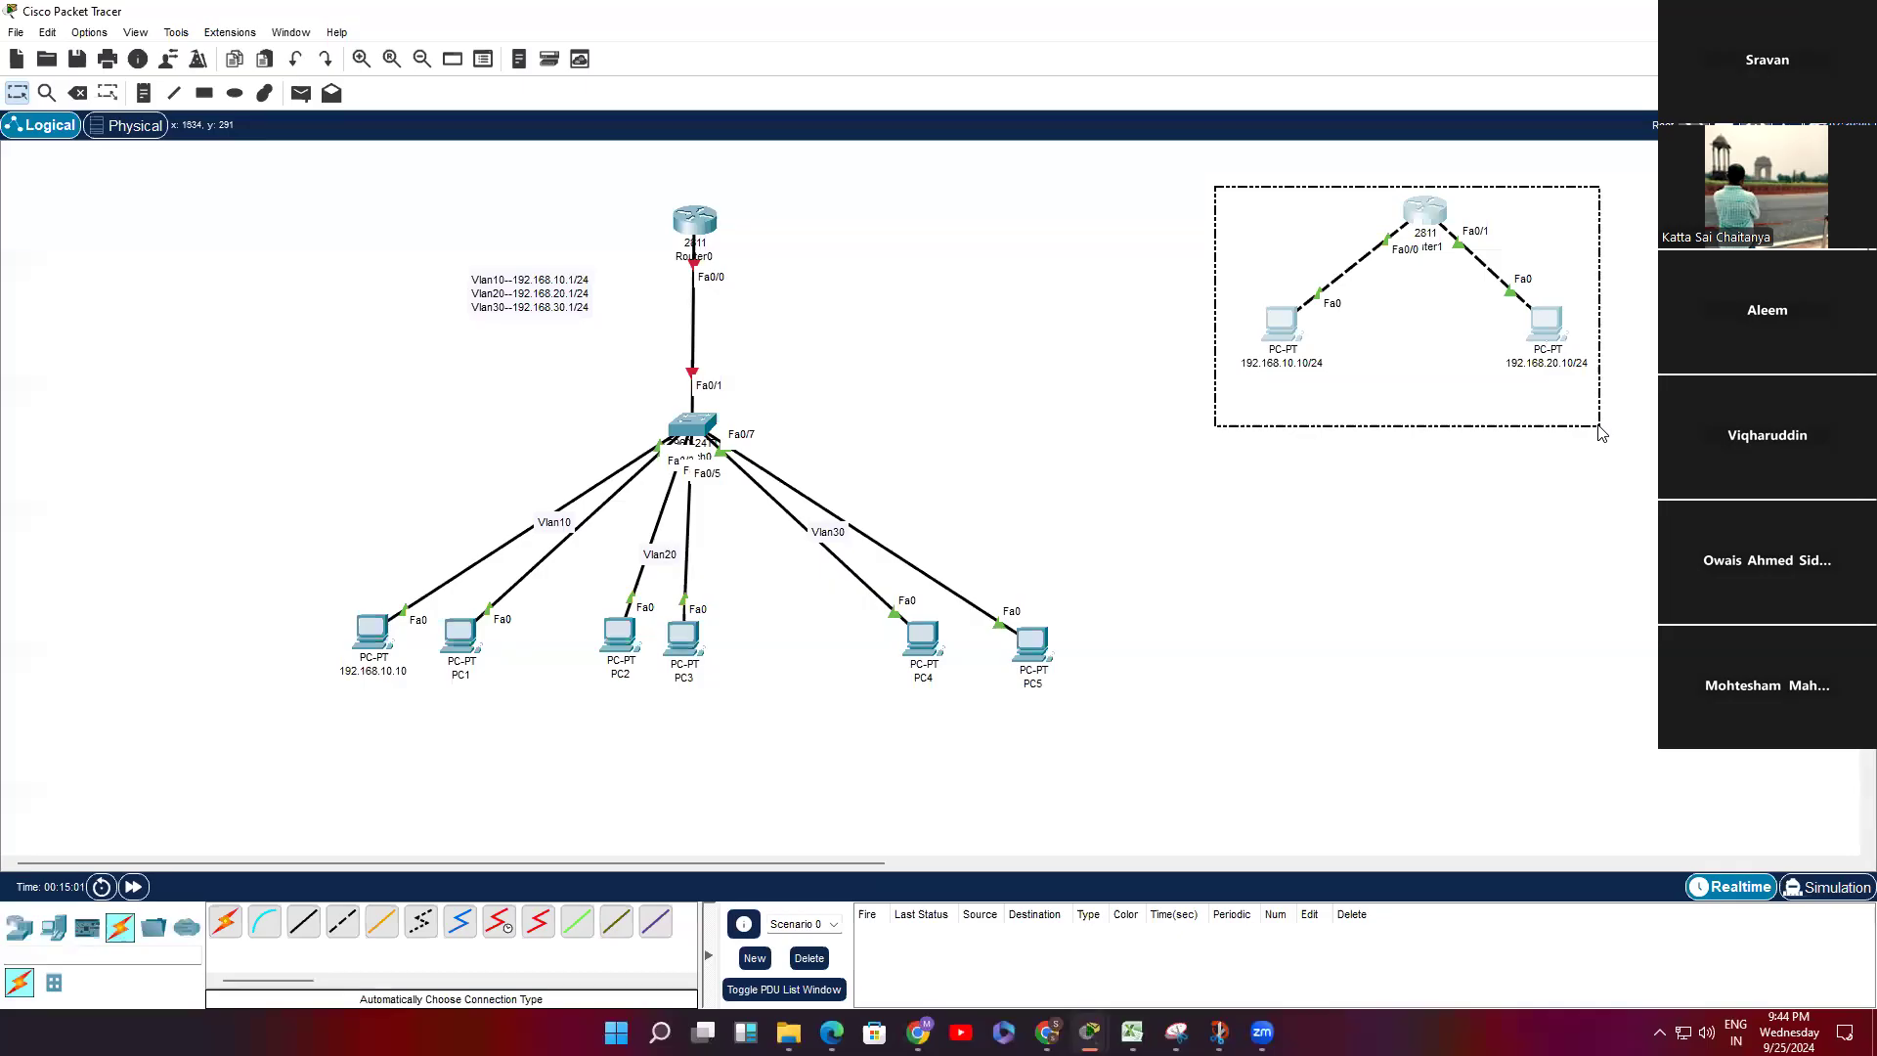
Step: Examine the connected-route entries in Router1's show ip route output
{"action": "left_click_drag", "start_coordinate": [1600, 430], "coordinate": [1600, 430]}
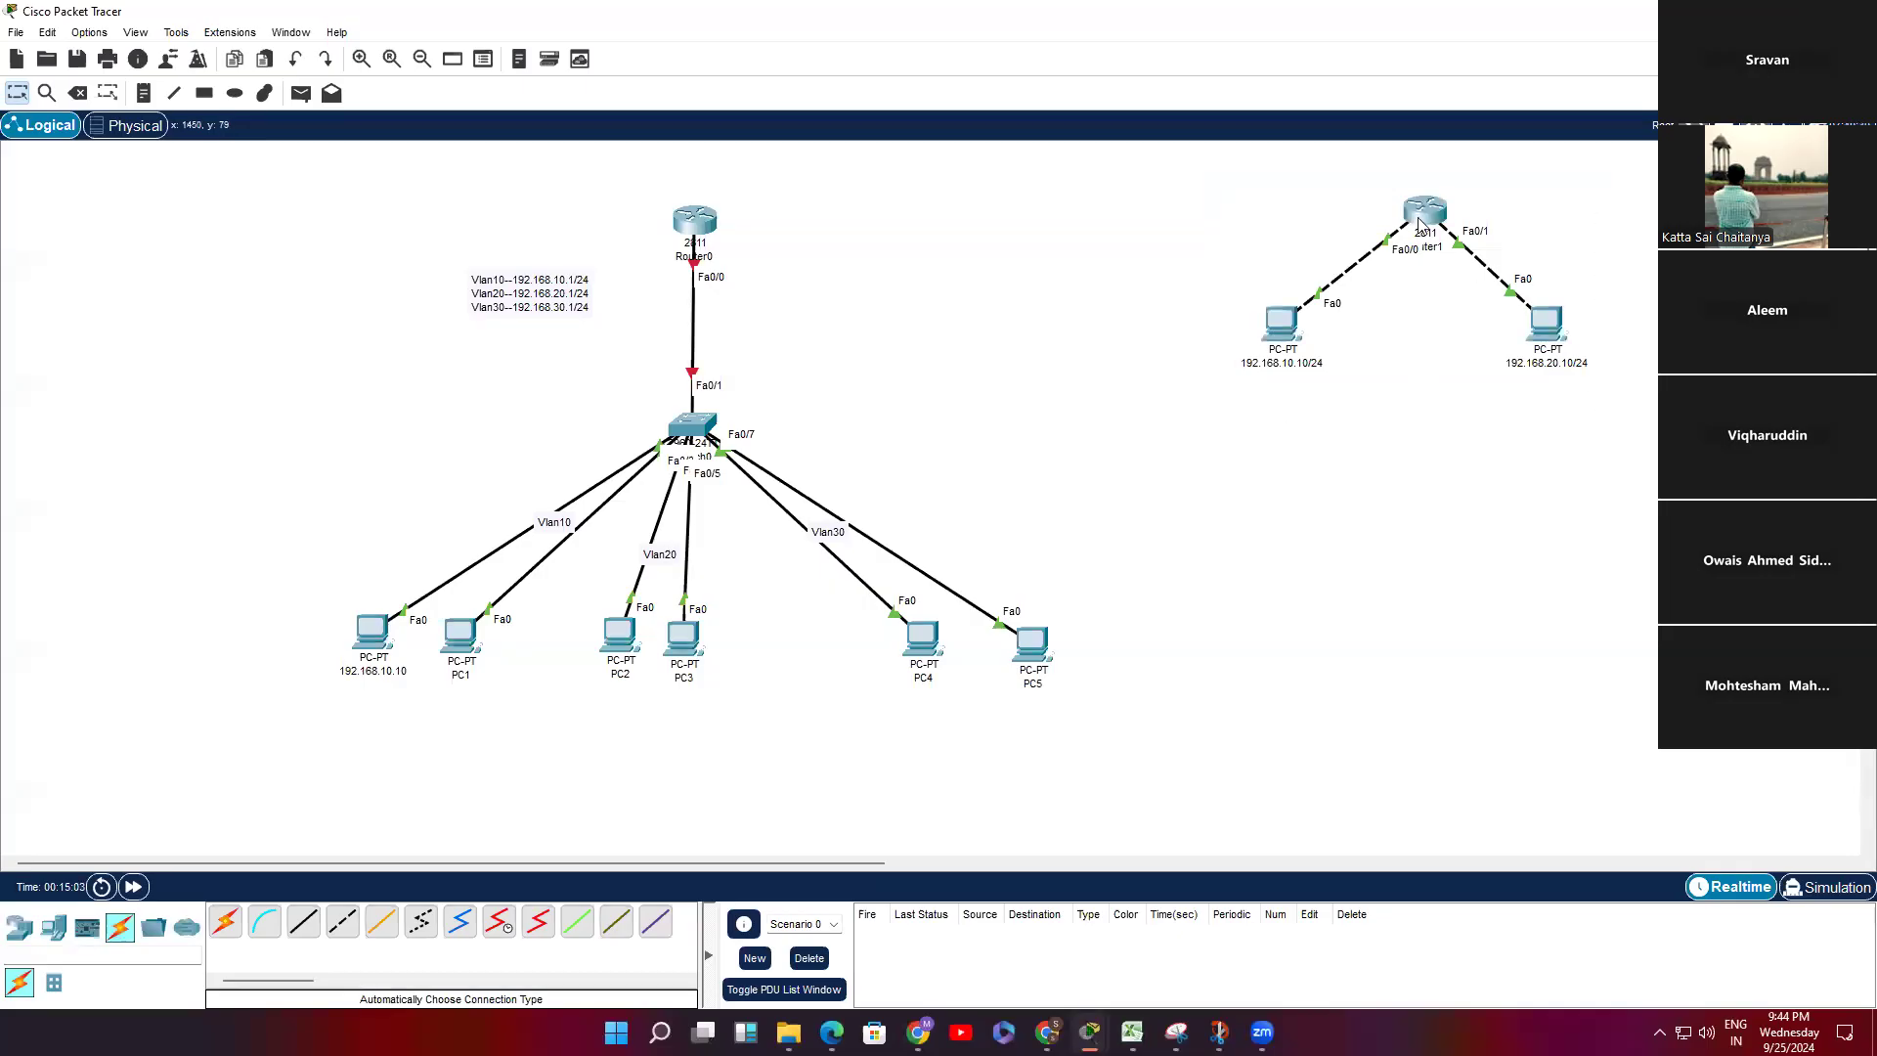
{"action": "key", "text": "alt+Tab"}
{"action": "left_click_drag", "start_coordinate": [1122, 745], "coordinate": [679, 521]}
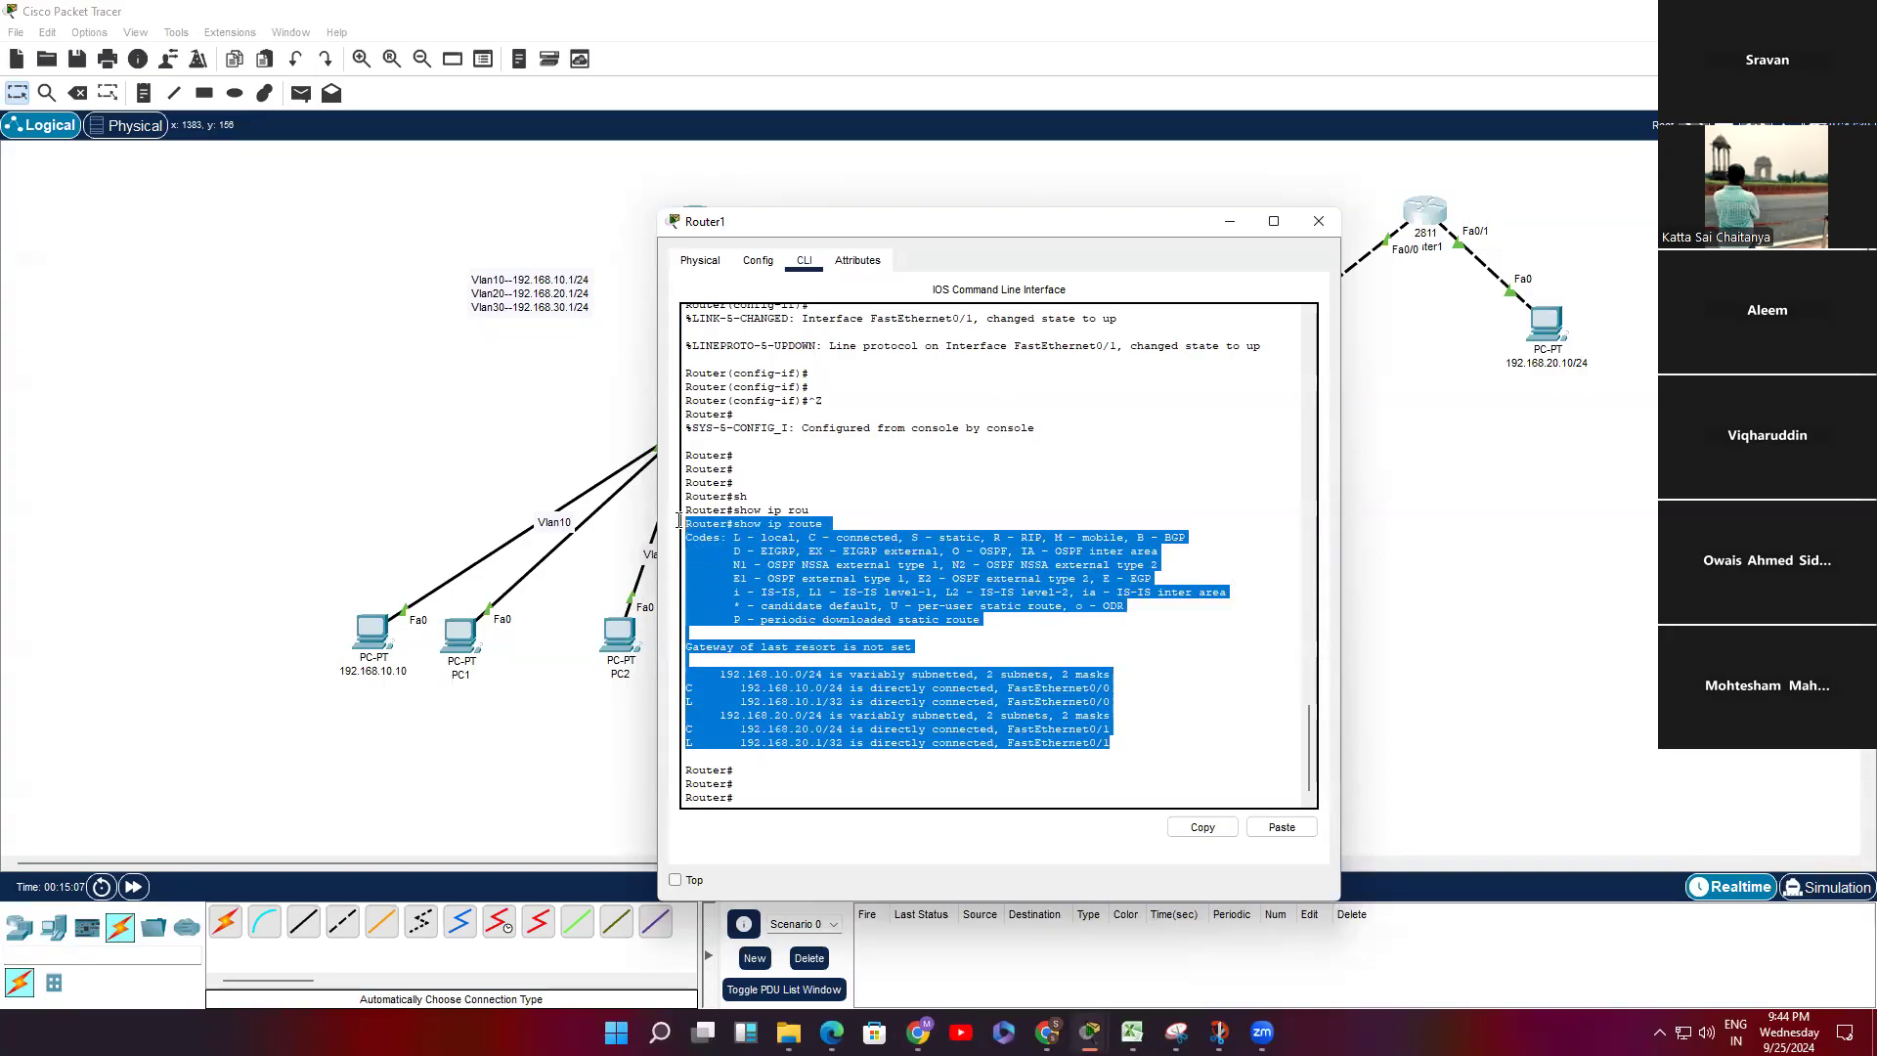
{"action": "left_click", "coordinate": [1433, 468]}
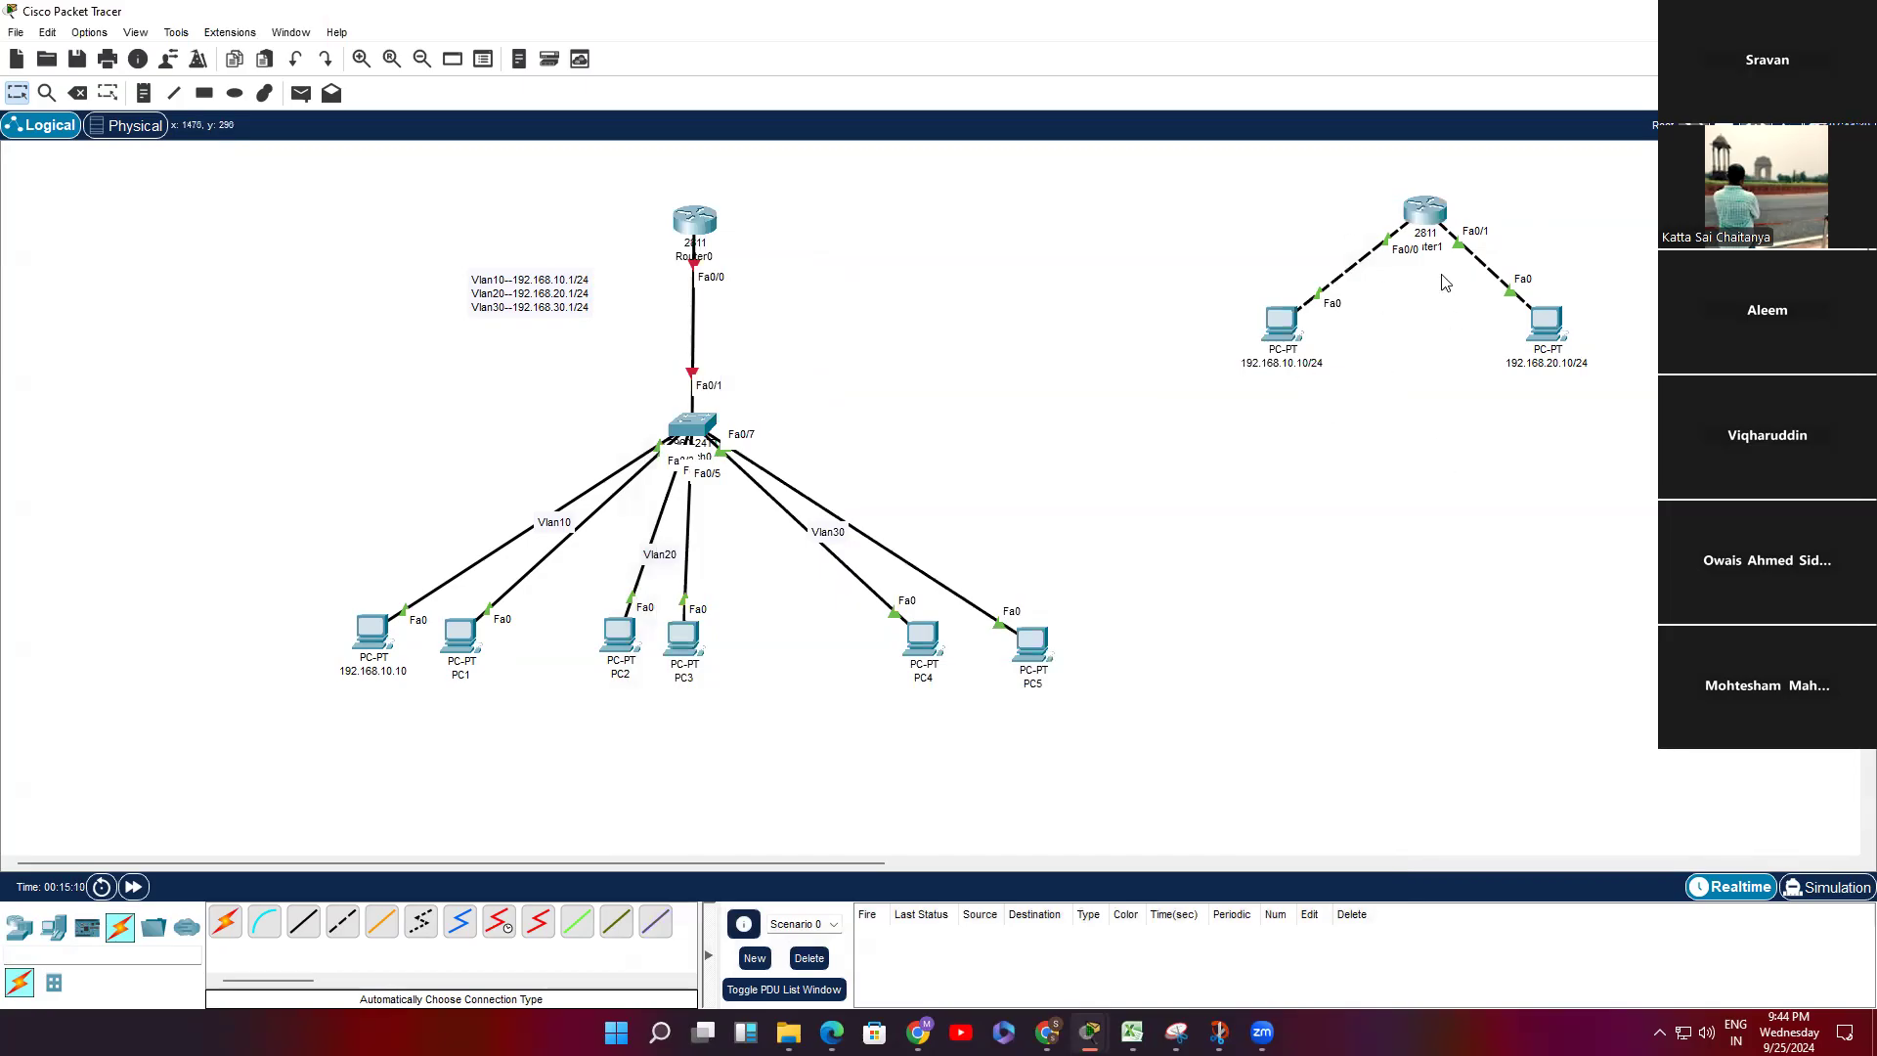
Step: Raise the VLAN address note beside Router0 slightly, and decline the initial configuration dialog in Router0's CLI
{"action": "left_click_drag", "start_coordinate": [550, 278], "coordinate": [553, 241]}
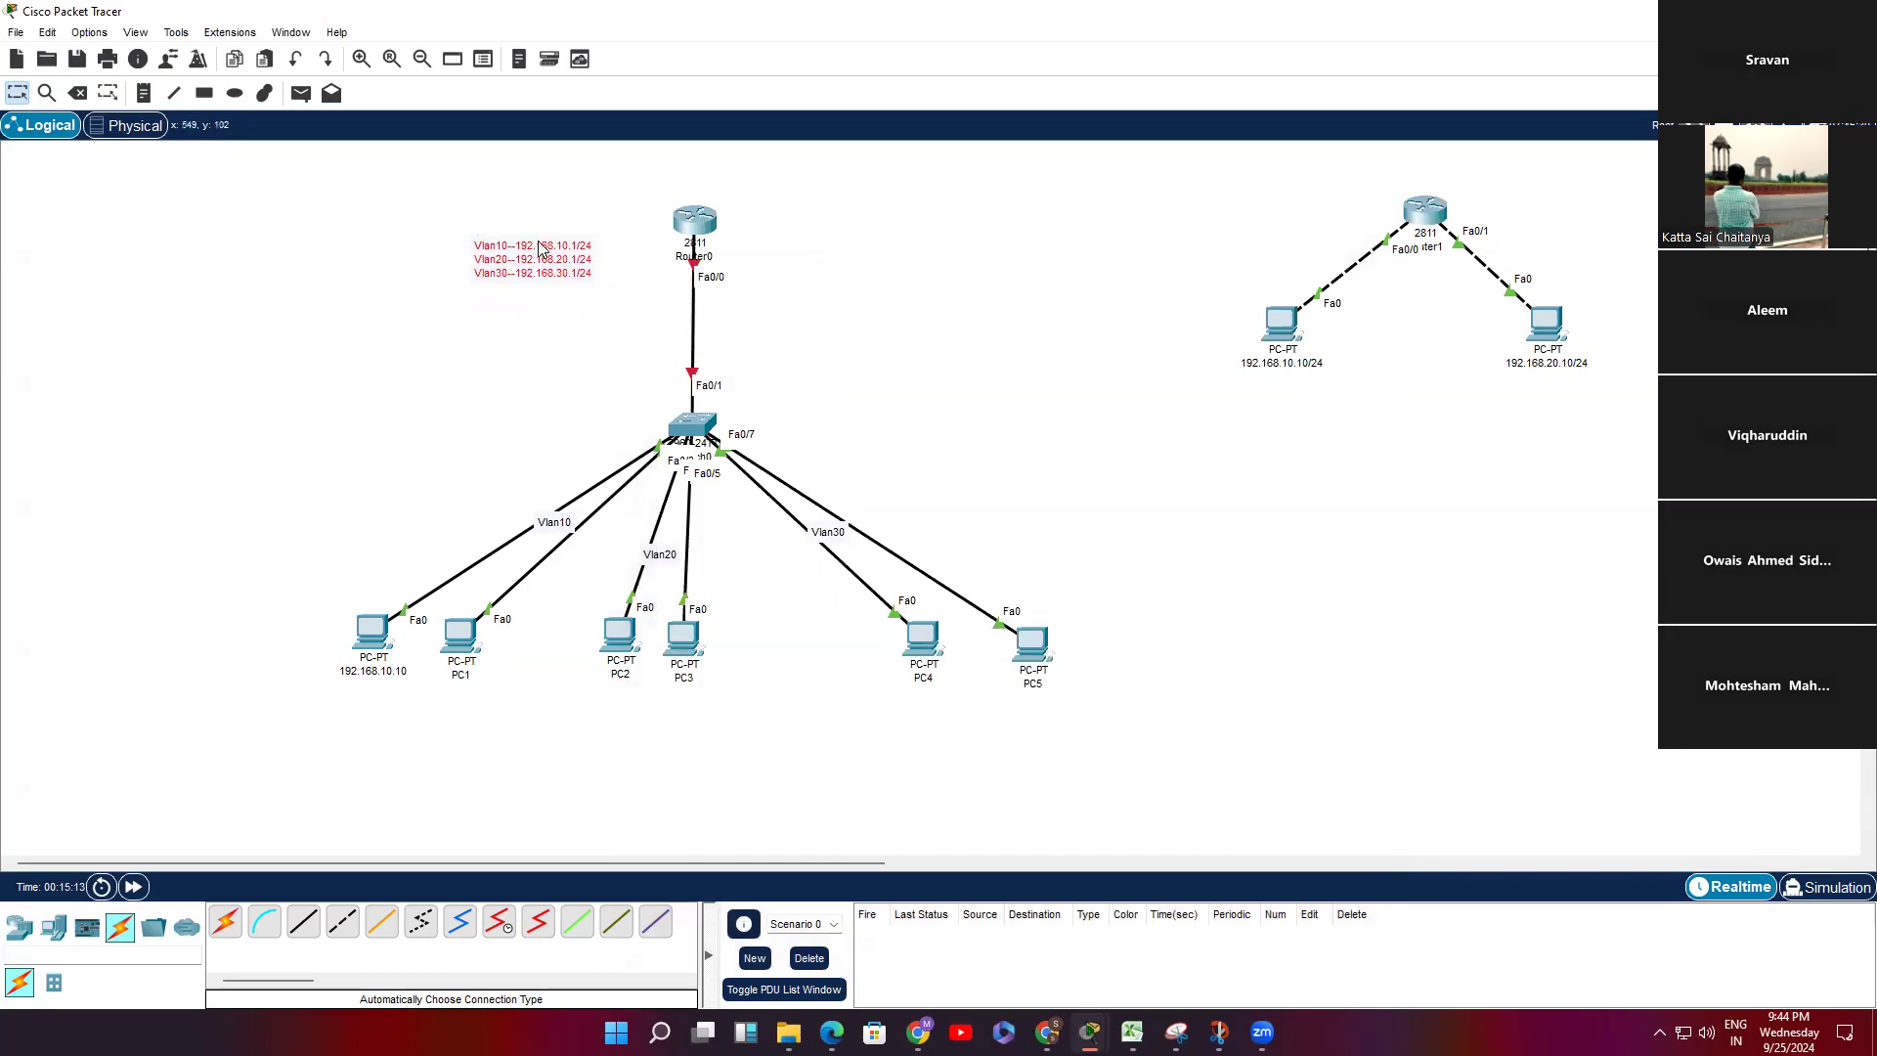
{"action": "left_click", "coordinate": [695, 221]}
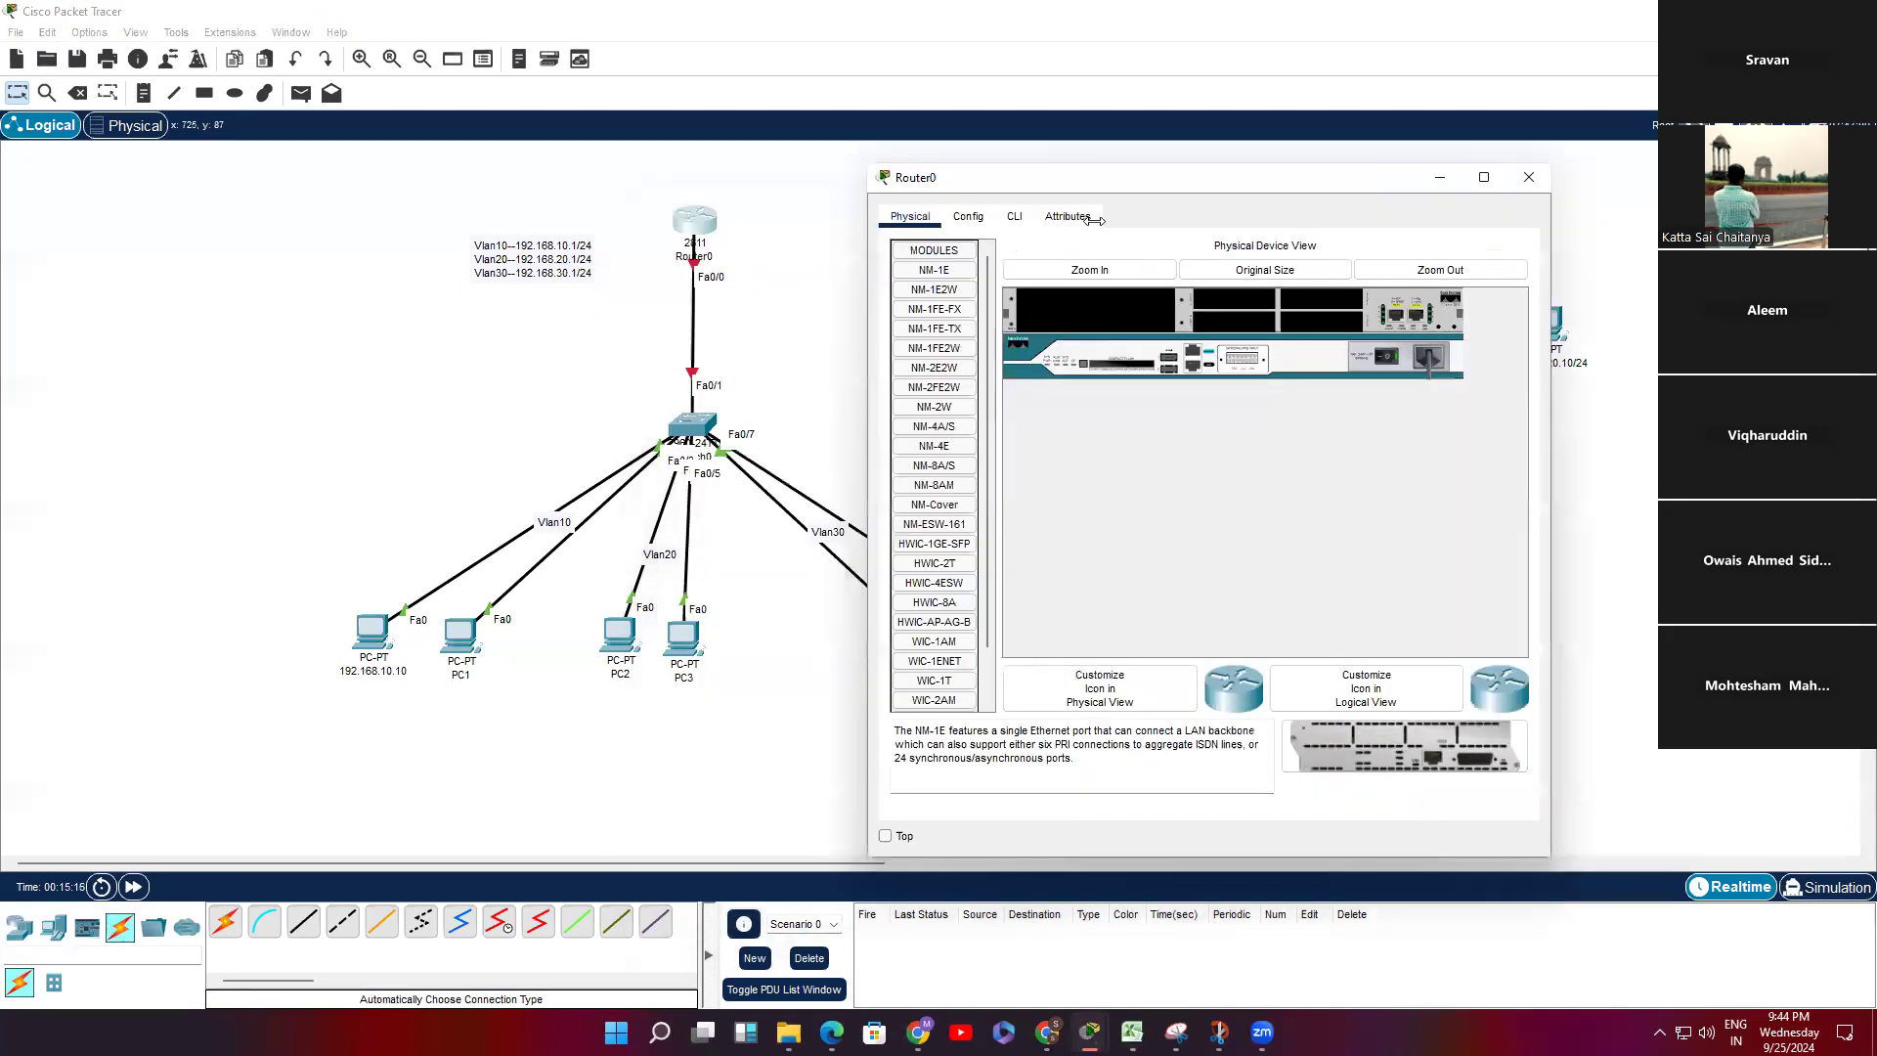
{"action": "left_click", "coordinate": [1014, 216]}
{"action": "type", "text": "no"}
{"action": "key", "text": "Return"}
{"action": "key", "text": "Return"}
{"action": "key", "text": "Return"}
{"action": "key", "text": "Return"}
Step: Enter privileged mode with en and global configuration mode with conf t on Router0
{"action": "type", "text": "er>e"}
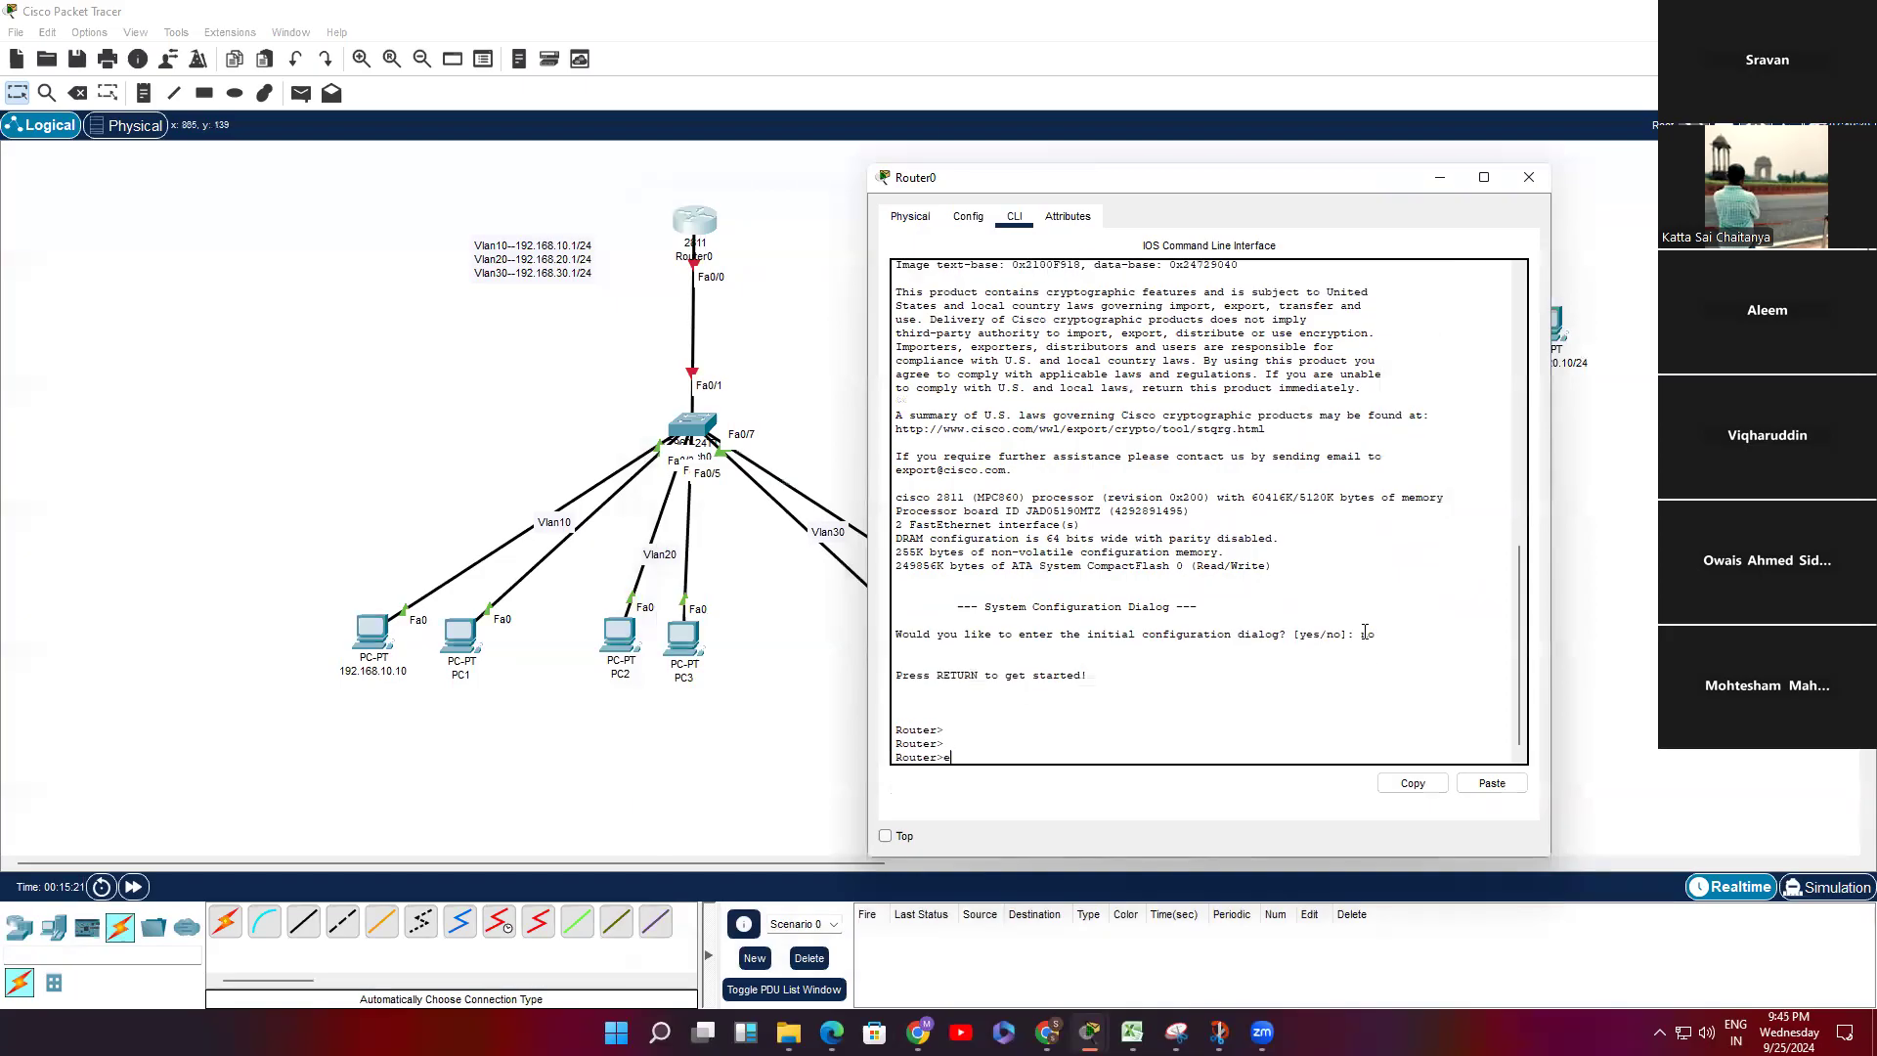
{"action": "type", "text": "n"}
{"action": "key", "text": "Return"}
{"action": "key", "text": "Return"}
{"action": "key", "text": "Return"}
{"action": "key", "text": "Return"}
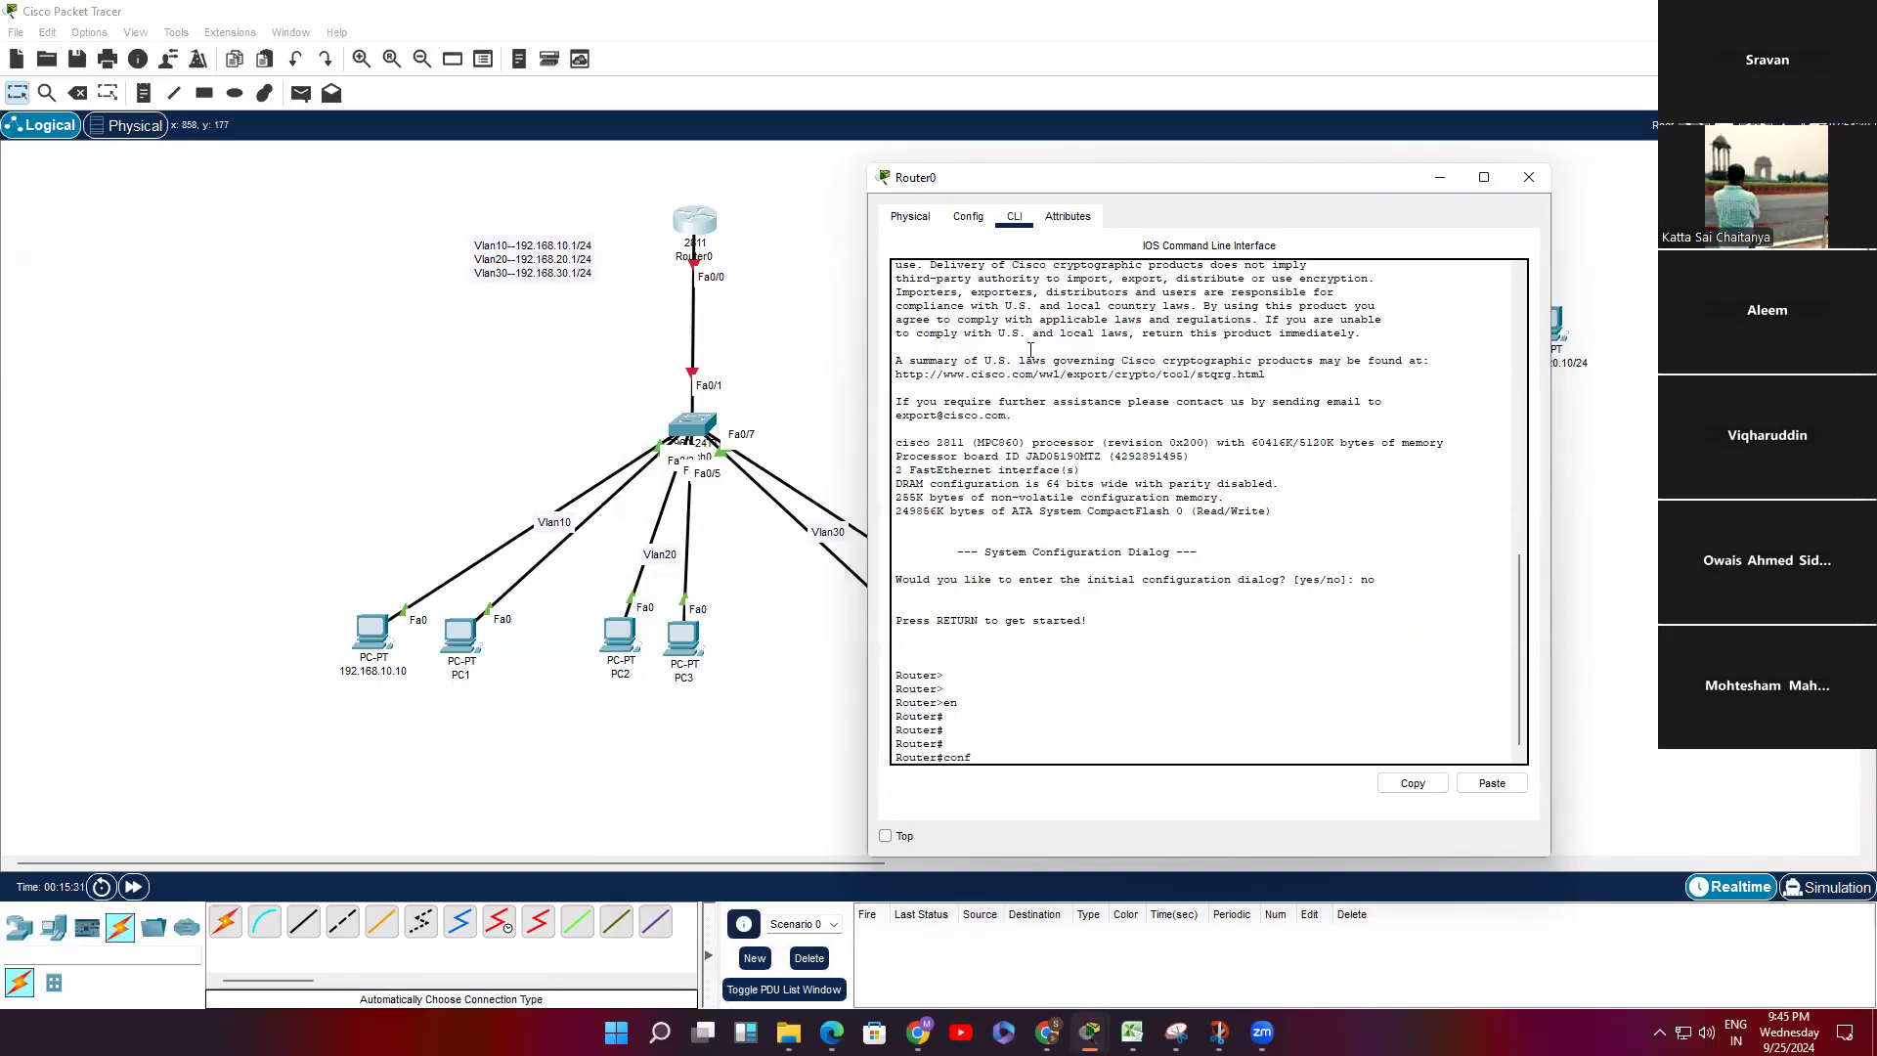
{"action": "type", "text": "t"}
{"action": "key", "text": "Return"}
{"action": "key", "text": "Return"}
{"action": "key", "text": "Return"}
Step: Try to run no sh from Router0's global configuration mode
{"action": "type", "text": "no sh"}
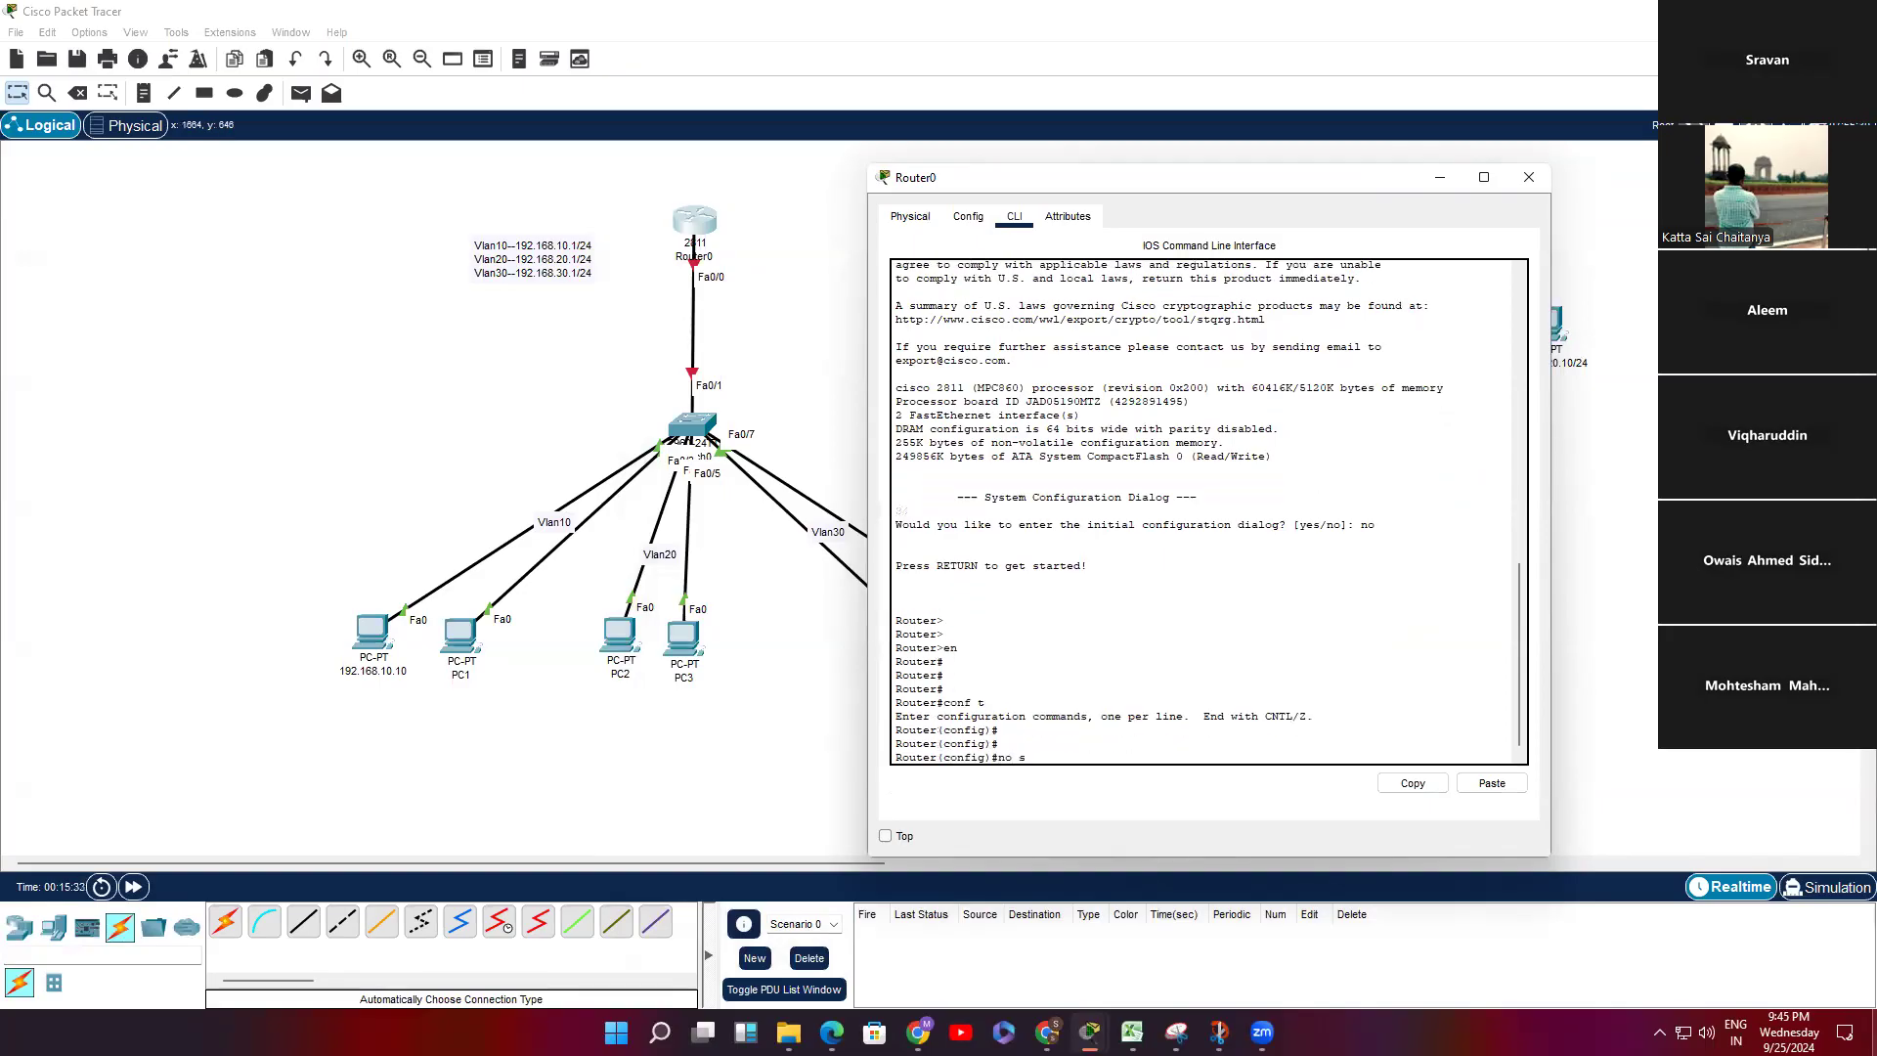
{"action": "key", "text": "Tab"}
{"action": "key", "text": "Return"}
{"action": "key", "text": "Return"}
{"action": "key", "text": "Return"}
{"action": "key", "text": "Return"}
{"action": "key", "text": "Return"}
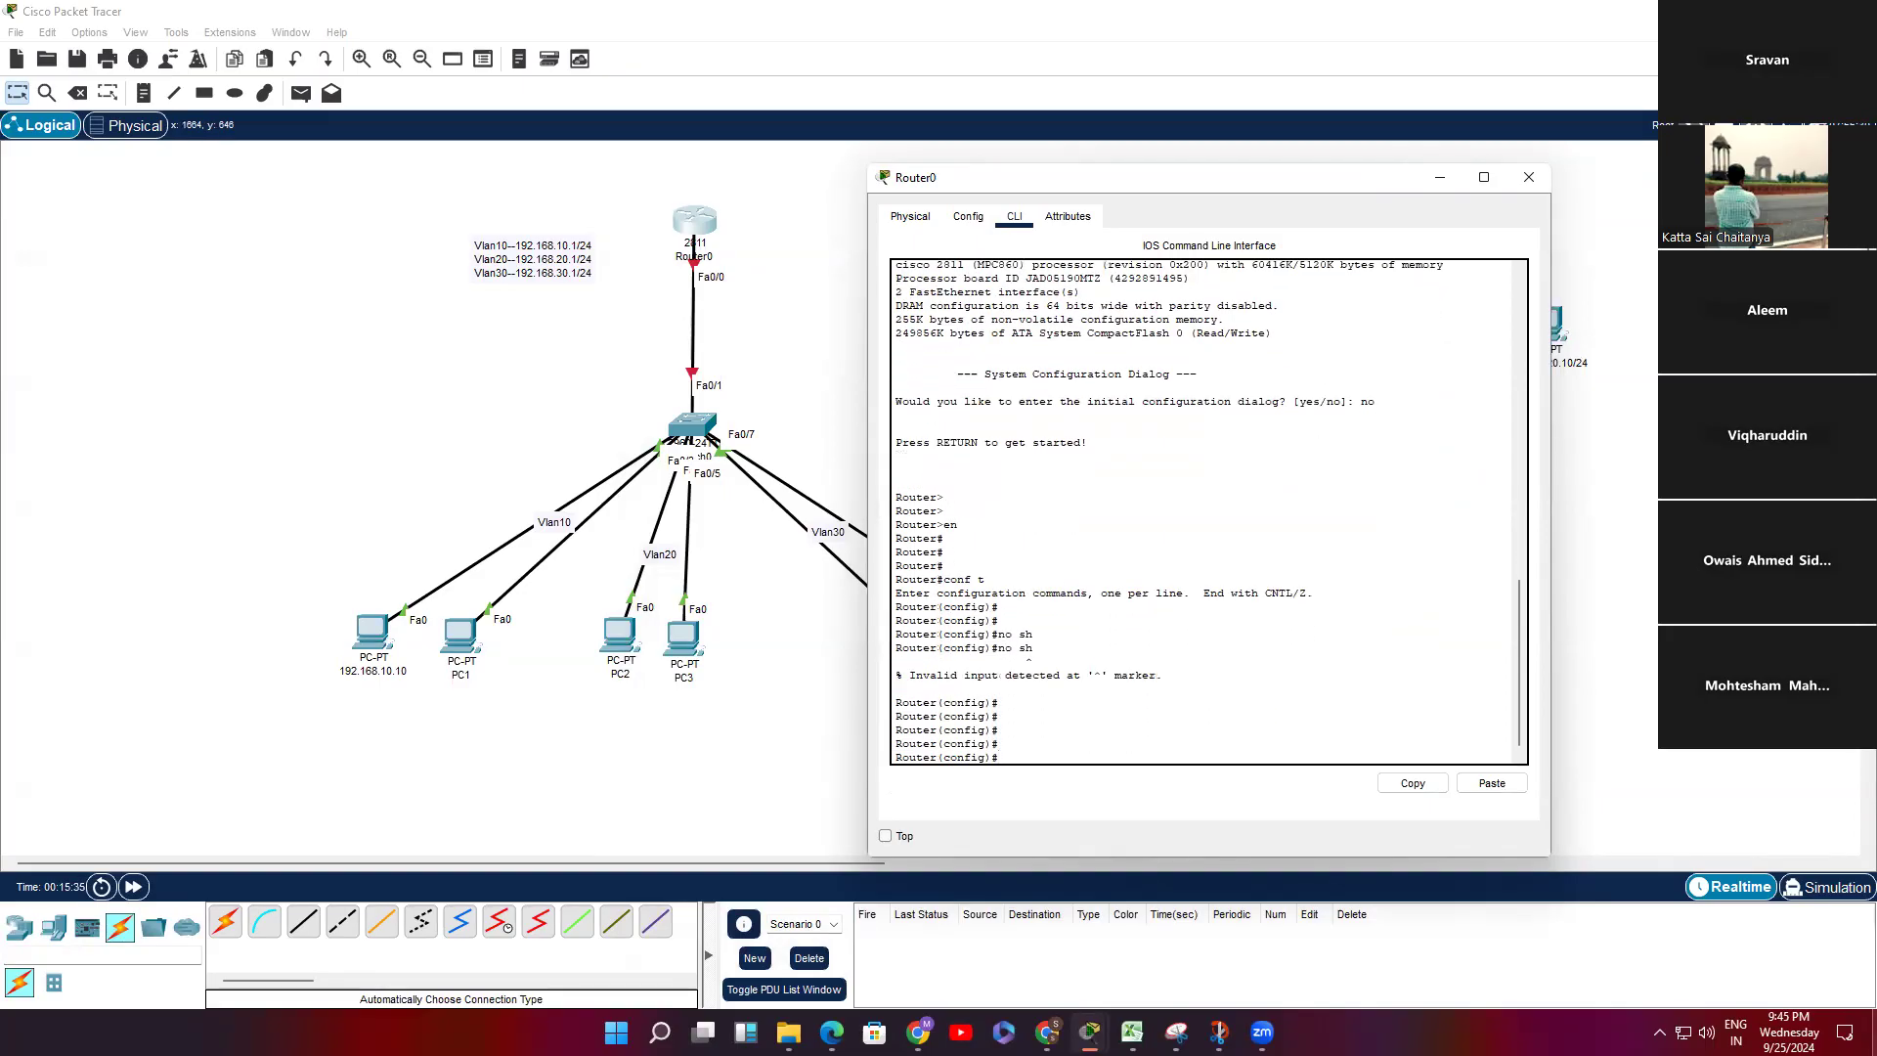
Step: Enable interface fastEthernet 0/0 with no shutdown and exit to global configuration mode
{"action": "type", "text": "n"}
{"action": "key", "text": "Tab"}
{"action": "type", "text": "f"}
{"action": "key", "text": "Tab"}
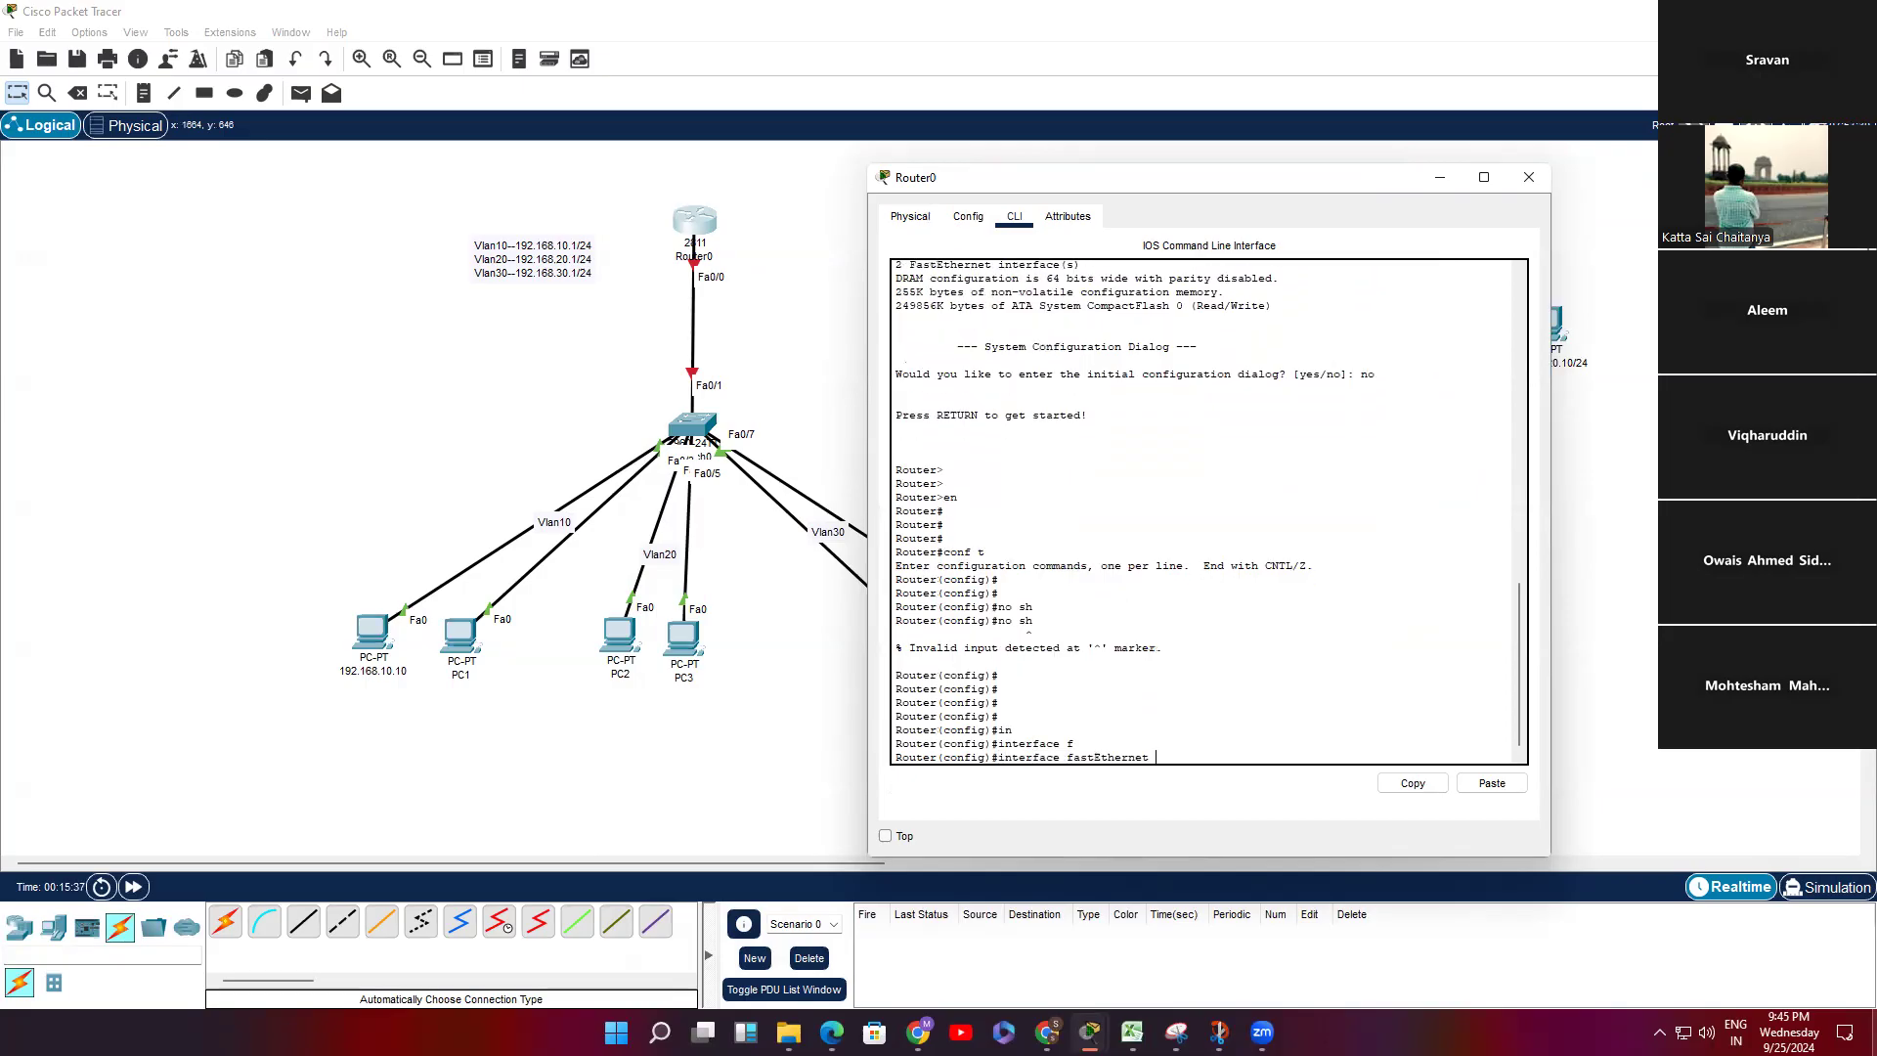
{"action": "type", "text": "0/0"}
{"action": "key", "text": "Return"}
{"action": "key", "text": "Return"}
{"action": "type", "text": "no sh"}
{"action": "key", "text": "Tab"}
{"action": "key", "text": "Return"}
{"action": "key", "text": "Return"}
{"action": "key", "text": "Return"}
{"action": "key", "text": "Return"}
{"action": "key", "text": "Return"}
{"action": "key", "text": "Return"}
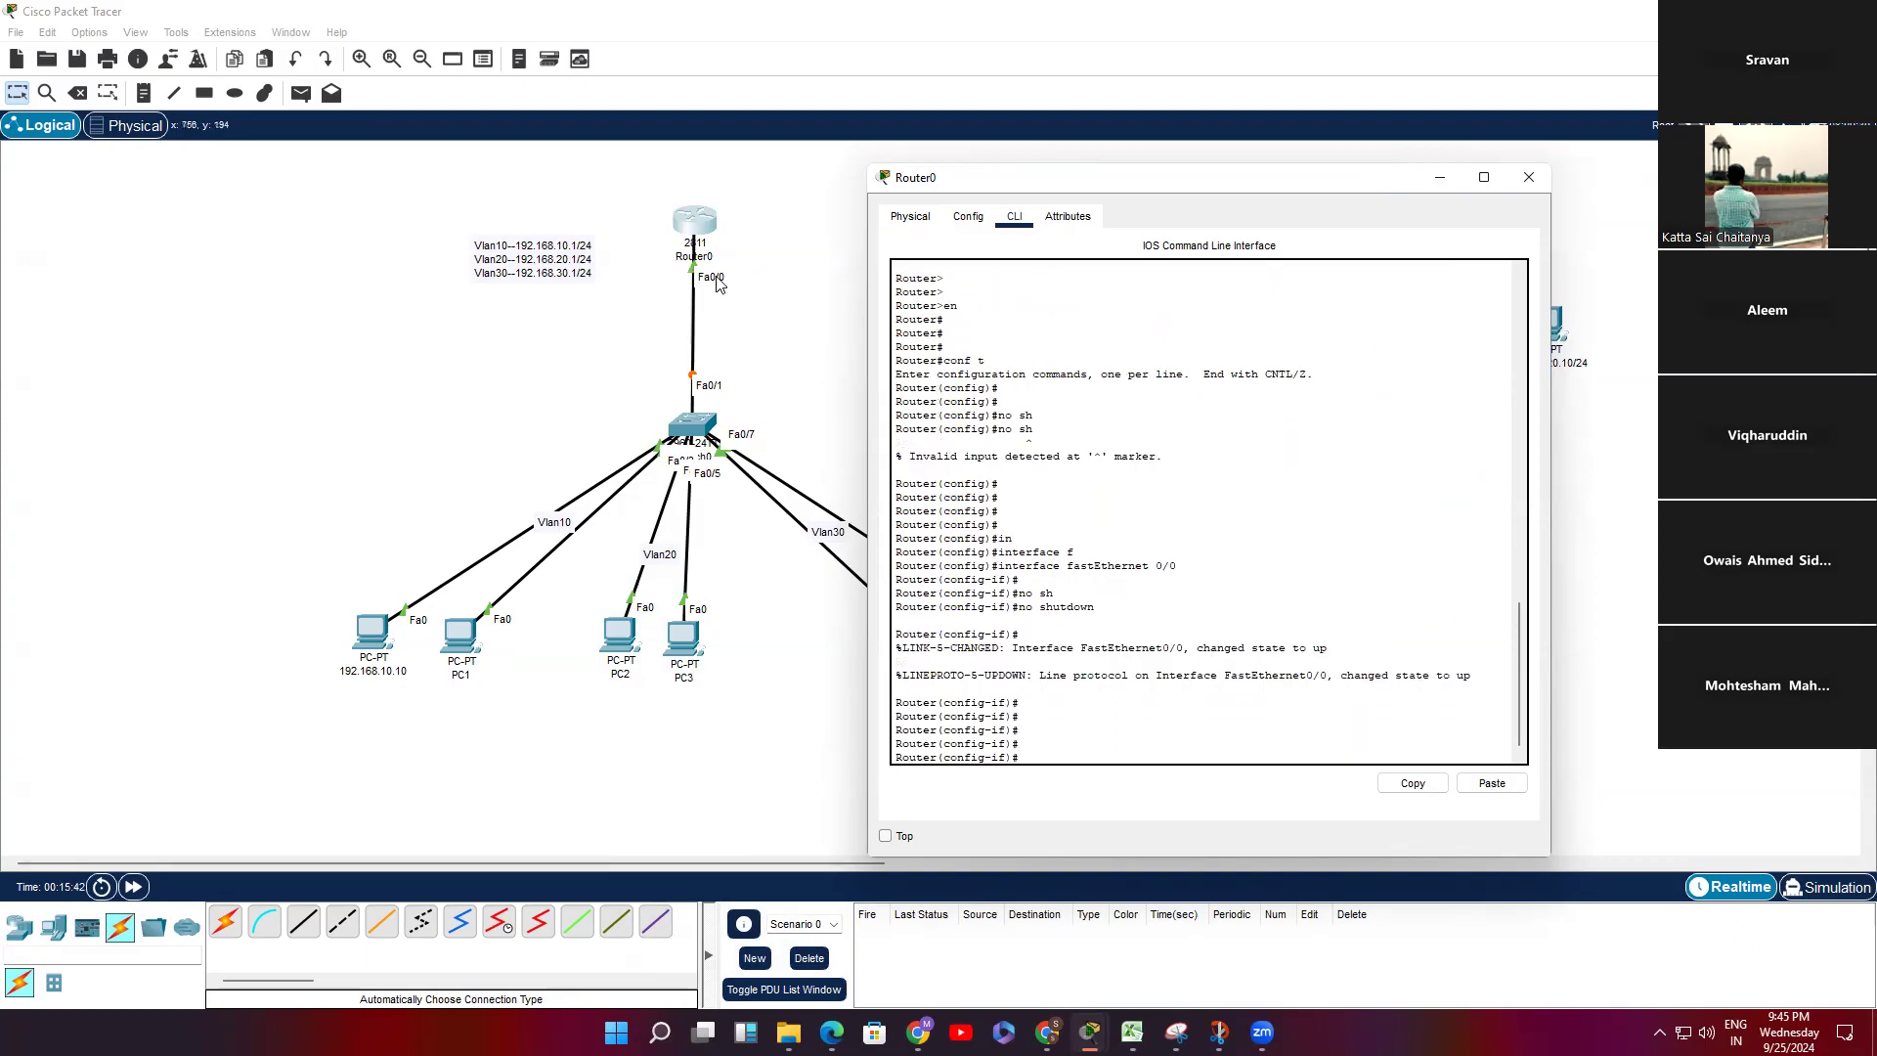
{"action": "type", "text": "ex"}
{"action": "key", "text": "Return"}
{"action": "key", "text": "Return"}
{"action": "key", "text": "Return"}
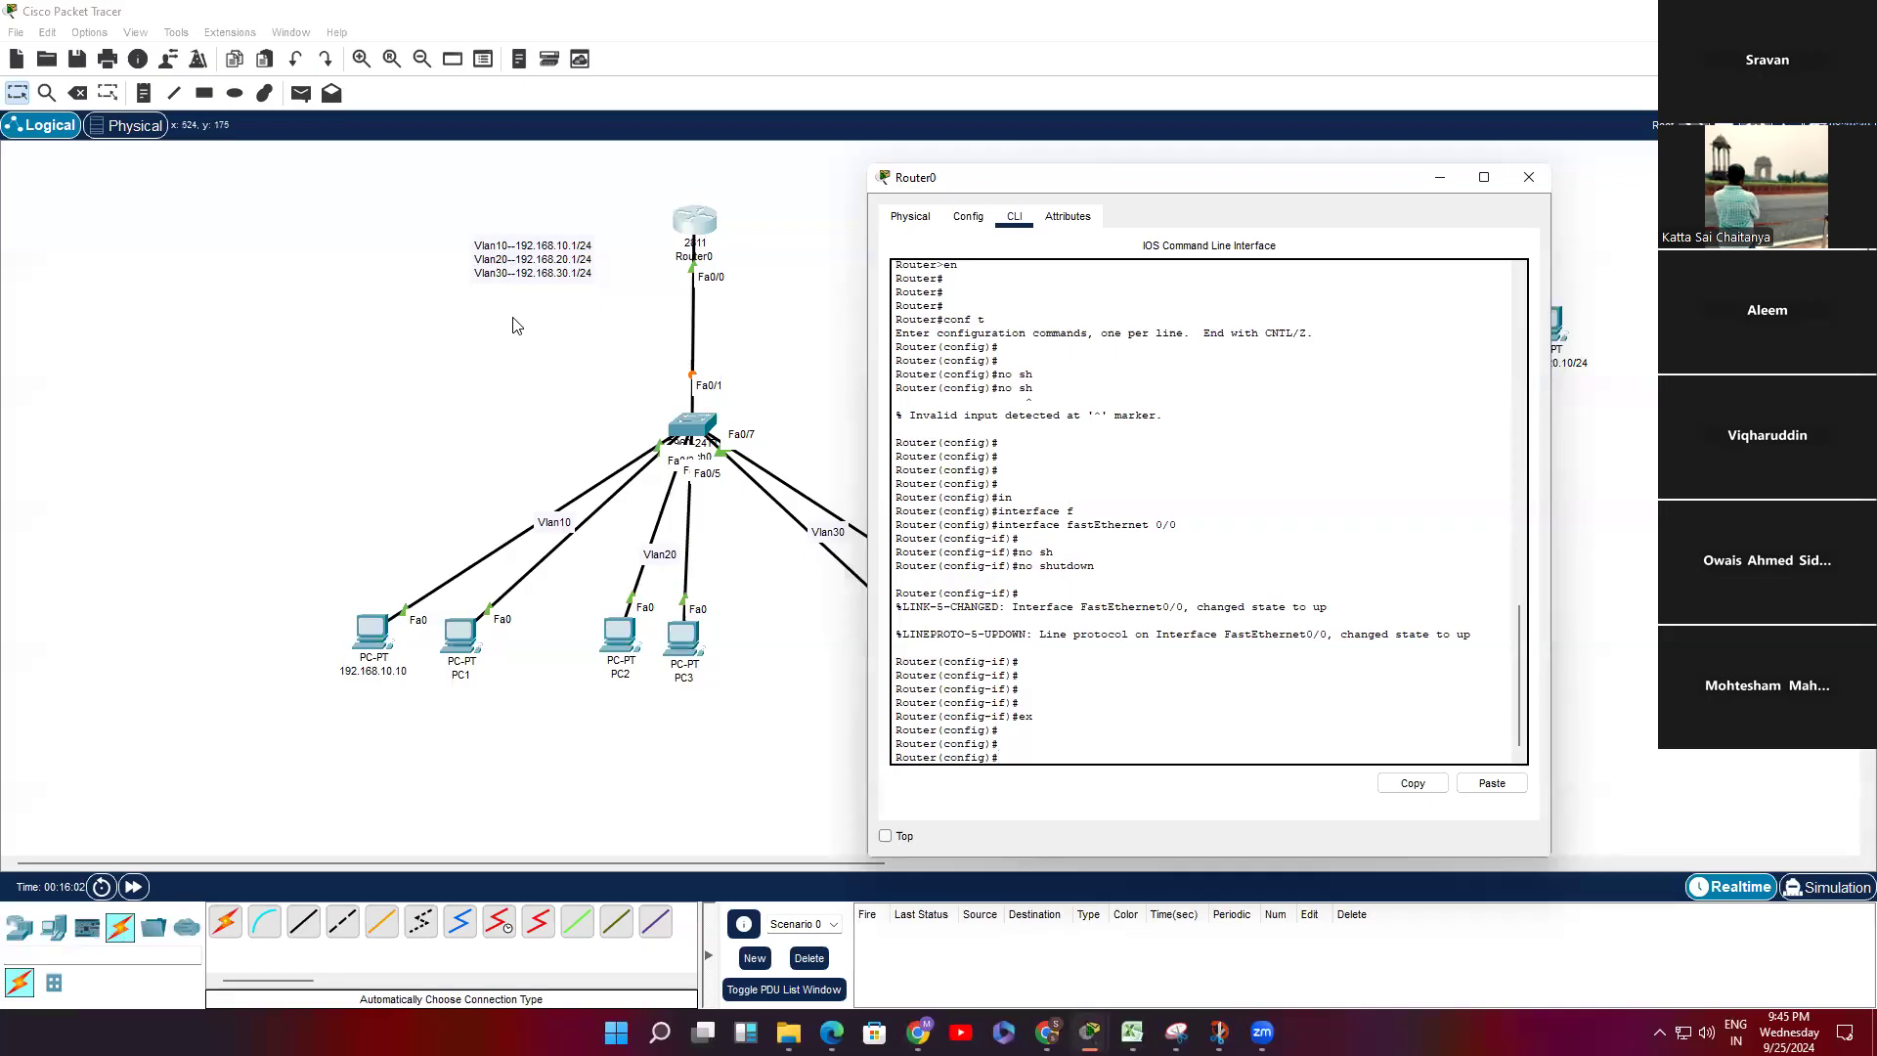
Step: Create subinterface fastEthernet 0/0.10 on Router0
{"action": "type", "text": "in"}
{"action": "key", "text": "Tab"}
{"action": "type", "text": "f"}
{"action": "key", "text": "Tab"}
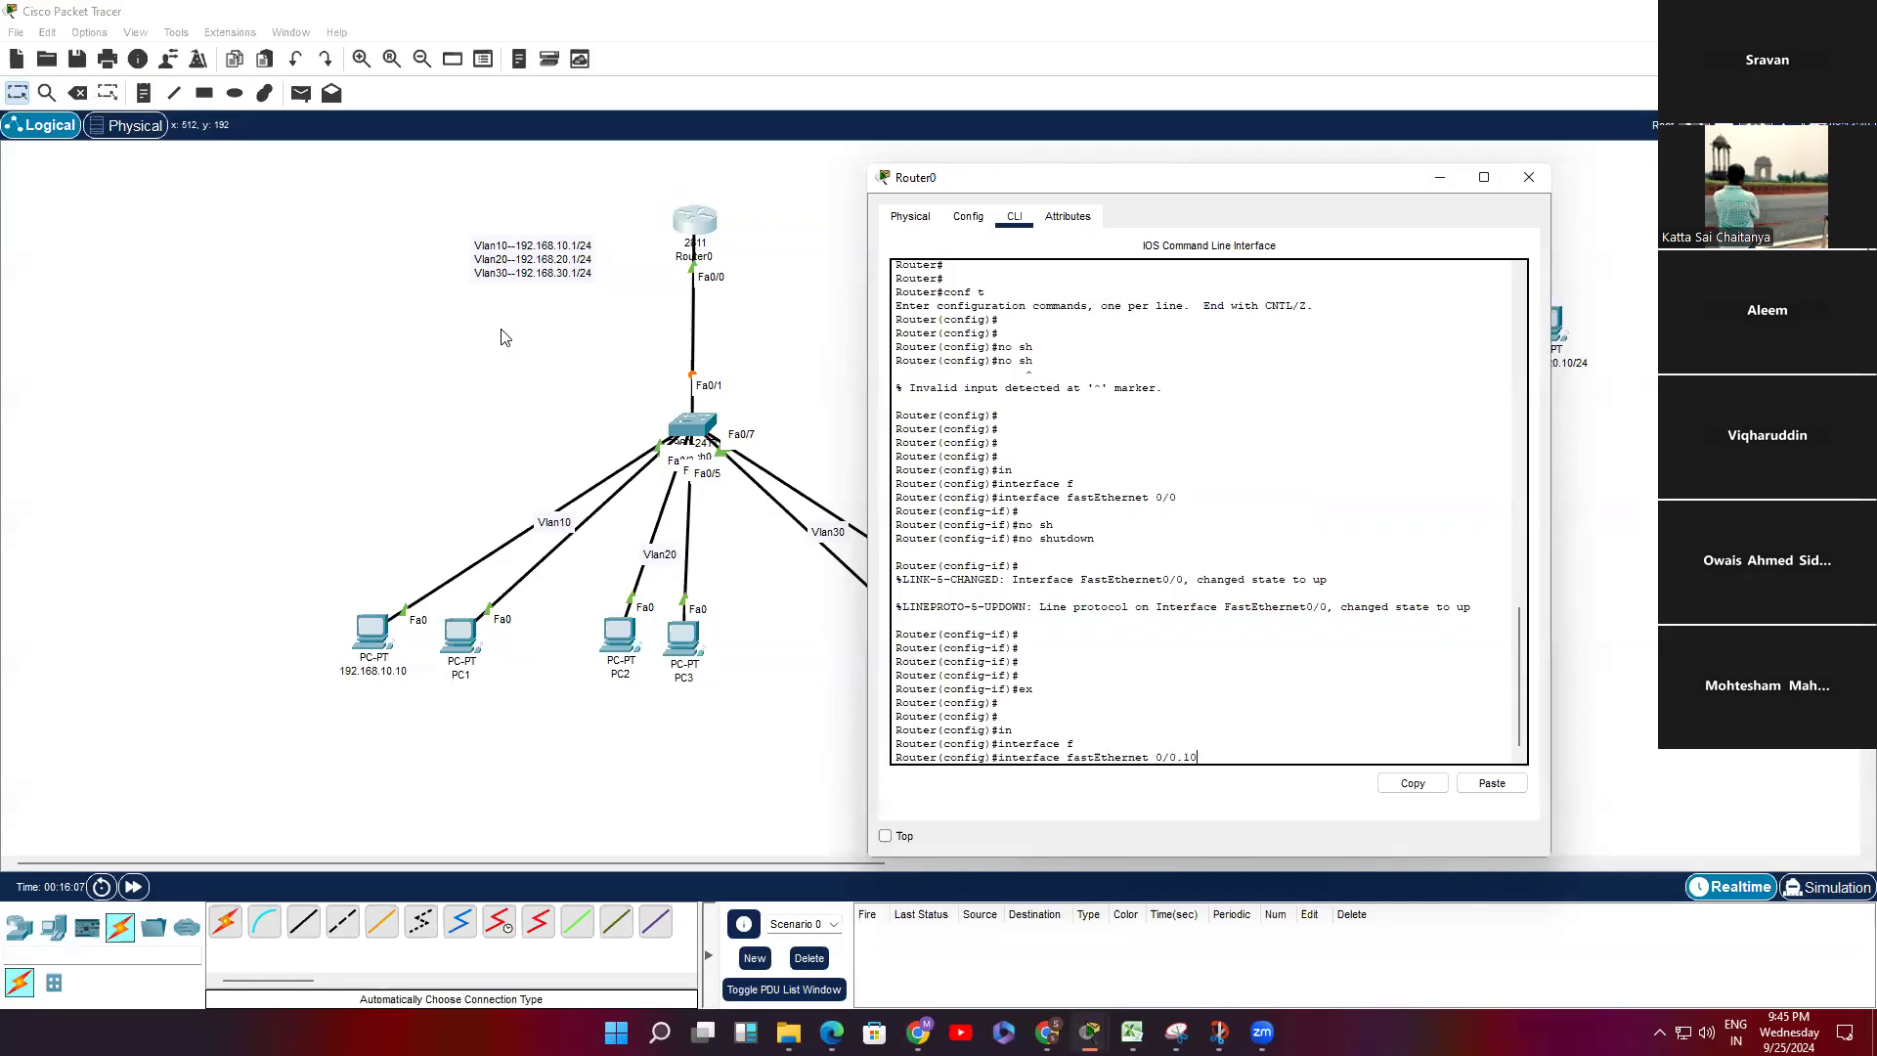
{"action": "left_click_drag", "start_coordinate": [1204, 758], "coordinate": [1185, 759]}
{"action": "left_click", "coordinate": [1220, 762]}
{"action": "key", "text": "Return"}
{"action": "key", "text": "Return"}
{"action": "key", "text": "Return"}
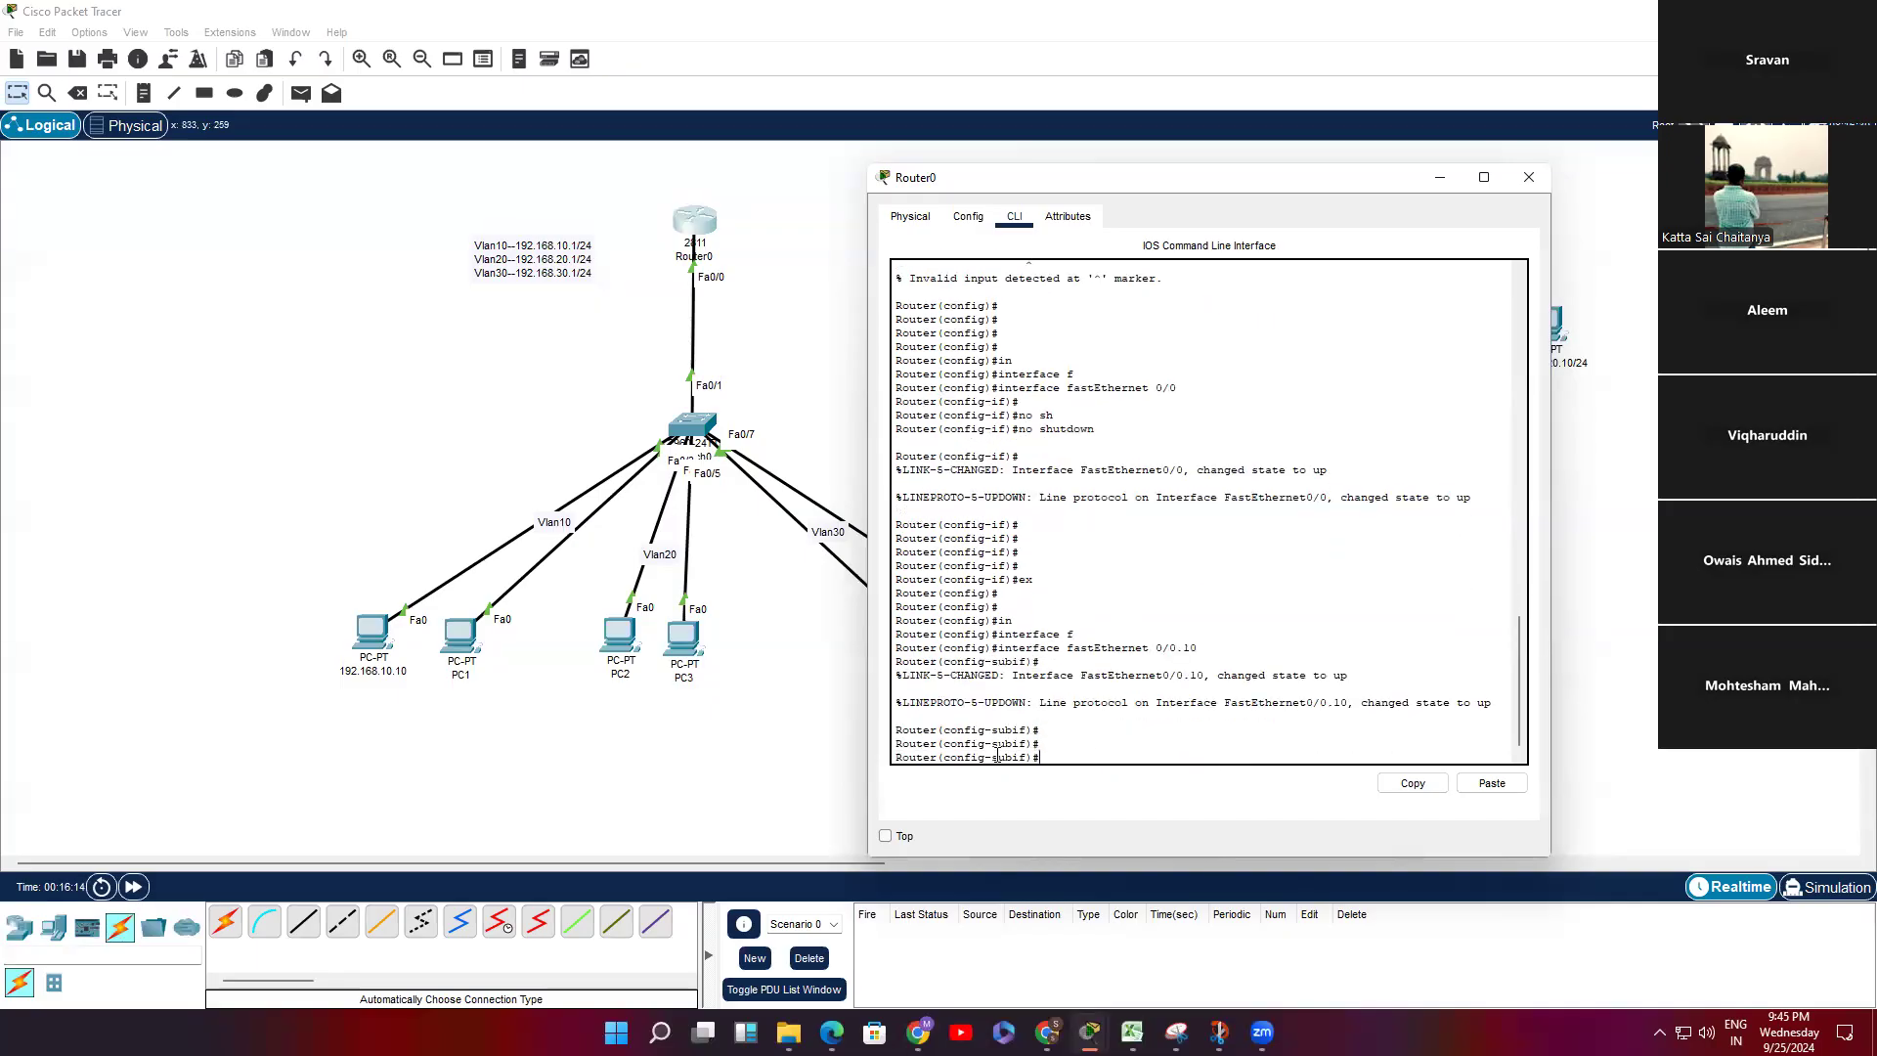
{"action": "left_click_drag", "start_coordinate": [1029, 759], "coordinate": [901, 761]}
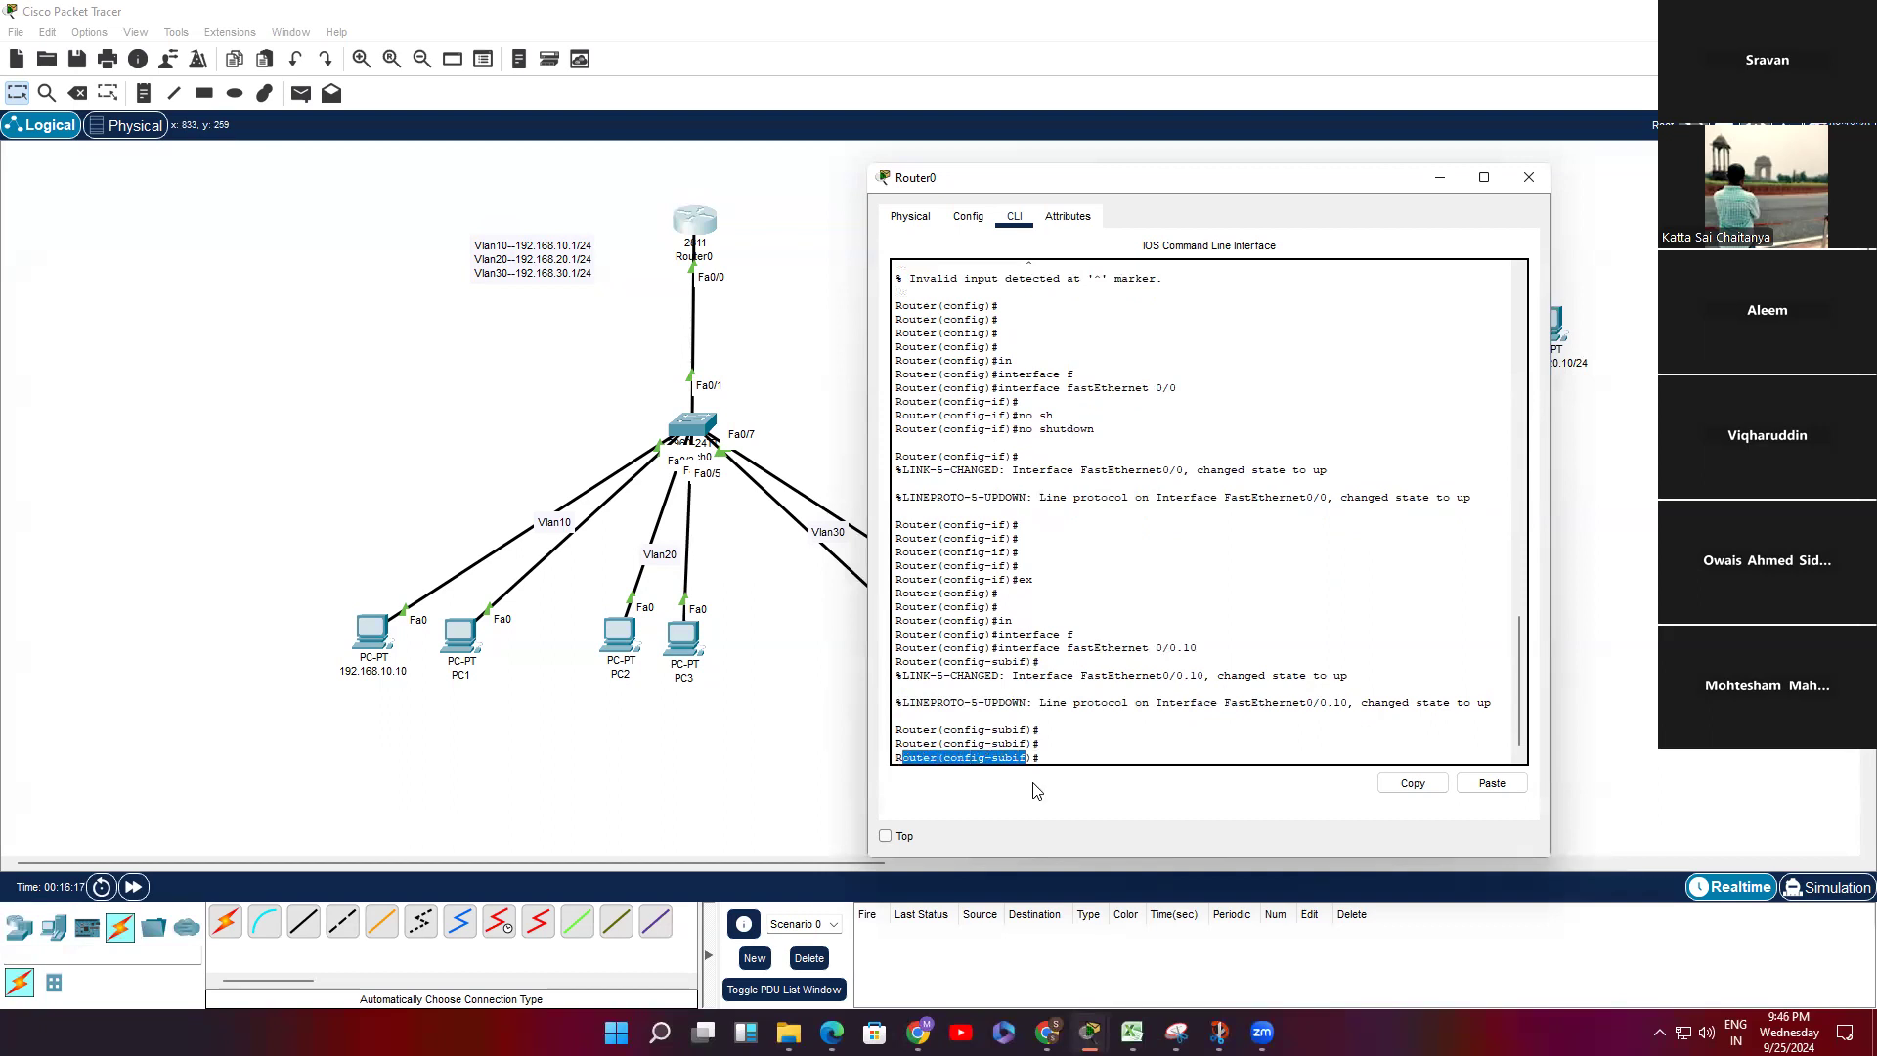
{"action": "mouse_move", "coordinate": [1351, 676]}
{"action": "left_mouse_down"}
{"action": "mouse_move", "coordinate": [1222, 677]}
{"action": "mouse_move", "coordinate": [1349, 676]}
{"action": "left_mouse_up"}
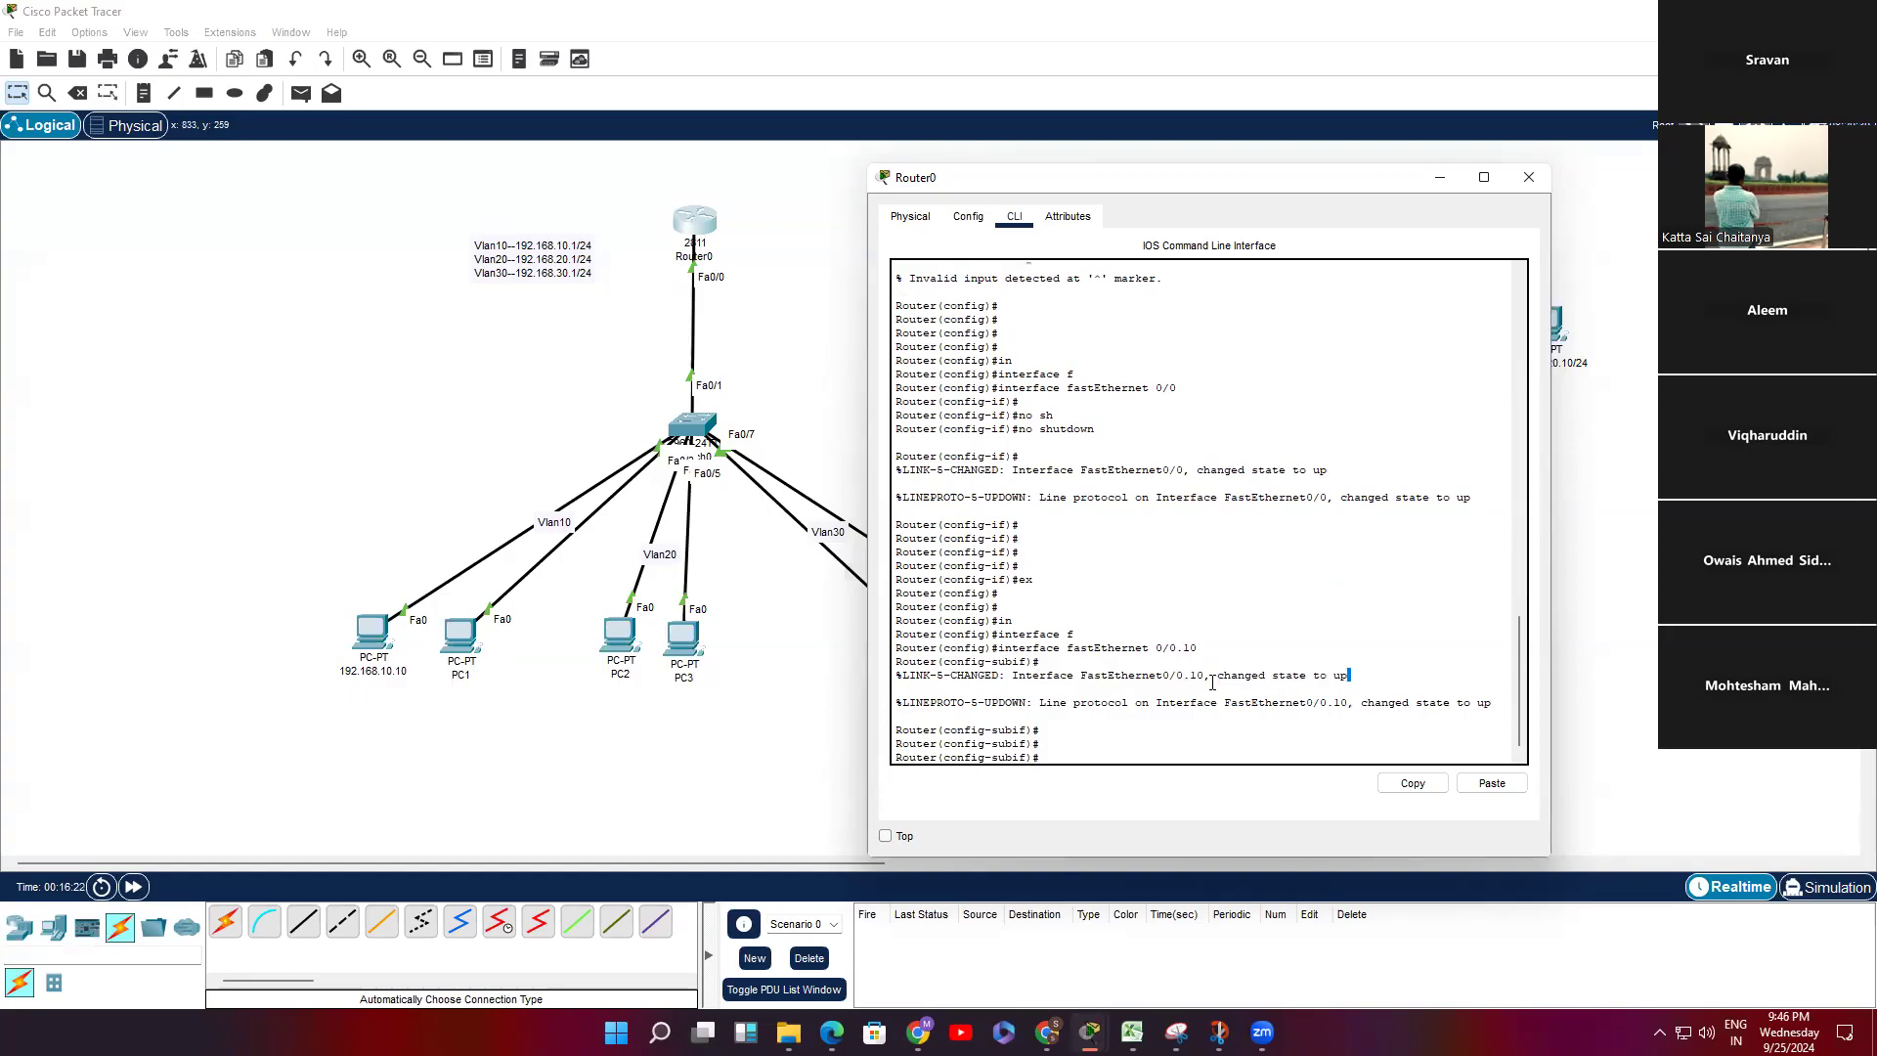
{"action": "left_click_drag", "start_coordinate": [1500, 698], "coordinate": [1434, 702]}
{"action": "left_click", "coordinate": [1372, 709]}
Step: Return to privileged mode and display the interface summary with show ip int br
{"action": "key", "text": "Return"}
{"action": "key", "text": "Return"}
{"action": "key", "text": "ctrl+z"}
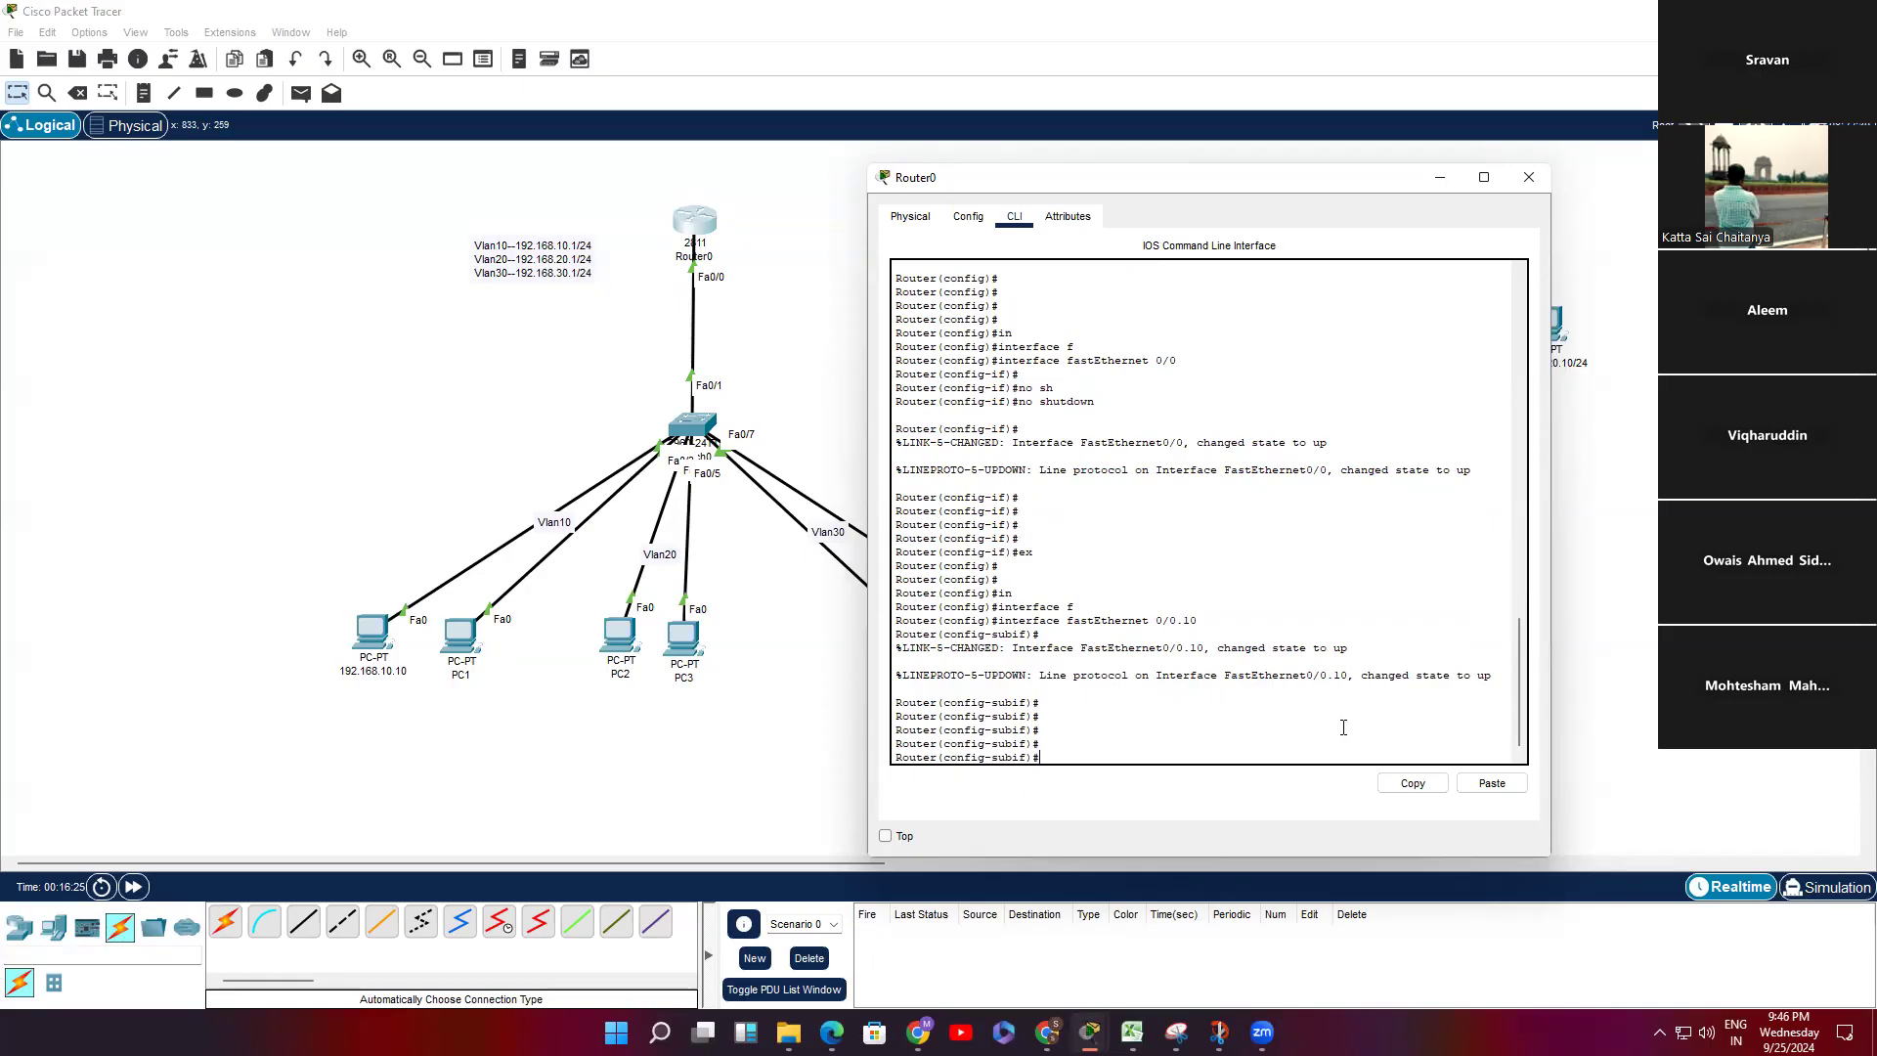
{"action": "key", "text": "Return"}
{"action": "key", "text": "Return"}
{"action": "type", "text": "sh"}
{"action": "key", "text": "Tab"}
{"action": "type", "text": "ip int br"}
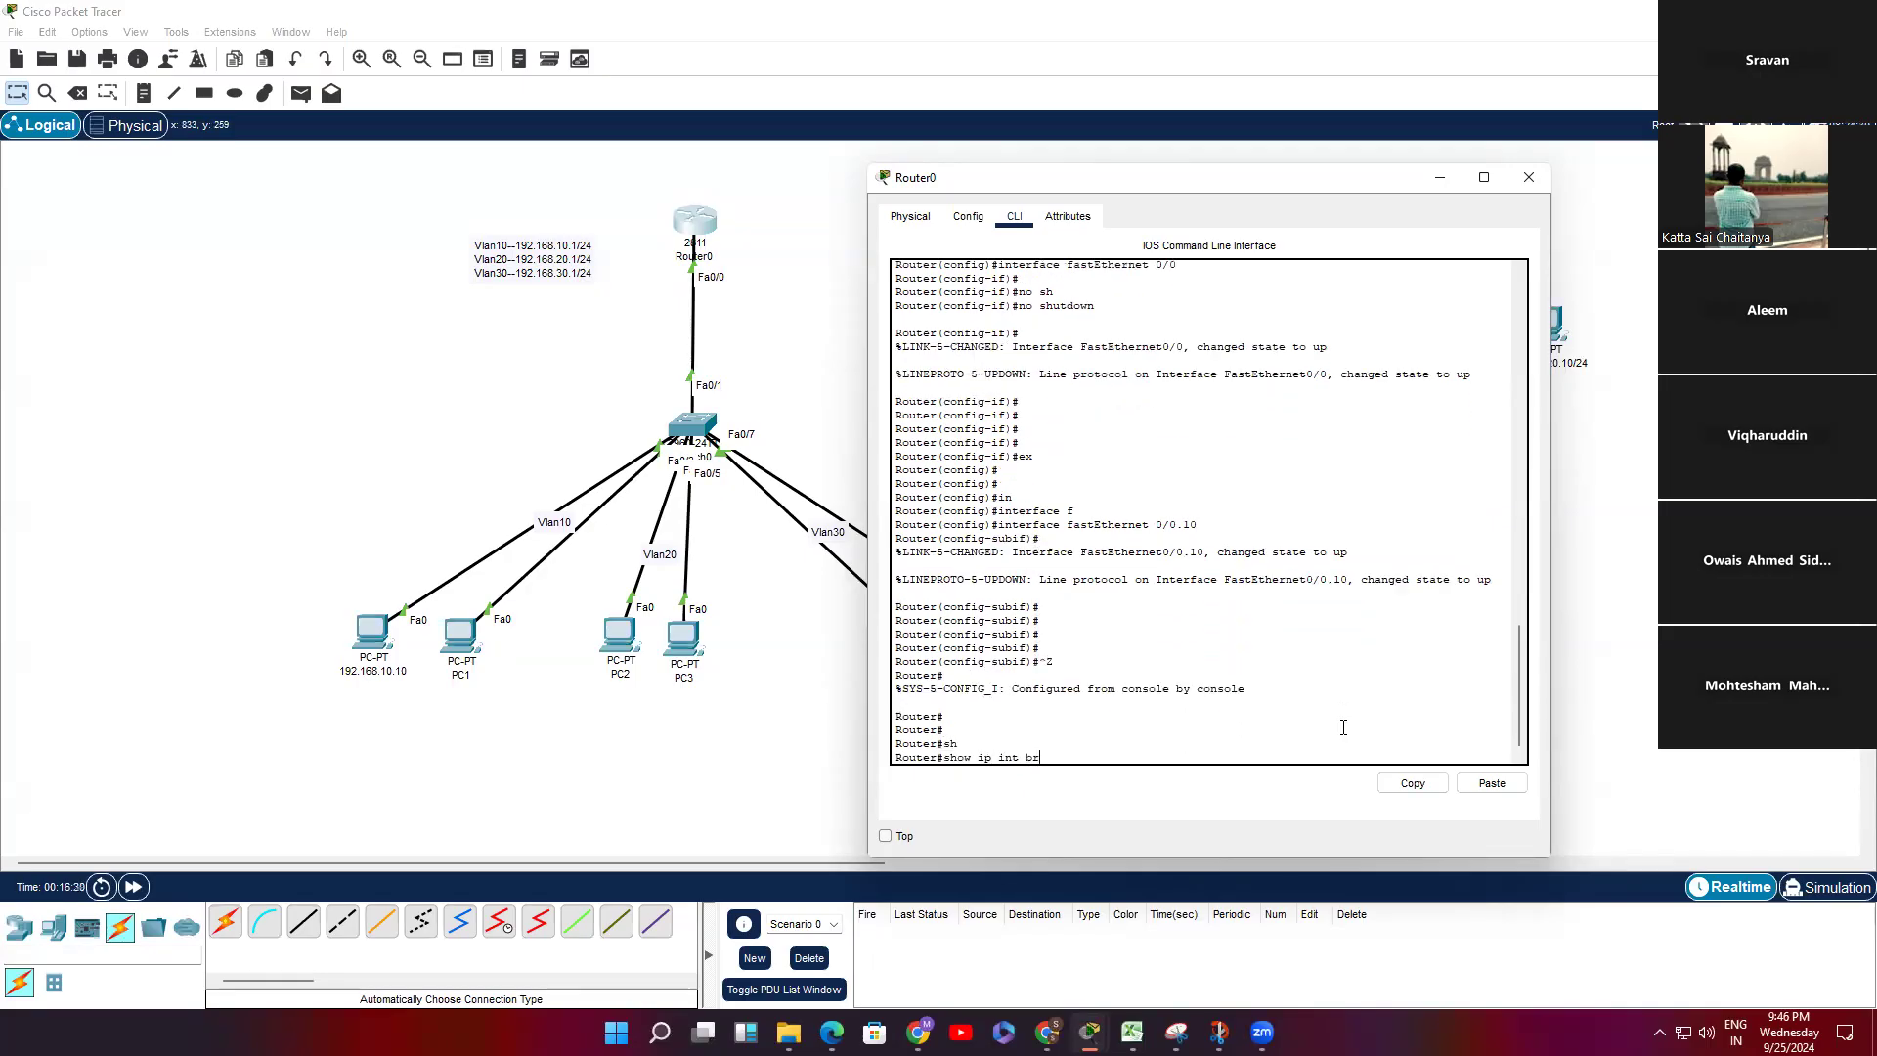
{"action": "key", "text": "Return"}
{"action": "key", "text": "Return"}
{"action": "key", "text": "Return"}
{"action": "key", "text": "Return"}
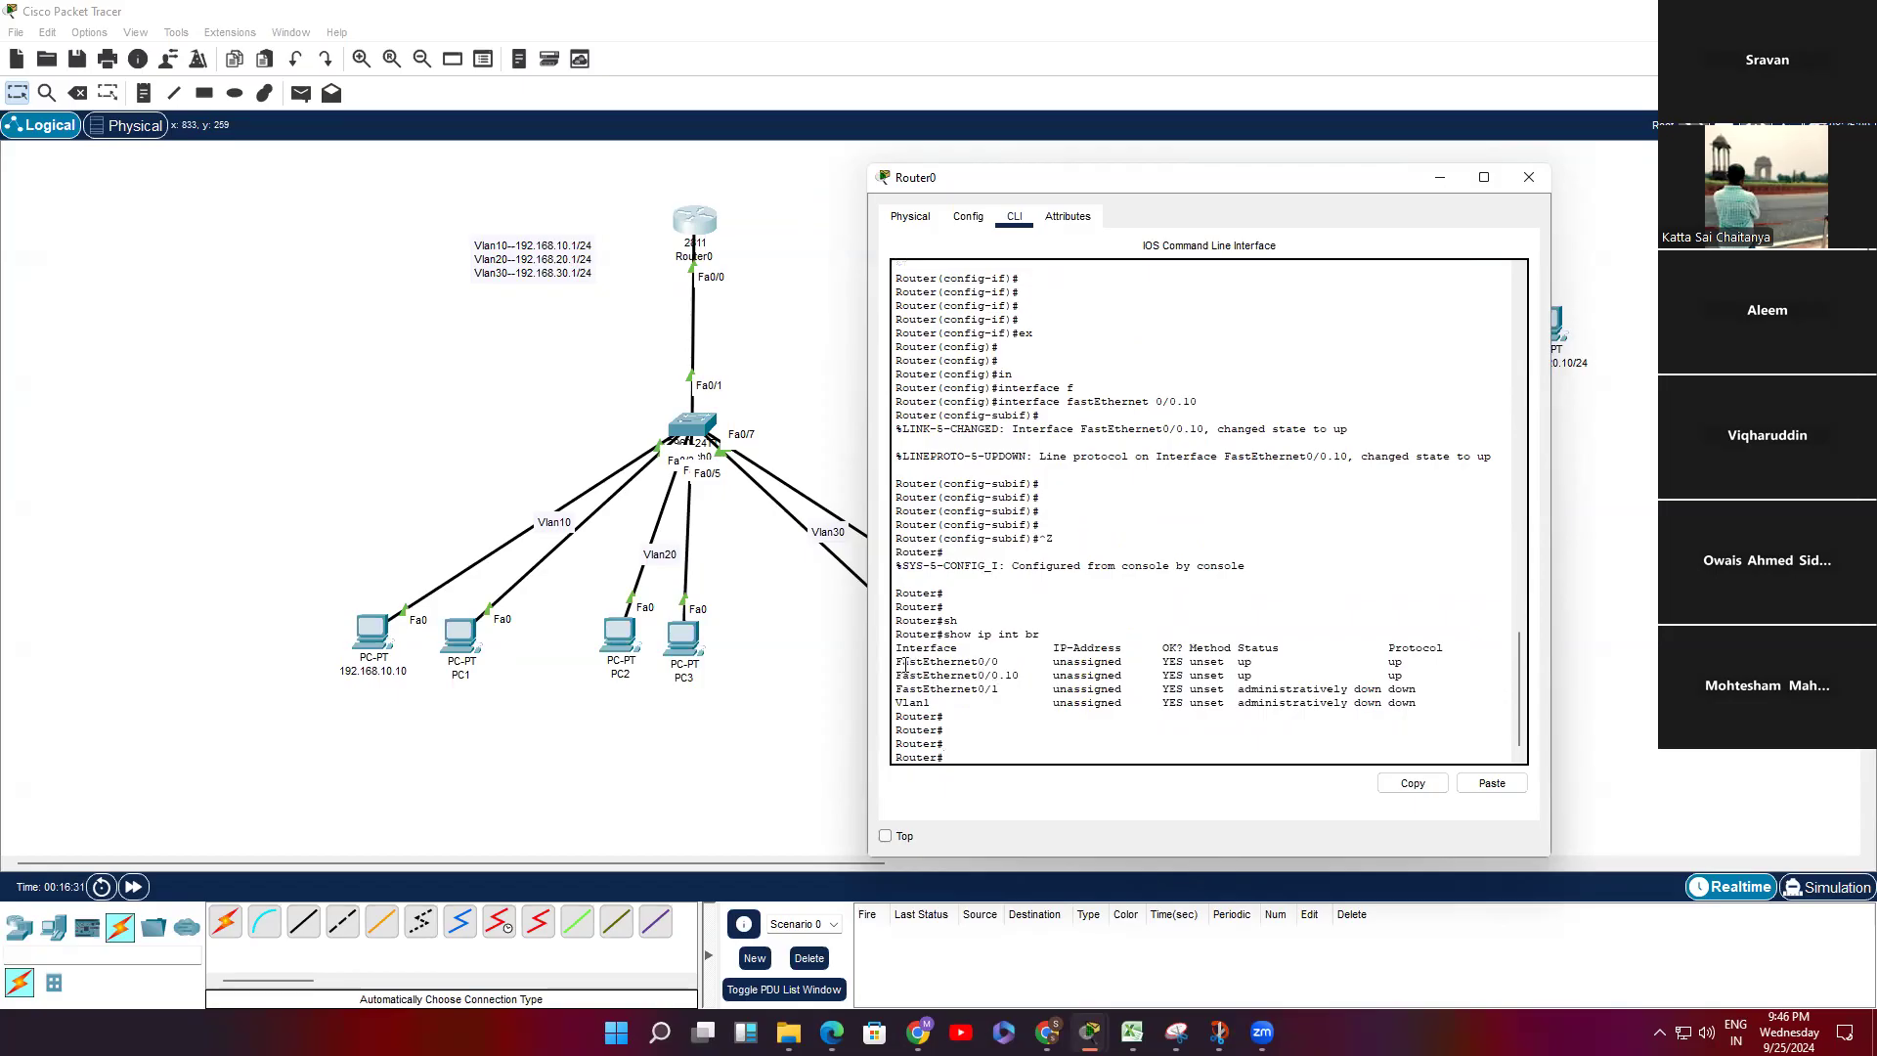
Step: Compare the FastEthernet0/0 and FastEthernet0/0.10 rows in the interface summary
{"action": "left_click_drag", "start_coordinate": [897, 662], "coordinate": [1437, 687]}
{"action": "left_click", "coordinate": [1072, 690]}
{"action": "left_click_drag", "start_coordinate": [897, 662], "coordinate": [1412, 674]}
{"action": "left_click", "coordinate": [1023, 668]}
{"action": "left_click_drag", "start_coordinate": [897, 675], "coordinate": [1421, 678]}
{"action": "left_click", "coordinate": [1304, 741]}
{"action": "key", "text": "Return"}
{"action": "key", "text": "Return"}
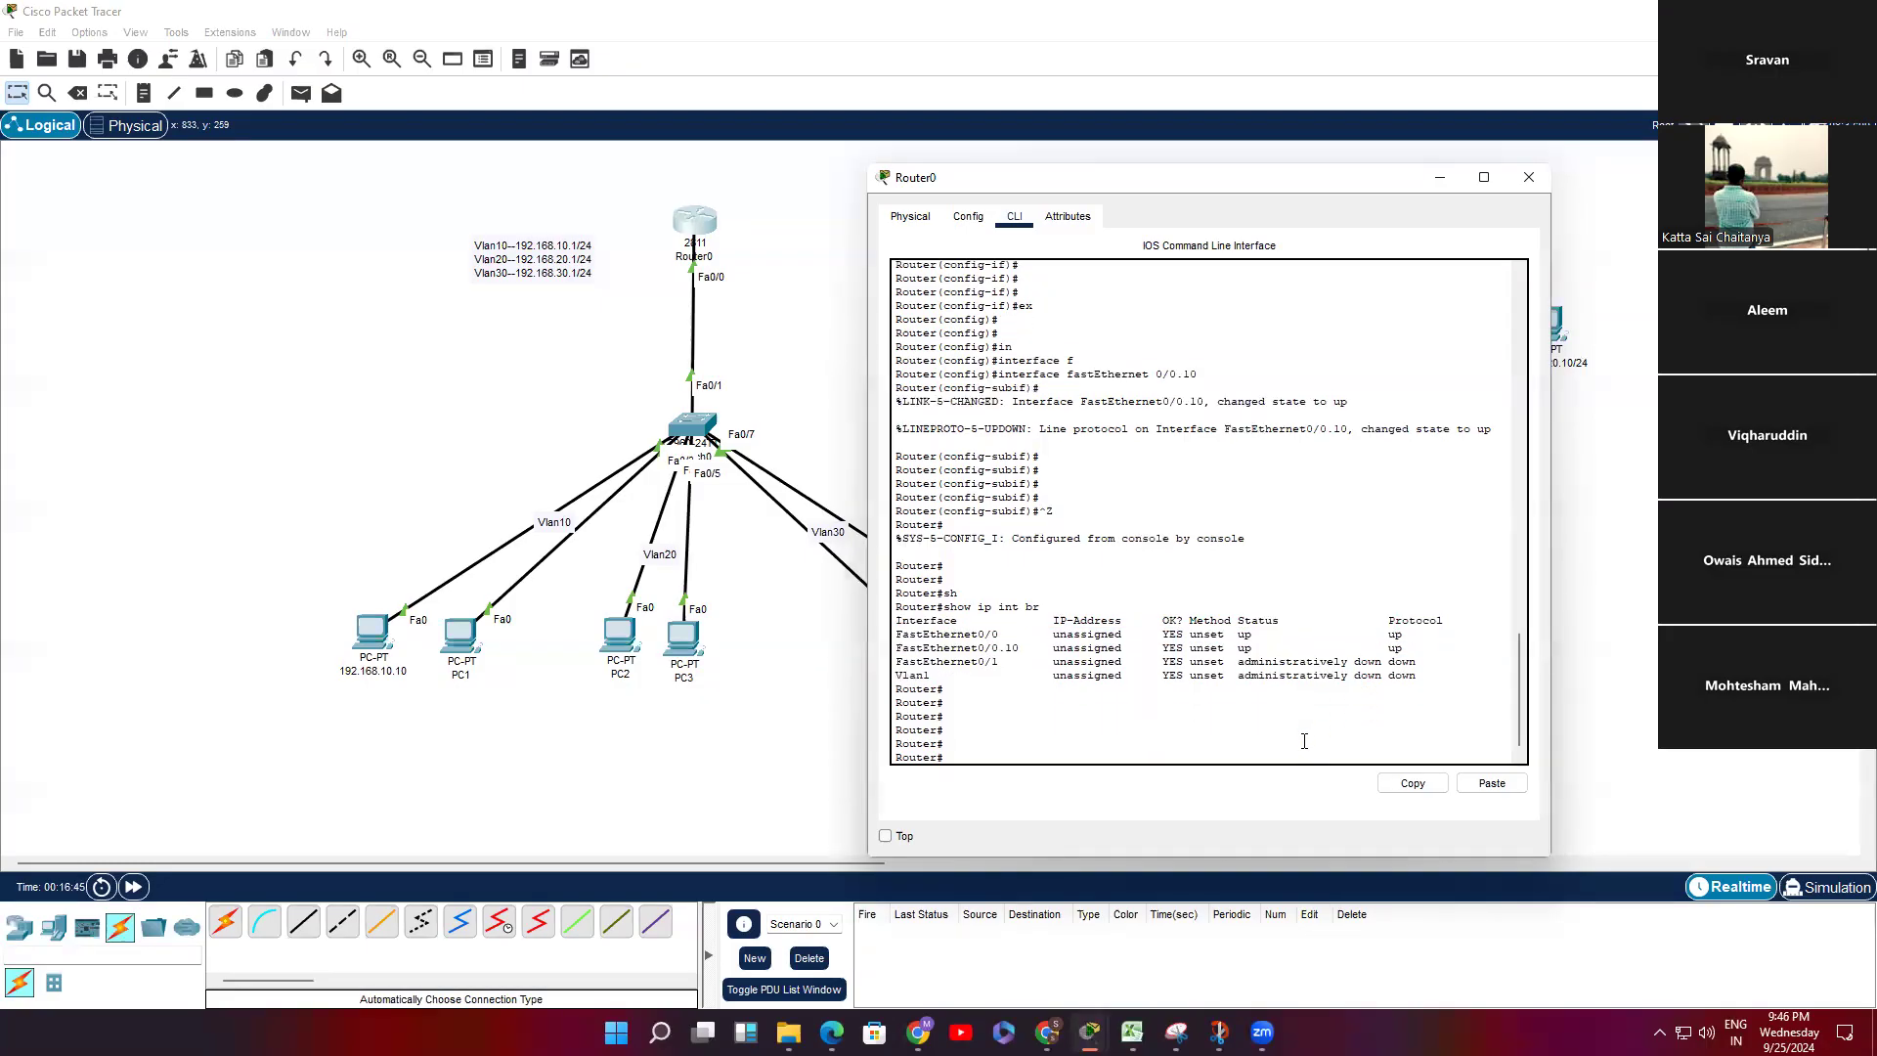
Step: Enter global configuration mode with conf t and create subinterface fastEthernet 0/0.20
{"action": "type", "text": "conf t"}
{"action": "key", "text": "Return"}
{"action": "key", "text": "Return"}
{"action": "key", "text": "Return"}
{"action": "type", "text": "in"}
{"action": "key", "text": "Tab"}
{"action": "type", "text": "f"}
{"action": "key", "text": "Tab"}
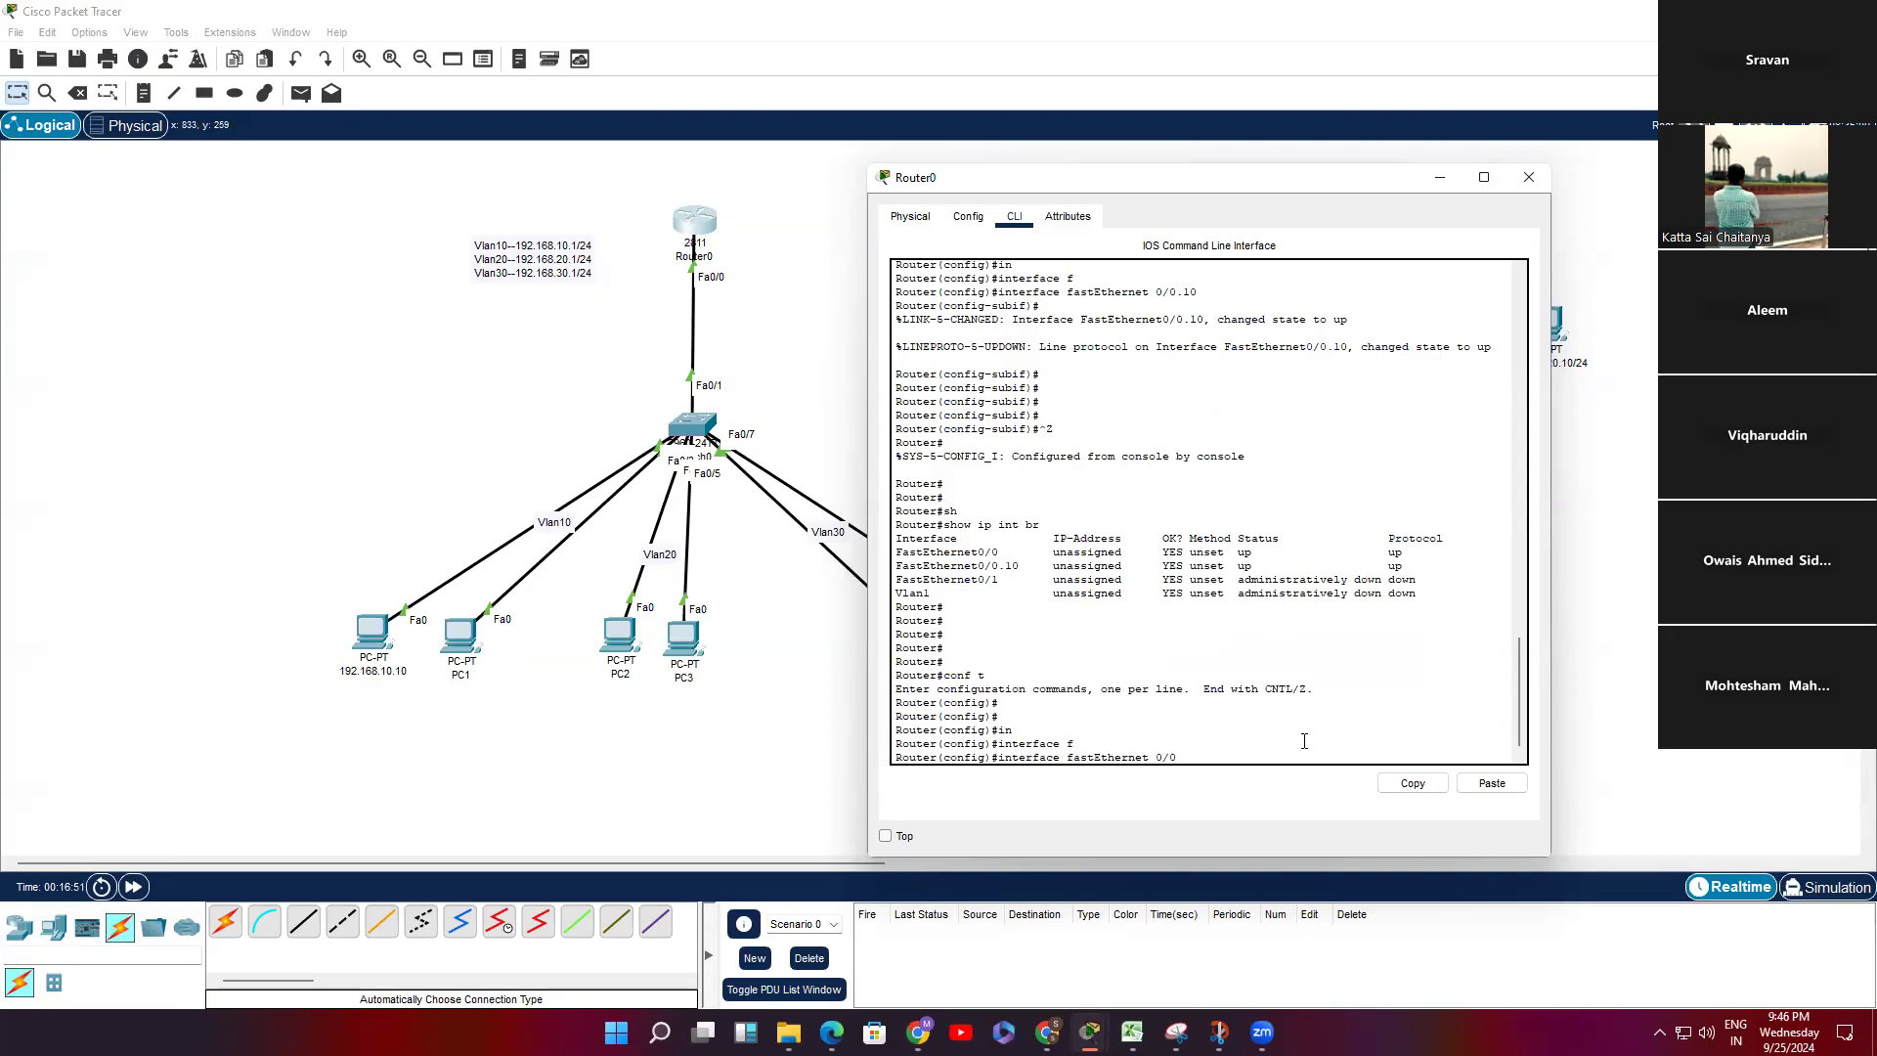
{"action": "key", "text": "Return"}
{"action": "key", "text": "Return"}
{"action": "key", "text": "Return"}
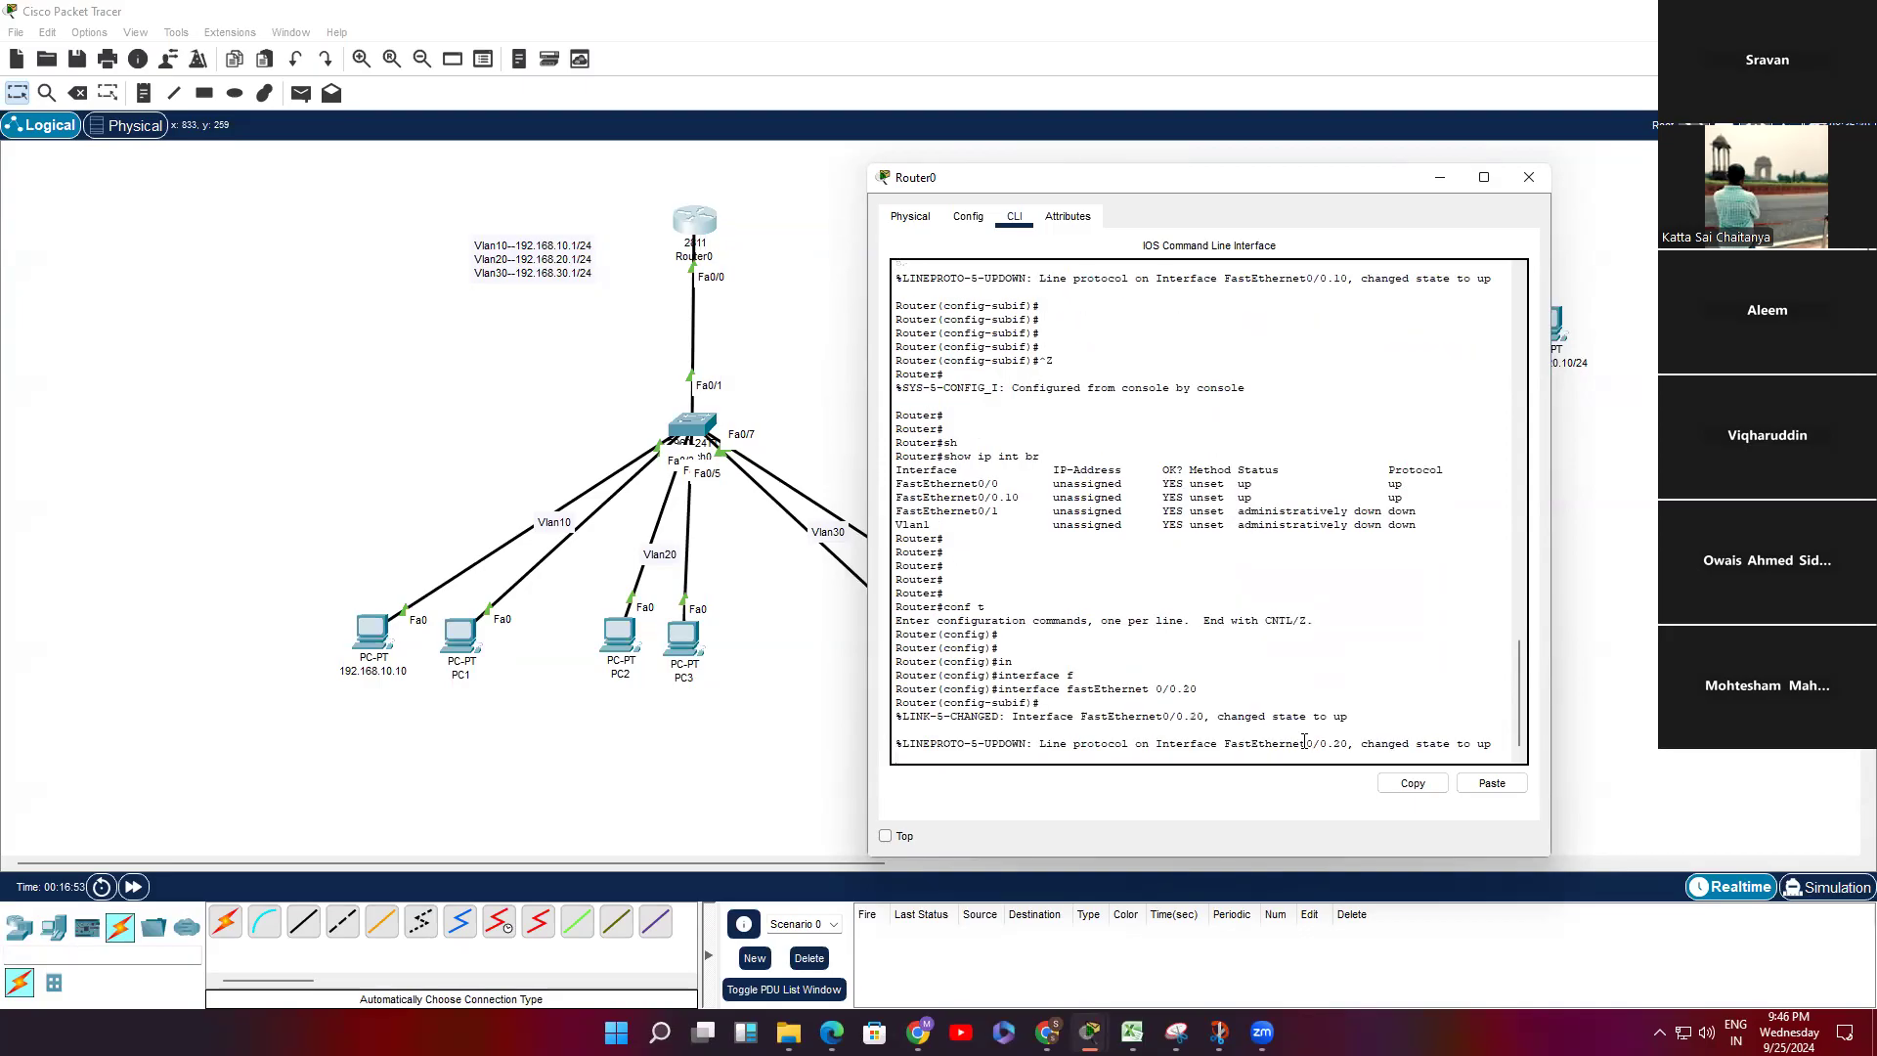
Step: Exit the current subinterface and create subinterface fastEthernet 0/0.30
{"action": "type", "text": "ex"}
{"action": "key", "text": "Return"}
{"action": "key", "text": "Return"}
{"action": "type", "text": "interface"}
{"action": "key", "text": "Tab"}
{"action": "type", "text": "f"}
{"action": "key", "text": "Tab"}
{"action": "type", "text": "0/0.3"}
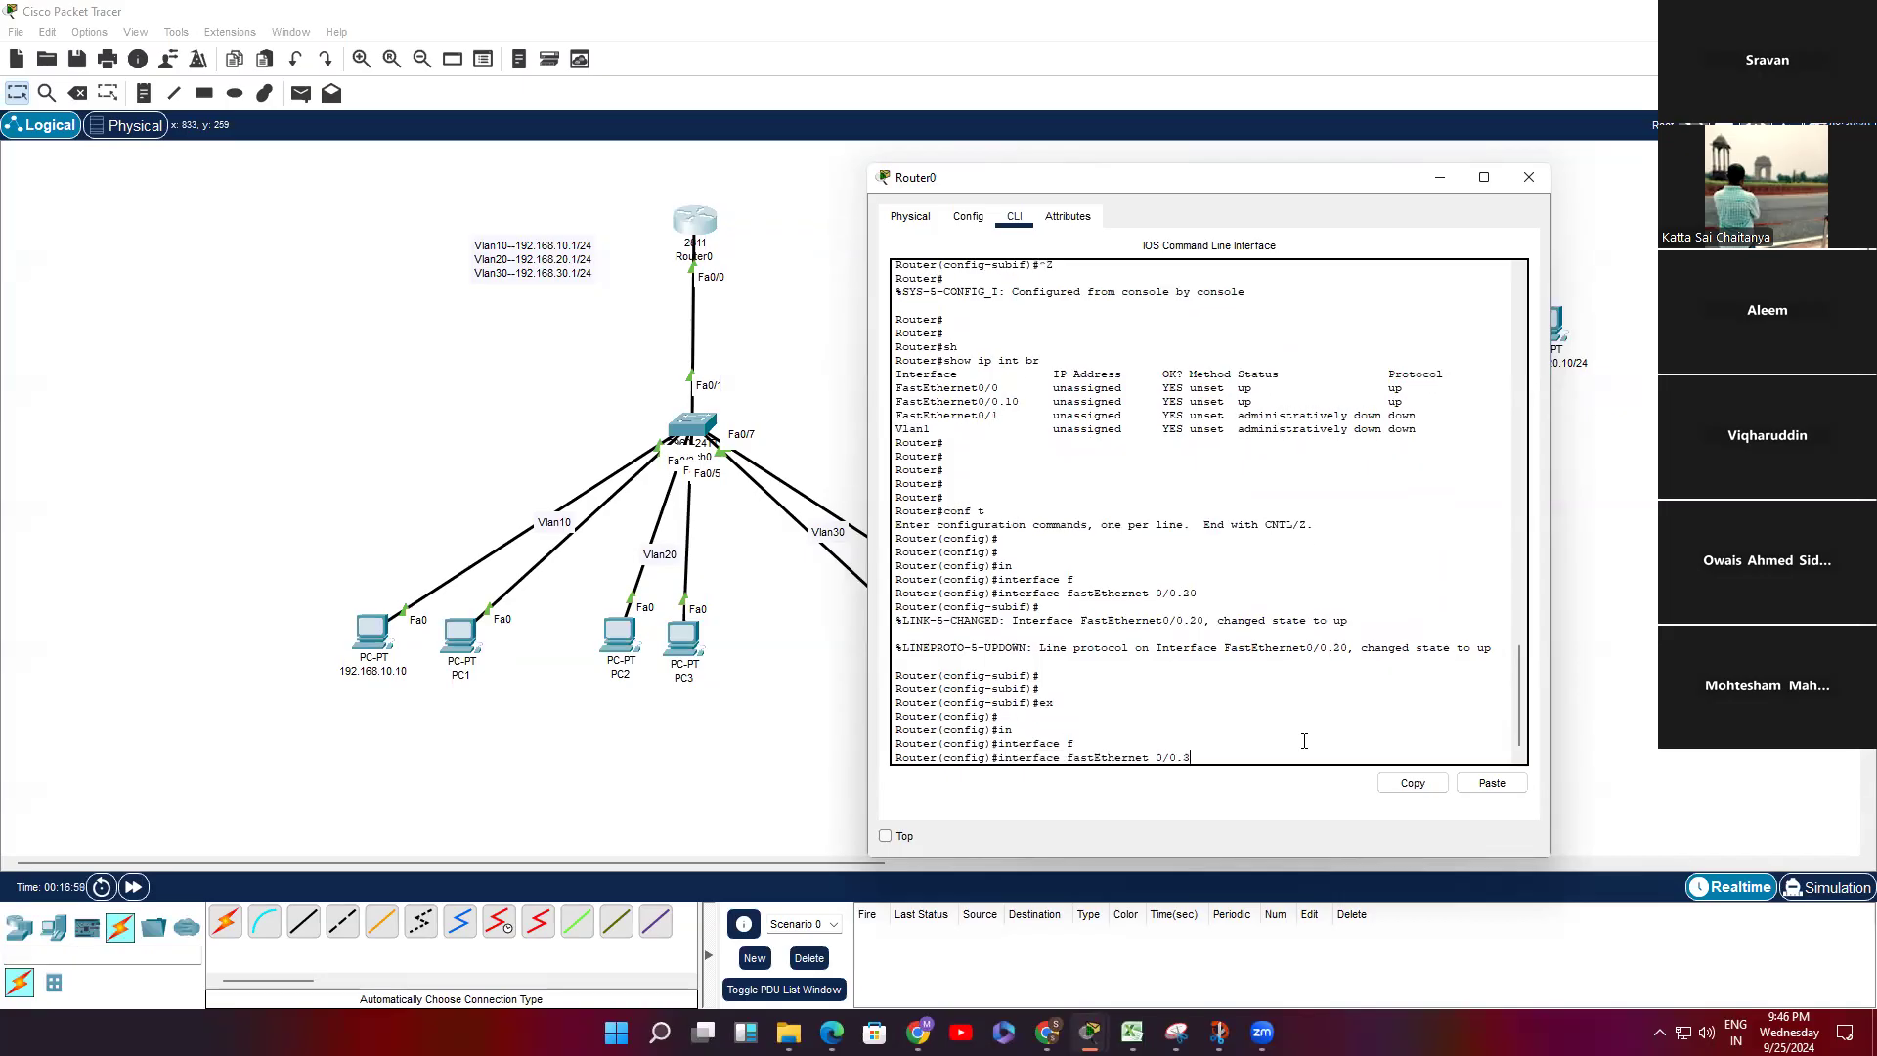
{"action": "type", "text": "0"}
{"action": "key", "text": "Return"}
{"action": "key", "text": "Return"}
{"action": "key", "text": "Return"}
Step: Return to privileged mode and run show ip int br to check FastEthernet0/0 and its three subinterfaces
{"action": "key", "text": "ctrl+z"}
{"action": "key", "text": "Return"}
{"action": "key", "text": "Return"}
{"action": "key", "text": "Return"}
{"action": "key", "text": "Return"}
{"action": "type", "text": "sh"}
{"action": "key", "text": "Tab"}
{"action": "type", "text": "ip int br"}
{"action": "key", "text": "Return"}
{"action": "key", "text": "Return"}
{"action": "key", "text": "Return"}
{"action": "key", "text": "Return"}
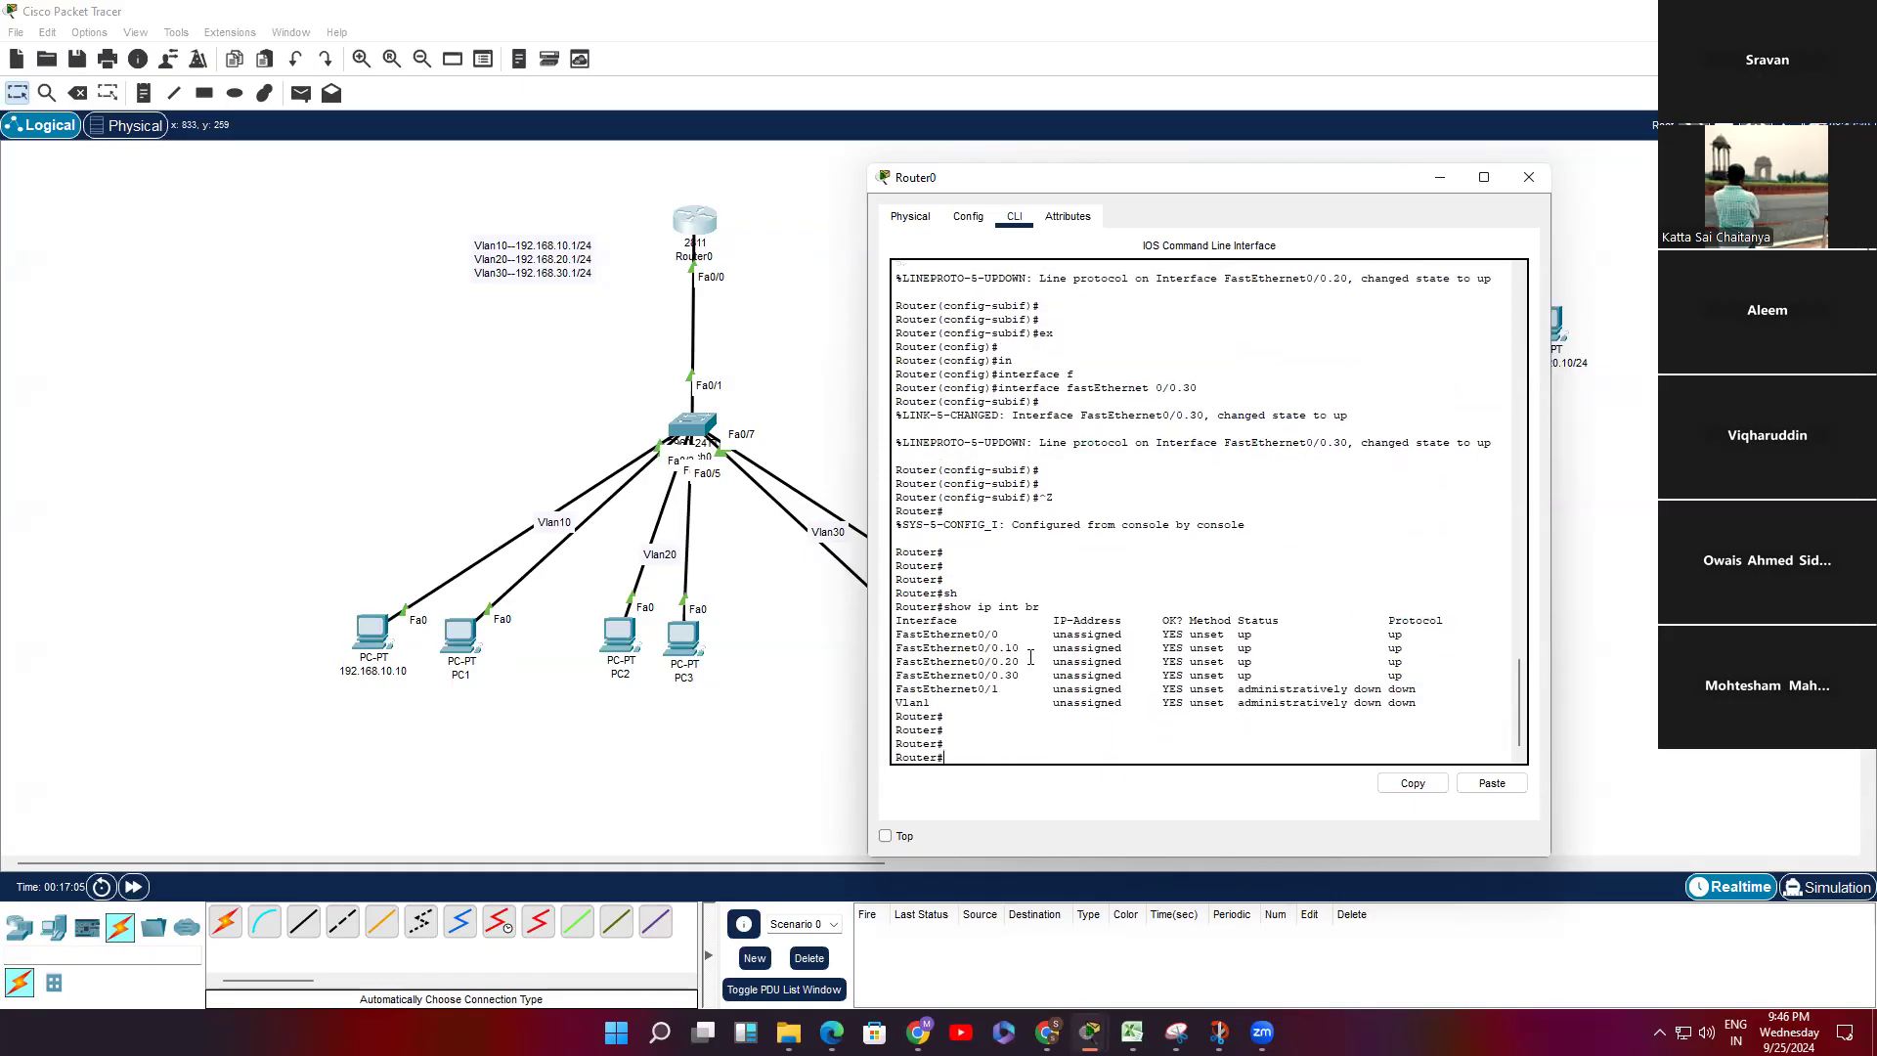
{"action": "left_click_drag", "start_coordinate": [1421, 670], "coordinate": [888, 649]}
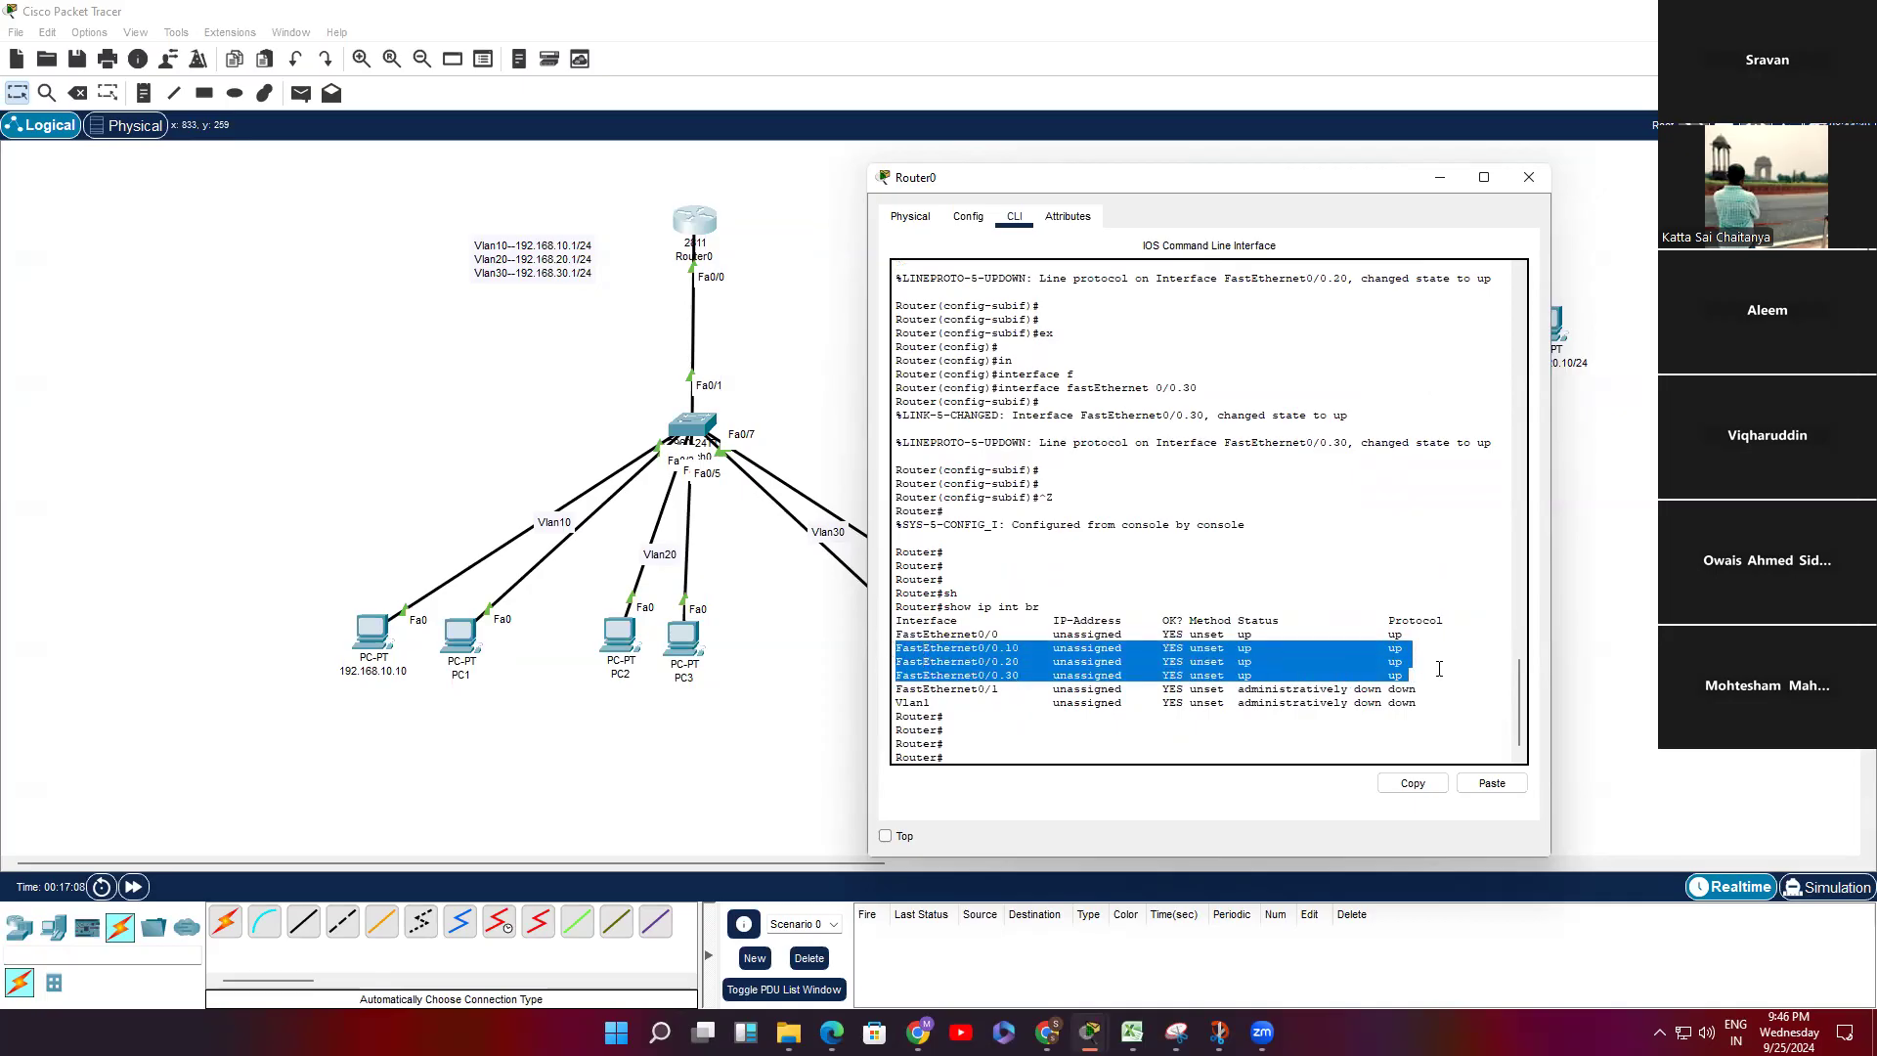
{"action": "left_click_drag", "start_coordinate": [1428, 637], "coordinate": [893, 635]}
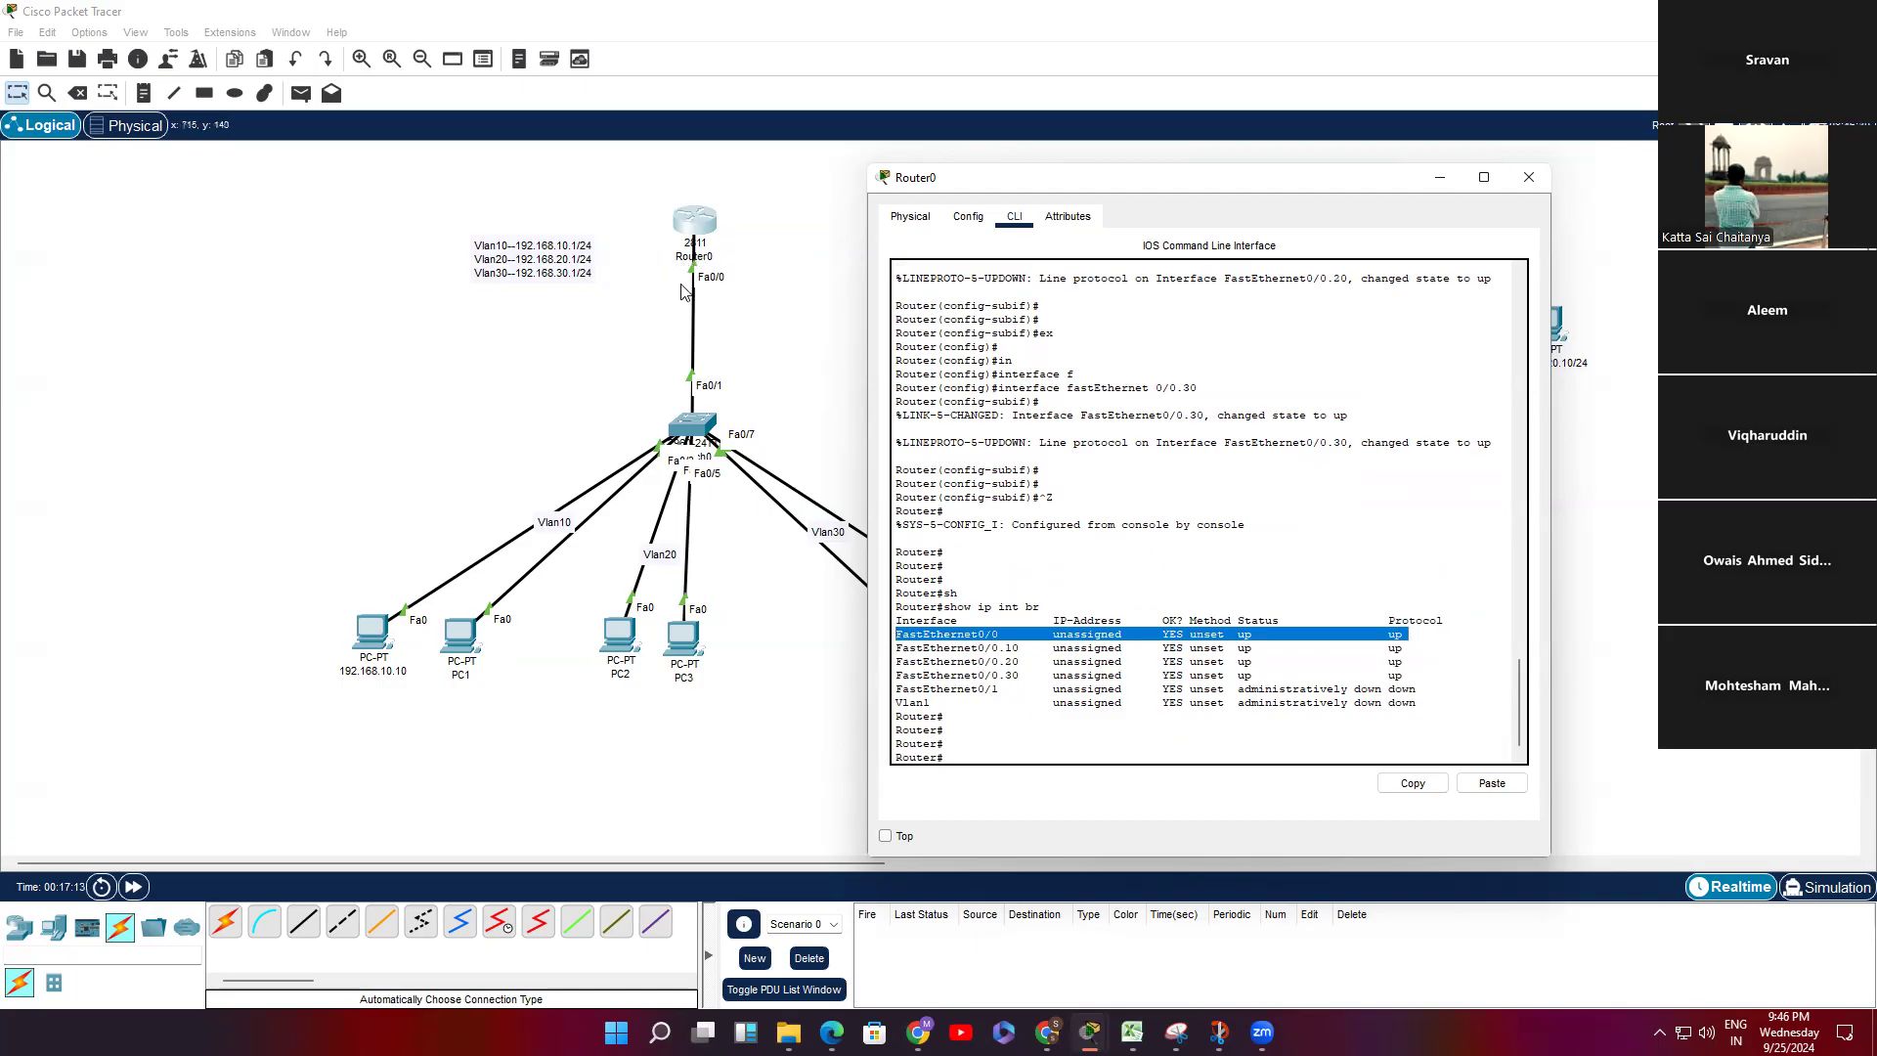
{"action": "left_click_drag", "start_coordinate": [1407, 674], "coordinate": [890, 650]}
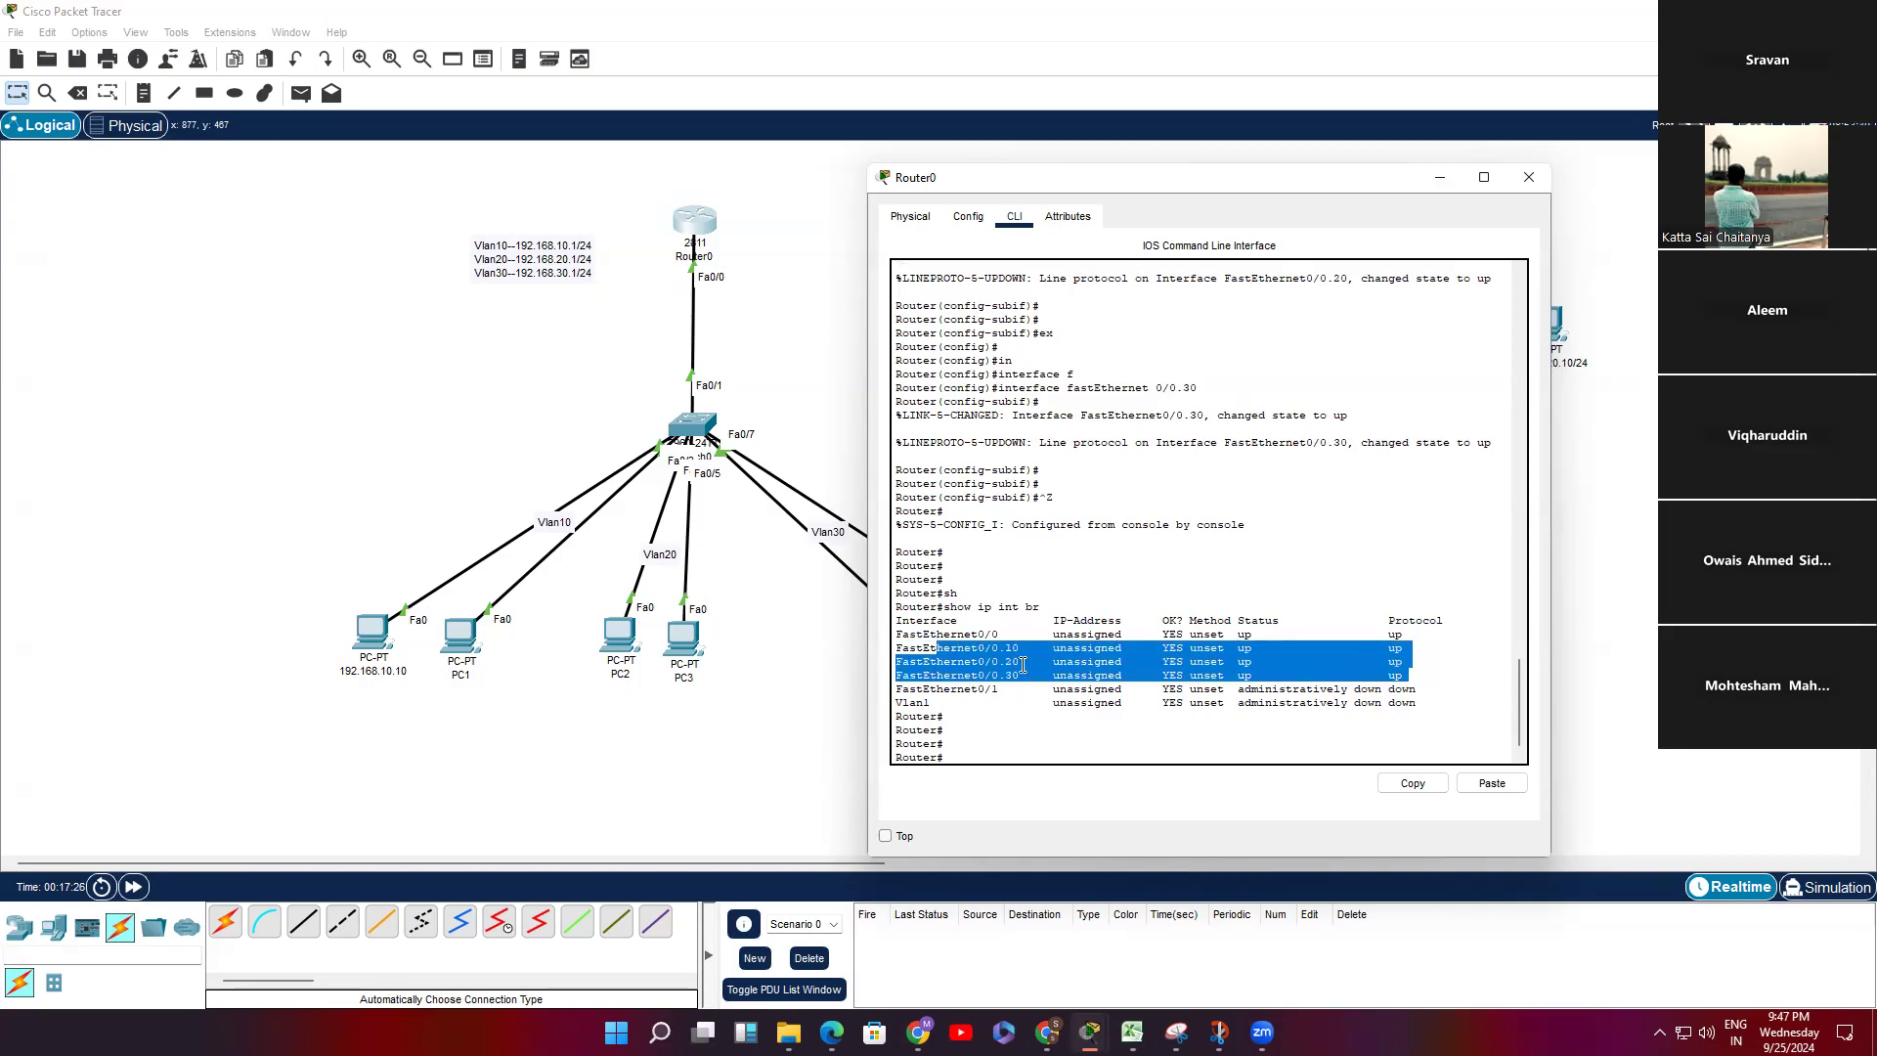
Step: Enter global configuration mode with conf t and open subinterface fastEthernet 0/0.10 for configuration
{"action": "key", "text": "Return"}
{"action": "key", "text": "Return"}
{"action": "key", "text": "Return"}
{"action": "type", "text": "c"}
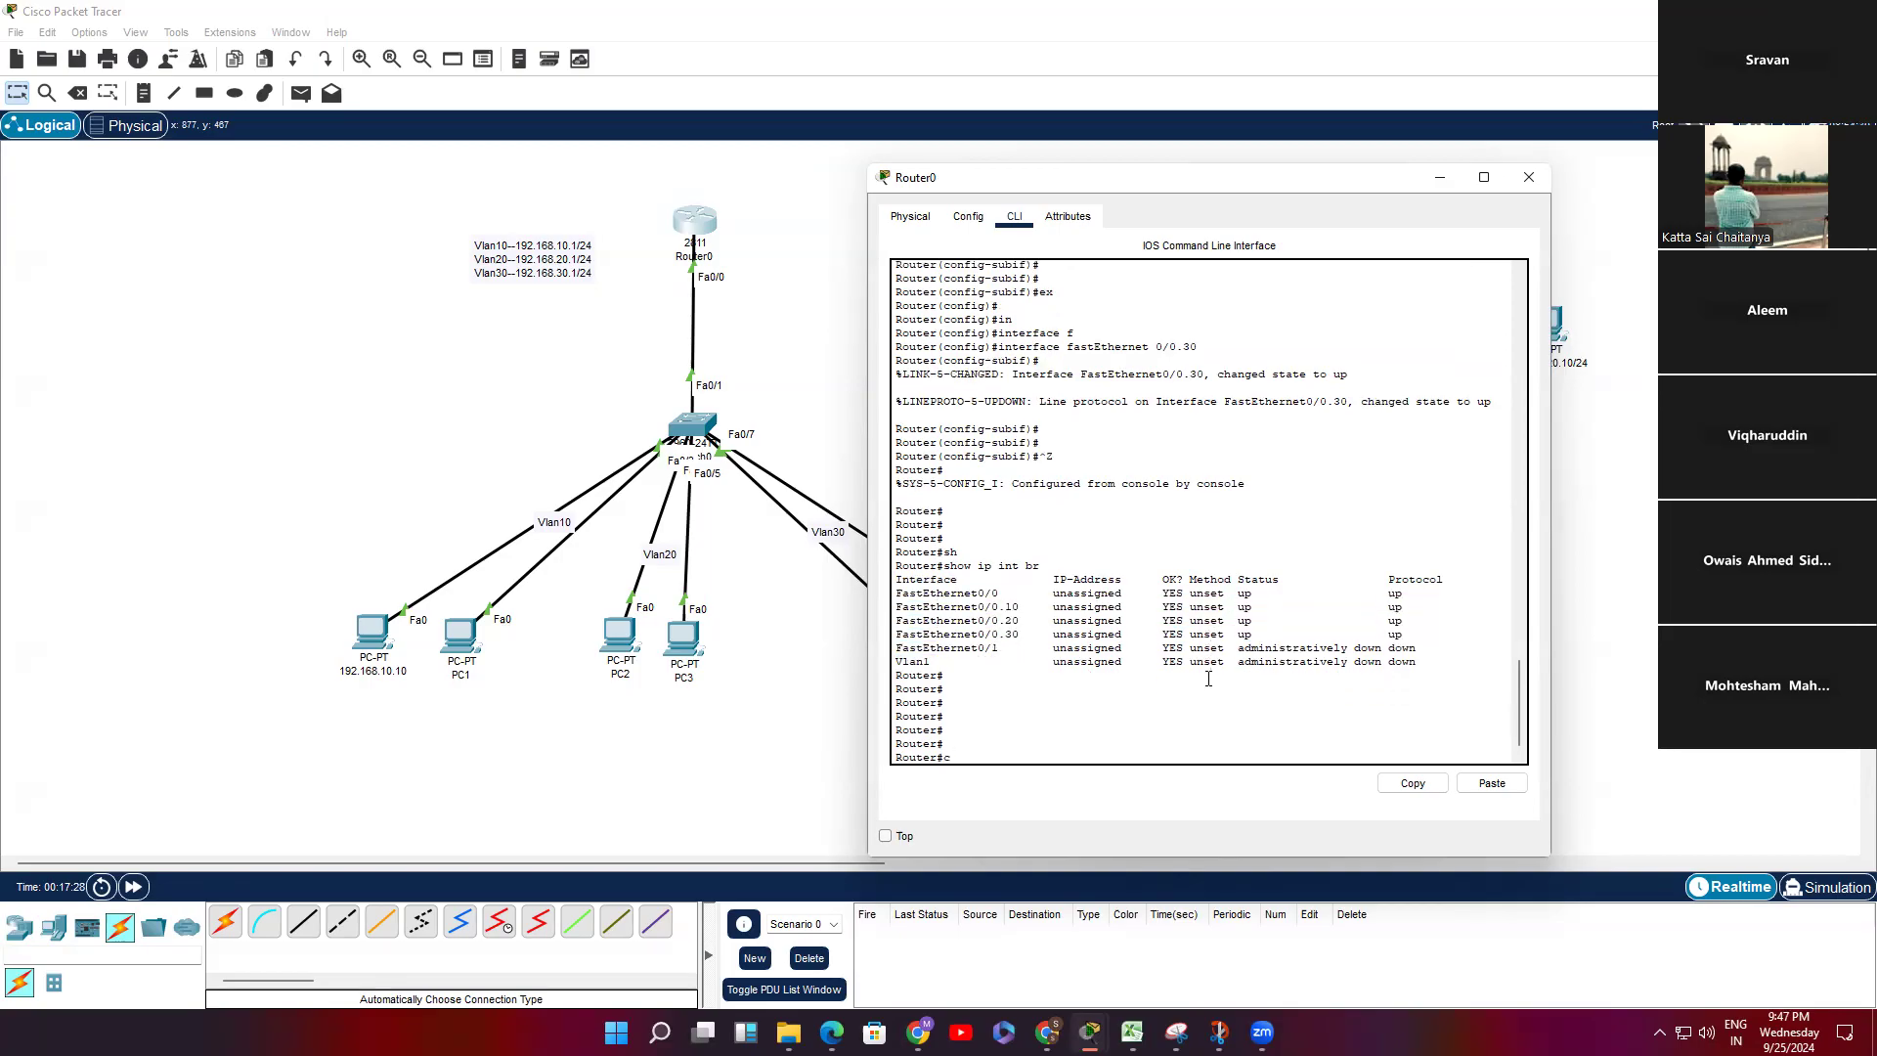
{"action": "type", "text": "onf t"}
{"action": "key", "text": "Return"}
{"action": "key", "text": "Return"}
{"action": "key", "text": "Return"}
{"action": "key", "text": "Return"}
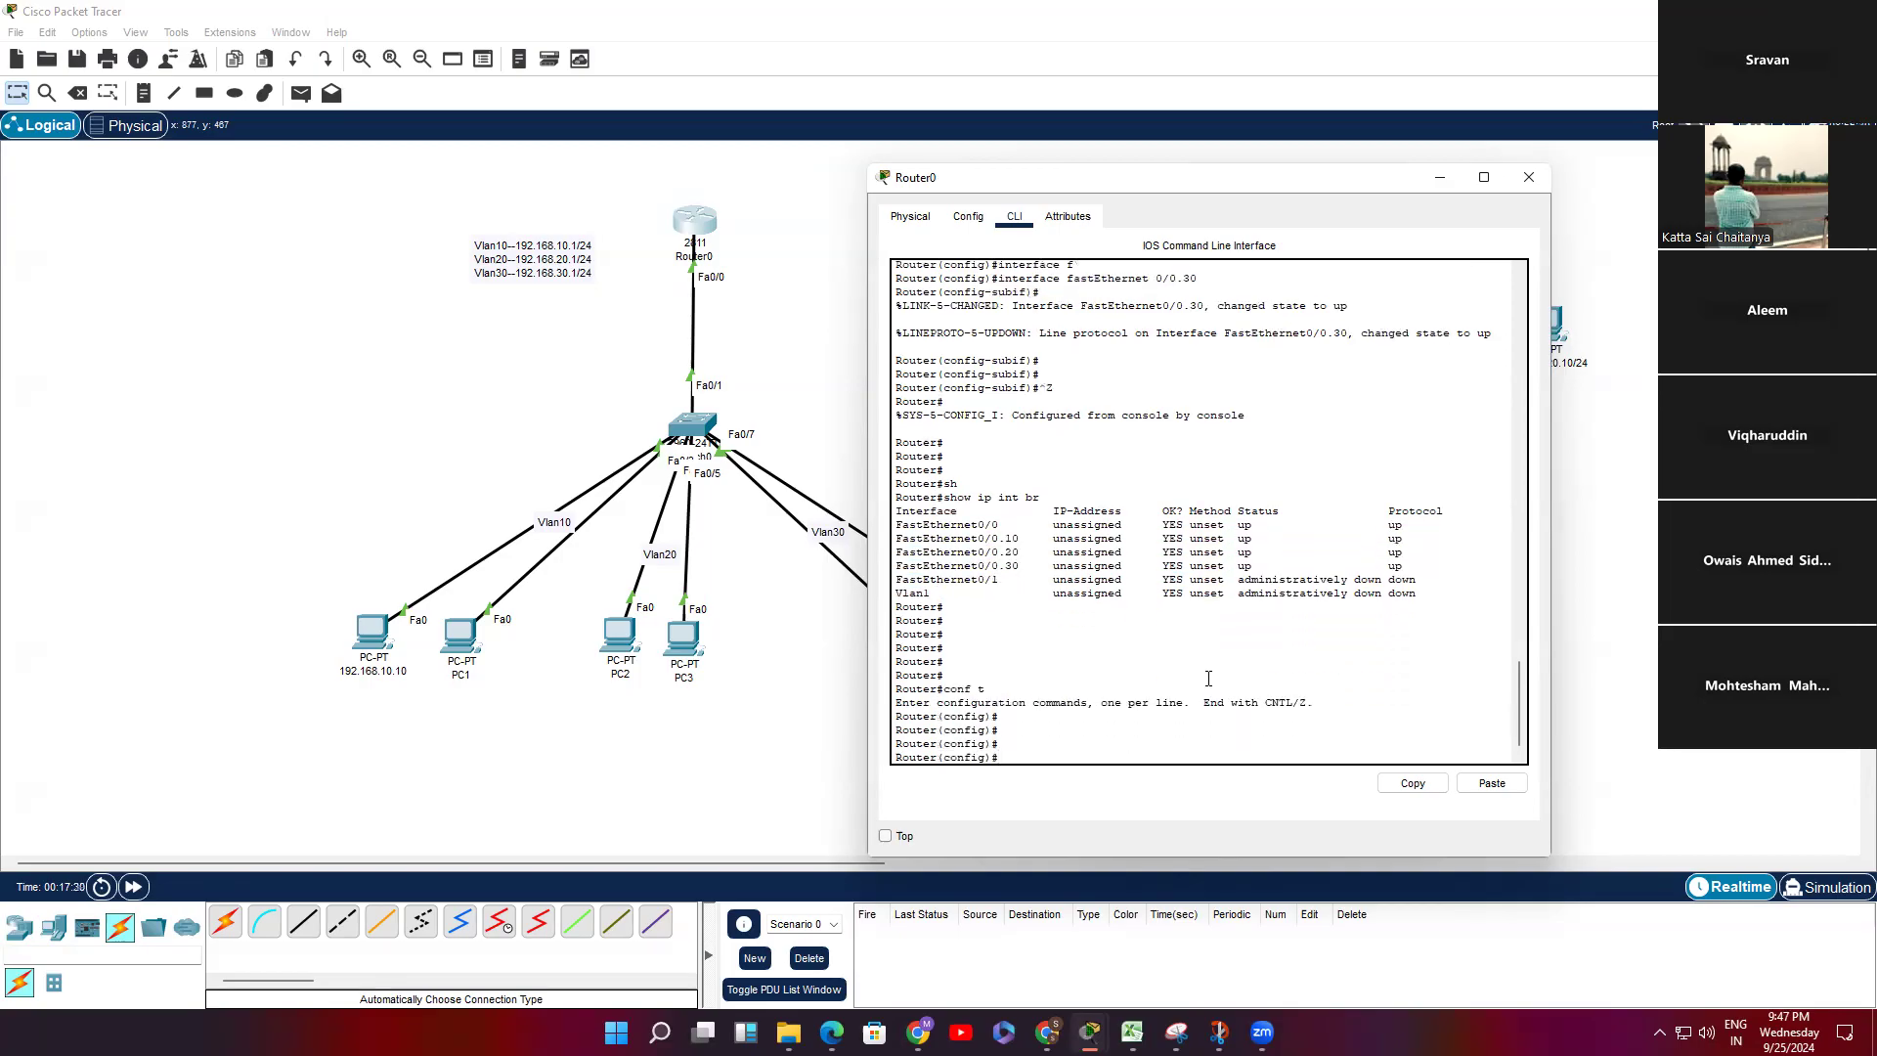
{"action": "type", "text": "in"}
{"action": "key", "text": "Tab"}
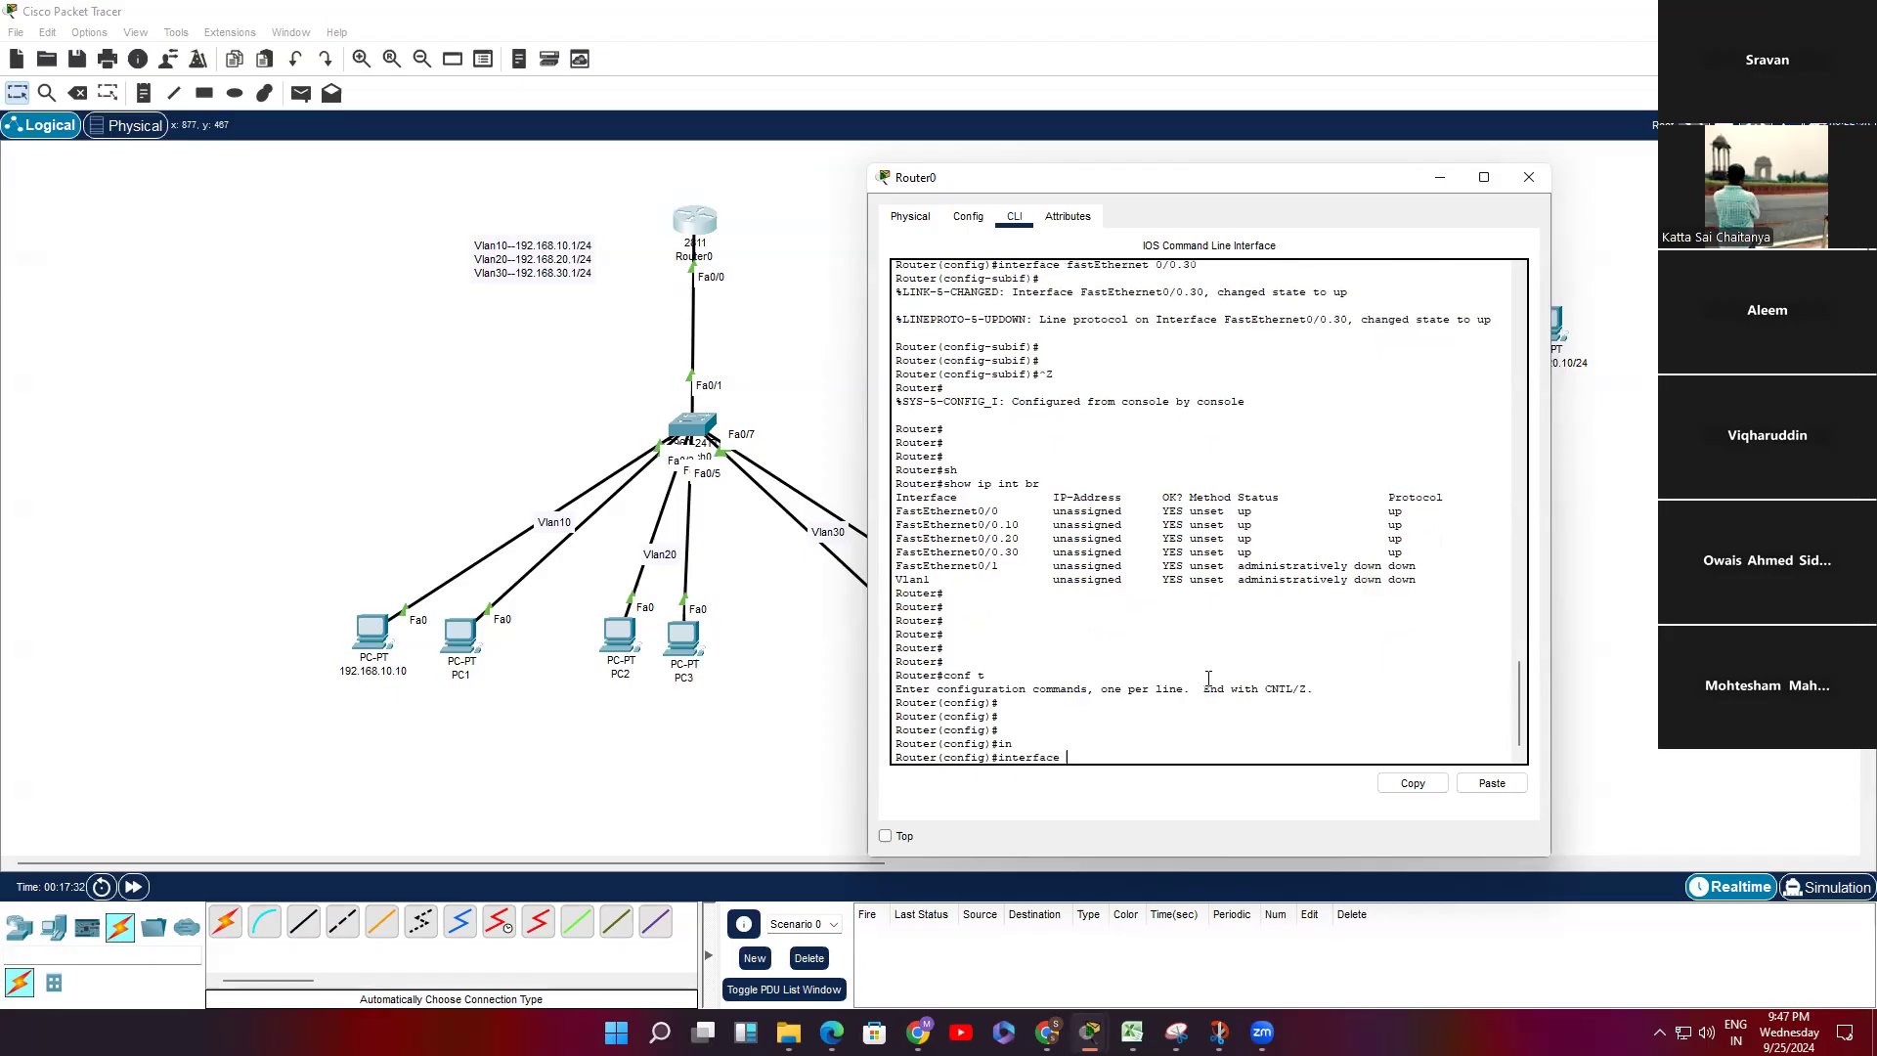
{"action": "type", "text": "f"}
{"action": "key", "text": "Tab"}
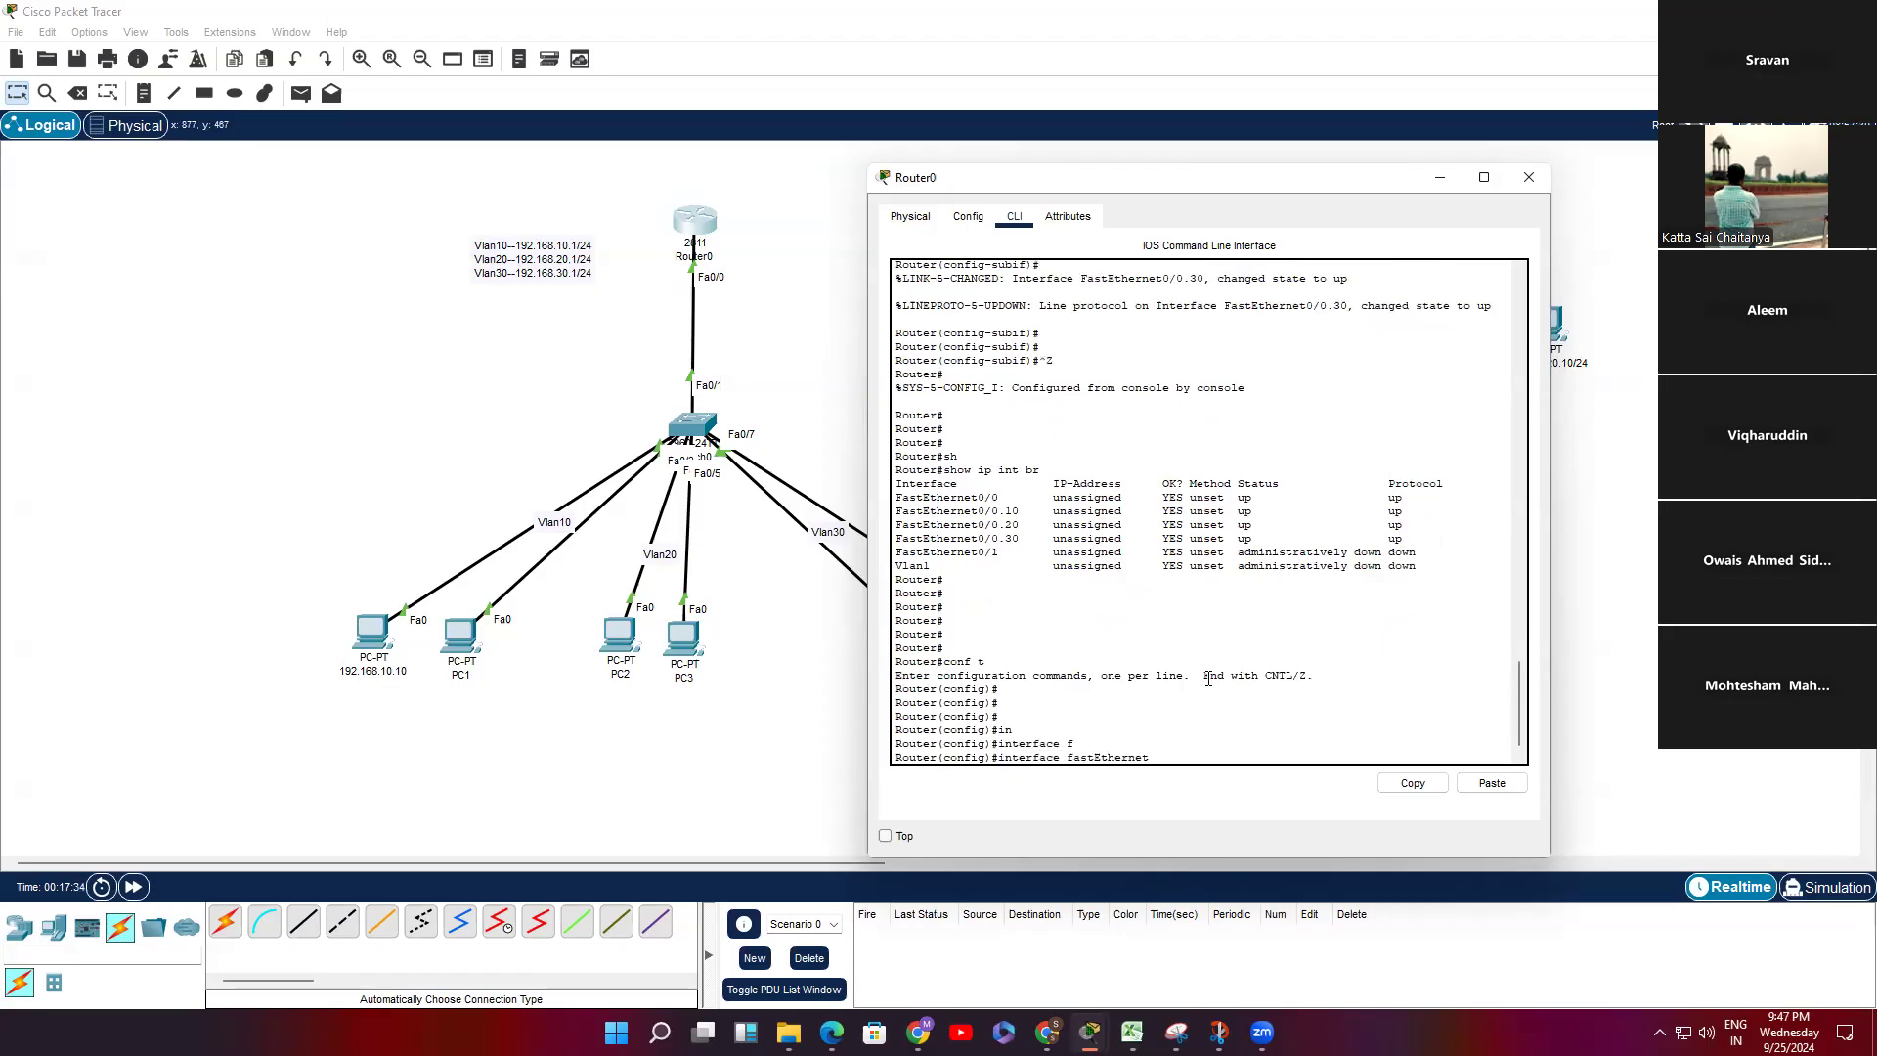
{"action": "type", "text": "0/0.10"}
{"action": "key", "text": "Return"}
{"action": "key", "text": "Return"}
{"action": "key", "text": "Return"}
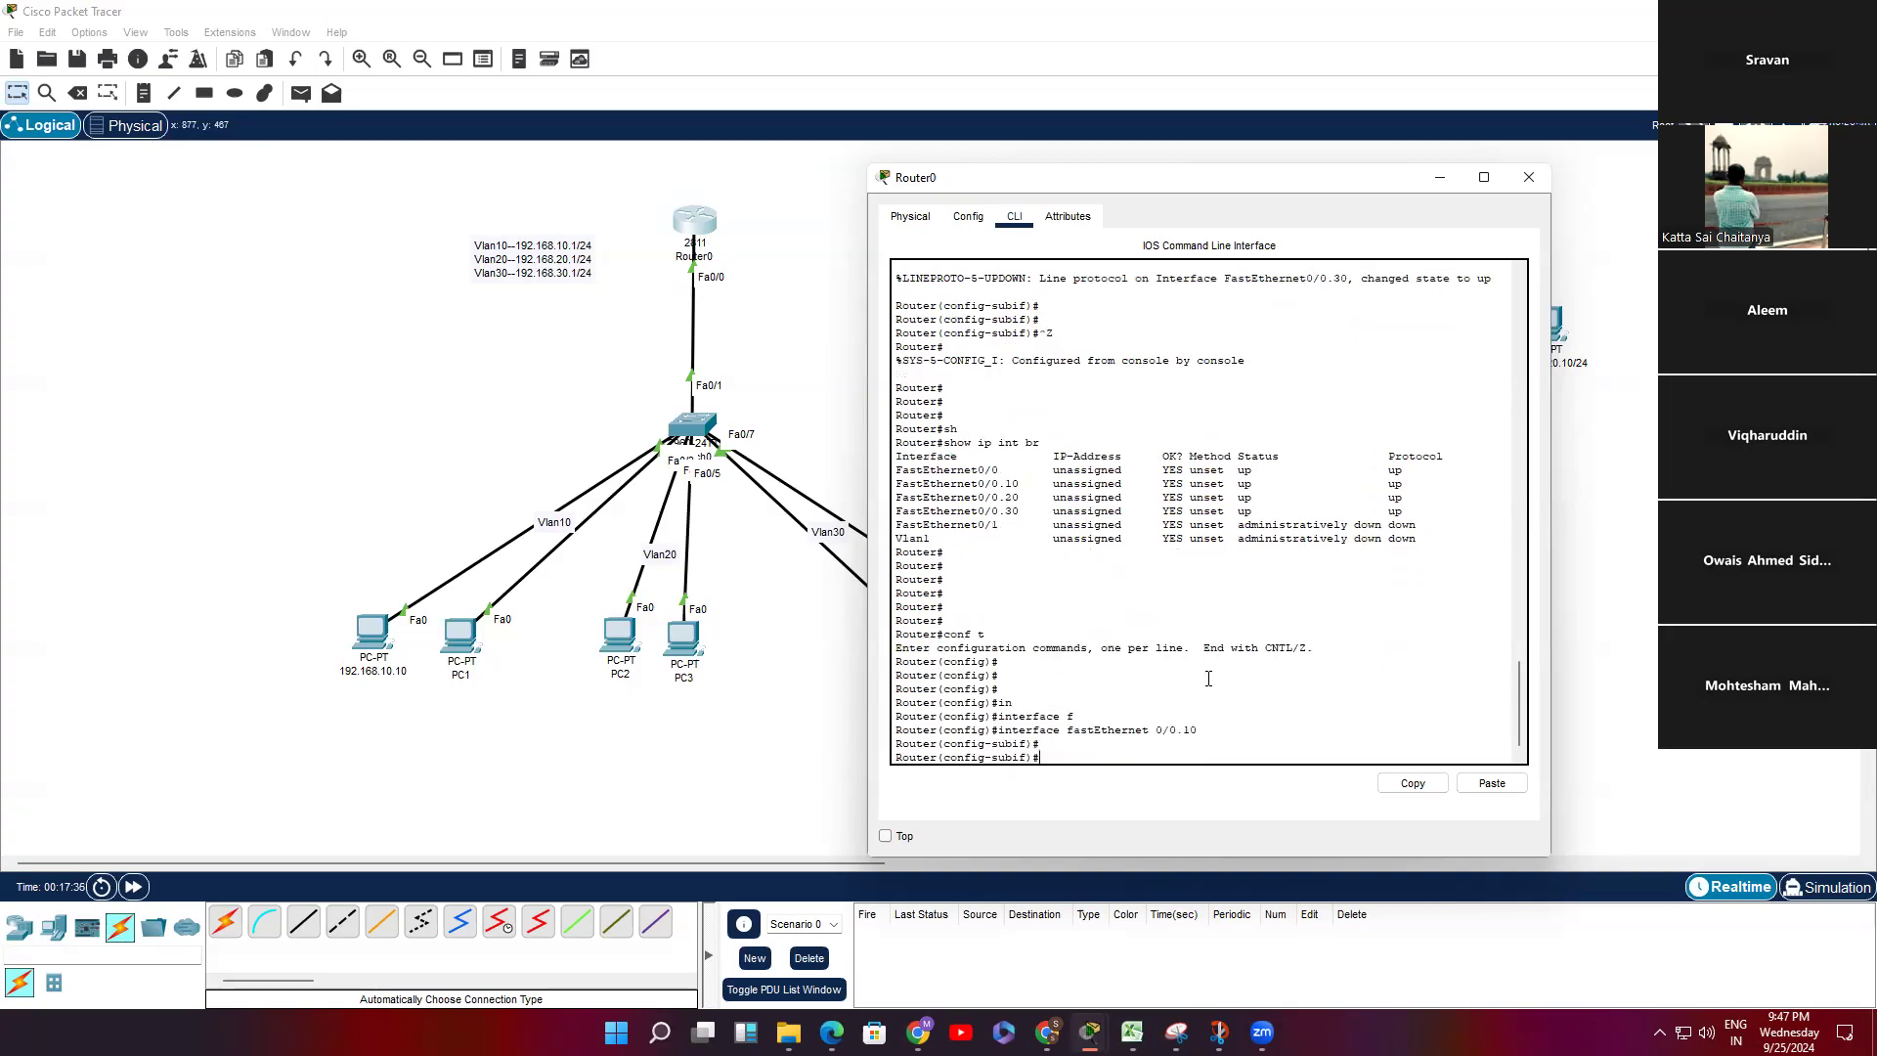
Step: Try to assign IP address 192.168.10.1 with mask 255.255.255.0 to the fastEthernet 0/0.10 subinterface
{"action": "type", "text": "ip add"}
{"action": "key", "text": "Tab"}
{"action": "type", "text": "192.168"}
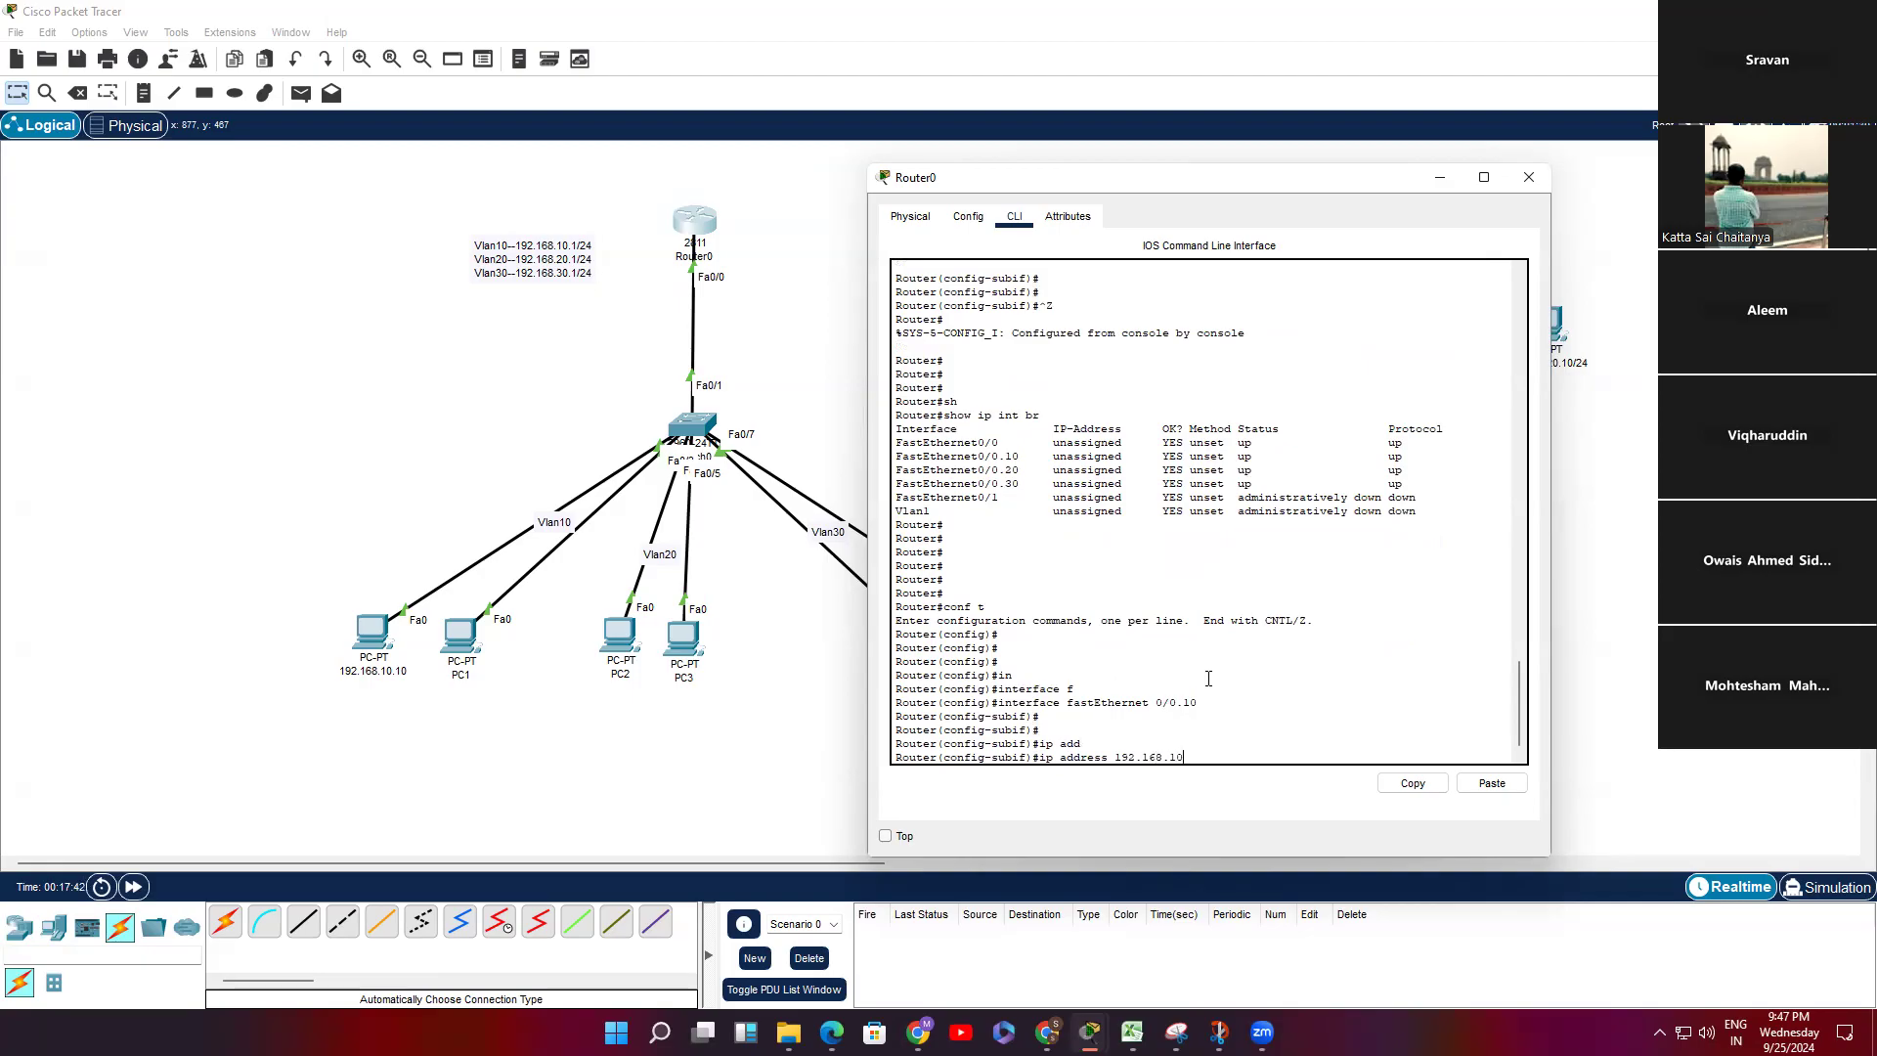
{"action": "type", "text": ".10.1 255.255.255.0"}
{"action": "key", "text": "Return"}
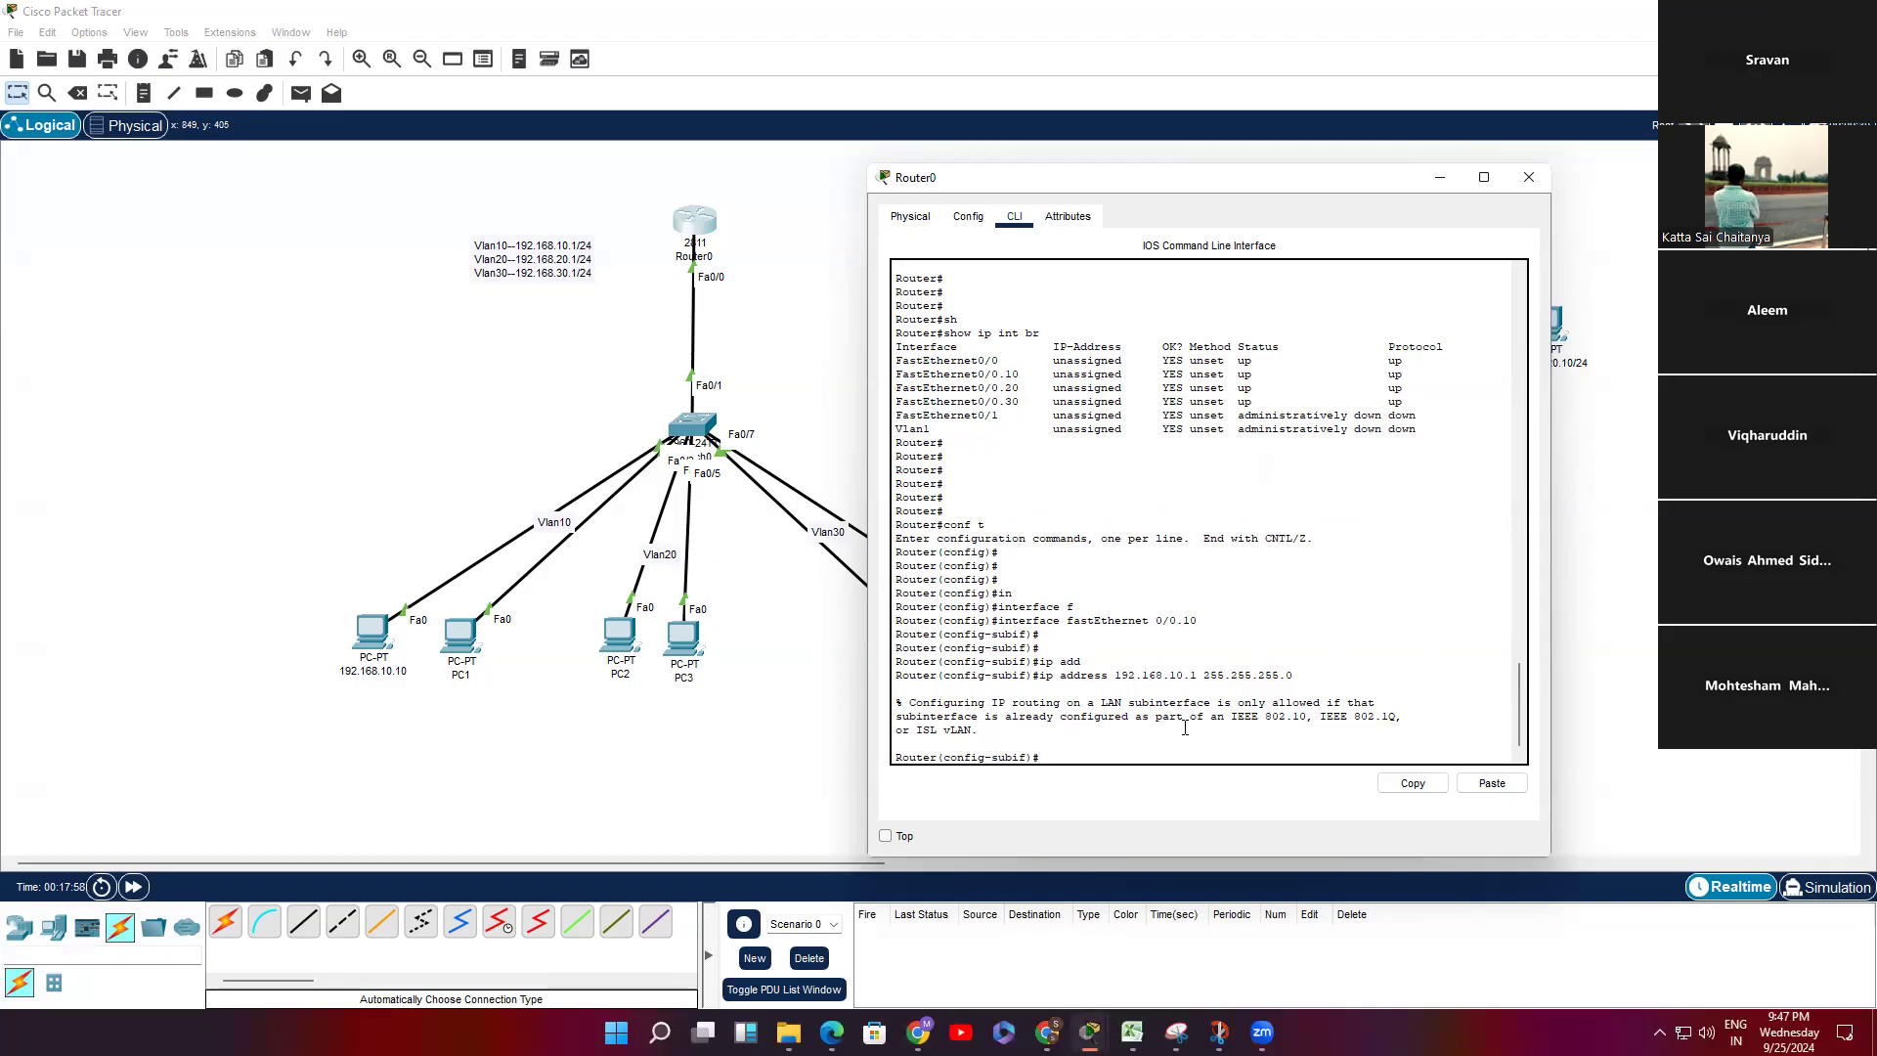
Step: Examine the VLAN encapsulation standards named in the console message about IP routing on a LAN subinterface
{"action": "left_click_drag", "start_coordinate": [1264, 716], "coordinate": [1397, 716]}
{"action": "left_click", "coordinate": [1310, 717]}
{"action": "left_click_drag", "start_coordinate": [917, 731], "coordinate": [971, 730]}
{"action": "left_click", "coordinate": [997, 730]}
{"action": "left_click_drag", "start_coordinate": [917, 730], "coordinate": [971, 730]}
{"action": "left_click", "coordinate": [926, 731]}
{"action": "left_click_drag", "start_coordinate": [917, 731], "coordinate": [972, 732]}
{"action": "left_click", "coordinate": [1007, 729]}
{"action": "left_click_drag", "start_coordinate": [915, 732], "coordinate": [975, 731]}
{"action": "left_click_drag", "start_coordinate": [981, 730], "coordinate": [899, 729]}
{"action": "left_click", "coordinate": [979, 730]}
{"action": "left_click_drag", "start_coordinate": [898, 728], "coordinate": [923, 729]}
{"action": "mouse_move", "coordinate": [1348, 717]}
{"action": "left_mouse_down"}
{"action": "mouse_move", "coordinate": [1408, 716]}
{"action": "mouse_move", "coordinate": [1355, 717]}
{"action": "left_mouse_up"}
{"action": "left_click", "coordinate": [1331, 716]}
{"action": "left_click", "coordinate": [1416, 705]}
{"action": "left_click_drag", "start_coordinate": [1388, 716], "coordinate": [1354, 717]}
{"action": "left_click_drag", "start_coordinate": [979, 732], "coordinate": [919, 731]}
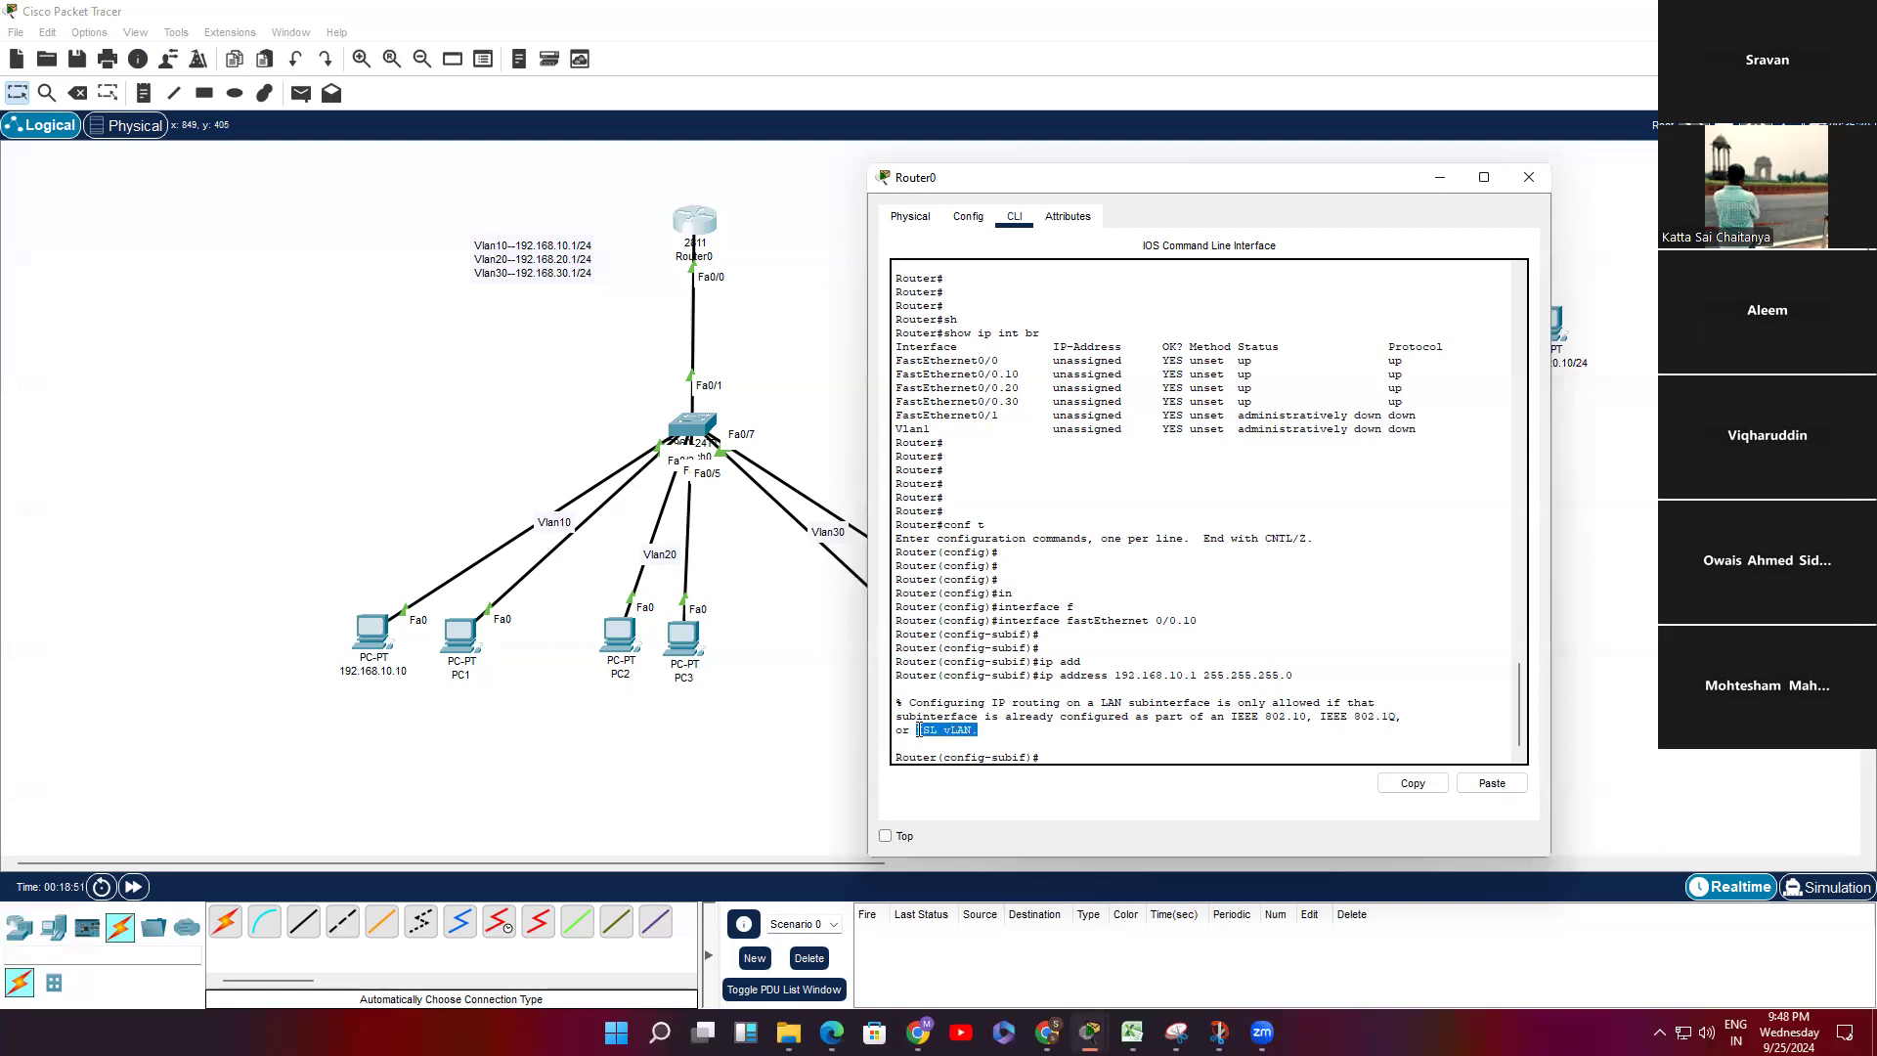
Step: List the encapsulation types available for subinterface fastEthernet 0/0.10 with encapsulation ?
{"action": "left_click_drag", "start_coordinate": [1415, 719], "coordinate": [1349, 717]}
{"action": "left_click", "coordinate": [1347, 731]}
{"action": "key", "text": "Return"}
{"action": "key", "text": "Return"}
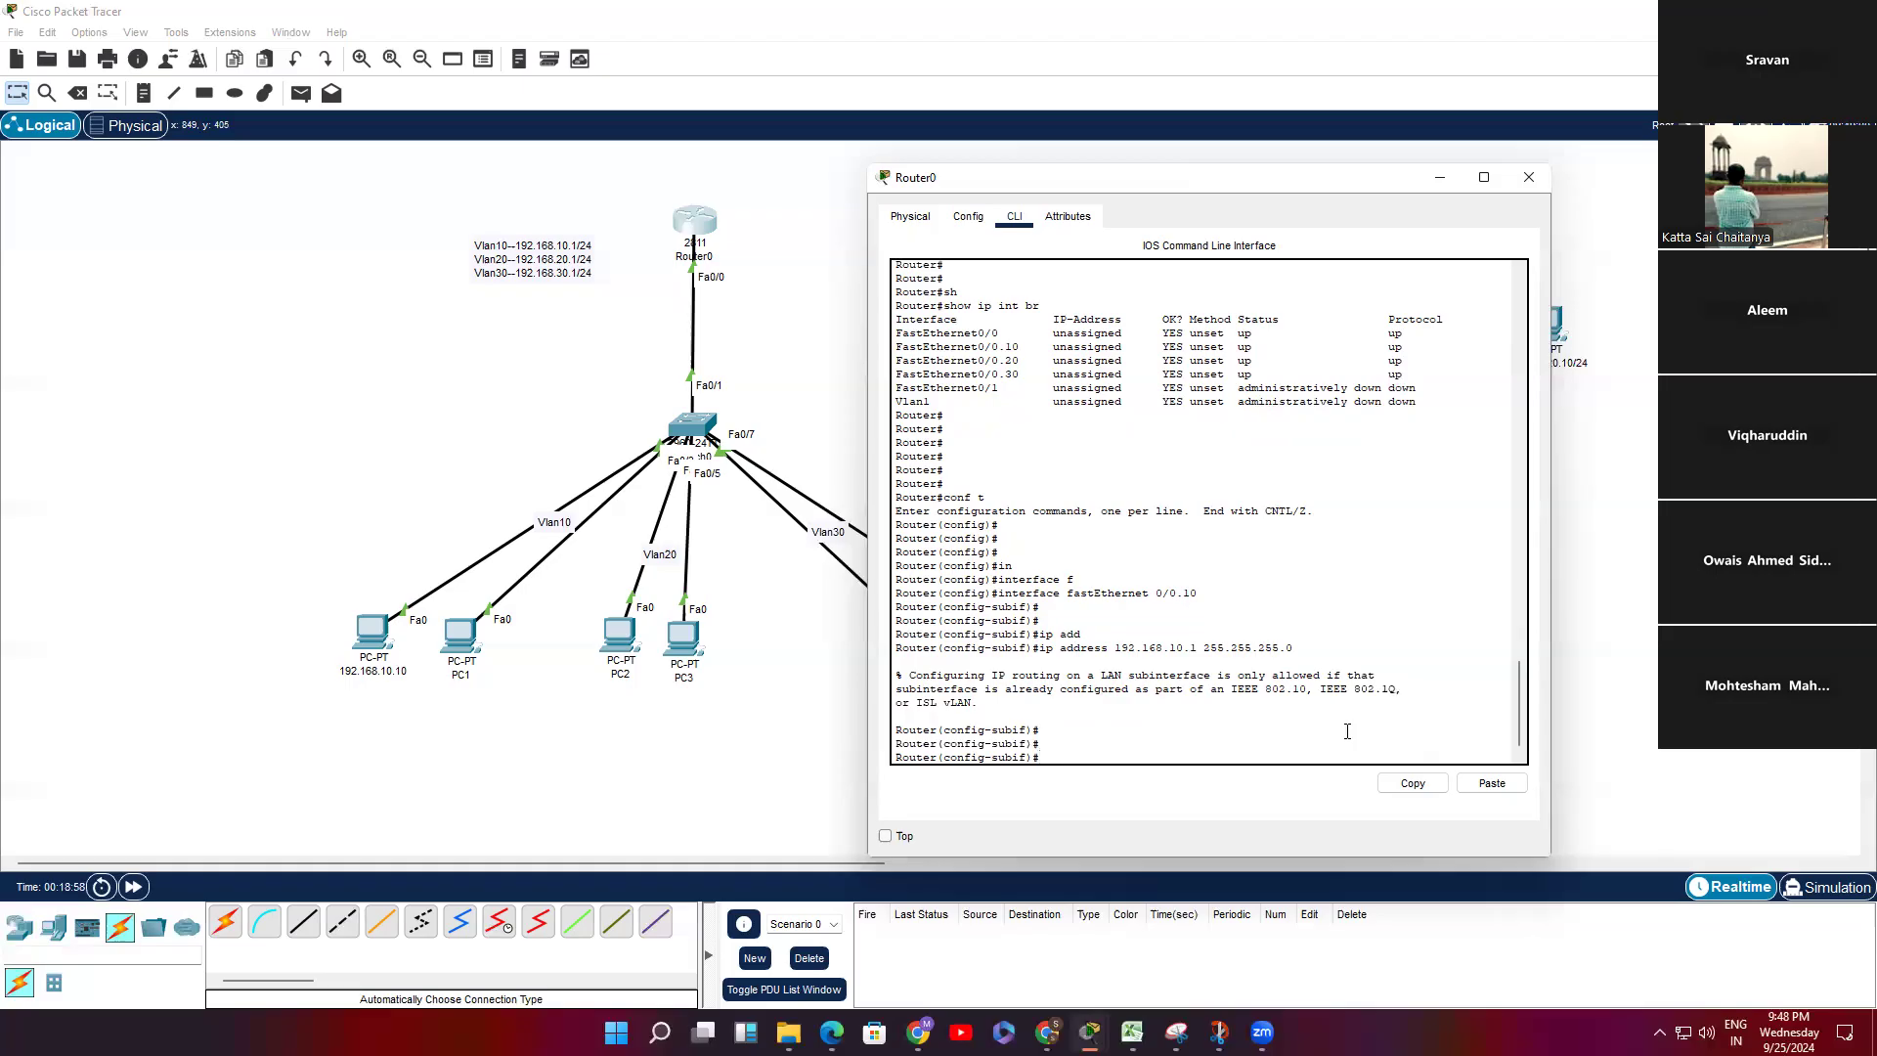
{"action": "type", "text": "en"}
{"action": "key", "text": "Tab"}
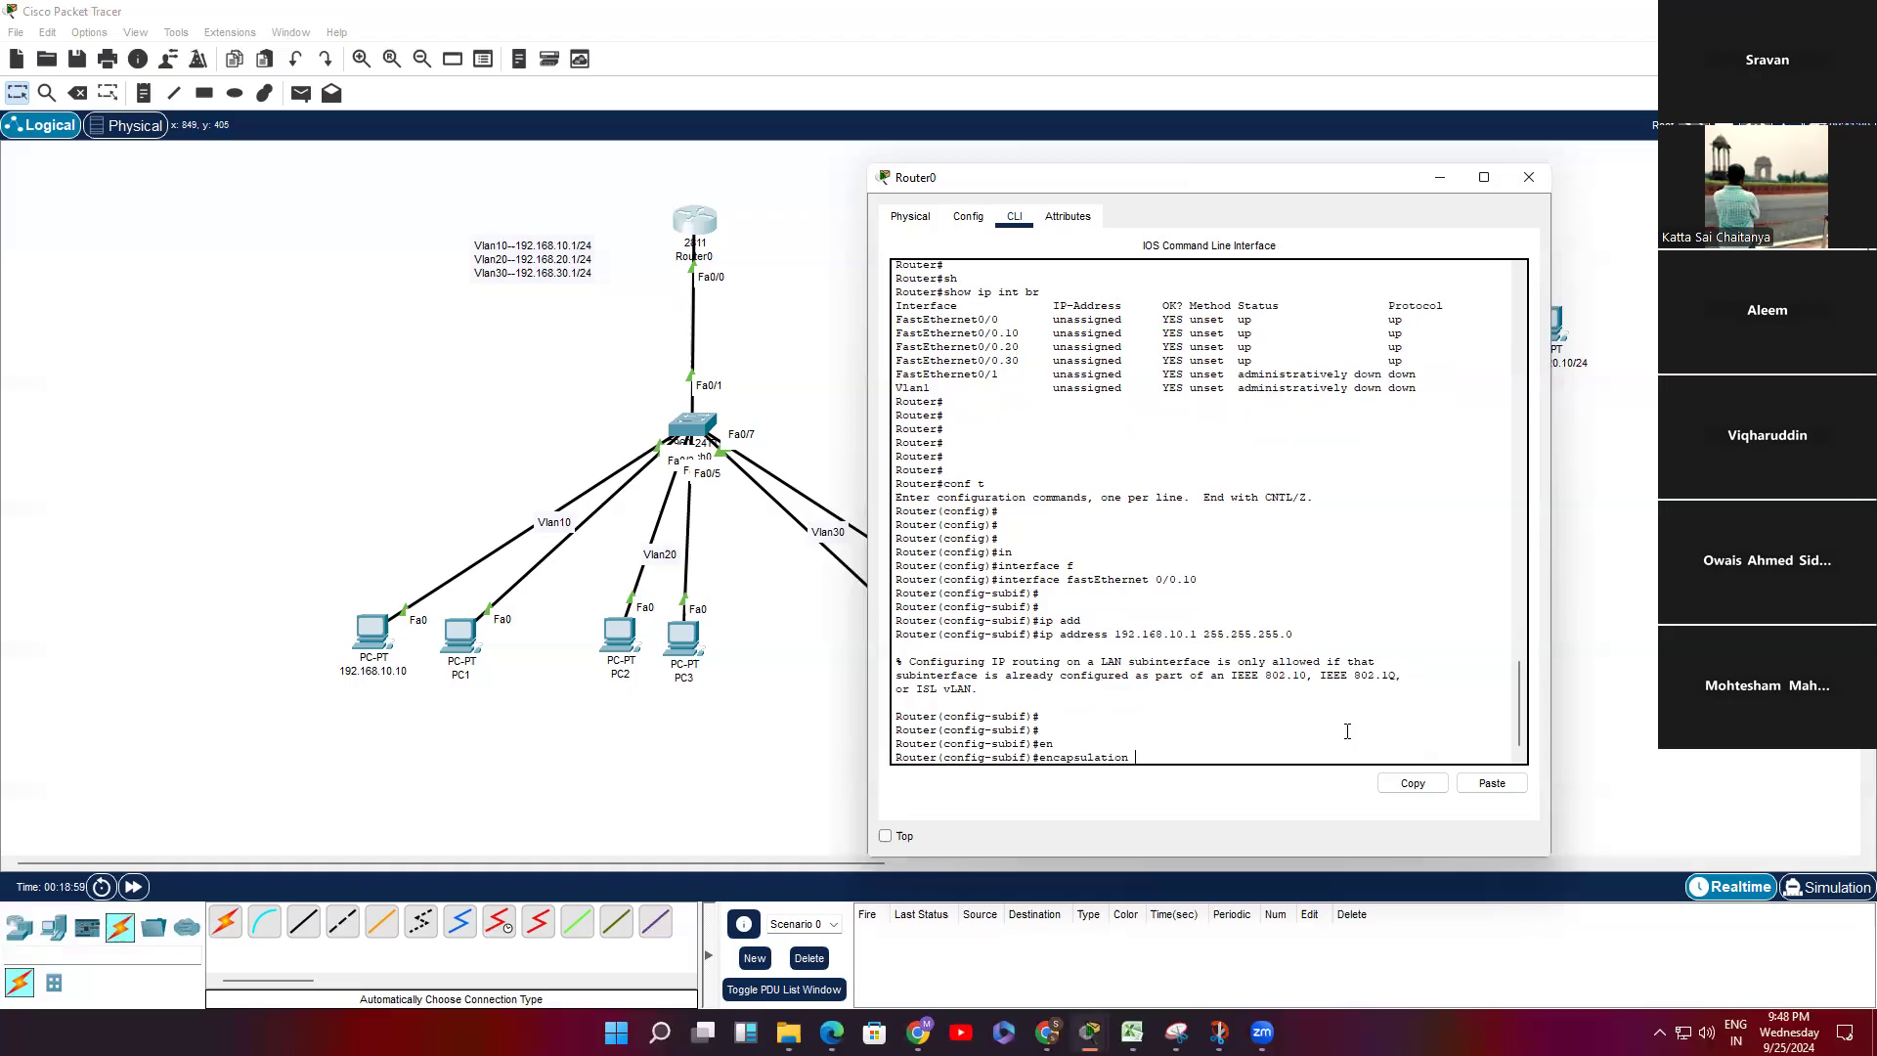
{"action": "type", "text": "?"}
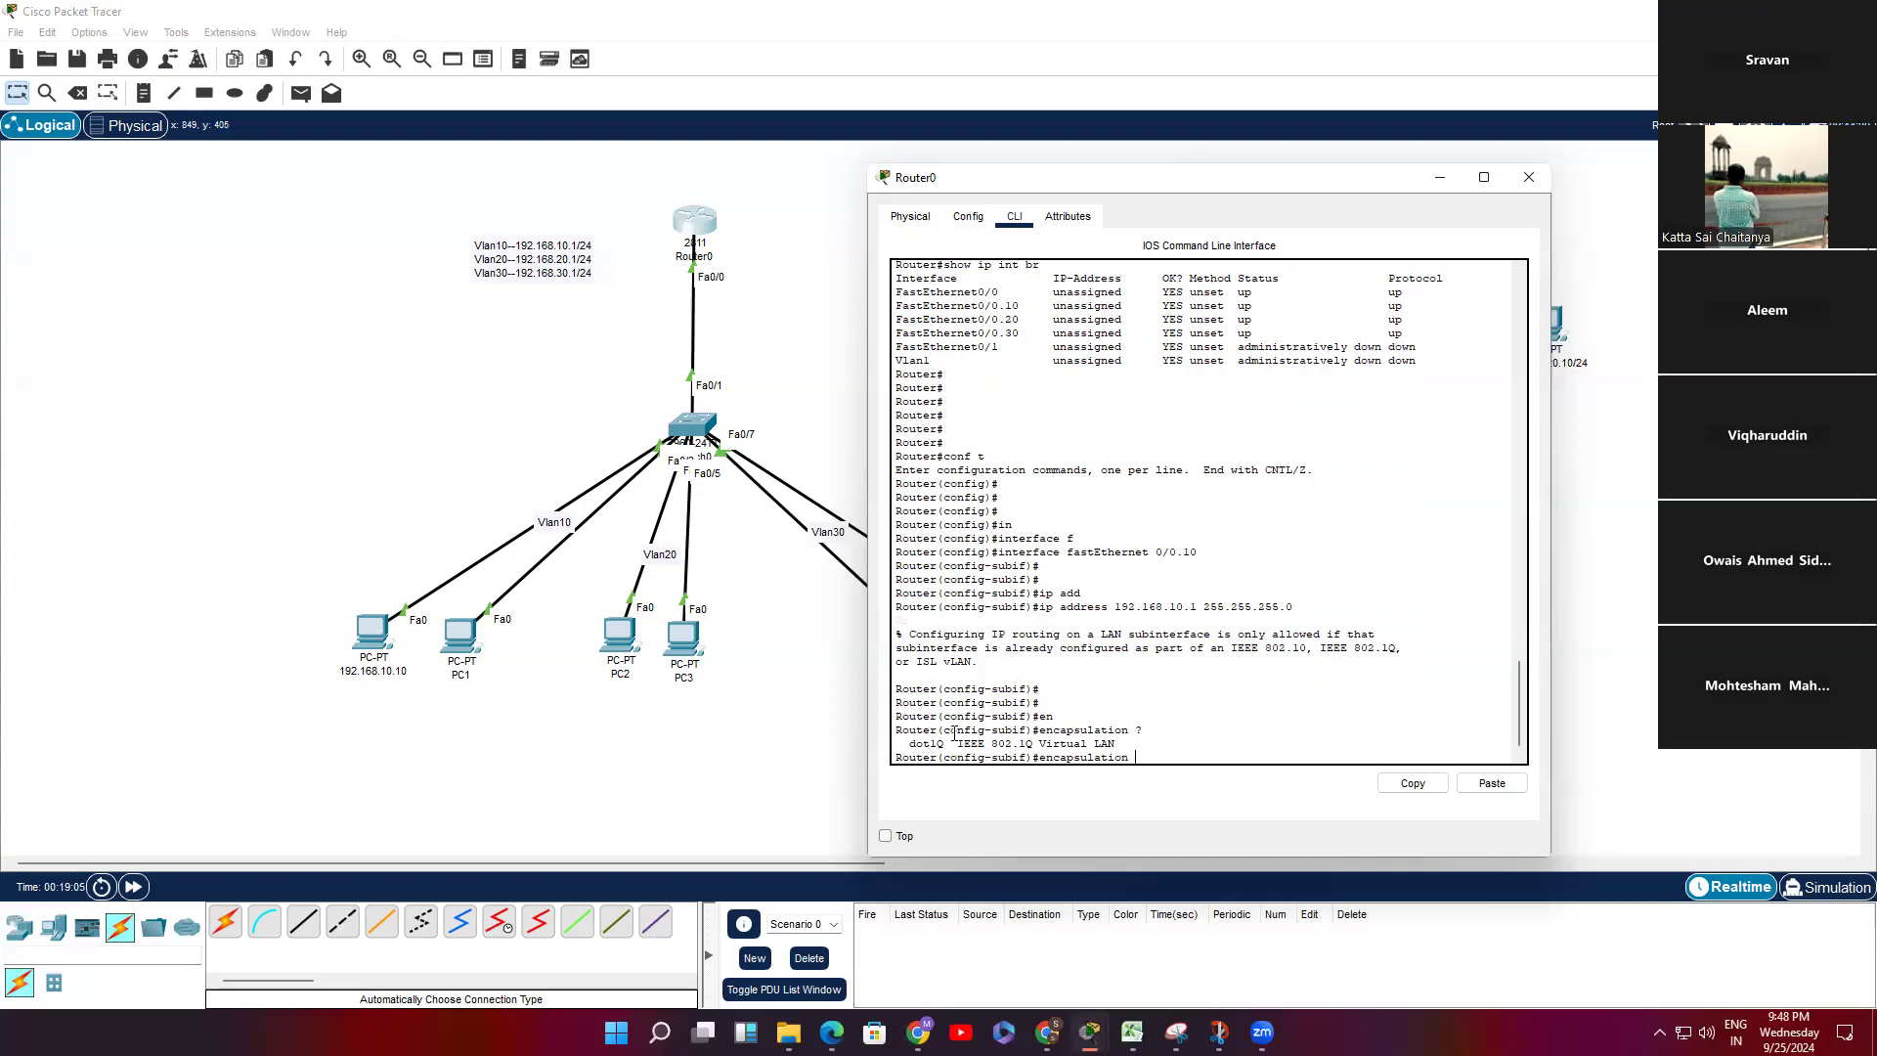
Step: Query the VLAN ID range accepted by encapsulation dot1Q on subinterface fastEthernet 0/0.10
{"action": "type", "text": "d"}
{"action": "key", "text": "Tab"}
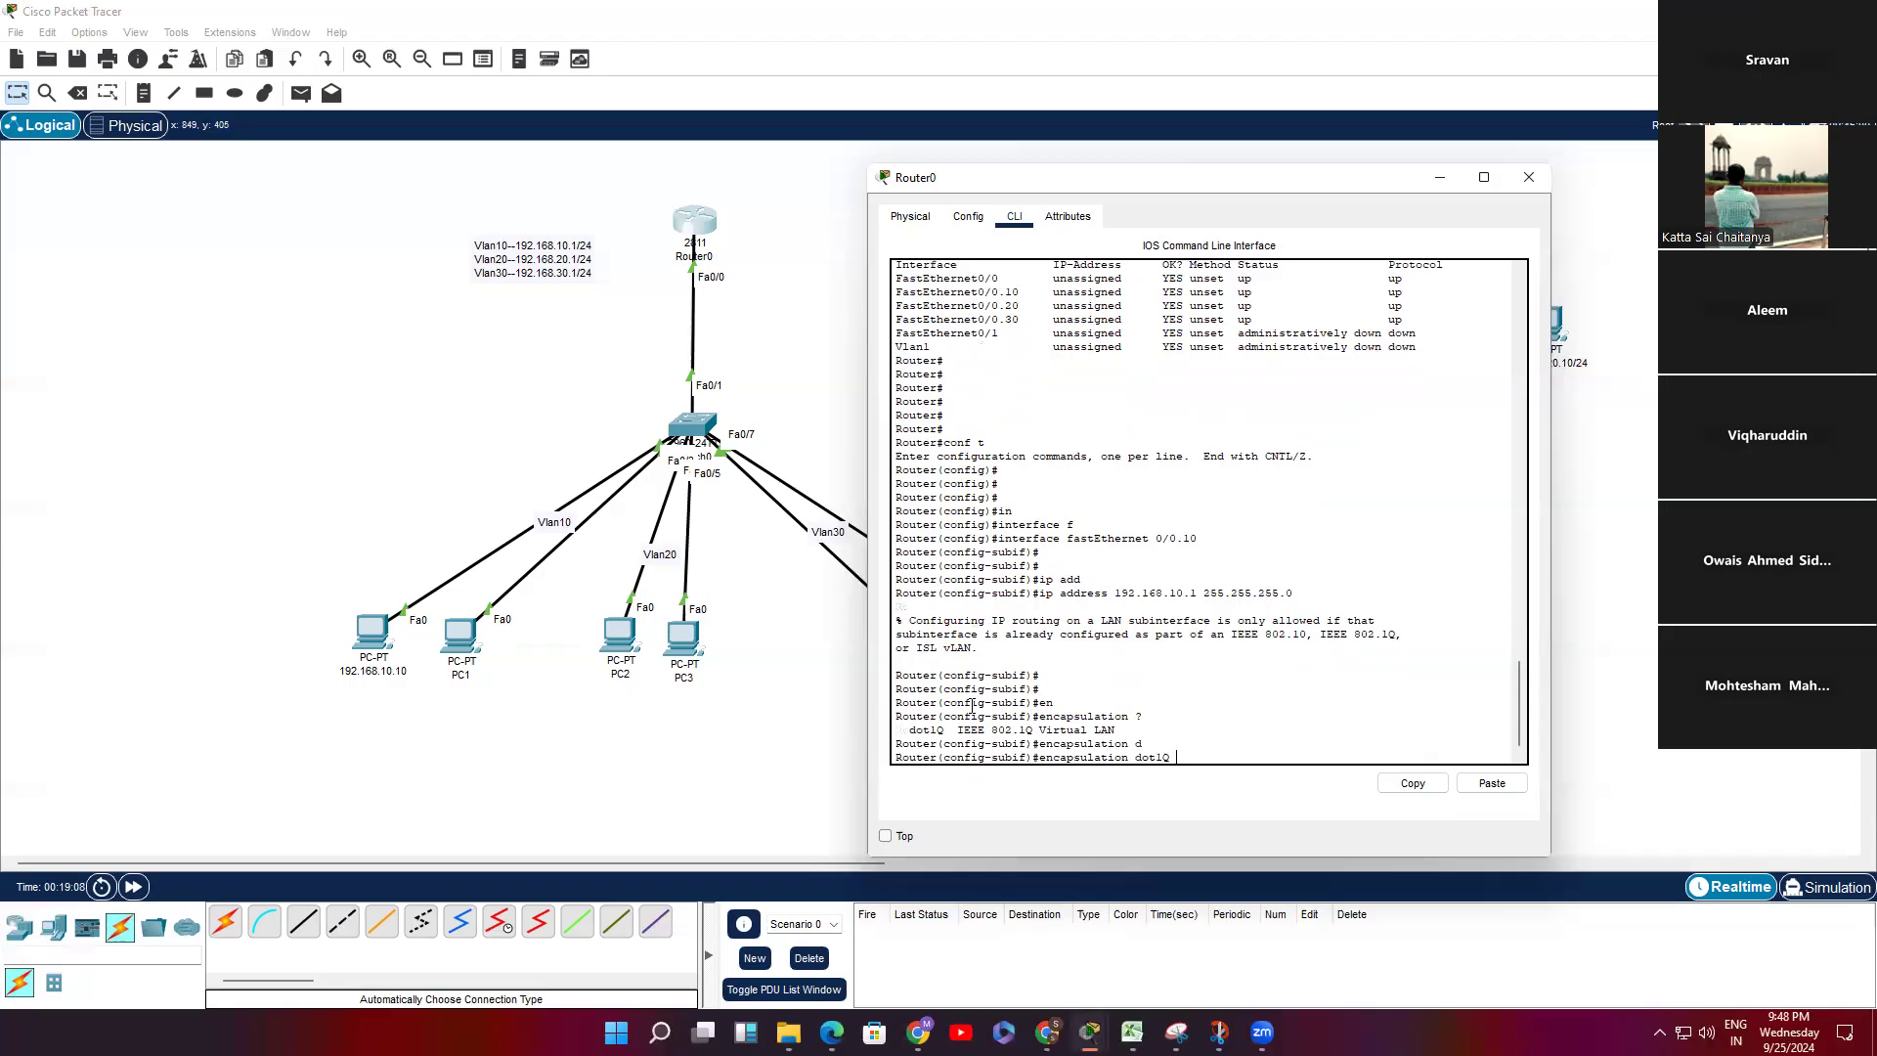
{"action": "type", "text": "10"}
{"action": "key", "text": "BackSpace"}
{"action": "key", "text": "BackSpace"}
{"action": "type", "text": "?"}
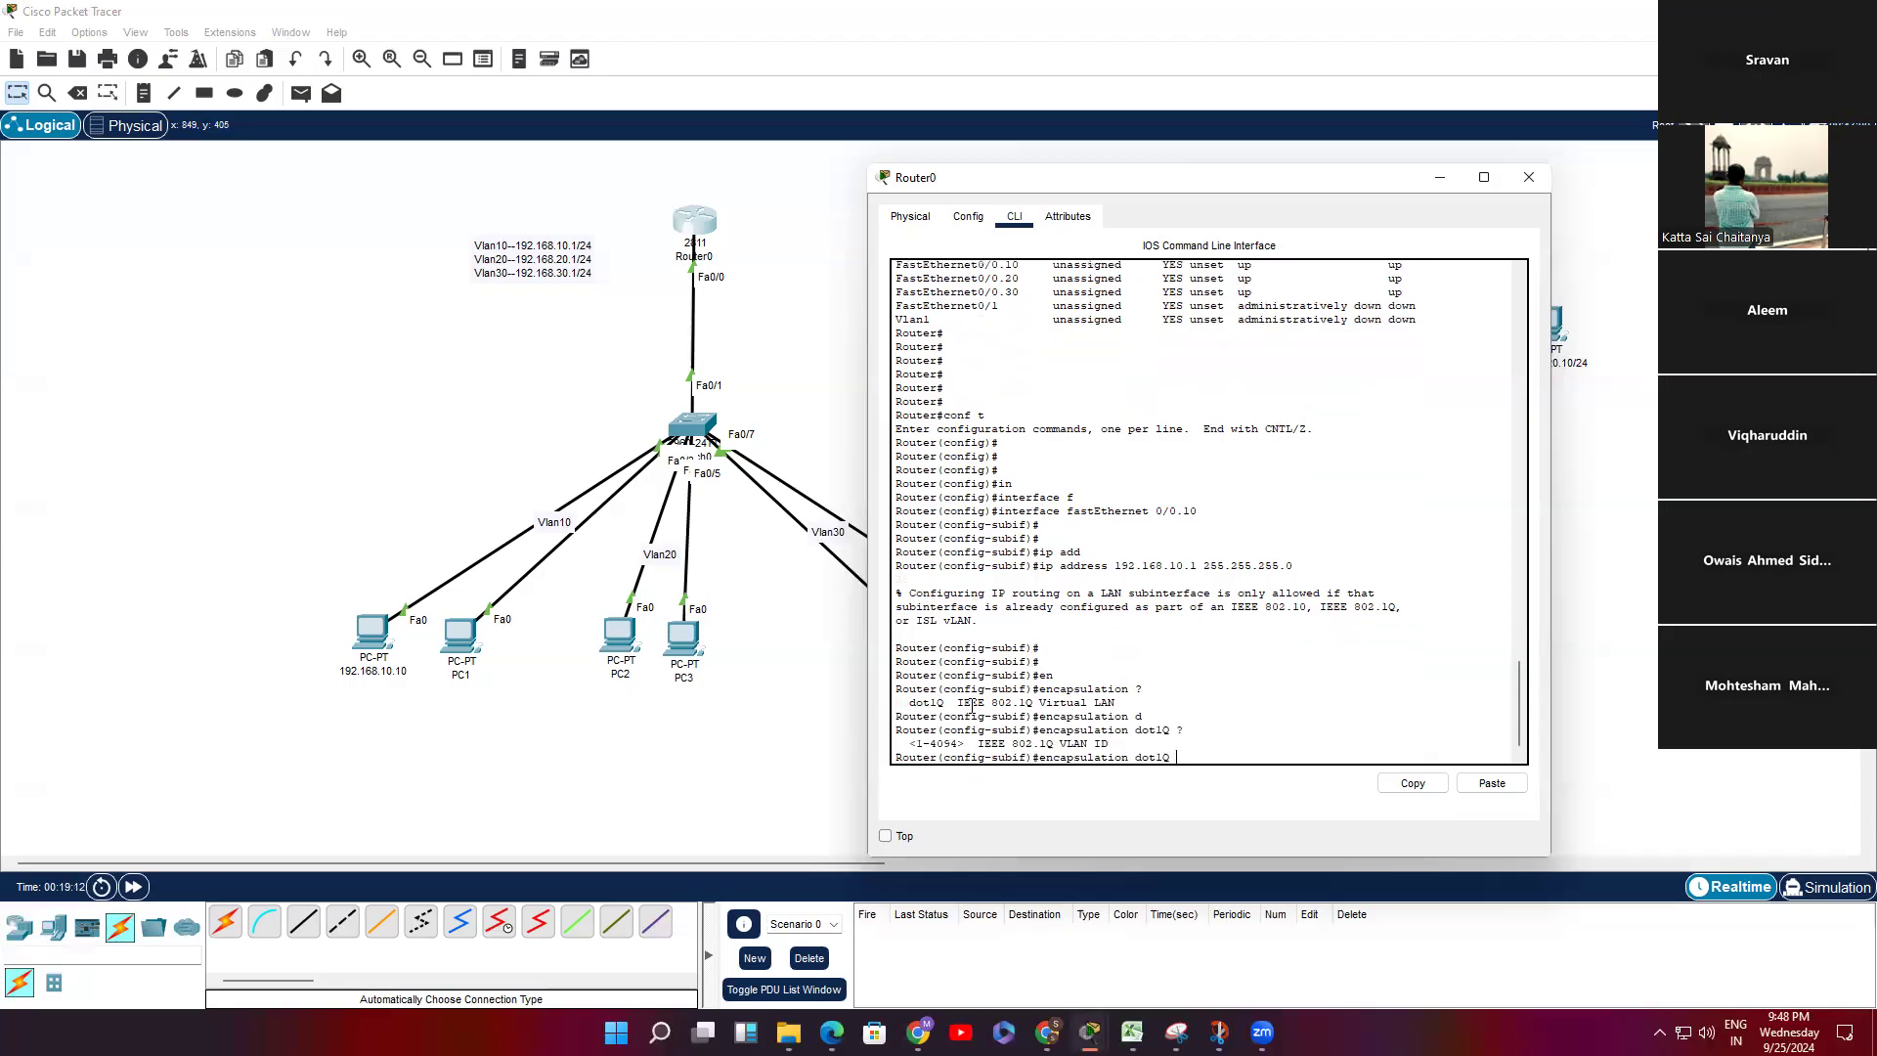
{"action": "left_click_drag", "start_coordinate": [915, 743], "coordinate": [966, 744]}
{"action": "left_click", "coordinate": [941, 747]}
Step: Set the encapsulation of subinterface fastEthernet 0/0.10 to dot1Q with VLAN ID 10
{"action": "key", "text": "Tab"}
{"action": "key", "text": "Tab"}
{"action": "type", "text": "1"}
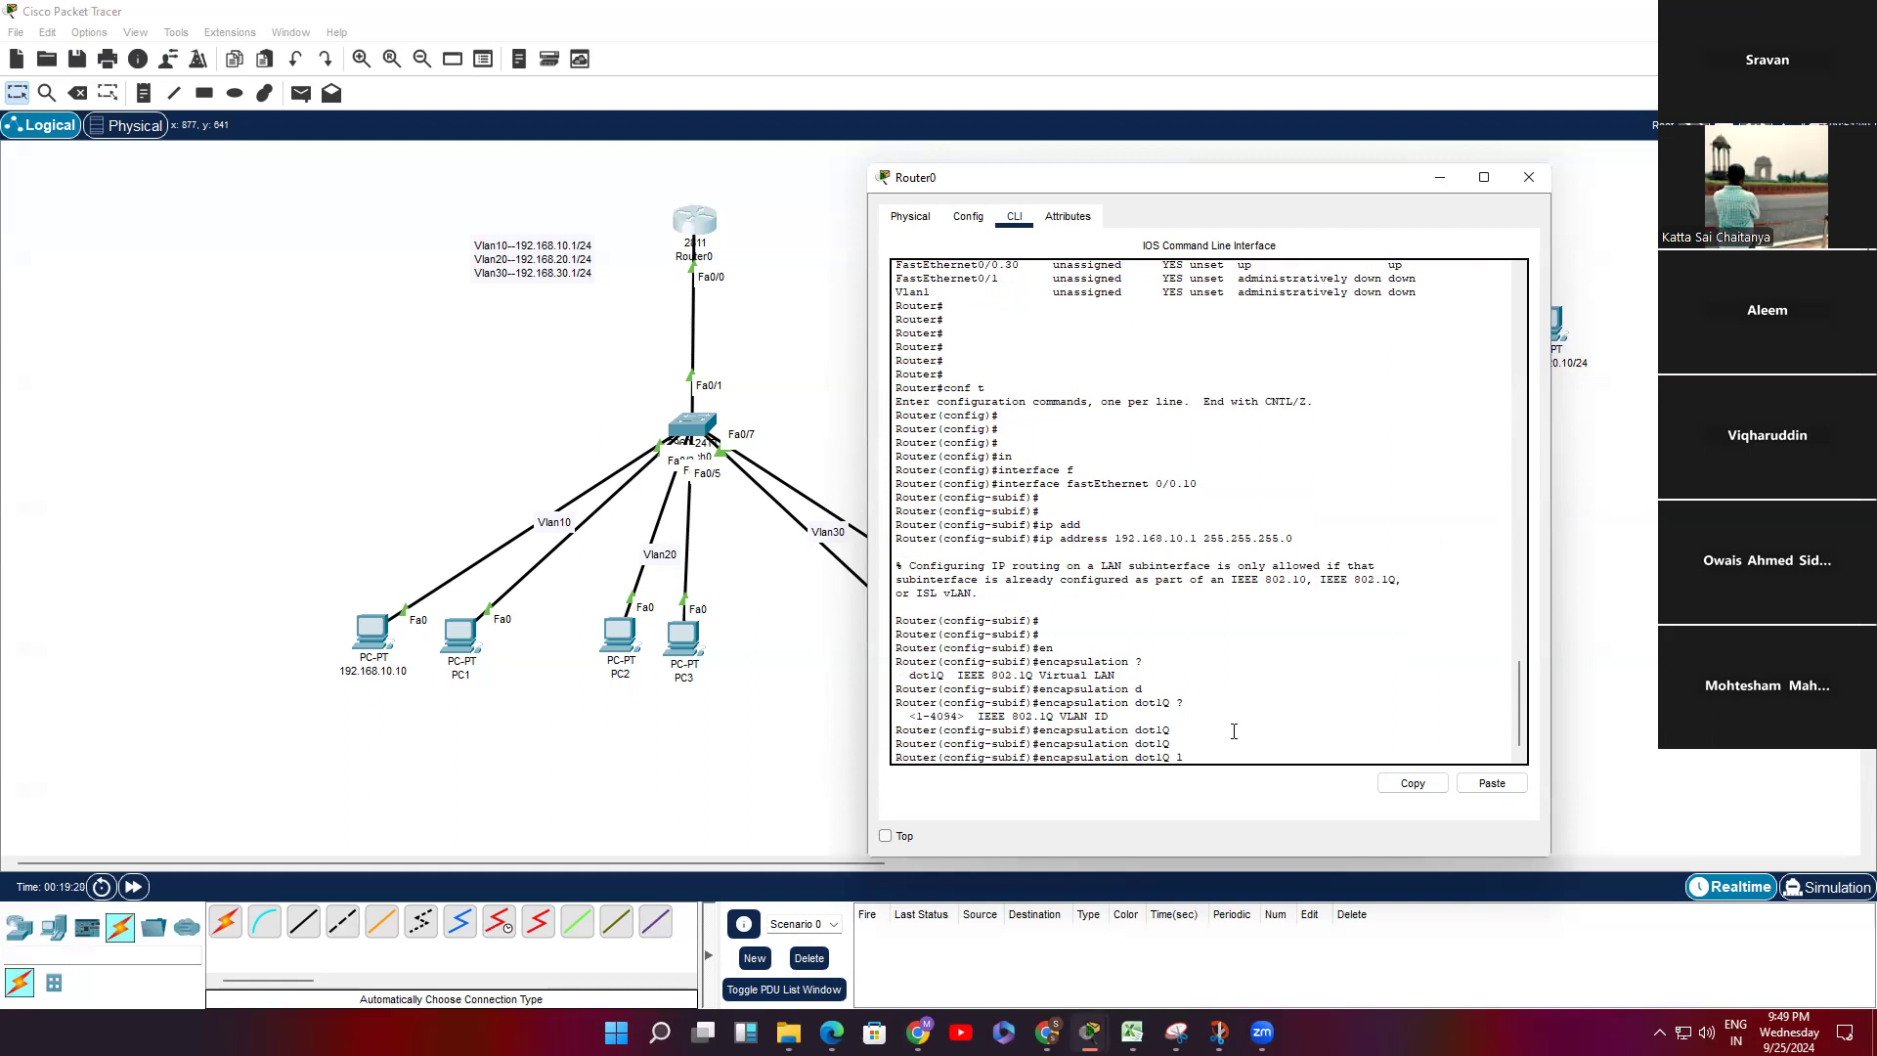
{"action": "type", "text": "0"}
{"action": "key", "text": "Return"}
{"action": "key", "text": "Return"}
{"action": "key", "text": "Return"}
{"action": "key", "text": "Return"}
Step: Assign IP address 192.168.10.1 with mask 255.255.255.0 to subinterface fastEthernet 0/0.10
{"action": "type", "text": "ip add"}
{"action": "key", "text": "Tab"}
{"action": "type", "text": "192.168"}
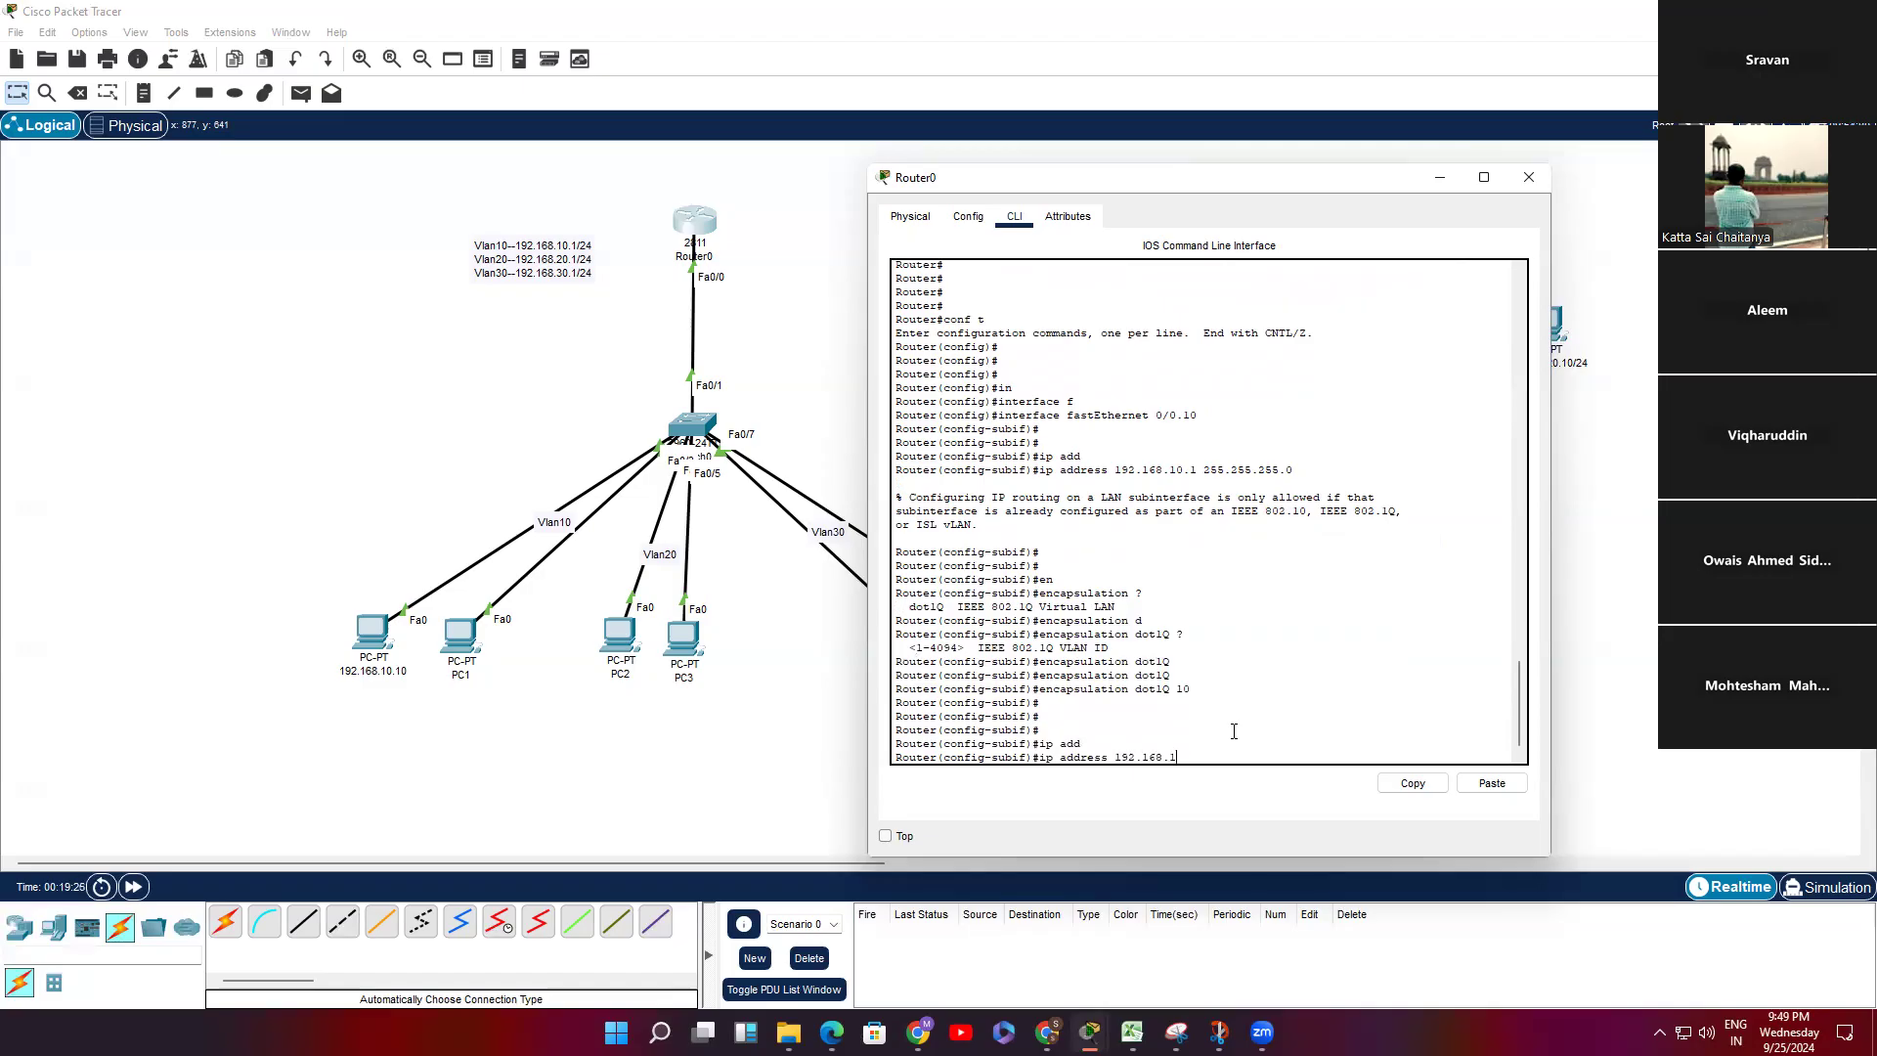
{"action": "type", "text": ".10.1 255.255.255.0"}
{"action": "key", "text": "Return"}
Step: Exit the current subinterface and open subinterface fastEthernet 0/0.20 for configuration
{"action": "type", "text": "ex"}
{"action": "key", "text": "Return"}
{"action": "key", "text": "Return"}
{"action": "type", "text": "in"}
{"action": "key", "text": "Tab"}
{"action": "type", "text": "f"}
{"action": "key", "text": "Tab"}
{"action": "type", "text": "0/0.20"}
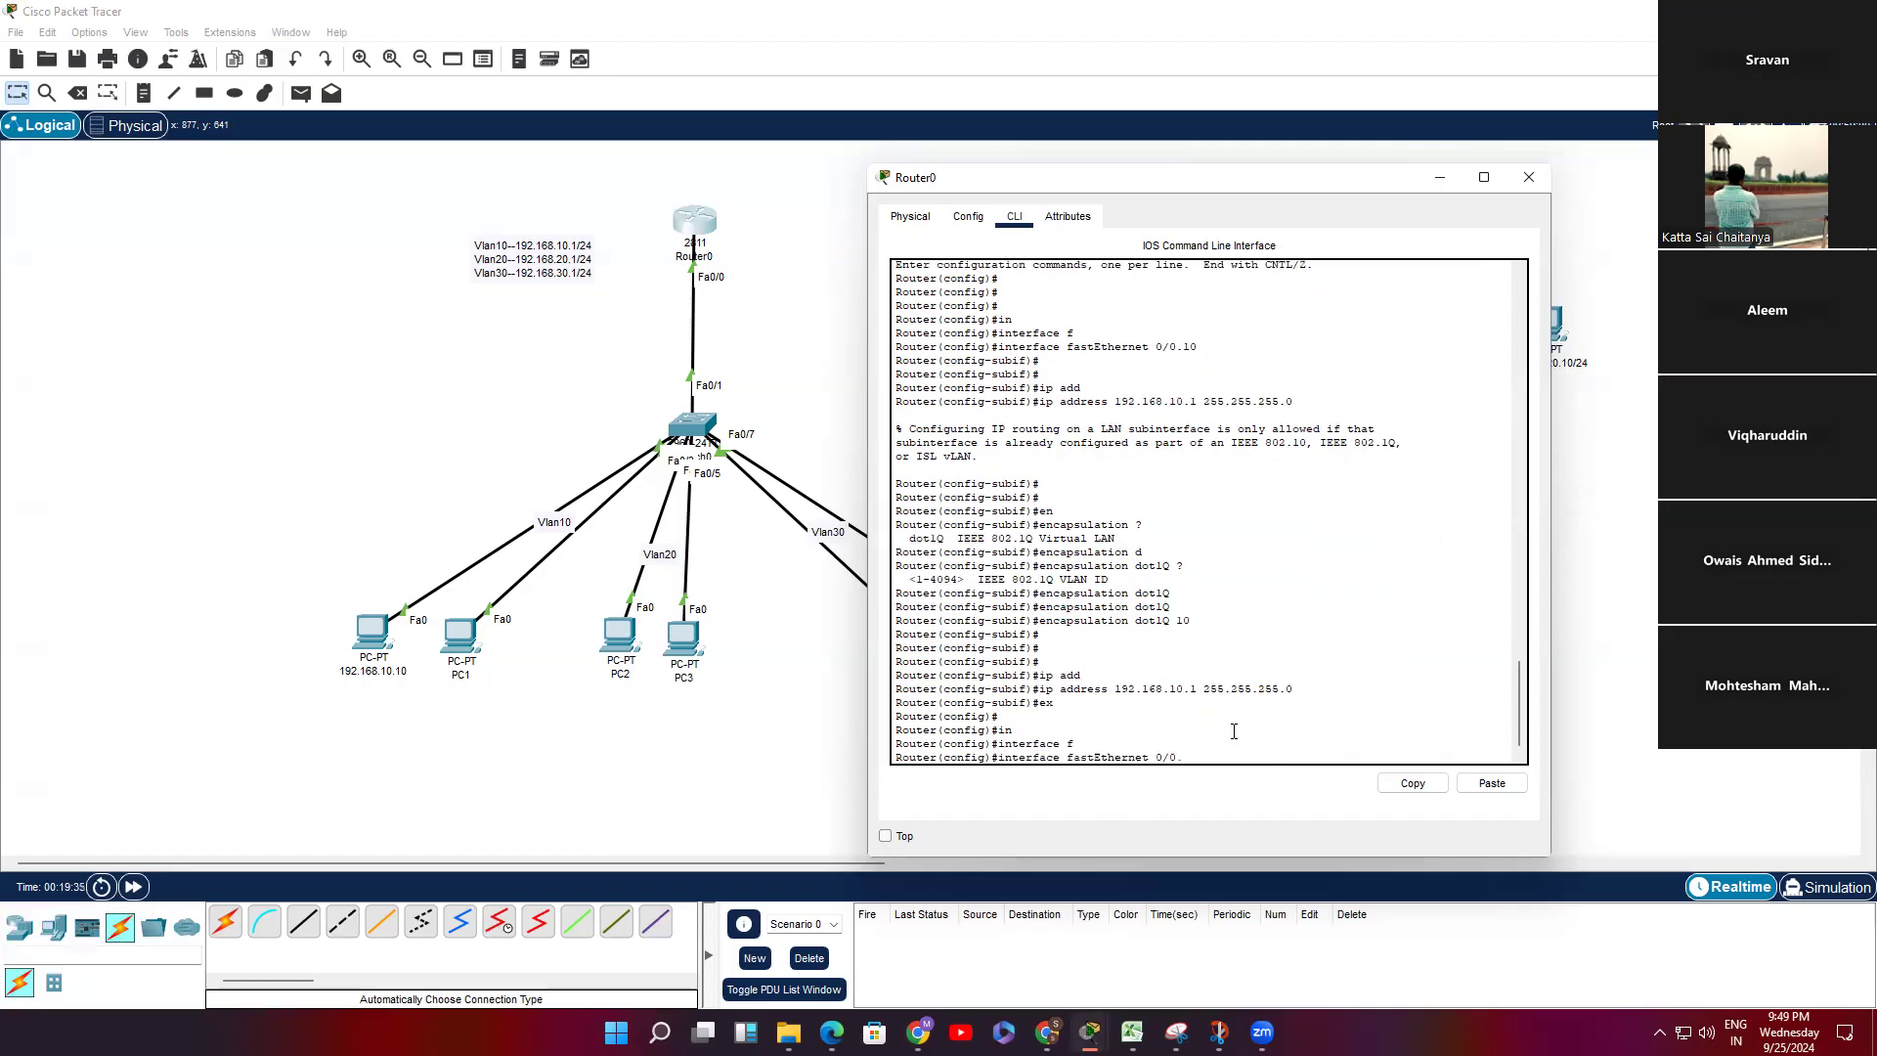
{"action": "key", "text": "Return"}
{"action": "key", "text": "Return"}
{"action": "key", "text": "Return"}
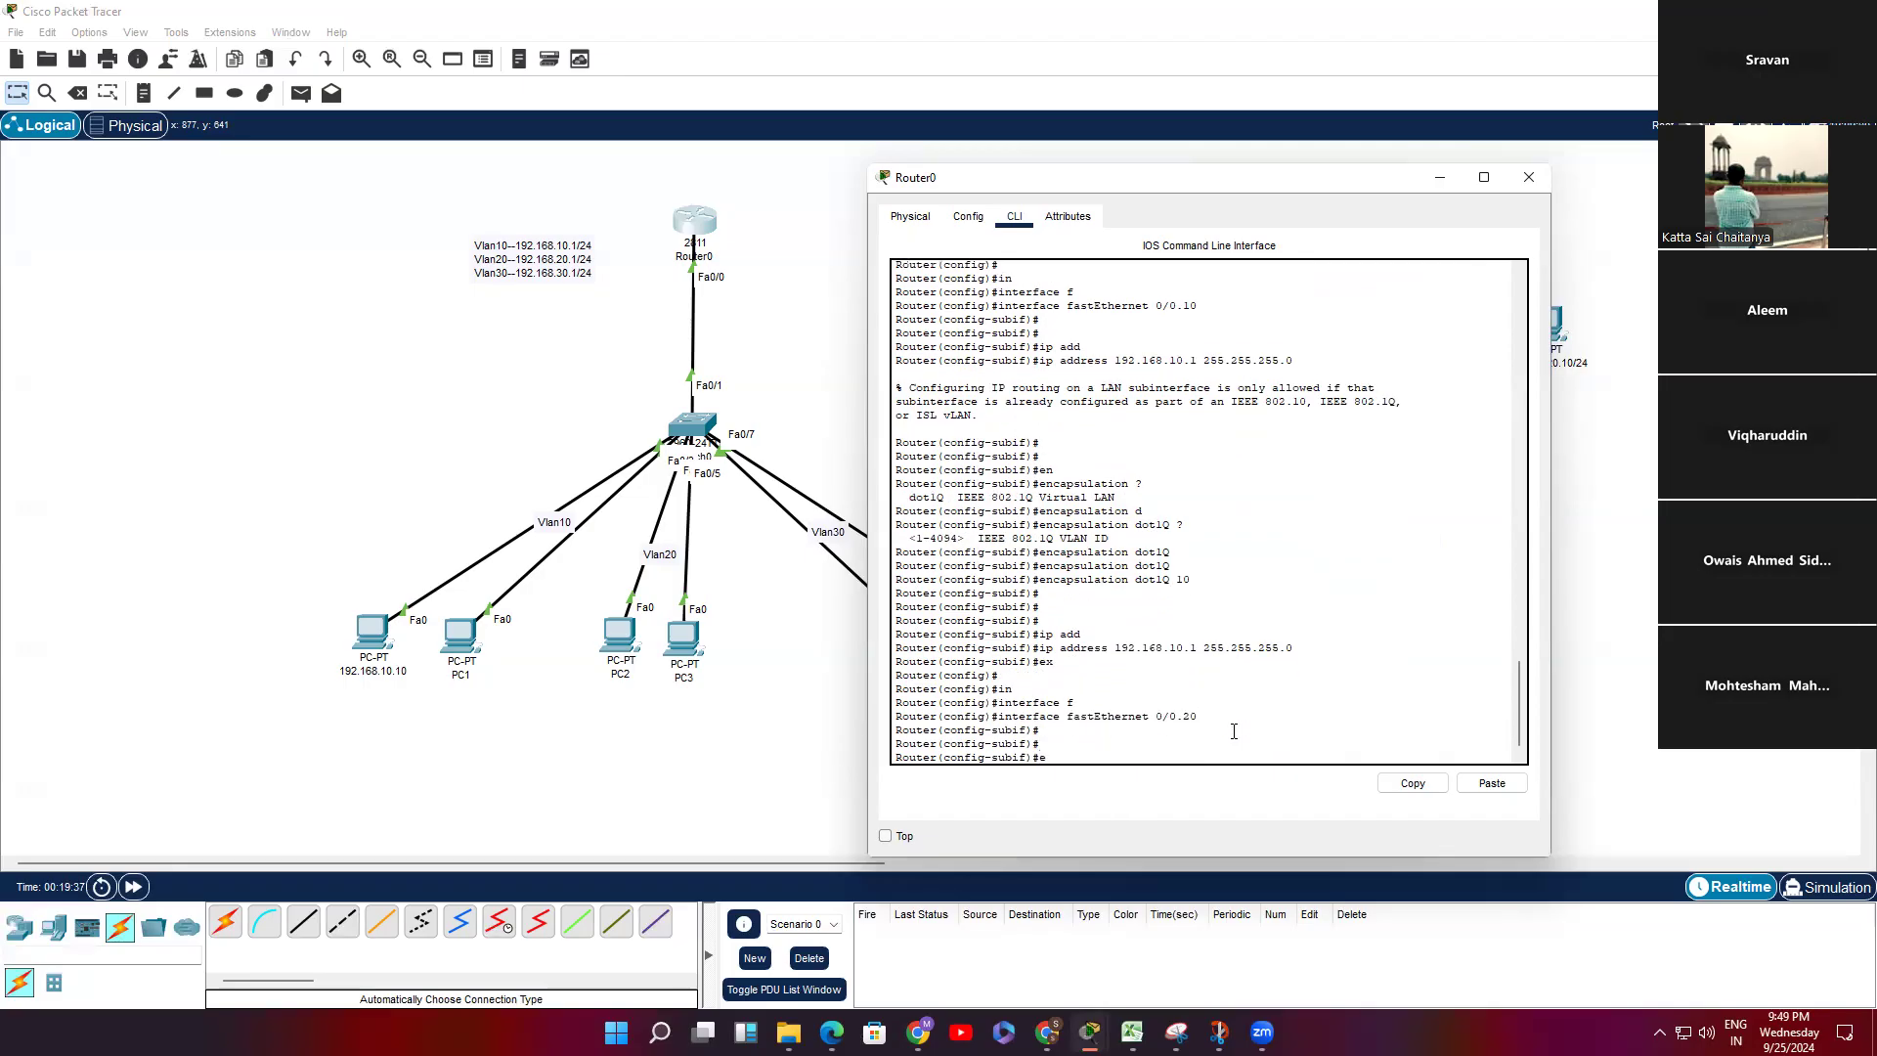
Step: Set the encapsulation of subinterface fastEthernet 0/0.20 to dot1Q with VLAN ID 20
{"action": "type", "text": "e"}
{"action": "key", "text": "Tab"}
{"action": "type", "text": "n"}
{"action": "key", "text": "Tab"}
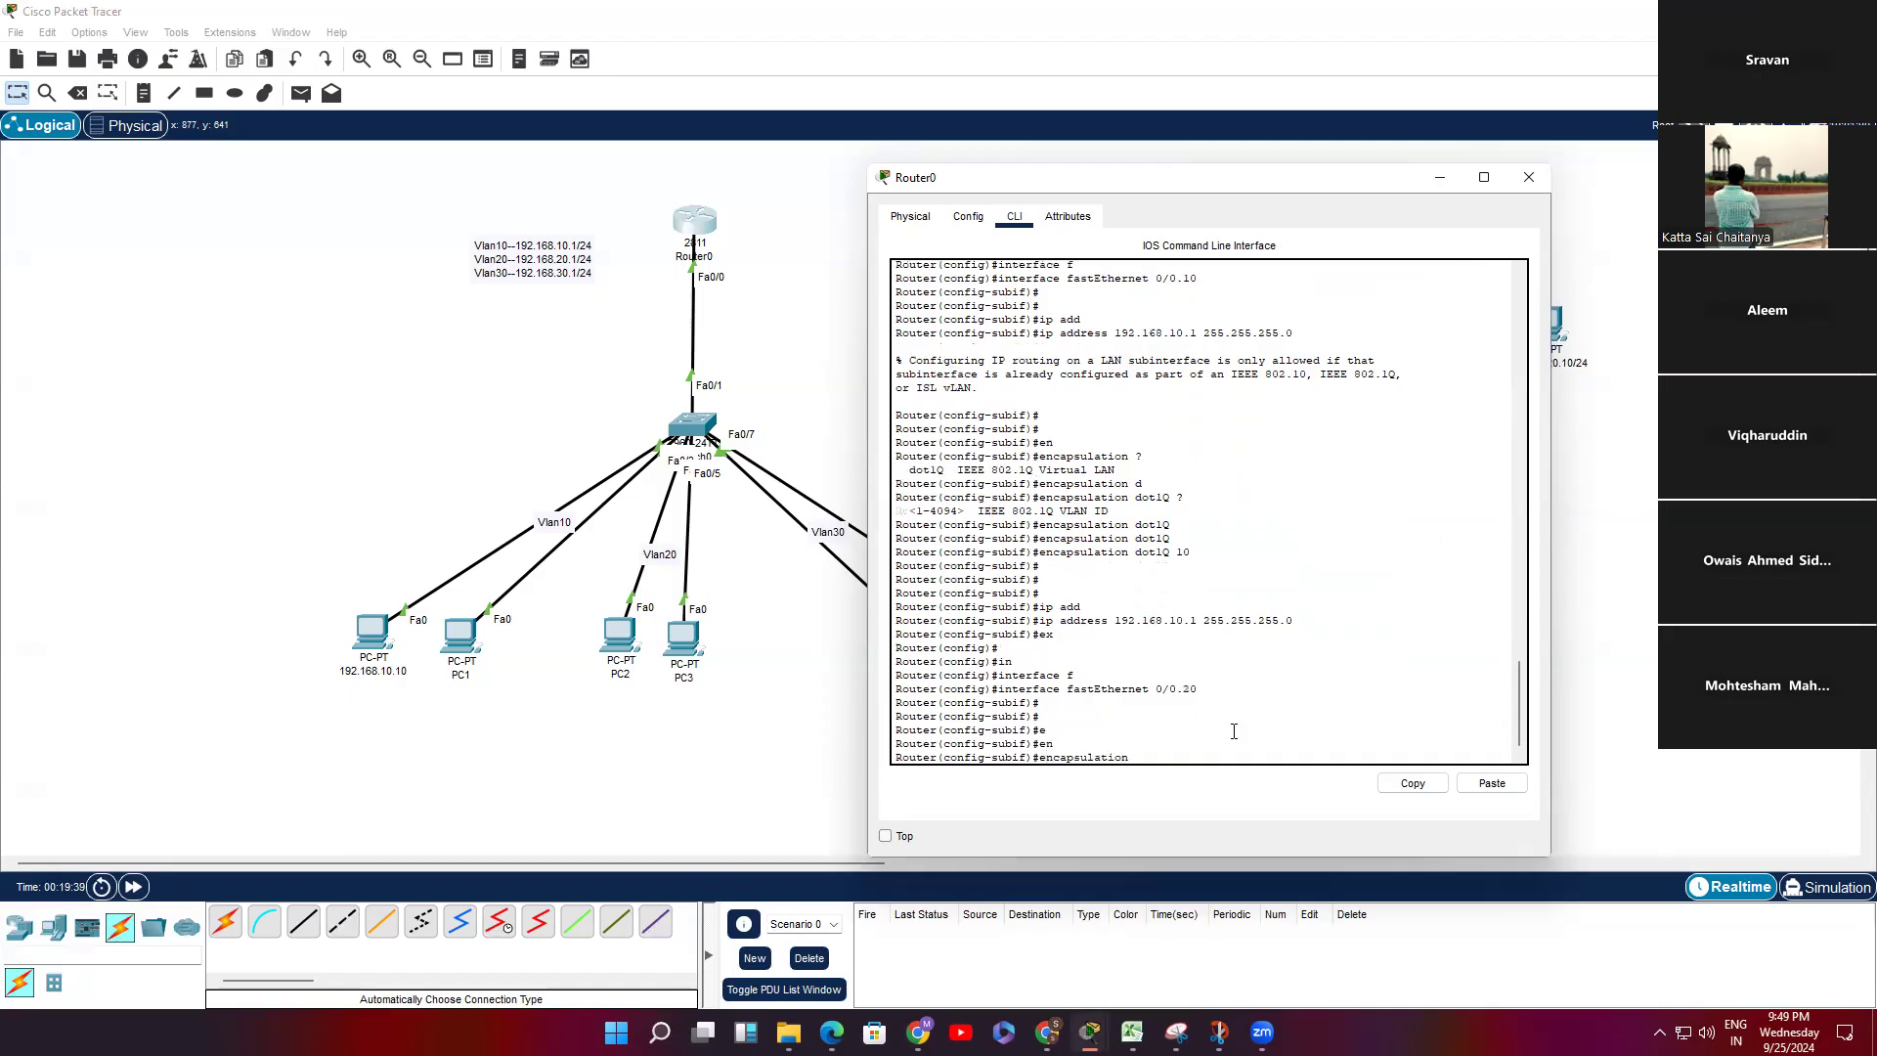
{"action": "type", "text": "d"}
{"action": "key", "text": "Tab"}
{"action": "key", "text": "Tab"}
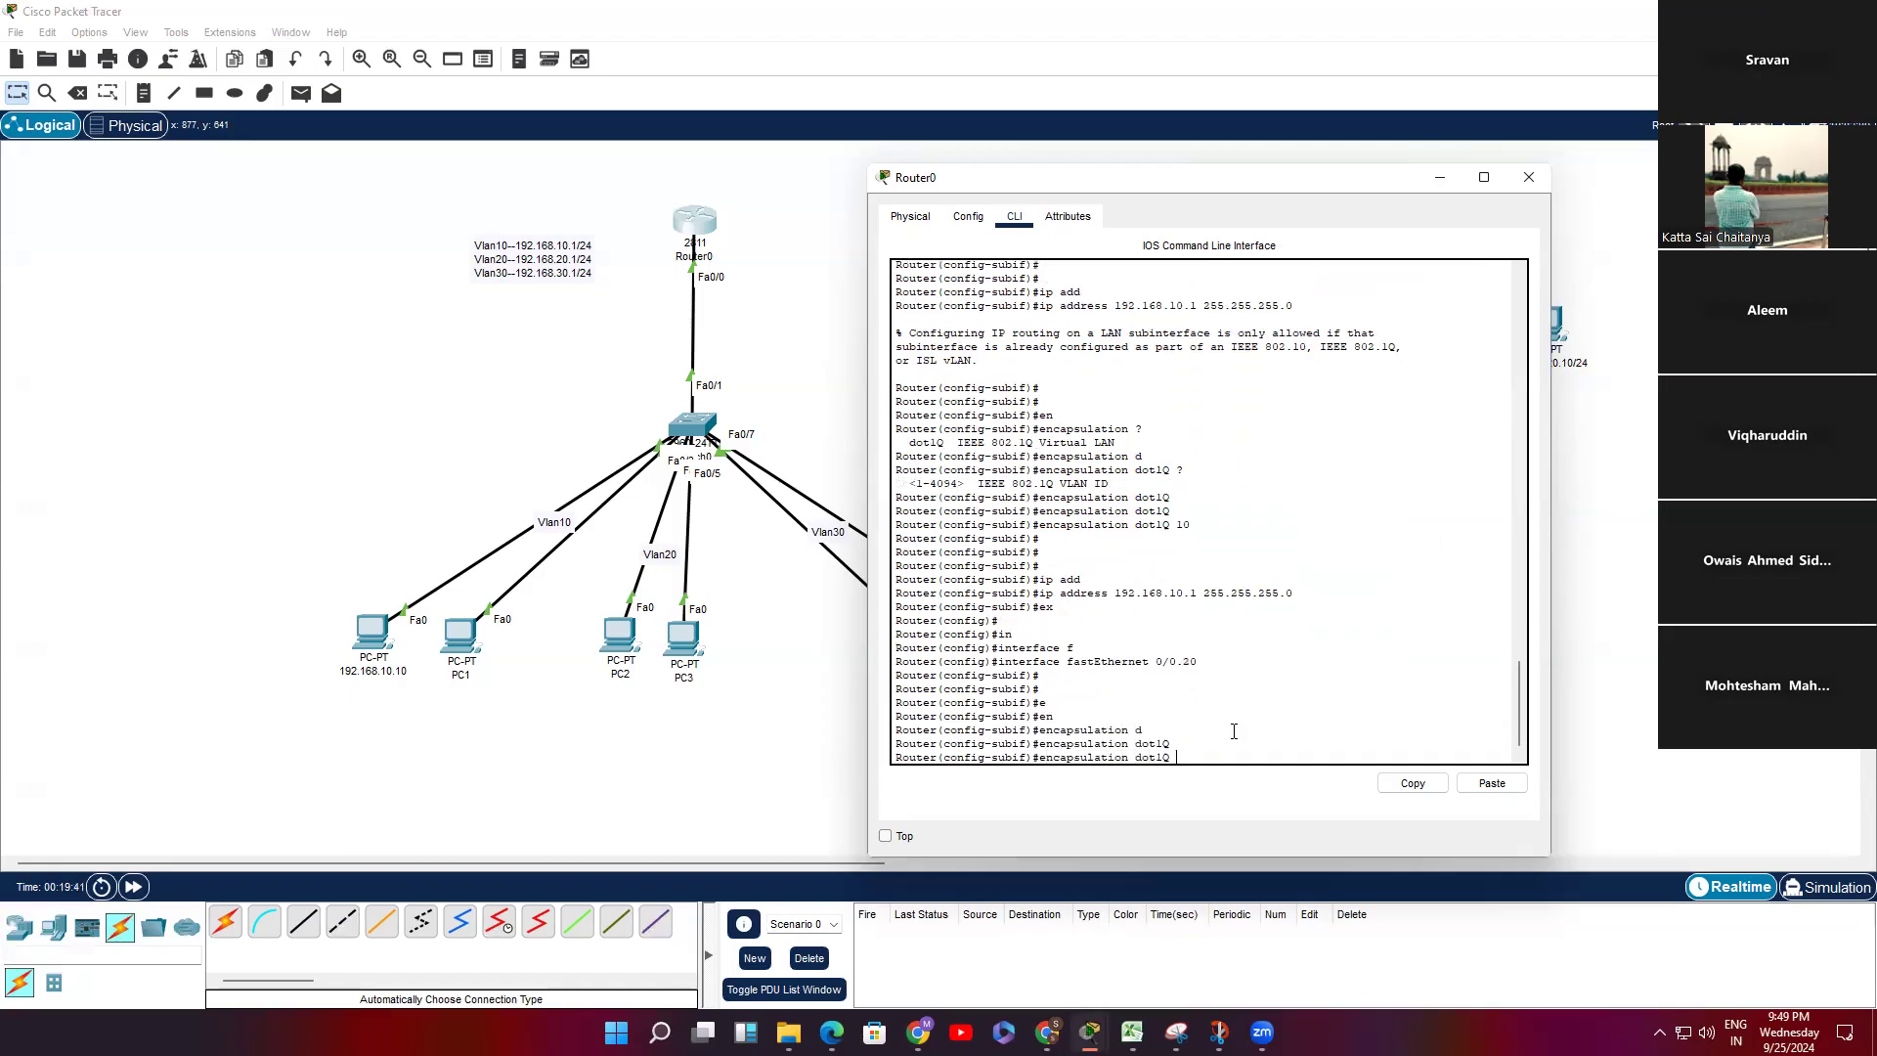
{"action": "type", "text": "20"}
{"action": "key", "text": "Tab"}
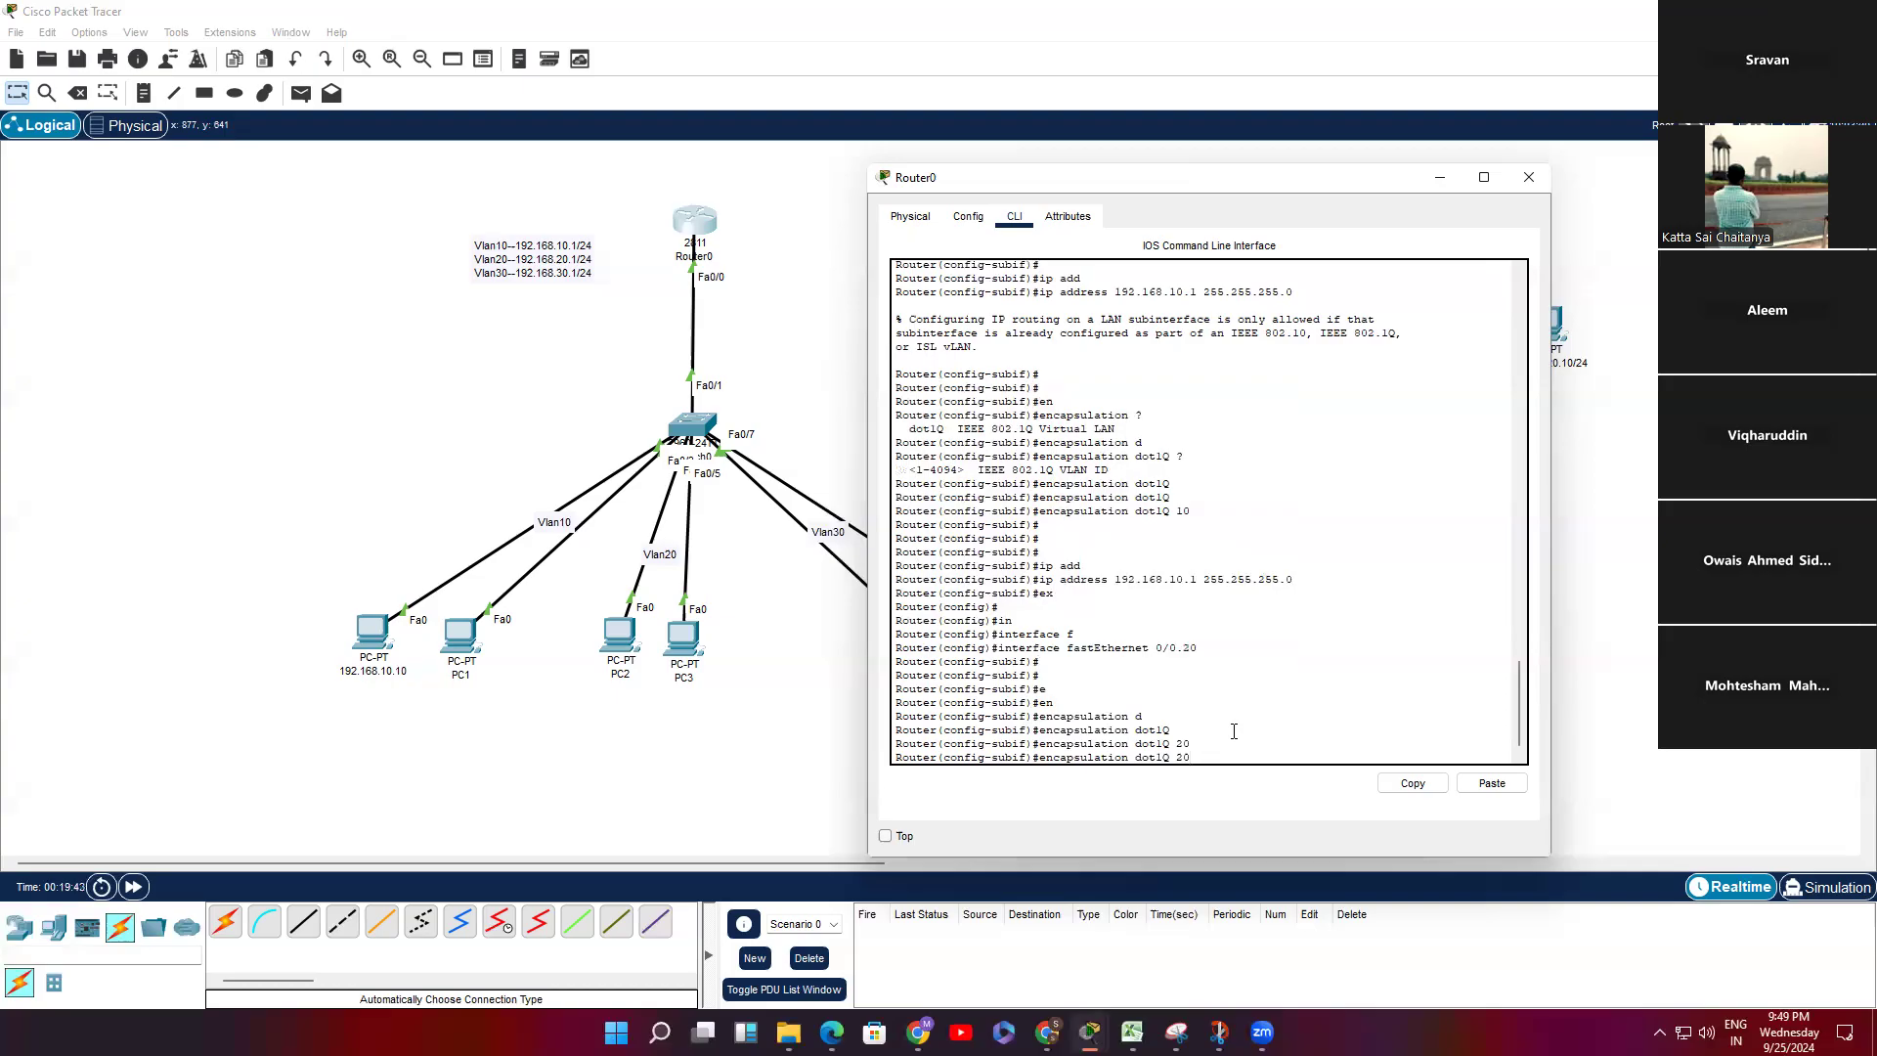
{"action": "key", "text": "Return"}
{"action": "key", "text": "Return"}
{"action": "key", "text": "Return"}
{"action": "double_click", "coordinate": [1206, 602]}
{"action": "double_click", "coordinate": [1183, 715]}
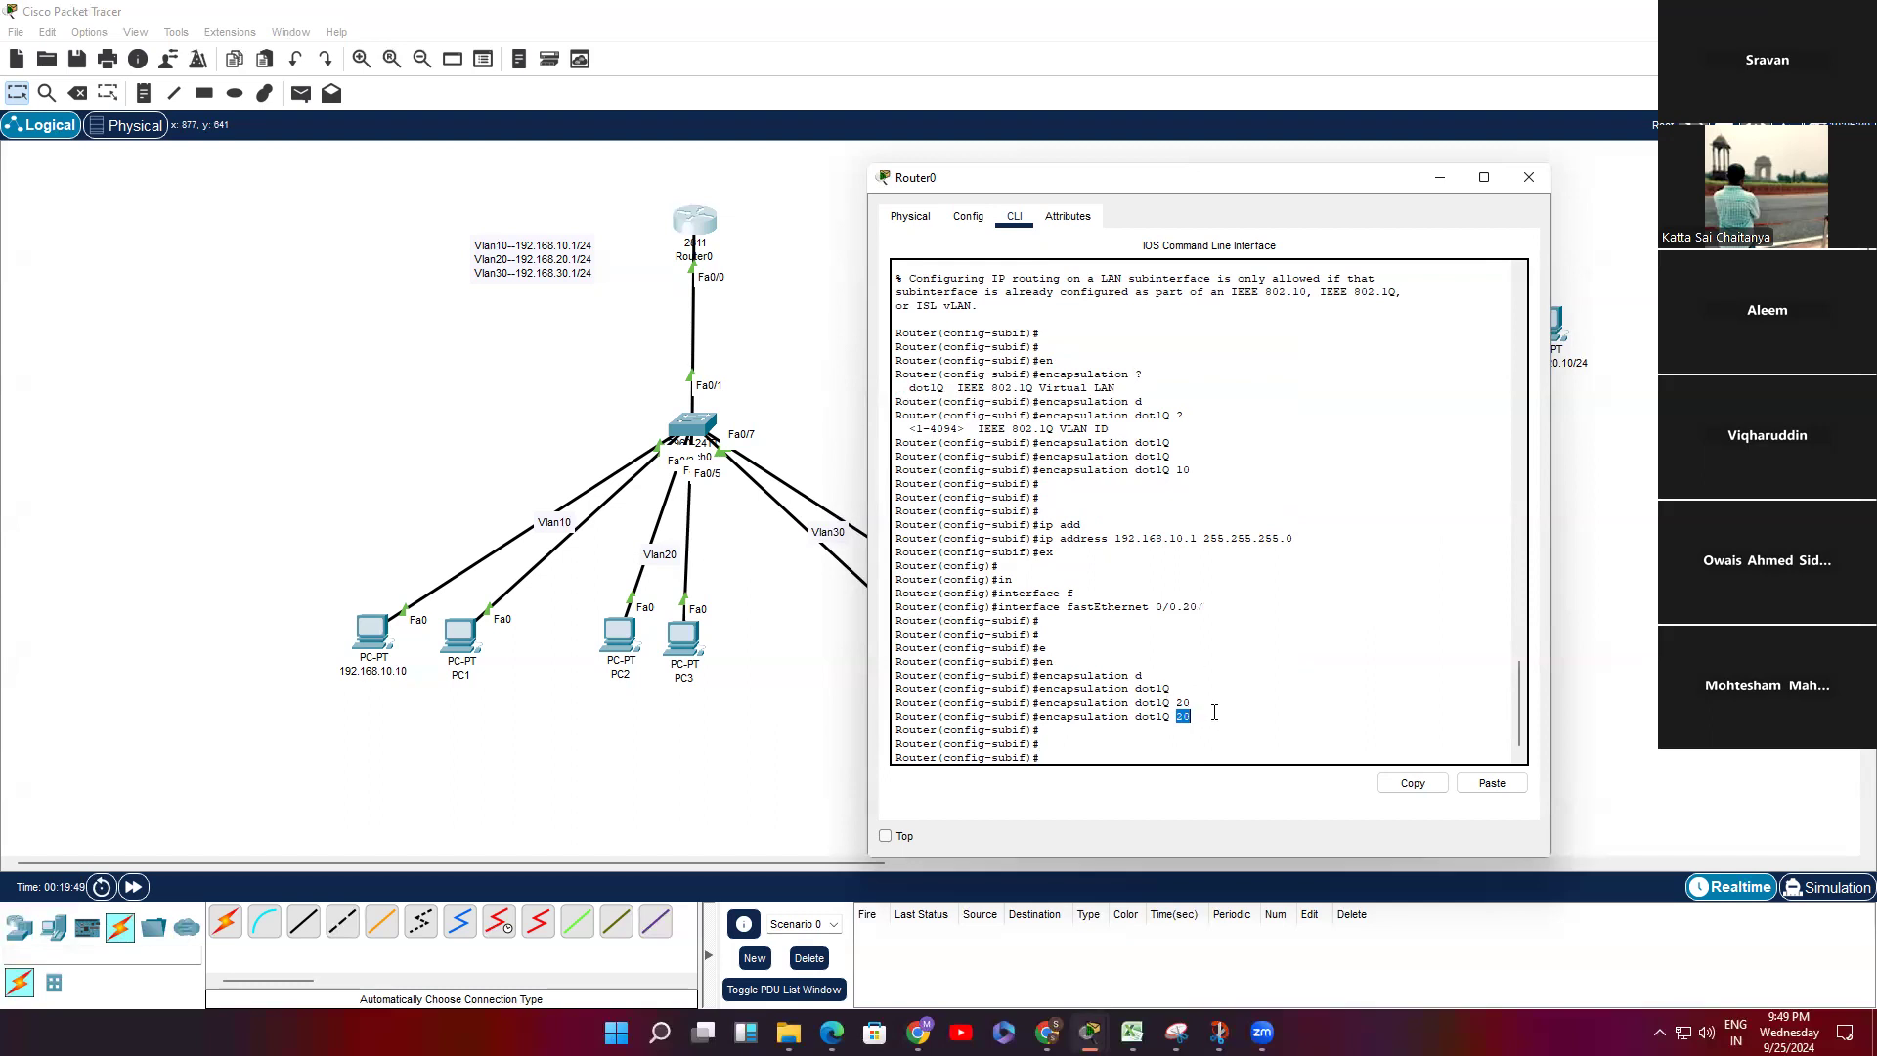
Step: Assign IP address 192.168.20.1 with mask 255.255.255.0 to subinterface fastEthernet 0/0.20
{"action": "type", "text": "ip add"}
{"action": "key", "text": "Tab"}
{"action": "type", "text": "192.168."}
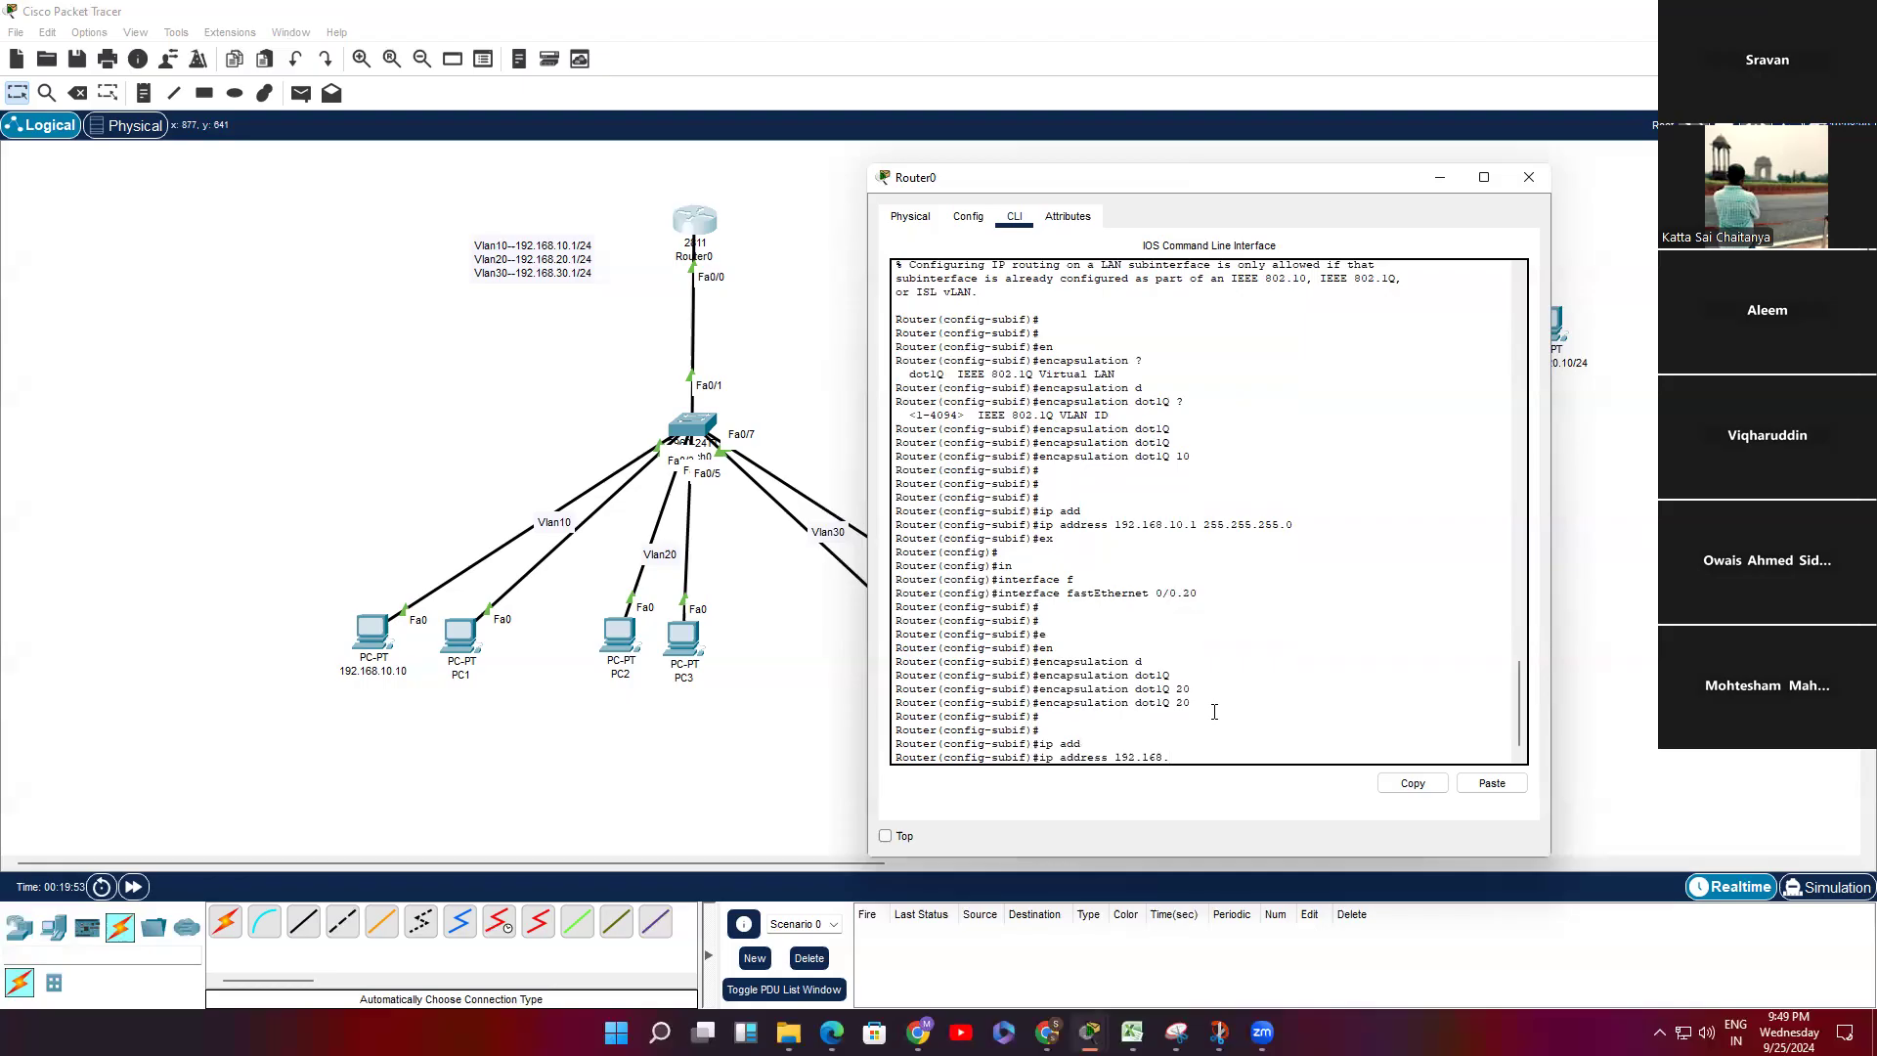
{"action": "type", "text": "20.1 255.255.255.0"}
{"action": "key", "text": "Return"}
{"action": "key", "text": "Return"}
Step: Exit the VLAN 20 subinterface and open subinterface fastEthernet 0/0.30 for configuration
{"action": "type", "text": "ex"}
{"action": "key", "text": "Return"}
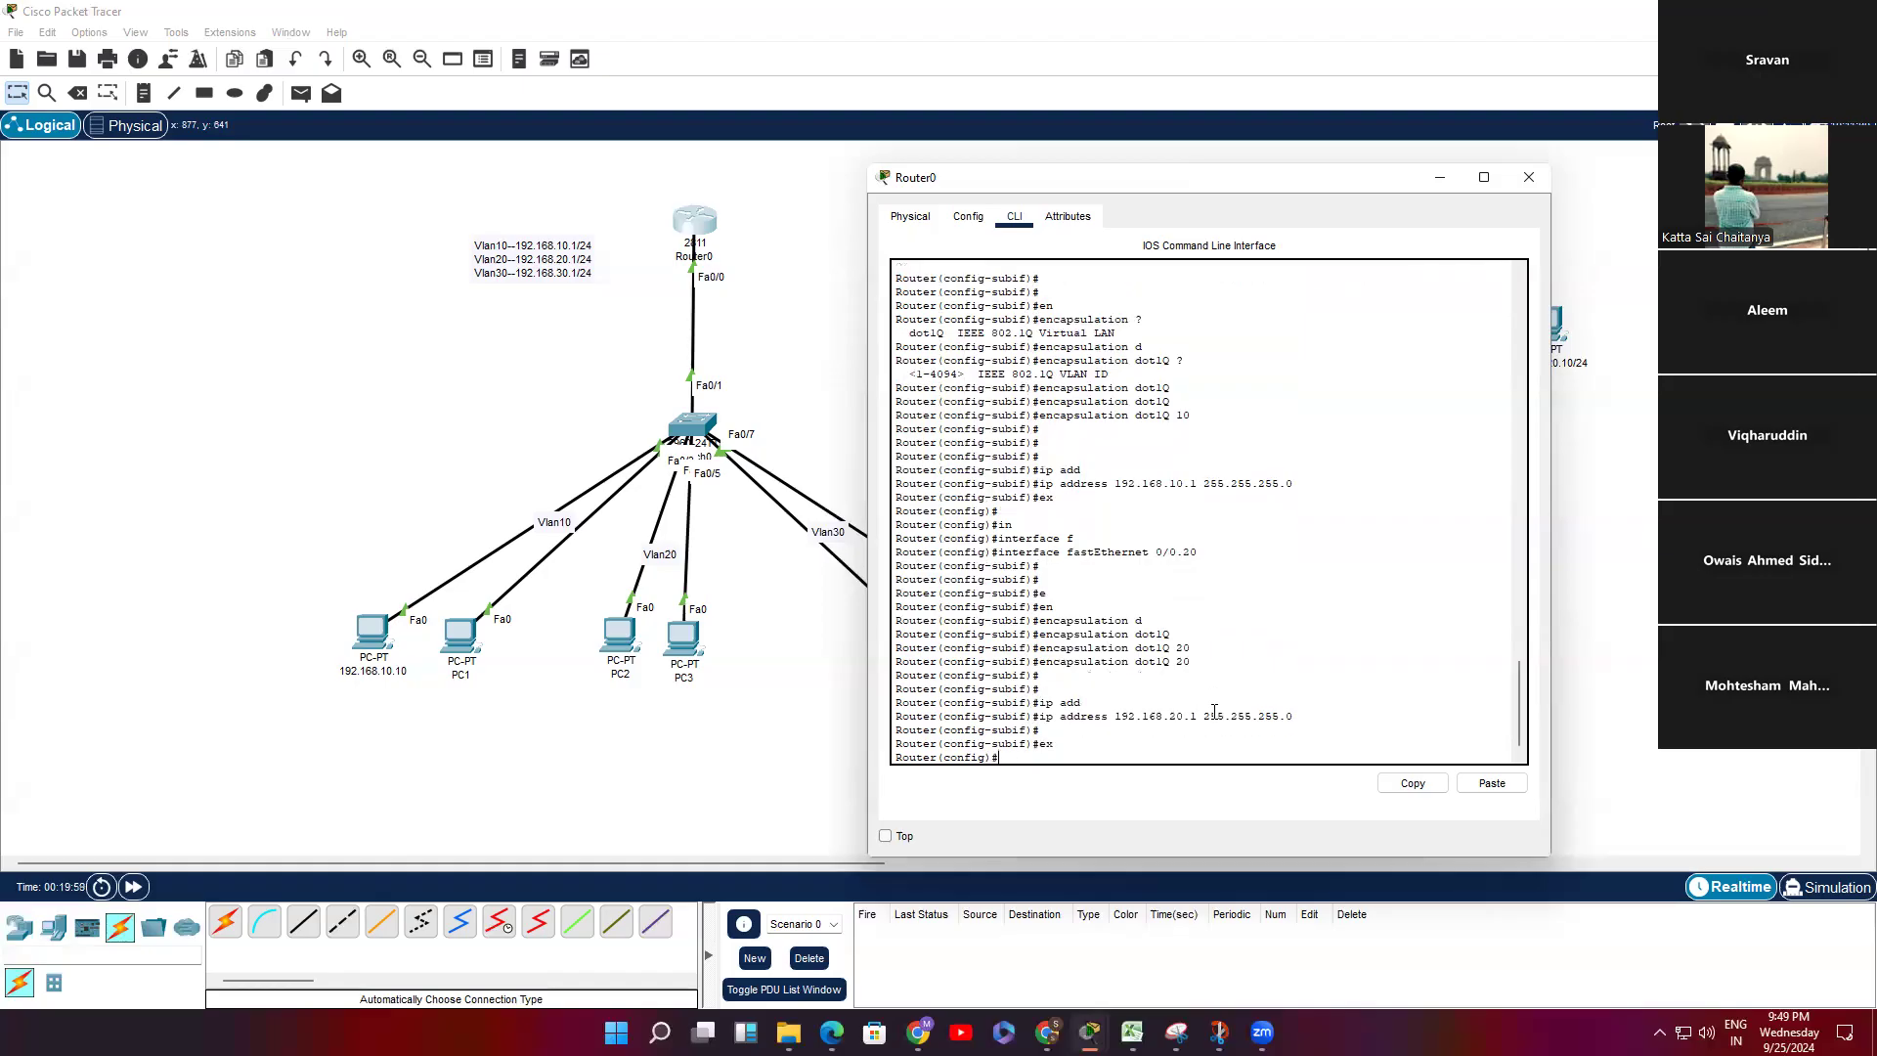
{"action": "type", "text": "in"}
{"action": "key", "text": "Tab"}
{"action": "type", "text": "f"}
{"action": "key", "text": "Tab"}
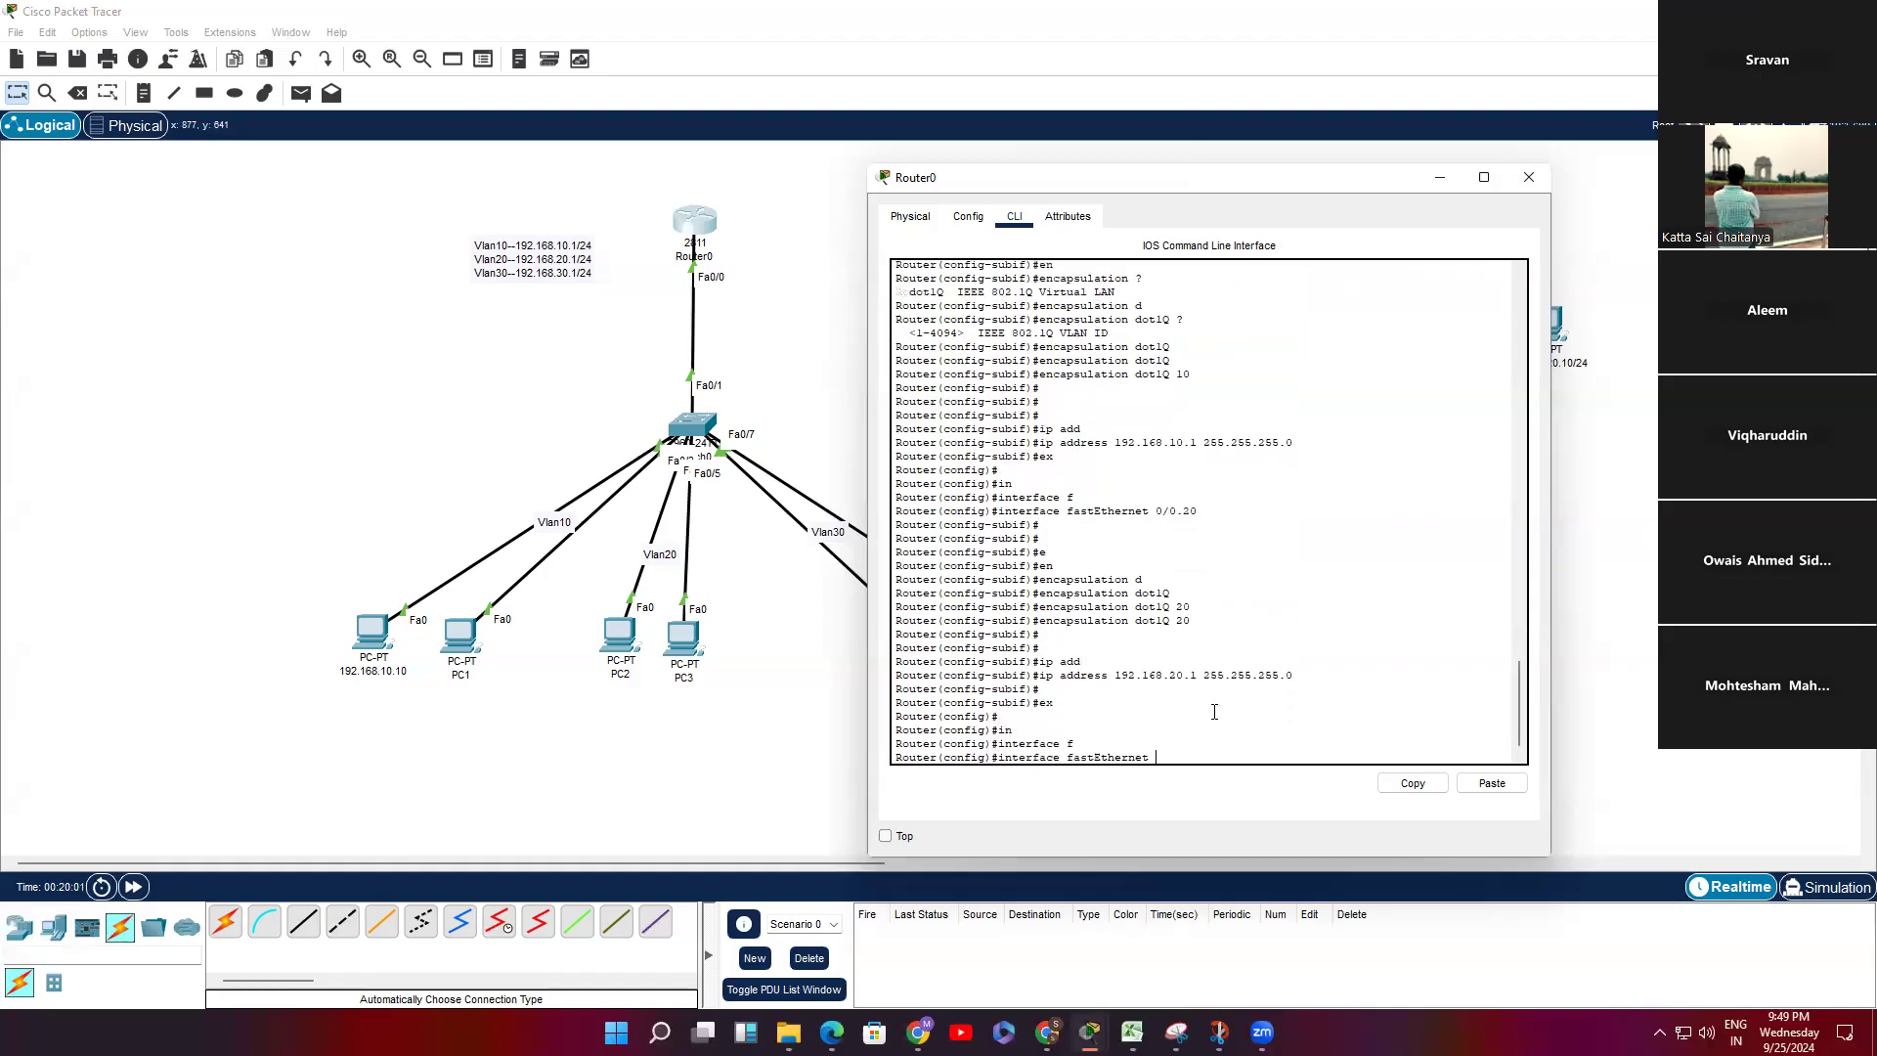
{"action": "type", "text": "0/0.30"}
{"action": "key", "text": "Return"}
{"action": "key", "text": "Return"}
Step: Set the encapsulation of subinterface fastEthernet 0/0.30 to dot1Q with VLAN ID 30
{"action": "type", "text": "en"}
{"action": "key", "text": "Tab"}
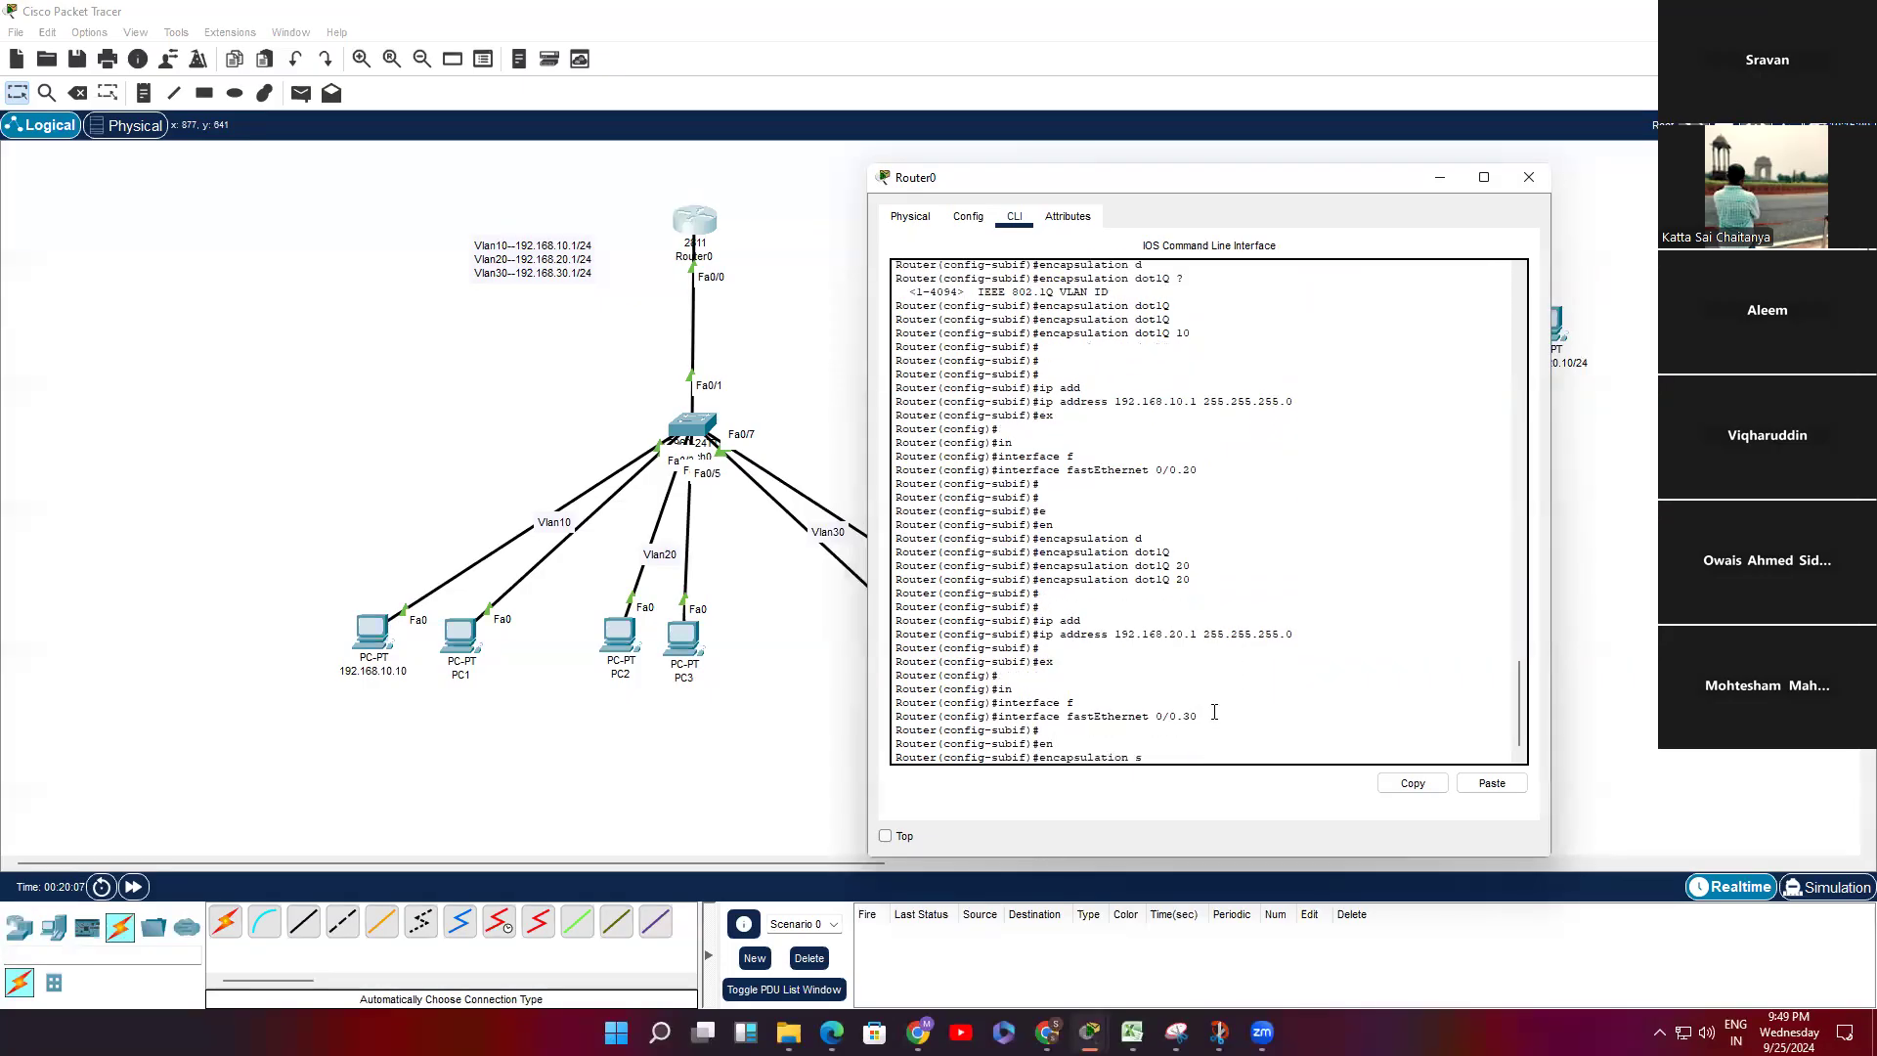
{"action": "type", "text": "d"}
{"action": "key", "text": "Tab"}
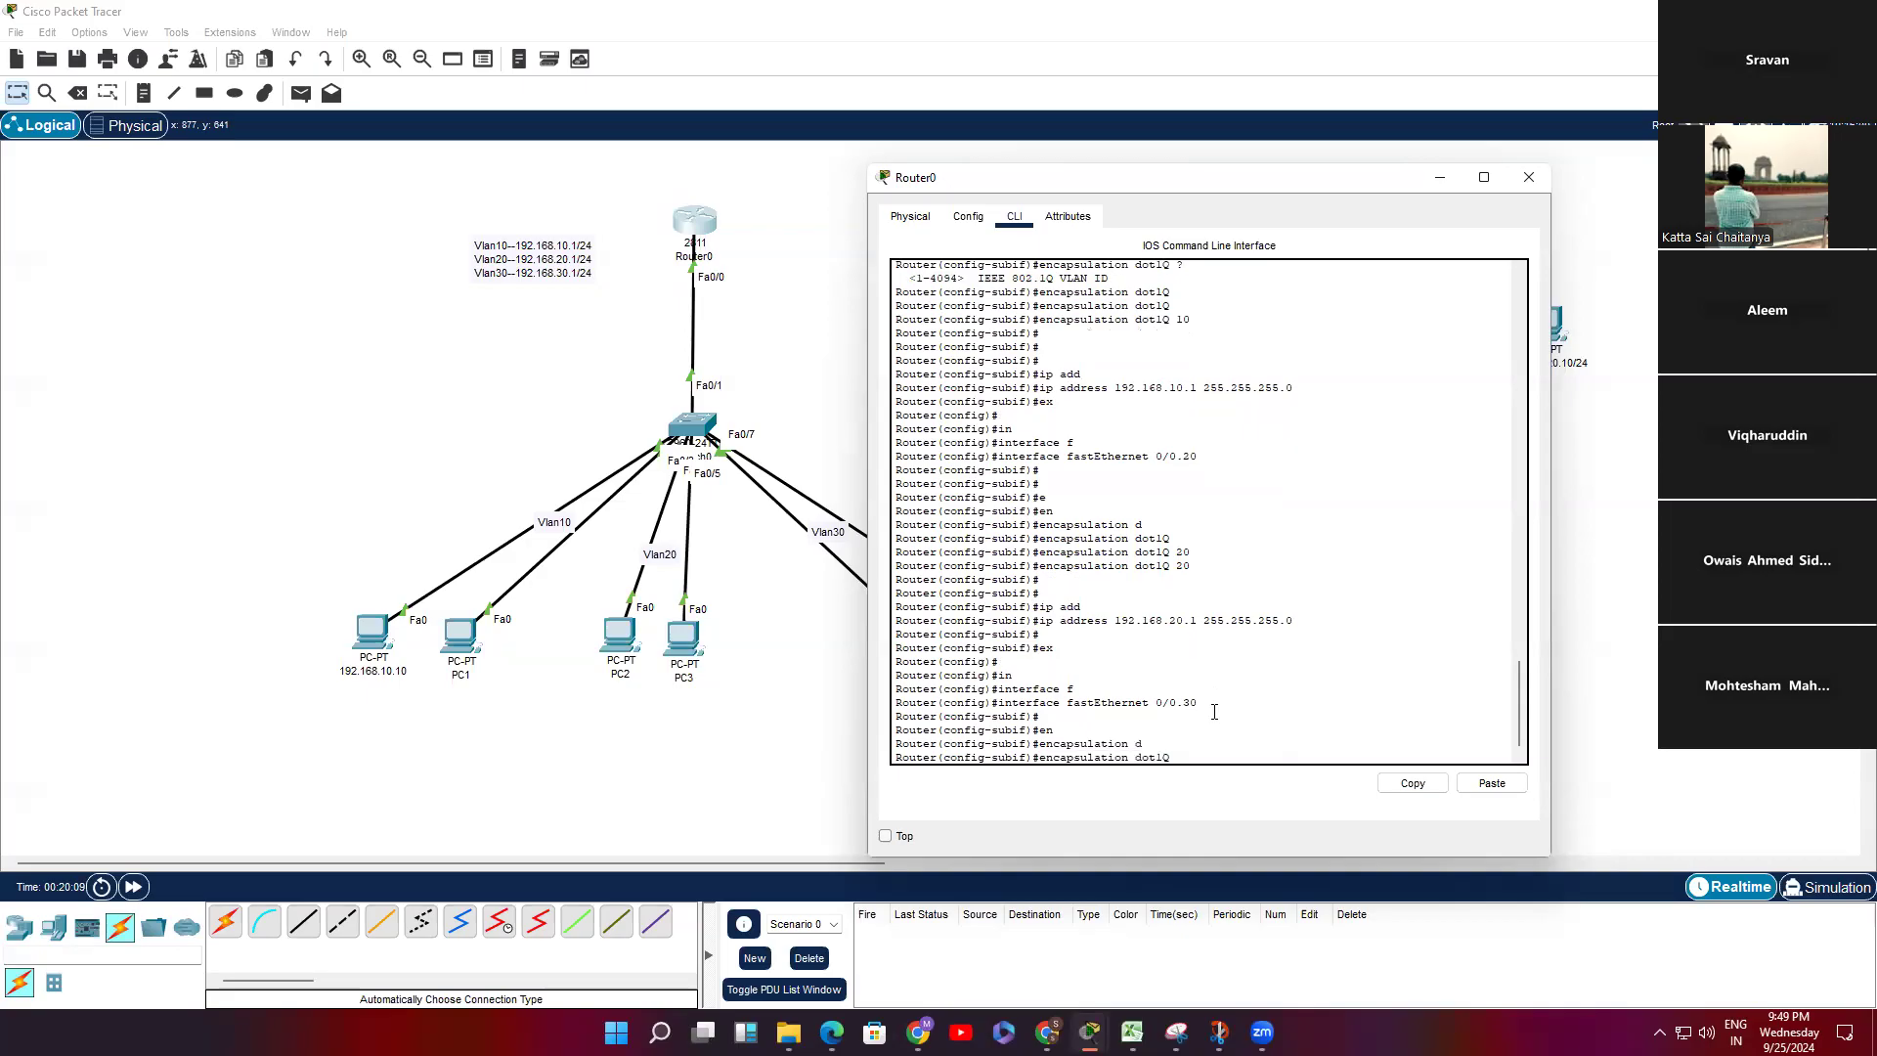
{"action": "key", "text": "Tab"}
{"action": "type", "text": "30"}
{"action": "key", "text": "Return"}
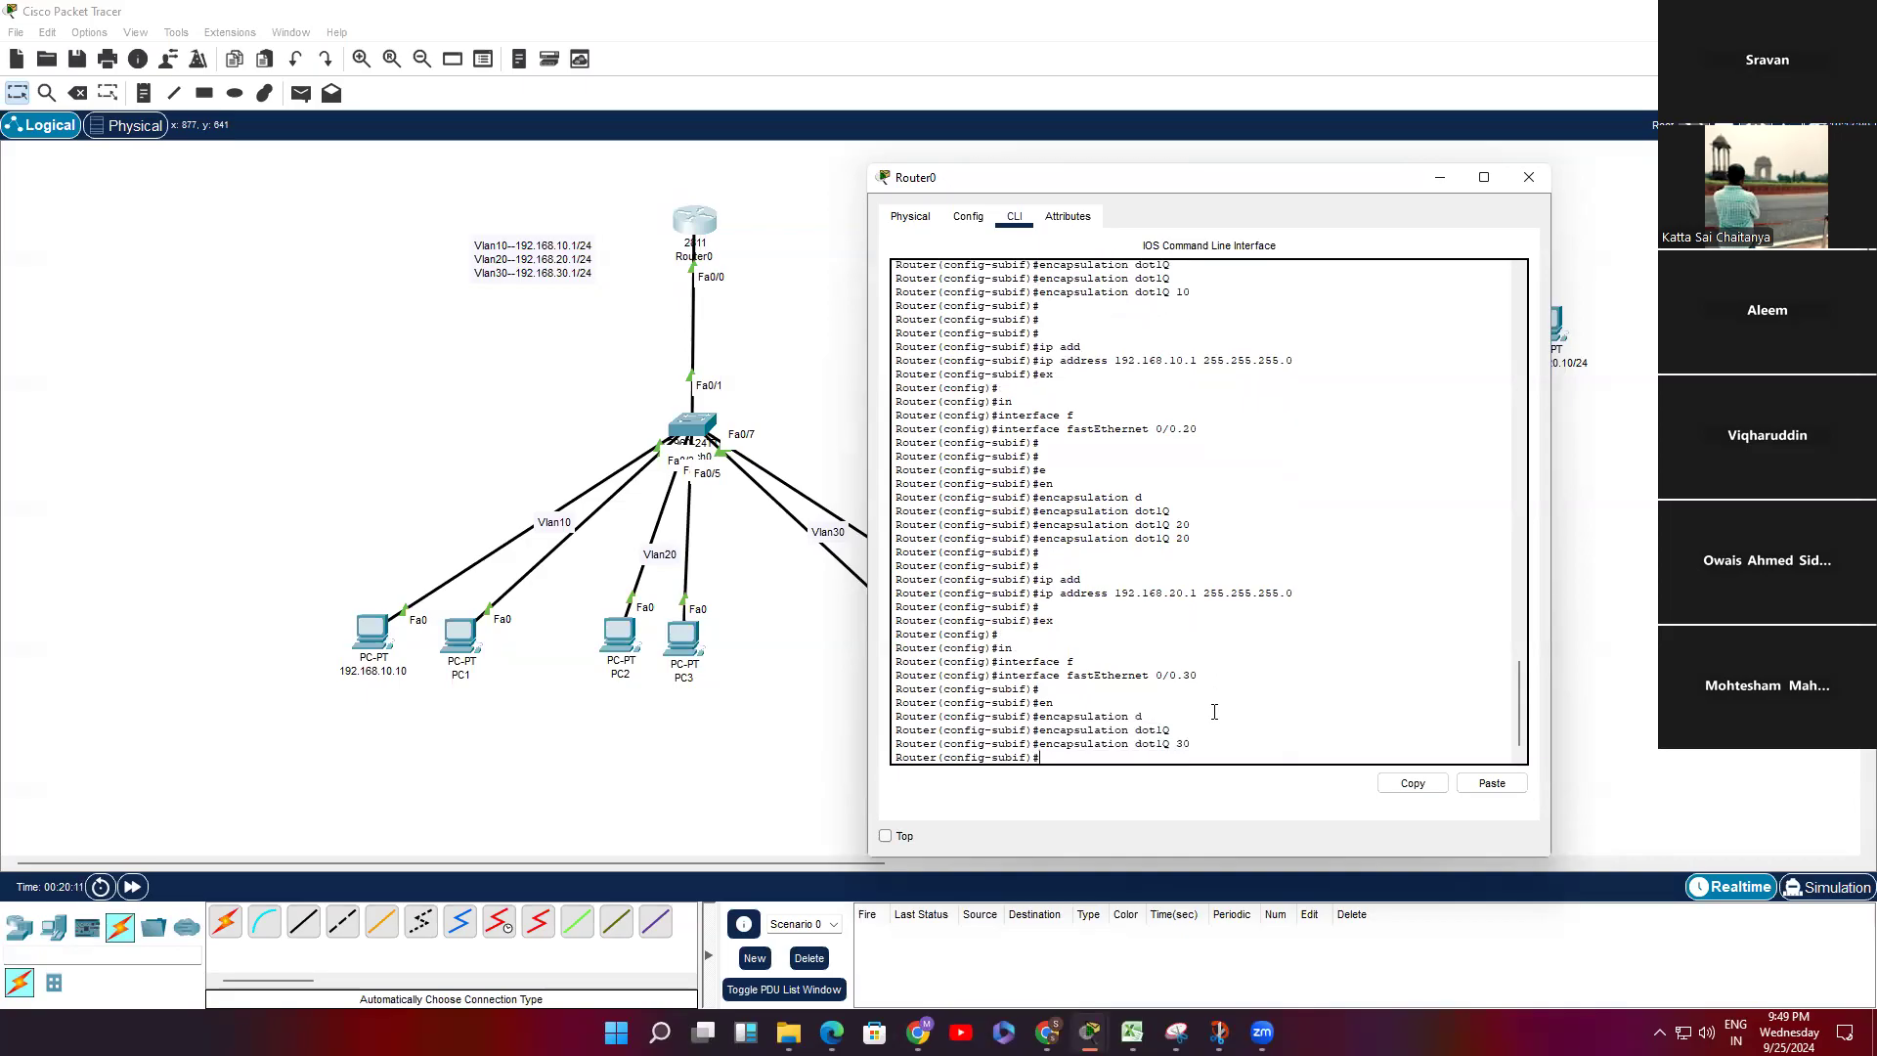
{"action": "key", "text": "Return"}
{"action": "key", "text": "Return"}
Step: Exit subinterface fastEthernet 0/0.30 and return to privileged mode
{"action": "type", "text": "ex"}
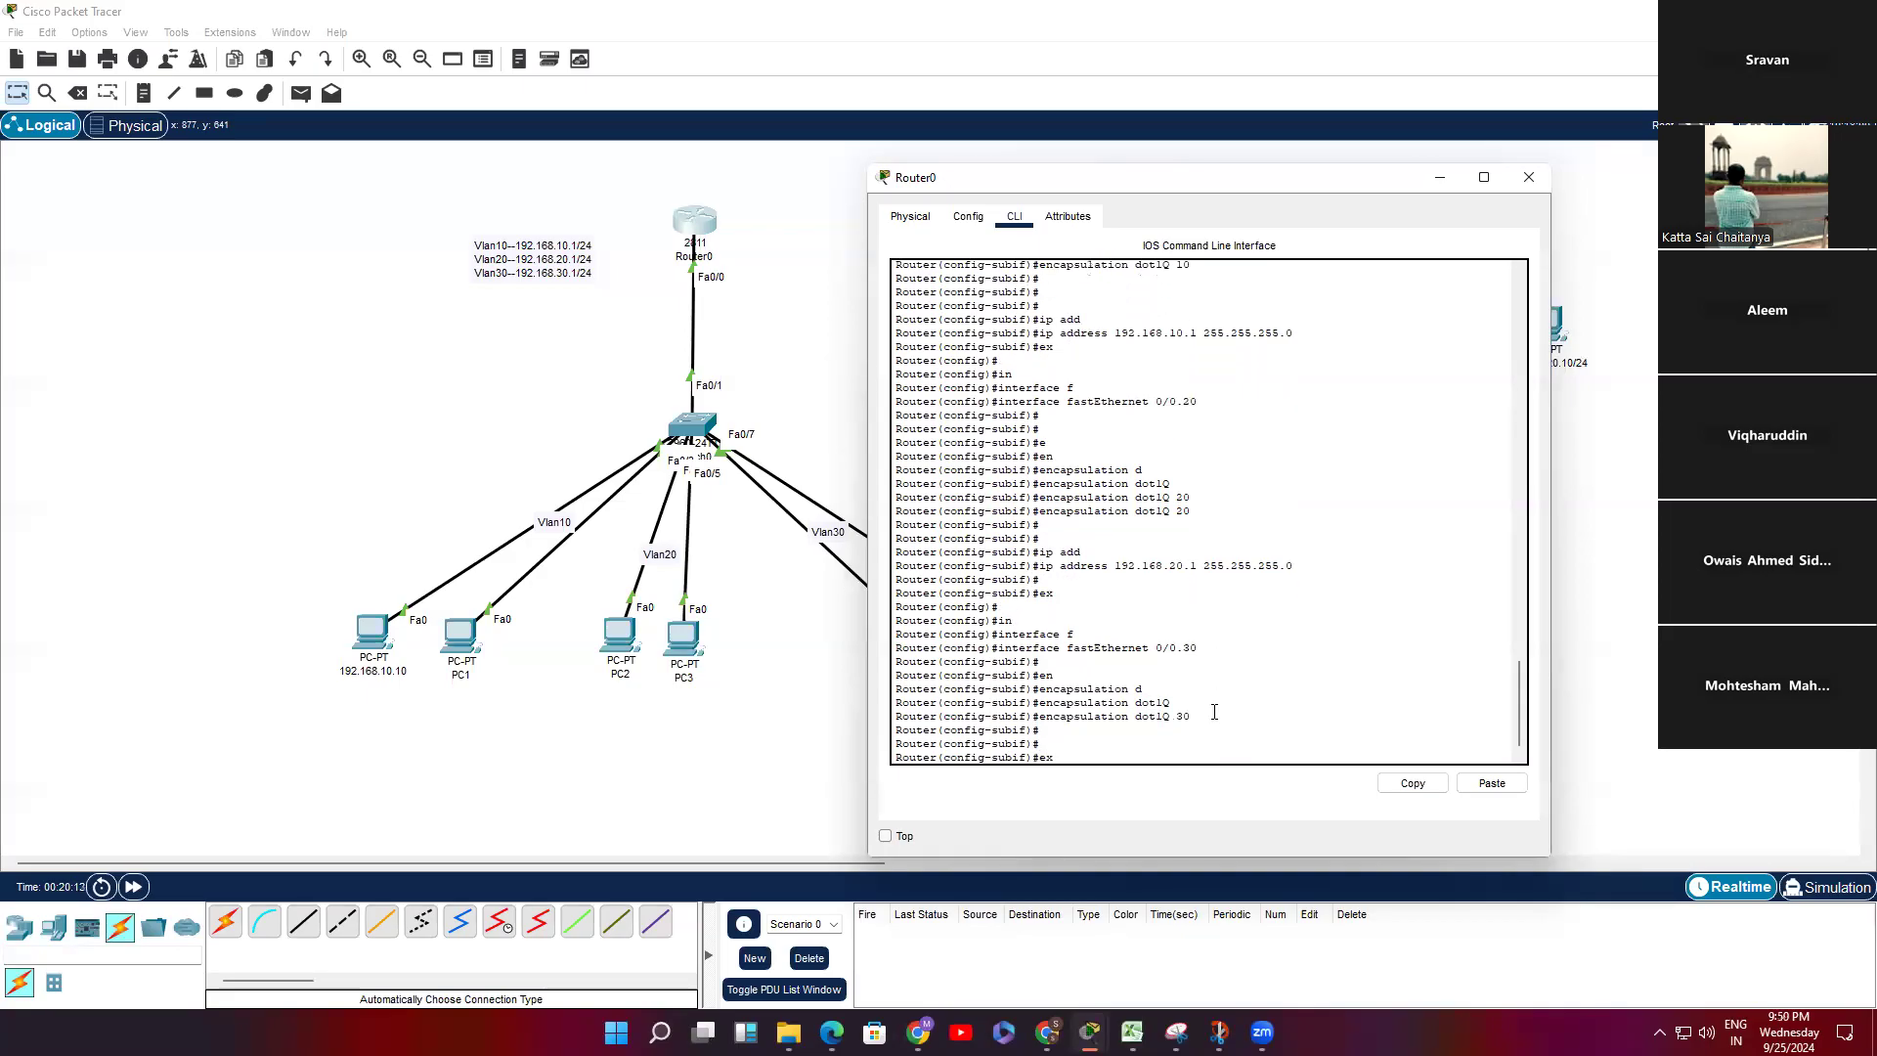
{"action": "key", "text": "Return"}
{"action": "key", "text": "ctrl+z"}
{"action": "key", "text": "Return"}
{"action": "key", "text": "Return"}
{"action": "key", "text": "Return"}
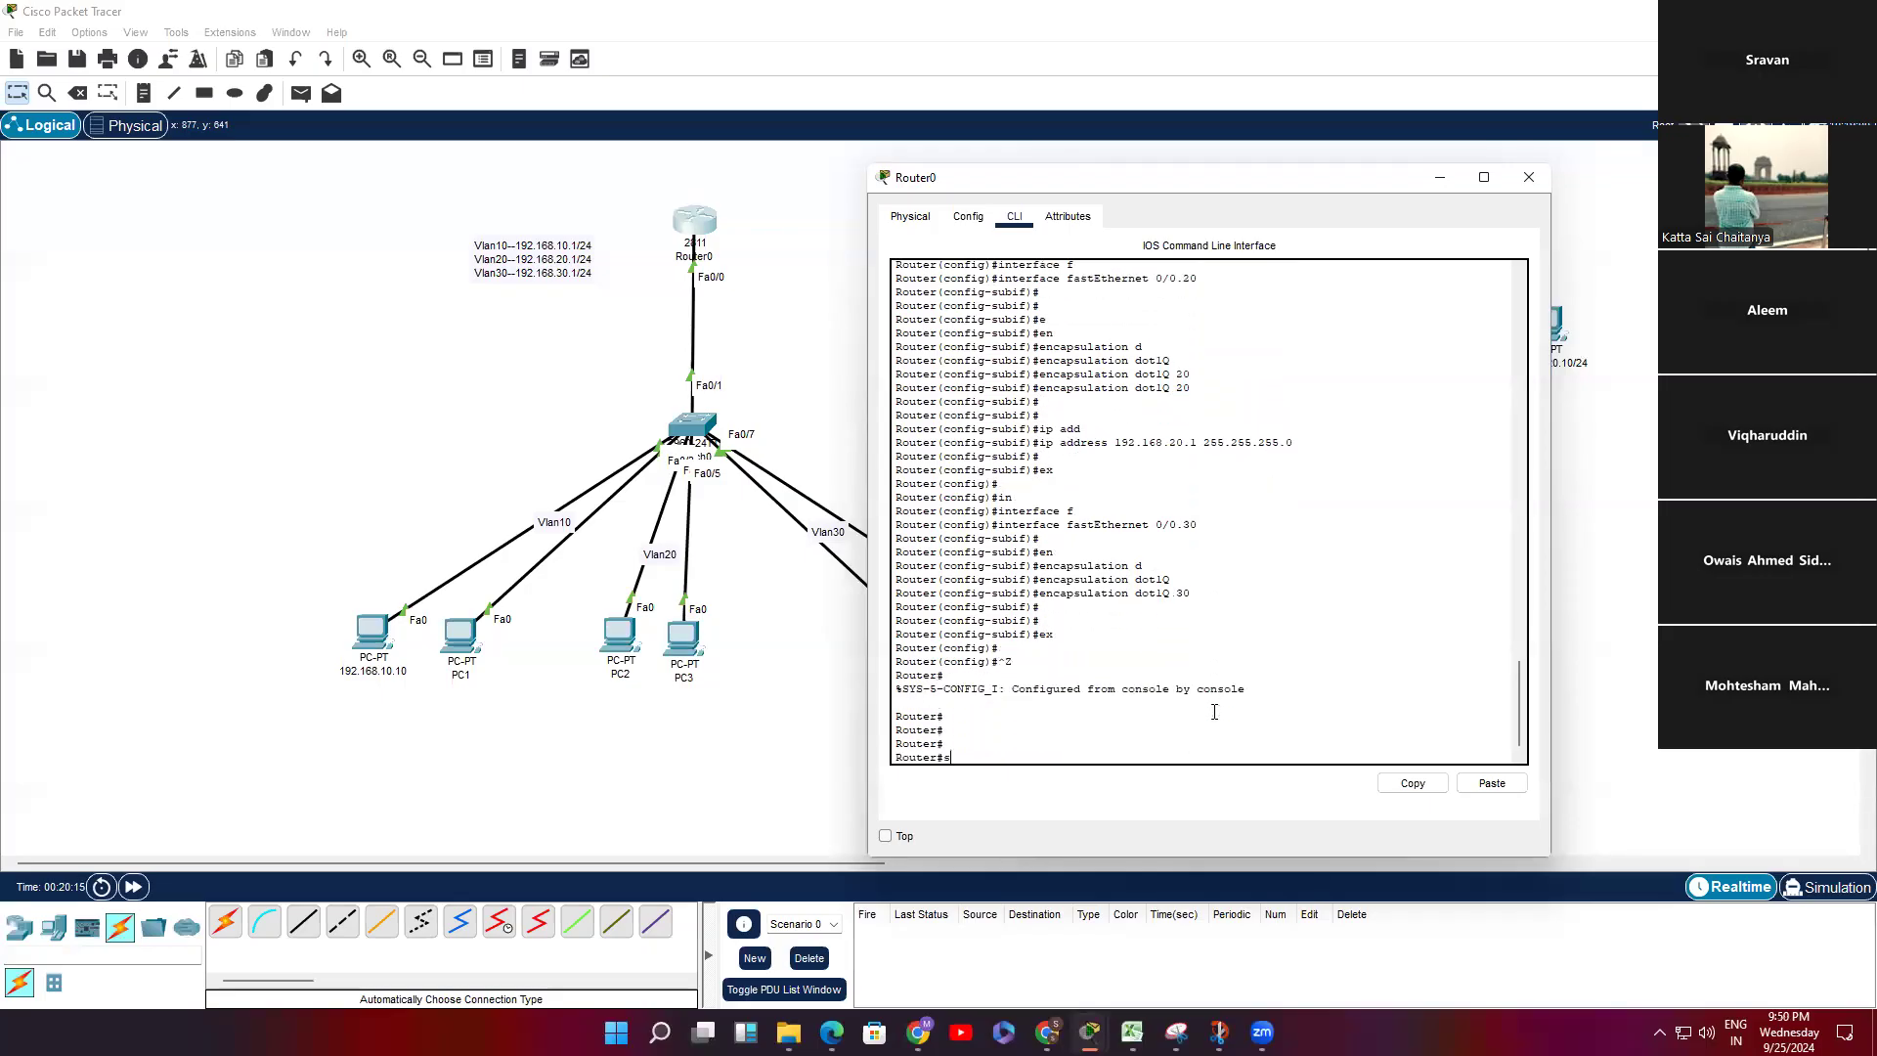
Step: Enter global configuration mode with conf t and reopen subinterface fastEthernet 0/0.30
{"action": "type", "text": "s"}
{"action": "key", "text": "BackSpace"}
{"action": "type", "text": "conf t"}
{"action": "key", "text": "Return"}
{"action": "key", "text": "Return"}
{"action": "key", "text": "Return"}
{"action": "type", "text": "encapsulation dot1Q 30"}
{"action": "key", "text": "Up"}
{"action": "key", "text": "Up"}
{"action": "key", "text": "Up"}
{"action": "key", "text": "Up"}
{"action": "key", "text": "Return"}
{"action": "key", "text": "Return"}
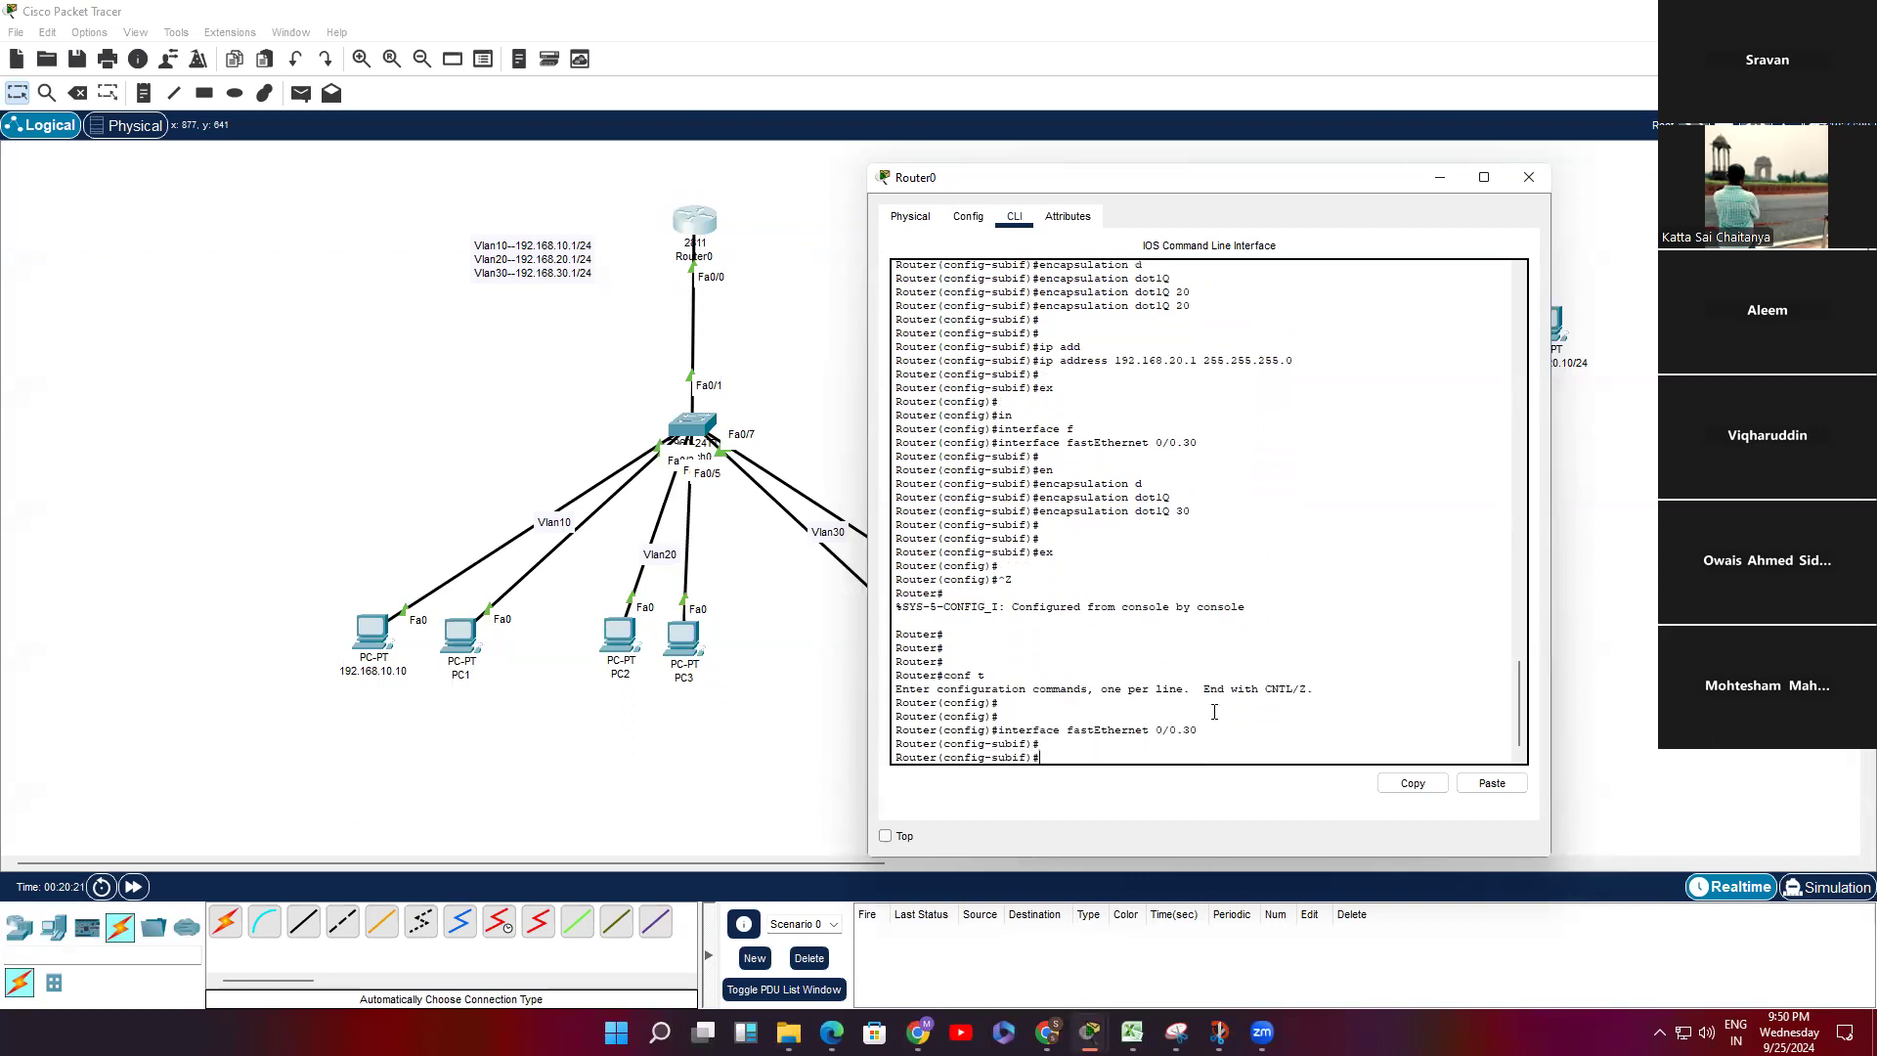
{"action": "key", "text": "Return"}
Step: Assign IP address 192.168.30.1 with mask 255.255.255.0 to subinterface fastEthernet 0/0.30
{"action": "type", "text": "ip add"}
{"action": "key", "text": "Tab"}
{"action": "type", "text": "192.168.30.1 255.255.255.0"}
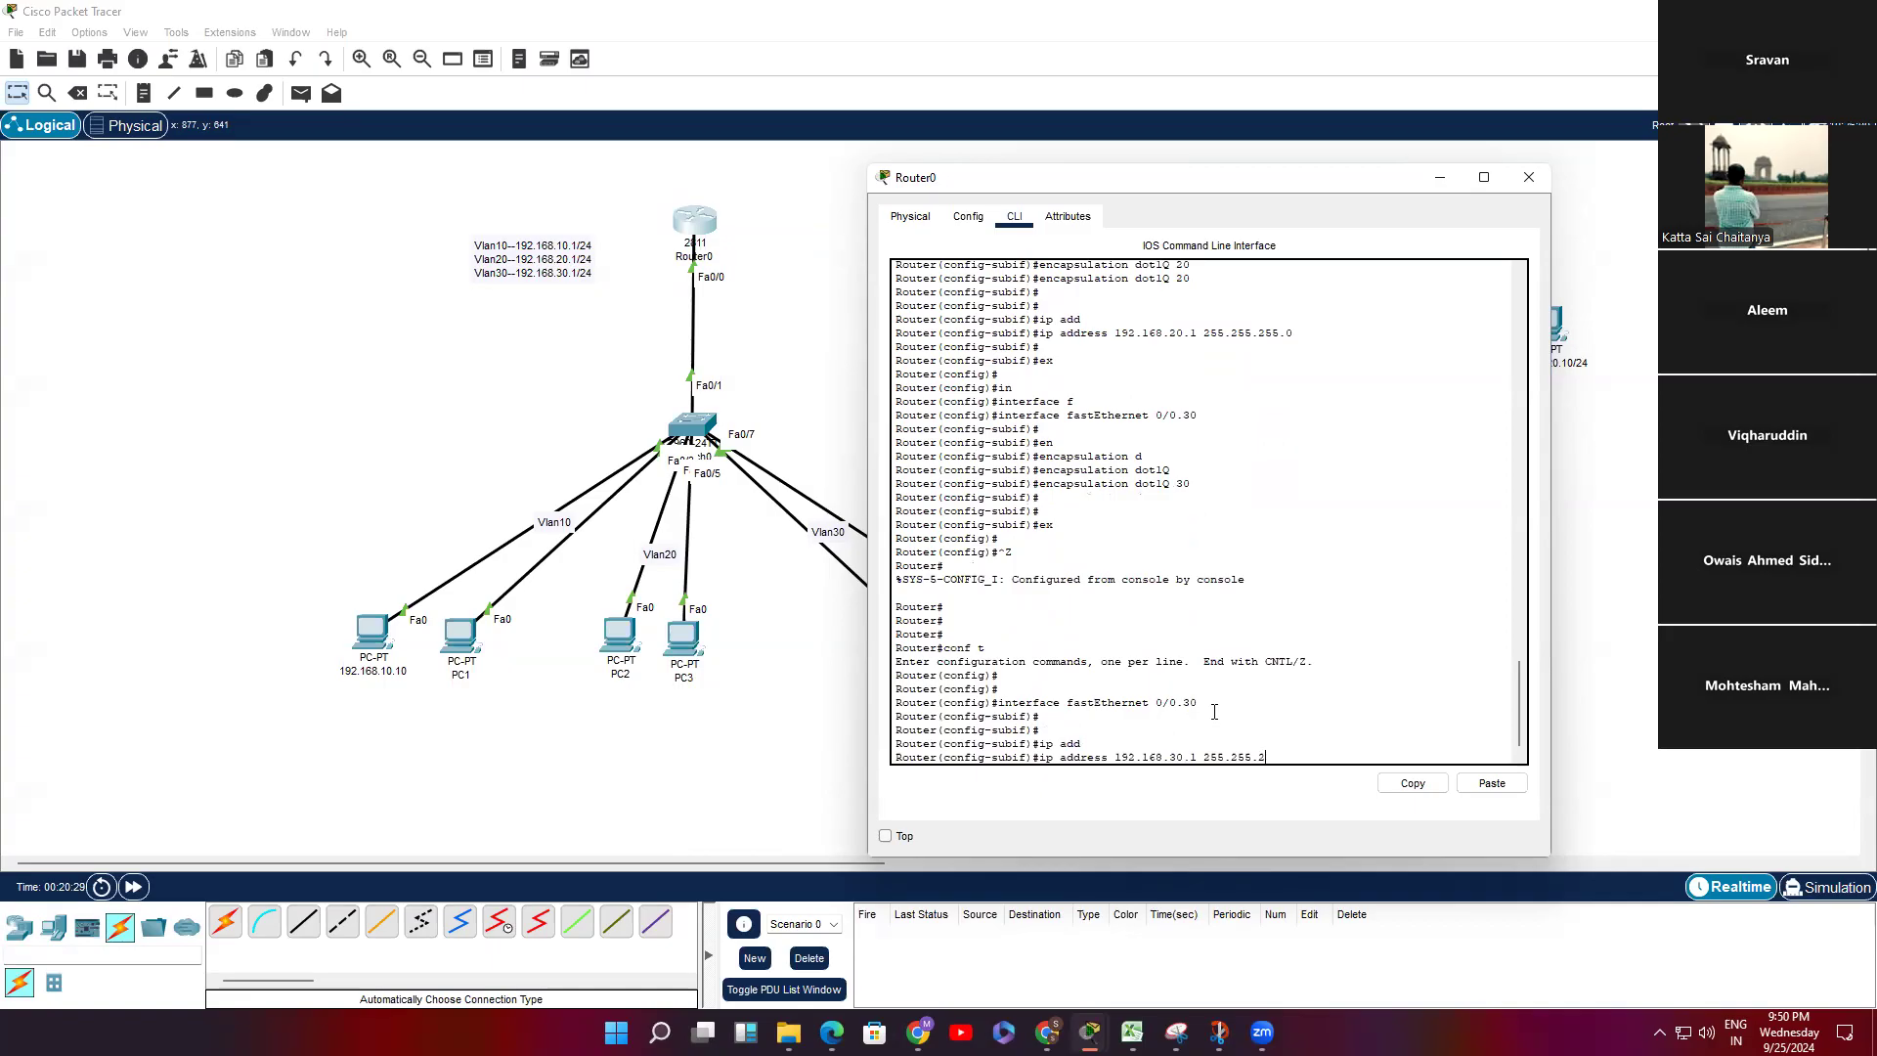
{"action": "key", "text": "Return"}
{"action": "key", "text": "Return"}
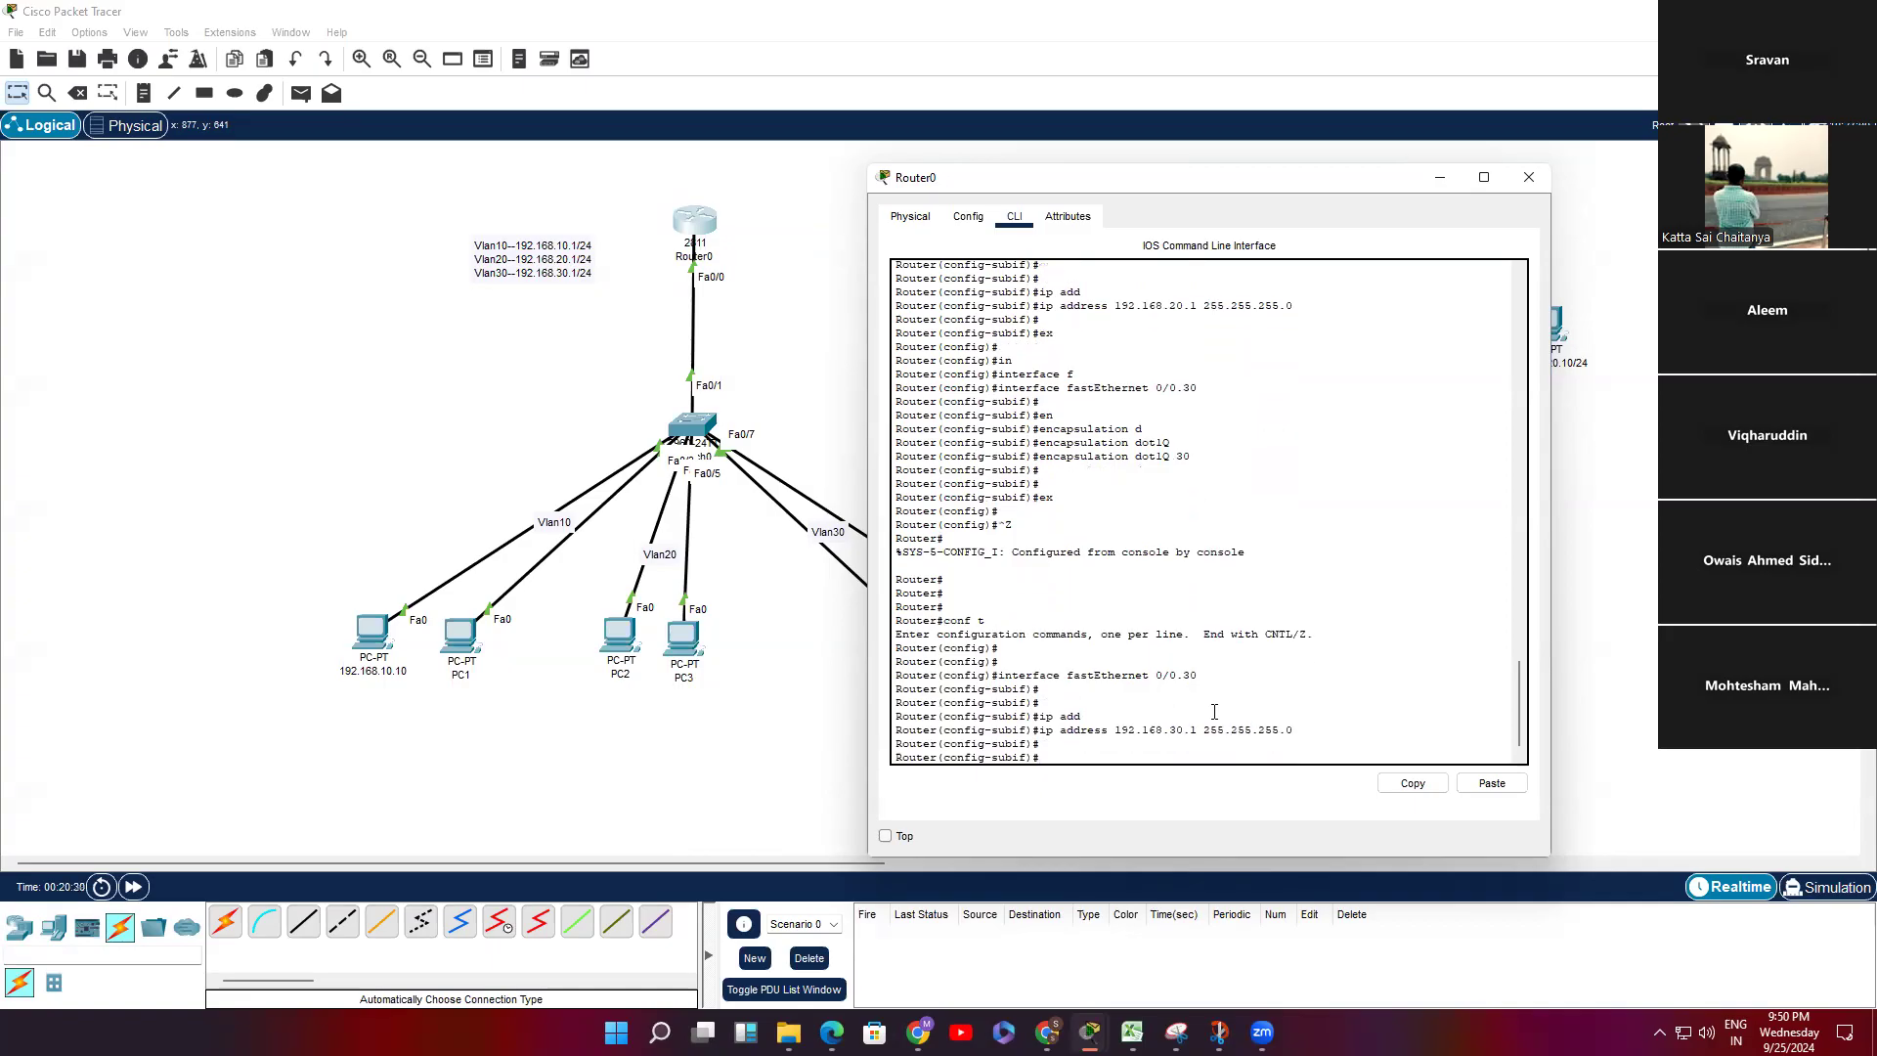
Step: Return to privileged mode and run show ip int br to check the addresses and status of the three subinterfaces
{"action": "key", "text": "ctrl+z"}
{"action": "key", "text": "Return"}
{"action": "key", "text": "Return"}
{"action": "key", "text": "Return"}
{"action": "type", "text": "s"}
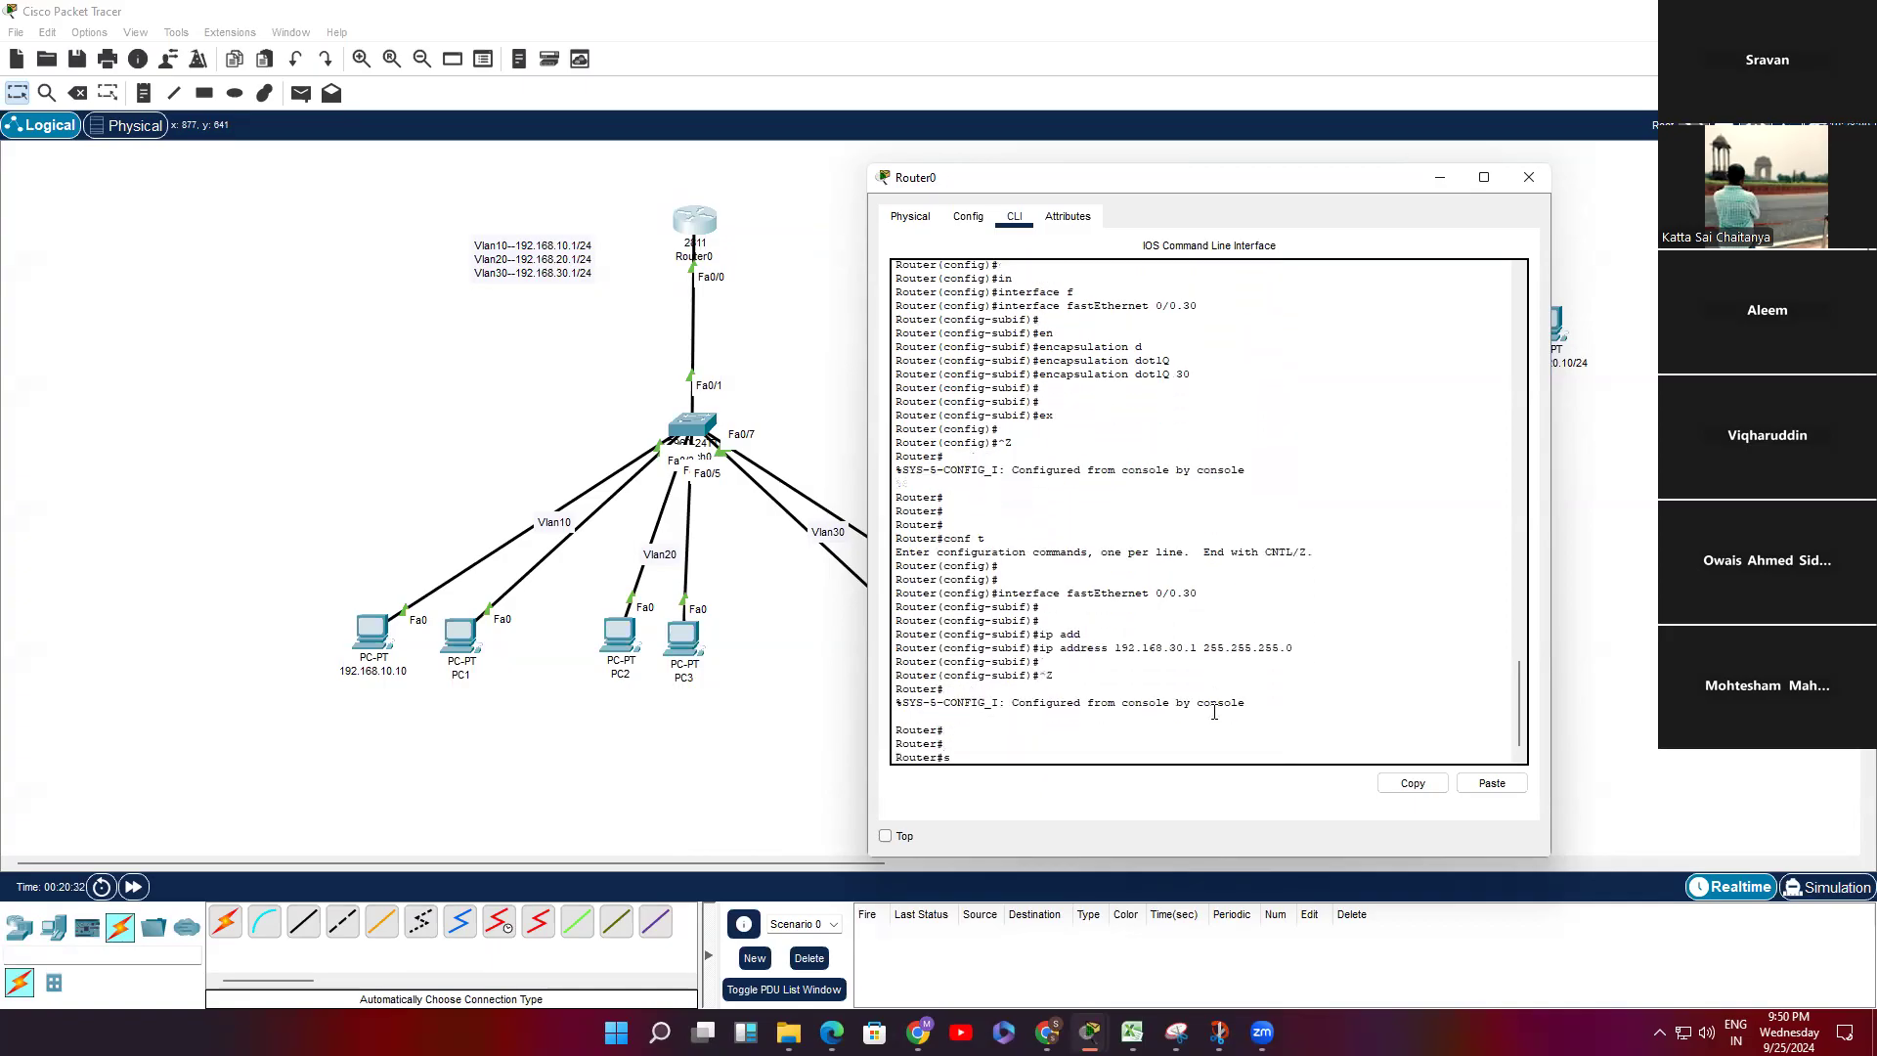
{"action": "type", "text": "h"}
{"action": "key", "text": "Tab"}
{"action": "type", "text": "ip int"}
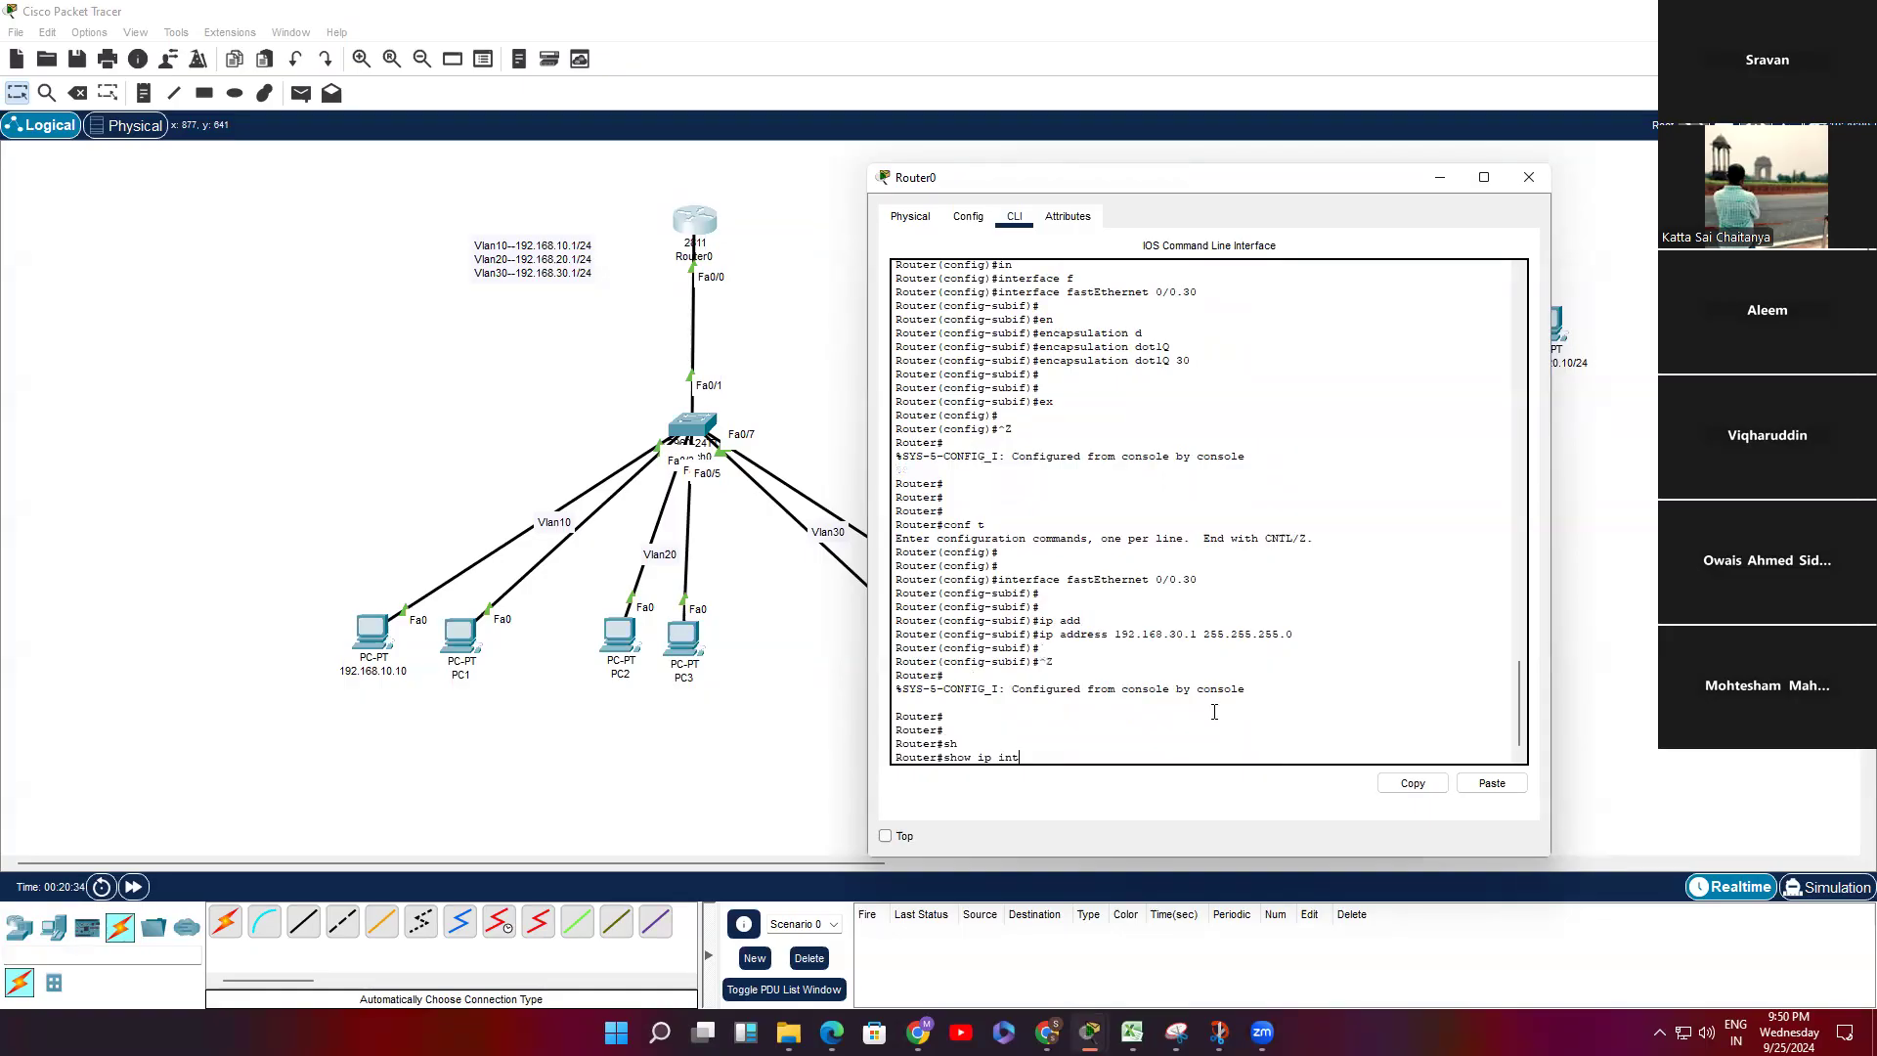
{"action": "type", "text": " br"}
{"action": "key", "text": "Return"}
{"action": "key", "text": "Return"}
{"action": "key", "text": "Return"}
{"action": "key", "text": "Return"}
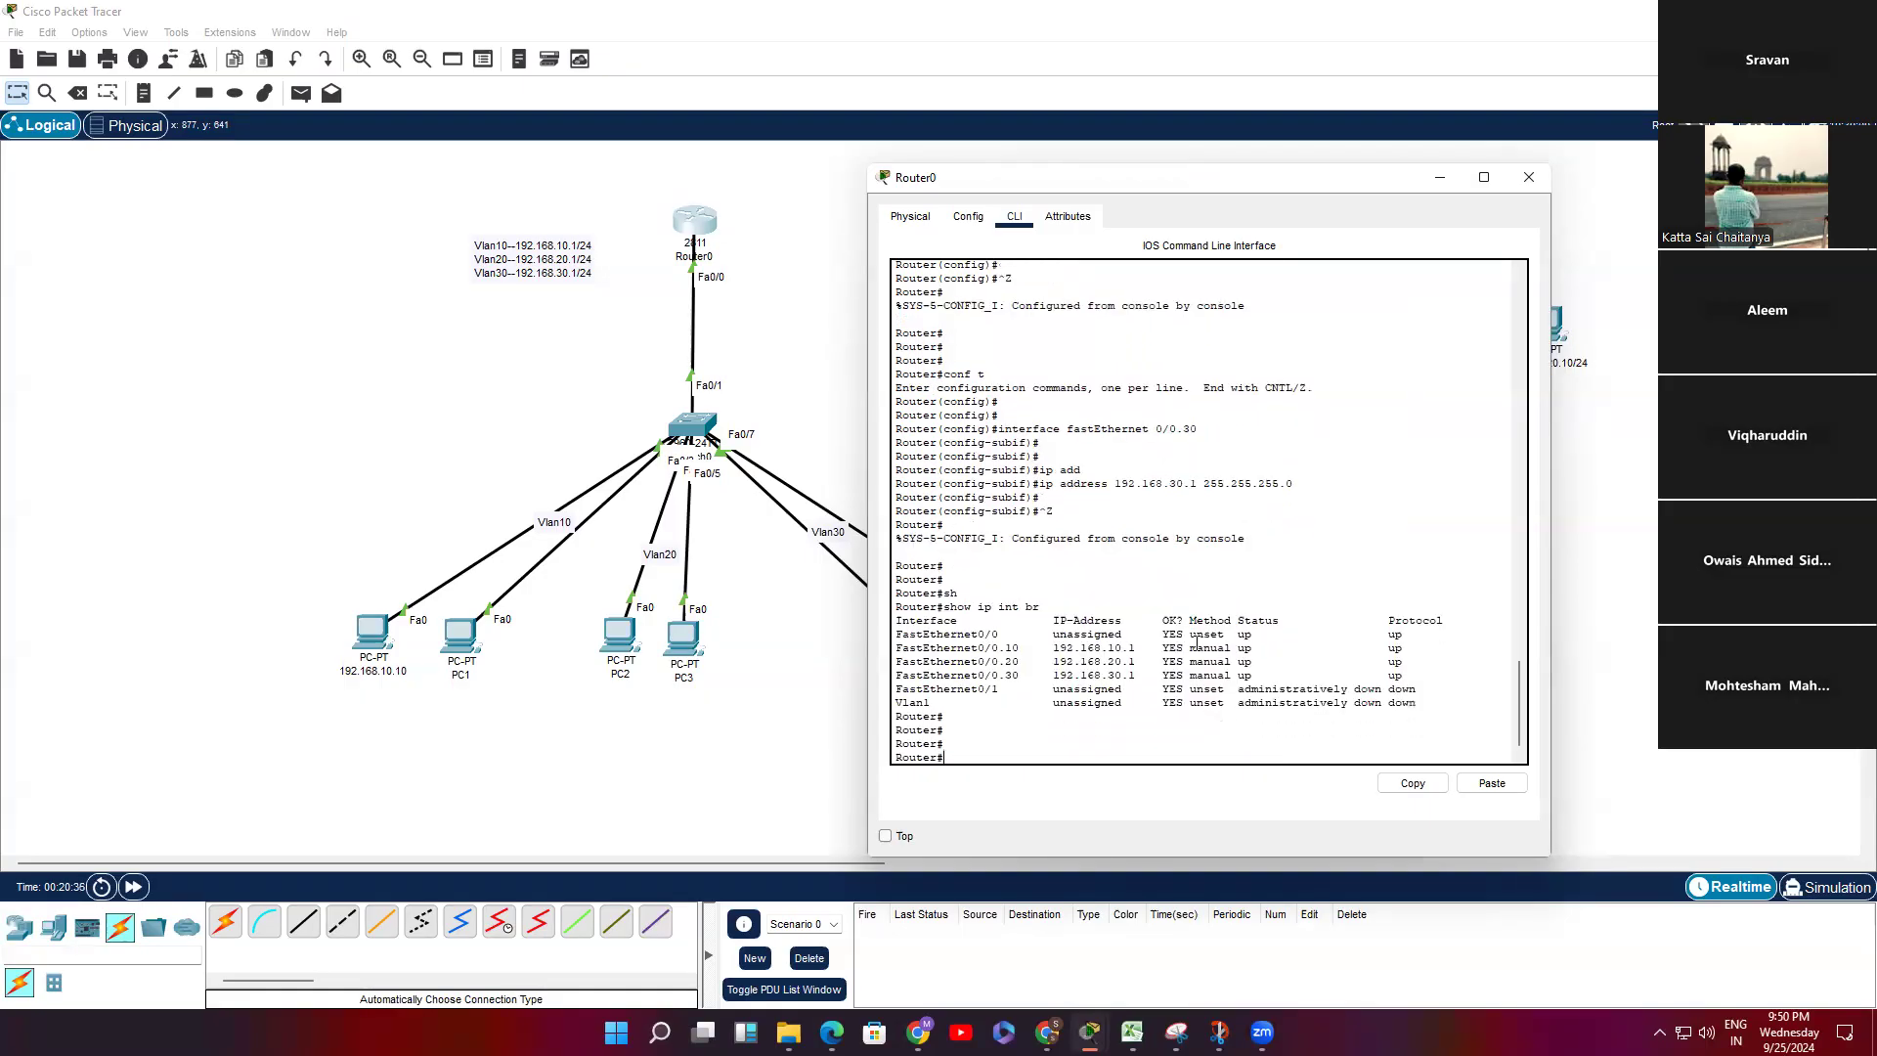
{"action": "left_click_drag", "start_coordinate": [1415, 670], "coordinate": [891, 647]}
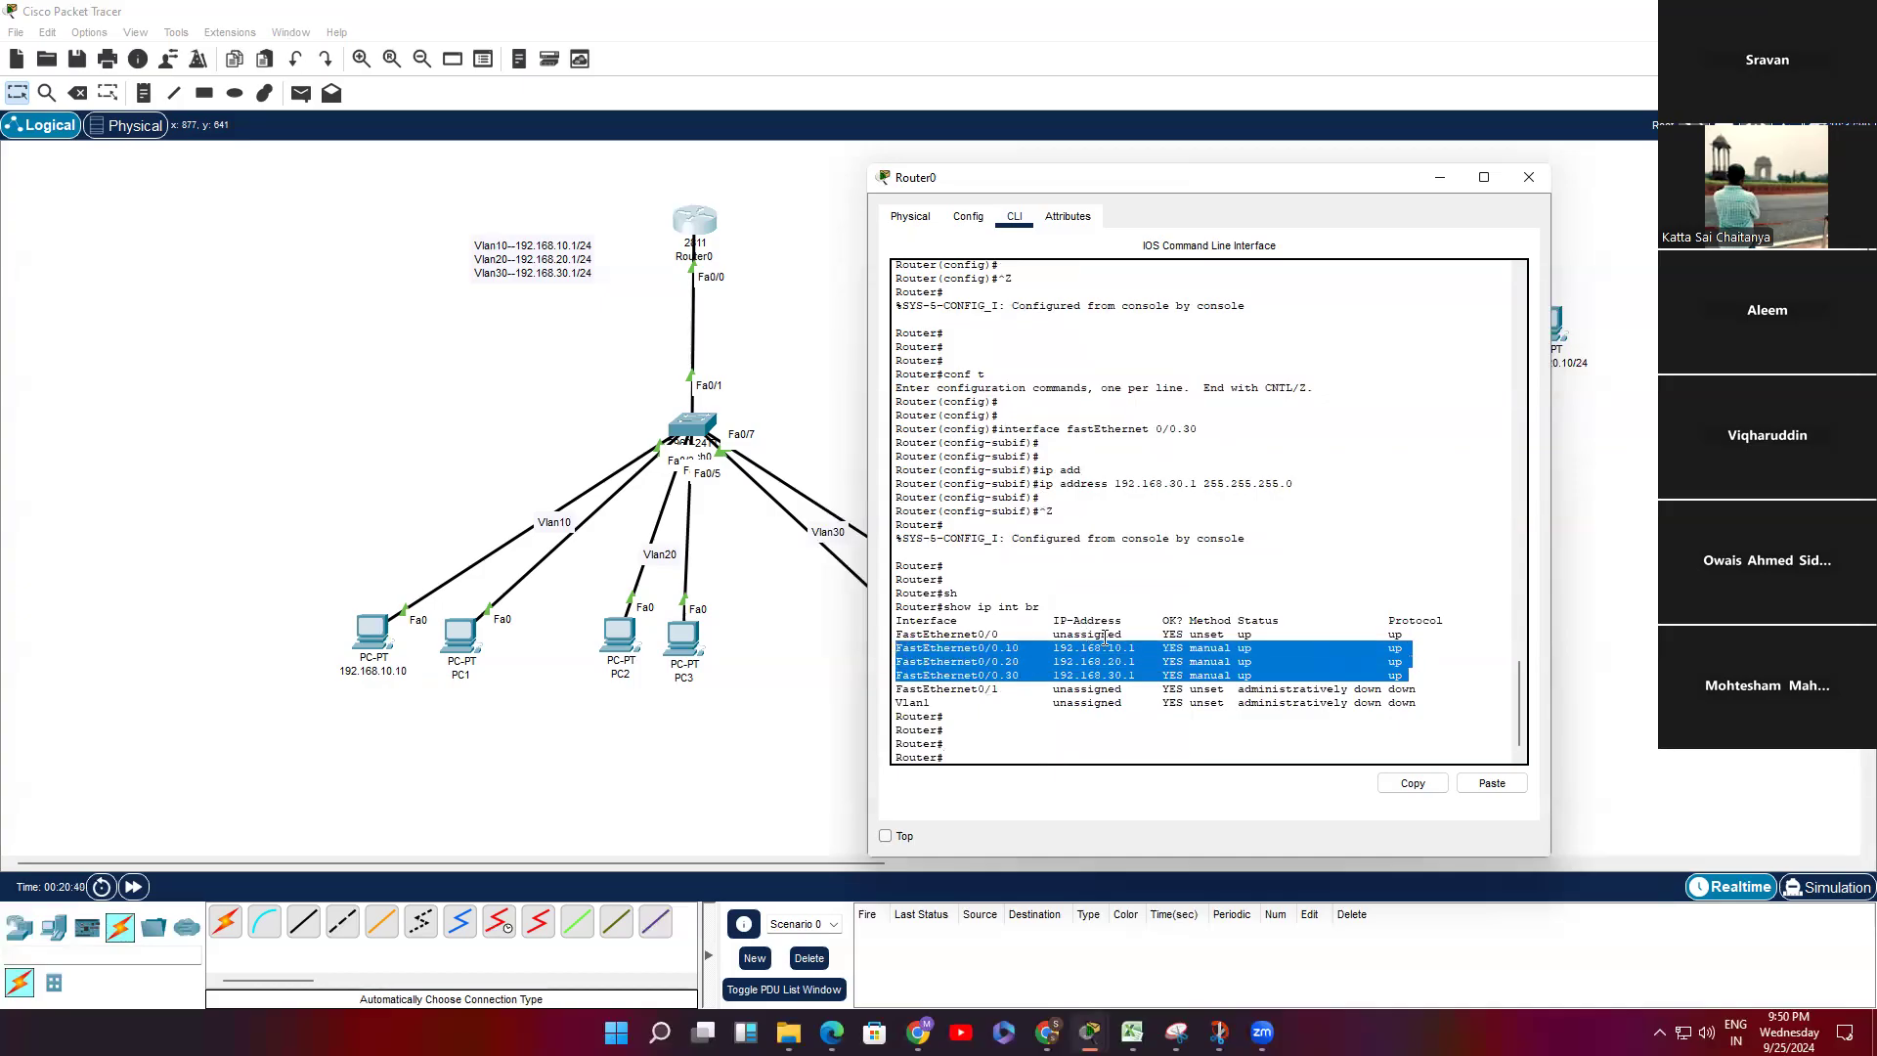
Step: Run show ip route and examine the routing table entries for the three VLAN networks
{"action": "type", "text": "sh"}
{"action": "key", "text": "Tab"}
{"action": "type", "text": "ip rou"}
{"action": "key", "text": "Tab"}
{"action": "key", "text": "Return"}
{"action": "key", "text": "Return"}
{"action": "key", "text": "Return"}
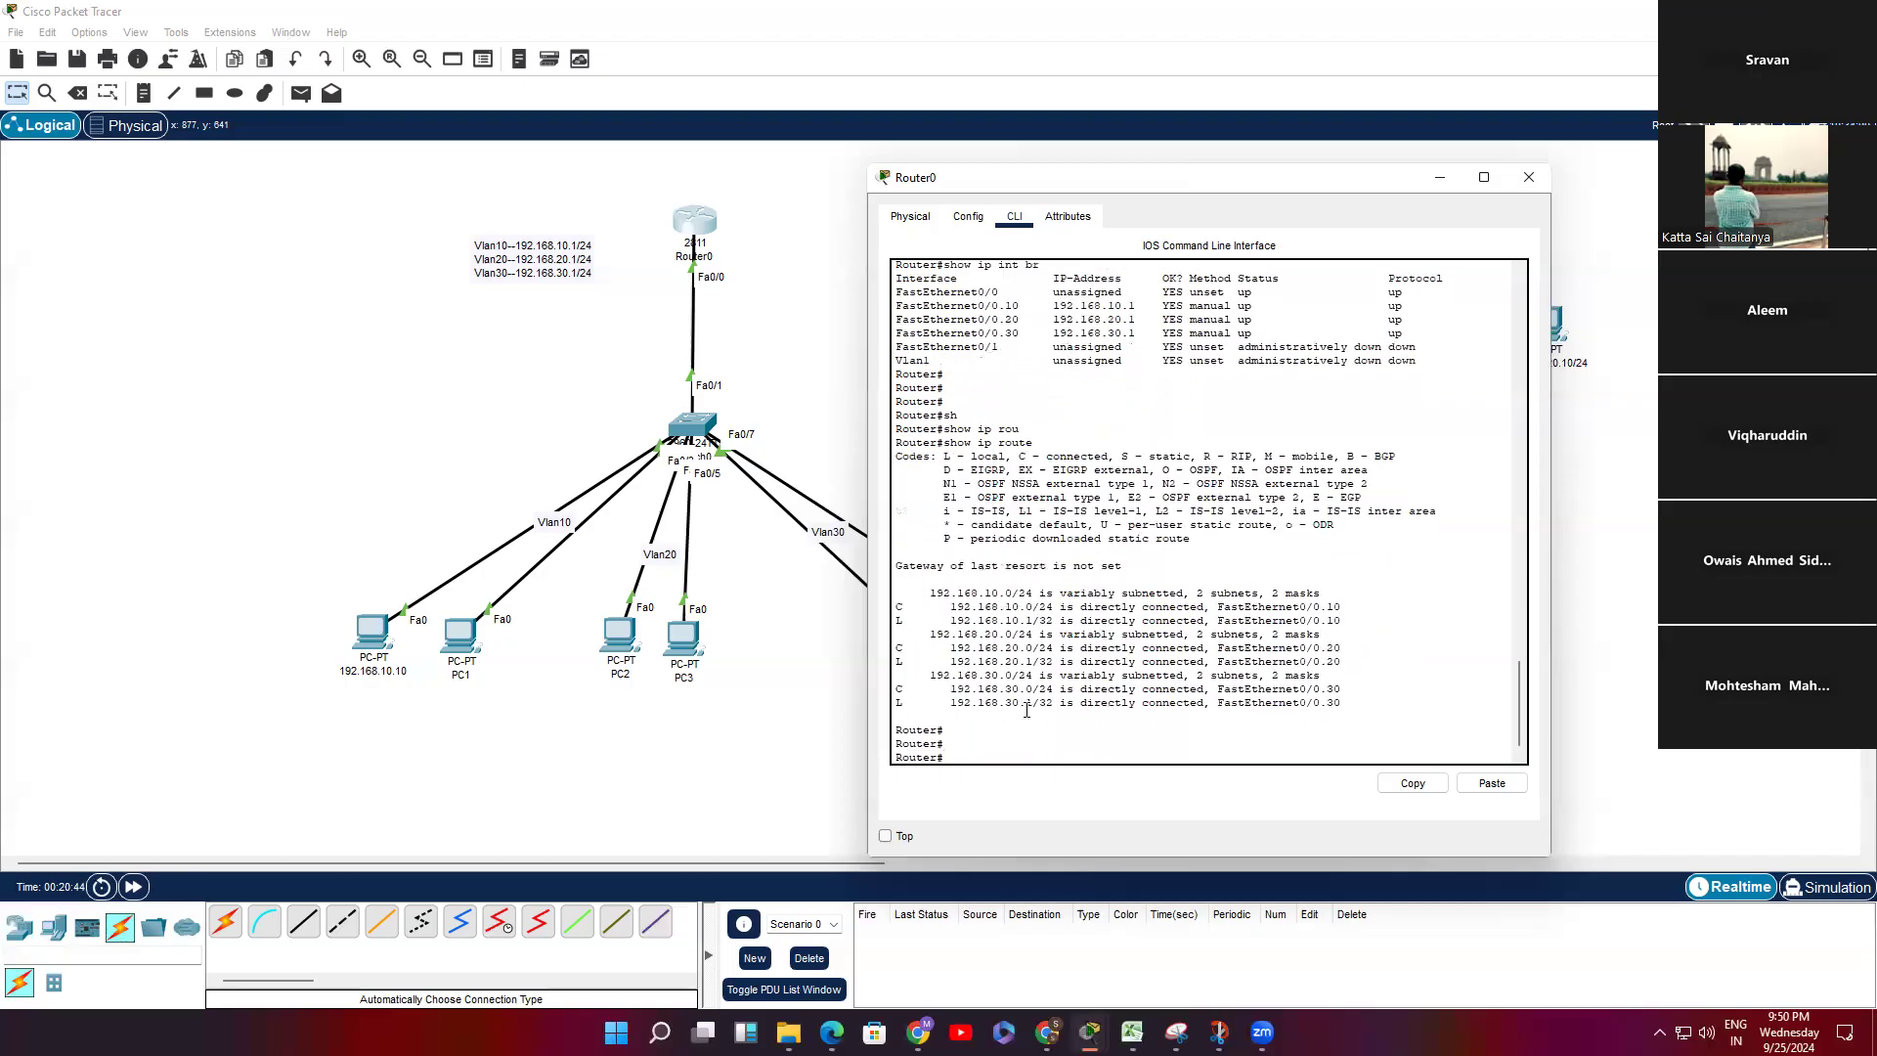
{"action": "left_click_drag", "start_coordinate": [1324, 705], "coordinate": [870, 588]}
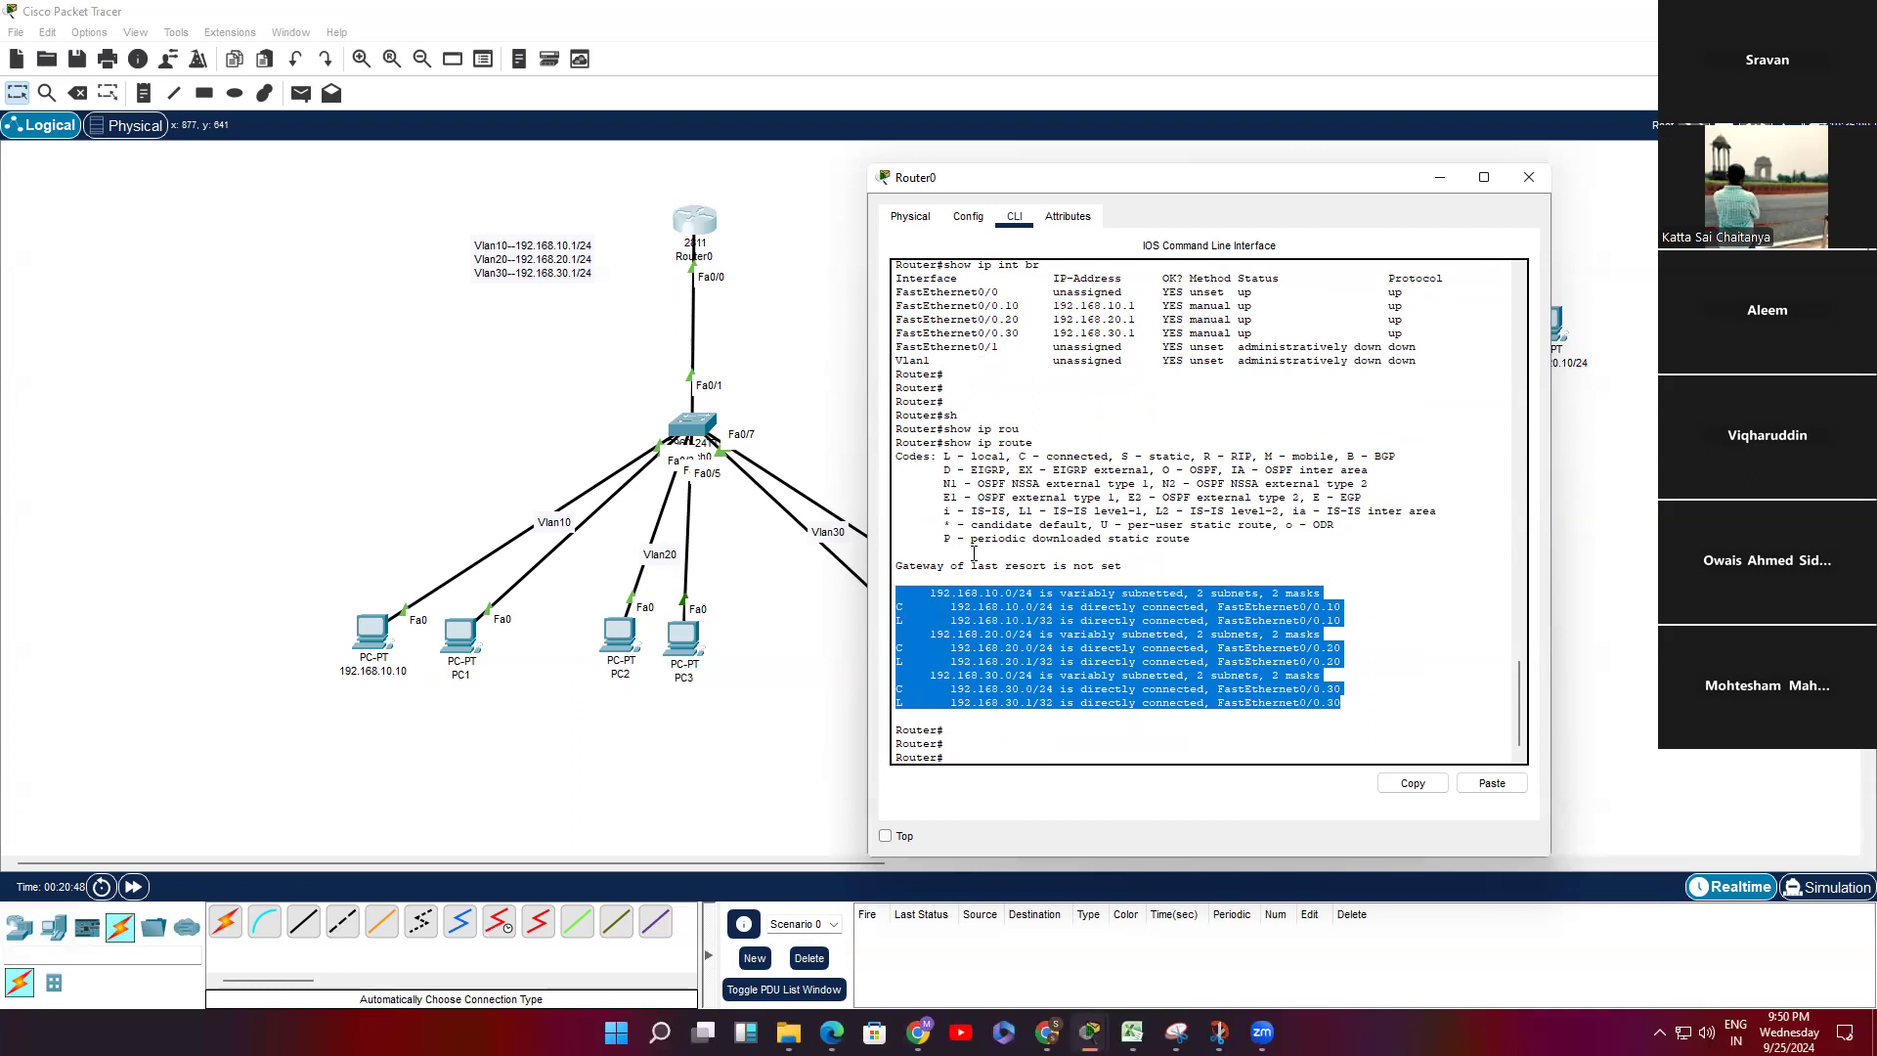
{"action": "left_click", "coordinate": [1368, 716]}
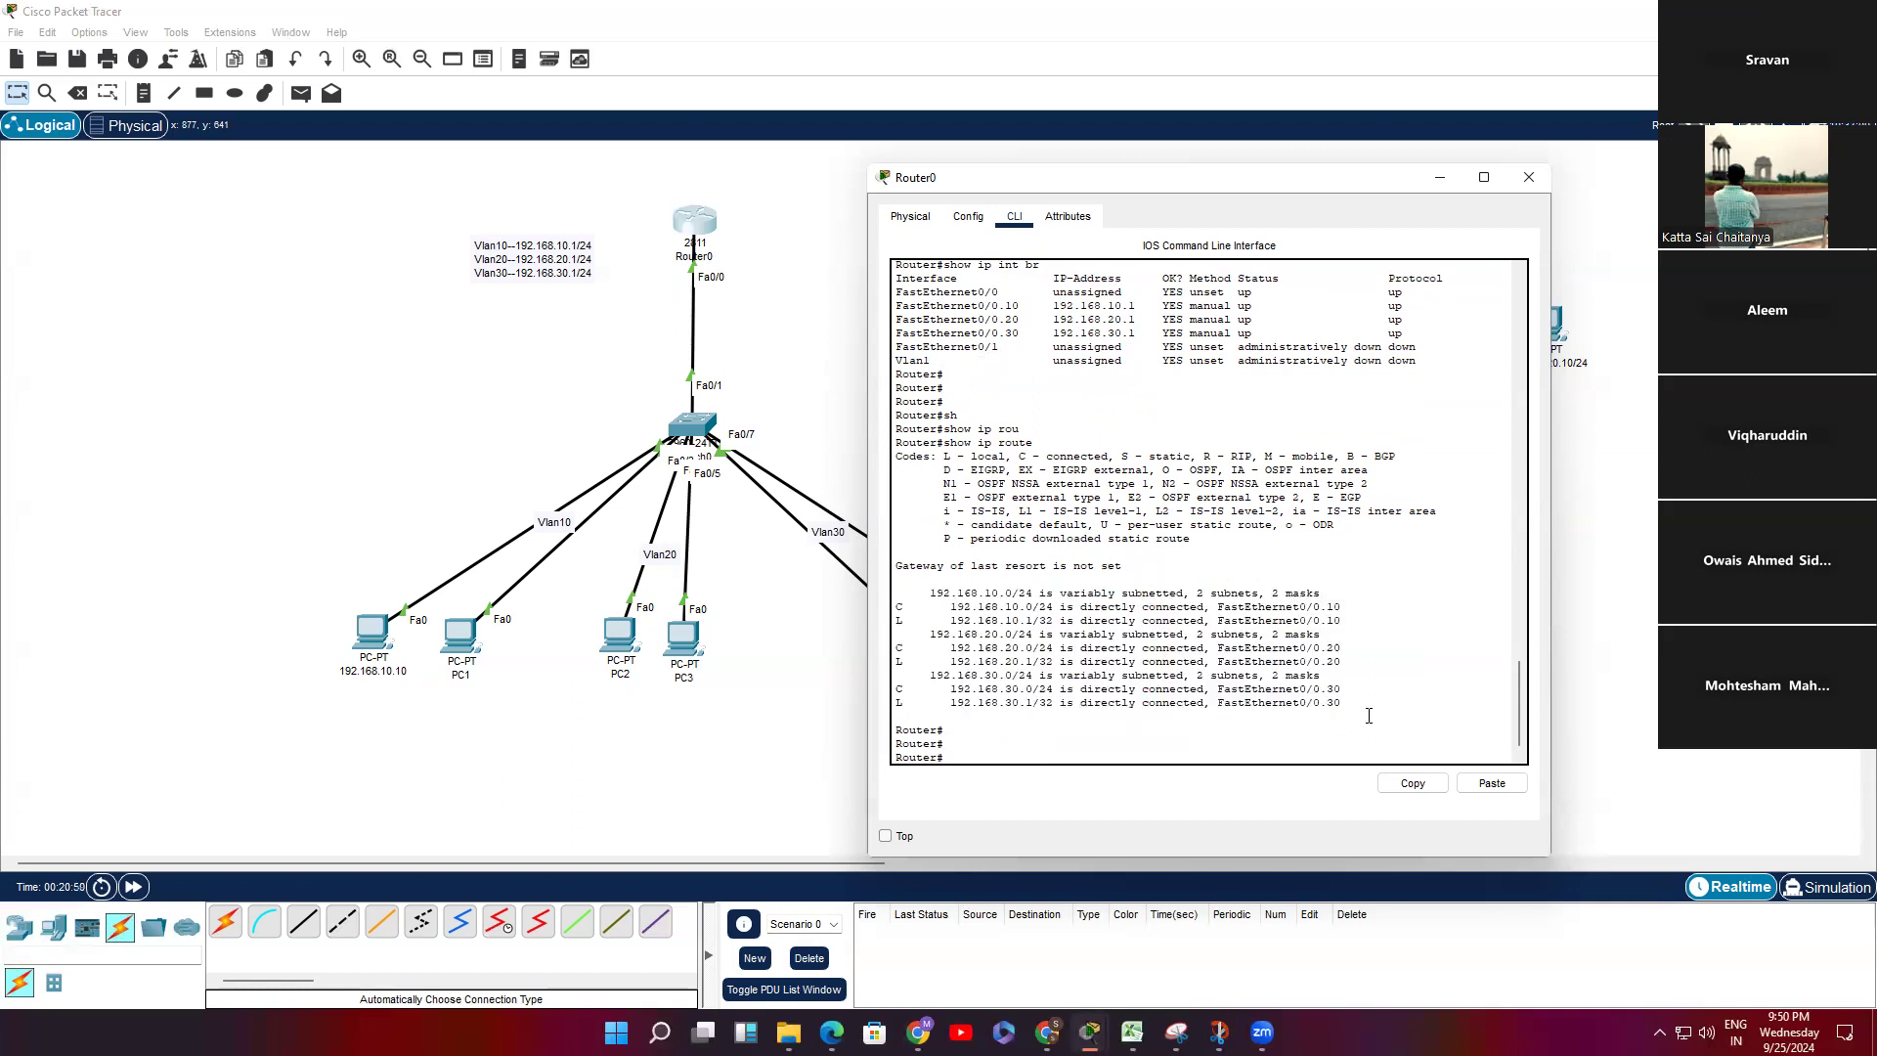
Step: Enter global configuration mode and disable routing on the router with no ip routing
{"action": "type", "text": "conf t"}
{"action": "key", "text": "Return"}
{"action": "key", "text": "Return"}
{"action": "type", "text": "ip routin"}
{"action": "key", "text": "Tab"}
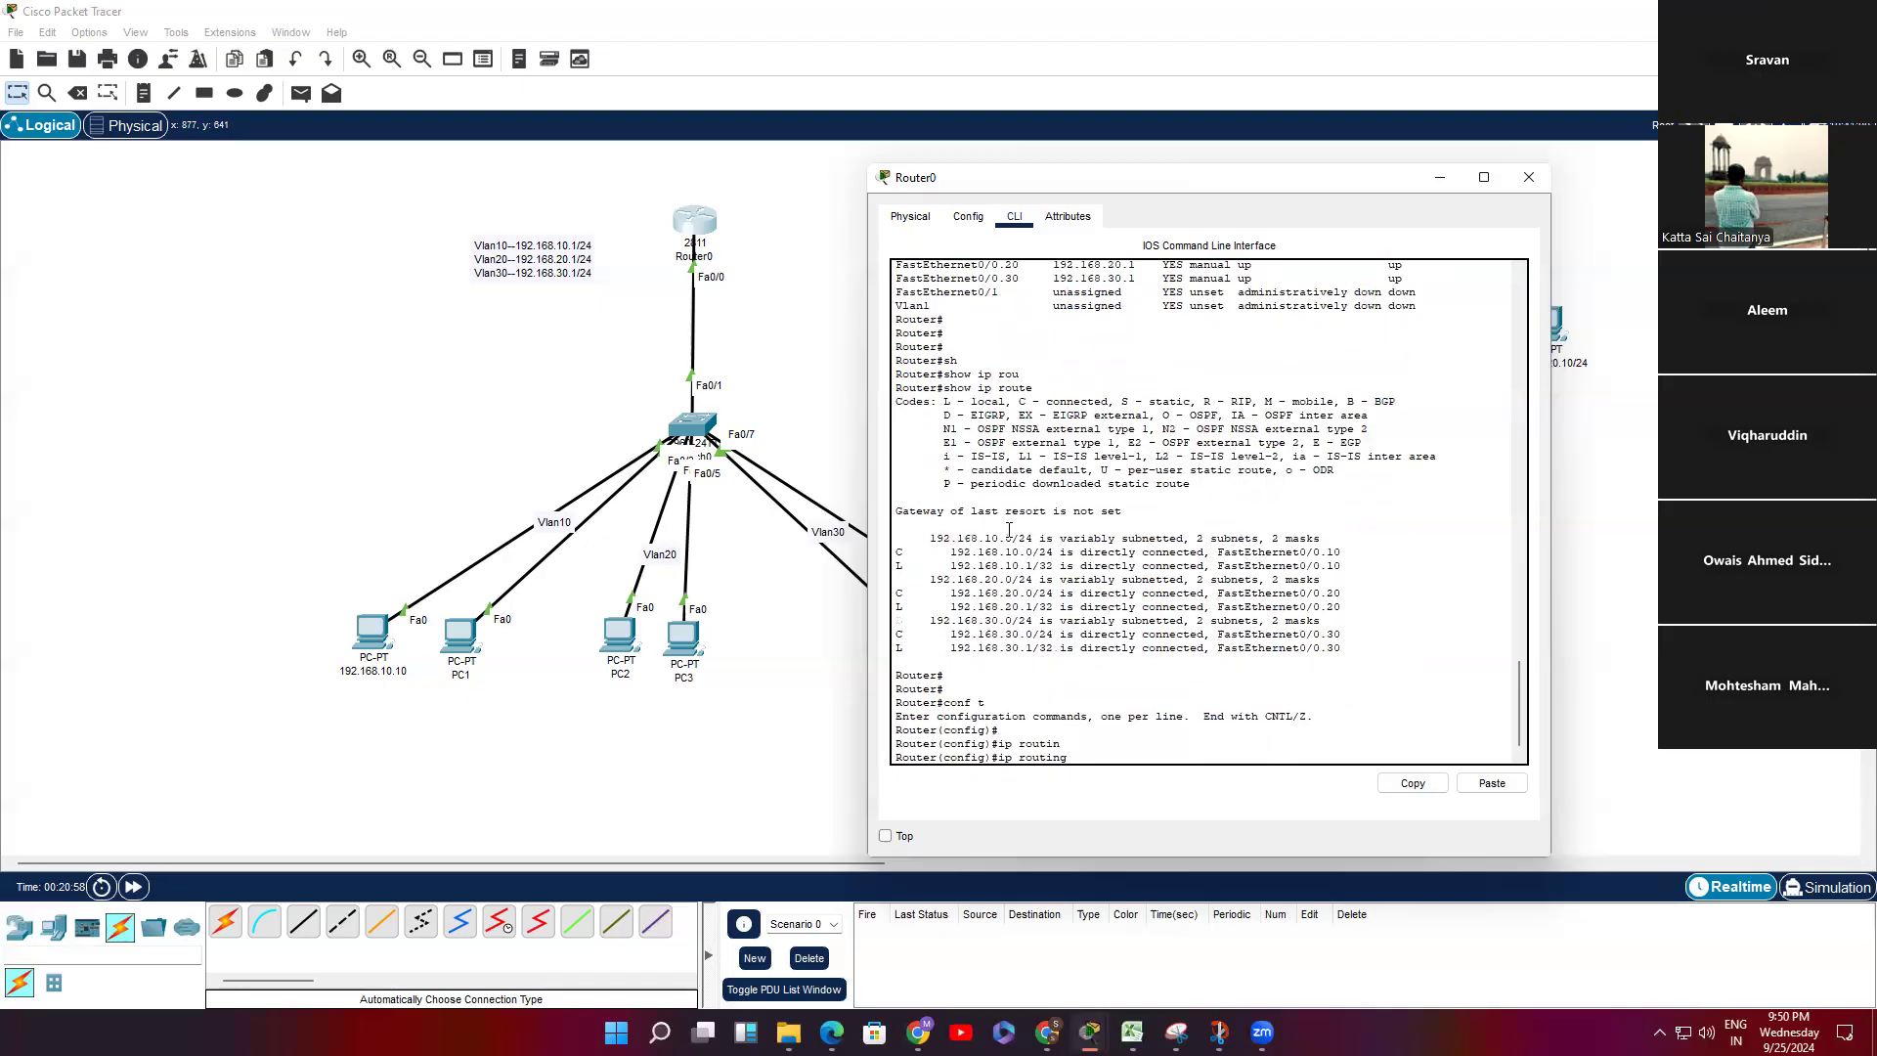
{"action": "type", "text": "m"}
{"action": "key", "text": "BackSpace"}
{"action": "type", "text": "no"}
{"action": "key", "text": "Return"}
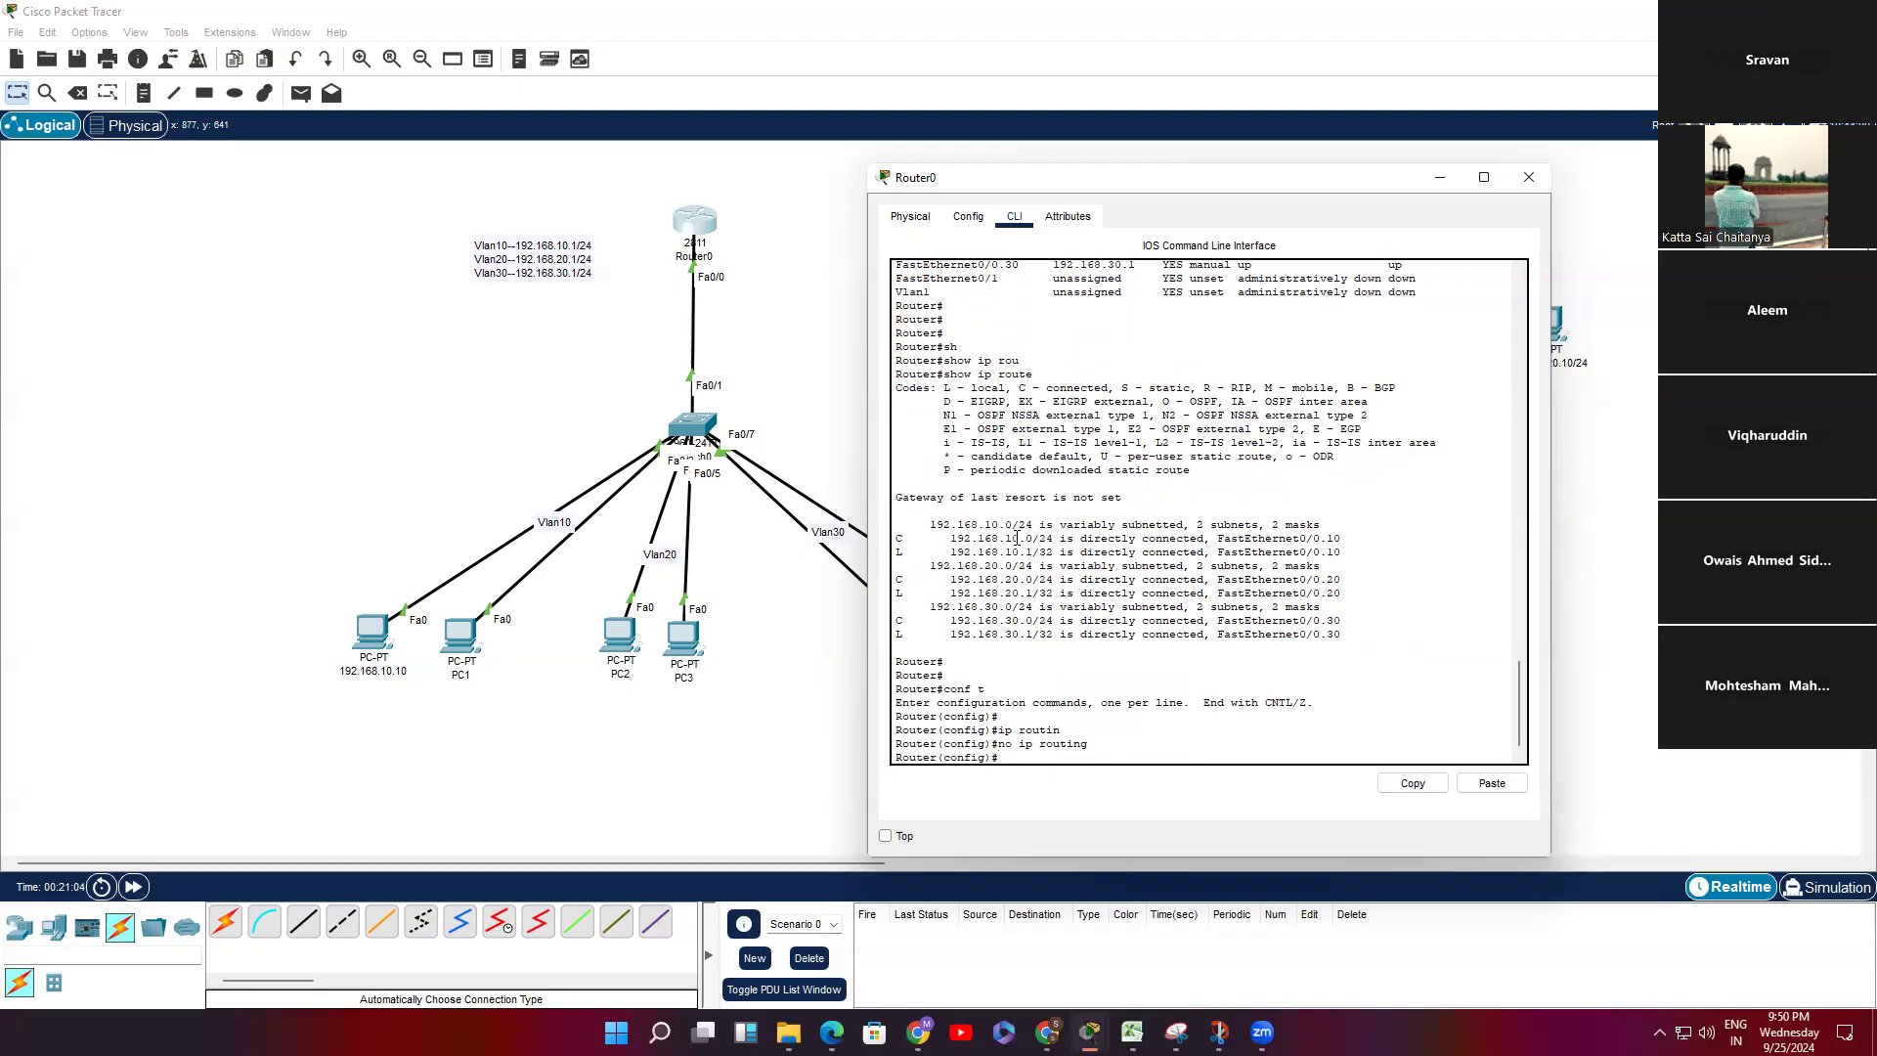
Step: Return to privileged mode and run show ip route to check the routing table with IP routing disabled
{"action": "key", "text": "ctrl+z"}
{"action": "key", "text": "Return"}
{"action": "key", "text": "Return"}
{"action": "key", "text": "Return"}
{"action": "type", "text": "s"}
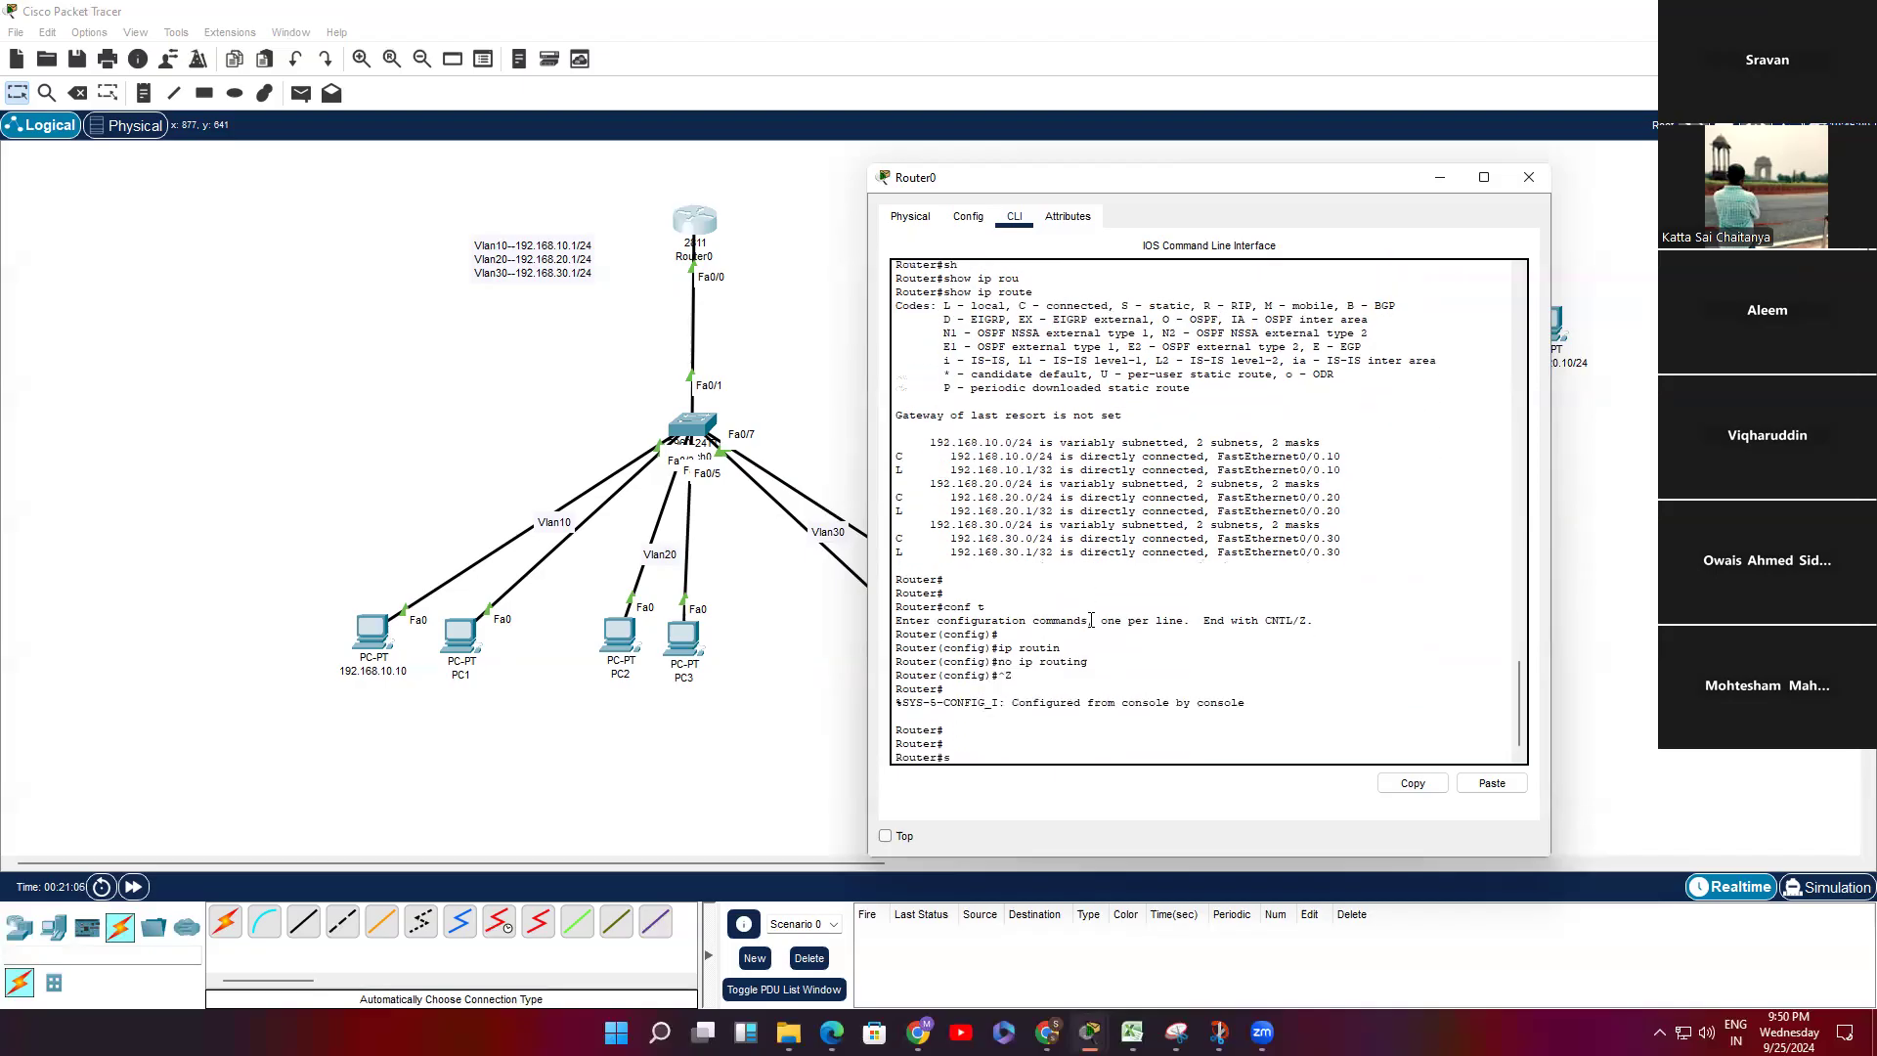
{"action": "type", "text": "h"}
{"action": "key", "text": "Tab"}
{"action": "type", "text": "ip roiu"}
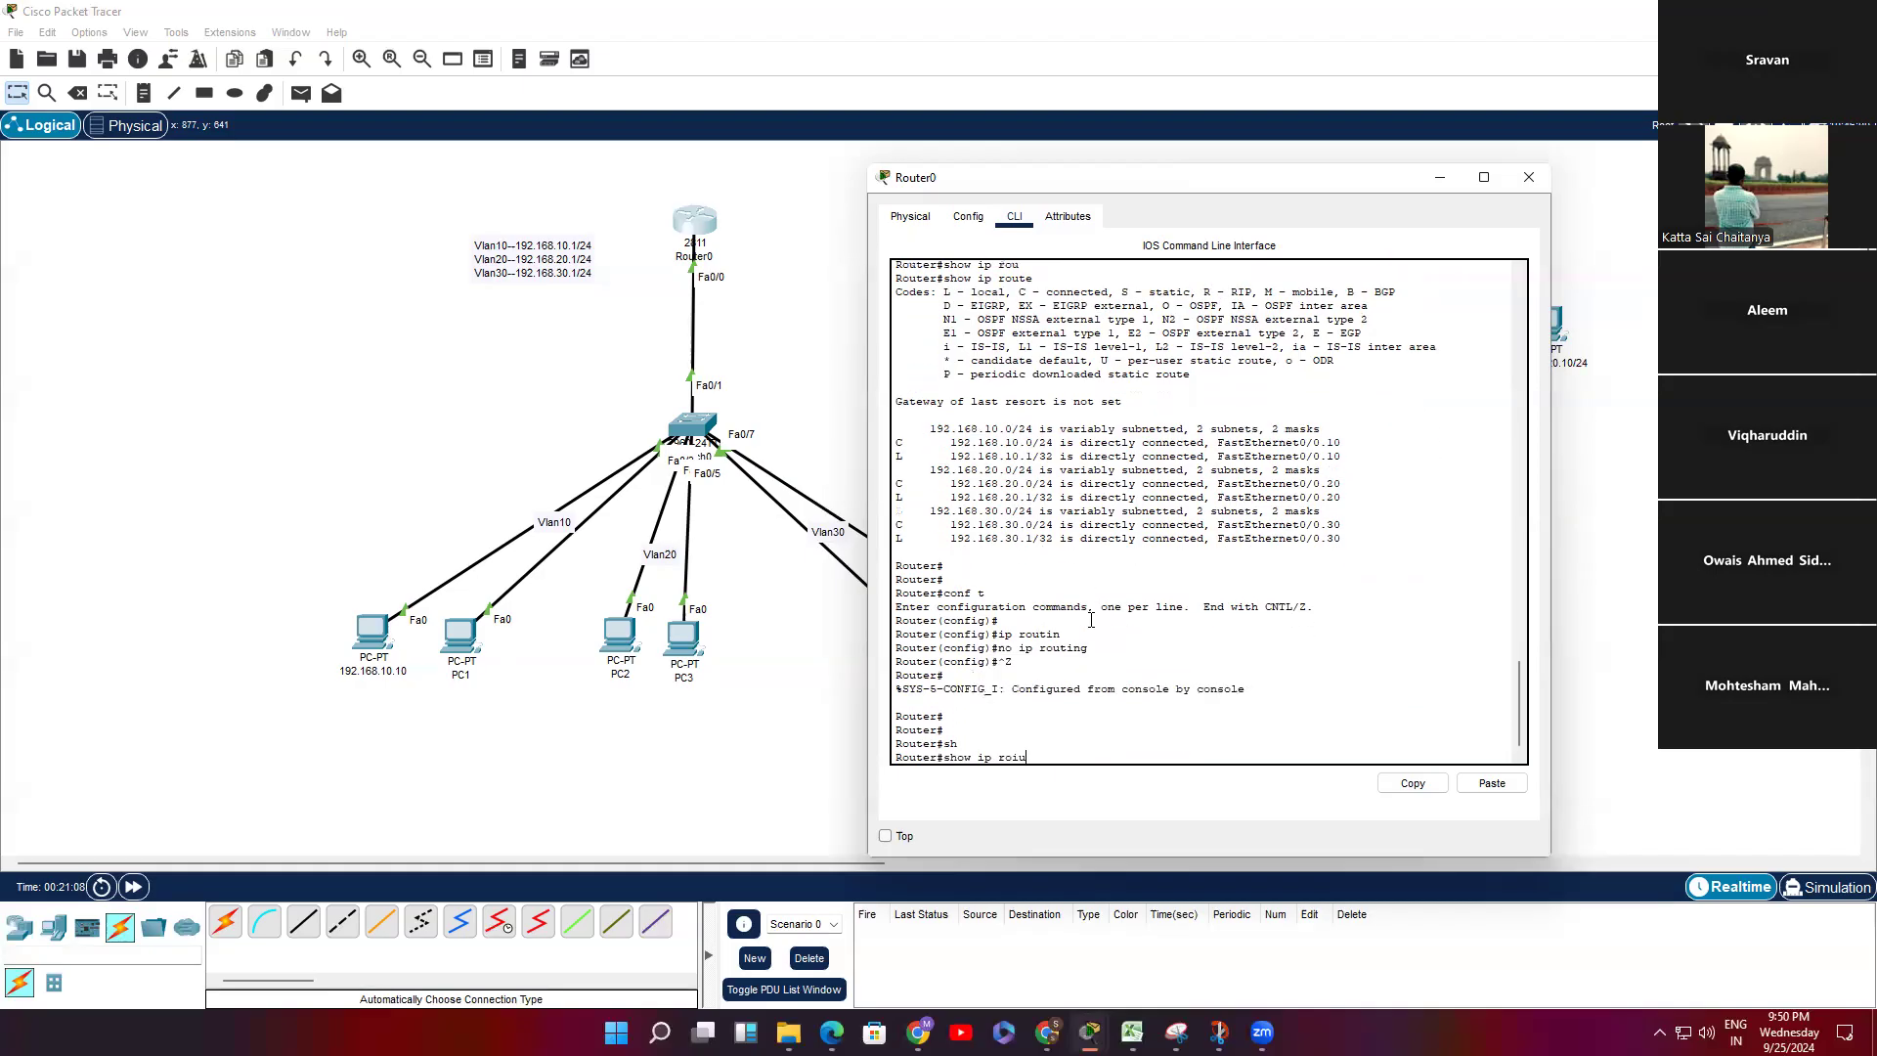
{"action": "key", "text": "BackSpace"}
{"action": "key", "text": "BackSpace"}
{"action": "type", "text": "o"}
{"action": "key", "text": "Tab"}
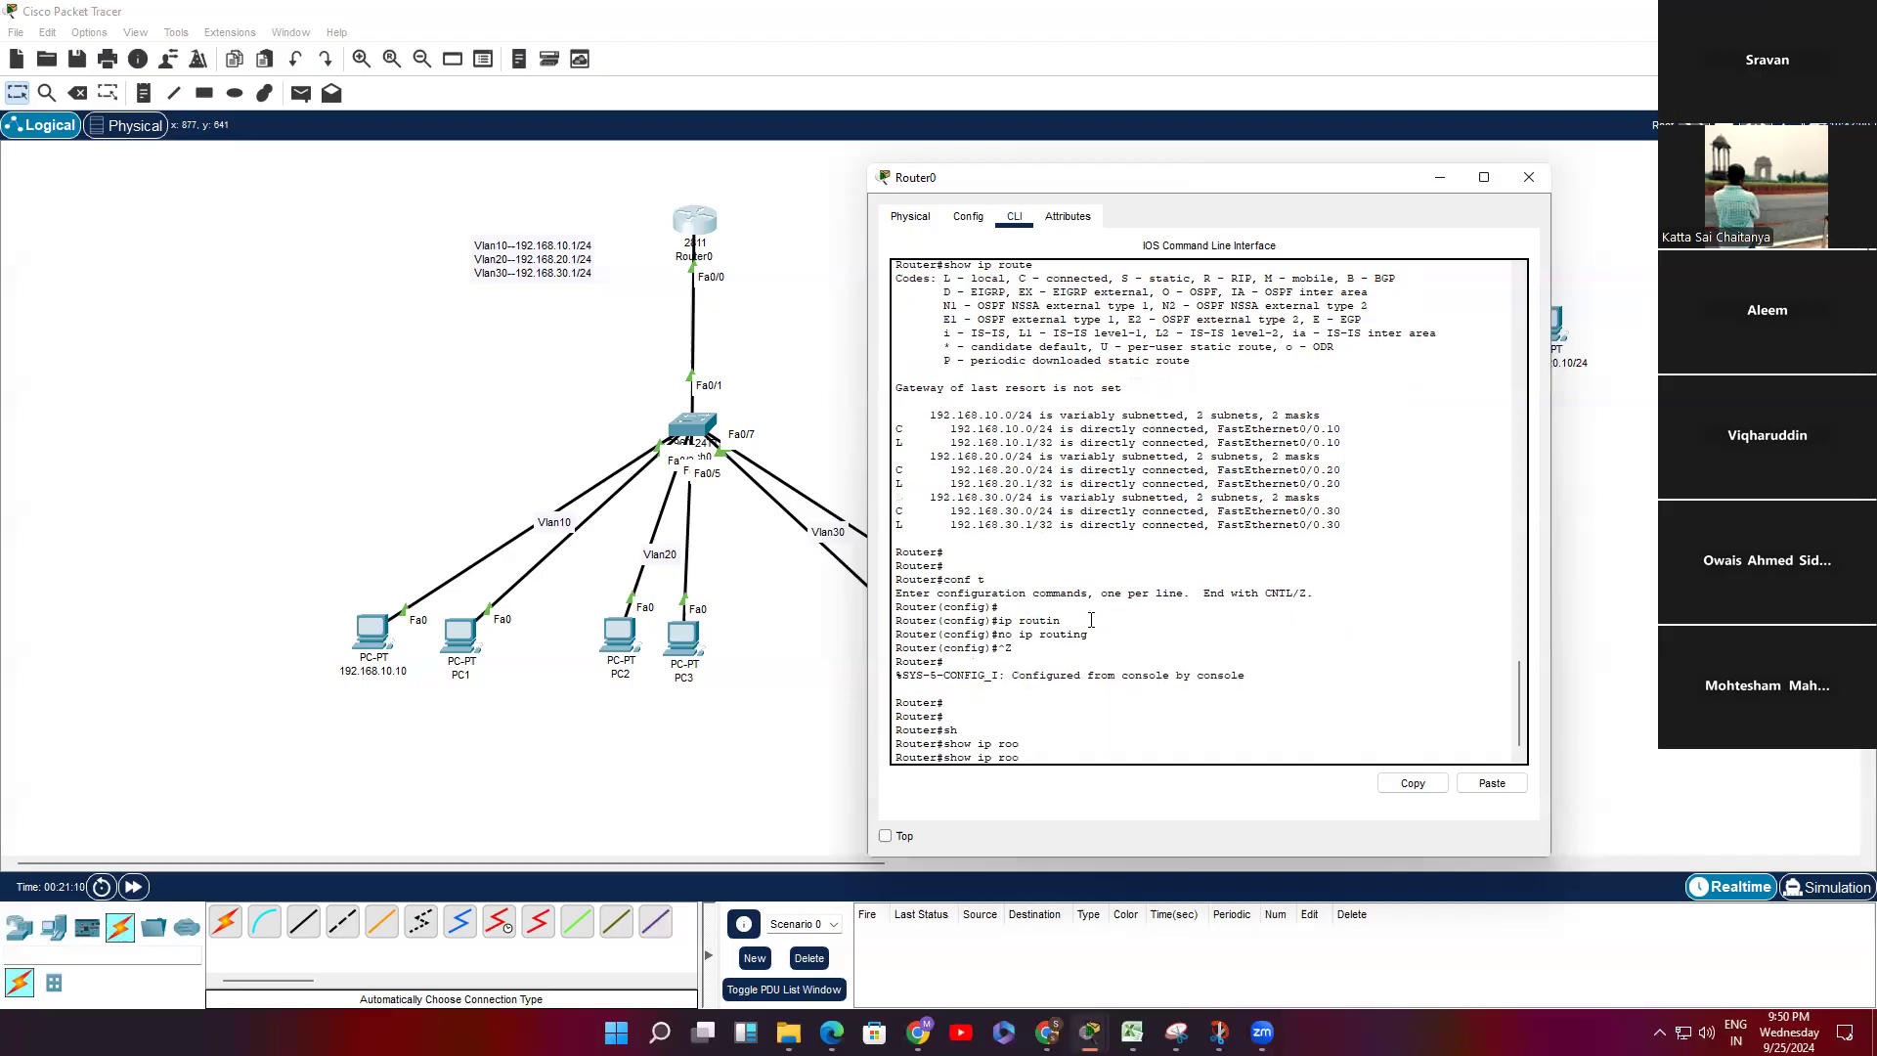
{"action": "key", "text": "BackSpace"}
{"action": "type", "text": "u"}
{"action": "key", "text": "Tab"}
{"action": "key", "text": "Return"}
{"action": "key", "text": "Return"}
{"action": "key", "text": "Return"}
Step: Compare the current show ip route output with the earlier routing table and the no ip routing command
{"action": "left_click_drag", "start_coordinate": [897, 648], "coordinate": [1115, 732]}
{"action": "scroll", "coordinate": [1130, 573], "scroll_direction": "up", "scroll_amount": 6}
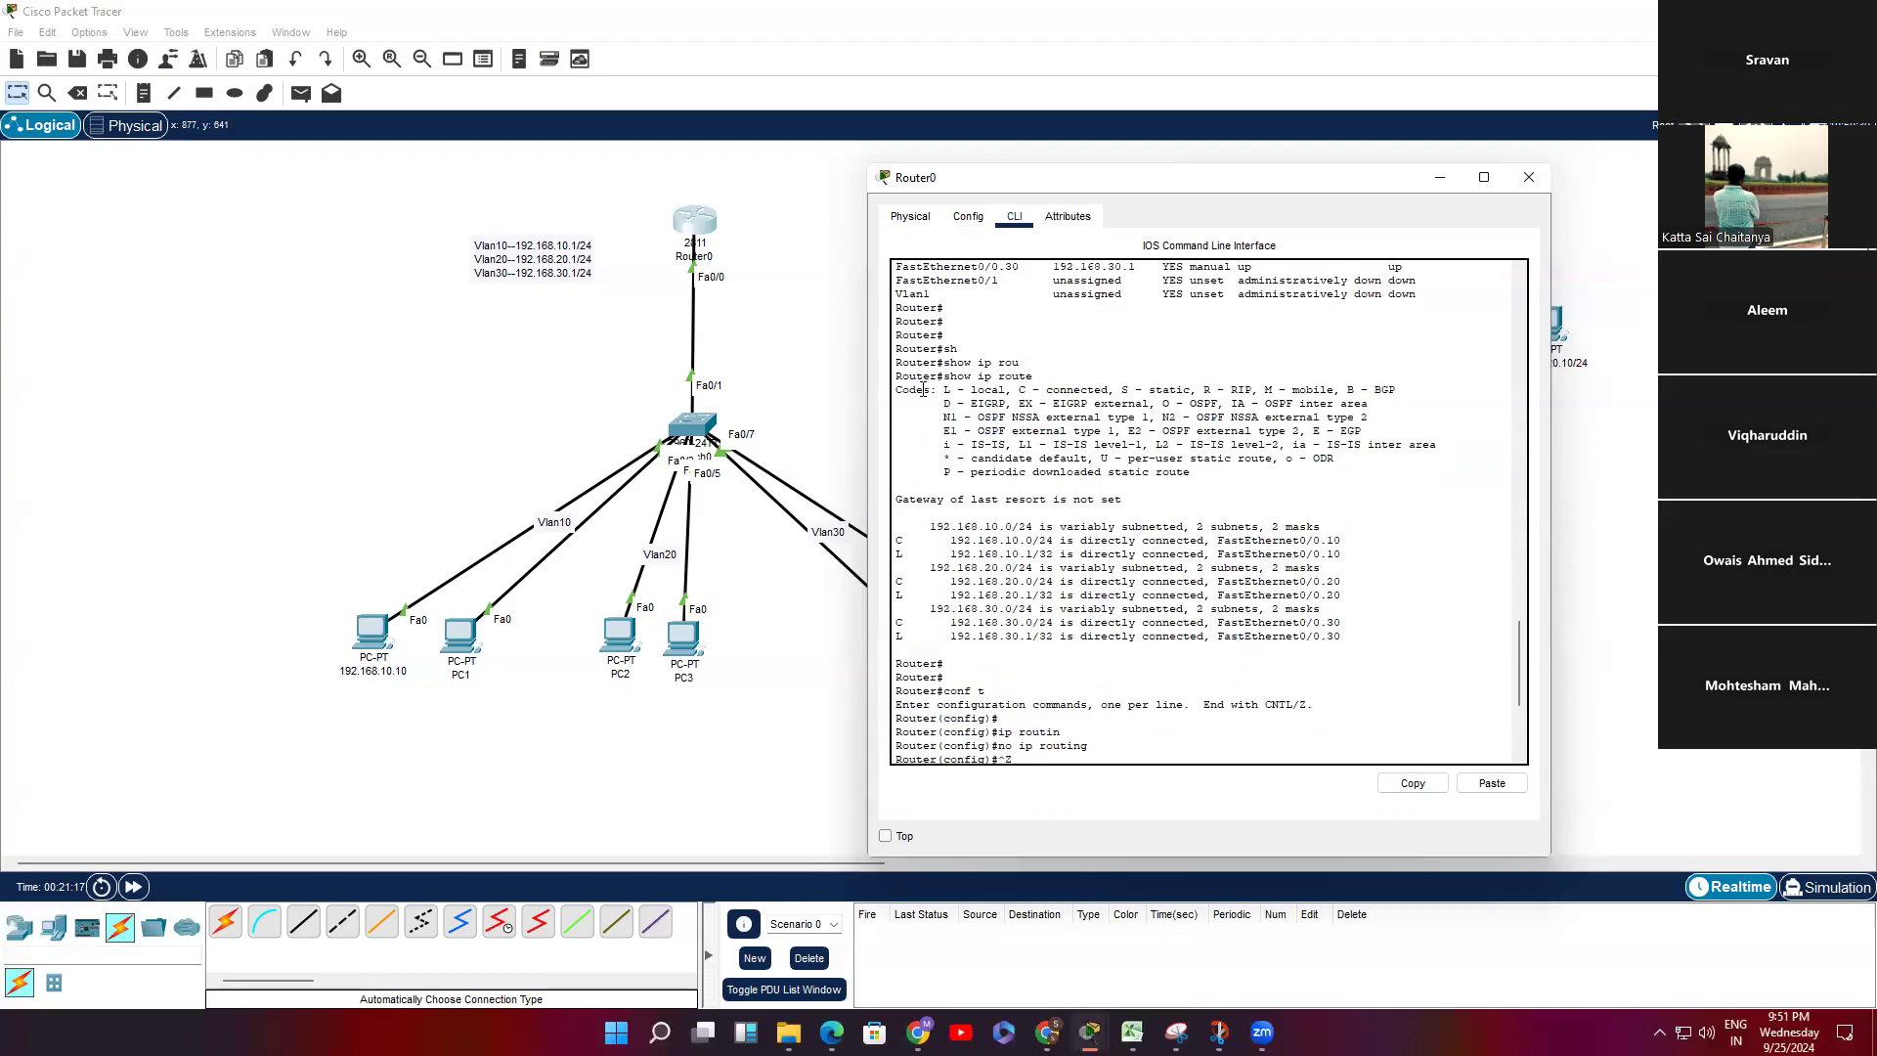
{"action": "left_click_drag", "start_coordinate": [899, 372], "coordinate": [1237, 606]}
{"action": "scroll", "coordinate": [1103, 657], "scroll_direction": "down", "scroll_amount": 4}
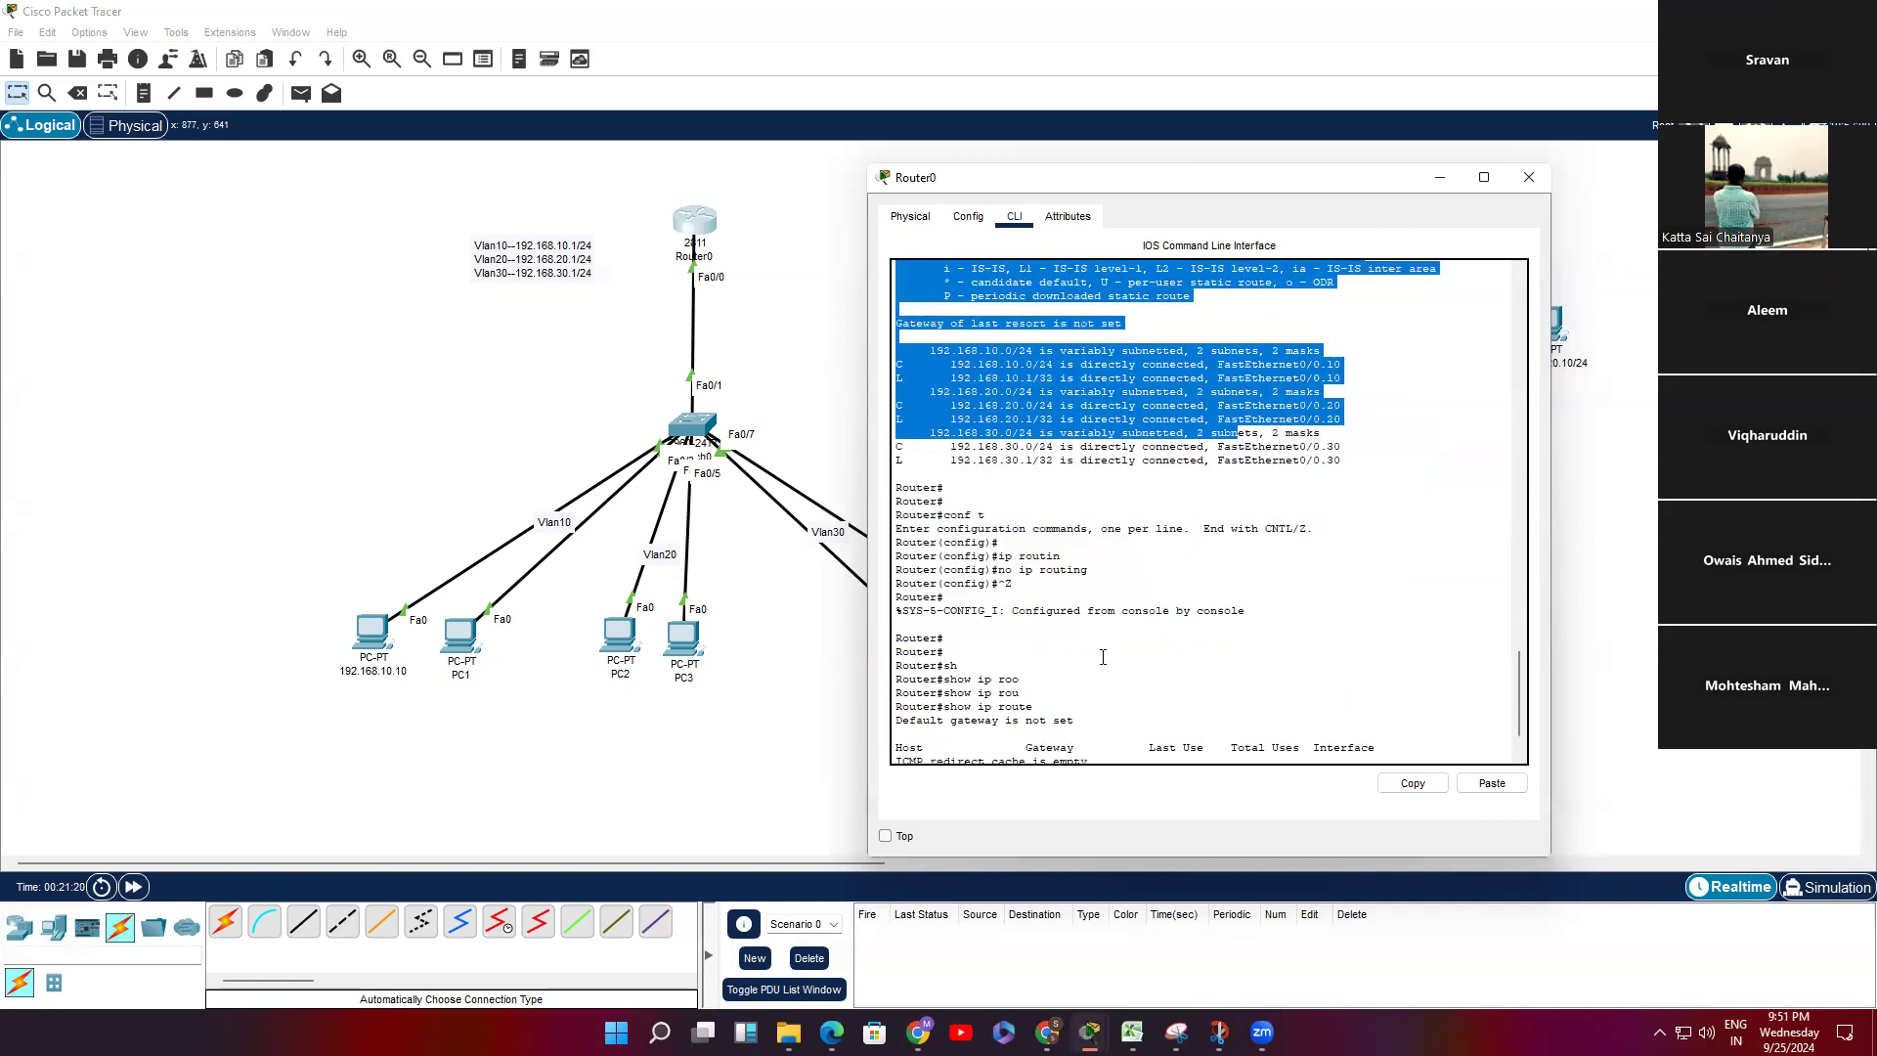
{"action": "left_click_drag", "start_coordinate": [1093, 568], "coordinate": [997, 569]}
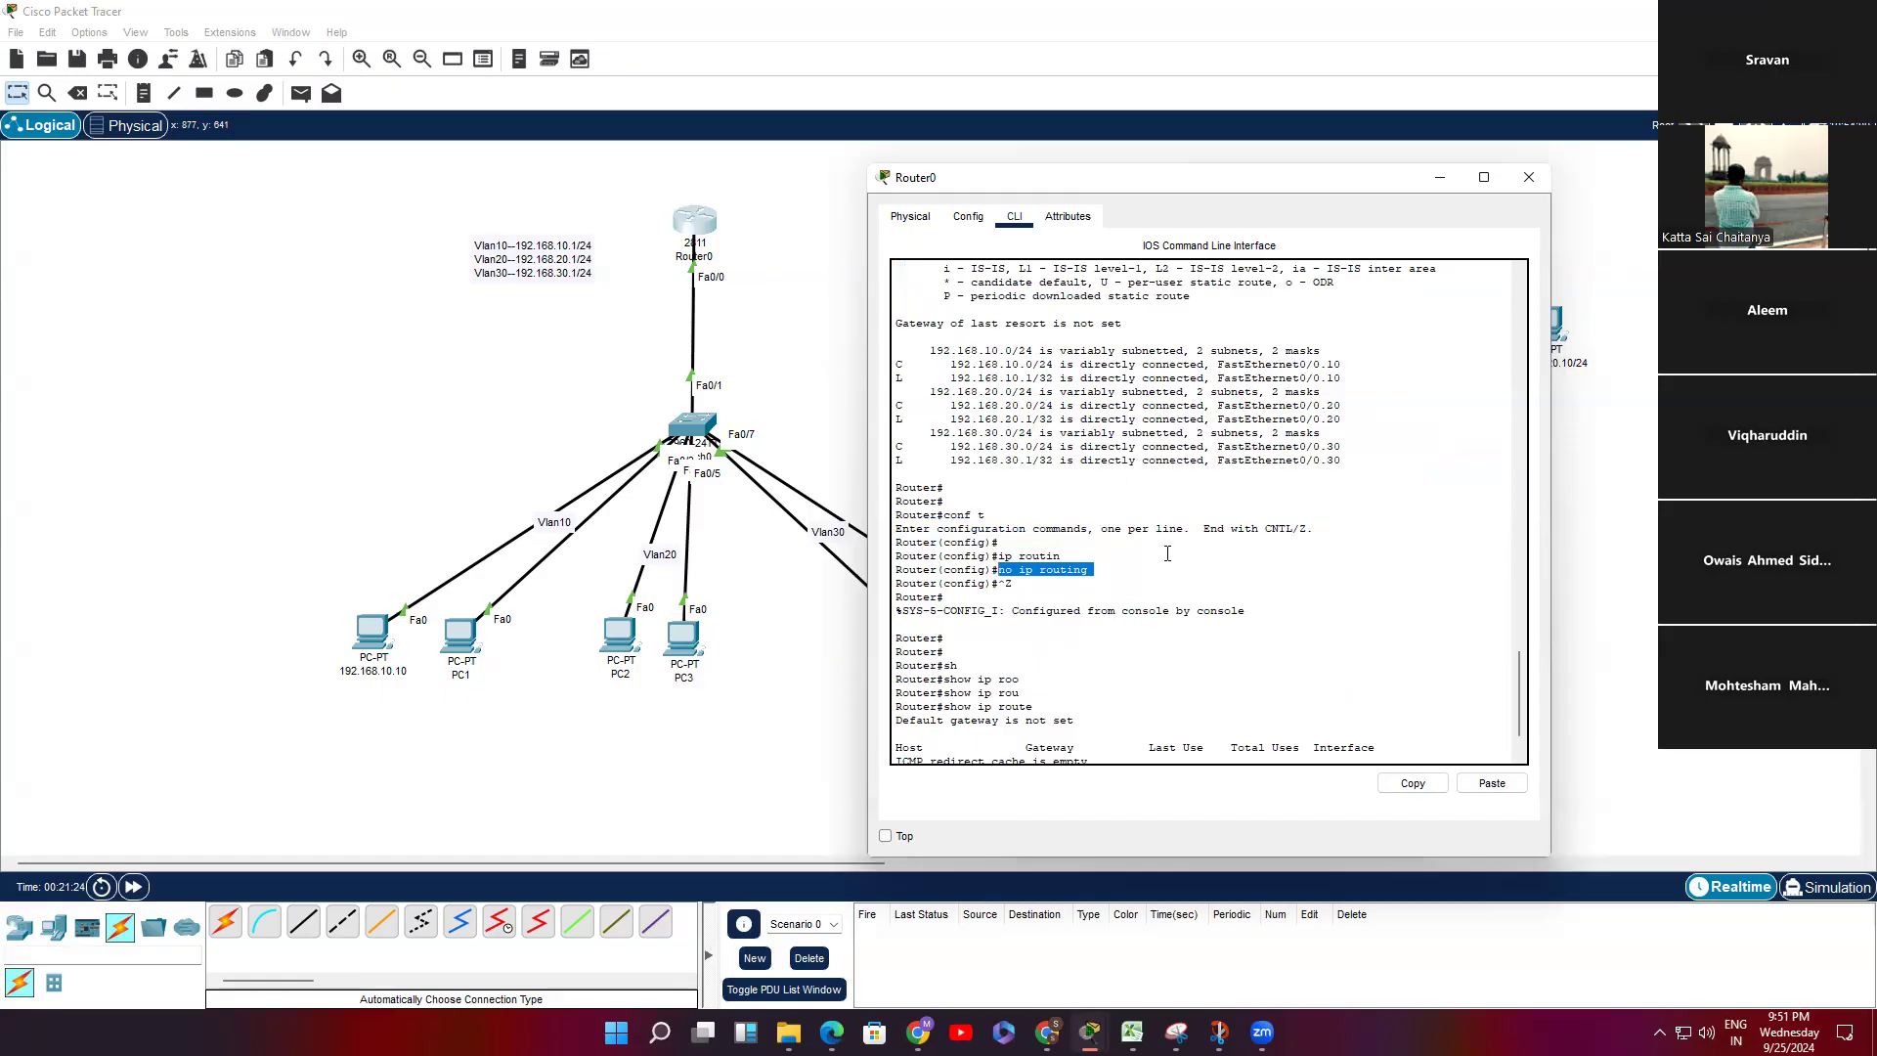
{"action": "scroll", "coordinate": [1099, 539], "scroll_direction": "down", "scroll_amount": 2}
{"action": "left_click", "coordinate": [1339, 503]}
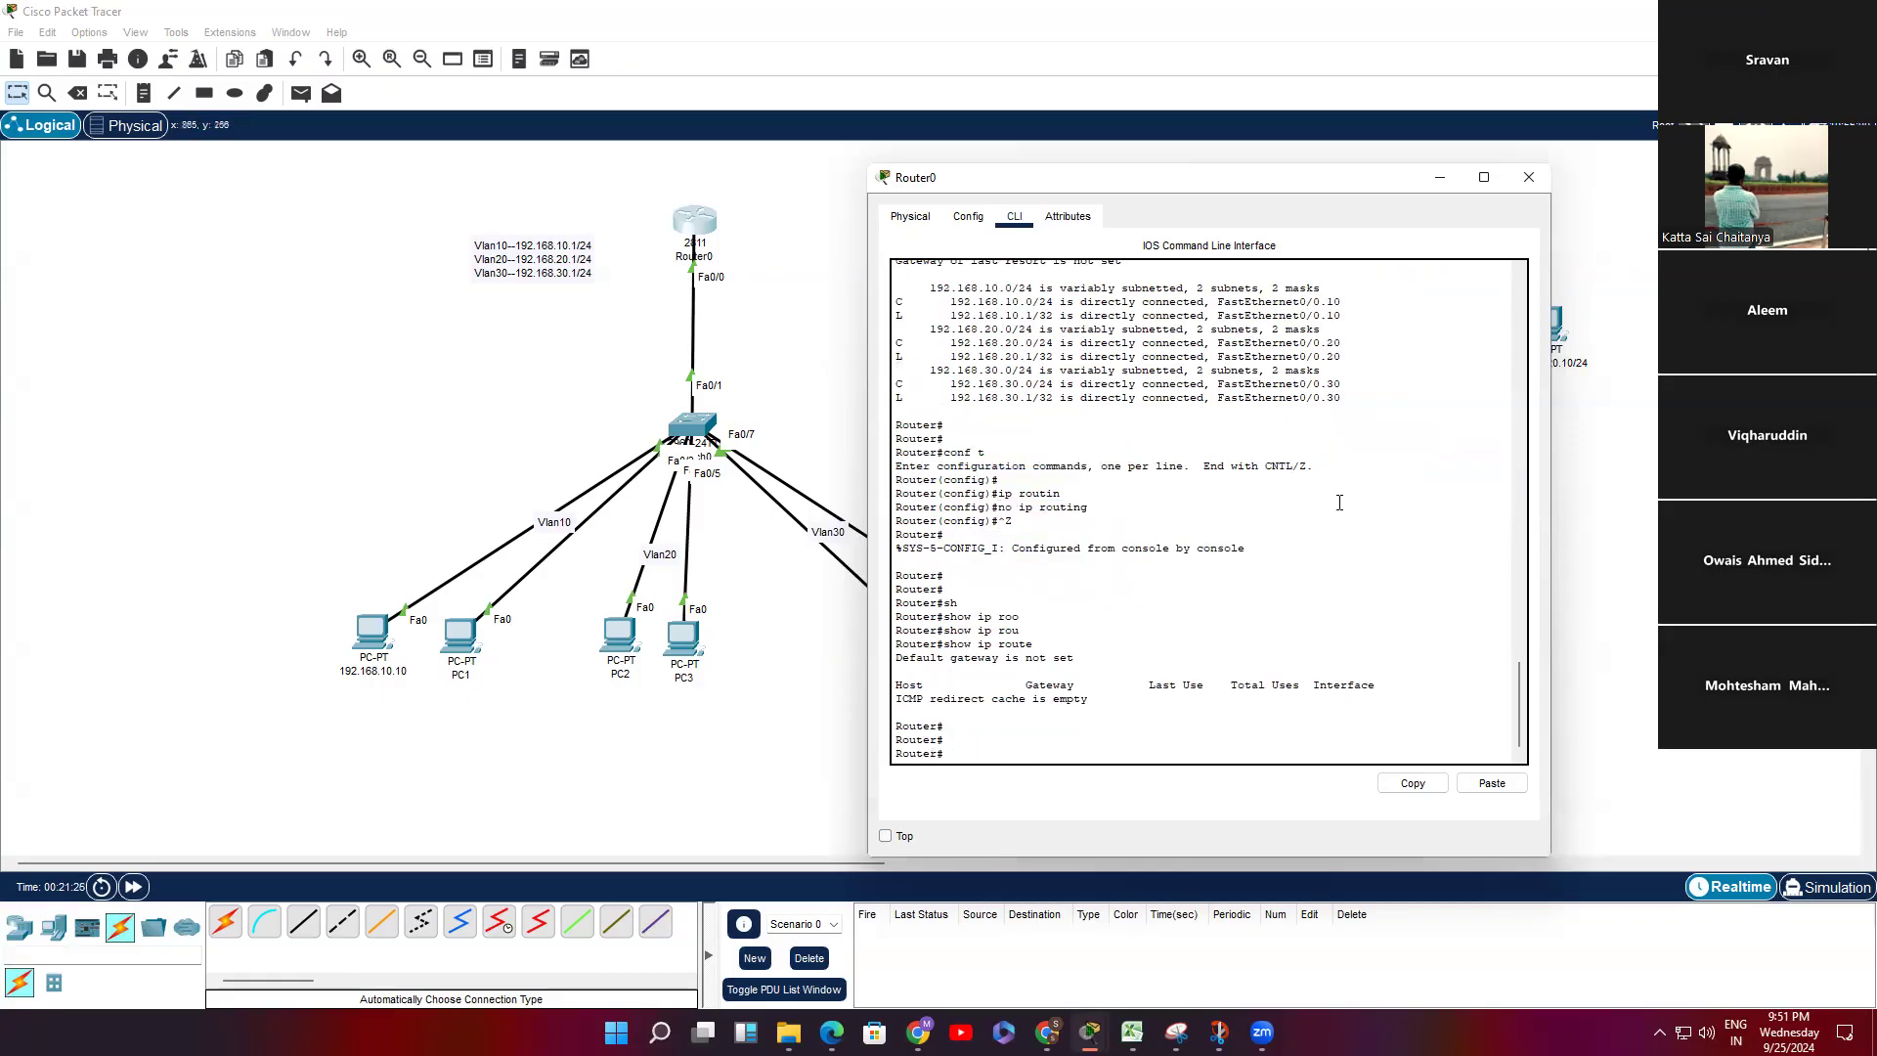
Step: Run show ip route once more to recheck the router's routing table
{"action": "key", "text": "Return"}
{"action": "key", "text": "Return"}
{"action": "key", "text": "Return"}
{"action": "type", "text": "sh"}
{"action": "key", "text": "Tab"}
{"action": "type", "text": "ip"}
{"action": "type", "text": "ou"}
{"action": "key", "text": "Tab"}
{"action": "key", "text": "Return"}
{"action": "key", "text": "Return"}
{"action": "key", "text": "Return"}
{"action": "key", "text": "Return"}
Step: Enter global configuration mode and re-enable routing on the router with ip routing
{"action": "type", "text": "conf t"}
{"action": "key", "text": "Return"}
{"action": "key", "text": "Return"}
{"action": "key", "text": "Return"}
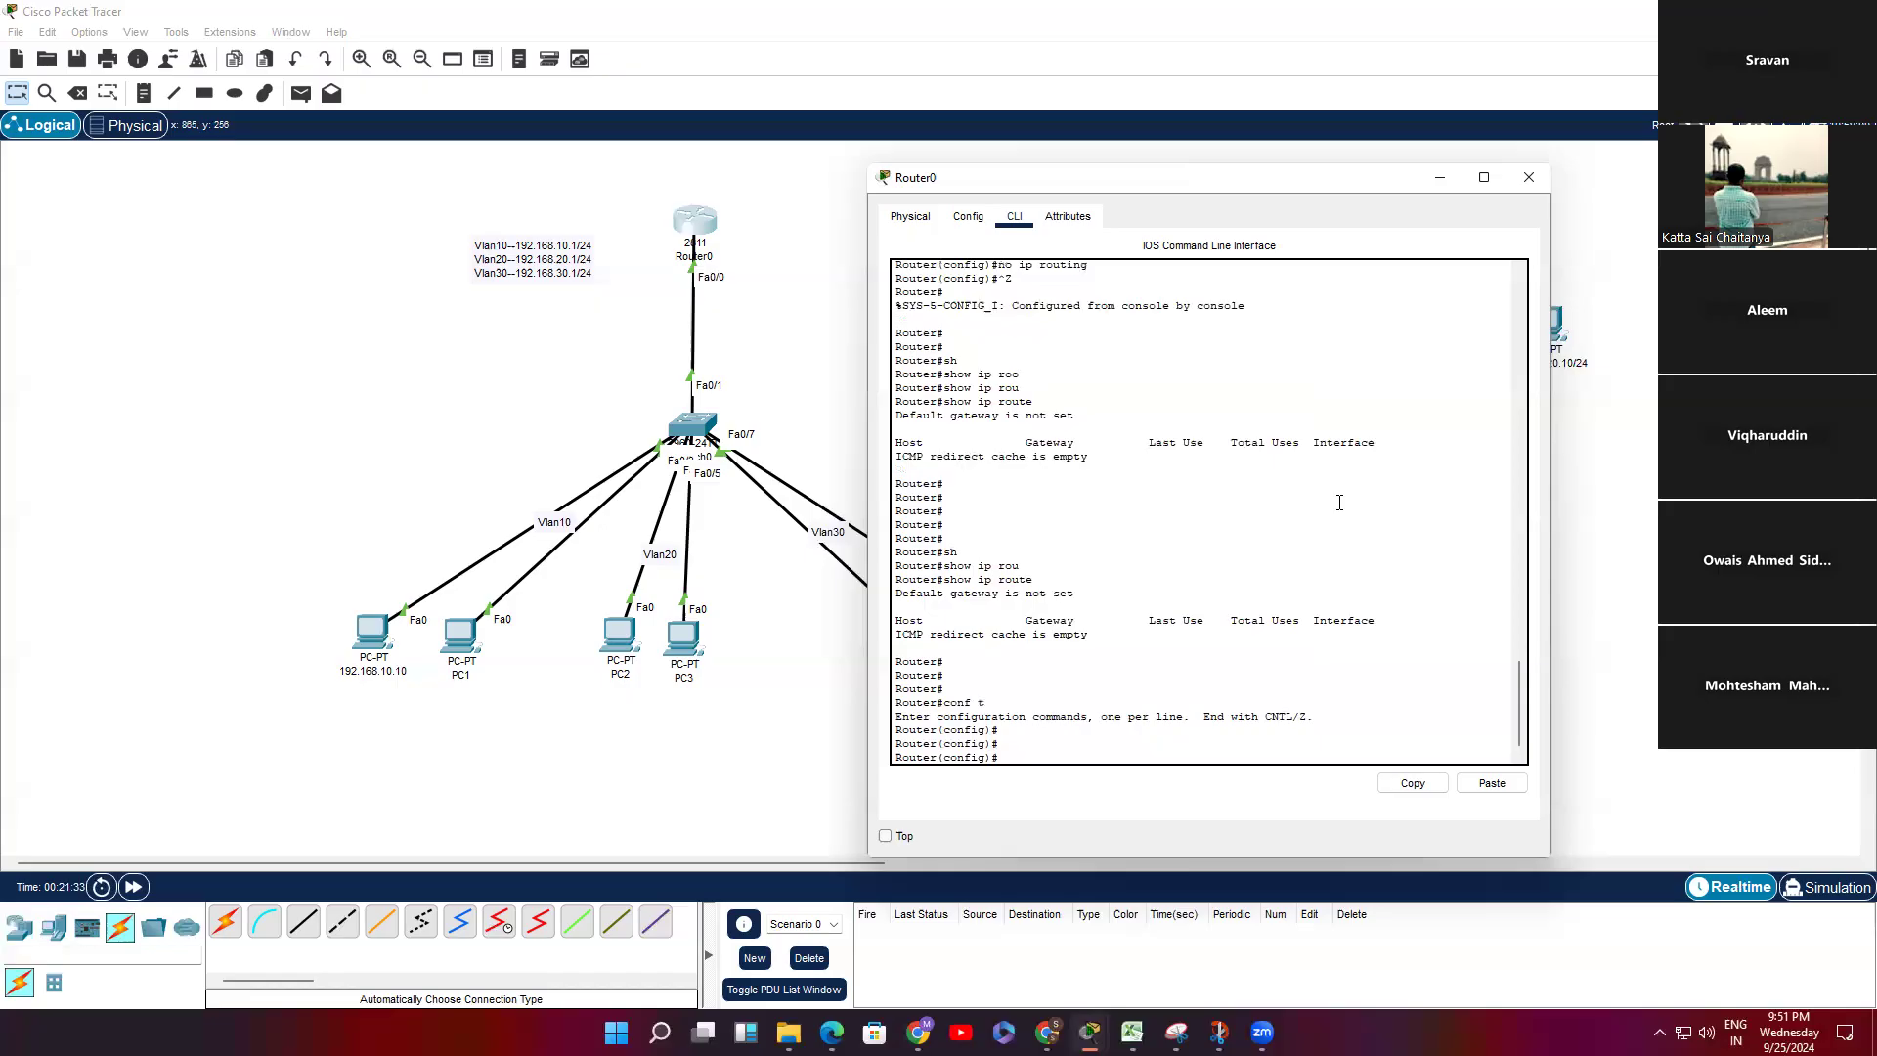
{"action": "type", "text": "ip routing"}
{"action": "key", "text": "Return"}
{"action": "key", "text": "Up"}
{"action": "key", "text": "Return"}
{"action": "key", "text": "Return"}
{"action": "key", "text": "Return"}
{"action": "key", "text": "Return"}
{"action": "left_click_drag", "start_coordinate": [1072, 703], "coordinate": [897, 704]}
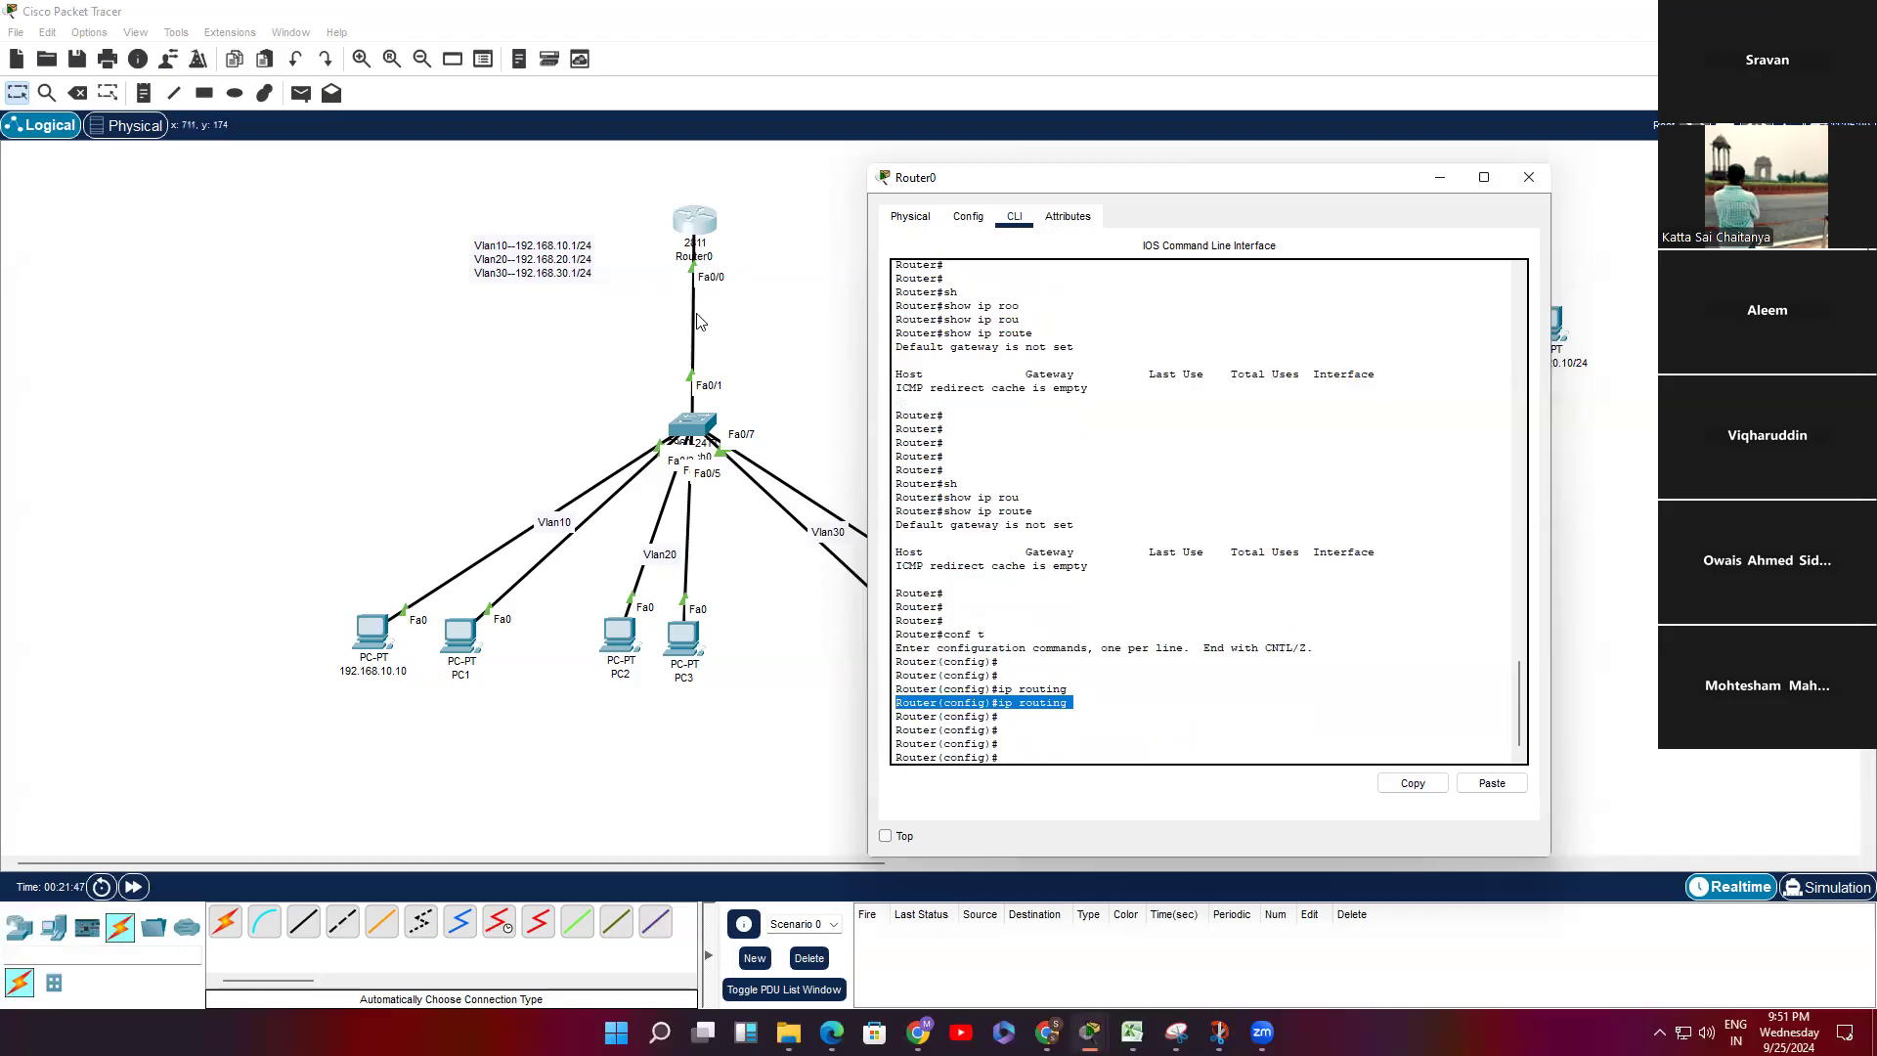
Step: Return to privileged mode on Router0 and run show ip route to review the connected VLAN networks
{"action": "left_click", "coordinate": [1439, 177]}
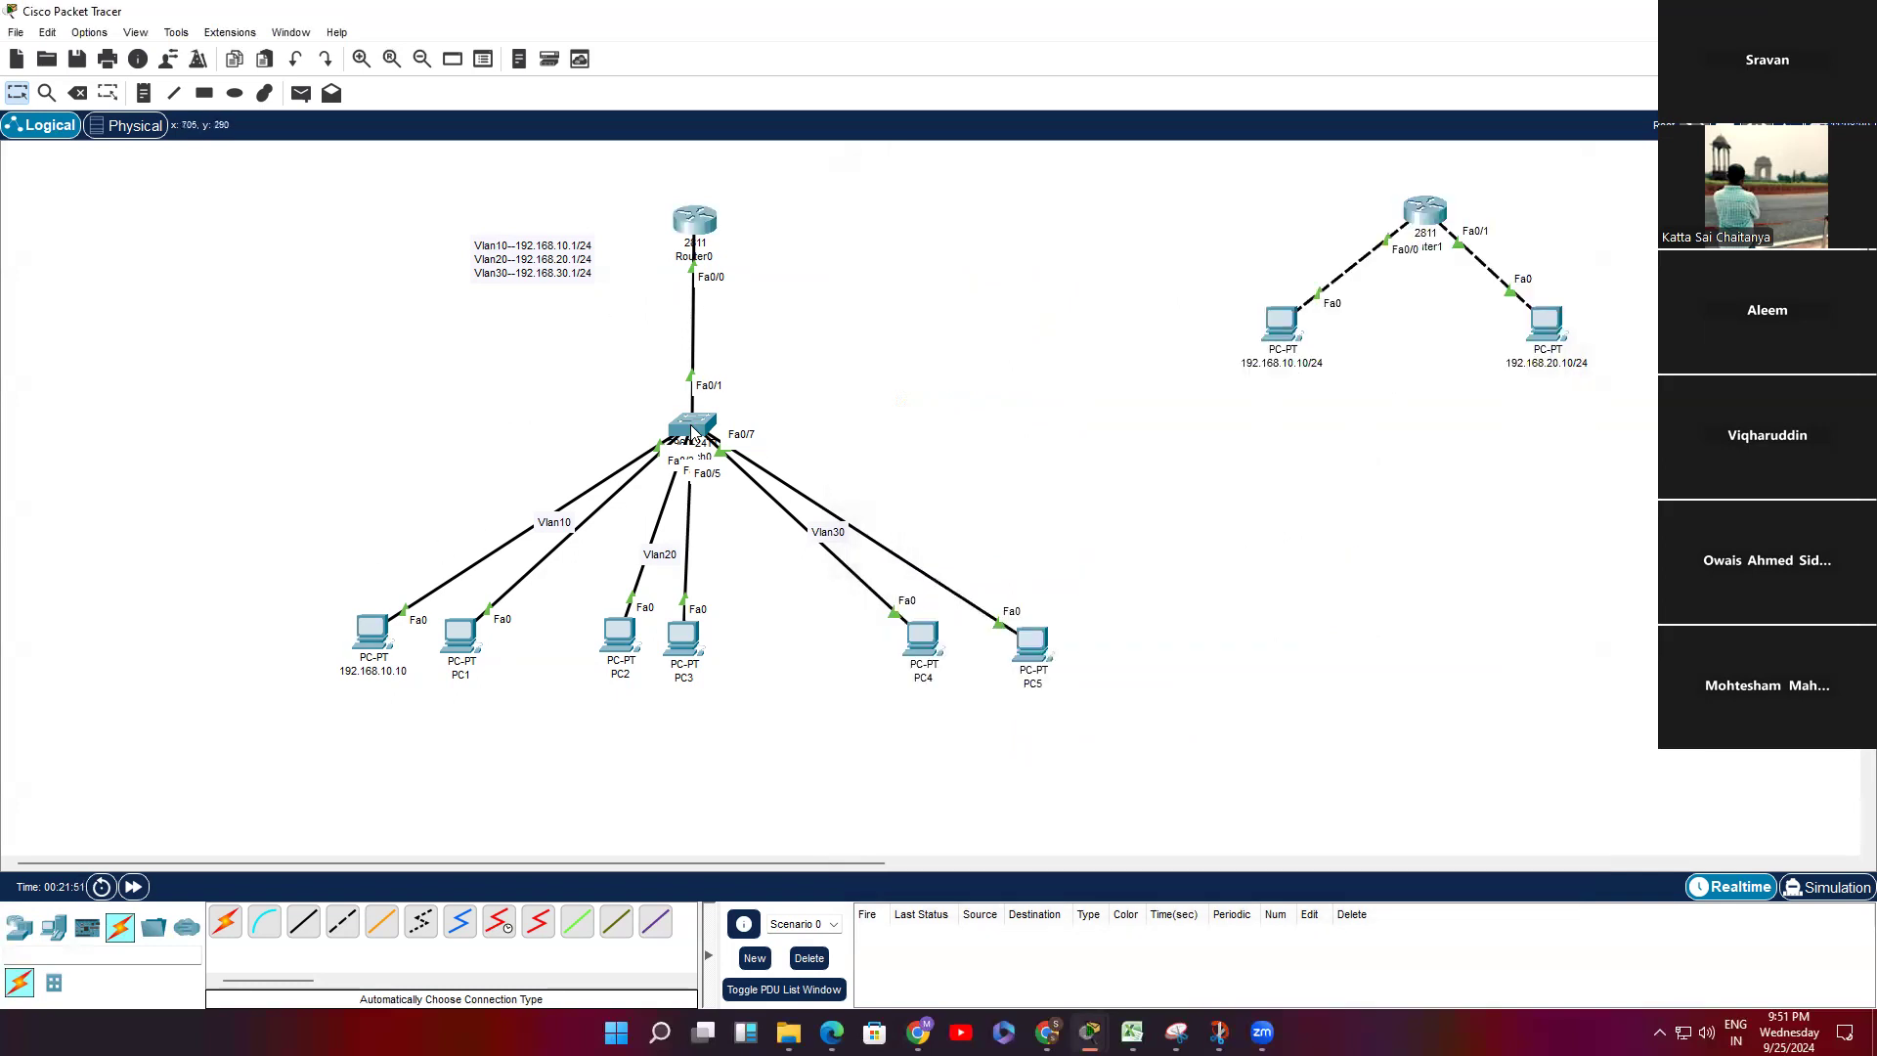
{"action": "left_click", "coordinate": [704, 231]}
{"action": "left_click", "coordinate": [1174, 677]}
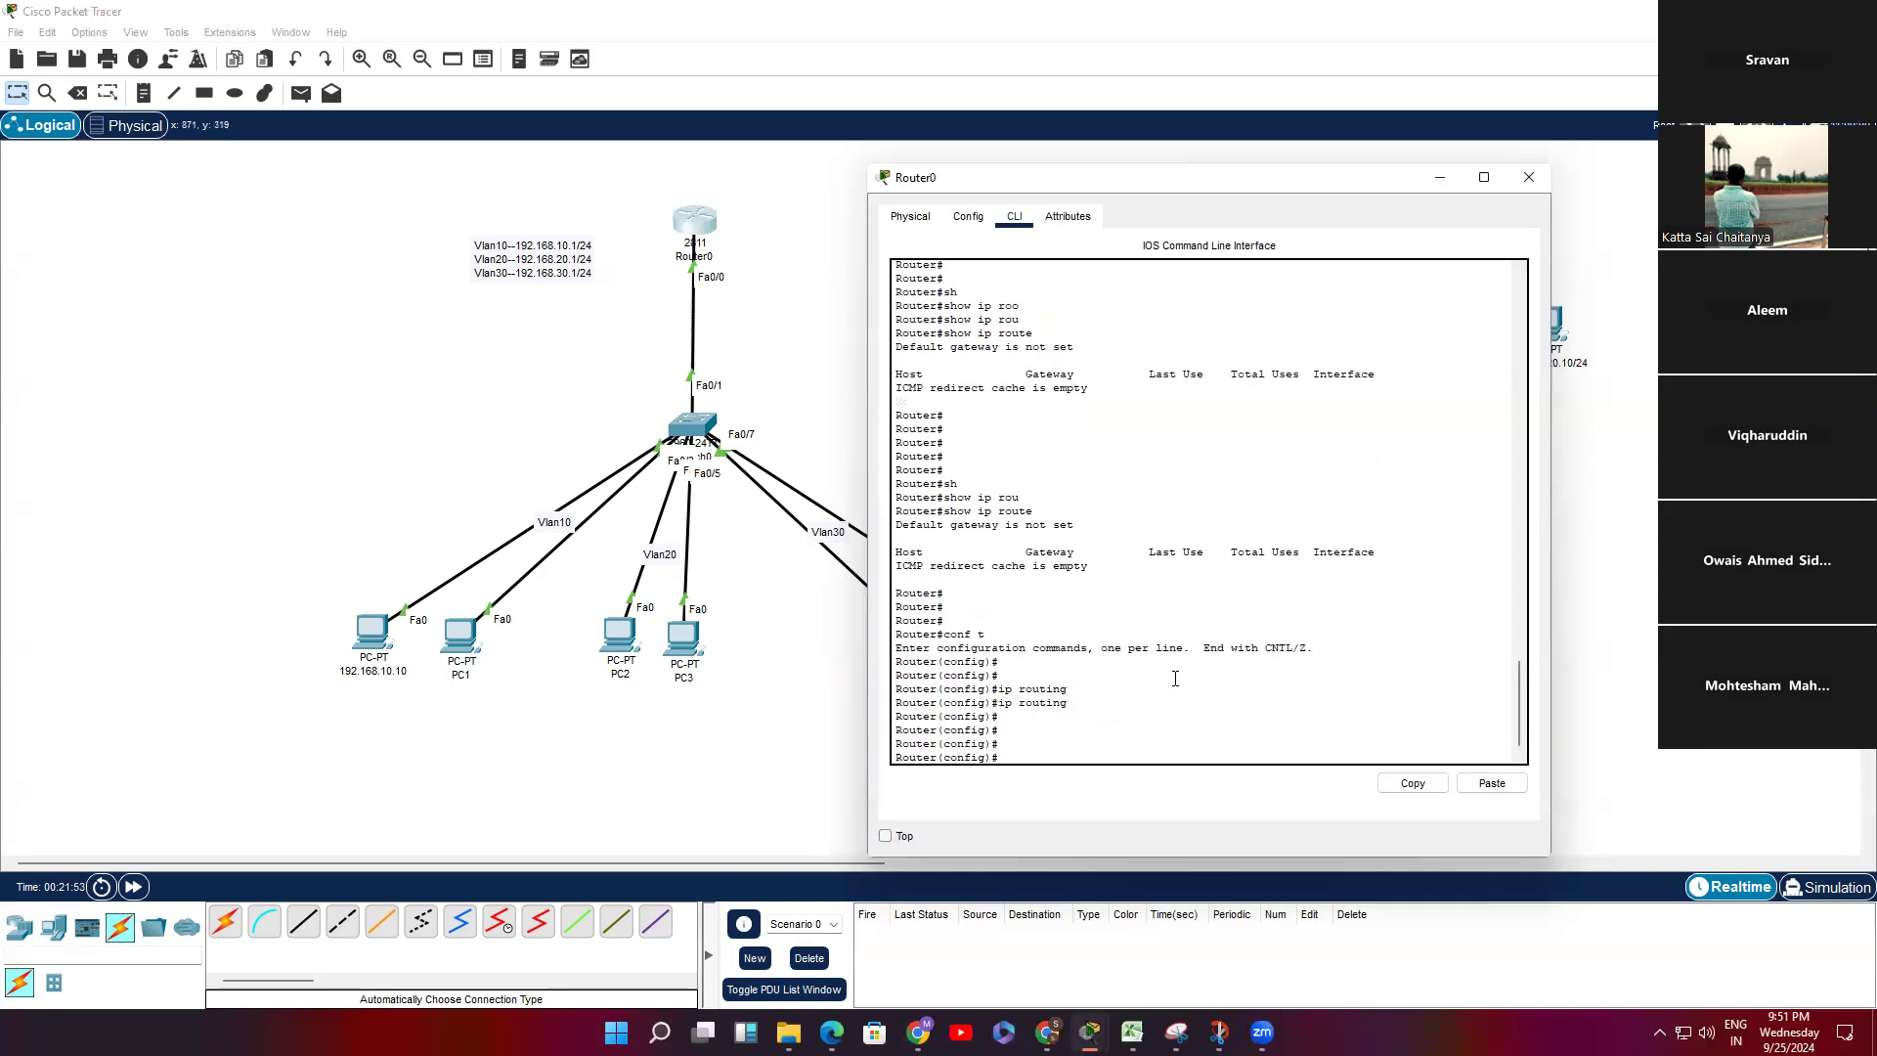
{"action": "key", "text": "ctrl+z"}
{"action": "key", "text": "Return"}
{"action": "type", "text": "sh"}
{"action": "key", "text": "Tab"}
{"action": "type", "text": "ip rou"}
{"action": "key", "text": "Tab"}
{"action": "key", "text": "Return"}
{"action": "key", "text": "Return"}
{"action": "key", "text": "Return"}
{"action": "key", "text": "Return"}
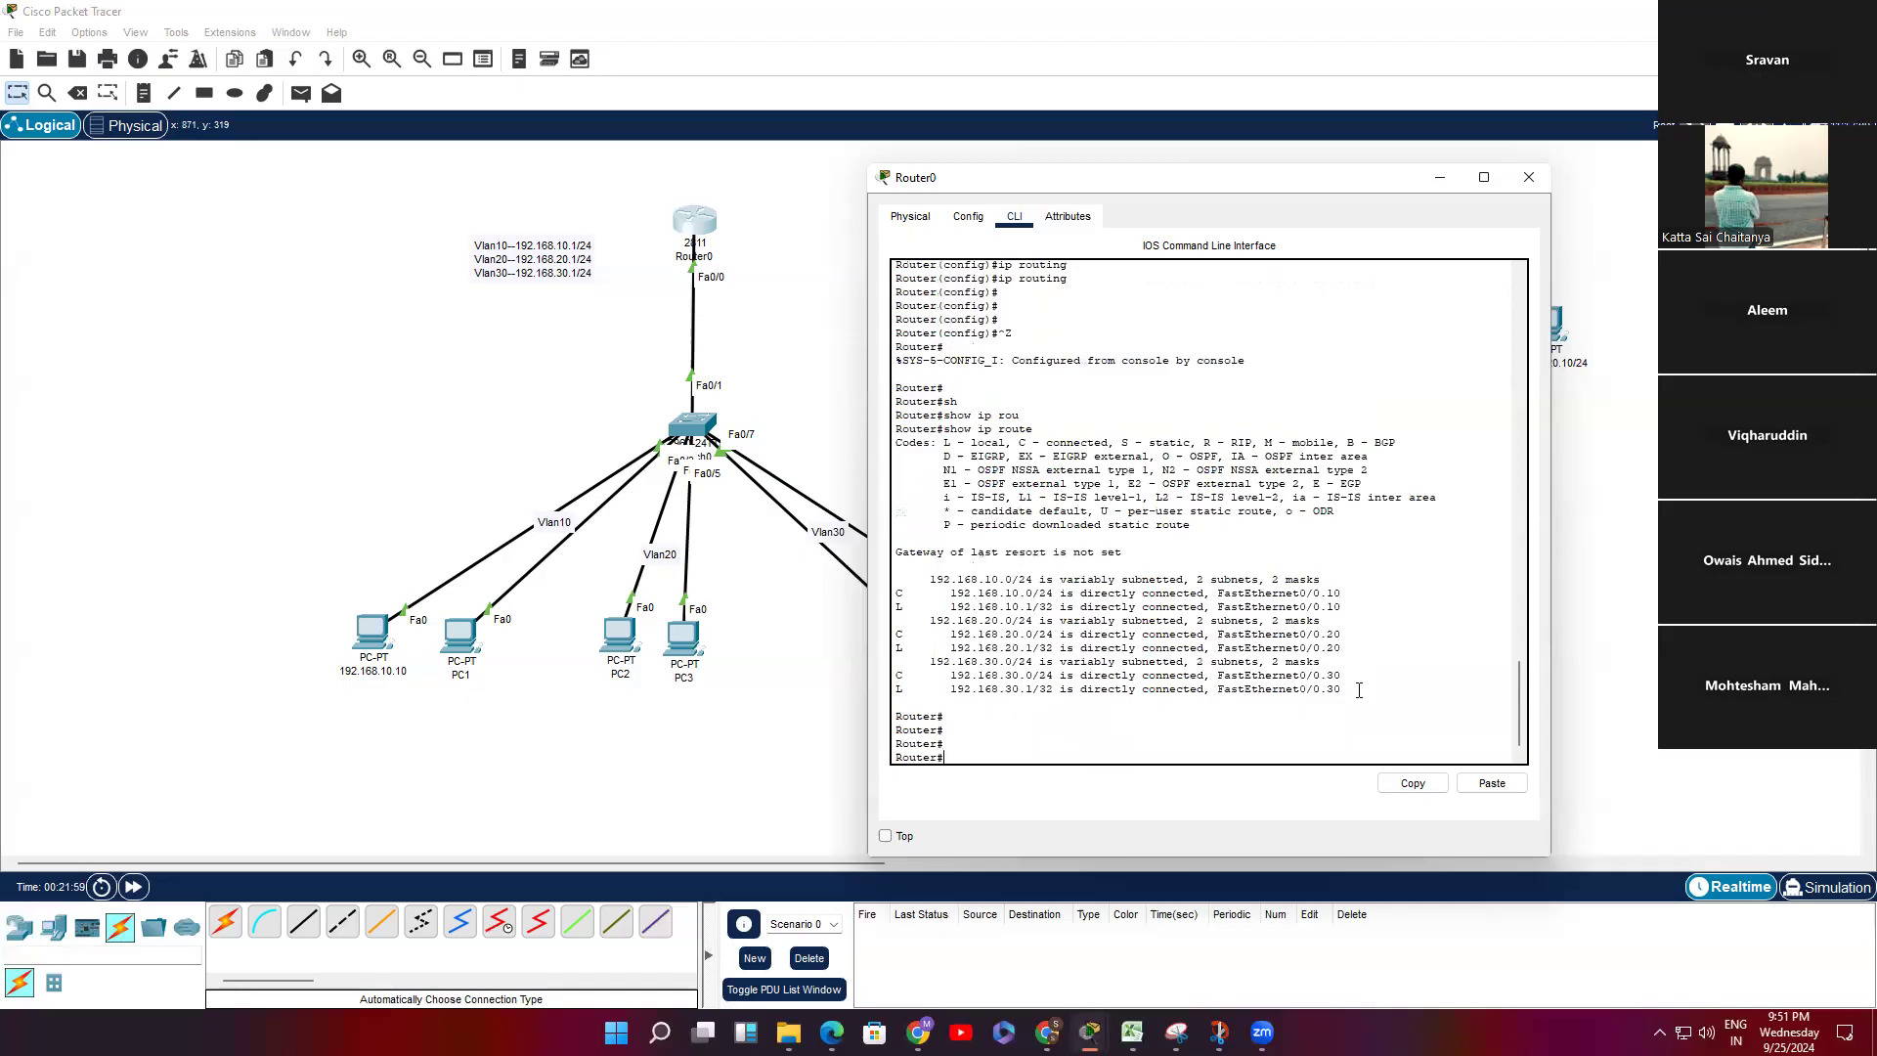
{"action": "left_click_drag", "start_coordinate": [1343, 687], "coordinate": [907, 575]}
Step: Open the command line interface of Switch0
{"action": "left_click", "coordinate": [755, 344]}
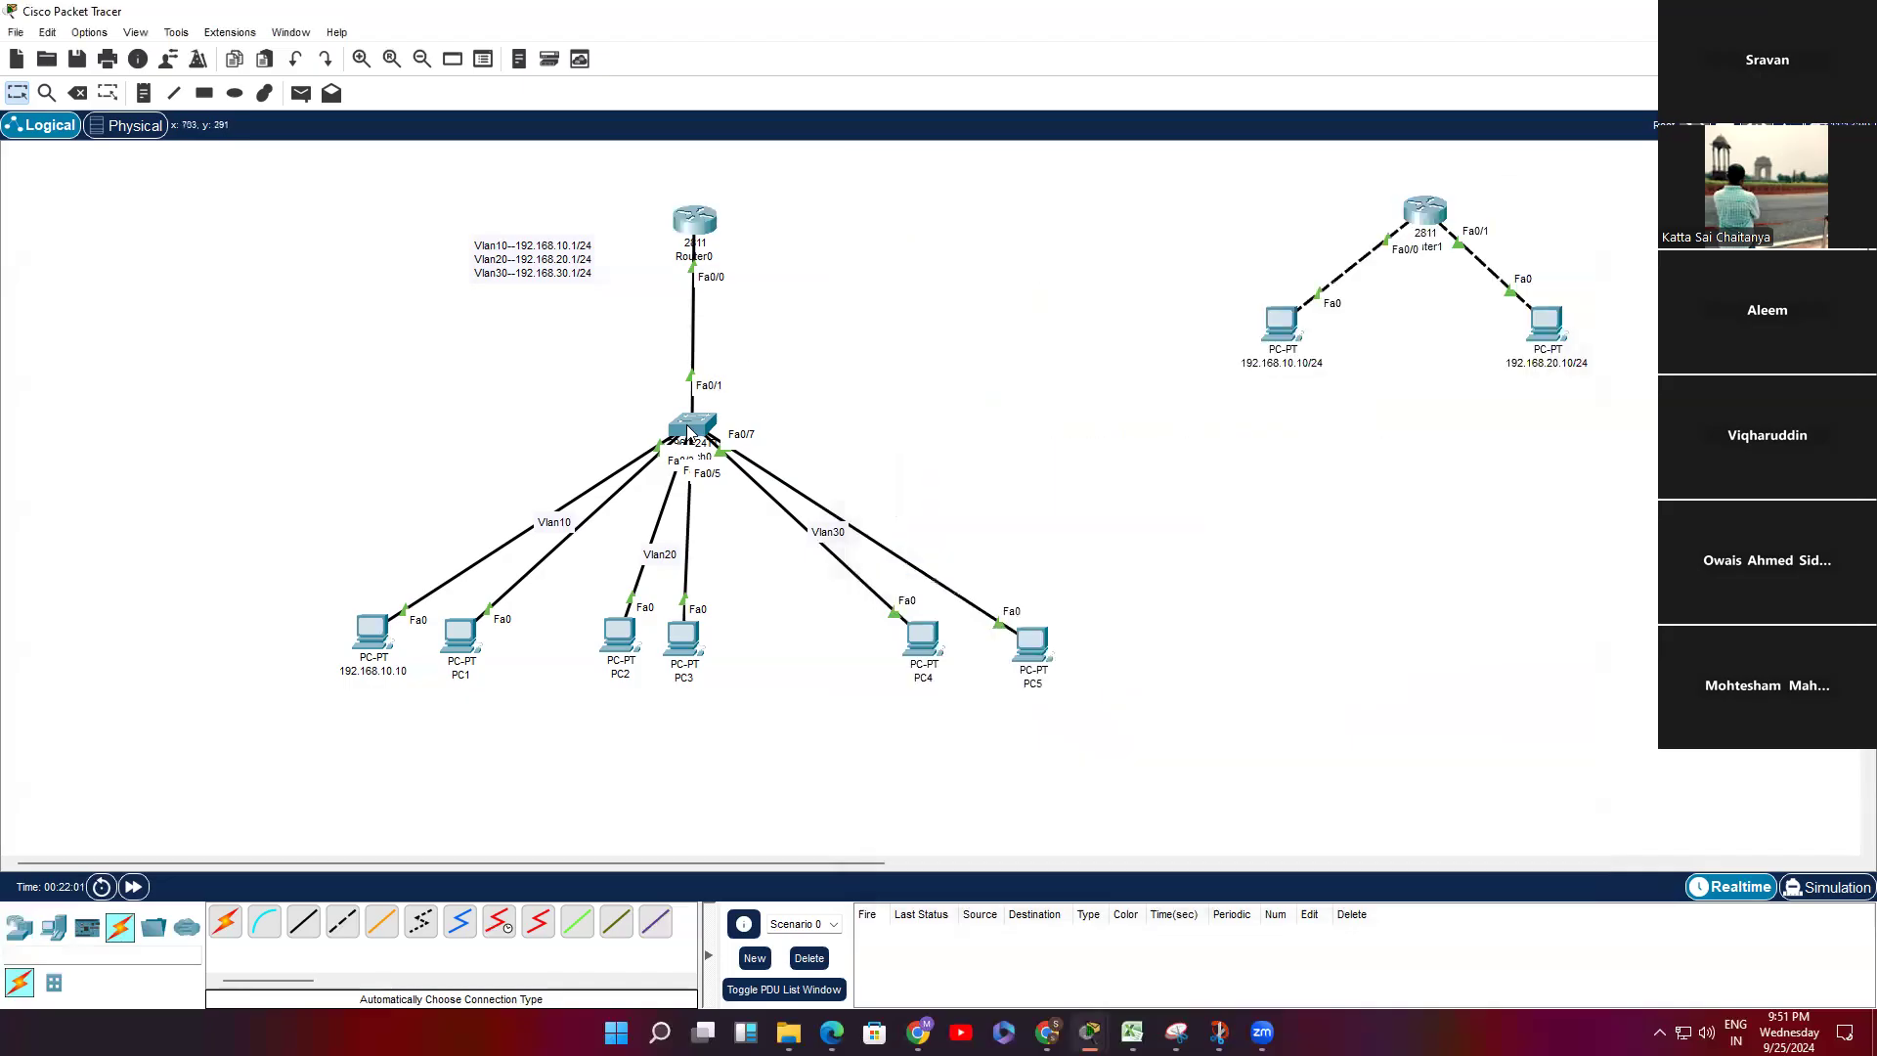
{"action": "left_click", "coordinate": [680, 430]}
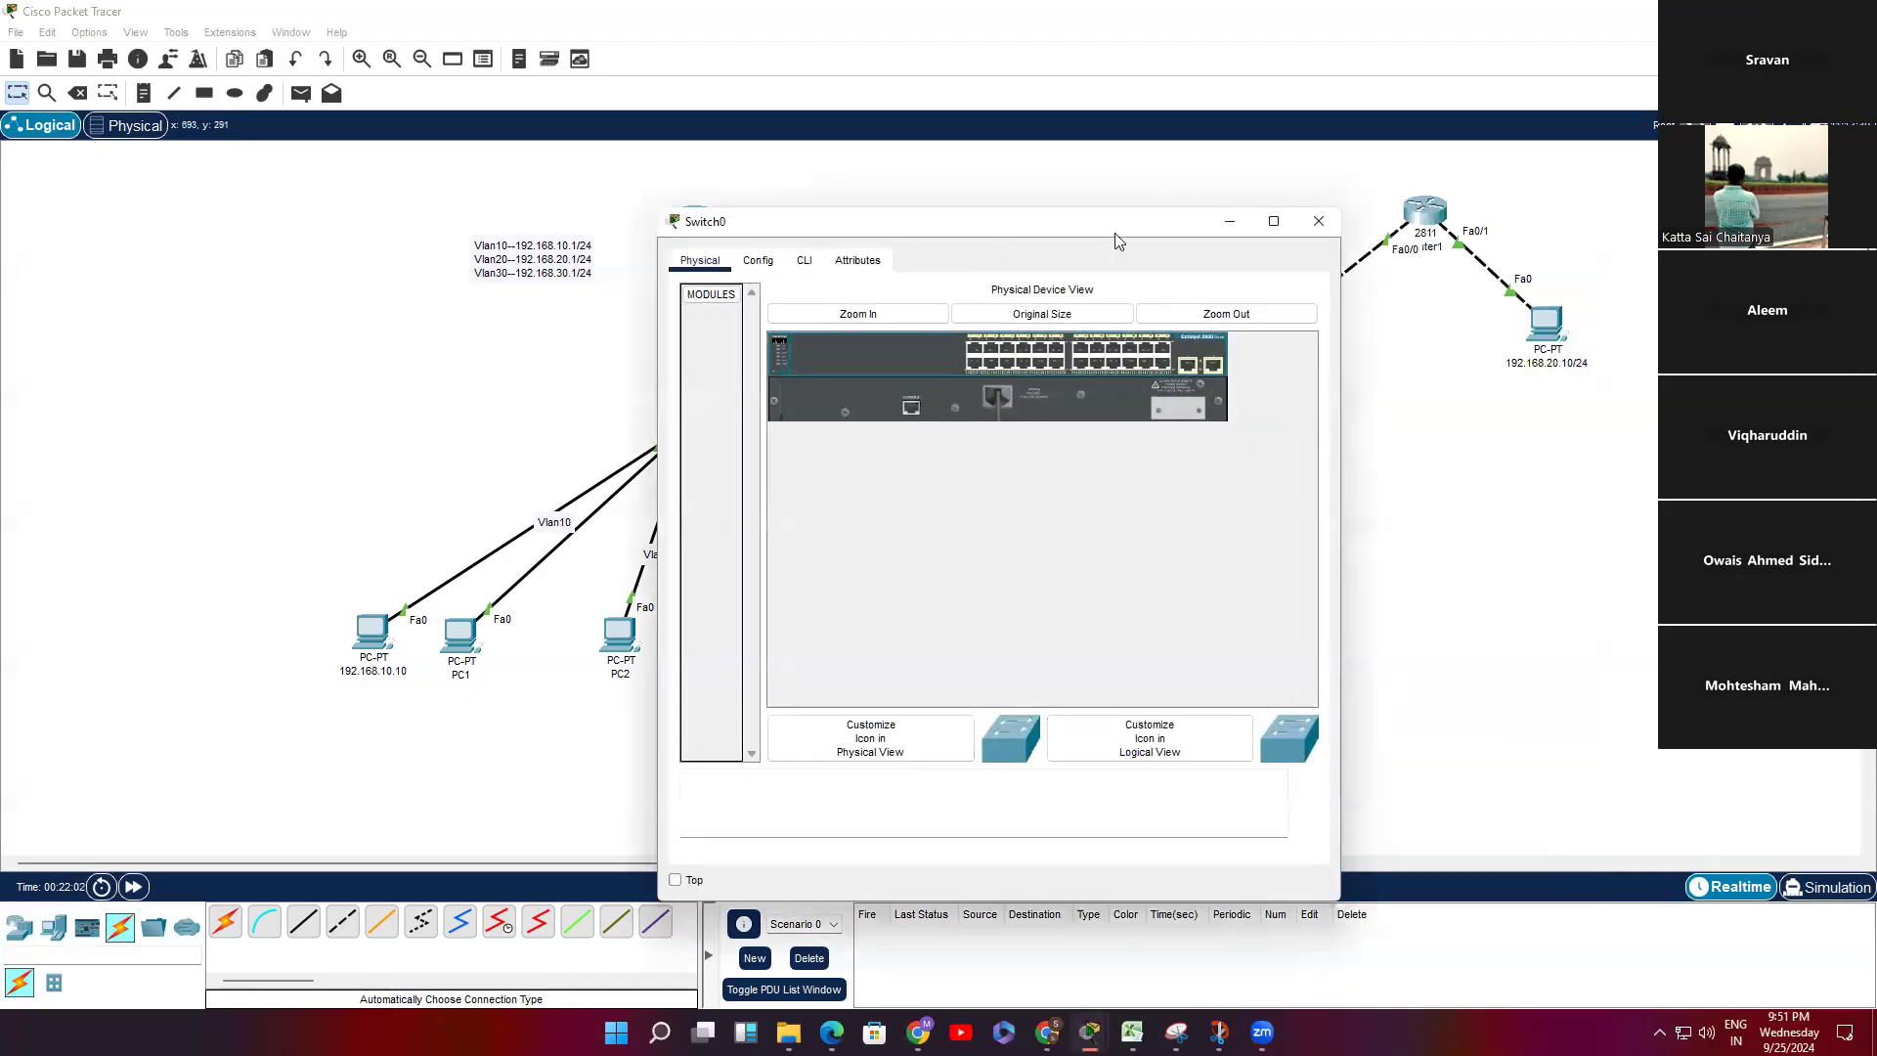
{"action": "left_click", "coordinate": [1070, 206]}
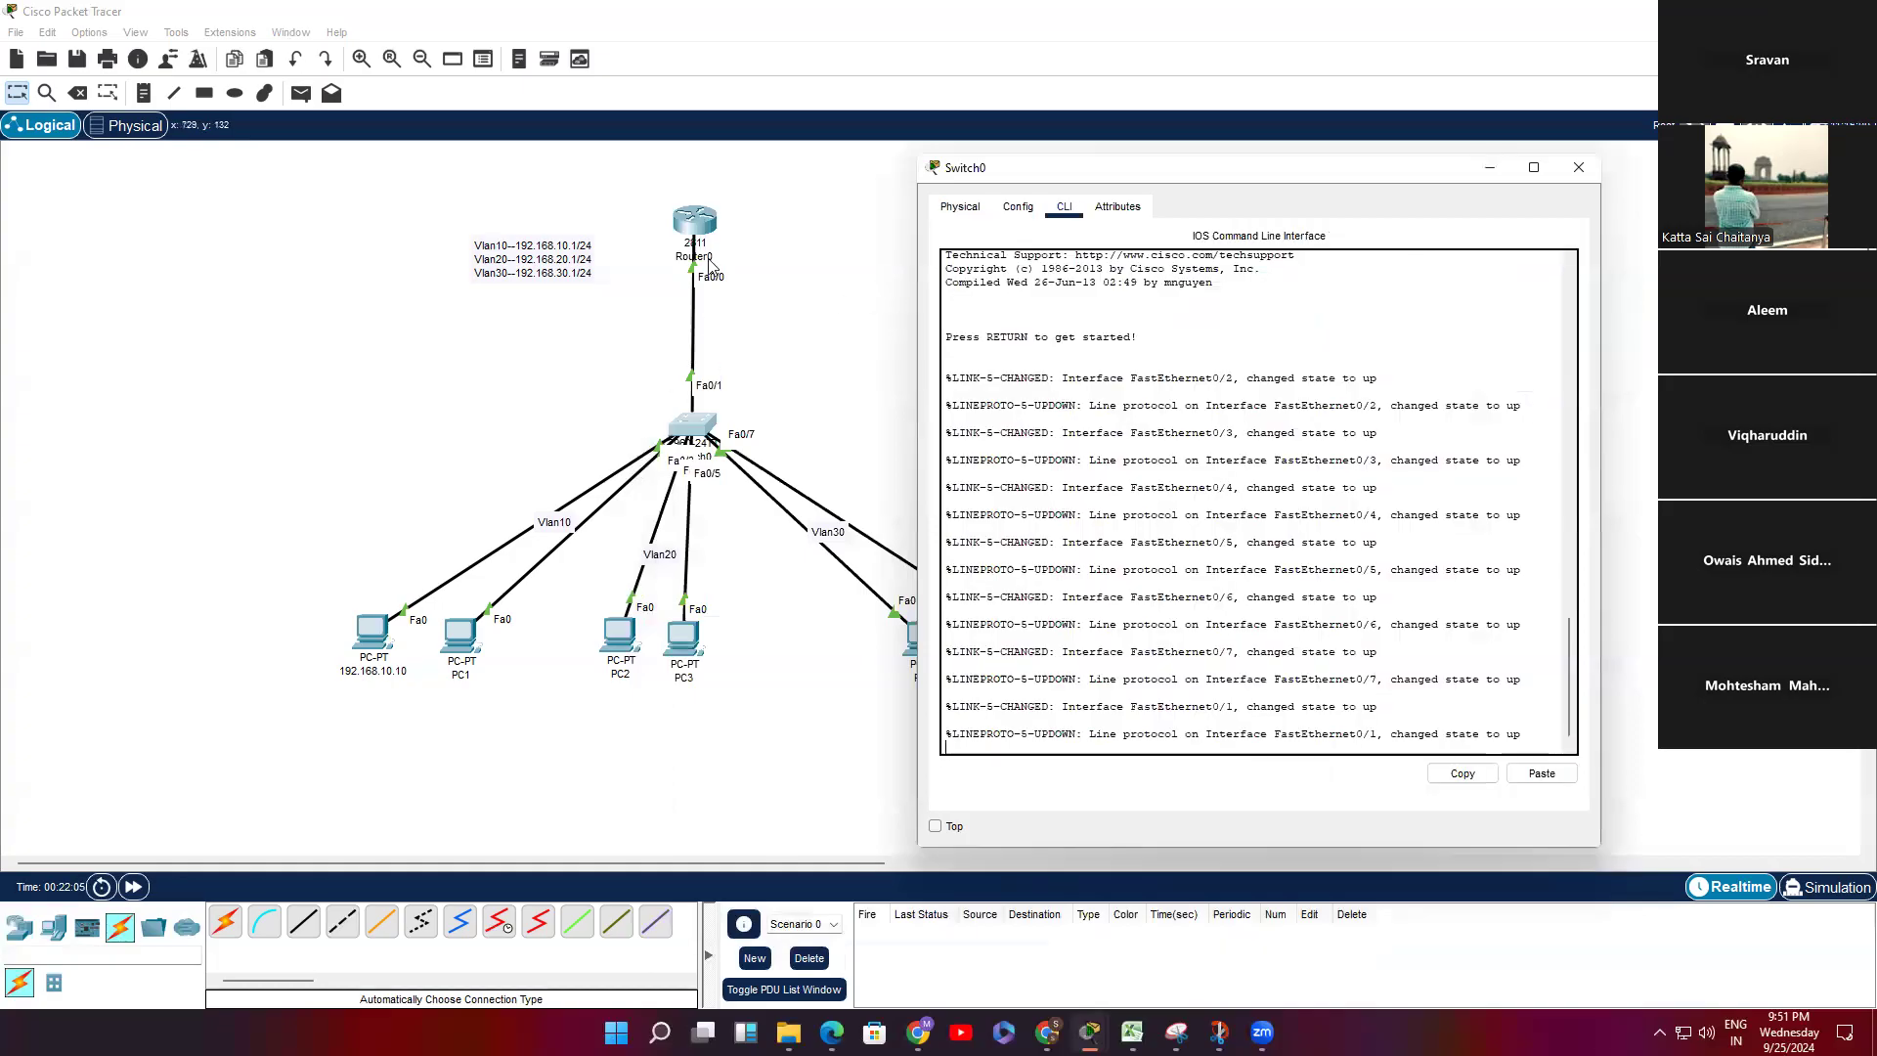
Step: Add a "Trunk" note on the Router0–Switch0 link and an "Access" note just below the switch
{"action": "left_click", "coordinate": [144, 93]}
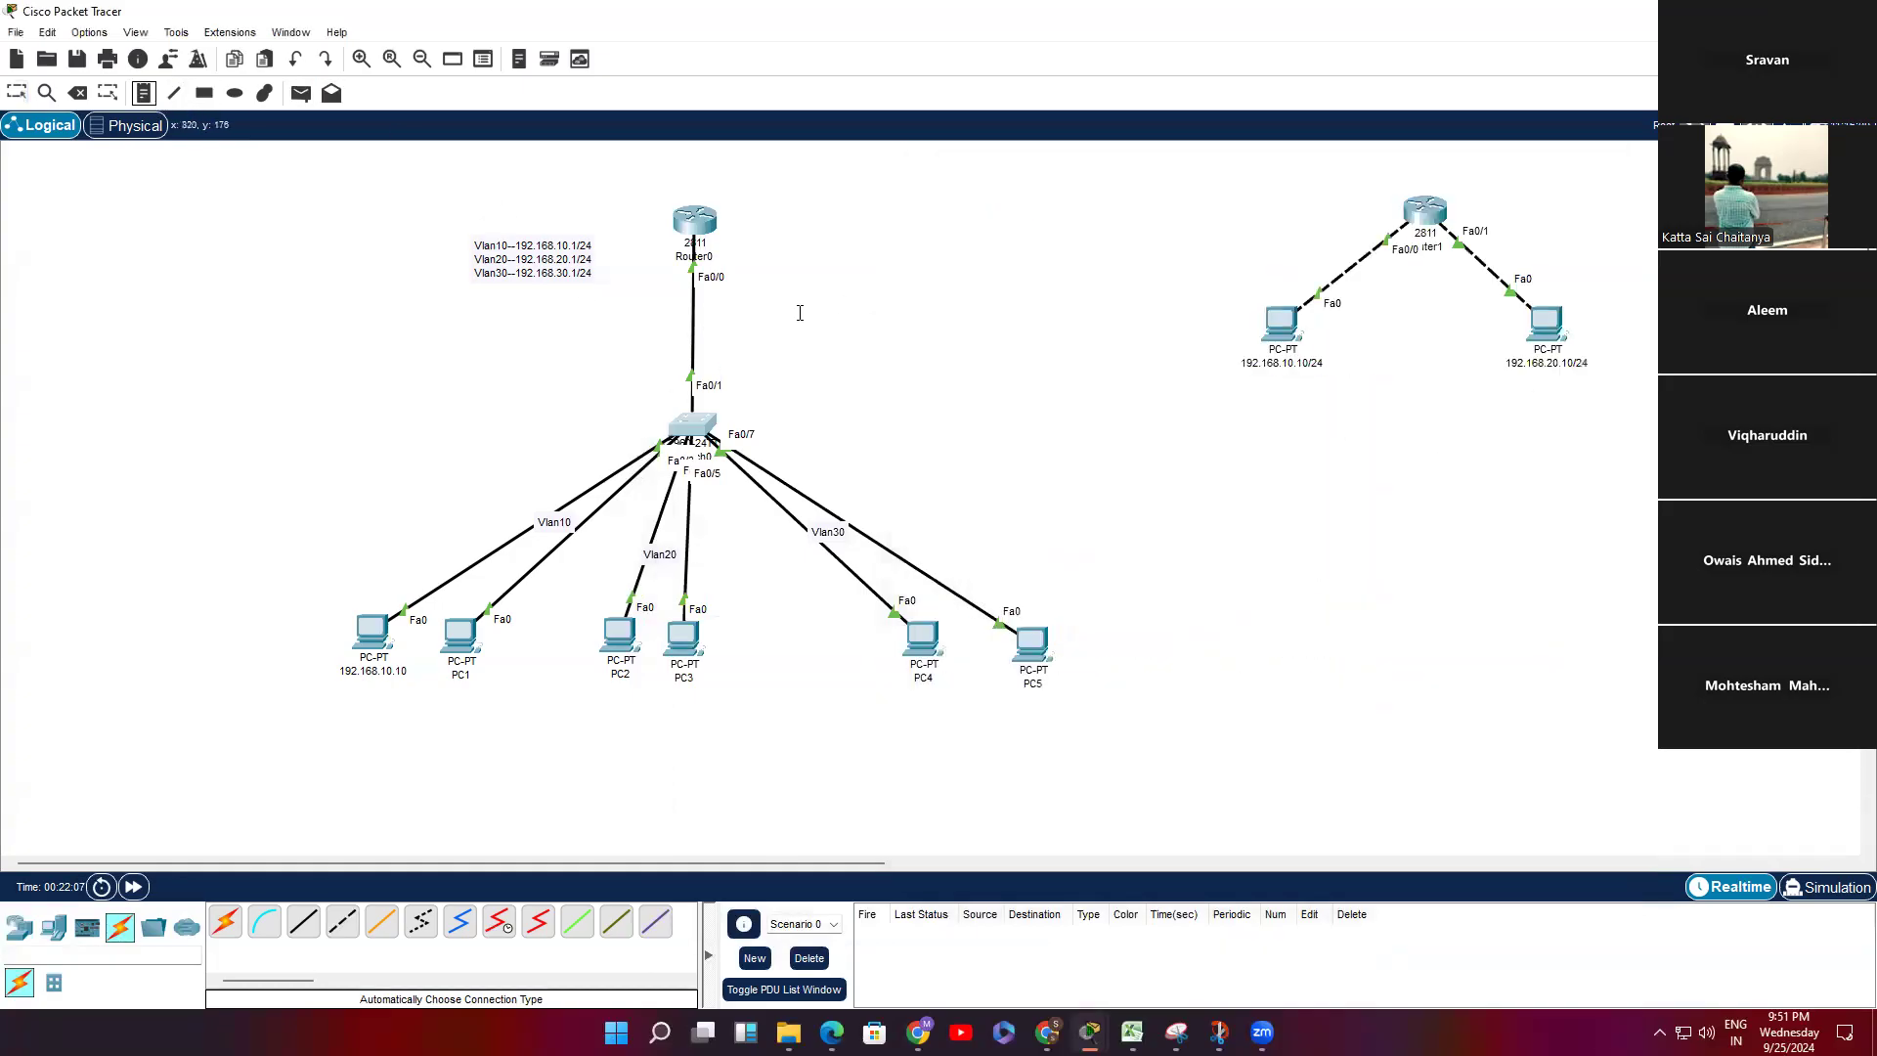
{"action": "left_click", "coordinate": [683, 309]}
{"action": "type", "text": "Trunk"}
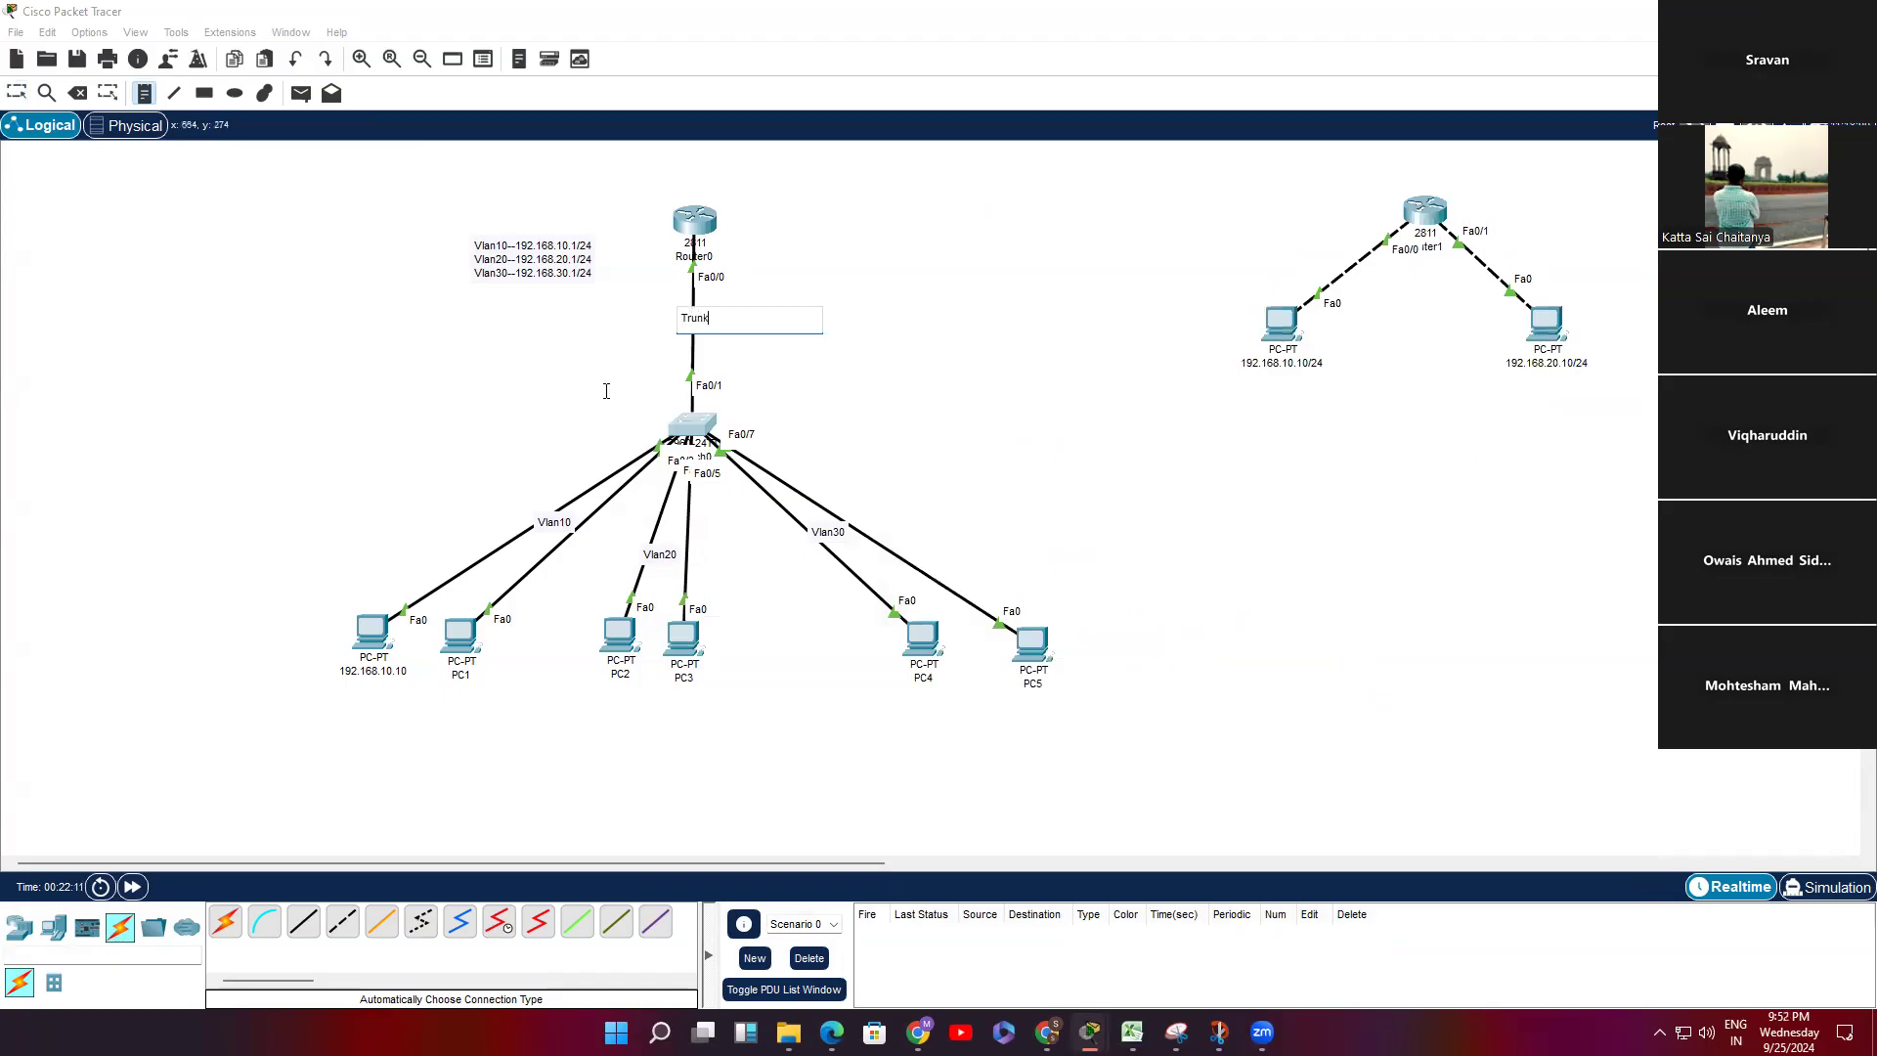
{"action": "left_click", "coordinate": [645, 483]}
{"action": "type", "text": "Access"}
{"action": "left_click", "coordinate": [866, 388]}
Step: Reopen Switch0's command line, enable privileged mode and enter global configuration mode
{"action": "left_click", "coordinate": [16, 93]}
{"action": "left_click", "coordinate": [690, 425]}
{"action": "key", "text": "Return"}
{"action": "key", "text": "Return"}
{"action": "key", "text": "Return"}
{"action": "type", "text": "en"}
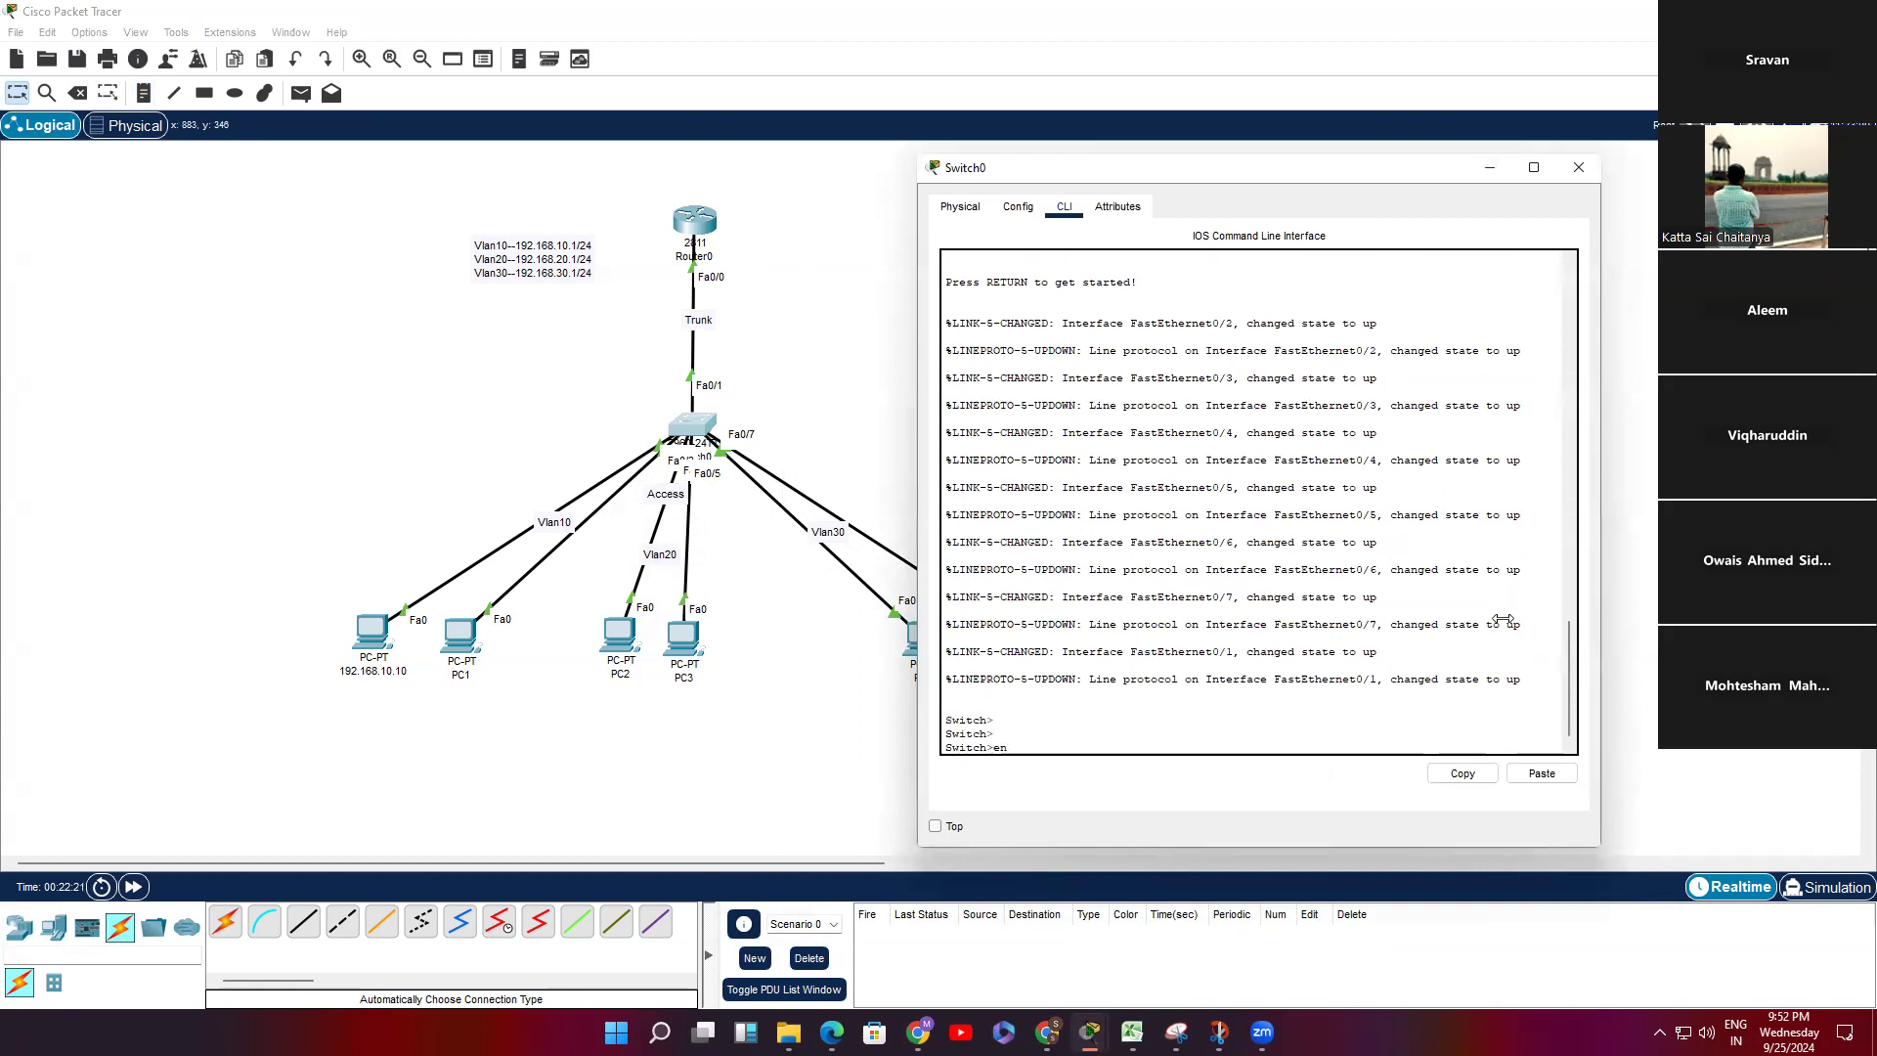
{"action": "key", "text": "Return"}
{"action": "type", "text": "conf t"}
{"action": "key", "text": "Return"}
{"action": "key", "text": "Return"}
{"action": "key", "text": "Return"}
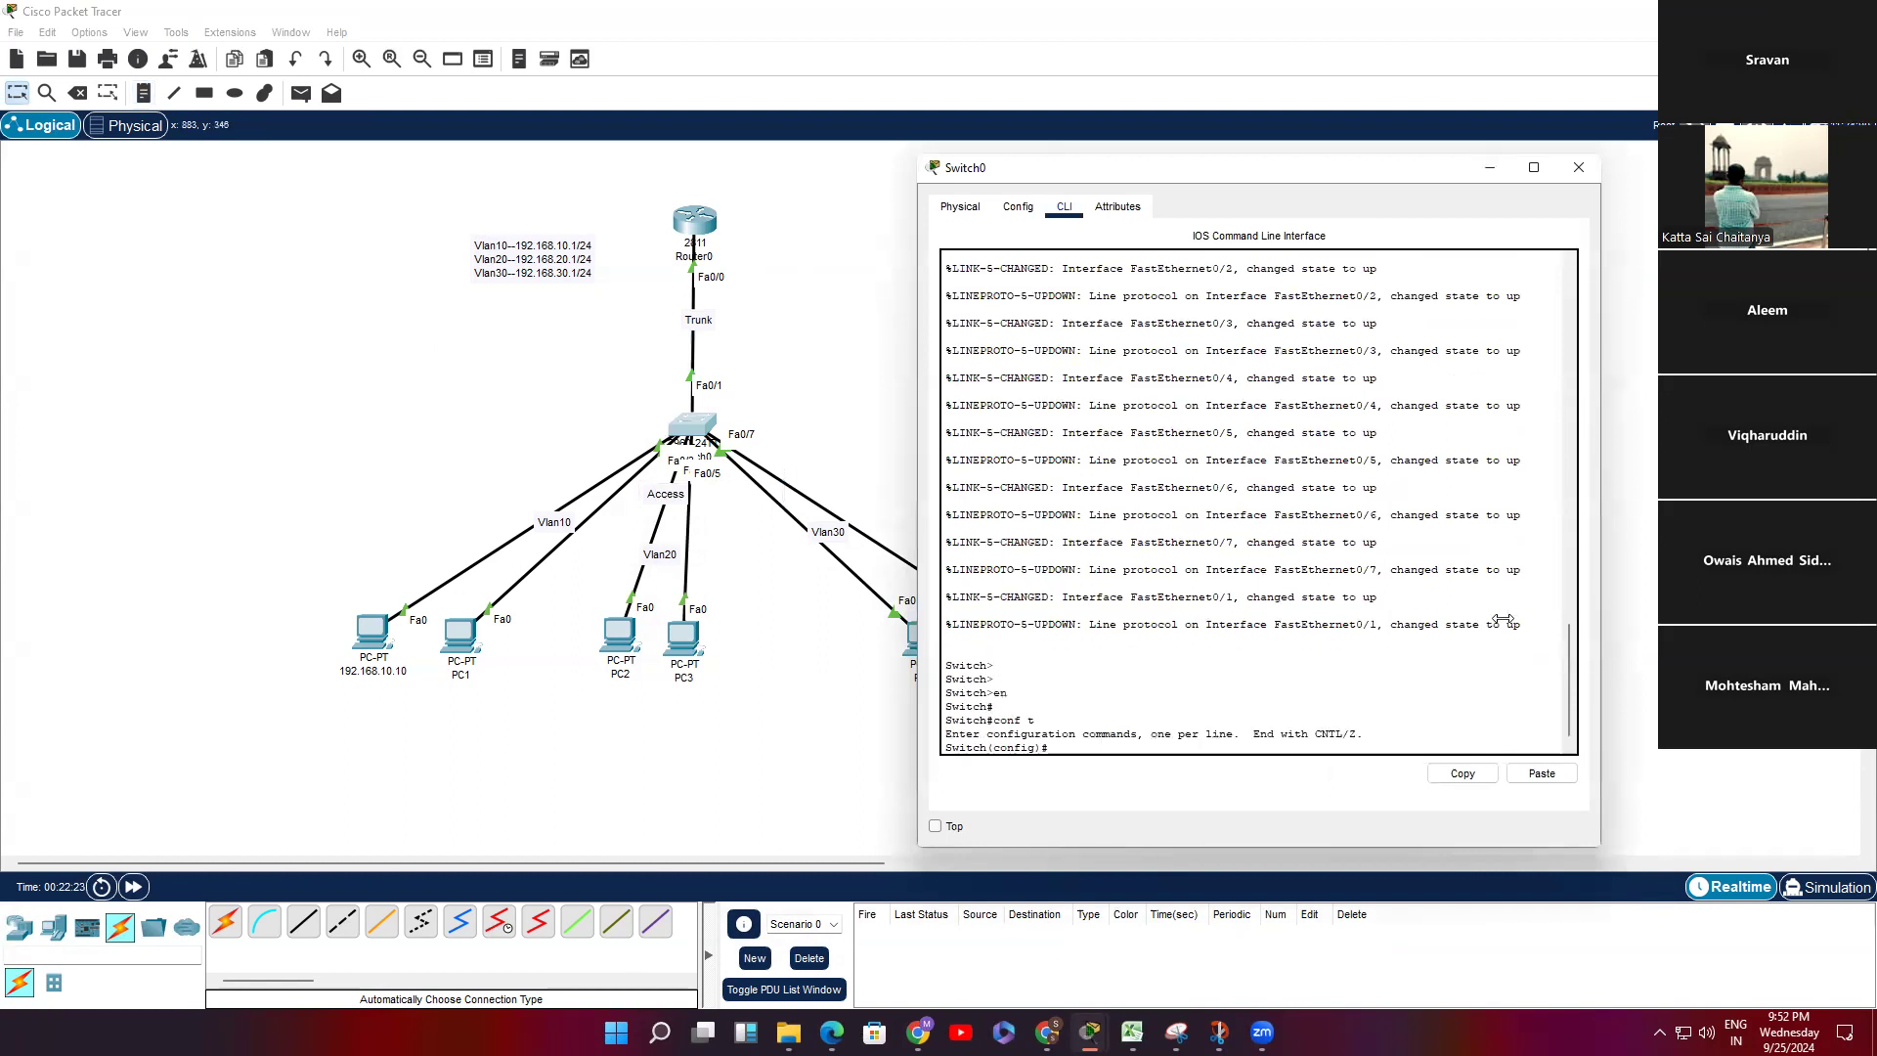
Step: Configure Switch0 interface fastEthernet 0/1 as a trunk port with switchport mode trunk
{"action": "type", "text": "in"}
{"action": "key", "text": "Tab"}
{"action": "type", "text": "f"}
{"action": "key", "text": "Tab"}
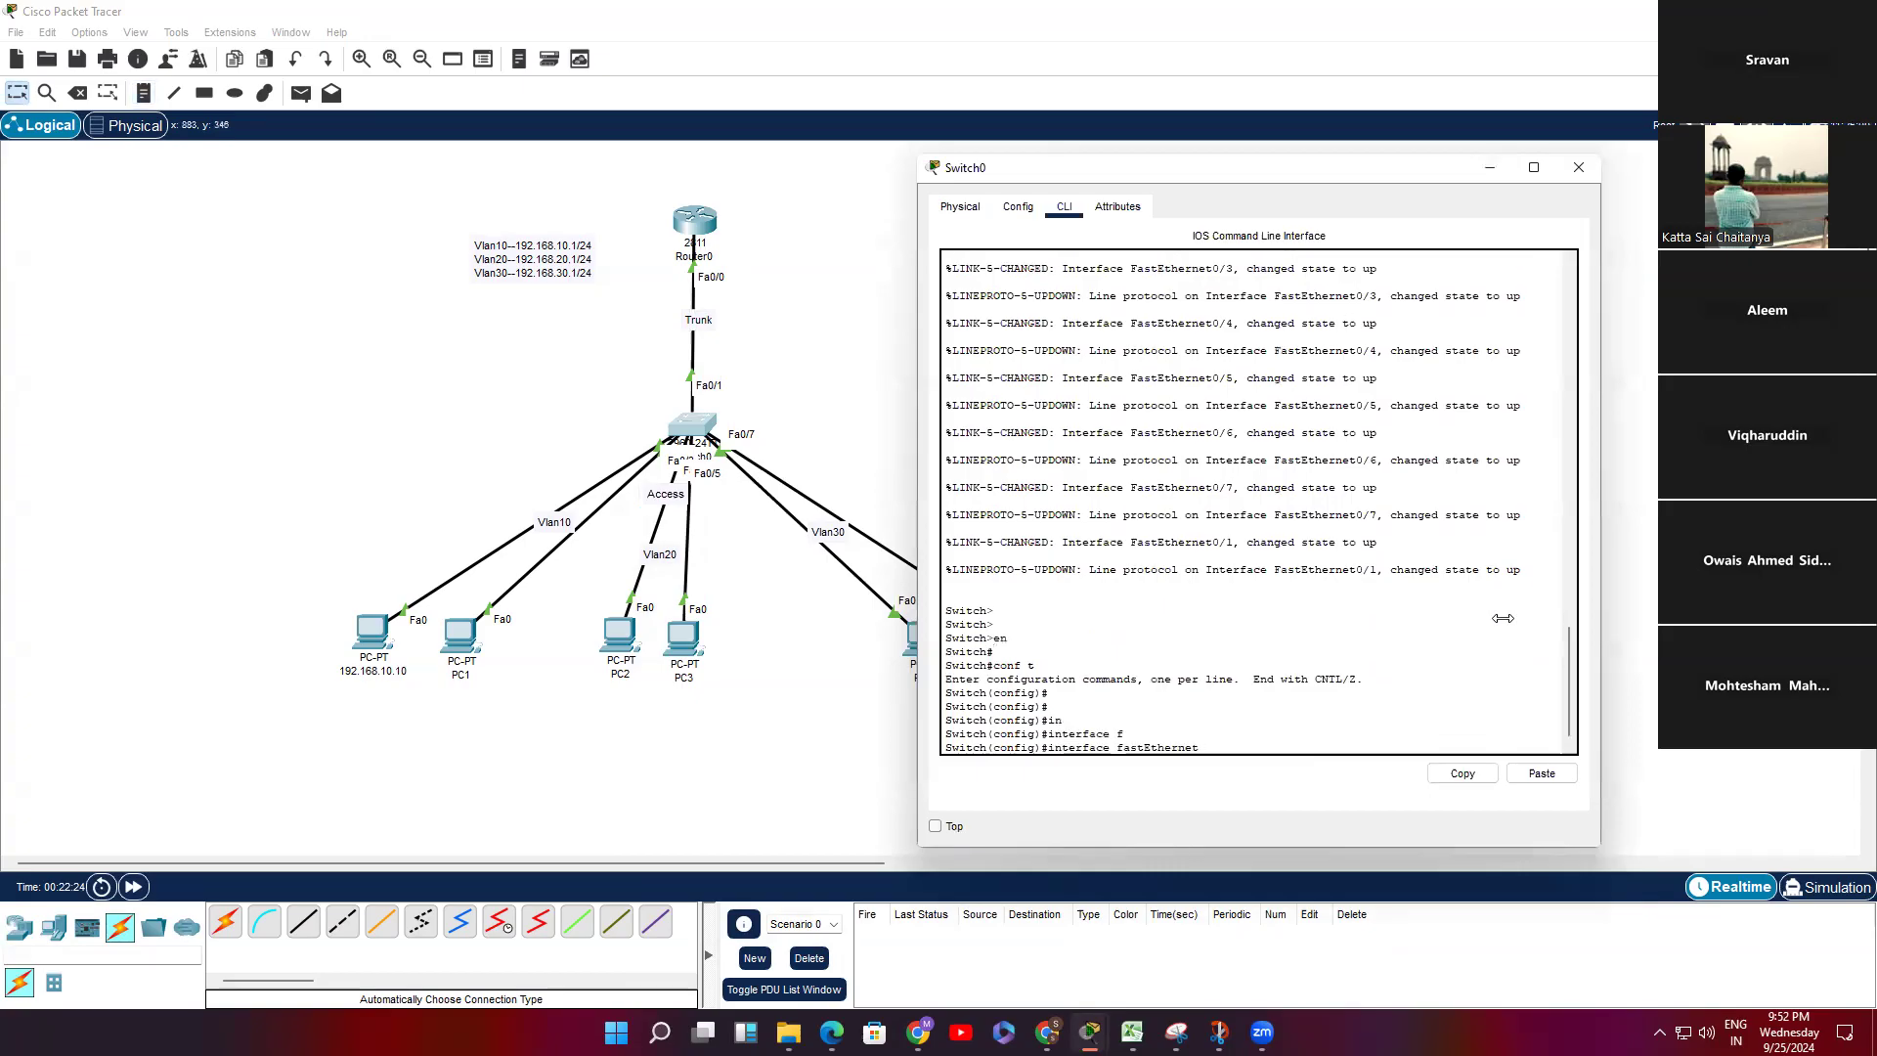
{"action": "type", "text": "0/1"}
{"action": "key", "text": "Return"}
{"action": "key", "text": "Return"}
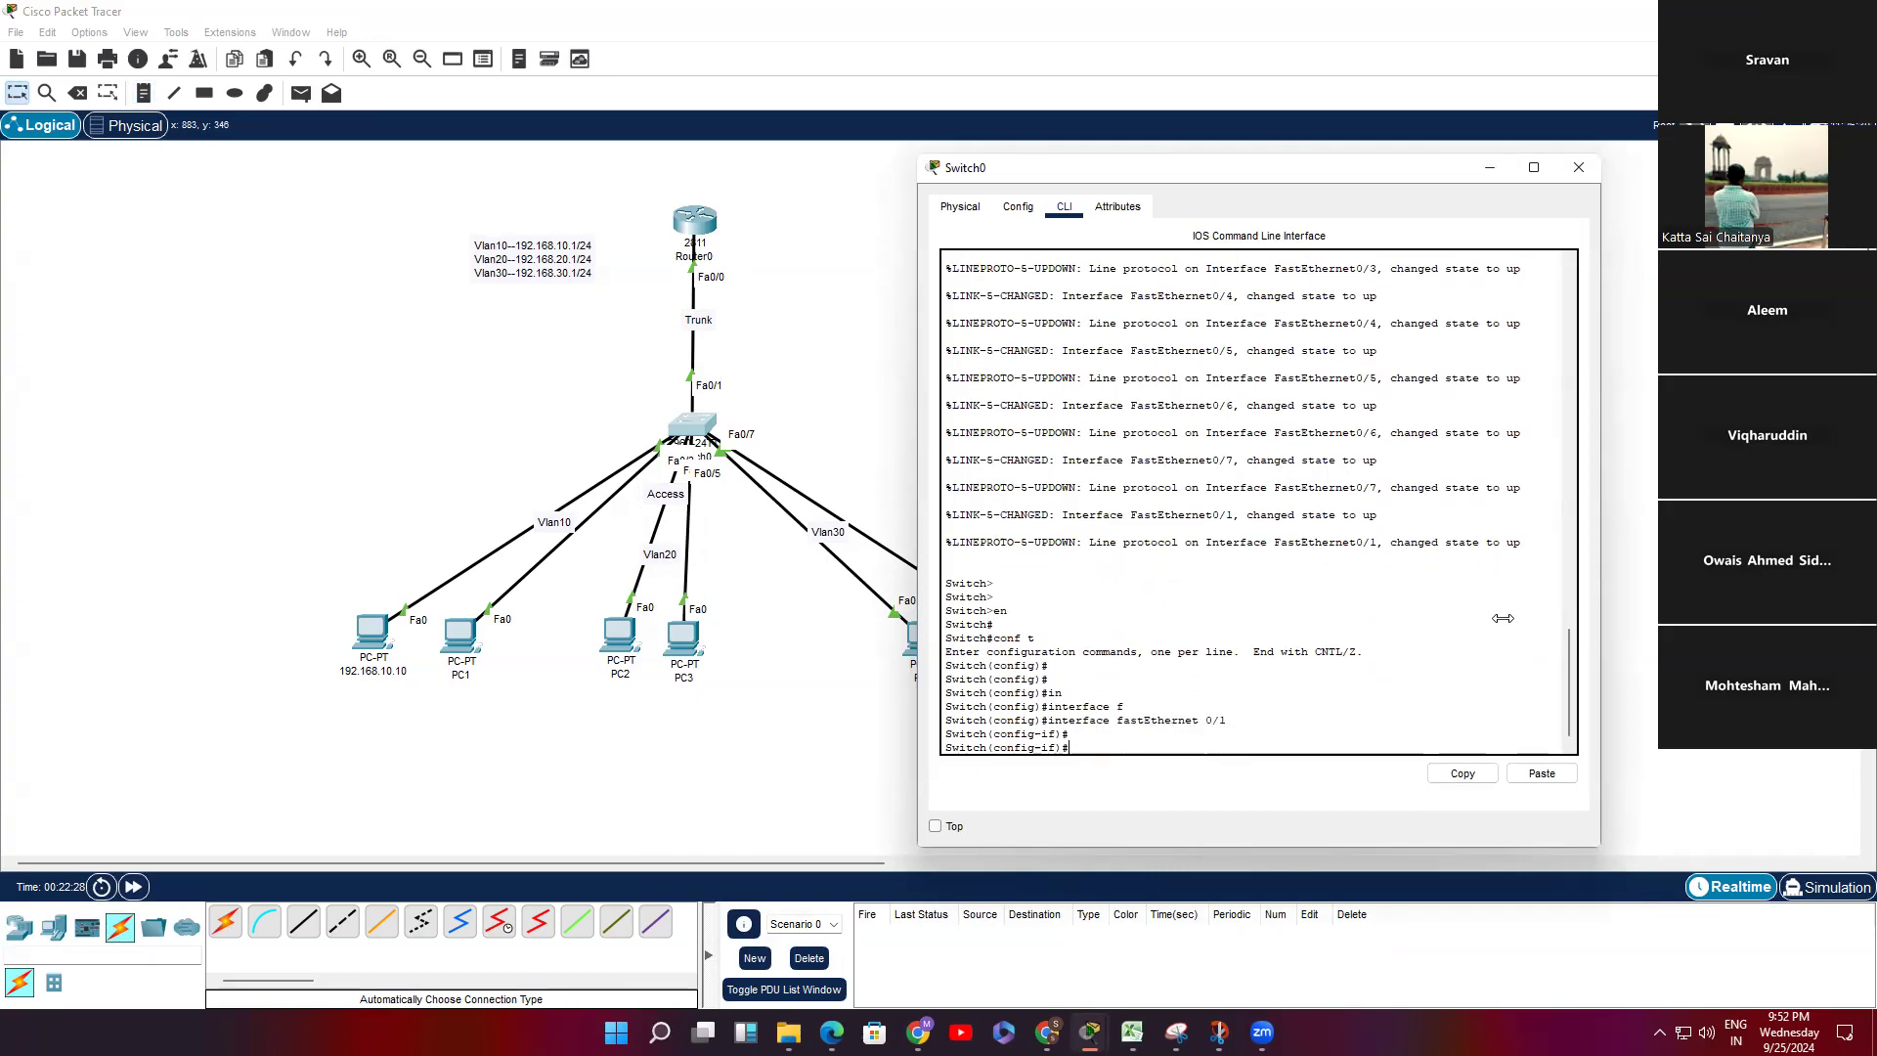
{"action": "type", "text": "sw"}
{"action": "key", "text": "Tab"}
{"action": "type", "text": "e"}
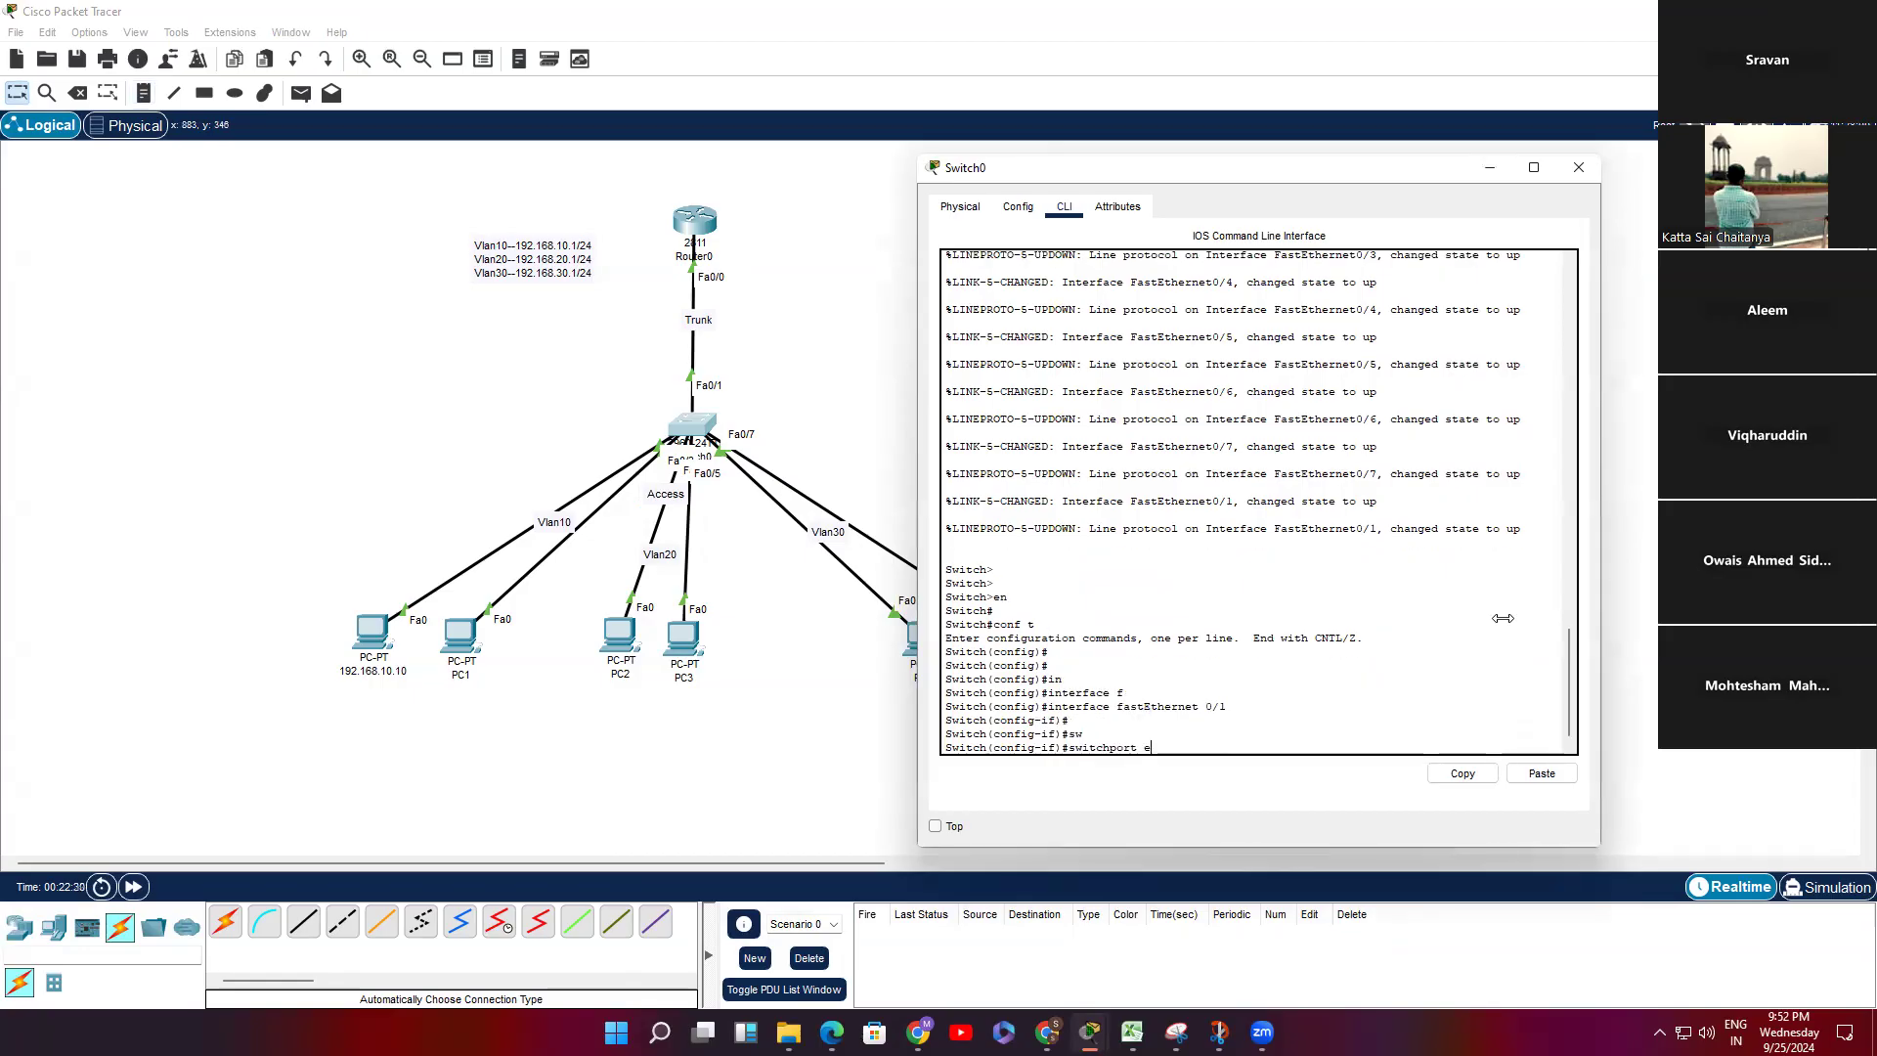
{"action": "key", "text": "Tab"}
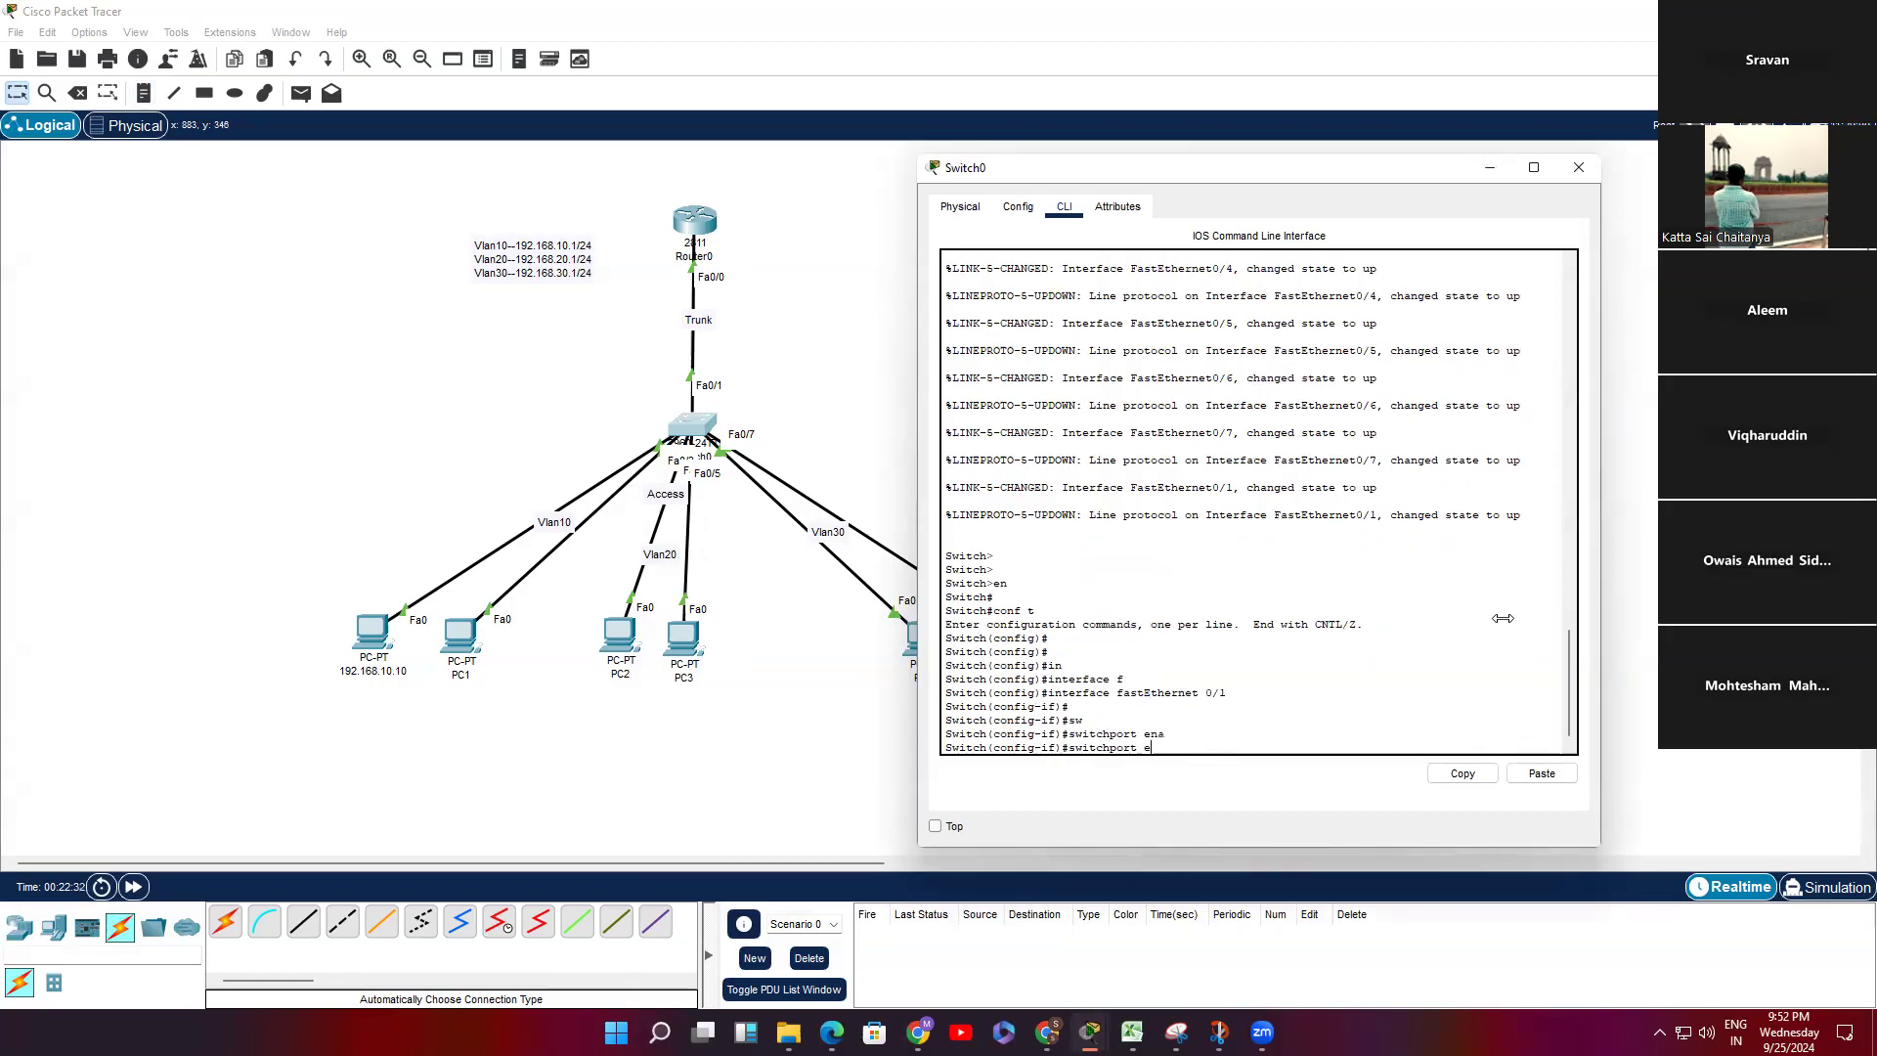
{"action": "type", "text": "m"}
{"action": "key", "text": "Tab"}
{"action": "type", "text": "t"}
{"action": "key", "text": "Tab"}
{"action": "key", "text": "Return"}
{"action": "key", "text": "Return"}
{"action": "key", "text": "Return"}
{"action": "key", "text": "Return"}
{"action": "key", "text": "Return"}
{"action": "key", "text": "Return"}
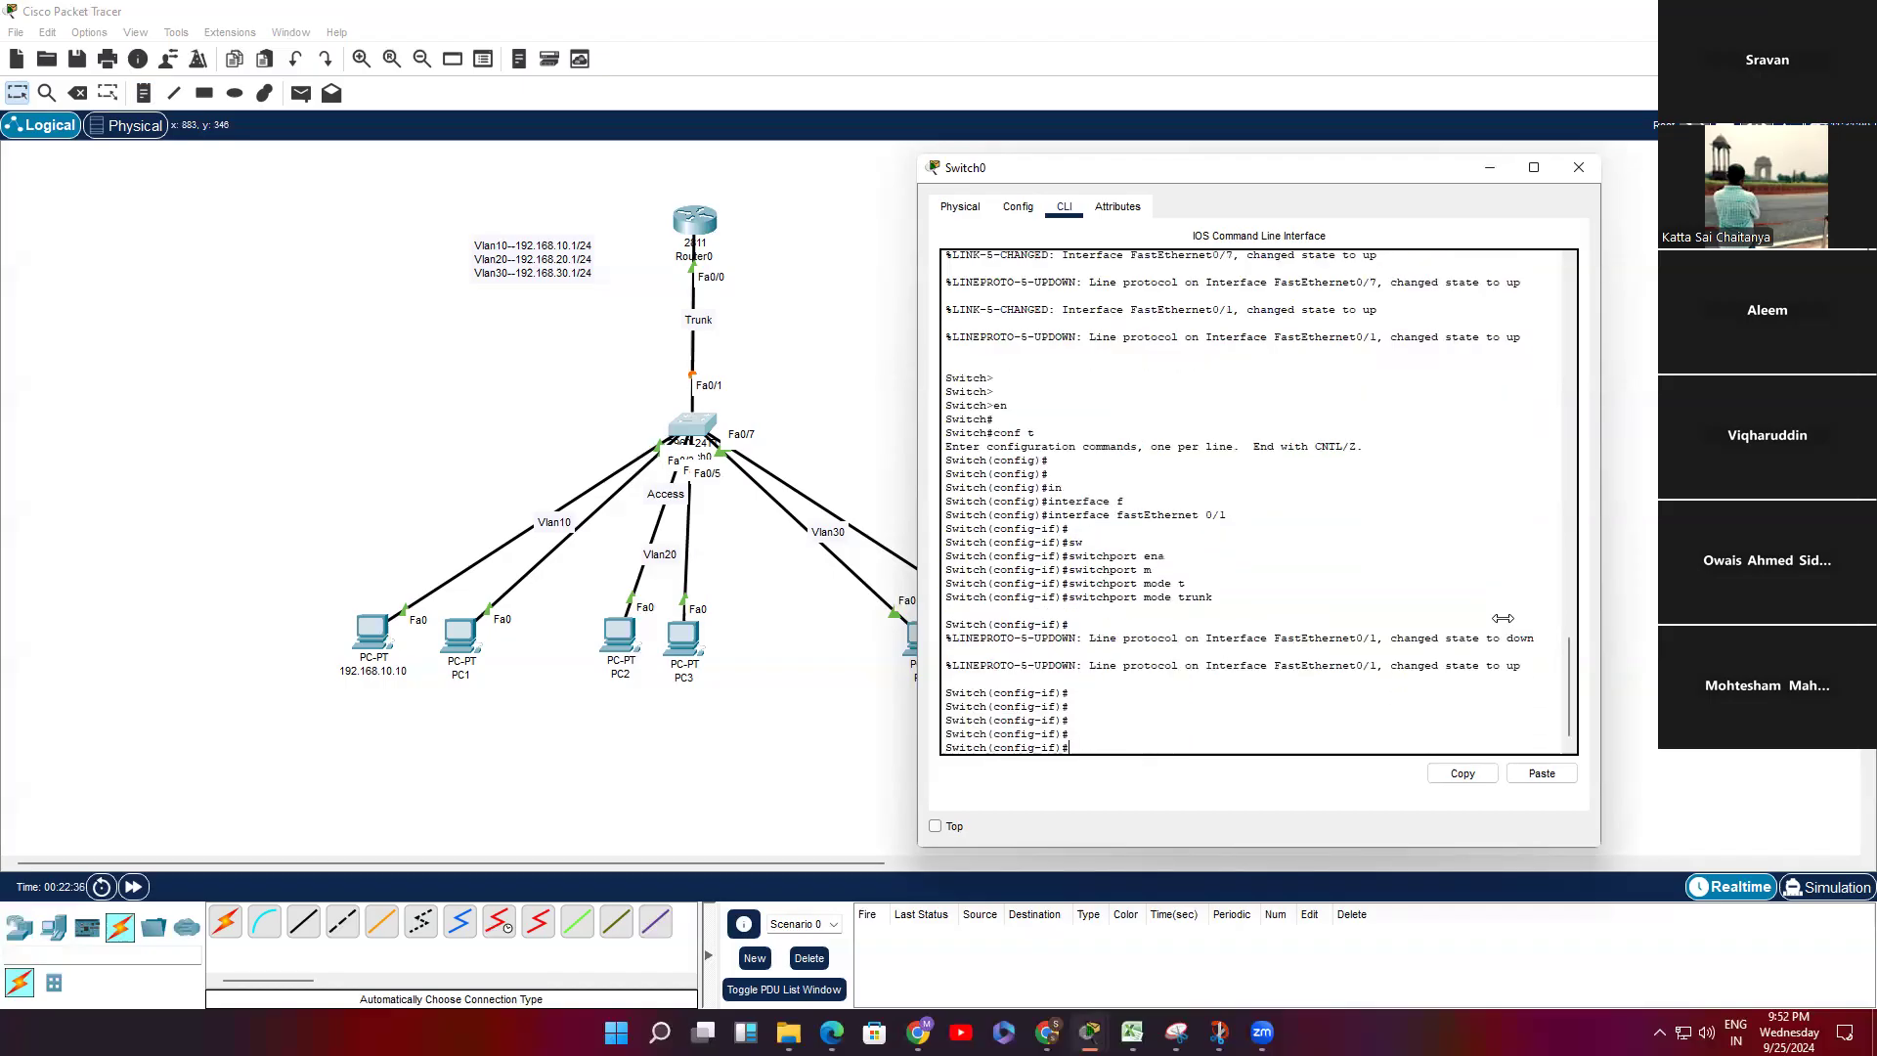
Step: Return to privileged mode and run show interfaces trunk to check the VLANs allowed on Fa0/1
{"action": "key", "text": "ctrl+z"}
{"action": "key", "text": "Return"}
{"action": "key", "text": "Return"}
{"action": "type", "text": "sh"}
{"action": "key", "text": "Tab"}
{"action": "type", "text": "int"}
{"action": "key", "text": "Tab"}
{"action": "type", "text": "tr"}
{"action": "key", "text": "Tab"}
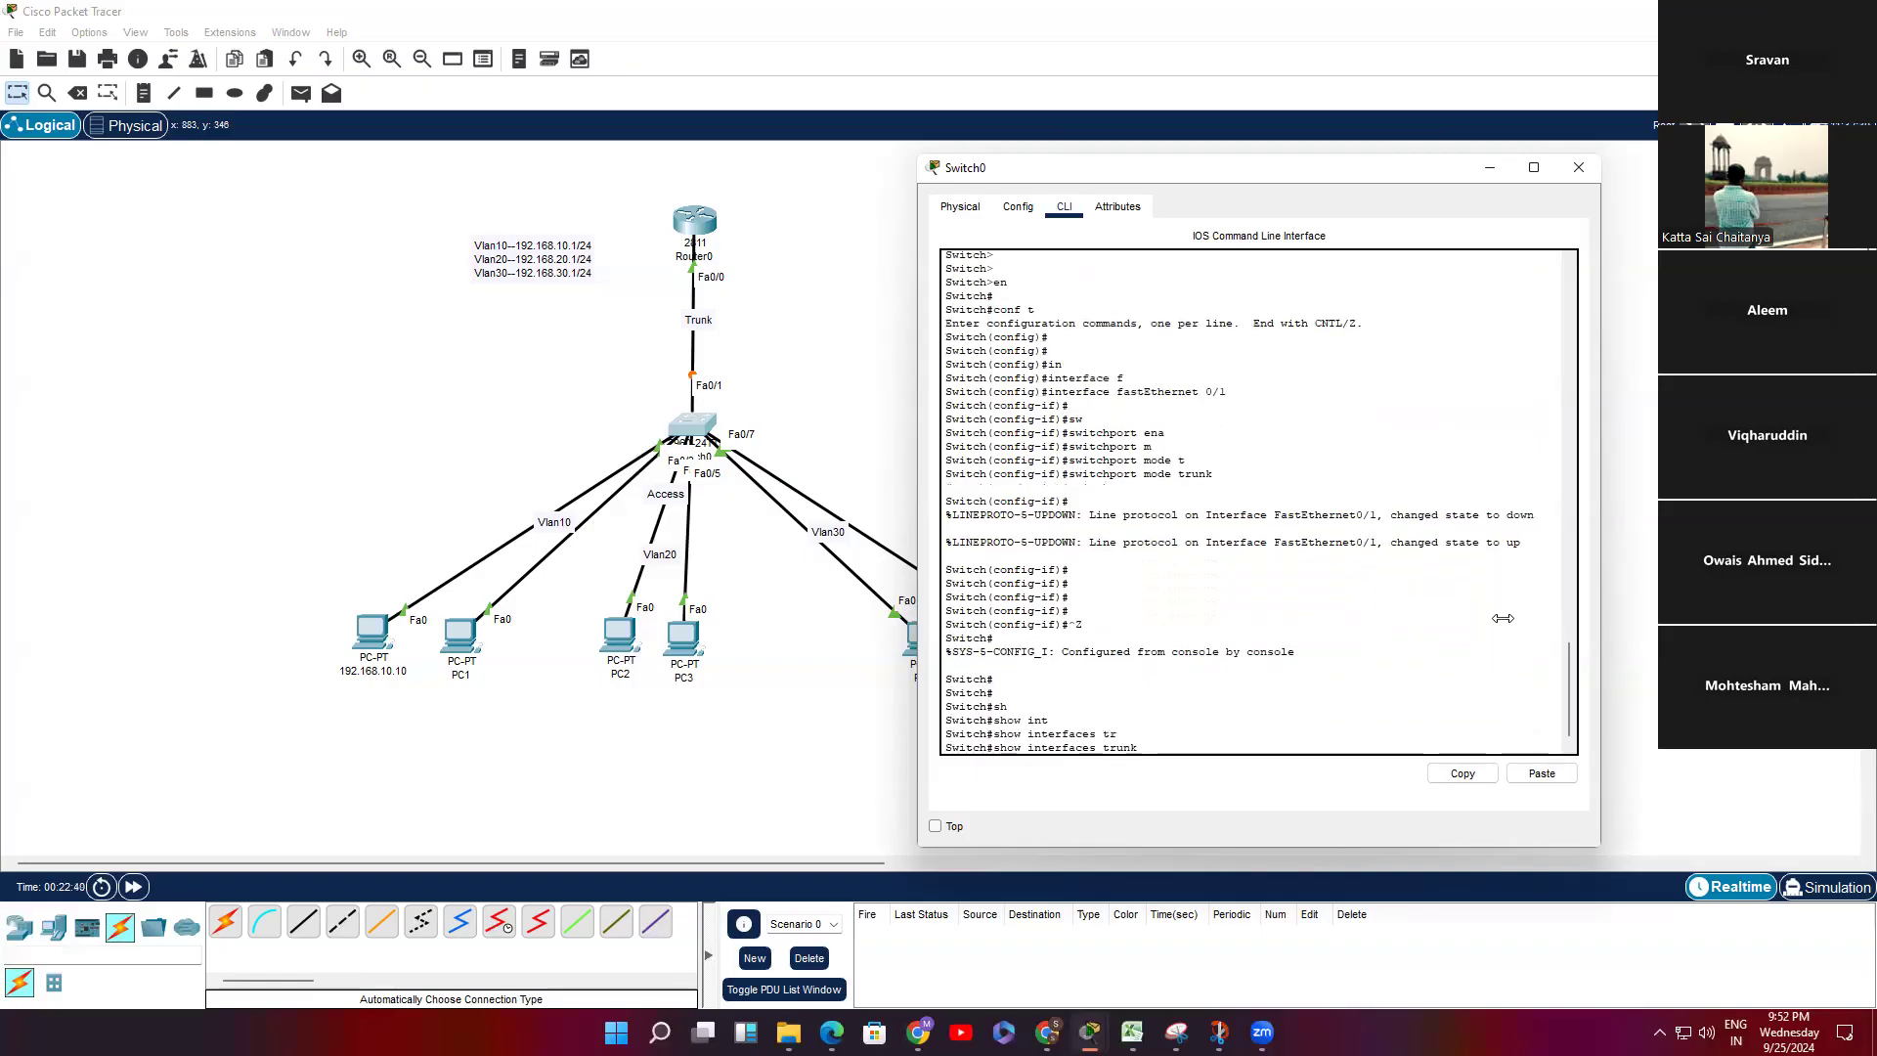
{"action": "key", "text": "Return"}
{"action": "key", "text": "Return"}
{"action": "key", "text": "Return"}
{"action": "key", "text": "Return"}
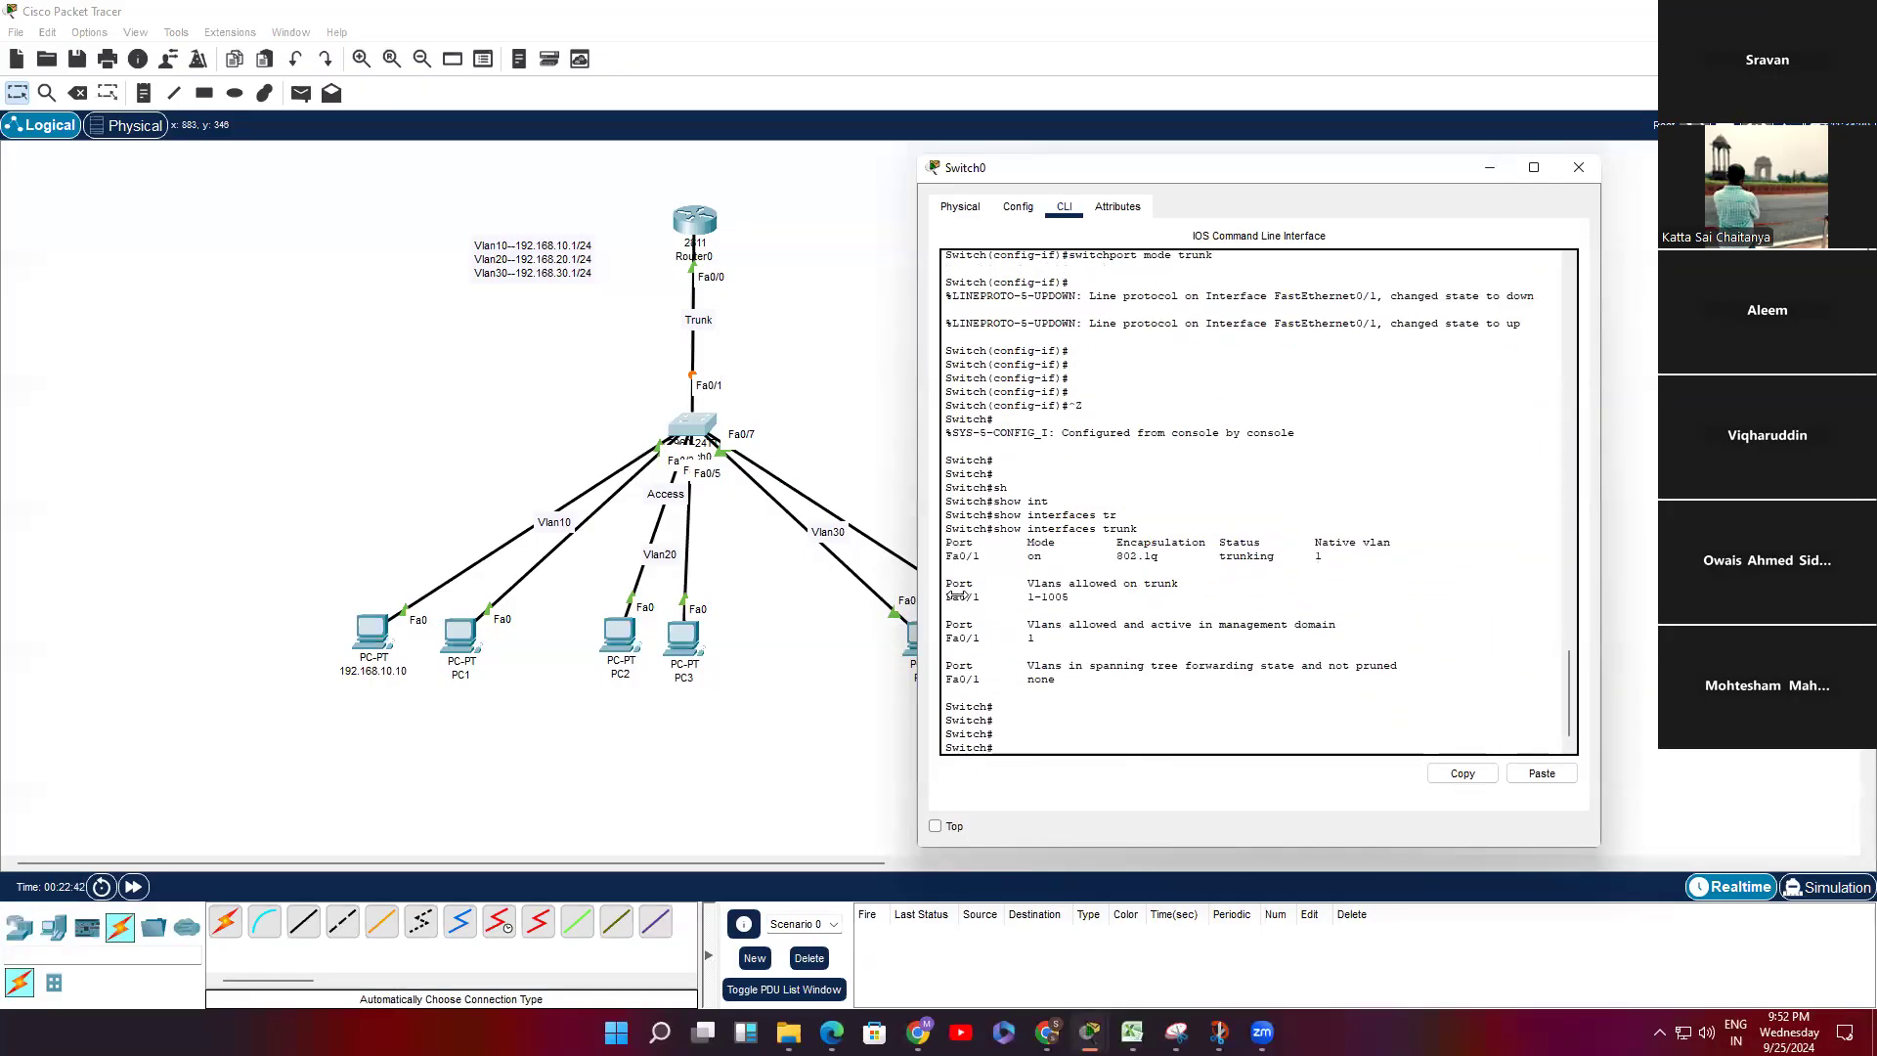
{"action": "left_click_drag", "start_coordinate": [945, 596], "coordinate": [1093, 596]}
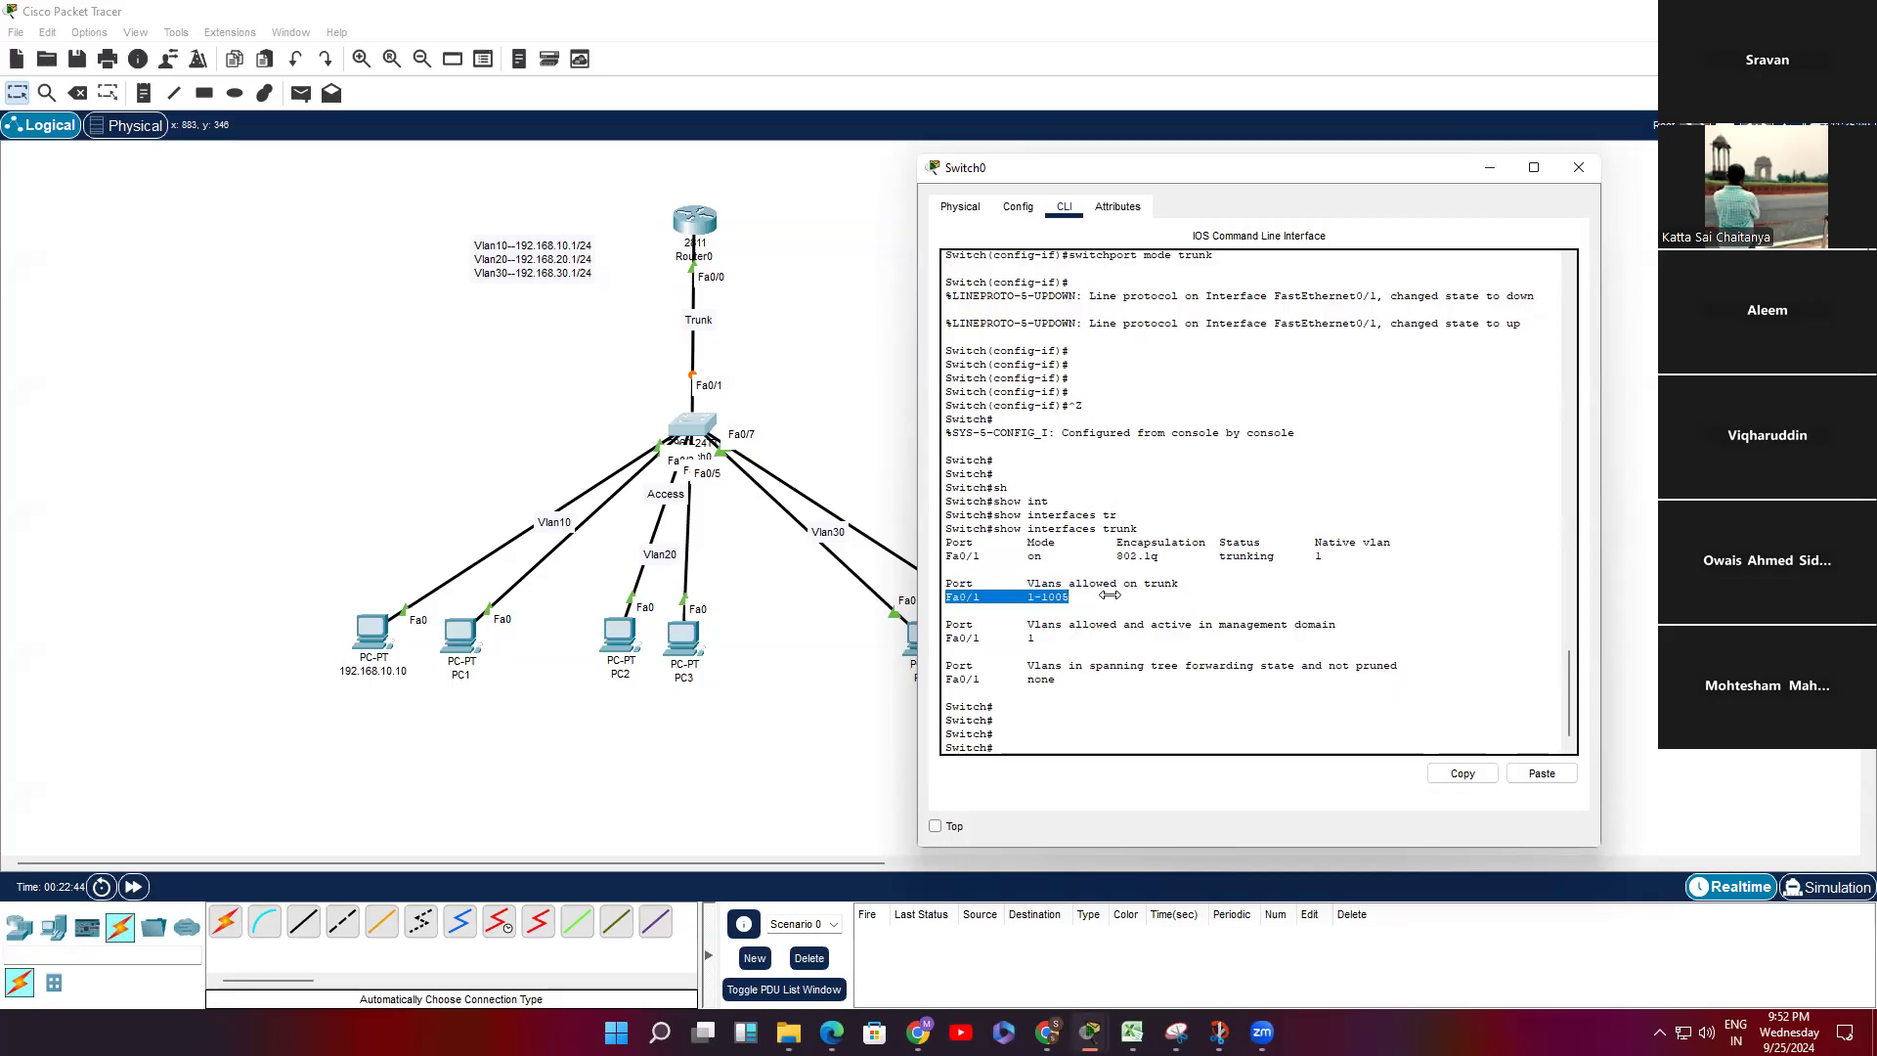
Step: Enter global configuration mode on Switch0, create VLAN 10 and exit its VLAN configuration
{"action": "key", "text": "Return"}
{"action": "key", "text": "Return"}
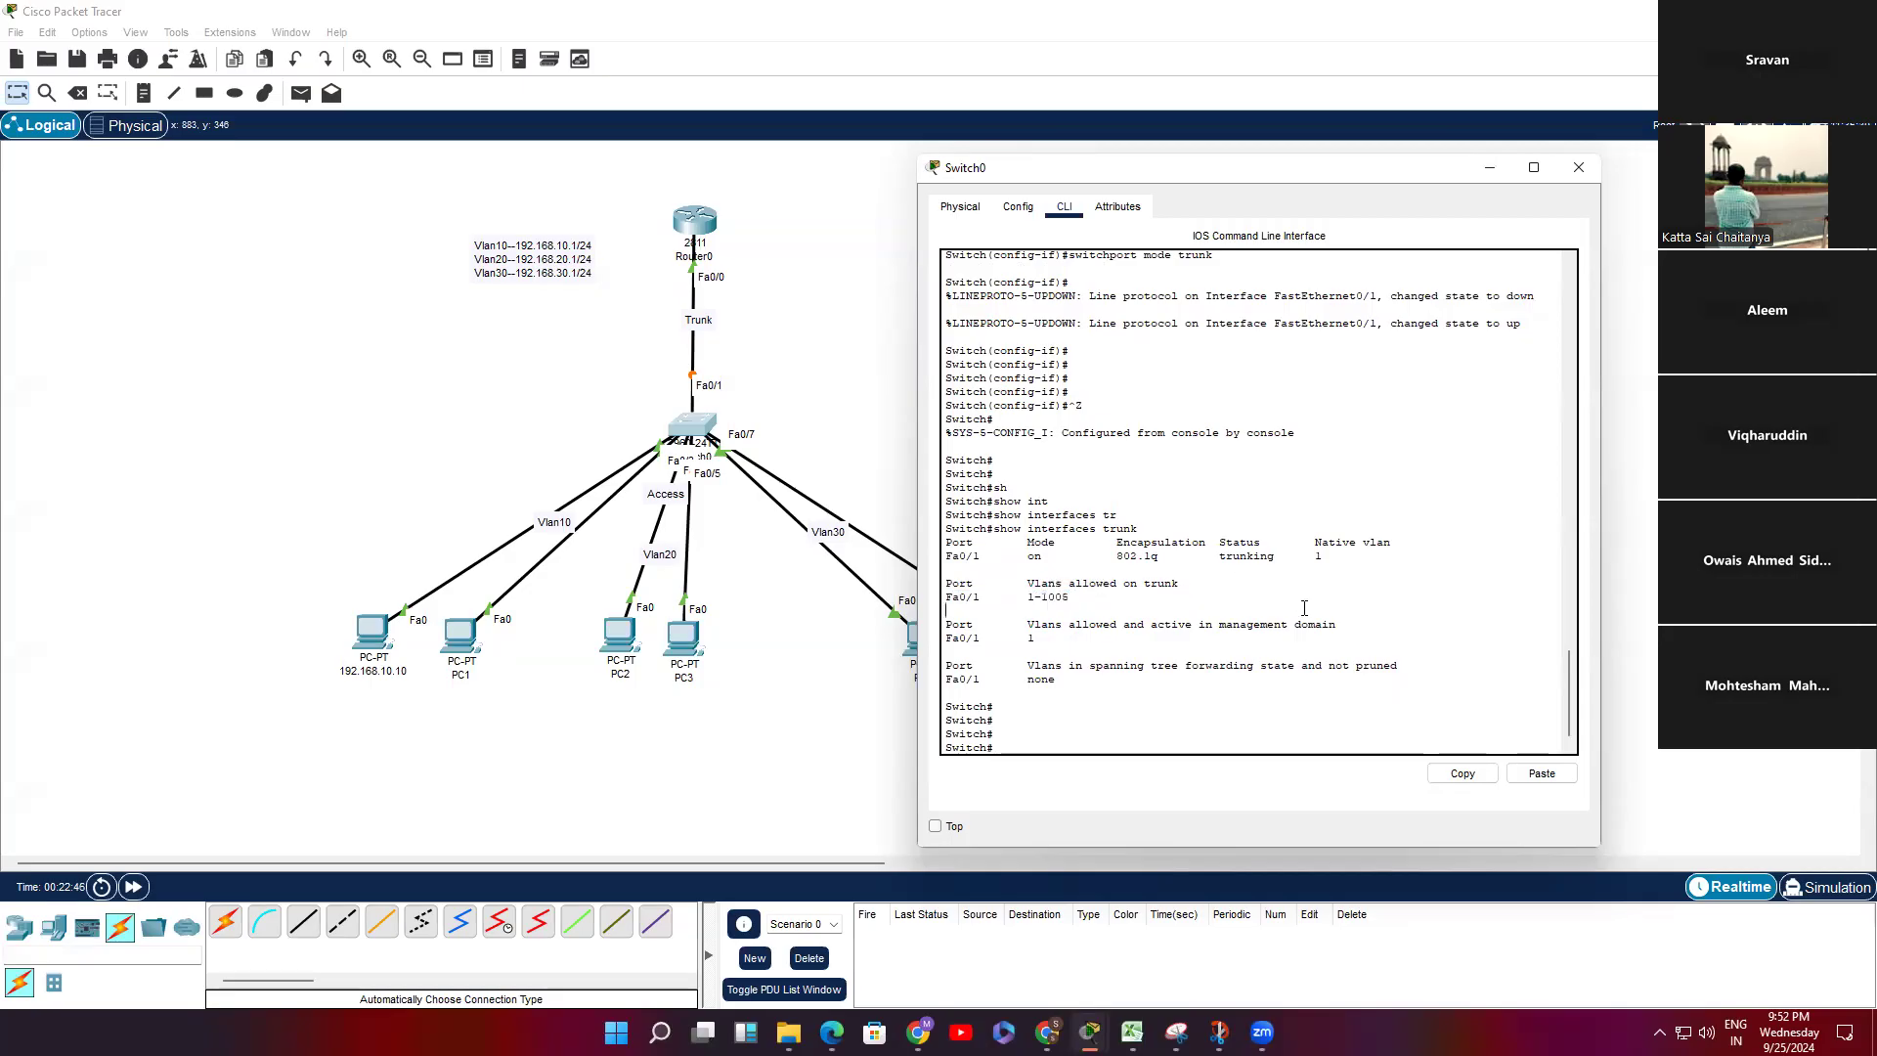
{"action": "type", "text": "conf t"}
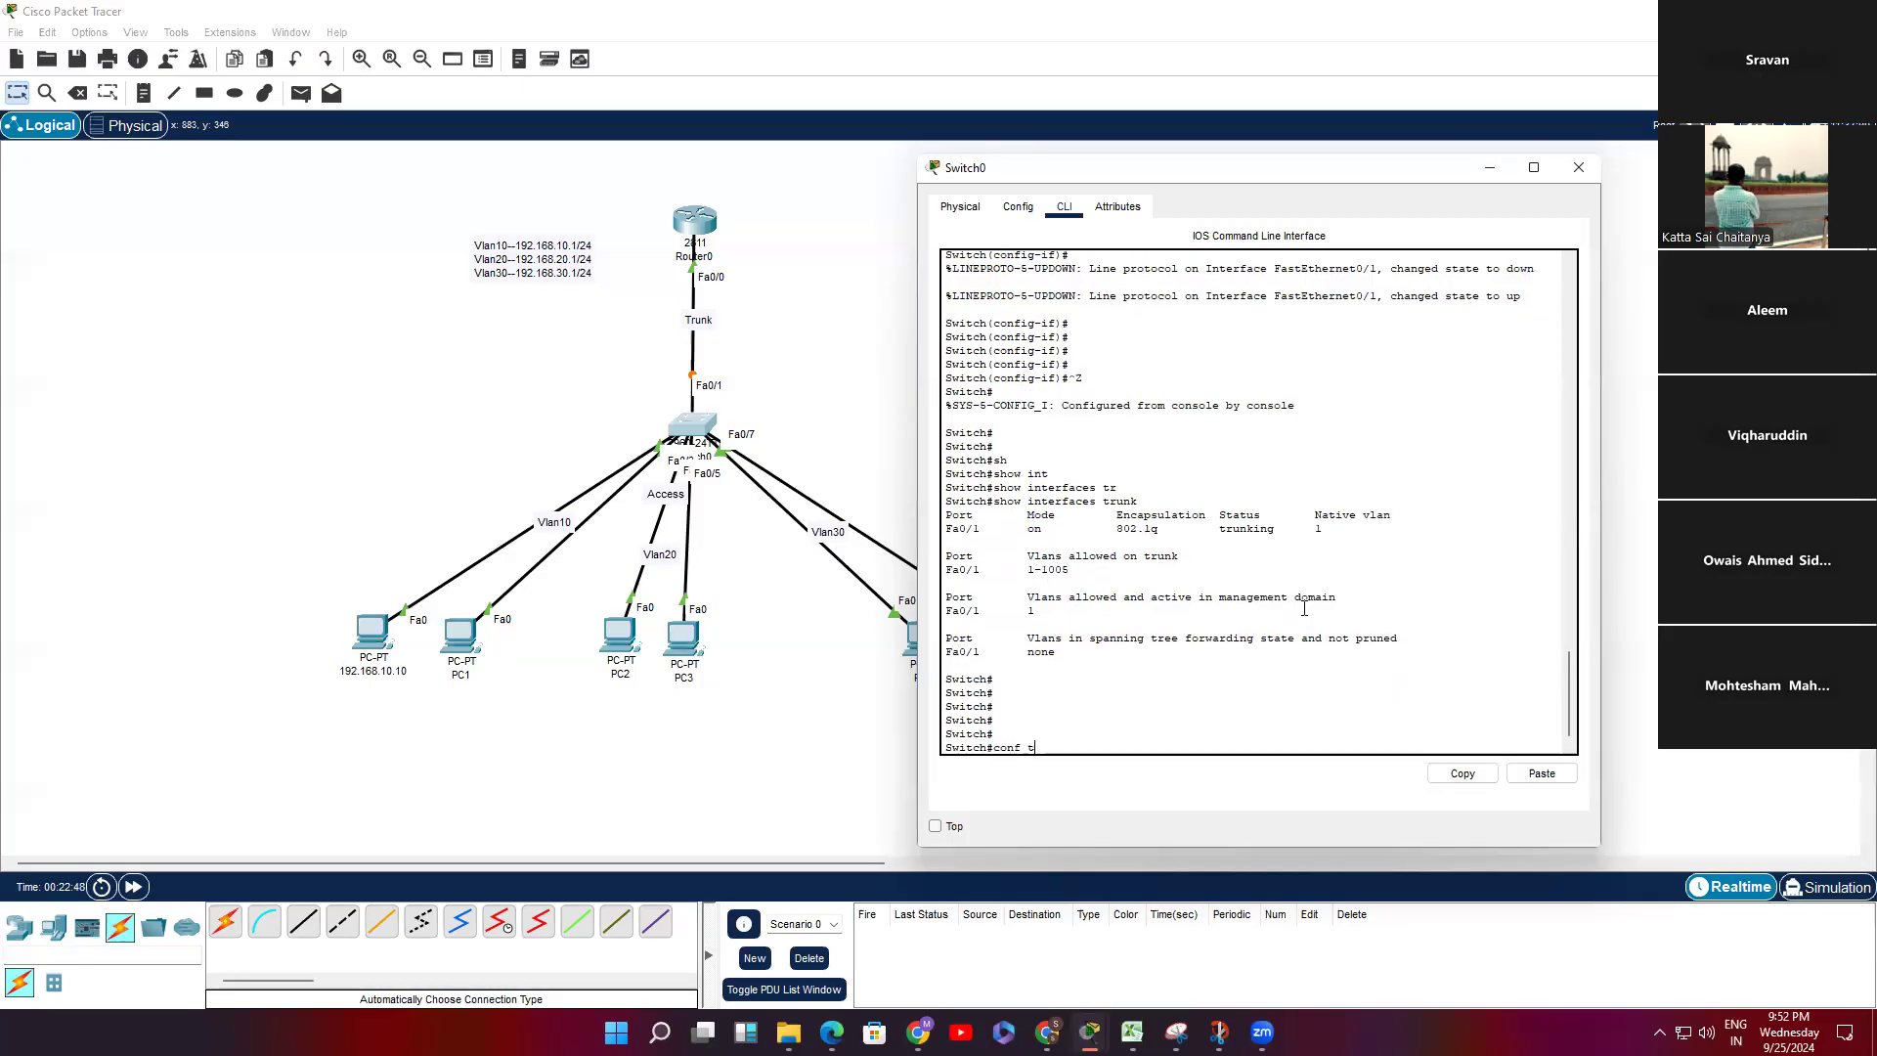
{"action": "key", "text": "Return"}
{"action": "key", "text": "Return"}
{"action": "key", "text": "Return"}
{"action": "key", "text": "Return"}
{"action": "type", "text": "v"}
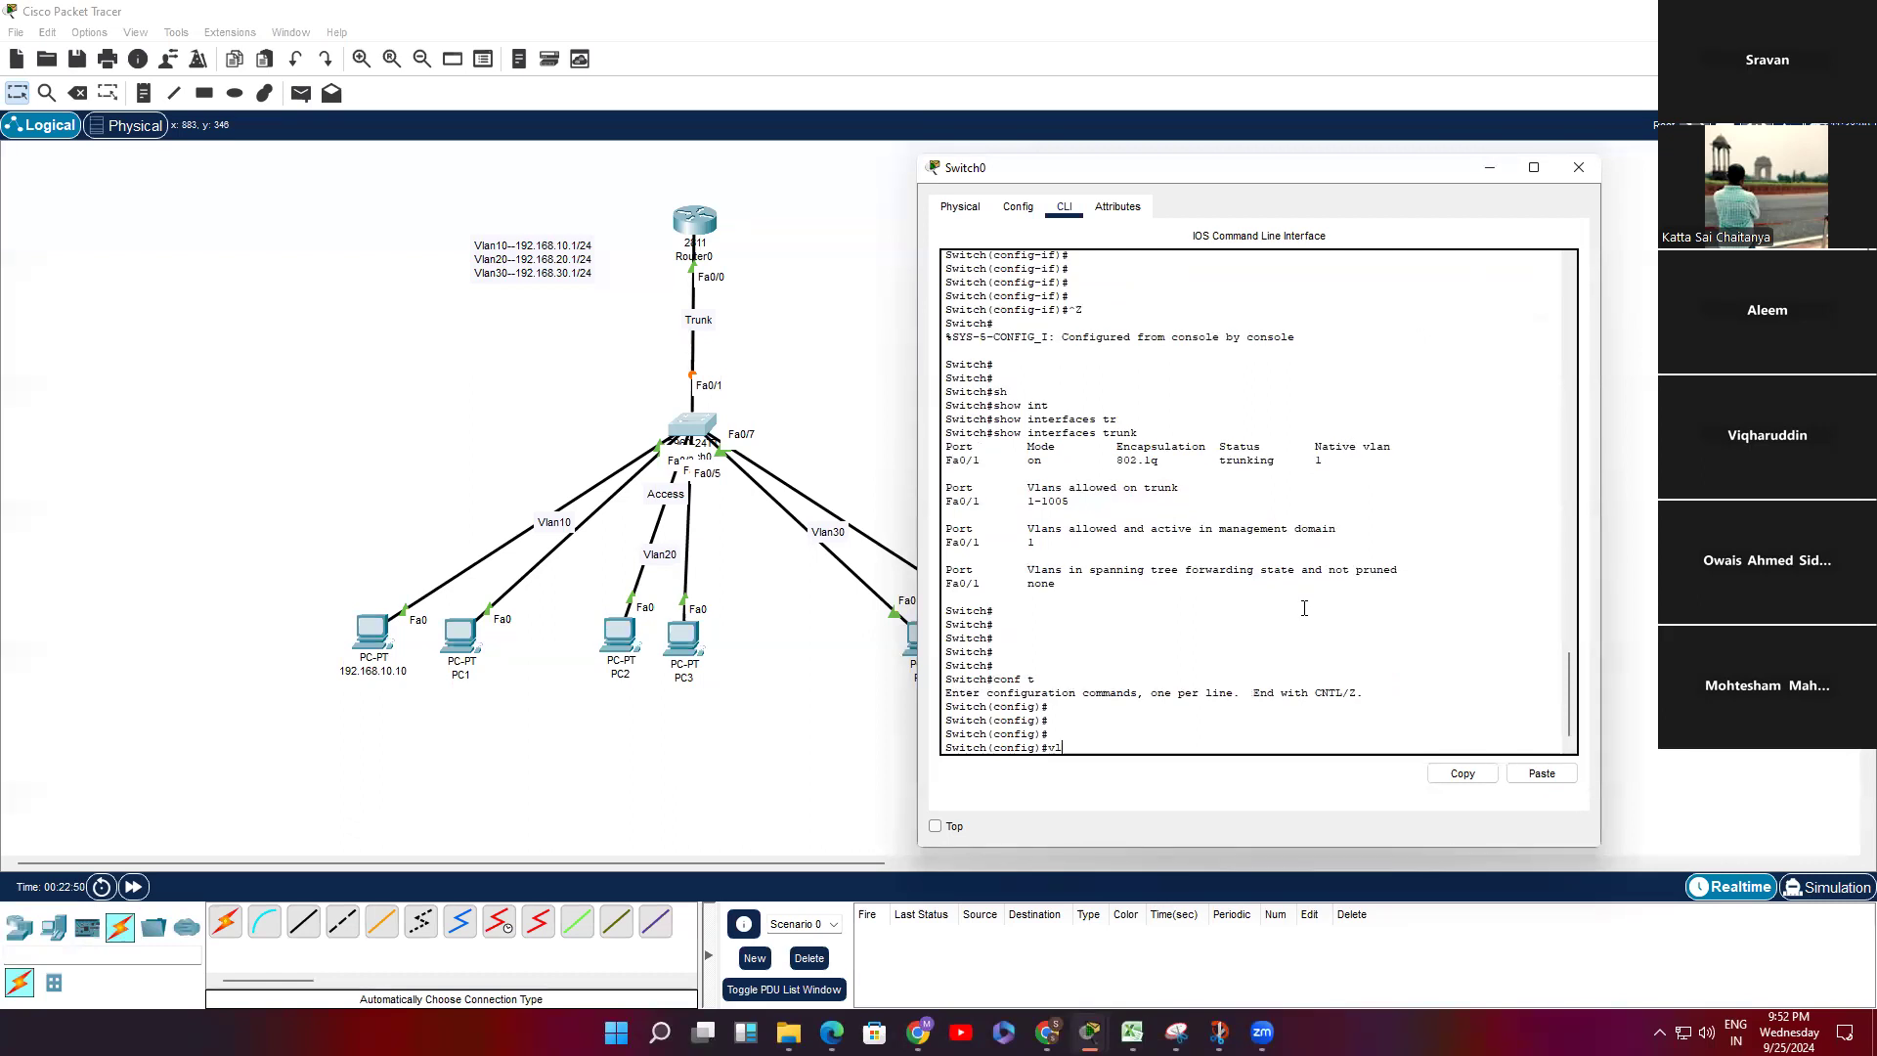
{"action": "type", "text": "l"}
{"action": "key", "text": "Tab"}
{"action": "type", "text": "10"}
{"action": "key", "text": "Return"}
{"action": "type", "text": "ex"}
{"action": "key", "text": "Return"}
Step: Create VLAN 20 and VLAN 30 on Switch0
{"action": "type", "text": "vl"}
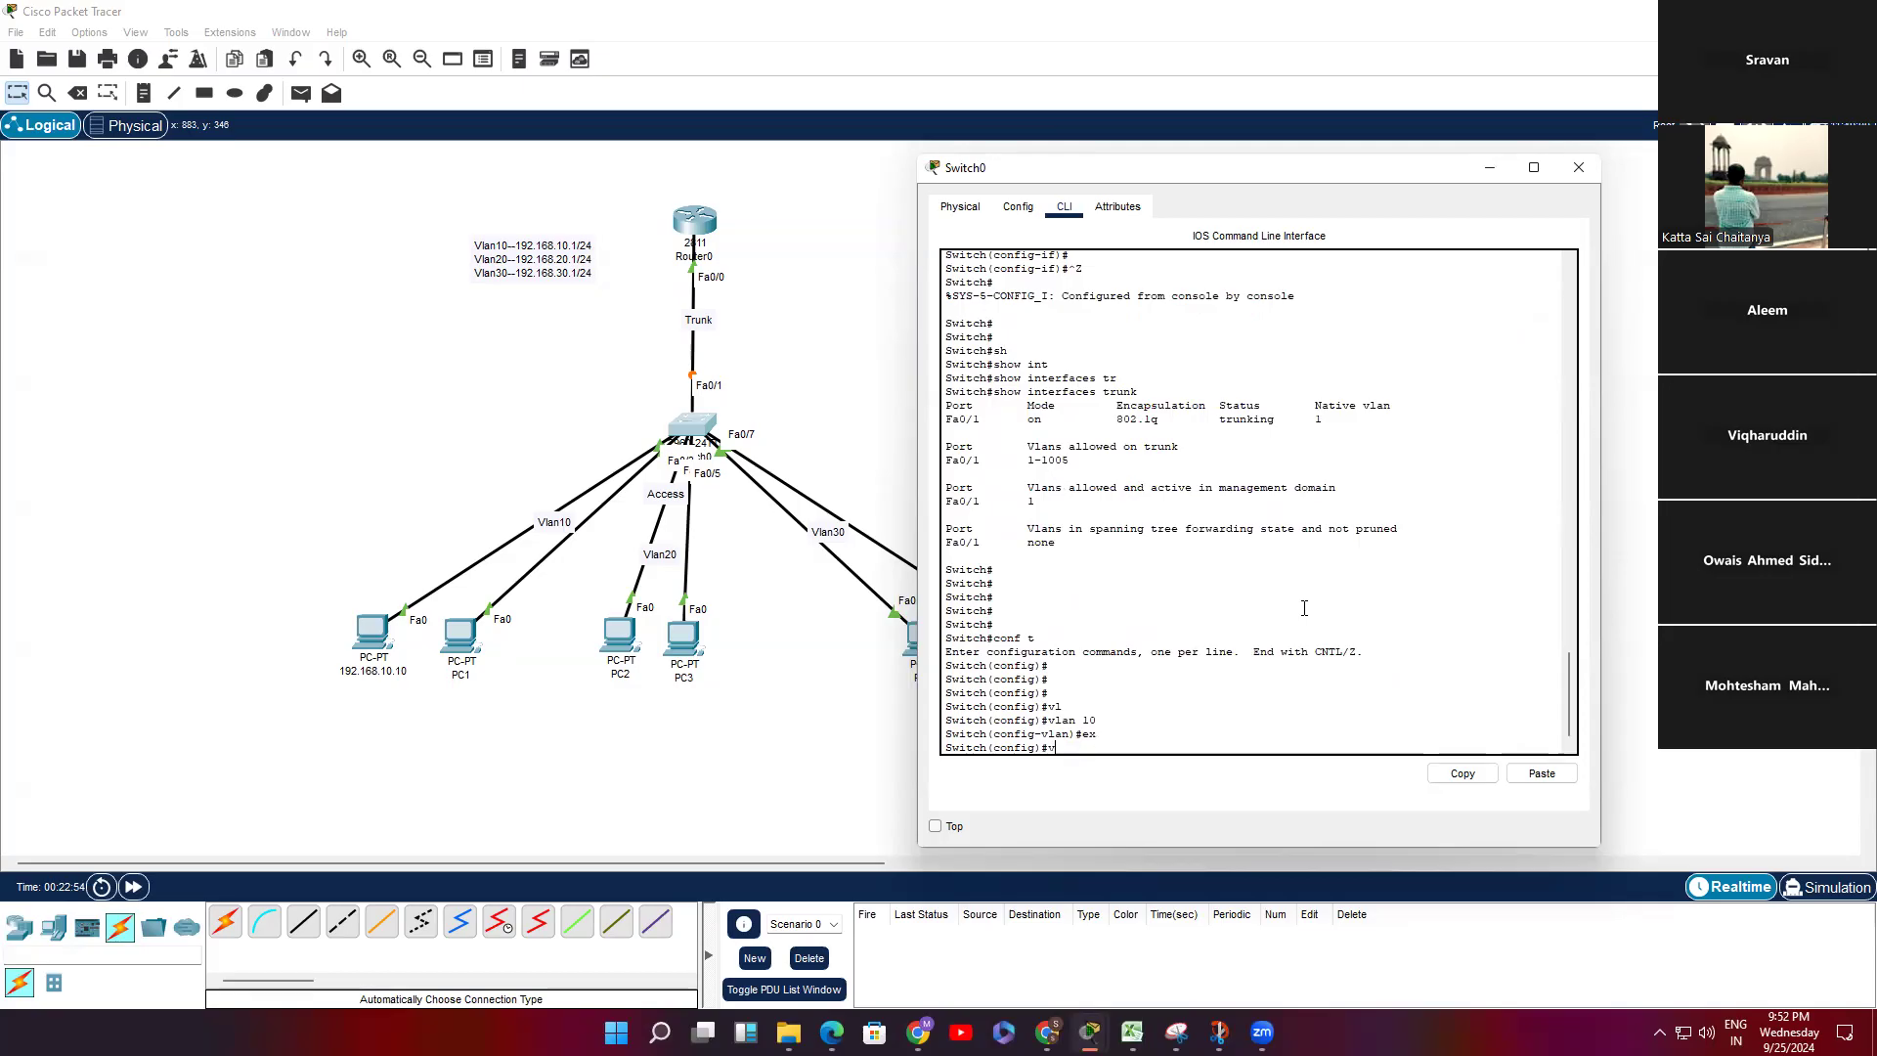
{"action": "key", "text": "Tab"}
{"action": "type", "text": "20"}
{"action": "key", "text": "Return"}
{"action": "key", "text": "Return"}
{"action": "key", "text": "Return"}
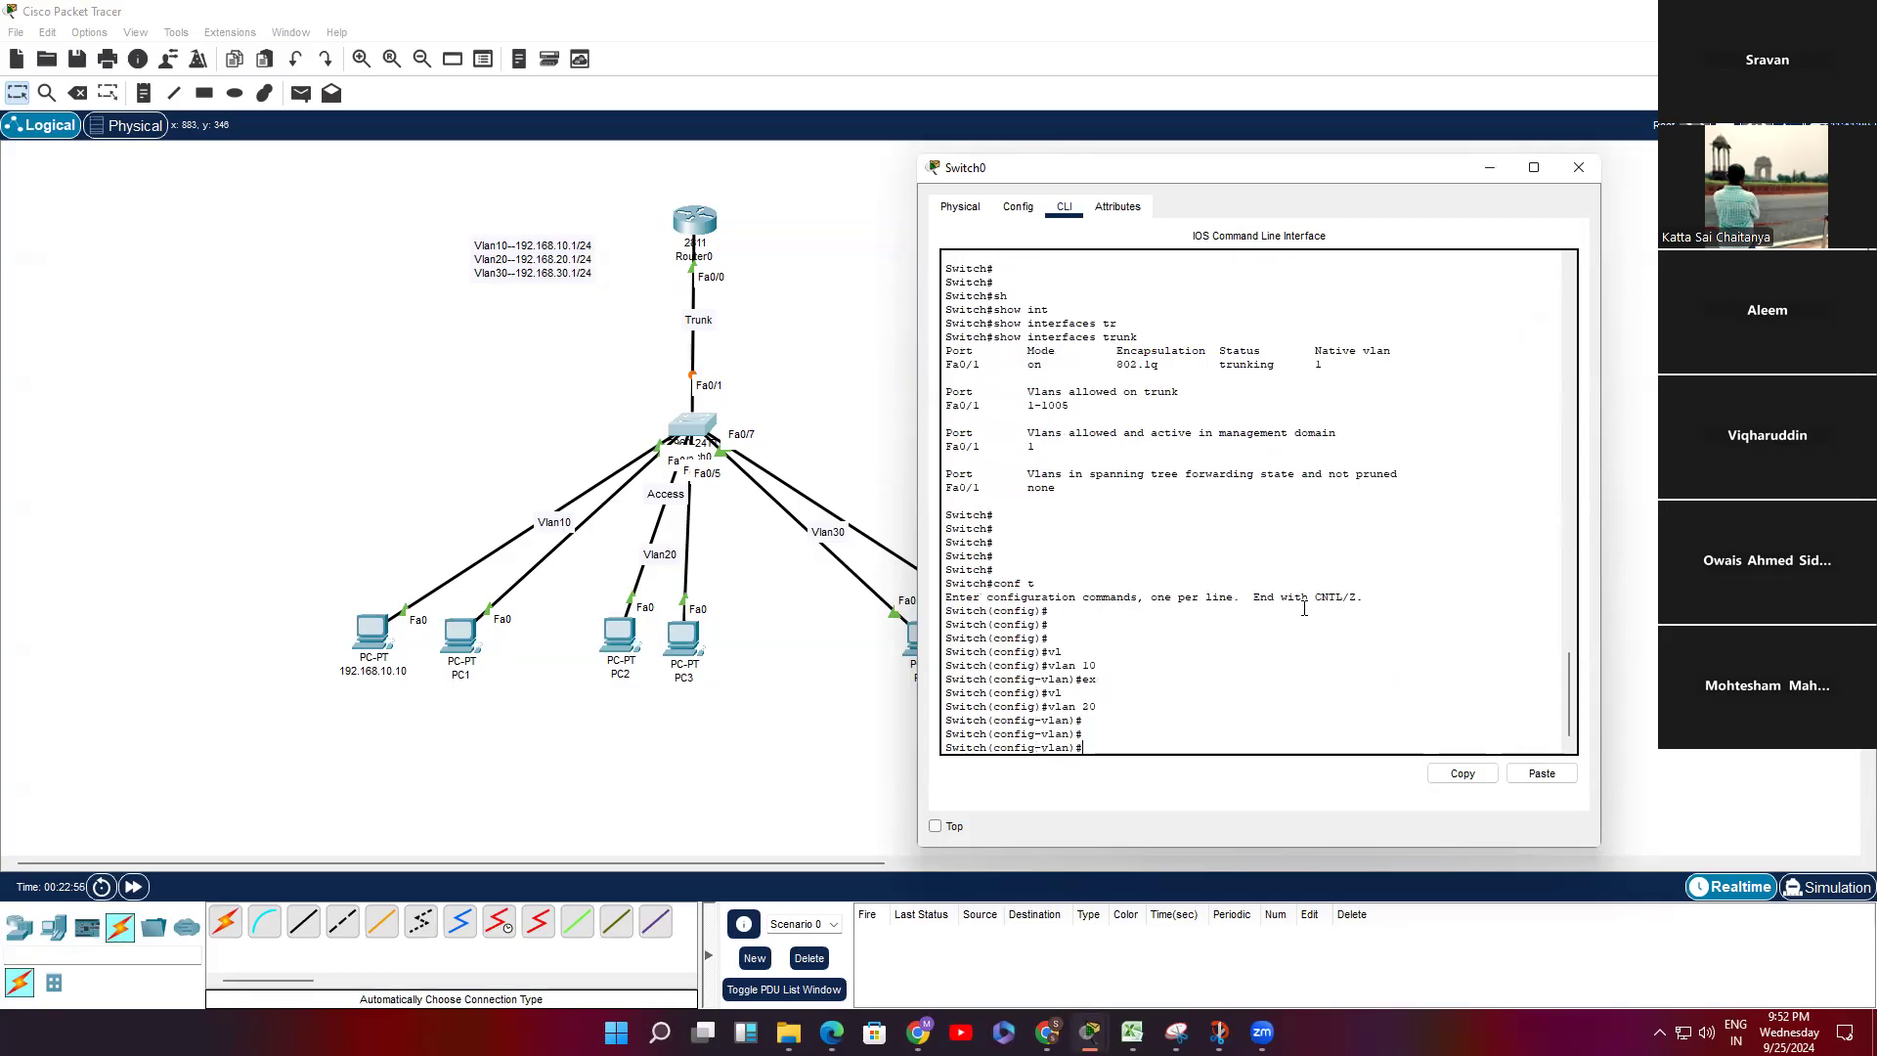
{"action": "type", "text": "vlan 30"}
{"action": "key", "text": "Return"}
{"action": "key", "text": "Return"}
{"action": "key", "text": "Return"}
Step: Return to privileged mode and run show interfaces trunk to check which VLANs are active on the trunk
{"action": "key", "text": "ctrl+z"}
{"action": "key", "text": "Return"}
{"action": "key", "text": "Return"}
{"action": "key", "text": "Return"}
{"action": "type", "text": "sh"}
{"action": "key", "text": "Tab"}
{"action": "type", "text": "in"}
{"action": "key", "text": "Tab"}
{"action": "type", "text": "t"}
{"action": "key", "text": "Tab"}
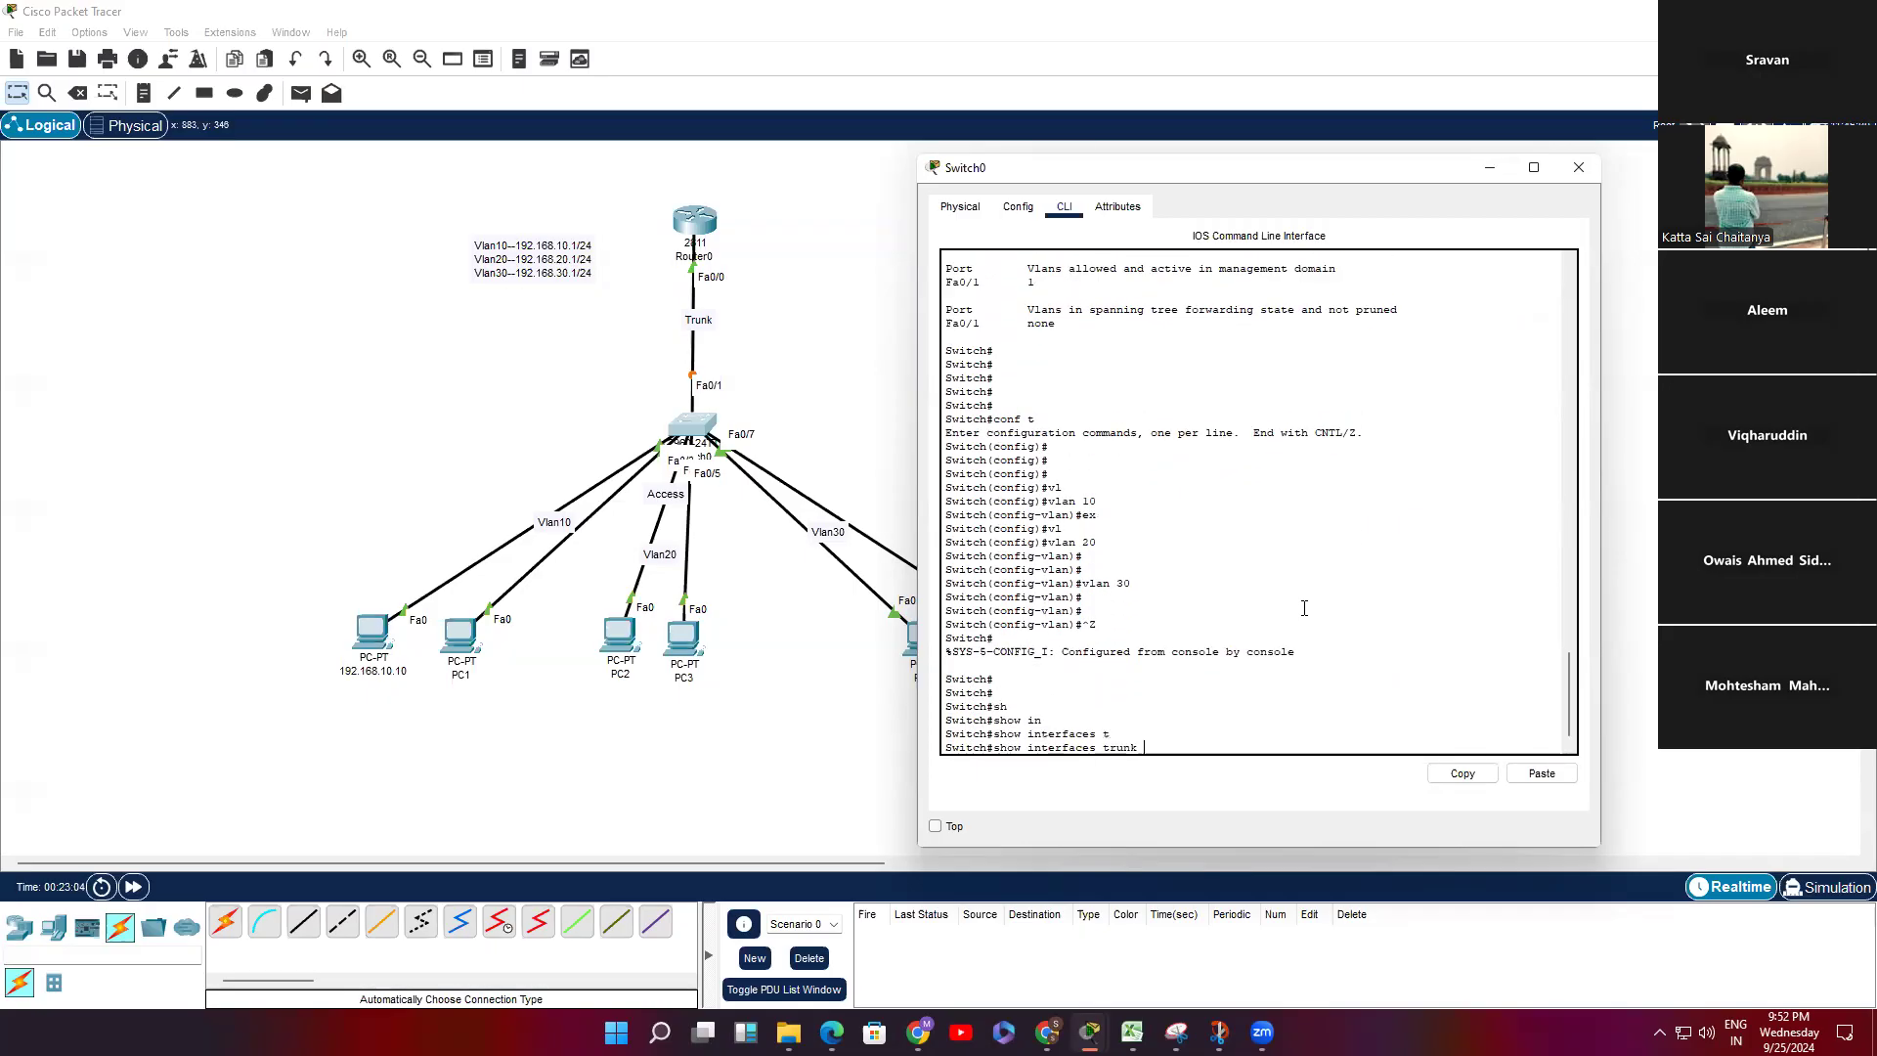
{"action": "key", "text": "Return"}
{"action": "key", "text": "Return"}
{"action": "key", "text": "Return"}
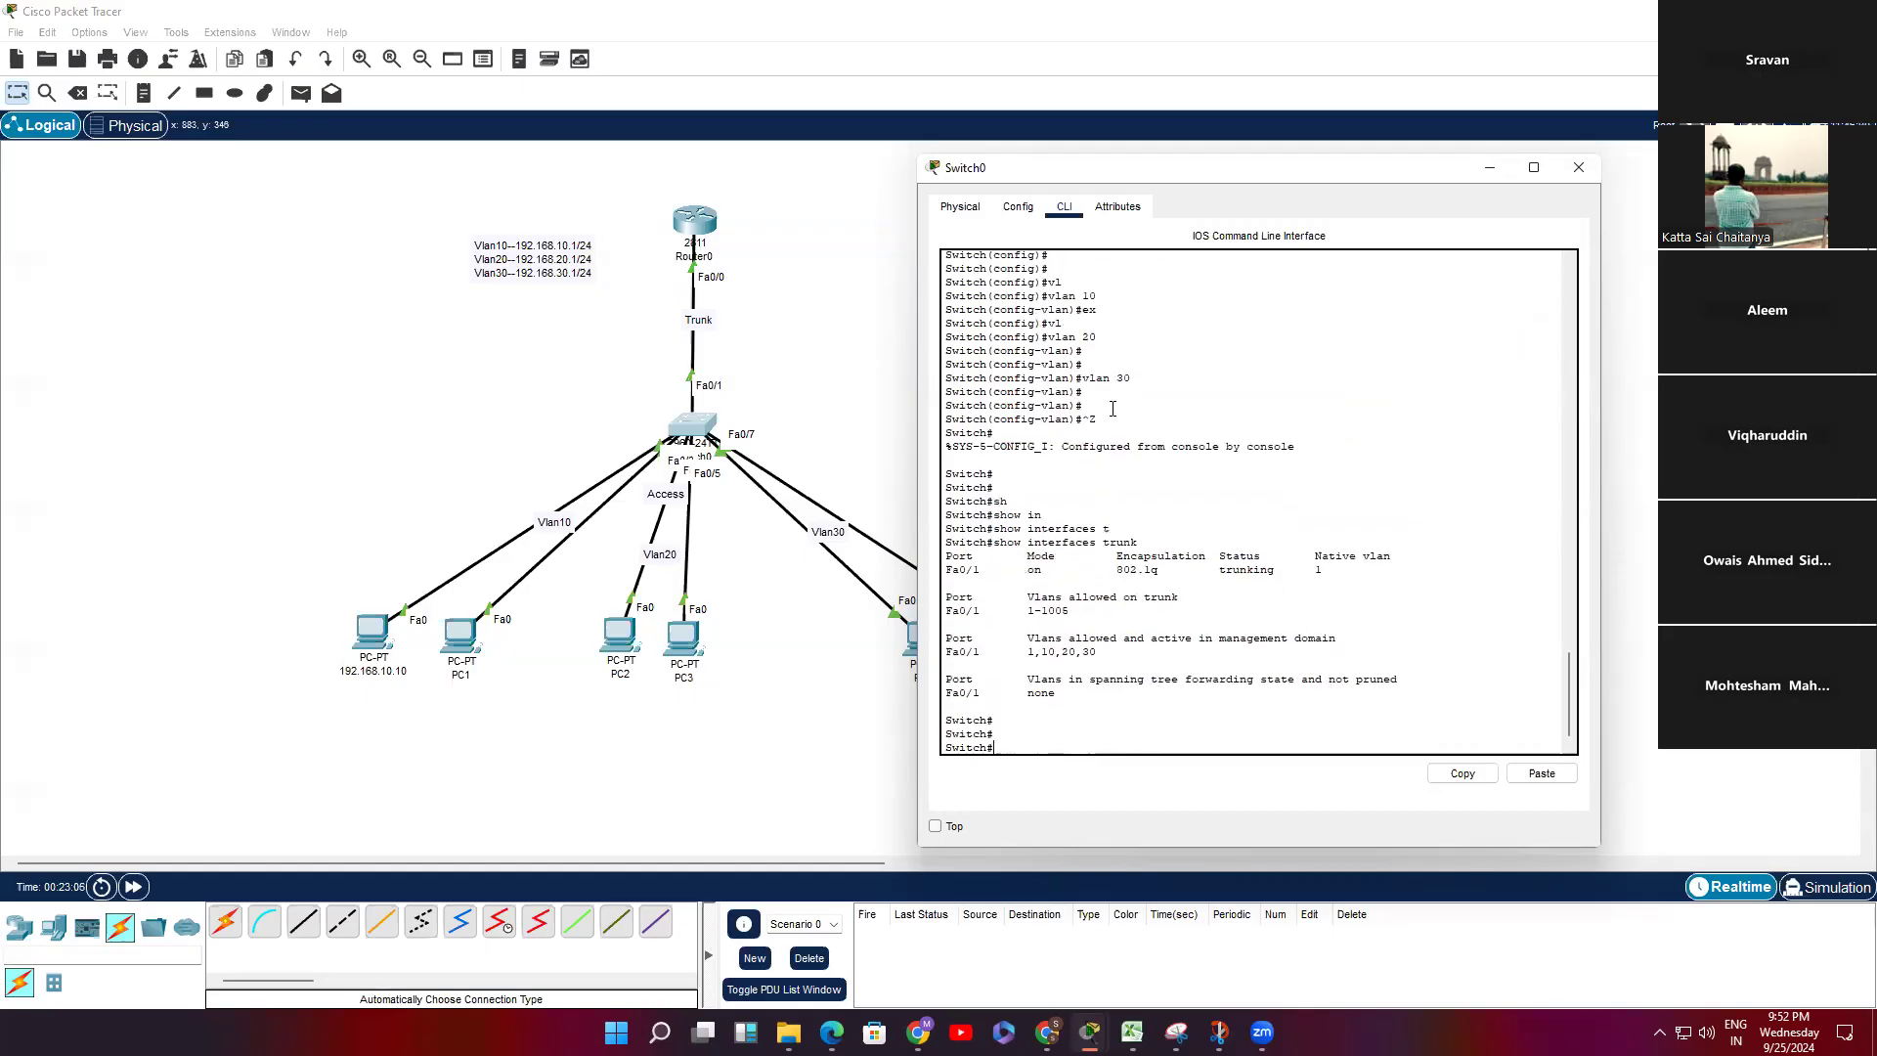
Step: Examine the trunk output on Switch0 for the VLANs allowed and active on Fa0/1
{"action": "type", "text": "conf t"}
{"action": "key", "text": "Return"}
{"action": "scroll", "coordinate": [1095, 588], "scroll_direction": "up", "scroll_amount": 6}
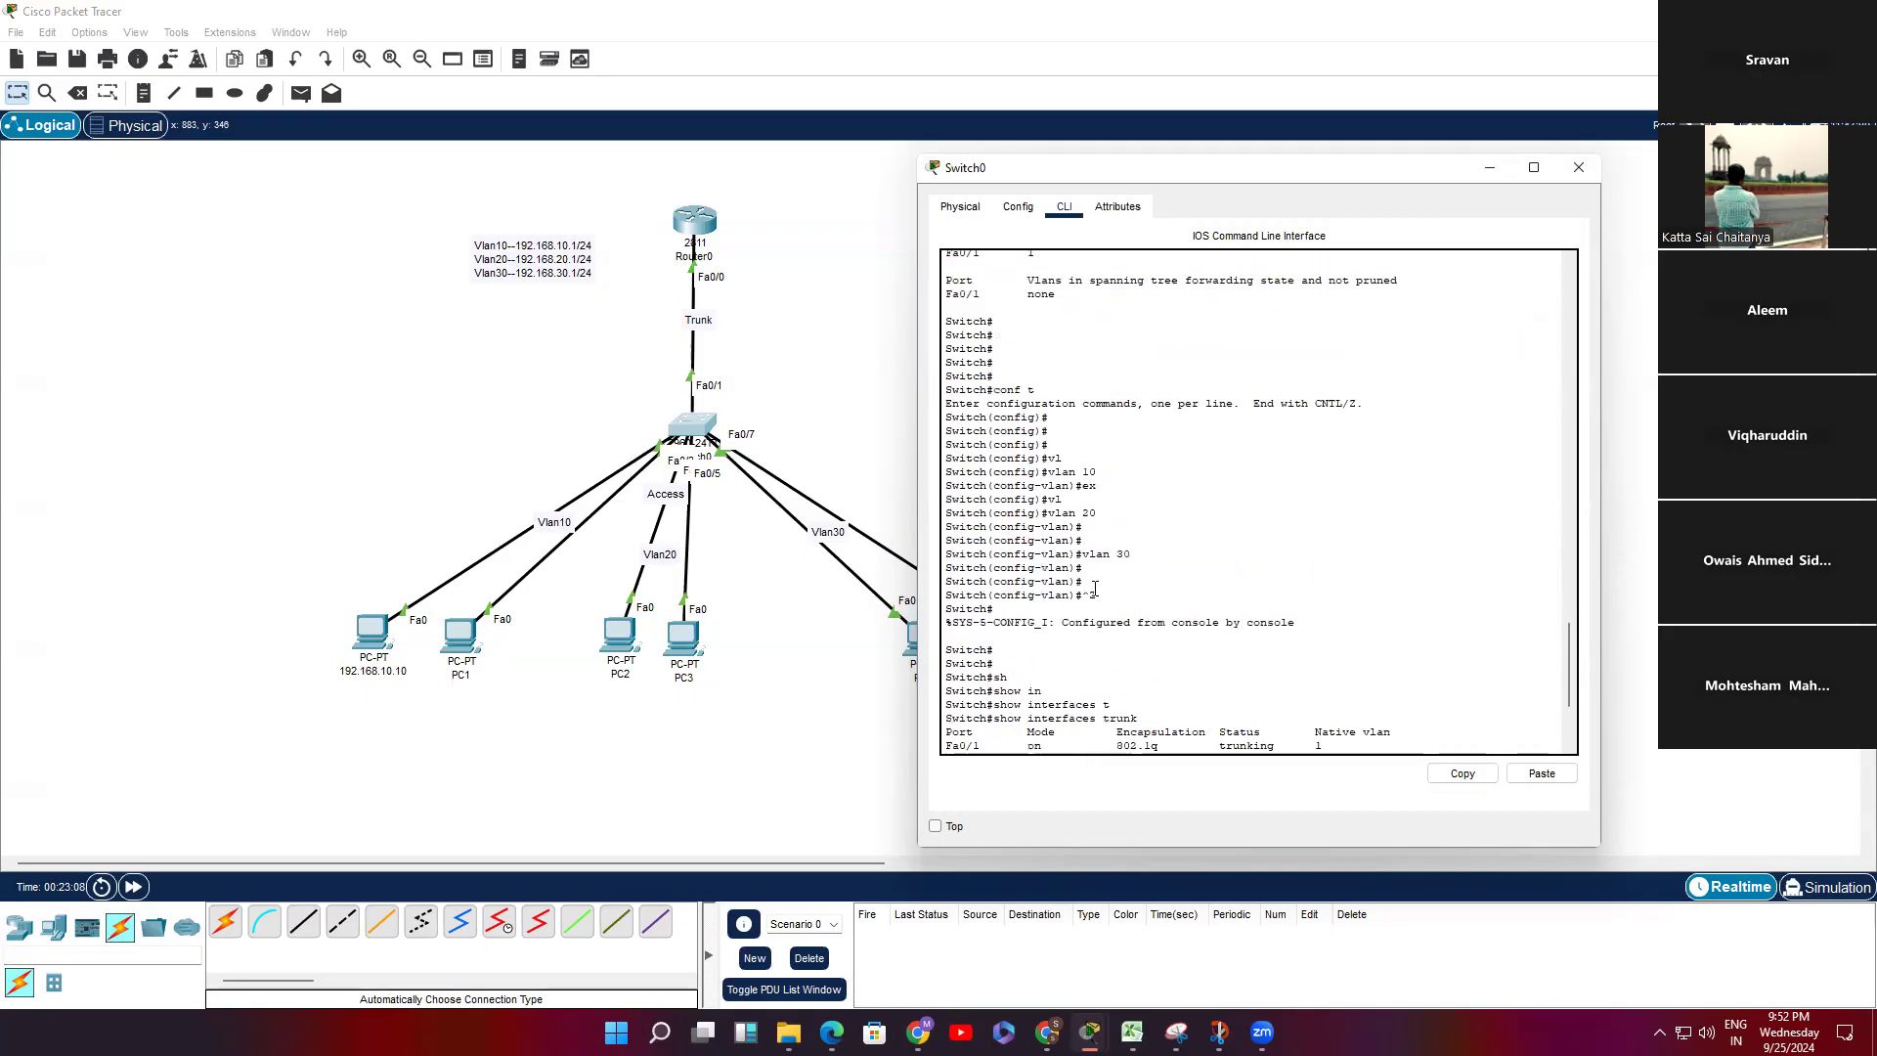
{"action": "scroll", "coordinate": [1095, 588], "scroll_direction": "down", "scroll_amount": 4}
{"action": "left_click_drag", "start_coordinate": [1097, 647], "coordinate": [942, 650]}
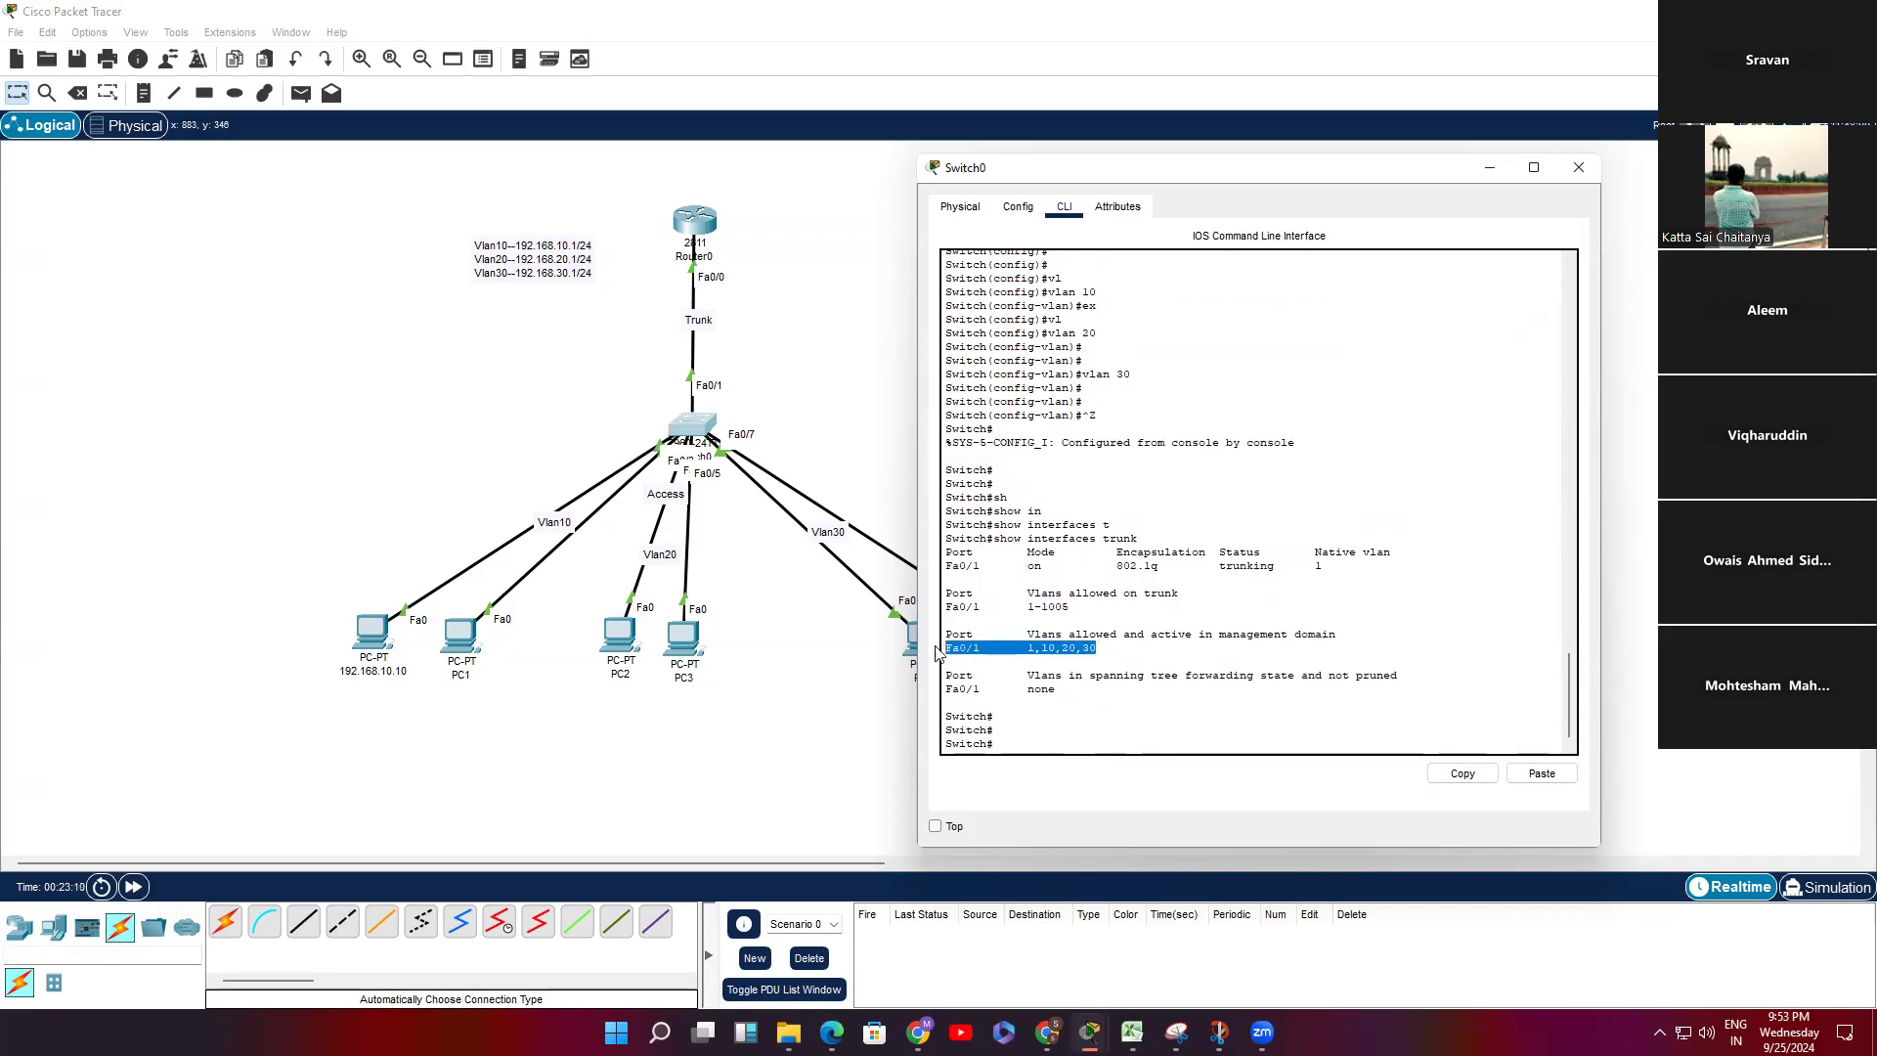
{"action": "left_click", "coordinate": [1164, 638]}
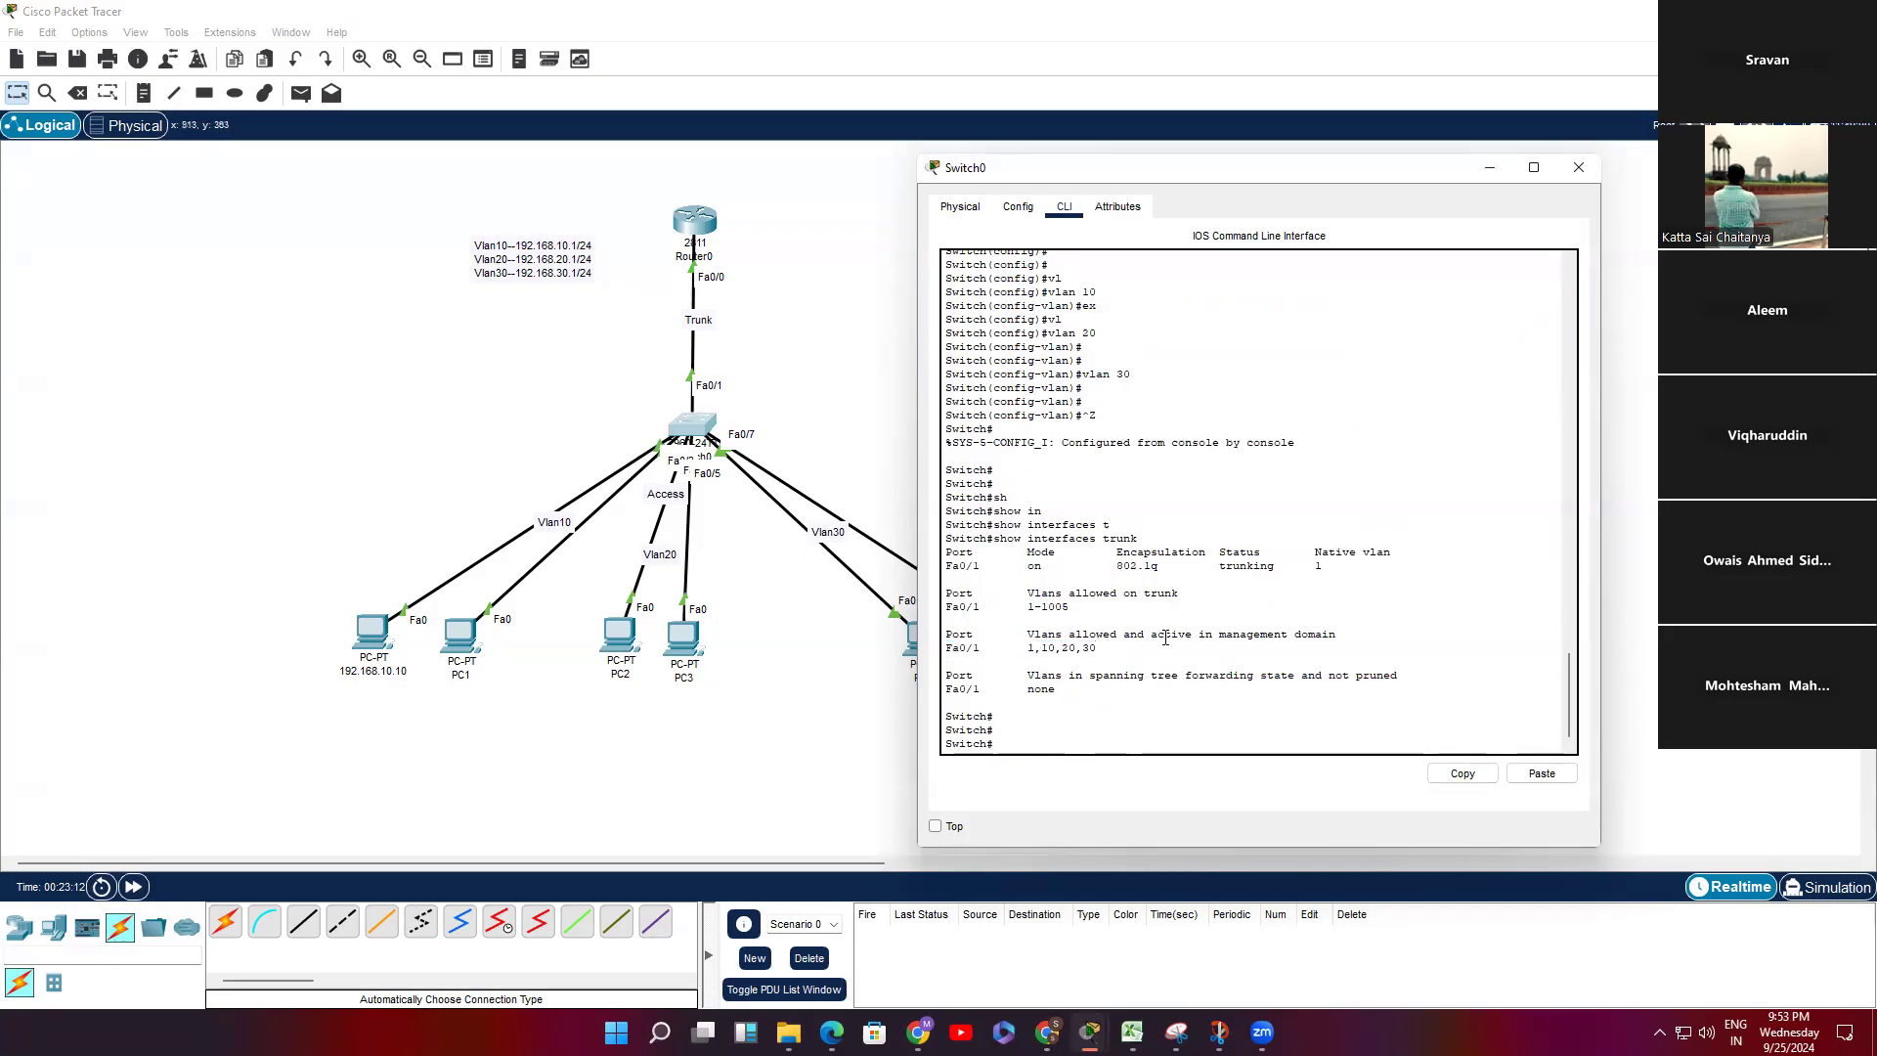
Step: Enter global configuration mode on Switch0 and begin an interface range command for the FastEthernet ports
{"action": "key", "text": "Return"}
{"action": "key", "text": "Return"}
{"action": "type", "text": "conf t"}
{"action": "key", "text": "Return"}
{"action": "key", "text": "Return"}
{"action": "type", "text": "in"}
{"action": "key", "text": "Tab"}
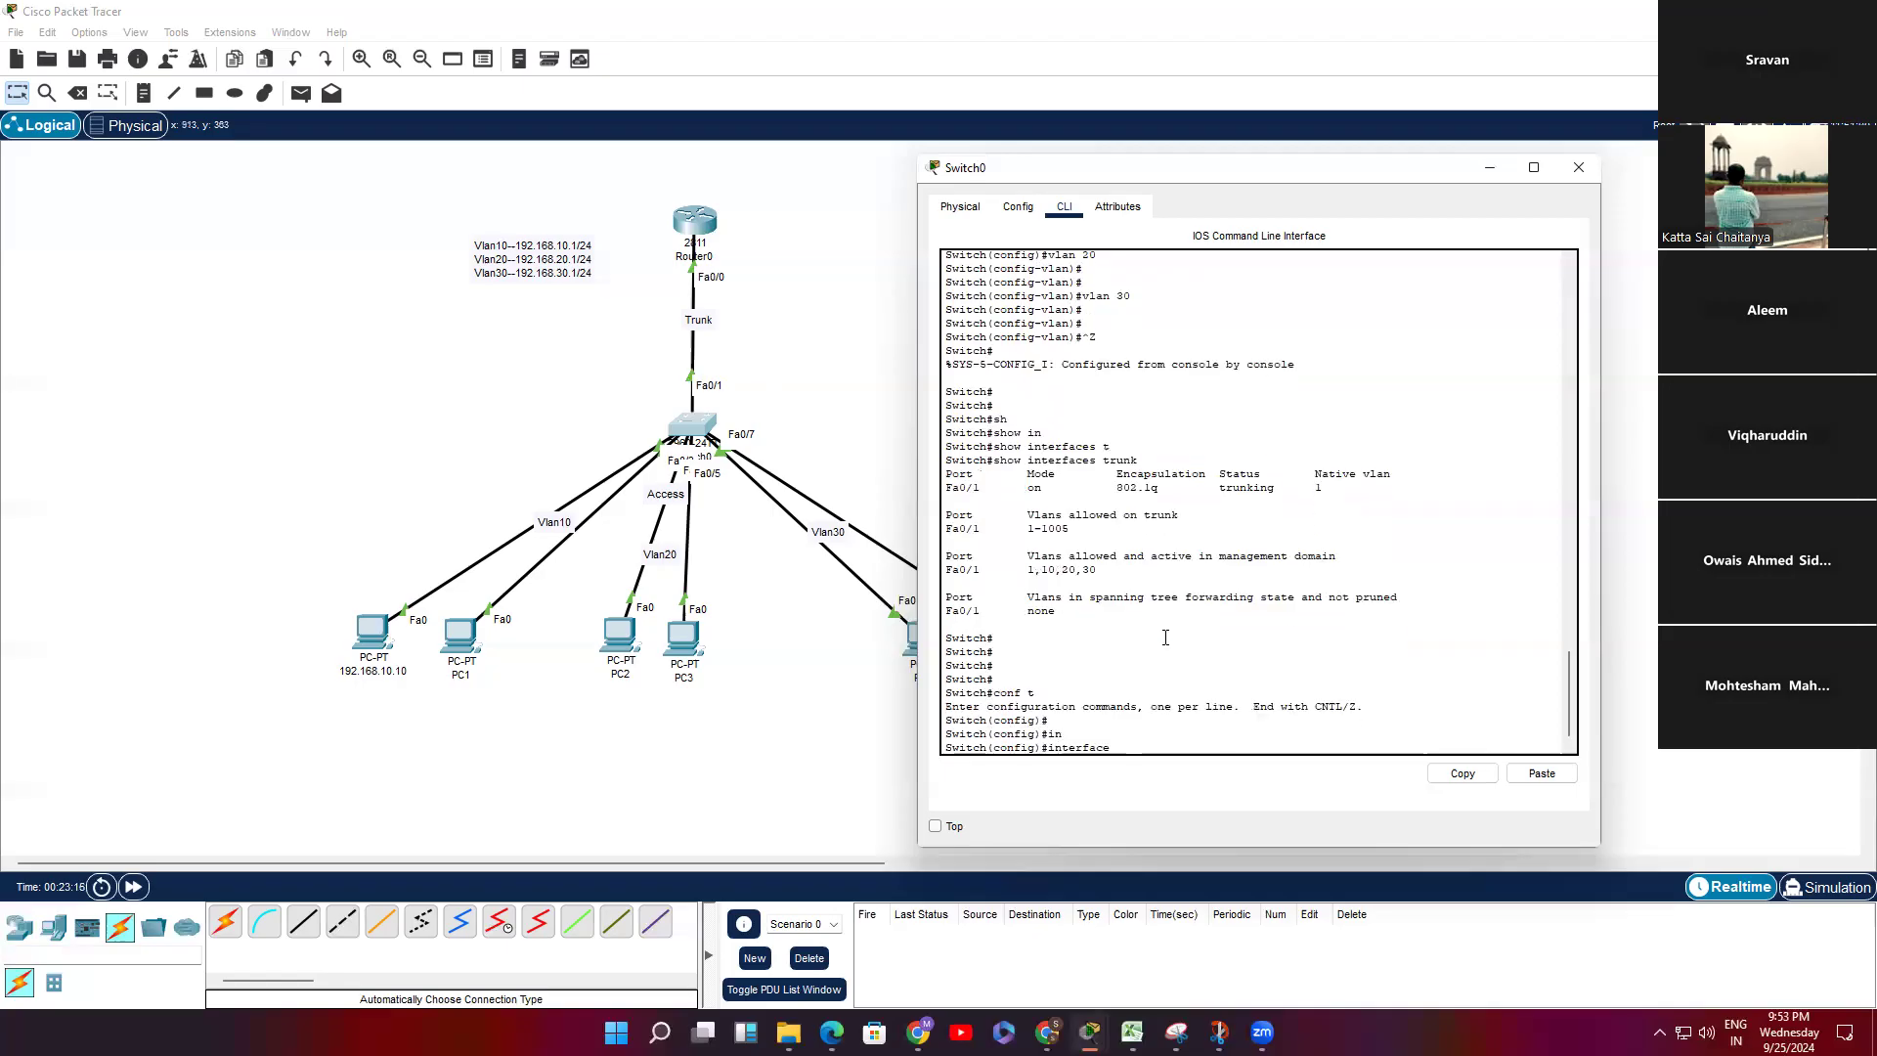
{"action": "type", "text": "r"}
{"action": "key", "text": "Tab"}
{"action": "type", "text": "f"}
{"action": "key", "text": "Tab"}
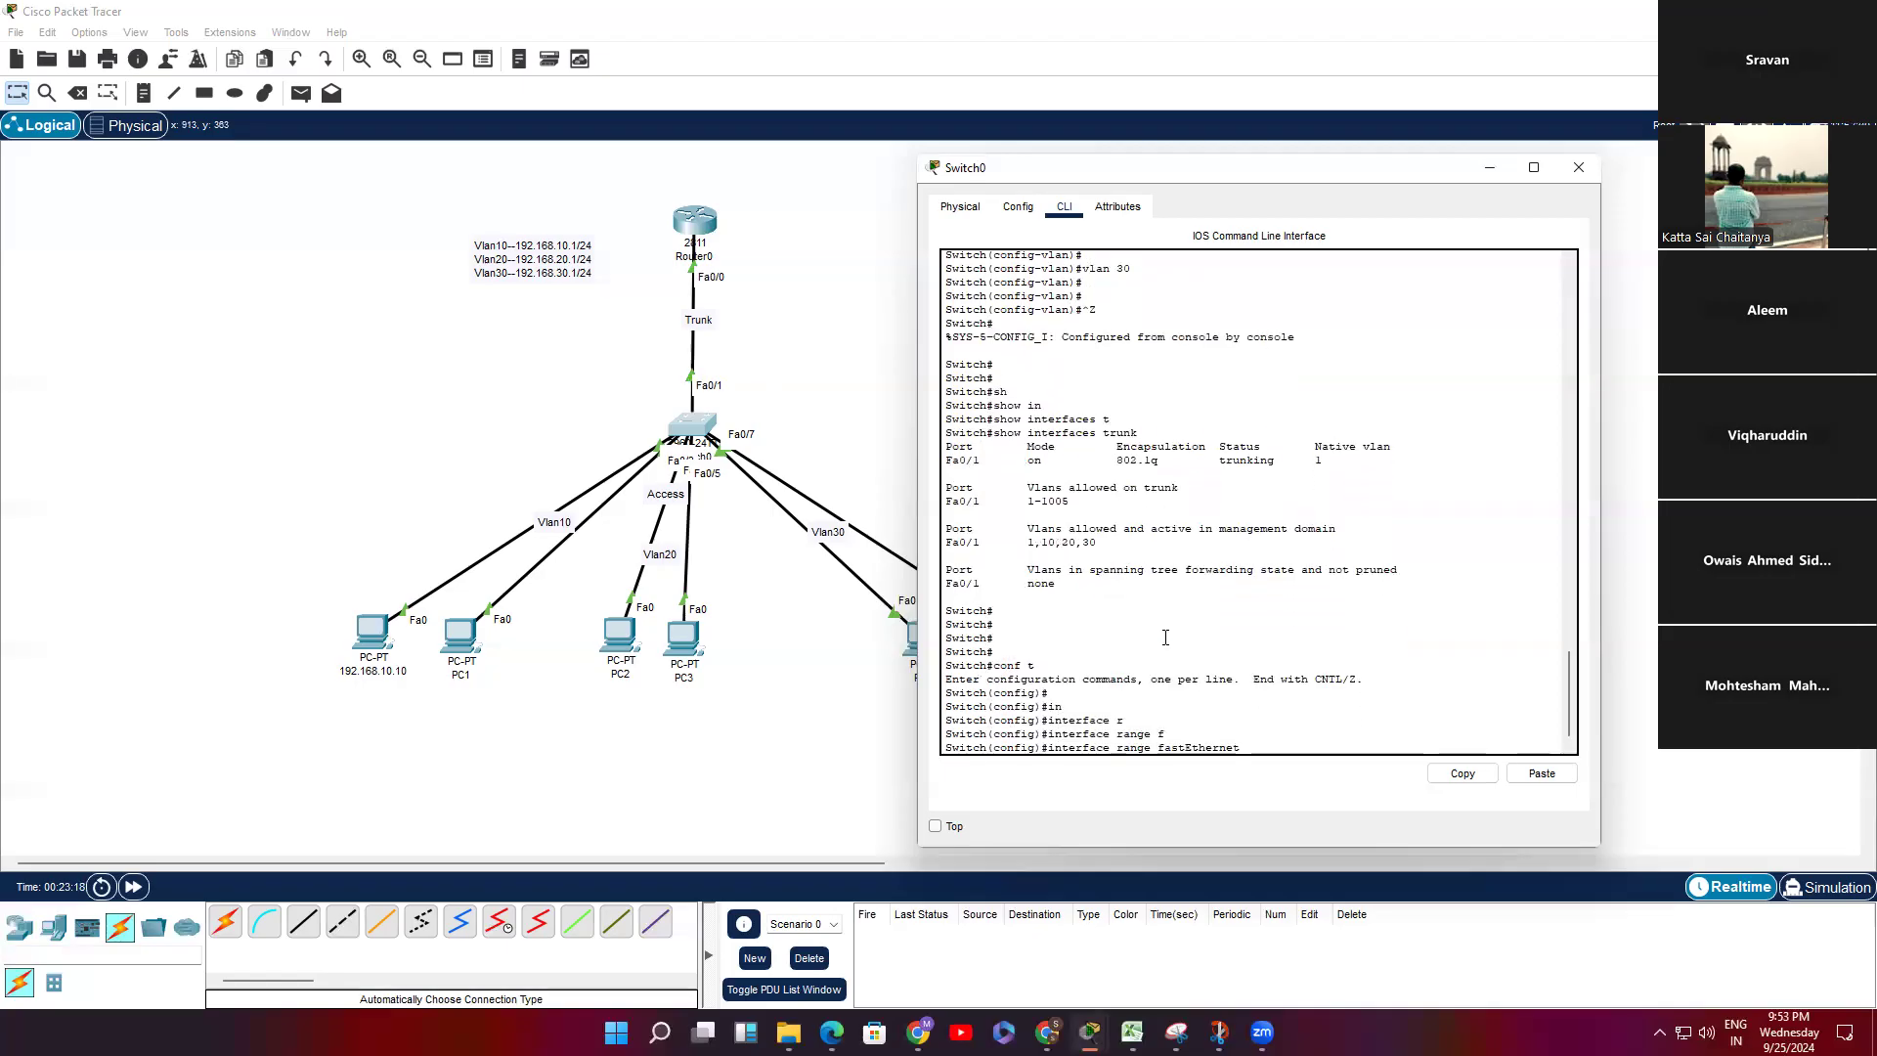
{"action": "type", "text": "0/1"}
Step: Reposition the 192.168.10.10 PC and PC1 to PC4 below the switch to trace their links and port labels
{"action": "left_click_drag", "start_coordinate": [372, 637], "coordinate": [201, 406]}
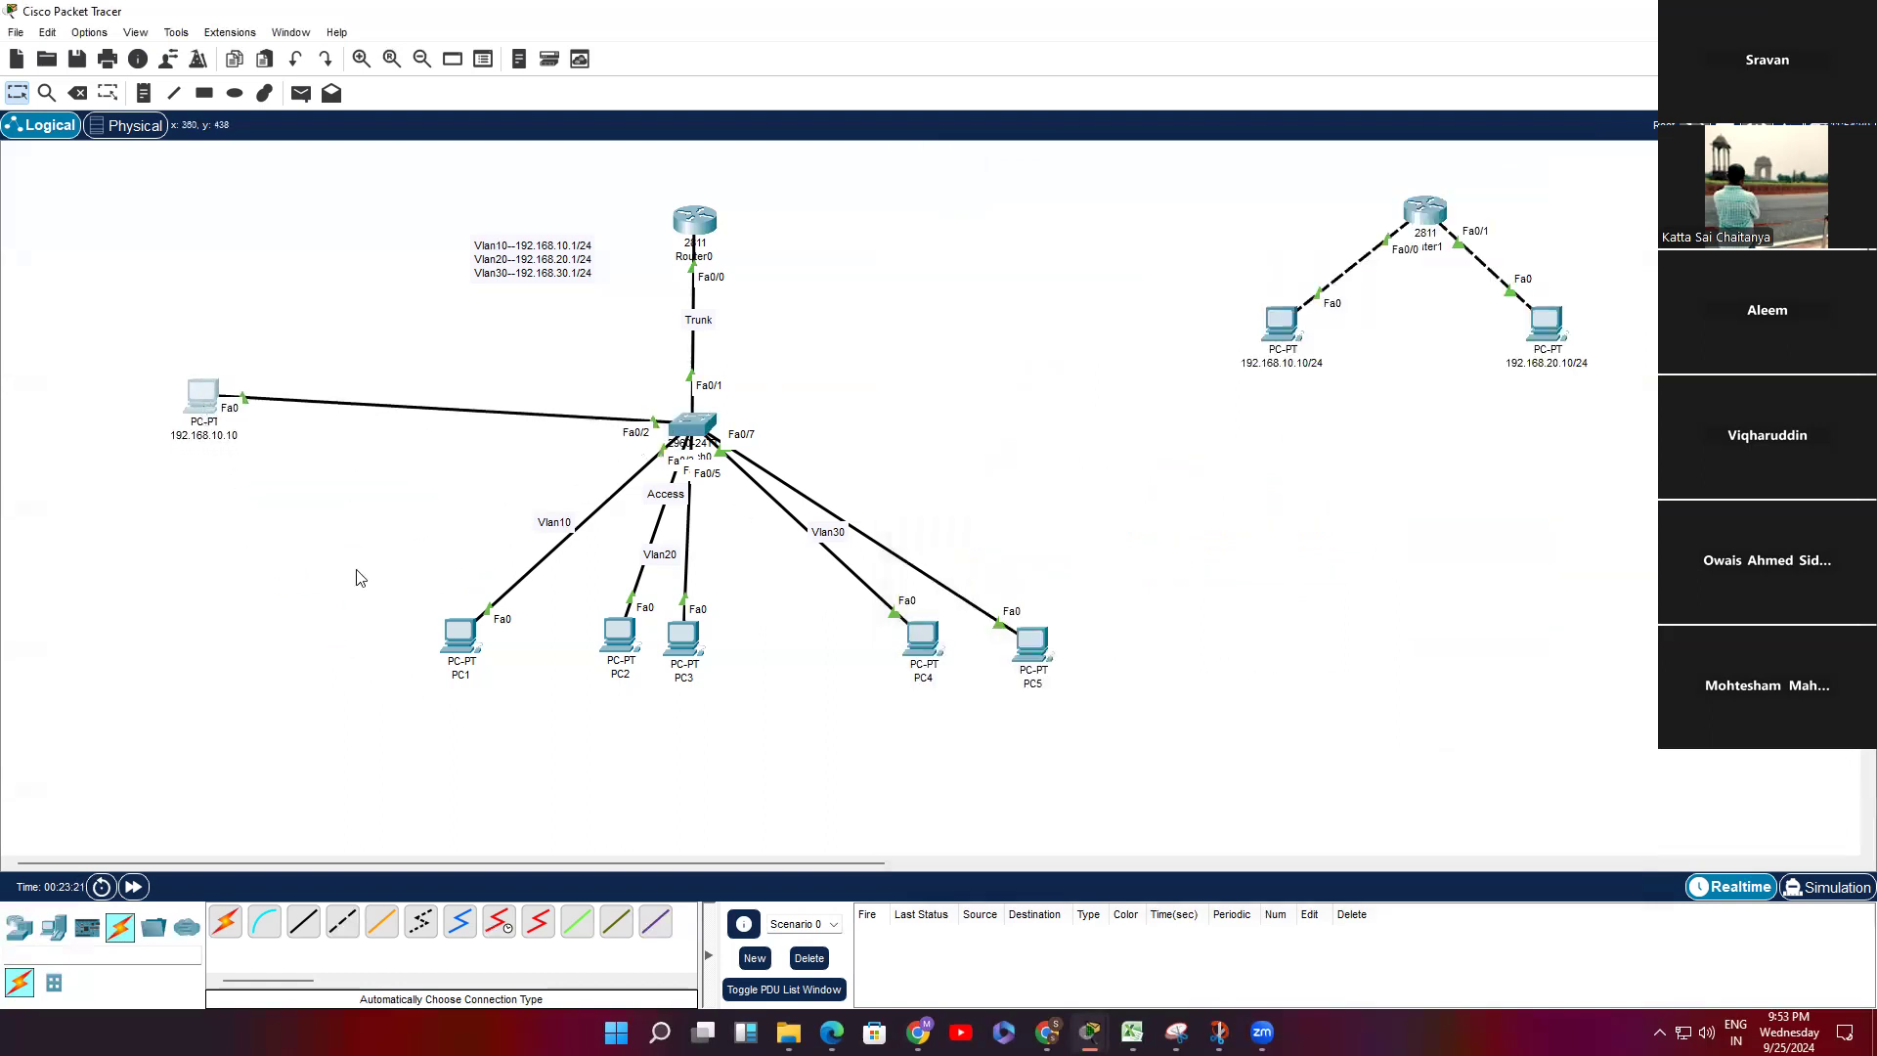
{"action": "left_click_drag", "start_coordinate": [470, 630], "coordinate": [433, 649]}
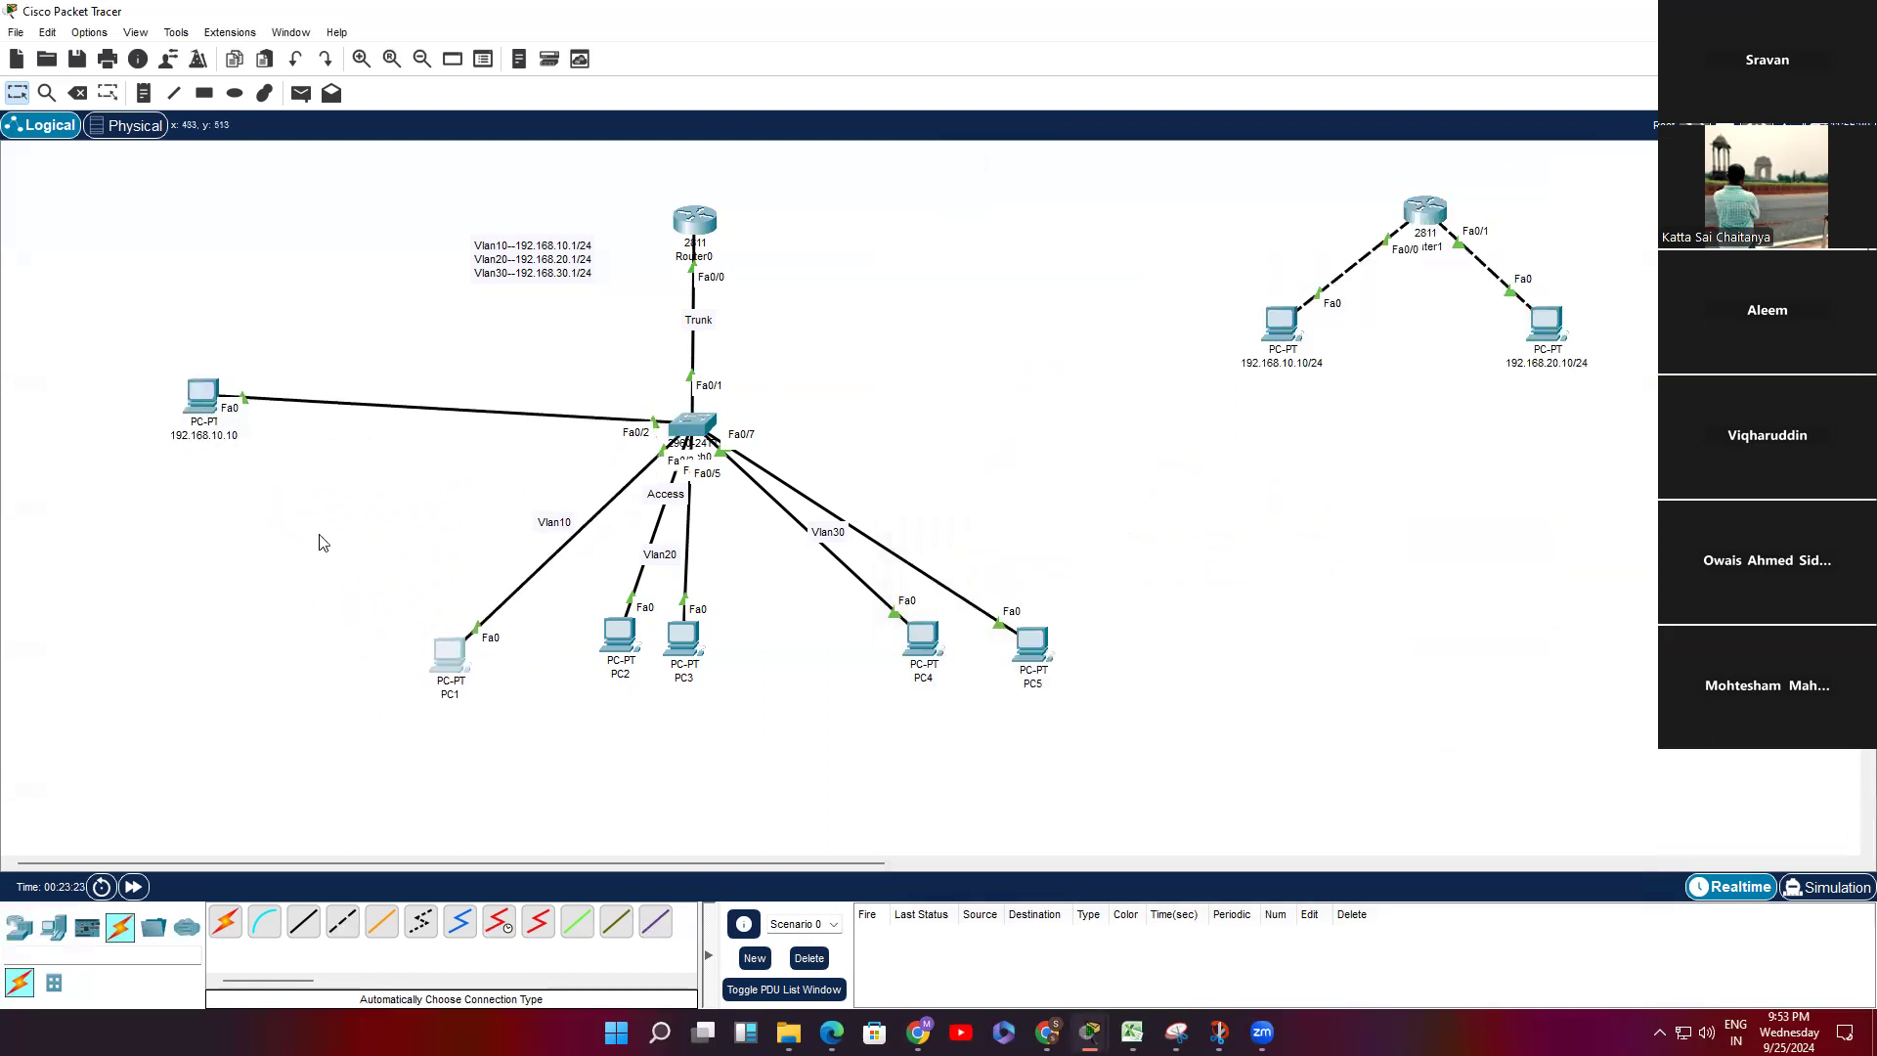
{"action": "left_click_drag", "start_coordinate": [193, 389], "coordinate": [367, 611]}
{"action": "left_click_drag", "start_coordinate": [622, 641], "coordinate": [716, 645]}
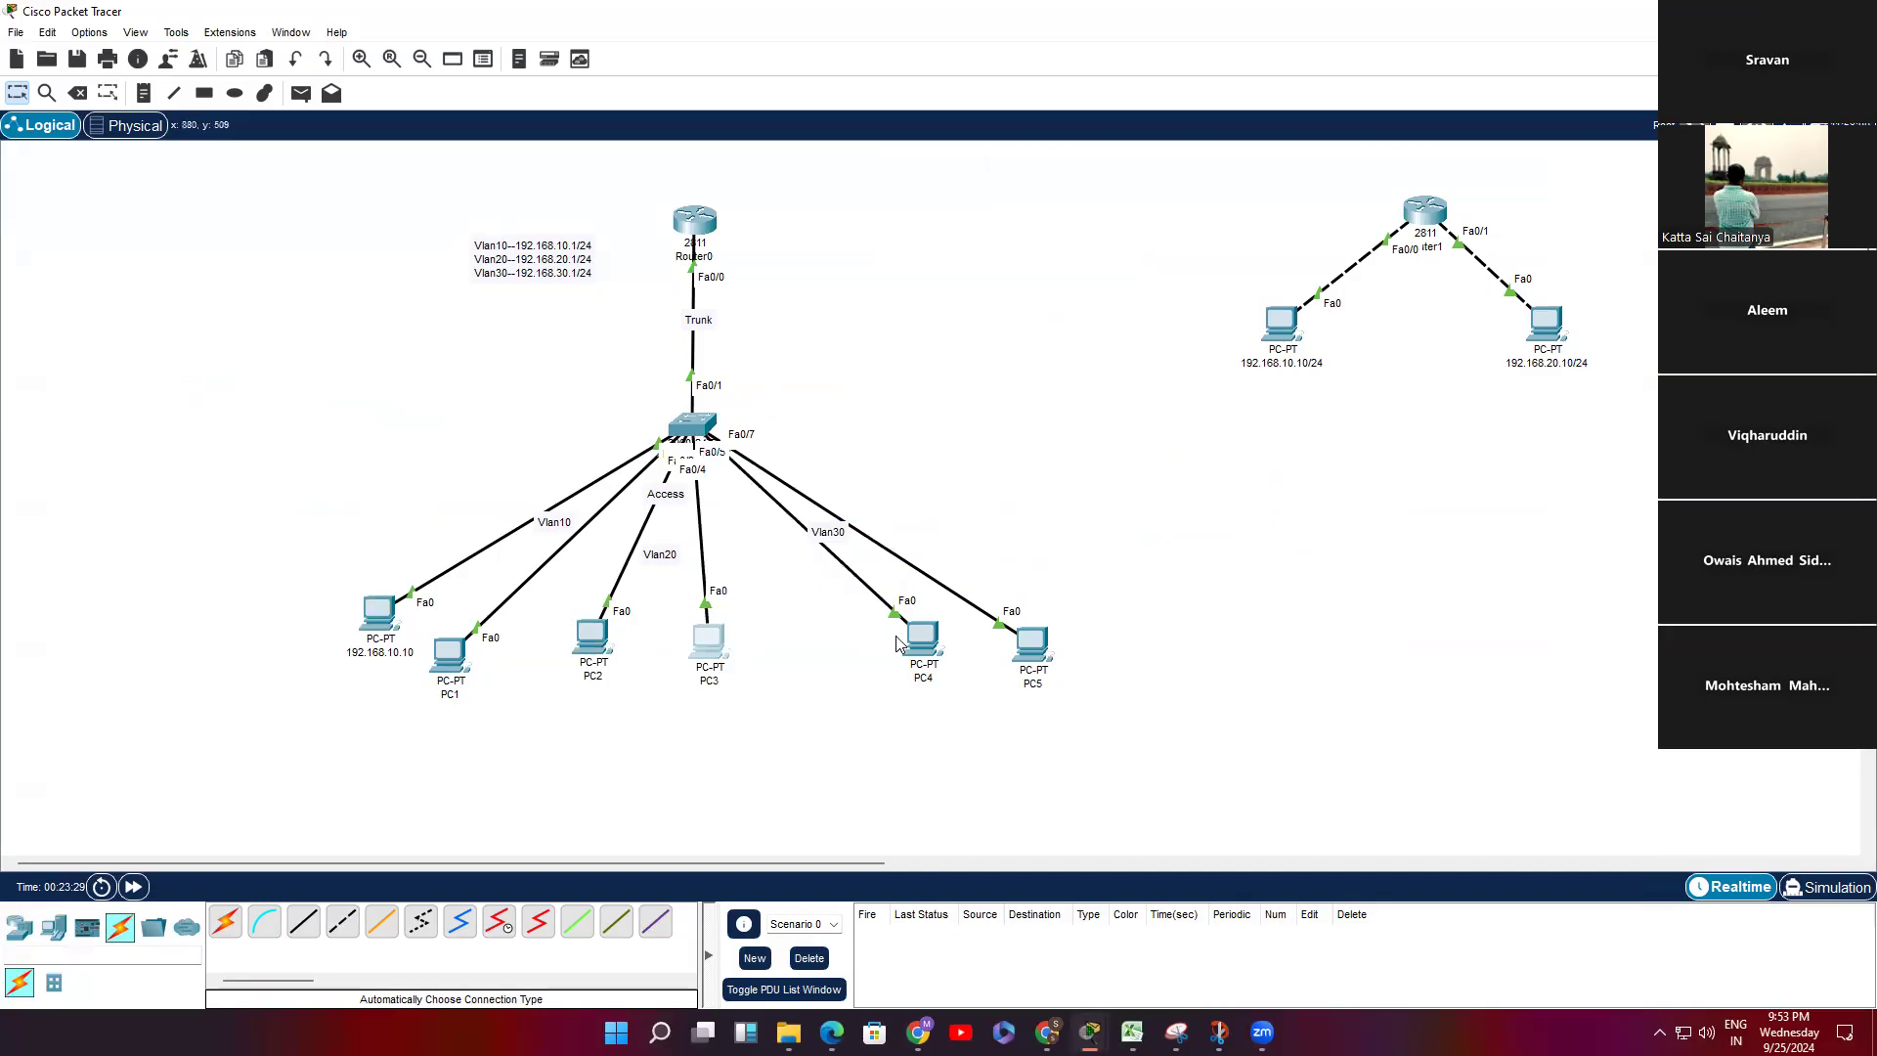
{"action": "mouse_move", "coordinate": [604, 636]}
{"action": "left_mouse_down"}
{"action": "mouse_move", "coordinate": [635, 608]}
{"action": "mouse_move", "coordinate": [640, 643]}
{"action": "left_mouse_up"}
{"action": "mouse_move", "coordinate": [921, 640]}
{"action": "left_mouse_down"}
{"action": "mouse_move", "coordinate": [985, 497]}
{"action": "mouse_move", "coordinate": [932, 659]}
{"action": "mouse_move", "coordinate": [927, 628]}
{"action": "mouse_move", "coordinate": [972, 628]}
{"action": "mouse_move", "coordinate": [948, 645]}
{"action": "left_mouse_up"}
{"action": "left_click", "coordinate": [384, 624]}
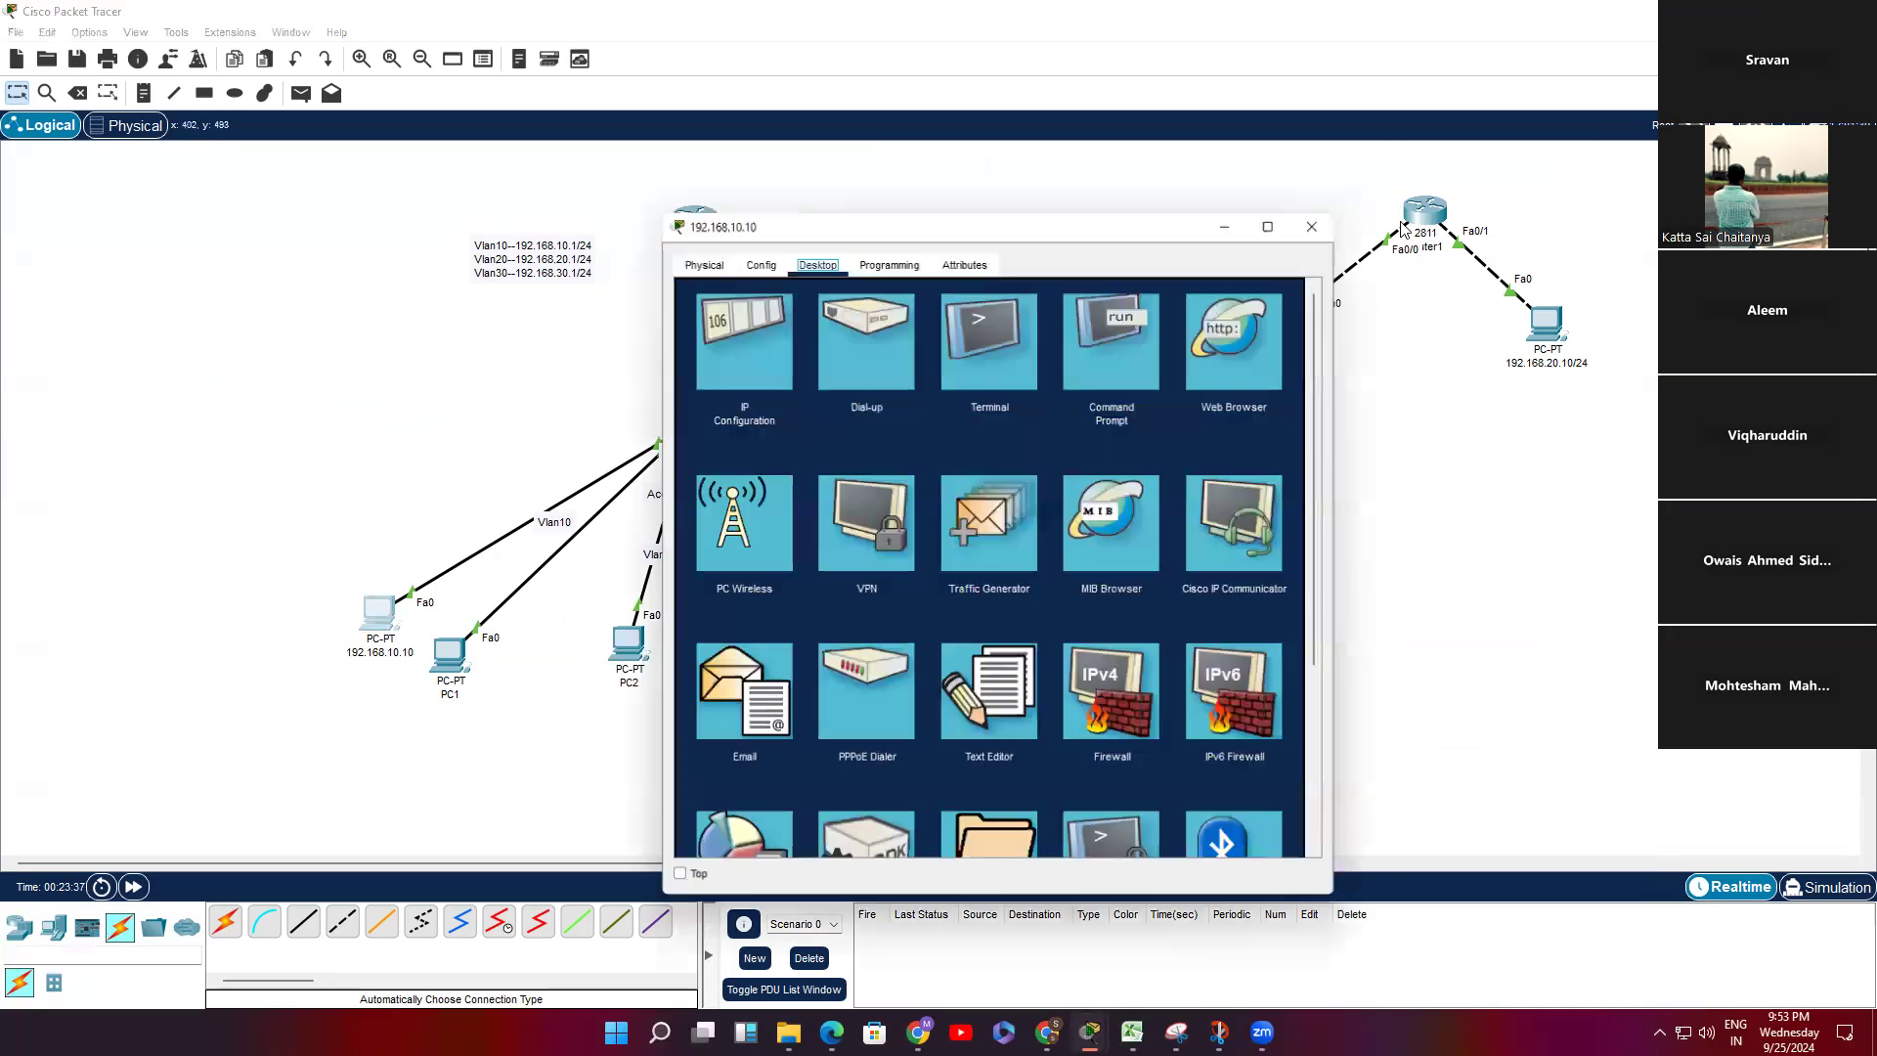
{"action": "left_click", "coordinate": [1326, 224]}
Step: Return to Switch0's console and select the interface range fastEthernet 0/2-3
{"action": "left_click", "coordinate": [693, 427]}
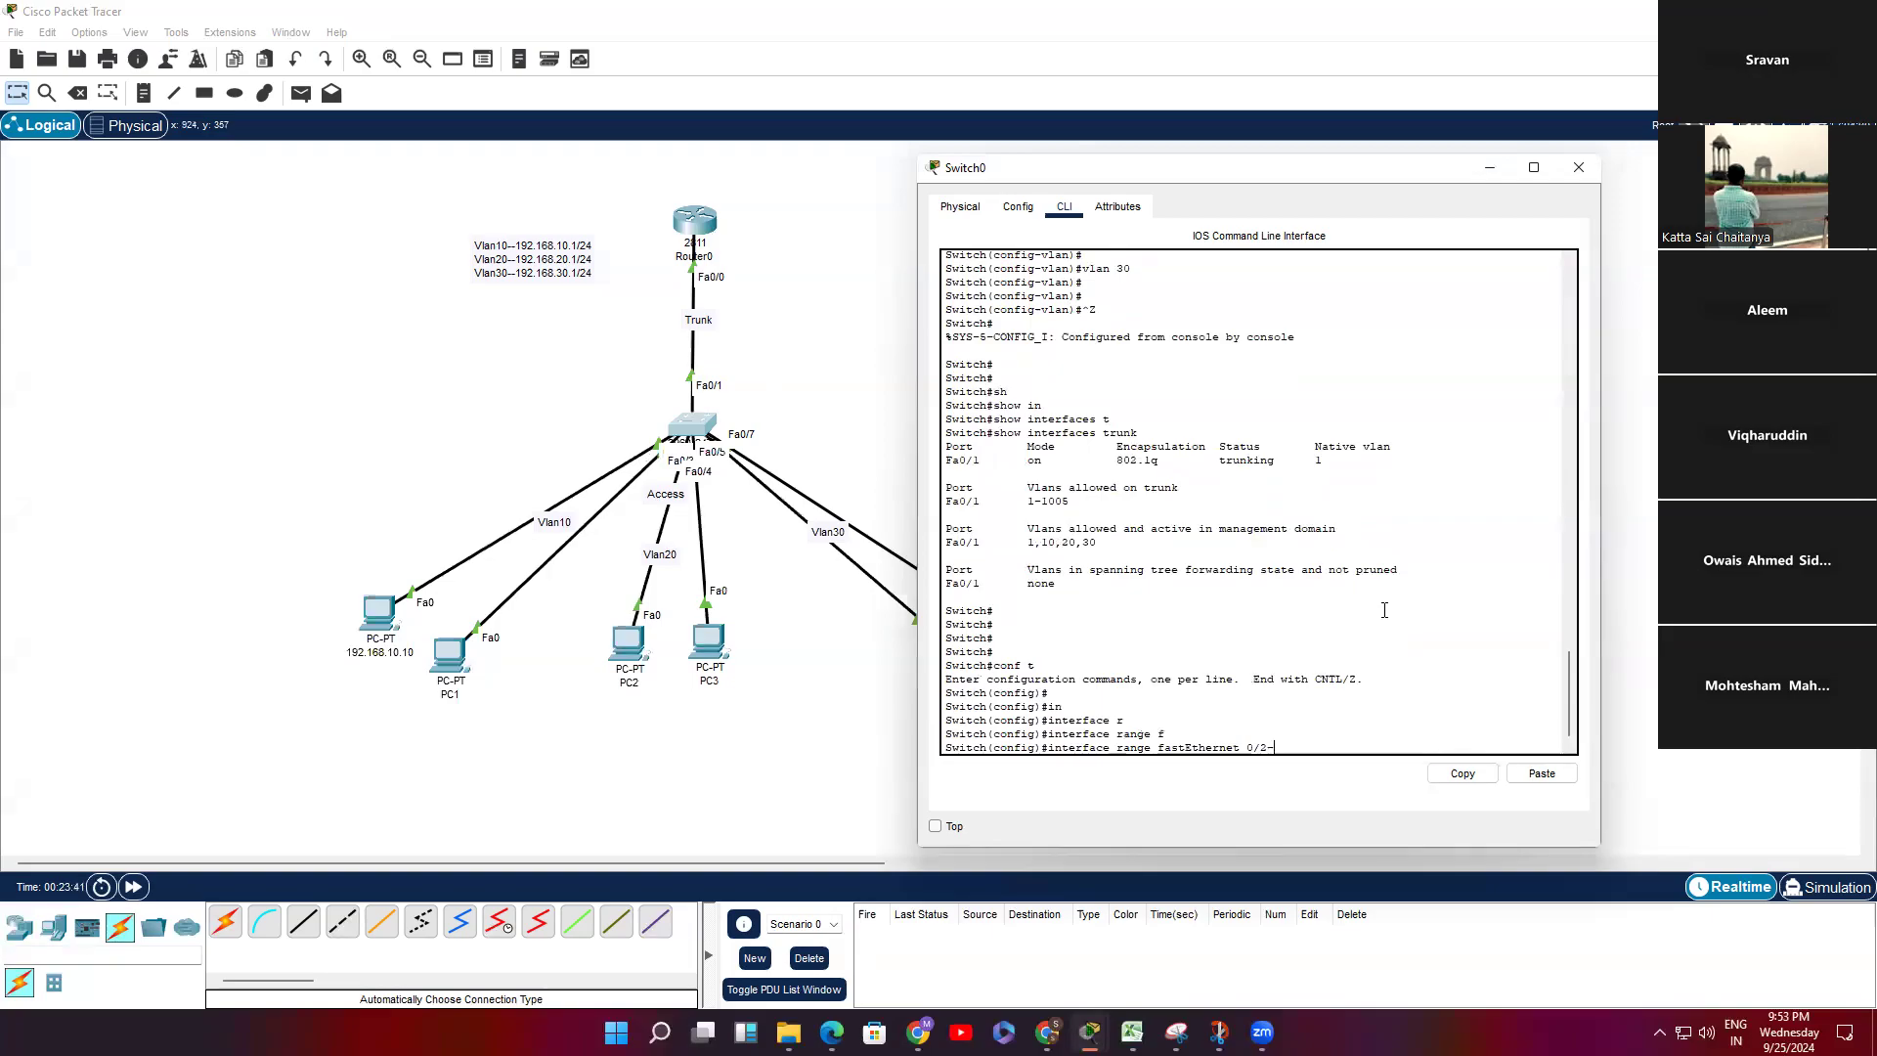
{"action": "type", "text": "3"}
{"action": "key", "text": "Return"}
{"action": "key", "text": "Return"}
{"action": "key", "text": "Return"}
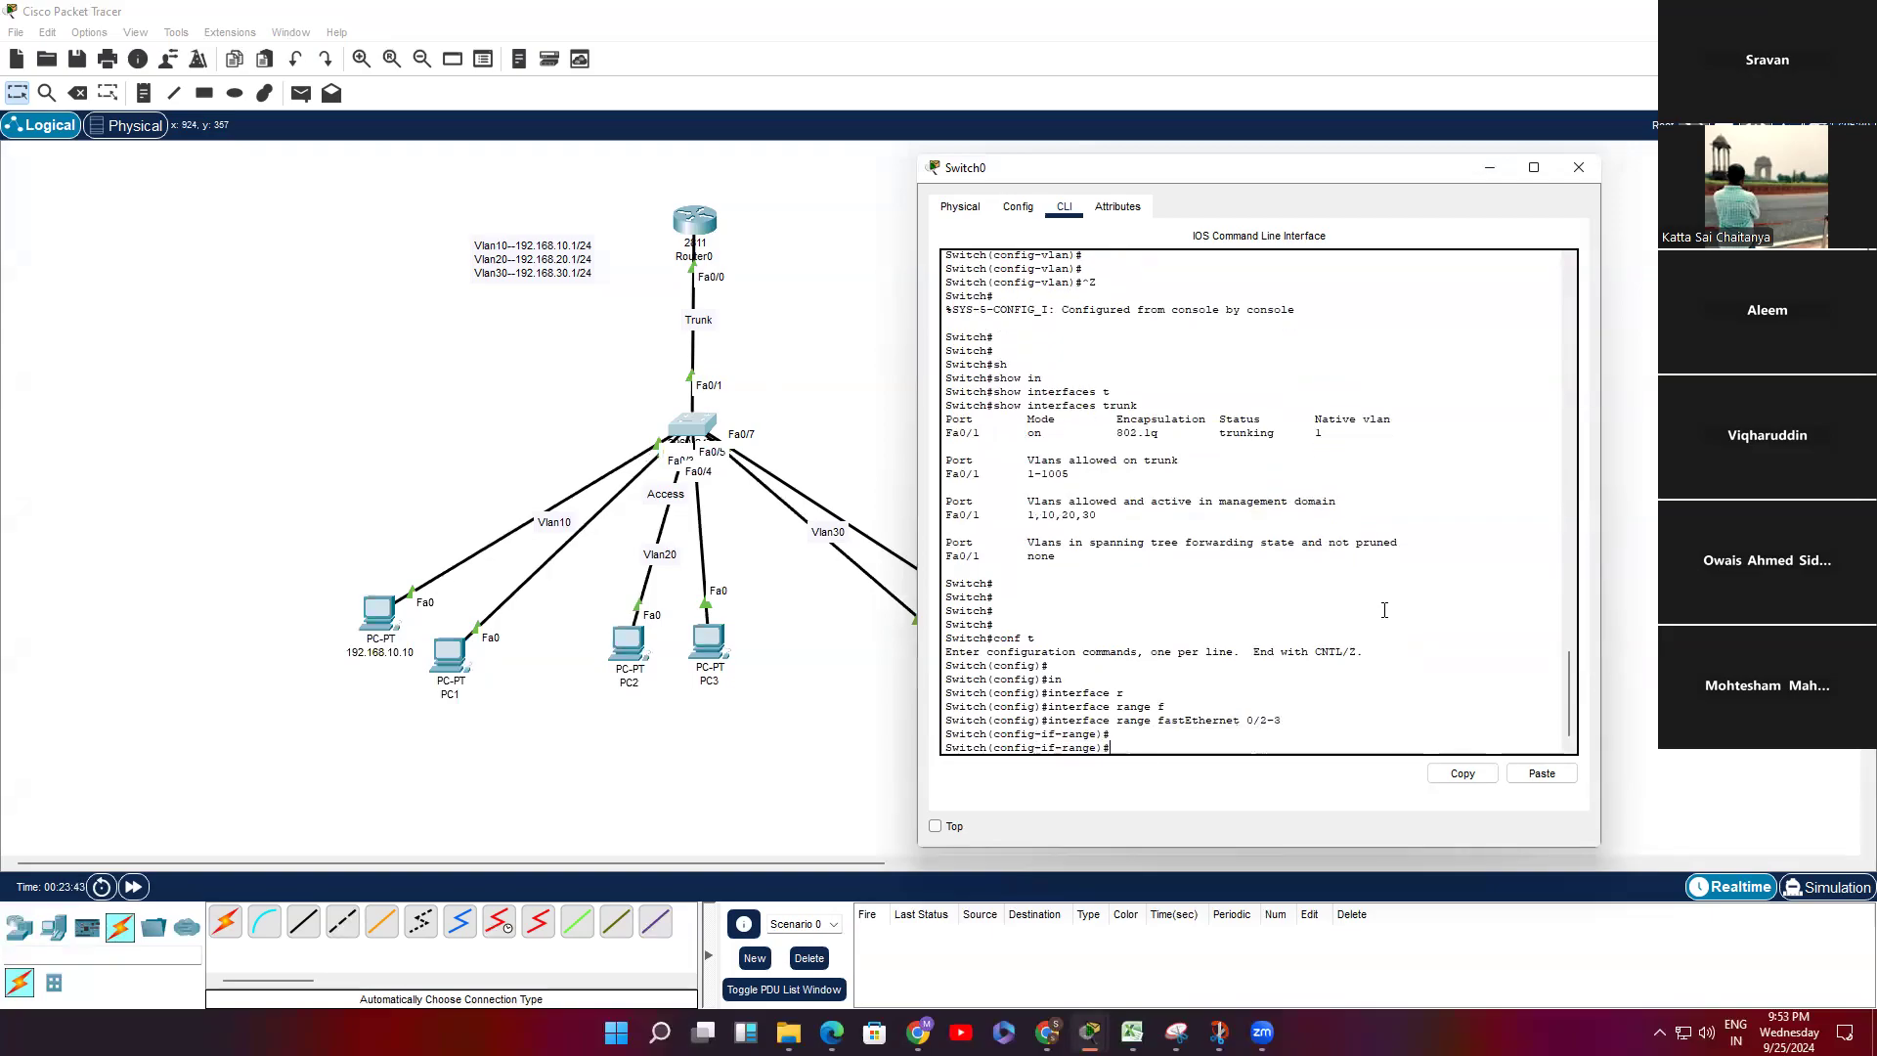
Step: Set ports Fa0/2 and Fa0/3 to access mode with switchport mode access
{"action": "type", "text": "se"}
{"action": "key", "text": "Tab"}
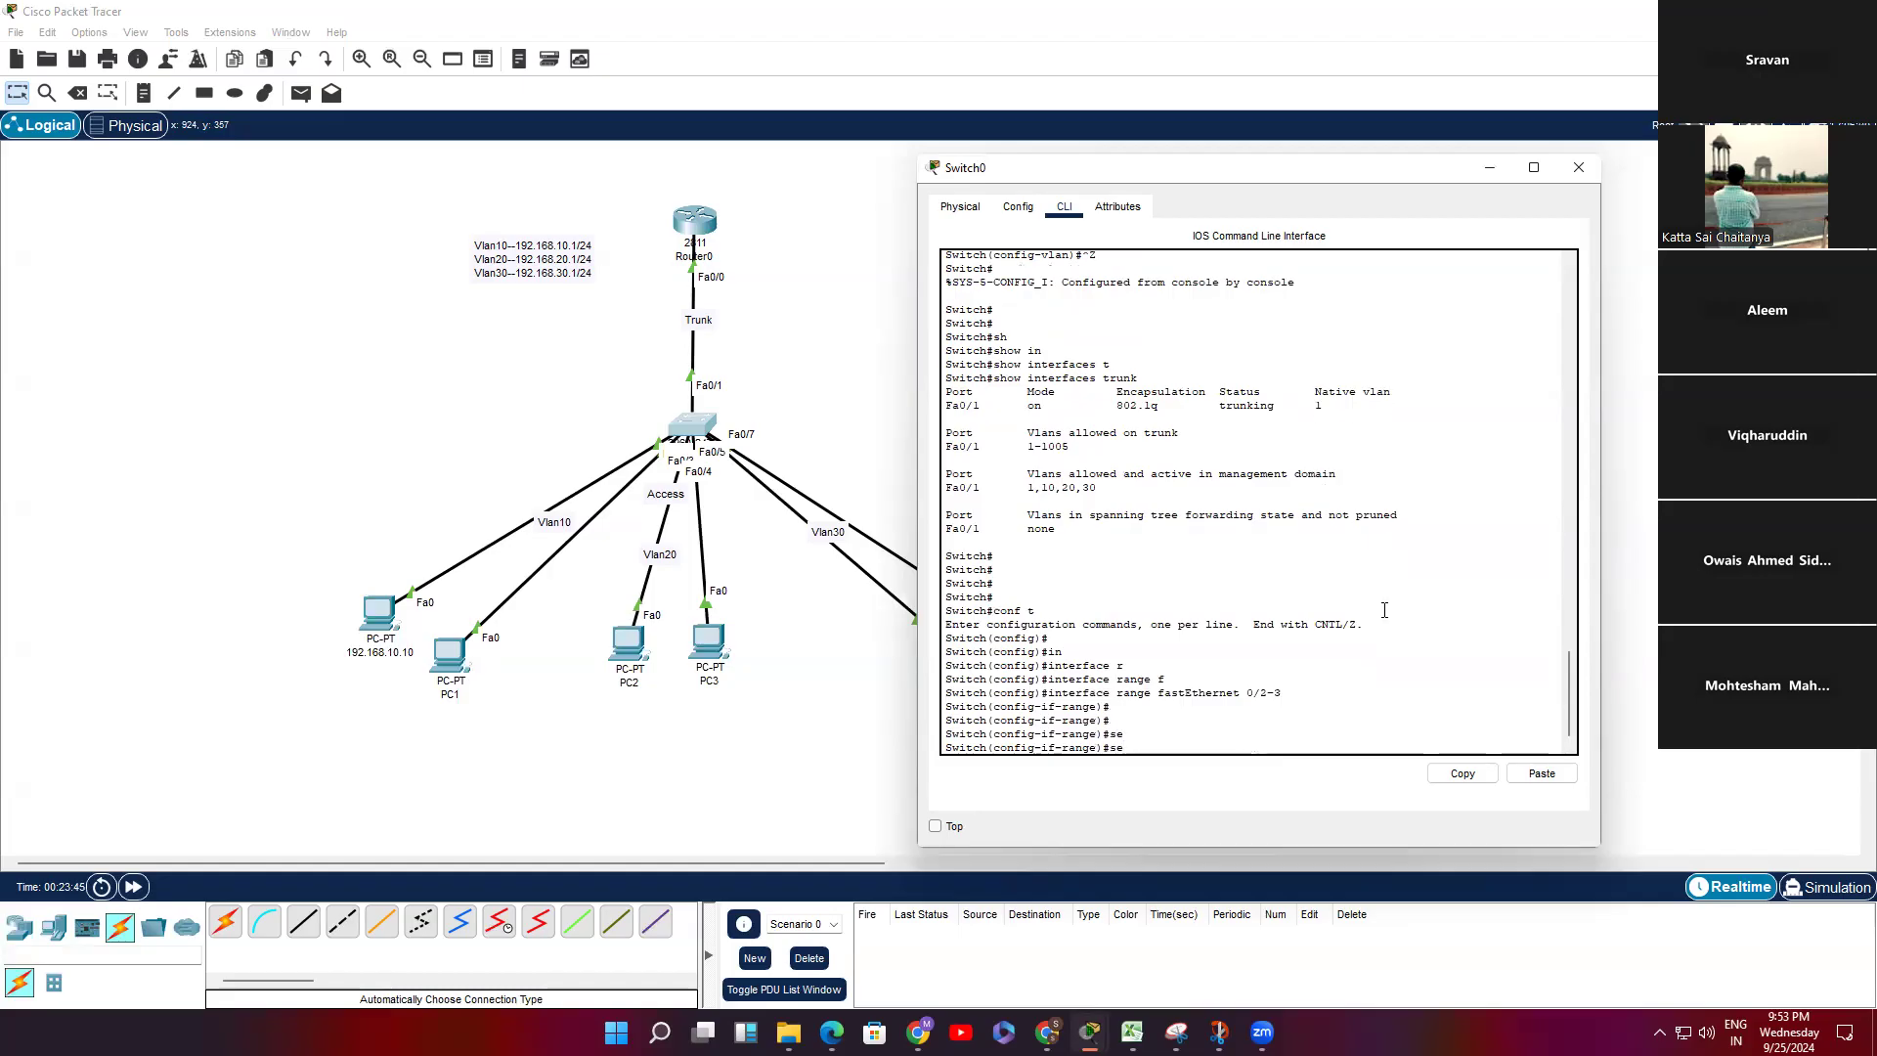
{"action": "key", "text": "BackSpace"}
{"action": "type", "text": "sw"}
{"action": "key", "text": "Tab"}
{"action": "type", "text": "m"}
{"action": "key", "text": "Tab"}
{"action": "type", "text": "ac"}
{"action": "key", "text": "Tab"}
{"action": "key", "text": "Return"}
Step: Assign ports Fa0/2 and Fa0/3 to access VLAN 10 and exit the interface range configuration
{"action": "type", "text": "sw"}
{"action": "key", "text": "Tab"}
{"action": "type", "text": "ac"}
{"action": "key", "text": "Tab"}
{"action": "type", "text": "v"}
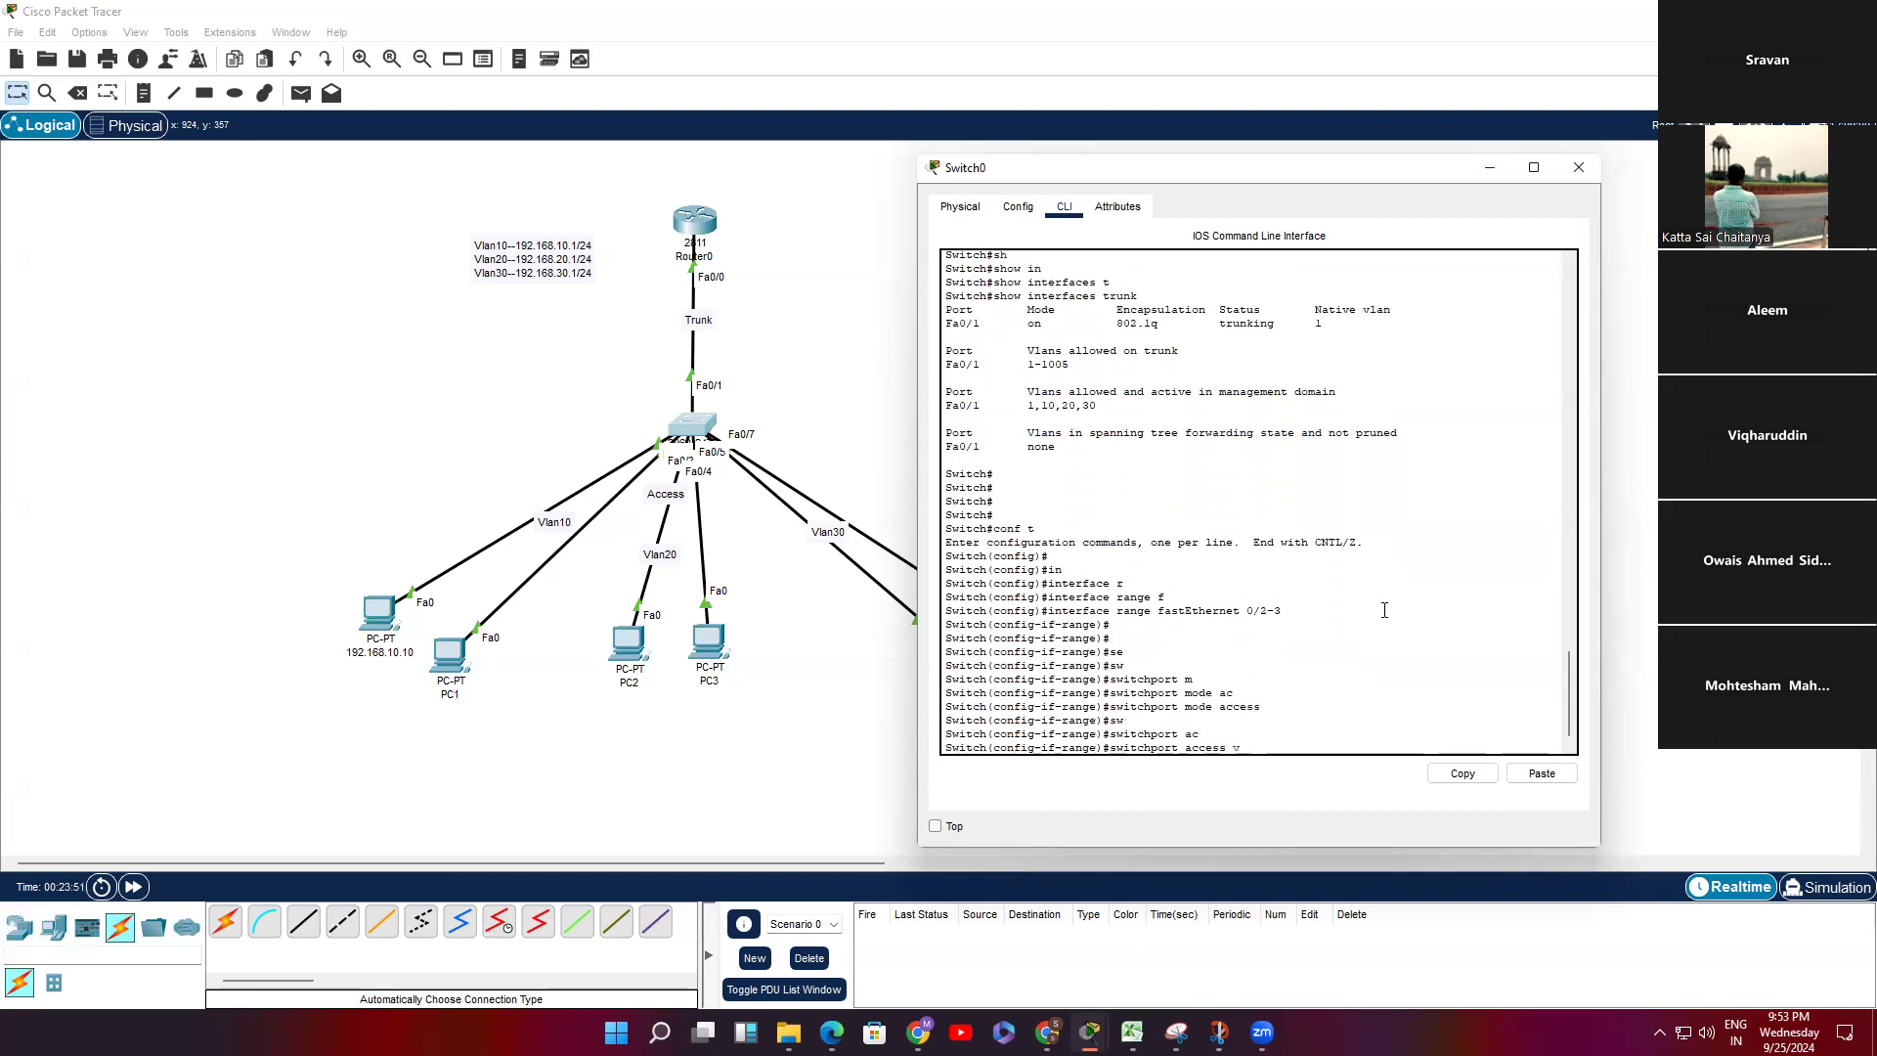
{"action": "key", "text": "Tab"}
{"action": "type", "text": "10"}
{"action": "key", "text": "Return"}
{"action": "key", "text": "Return"}
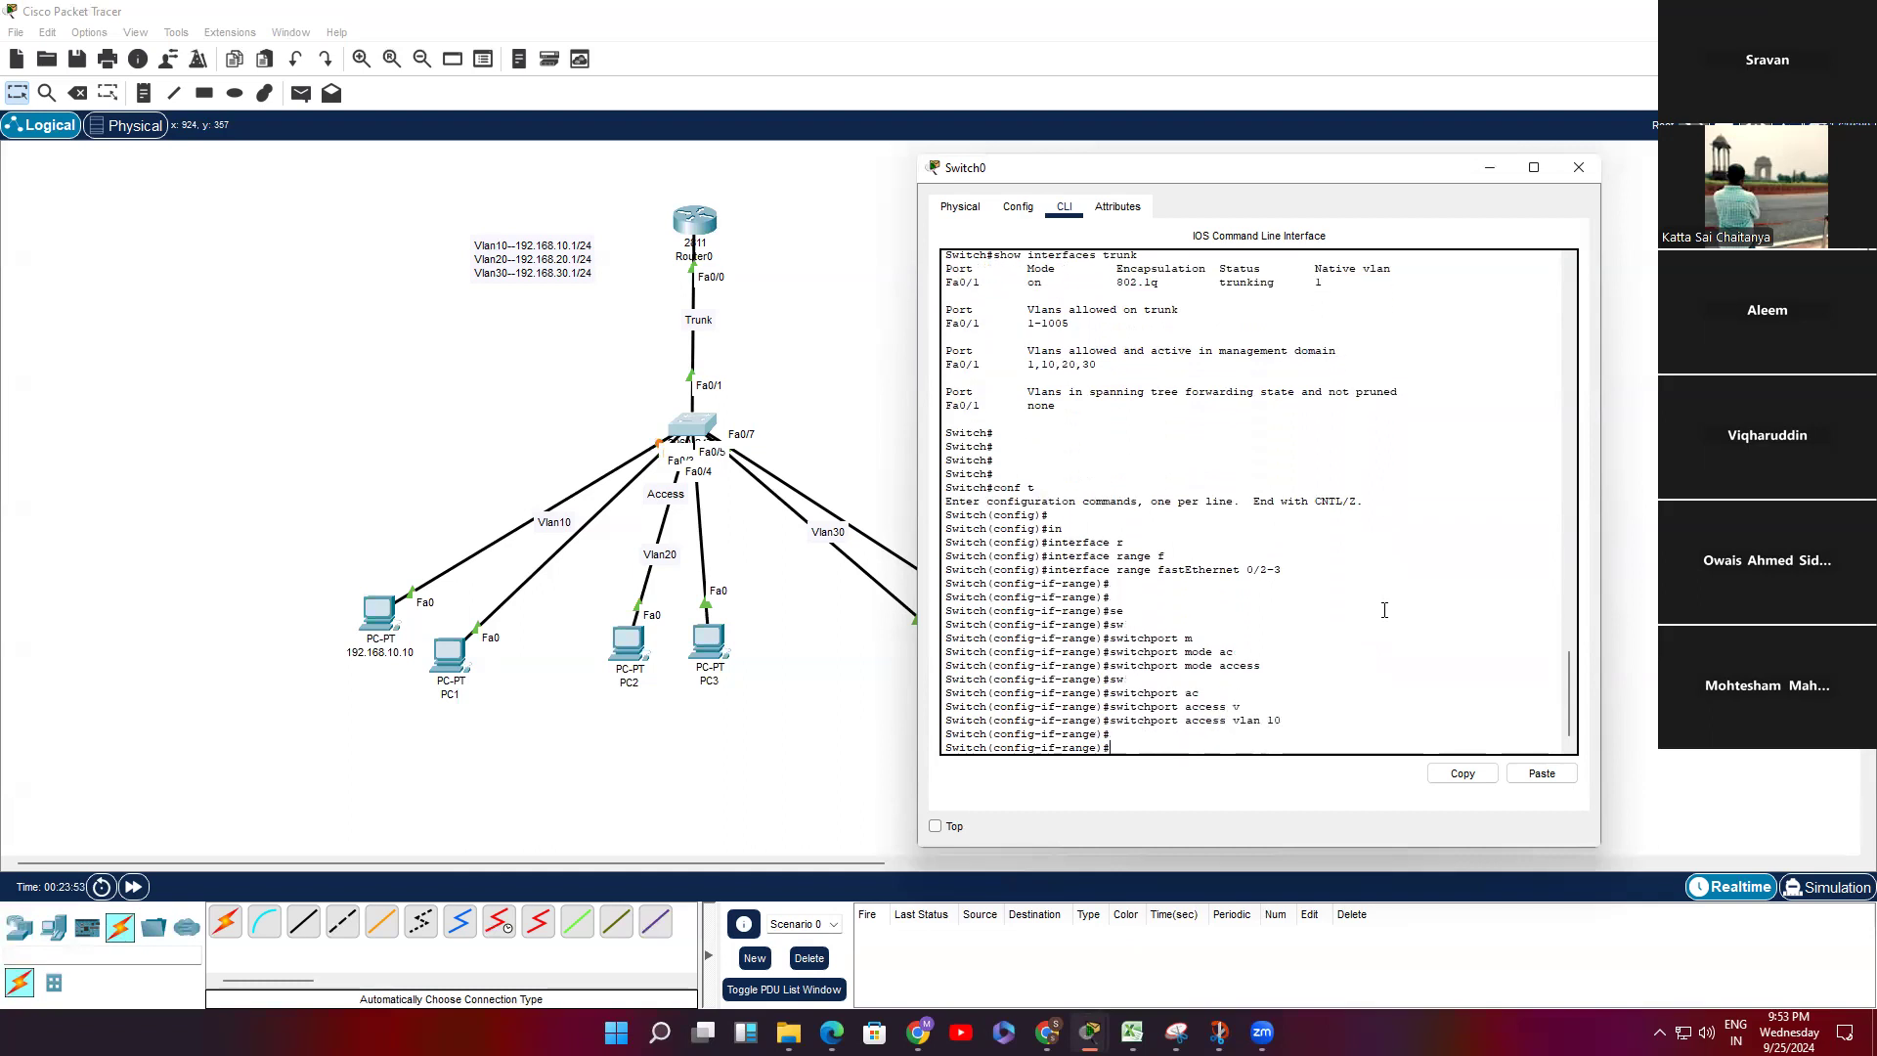
{"action": "type", "text": "ex"}
{"action": "key", "text": "Return"}
{"action": "key", "text": "Return"}
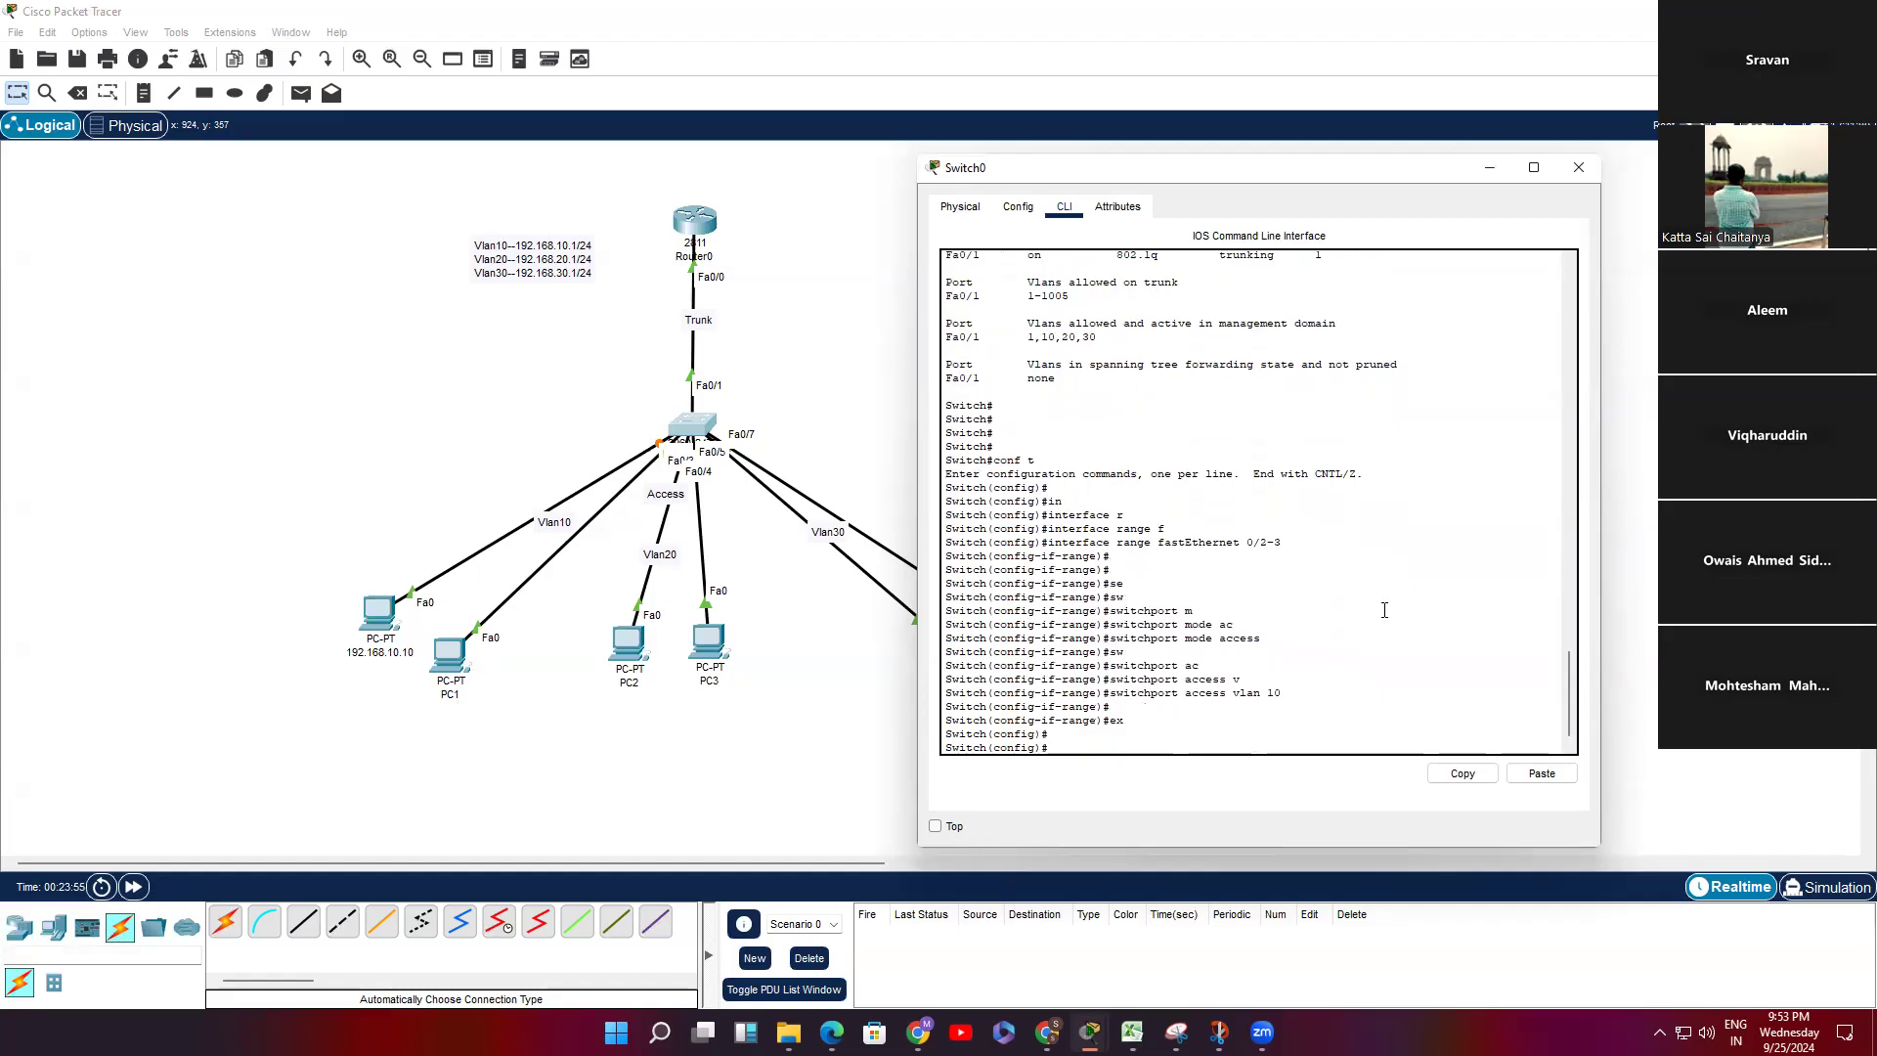
Step: Select the interface range fastEthernet 0/4-5 for configuration
{"action": "type", "text": "in"}
{"action": "key", "text": "Tab"}
{"action": "type", "text": "r"}
{"action": "key", "text": "Tab"}
{"action": "type", "text": "f"}
{"action": "key", "text": "Tab"}
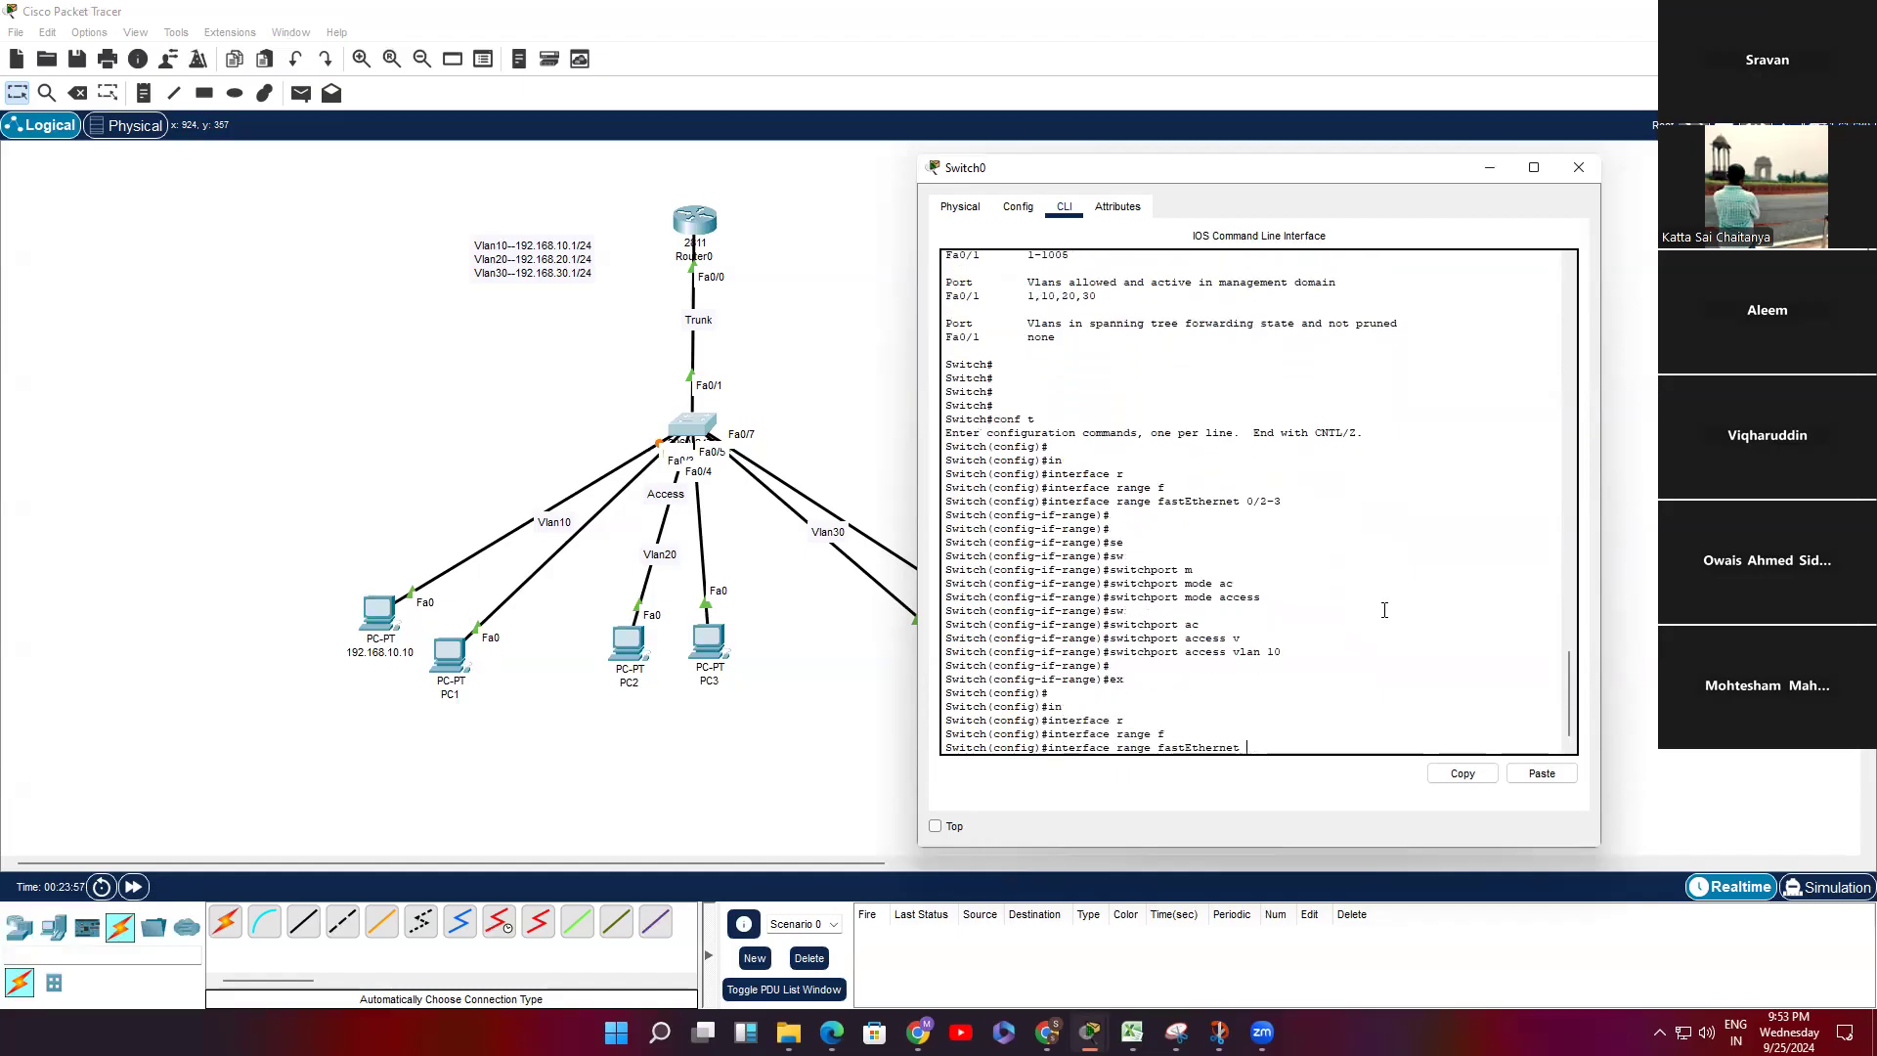
{"action": "type", "text": "0/4-5"}
{"action": "key", "text": "Return"}
{"action": "key", "text": "Return"}
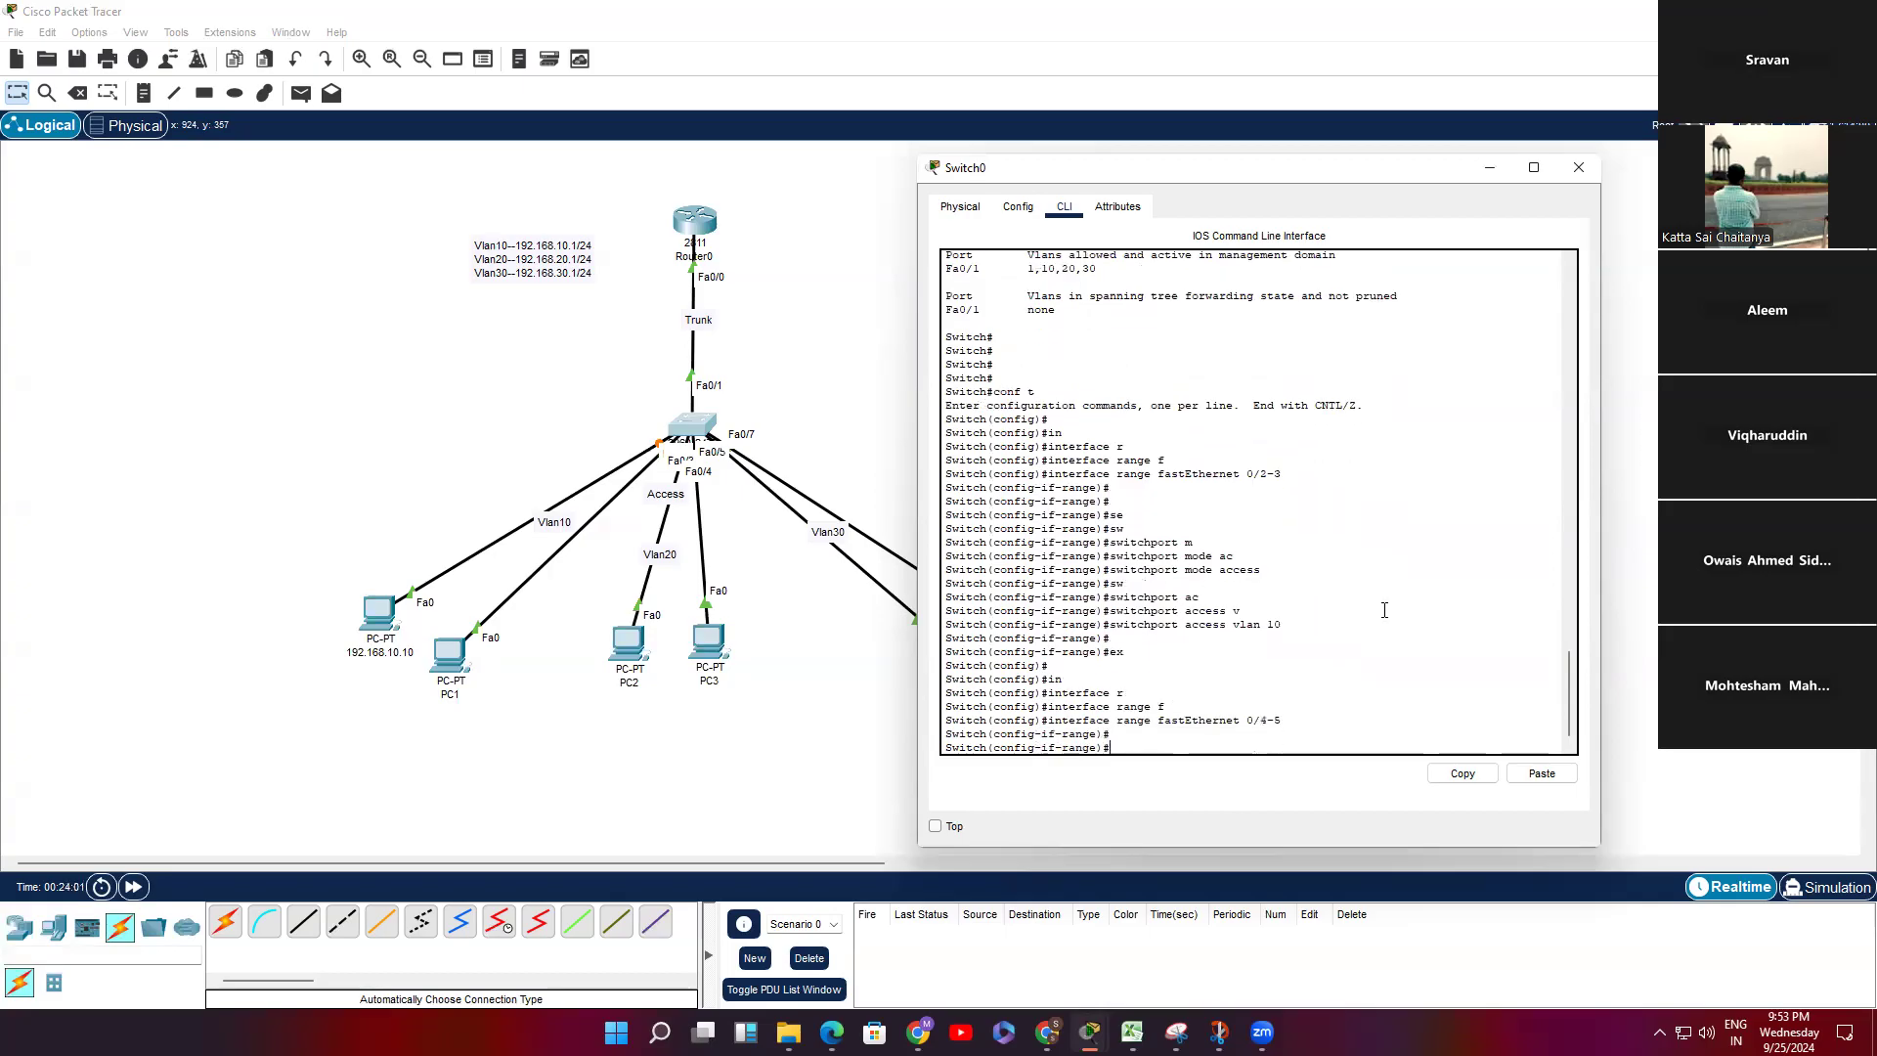
Step: Set ports Fa0/4 and Fa0/5 to access mode with switchport mode access
{"action": "type", "text": "sw"}
{"action": "key", "text": "Tab"}
{"action": "type", "text": "m"}
{"action": "key", "text": "Tab"}
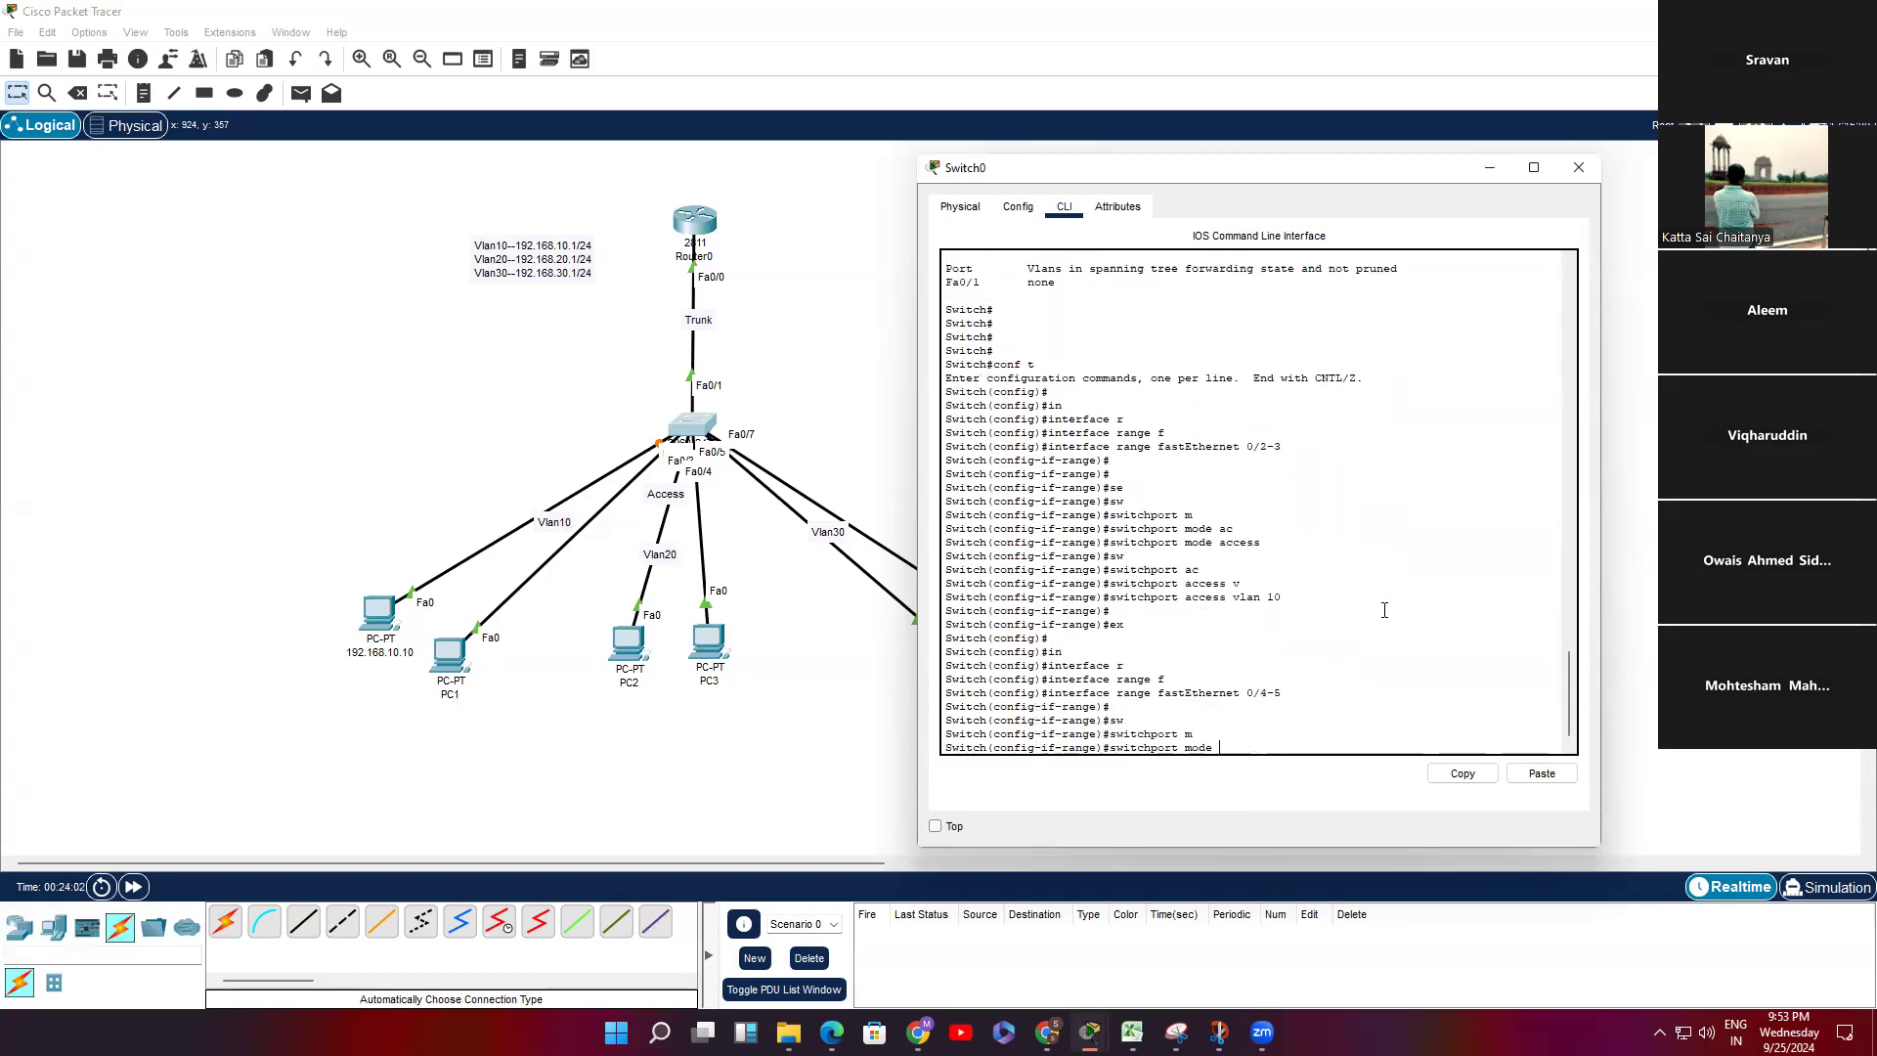
{"action": "type", "text": "ac"}
{"action": "key", "text": "Tab"}
{"action": "key", "text": "Return"}
{"action": "key", "text": "Return"}
Step: Assign ports Fa0/4 and Fa0/5 to access VLAN 20 and exit the interface range configuration
{"action": "type", "text": "switchport a"}
{"action": "key", "text": "Tab"}
{"action": "type", "text": "ac"}
{"action": "key", "text": "Tab"}
{"action": "type", "text": "v"}
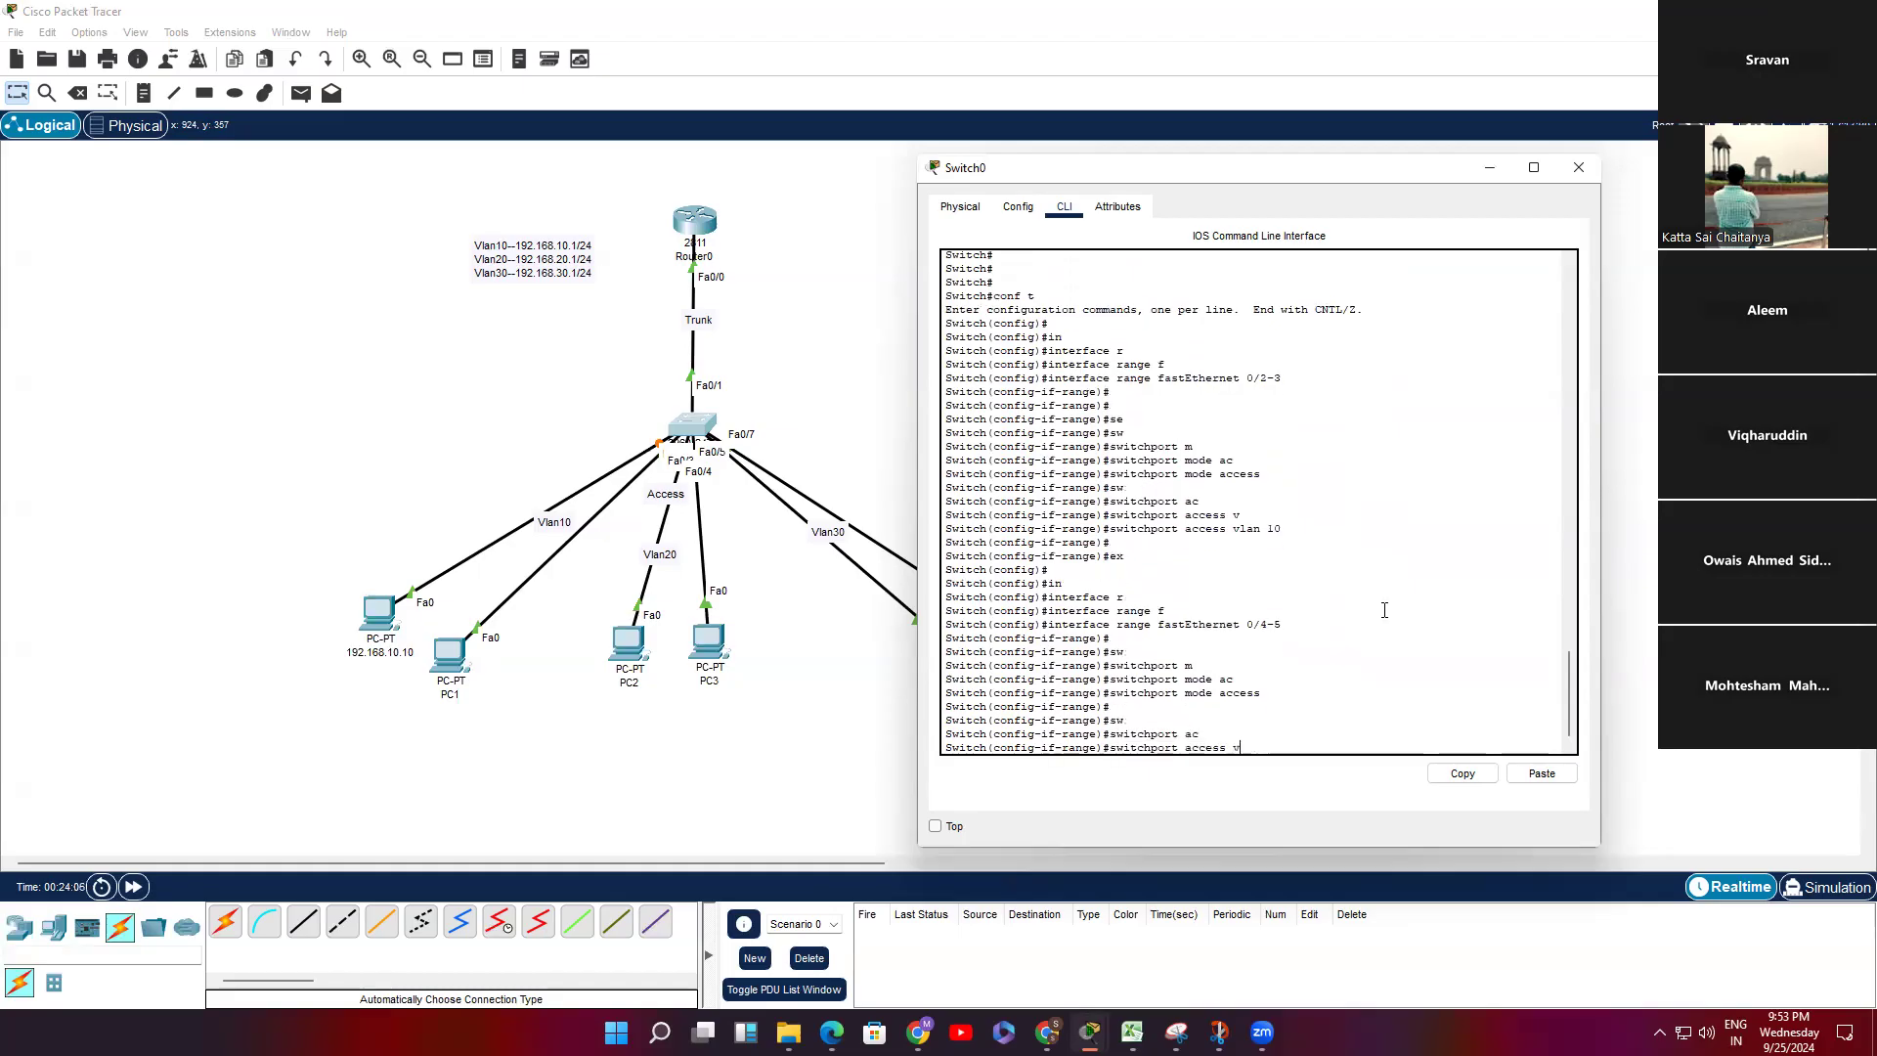
{"action": "key", "text": "Tab"}
{"action": "type", "text": "20"}
{"action": "key", "text": "Return"}
{"action": "key", "text": "Return"}
{"action": "type", "text": "ex"}
{"action": "key", "text": "Return"}
{"action": "key", "text": "Return"}
{"action": "key", "text": "Return"}
{"action": "type", "text": "int"}
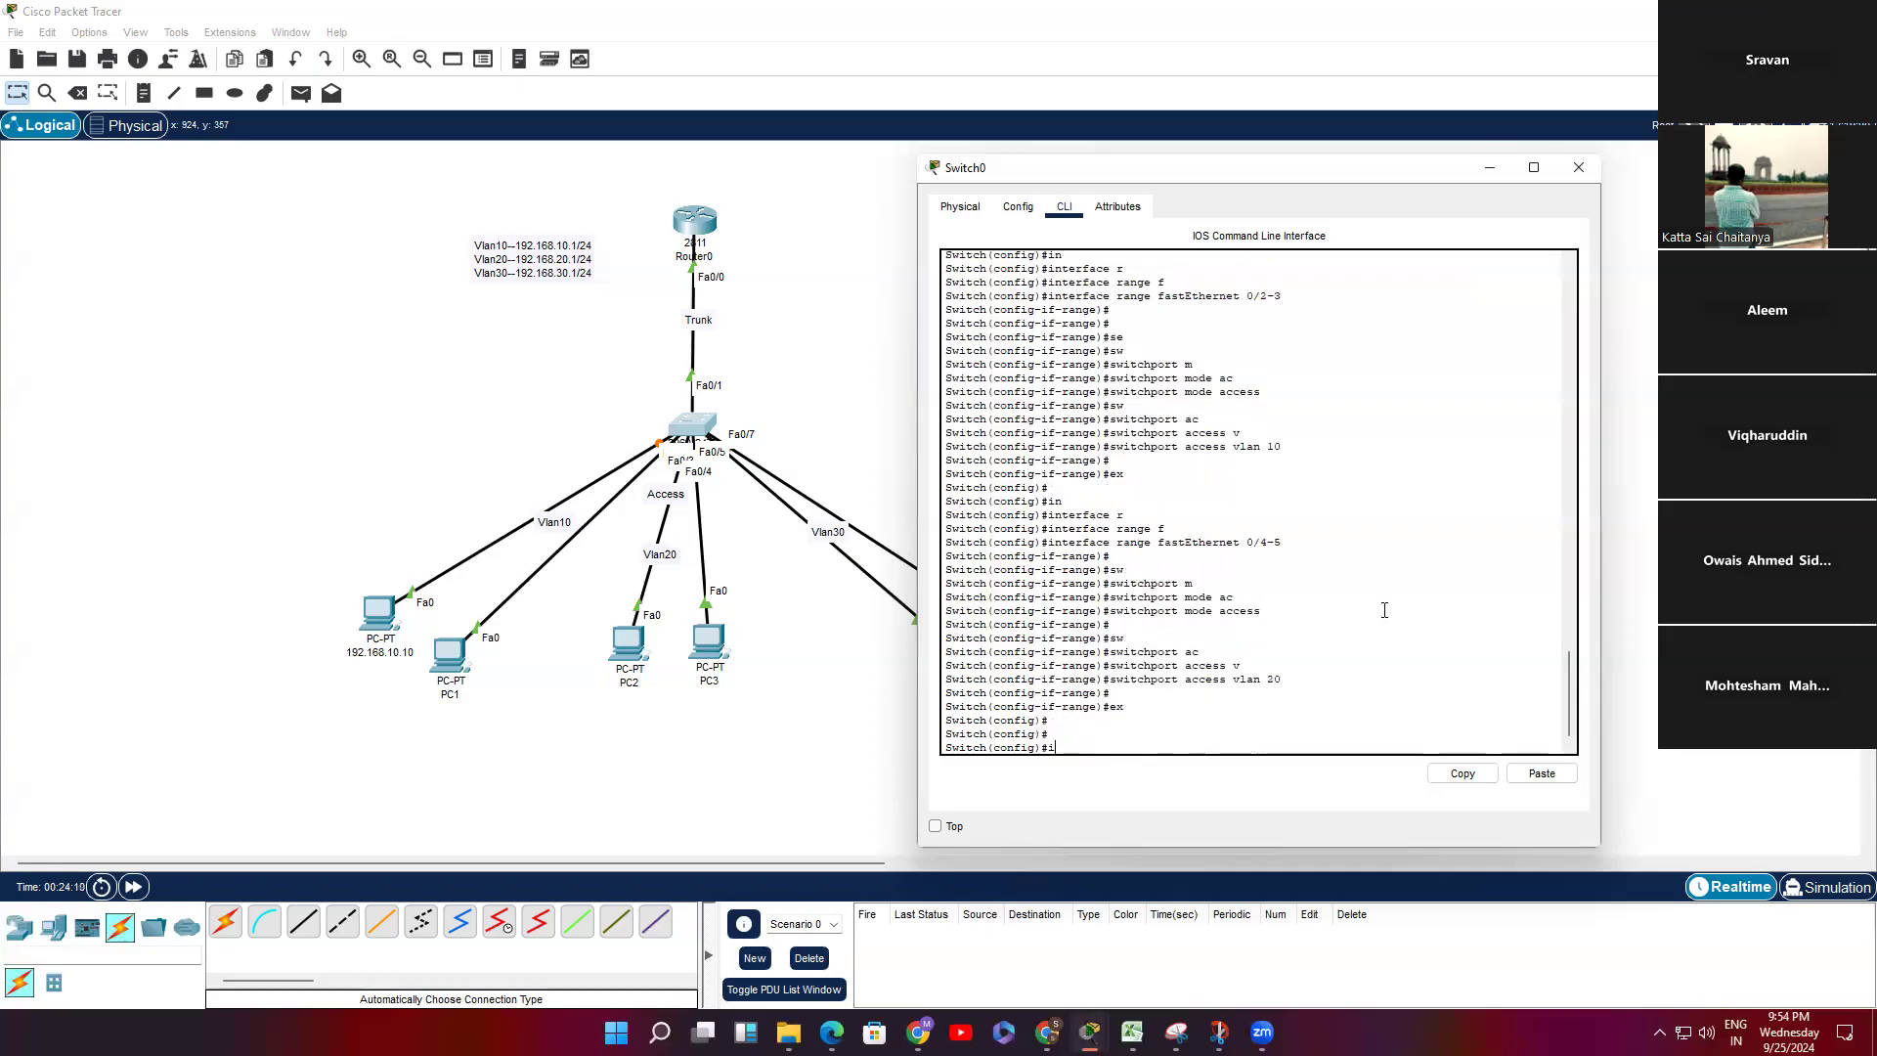
{"action": "key", "text": "Tab"}
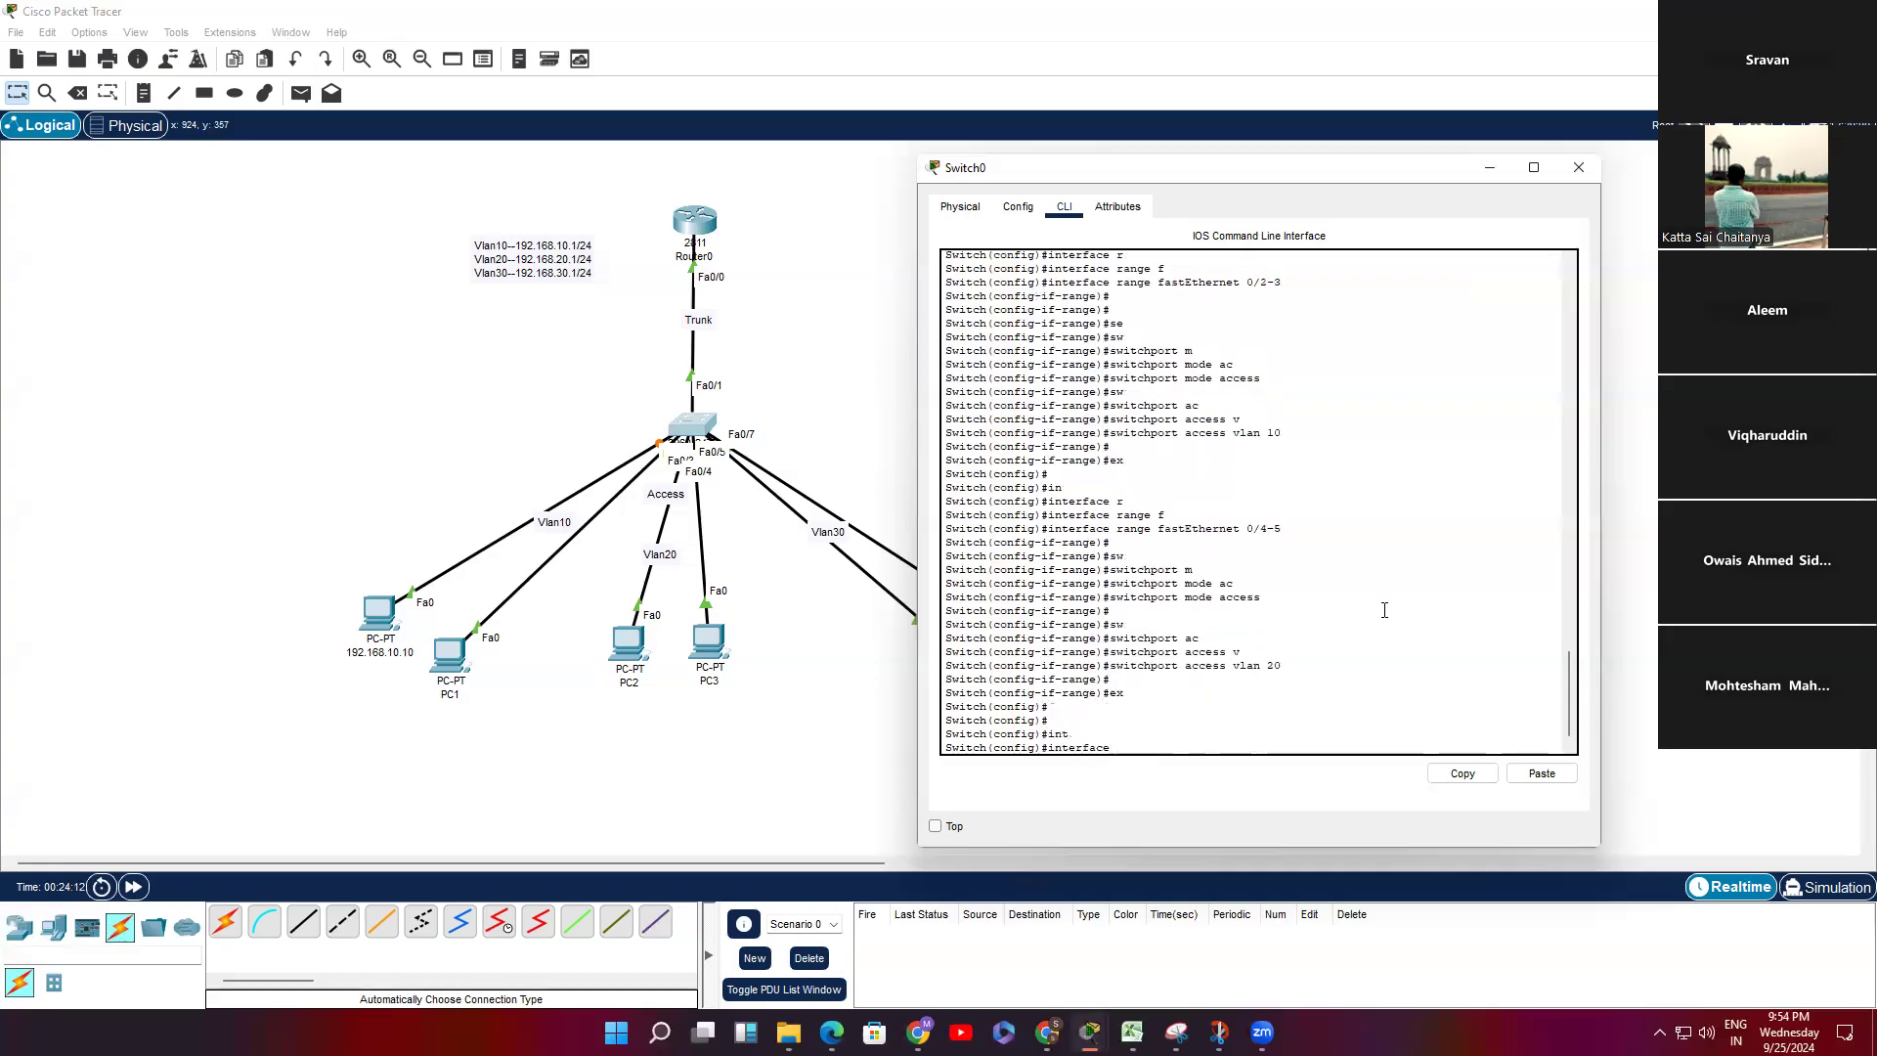
{"action": "type", "text": "f"}
{"action": "key", "text": "Tab"}
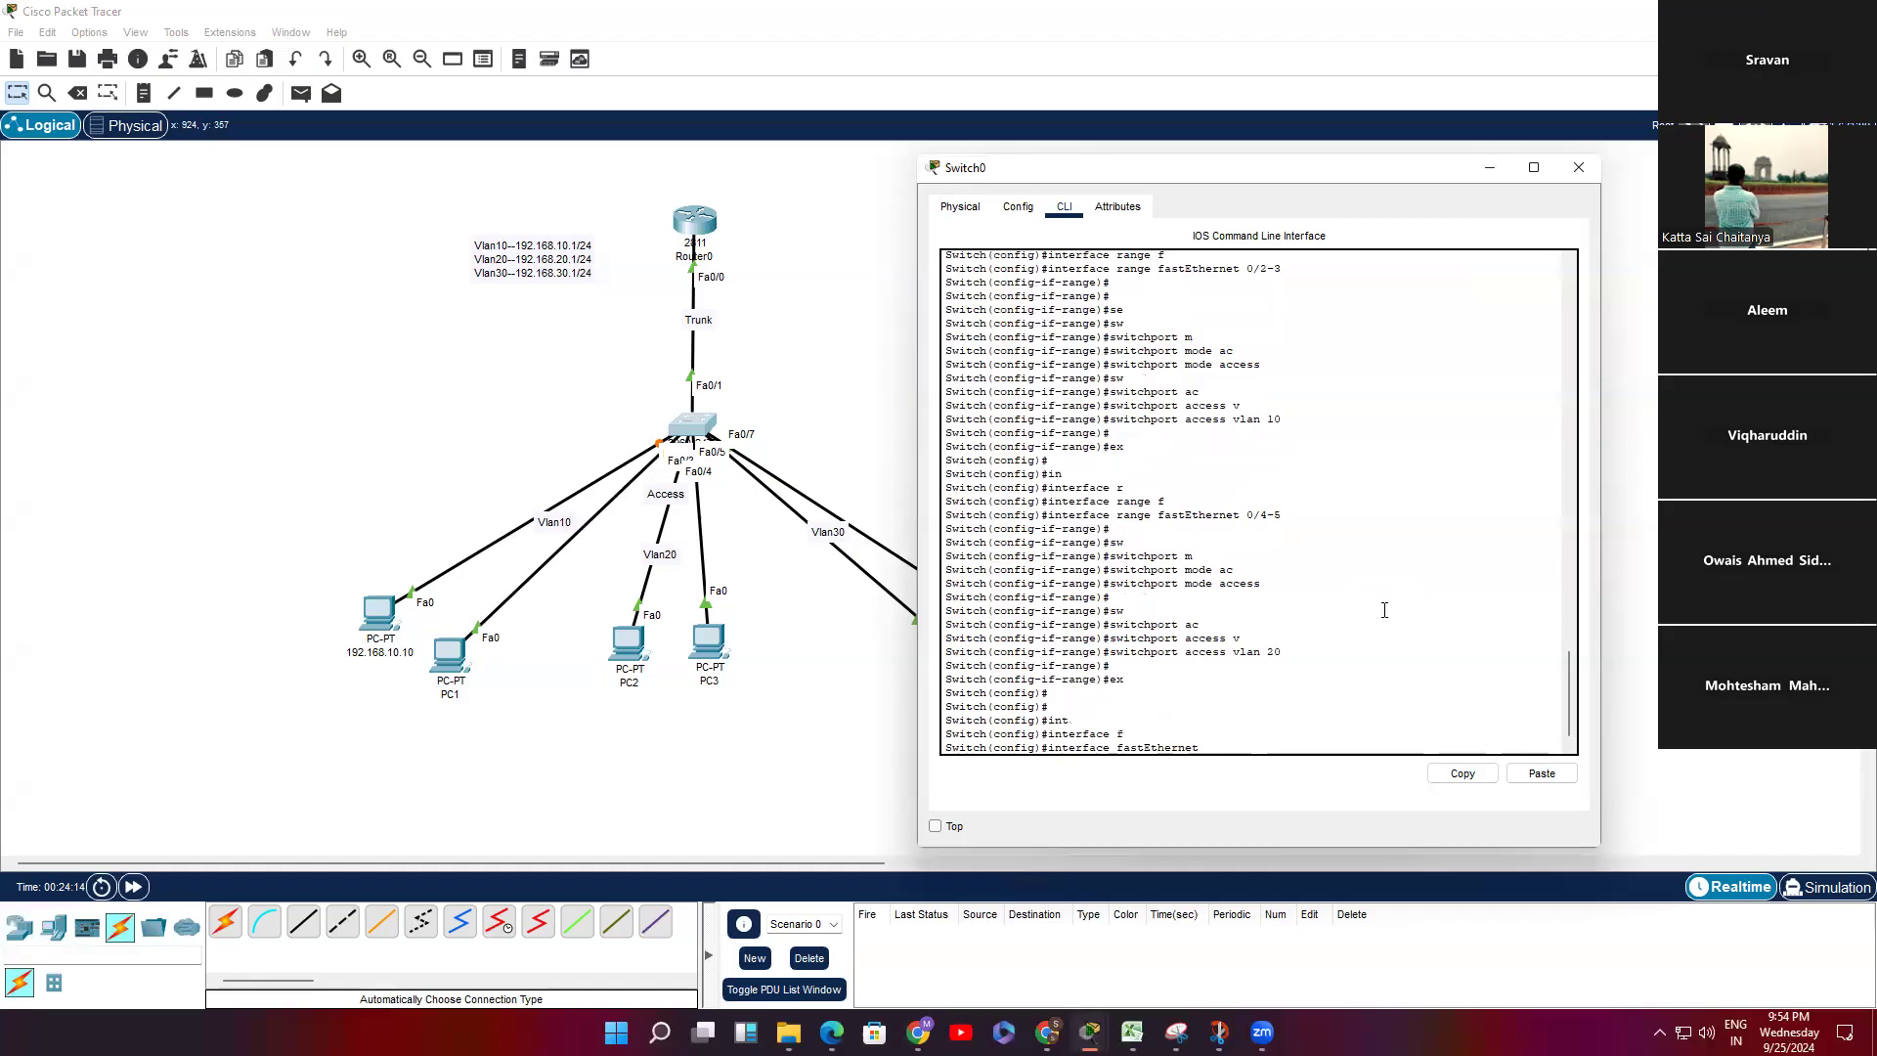
{"action": "key", "text": "ctrl+u"}
Step: Select the interface range fastEthernet 0/6-7 for configuration
{"action": "type", "text": "in"}
{"action": "key", "text": "Tab"}
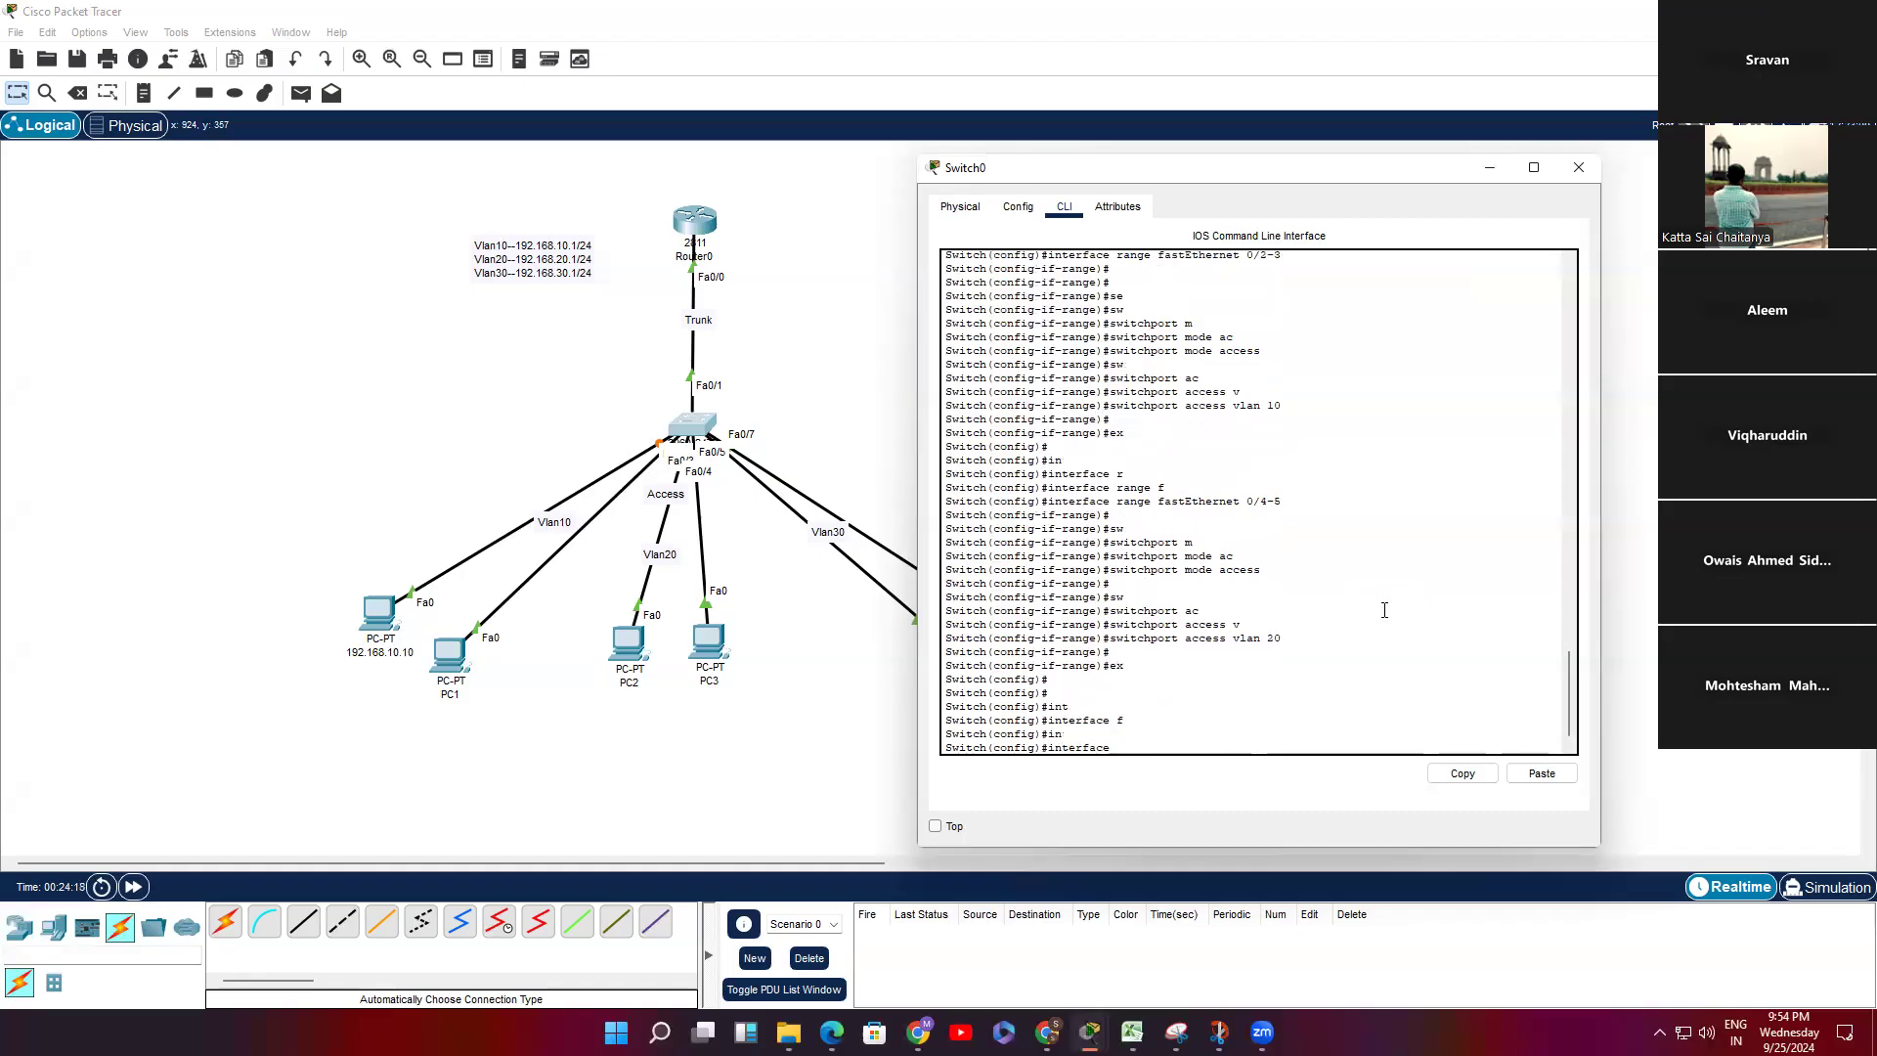
{"action": "type", "text": "f"}
{"action": "key", "text": "Tab"}
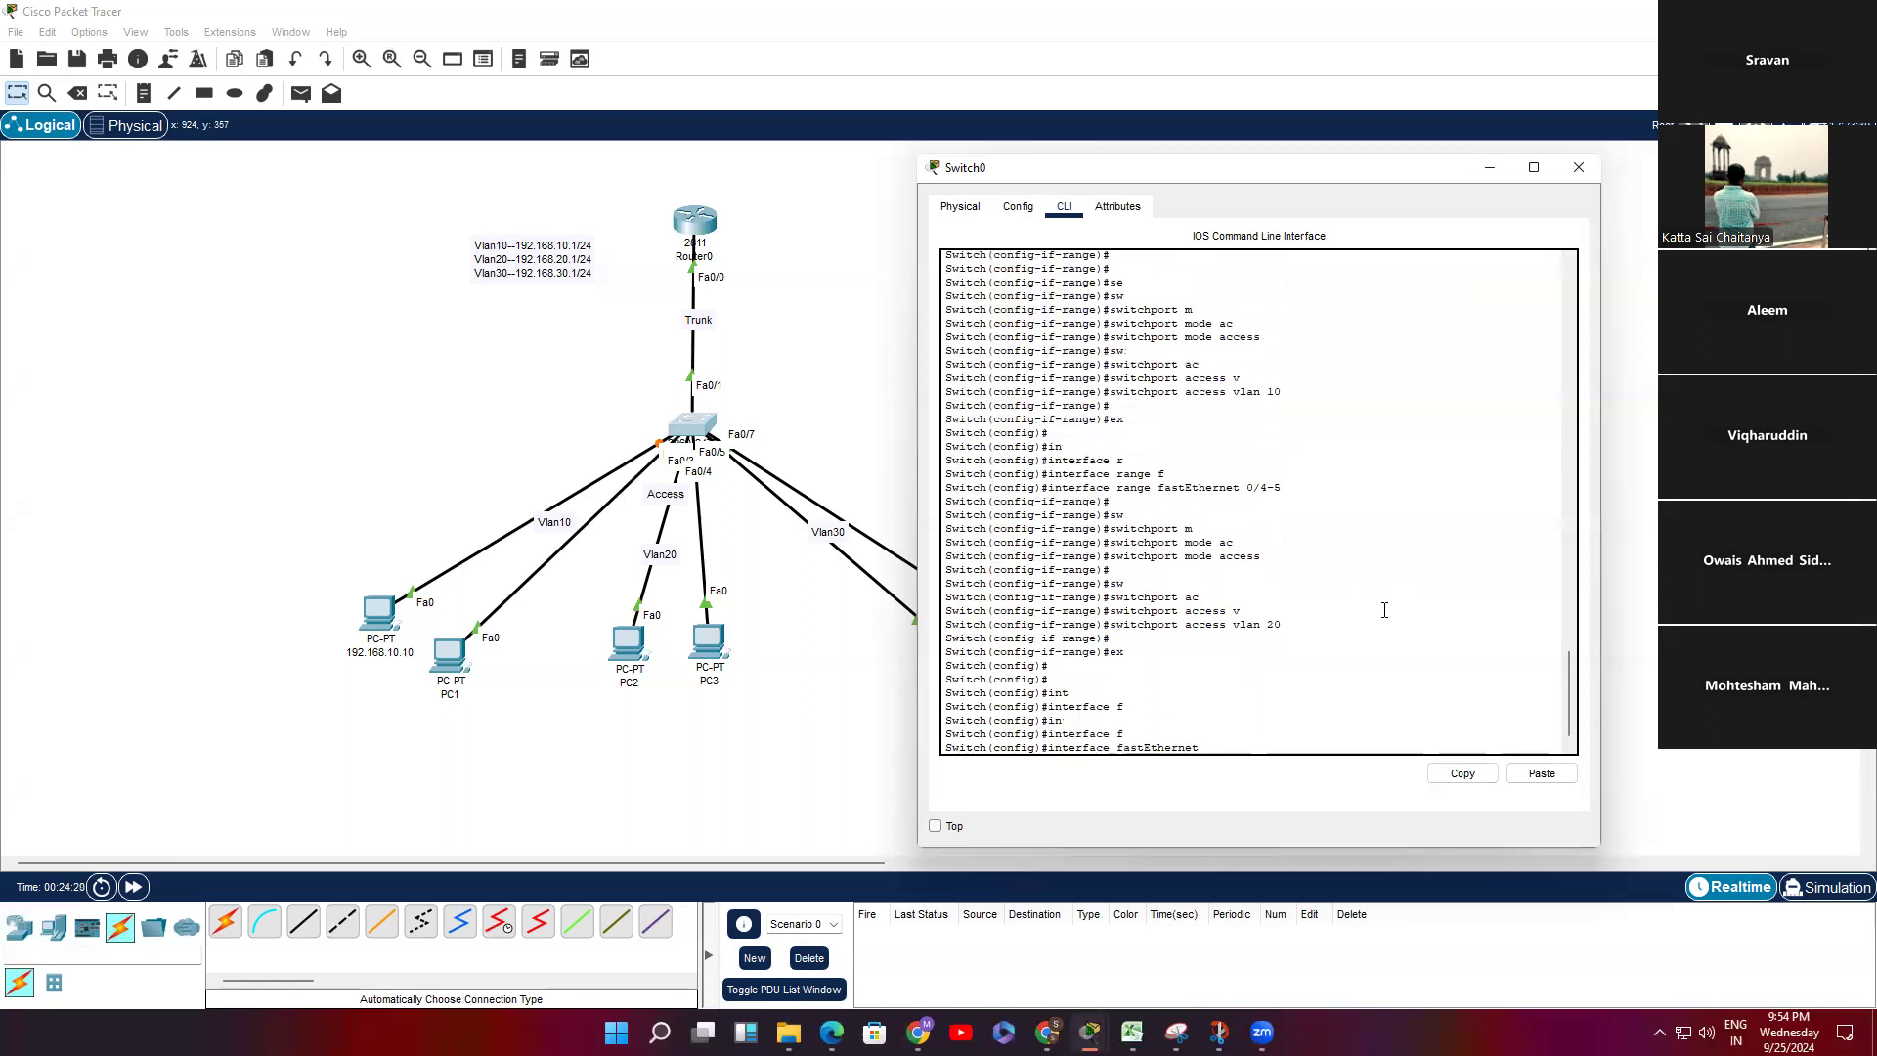
{"action": "key", "text": "BackSpace"}
{"action": "key", "text": "BackSpace"}
{"action": "key", "text": "BackSpace"}
{"action": "key", "text": "BackSpace"}
{"action": "key", "text": "BackSpace"}
{"action": "key", "text": "BackSpace"}
{"action": "key", "text": "BackSpace"}
{"action": "key", "text": "BackSpace"}
{"action": "key", "text": "BackSpace"}
{"action": "key", "text": "BackSpace"}
{"action": "key", "text": "BackSpace"}
{"action": "key", "text": "BackSpace"}
{"action": "type", "text": "r"}
{"action": "key", "text": "Tab"}
{"action": "type", "text": "f"}
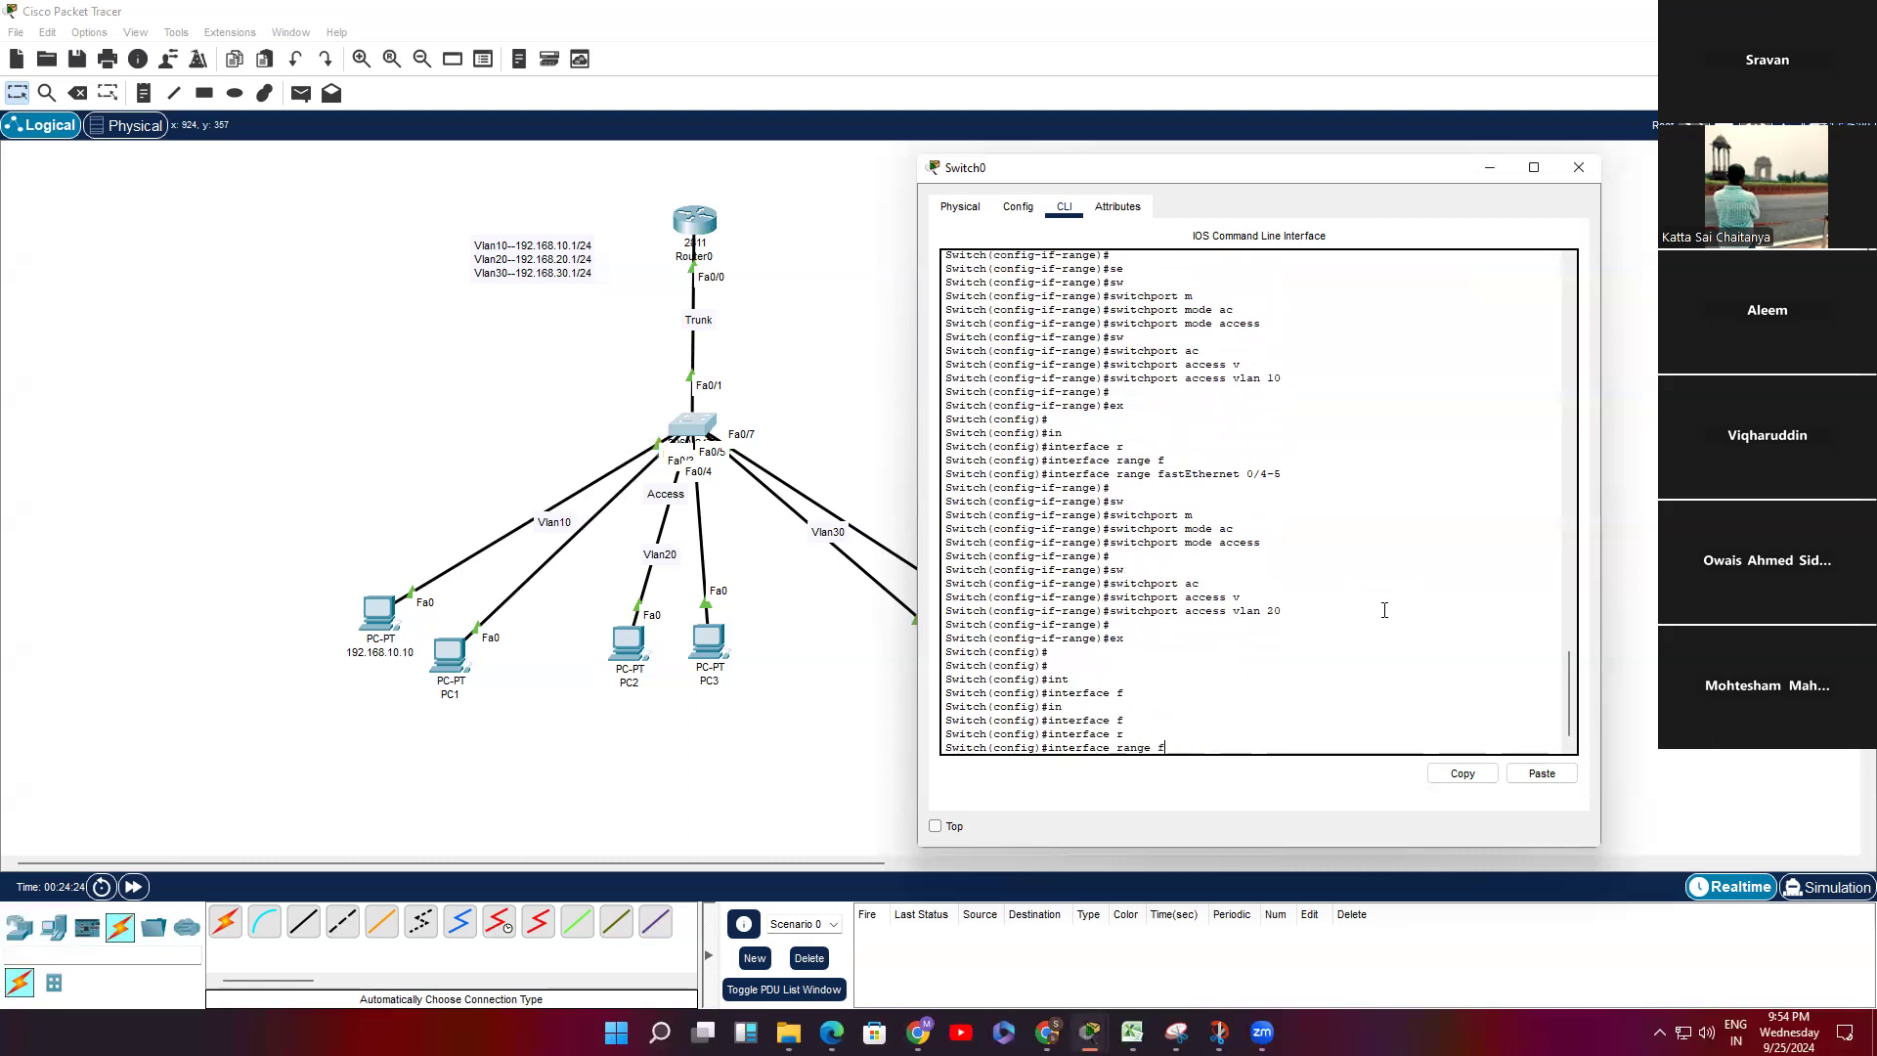
{"action": "key", "text": "Tab"}
{"action": "type", "text": "0/"}
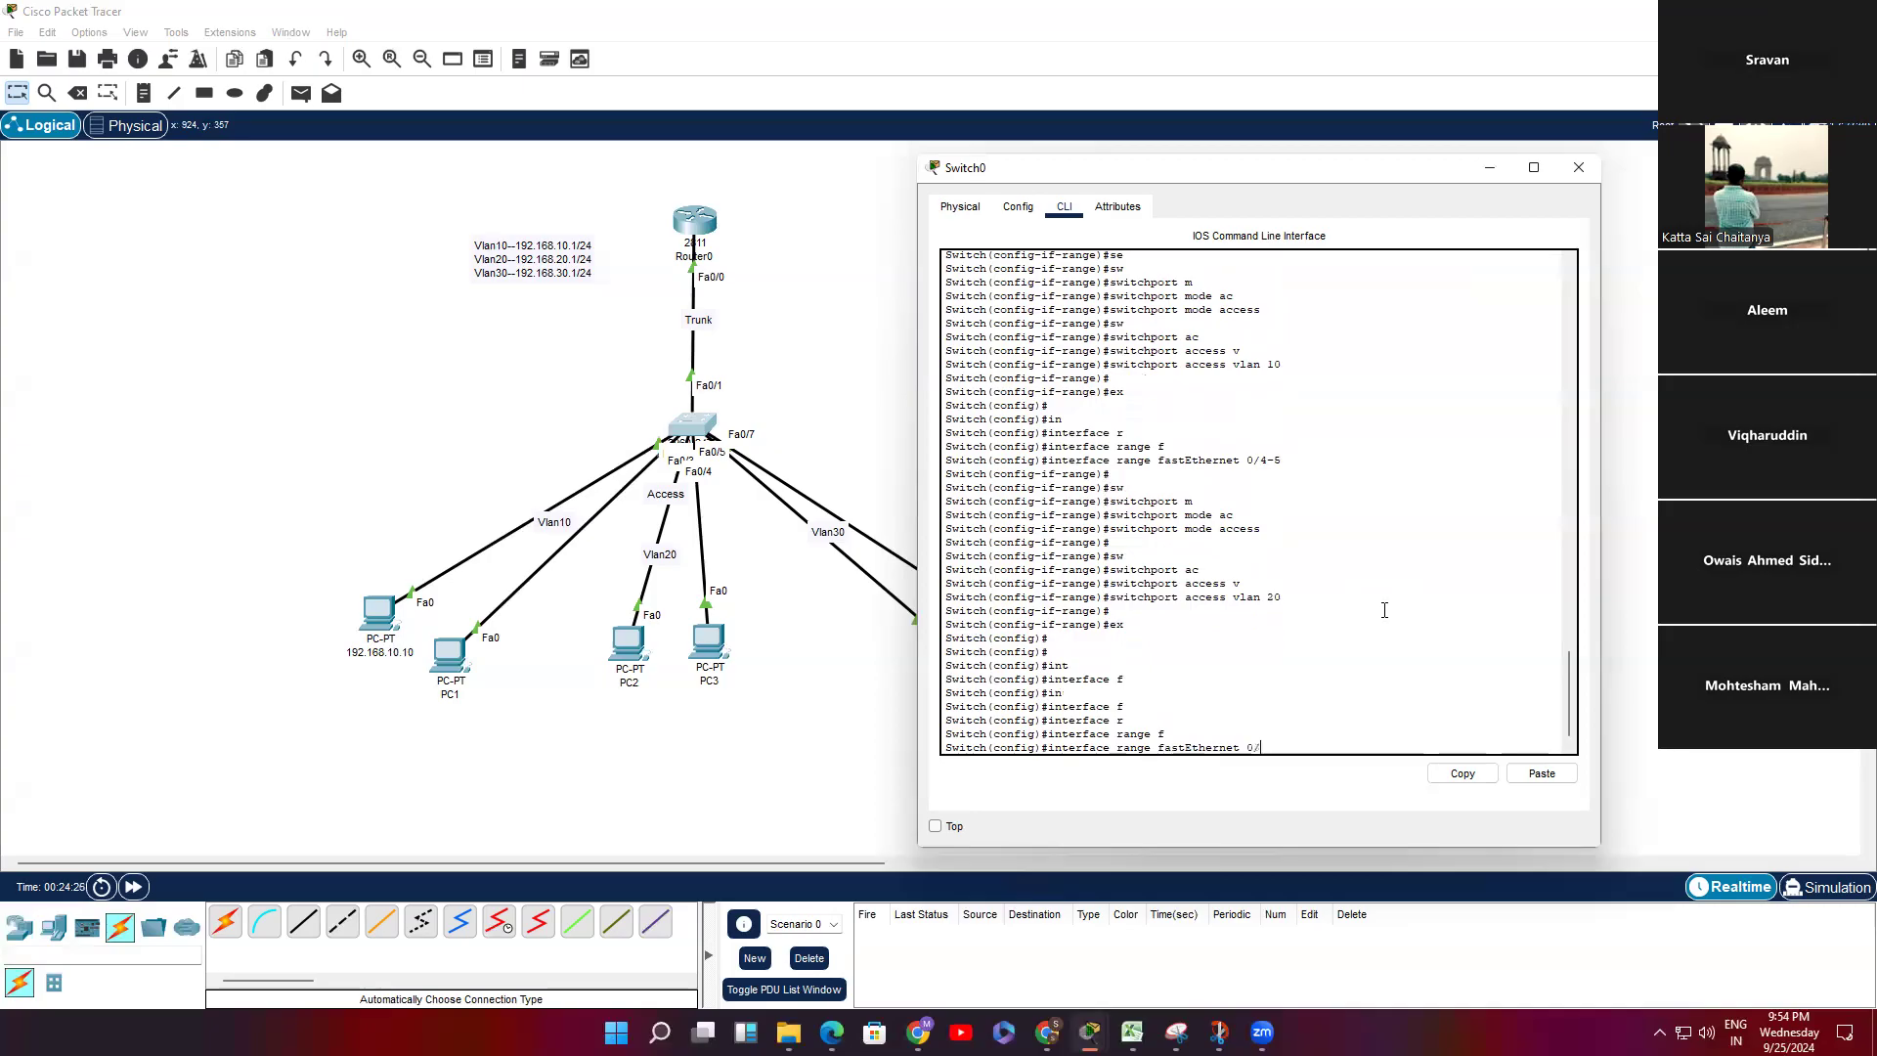
{"action": "type", "text": "6-7"}
{"action": "key", "text": "Return"}
{"action": "key", "text": "Return"}
{"action": "key", "text": "Return"}
Step: Set ports Fa0/6 and Fa0/7 to access mode with switchport mode access
{"action": "type", "text": "sw"}
{"action": "key", "text": "Tab"}
{"action": "type", "text": "ma"}
{"action": "key", "text": "Tab"}
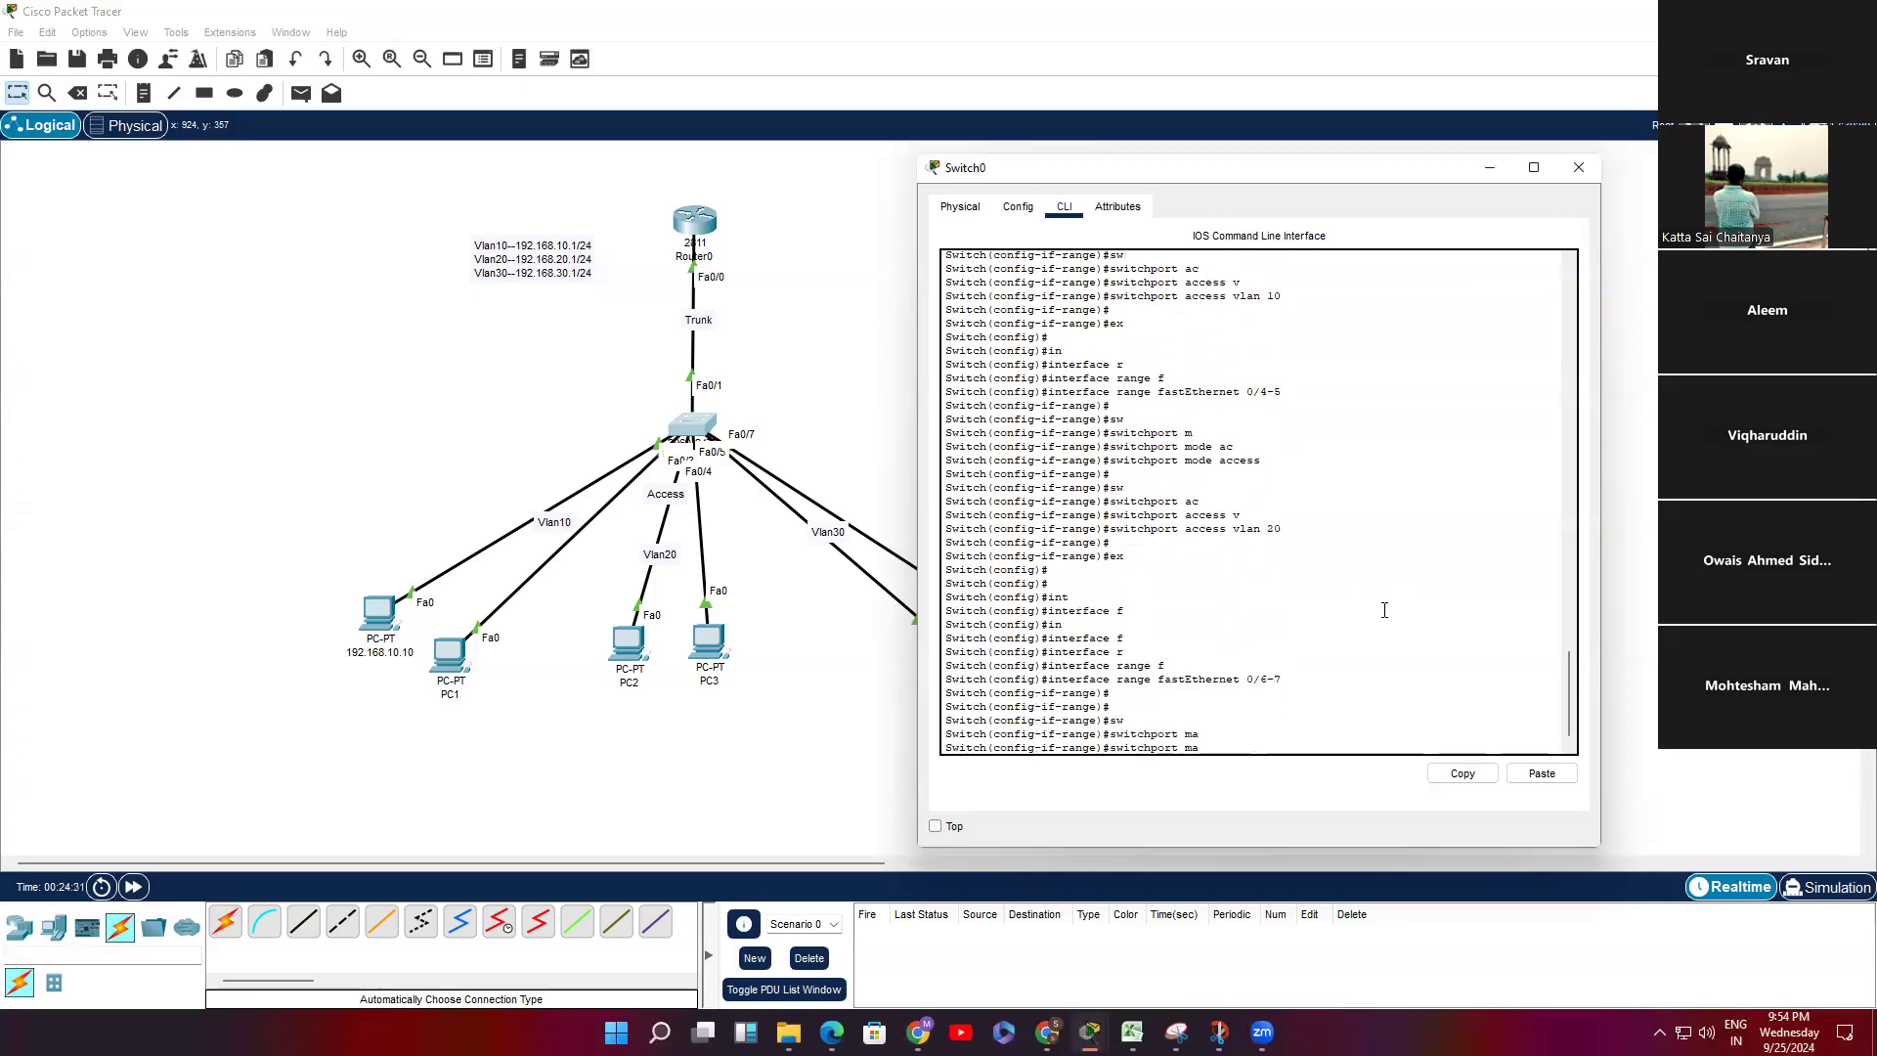
{"action": "key", "text": "Tab"}
{"action": "type", "text": "a"}
{"action": "key", "text": "Tab"}
{"action": "key", "text": "Return"}
{"action": "key", "text": "Return"}
Step: Assign ports Fa0/6 and Fa0/7 to access VLAN 30 and return to privileged mode
{"action": "type", "text": "sw"}
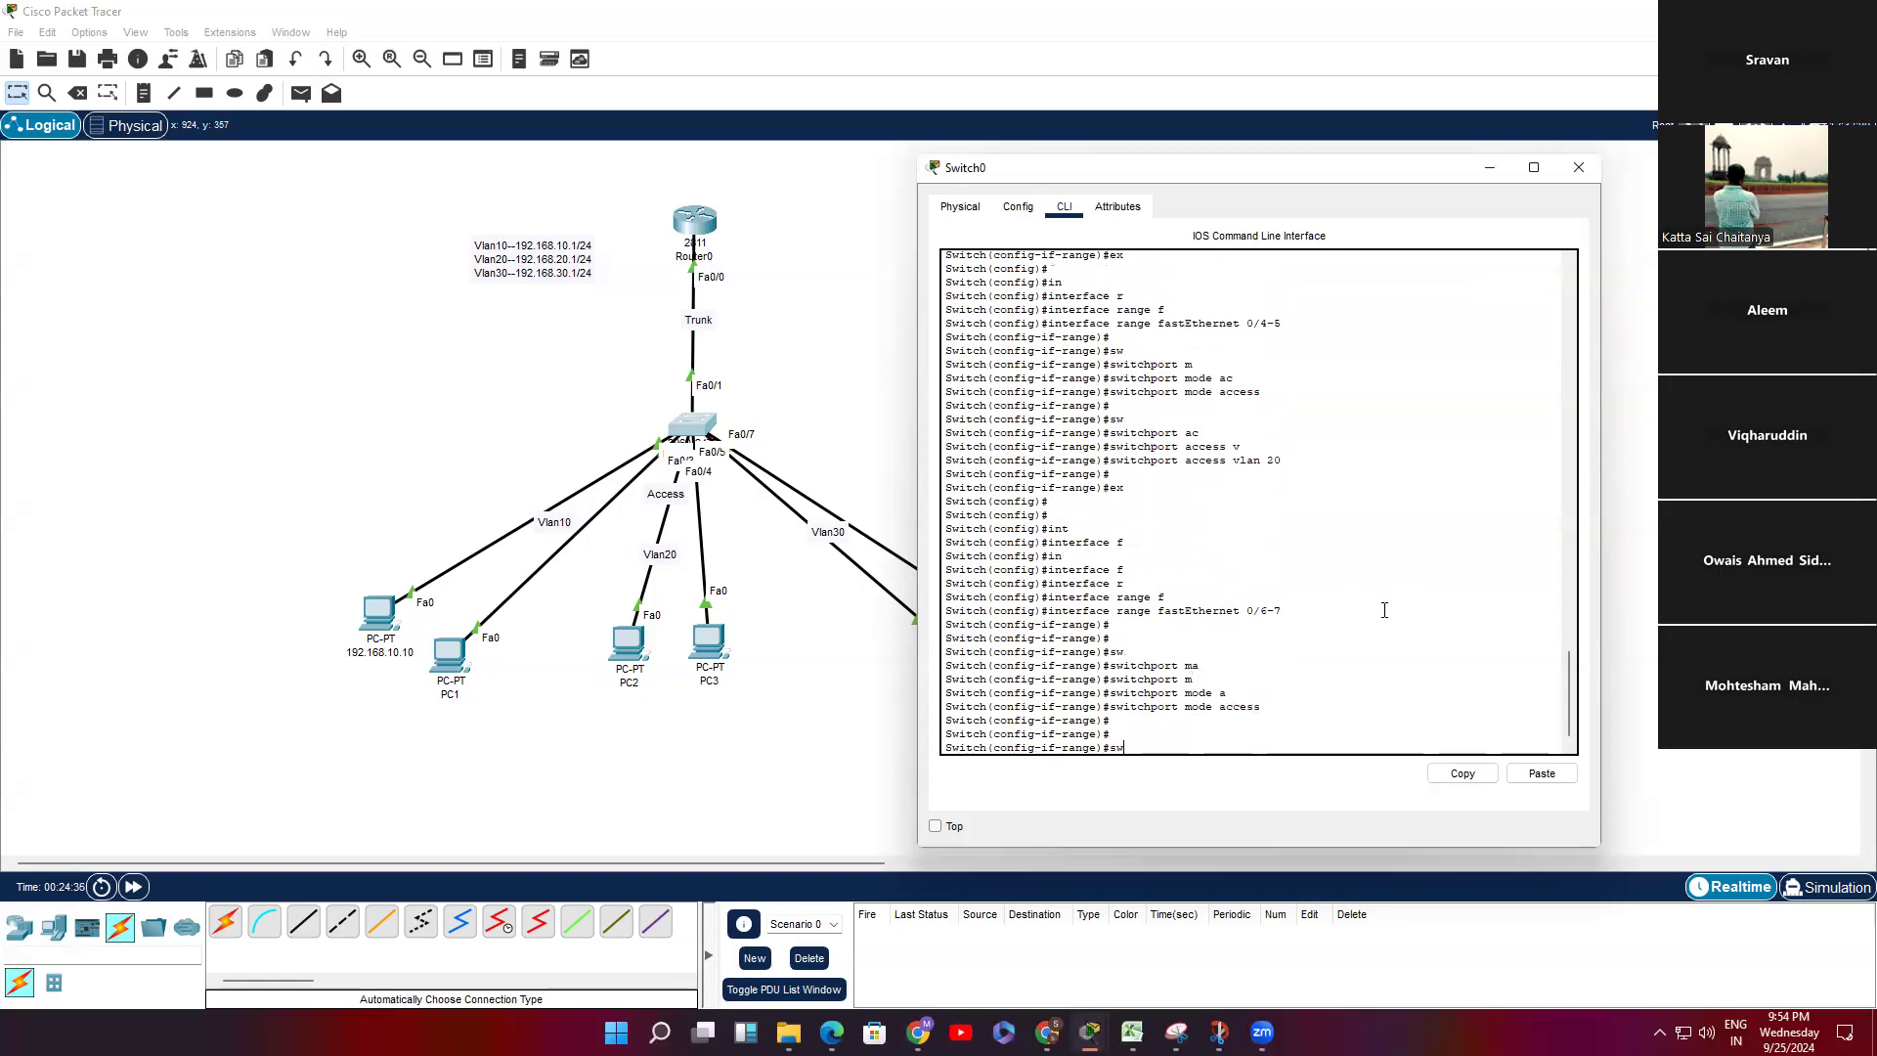
{"action": "key", "text": "Tab"}
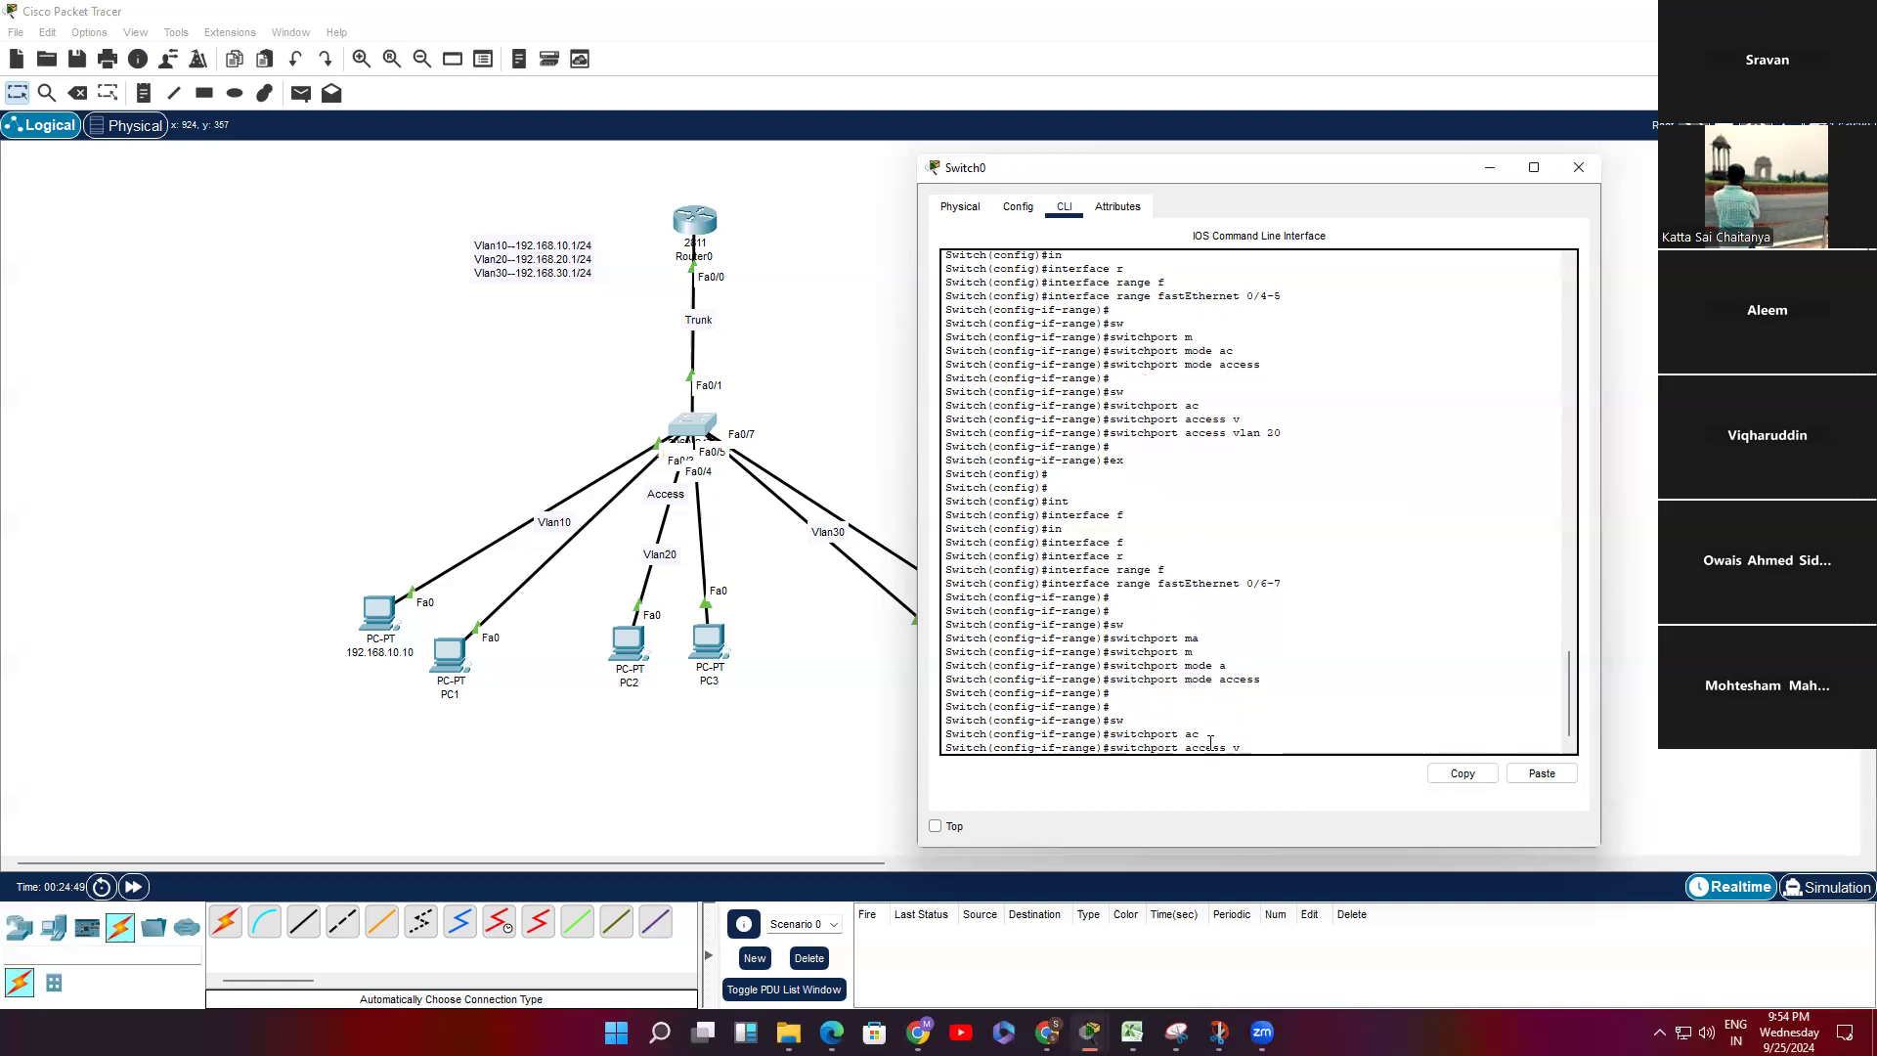
{"action": "key", "text": "Tab"}
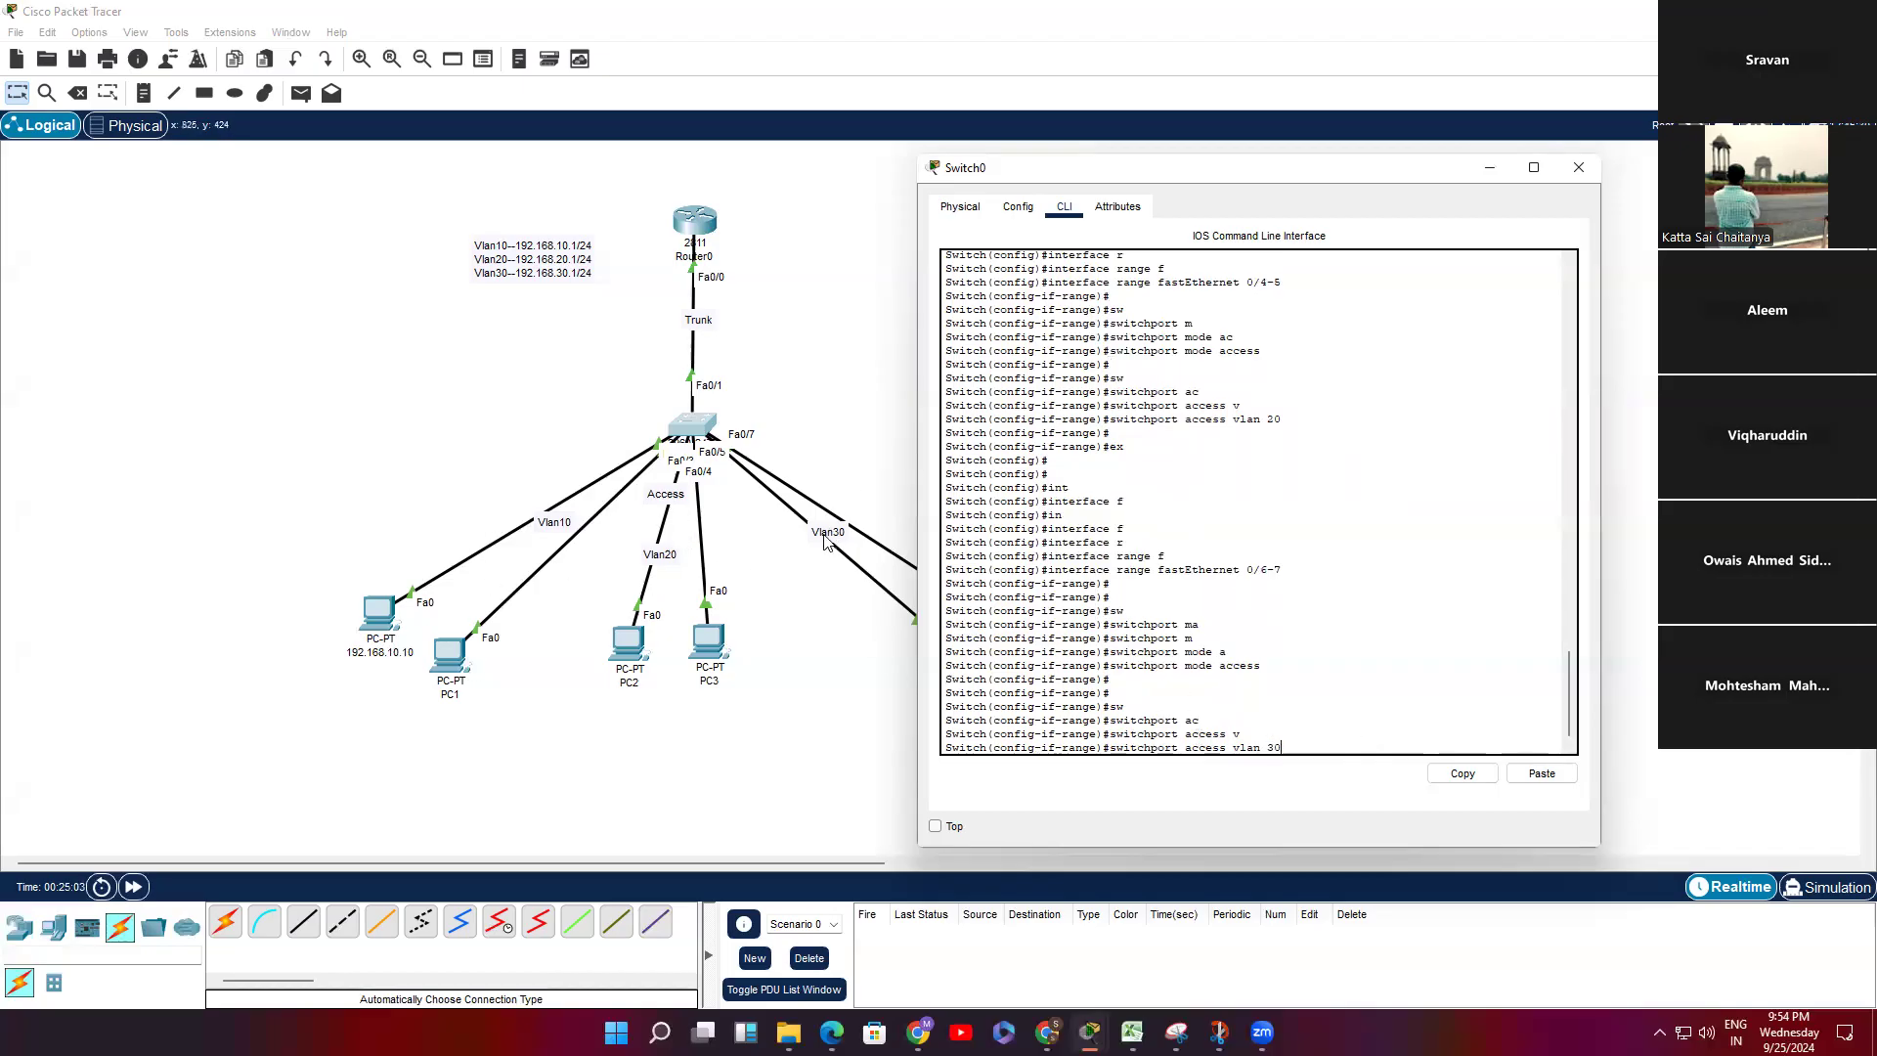
{"action": "key", "text": "Return"}
{"action": "key", "text": "Return"}
{"action": "key", "text": "ctrl+z"}
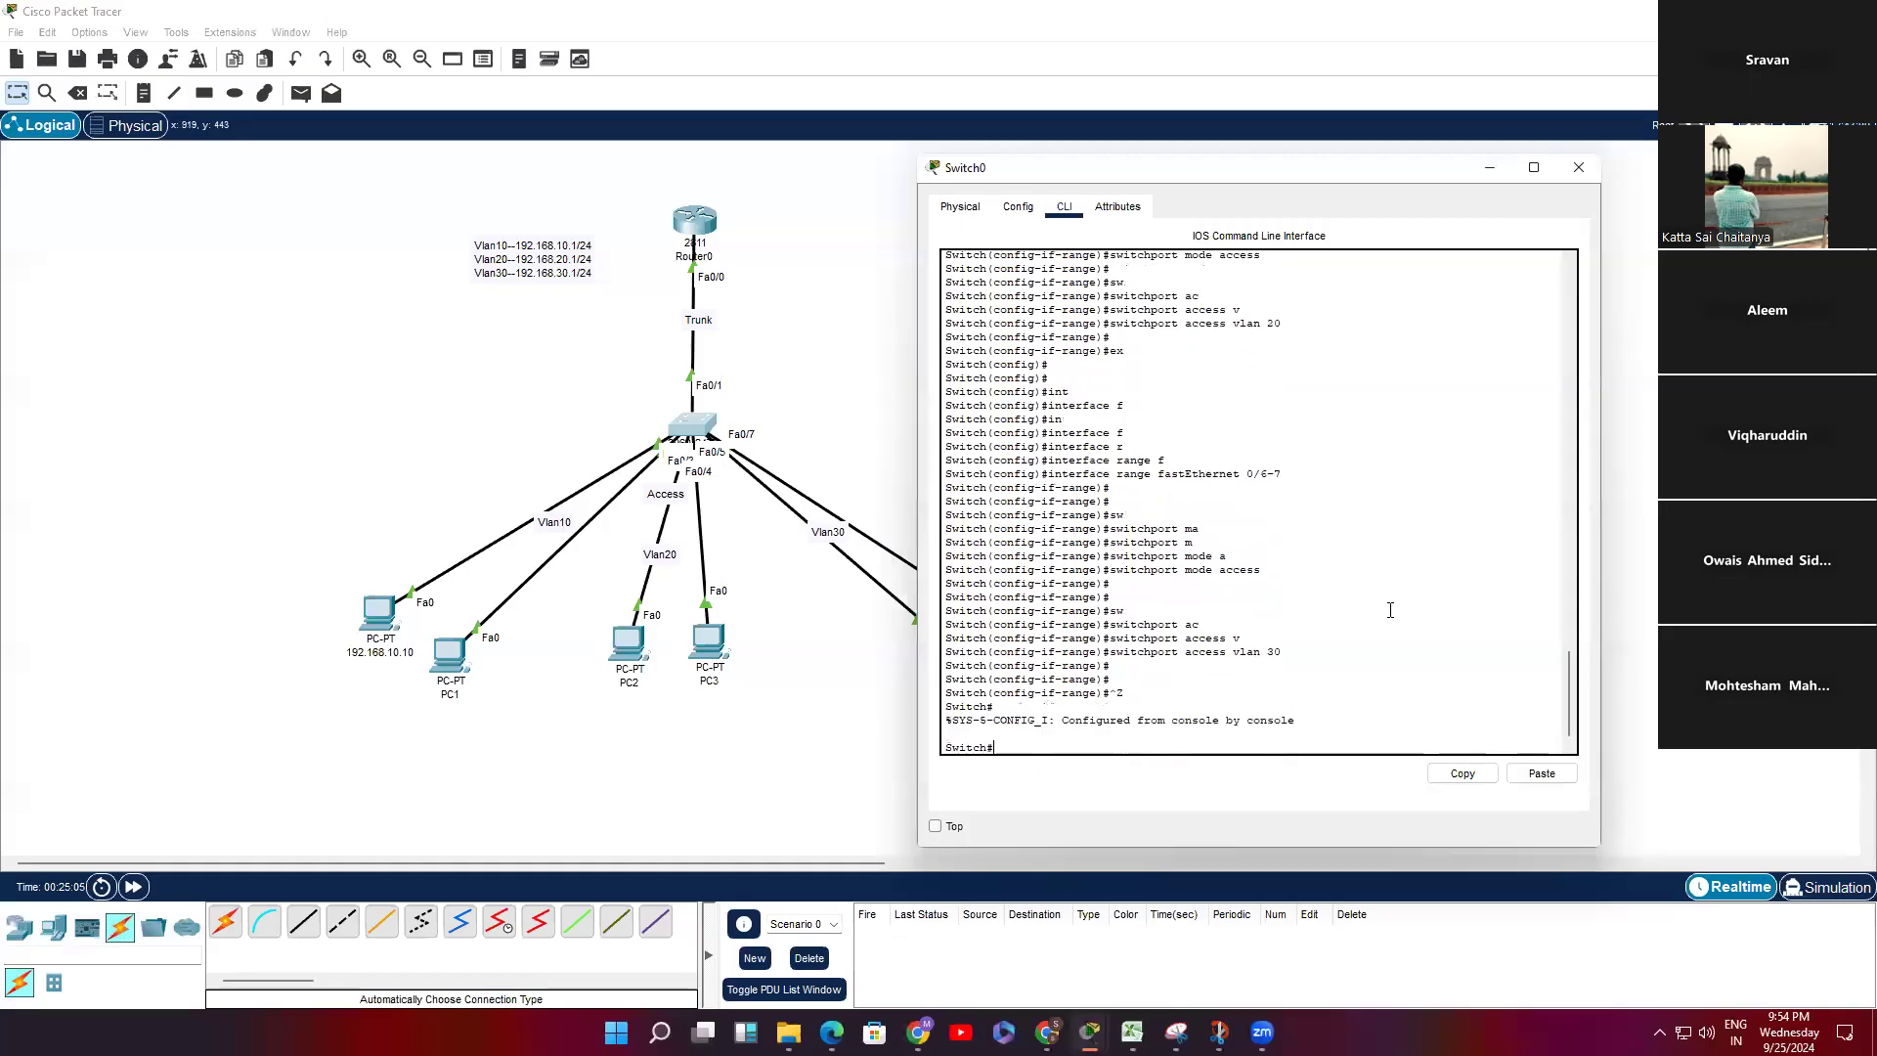
Step: Run show interfaces status on Switch0 to list the VLAN of each port
{"action": "key", "text": "Return"}
{"action": "key", "text": "Return"}
{"action": "key", "text": "Return"}
{"action": "type", "text": "sh"}
{"action": "key", "text": "Tab"}
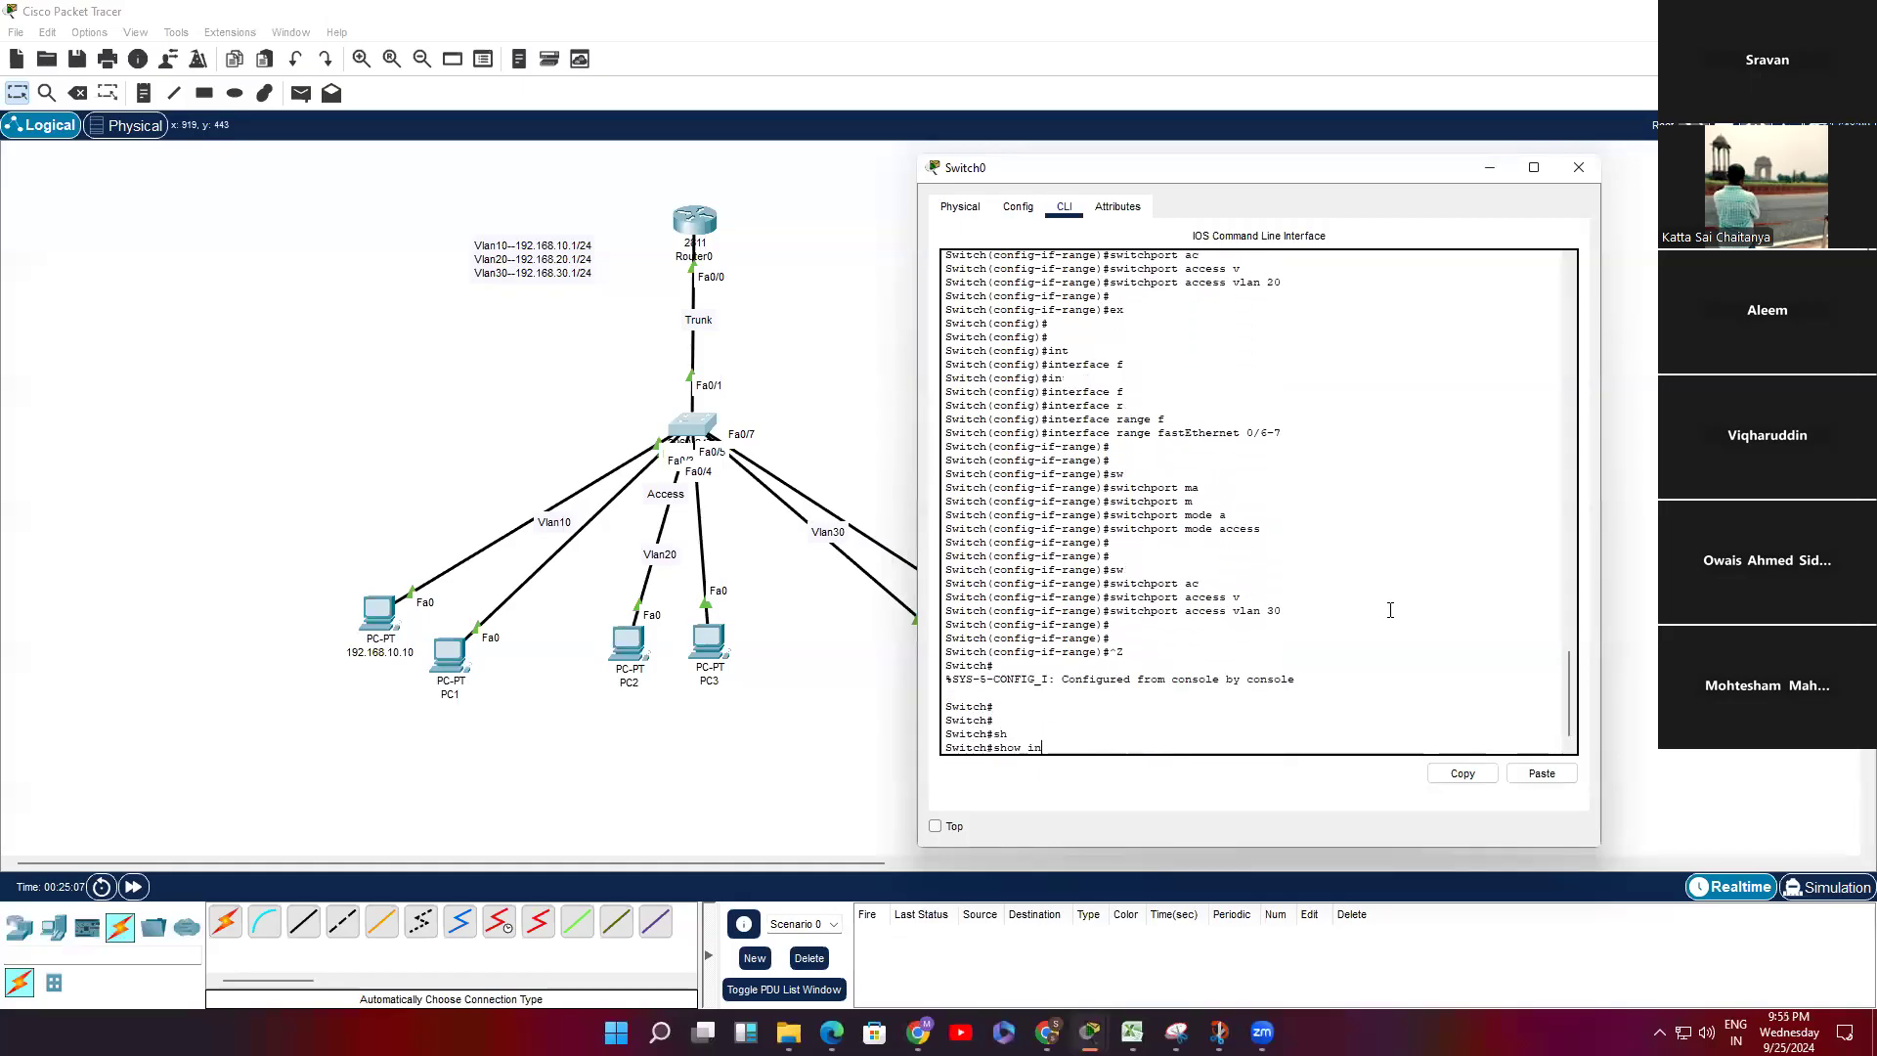
{"action": "type", "text": "in"}
{"action": "key", "text": "Tab"}
{"action": "type", "text": "st"}
{"action": "key", "text": "Tab"}
{"action": "key", "text": "Return"}
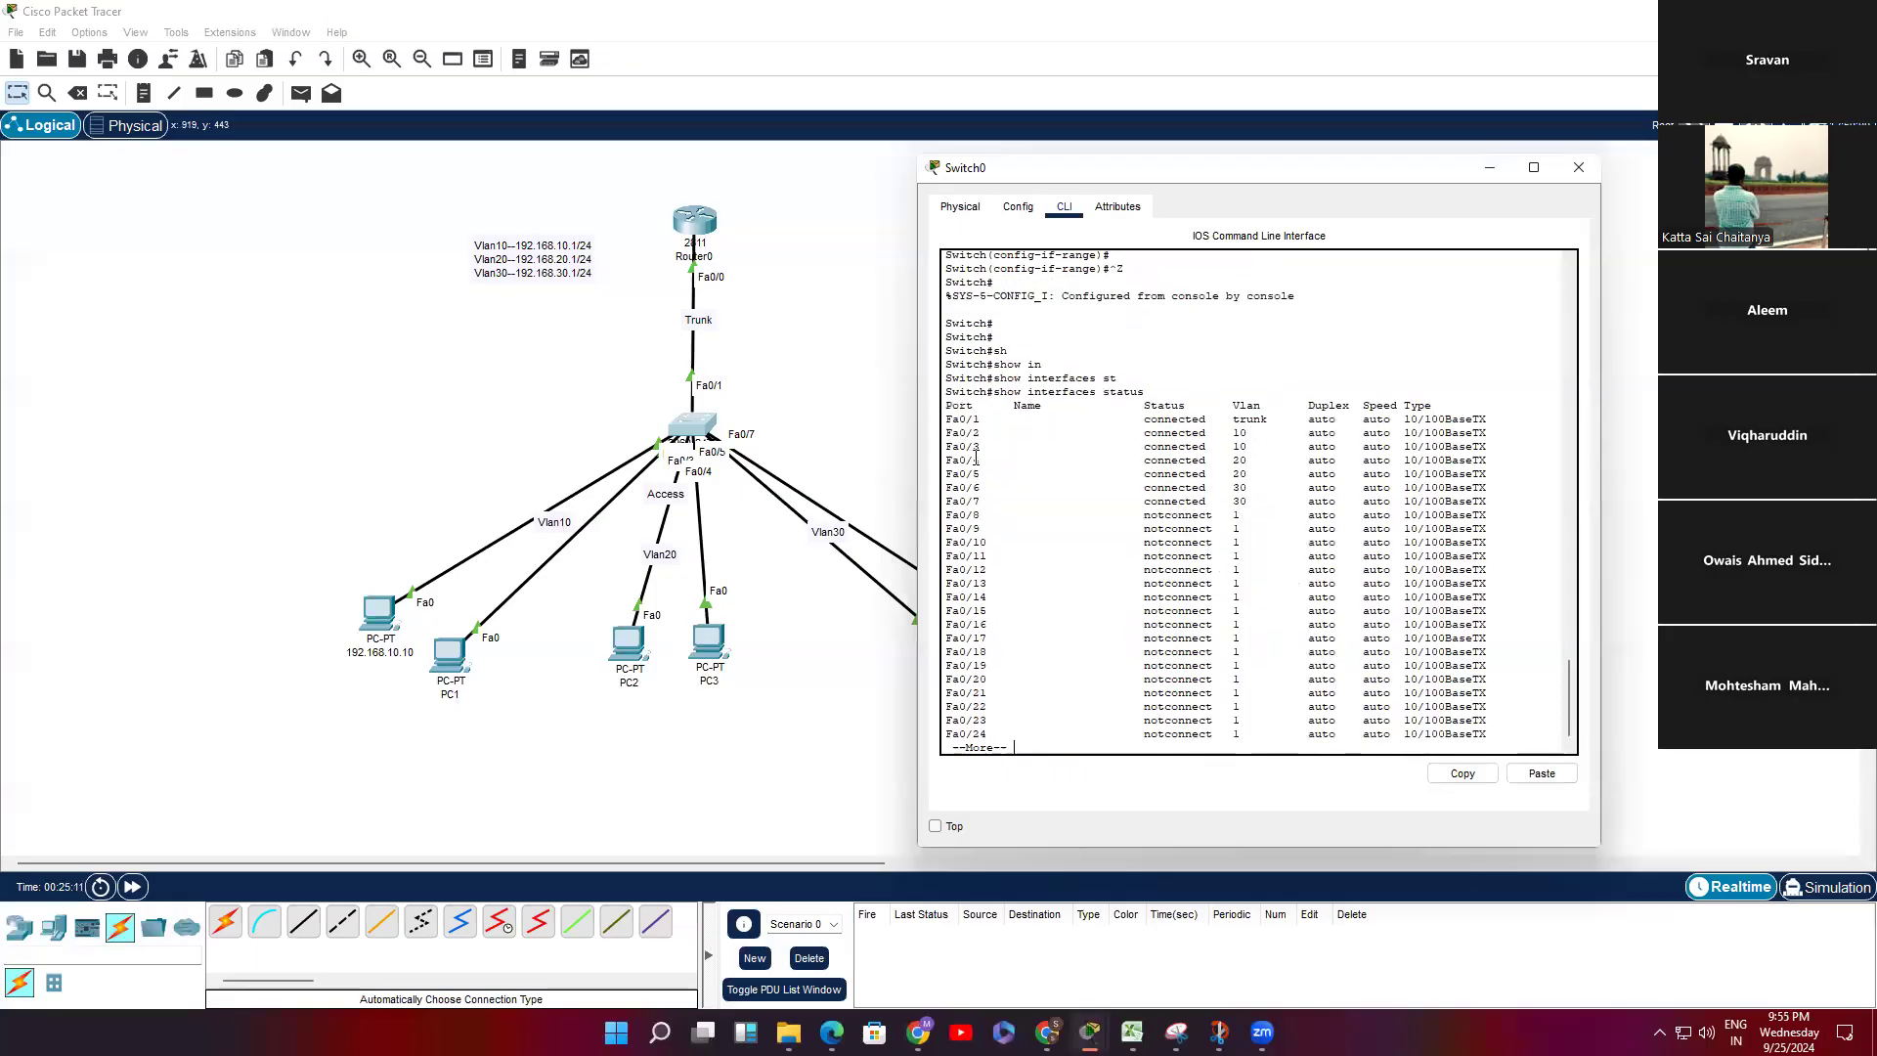
Step: Check the VLAN assignments of Fa0/2 through Fa0/7 and page through the rest of the status output
{"action": "left_click_drag", "start_coordinate": [953, 432], "coordinate": [1493, 508]}
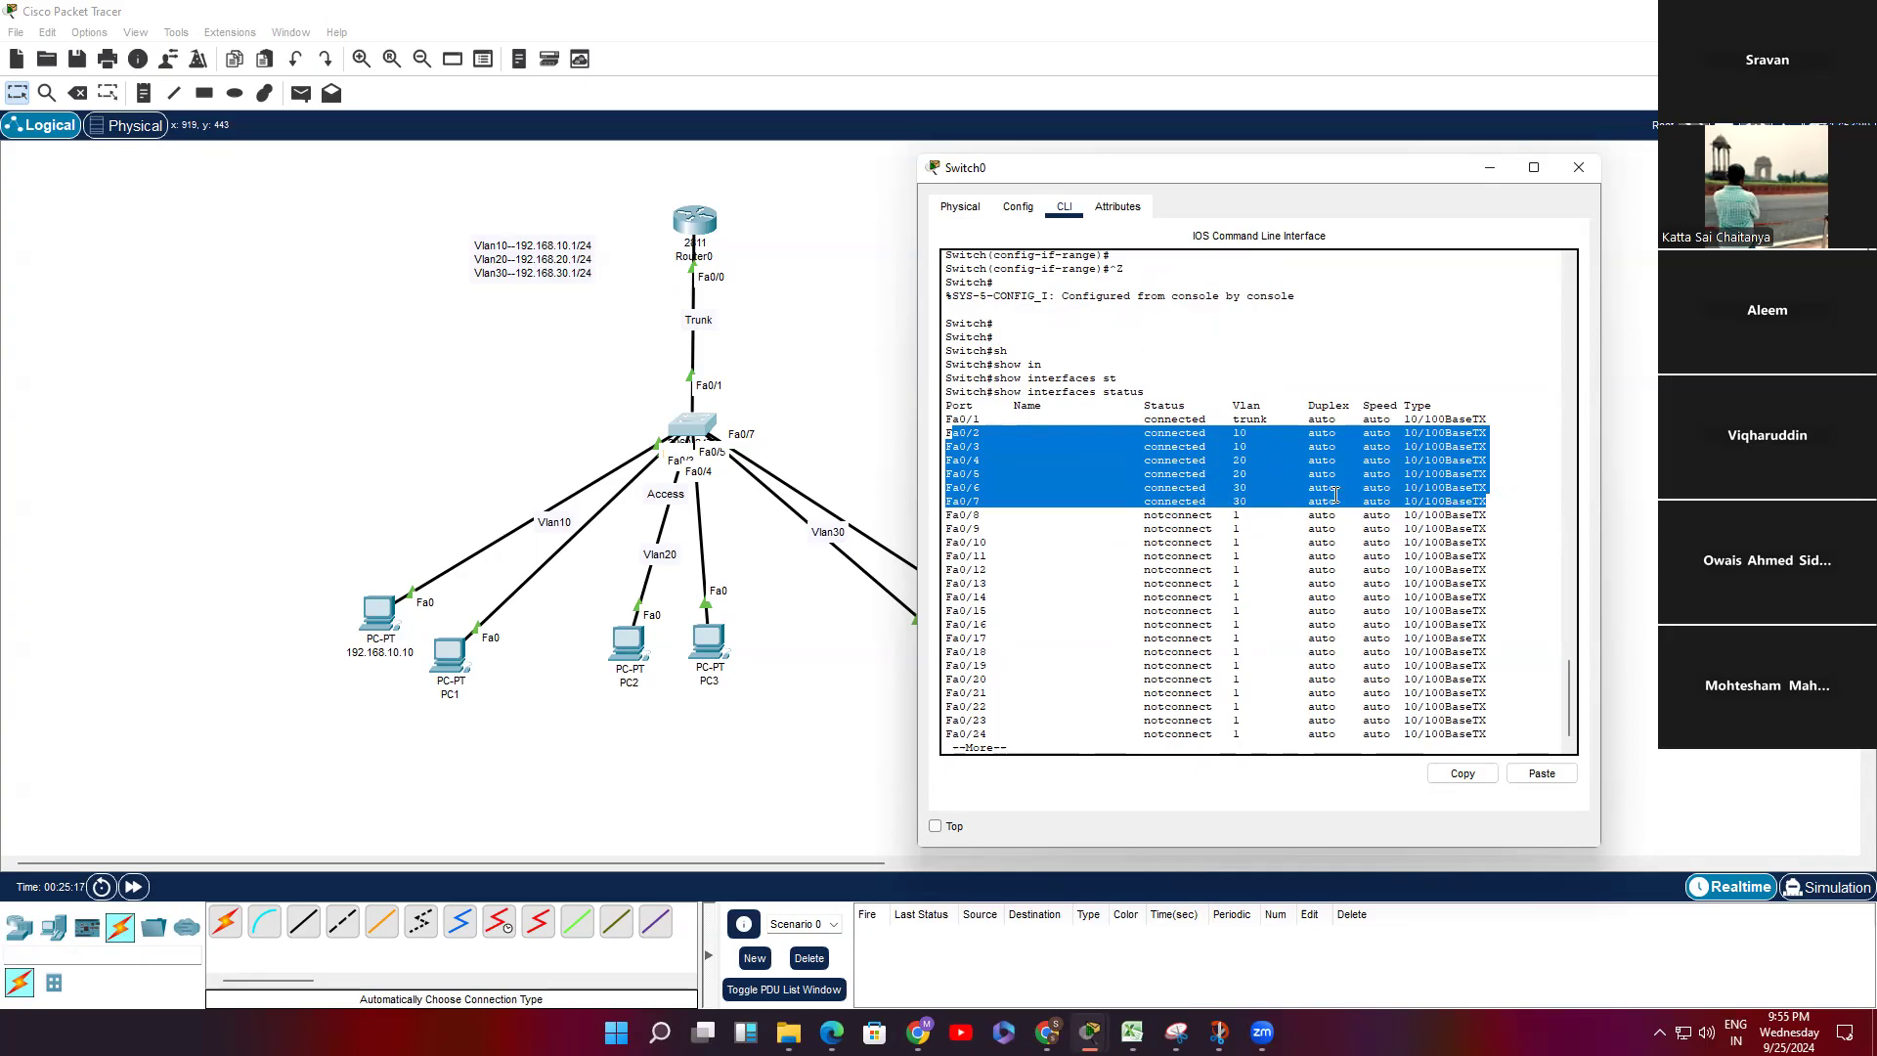
{"action": "key", "text": "Return"}
{"action": "key", "text": "Return"}
{"action": "key", "text": "Return"}
{"action": "key", "text": "Return"}
{"action": "key", "text": "Return"}
{"action": "key", "text": "Return"}
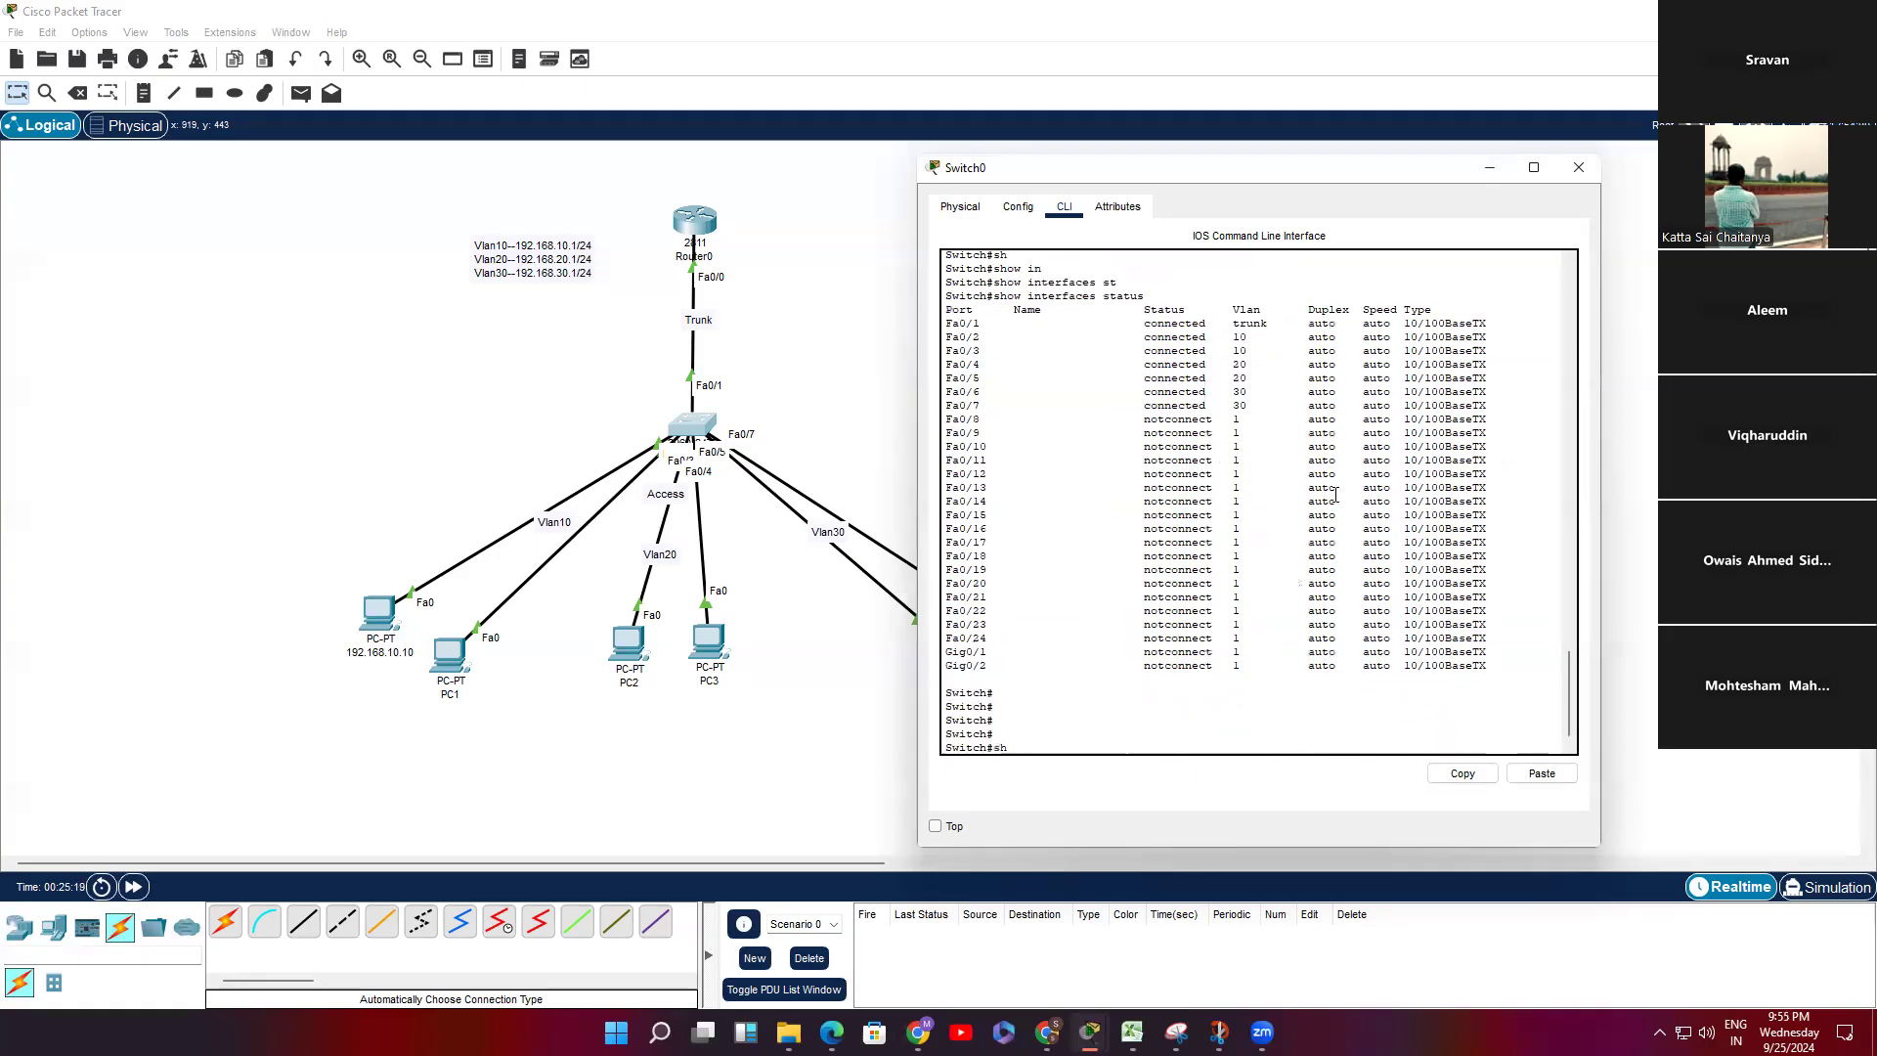
Step: Run show running-config on Switch0 and examine the switchport settings of Fa0/1 through Fa0/7
{"action": "type", "text": "sh"}
{"action": "key", "text": "Tab"}
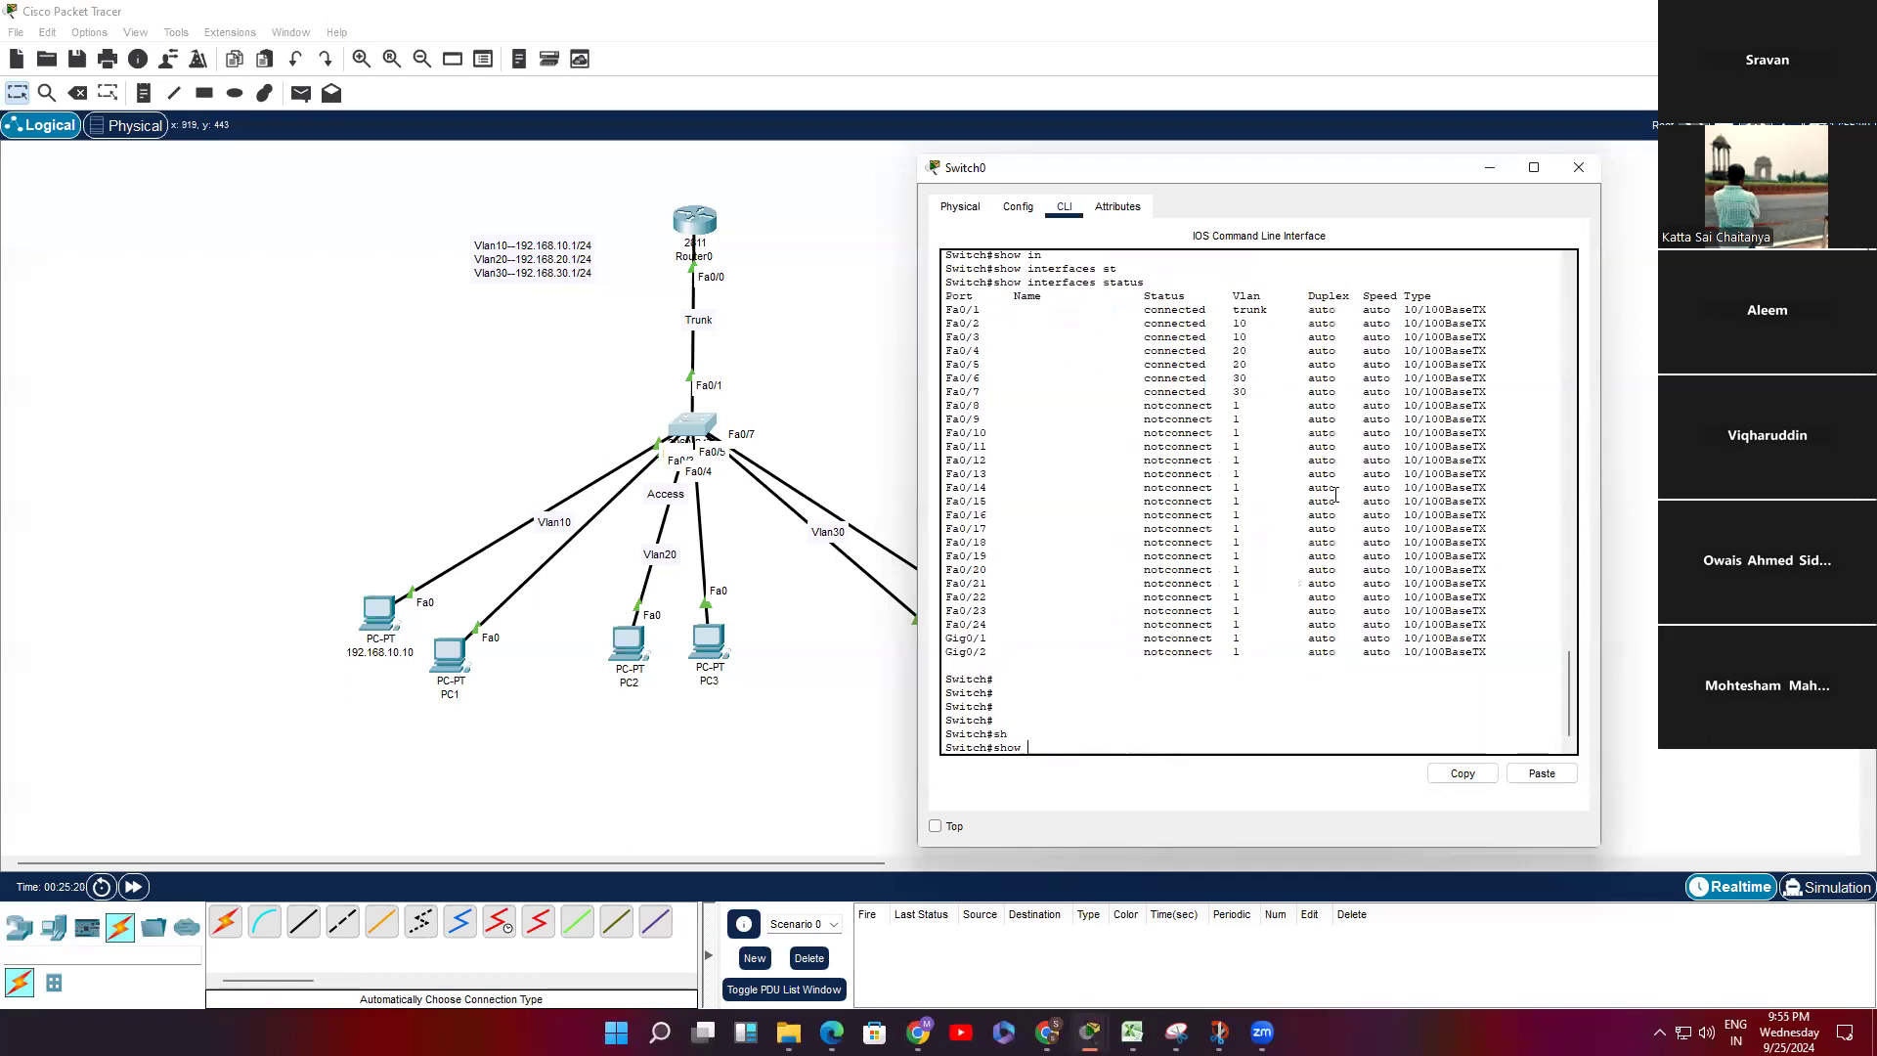
{"action": "type", "text": "r"}
{"action": "key", "text": "Tab"}
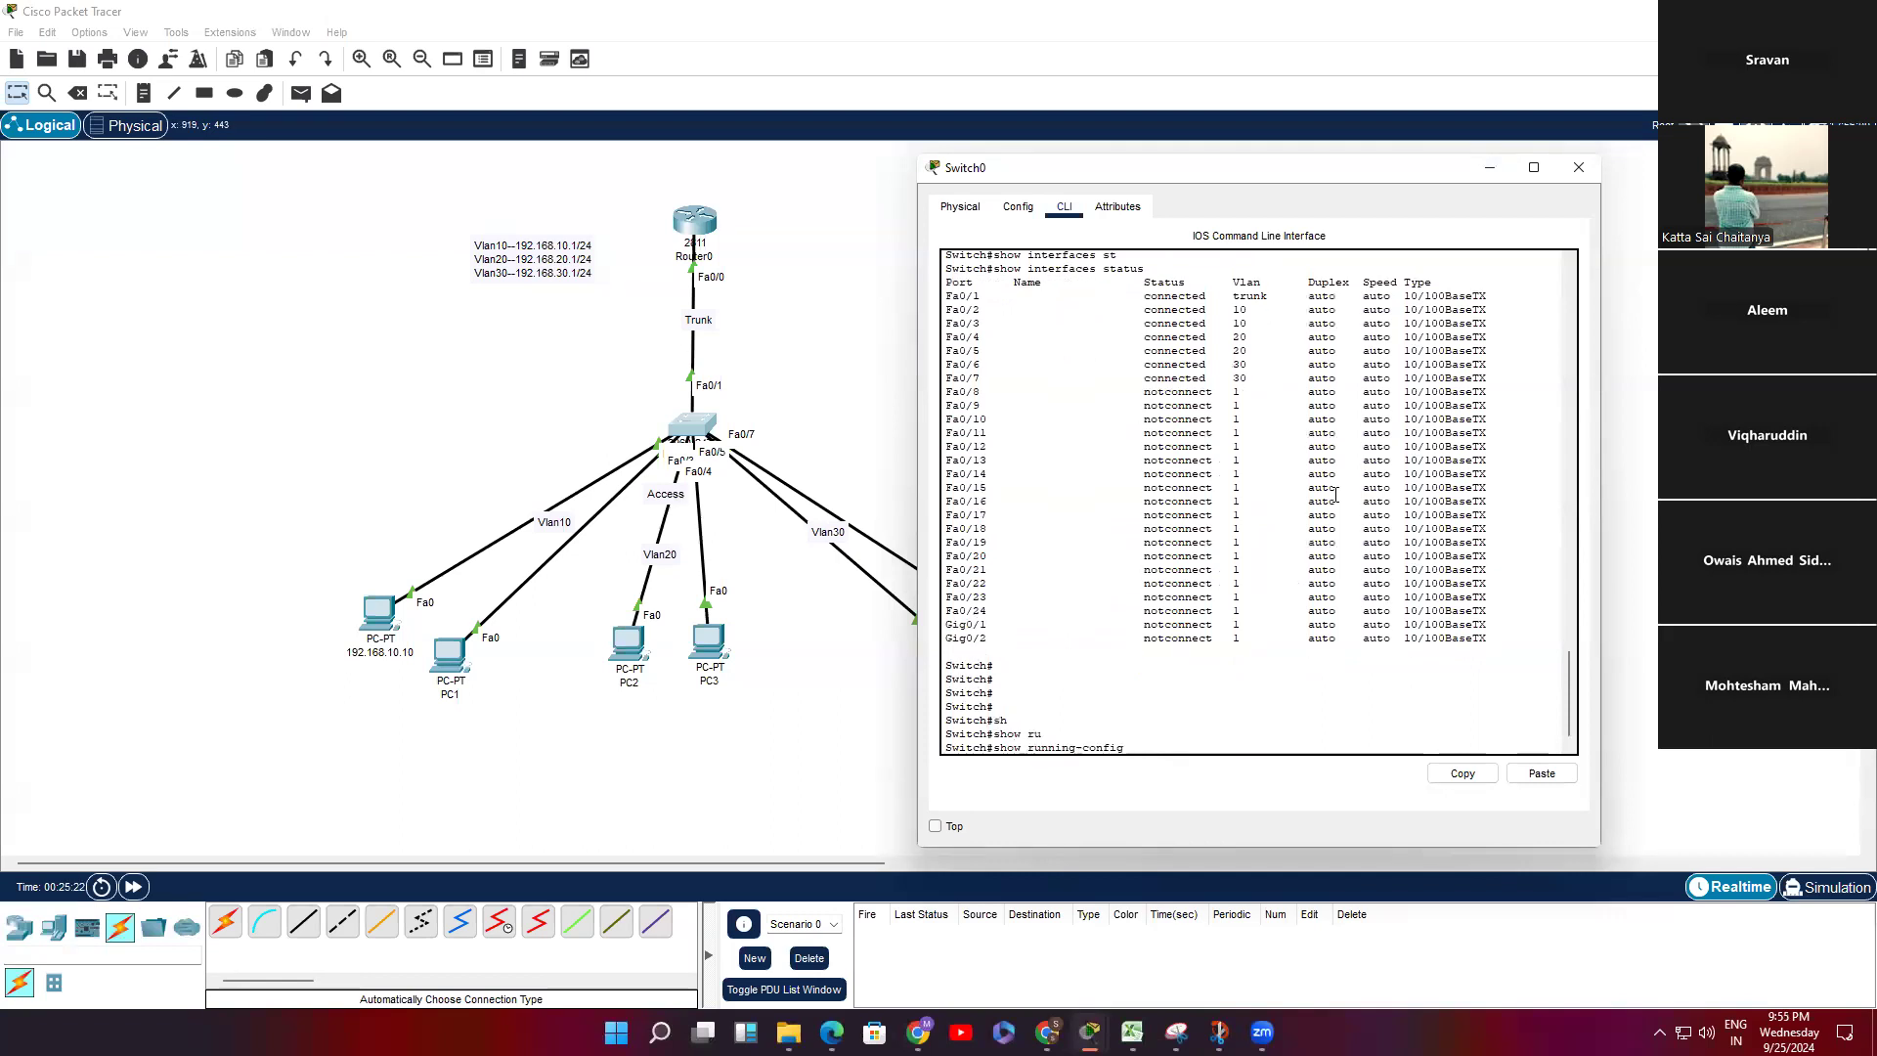
{"action": "key", "text": "Return"}
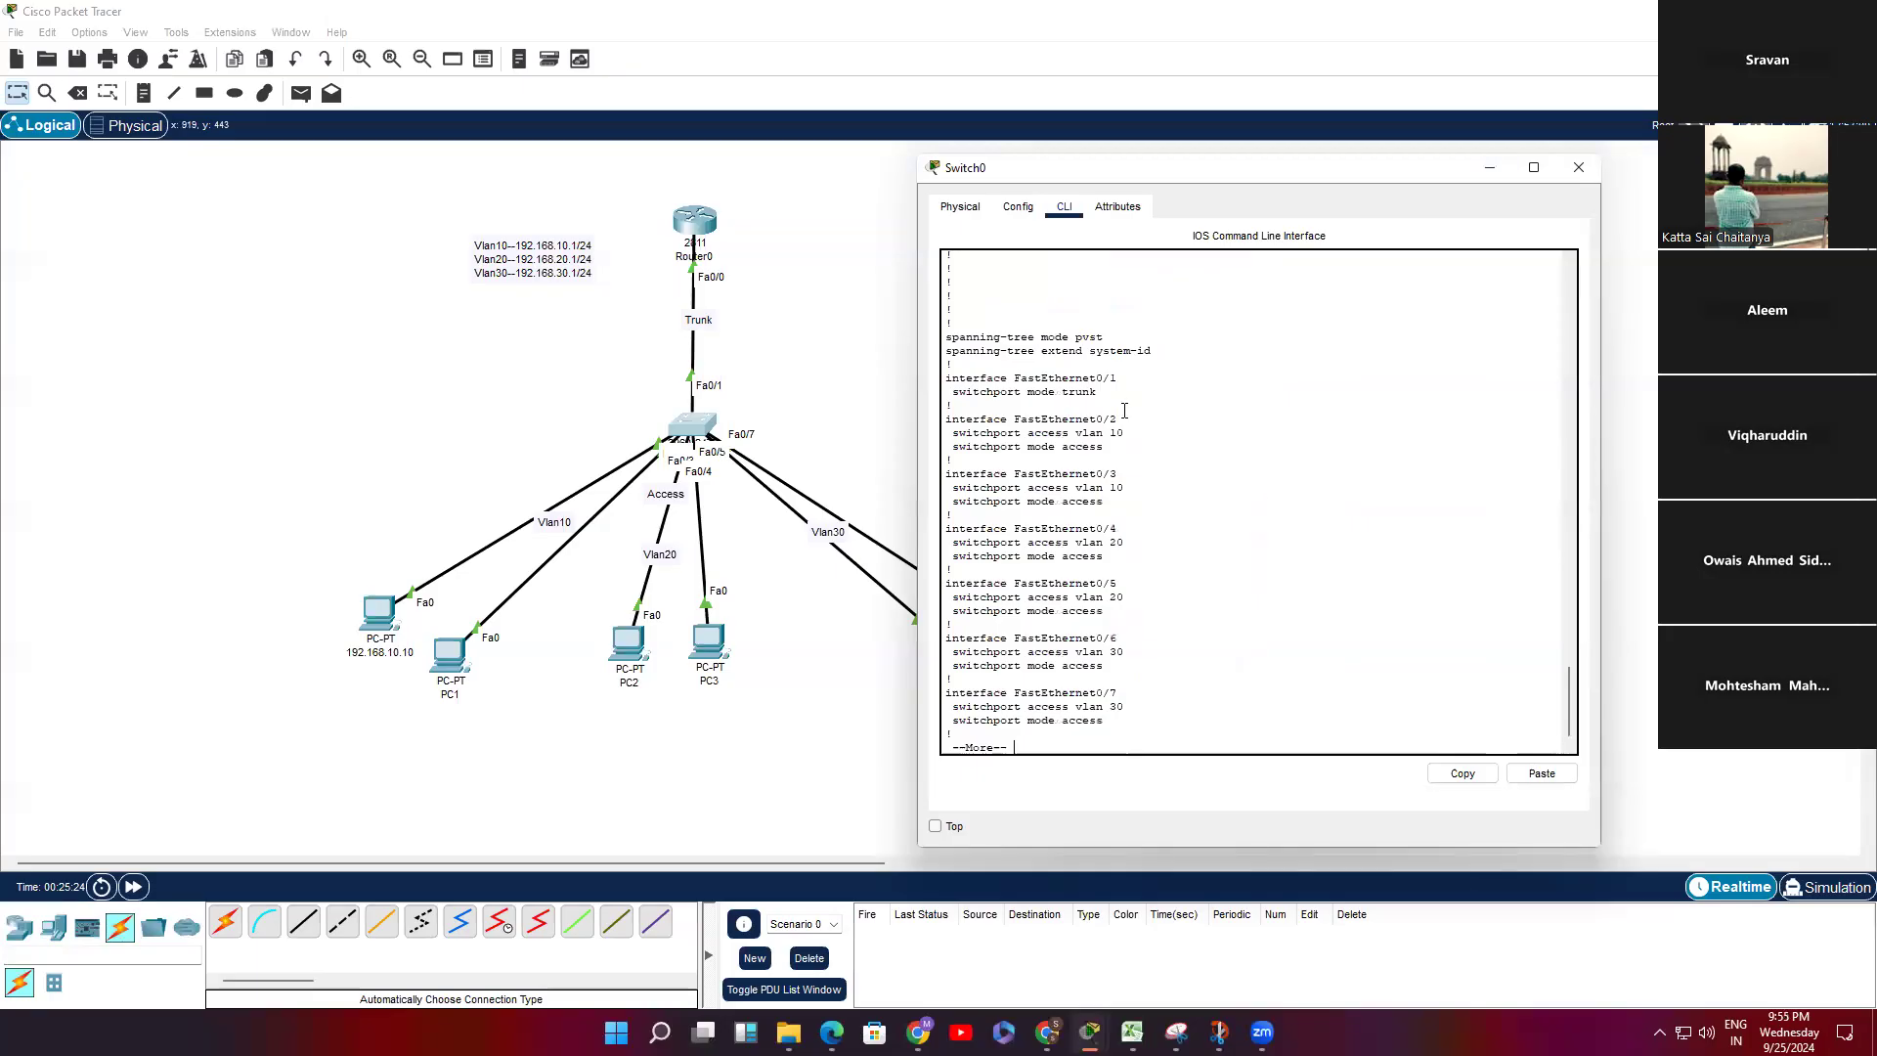
{"action": "left_click_drag", "start_coordinate": [1125, 549], "coordinate": [997, 403]}
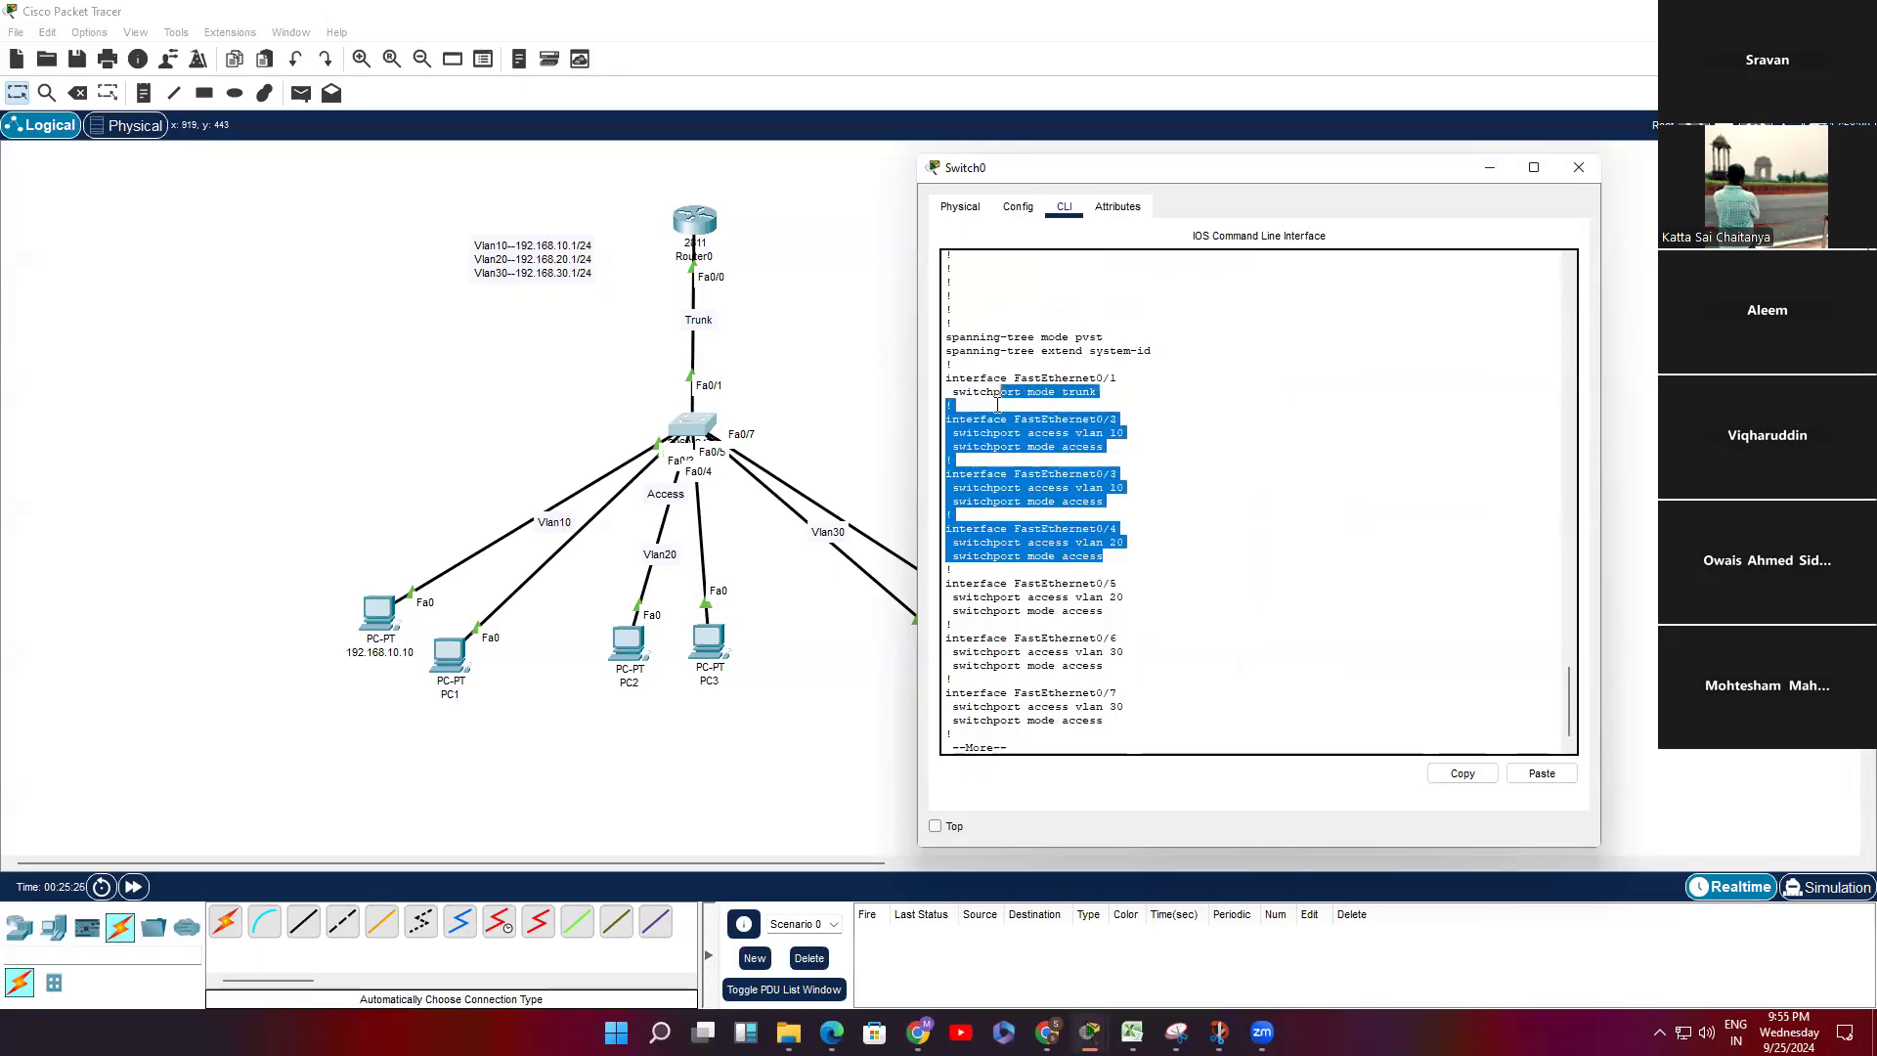
{"action": "key", "text": "space"}
{"action": "left_click", "coordinate": [383, 422]}
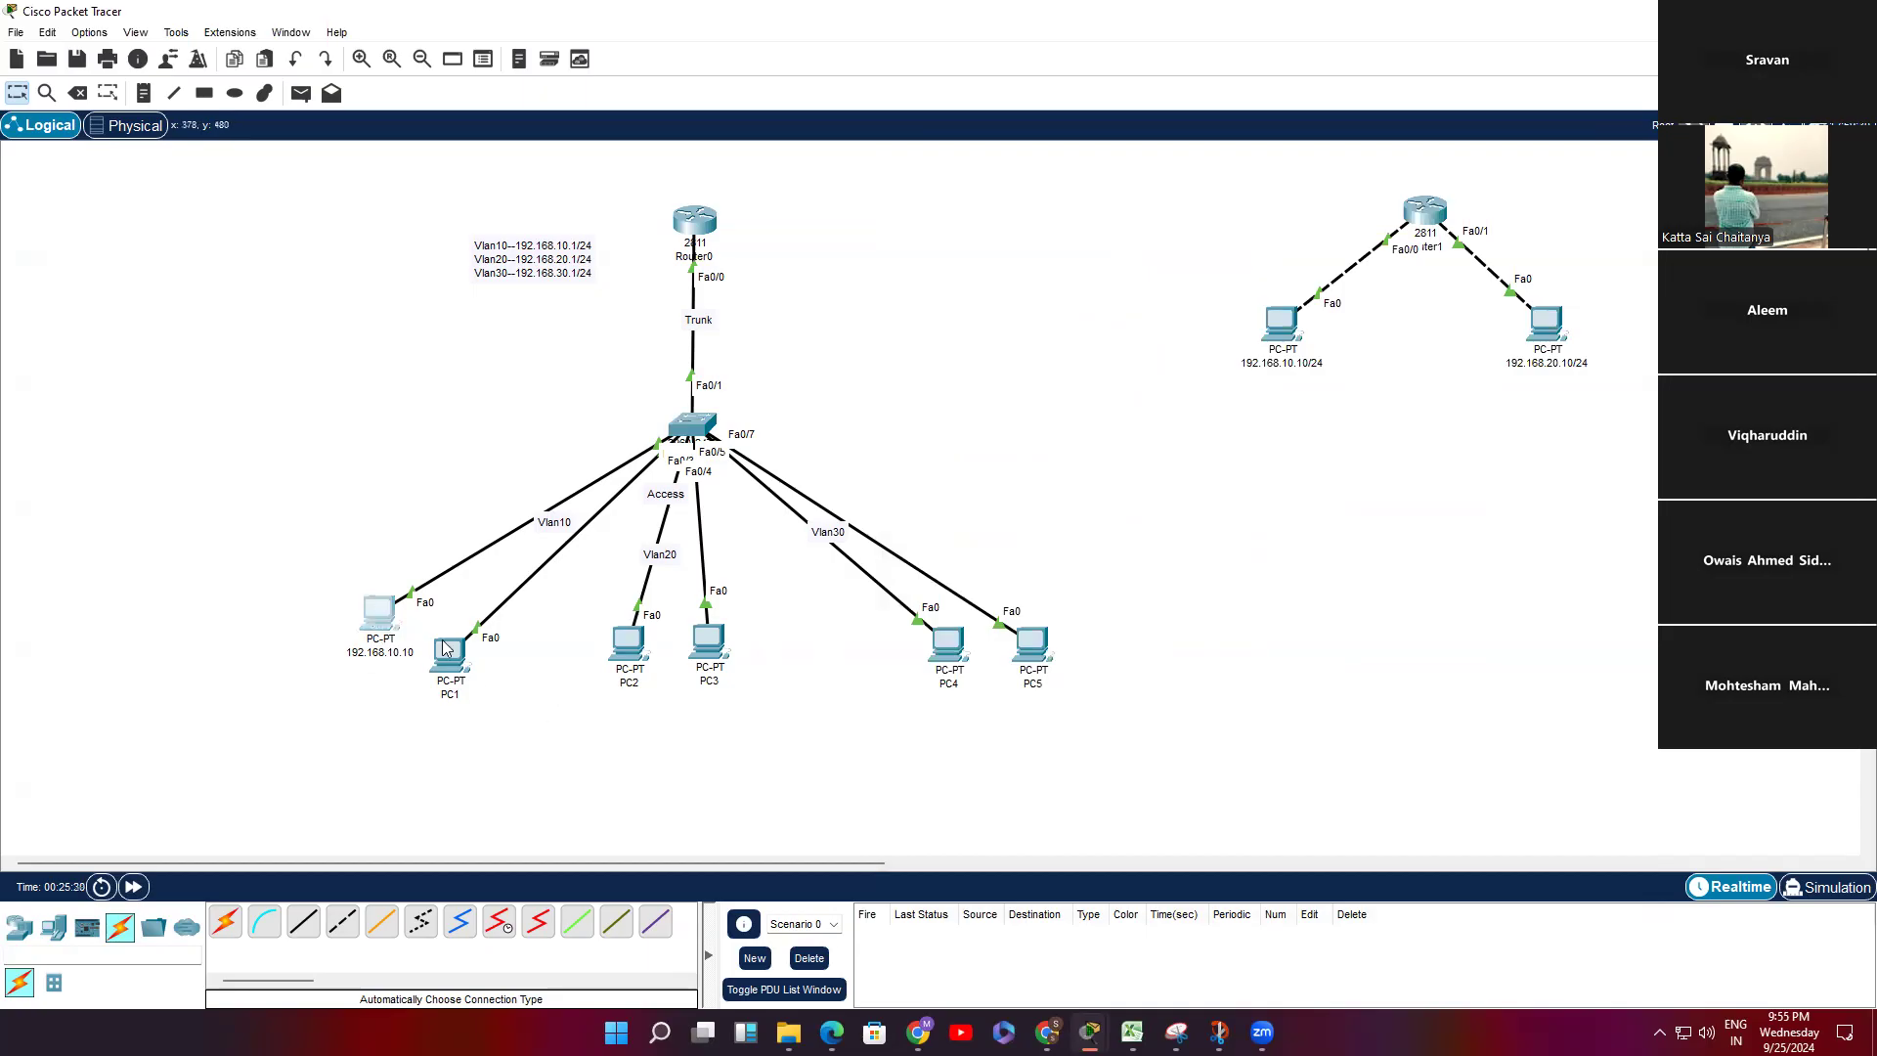
Step: Open the device window of the PC labelled 192.168.10.10 and keep the topology visible beside it
{"action": "left_click", "coordinate": [379, 613]}
{"action": "left_click_drag", "start_coordinate": [1005, 226], "coordinate": [1245, 167]}
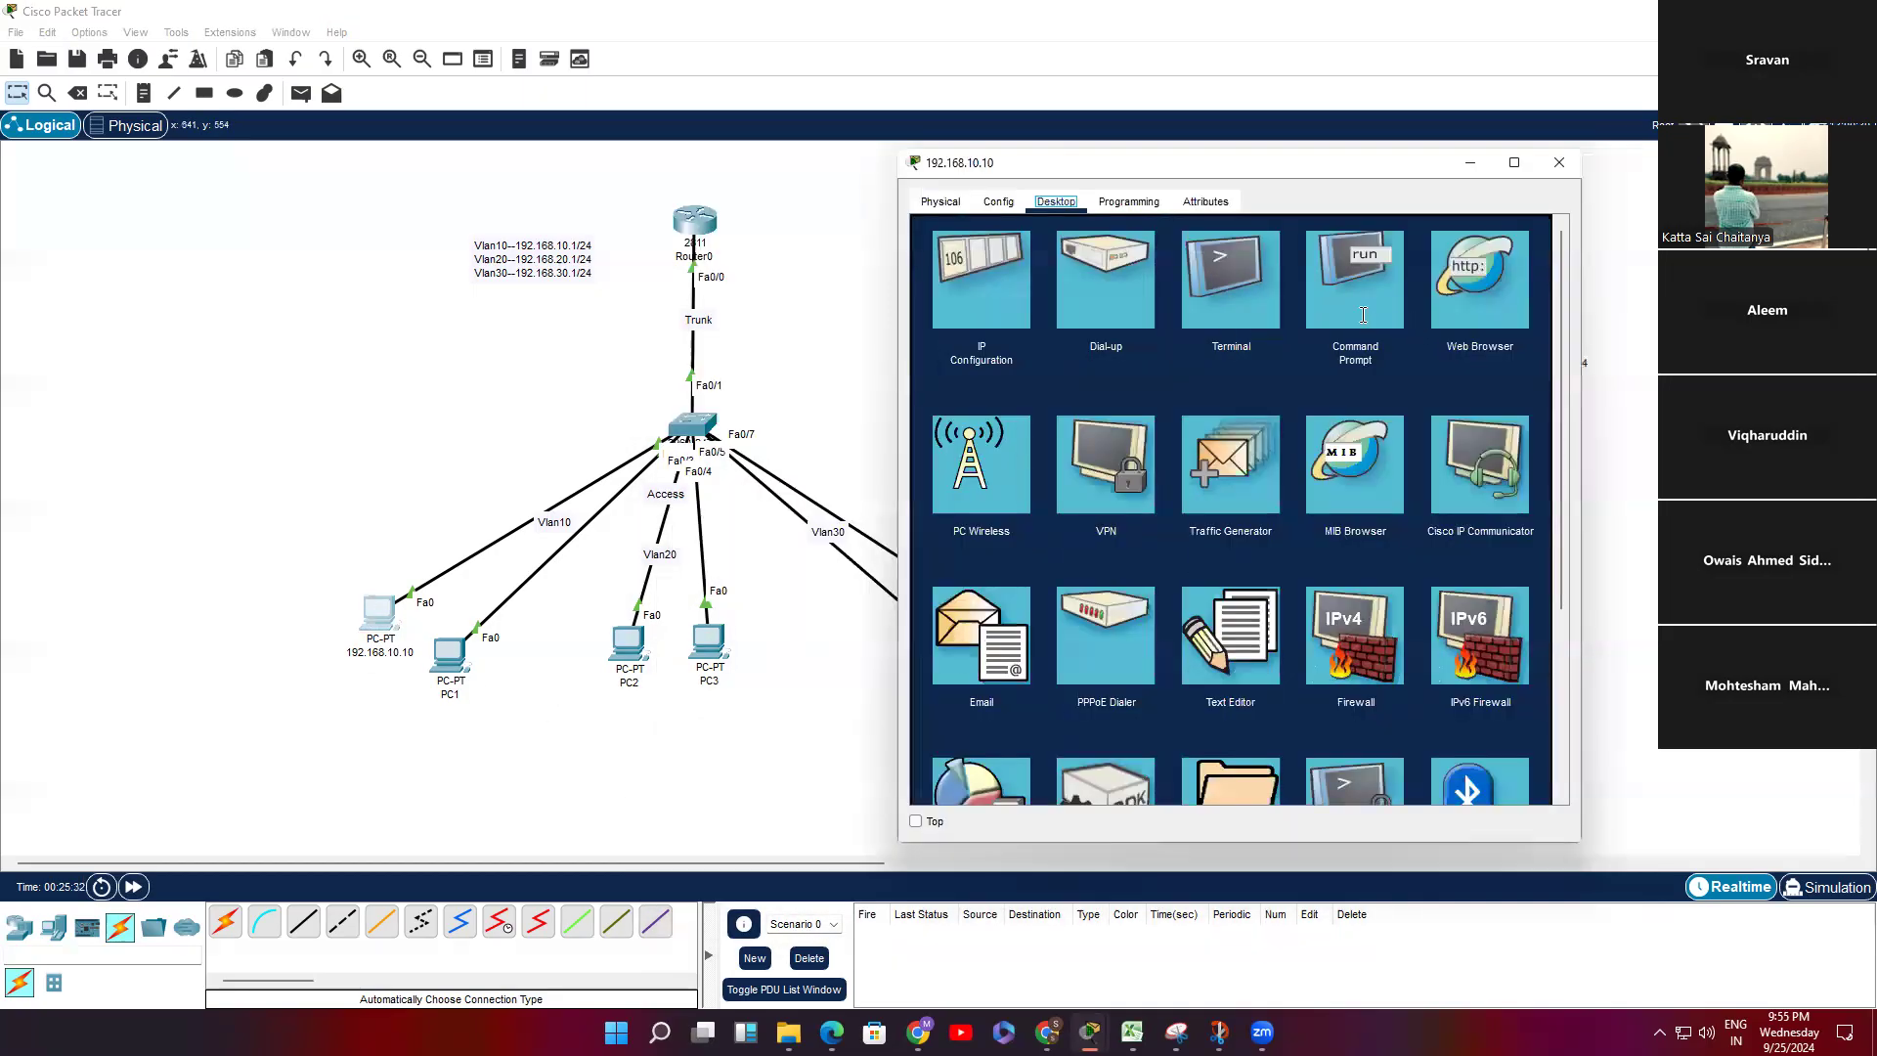
{"action": "left_click", "coordinate": [1363, 315]}
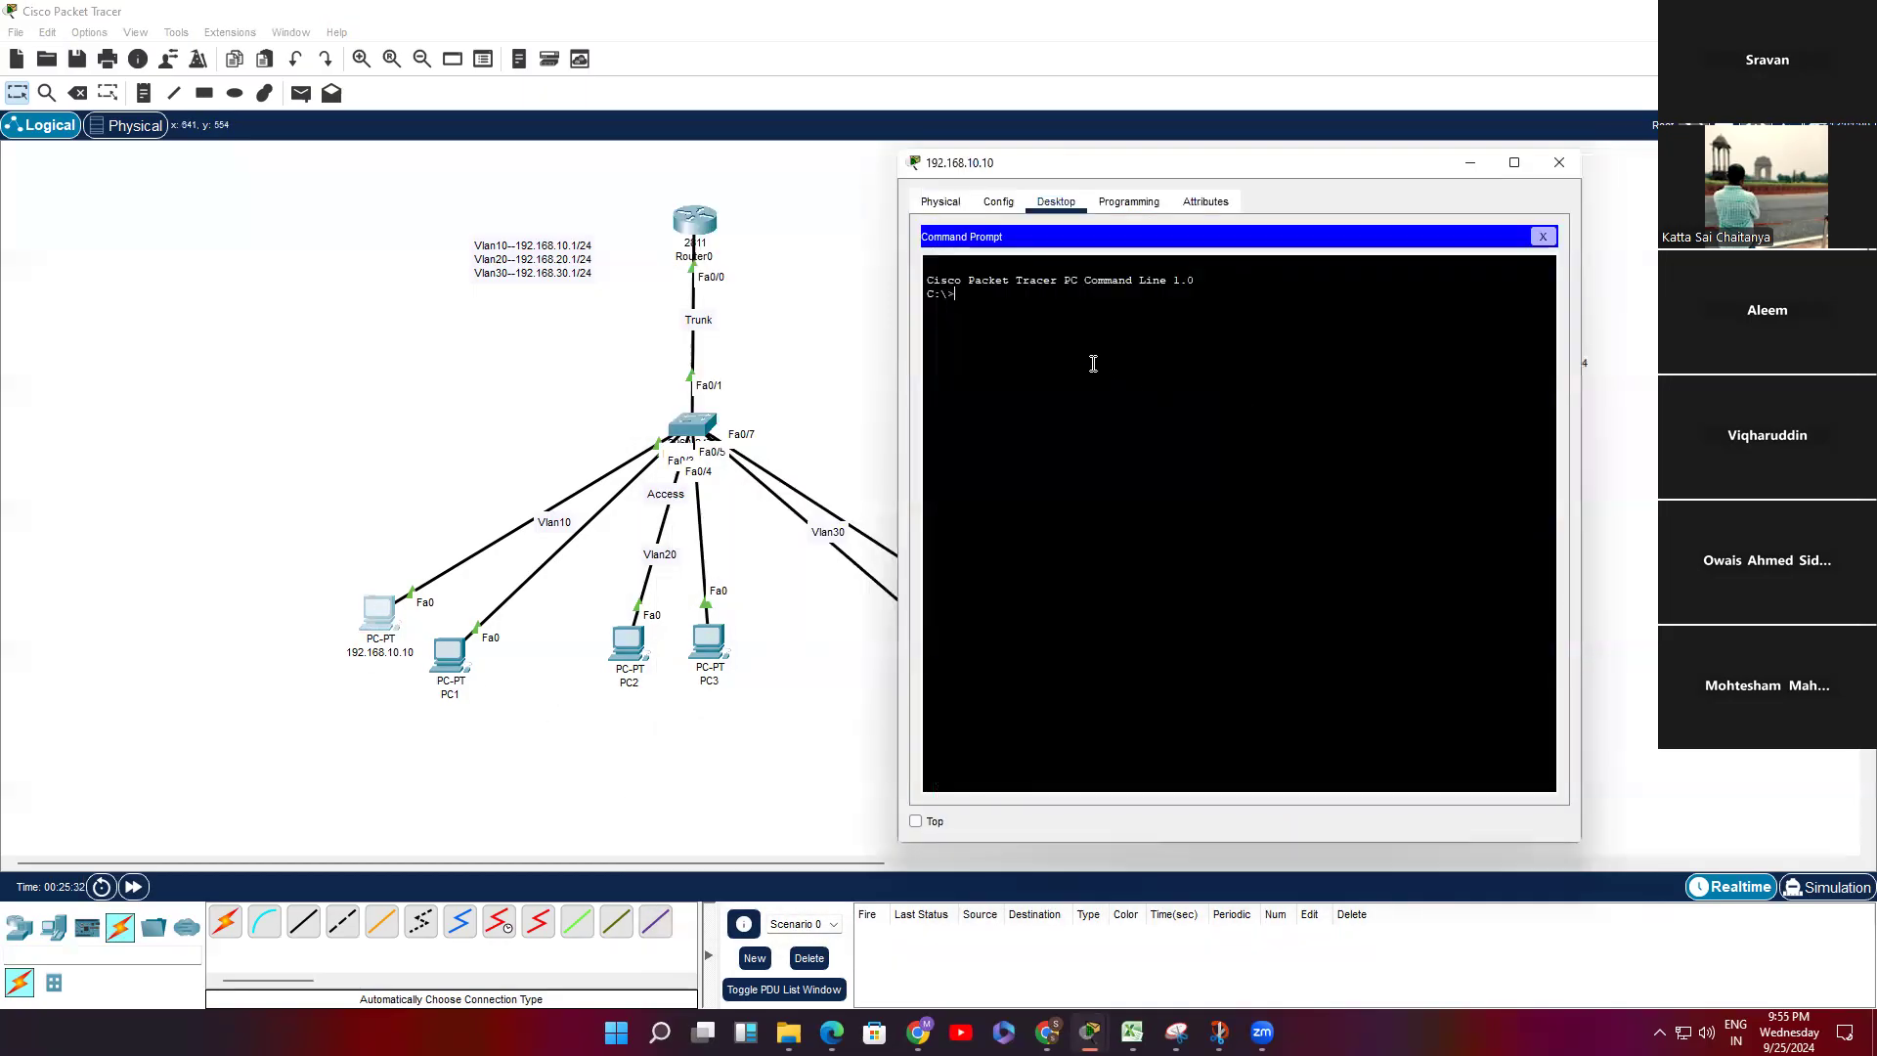
{"action": "left_click", "coordinate": [940, 201]}
{"action": "left_click", "coordinate": [1056, 201]}
{"action": "left_click", "coordinate": [998, 202]}
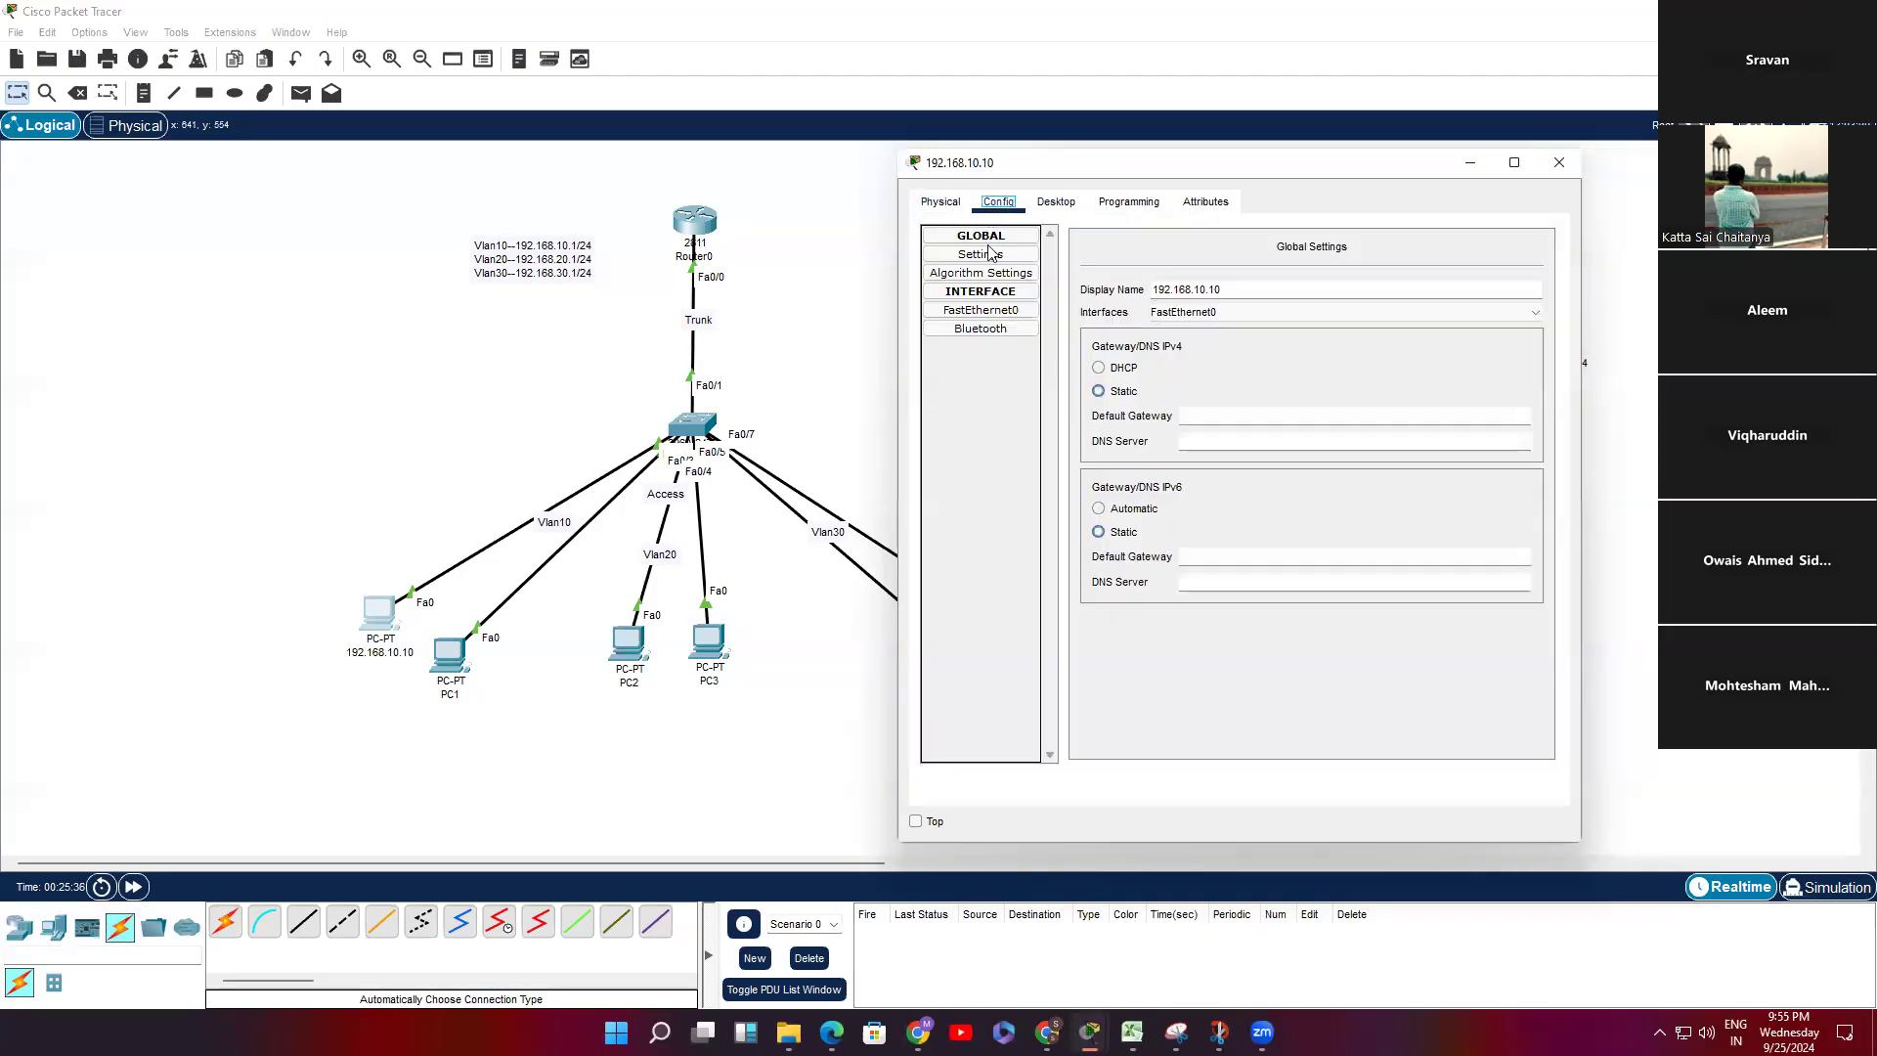
{"action": "left_click", "coordinate": [1055, 201]}
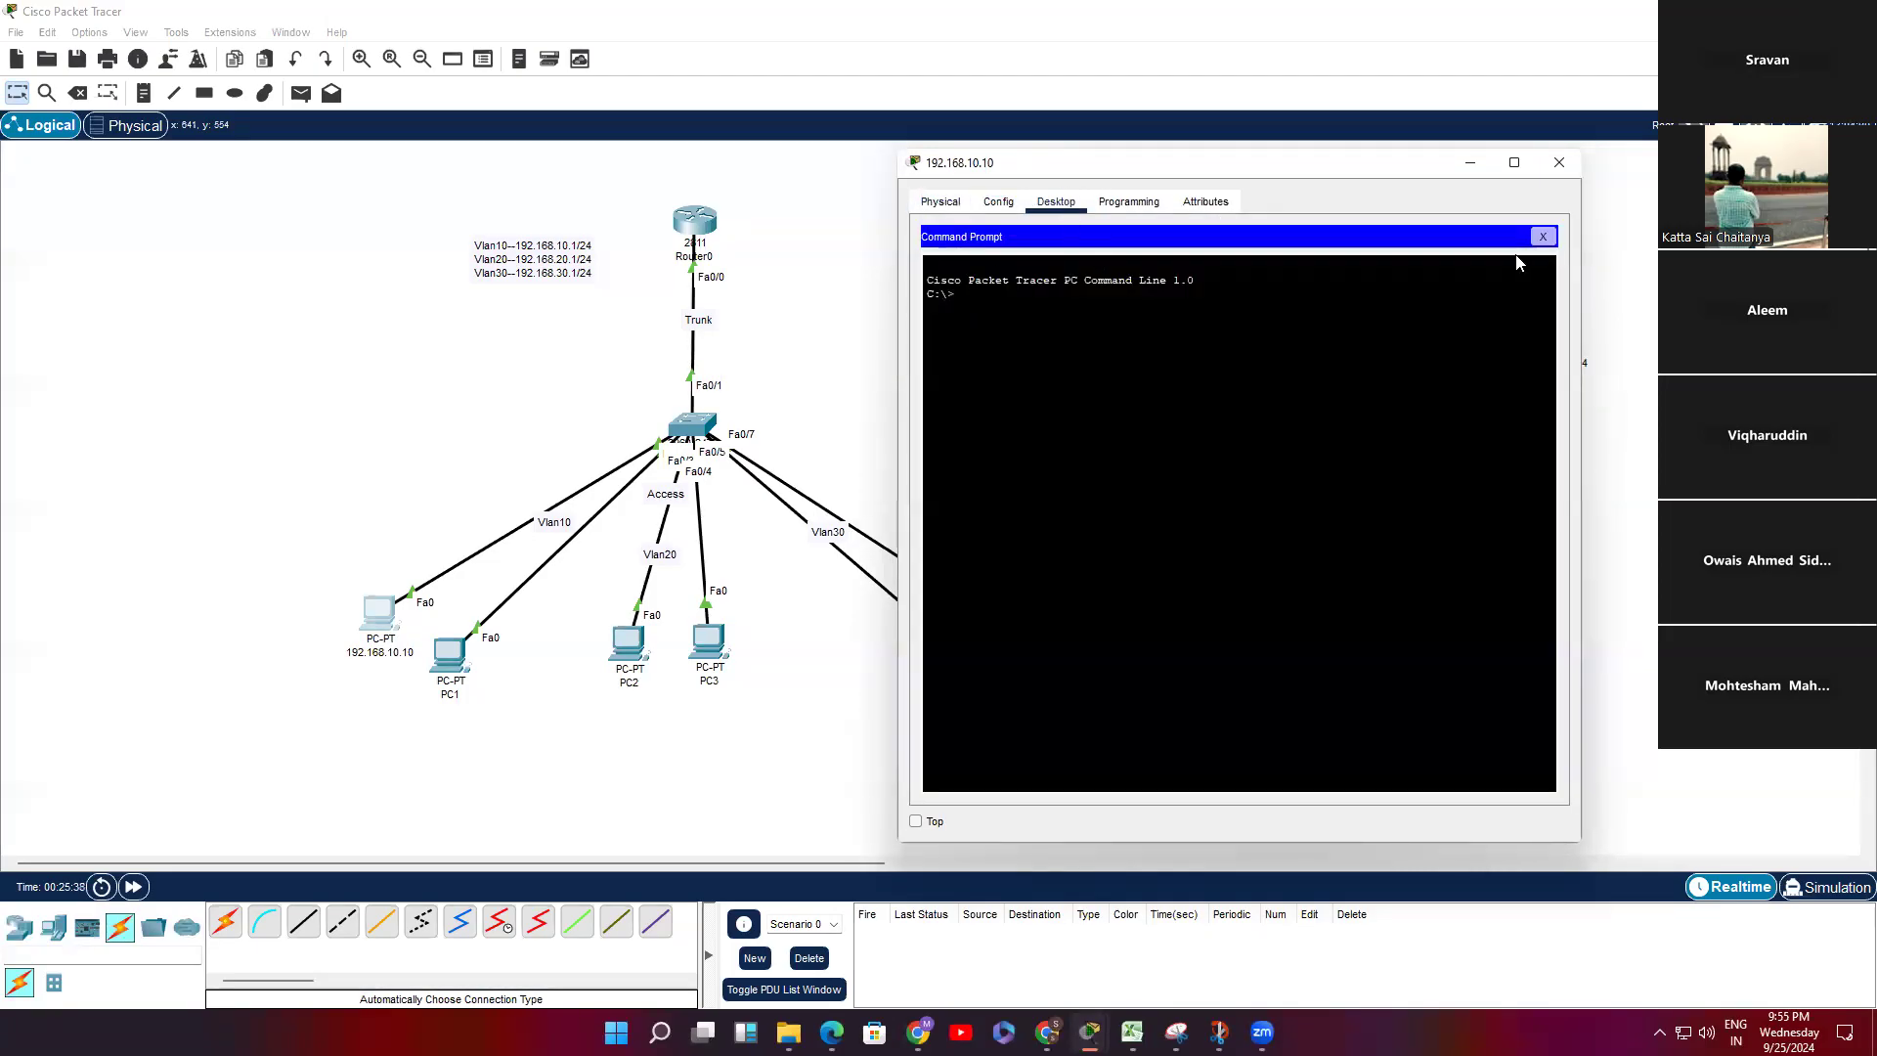
{"action": "left_click", "coordinate": [1541, 236]}
Step: Set the default gateway of the PC labelled 192.168.10.10 to 192.168.10.1 and close its device window
{"action": "left_click", "coordinate": [1011, 289]}
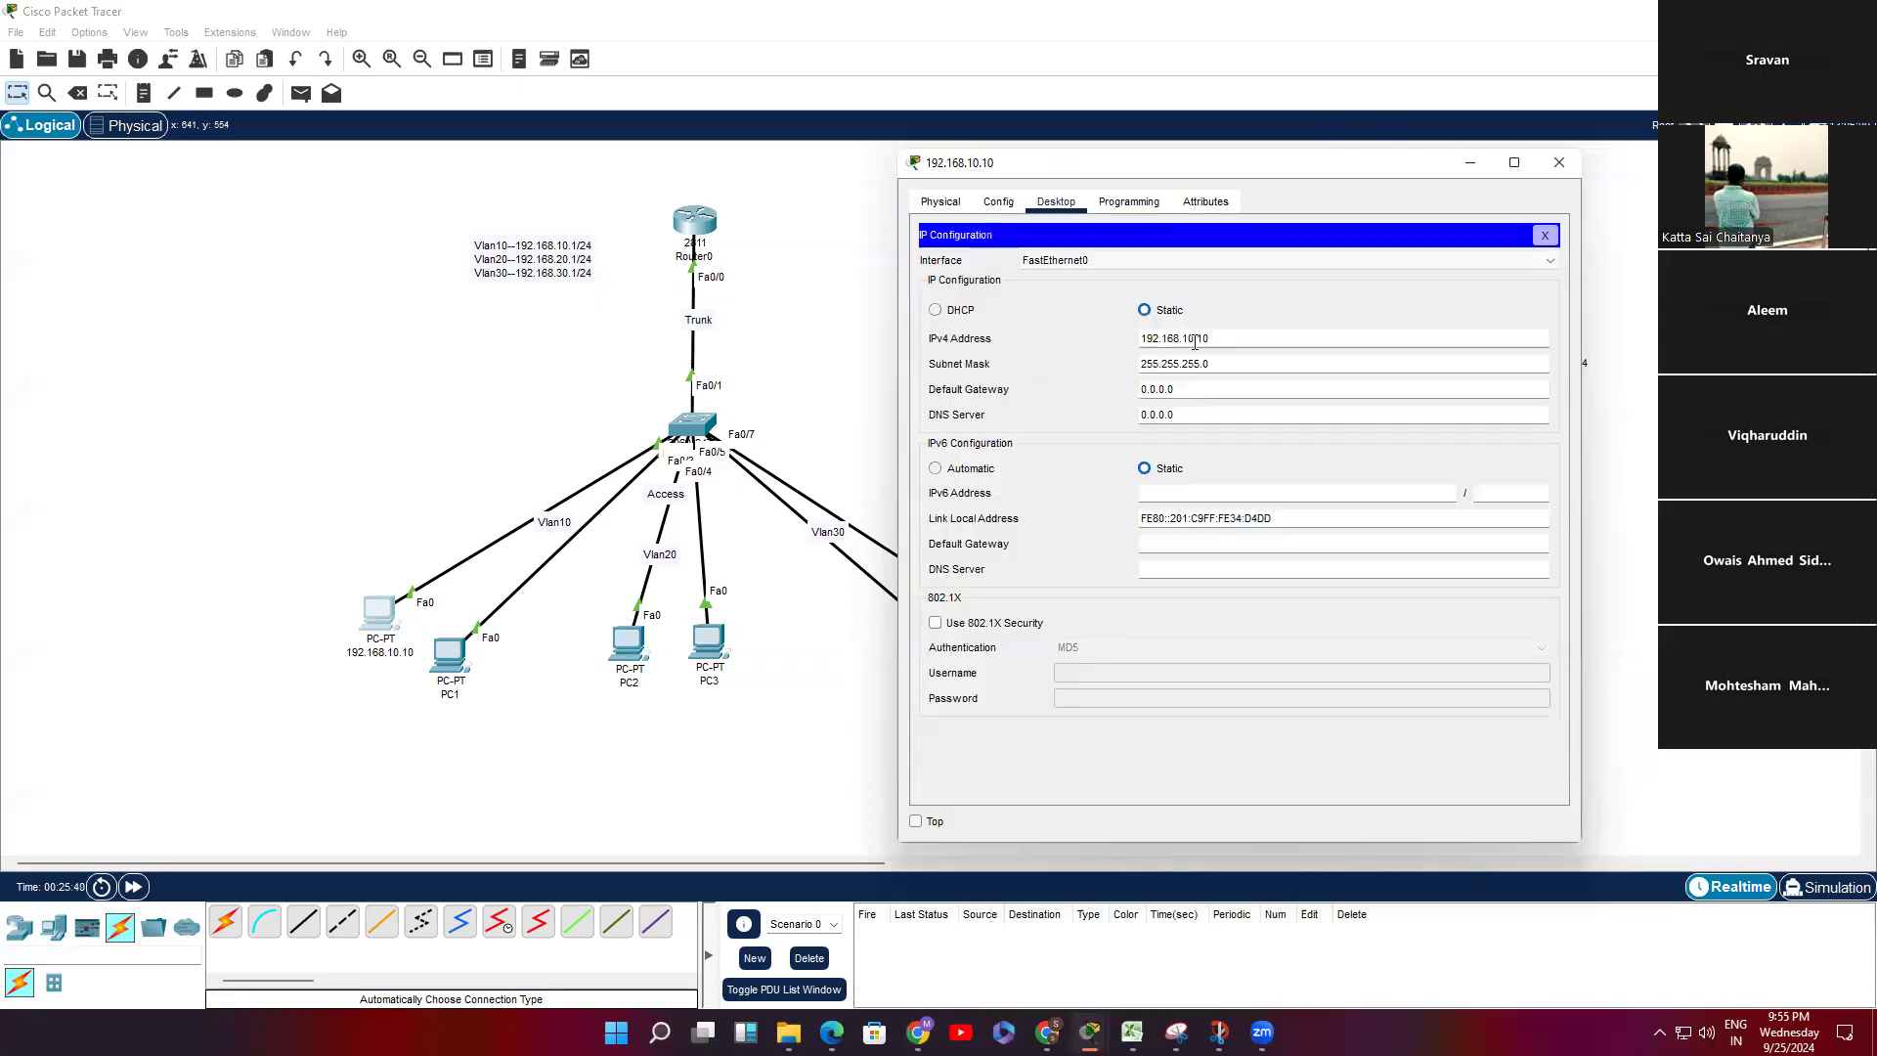
{"action": "triple_click", "coordinate": [1212, 388]}
{"action": "type", "text": "192.168.10.1"}
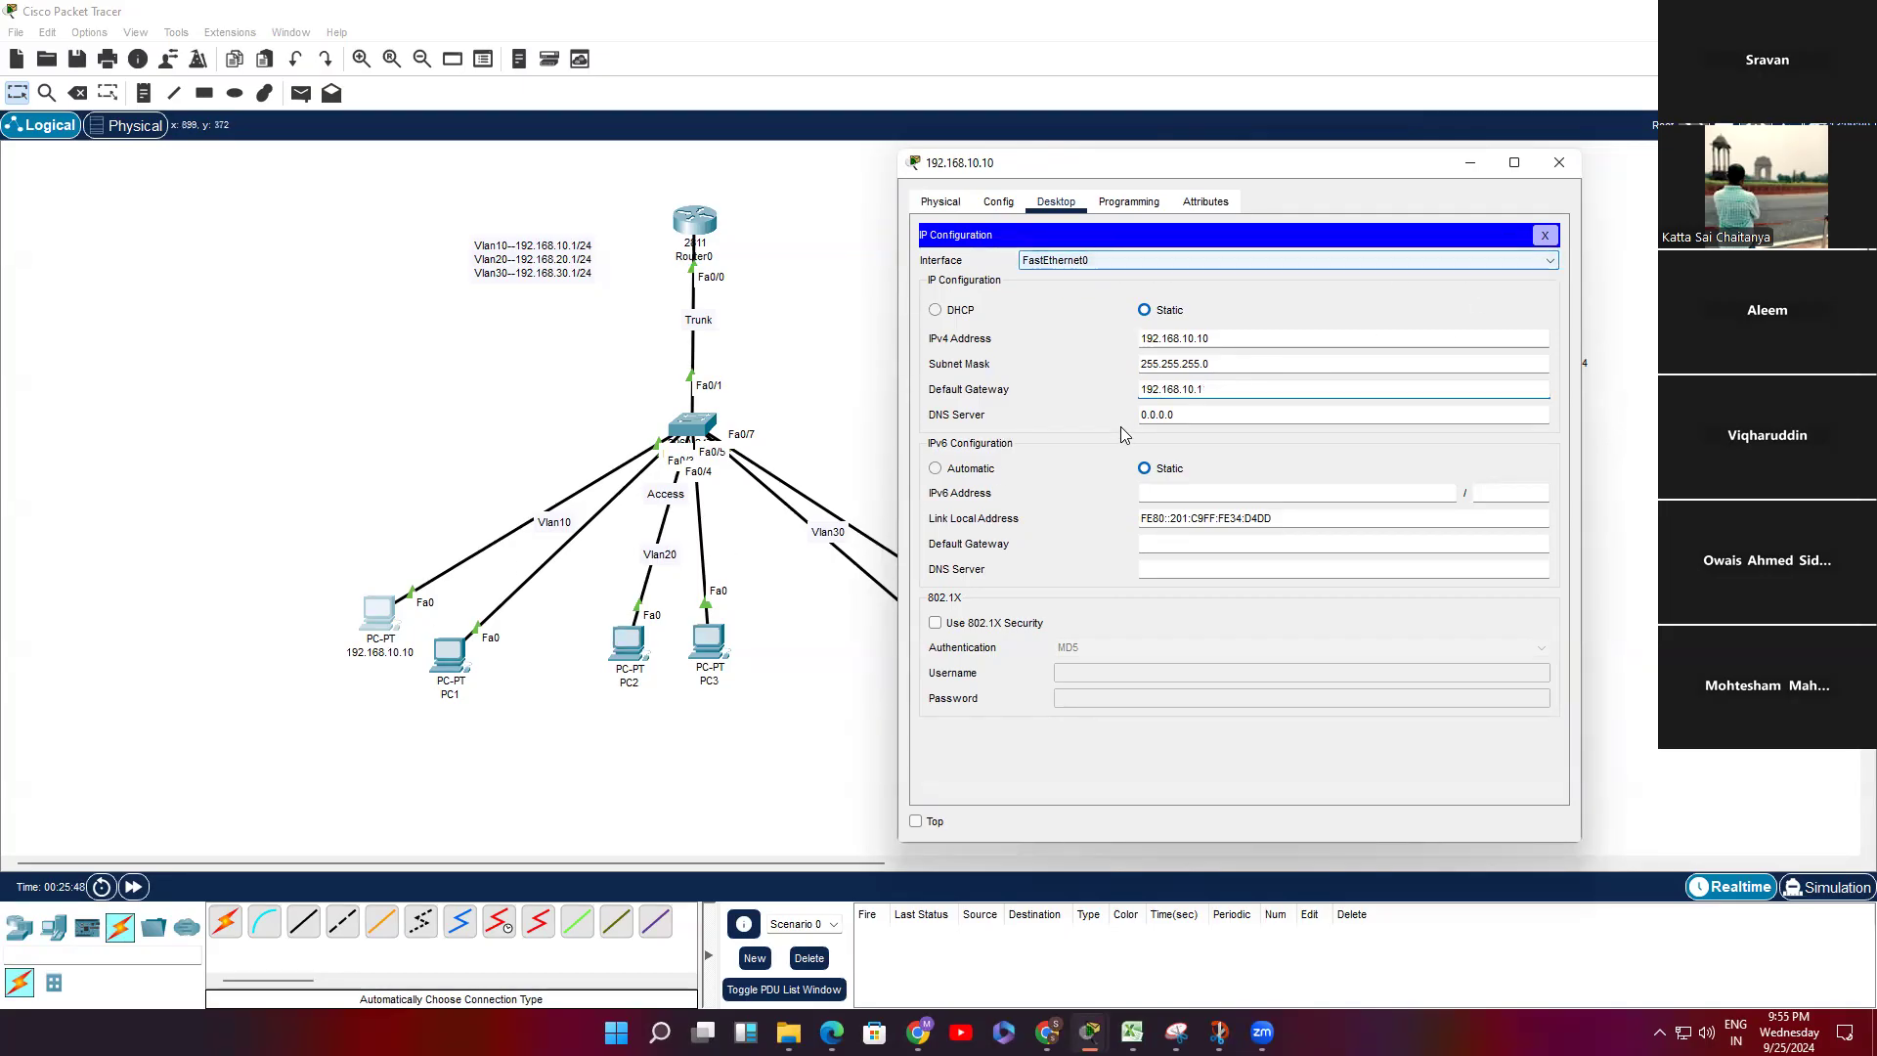
{"action": "left_click_drag", "start_coordinate": [1218, 389], "coordinate": [1132, 395]}
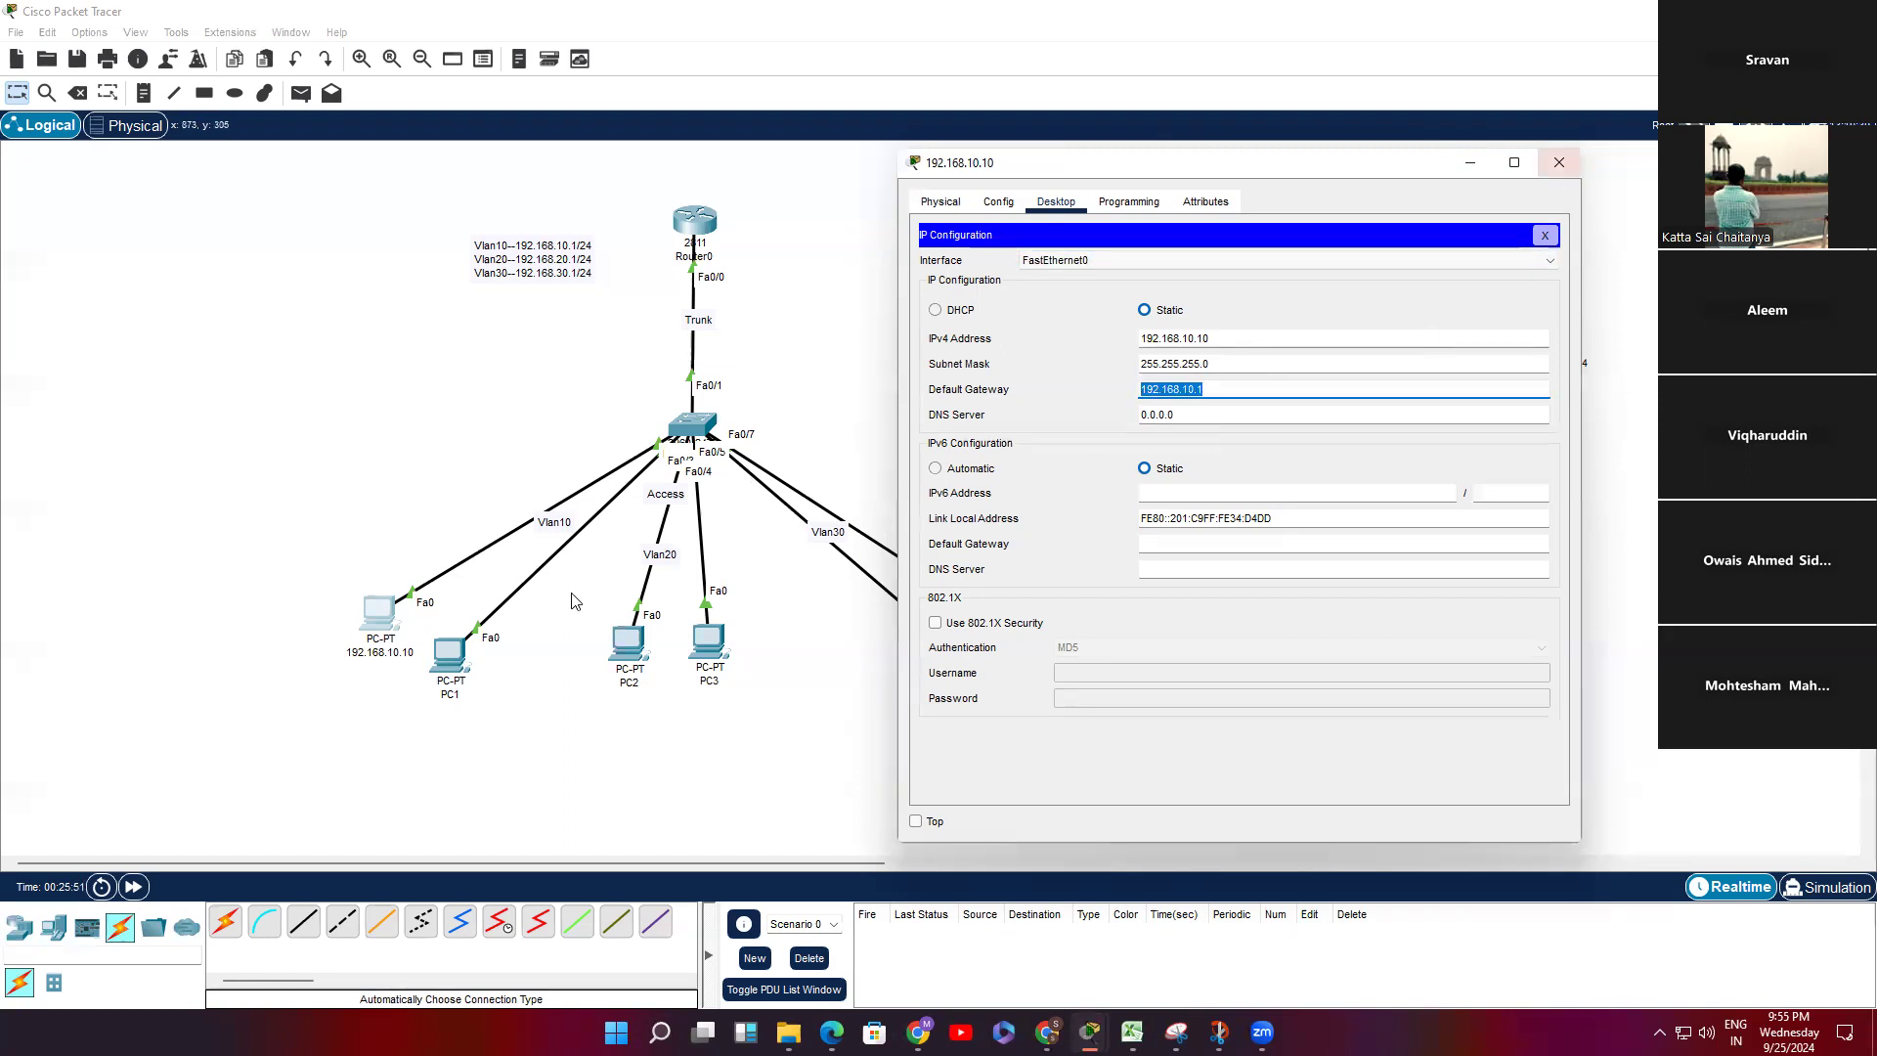
{"action": "left_click", "coordinate": [1559, 162]}
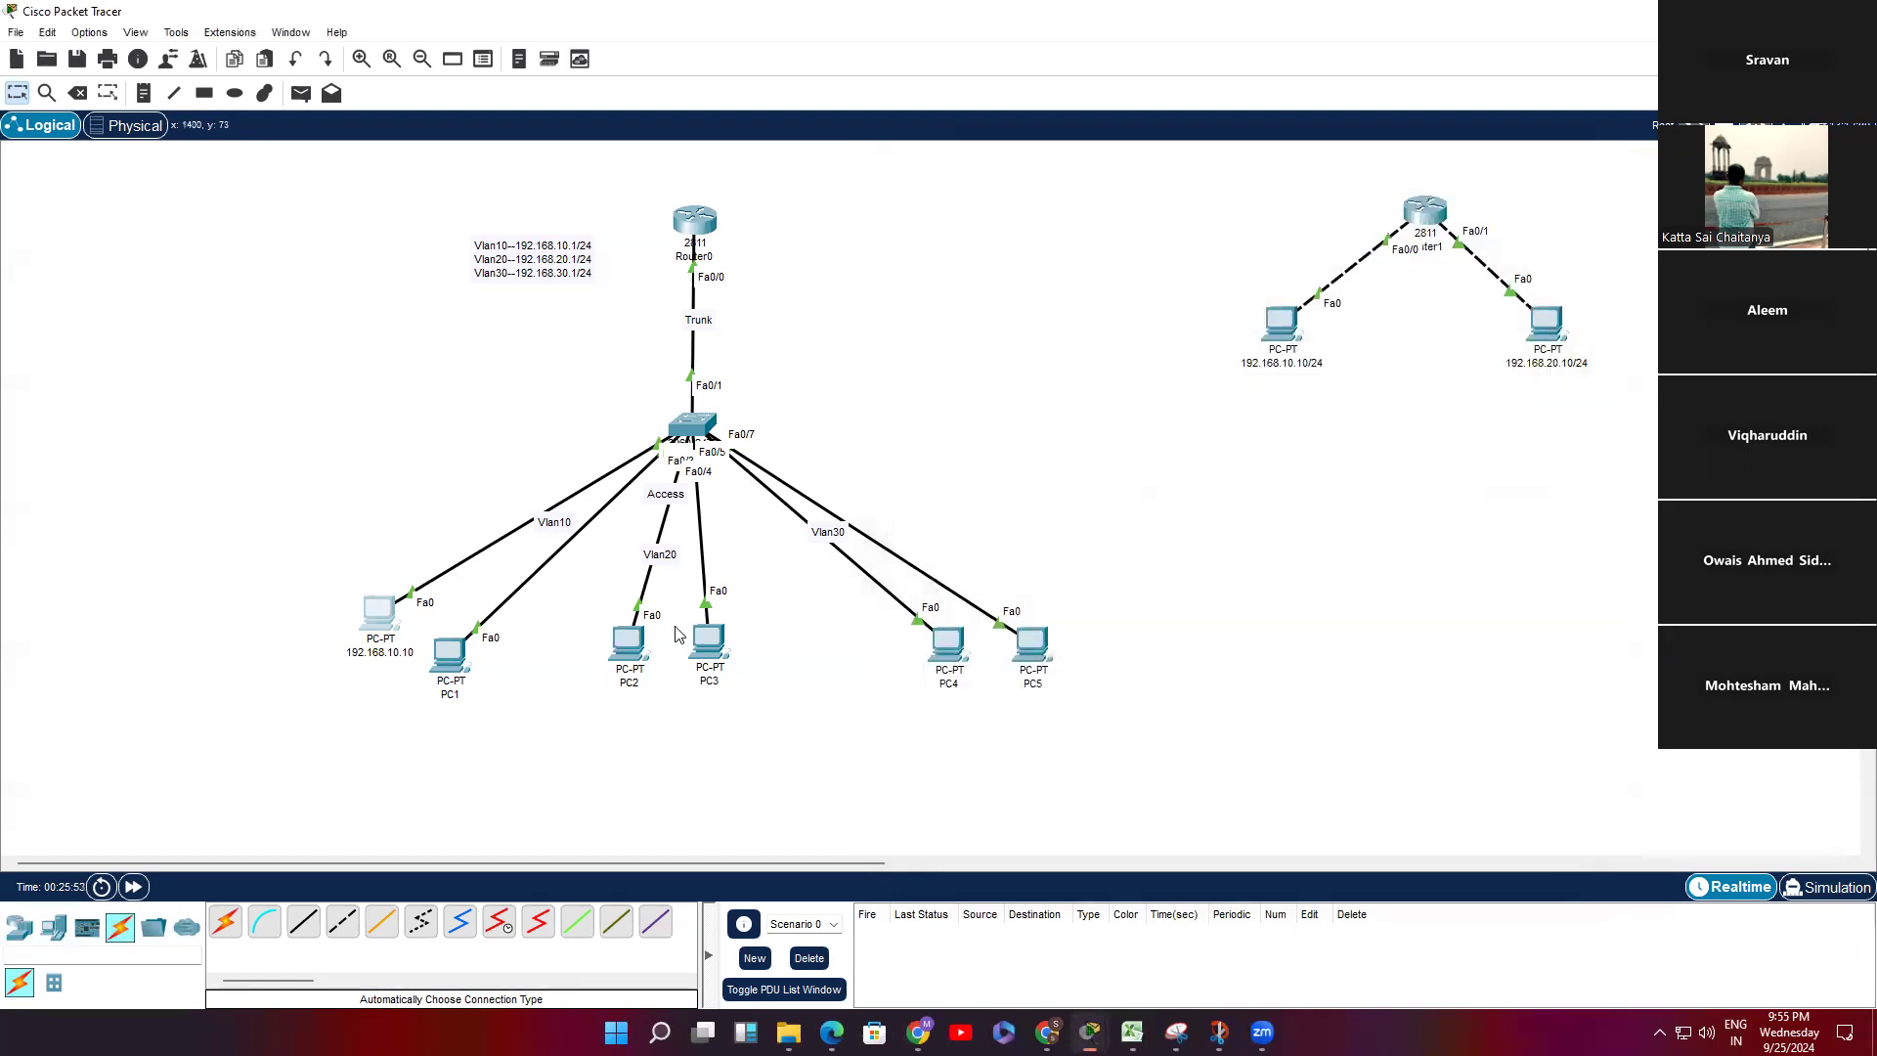
Step: Give PC2 the static IPv4 address 192.168.20.10 and copy that address
{"action": "left_click", "coordinate": [641, 635]}
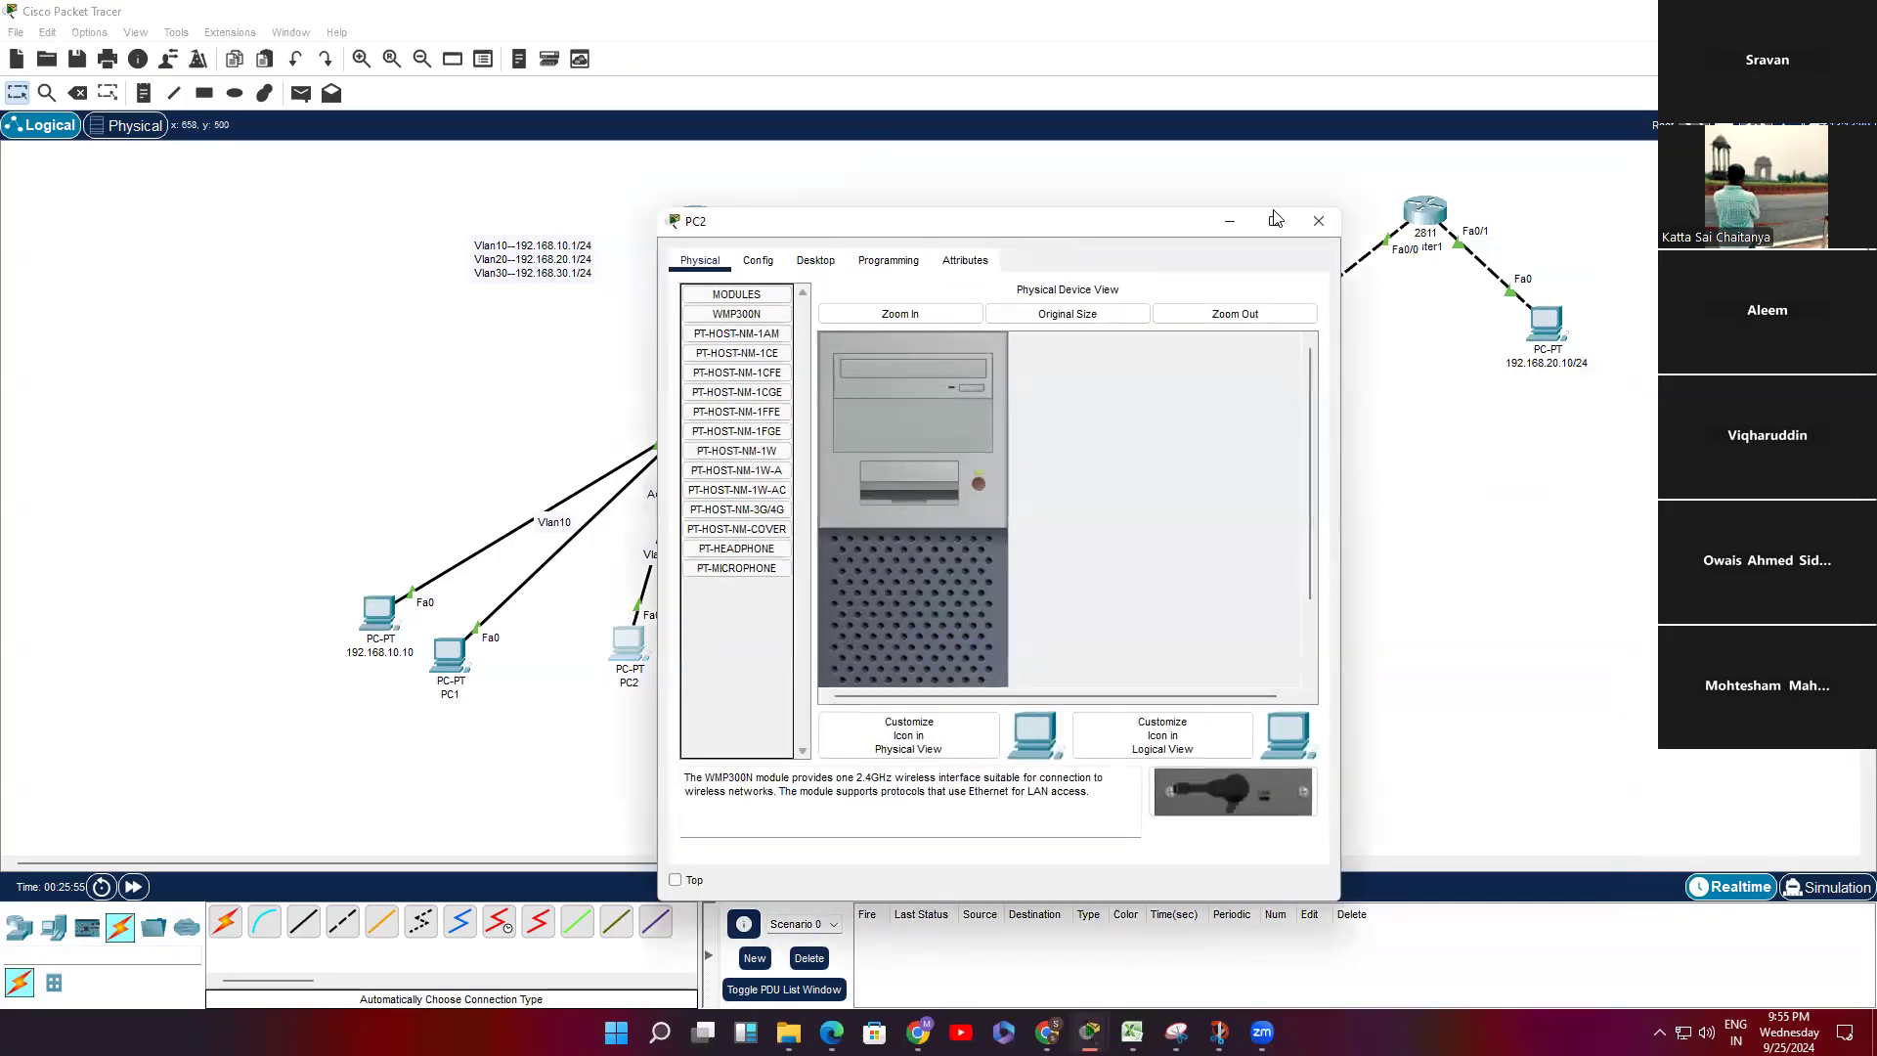
{"action": "left_click_drag", "start_coordinate": [1129, 222], "coordinate": [1466, 205]}
{"action": "left_click", "coordinate": [1153, 243]}
{"action": "left_click", "coordinate": [1081, 352]}
{"action": "left_click", "coordinate": [1361, 377]}
{"action": "type", "text": "192.168."}
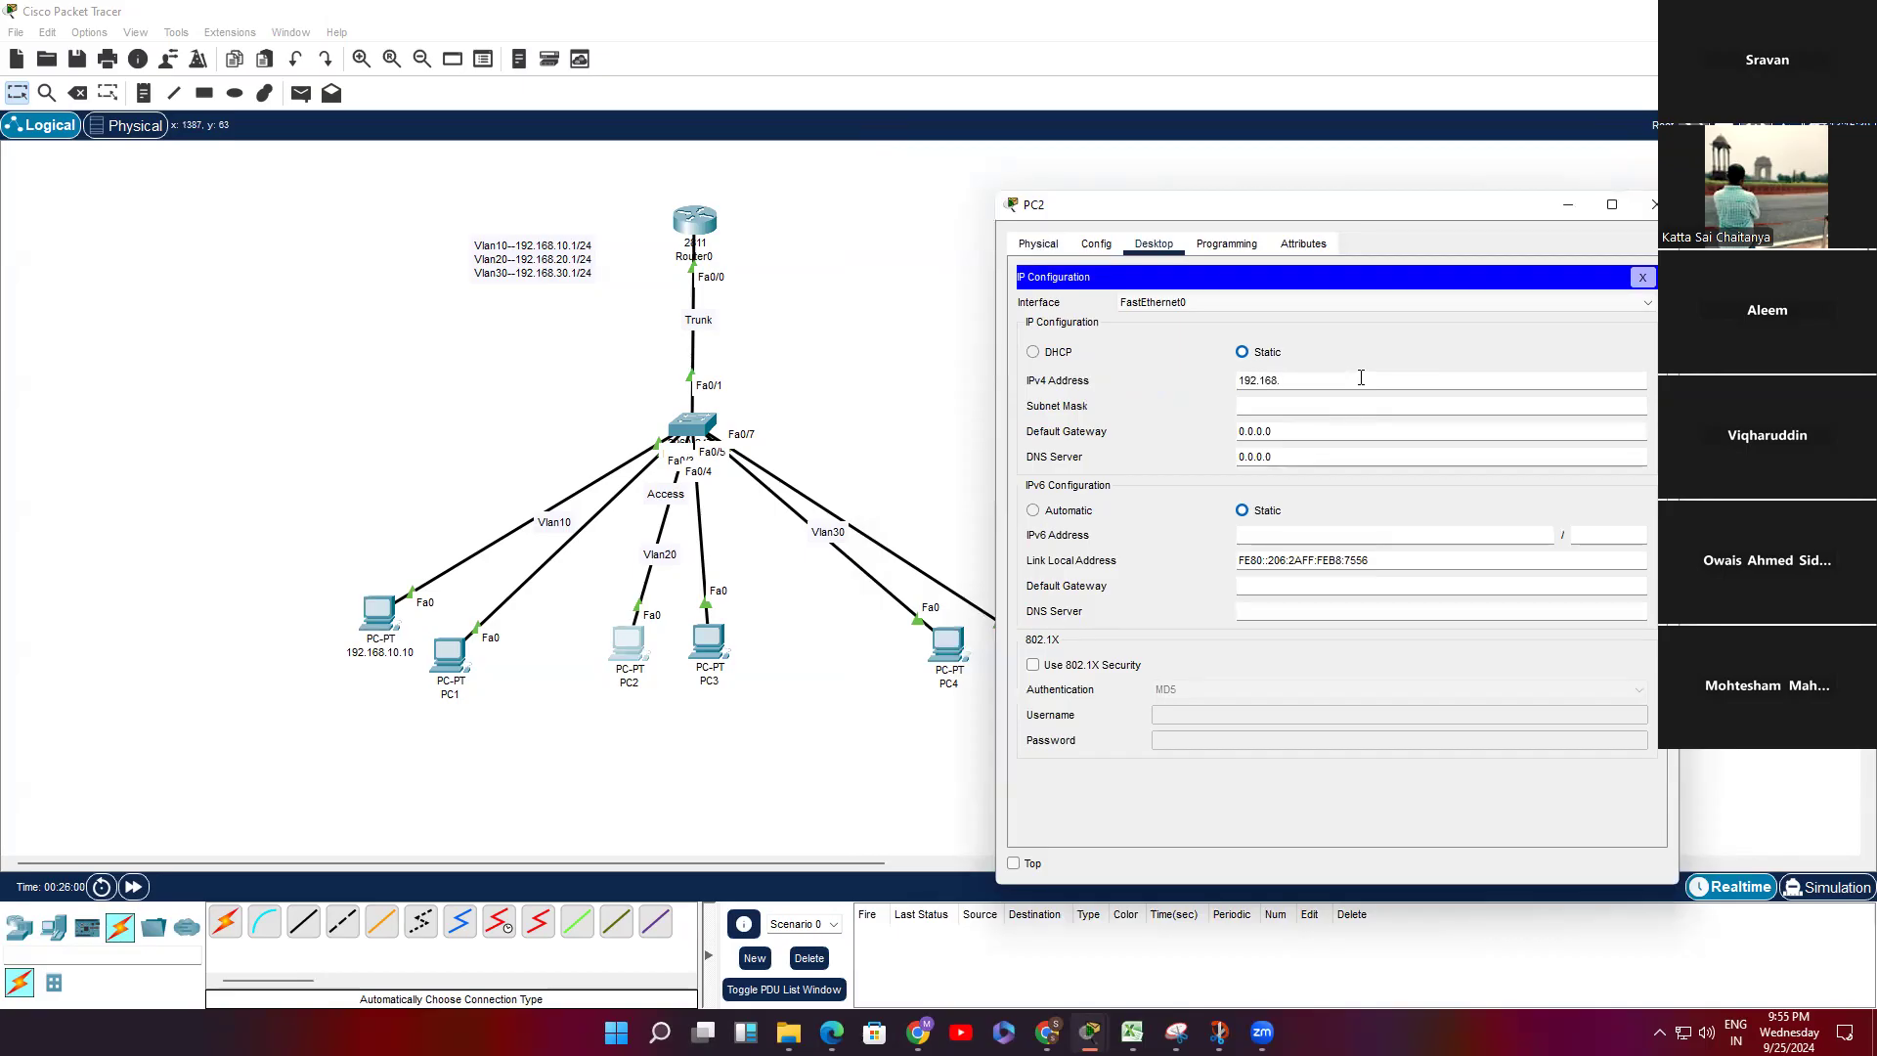
{"action": "type", "text": "20.10"}
{"action": "left_click_drag", "start_coordinate": [1388, 381], "coordinate": [1199, 383]}
{"action": "key", "text": "ctrl+c"}
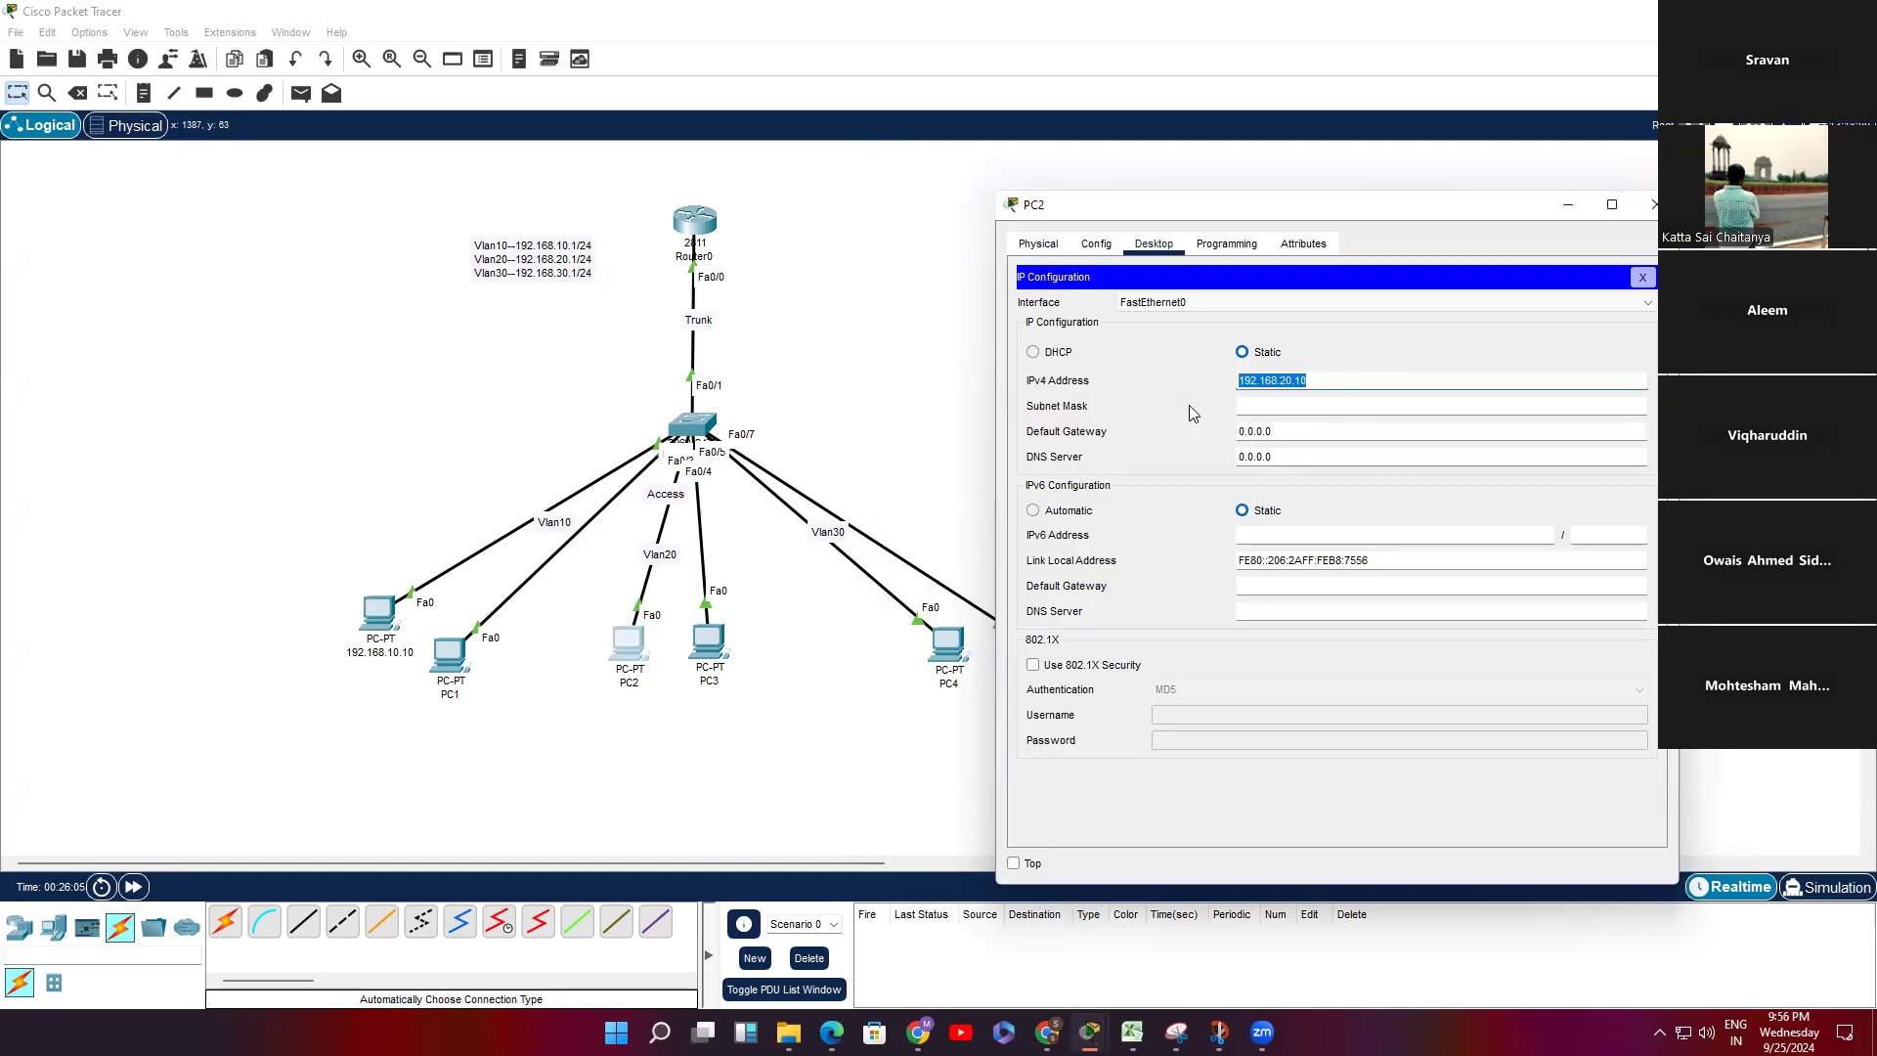
Step: Fill in PC2's subnet mask 255.255.255.0 and set its default gateway to 192.168.20.1
{"action": "left_click", "coordinate": [1308, 407]}
{"action": "triple_click", "coordinate": [1302, 432]}
{"action": "type", "text": "192.168.20.1"}
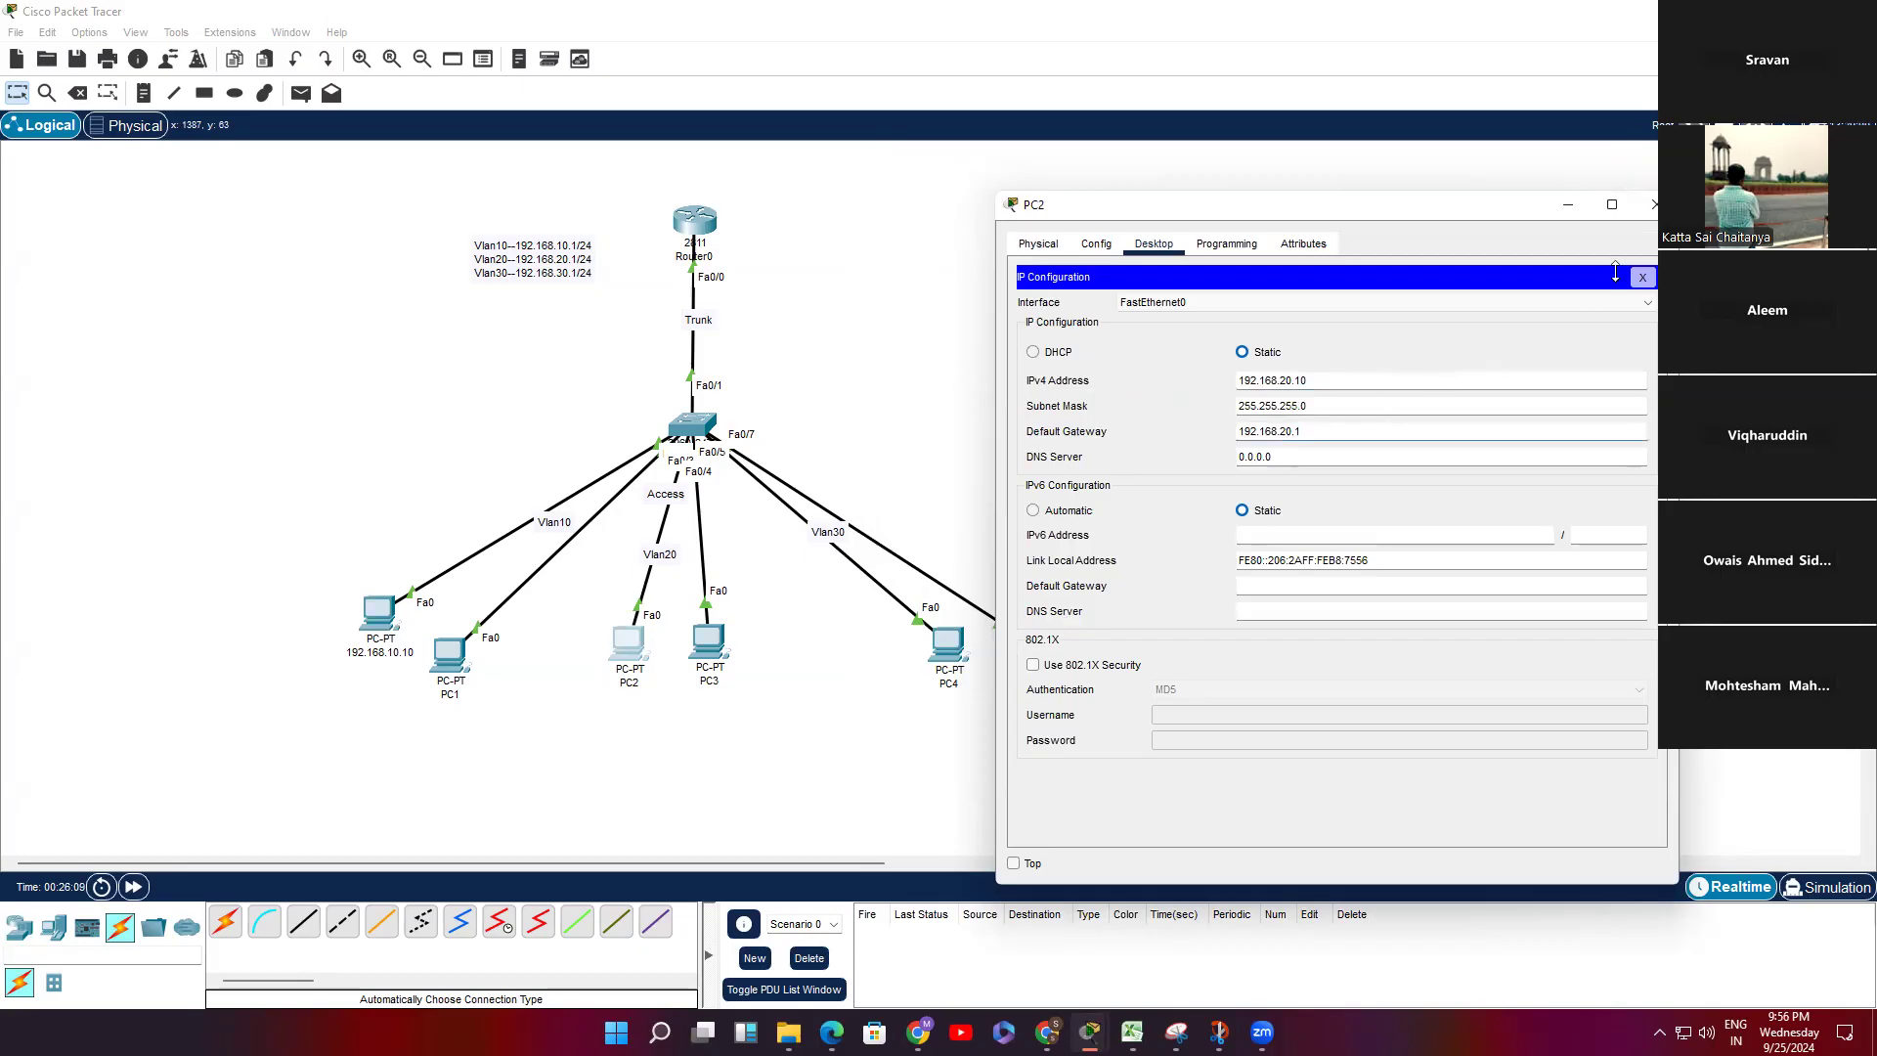
Step: Rename PC2's label as 192.168.20.10 and move PC2 and PC3 slightly apart
{"action": "left_click", "coordinate": [812, 676]}
{"action": "left_click", "coordinate": [645, 686]}
{"action": "key", "text": "ctrl+v"}
{"action": "left_click", "coordinate": [671, 766]}
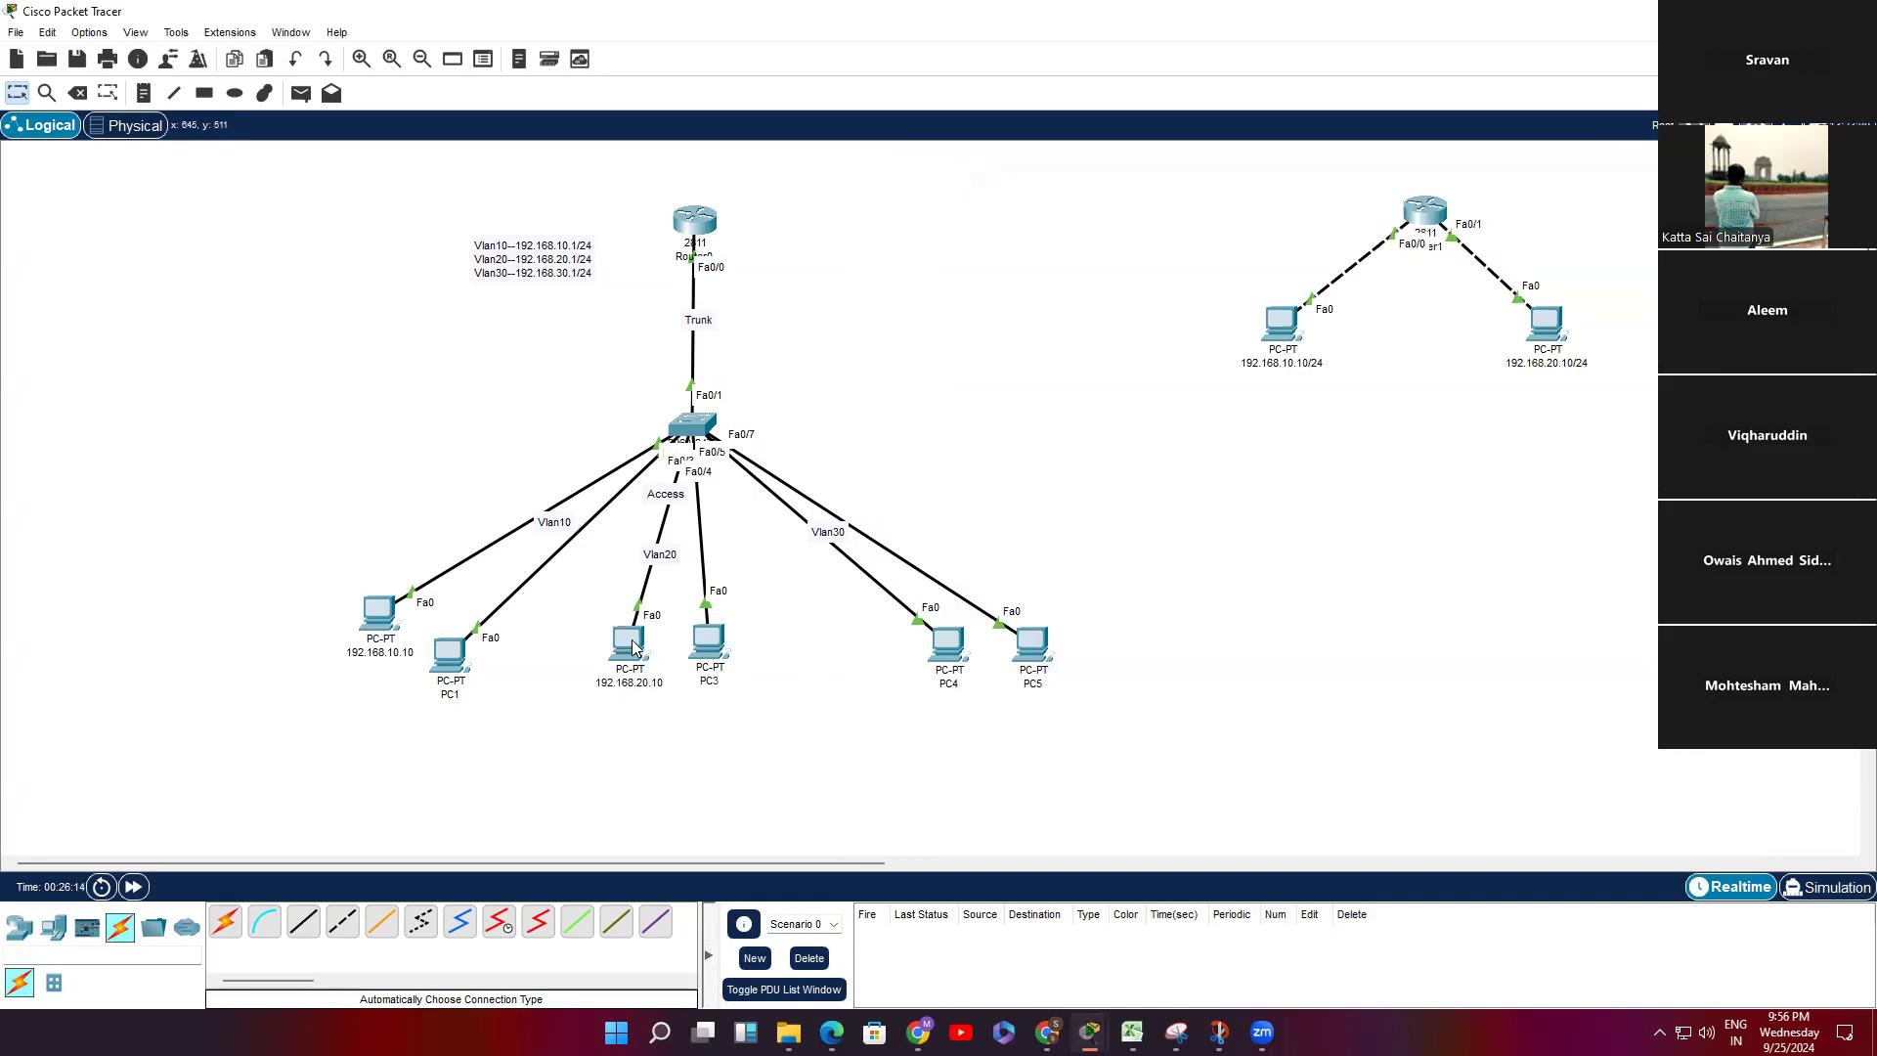
{"action": "left_click_drag", "start_coordinate": [633, 647], "coordinate": [721, 670]}
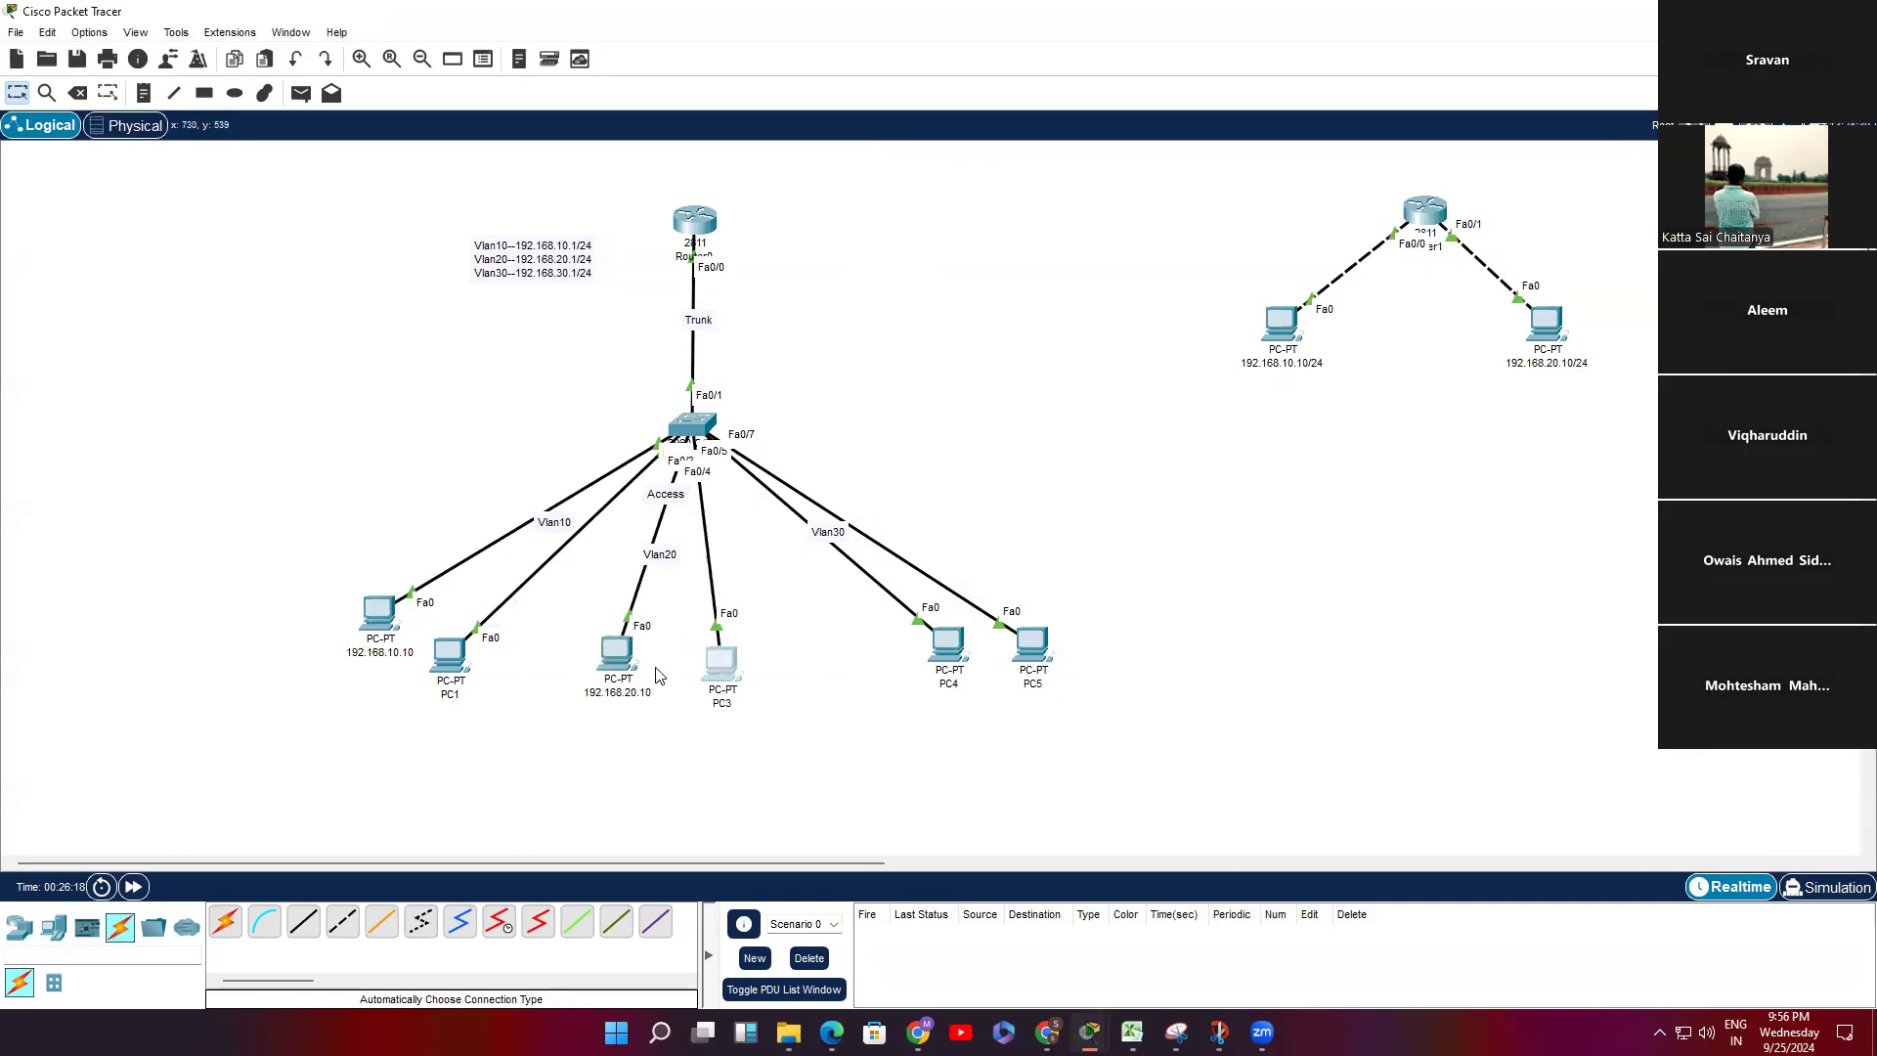
Step: Give PC1 the static IPv4 address 192.168.10.20 and copy that address
{"action": "left_click", "coordinate": [457, 670]}
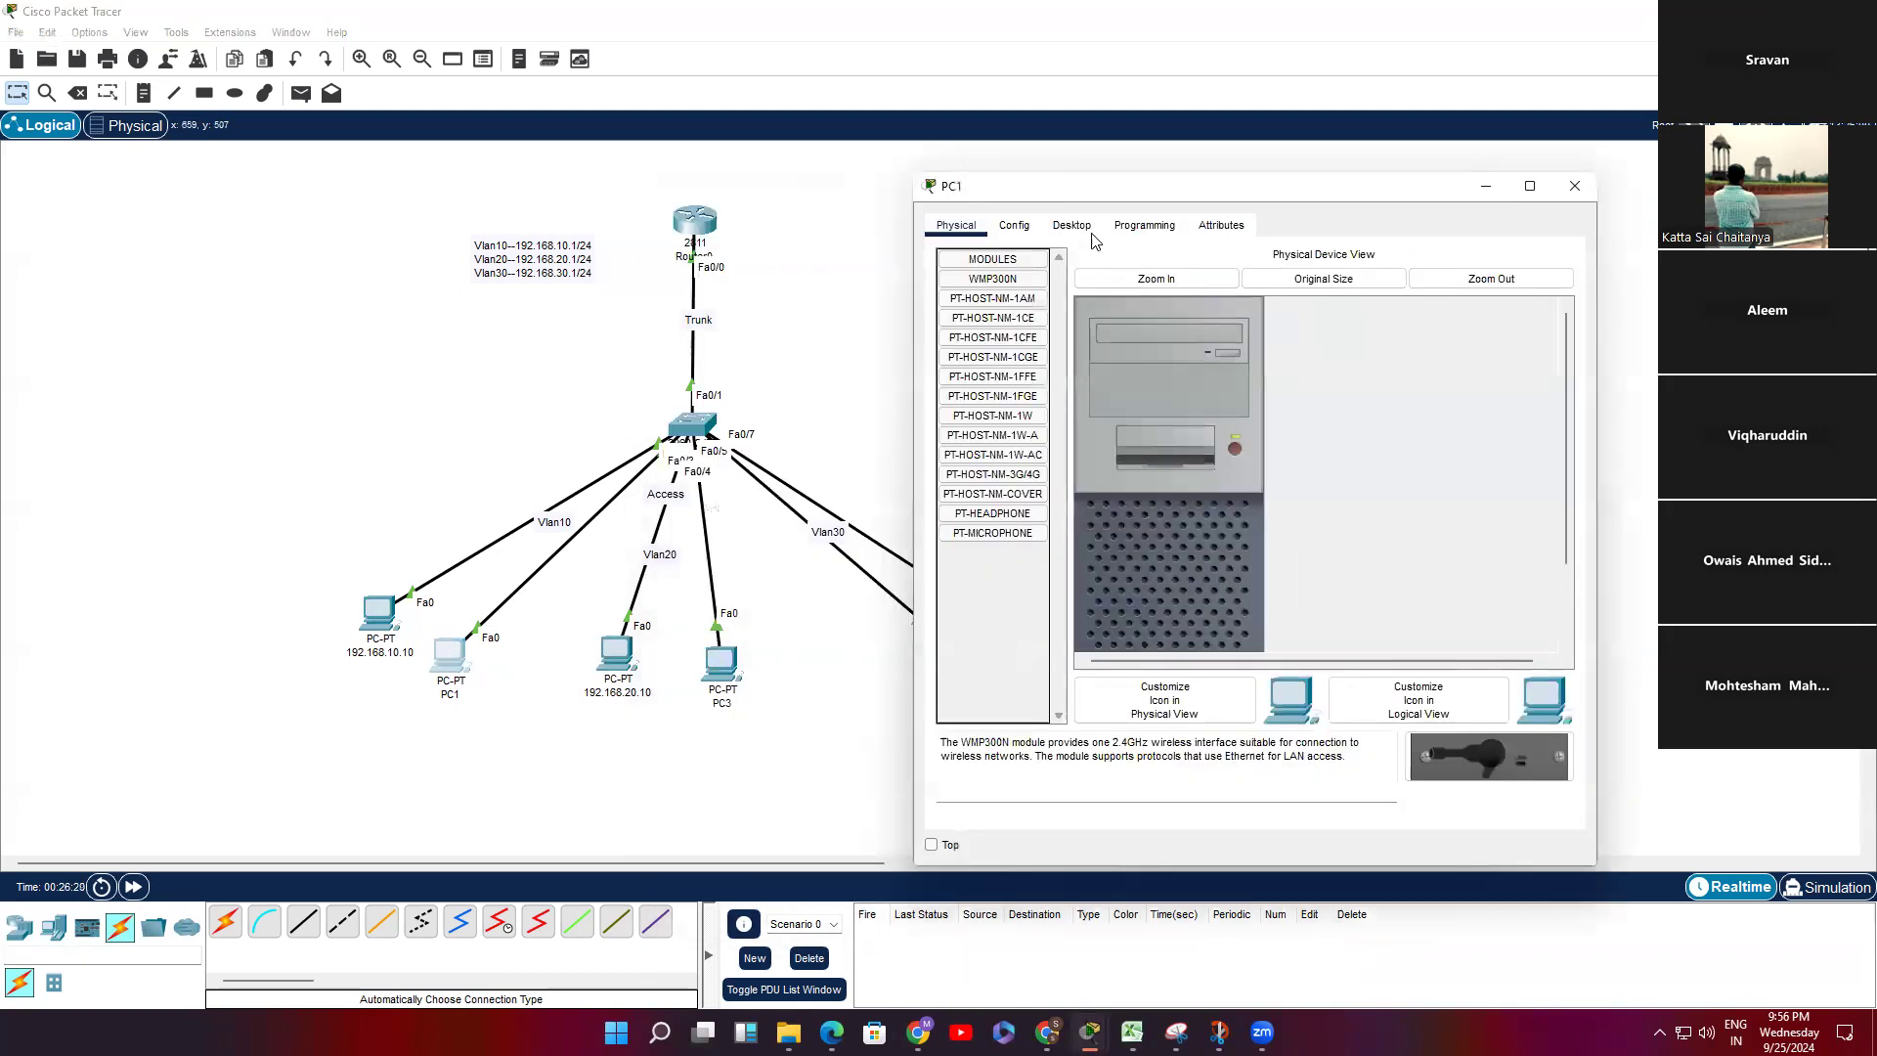
{"action": "left_click", "coordinate": [1071, 226]}
{"action": "left_click", "coordinate": [987, 311]}
{"action": "left_click", "coordinate": [1257, 363]}
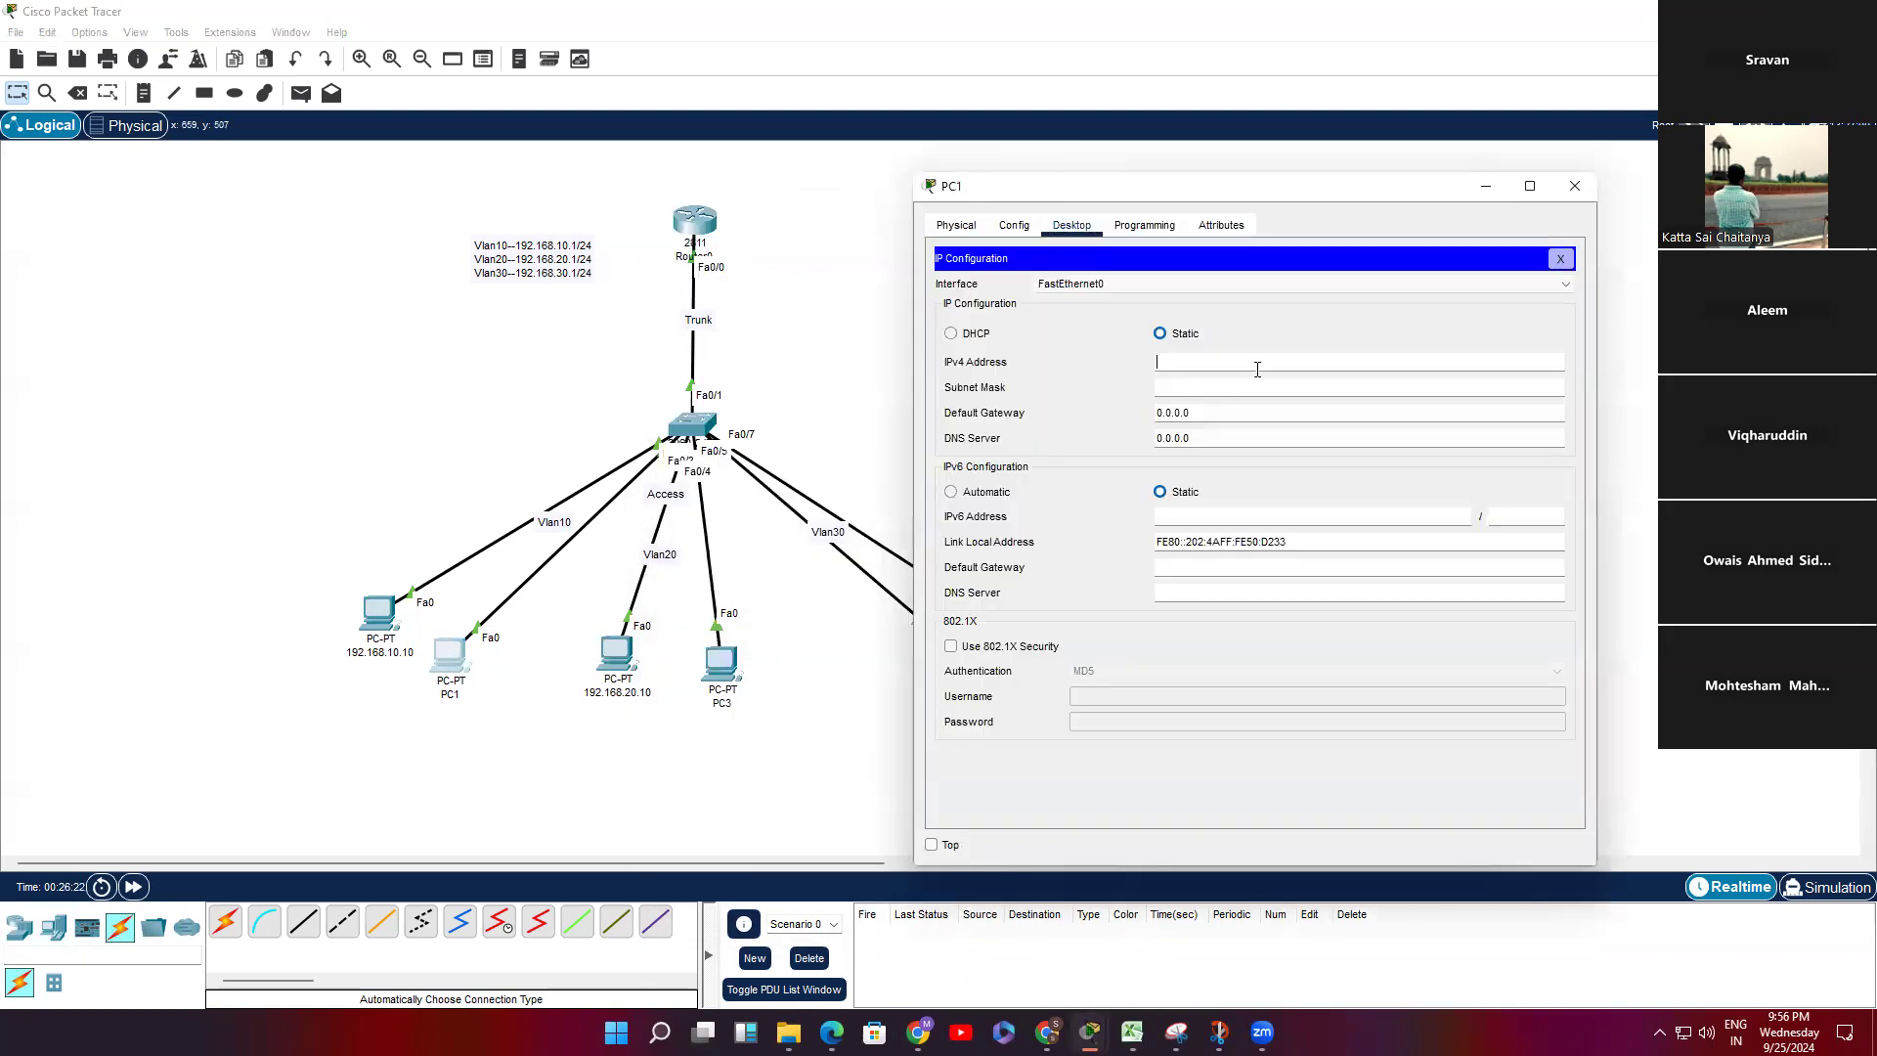
{"action": "type", "text": "192.168.10.20"}
{"action": "triple_click", "coordinate": [1247, 368]}
{"action": "key", "text": "ctrl+c"}
Step: Fill in PC1's subnet mask 255.255.255.0, set its default gateway to 192.168.10.1 and close the IP configuration
{"action": "left_click", "coordinate": [1263, 385]}
{"action": "triple_click", "coordinate": [1271, 413]}
{"action": "key", "text": "ctrl+v"}
{"action": "key", "text": "BackSpace"}
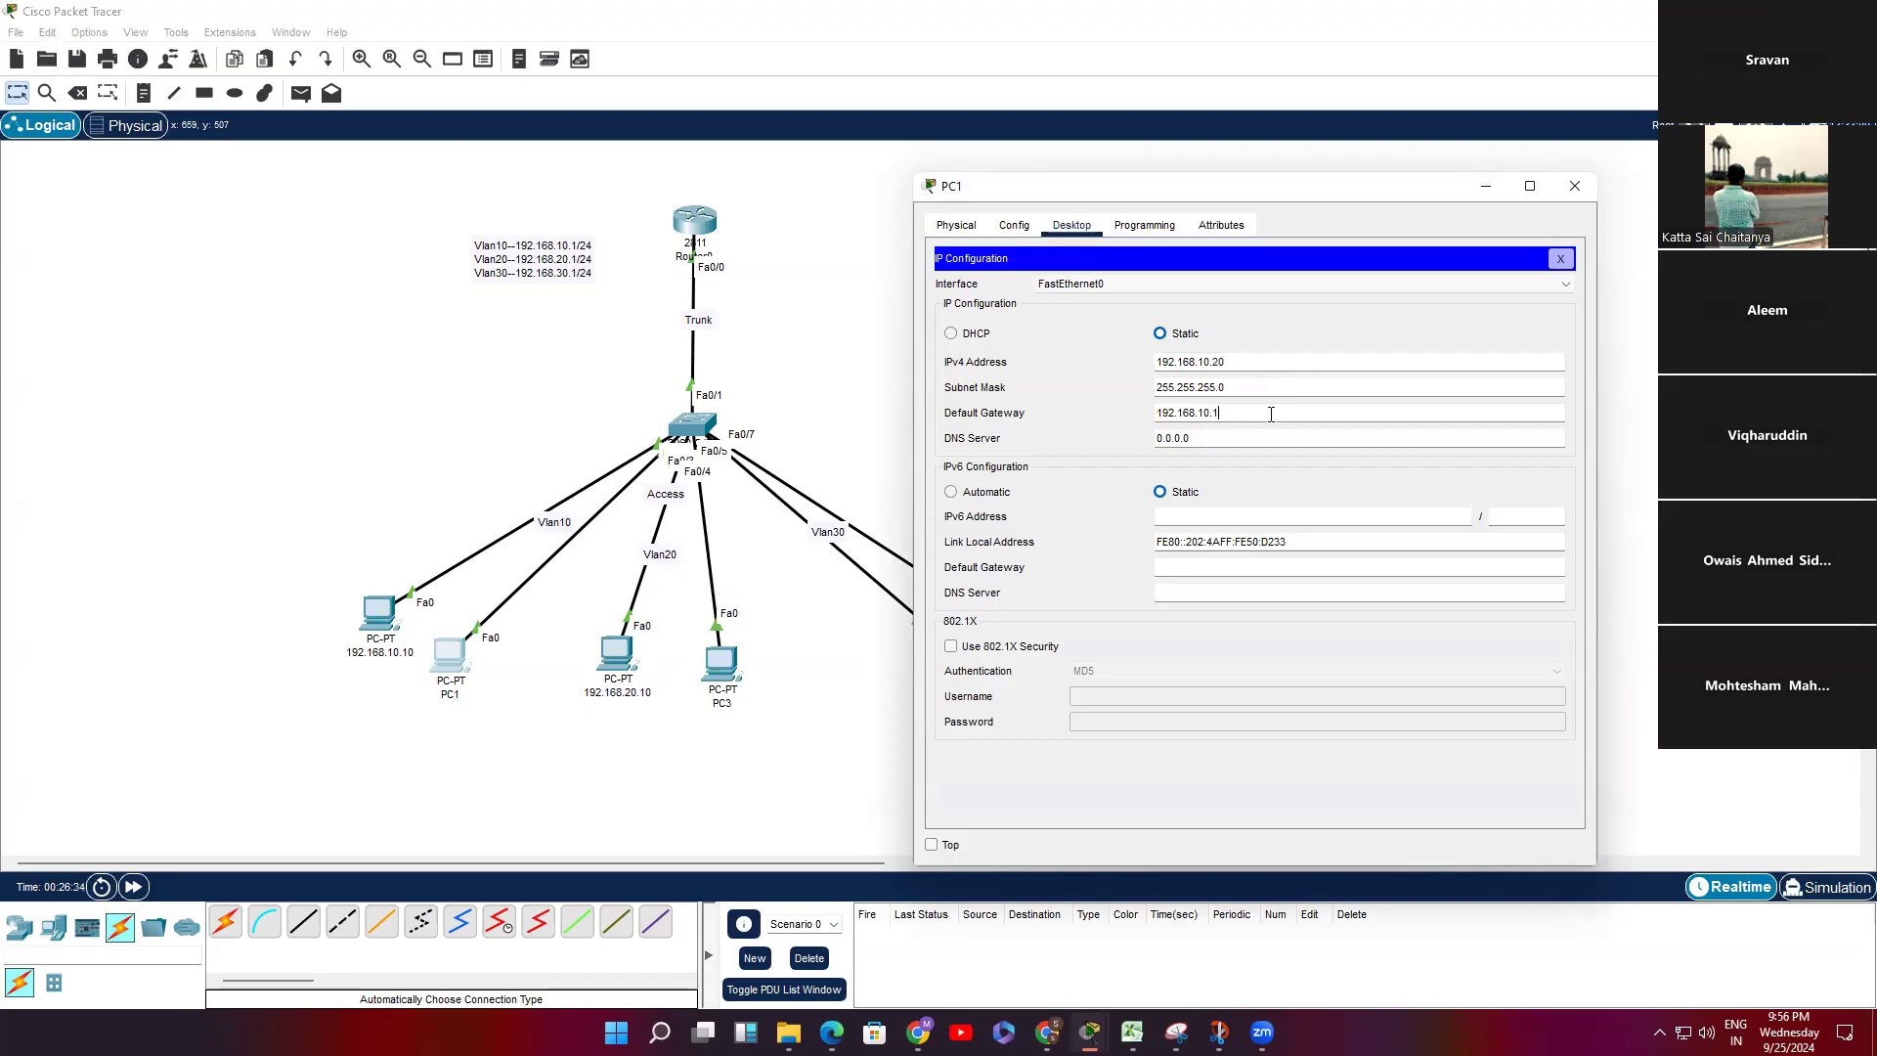
{"action": "type", "text": "1"}
{"action": "left_click", "coordinate": [1560, 258]}
{"action": "left_click", "coordinate": [999, 301]}
{"action": "left_click", "coordinate": [1568, 258]}
{"action": "left_click", "coordinate": [1246, 301]}
{"action": "left_click", "coordinate": [1561, 261]}
Step: Ping 192.168.10.10 and 192.168.20.10 from PC1's command prompt
{"action": "left_click", "coordinate": [1388, 301]}
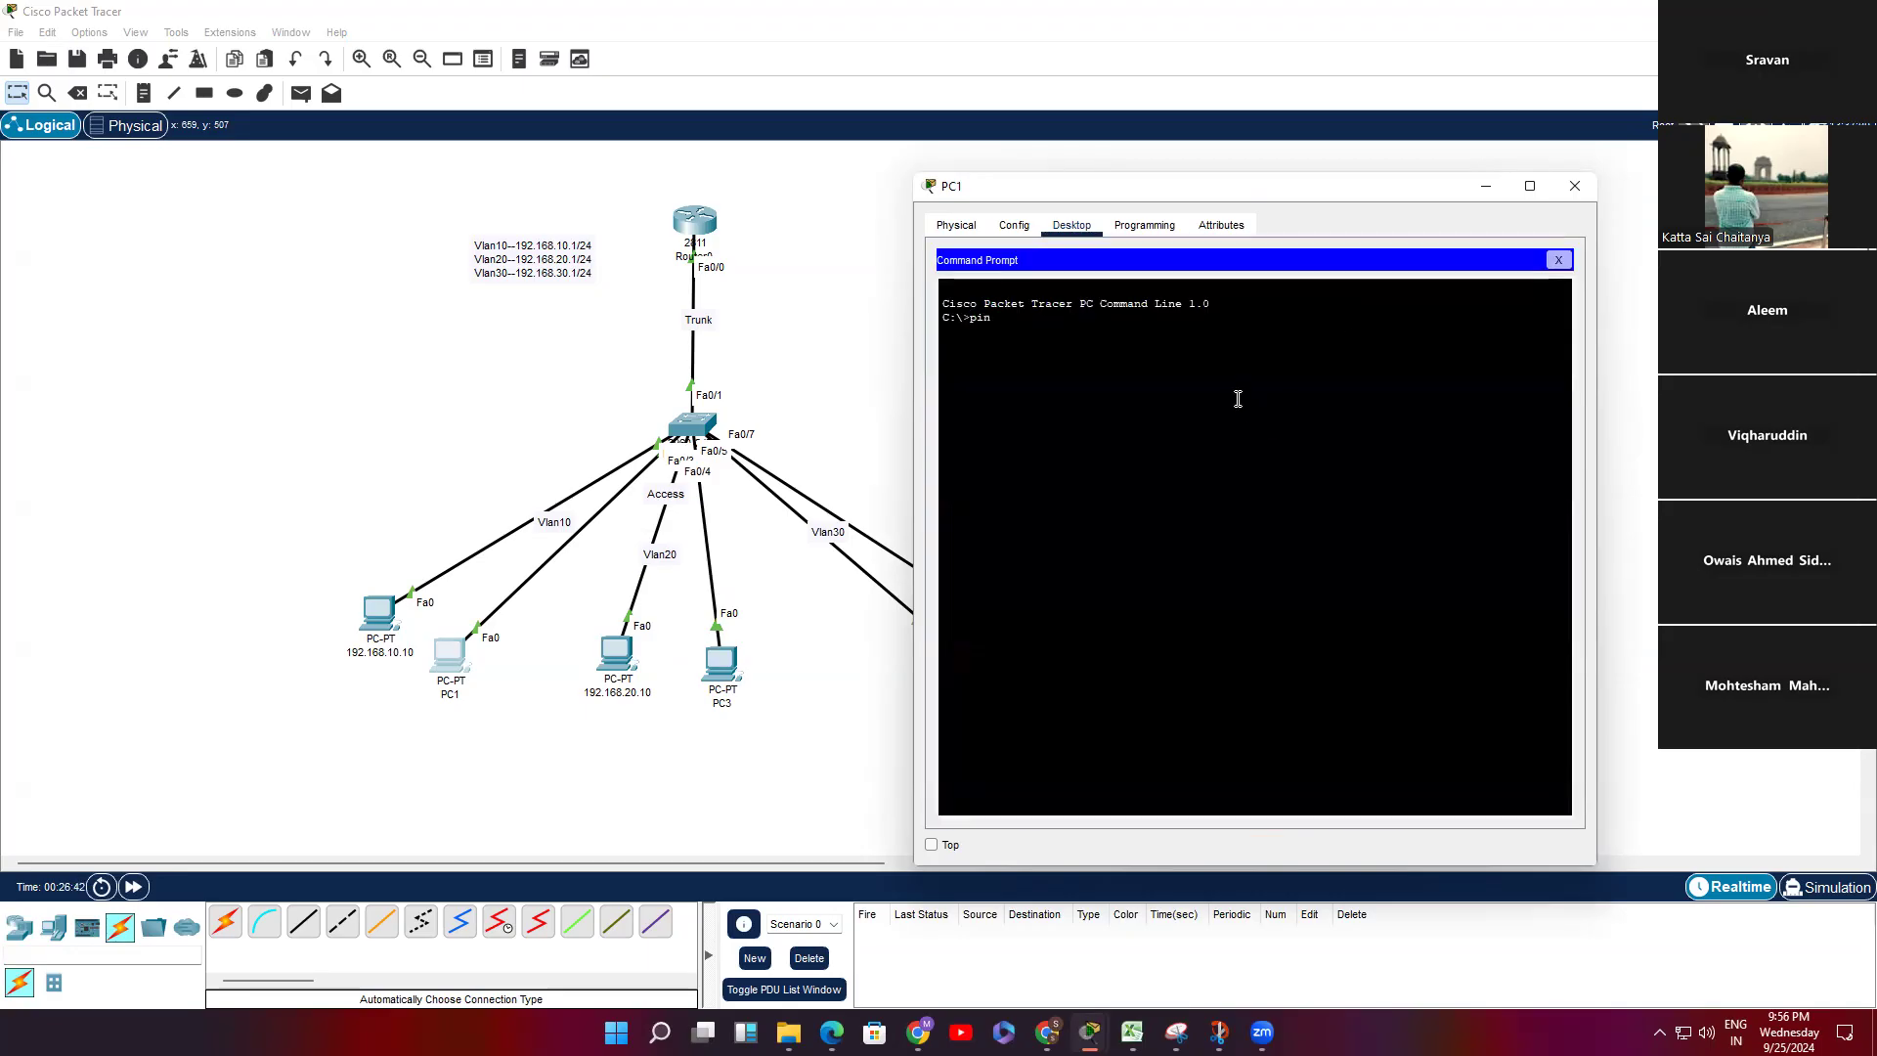
{"action": "type", "text": "ping 192.168.10.10"}
{"action": "key", "text": "Return"}
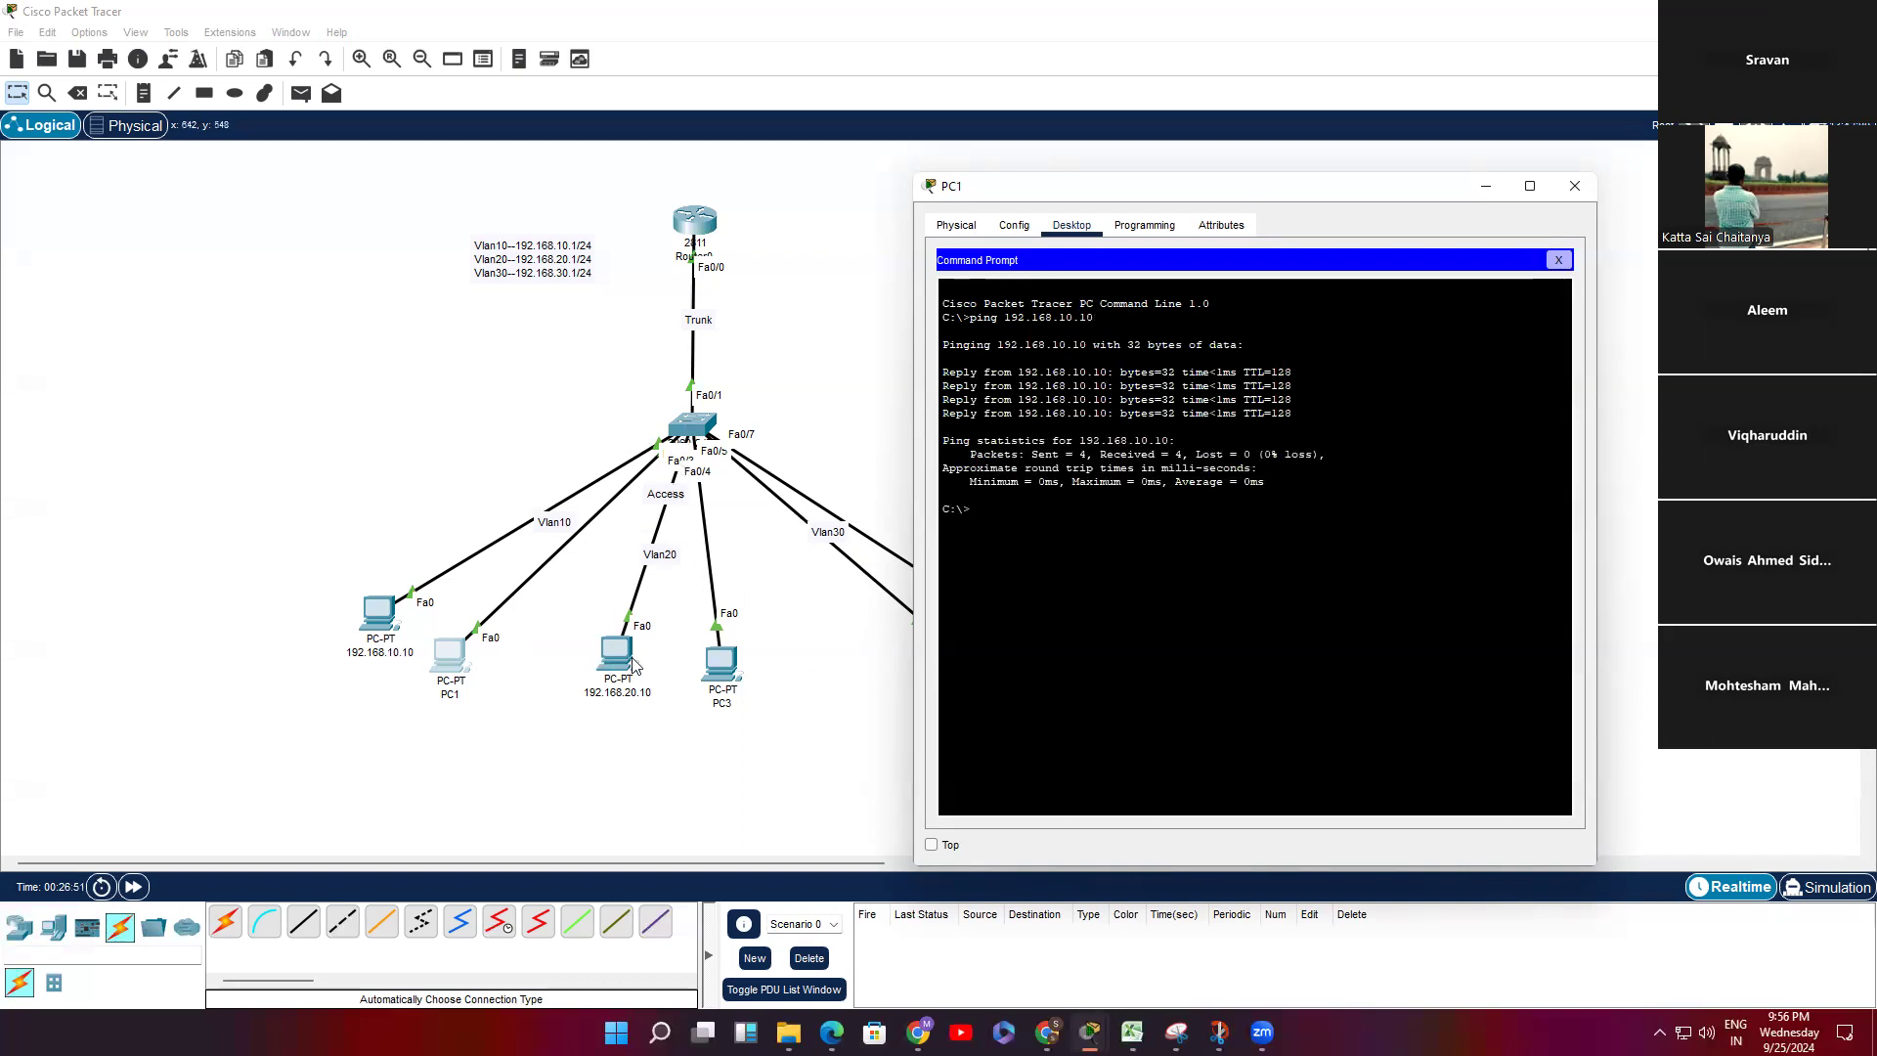
{"action": "key", "text": "Up"}
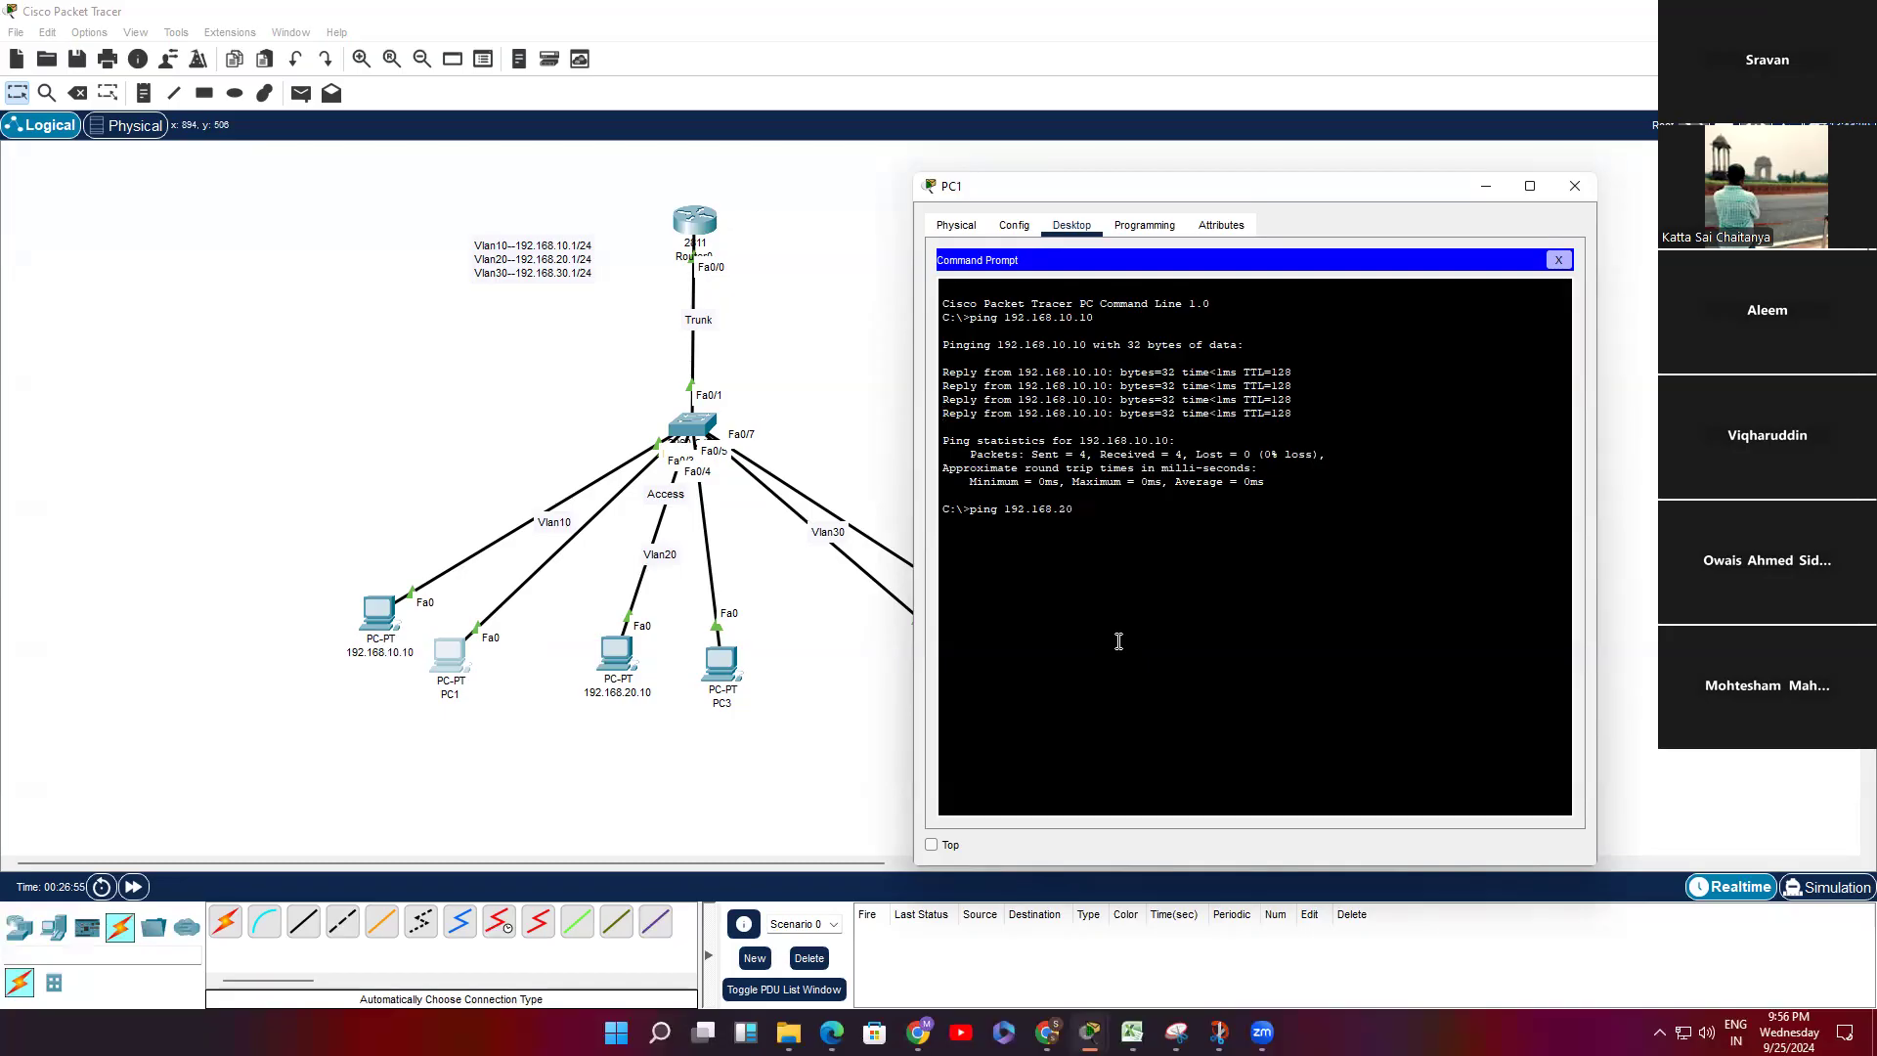
{"action": "key", "text": "Return"}
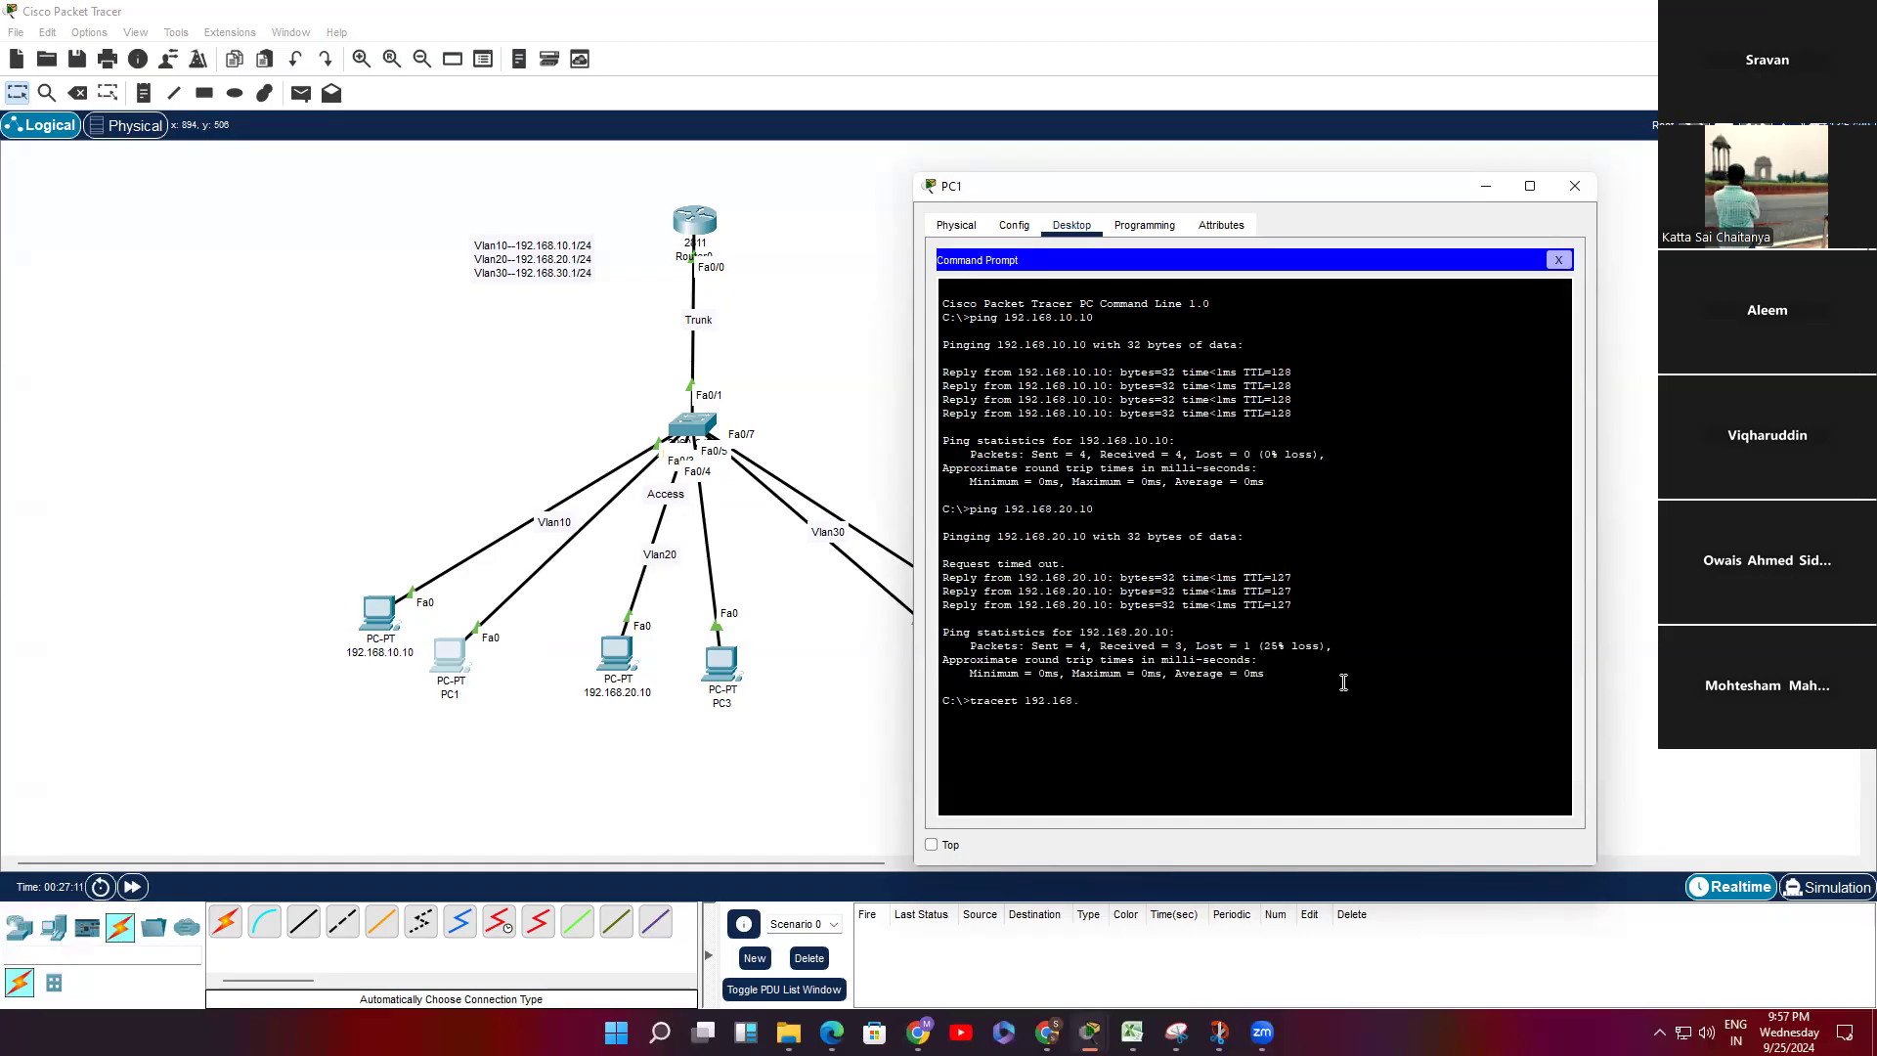
Step: Run tracert 192.168.20.10 from PC1, examine the hops on the route and put the PC1 window away
{"action": "type", "text": "0.1"}
{"action": "key", "text": "Return"}
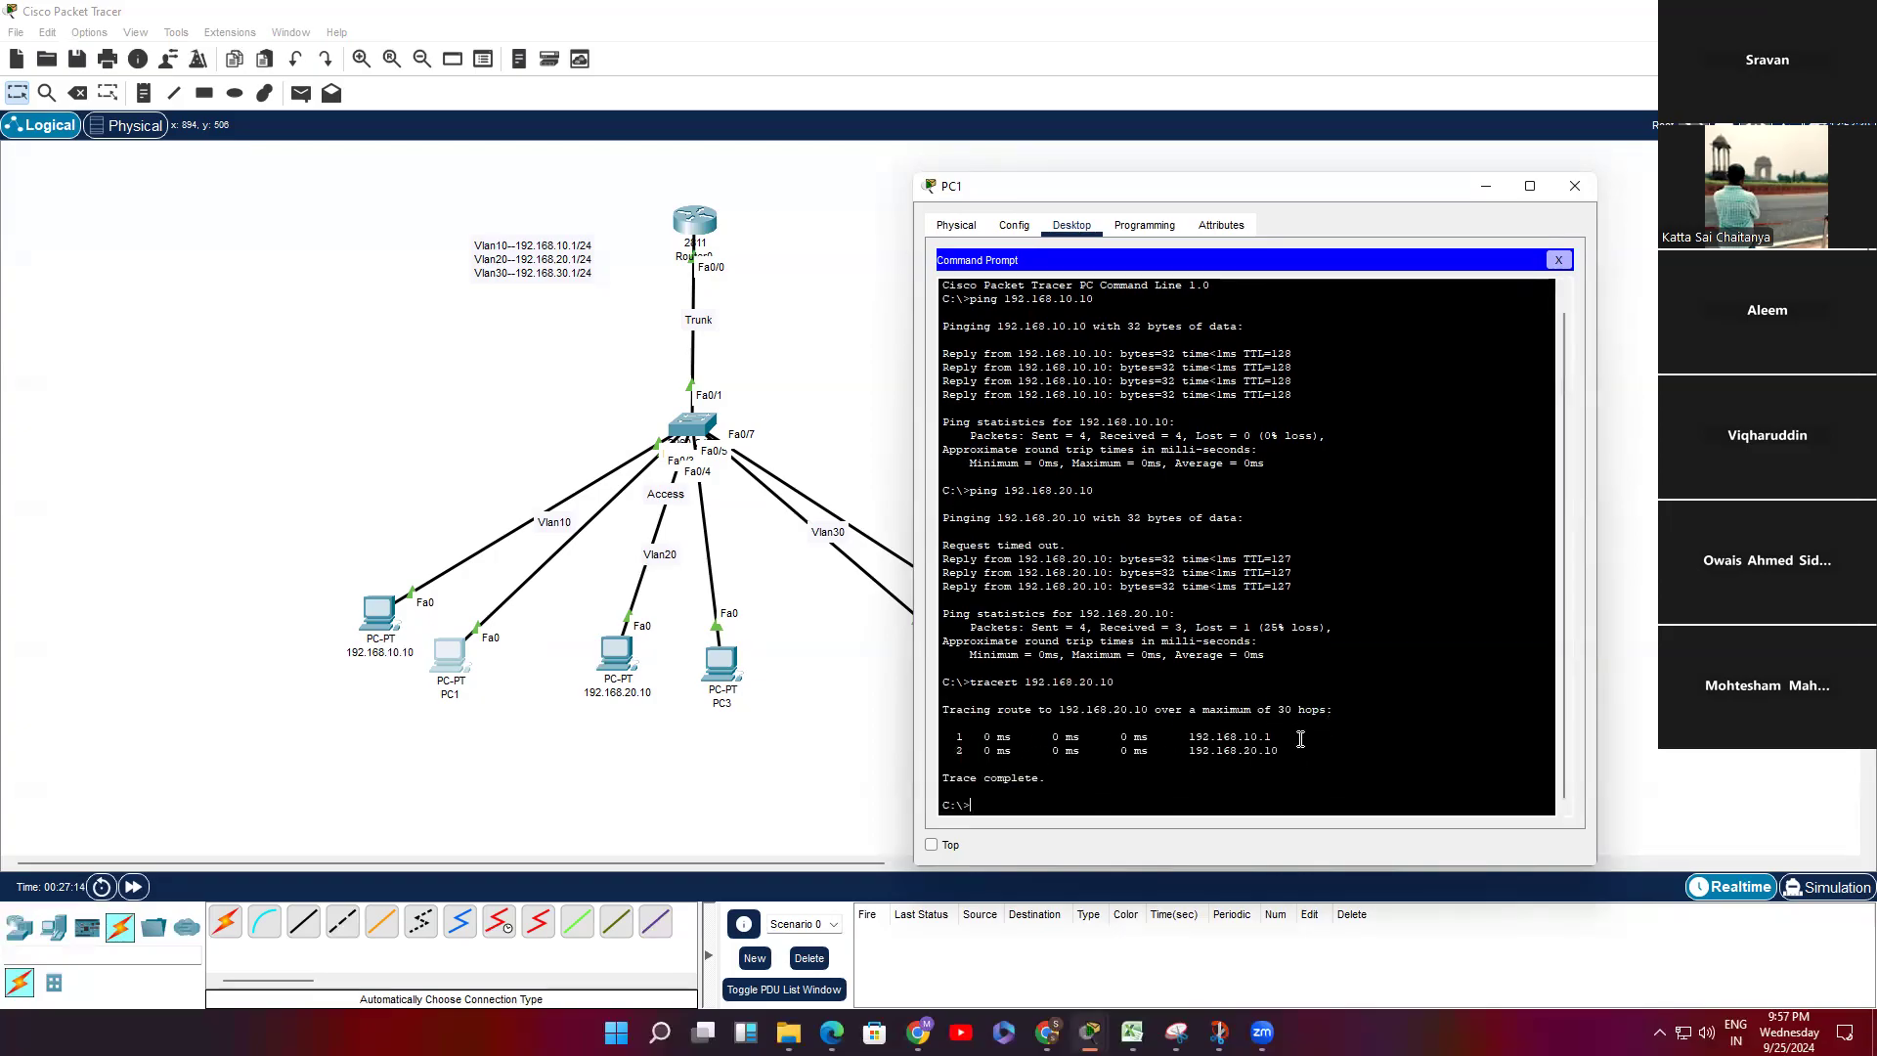
{"action": "mouse_move", "coordinate": [1273, 740]}
{"action": "left_mouse_down"}
{"action": "mouse_move", "coordinate": [1163, 740]}
{"action": "mouse_move", "coordinate": [1243, 751]}
{"action": "left_mouse_up"}
{"action": "left_click_drag", "start_coordinate": [1287, 751], "coordinate": [944, 737]}
{"action": "left_click", "coordinate": [1299, 750]}
{"action": "left_click", "coordinate": [1476, 187]}
Step: Nudge PC3 slightly toward PC2 and give PC4 the static IPv4 address 192.168.30.10
{"action": "mouse_move", "coordinate": [718, 675]}
{"action": "left_mouse_down"}
{"action": "mouse_move", "coordinate": [786, 677]}
{"action": "mouse_move", "coordinate": [705, 681]}
{"action": "left_mouse_up"}
{"action": "left_click", "coordinate": [946, 647]}
{"action": "left_click_drag", "start_coordinate": [1064, 228], "coordinate": [1384, 220]}
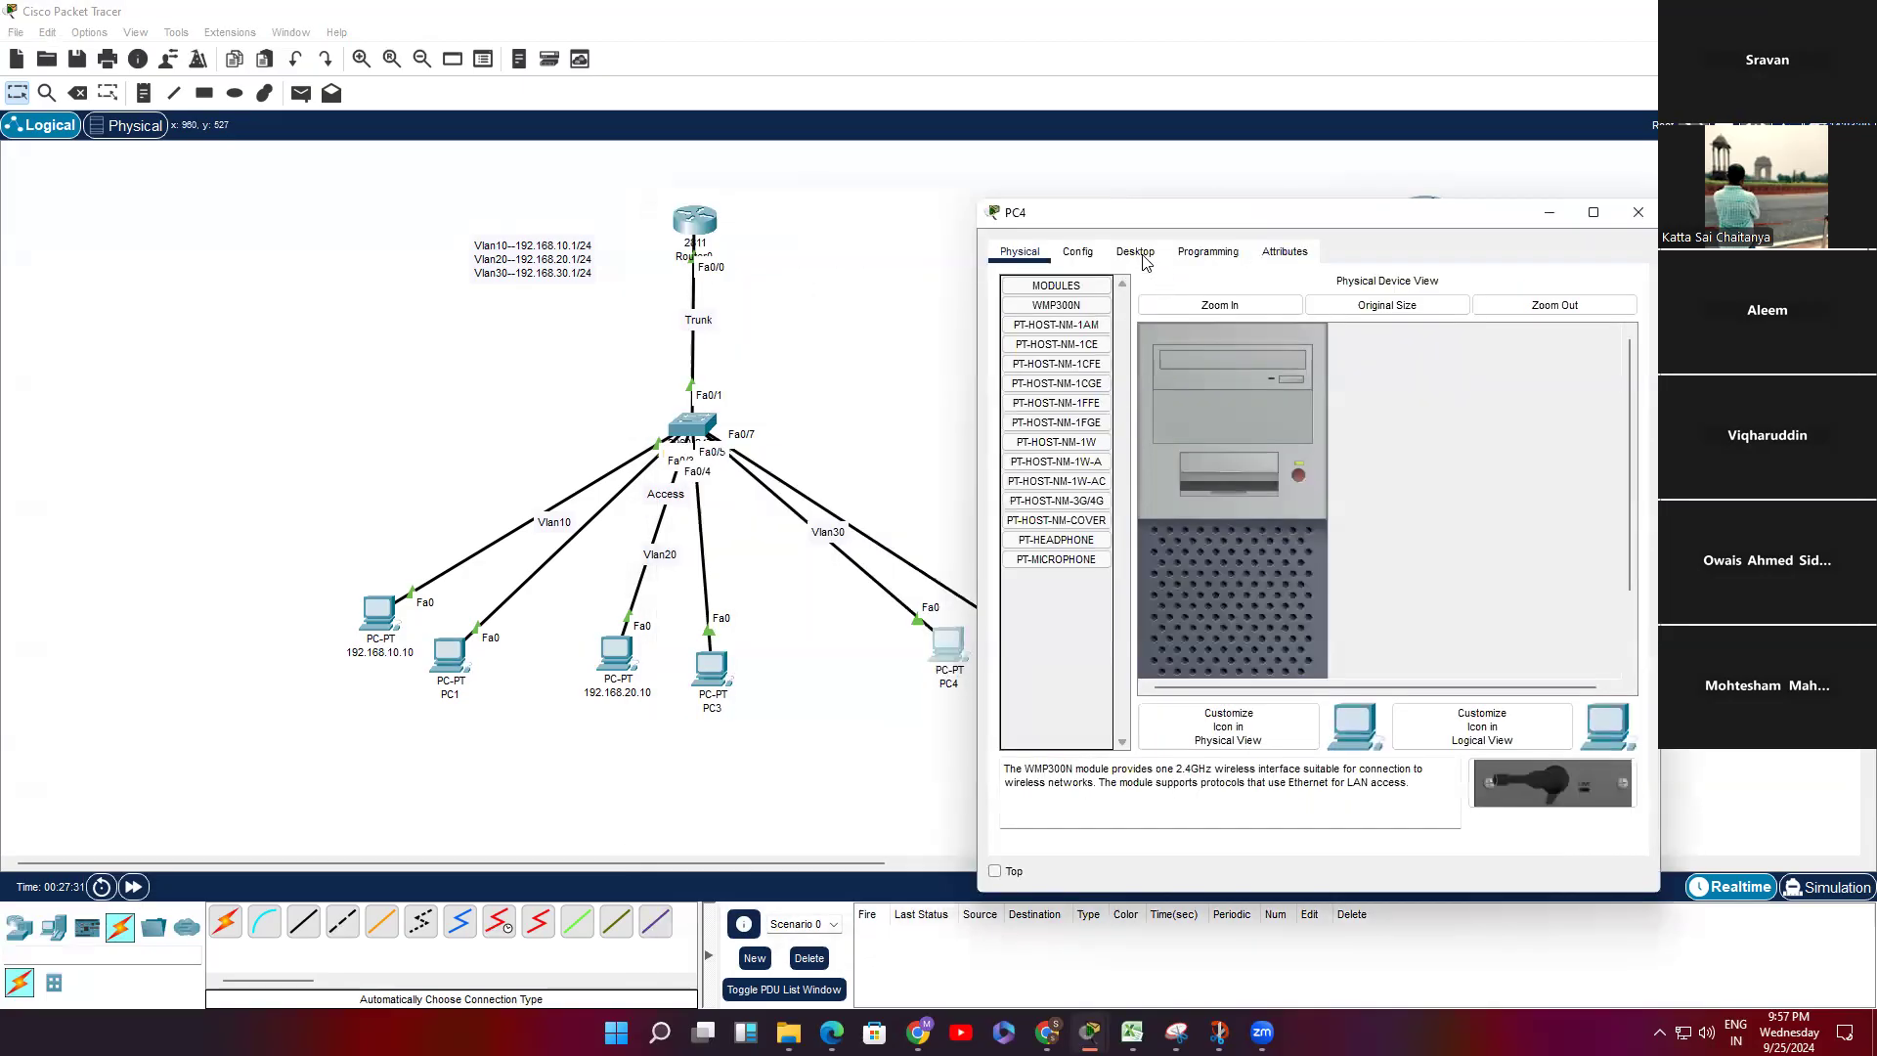
{"action": "left_click", "coordinate": [1134, 251]}
{"action": "left_click", "coordinate": [1081, 358]}
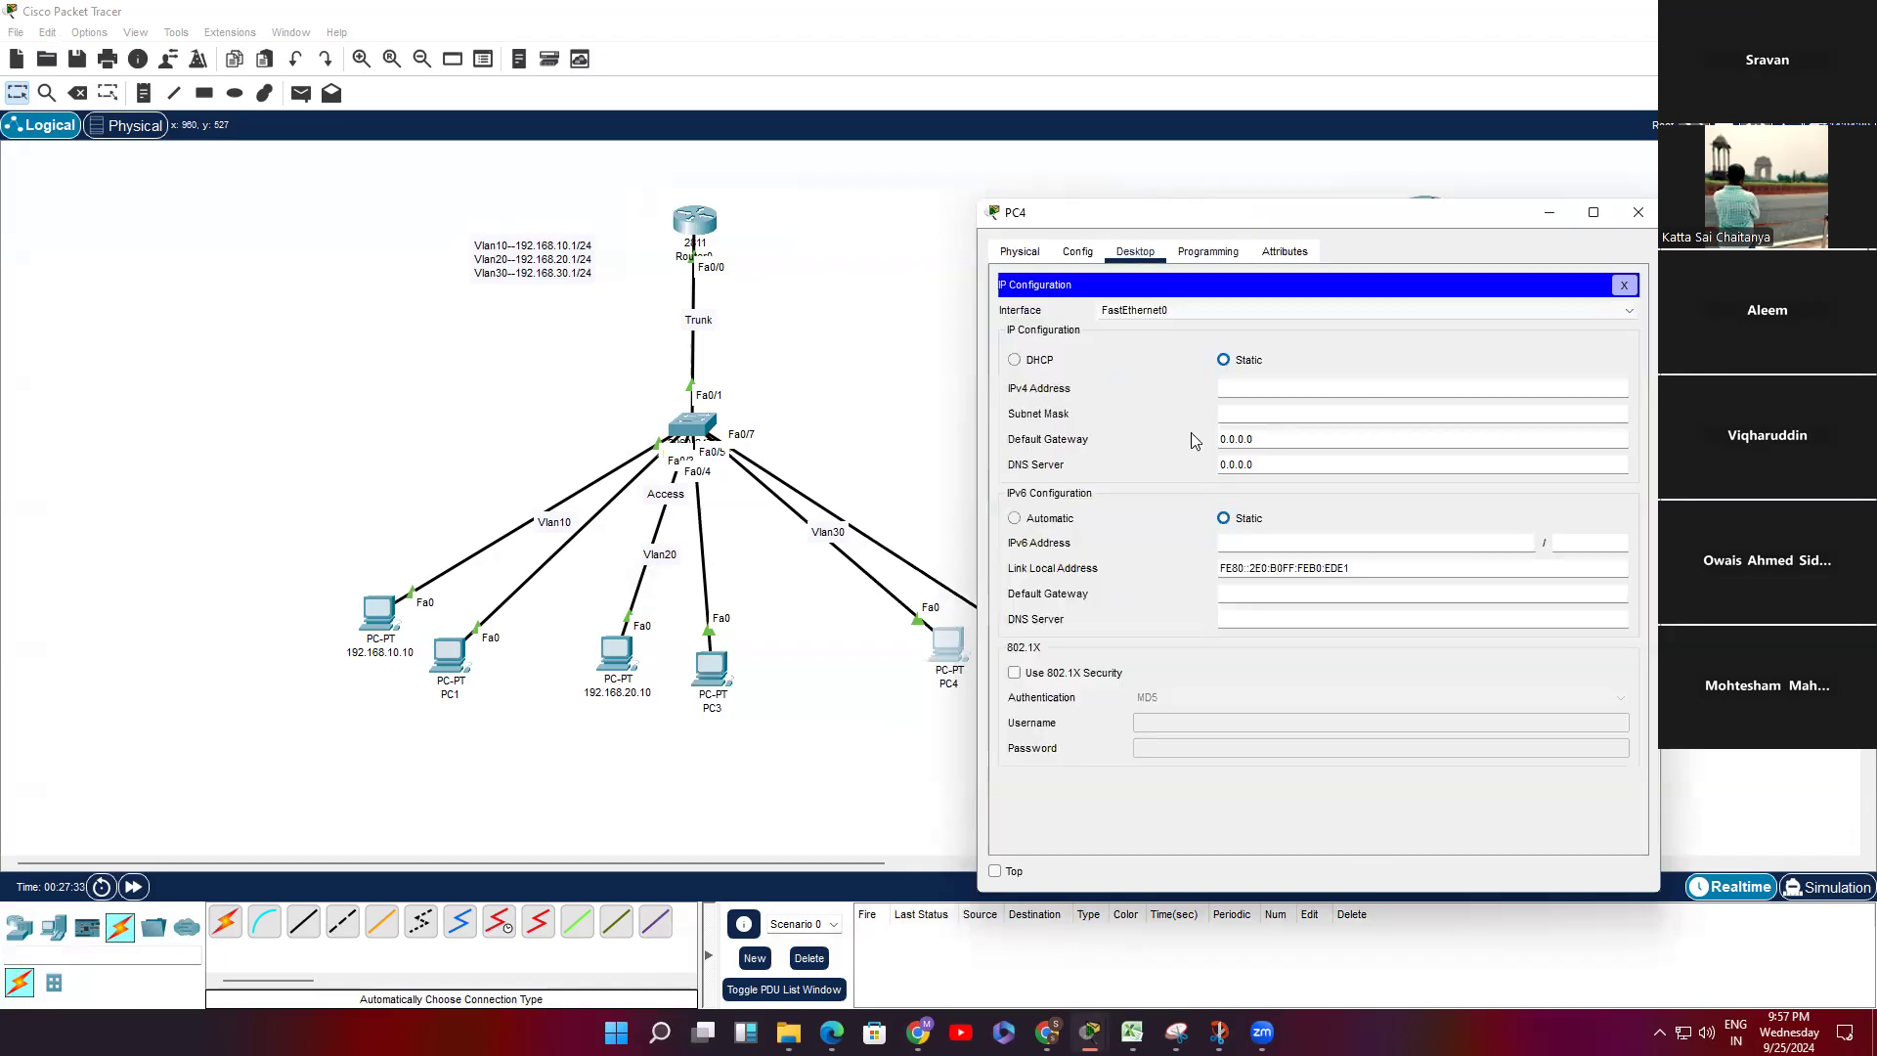
{"action": "left_click", "coordinate": [1263, 387]}
{"action": "type", "text": "1"}
{"action": "double_click", "coordinate": [1263, 387]}
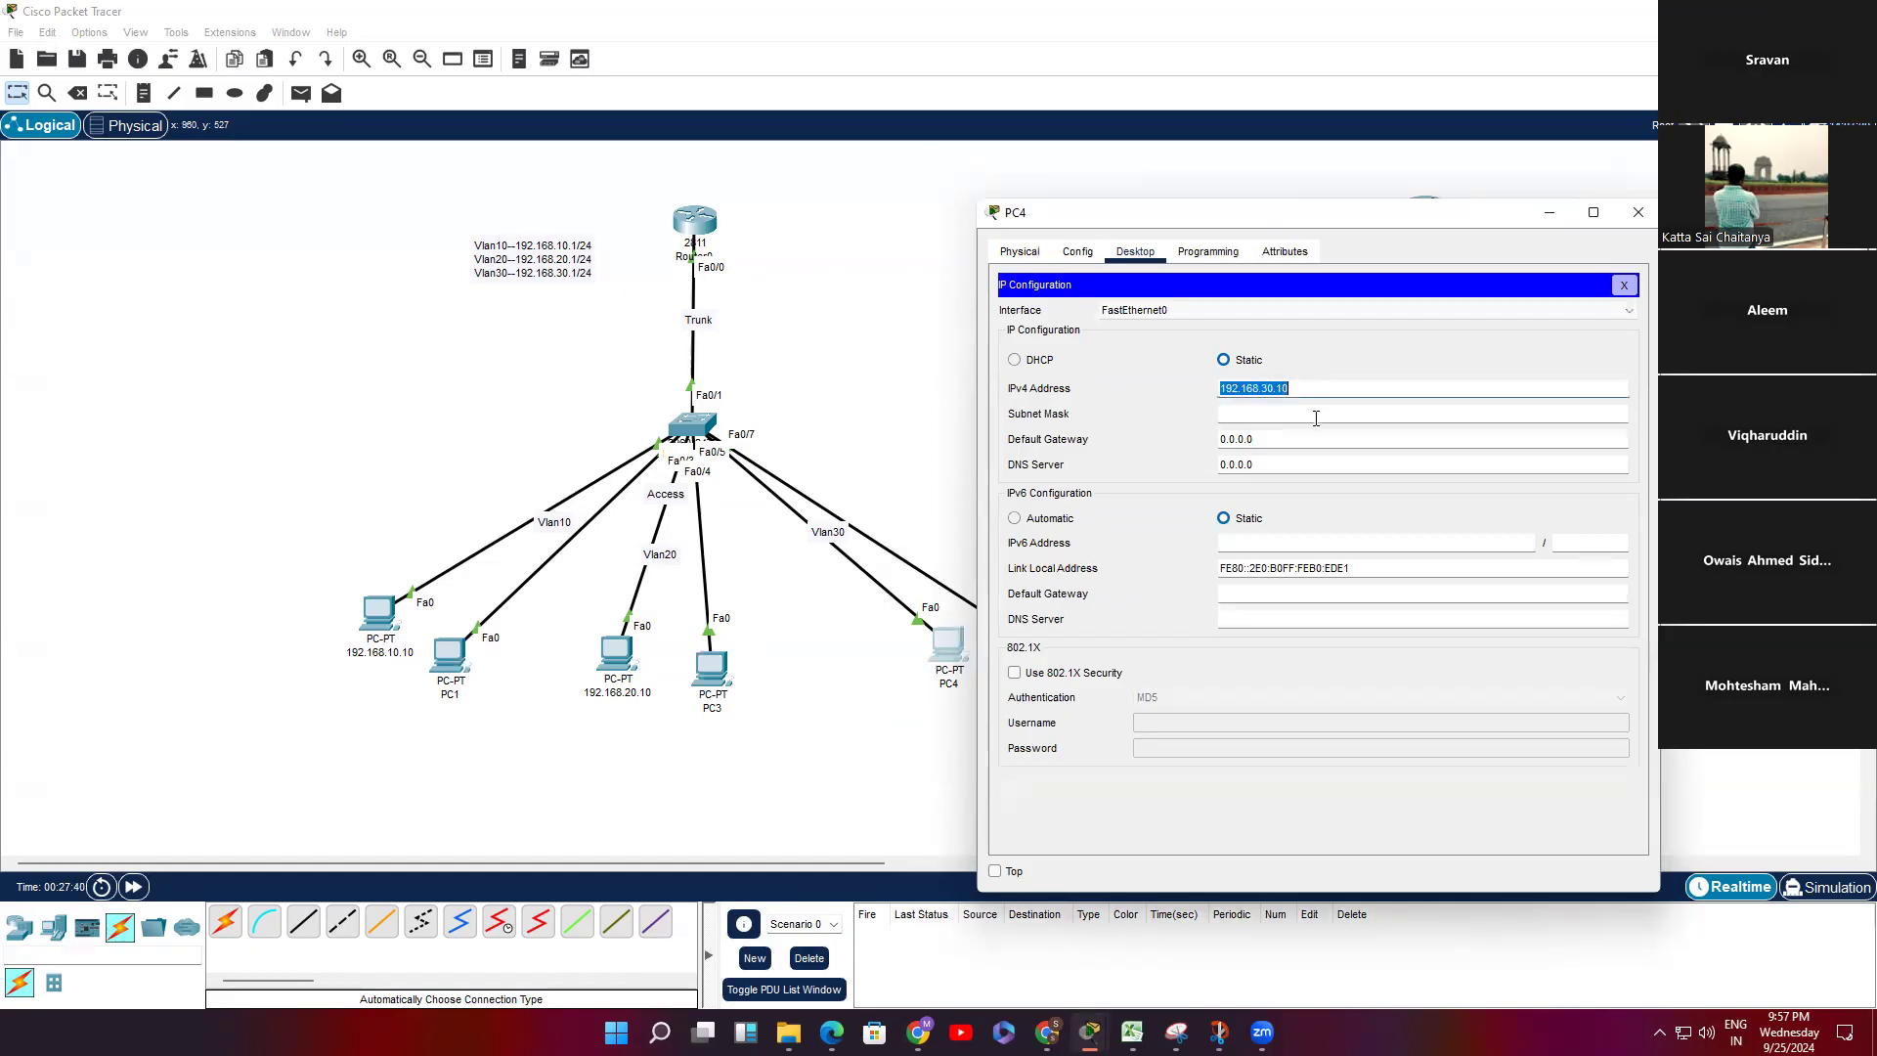
Step: Fill in PC4's subnet mask 255.255.255.0 and set its default gateway to the VLAN 30 address 192.168.30.1
{"action": "left_click", "coordinate": [1315, 413]}
{"action": "double_click", "coordinate": [1293, 434]}
{"action": "type", "text": "192.168.30.10"}
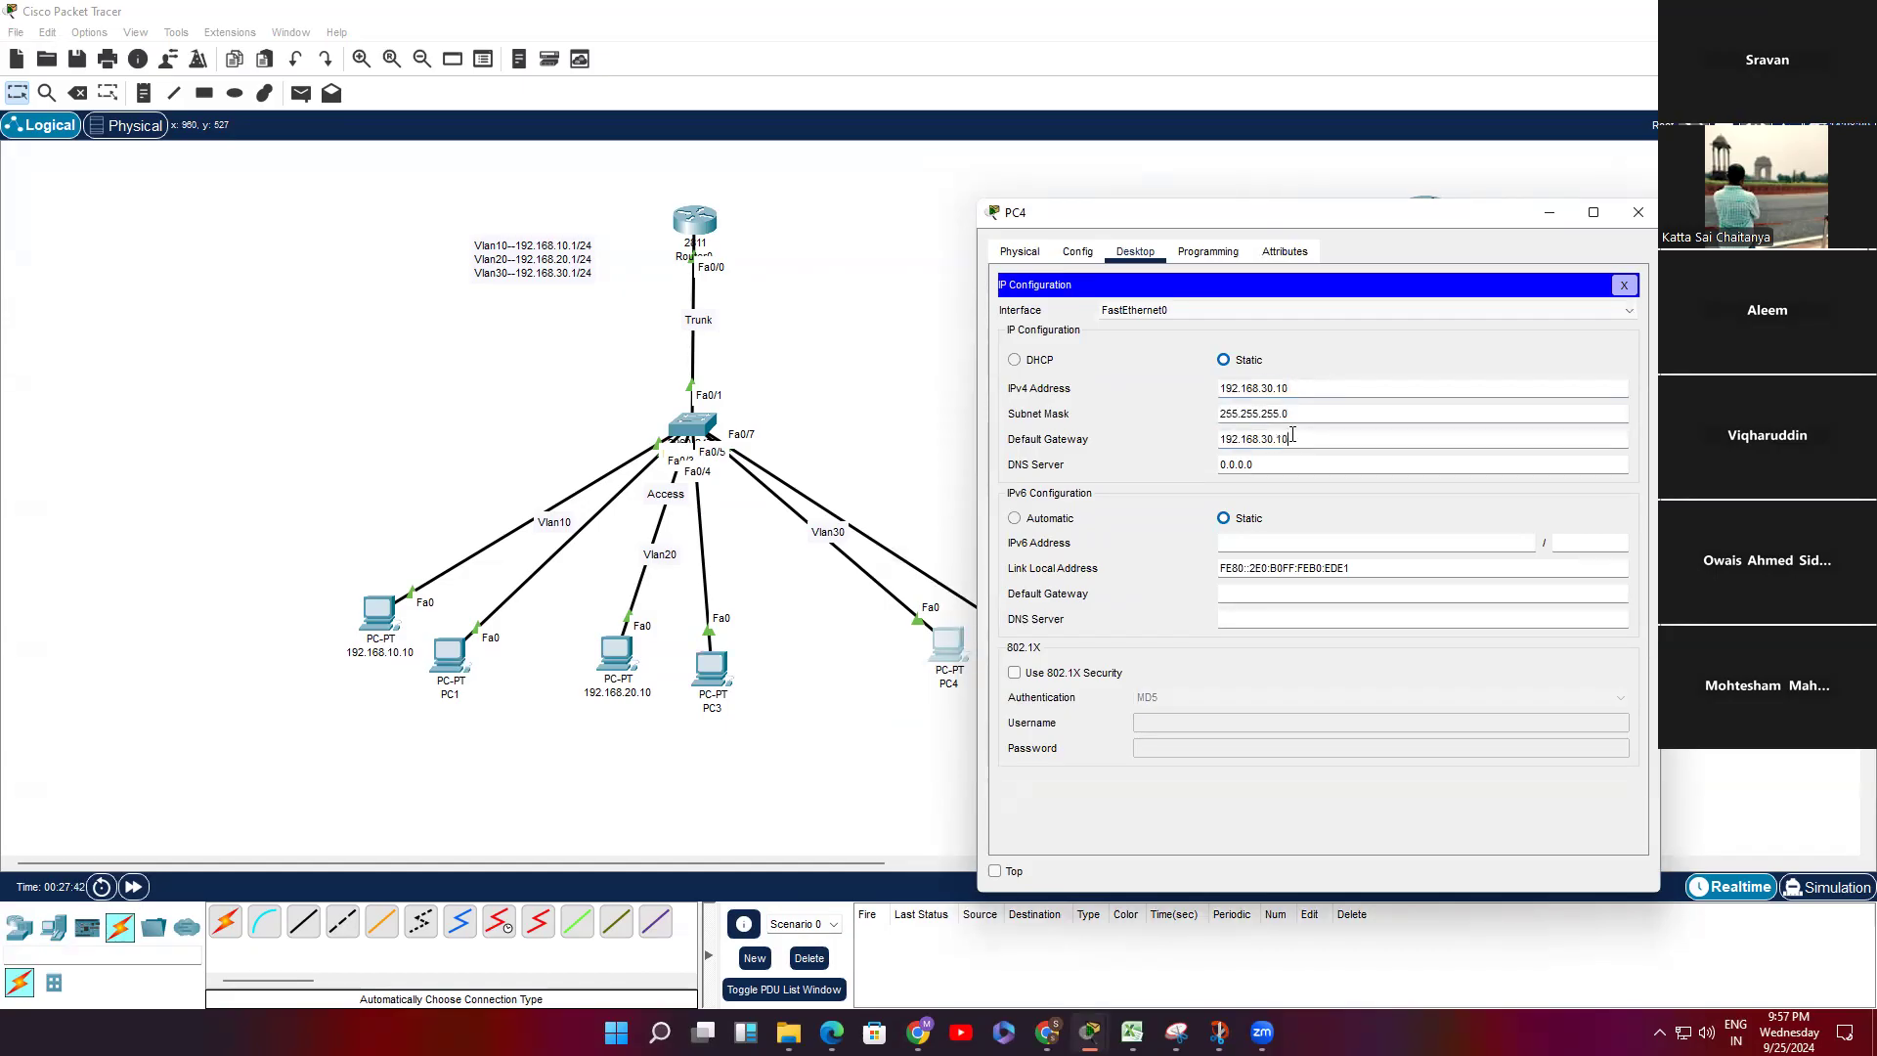
{"action": "left_click", "coordinate": [1624, 284]}
Step: Ping 192.168.10.10 and 192.168.20.10 from PC4's command prompt
{"action": "left_click", "coordinate": [1481, 337]}
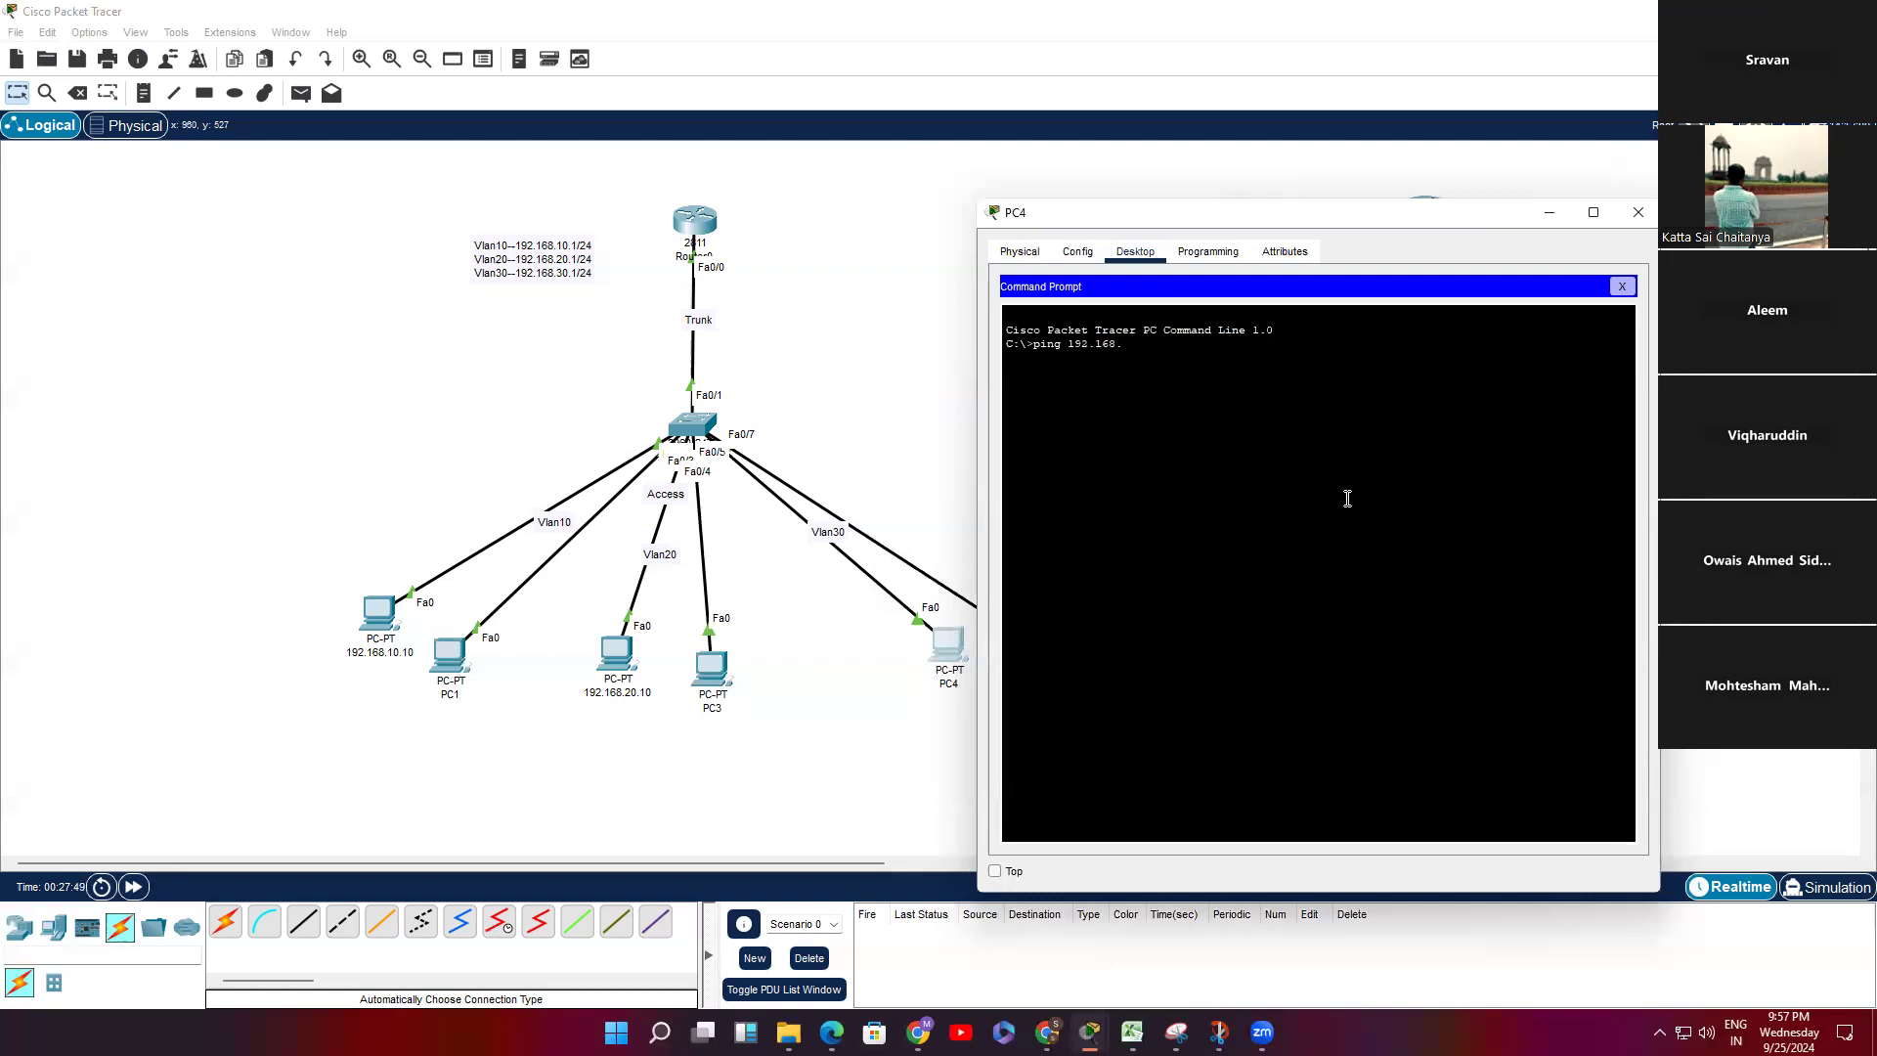
{"action": "key", "text": "Return"}
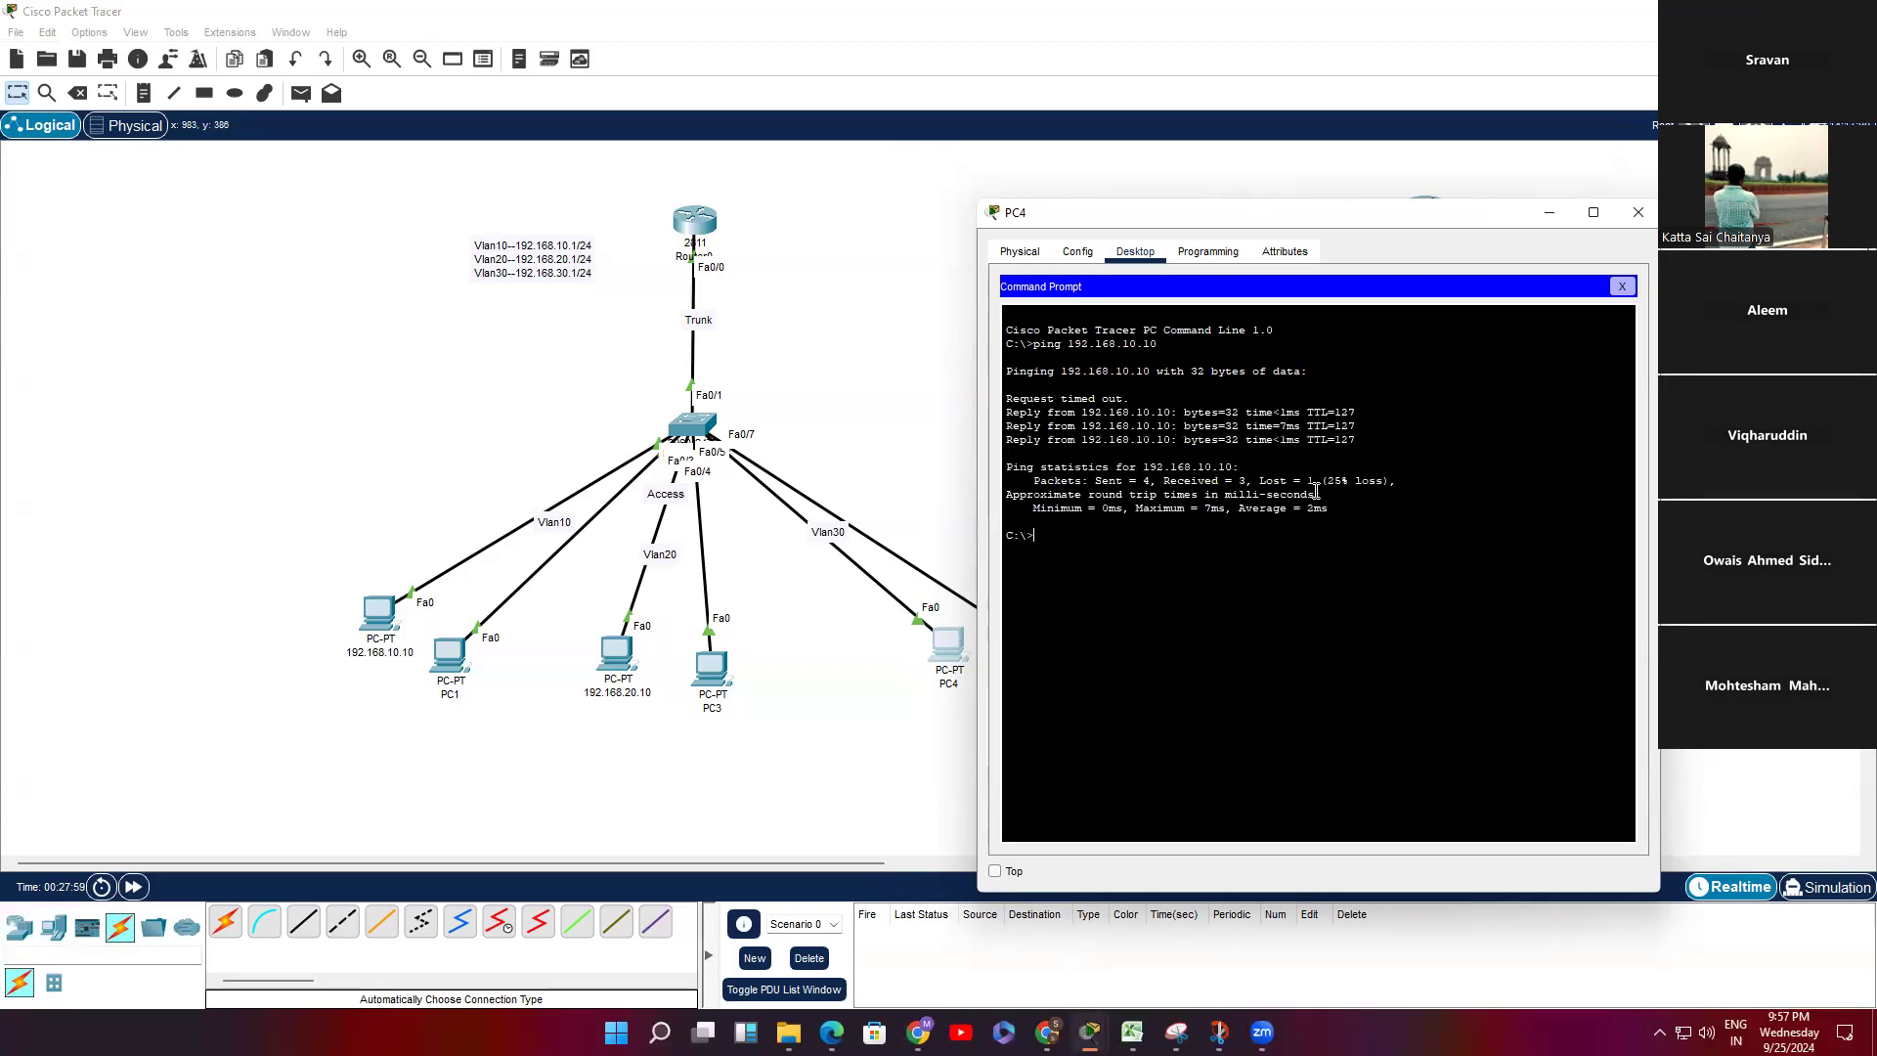
{"action": "key", "text": "Up"}
{"action": "type", "text": "20.10"}
{"action": "key", "text": "Return"}
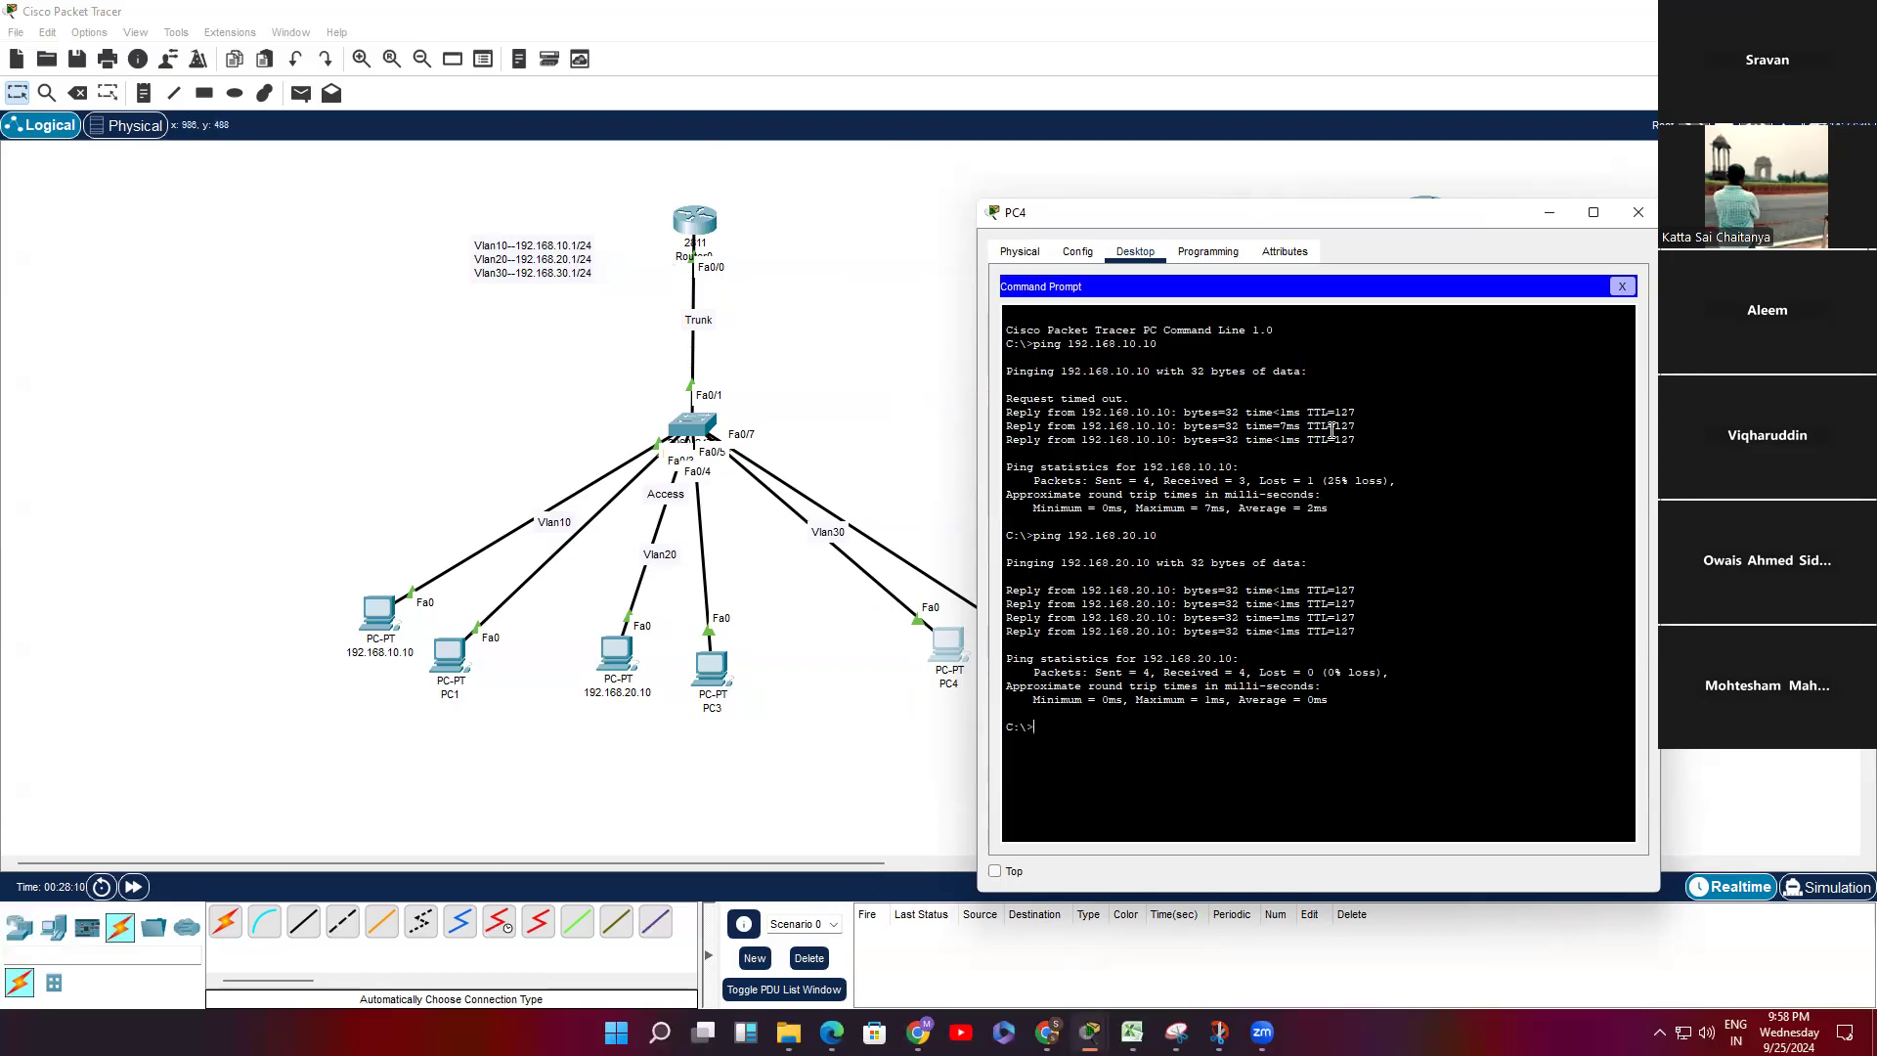
{"action": "left_click_drag", "start_coordinate": [1360, 221], "coordinate": [1253, 206]}
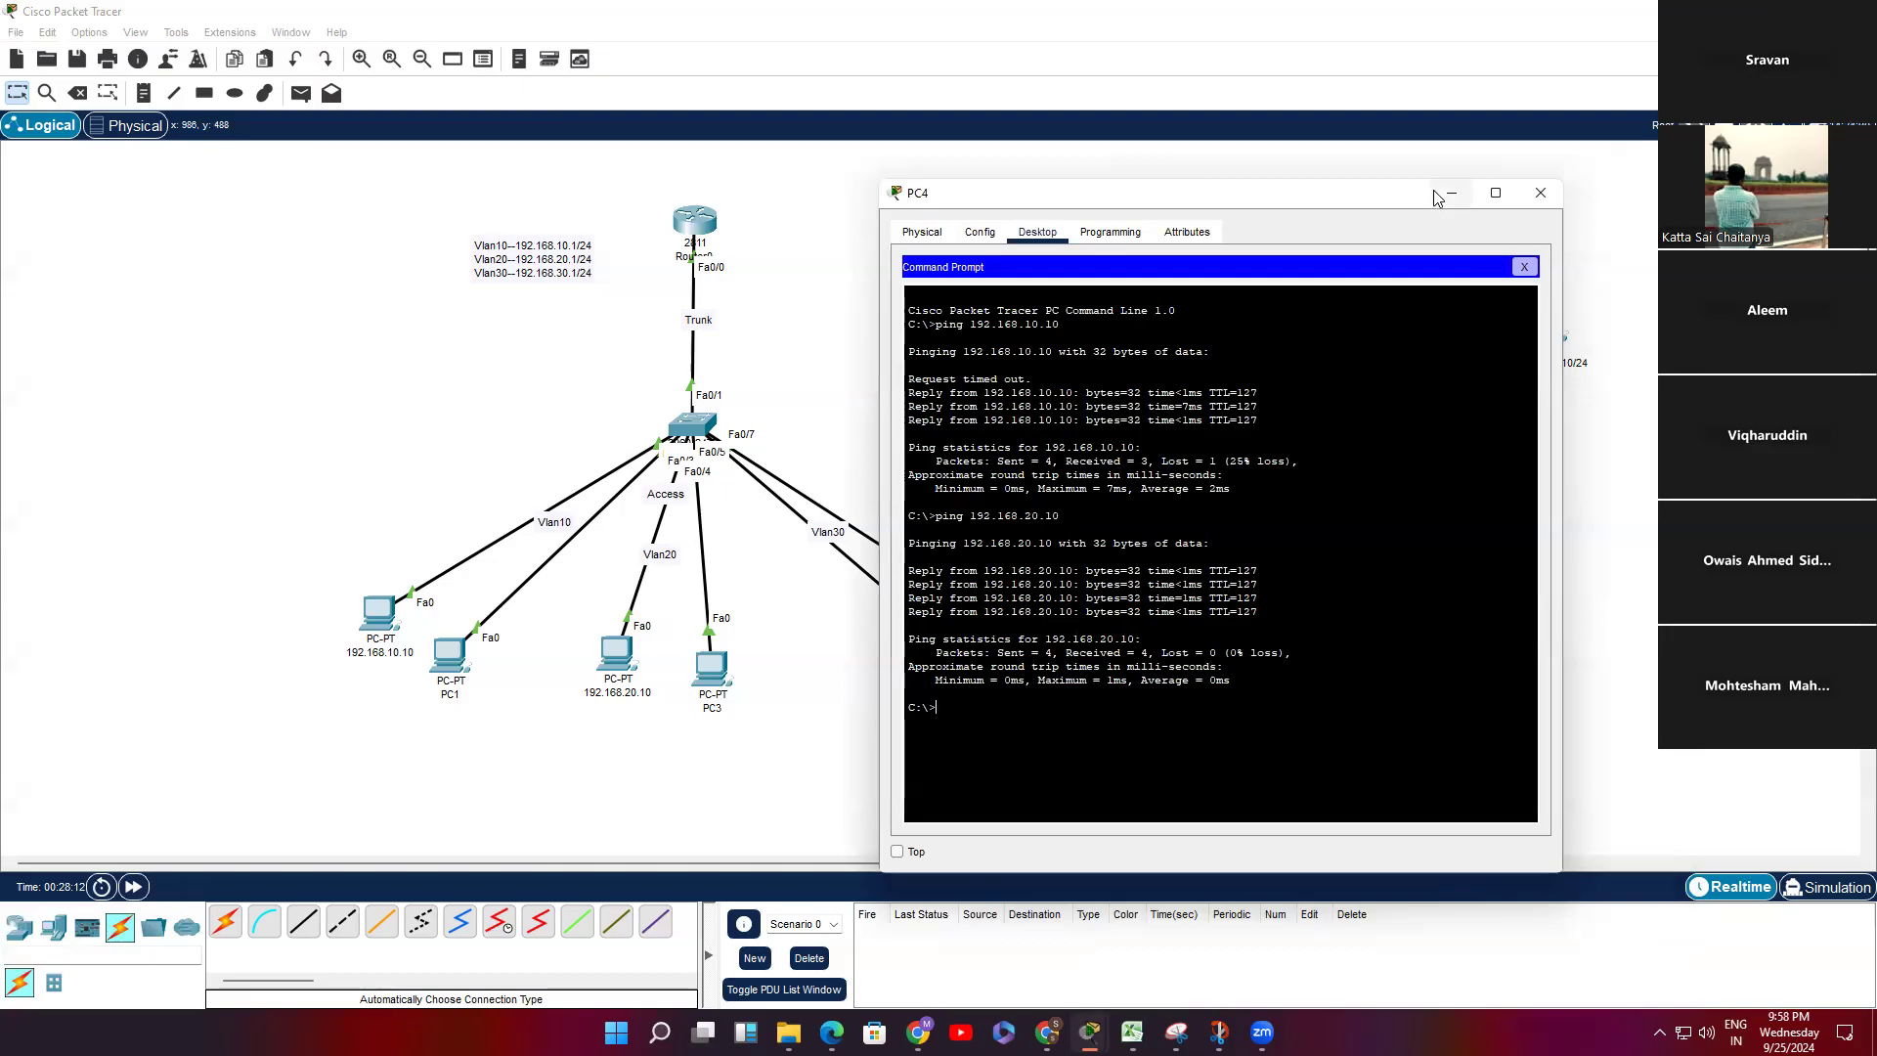
Step: Close PC4's window and look over the router-on-a-stick topology
{"action": "left_click", "coordinate": [1530, 198]}
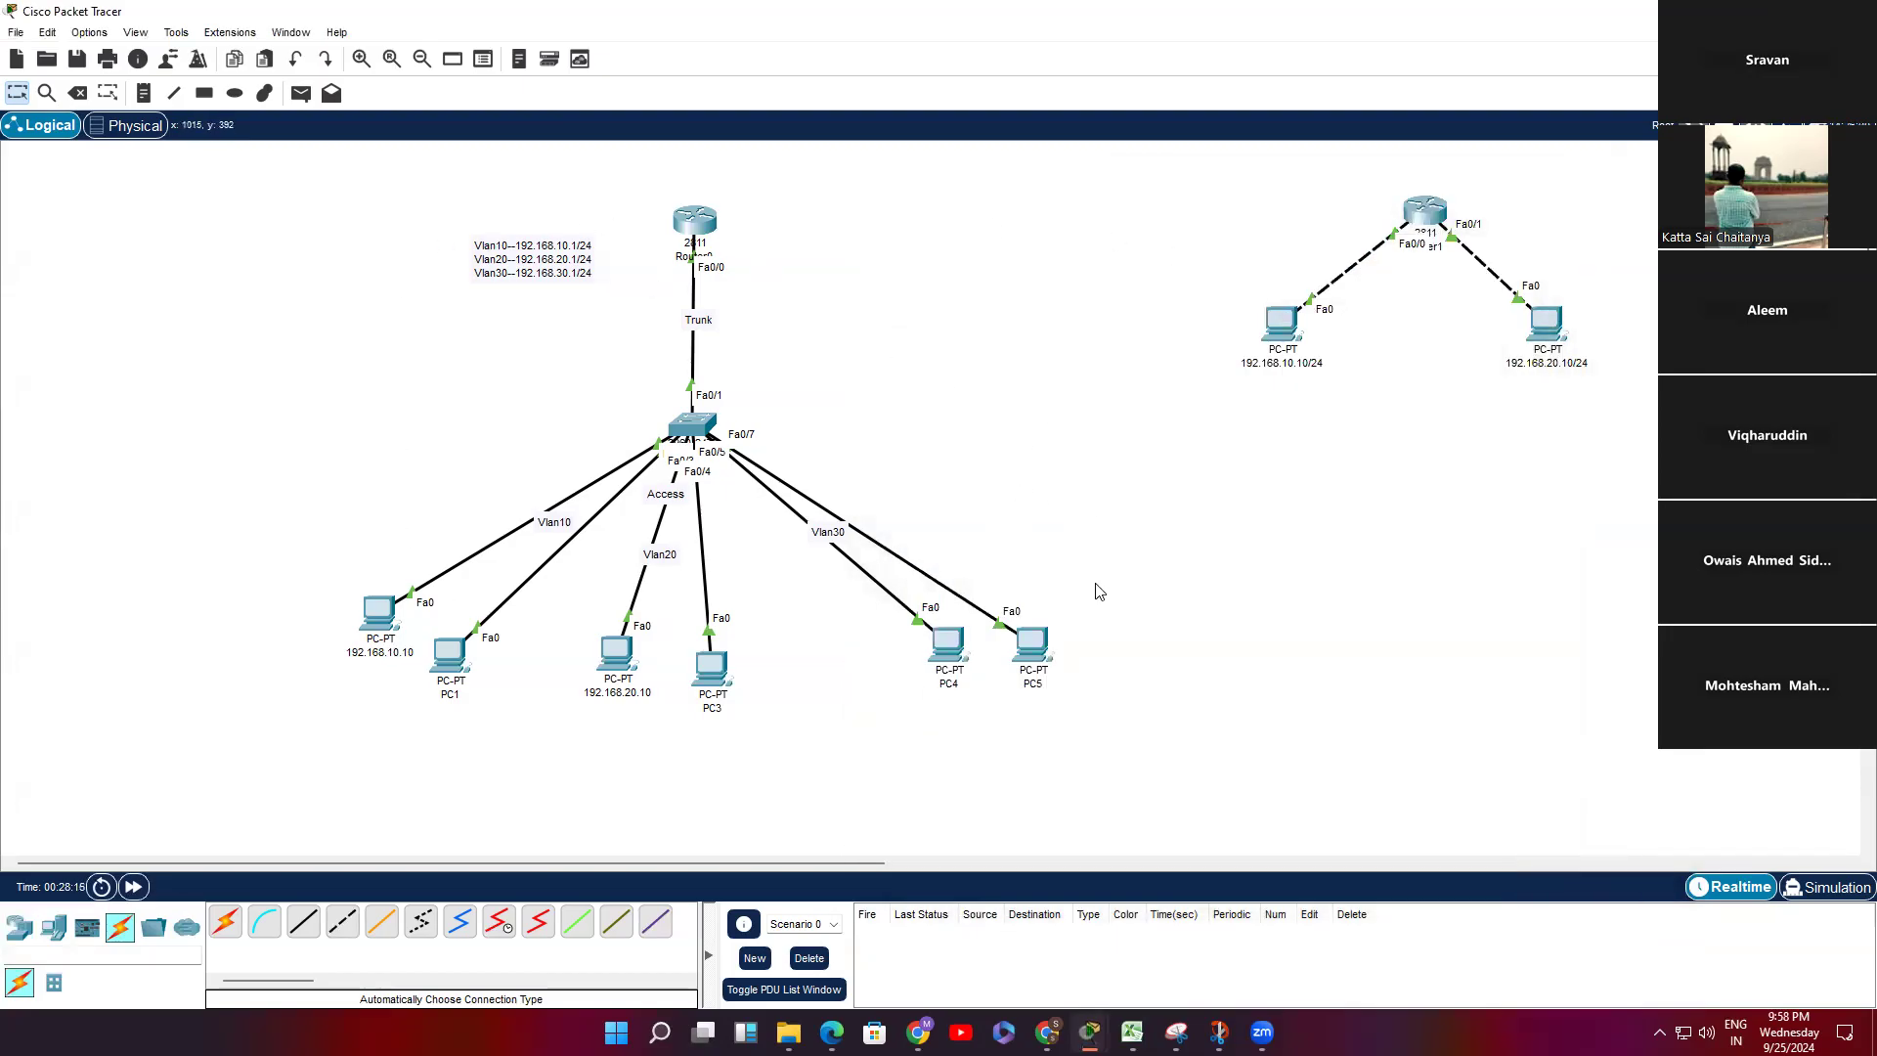
{"action": "scroll", "coordinate": [1114, 589], "scroll_direction": "down", "scroll_amount": 4}
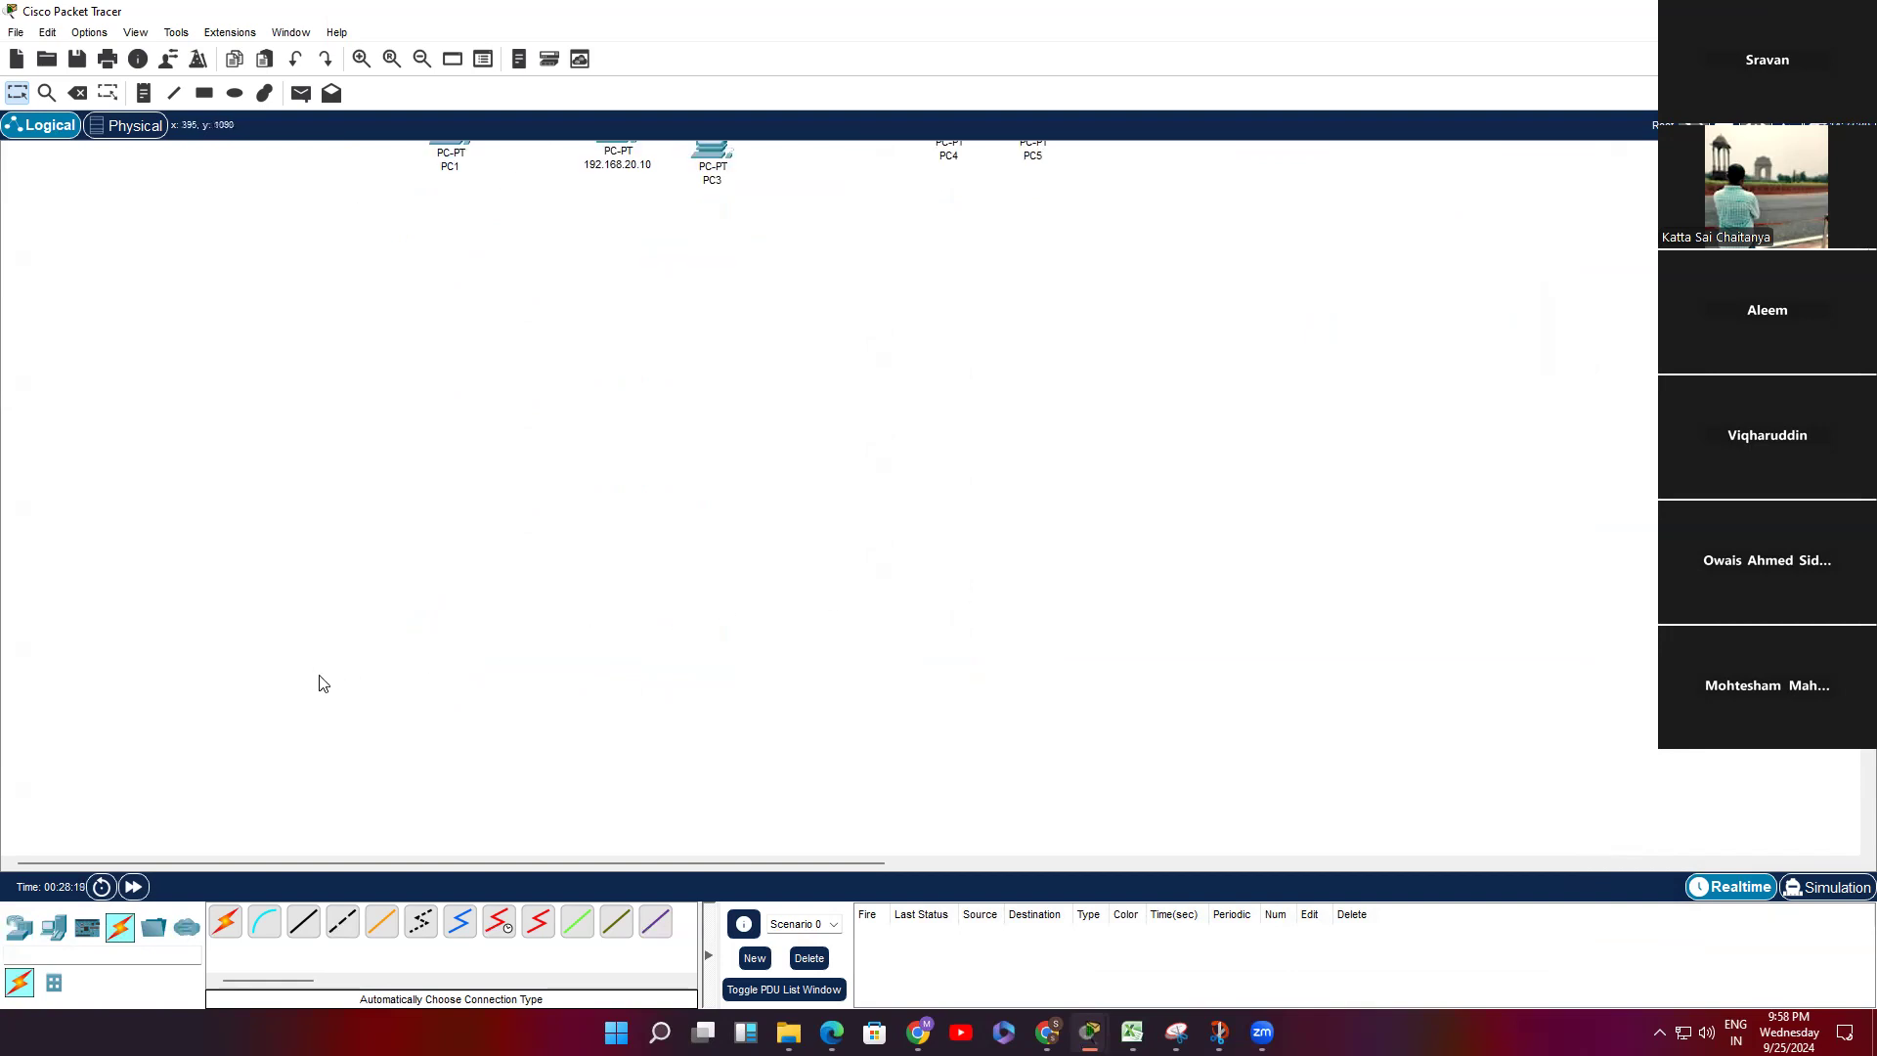
{"action": "scroll", "coordinate": [322, 680], "scroll_direction": "up", "scroll_amount": 4}
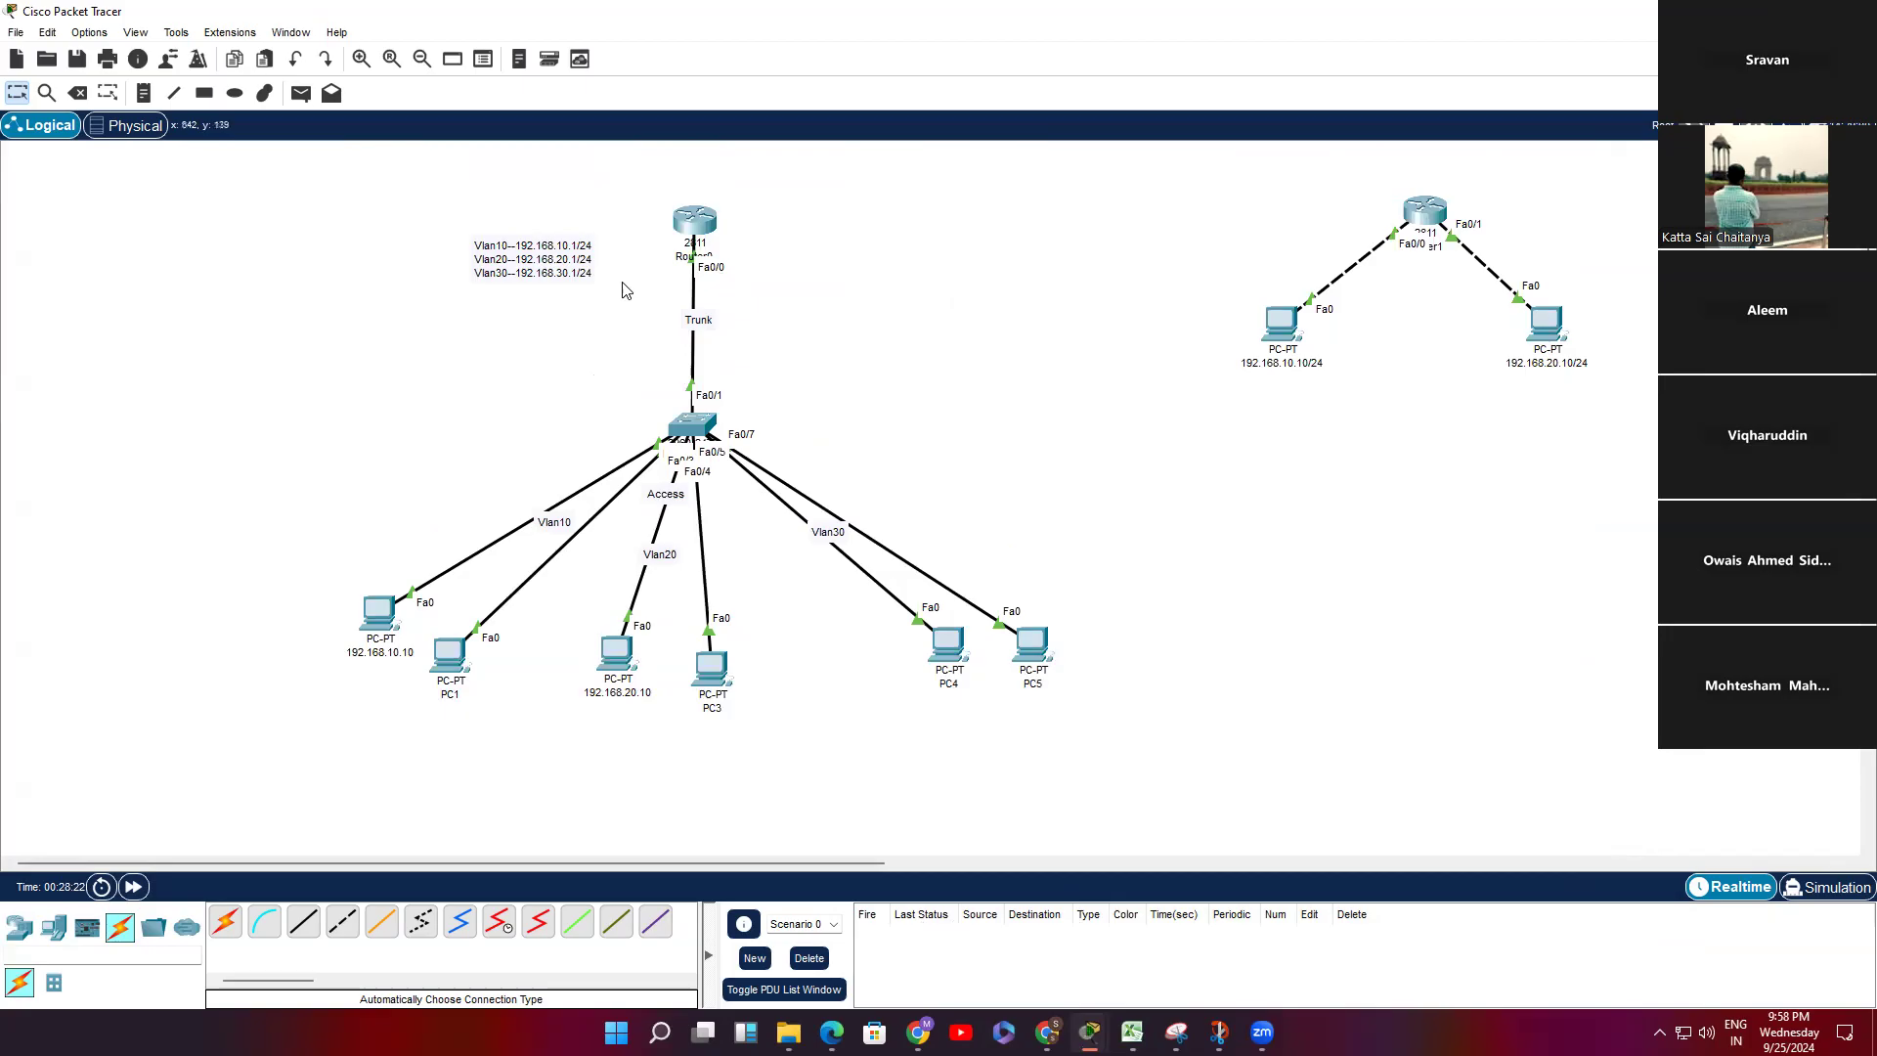
{"action": "mouse_move", "coordinate": [918, 1031]}
{"action": "left_click", "coordinate": [918, 1031]}
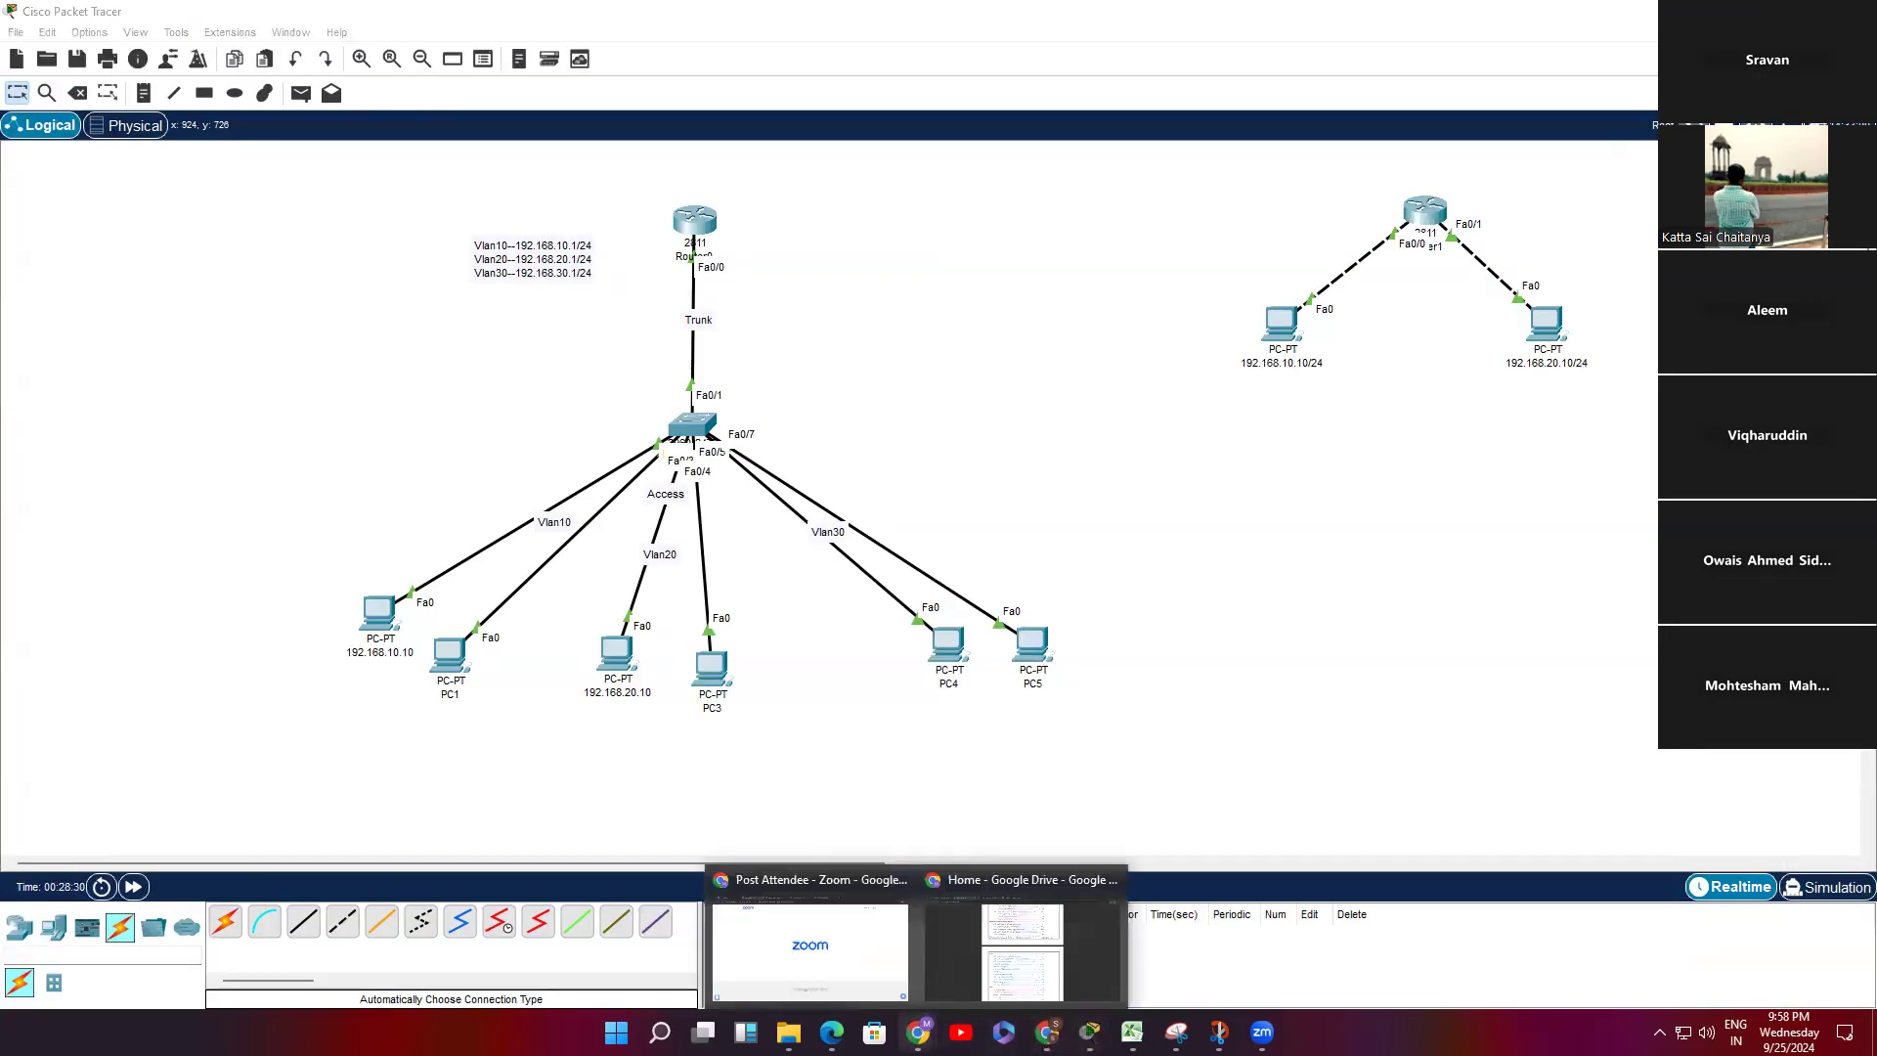
{"action": "left_click", "coordinate": [1224, 658]}
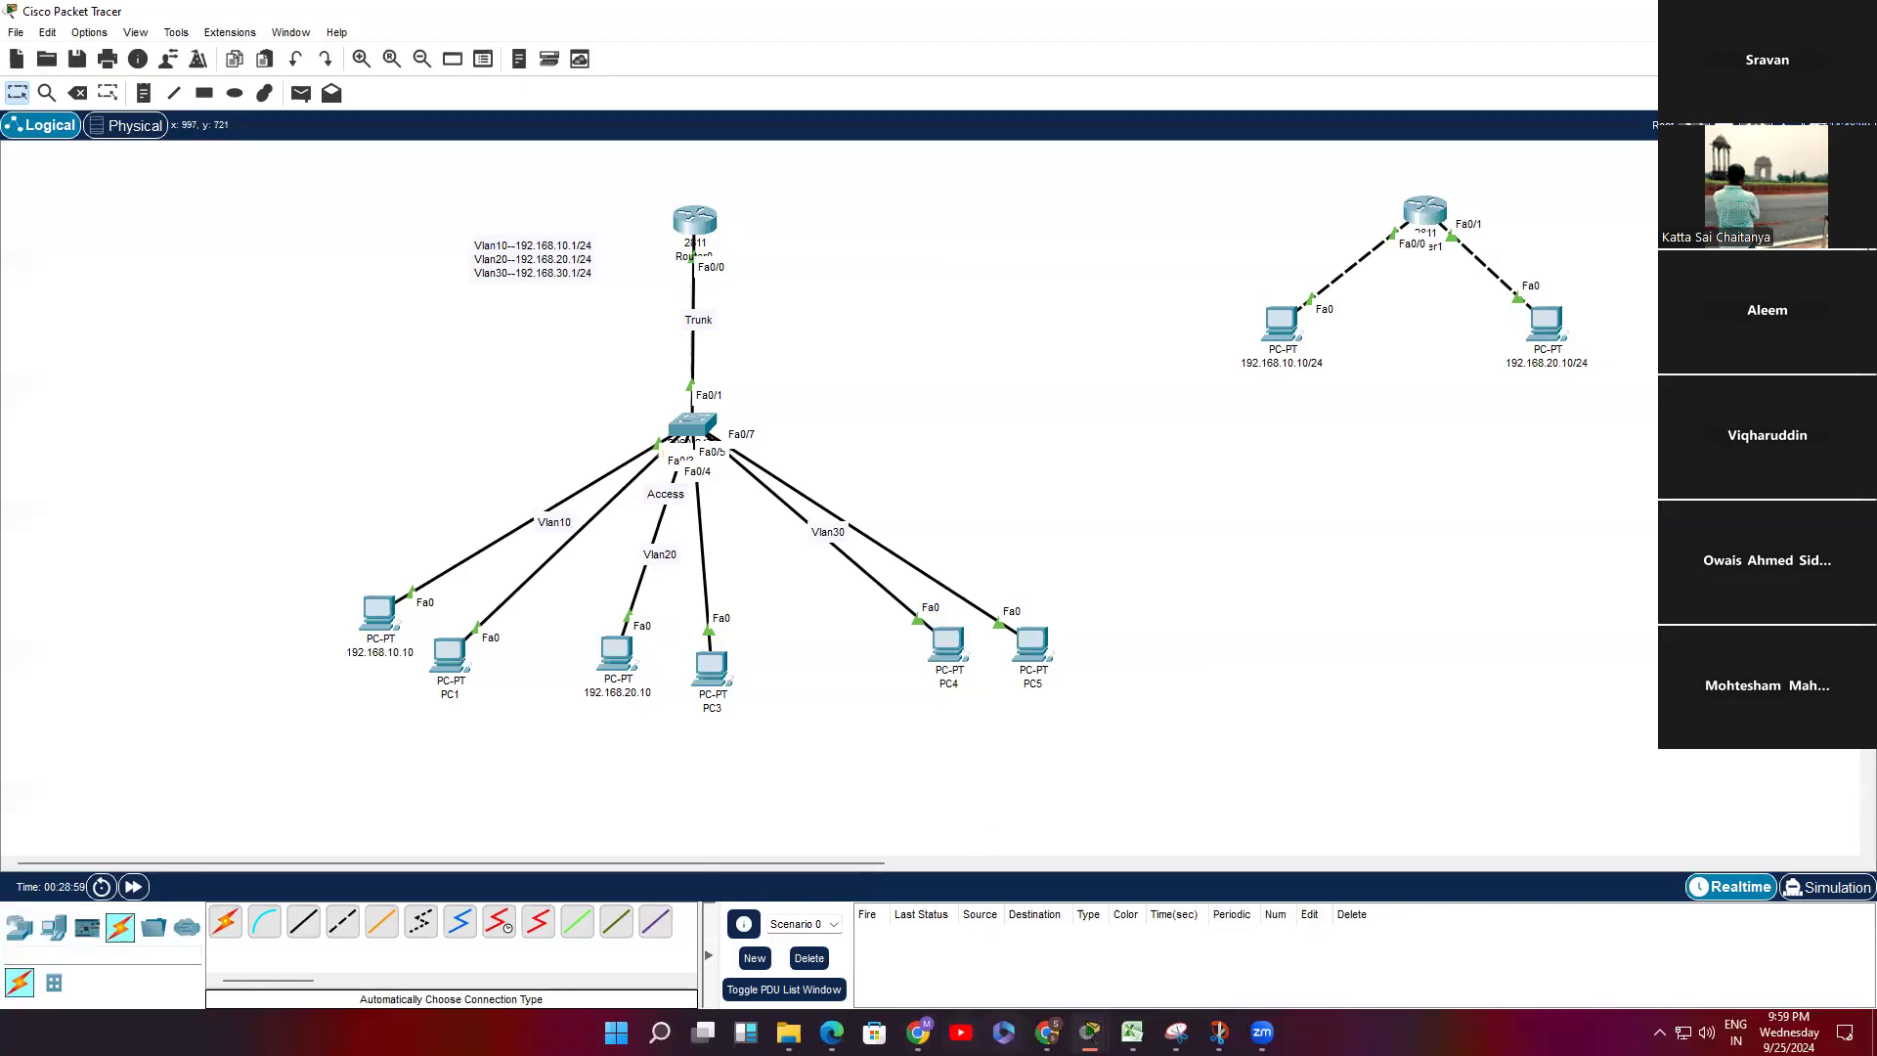
Step: Switch to the two-switch trunk topology and place a 2811 router above the trunk link
{"action": "mouse_move", "coordinate": [1090, 1032]}
{"action": "left_click", "coordinate": [821, 914]}
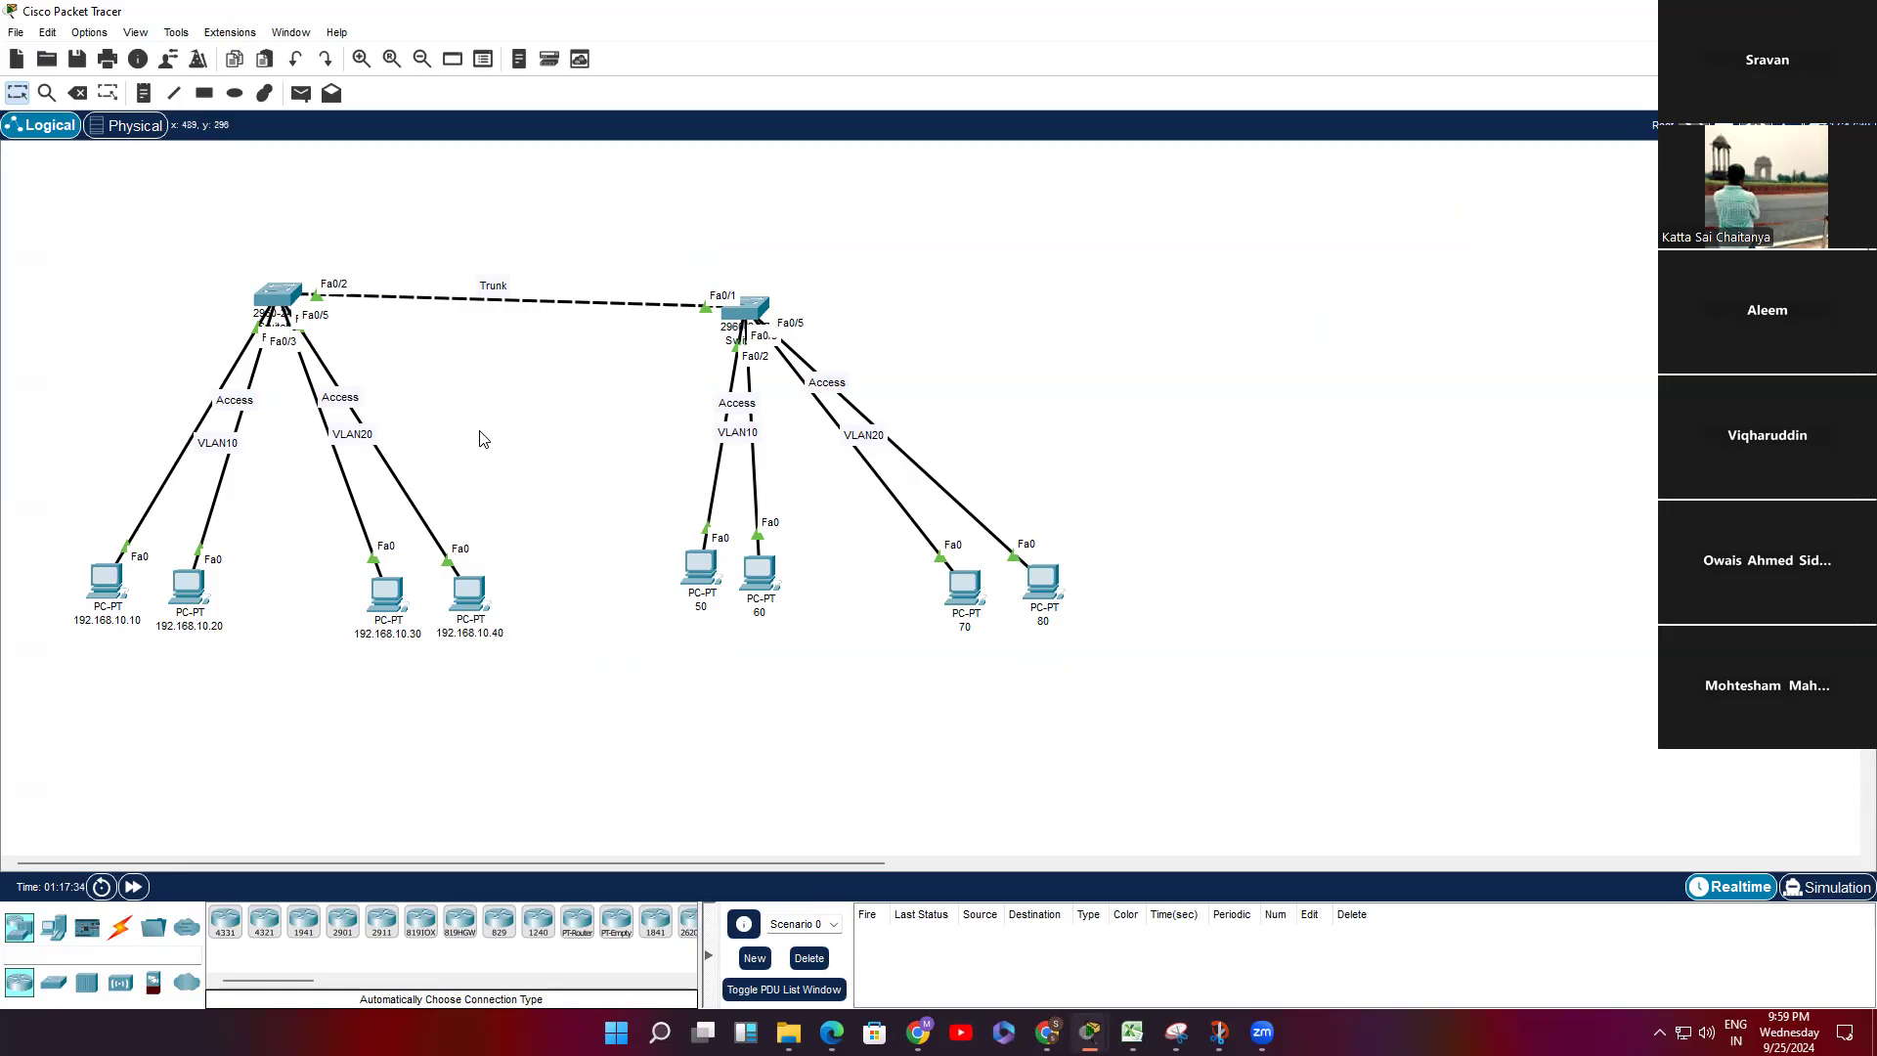
{"action": "left_click_drag", "start_coordinate": [266, 980], "coordinate": [321, 980]}
{"action": "left_click", "coordinate": [473, 932]}
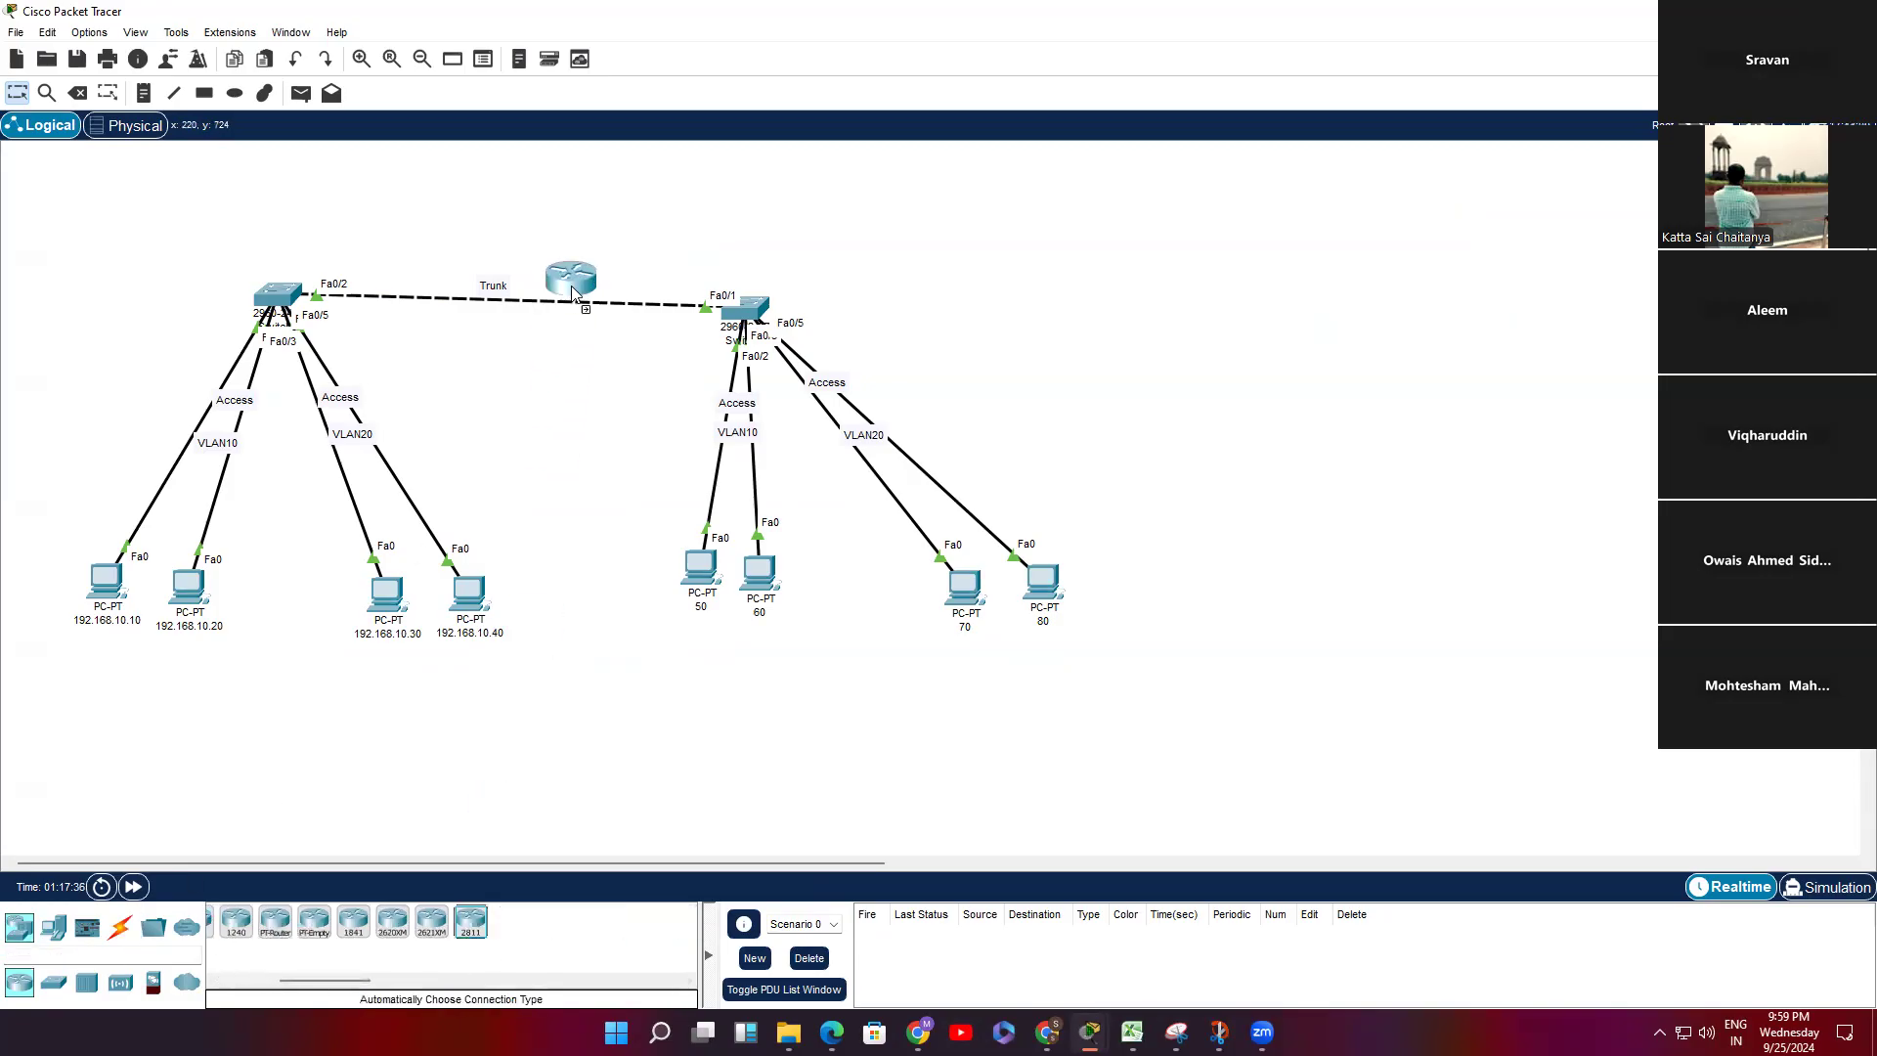
{"action": "left_click", "coordinate": [509, 176]}
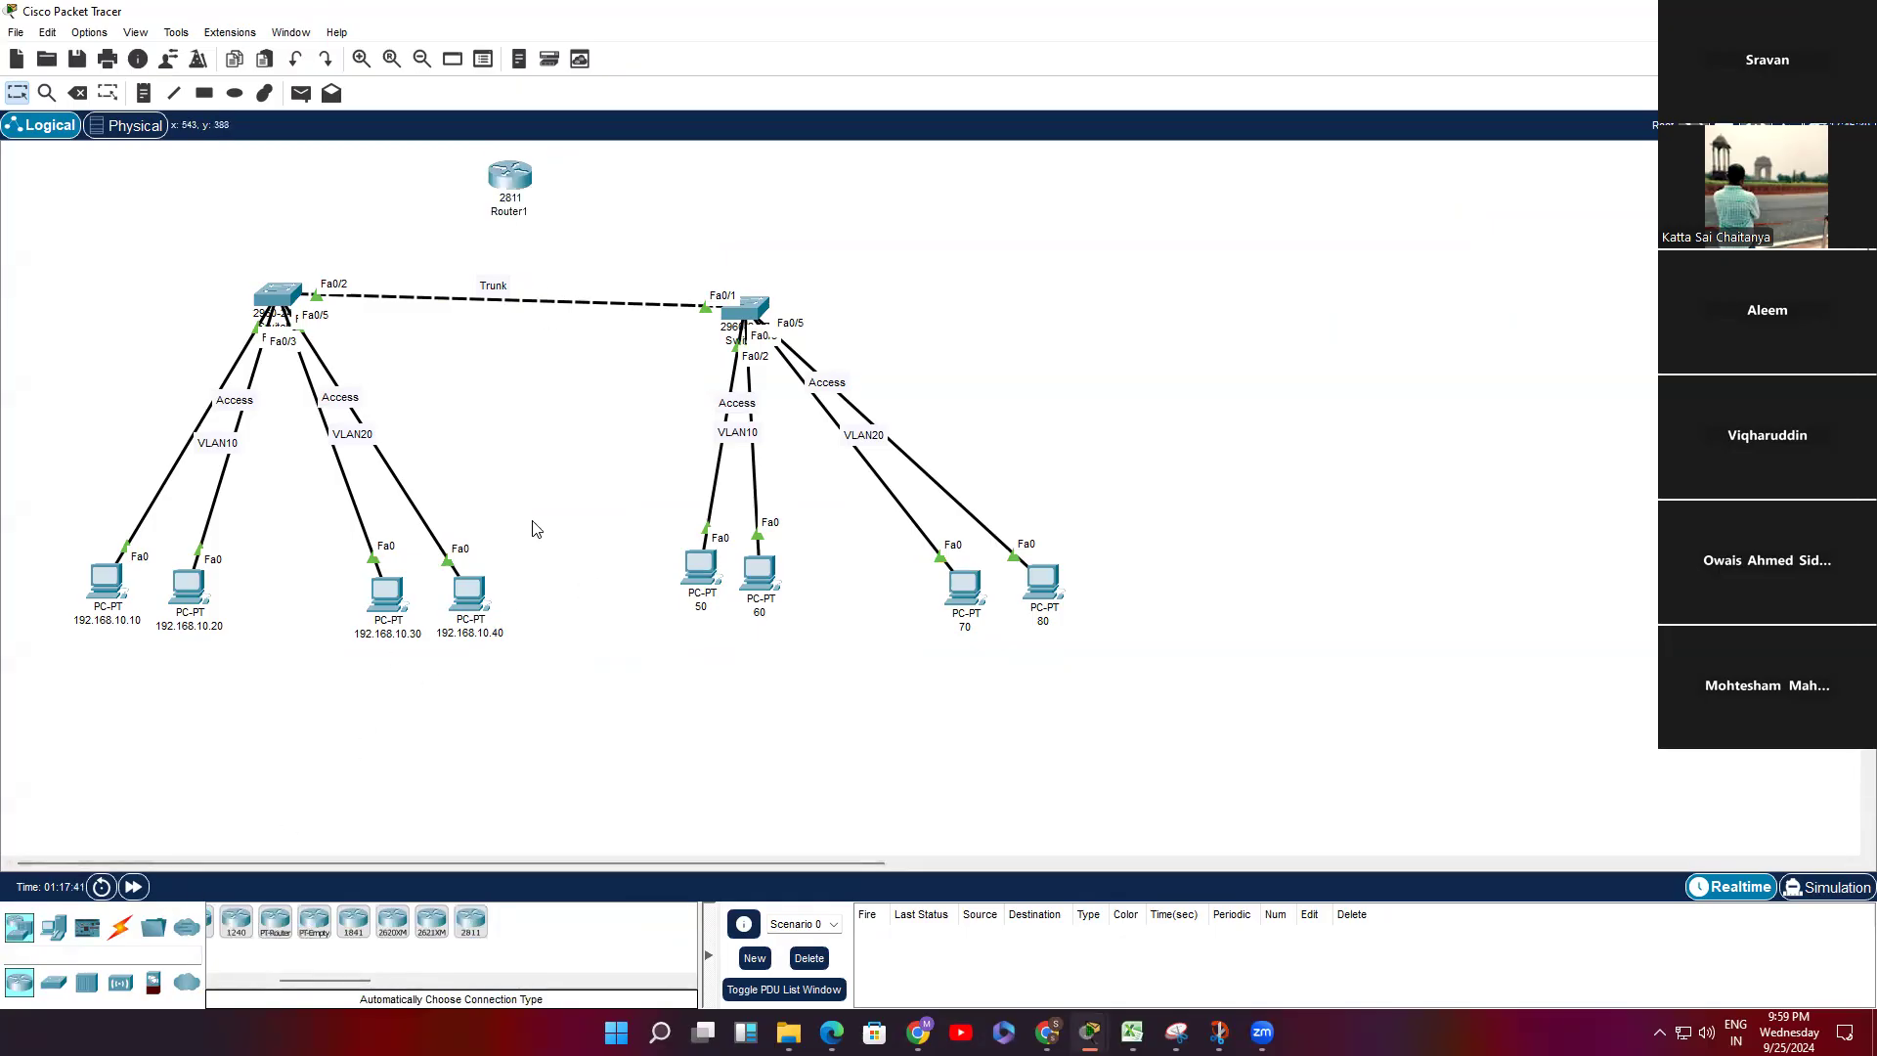
Step: Cable the 2811 router to both existing switches using automatically chosen connections
{"action": "left_click", "coordinate": [119, 928]}
{"action": "left_click", "coordinate": [223, 936]}
{"action": "left_click", "coordinate": [277, 294]}
{"action": "left_click", "coordinate": [506, 178]}
{"action": "left_click", "coordinate": [508, 174]}
{"action": "left_click", "coordinate": [745, 308]}
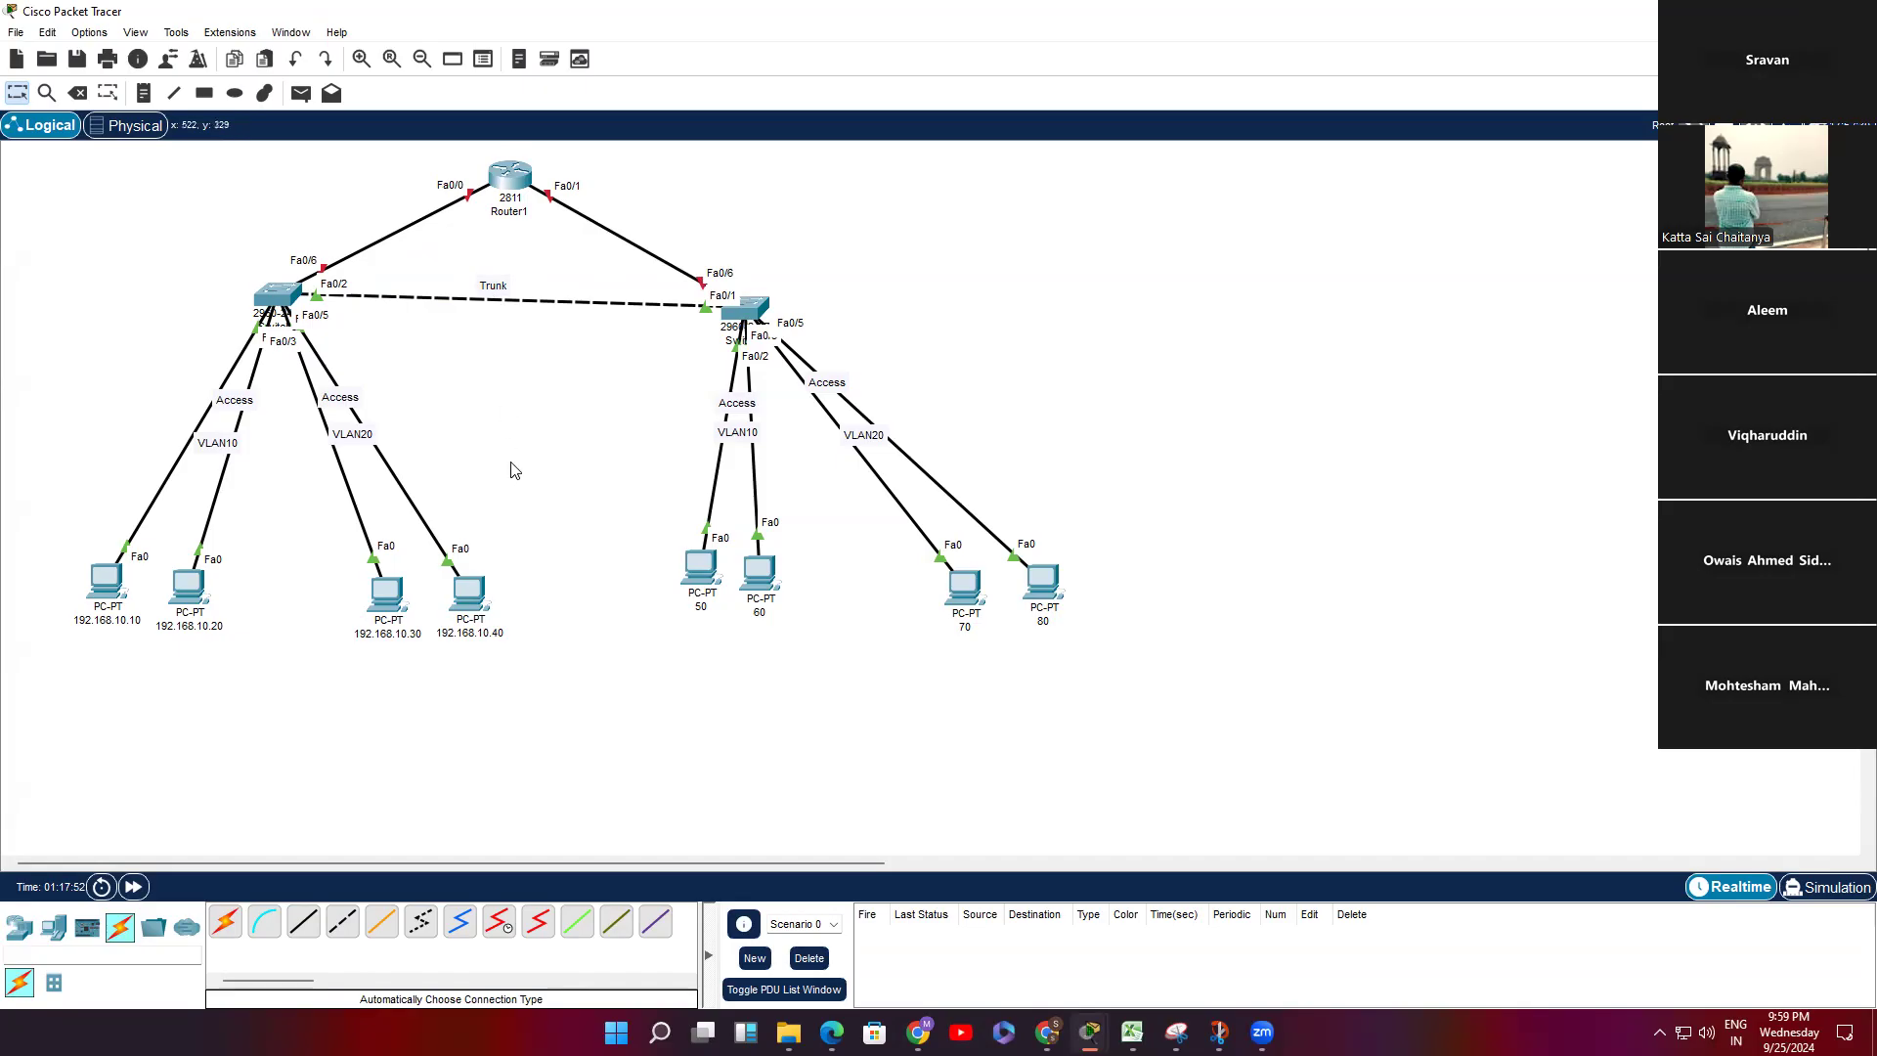
Step: Open Router1's command line, decline the initial configuration dialog with no, and enter privileged mode with en
{"action": "left_click", "coordinate": [503, 178]}
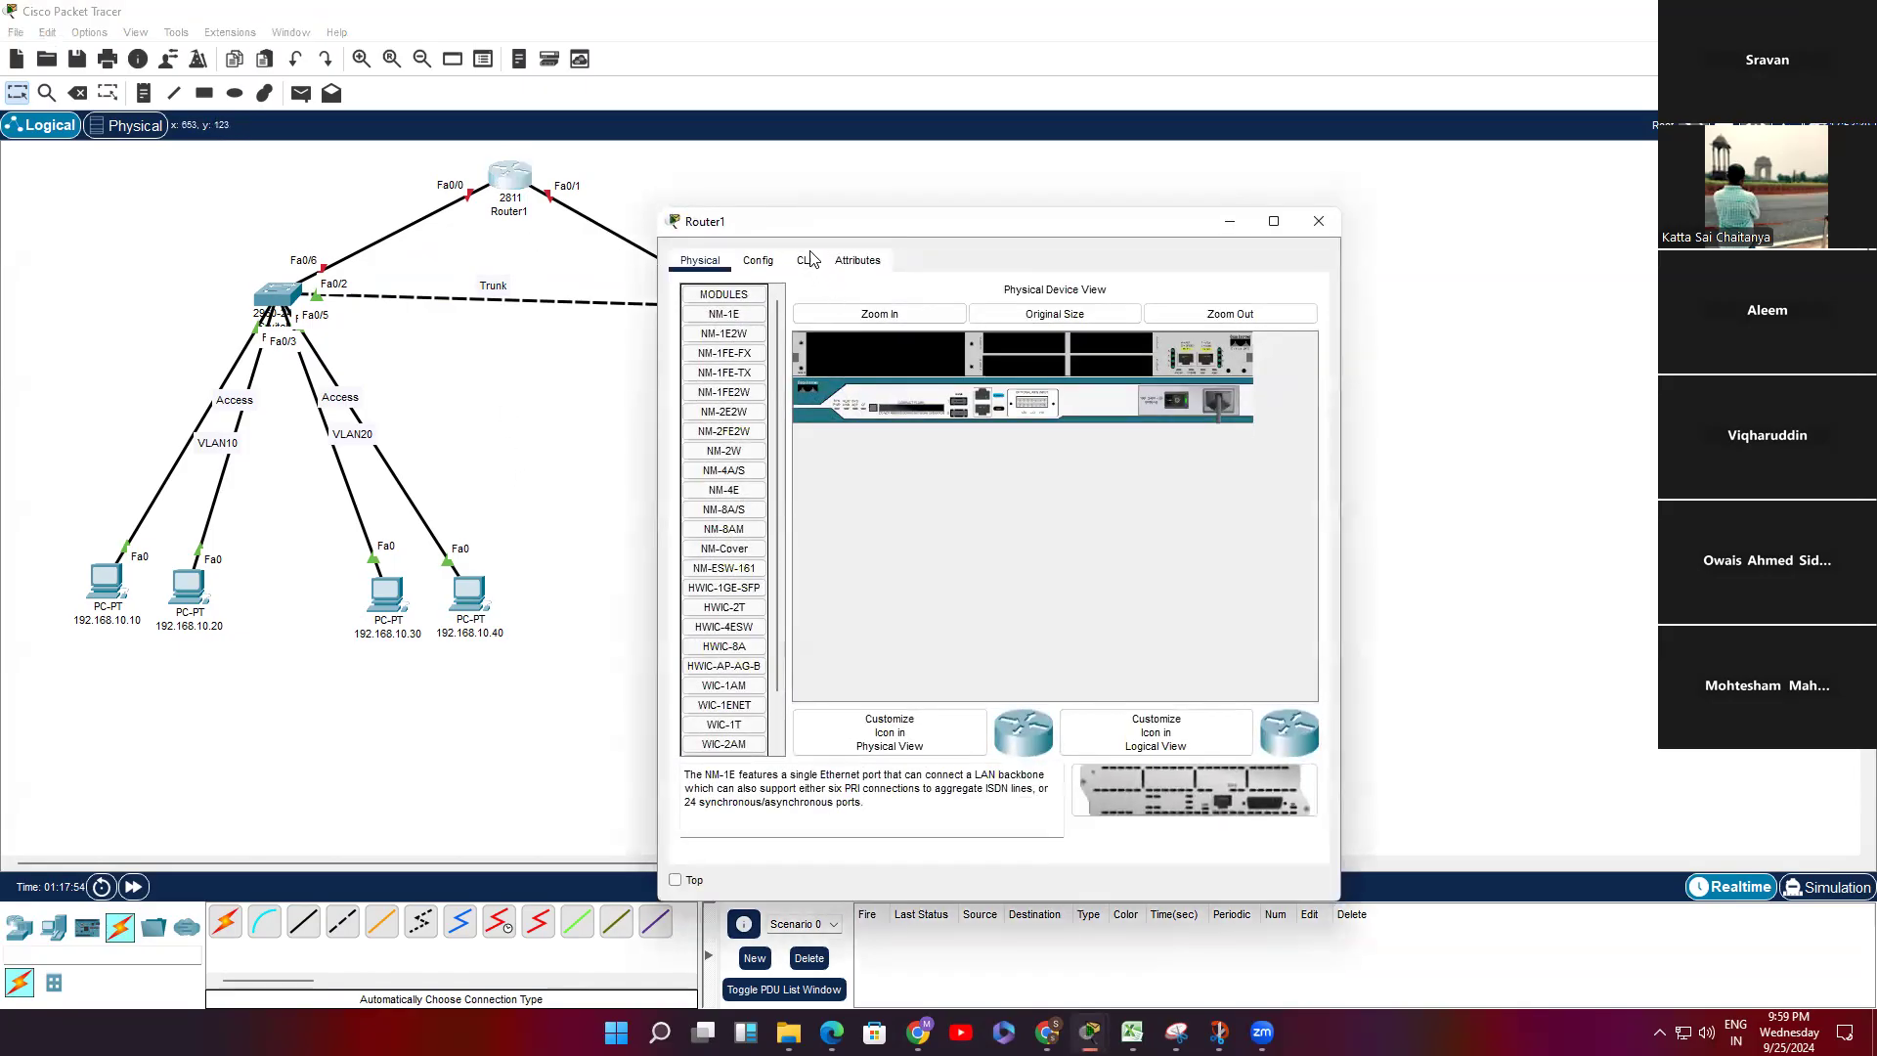
{"action": "left_click", "coordinate": [805, 260]}
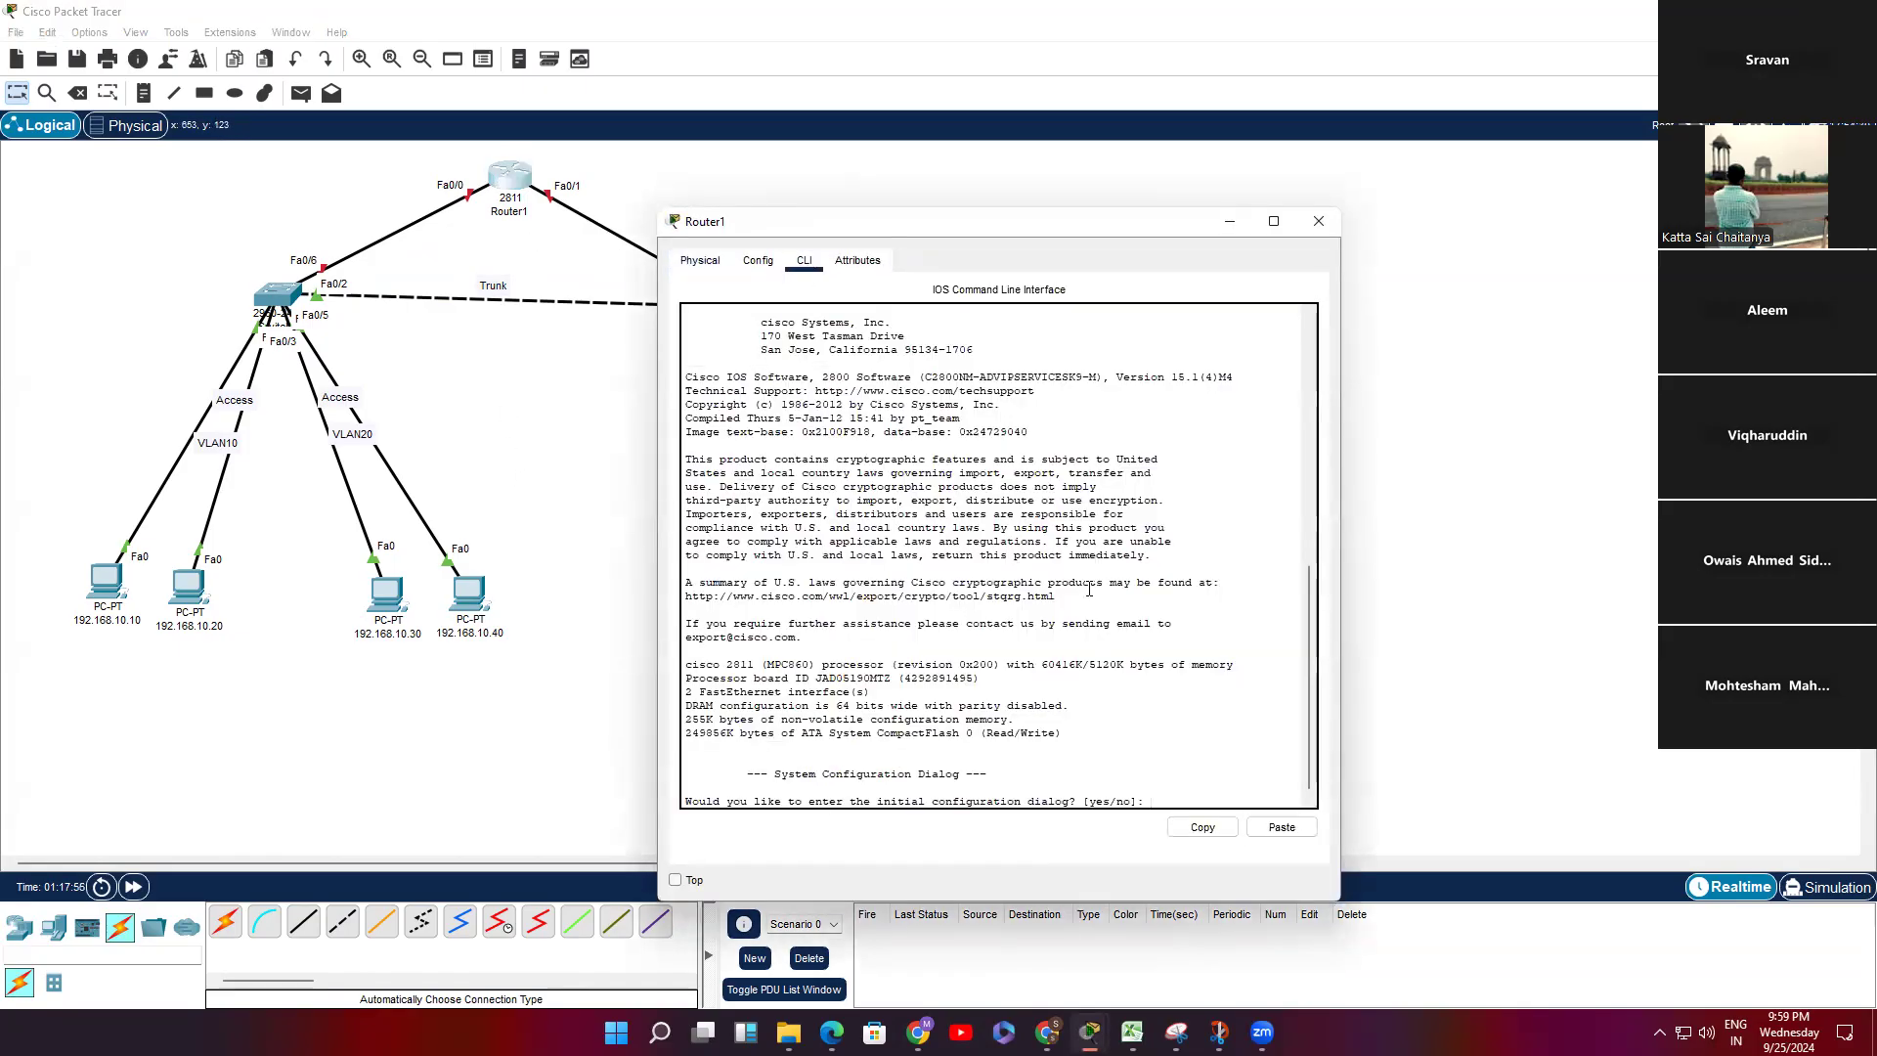
{"action": "type", "text": "no"}
{"action": "key", "text": "Return"}
{"action": "key", "text": "Return"}
{"action": "key", "text": "Return"}
{"action": "key", "text": "Return"}
{"action": "type", "text": "er>e"}
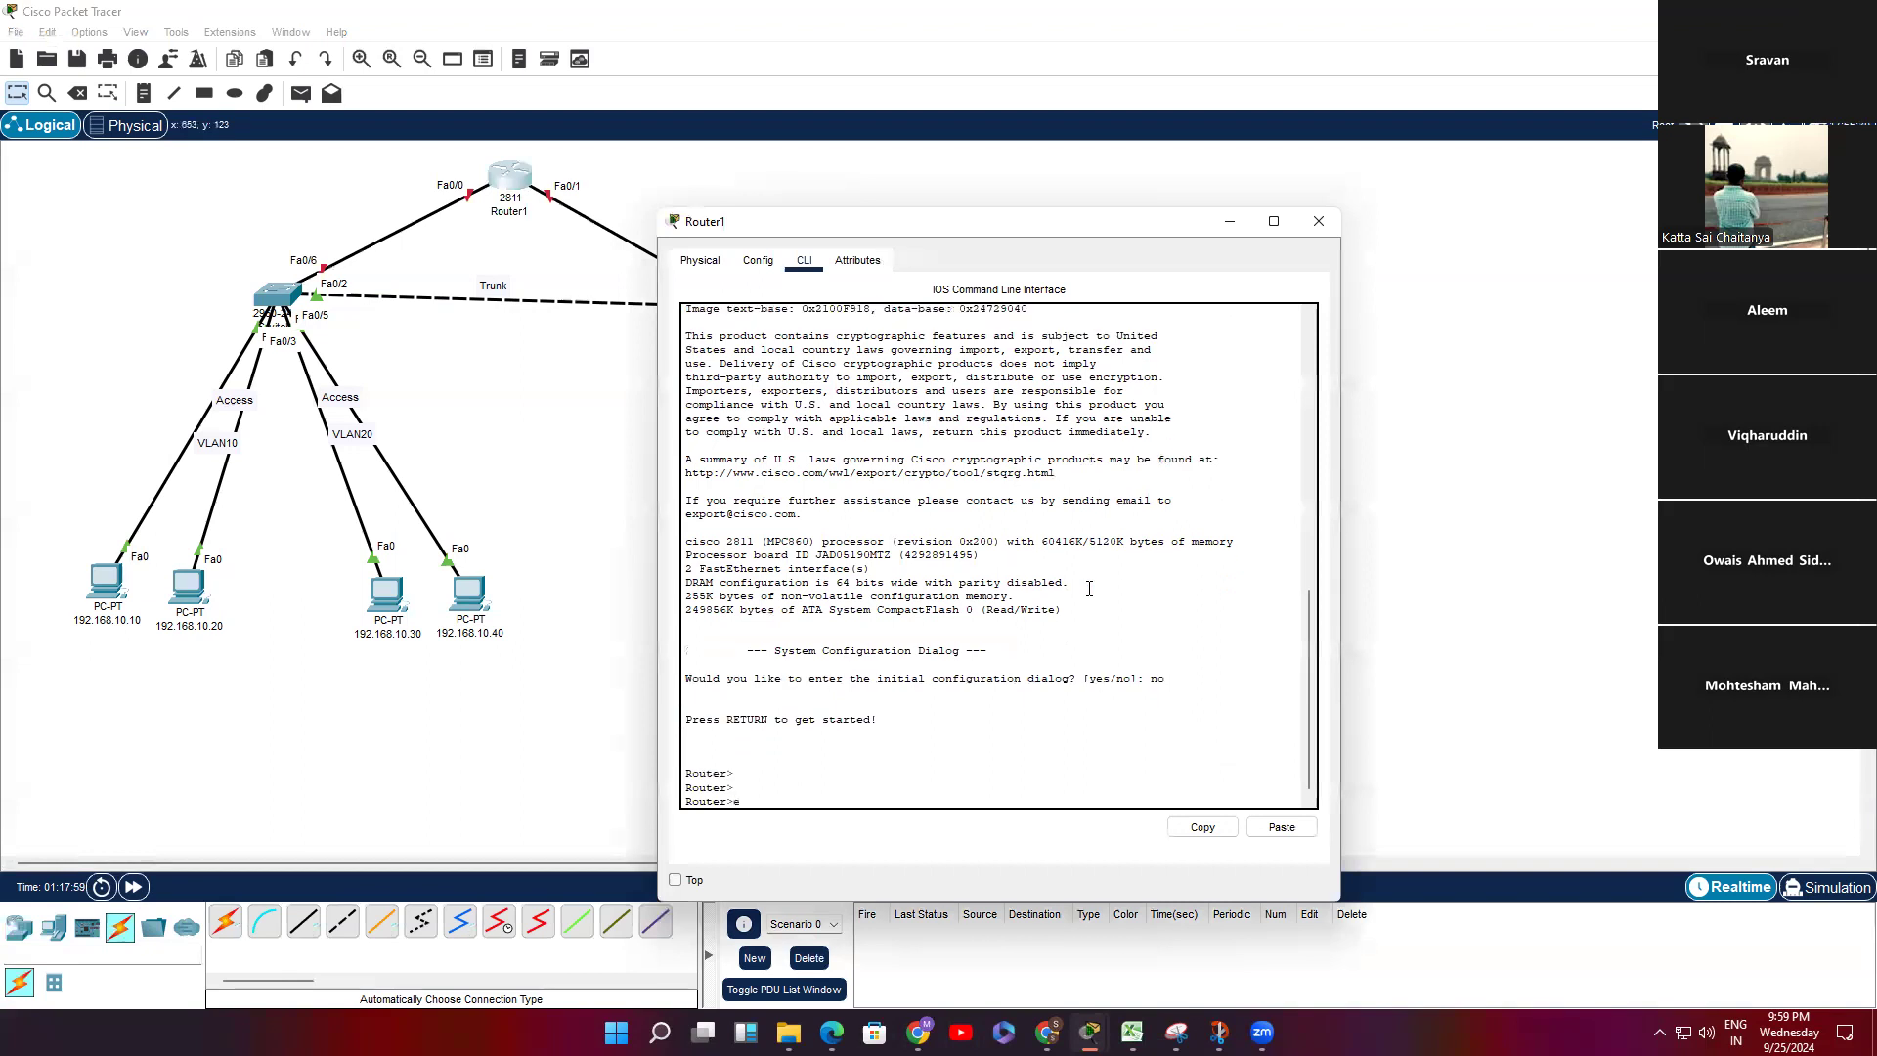
{"action": "type", "text": "n"}
{"action": "key", "text": "Return"}
{"action": "key", "text": "Return"}
Step: Run show ip int br on Router1, examine its two FastEthernet interfaces and put the router window away
{"action": "type", "text": "sh"}
{"action": "key", "text": "Tab"}
{"action": "type", "text": "ip int br"}
{"action": "key", "text": "Return"}
{"action": "key", "text": "Return"}
{"action": "key", "text": "Return"}
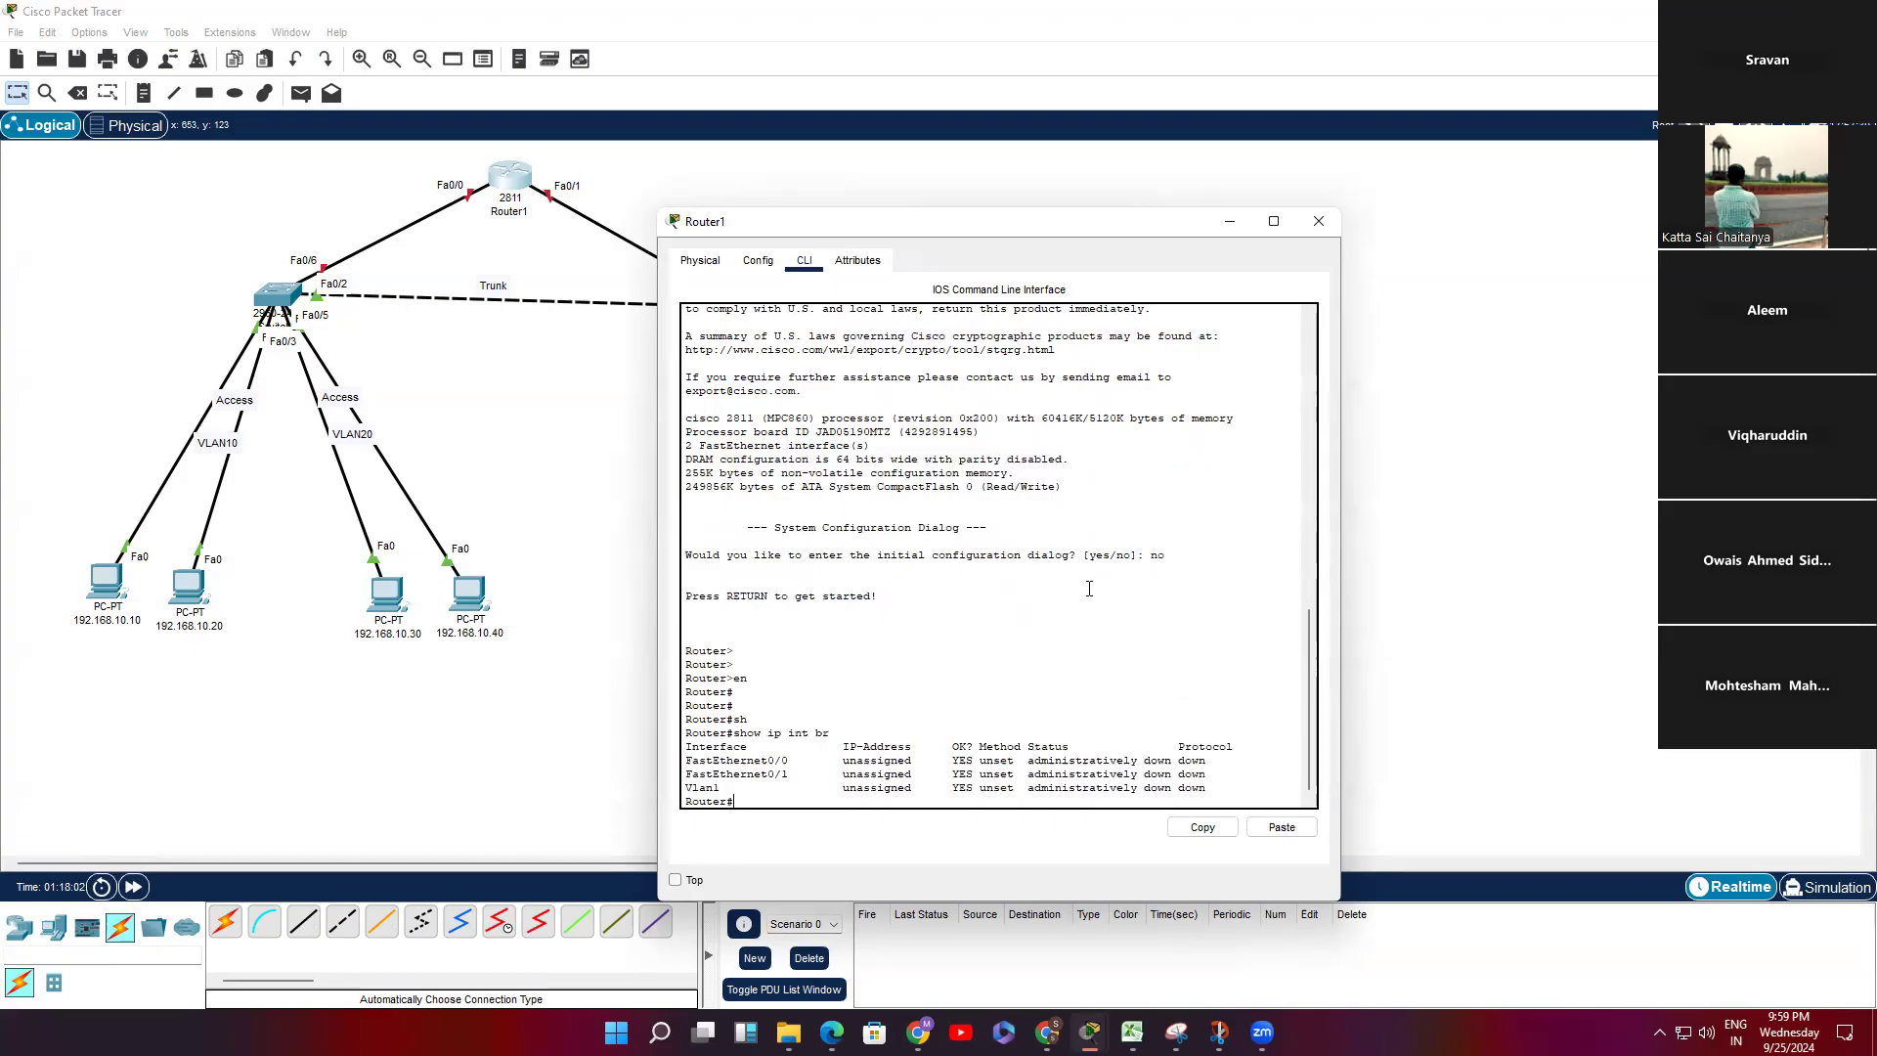
{"action": "left_click_drag", "start_coordinate": [1212, 751], "coordinate": [681, 740]}
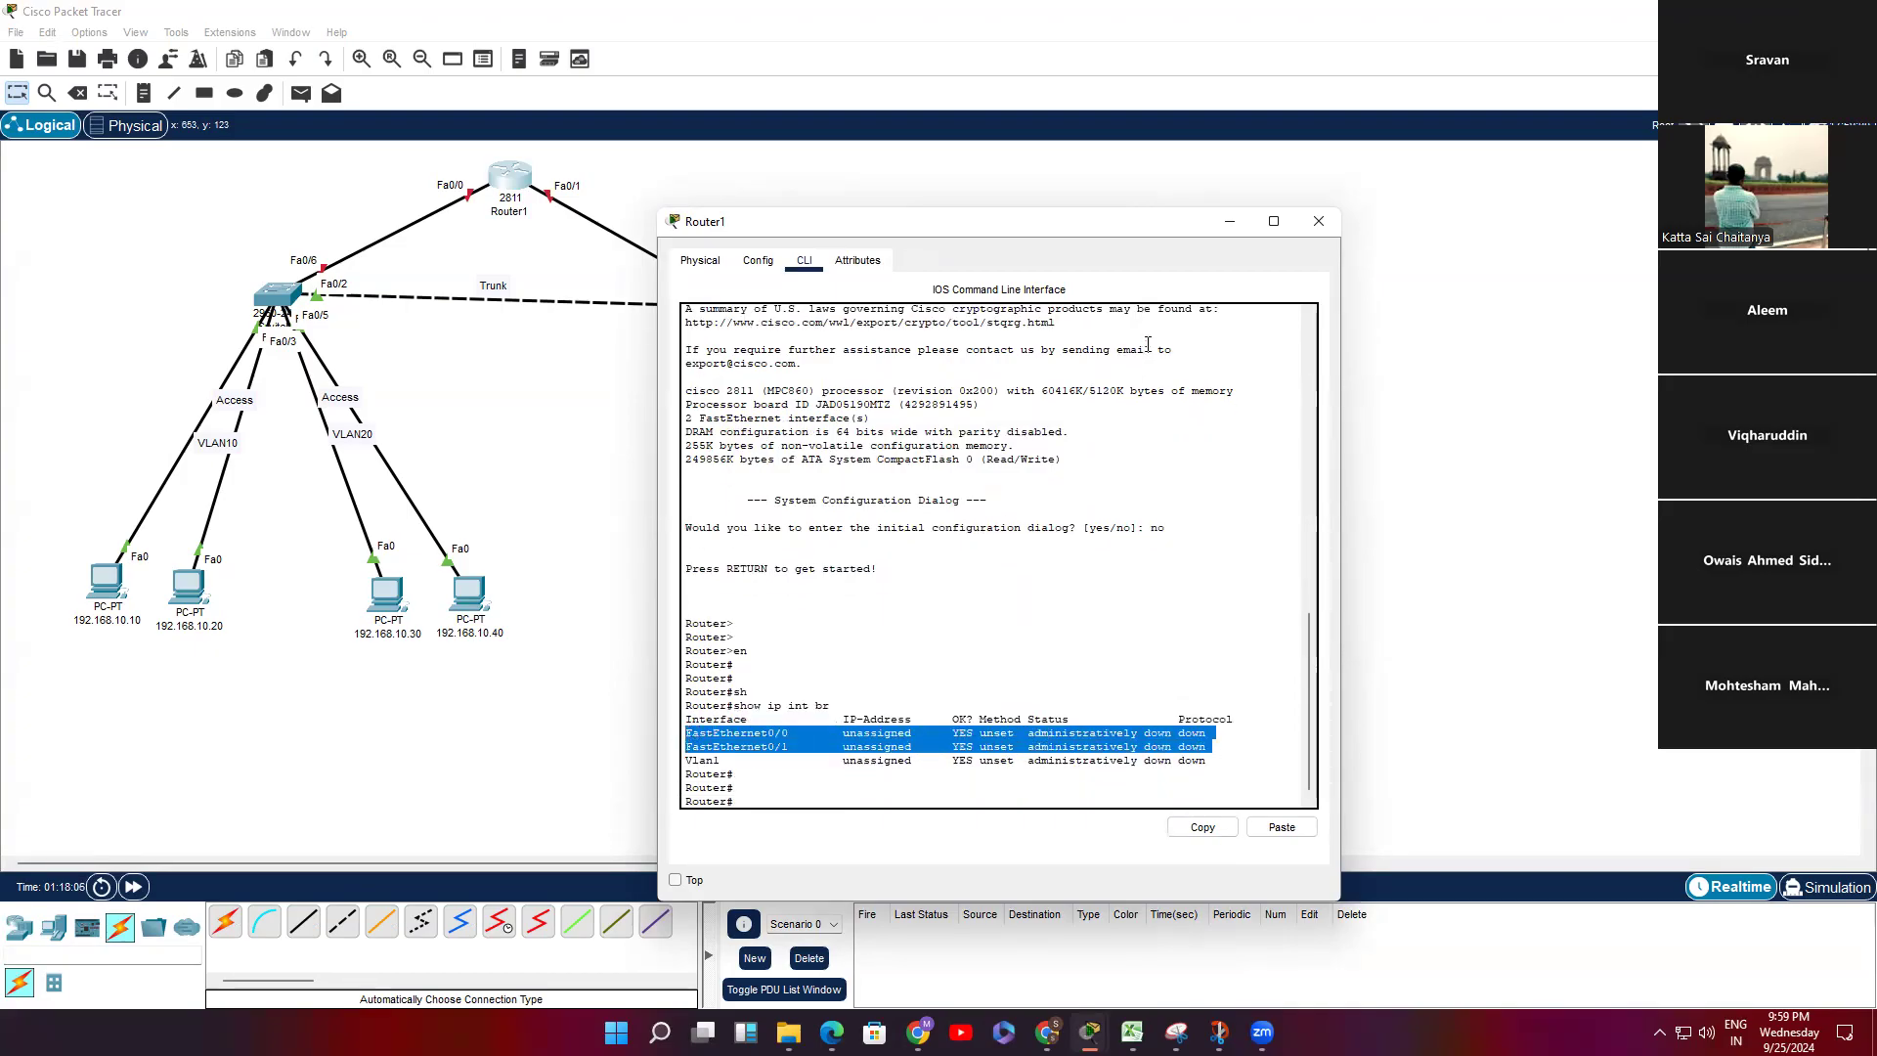
{"action": "left_click", "coordinate": [1230, 223]}
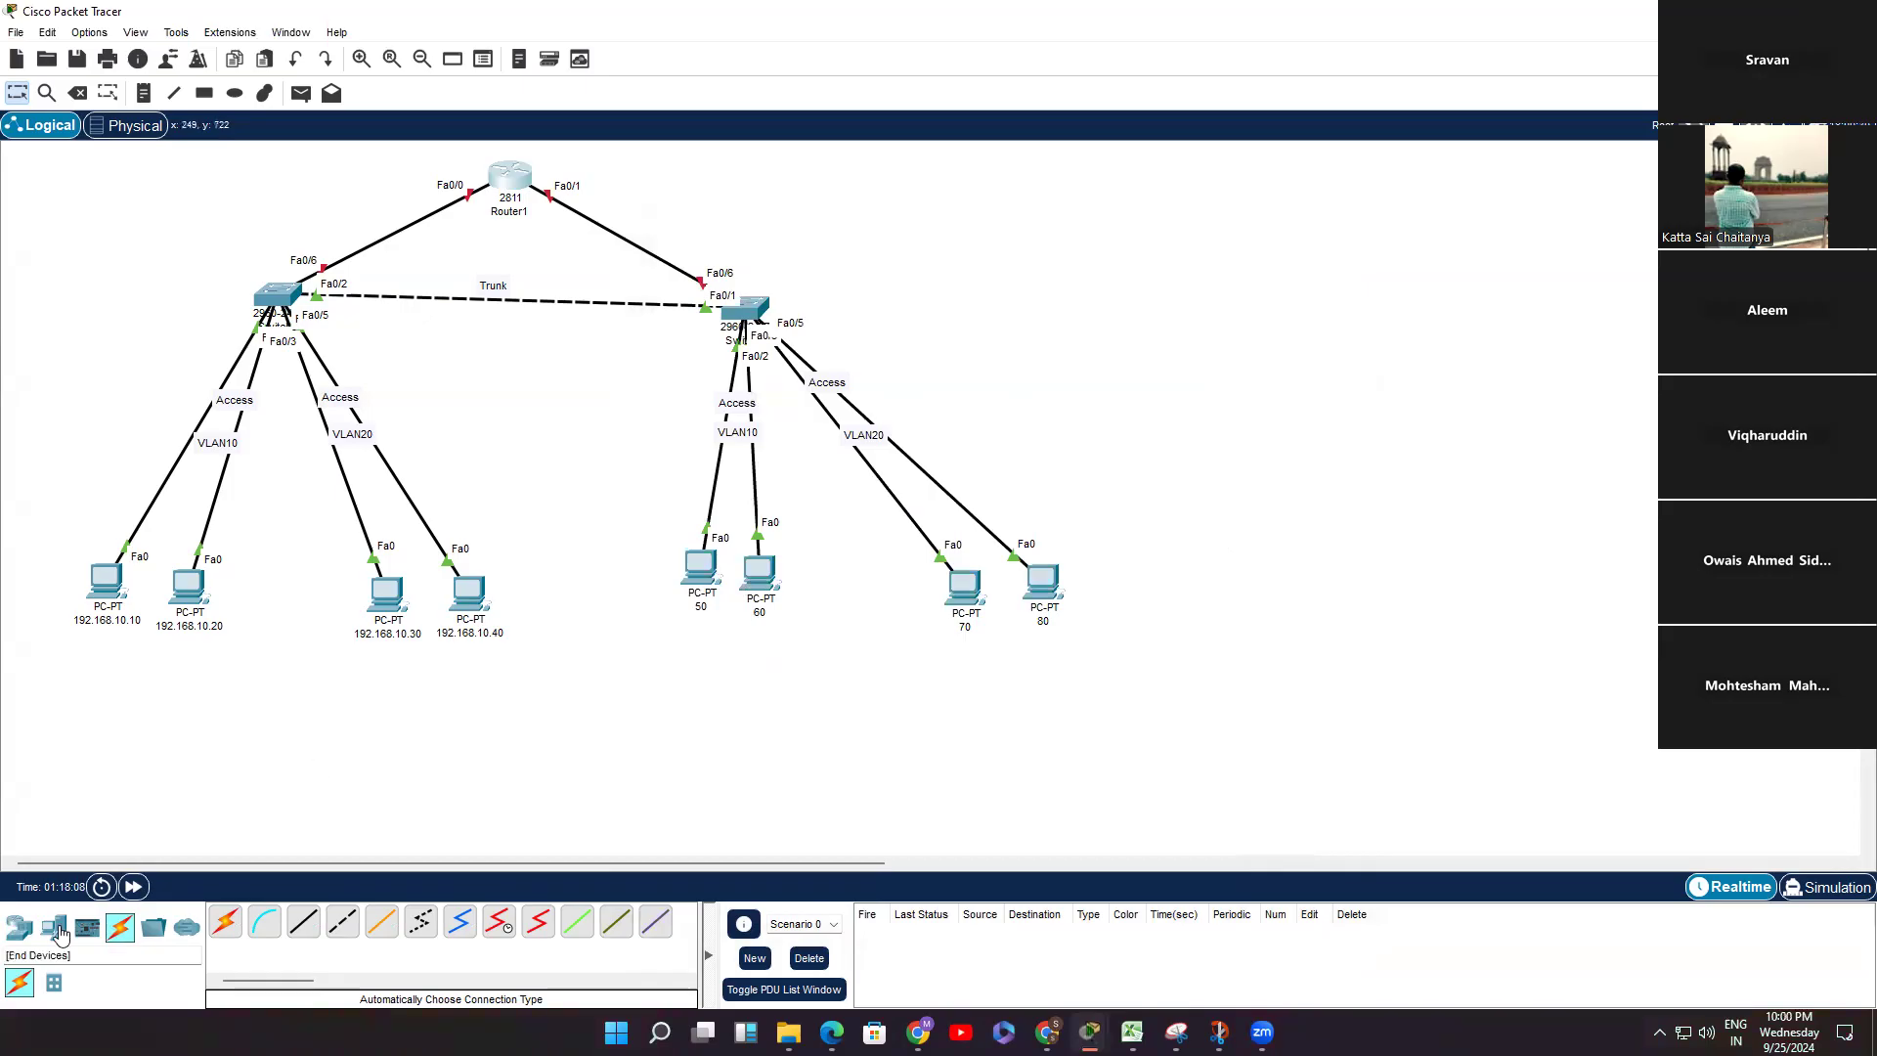
Step: Place six more 2960 switches in the workspace, one to the left of the existing switches and five to the right
{"action": "left_click", "coordinate": [19, 927]}
{"action": "left_click", "coordinate": [62, 982]}
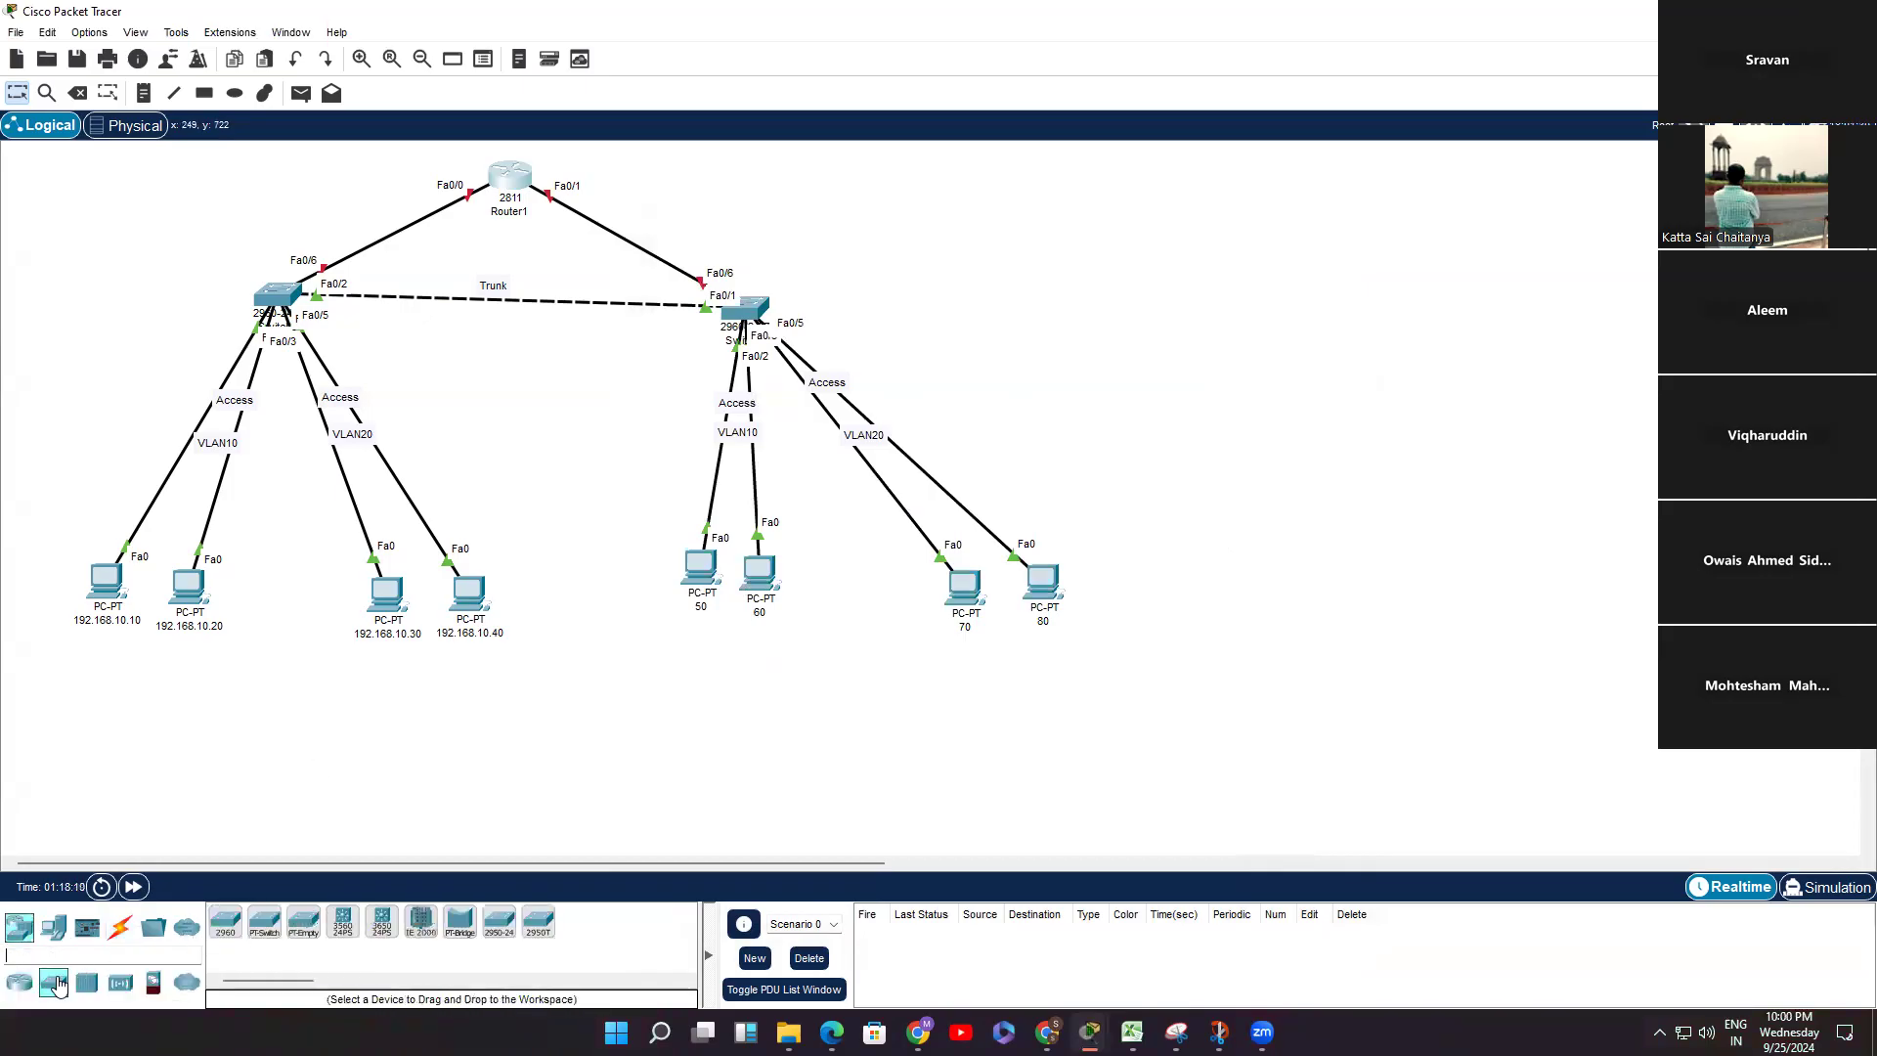
{"action": "left_click", "coordinate": [239, 926]}
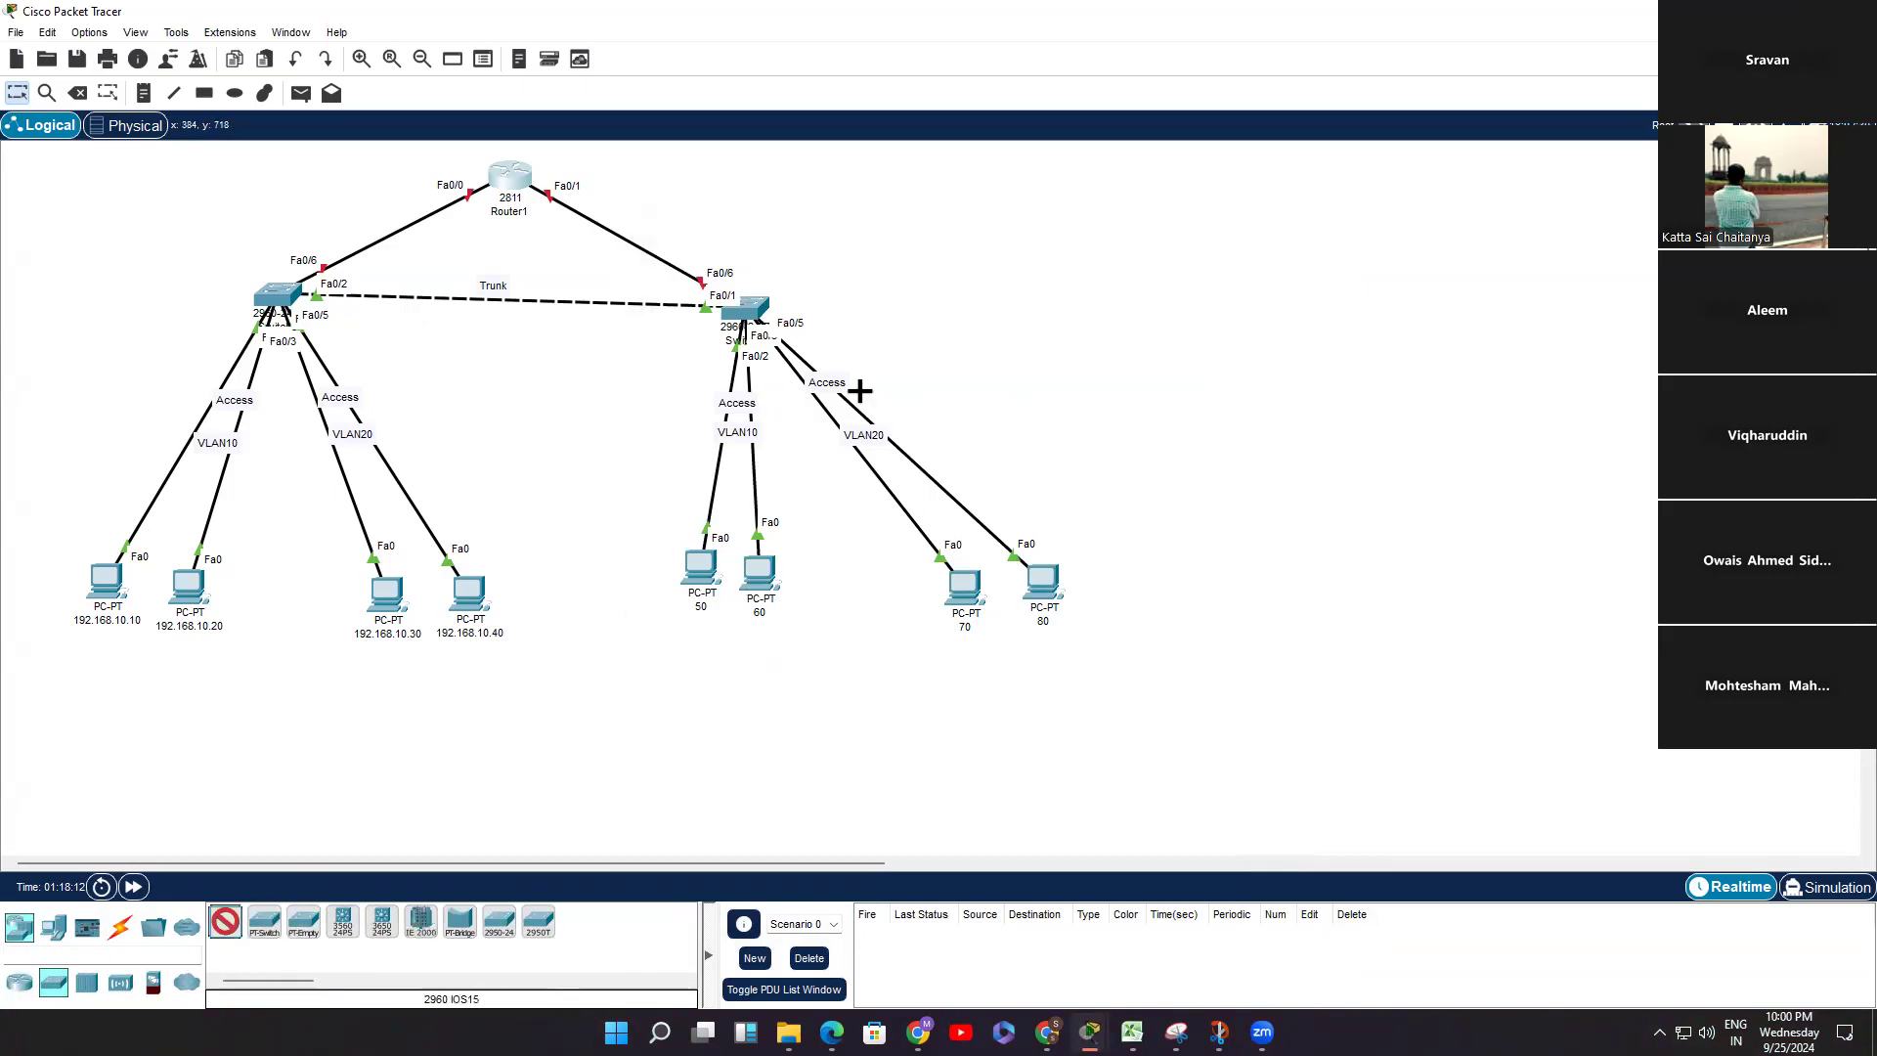
{"action": "left_click", "coordinate": [940, 282]}
{"action": "left_click", "coordinate": [1160, 266]}
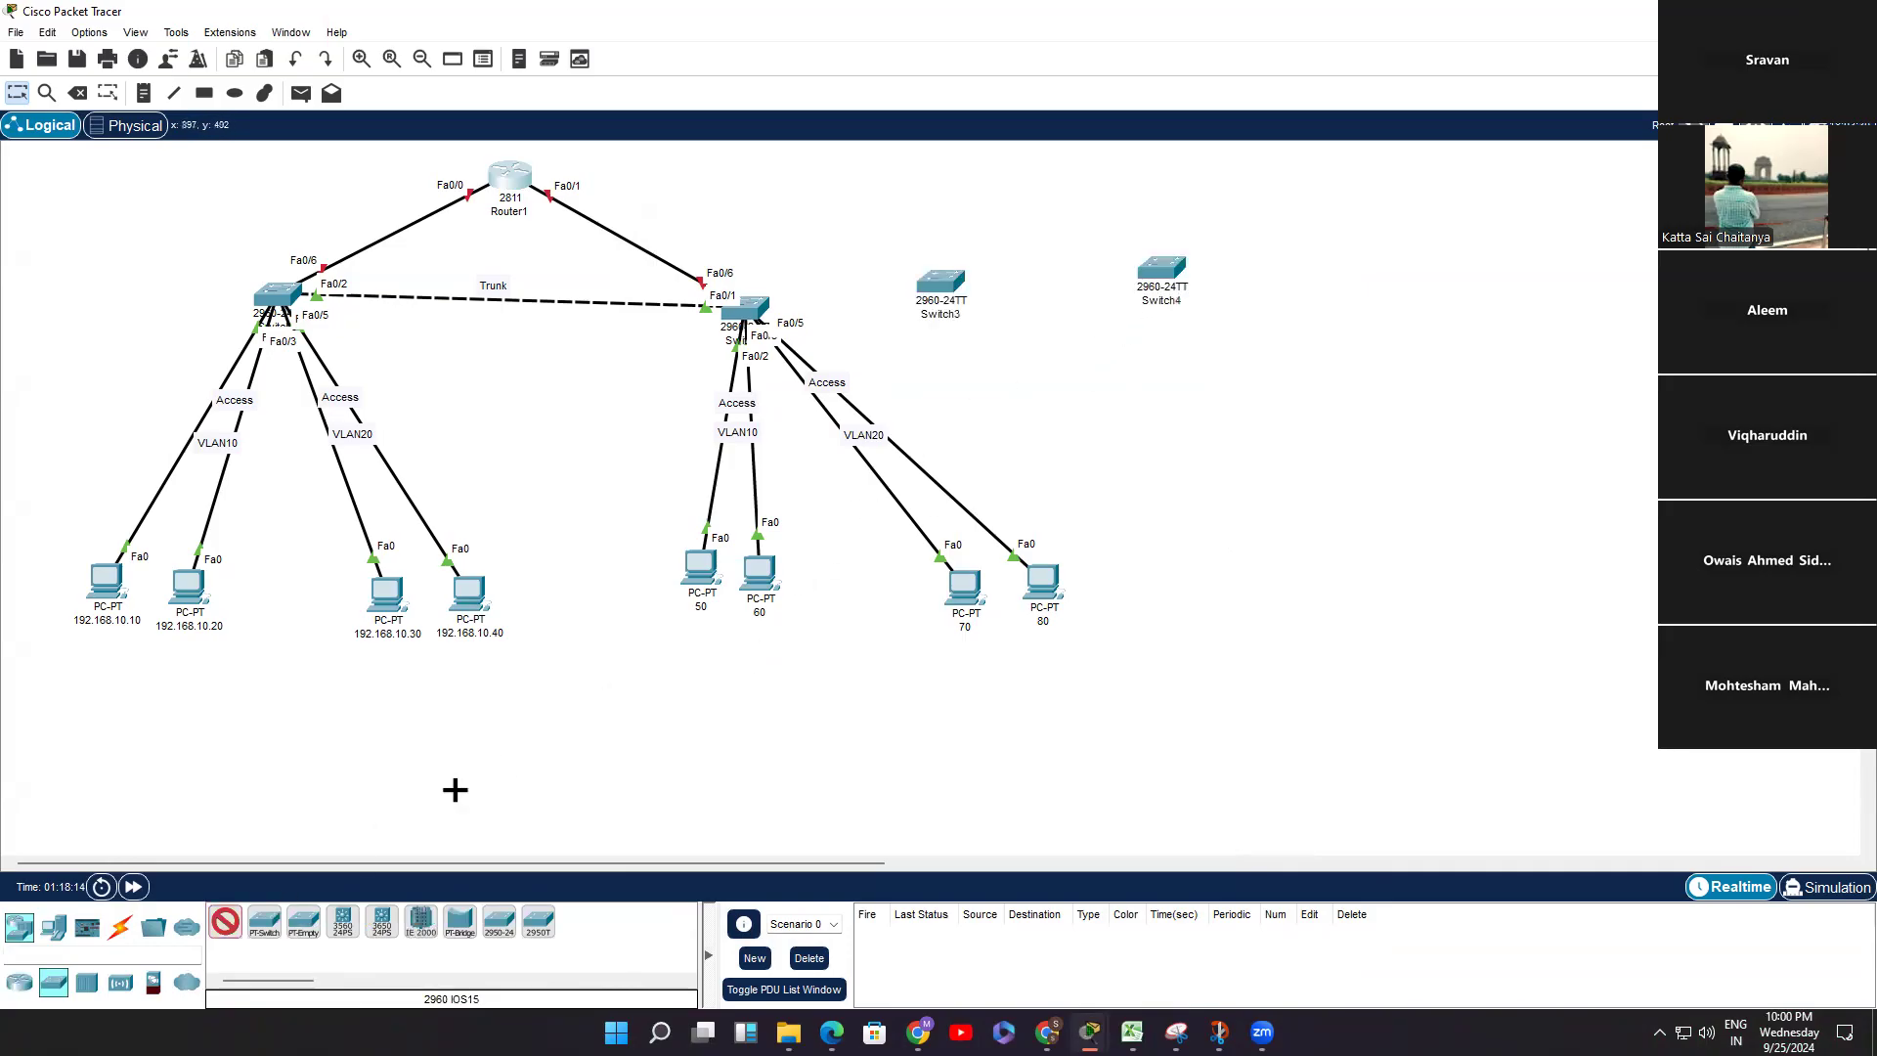
{"action": "left_click", "coordinate": [1297, 268]}
{"action": "left_click", "coordinate": [119, 287]}
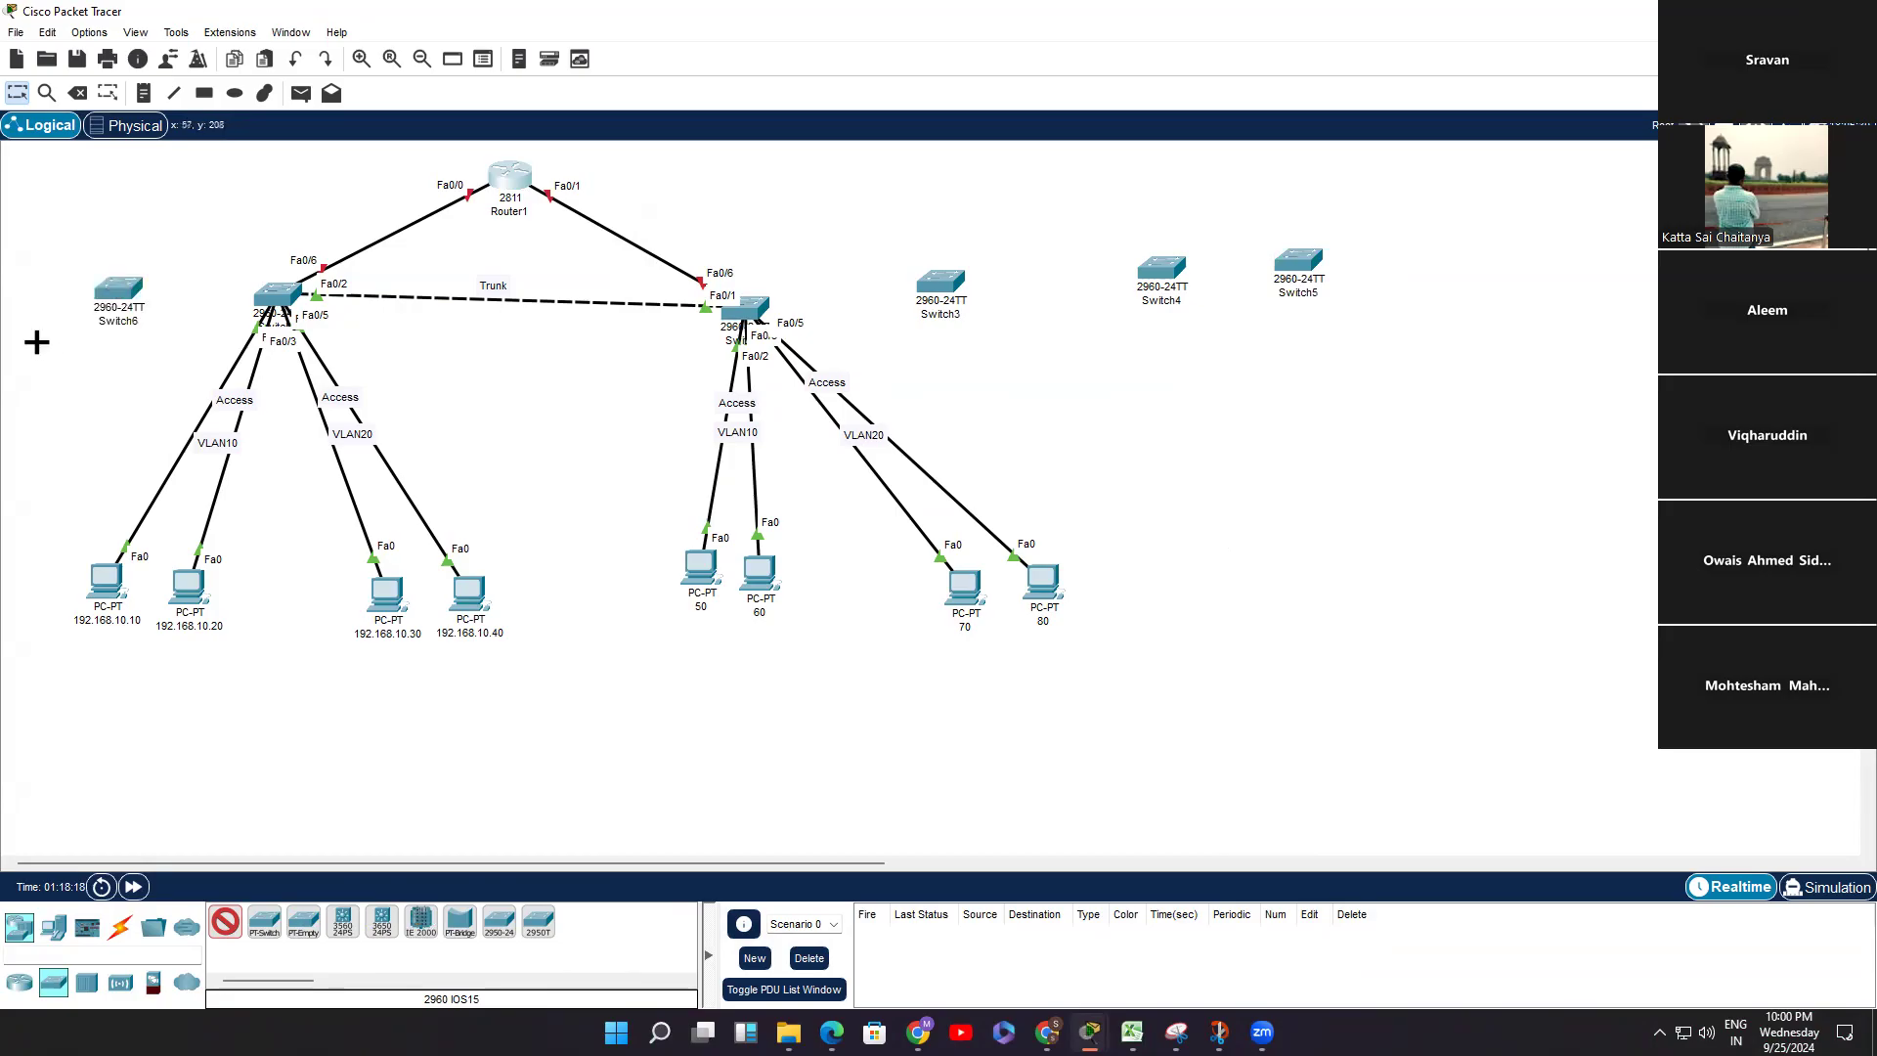
{"action": "left_click", "coordinate": [1444, 257]}
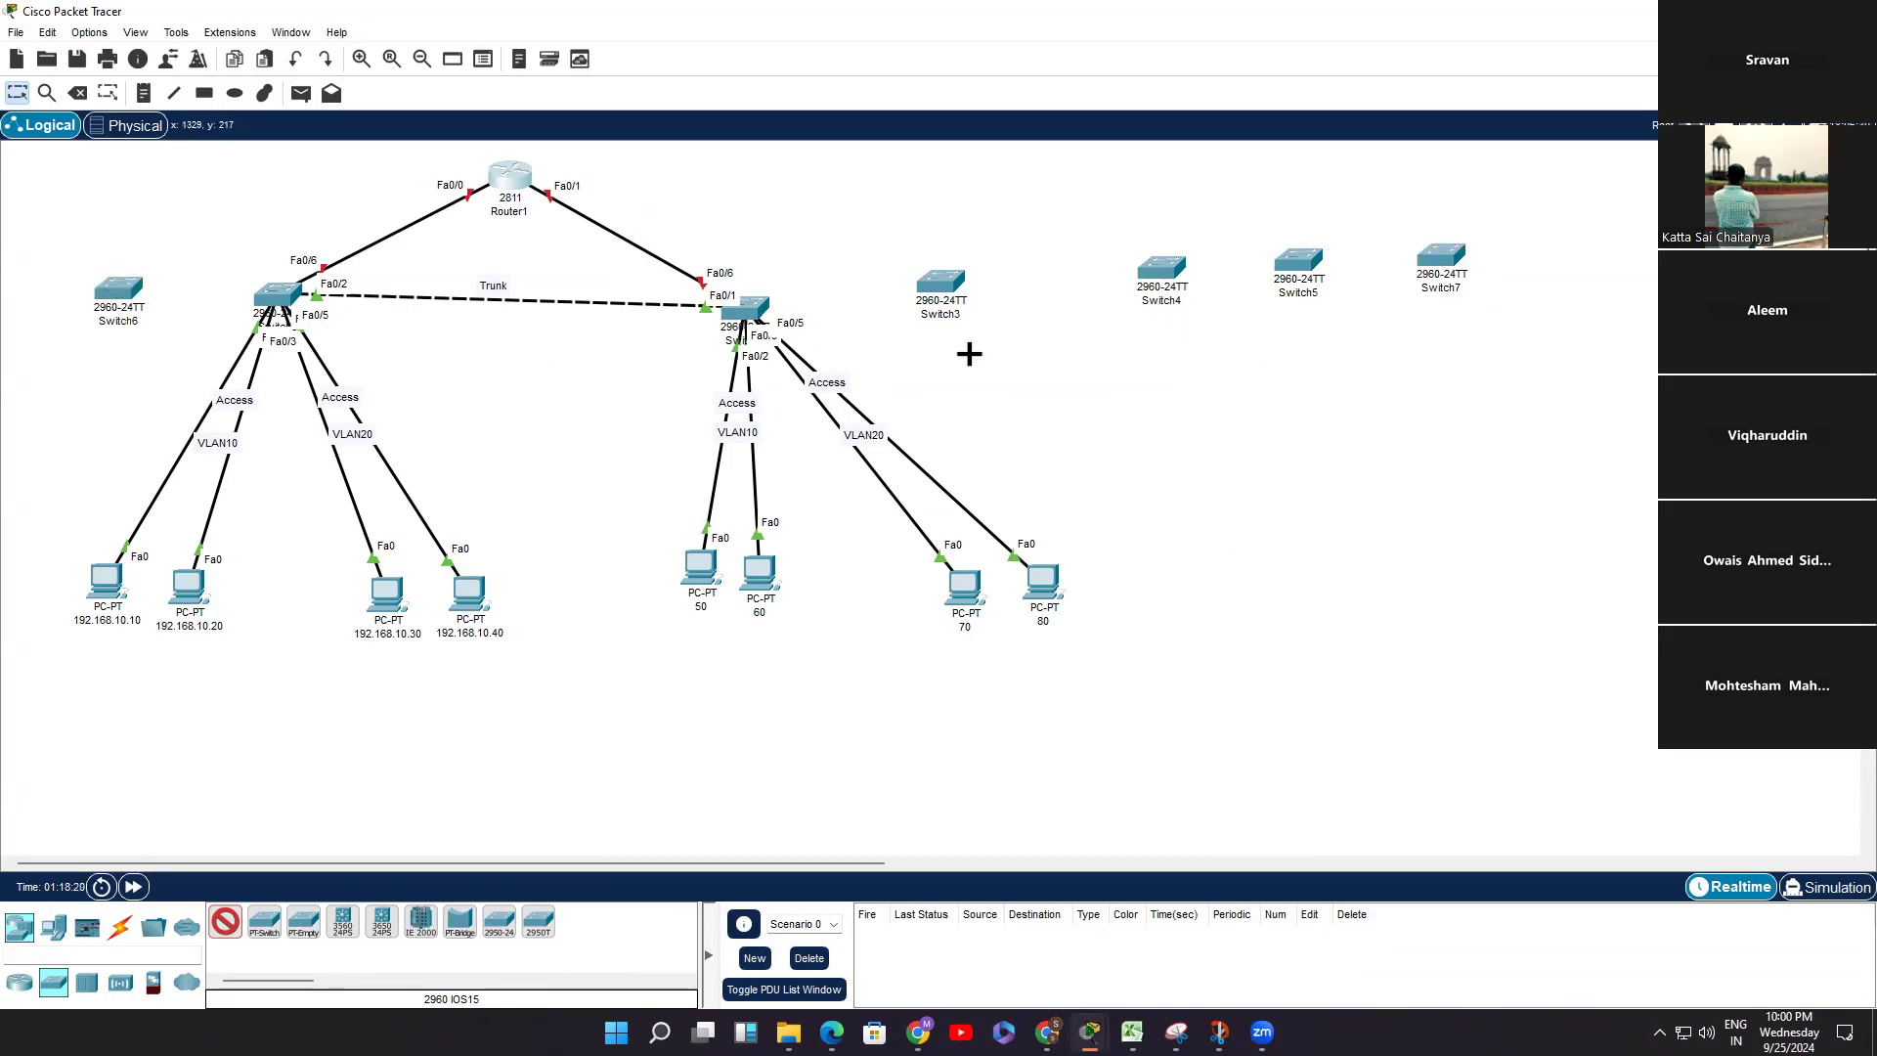
{"action": "left_click", "coordinate": [1044, 274]}
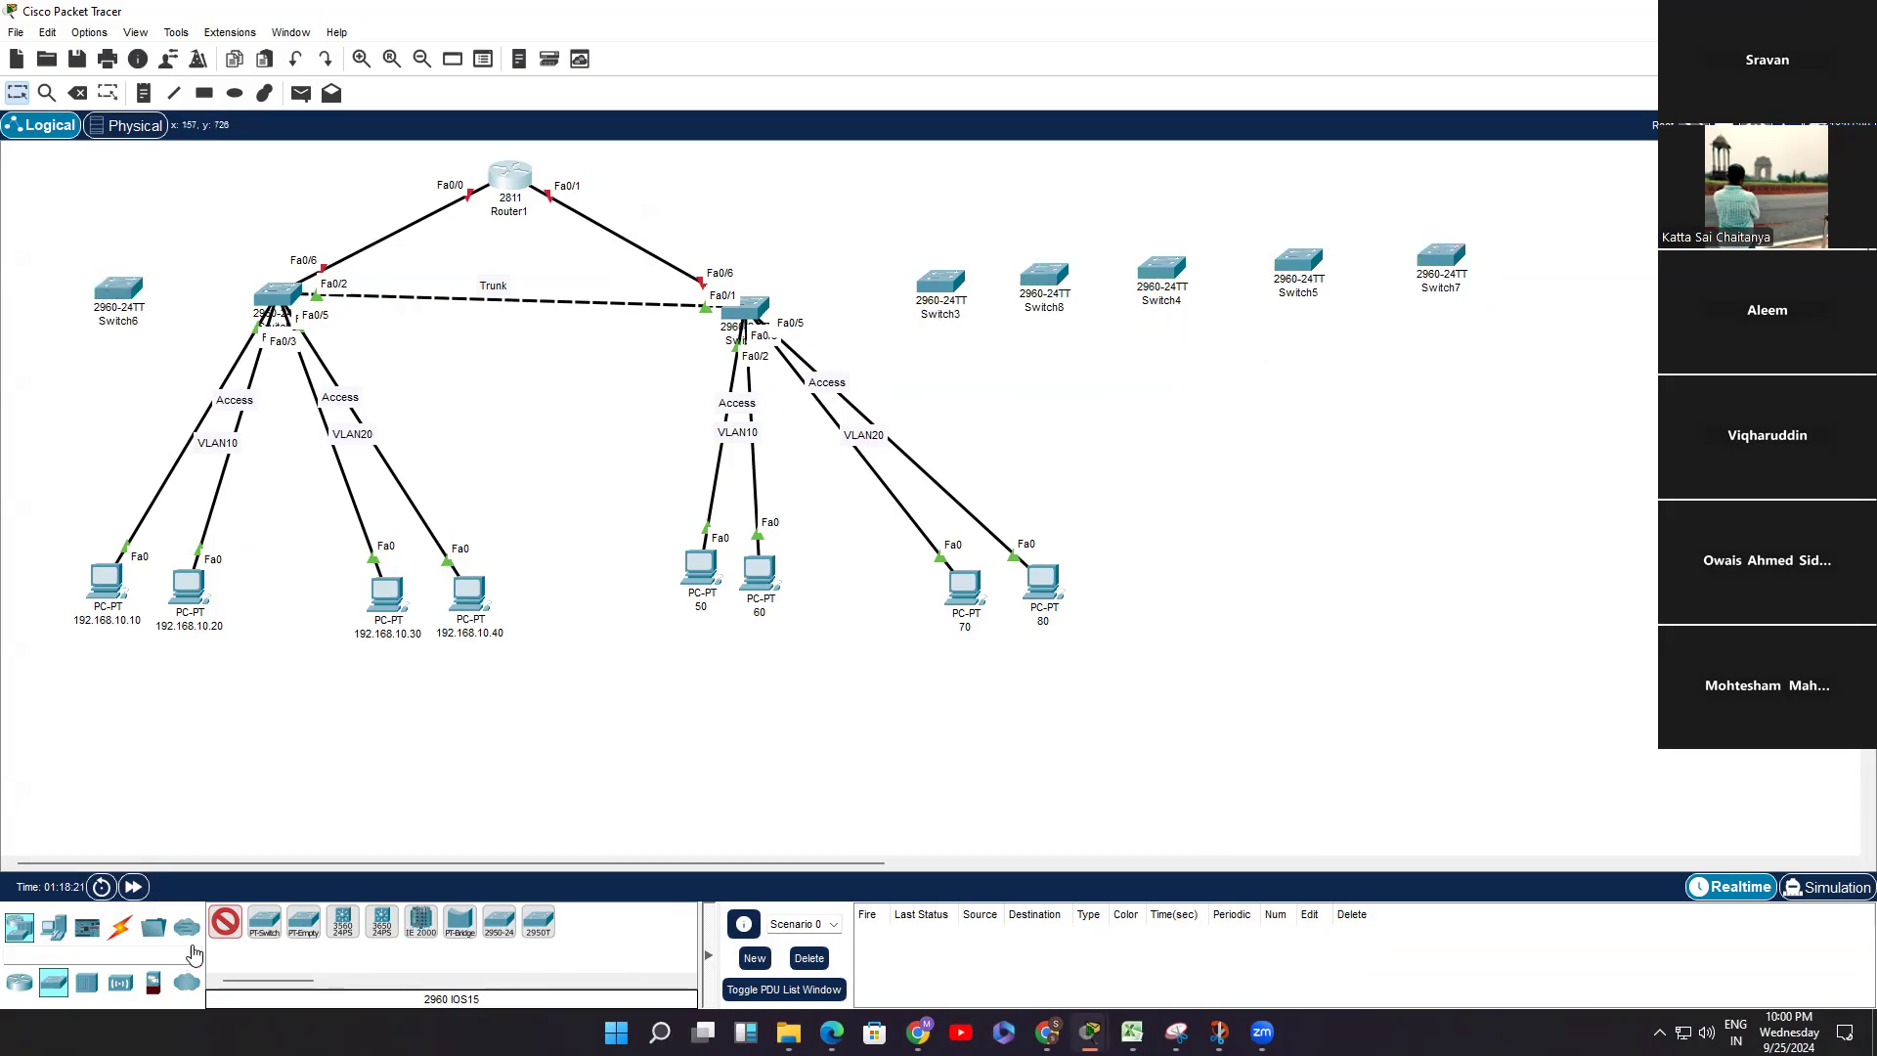
Step: Try to cable Router1 to the new 2960 switch at the far left with an automatically chosen connection
{"action": "left_click", "coordinate": [120, 926]}
{"action": "left_click", "coordinate": [224, 920]}
{"action": "left_click", "coordinate": [473, 198]}
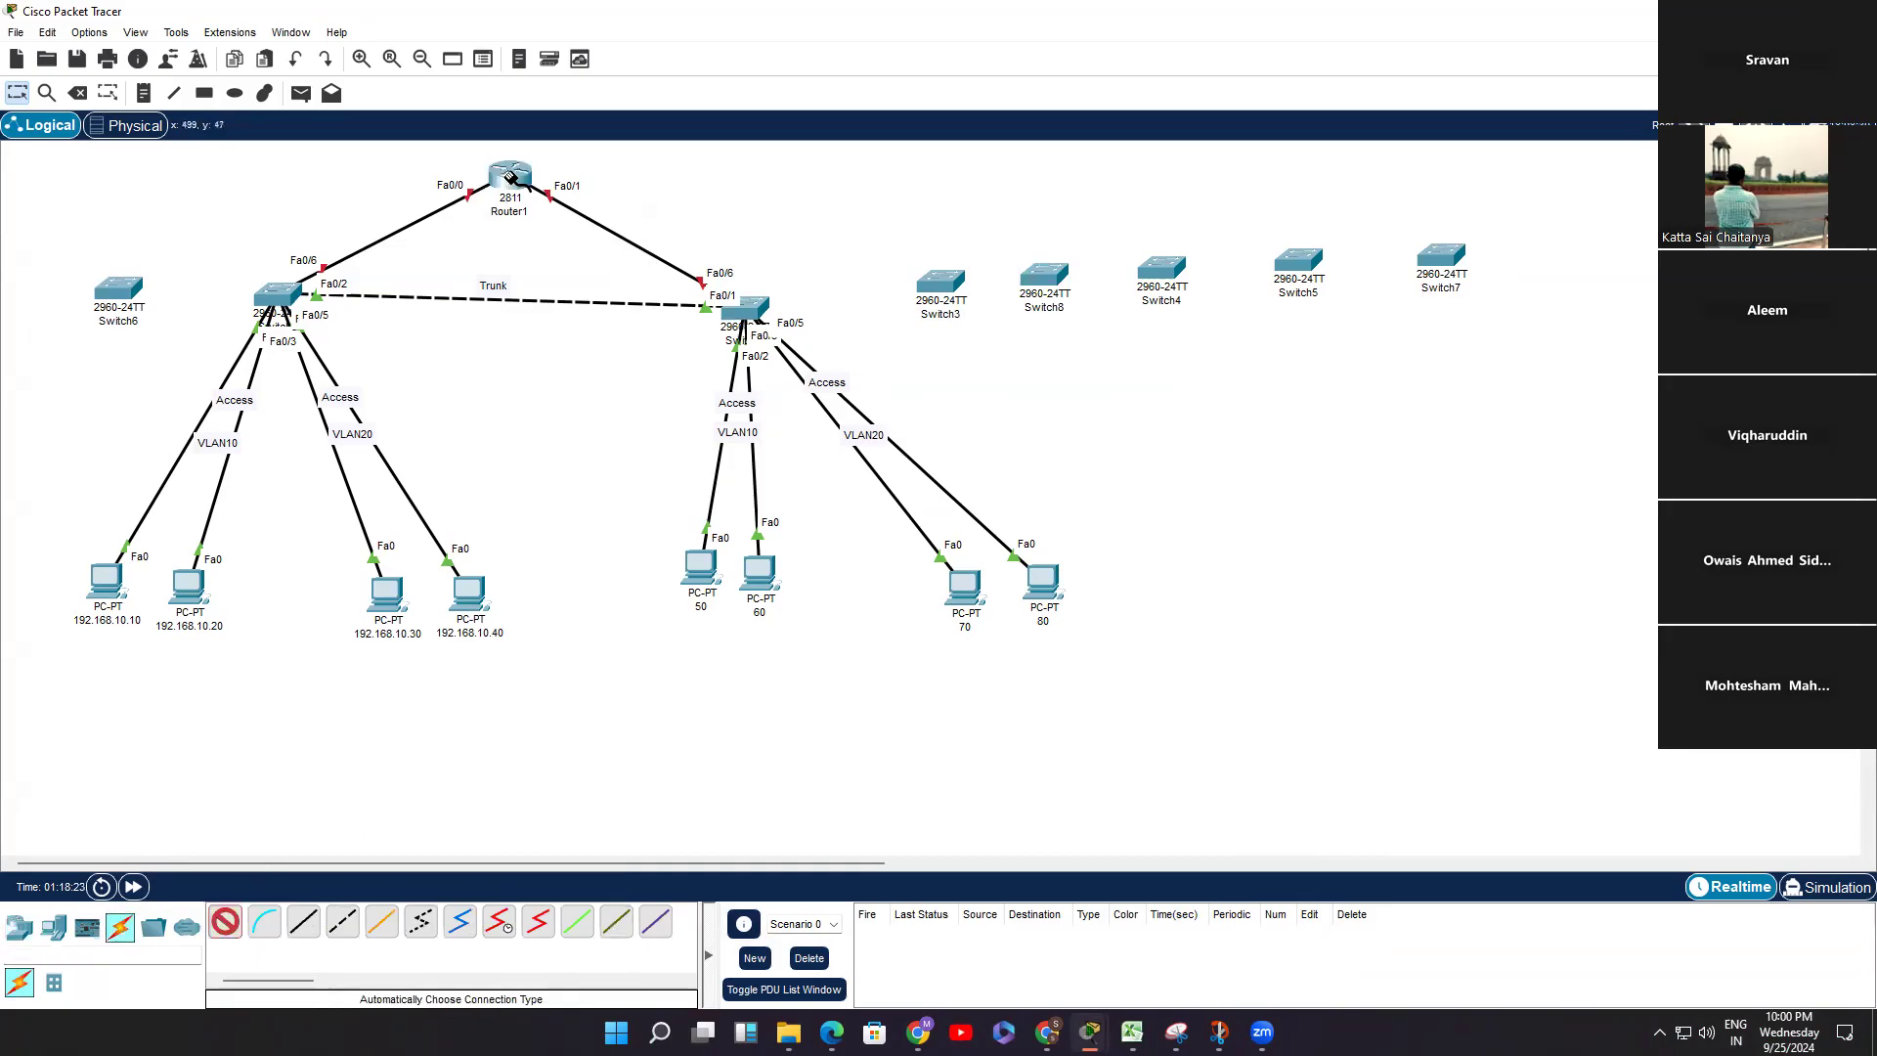
{"action": "left_click", "coordinate": [118, 291]}
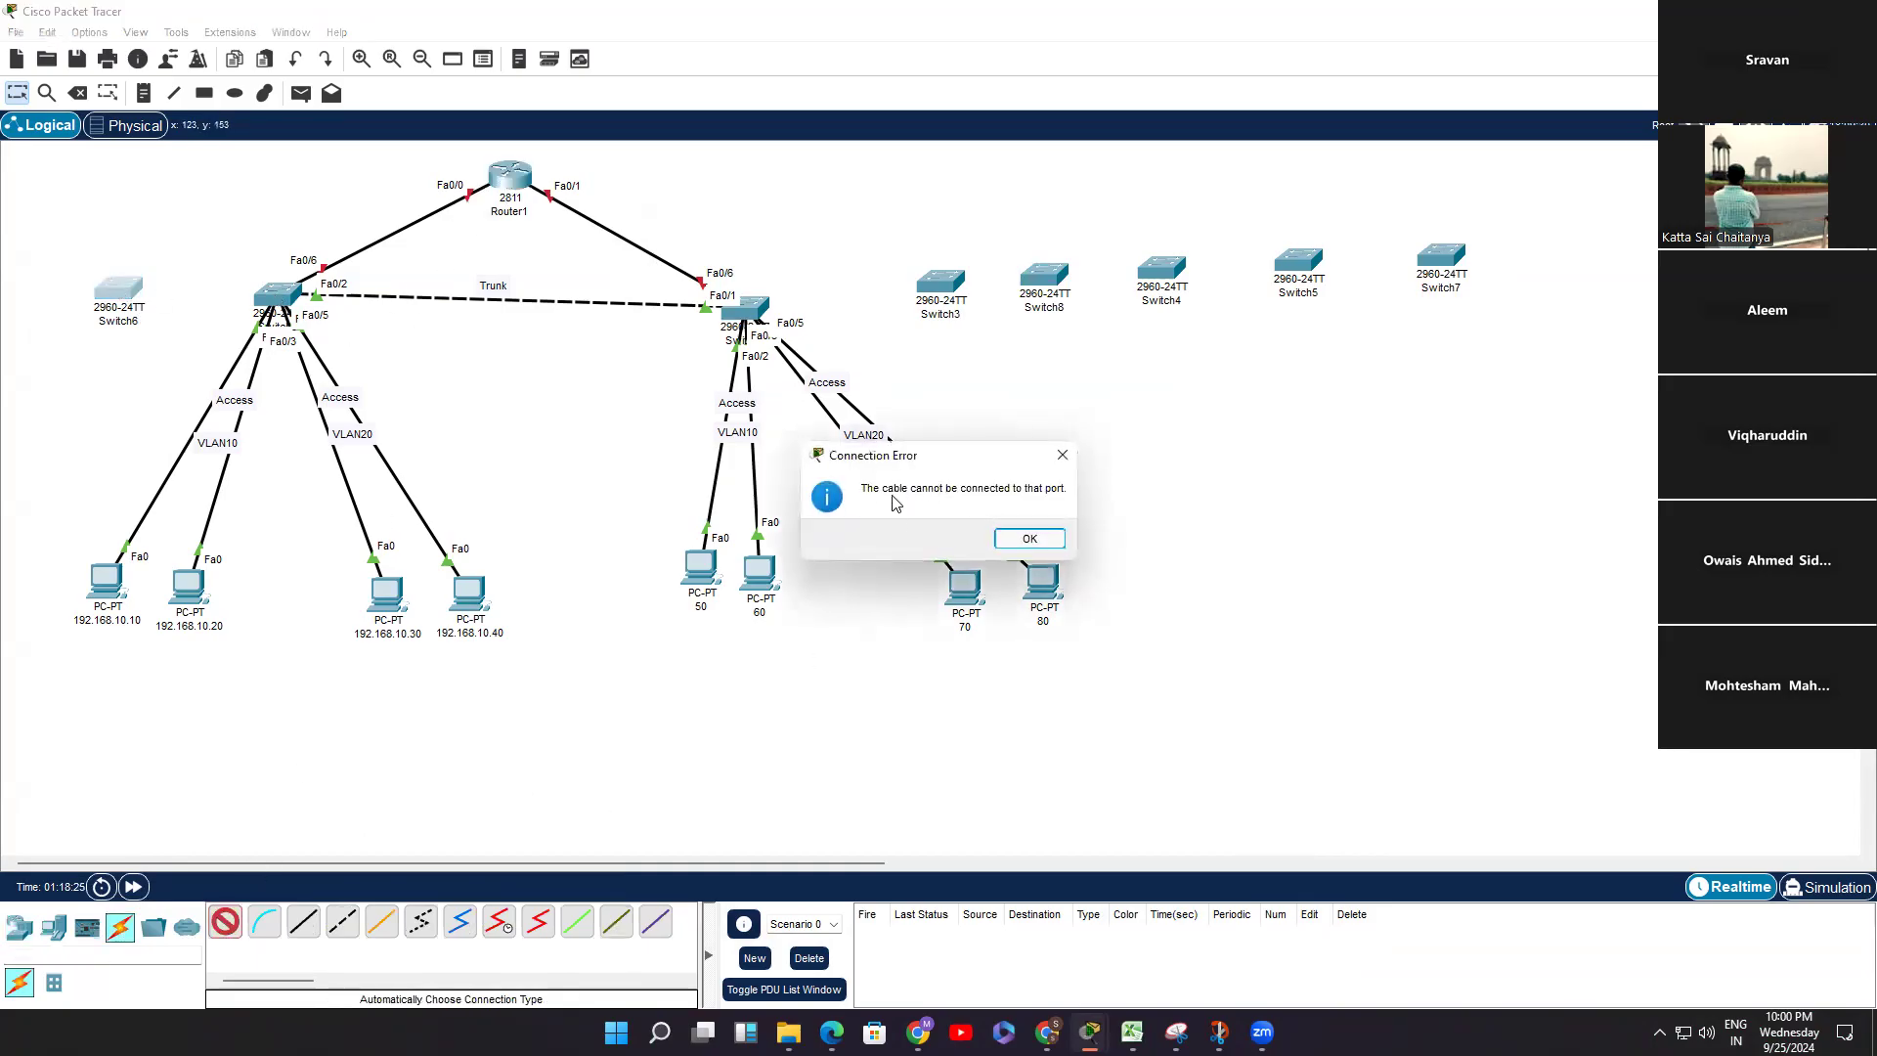
{"action": "left_click", "coordinate": [1062, 454]}
{"action": "left_click", "coordinate": [118, 292]}
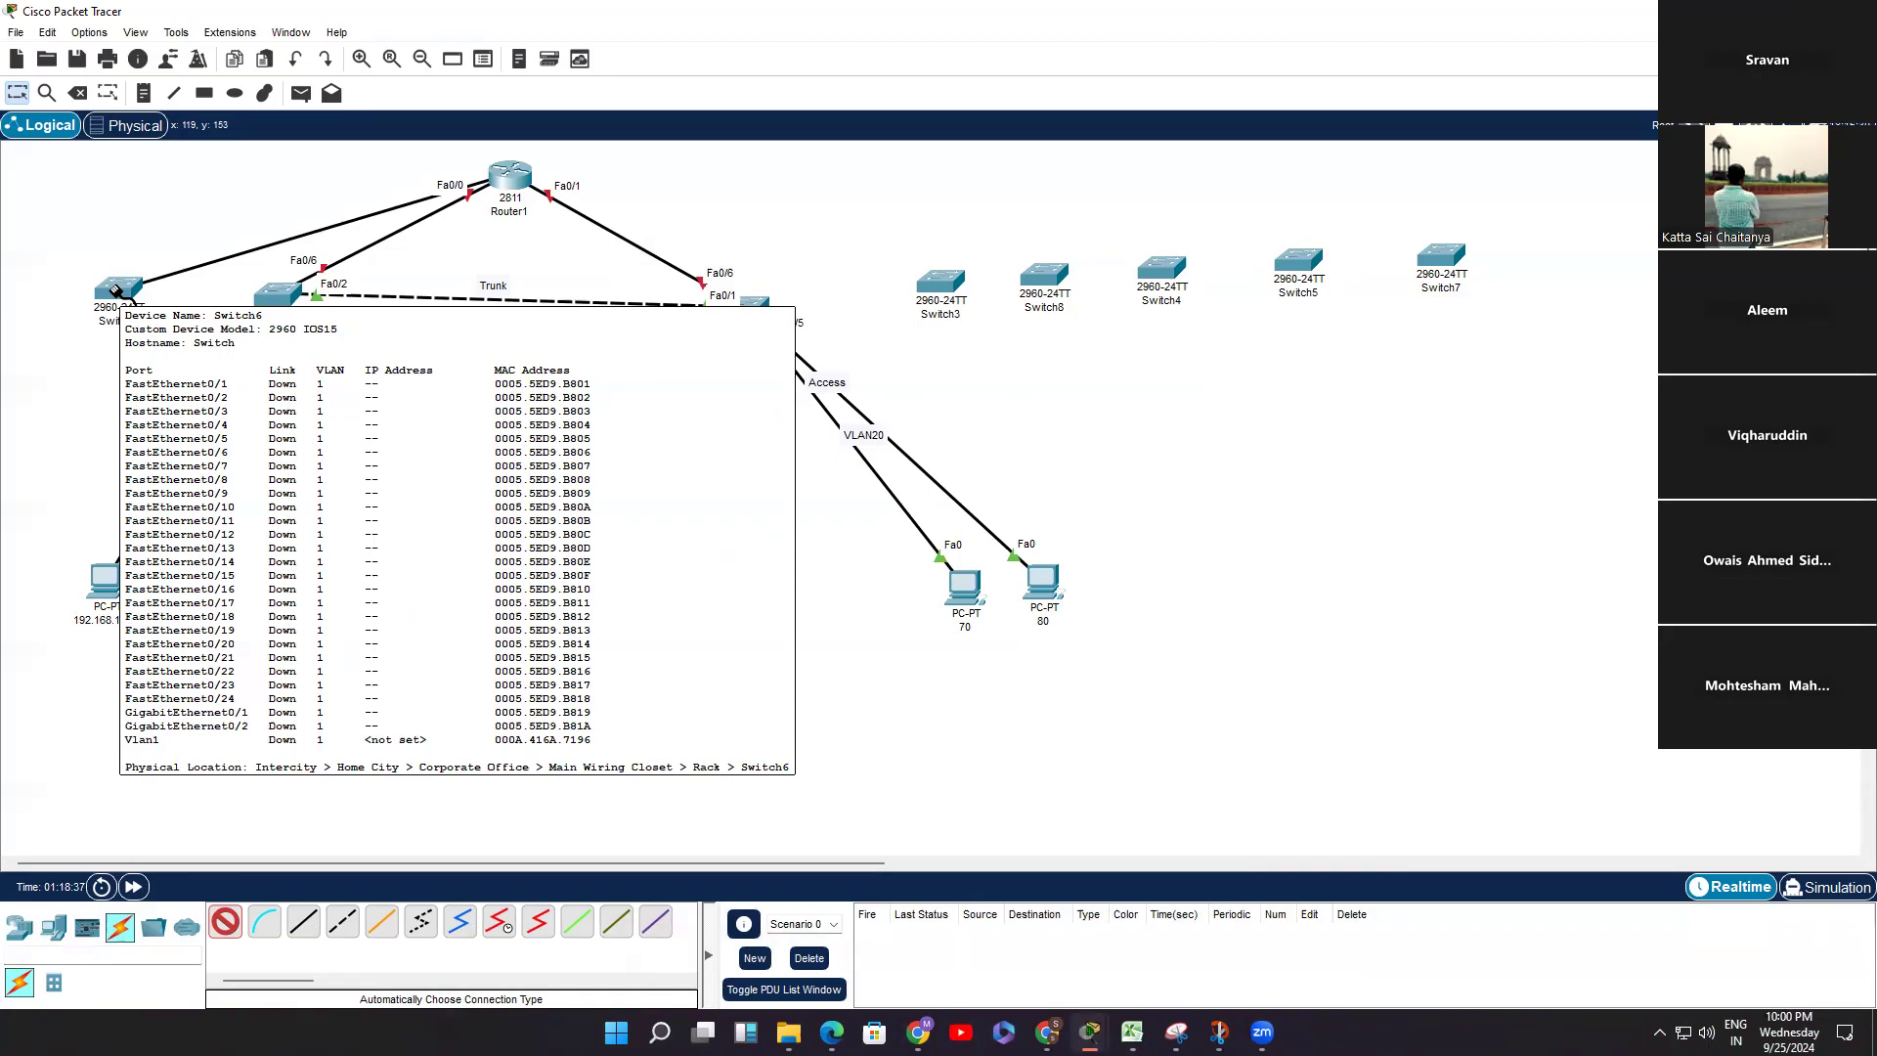
{"action": "key", "text": "Escape"}
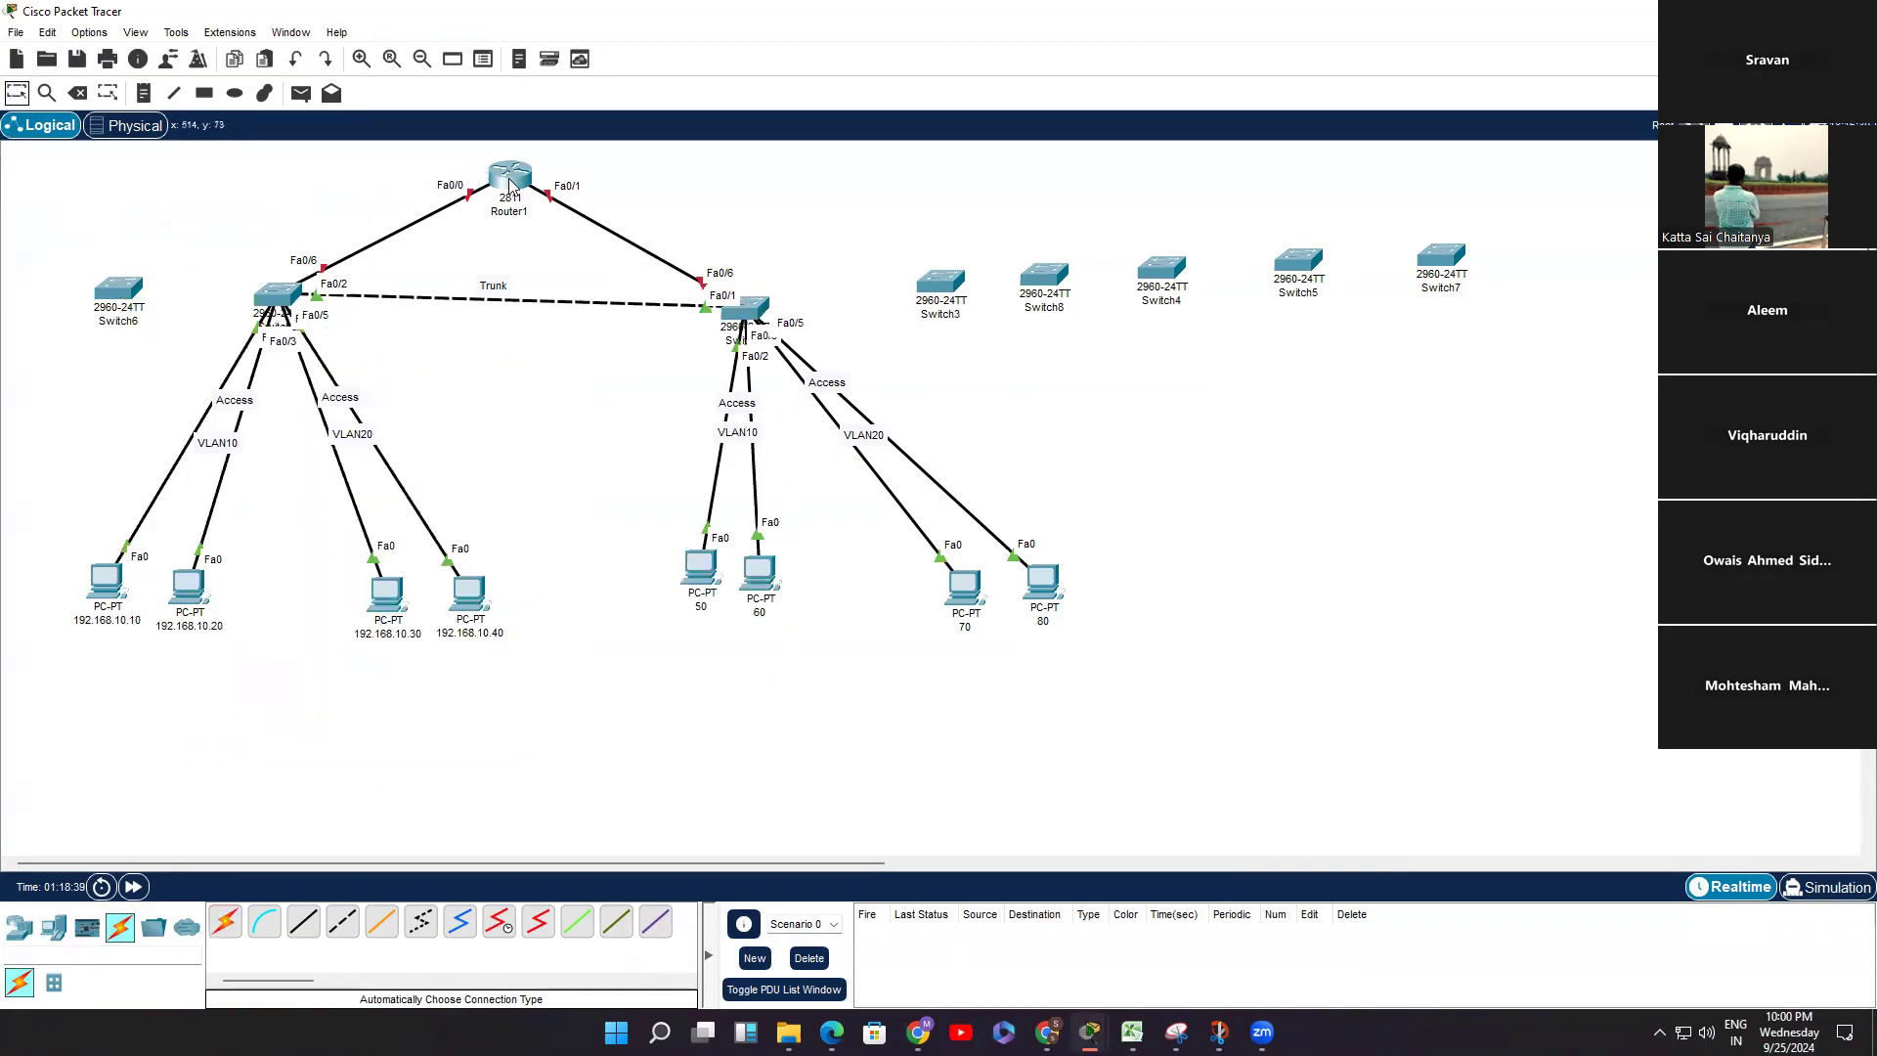
Step: Return to the router-on-a-stick topology, open Router0's command line and review its routing table output
{"action": "mouse_move", "coordinate": [1054, 1009]}
{"action": "left_click", "coordinate": [925, 937]}
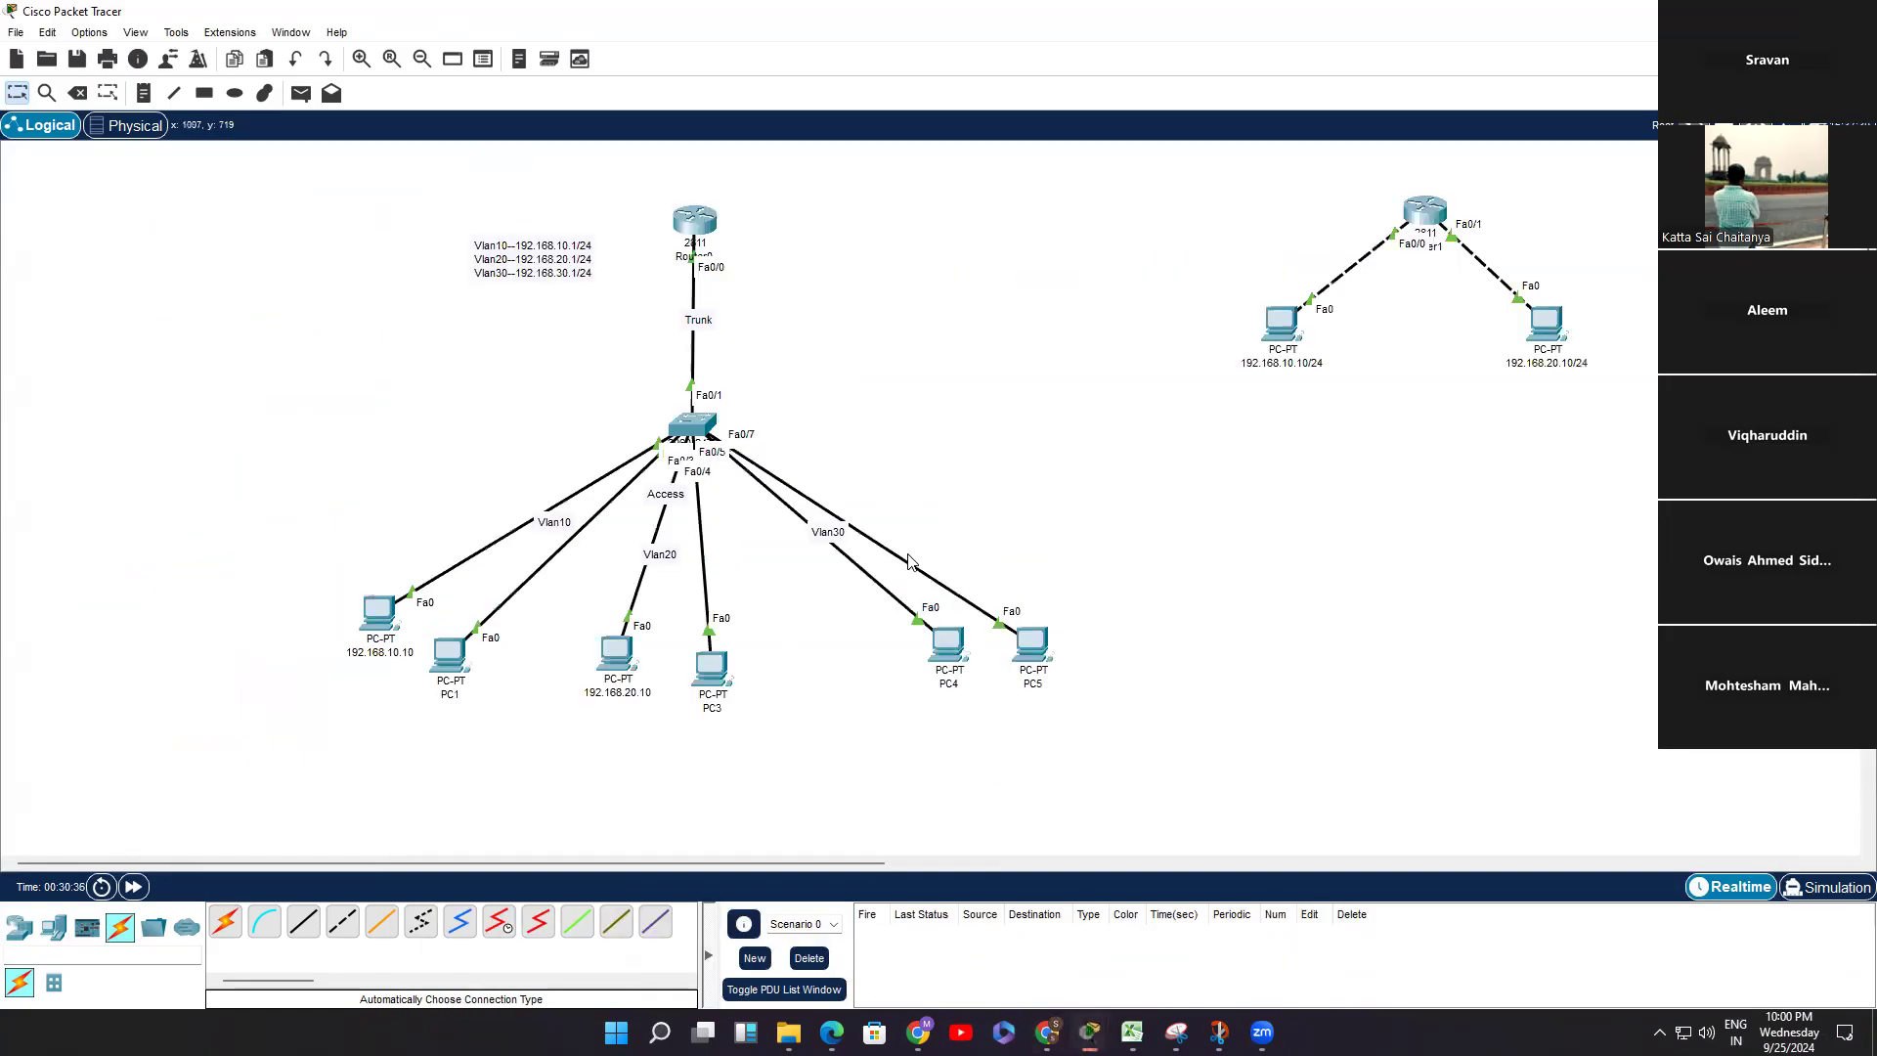
{"action": "left_click", "coordinate": [696, 222]}
{"action": "left_click", "coordinate": [1087, 633]}
{"action": "scroll", "coordinate": [1090, 483], "scroll_direction": "up", "scroll_amount": 10}
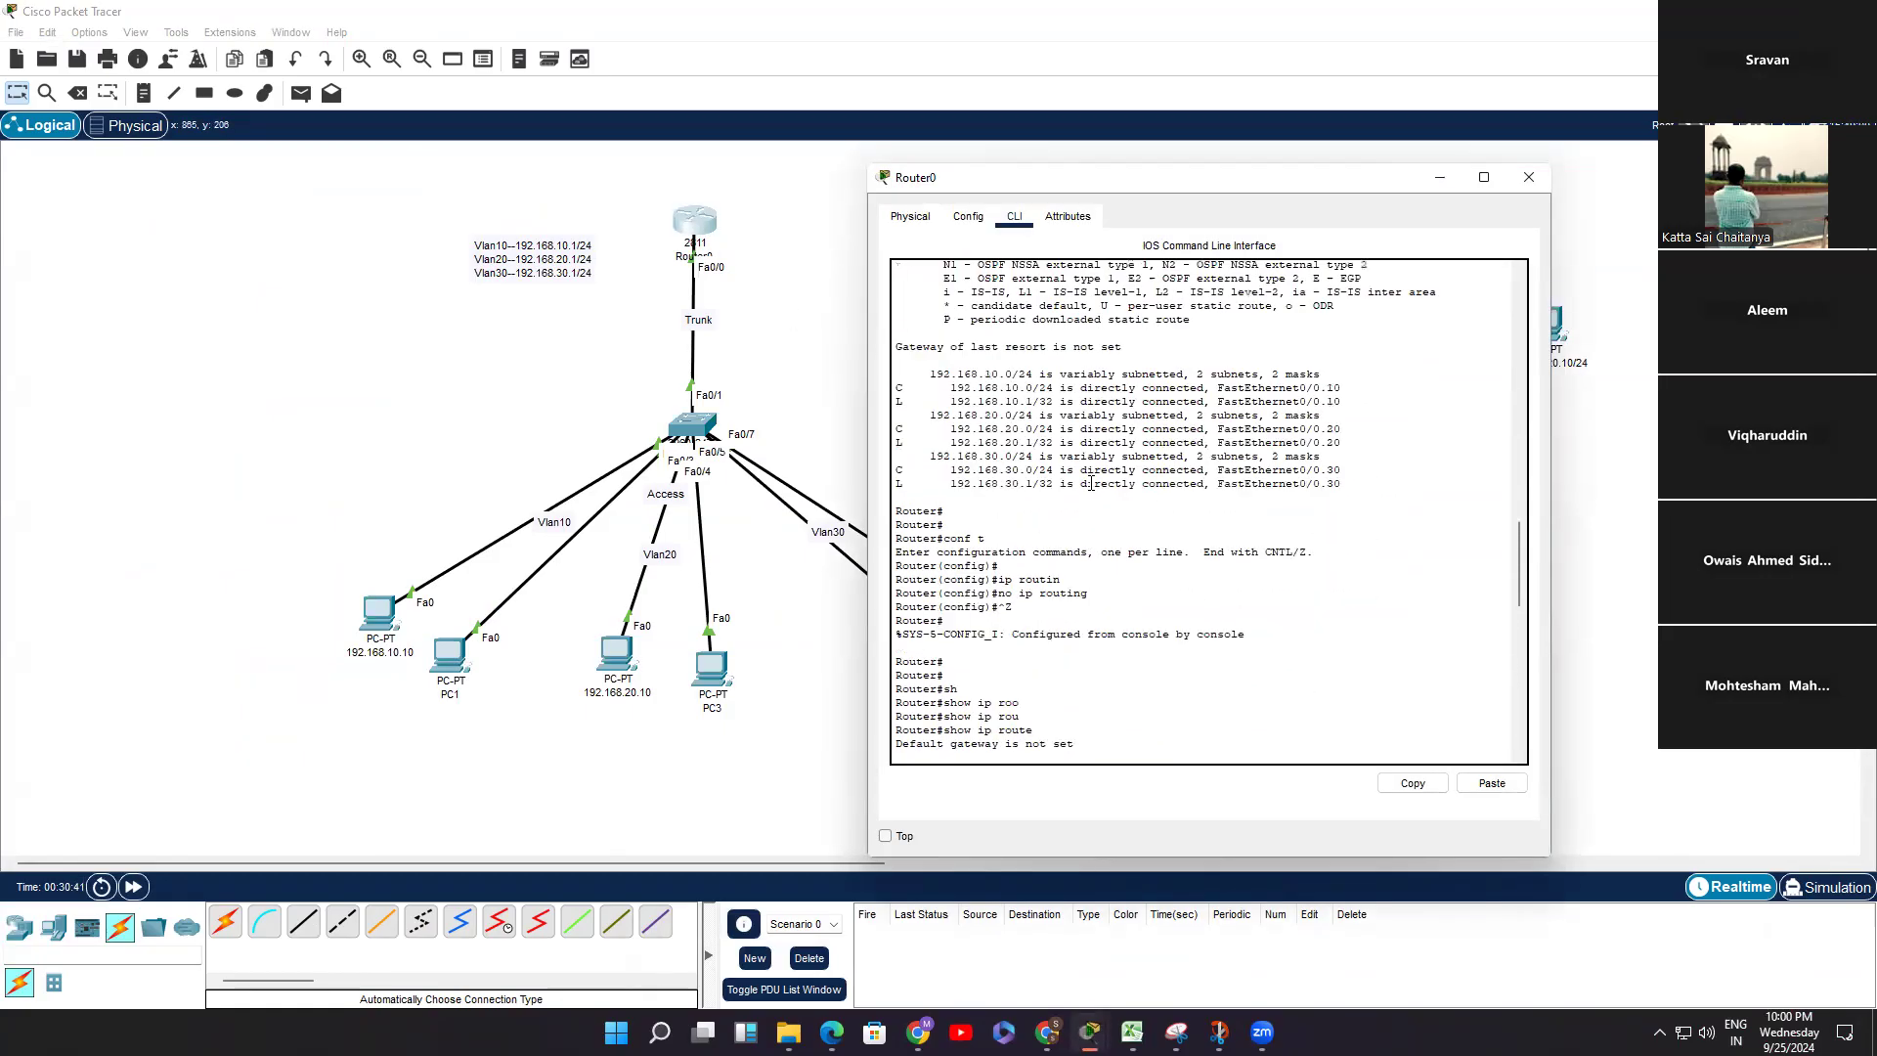
{"action": "scroll", "coordinate": [1090, 484], "scroll_direction": "down", "scroll_amount": 10}
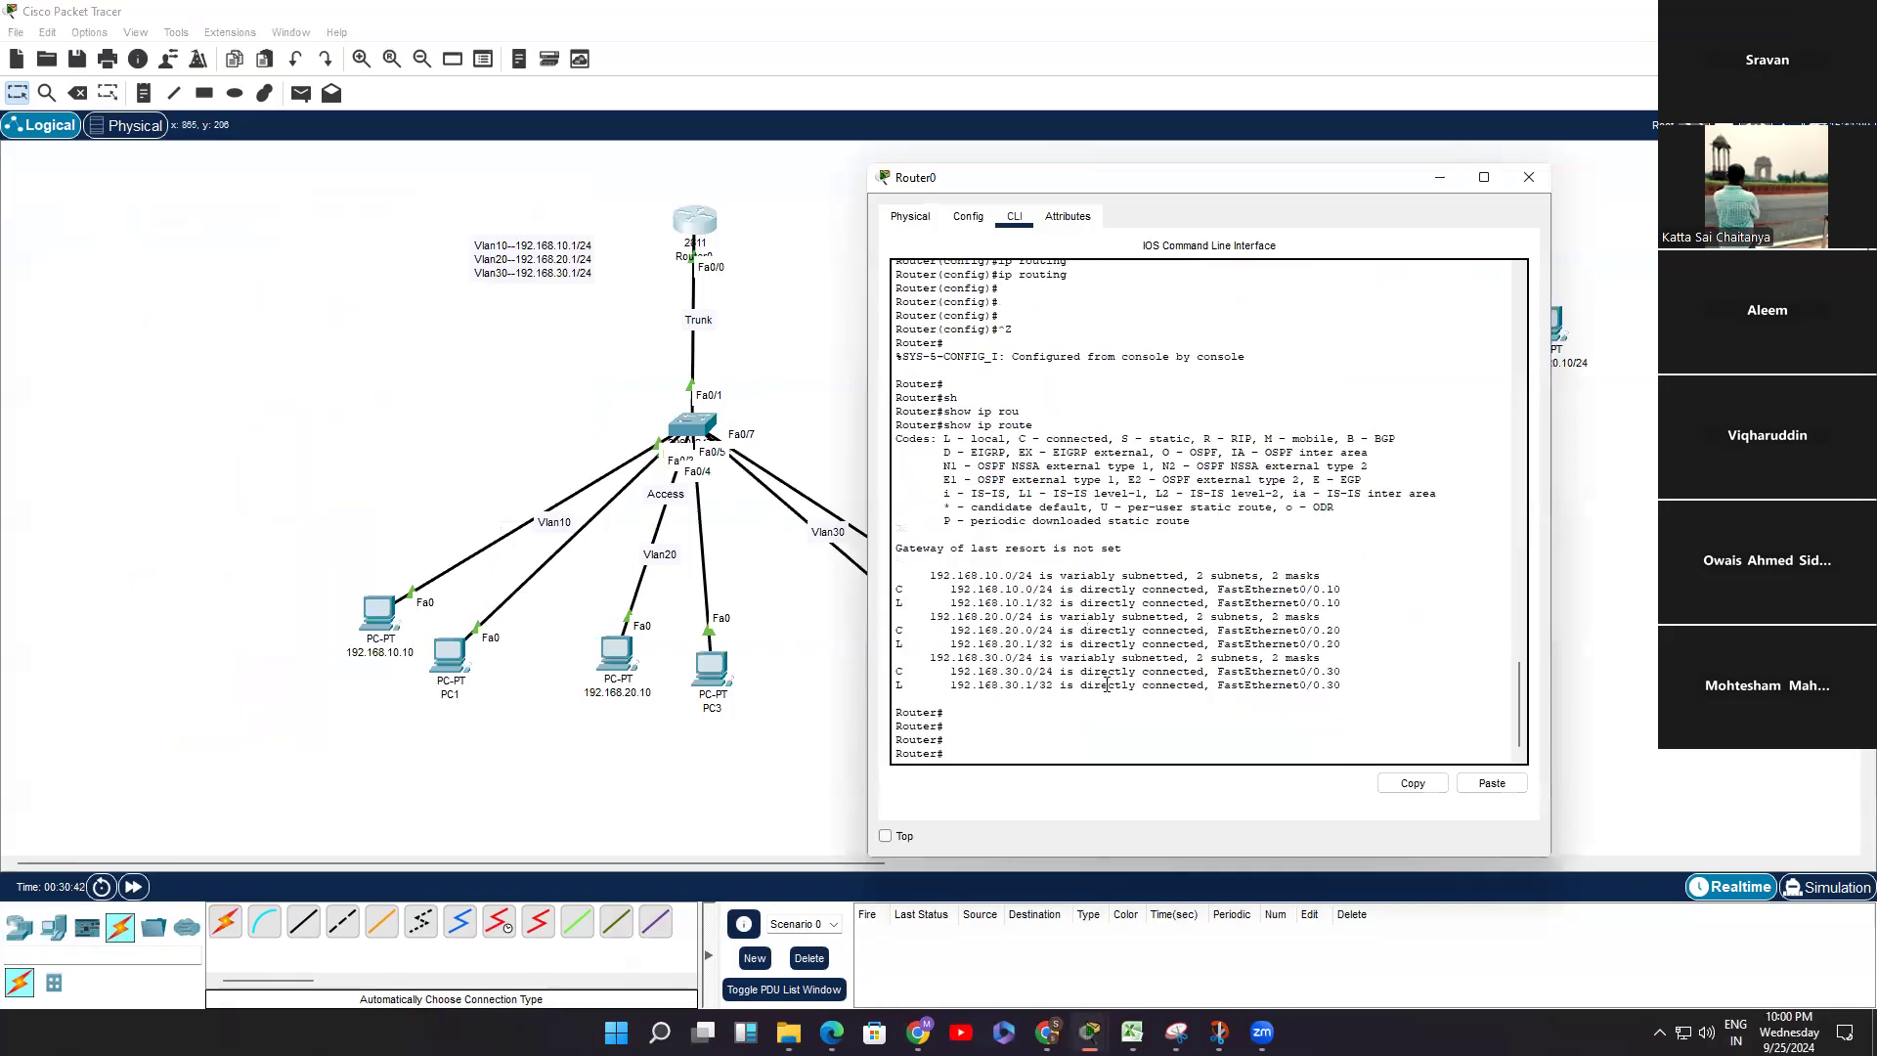
Step: Run show ip int br on Router0 and examine the subinterfaces for VLANs 10, 20 and 30
{"action": "key", "text": "Return"}
{"action": "key", "text": "Return"}
{"action": "key", "text": "Return"}
{"action": "type", "text": "sh"}
{"action": "key", "text": "Tab"}
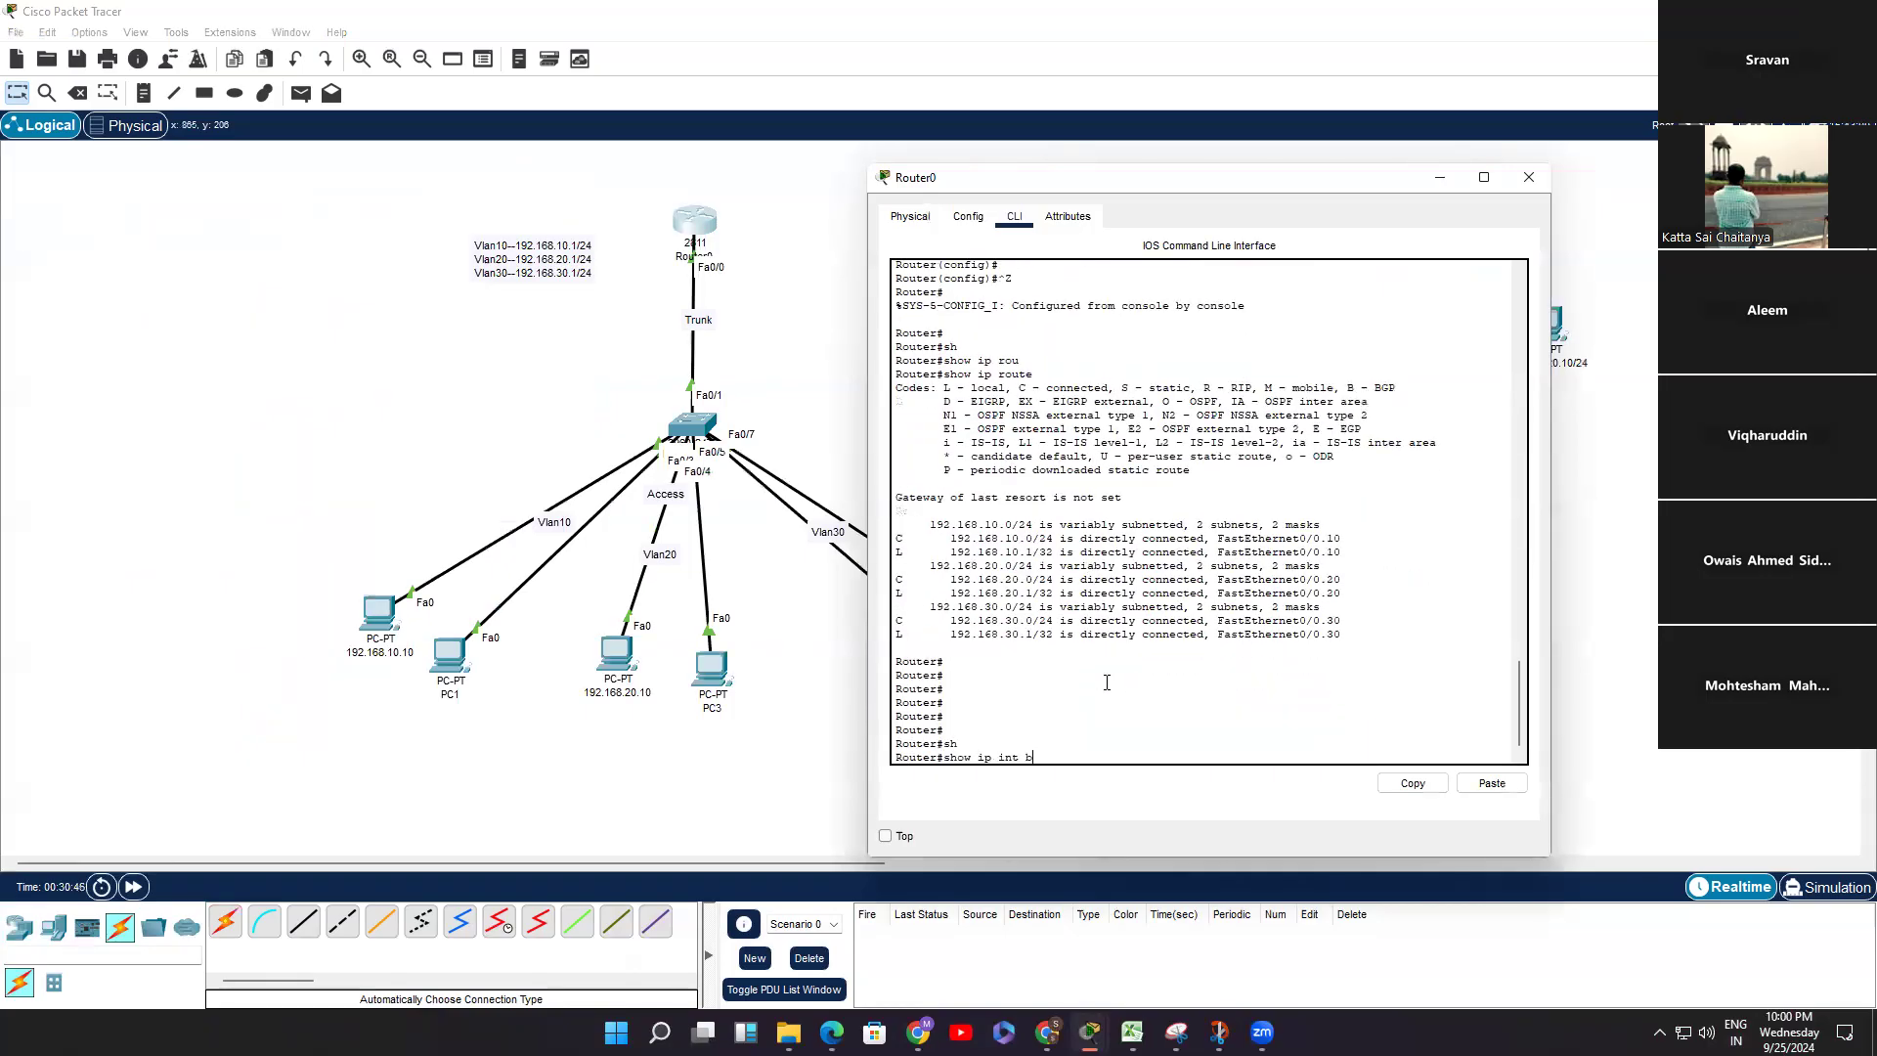
{"action": "type", "text": "ip int br"}
{"action": "key", "text": "Return"}
{"action": "key", "text": "Return"}
{"action": "key", "text": "Return"}
{"action": "left_click_drag", "start_coordinate": [1405, 692], "coordinate": [893, 665]}
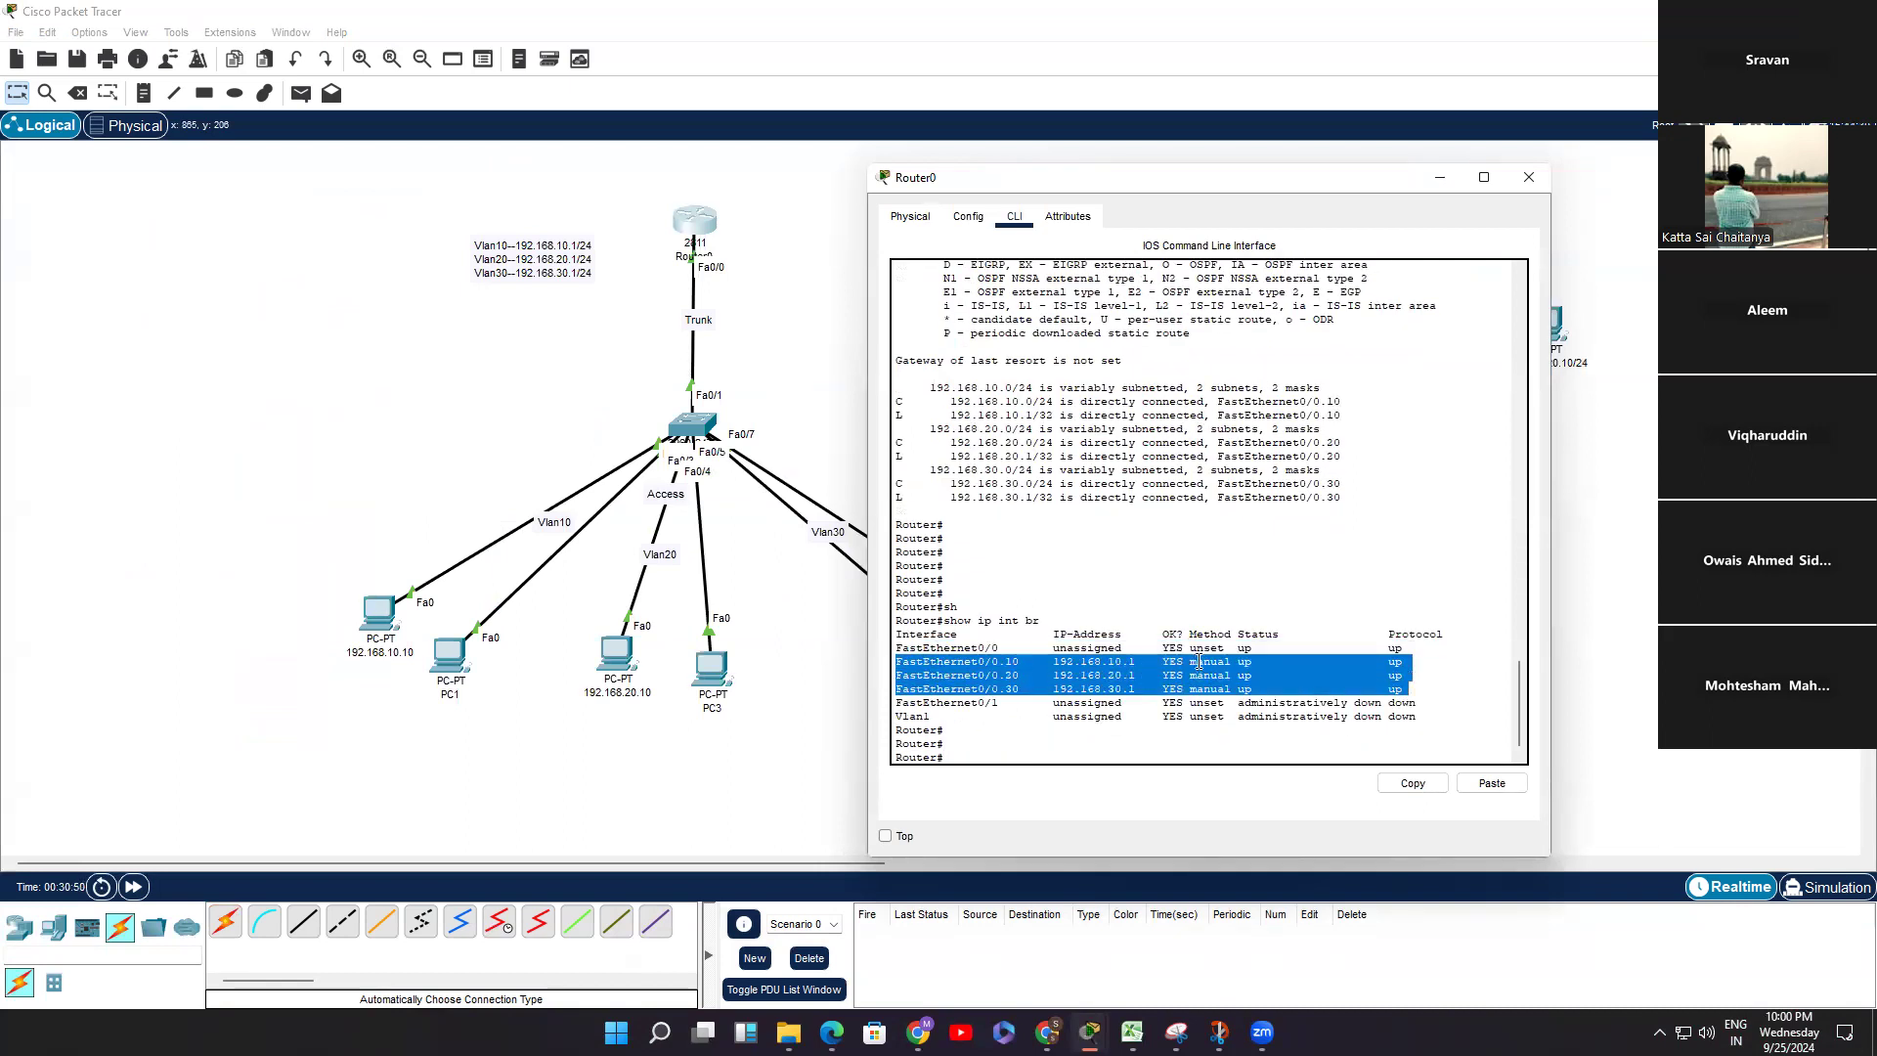
Step: Enter conf t on Router0, try interface range fastEthernet 0/0.50-100 to create subinterfaces in bulk, and leave configuration mode
{"action": "key", "text": "Return"}
{"action": "key", "text": "Return"}
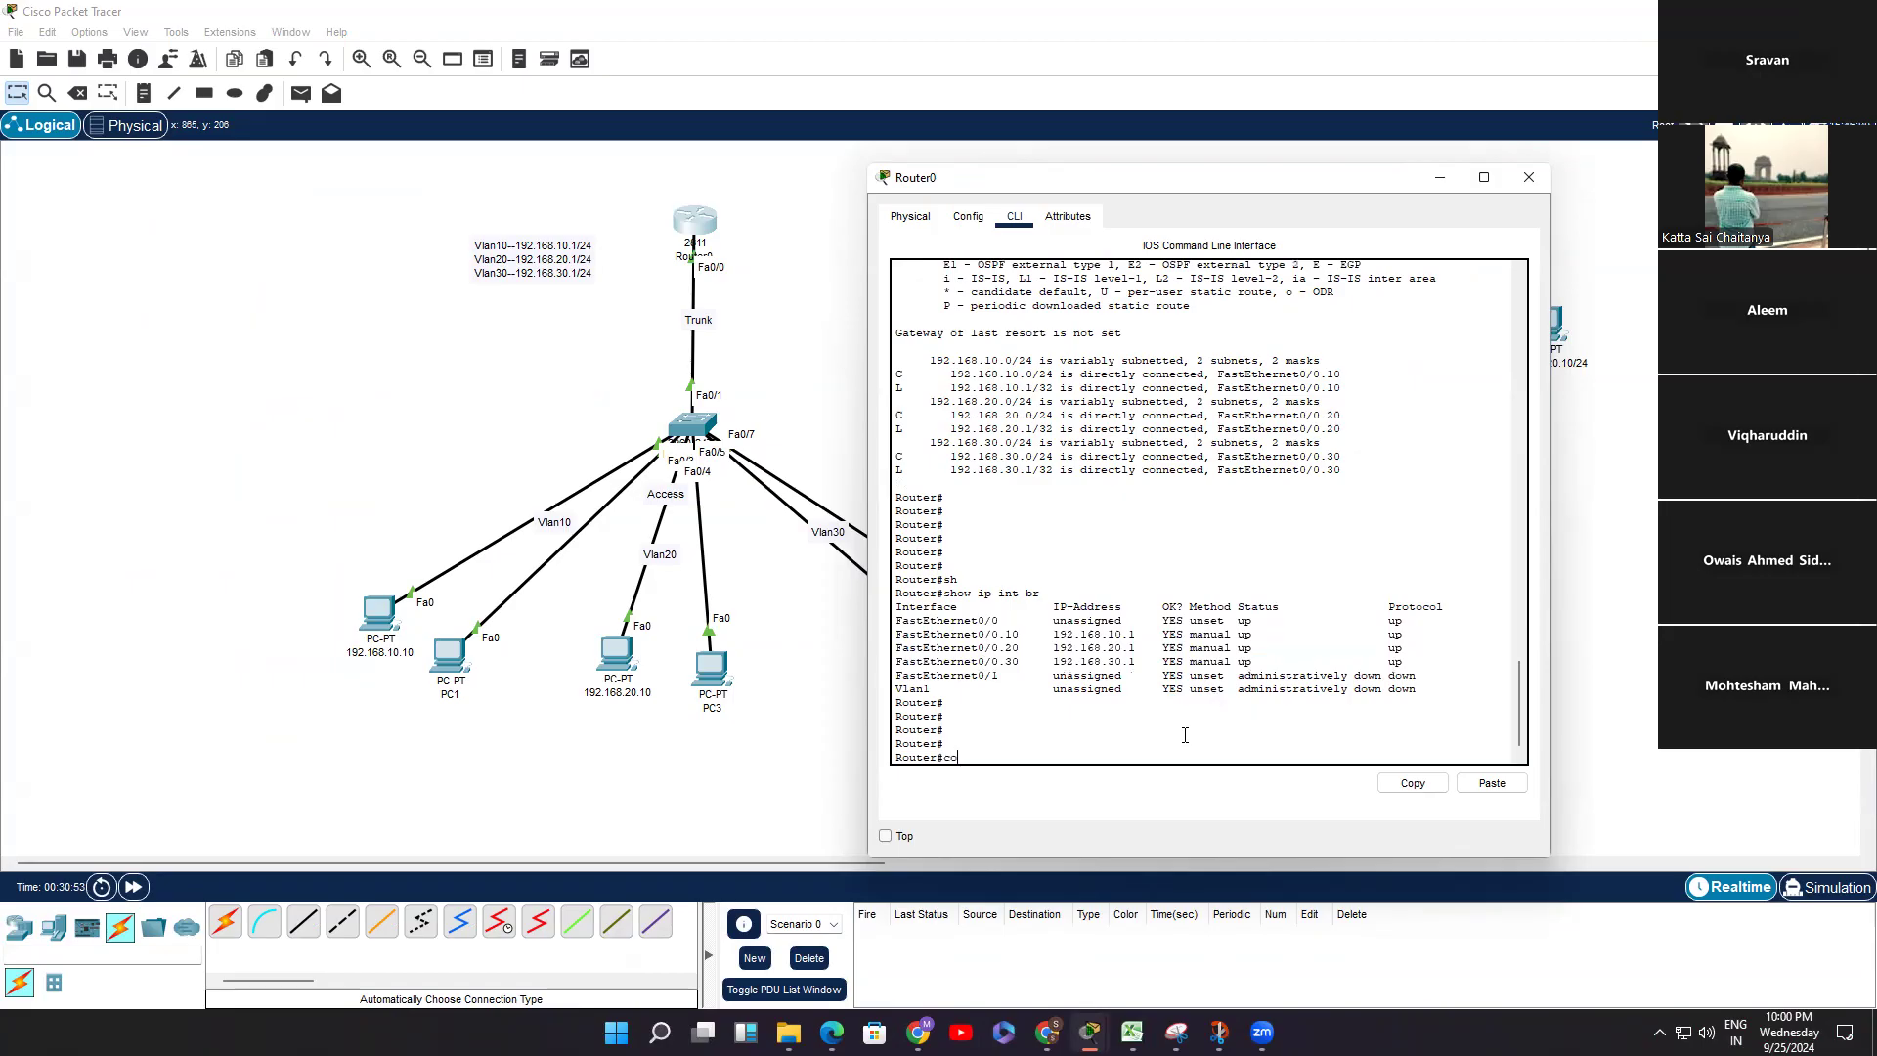
{"action": "key", "text": "Return"}
{"action": "key", "text": "Return"}
{"action": "key", "text": "Return"}
{"action": "type", "text": "in"}
{"action": "key", "text": "Tab"}
{"action": "type", "text": "f"}
{"action": "key", "text": "Tab"}
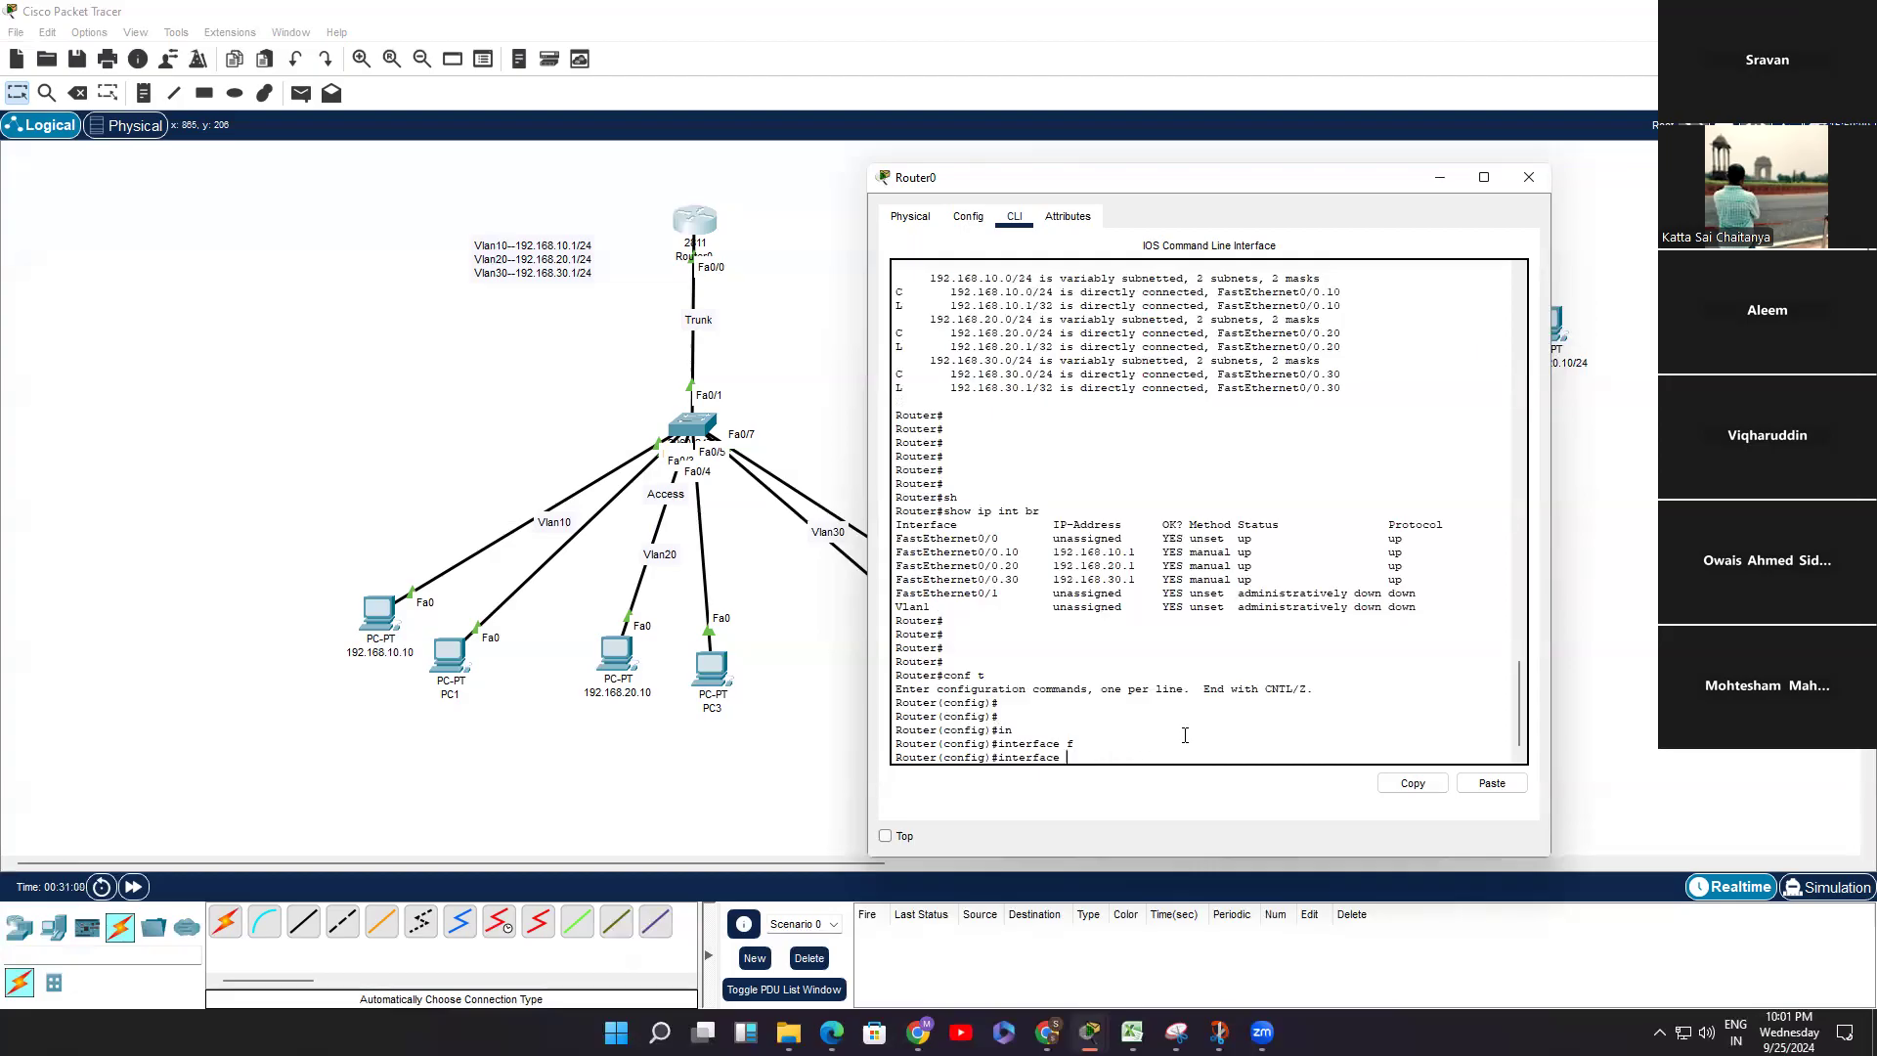
{"action": "type", "text": "r"}
{"action": "key", "text": "Tab"}
{"action": "type", "text": "f"}
{"action": "key", "text": "Tab"}
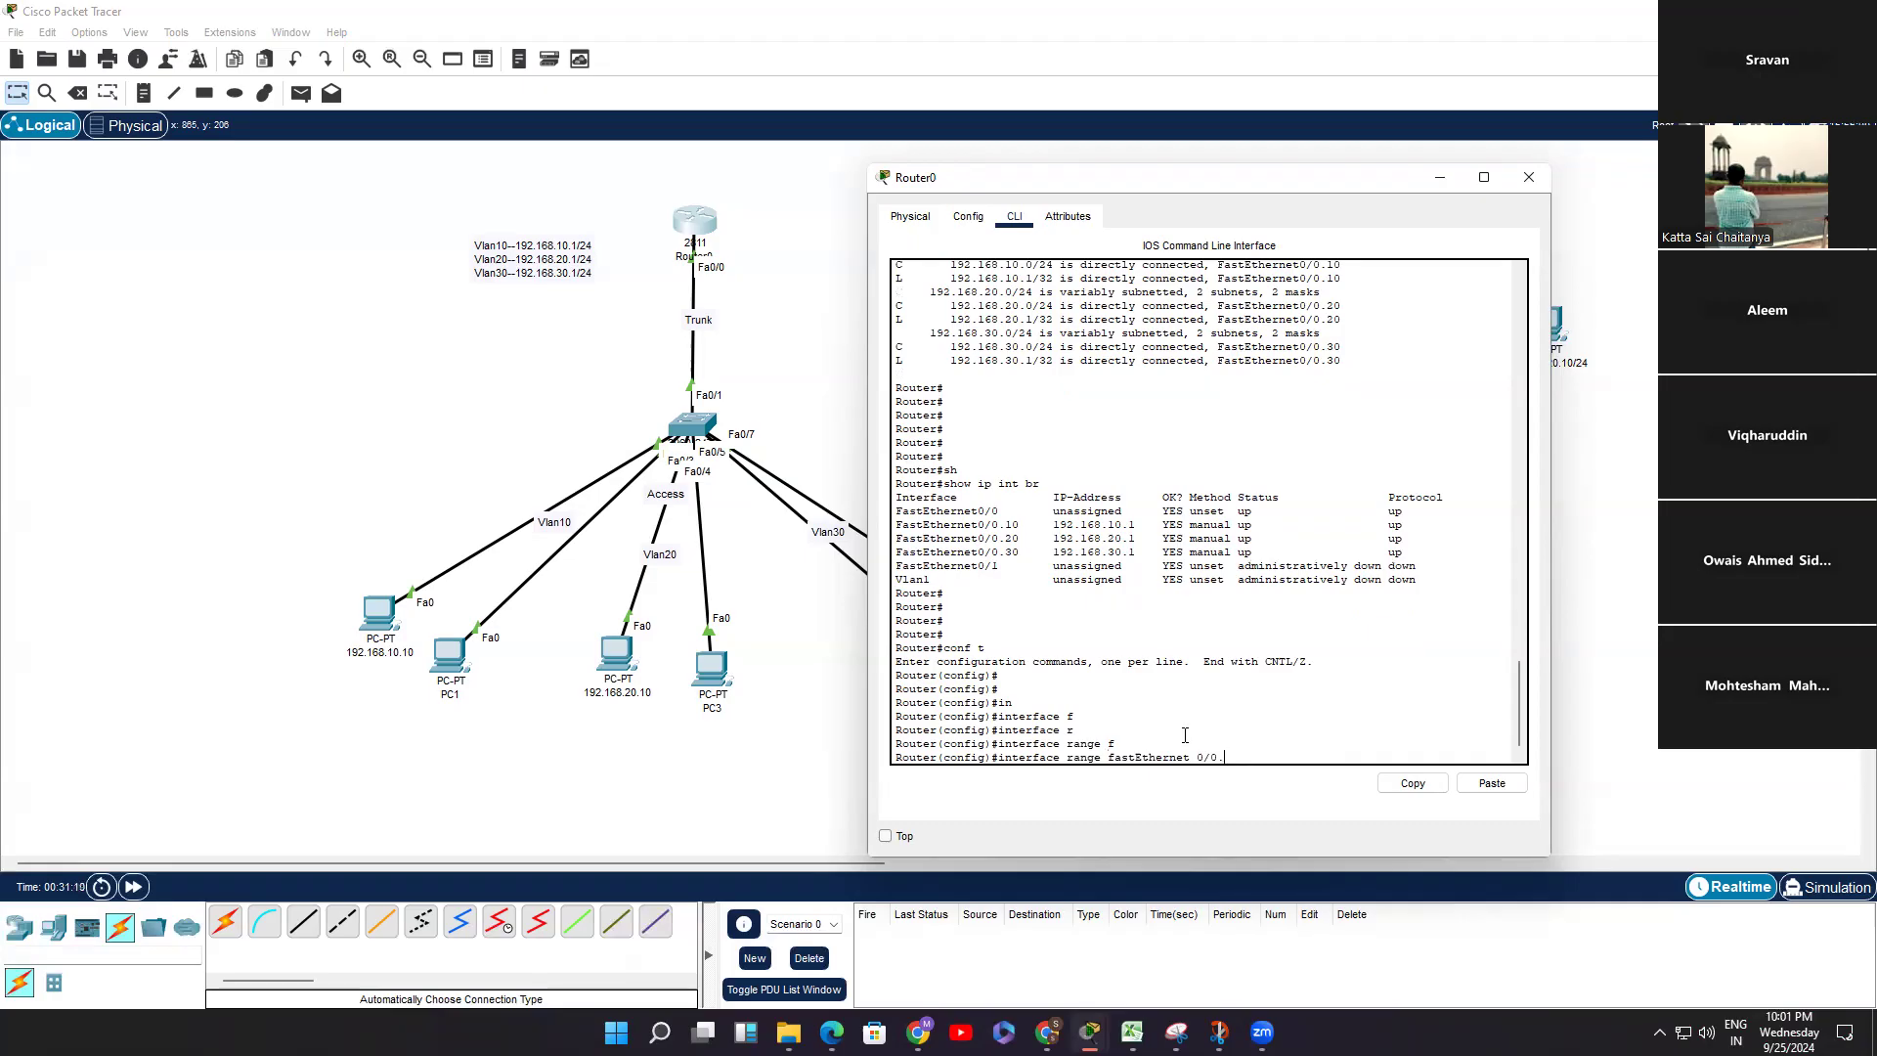
{"action": "type", "text": "50-100"}
{"action": "key", "text": "Return"}
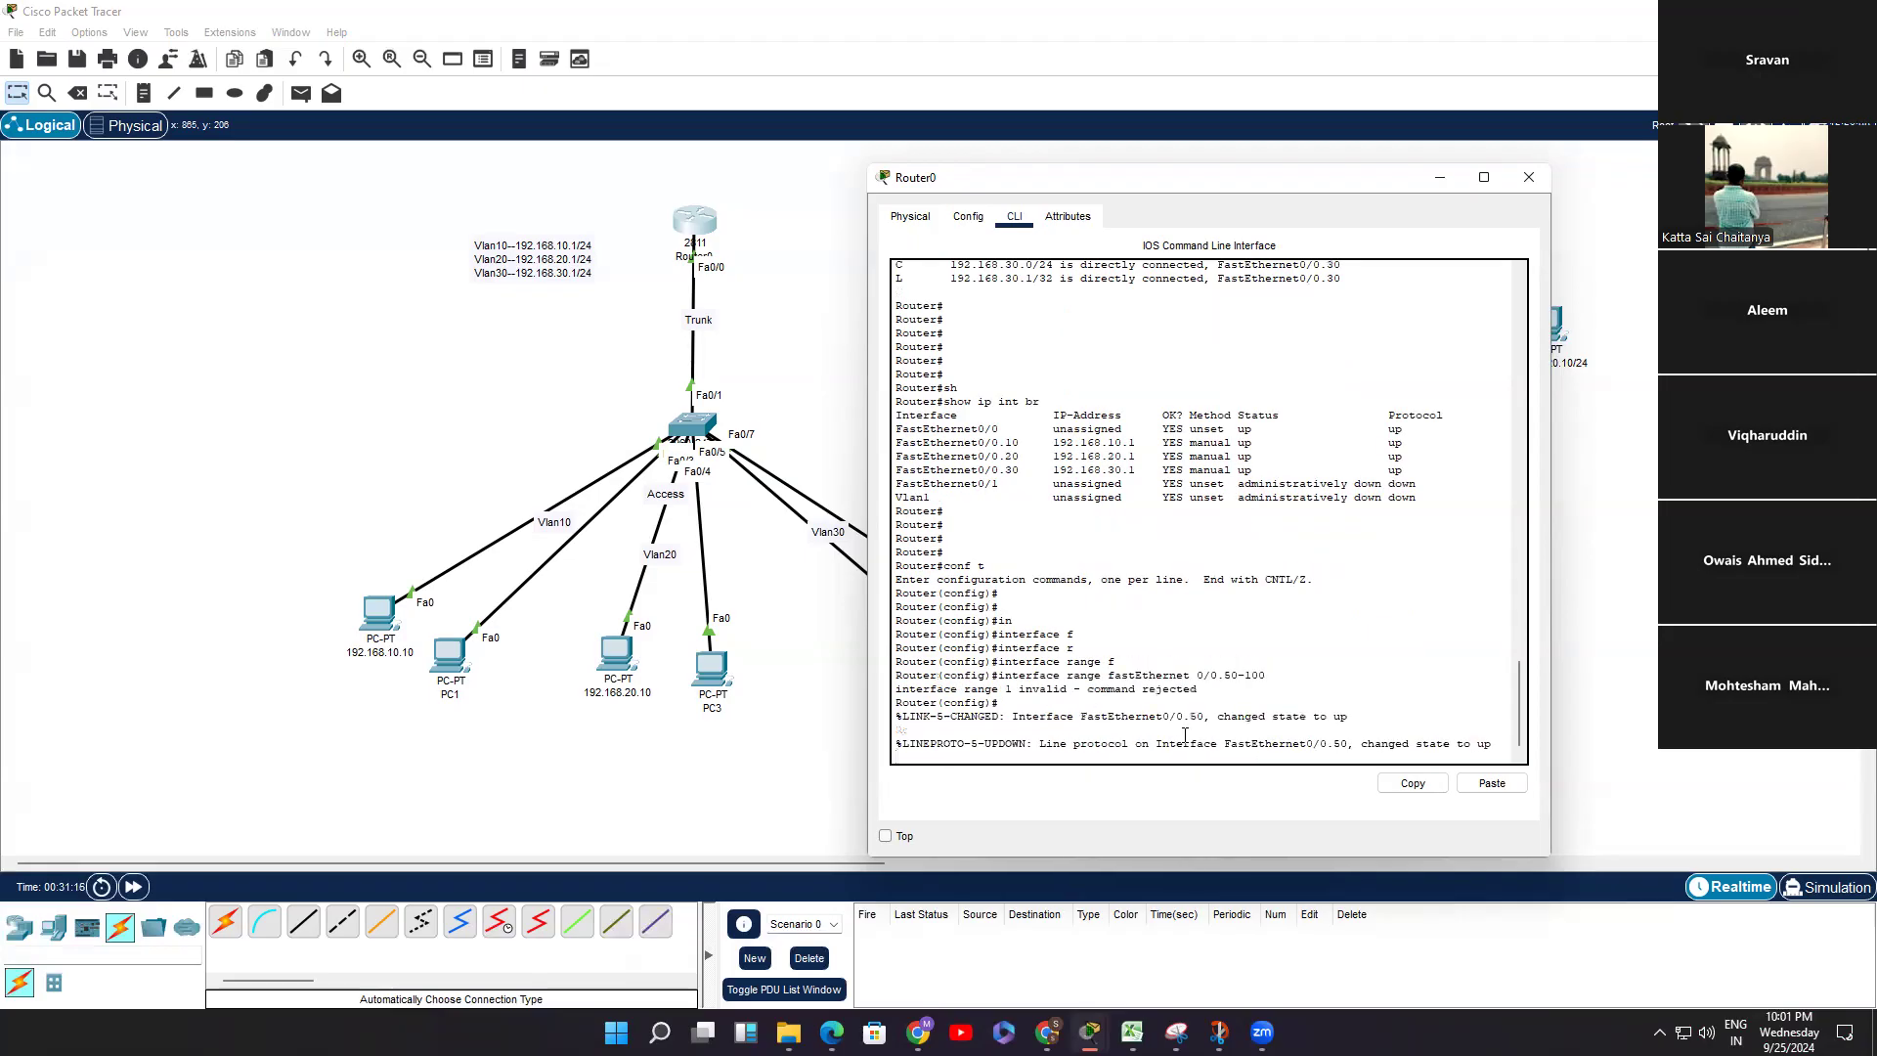
{"action": "key", "text": "Return"}
{"action": "key", "text": "Return"}
{"action": "key", "text": "Return"}
{"action": "key", "text": "ctrl+z"}
Step: Run show ip int br on Router0 to list its interfaces after the bulk subinterface attempt
{"action": "key", "text": "Return"}
{"action": "key", "text": "Return"}
{"action": "key", "text": "Return"}
{"action": "type", "text": "sh"}
{"action": "key", "text": "Tab"}
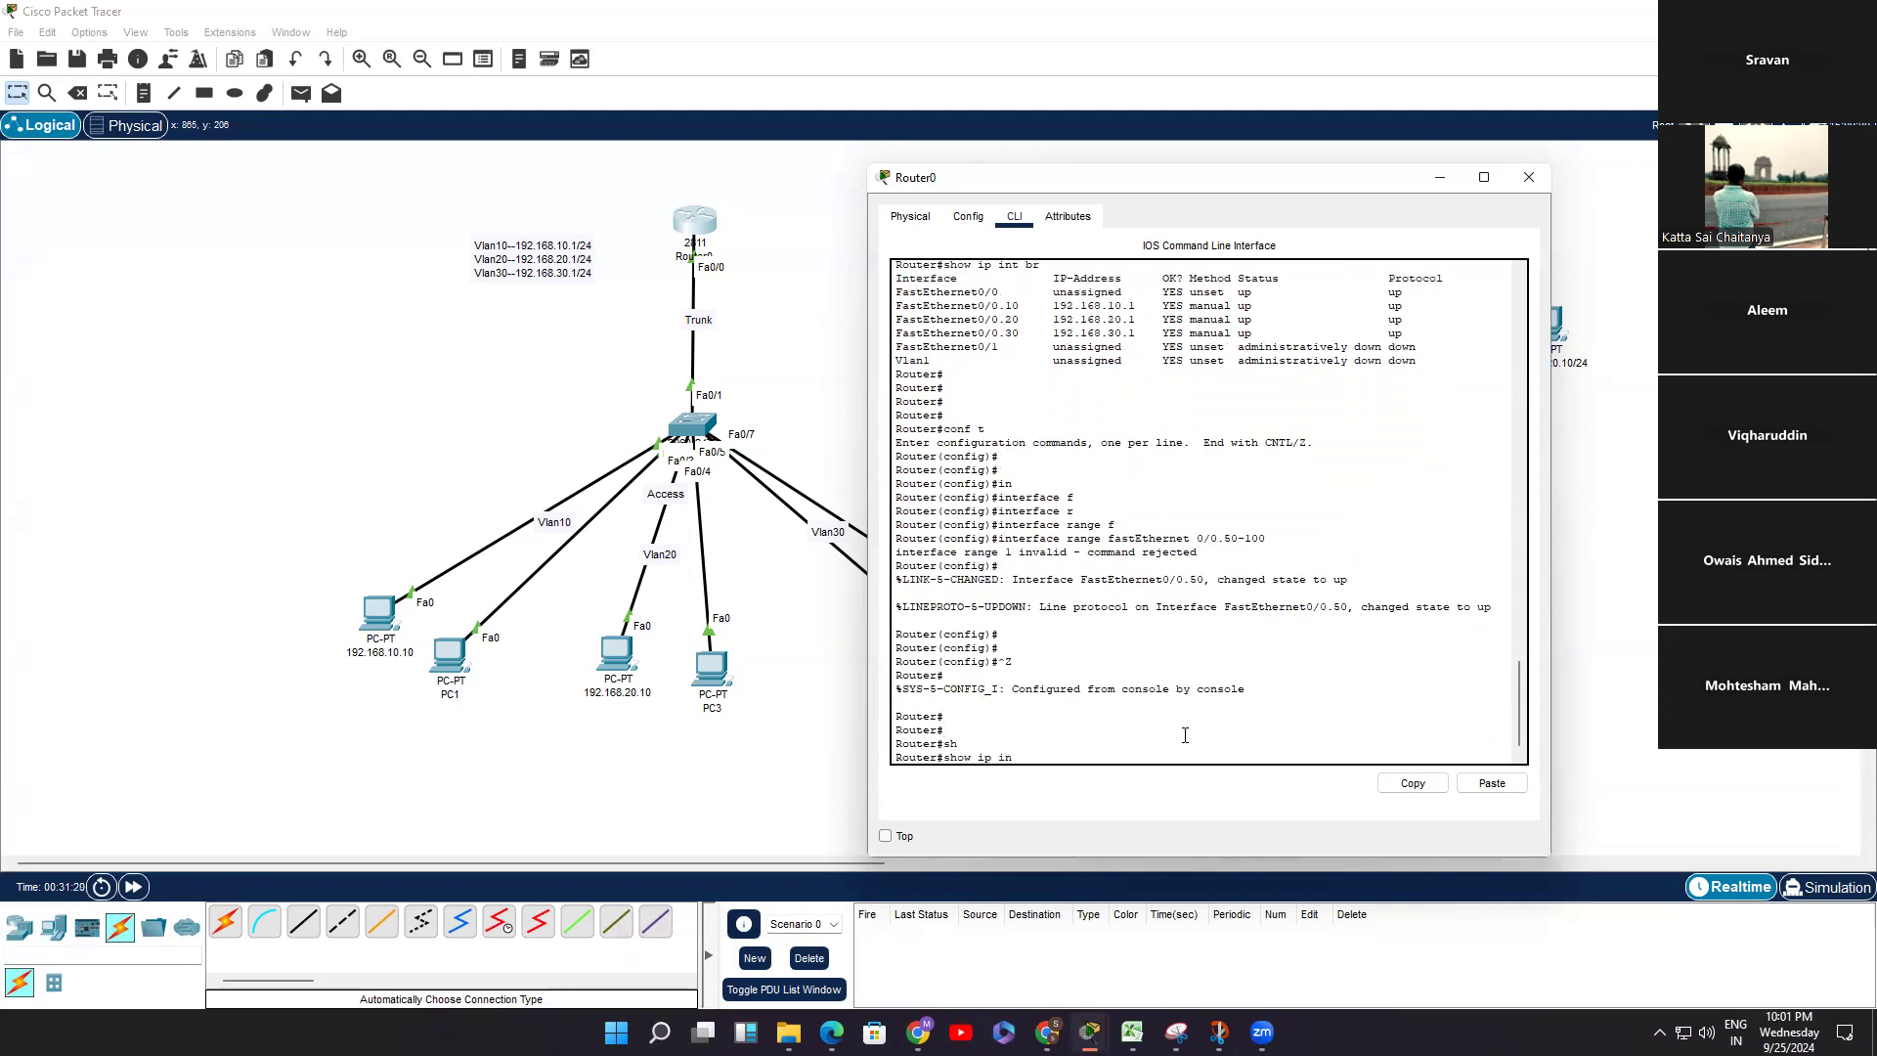
{"action": "type", "text": "ip int br"}
{"action": "key", "text": "Return"}
{"action": "key", "text": "Return"}
{"action": "key", "text": "Return"}
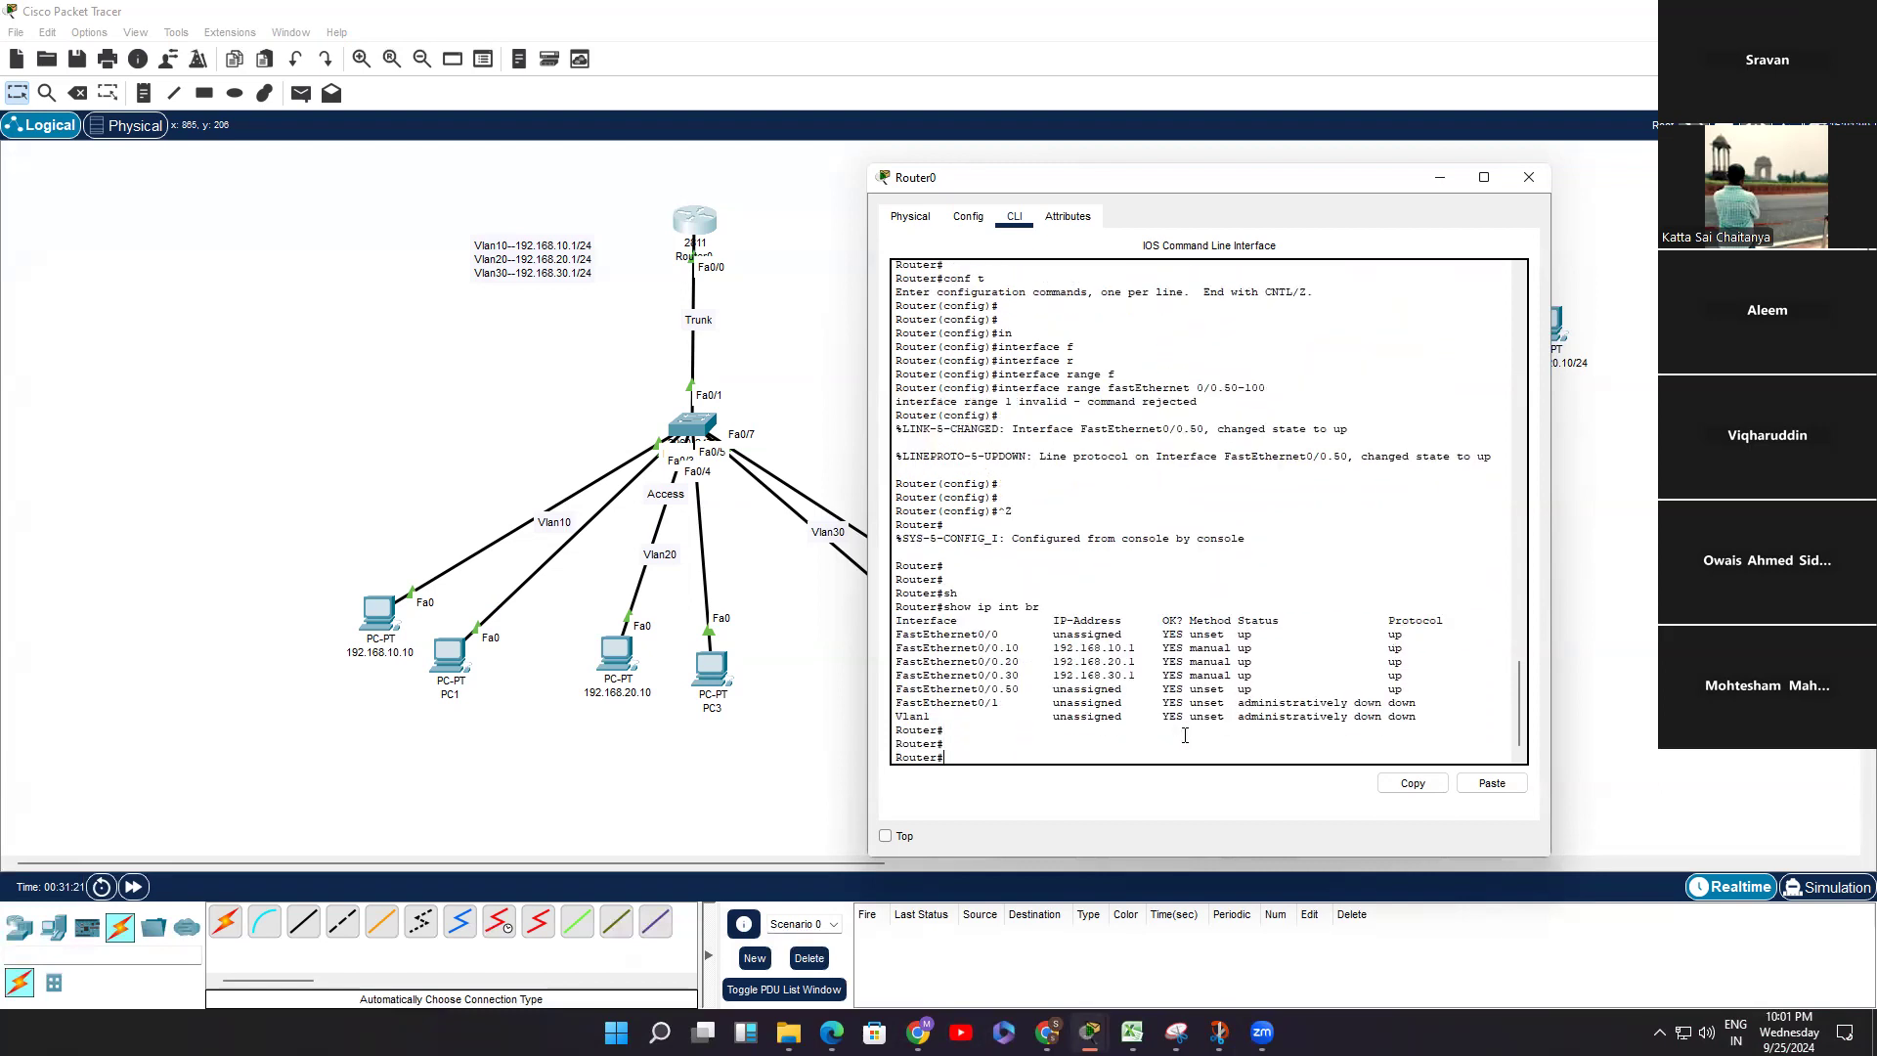
{"action": "key", "text": "Return"}
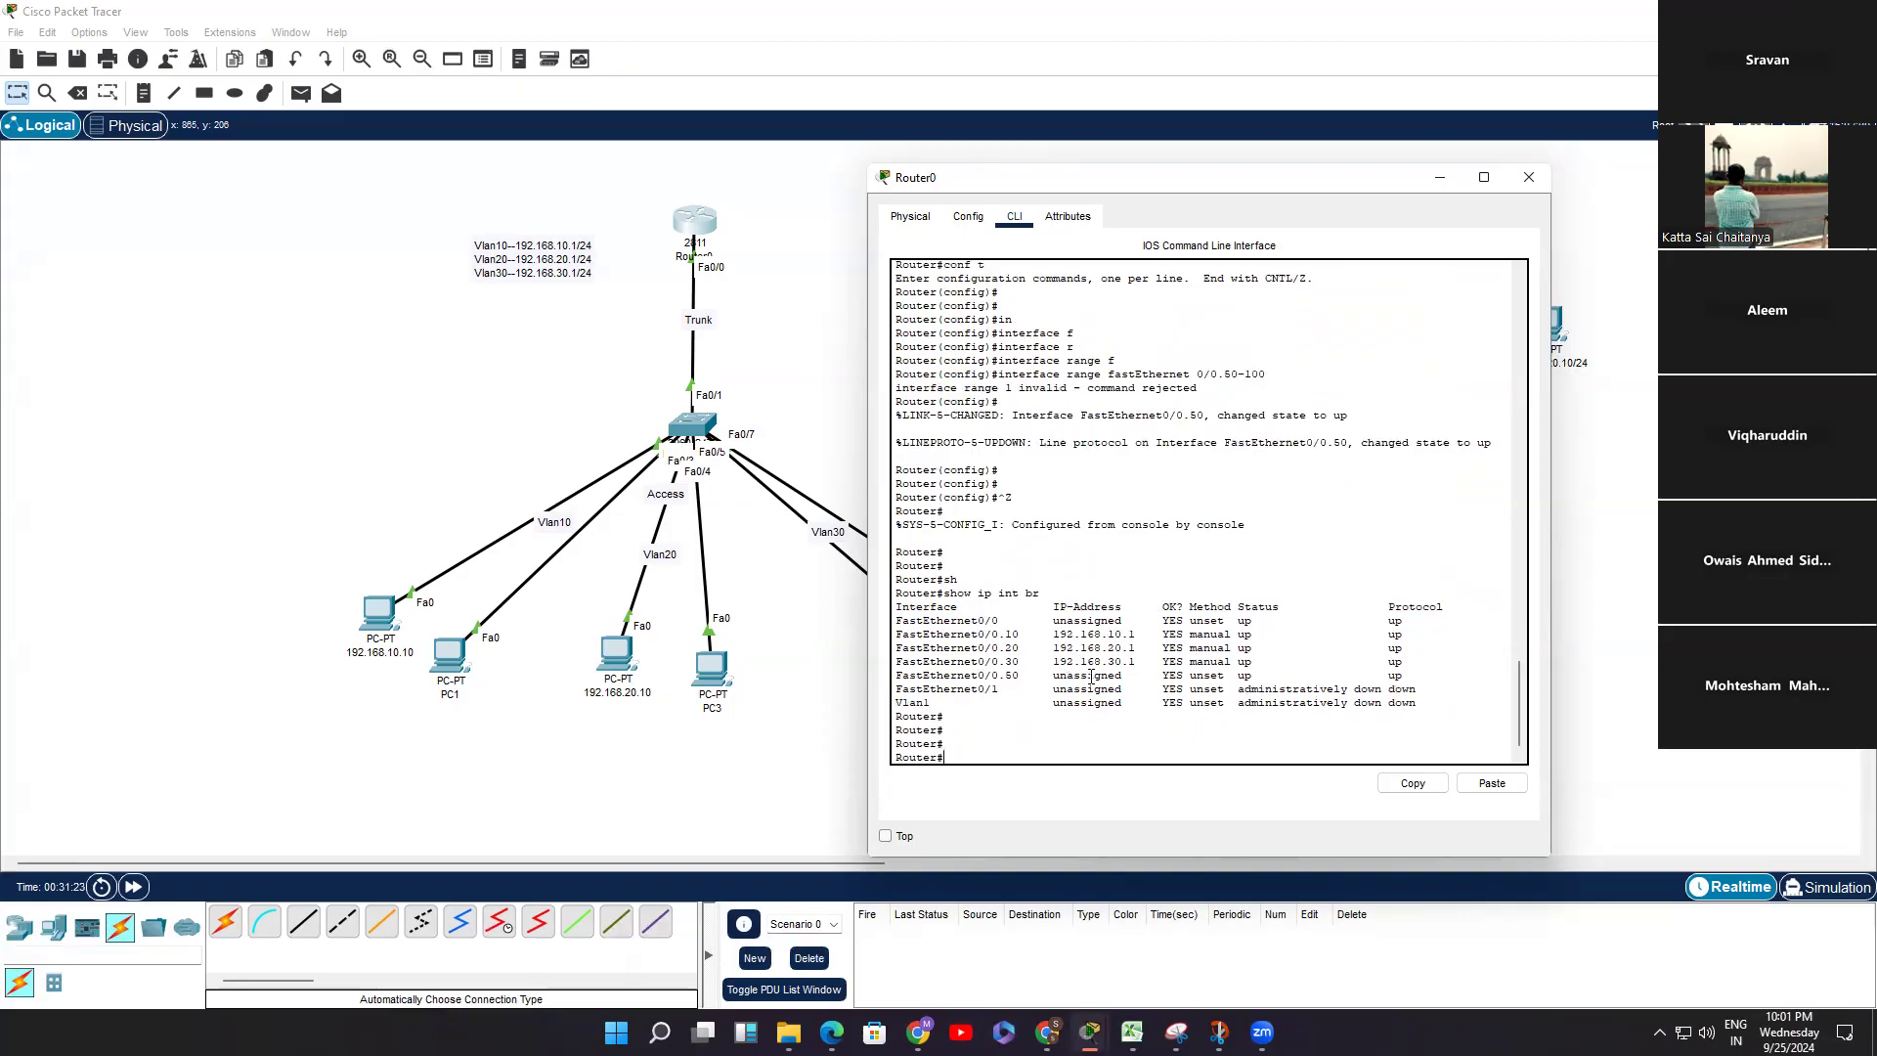
Step: Highlight the FastEthernet0/0.50 row in the interface list to examine its address and status
{"action": "left_click_drag", "start_coordinate": [897, 677], "coordinate": [1421, 672]}
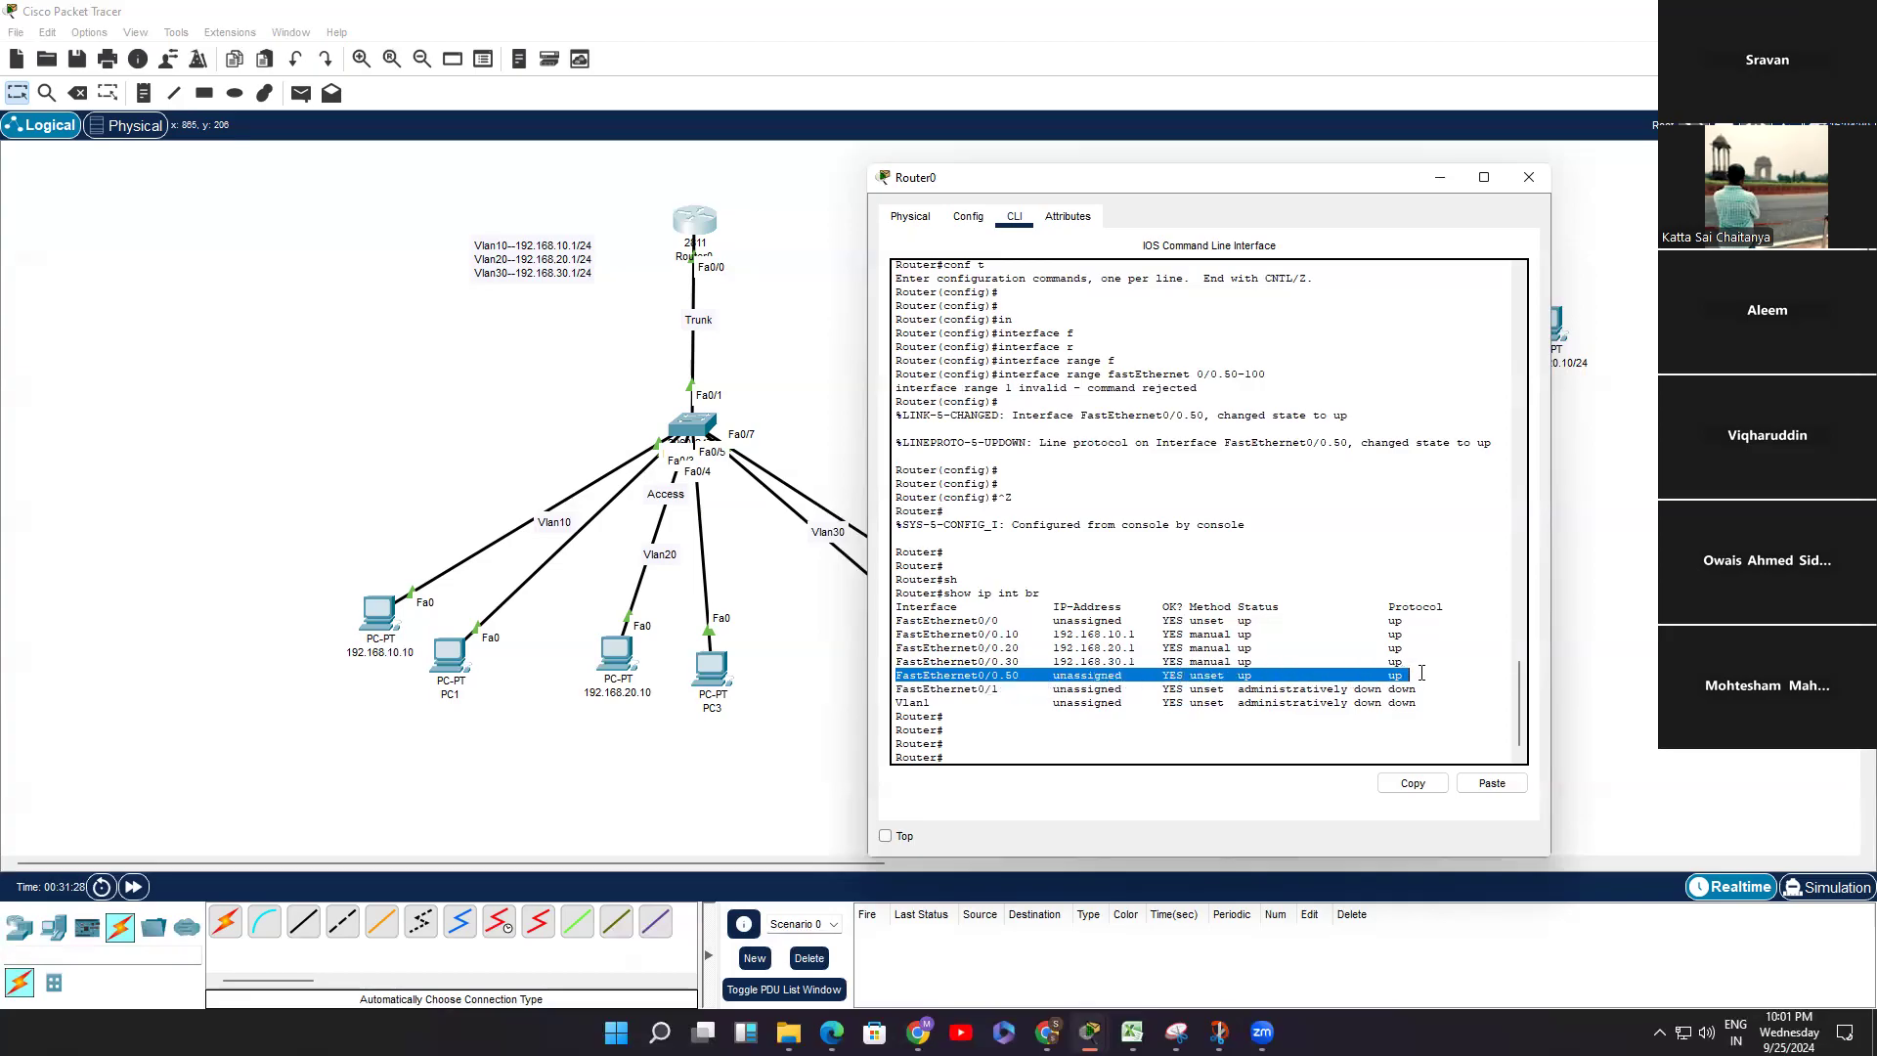
{"action": "left_click", "coordinate": [1128, 677]}
{"action": "left_click_drag", "start_coordinate": [1408, 676], "coordinate": [938, 676]}
{"action": "left_click", "coordinate": [1136, 702]}
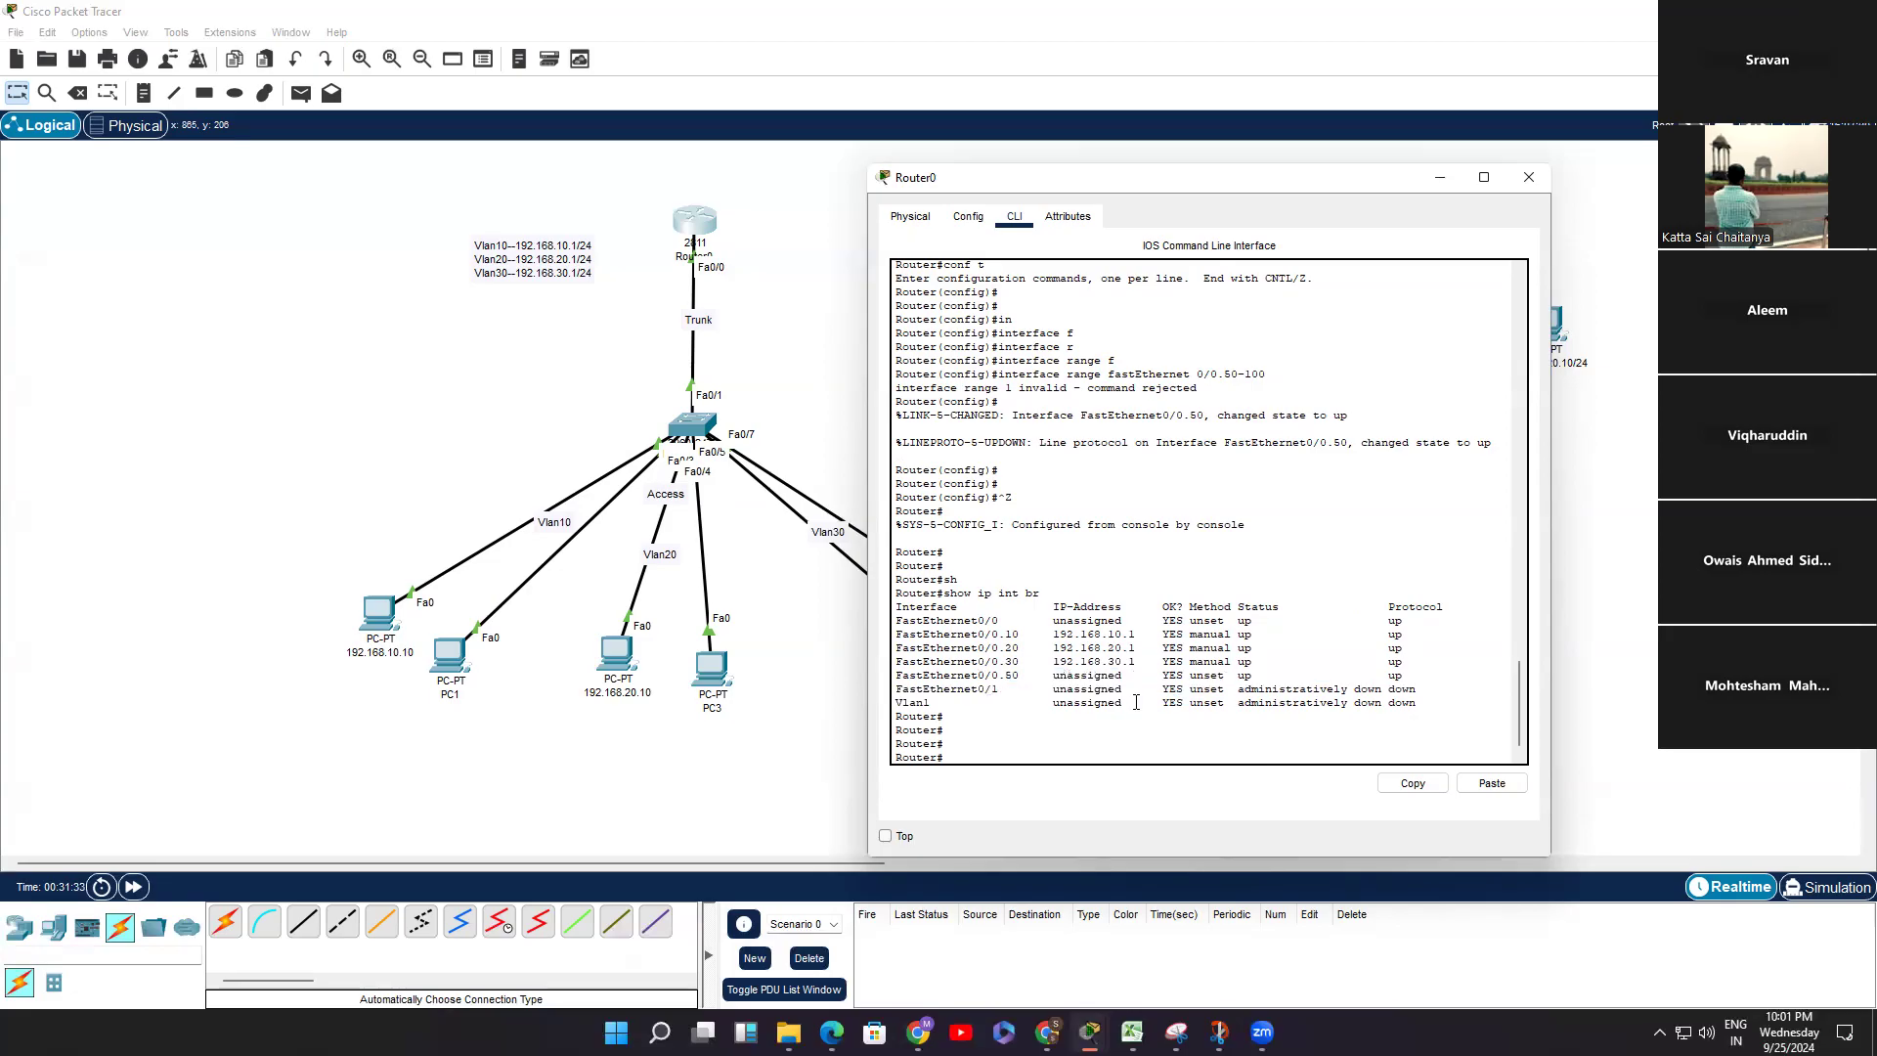
Step: Enter conf t on Router0 and create subinterface FastEthernet 0/0.60 with interface range fastEthernet 0/0.60
{"action": "key", "text": "Return"}
{"action": "key", "text": "Return"}
{"action": "type", "text": "conf t"}
{"action": "key", "text": "Return"}
{"action": "key", "text": "Return"}
{"action": "key", "text": "Return"}
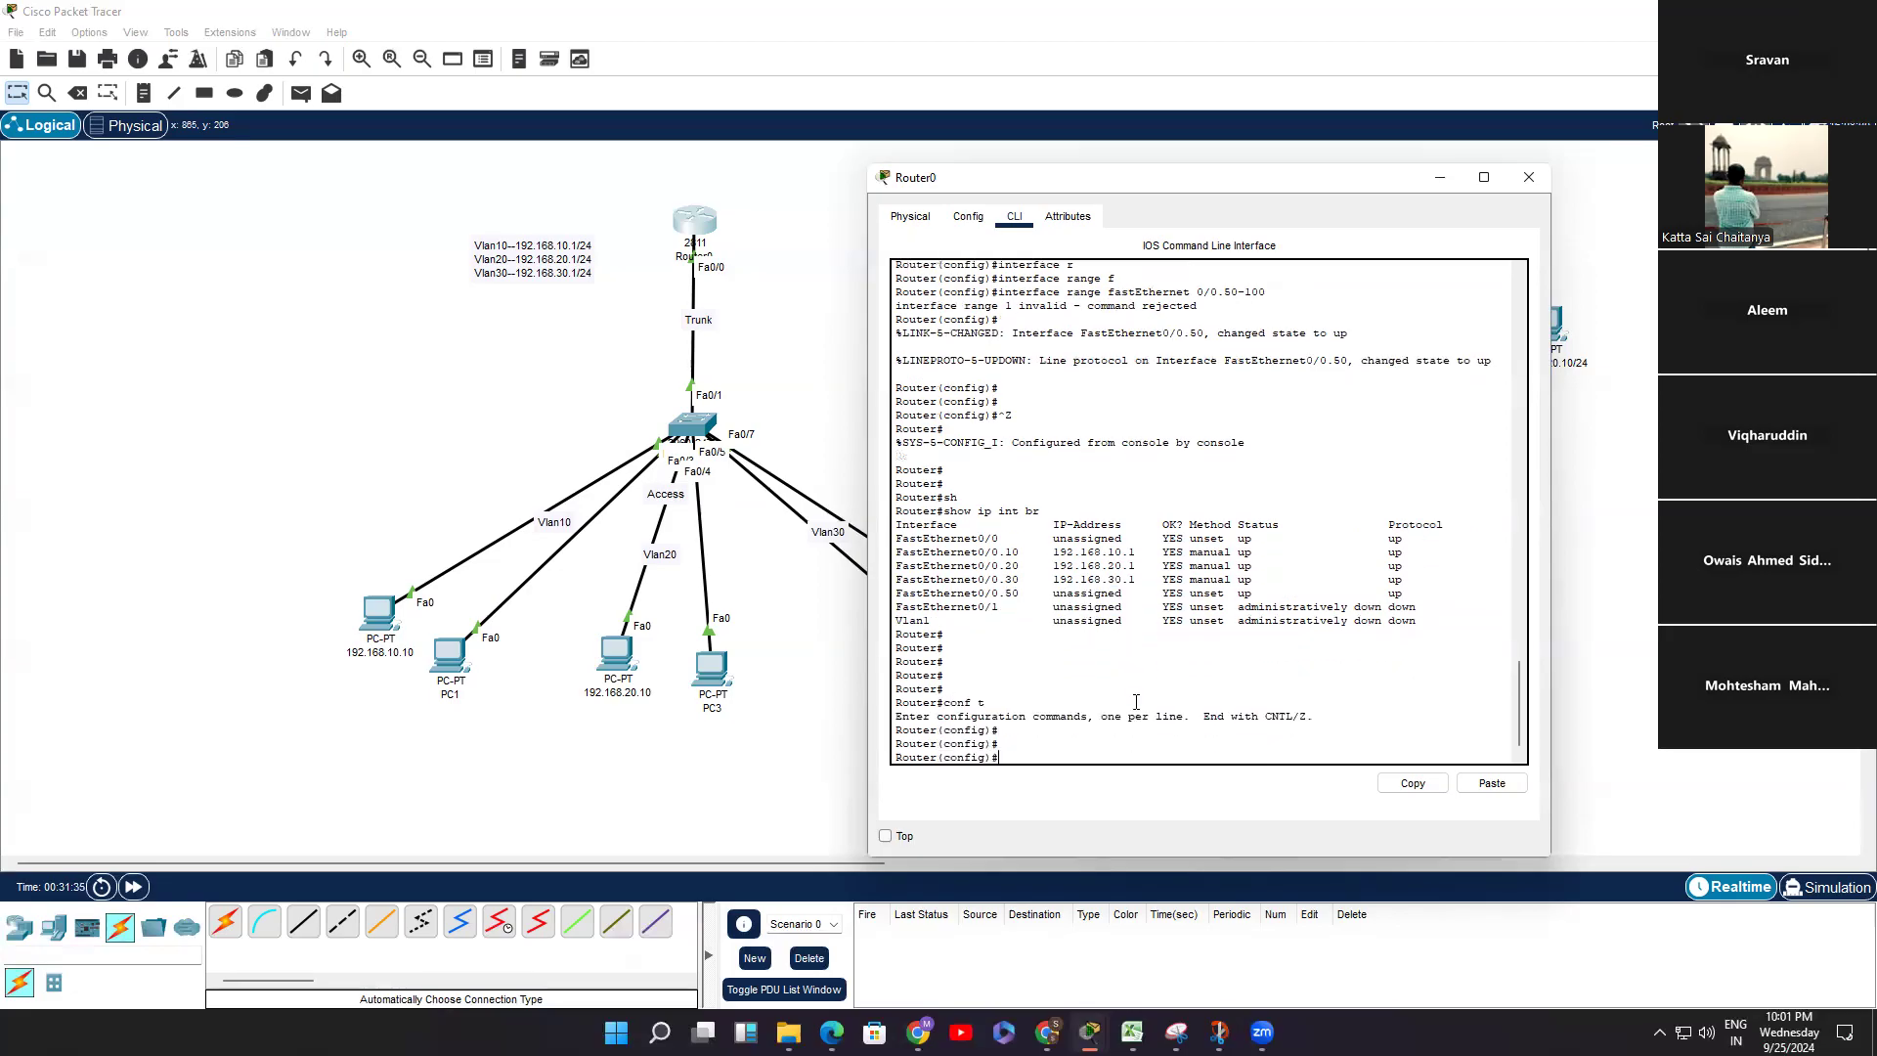
{"action": "key", "text": "Up"}
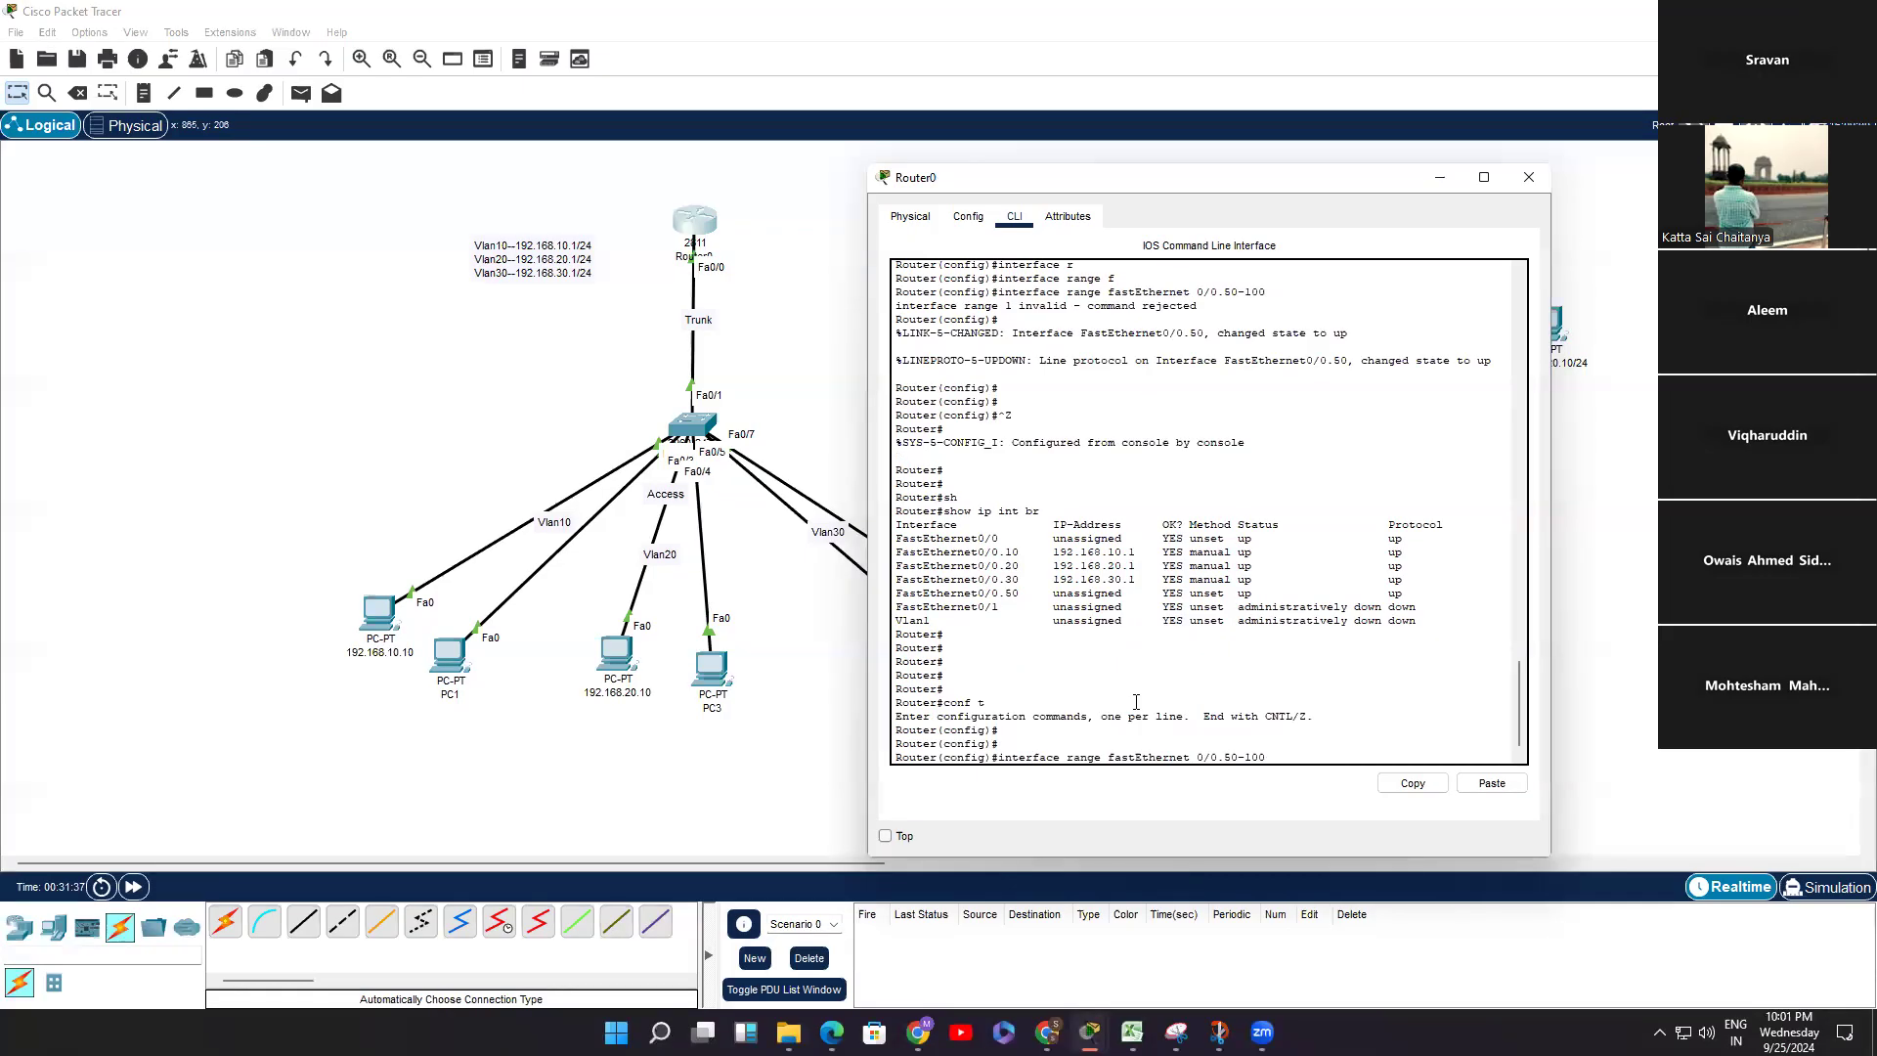
{"action": "type", "text": "60"}
{"action": "key", "text": "Return"}
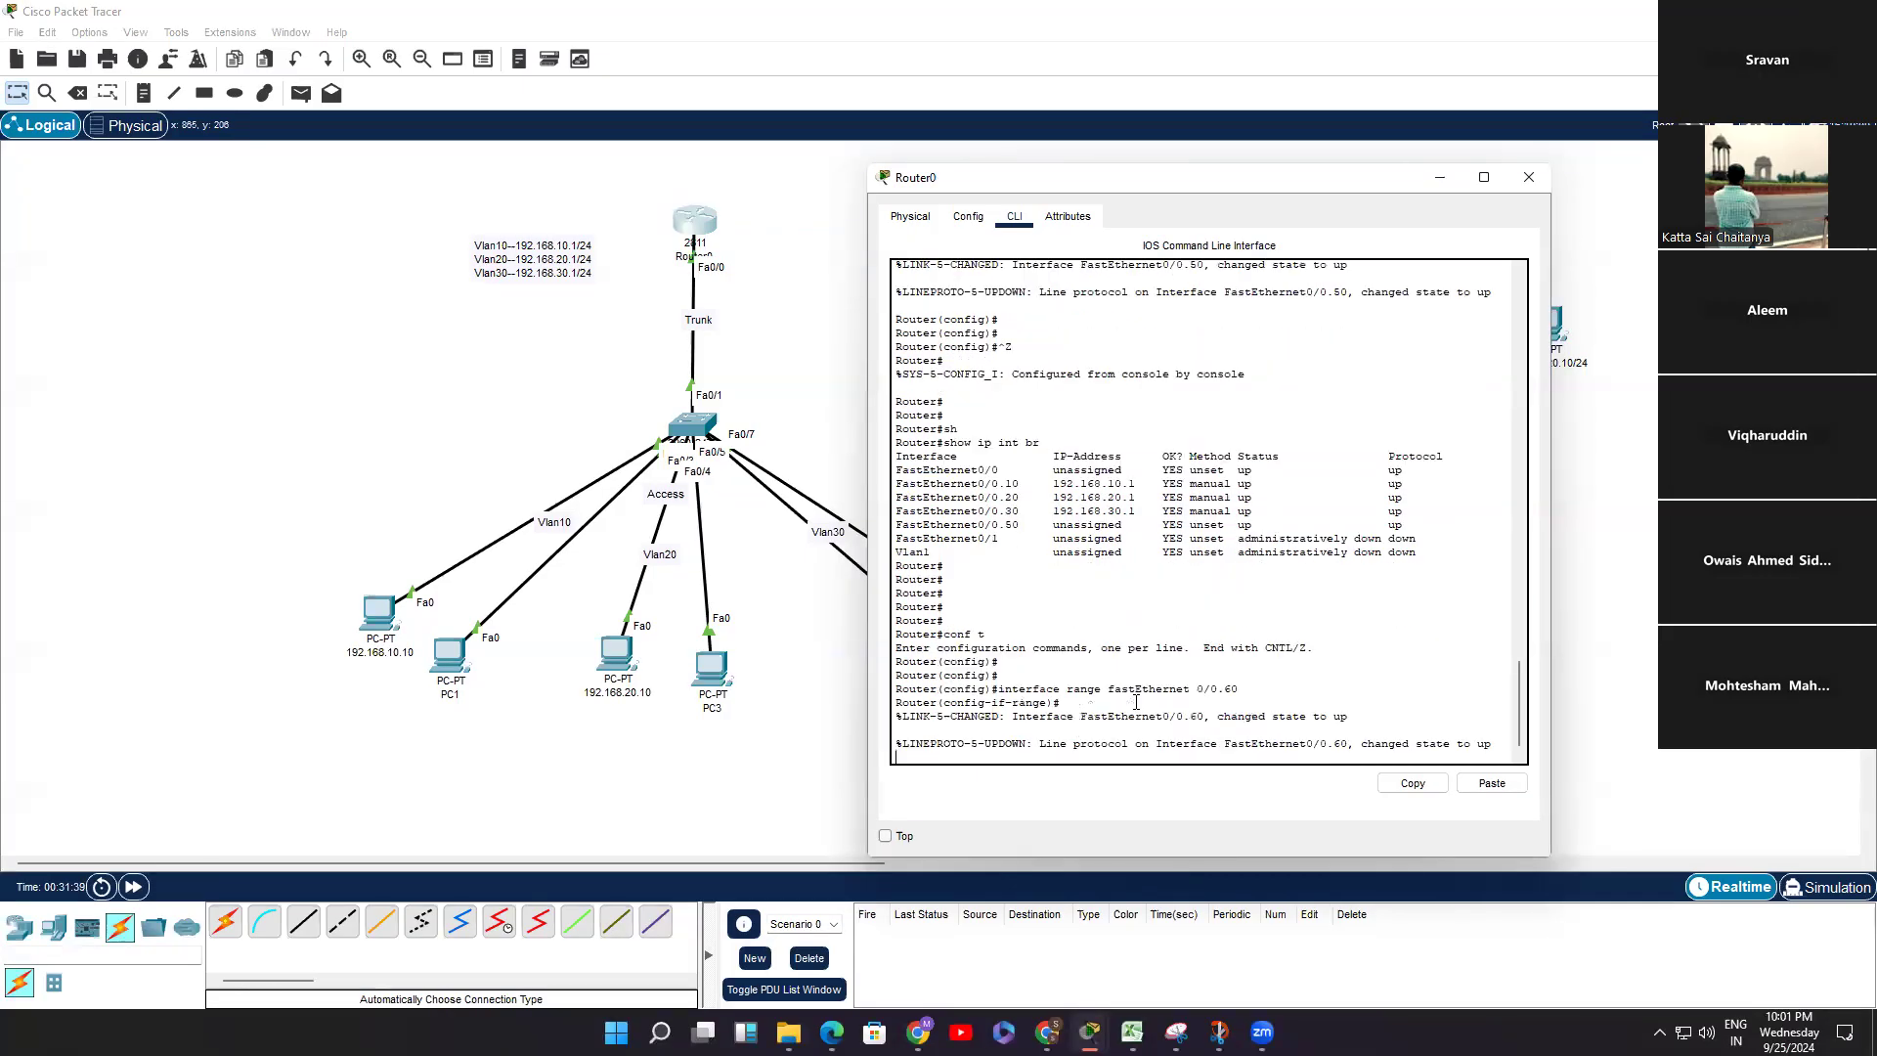
Step: Leave the 0/0.60 interface-range mode with ex to get back to Router0's global configuration mode
{"action": "key", "text": "Up"}
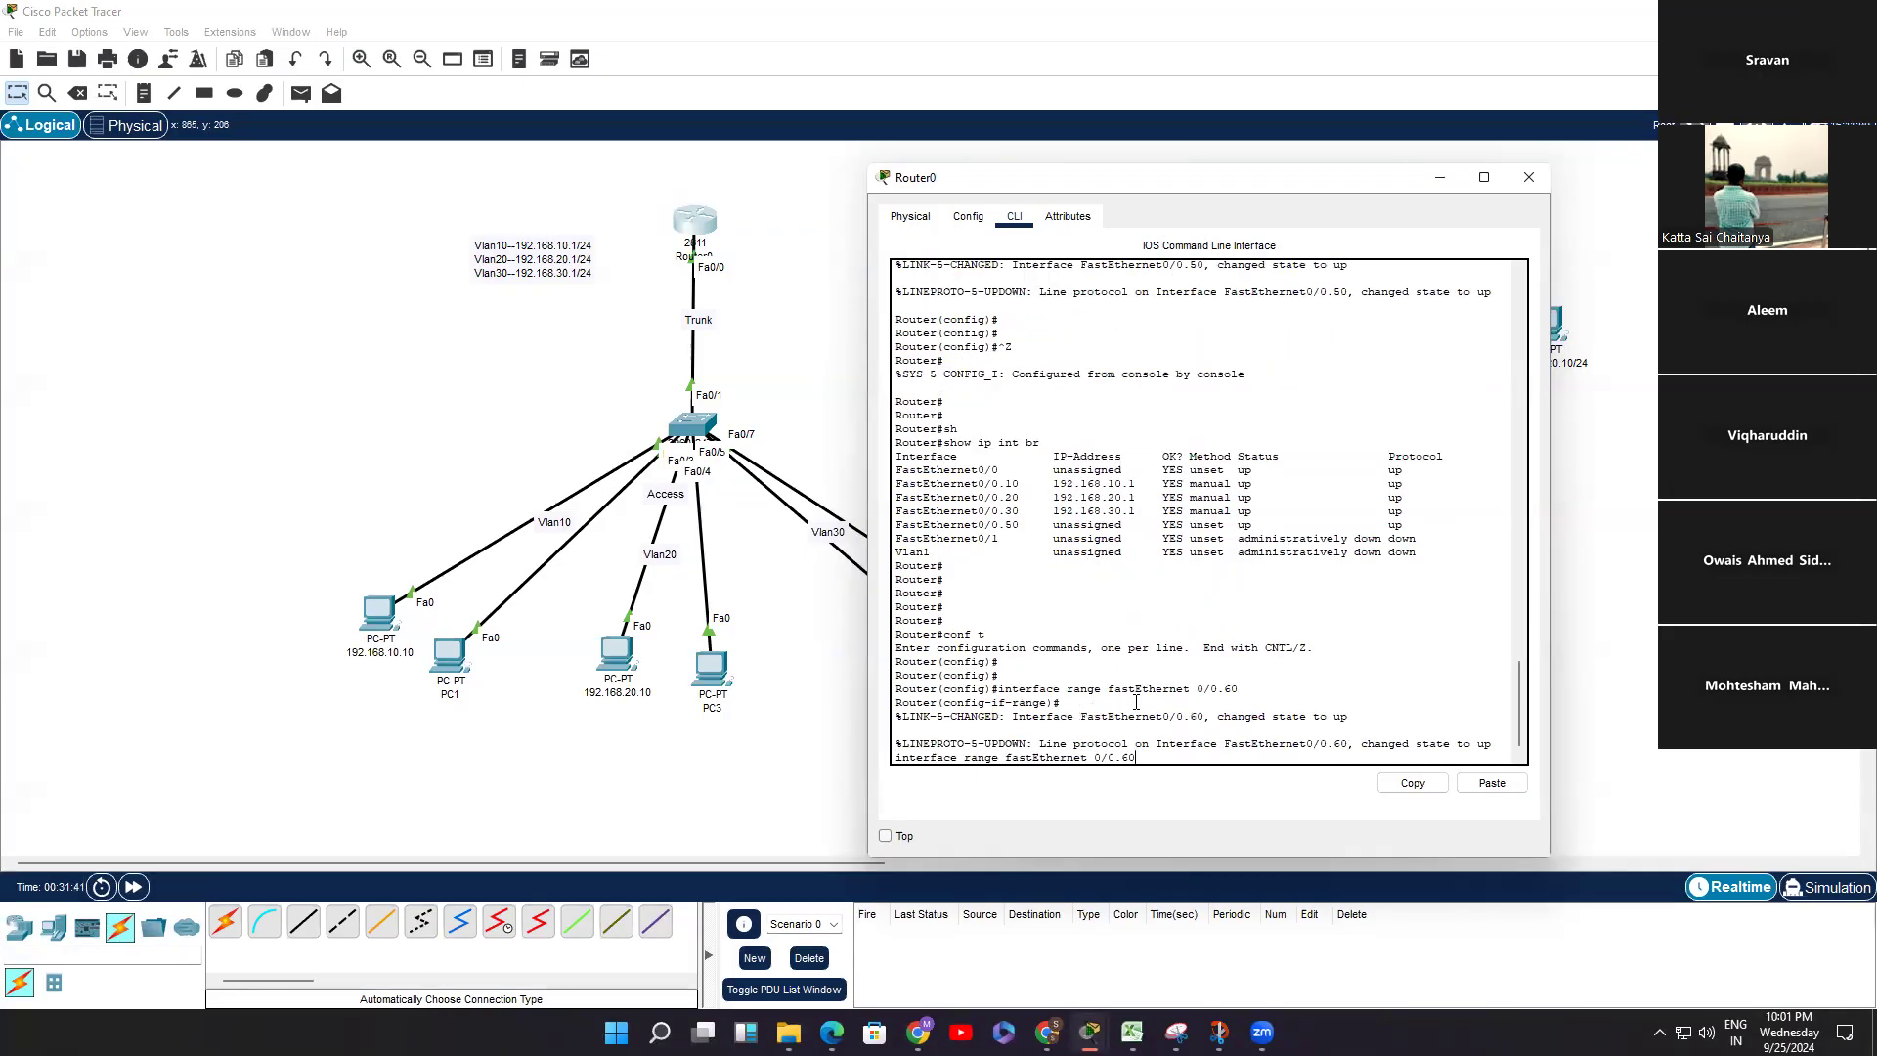
{"action": "key", "text": "Return"}
{"action": "key", "text": "Return"}
{"action": "key", "text": "Return"}
{"action": "key", "text": "Return"}
{"action": "key", "text": "Return"}
{"action": "key", "text": "Return"}
{"action": "key", "text": "Return"}
{"action": "key", "text": "Return"}
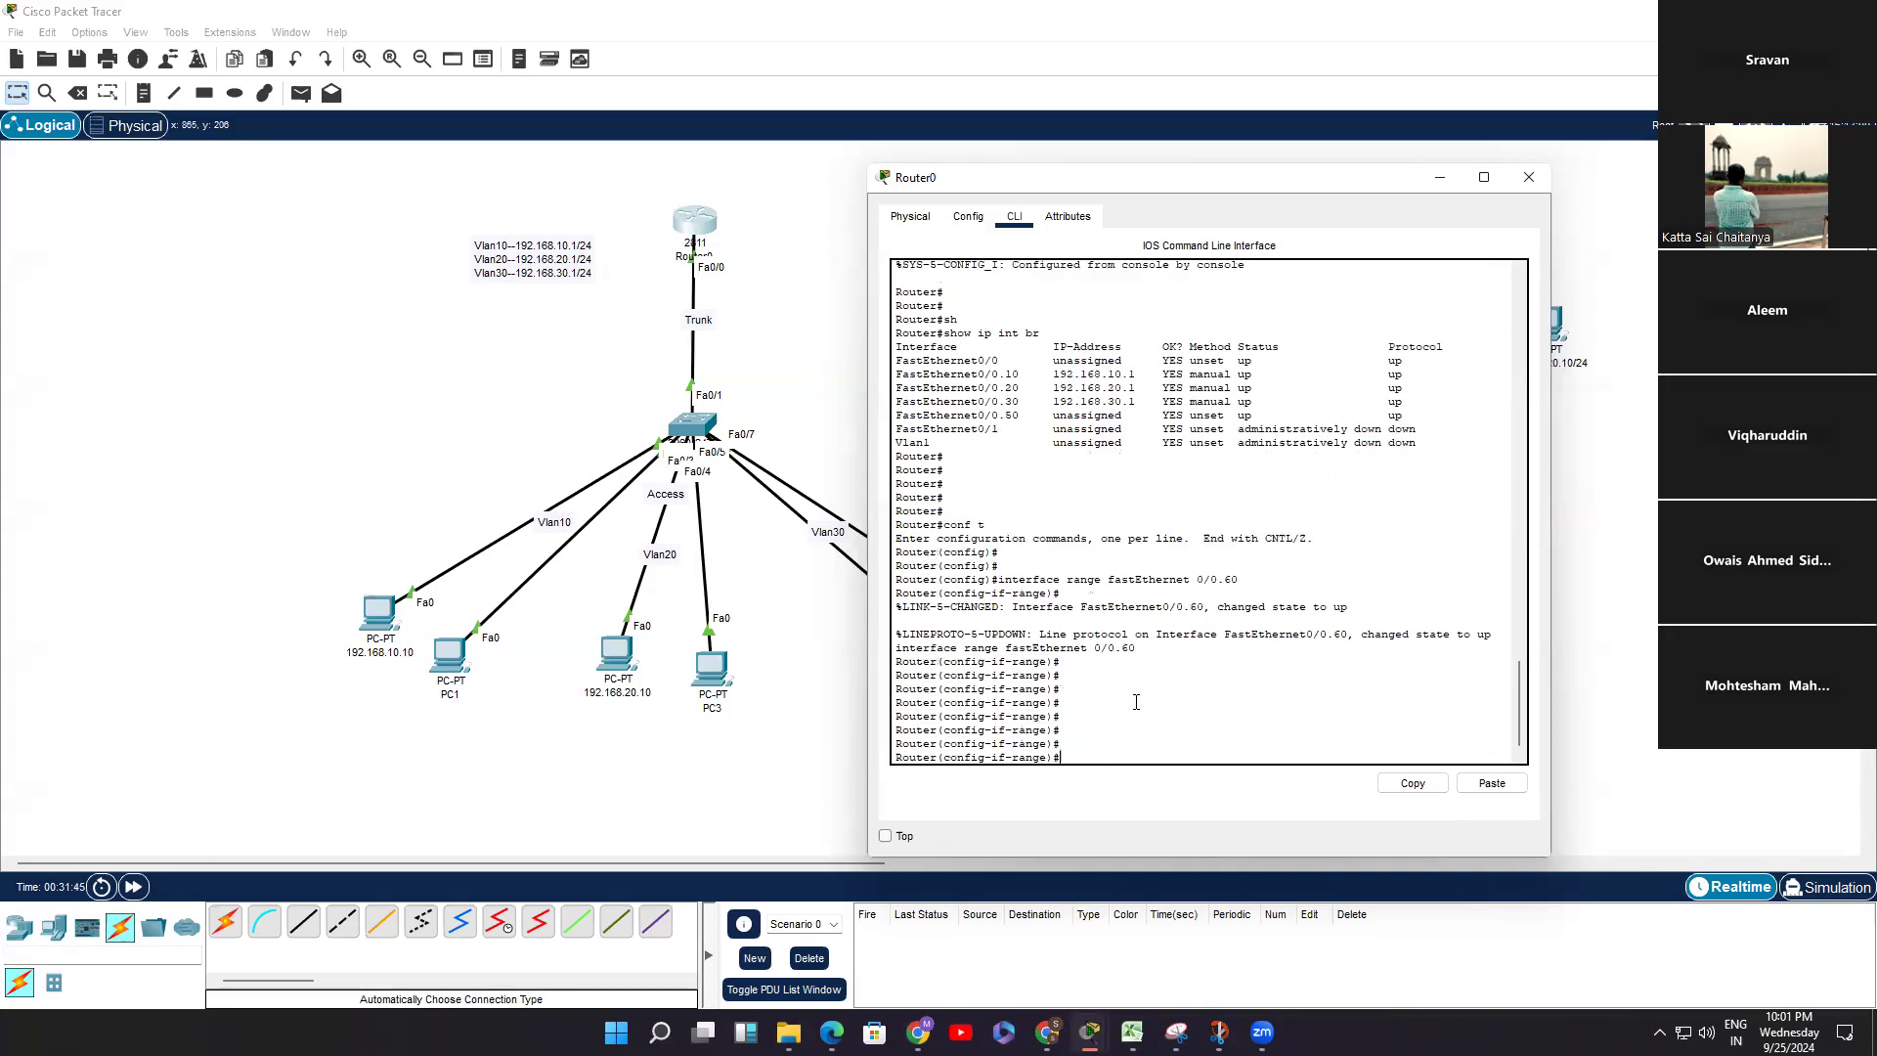
{"action": "type", "text": "ex"}
{"action": "key", "text": "Return"}
{"action": "key", "text": "Return"}
{"action": "key", "text": "Return"}
Step: Create subinterface FastEthernet 0/0.100 with interface range fastEthernet 0/0.100 and leave configuration mode
{"action": "key", "text": "Up"}
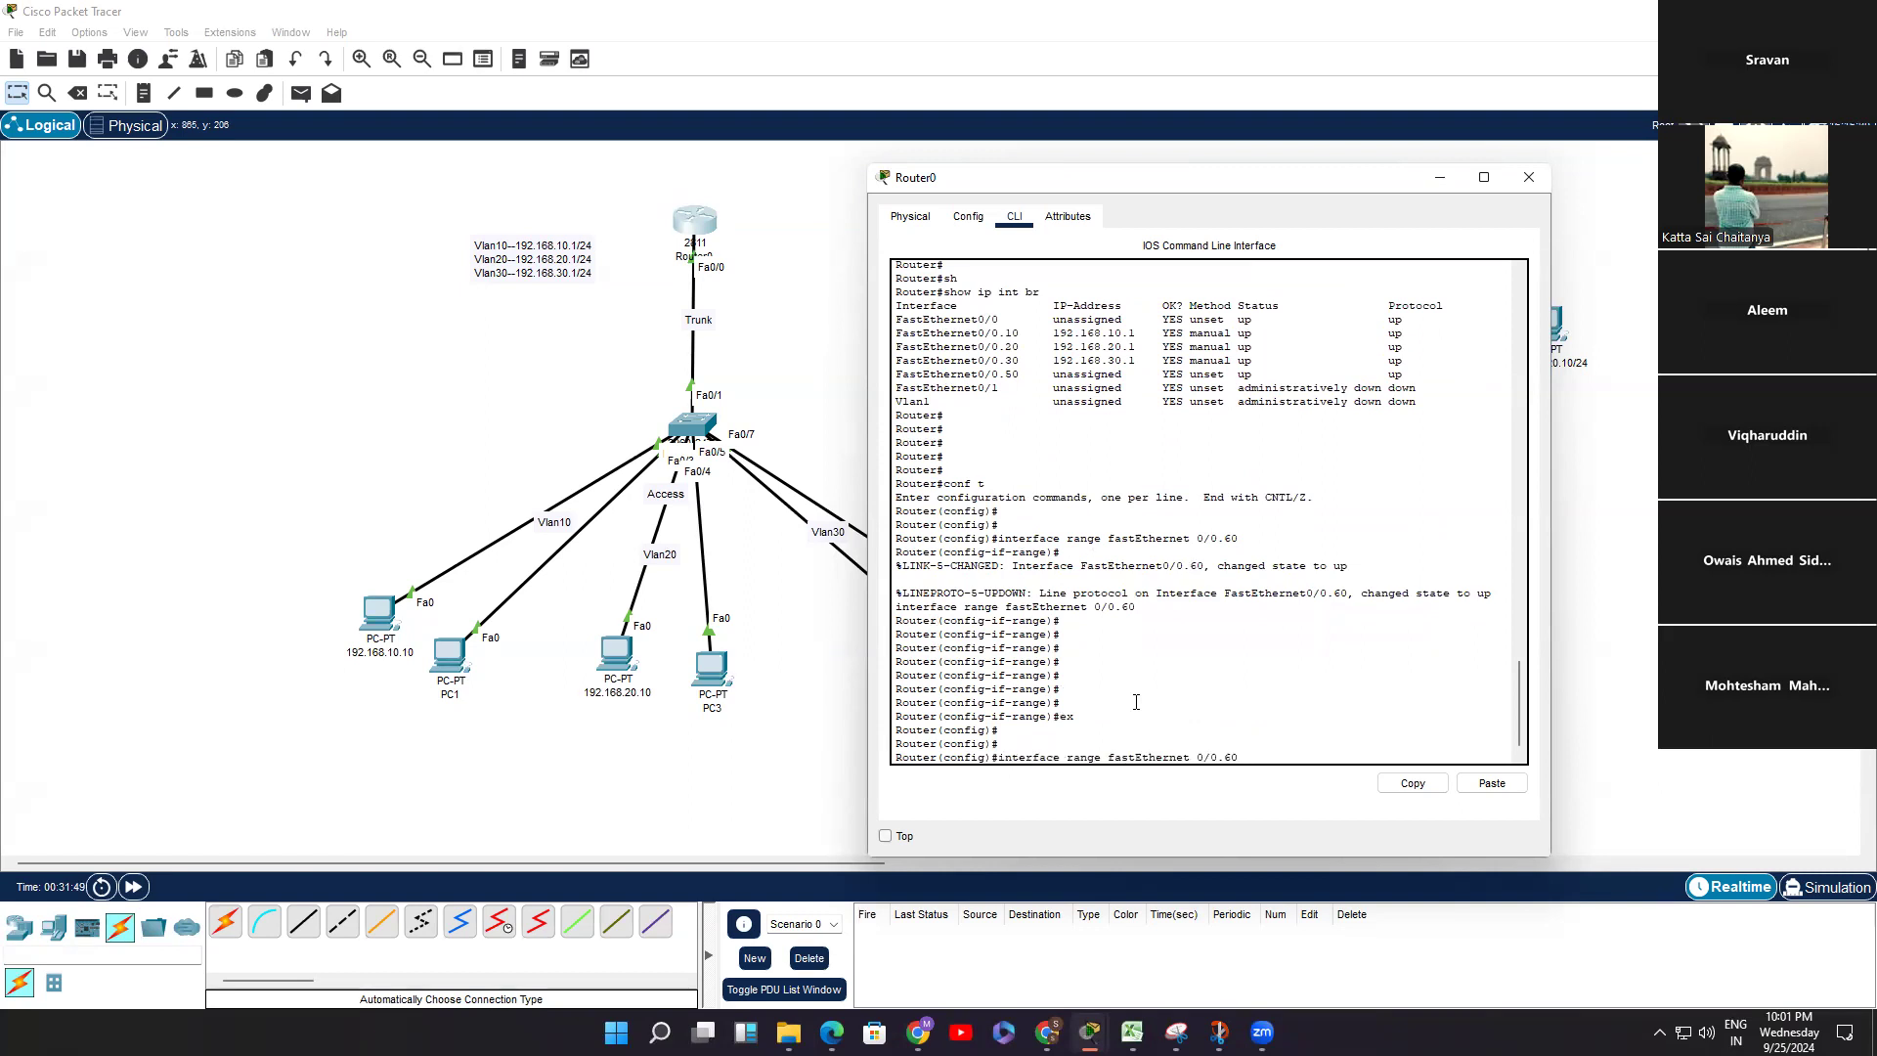
{"action": "type", "text": "100"}
{"action": "key", "text": "Return"}
{"action": "key", "text": "Return"}
{"action": "key", "text": "ctrl+z"}
Step: Run show ip int br on Router0 and highlight the rows for subinterfaces 0/0.50, 0/0.60 and 0/0.100
{"action": "key", "text": "Return"}
{"action": "key", "text": "Return"}
{"action": "key", "text": "Return"}
{"action": "type", "text": "sh"}
{"action": "key", "text": "Tab"}
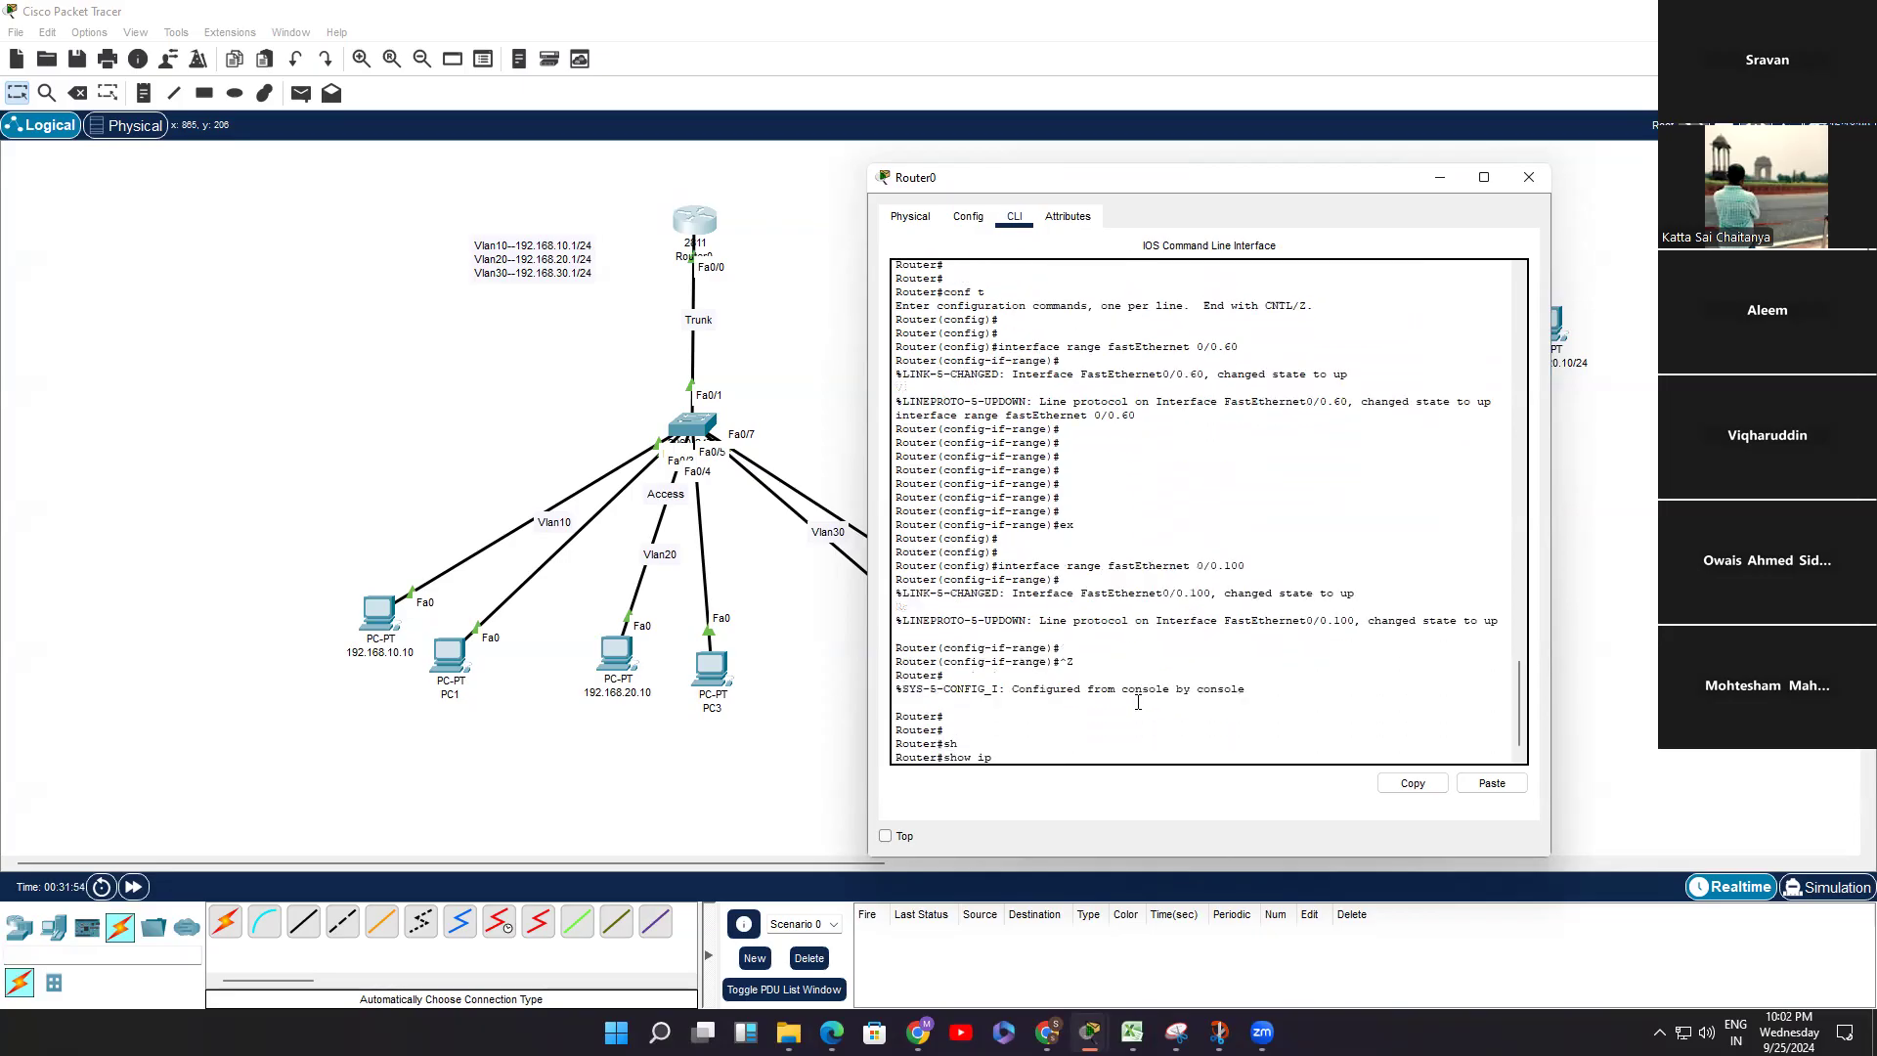
{"action": "type", "text": "ip int br"}
{"action": "key", "text": "Return"}
{"action": "key", "text": "Return"}
{"action": "key", "text": "Return"}
{"action": "key", "text": "Return"}
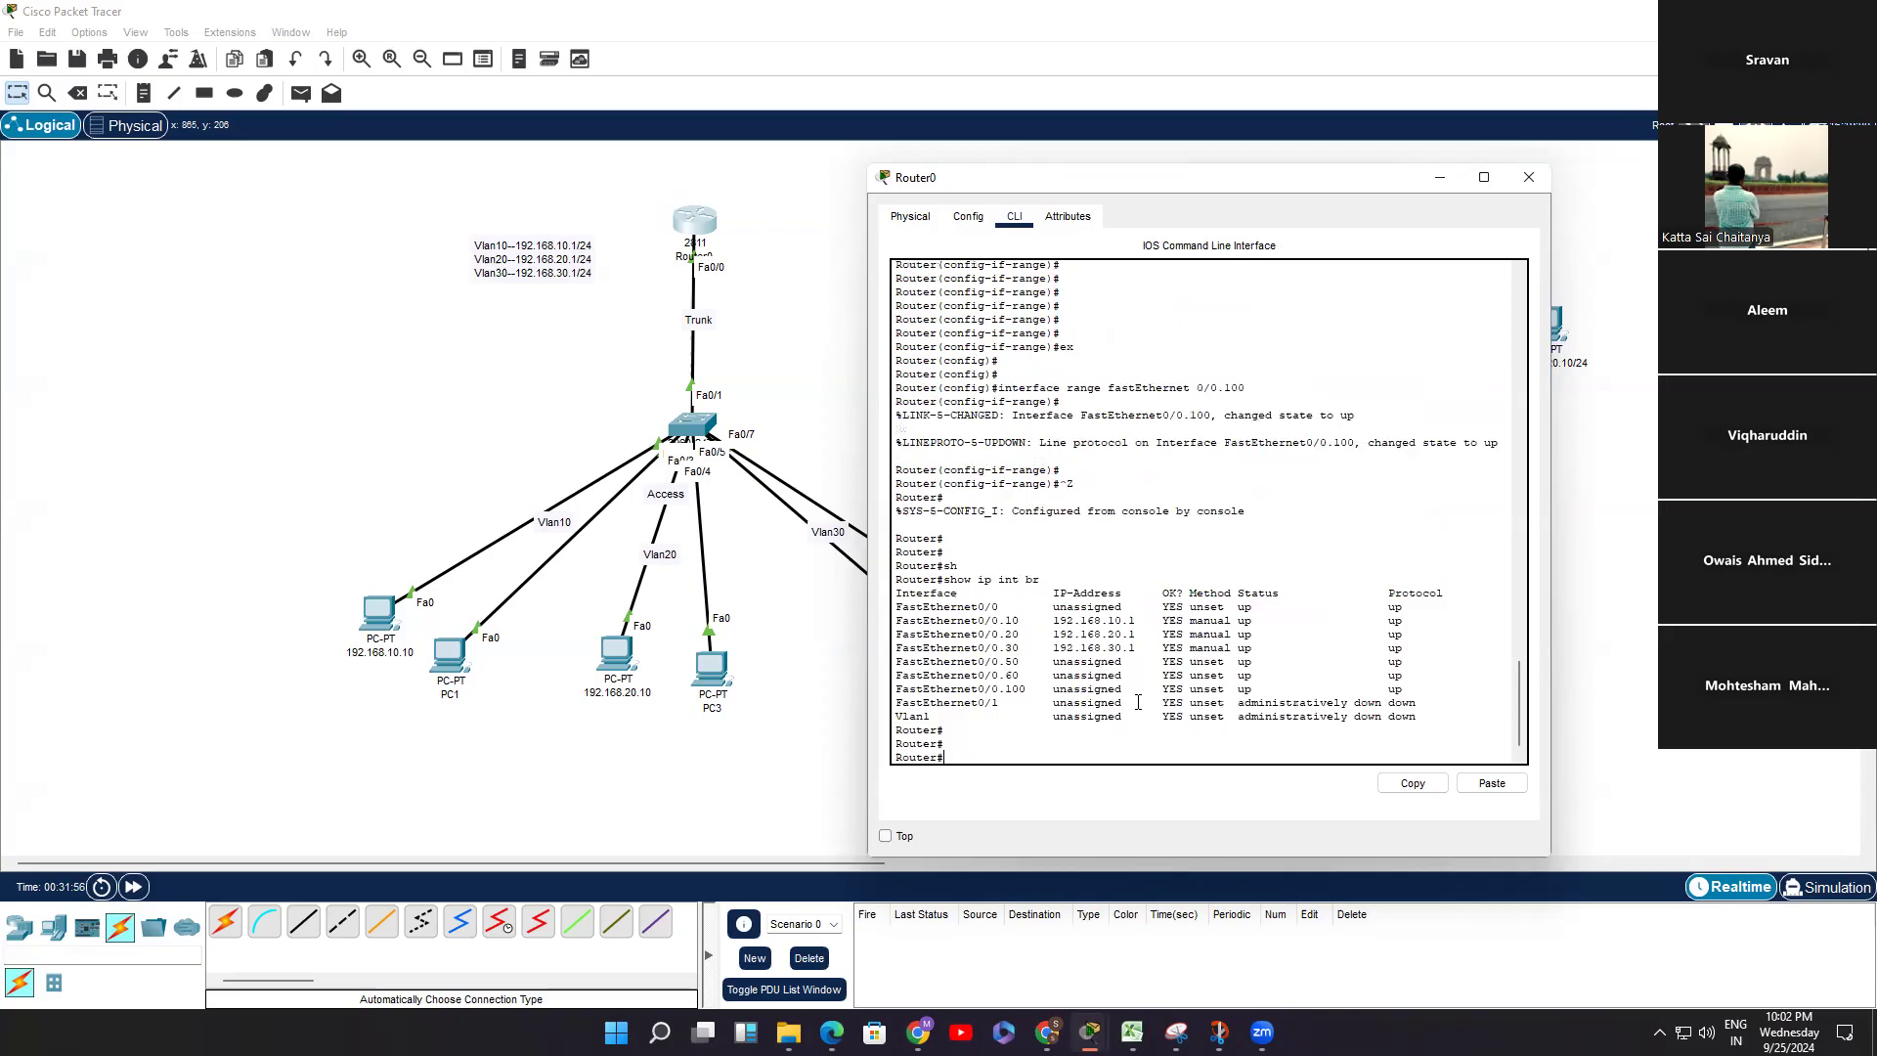
{"action": "left_click_drag", "start_coordinate": [1397, 674], "coordinate": [878, 643]}
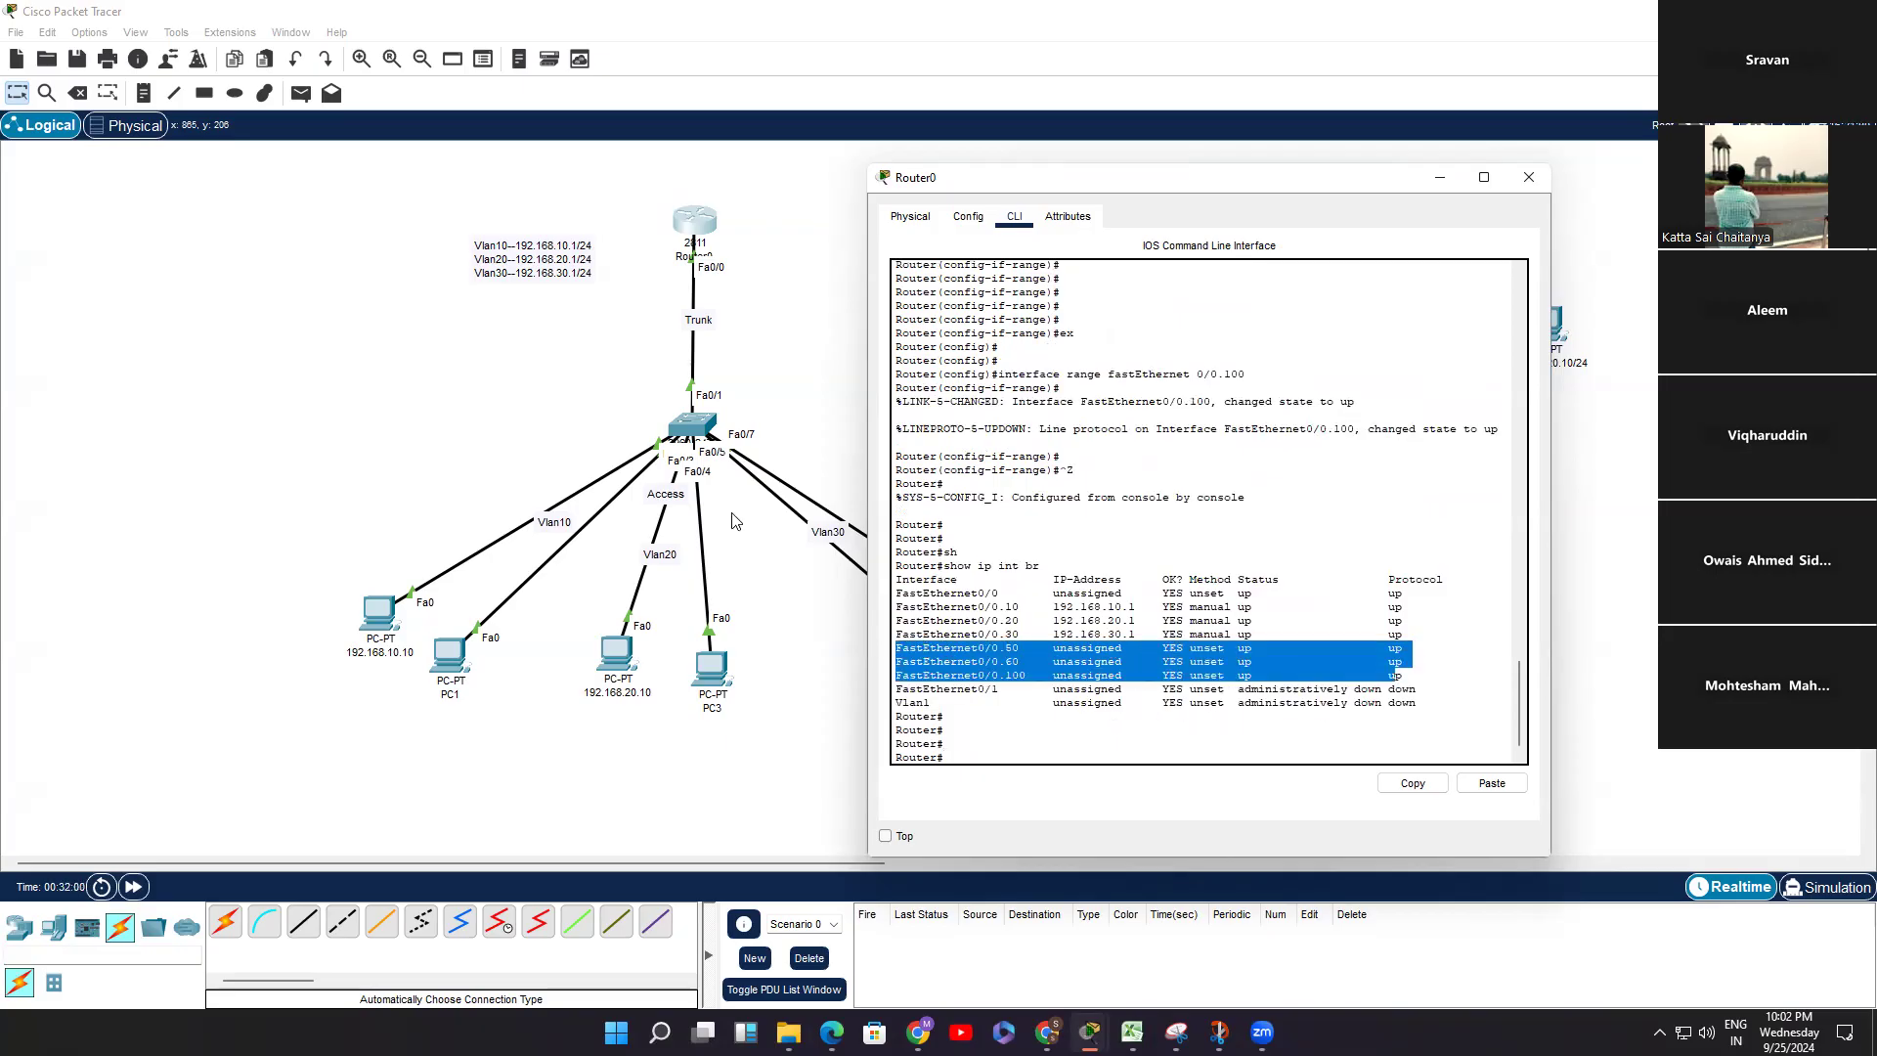
Step: Return to the topology, view the switch's port summary, and shift Router0 and Switch0 slightly upward
{"action": "left_click", "coordinate": [655, 436]}
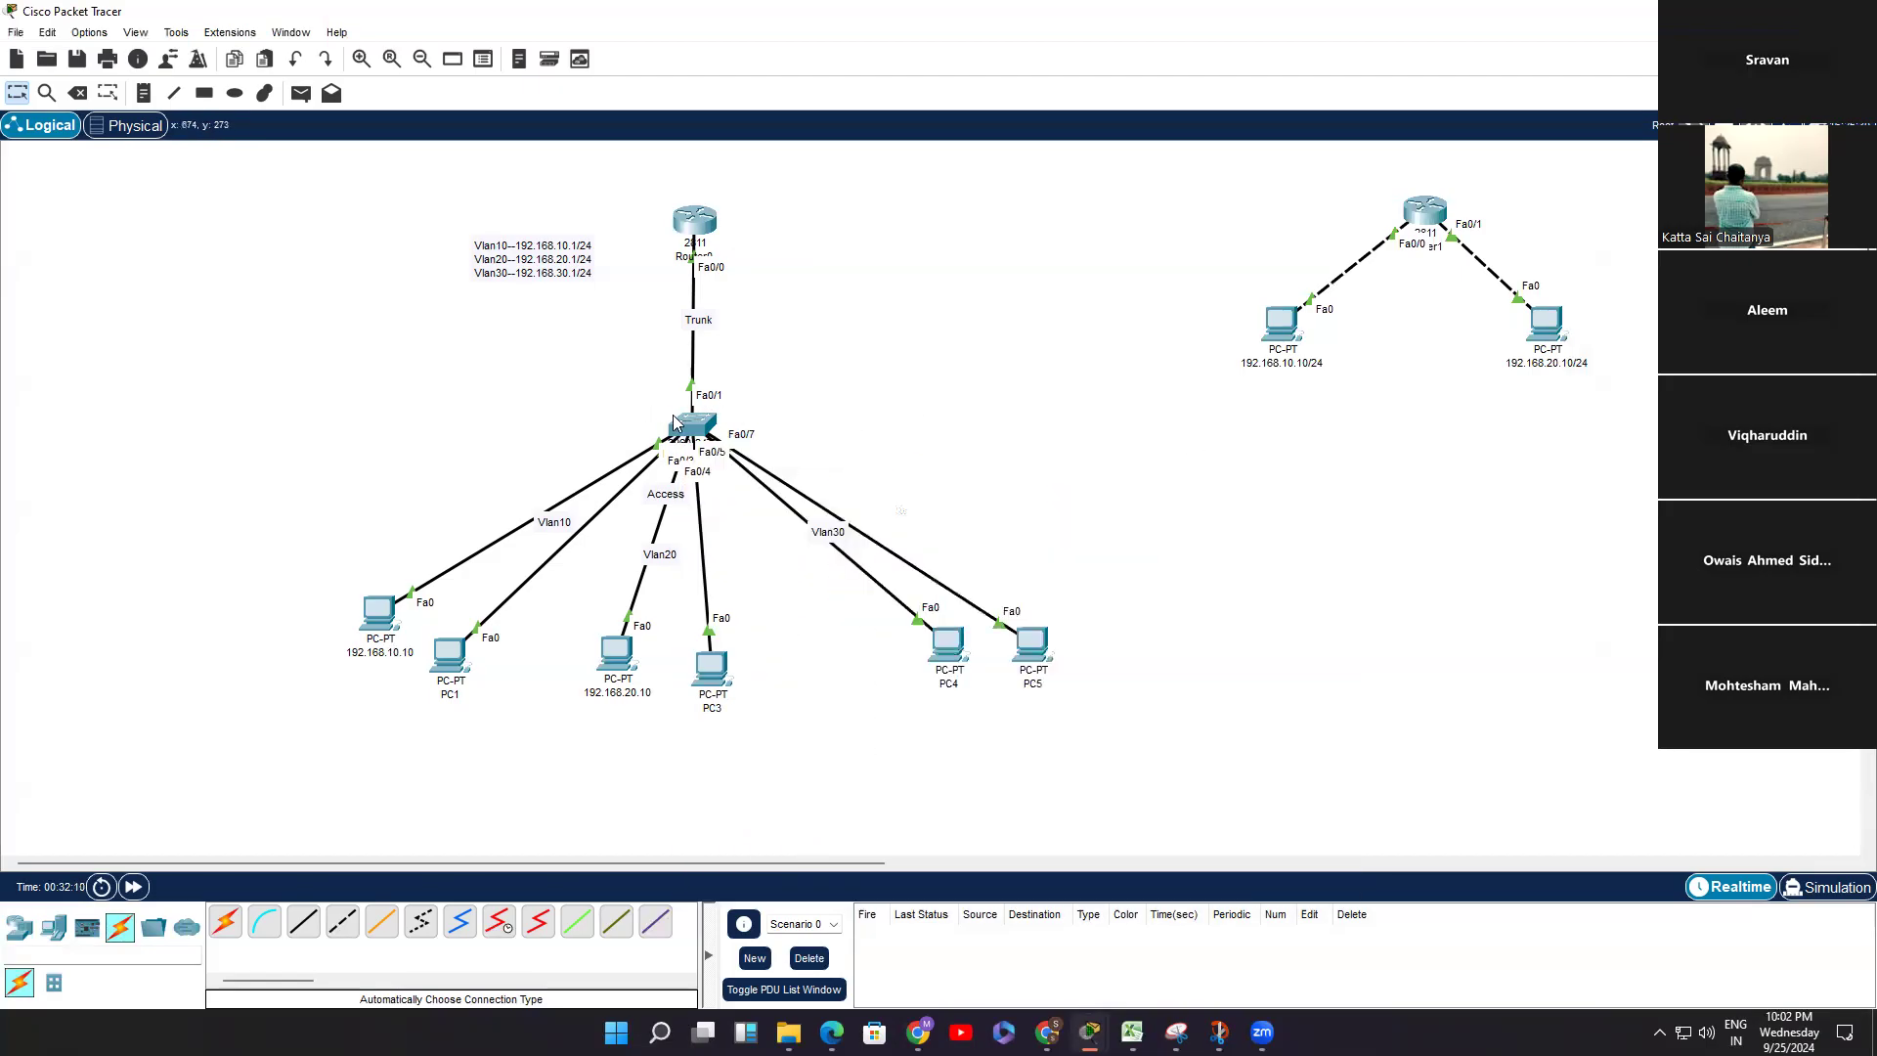
{"action": "mouse_move", "coordinate": [686, 428]}
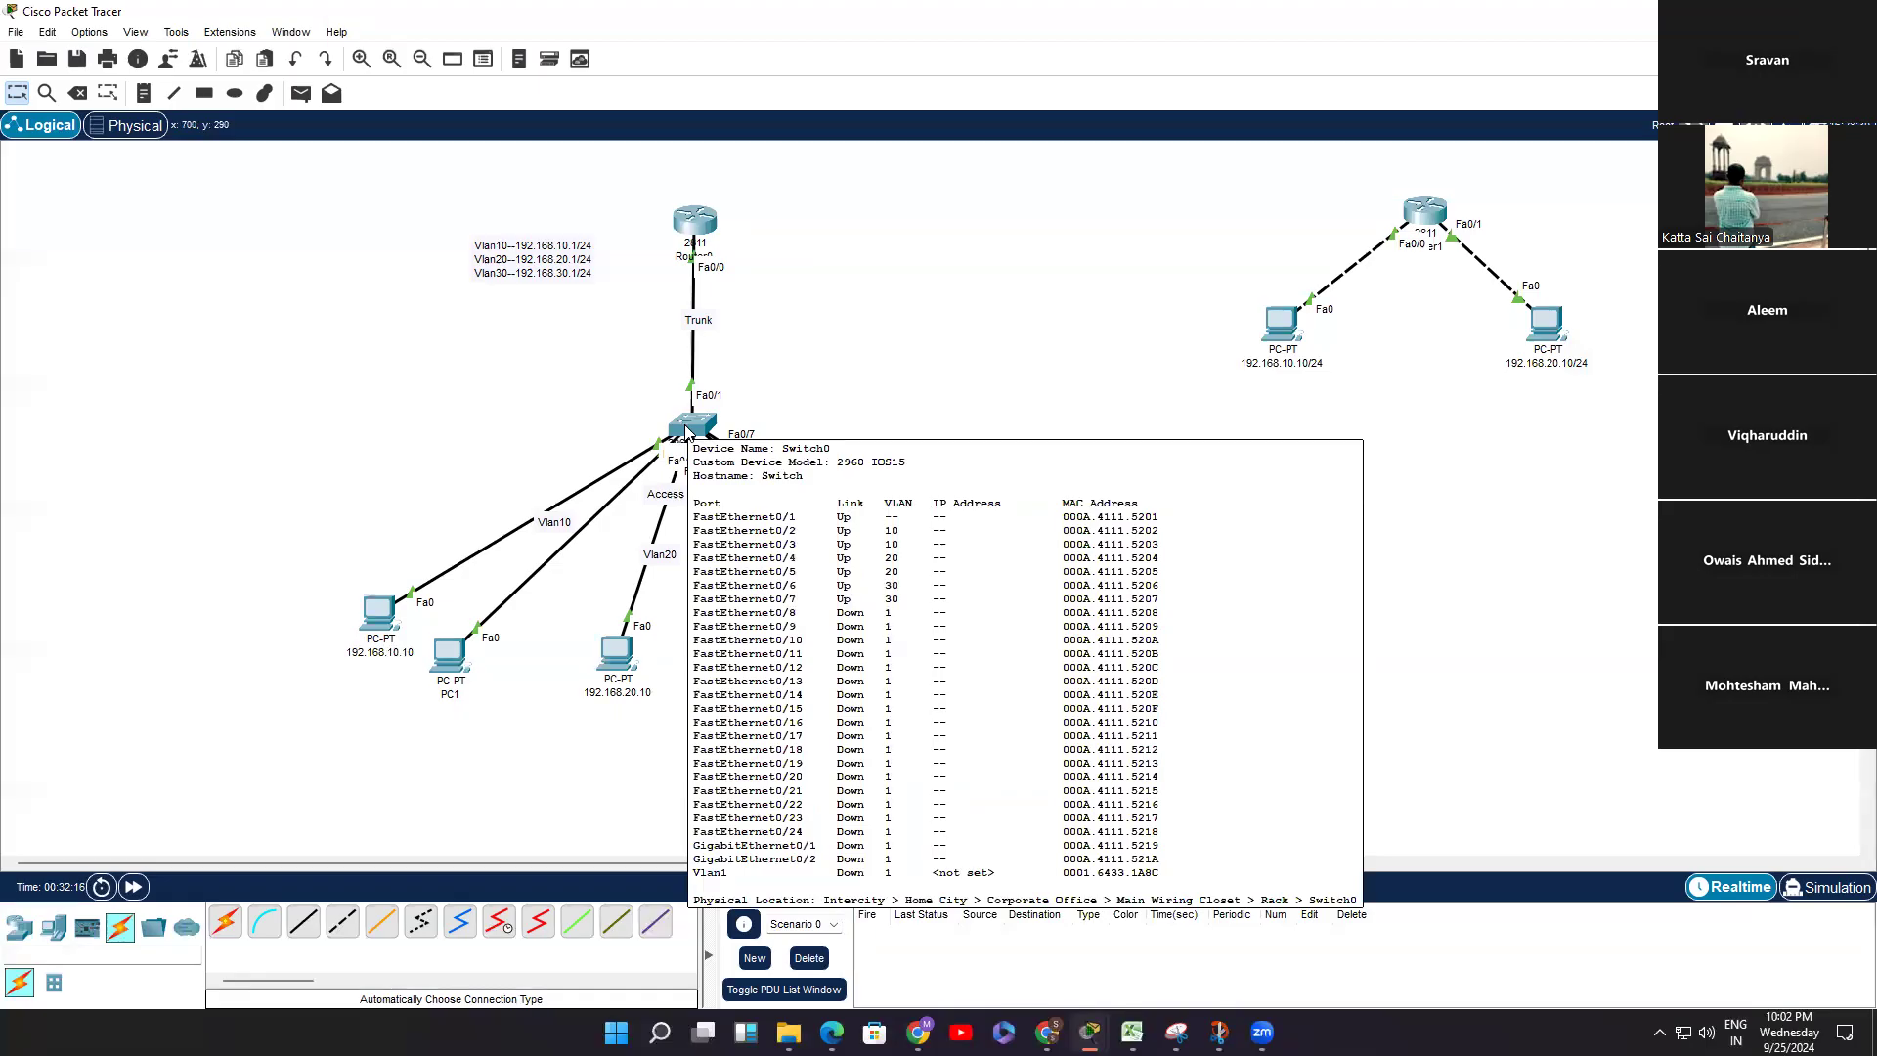
{"action": "left_click_drag", "start_coordinate": [679, 223], "coordinate": [658, 186]}
{"action": "mouse_move", "coordinate": [692, 428]}
{"action": "left_mouse_down"}
{"action": "mouse_move", "coordinate": [771, 390]}
{"action": "mouse_move", "coordinate": [683, 420]}
{"action": "mouse_move", "coordinate": [678, 385]}
{"action": "mouse_move", "coordinate": [700, 402]}
{"action": "left_mouse_up"}
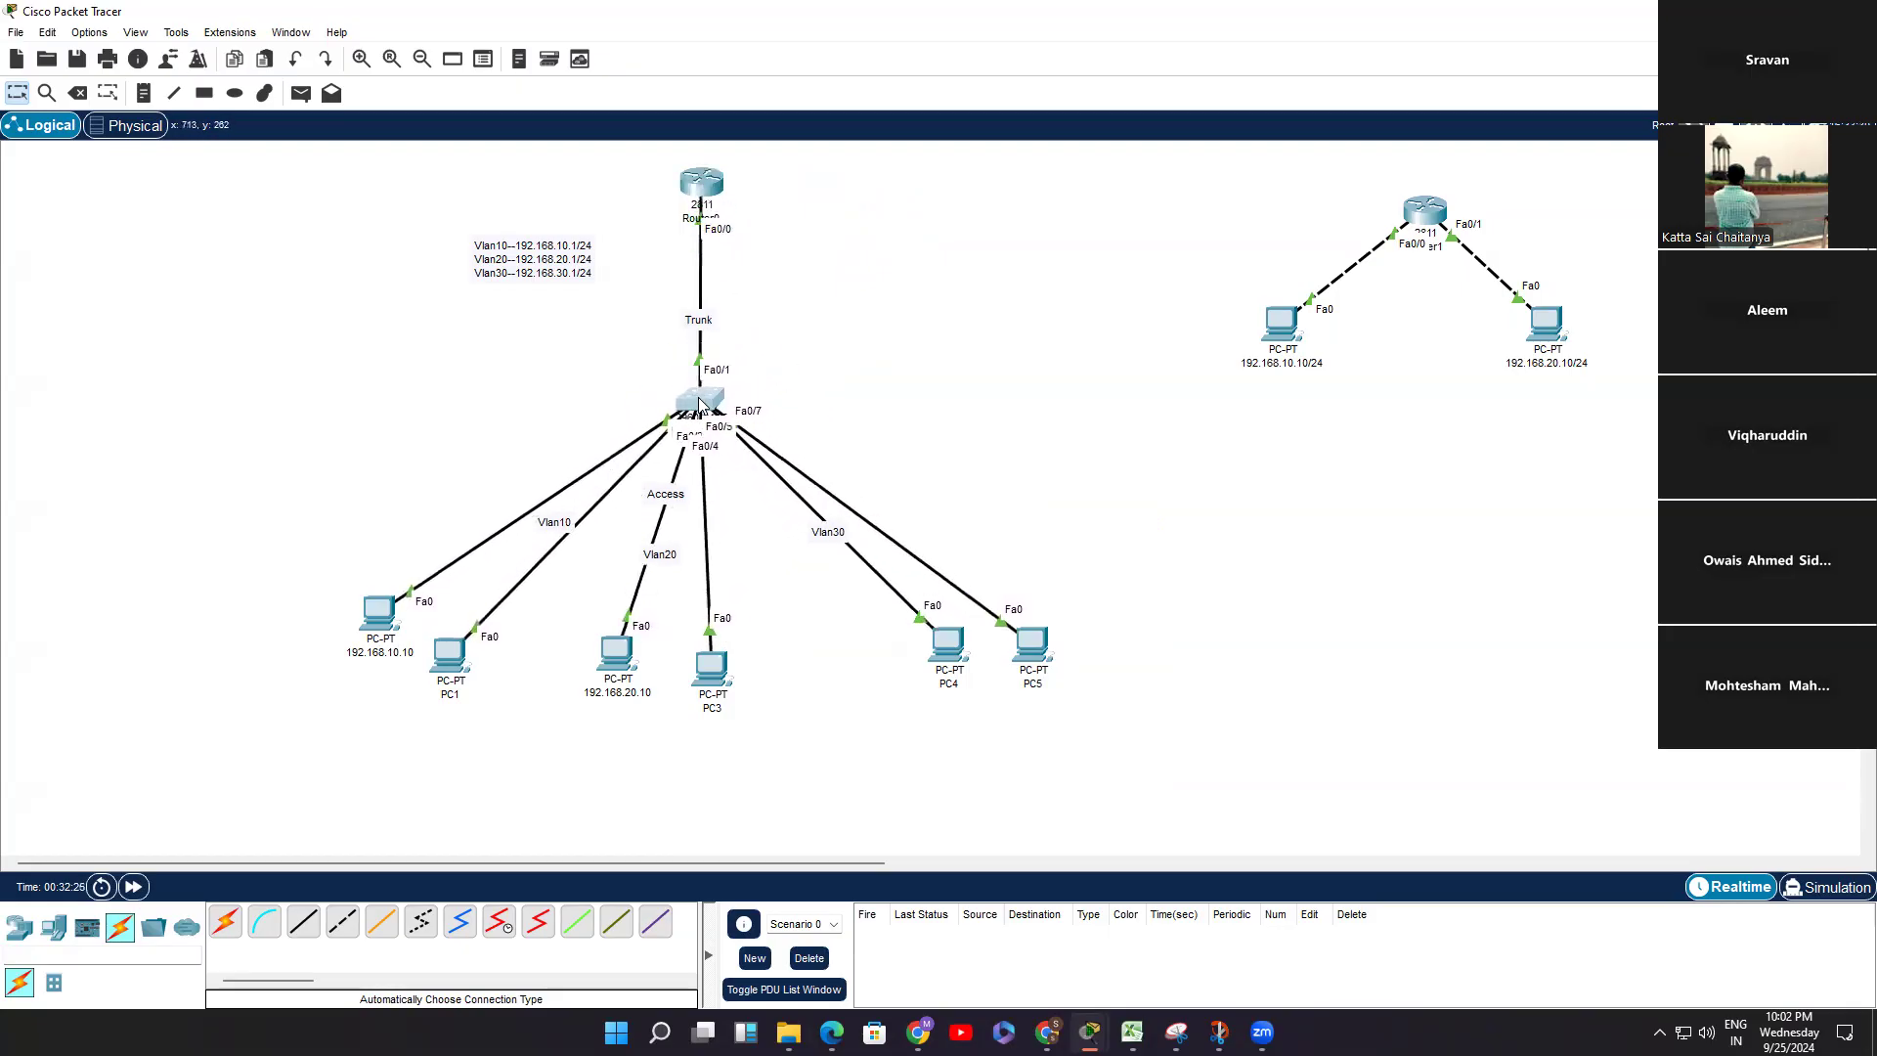
{"action": "mouse_move", "coordinate": [701, 186]}
{"action": "left_mouse_down"}
{"action": "mouse_move", "coordinate": [890, 221]}
{"action": "mouse_move", "coordinate": [714, 205]}
{"action": "mouse_move", "coordinate": [967, 199]}
{"action": "mouse_move", "coordinate": [696, 192]}
{"action": "left_mouse_up"}
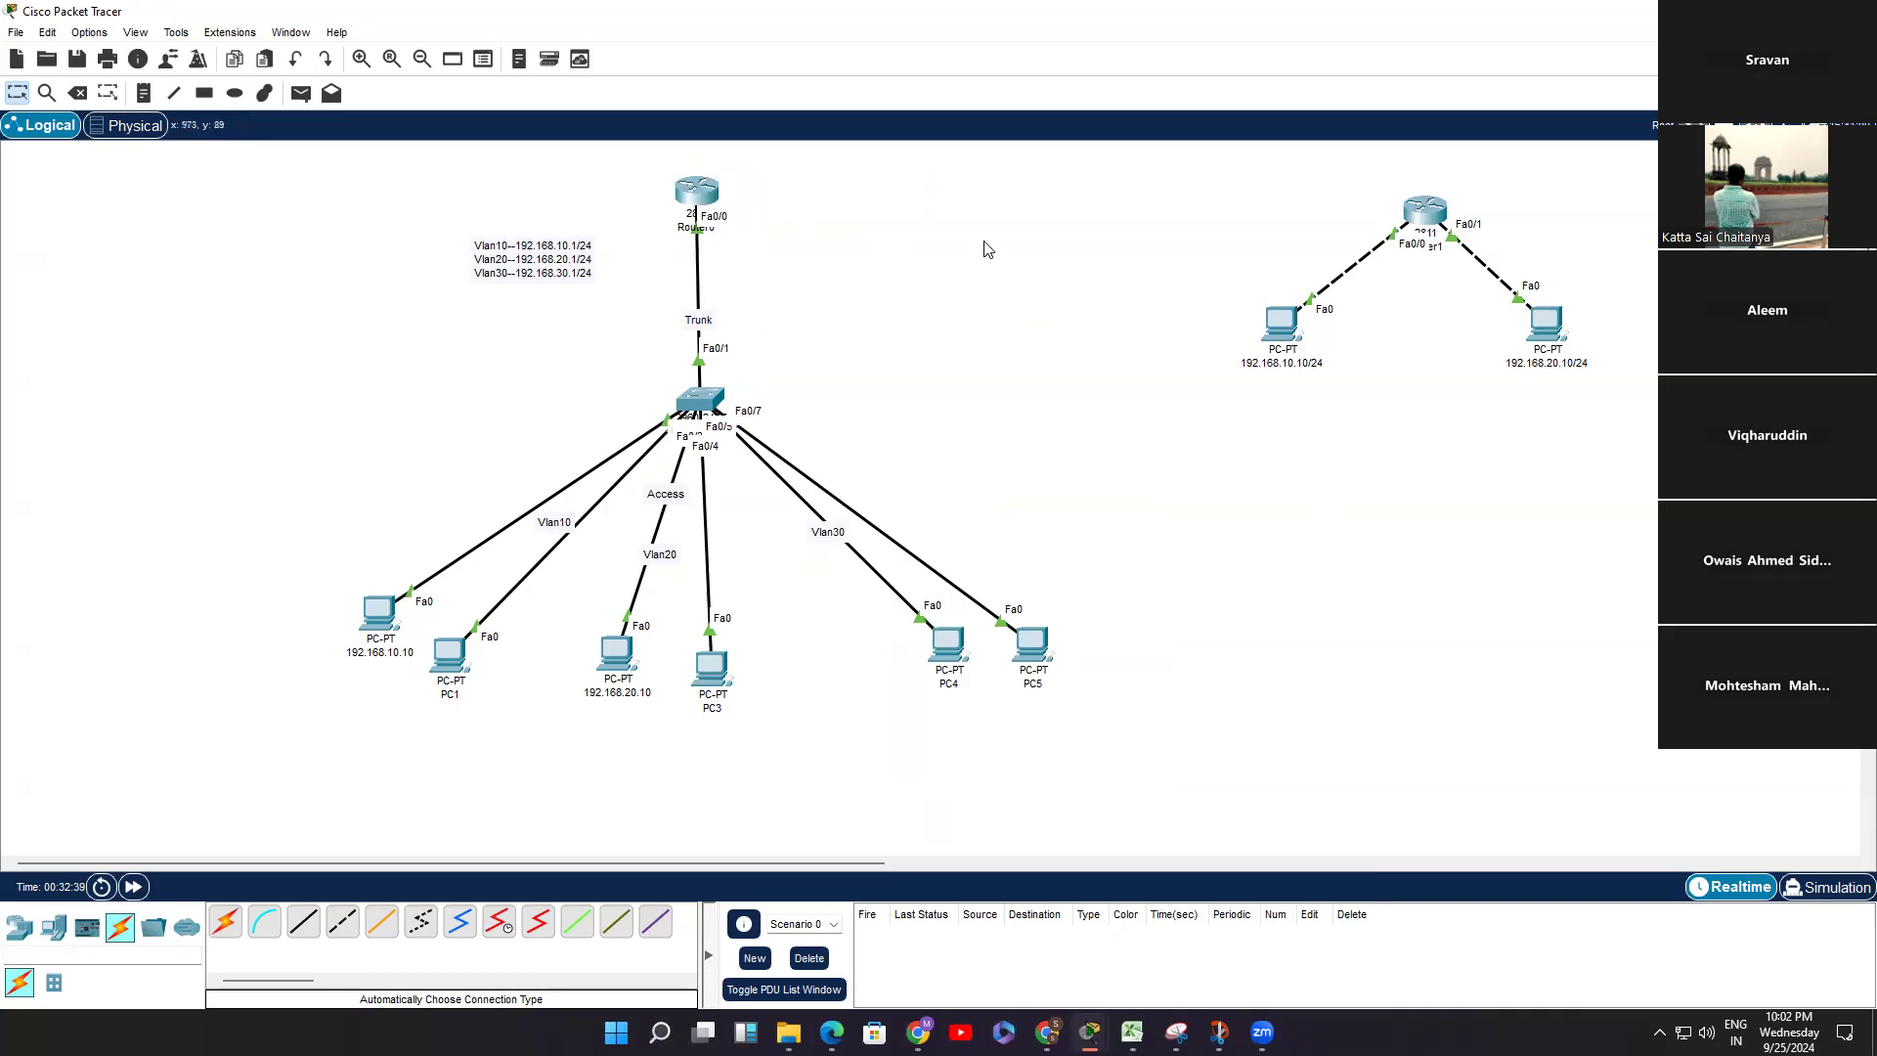
Step: Place a 3560-24PS multilayer switch in the empty area below the router-on-a-stick topology
{"action": "scroll", "coordinate": [841, 523], "scroll_direction": "down", "scroll_amount": 4}
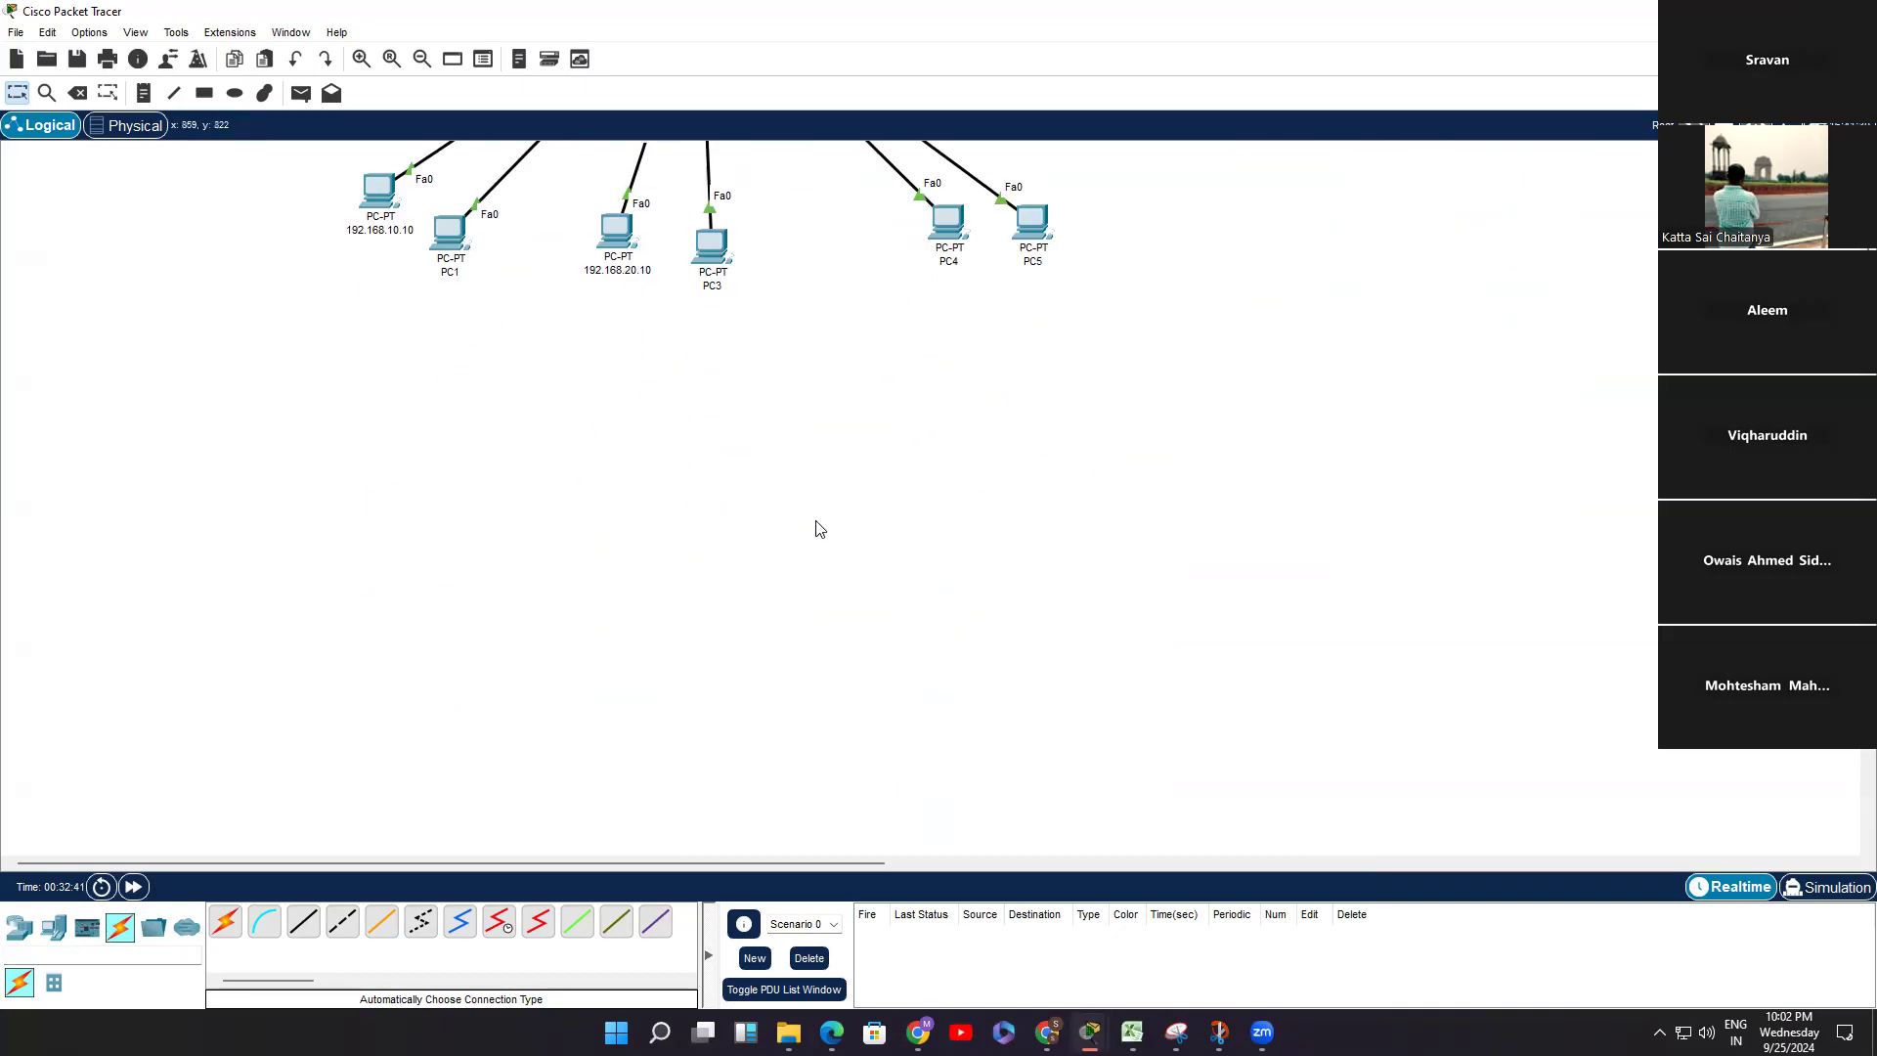
{"action": "left_click", "coordinate": [19, 927]}
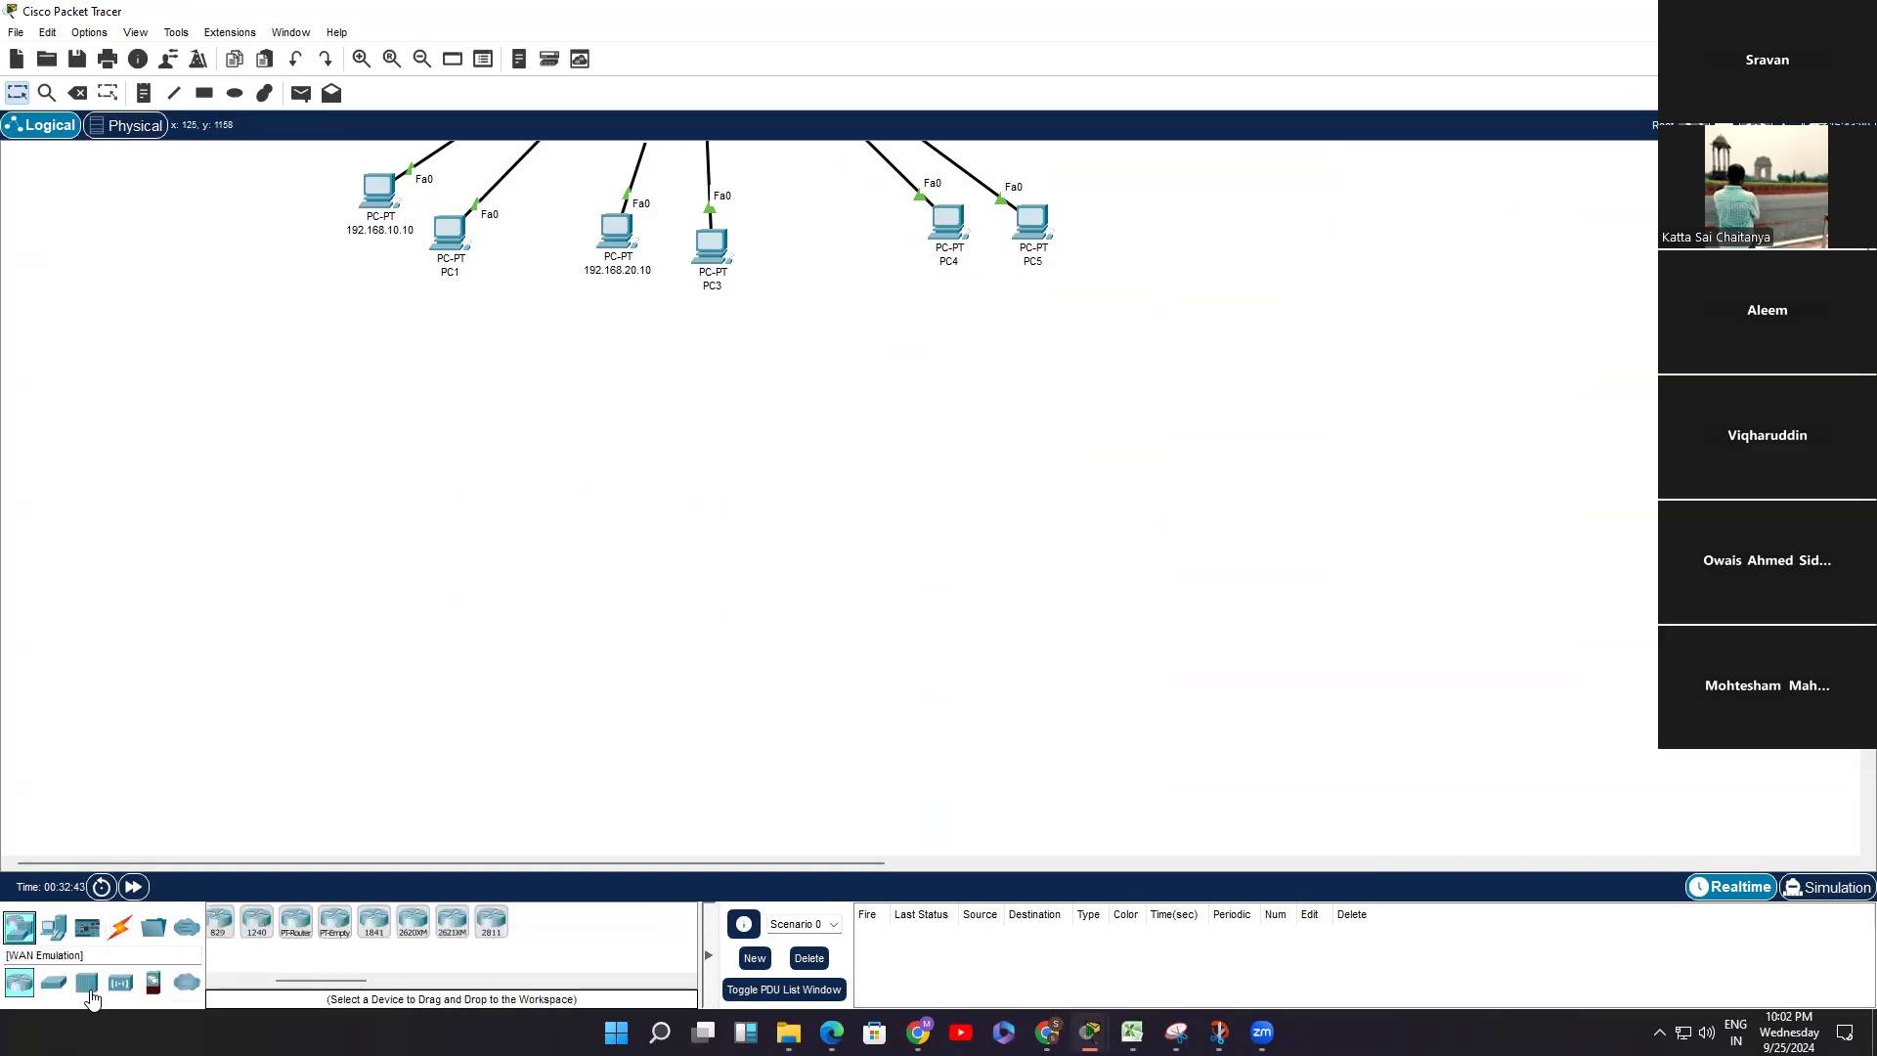
{"action": "left_click", "coordinate": [53, 981]}
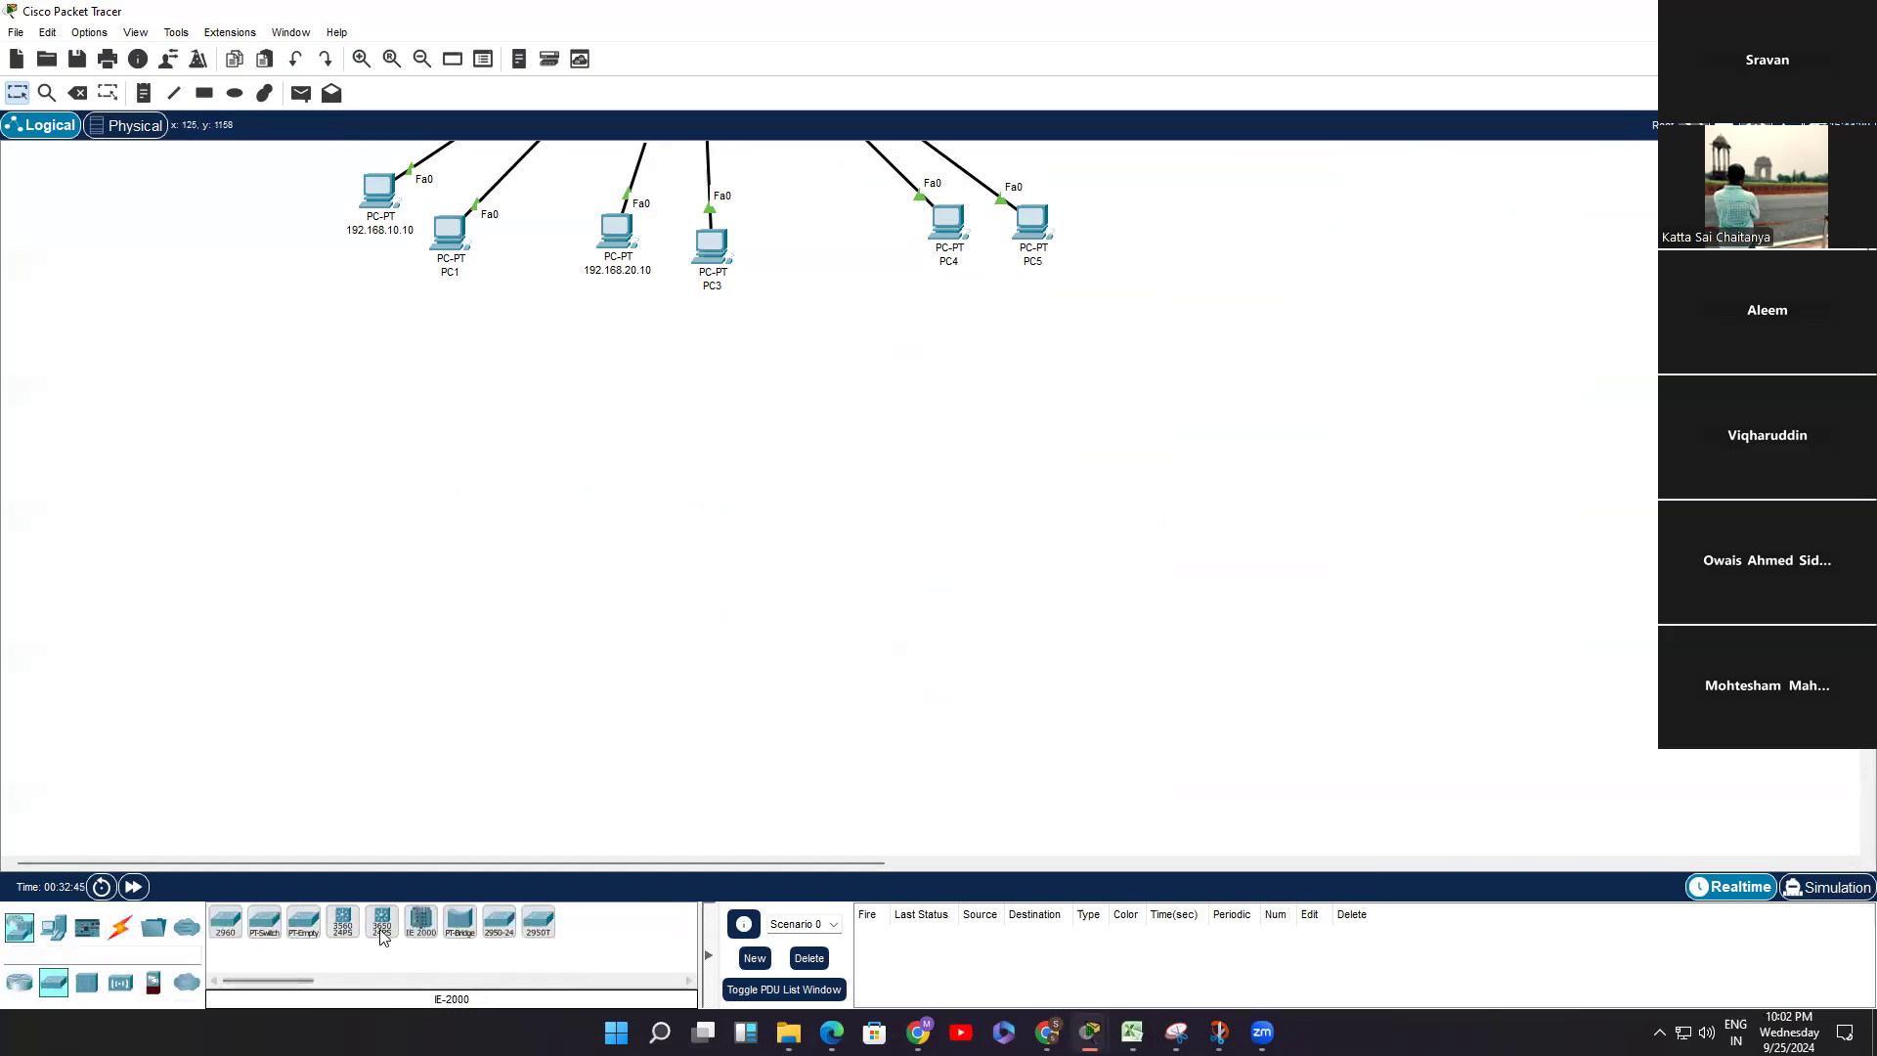
{"action": "left_click", "coordinate": [343, 911]}
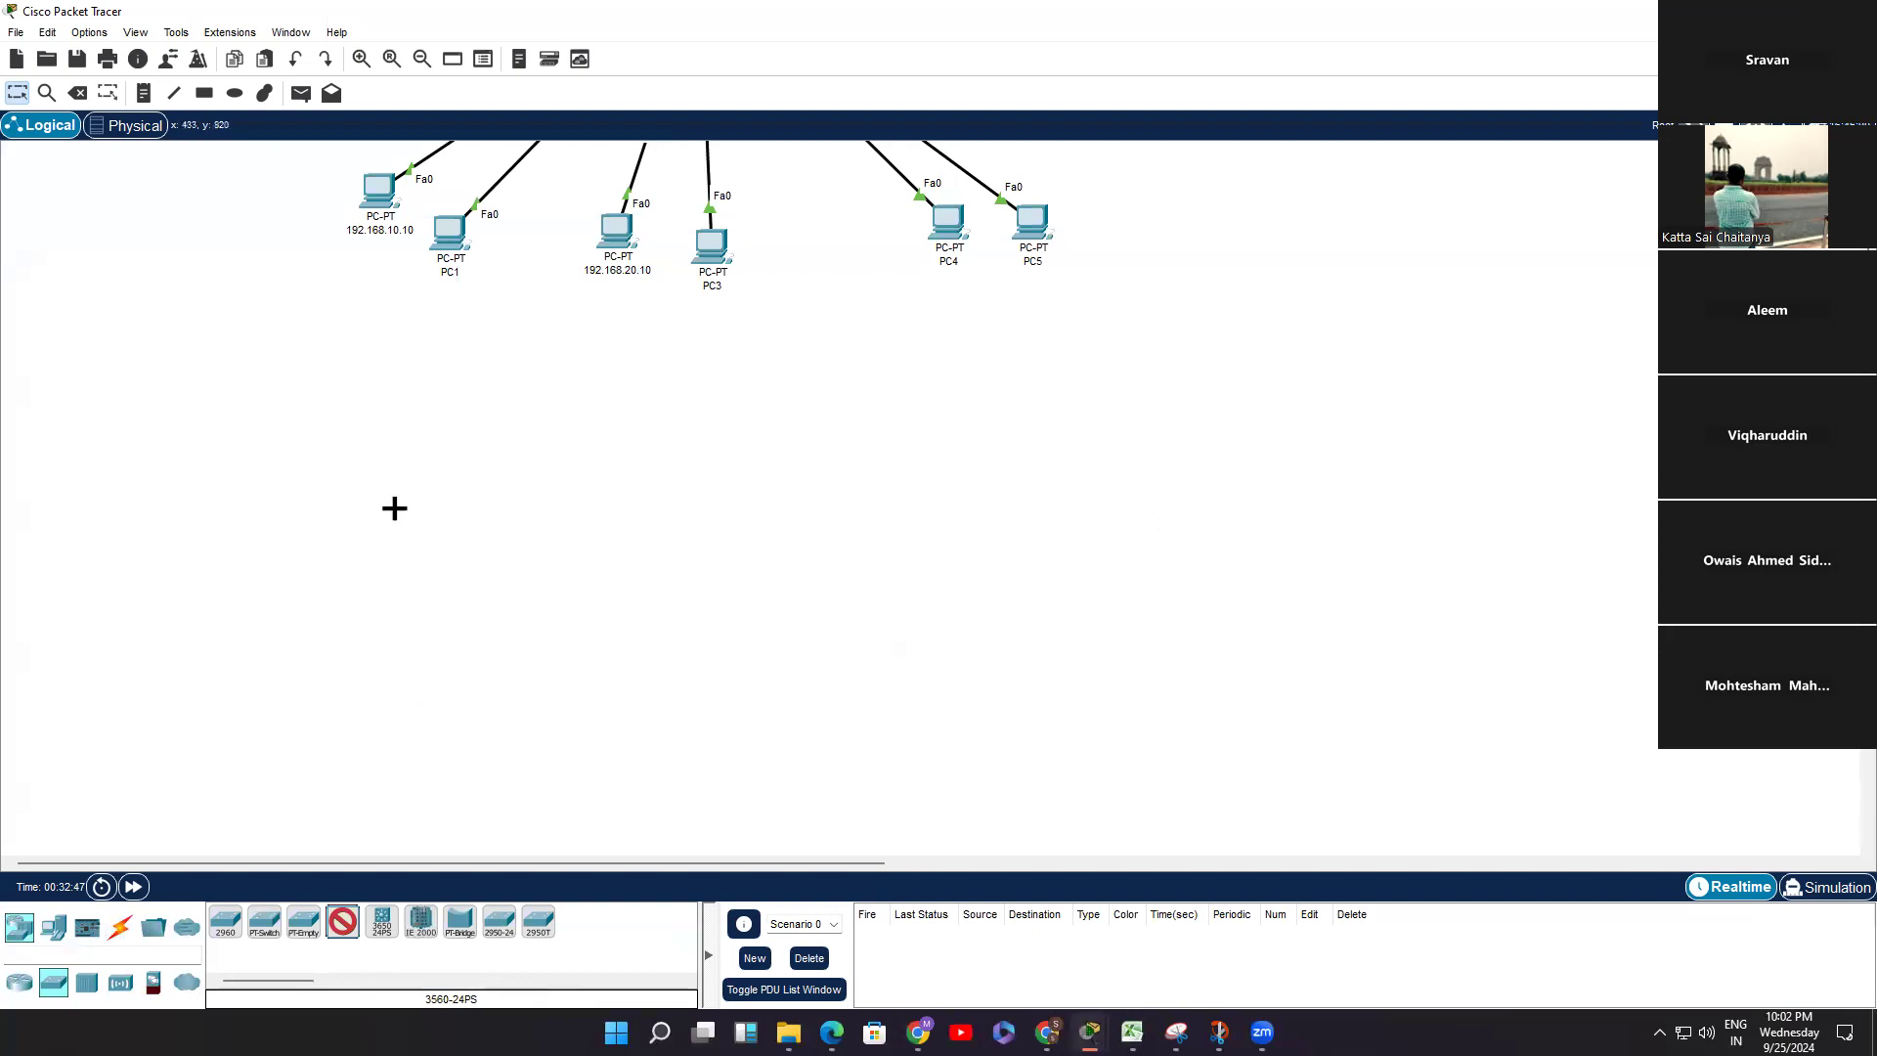
{"action": "left_click", "coordinate": [394, 509]}
{"action": "left_click_drag", "start_coordinate": [391, 511], "coordinate": [612, 490]}
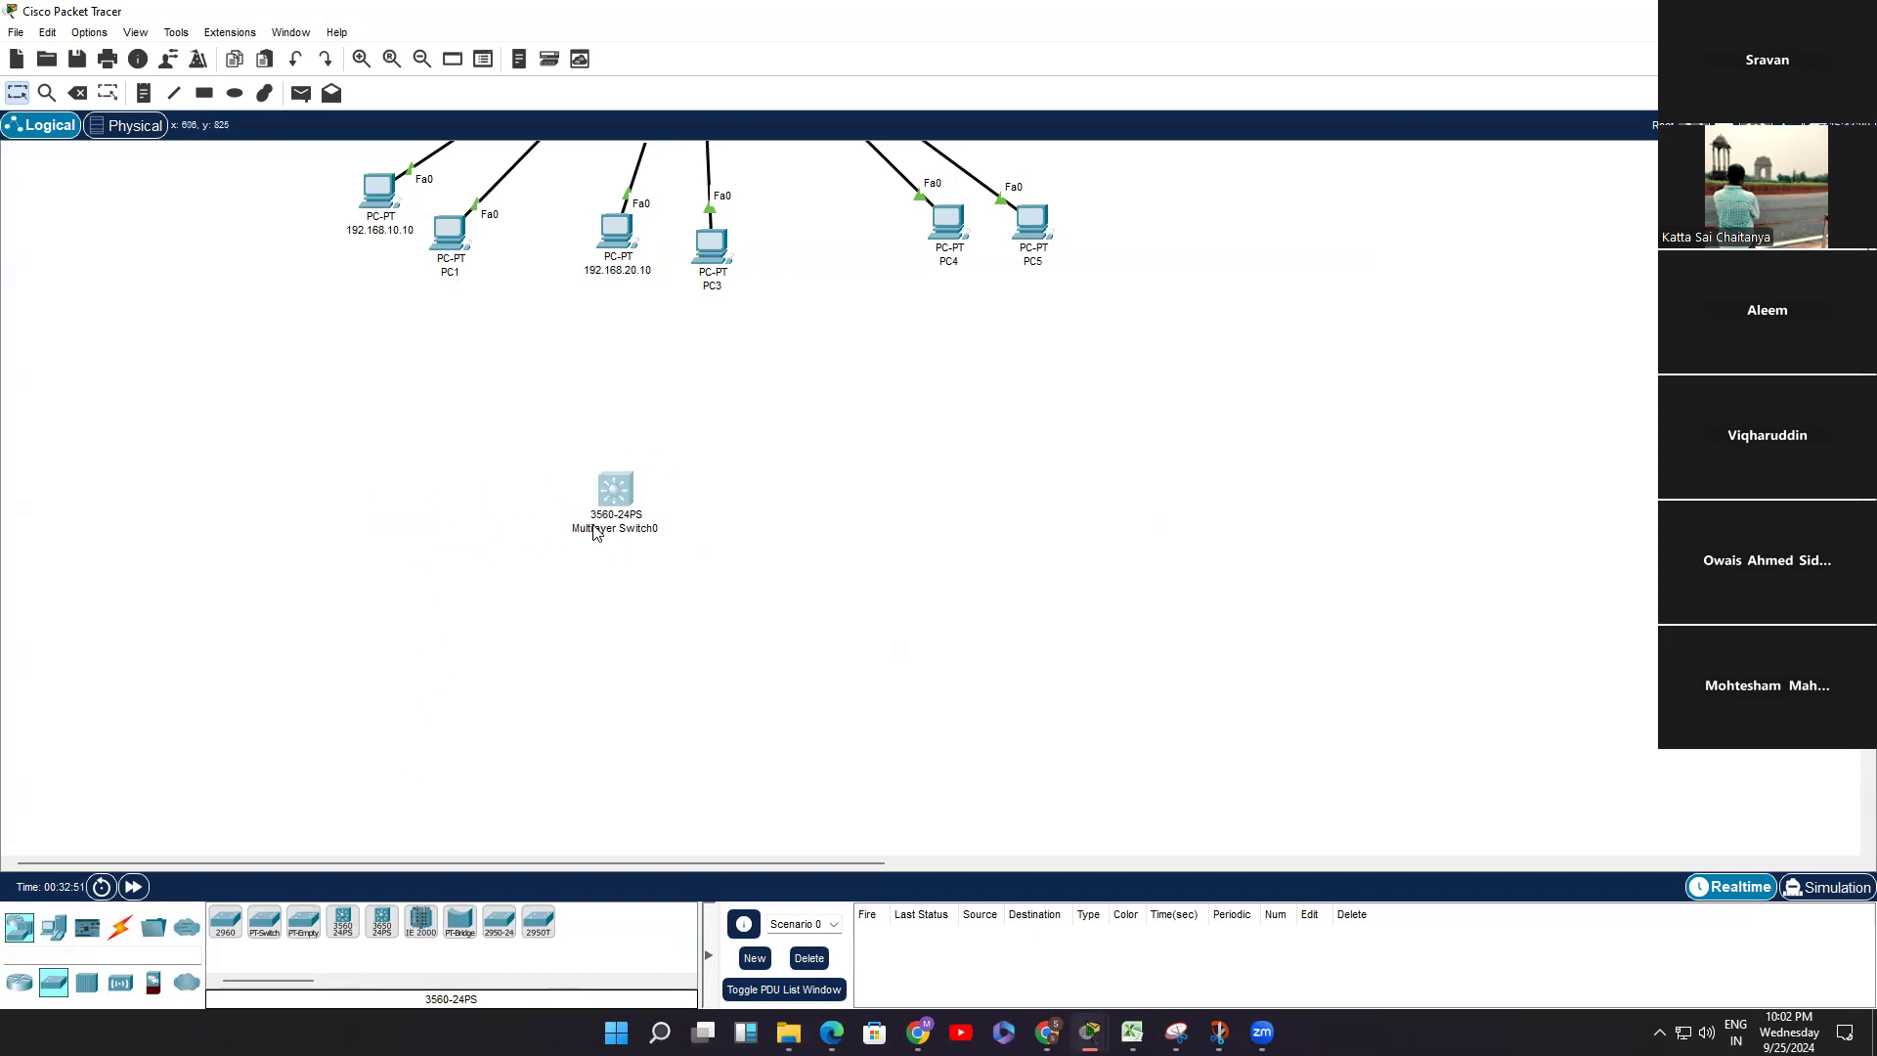
Step: Open the multilayer switch's command line and answer no to the initial configuration dialog
{"action": "left_click", "coordinate": [616, 494]}
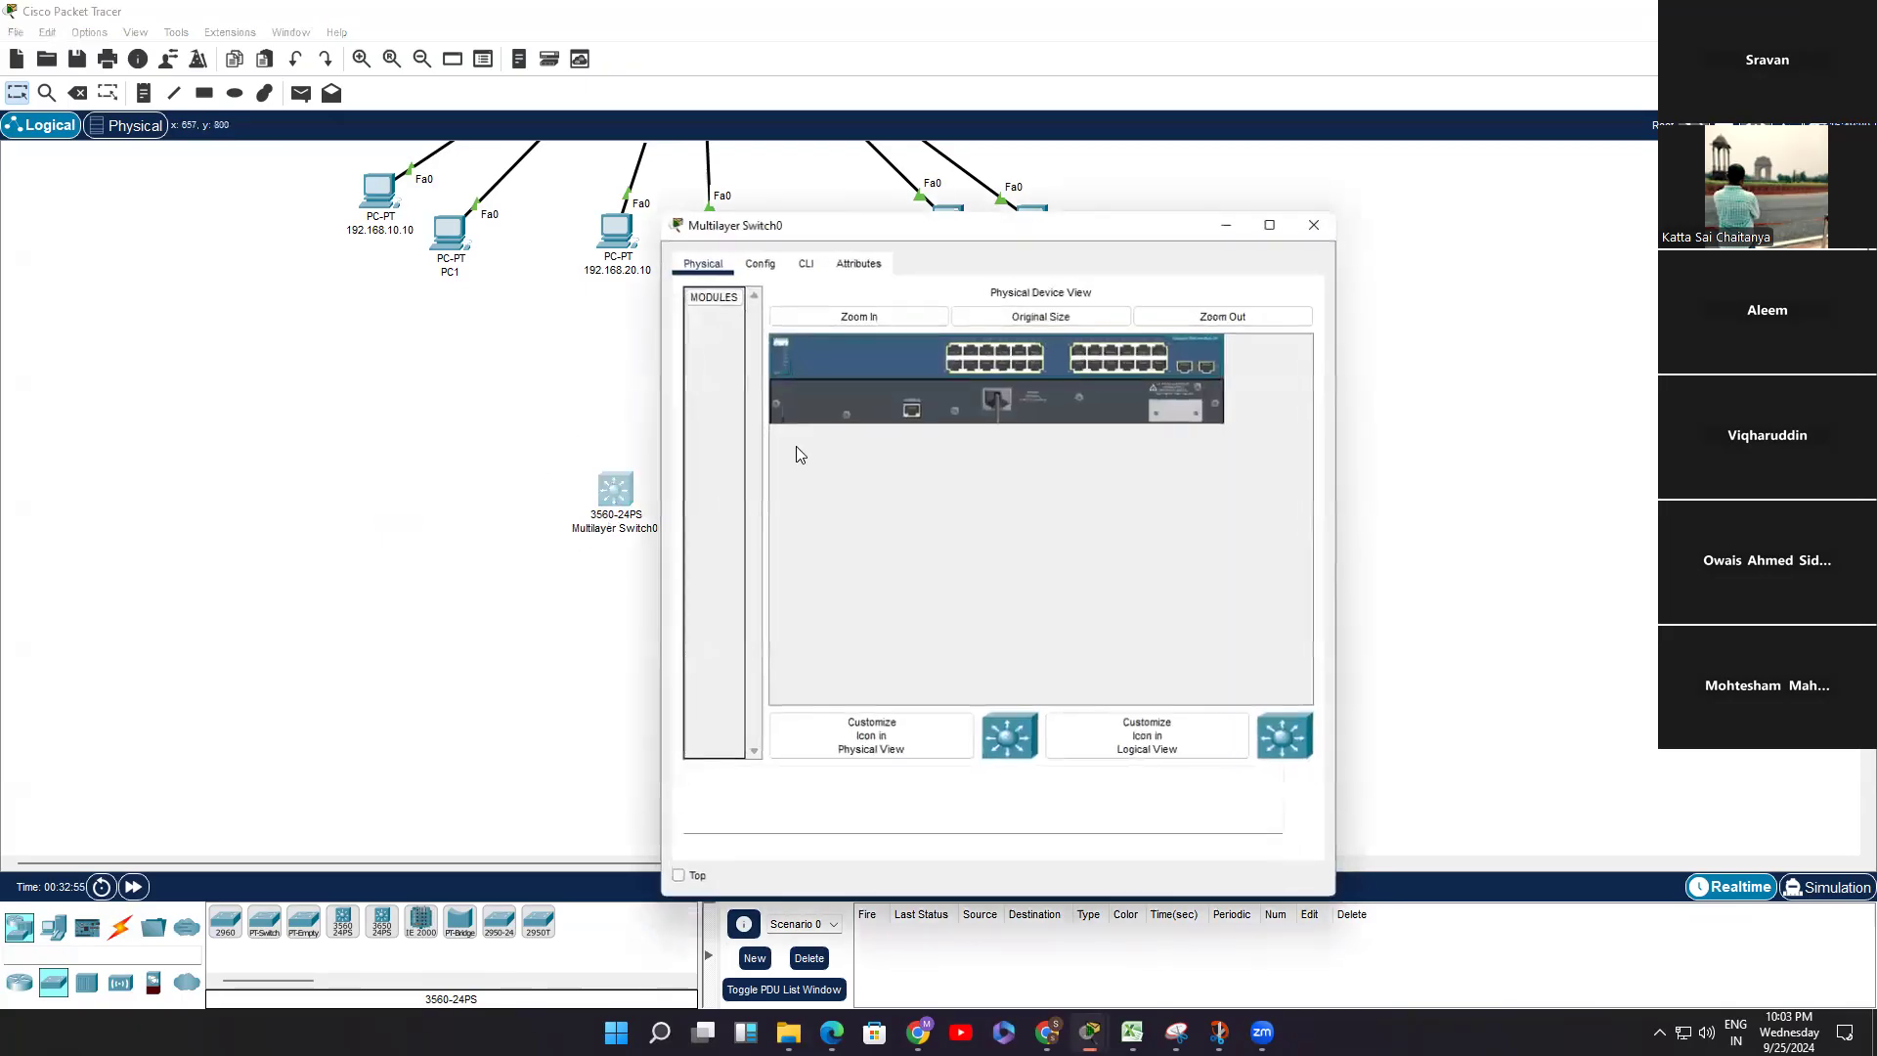
{"action": "left_click_drag", "start_coordinate": [957, 225], "coordinate": [1069, 225]}
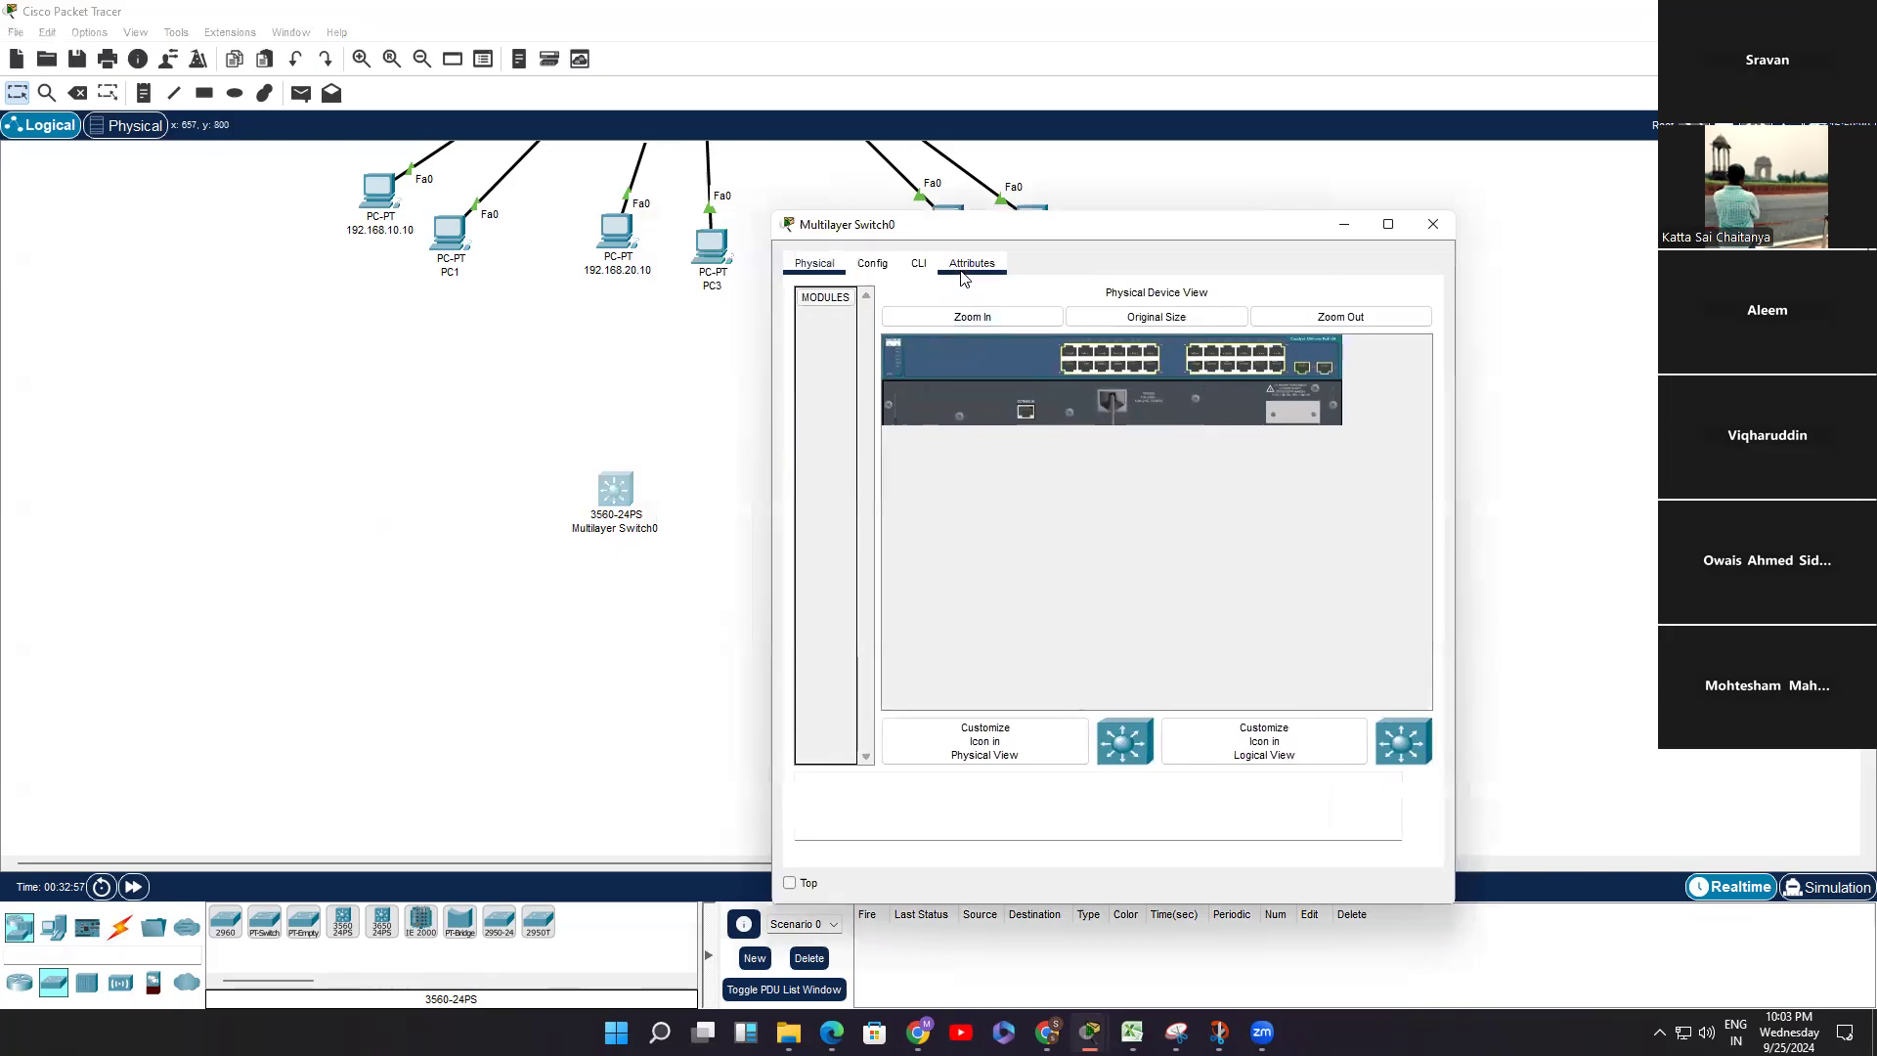
{"action": "left_click", "coordinate": [918, 264]}
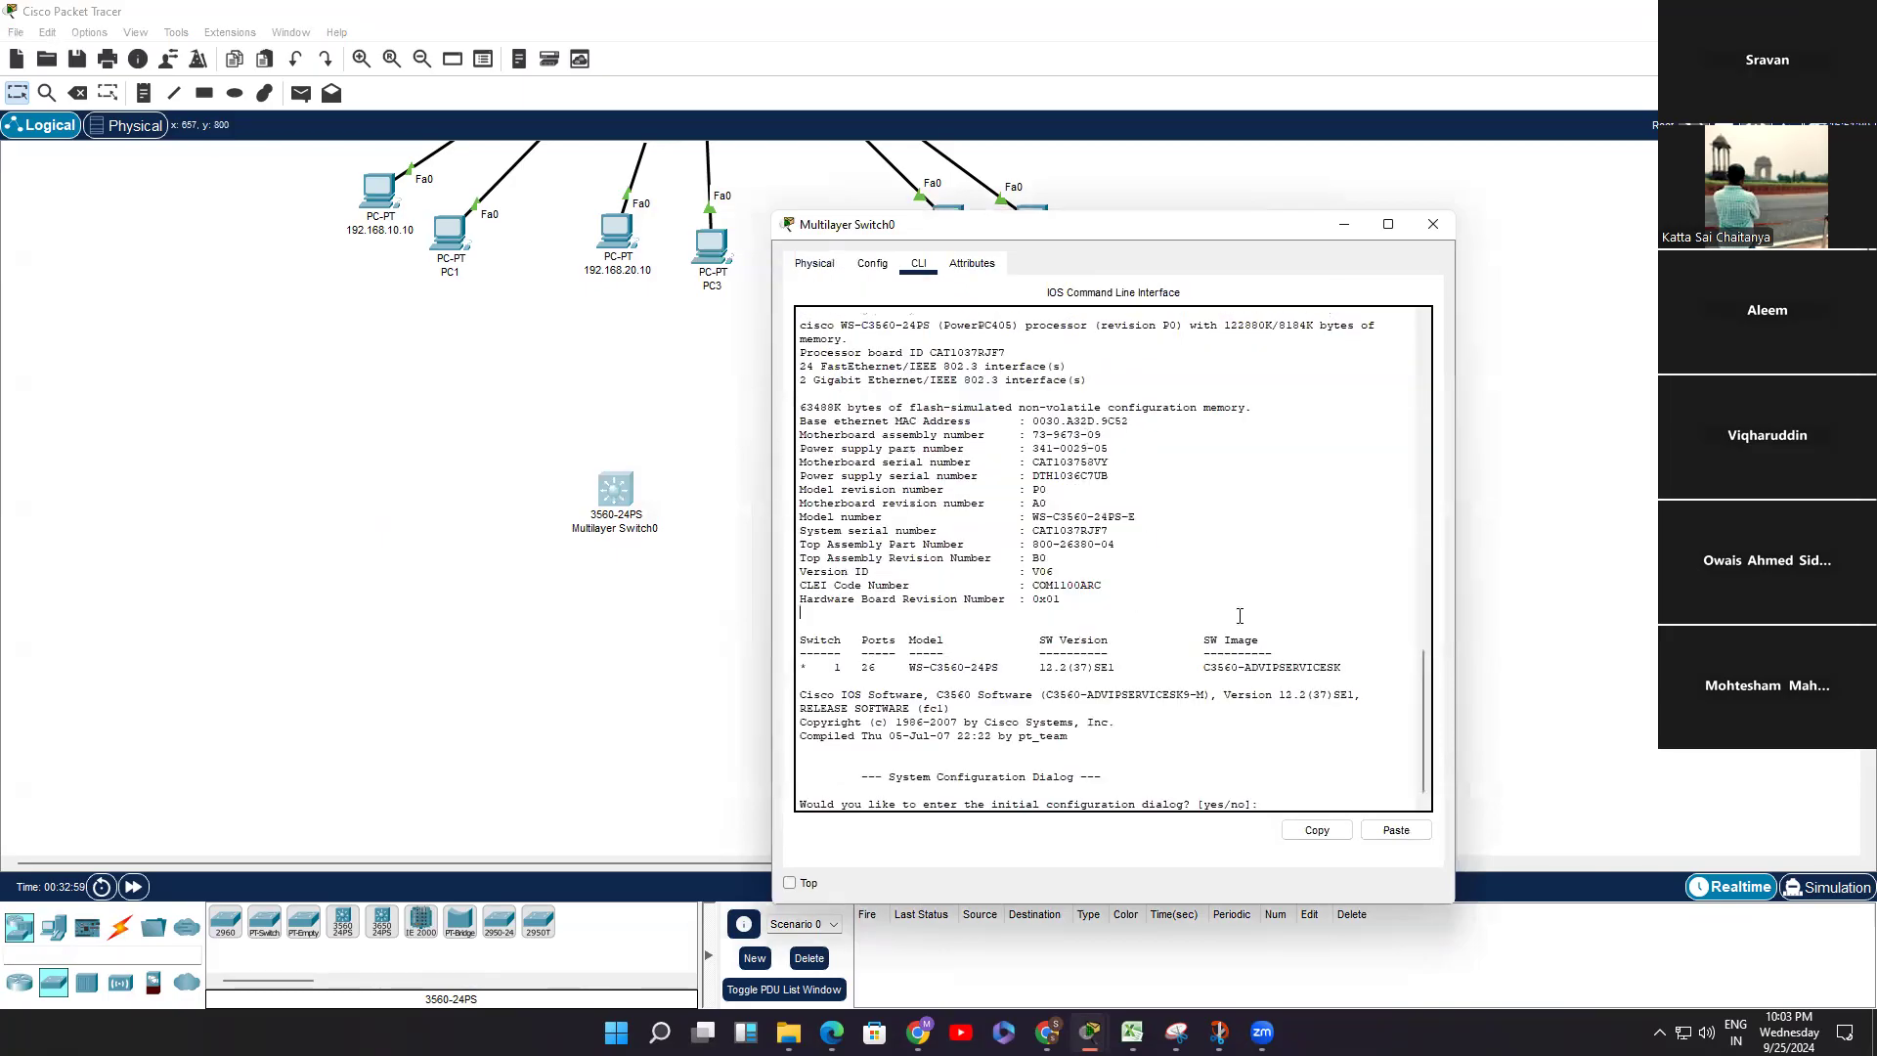
{"action": "type", "text": "no"}
{"action": "key", "text": "Return"}
{"action": "key", "text": "Return"}
{"action": "key", "text": "Return"}
{"action": "key", "text": "Return"}
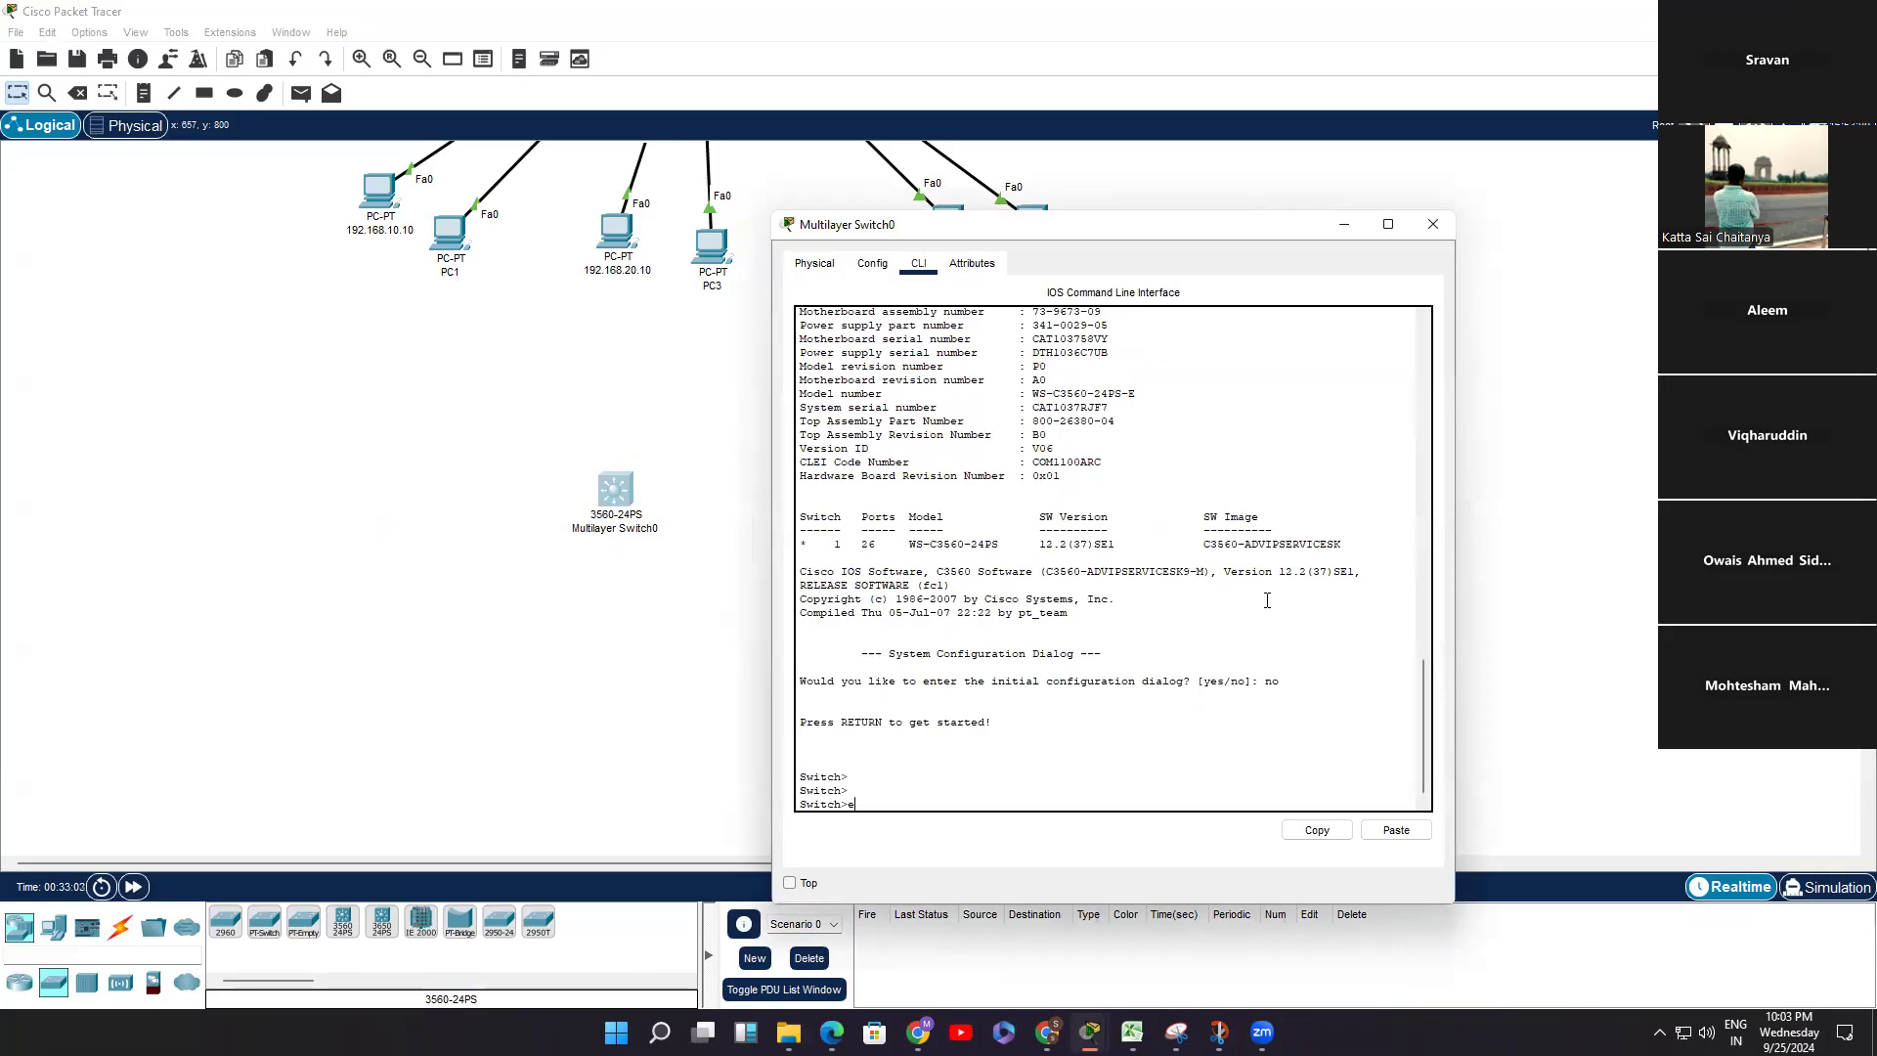
Step: Enter privileged EXEC mode on the multilayer switch with en and minimize its window
{"action": "type", "text": "en"}
{"action": "key", "text": "Return"}
{"action": "key", "text": "Return"}
{"action": "key", "text": "Return"}
{"action": "key", "text": "Return"}
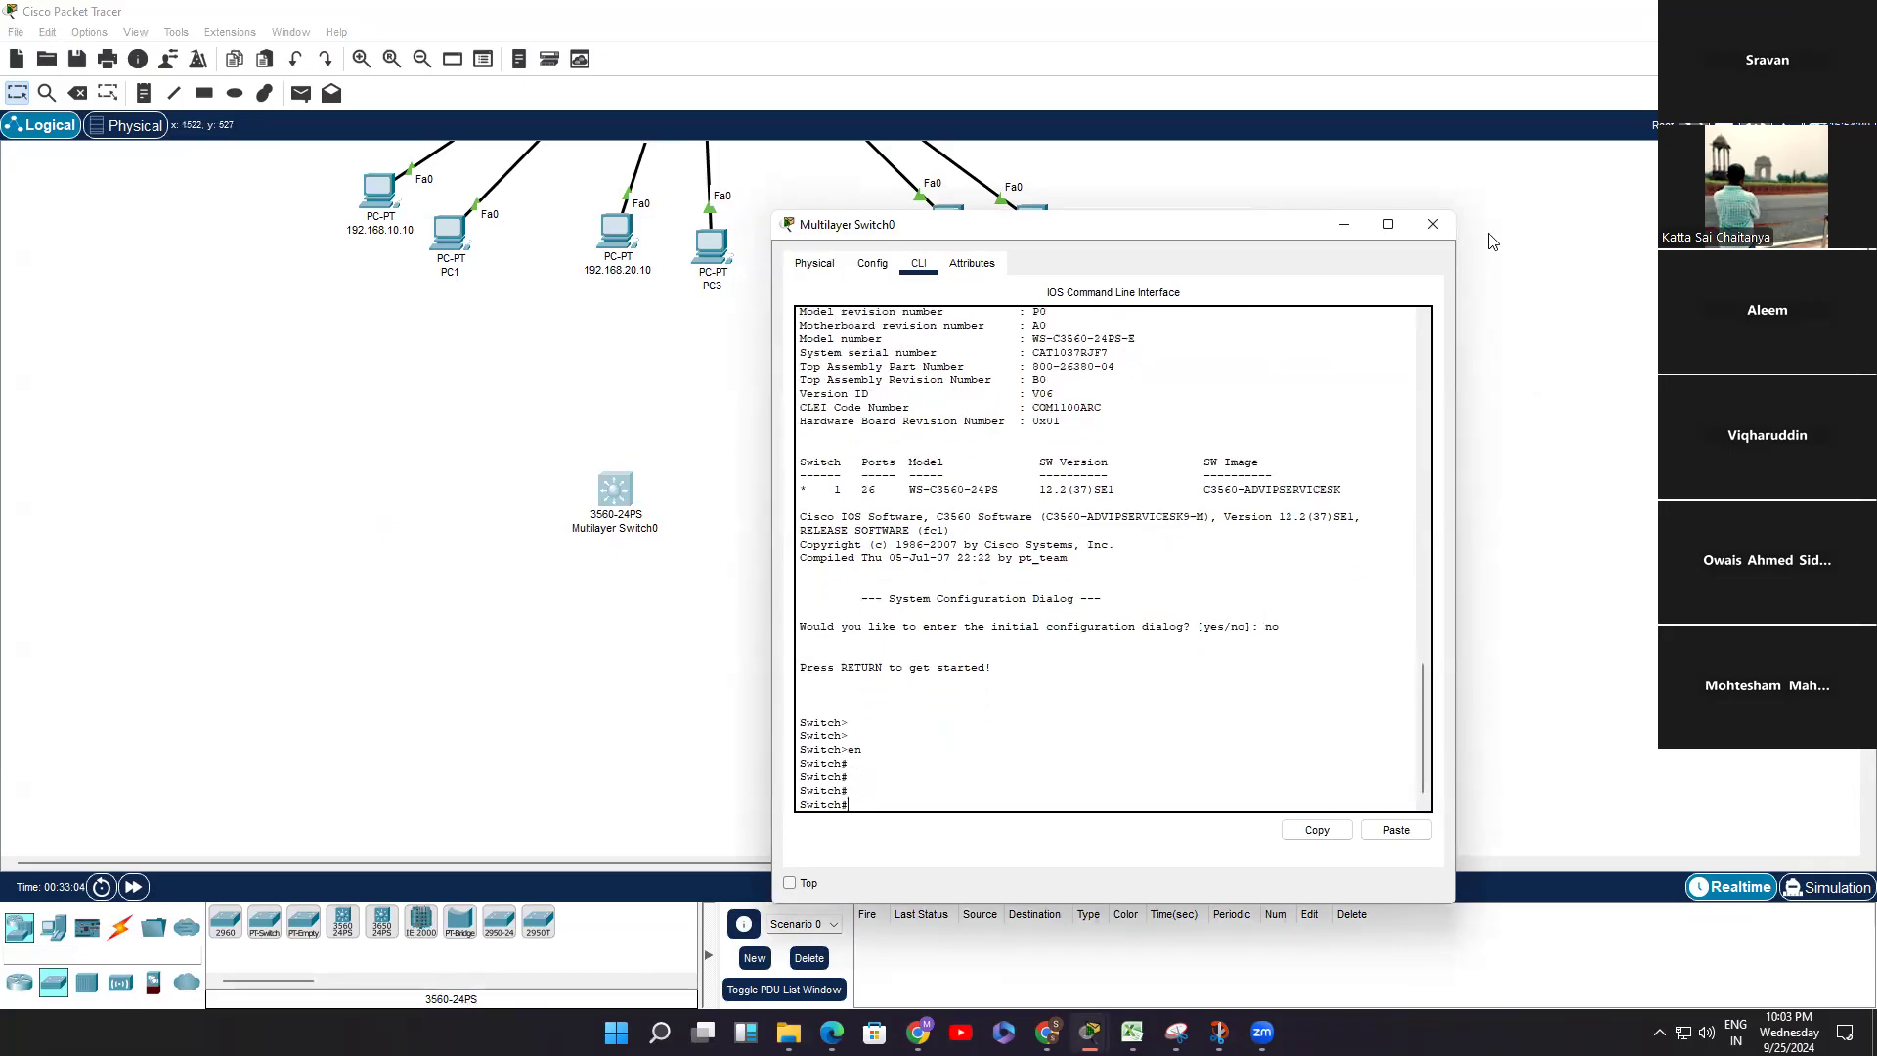
{"action": "left_click", "coordinate": [1345, 226]}
Step: Switch to WhatsApp Web in Chrome and open the Task-3 layer 3 switch topology image in the group chat
{"action": "mouse_move", "coordinate": [918, 1032]}
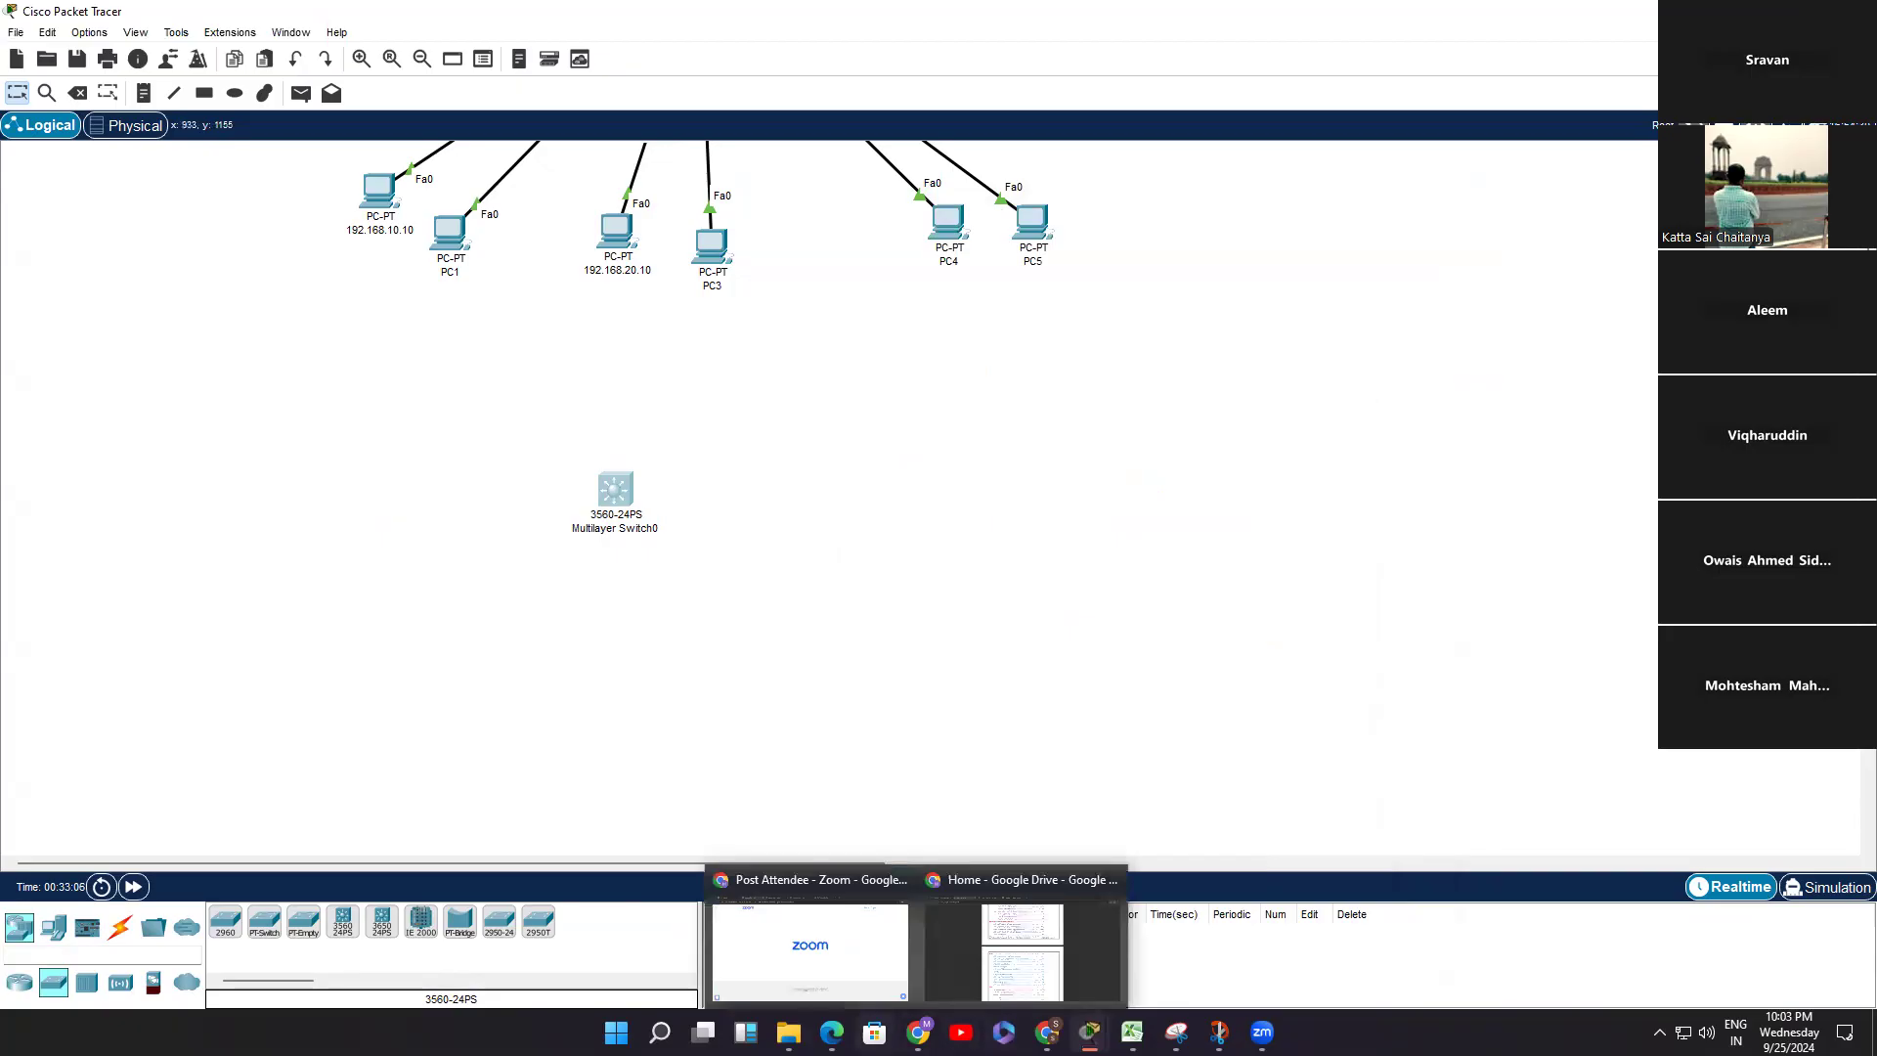
{"action": "left_click", "coordinate": [831, 950]}
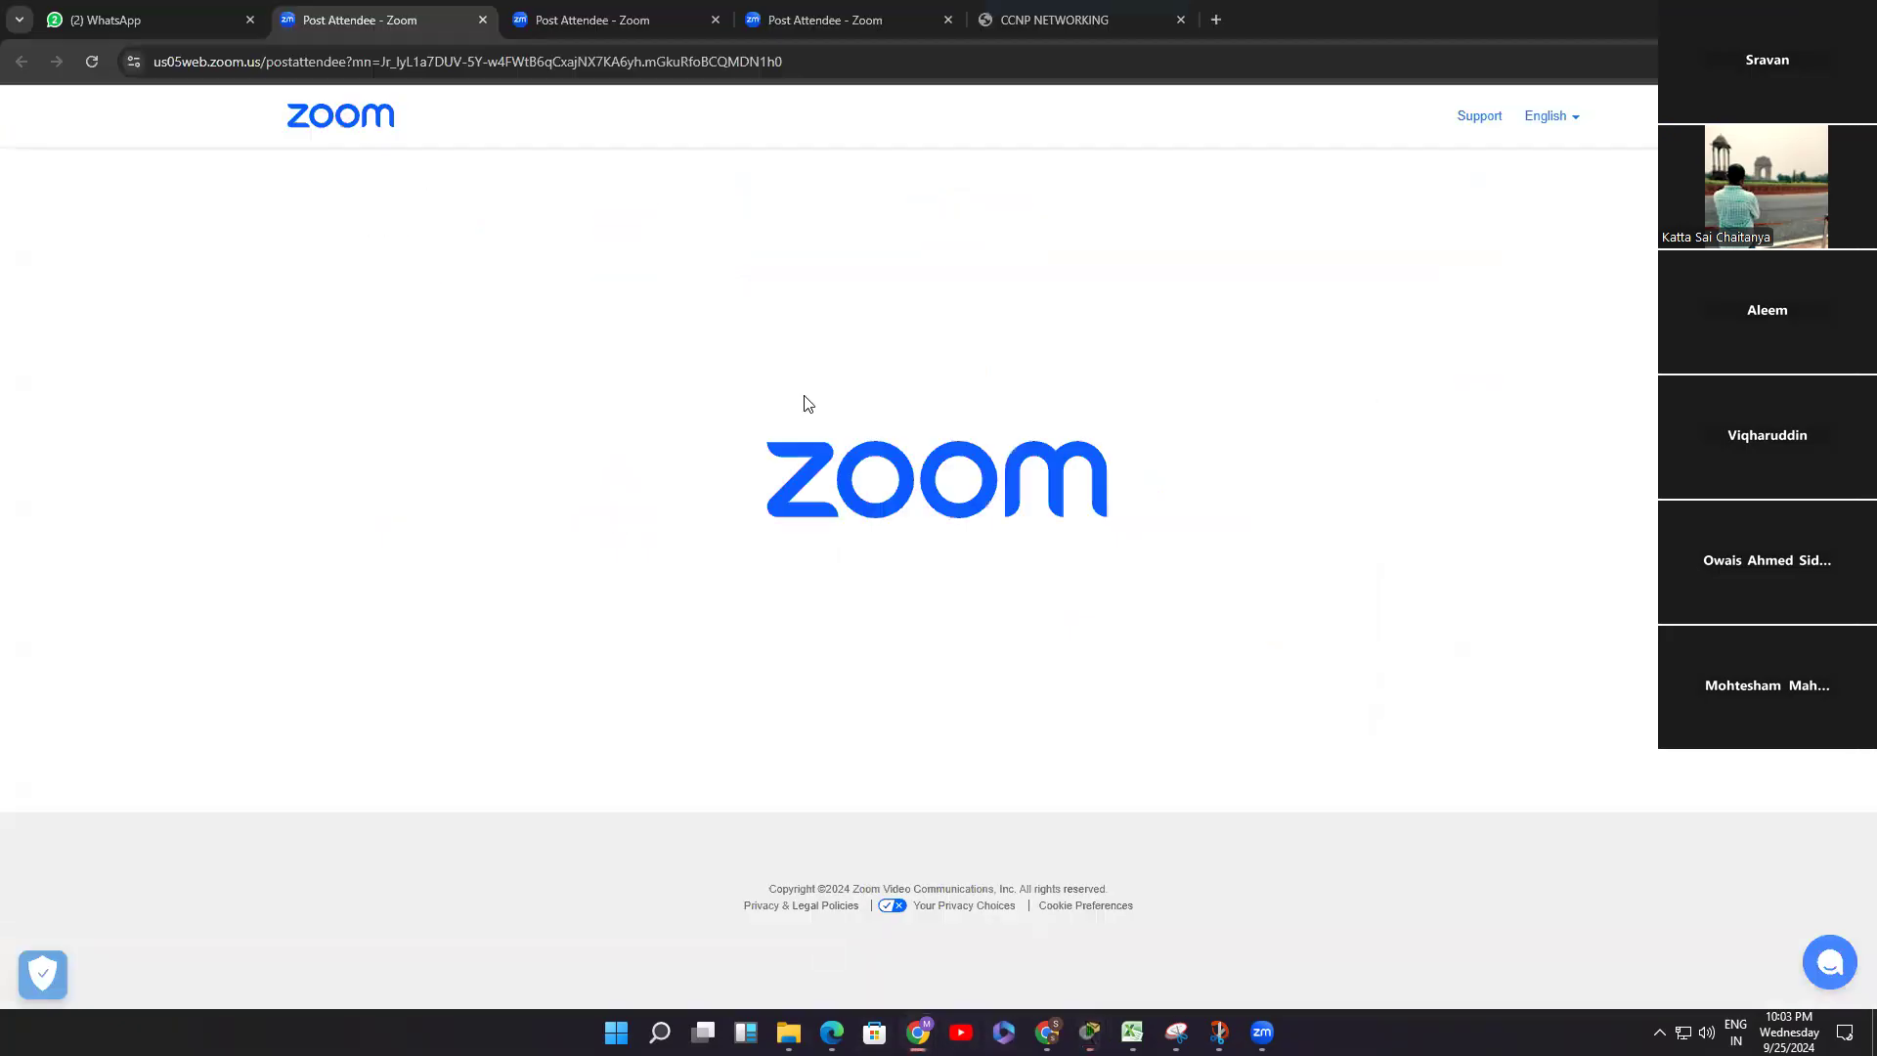
{"action": "left_click", "coordinate": [151, 33]}
{"action": "scroll", "coordinate": [1220, 745], "scroll_direction": "down", "scroll_amount": 5}
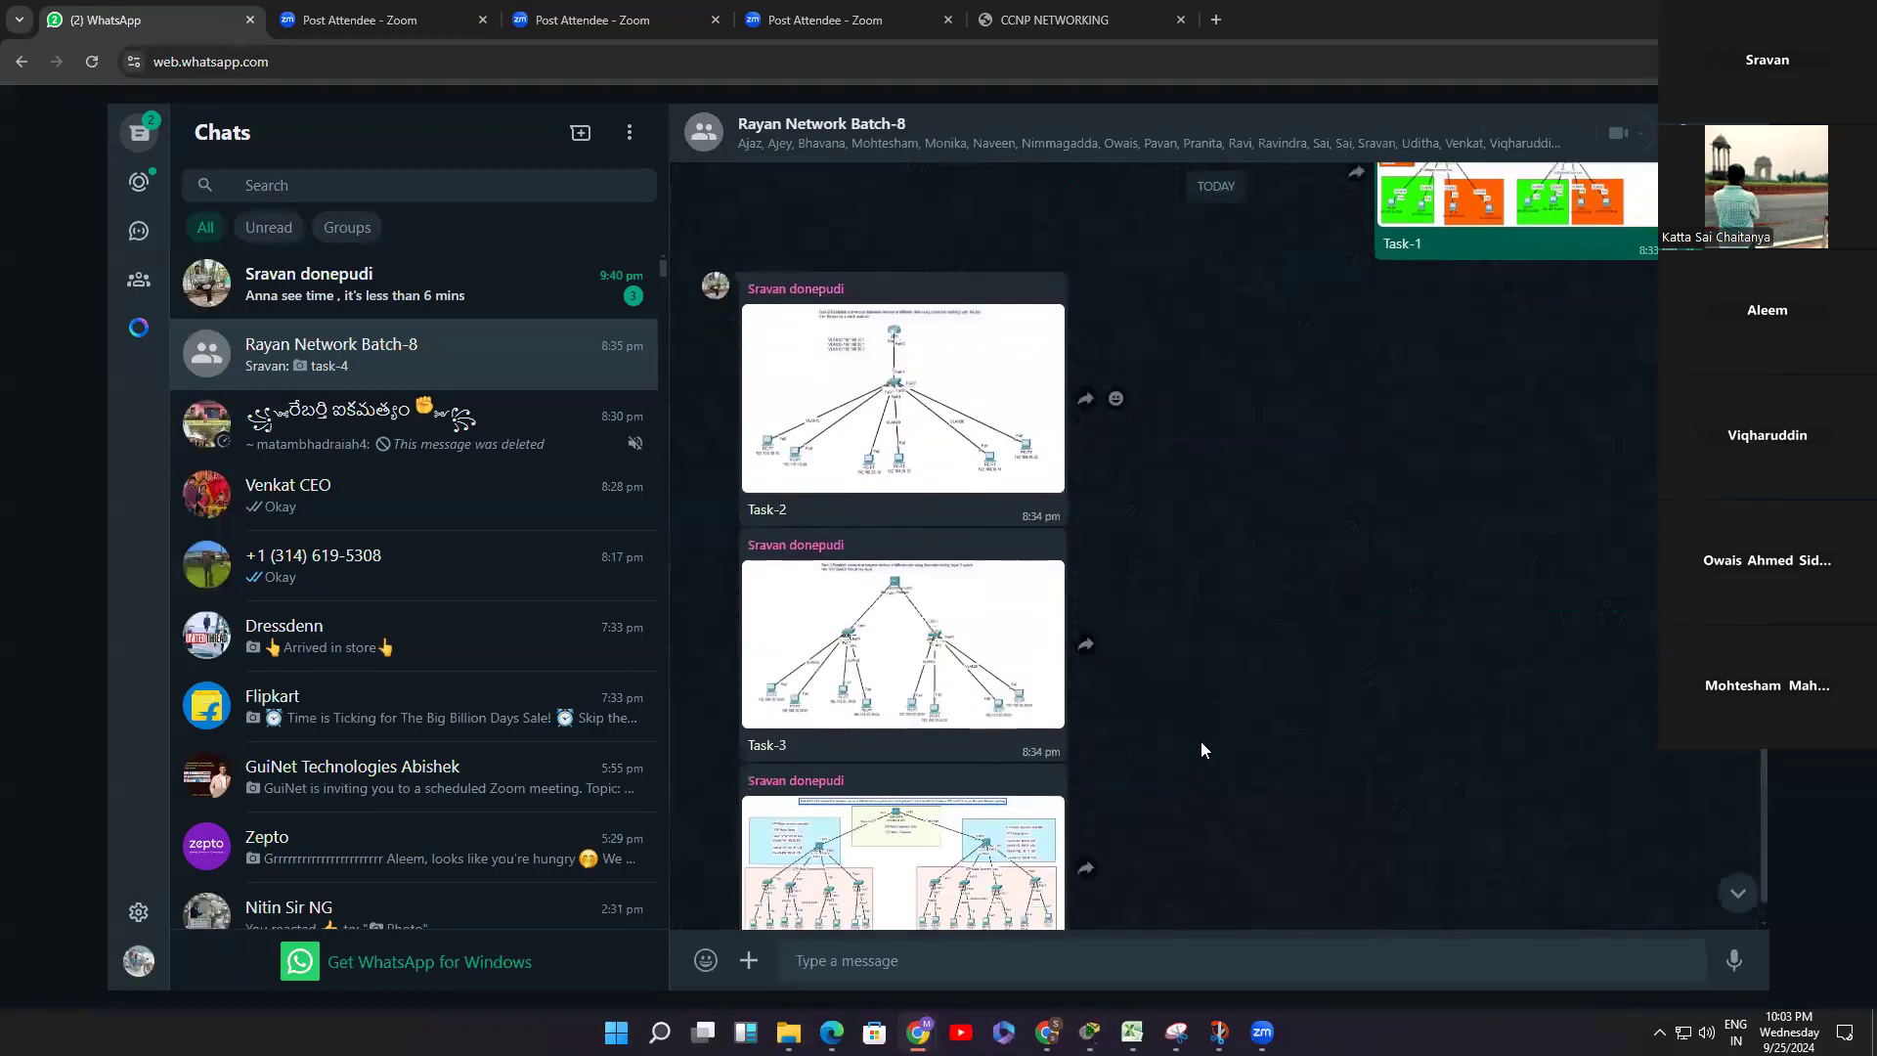
{"action": "left_click", "coordinate": [939, 611]}
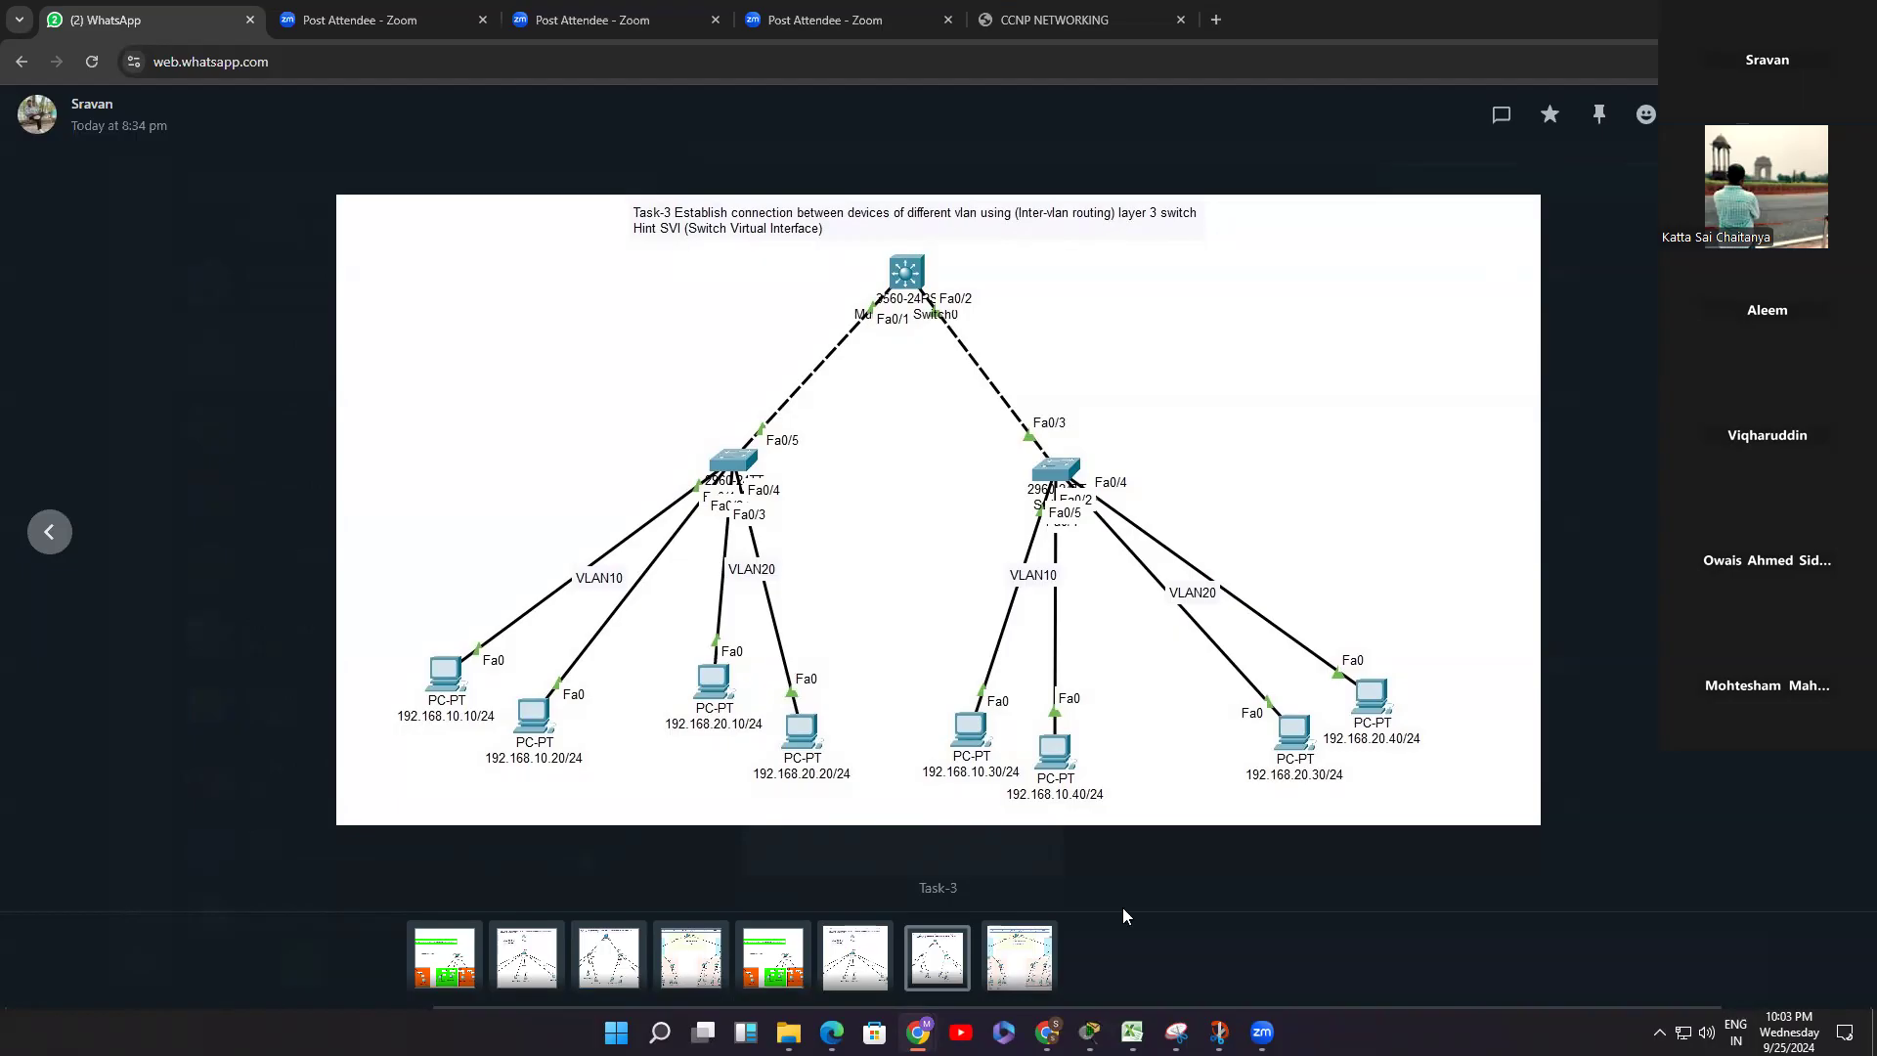
Step: Close the leftover Packet Tracer device windows for Router0, the first Router1, Switch0 and PC1
{"action": "mouse_move", "coordinate": [1089, 1032]}
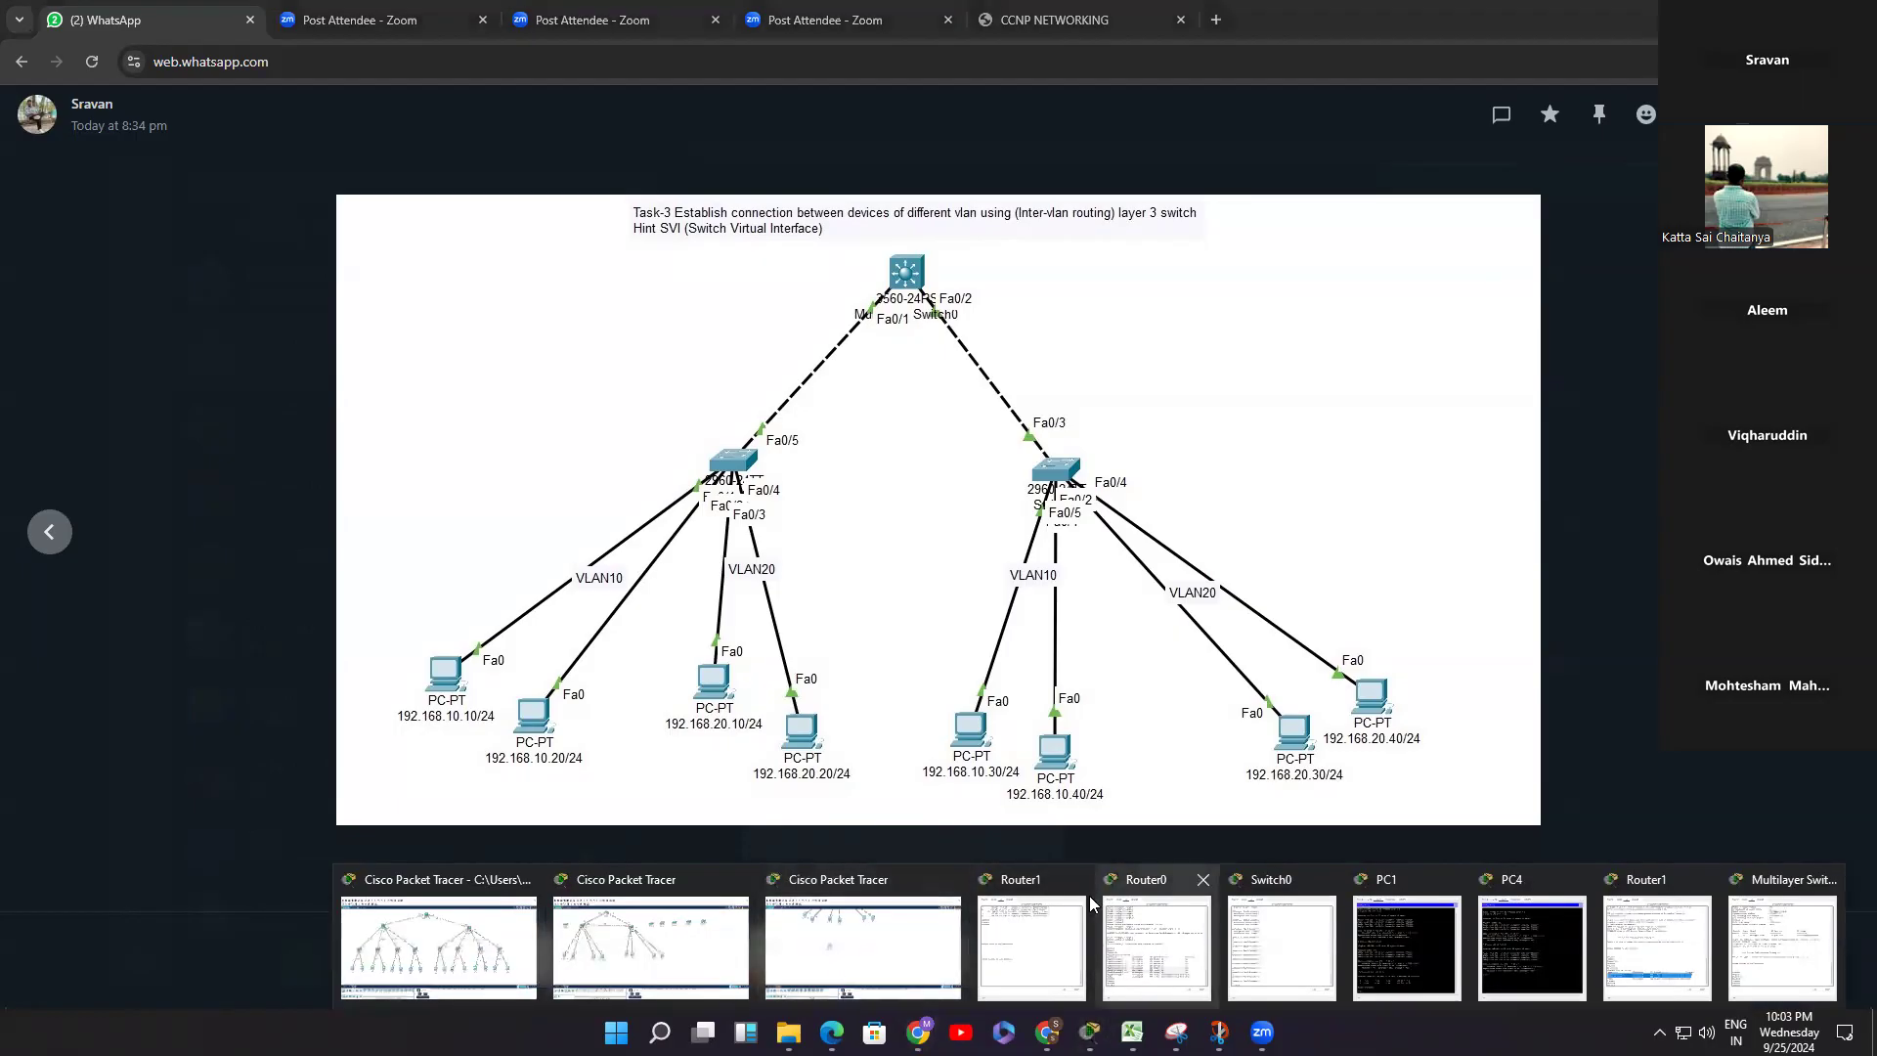
{"action": "left_click", "coordinate": [1204, 879]}
{"action": "left_click", "coordinate": [1141, 879]}
{"action": "left_click", "coordinate": [1204, 879]}
{"action": "left_click", "coordinate": [1257, 880]}
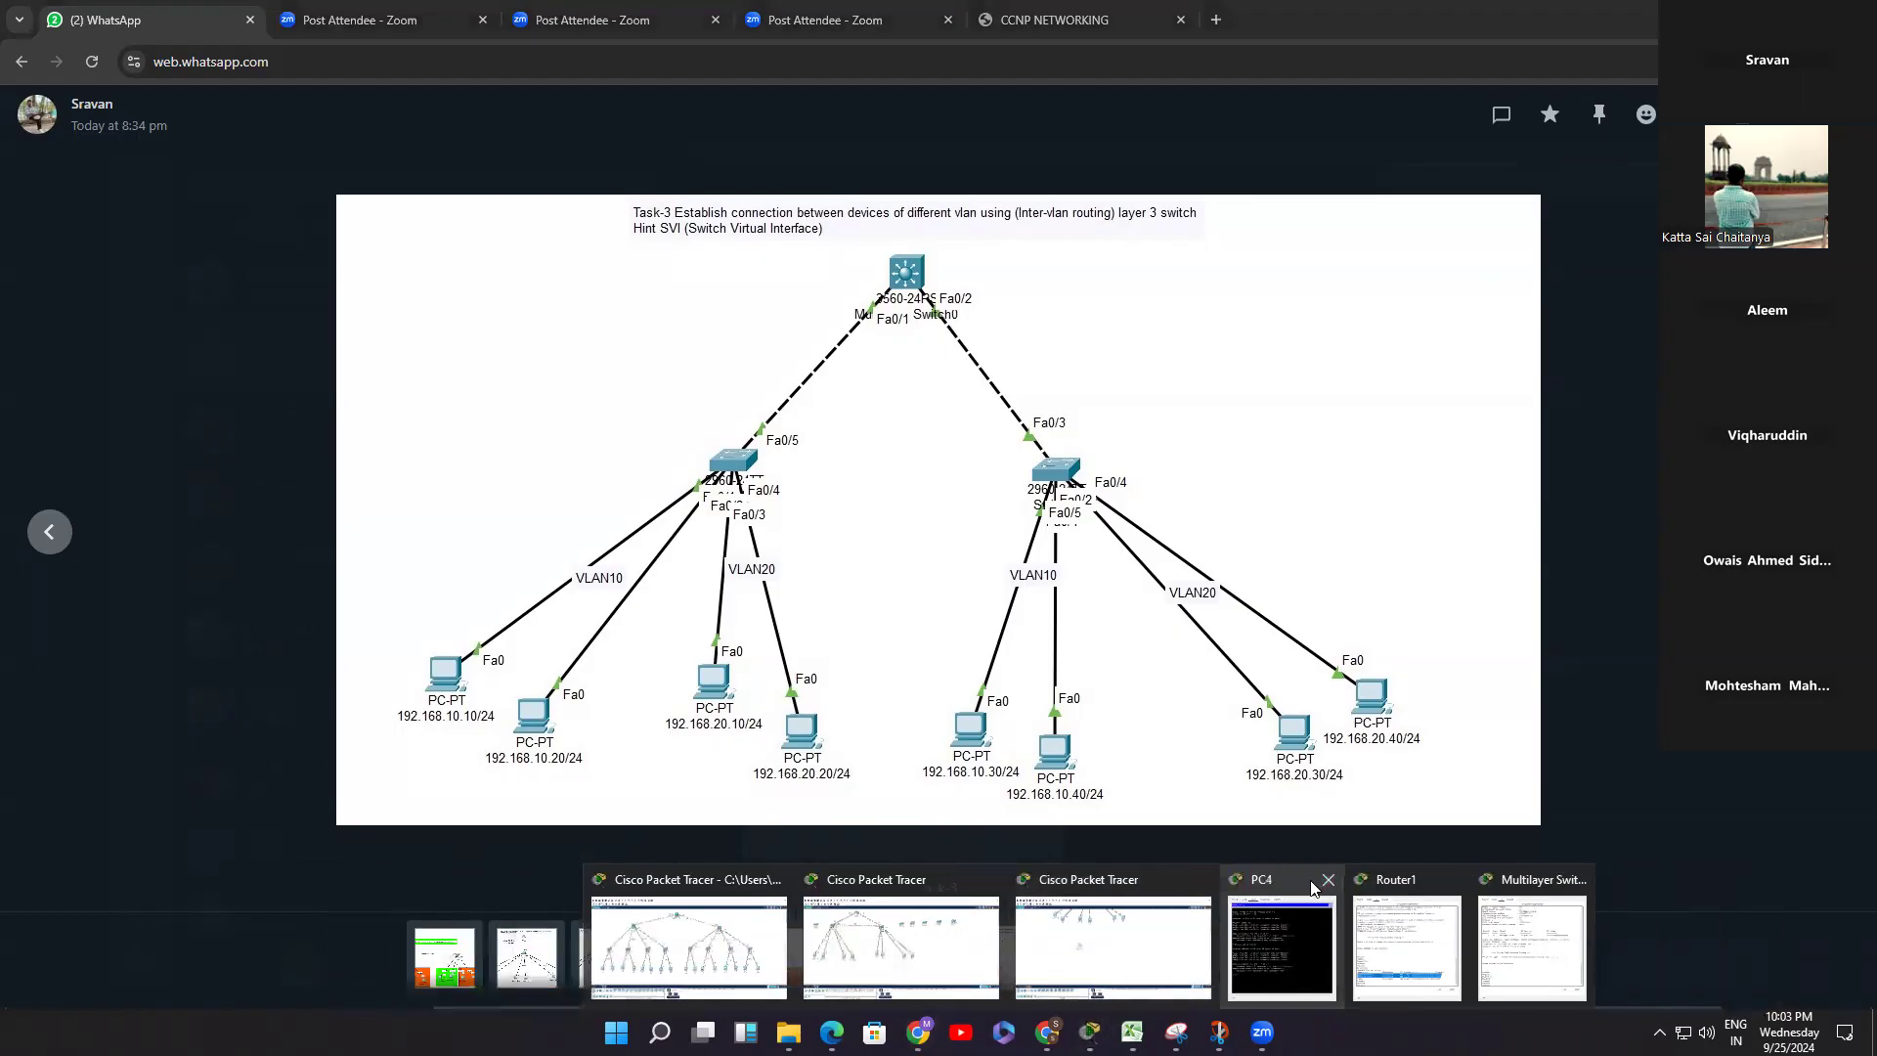
Step: Close the leftover PC4, Router1 and Multilayer Switch windows and switch to the Packet Tracer workspace holding the 3560-24PS multilayer switch
{"action": "left_click", "coordinate": [1328, 880]}
{"action": "left_click", "coordinate": [1388, 880]}
{"action": "left_click", "coordinate": [1453, 879]}
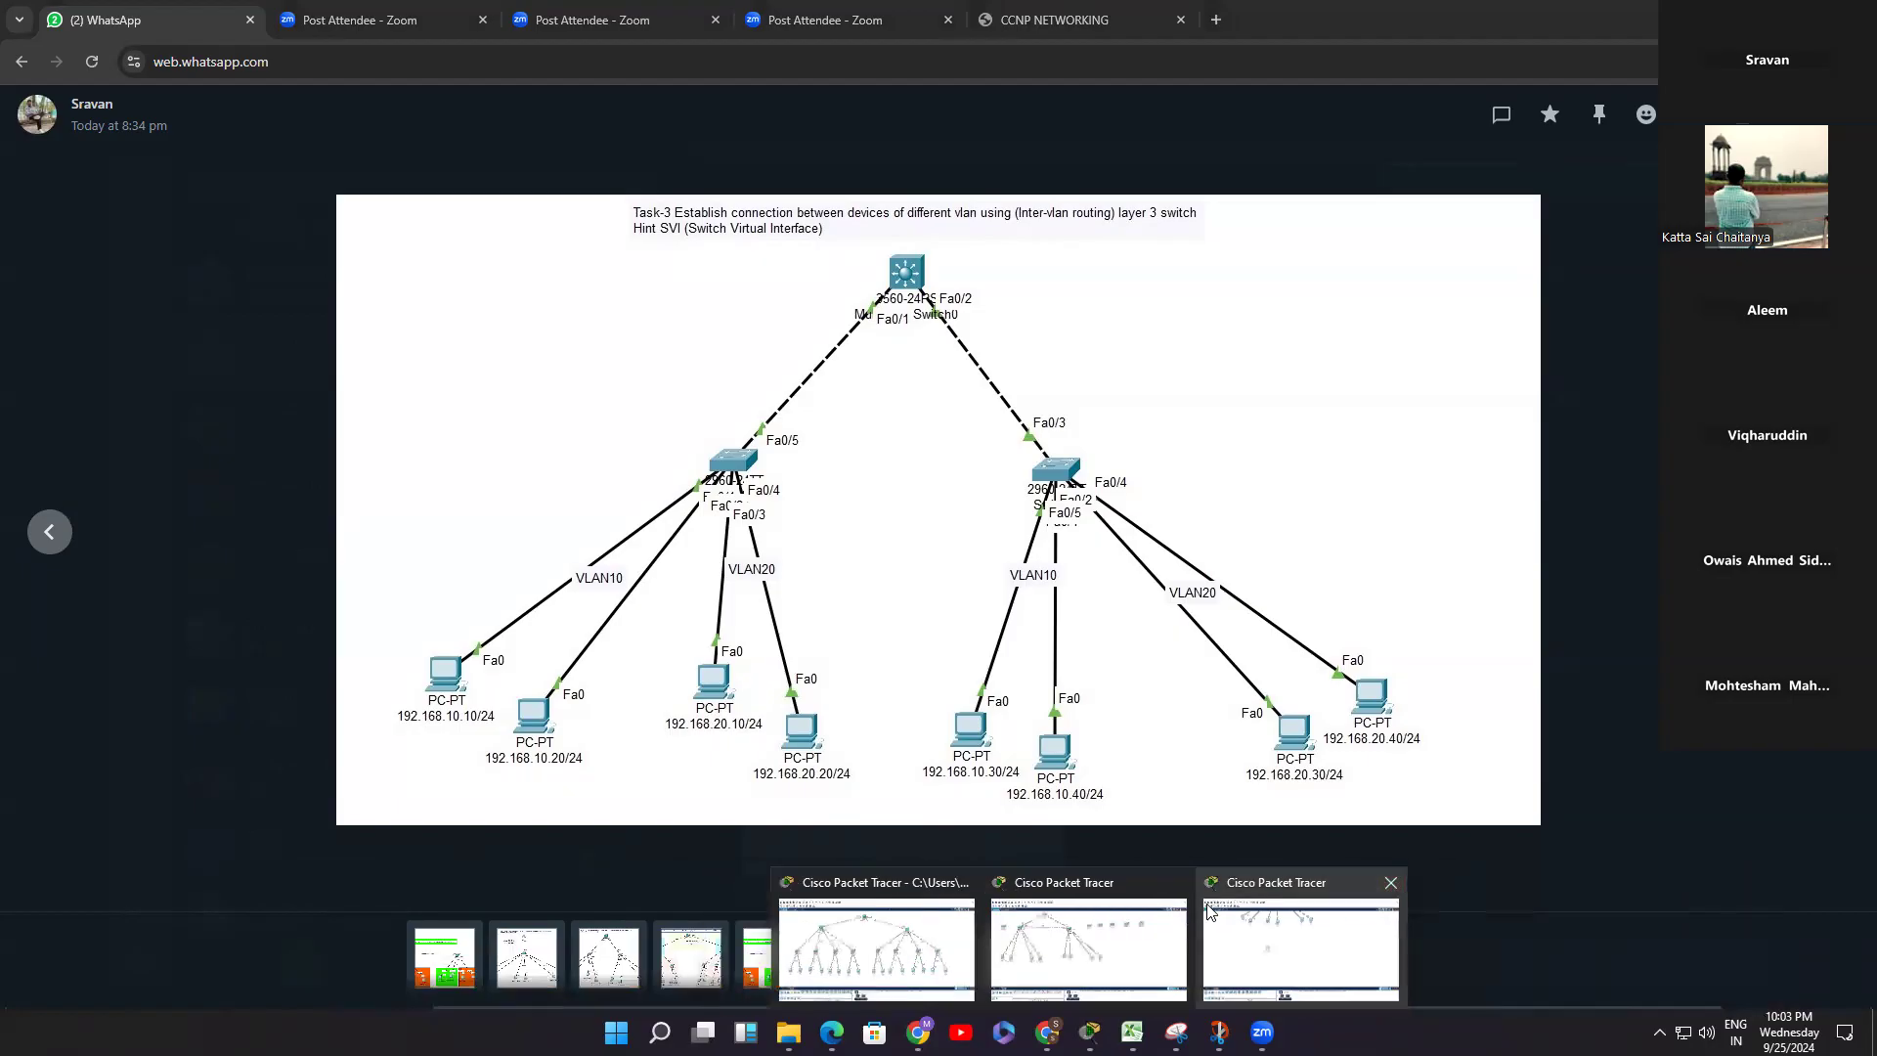
{"action": "left_click", "coordinate": [1065, 930]}
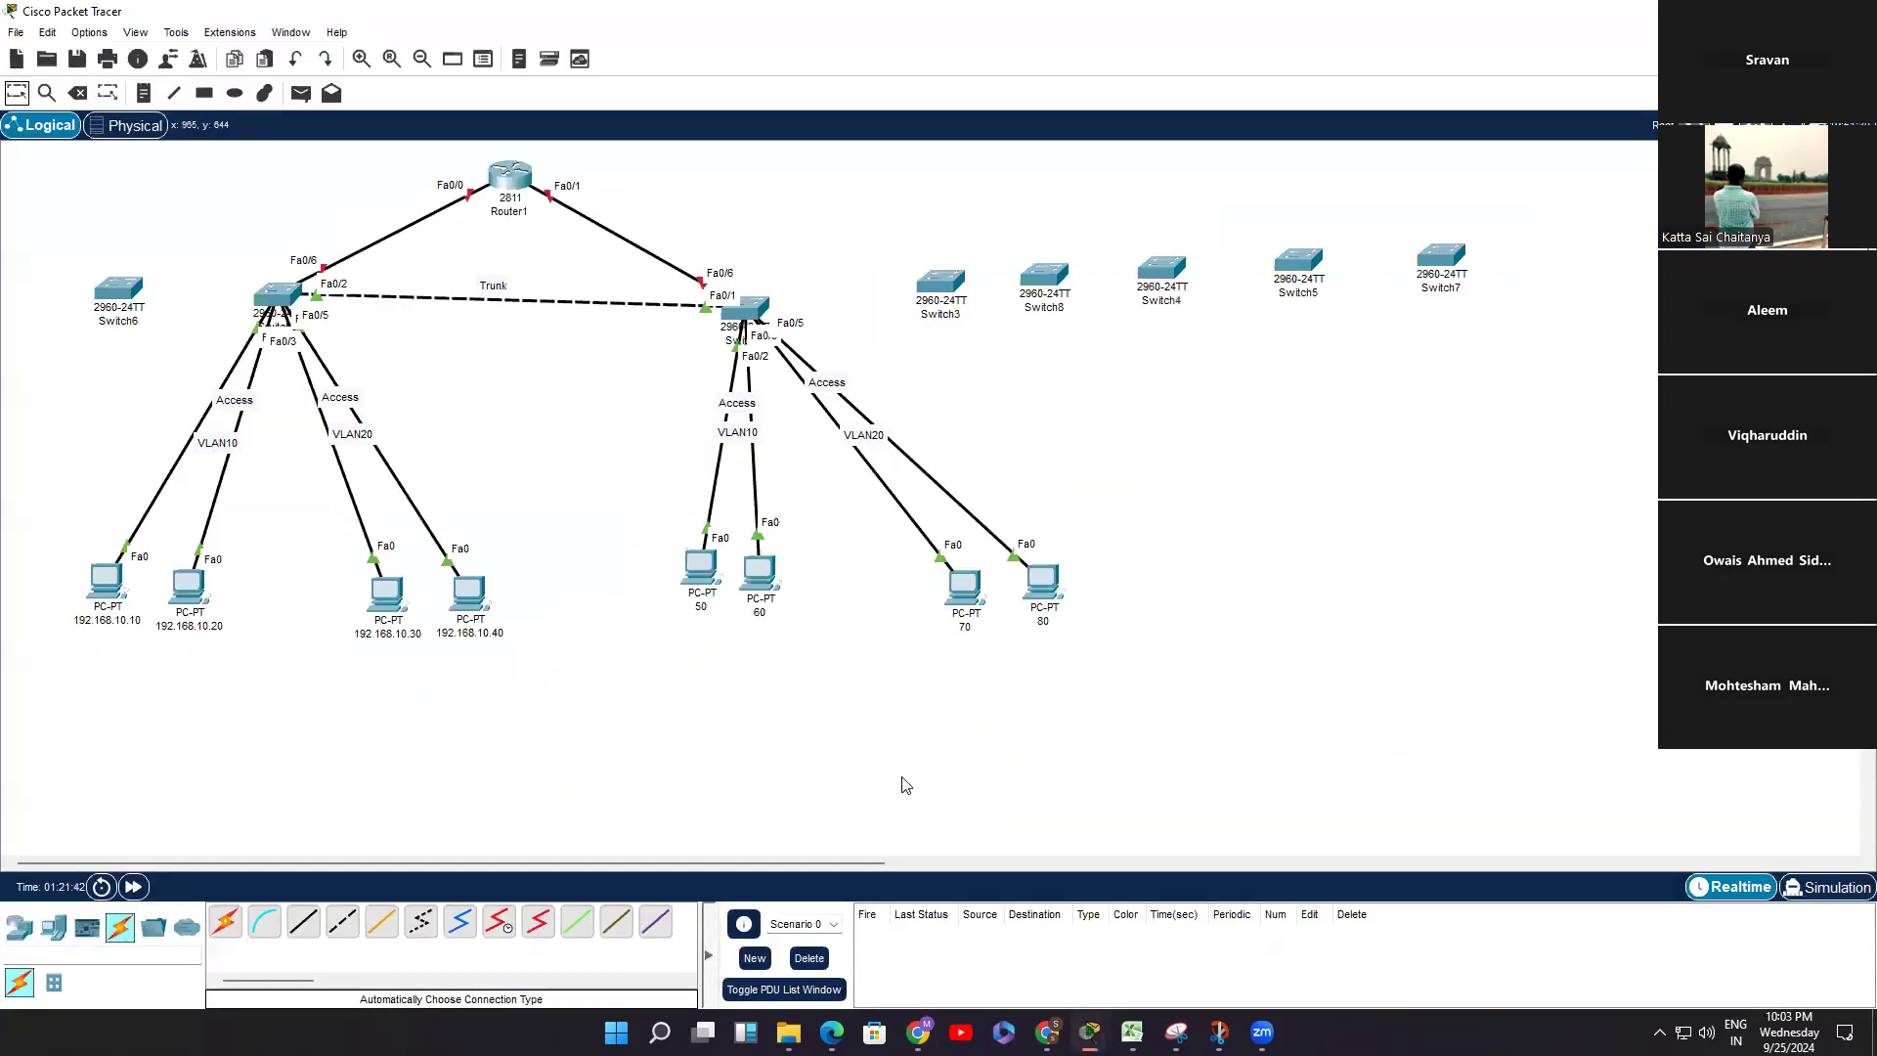
{"action": "mouse_move", "coordinate": [1089, 1031]}
{"action": "left_click", "coordinate": [1303, 934]}
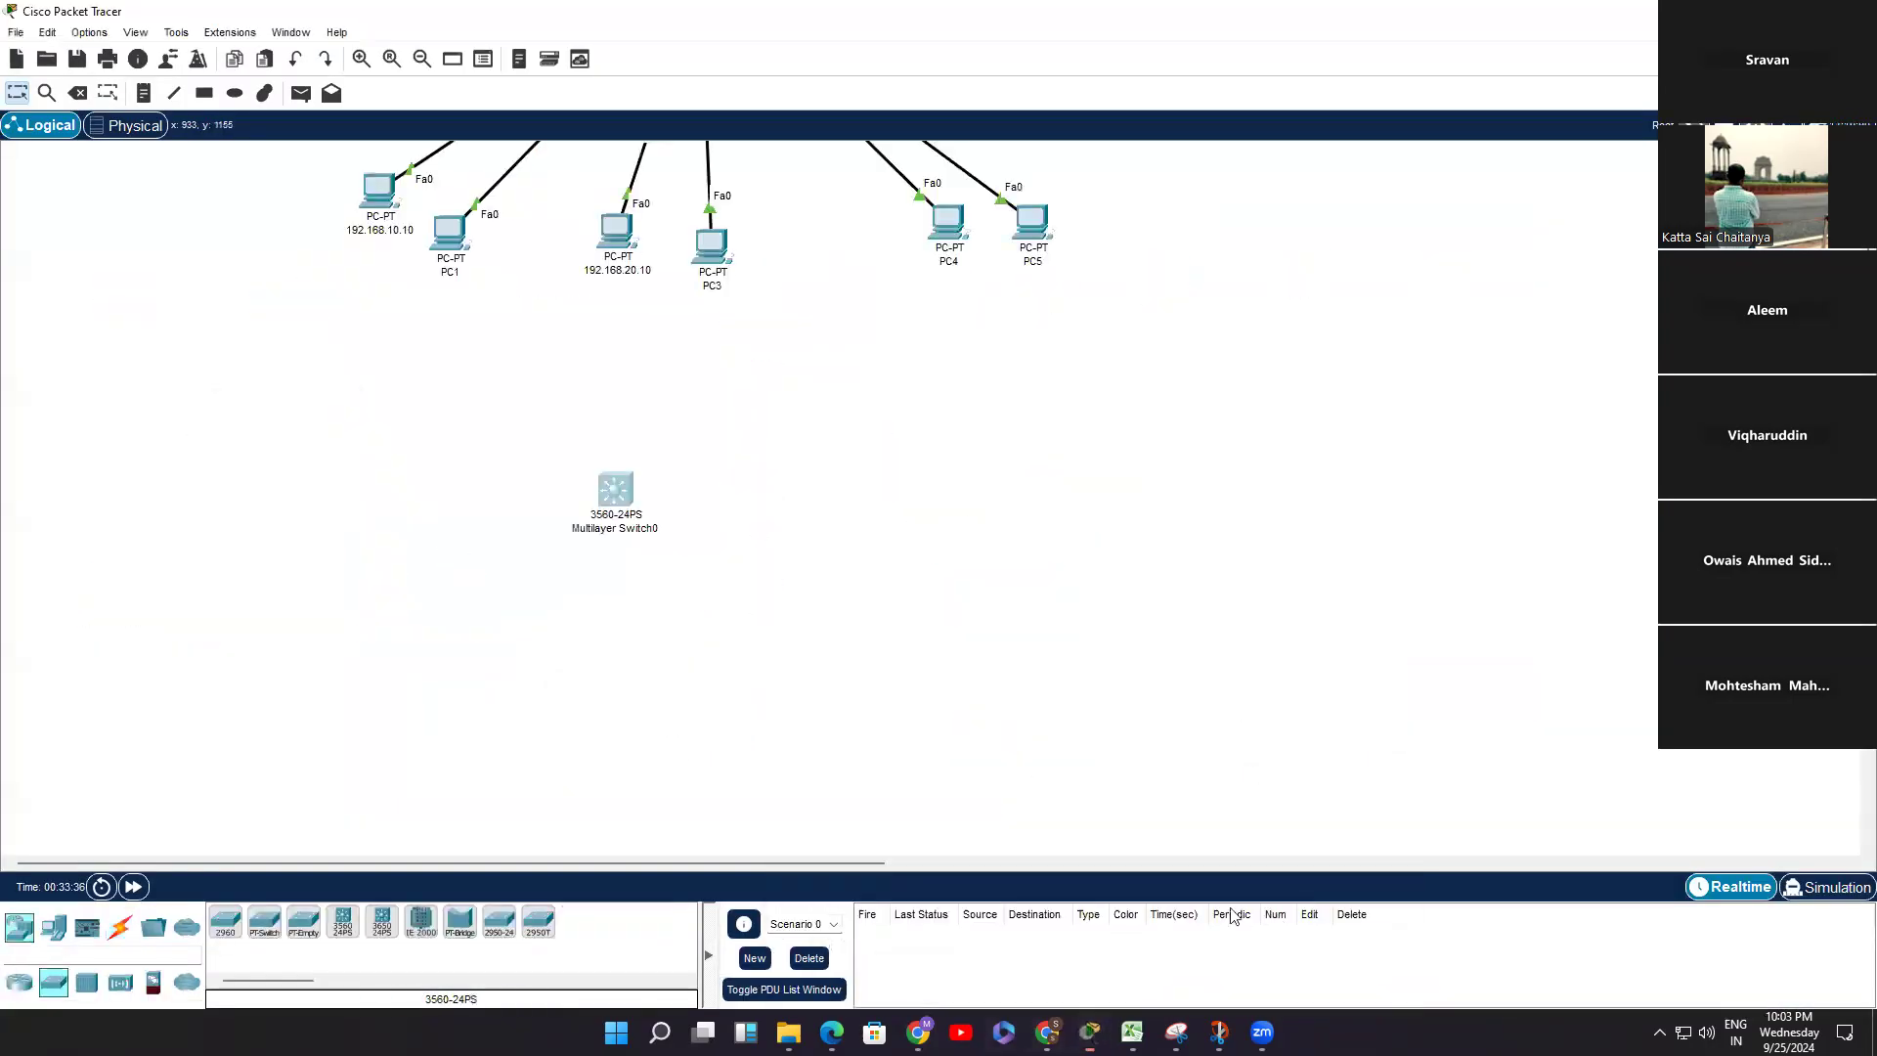
Step: Place two 2960 switches at about the same height below the multilayer switch, one on each side
{"action": "scroll", "coordinate": [600, 618], "scroll_direction": "down", "scroll_amount": 3}
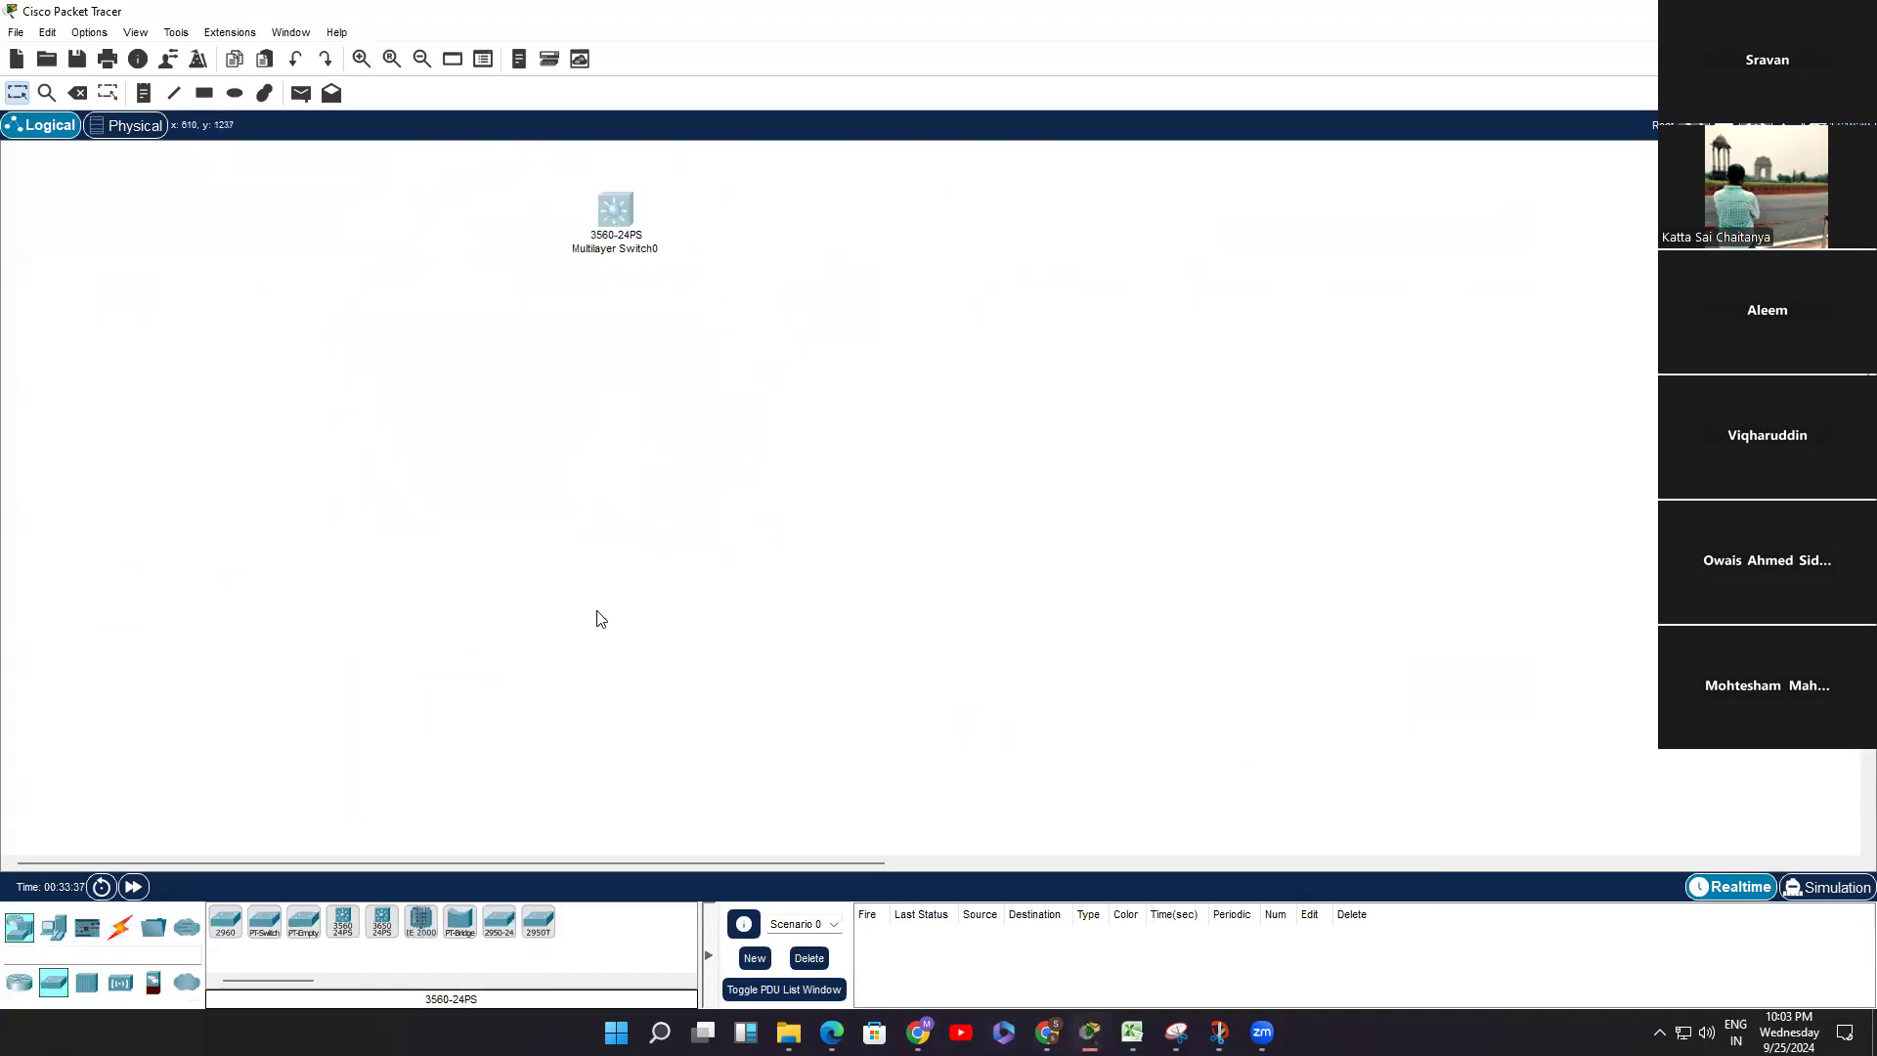
{"action": "left_click", "coordinate": [225, 920]}
{"action": "left_click", "coordinate": [431, 419]}
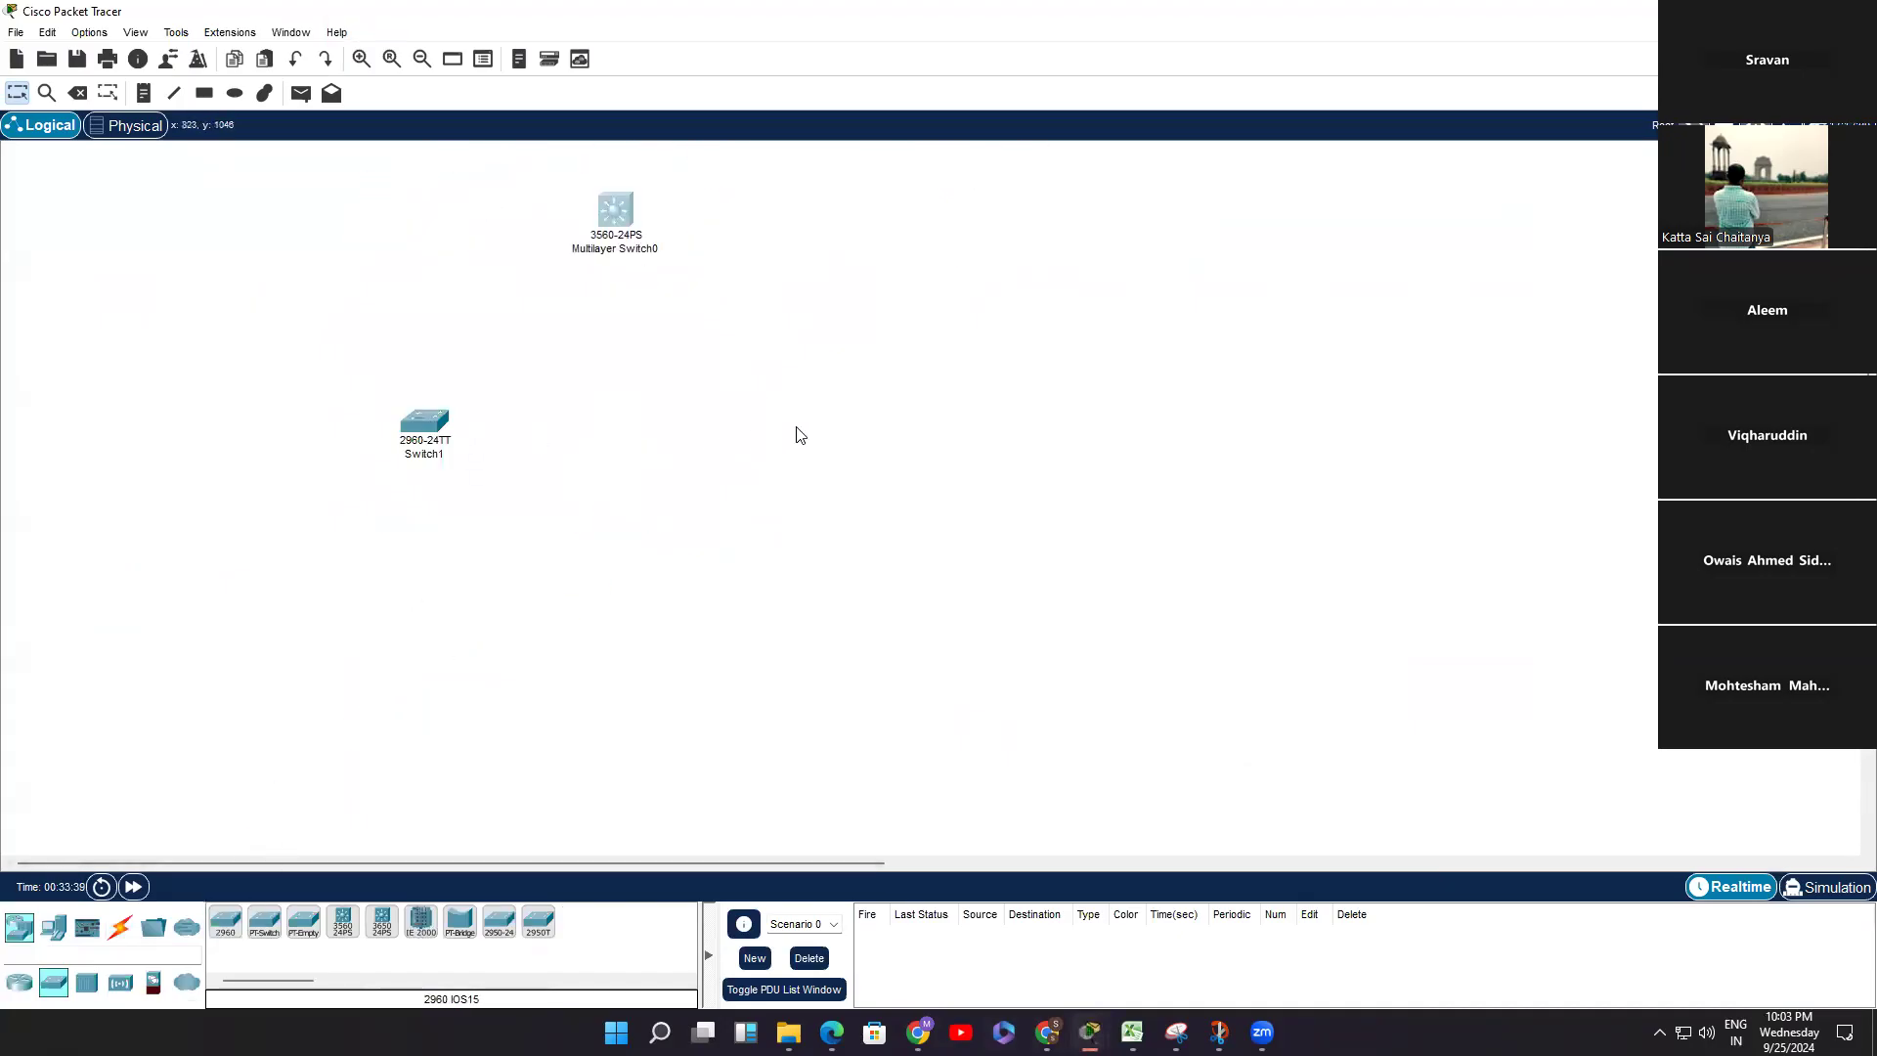
{"action": "left_click", "coordinate": [225, 919]}
{"action": "left_click", "coordinate": [858, 447]}
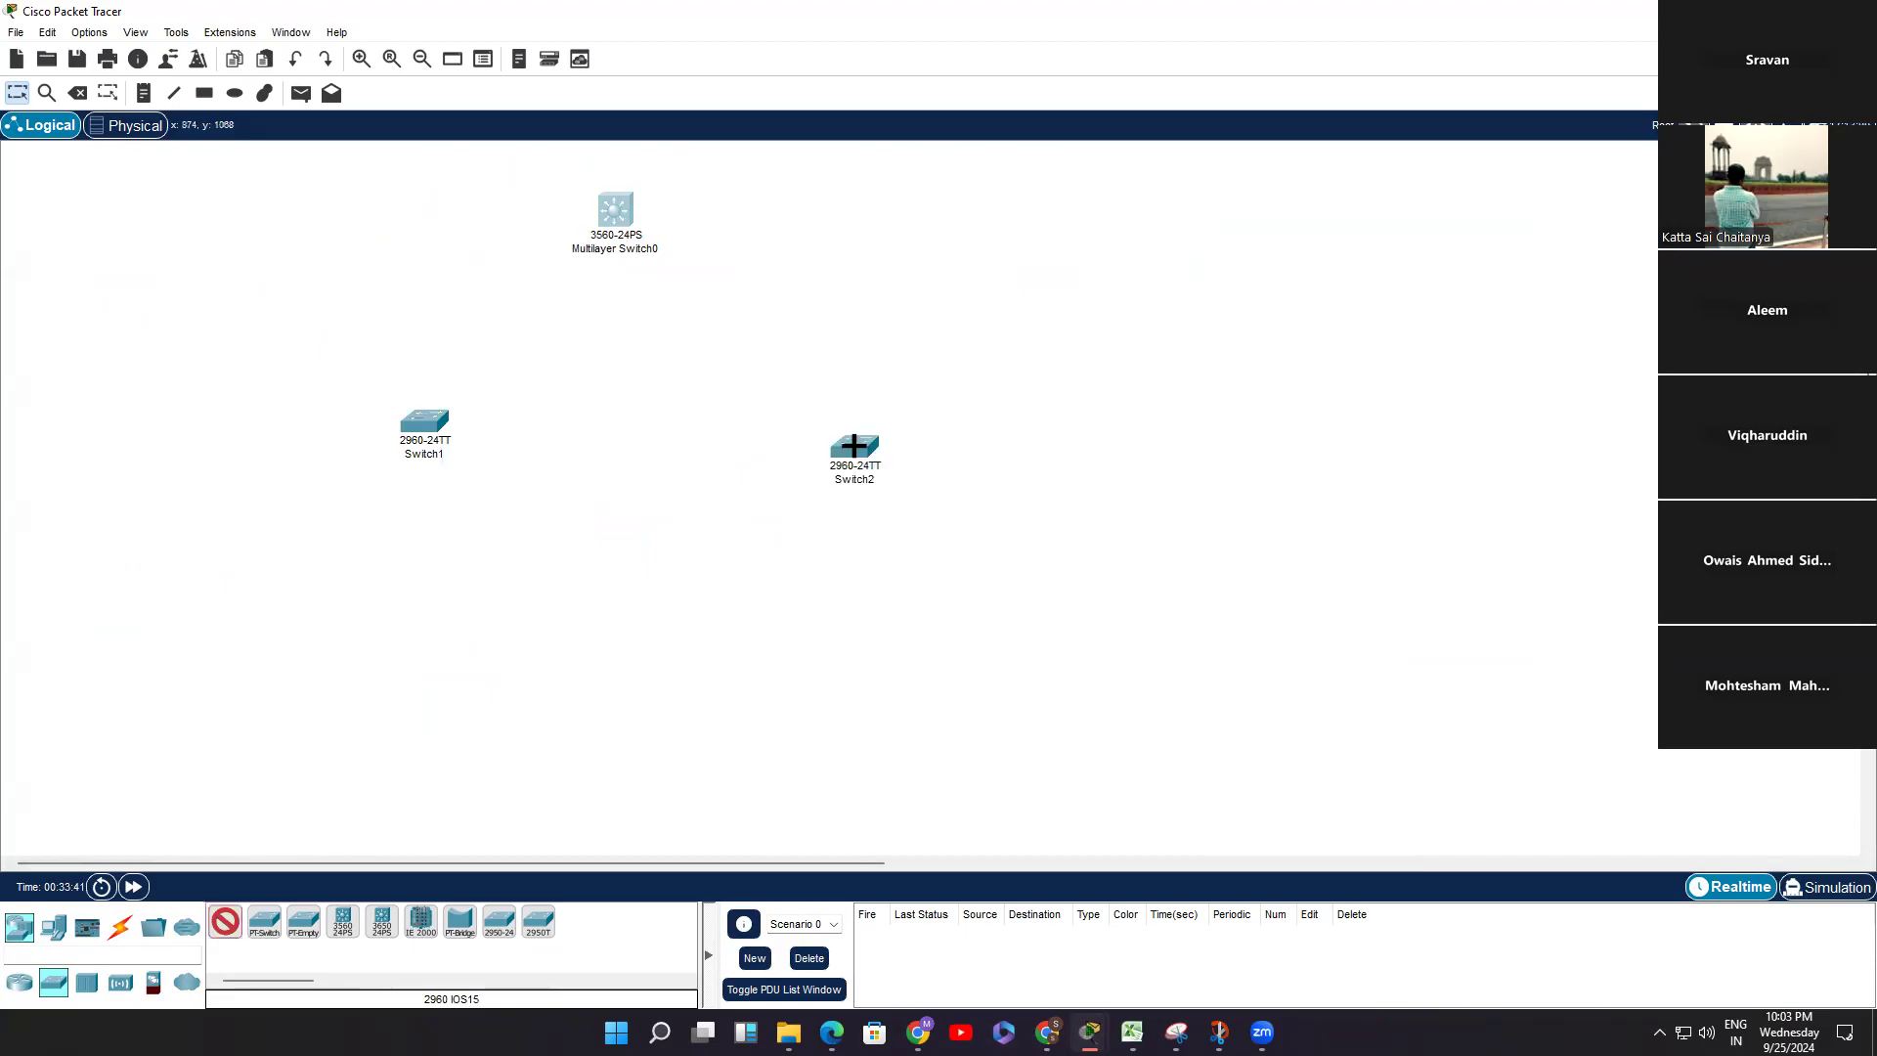
{"action": "left_click", "coordinate": [17, 94]}
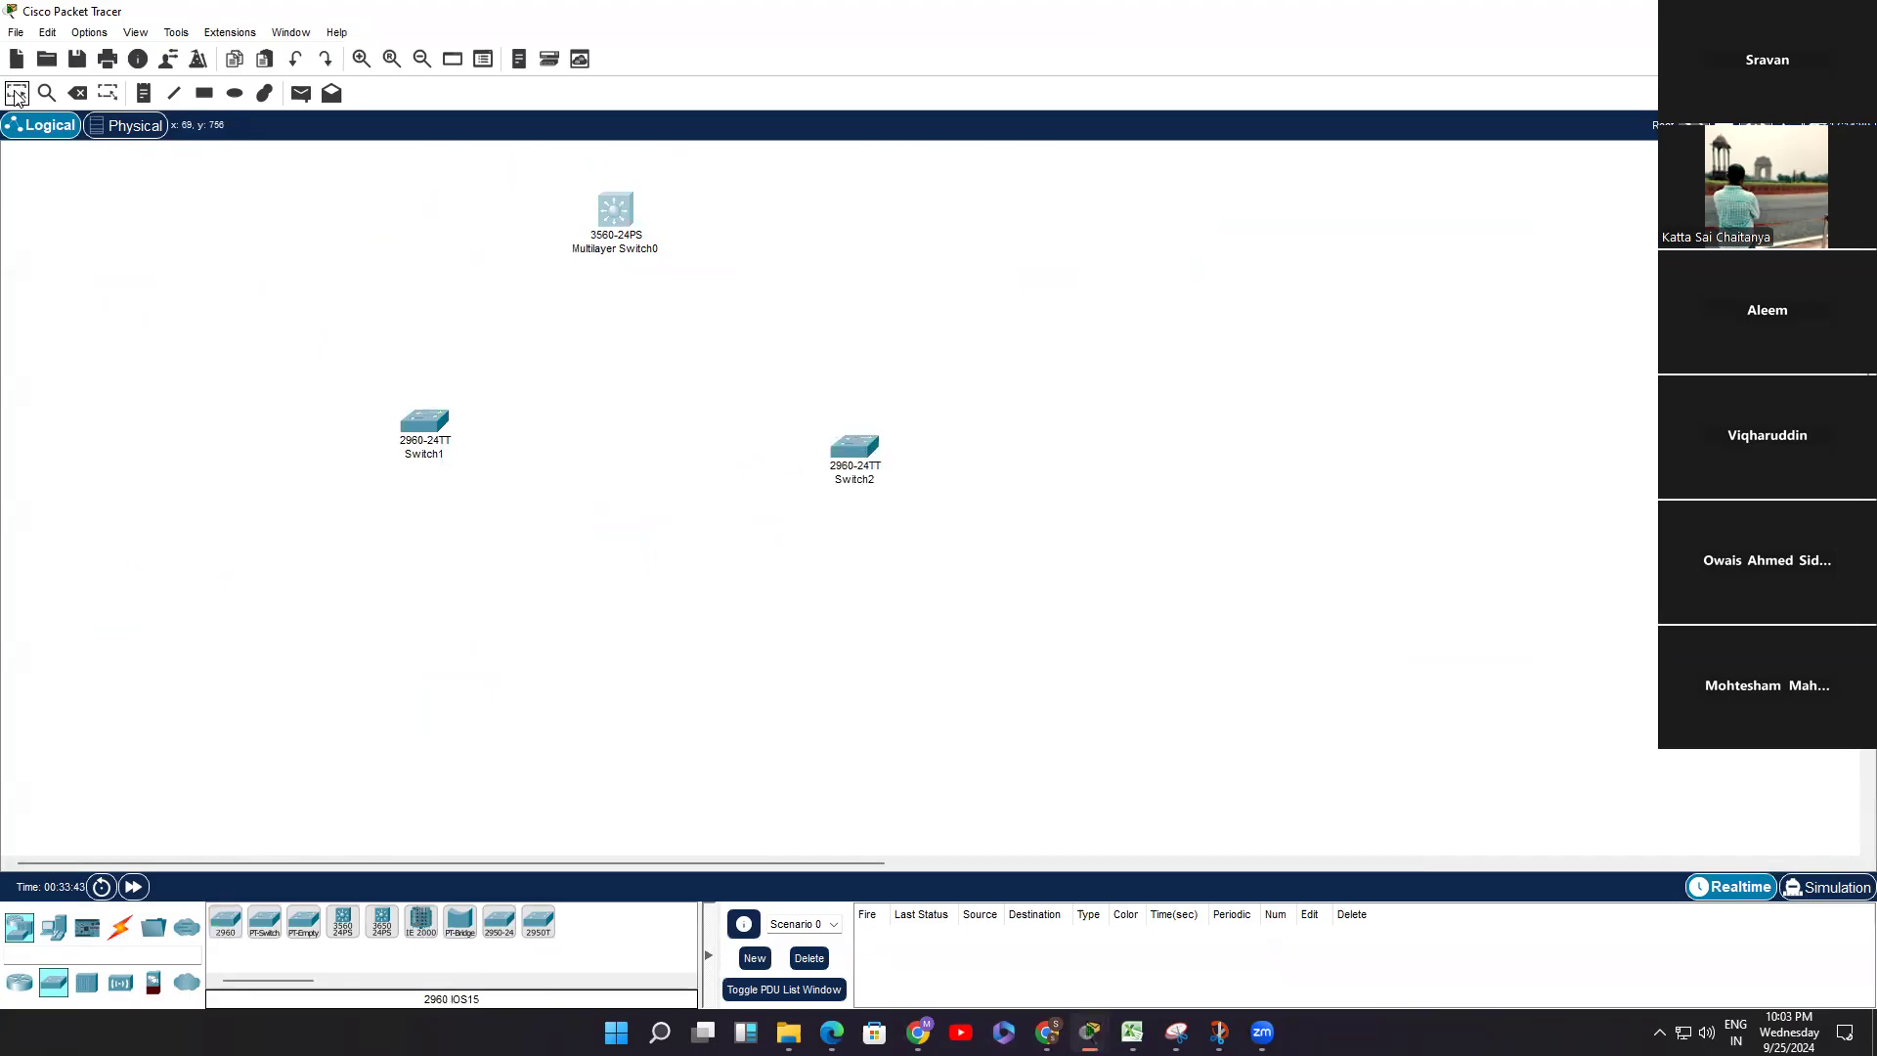
{"action": "left_click_drag", "start_coordinate": [852, 452], "coordinate": [847, 432]}
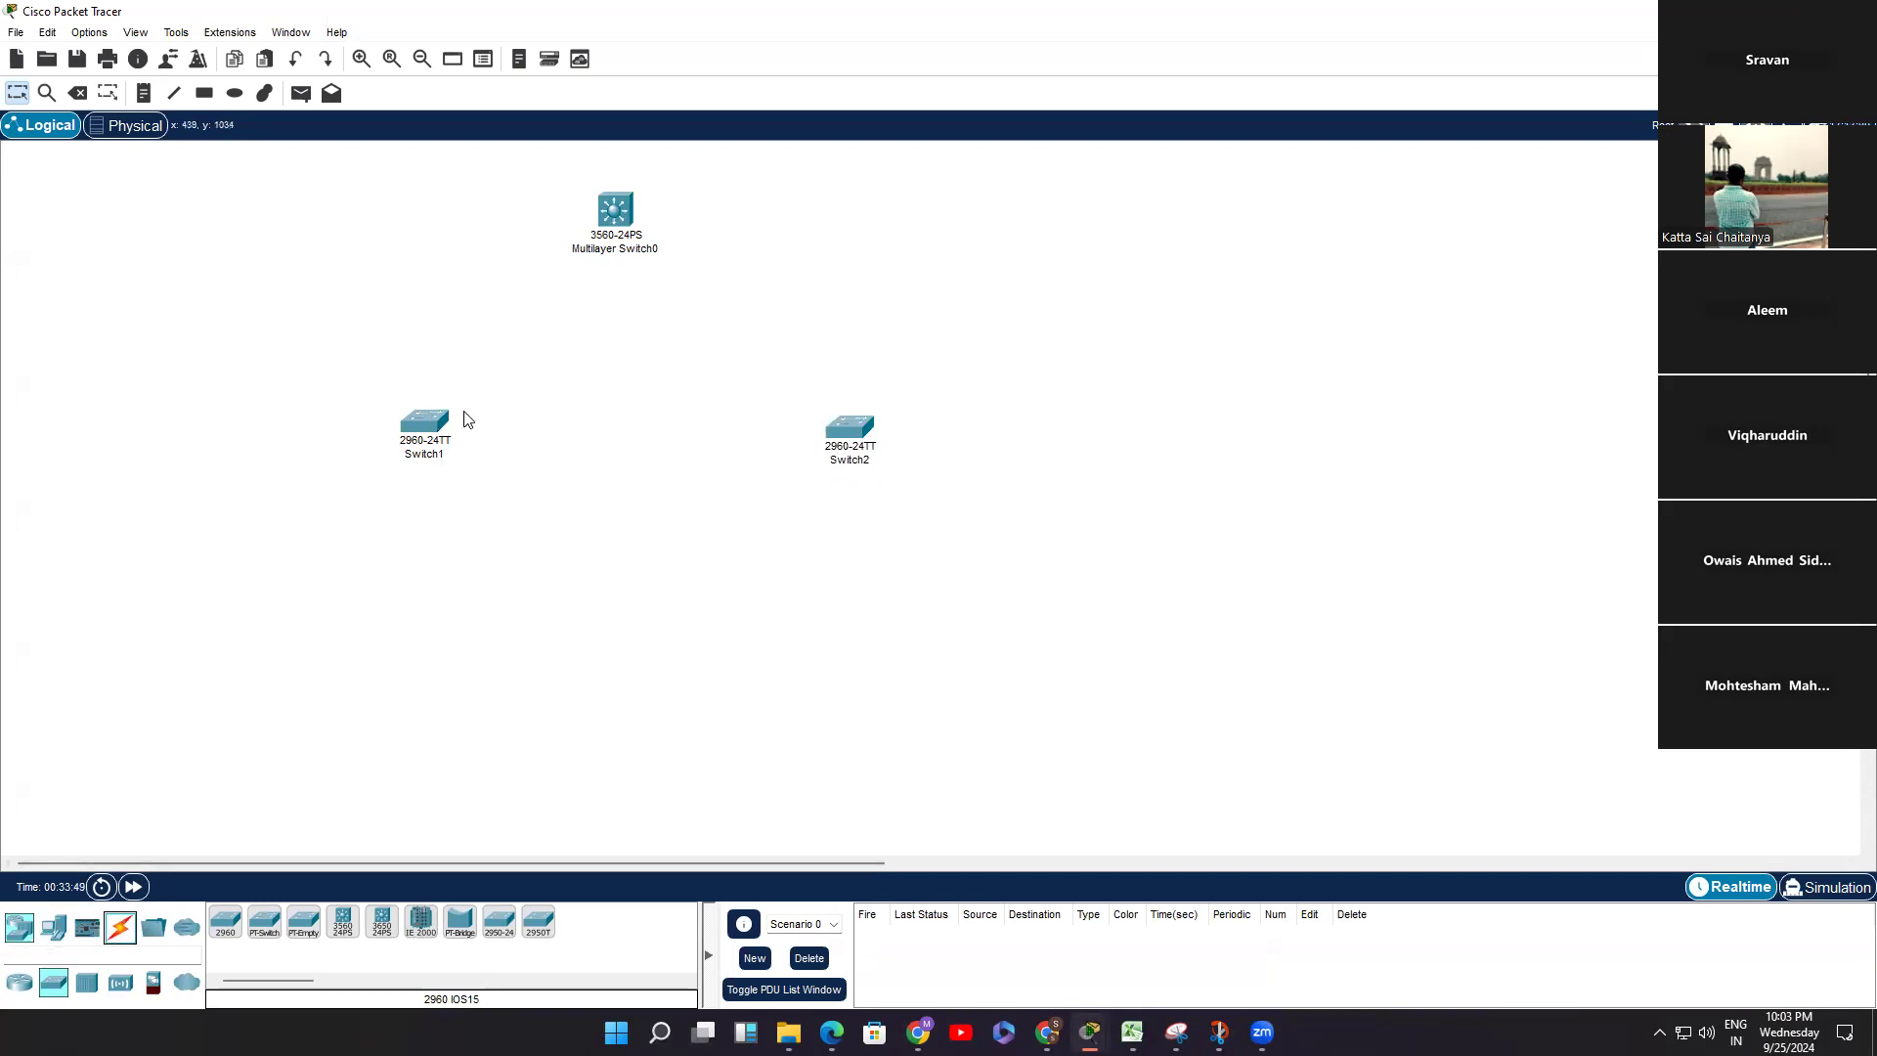
Step: Connect the multilayer switch to both 2960 switches with automatically chosen cables and shift it so it sits centred above them
{"action": "left_click", "coordinate": [122, 926]}
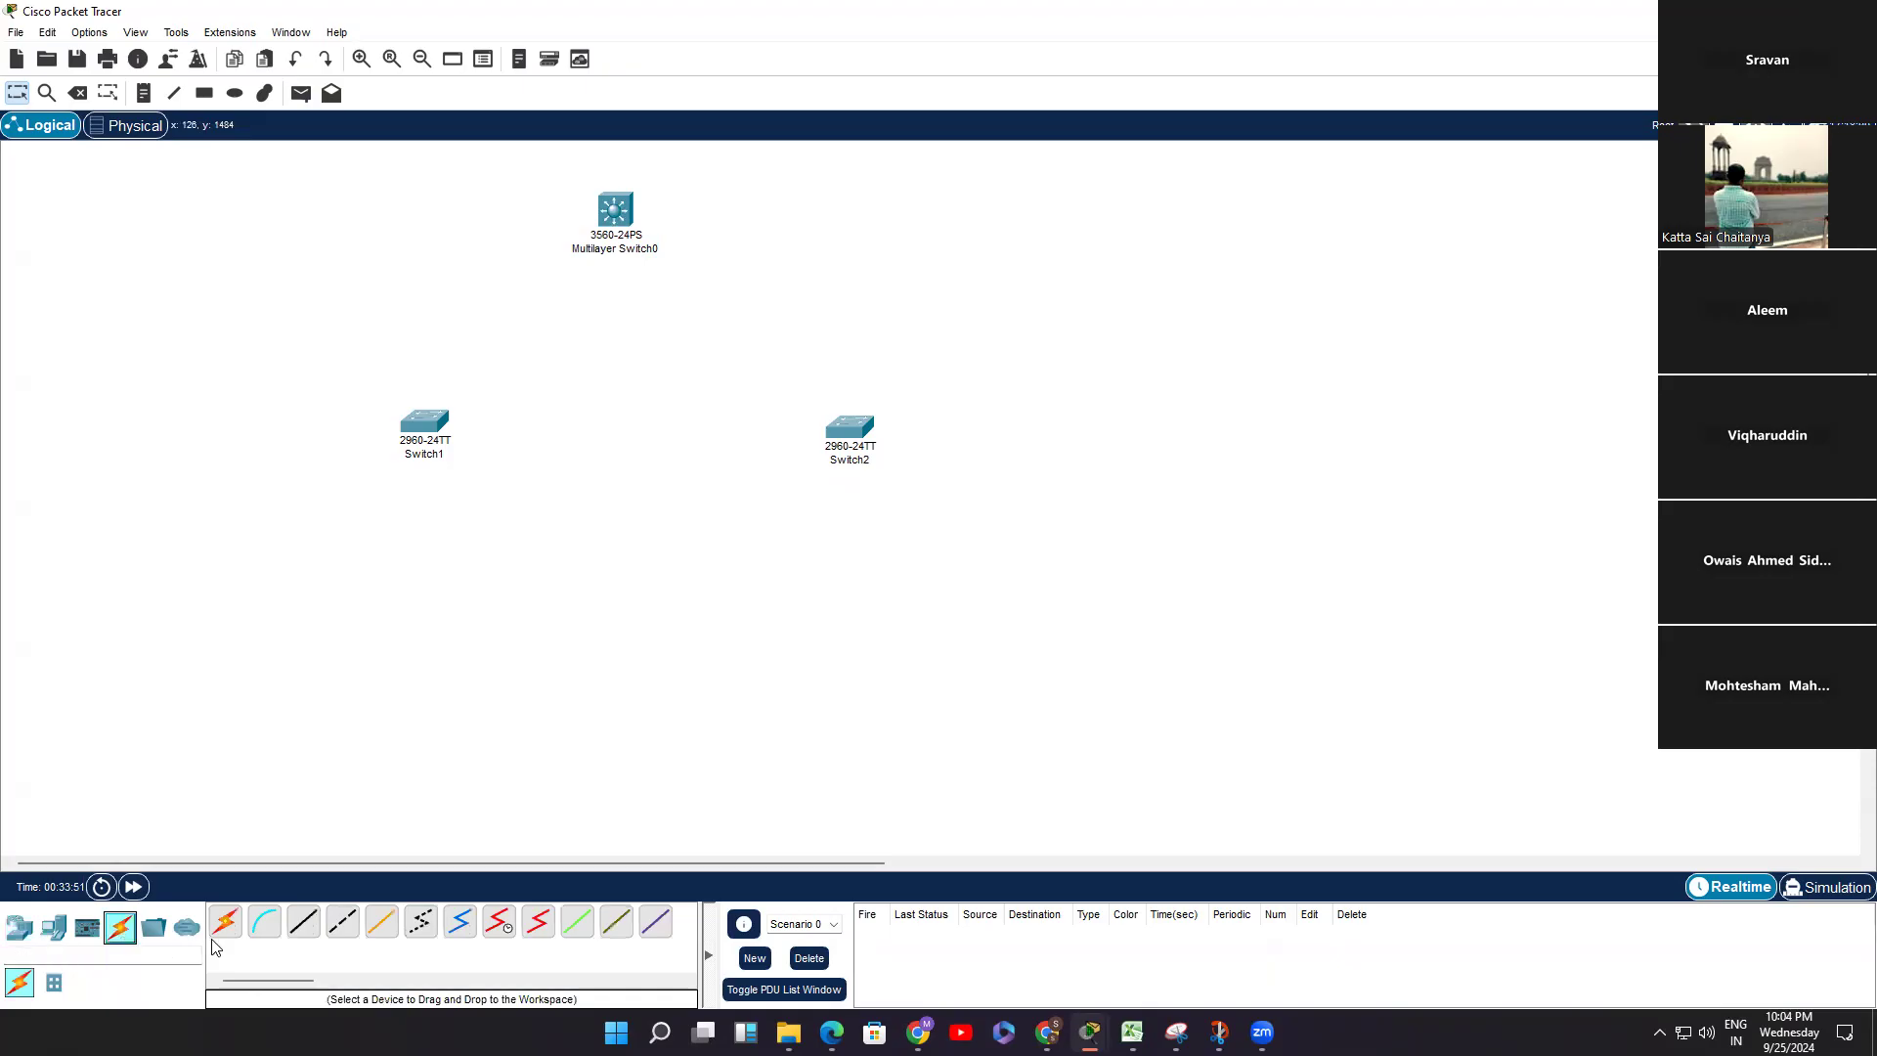
{"action": "left_click", "coordinate": [224, 921]}
{"action": "left_click", "coordinate": [608, 235]}
{"action": "left_click", "coordinate": [440, 425]}
{"action": "left_click", "coordinate": [617, 218]}
{"action": "left_click", "coordinate": [836, 423]}
{"action": "left_click", "coordinate": [17, 94]}
{"action": "mouse_move", "coordinate": [612, 203]}
{"action": "left_mouse_down"}
{"action": "mouse_move", "coordinate": [584, 197]}
{"action": "mouse_move", "coordinate": [636, 195]}
{"action": "left_mouse_up"}
Step: Place eight PCs in a row, four below Switch1 and four below Switch2
{"action": "left_click", "coordinate": [53, 927]}
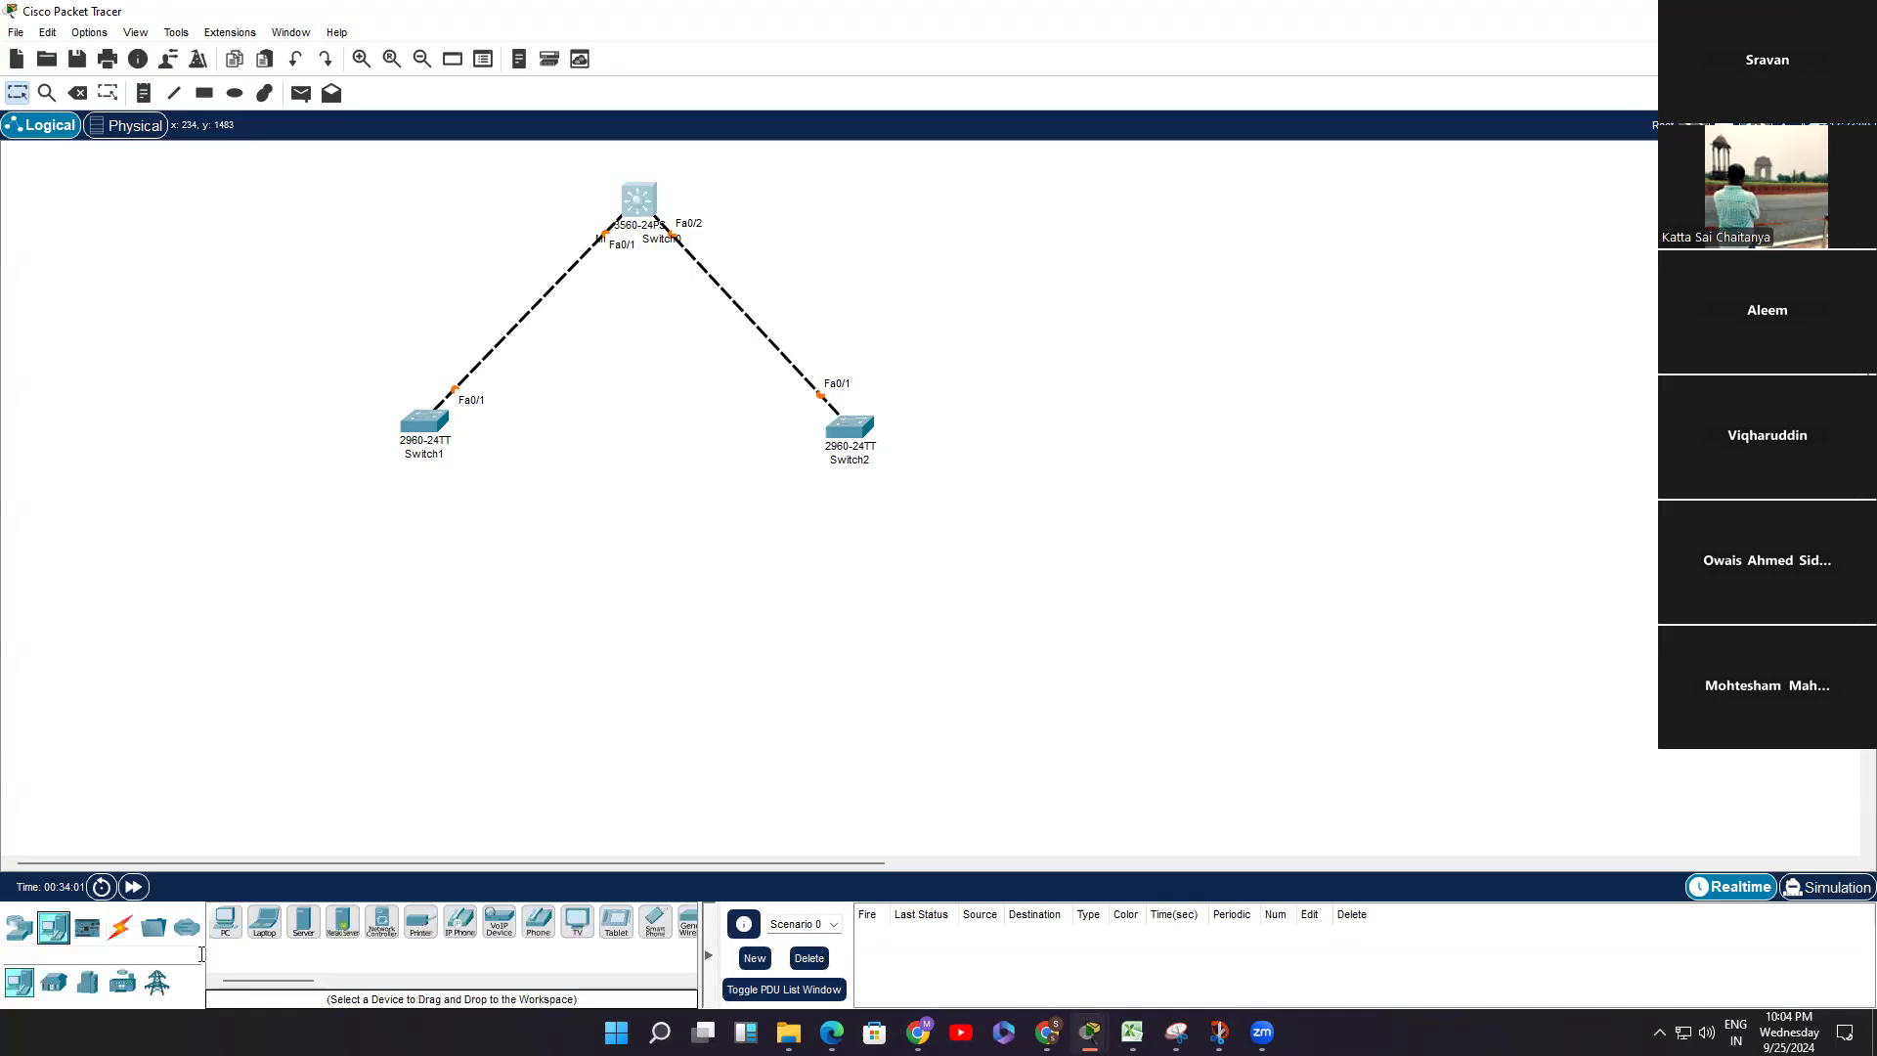
{"action": "left_click", "coordinate": [225, 922]}
{"action": "left_click", "coordinate": [242, 603]}
{"action": "left_click", "coordinate": [310, 600]}
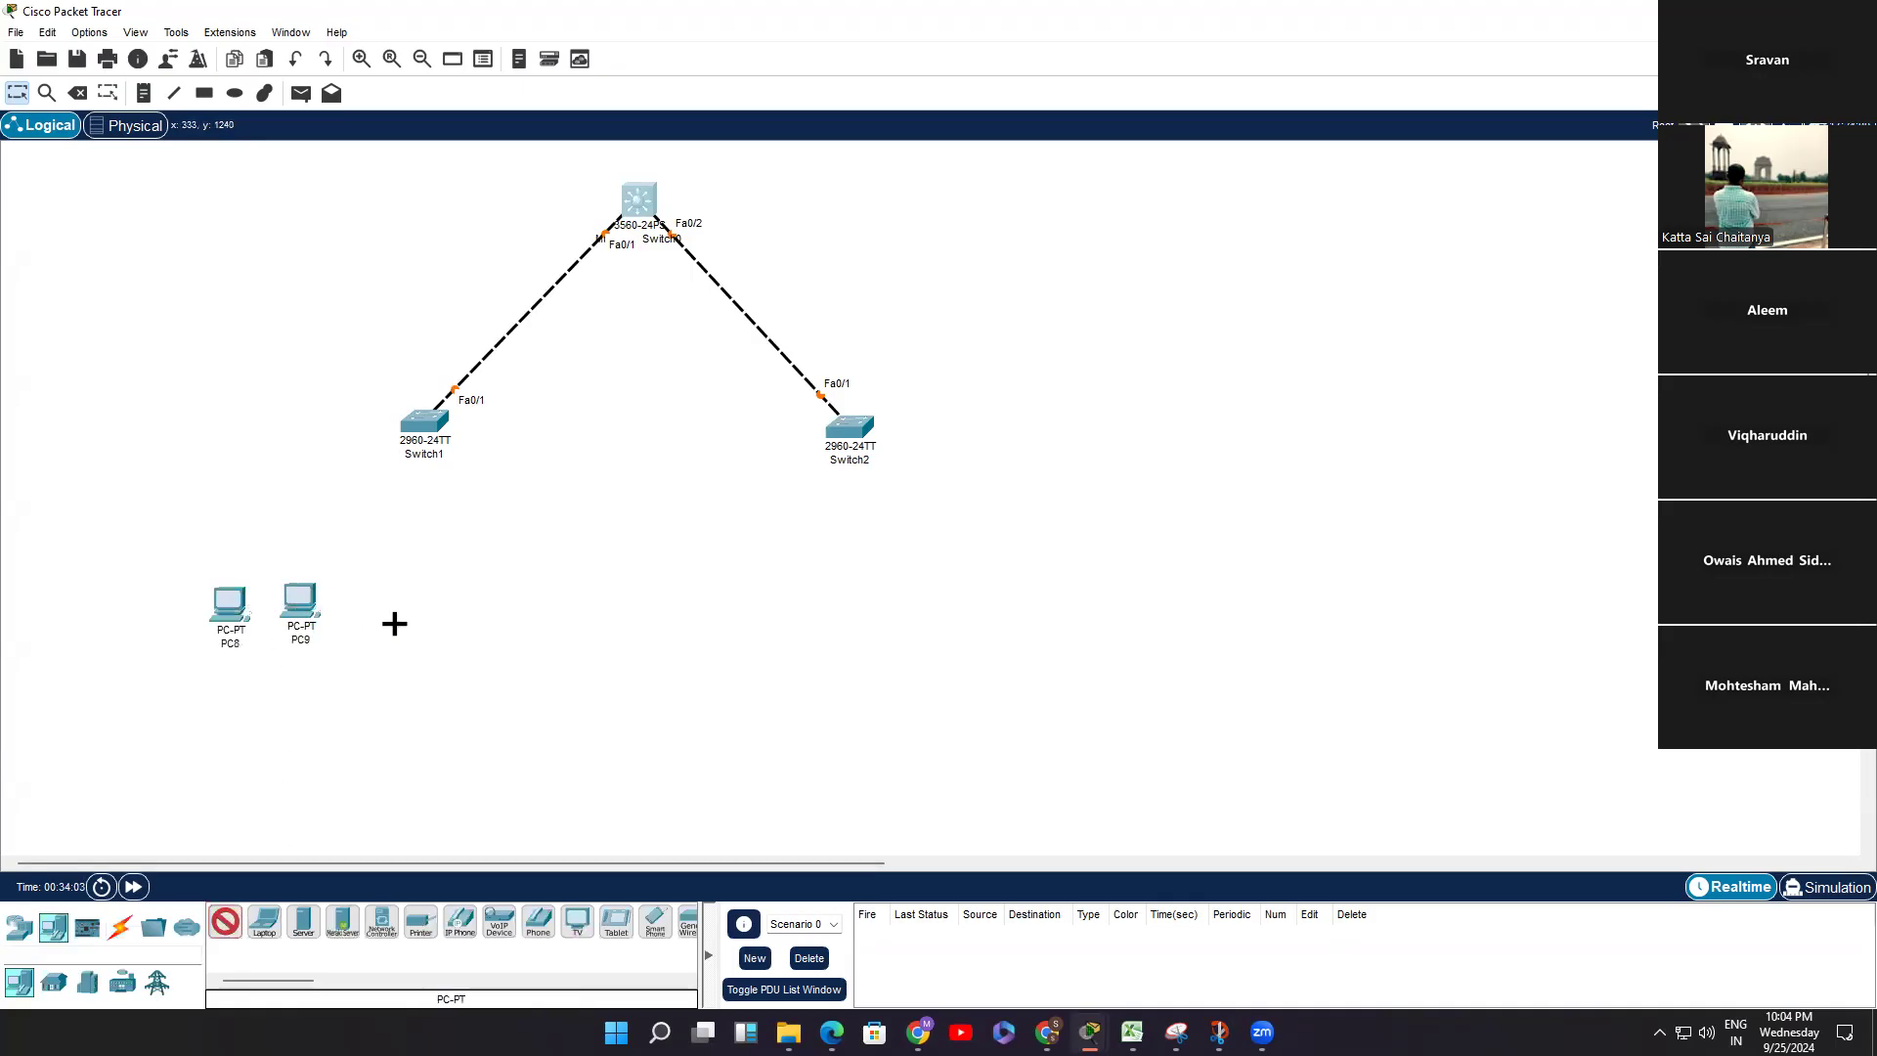
{"action": "left_click", "coordinate": [473, 598]}
{"action": "left_click", "coordinate": [537, 599]}
{"action": "left_click", "coordinate": [813, 586]}
{"action": "left_click", "coordinate": [871, 594]}
{"action": "left_click", "coordinate": [1010, 583]}
{"action": "left_click", "coordinate": [1044, 572]}
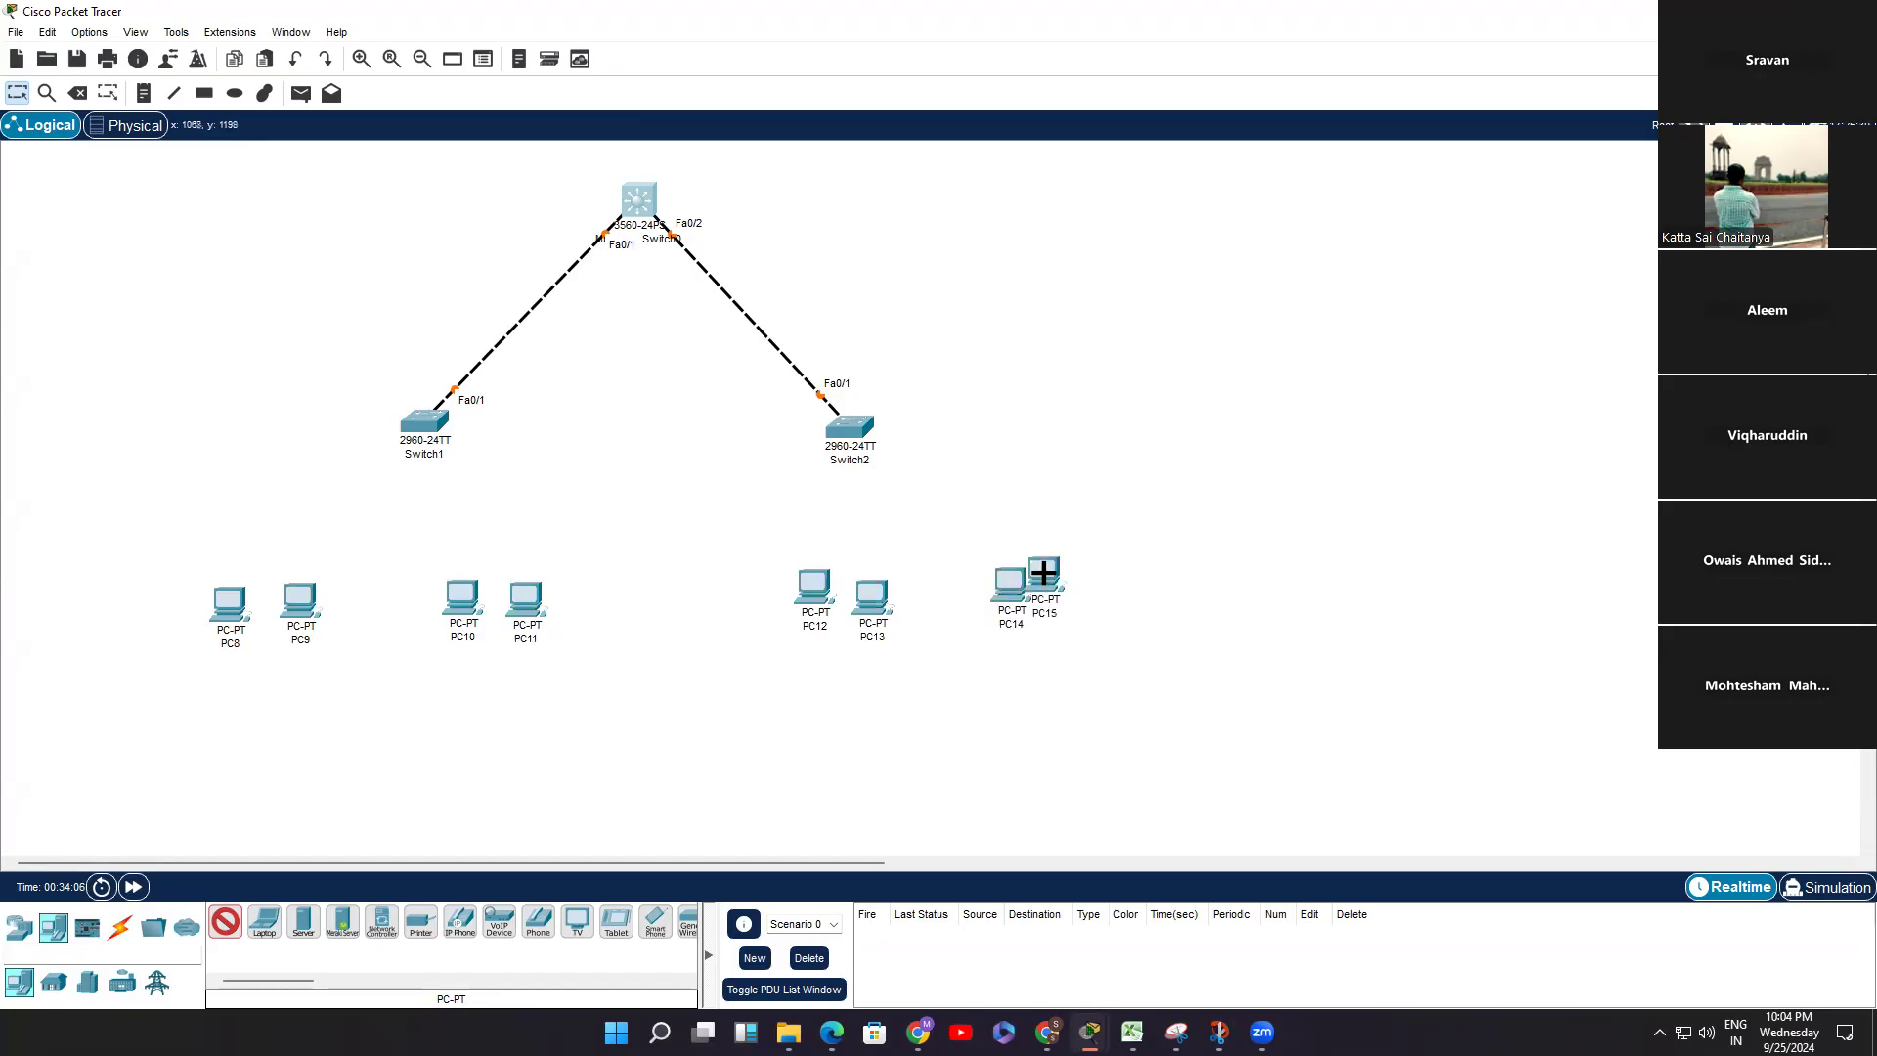
Step: Add six spare PCs beside the Switch2 group and move PC15 slightly away from PC14
{"action": "left_click", "coordinate": [1140, 576]}
{"action": "left_click", "coordinate": [1203, 573]}
{"action": "left_click", "coordinate": [1280, 570]}
{"action": "left_click", "coordinate": [1355, 568]}
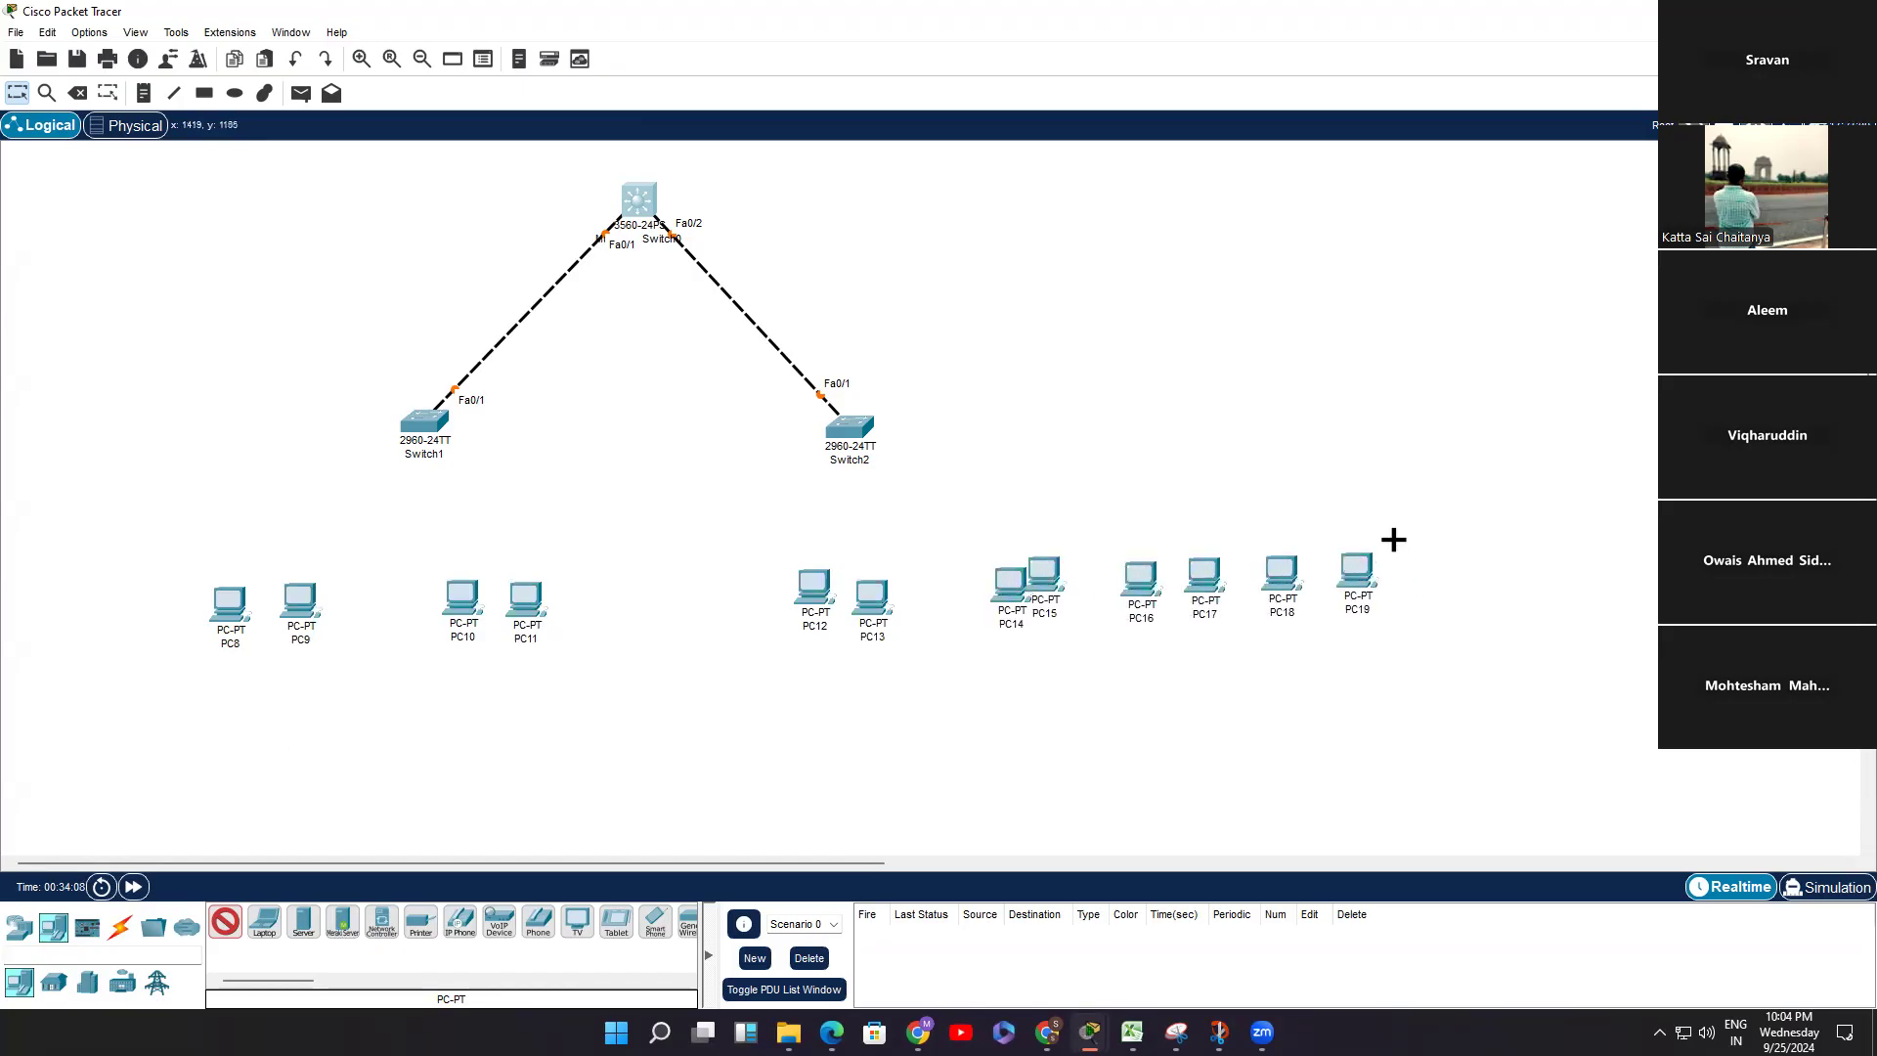
{"action": "left_click", "coordinate": [1454, 568]}
{"action": "left_click", "coordinate": [1519, 565]}
{"action": "key", "text": "Escape"}
{"action": "left_click_drag", "start_coordinate": [1044, 575], "coordinate": [1395, 622]}
{"action": "left_click_drag", "start_coordinate": [1435, 540], "coordinate": [1568, 599]}
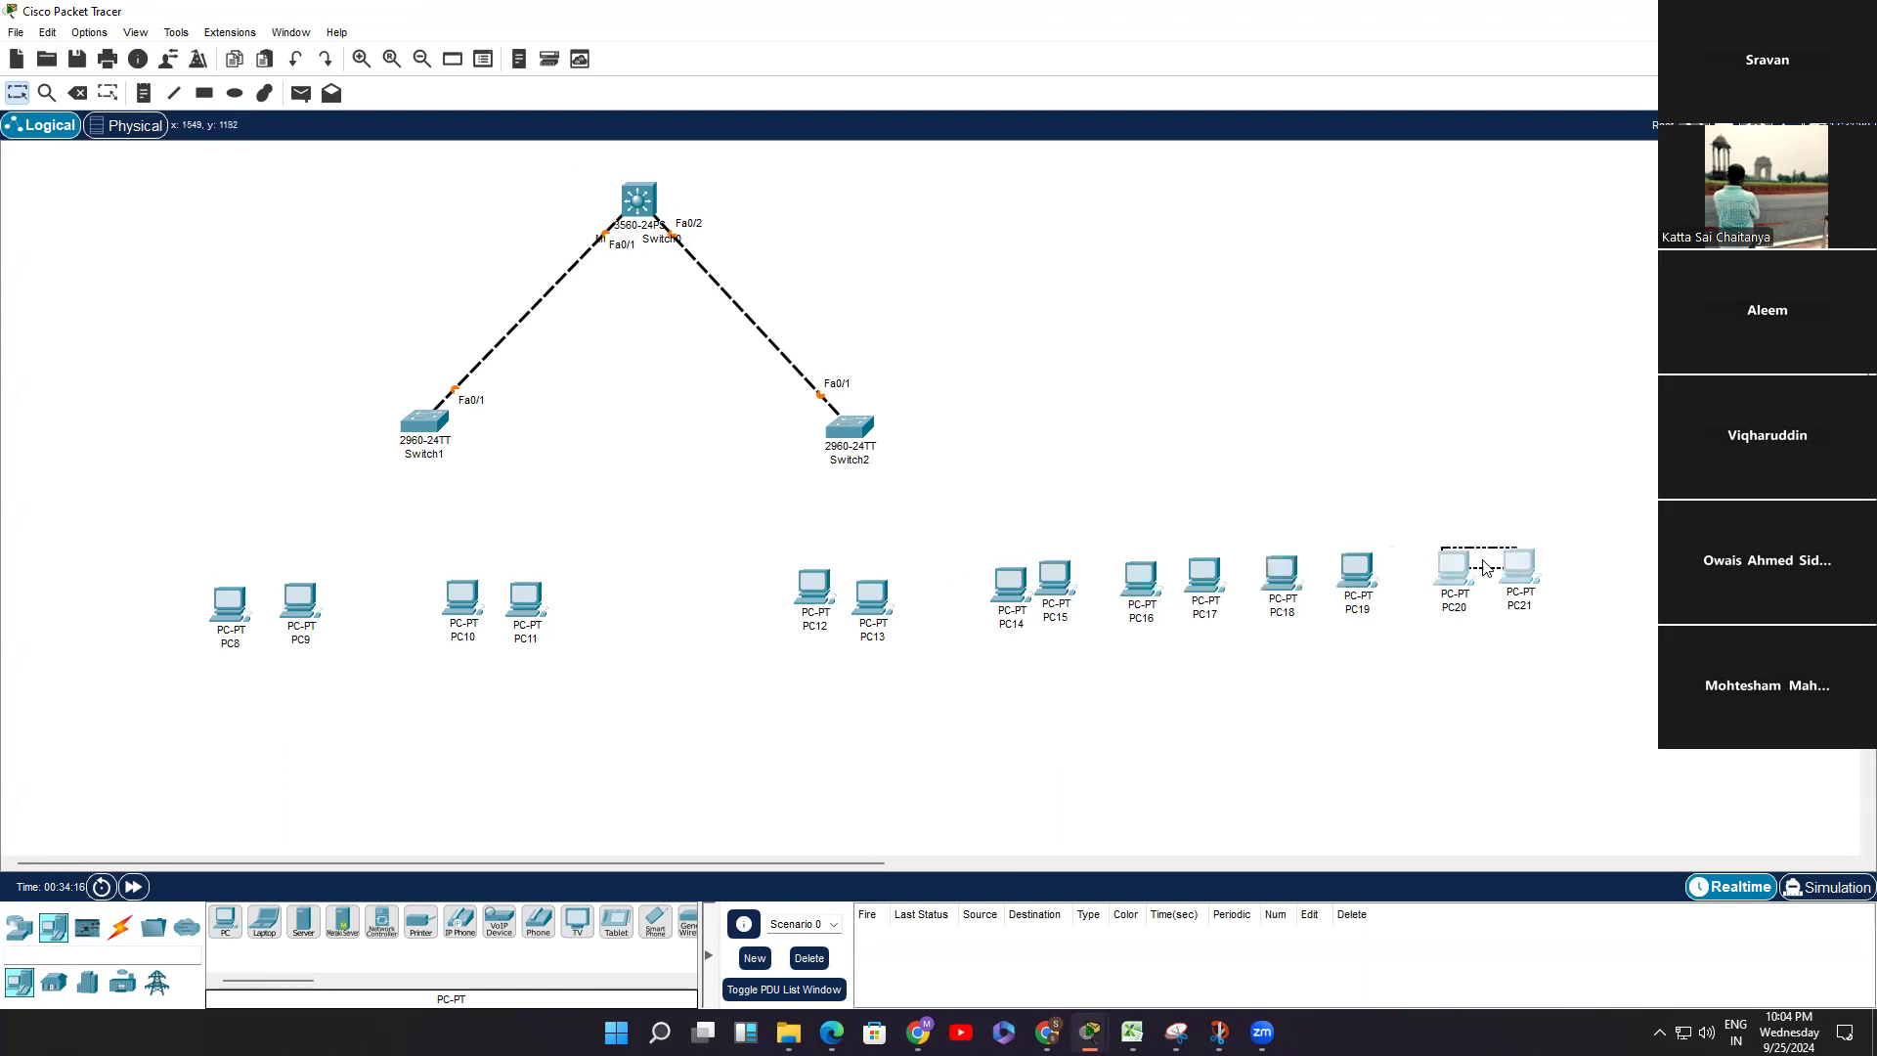
{"action": "left_click_drag", "start_coordinate": [761, 389], "coordinate": [1764, 787]}
{"action": "left_click", "coordinate": [341, 388]}
{"action": "left_click_drag", "start_coordinate": [151, 389], "coordinate": [625, 718]}
{"action": "left_click", "coordinate": [553, 430]}
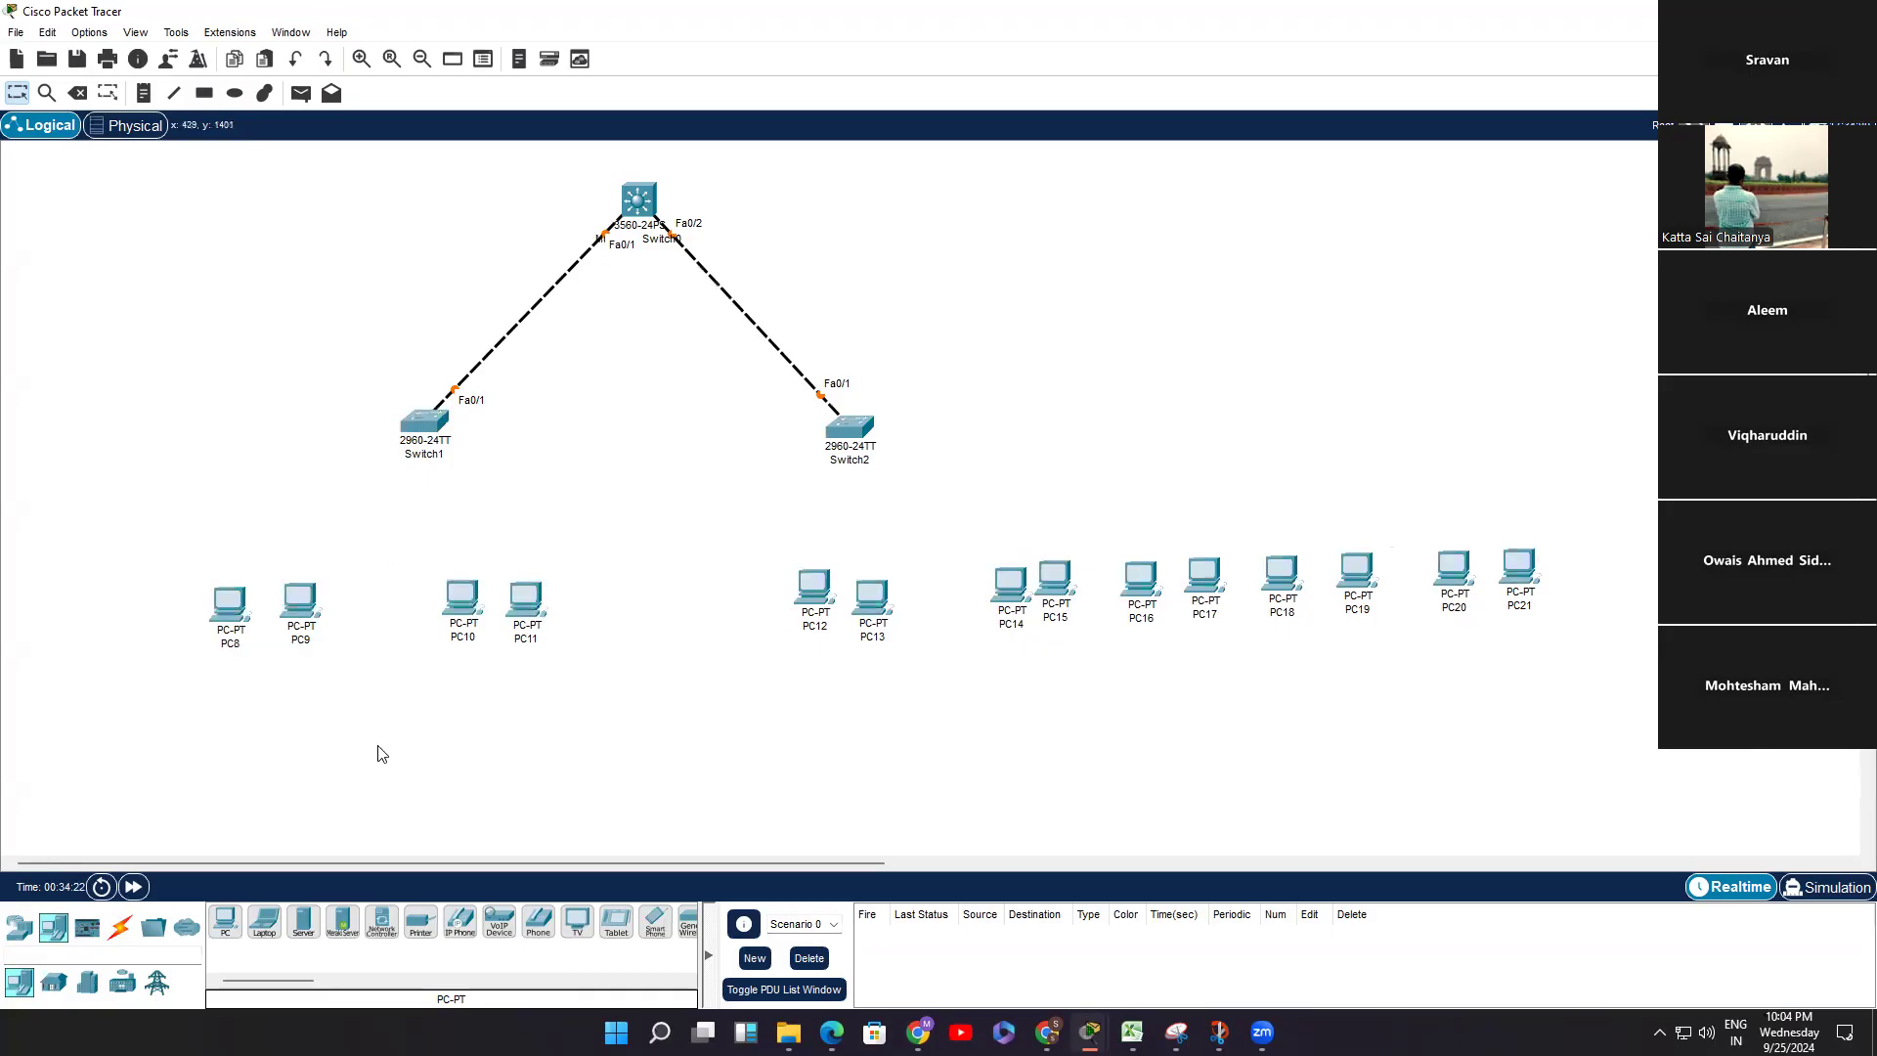
Step: Connect PC8, PC9, PC10 and PC11 to Switch1 with automatically chosen cables
{"action": "left_click", "coordinate": [119, 926]}
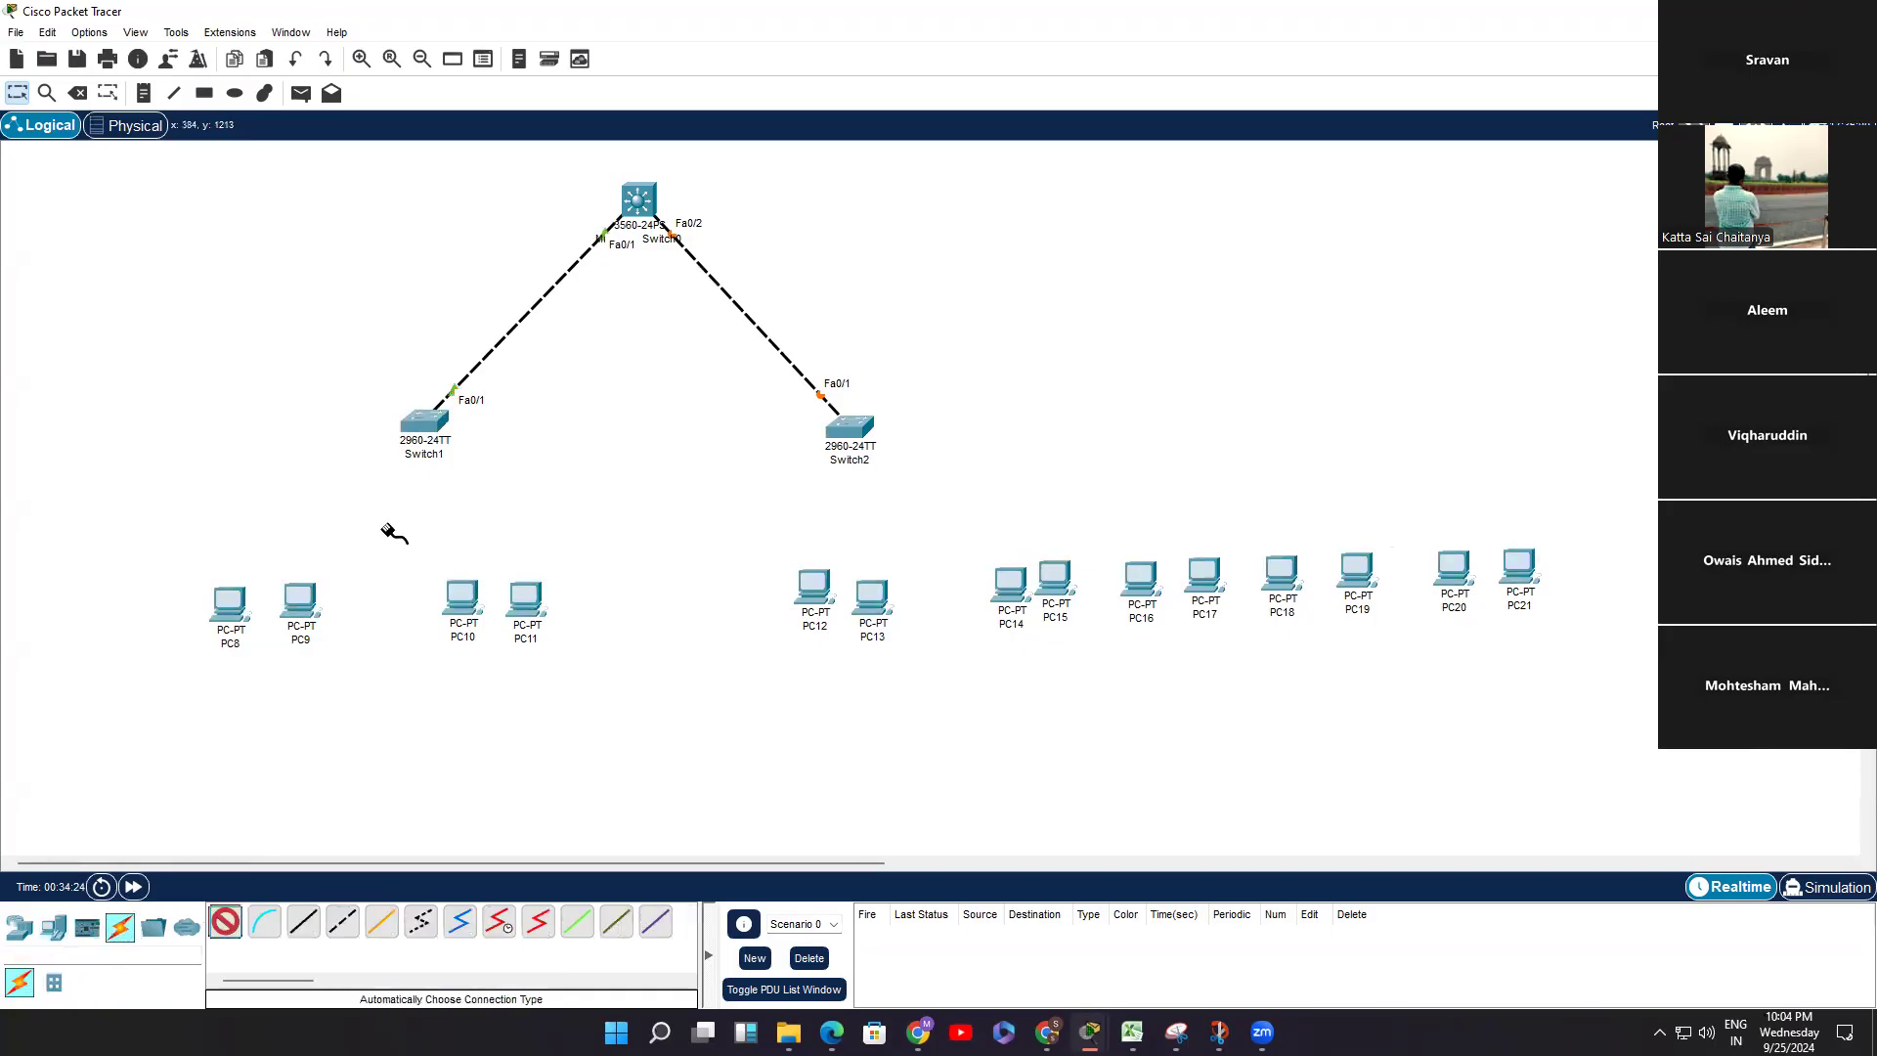
{"action": "left_click", "coordinate": [229, 603]}
{"action": "left_click", "coordinate": [423, 422]}
{"action": "left_click", "coordinate": [300, 601]}
{"action": "left_click", "coordinate": [421, 430]}
{"action": "left_click", "coordinate": [442, 422]}
{"action": "left_click", "coordinate": [523, 598]}
Step: Connect PC12, PC13, PC14 and PC15 to Switch2 with automatically chosen cables and nudge the multilayer switch slightly
{"action": "left_click", "coordinate": [818, 581]}
{"action": "left_click", "coordinate": [849, 427]}
{"action": "left_click", "coordinate": [871, 598]}
{"action": "left_click", "coordinate": [849, 428]}
{"action": "left_click", "coordinate": [1002, 579]}
{"action": "left_click", "coordinate": [850, 428]}
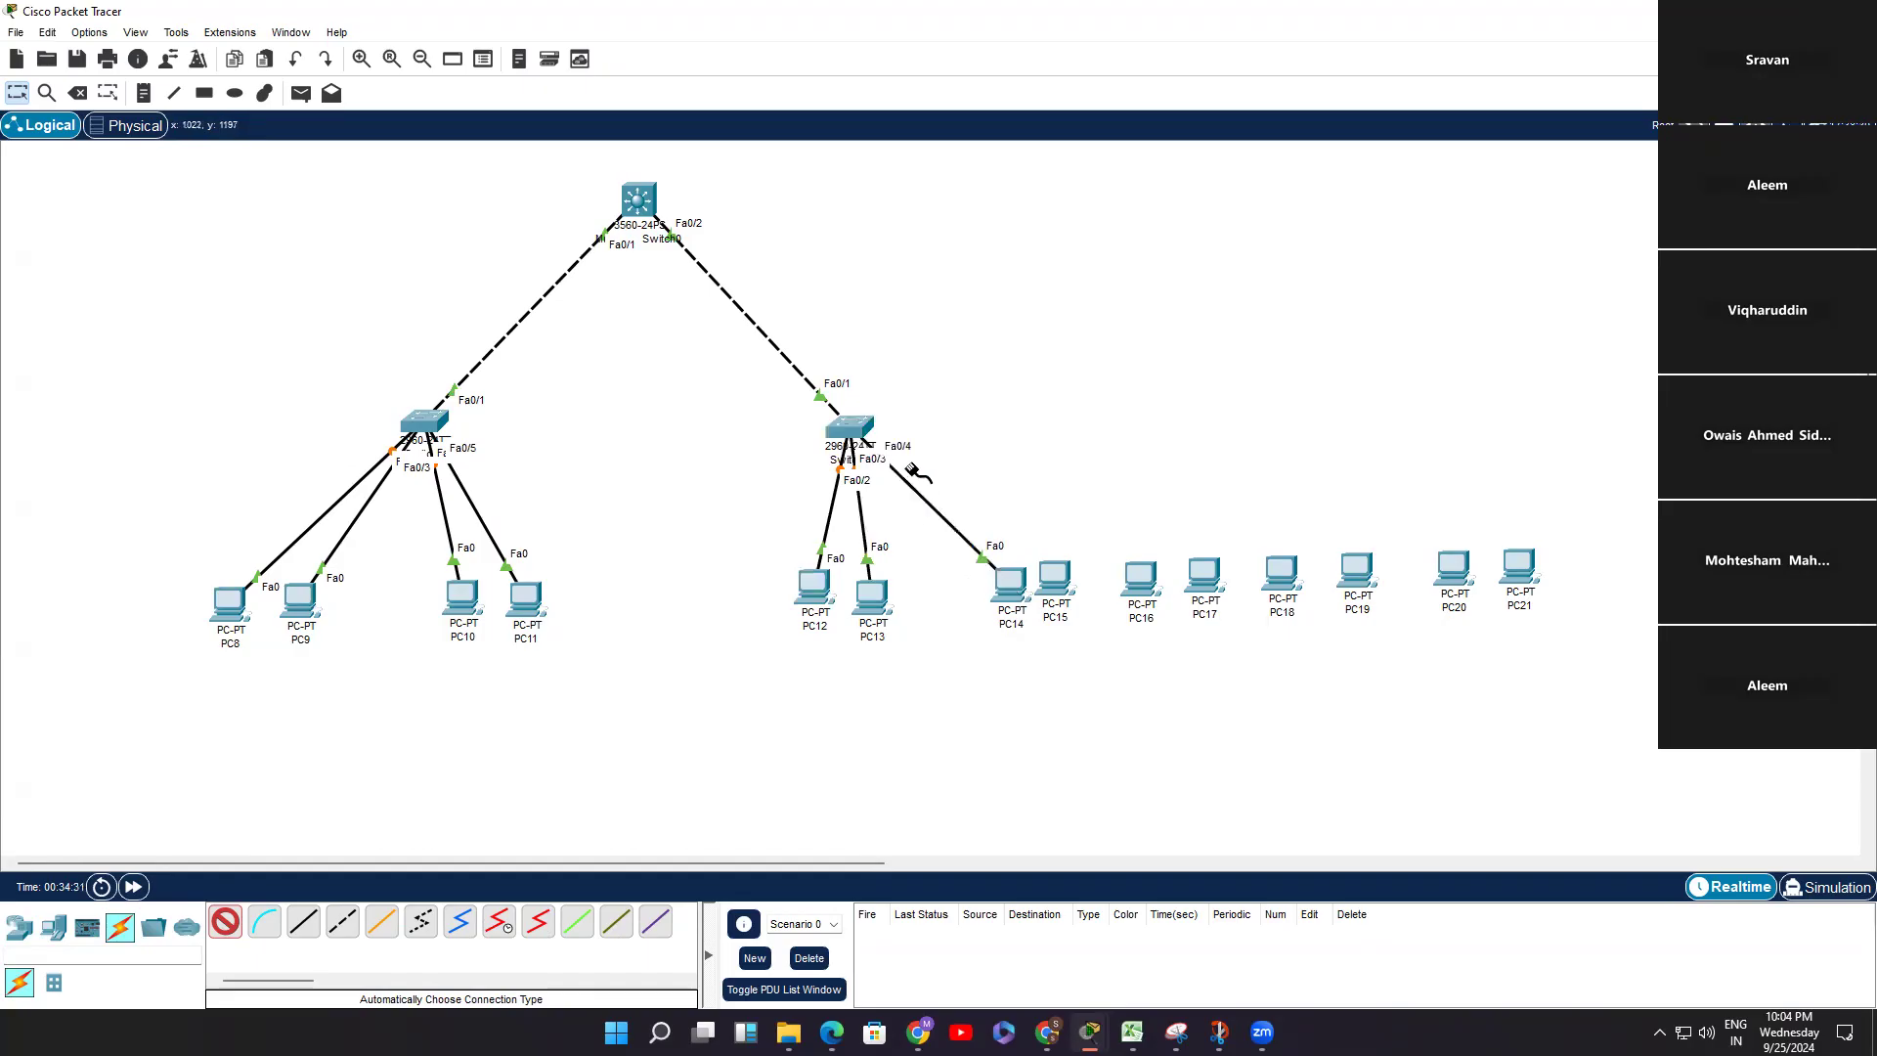
{"action": "left_click", "coordinate": [1053, 579]}
{"action": "left_click", "coordinate": [850, 428]}
{"action": "key", "text": "Escape"}
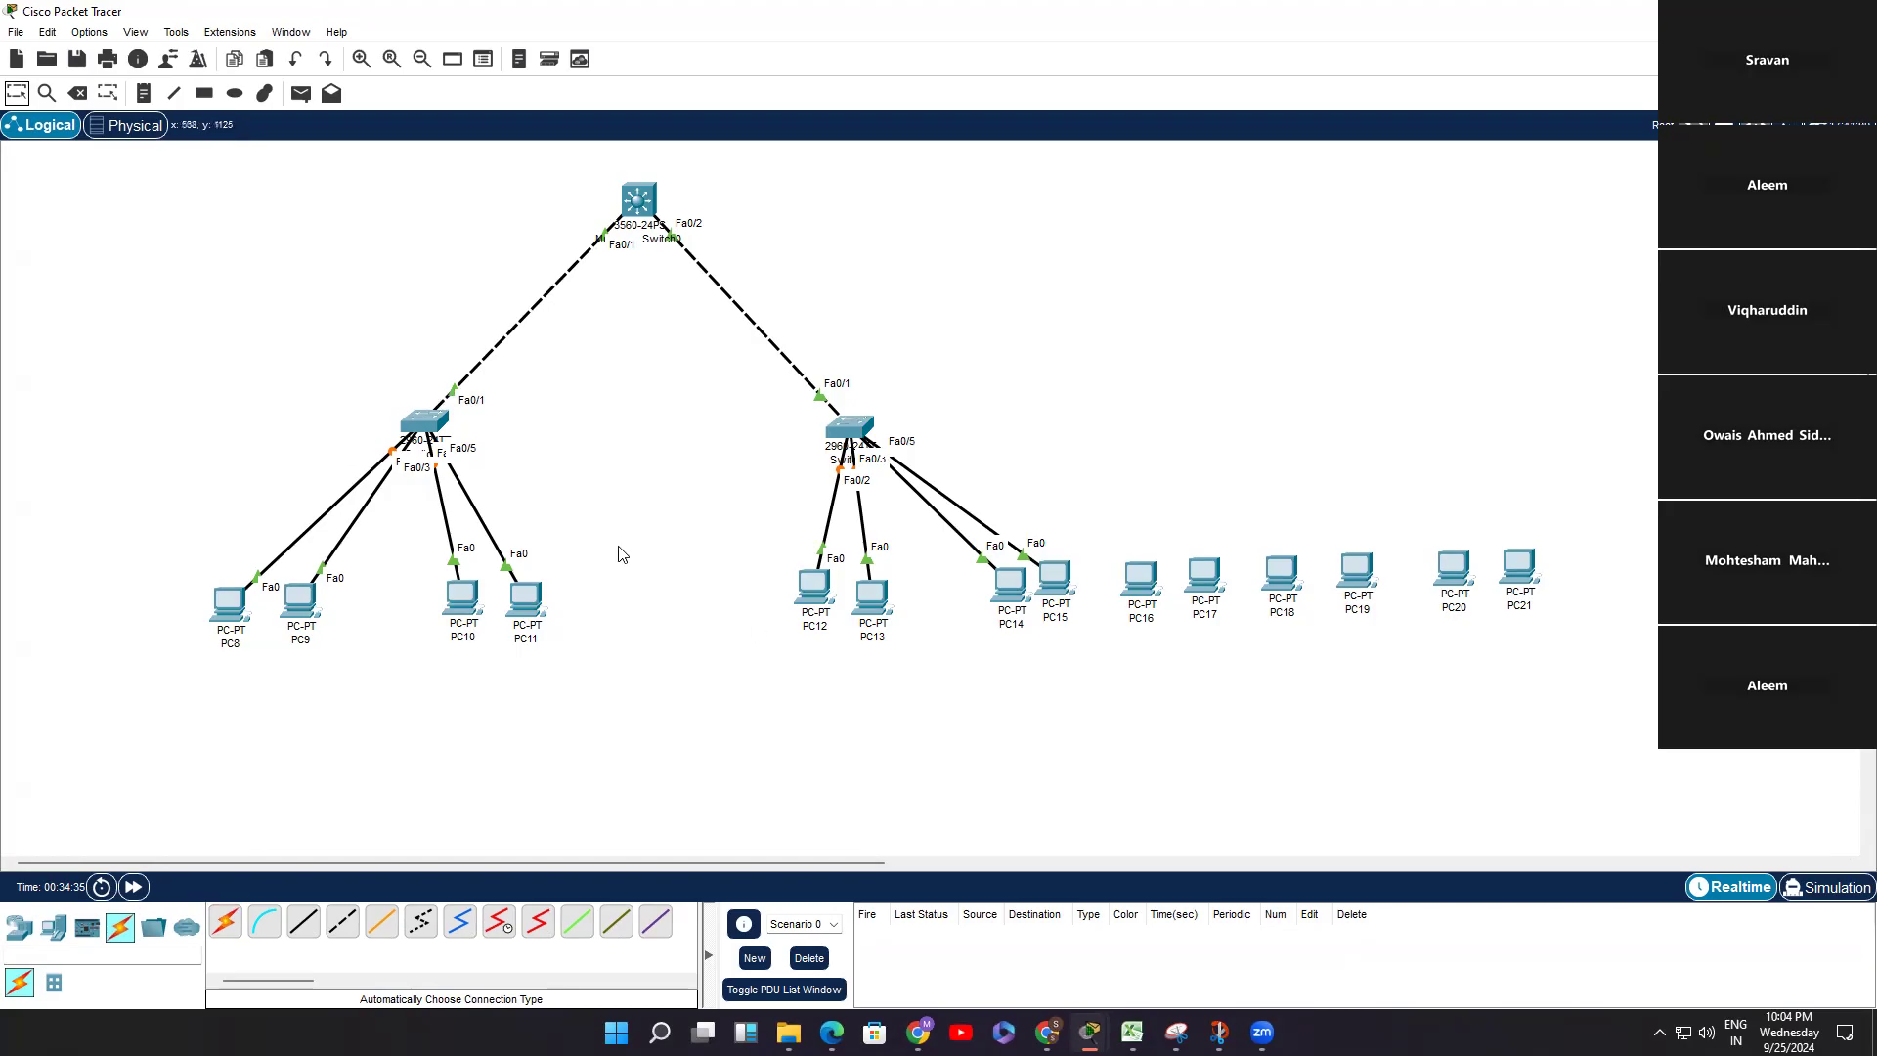
{"action": "left_click_drag", "start_coordinate": [649, 207], "coordinate": [642, 210]}
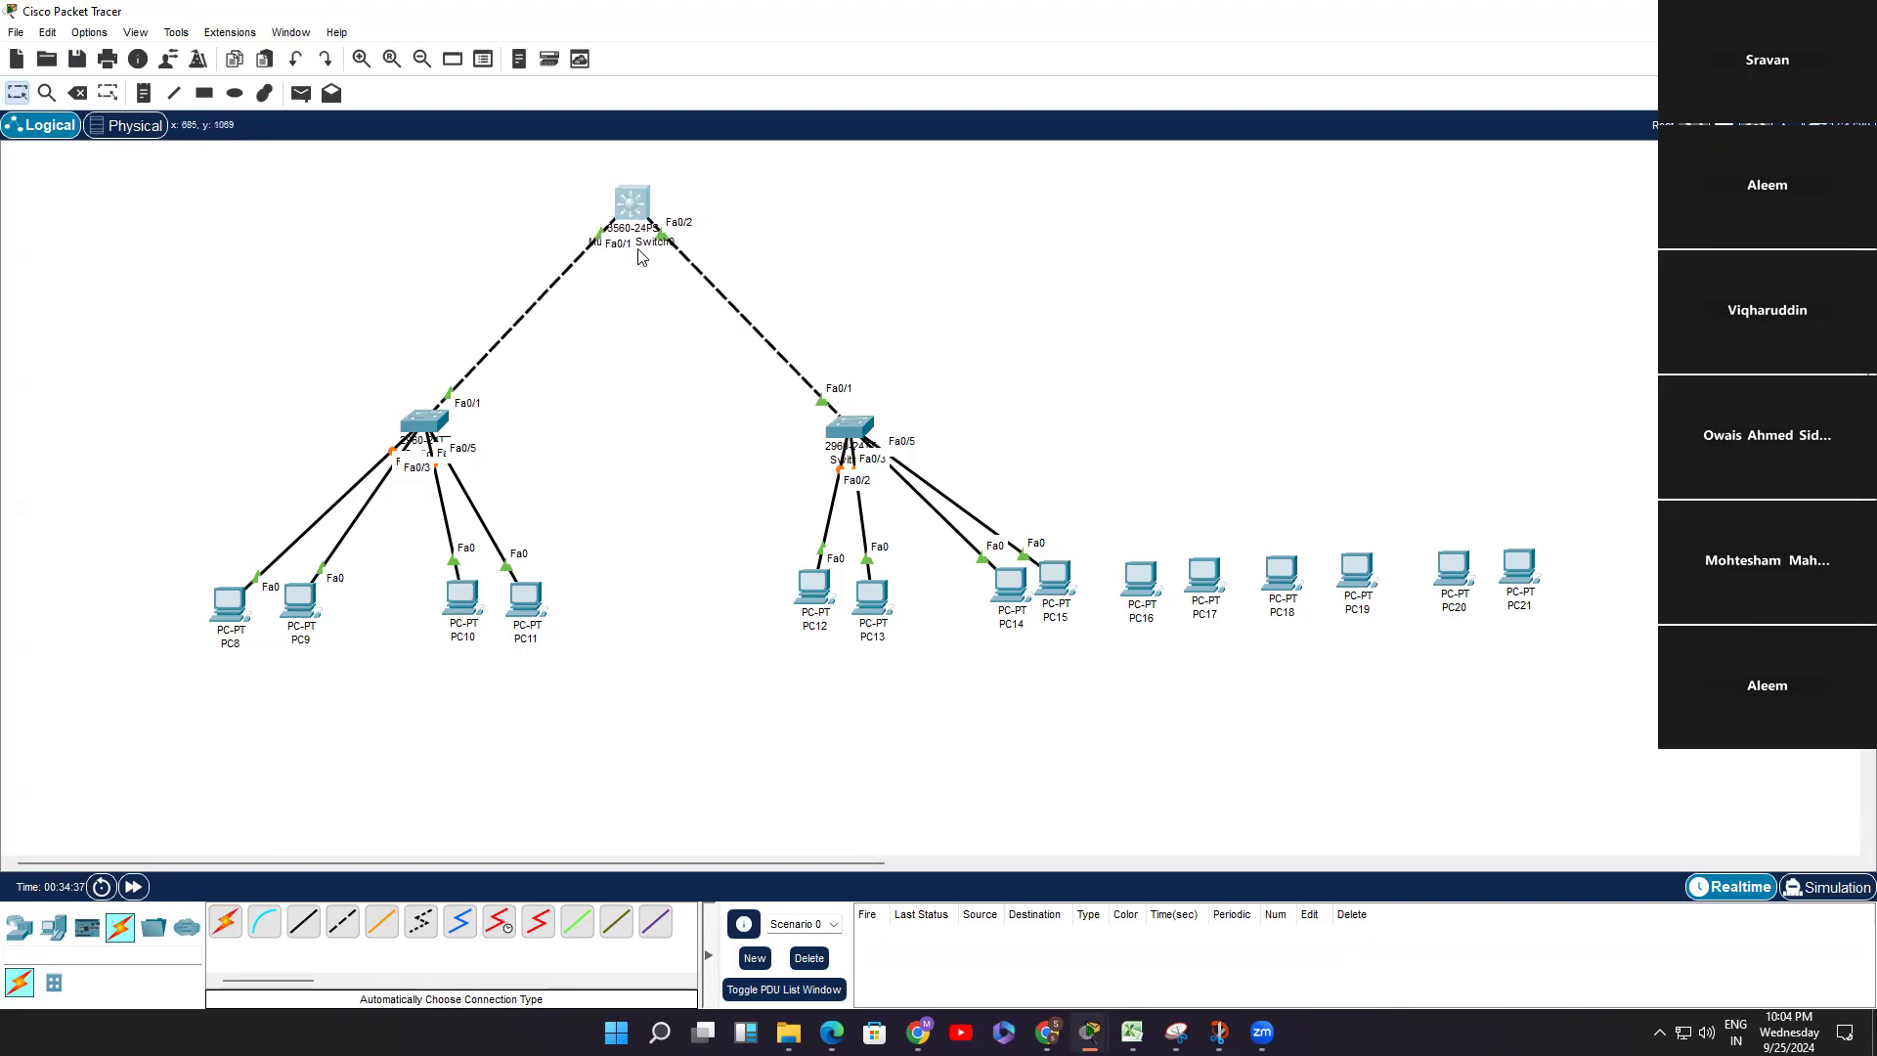
Step: Examine the Task-3 inter-VLAN routing diagram in WhatsApp and return to the Packet Tracer workspace
{"action": "mouse_move", "coordinate": [1046, 1033]}
{"action": "mouse_move", "coordinate": [918, 1032]}
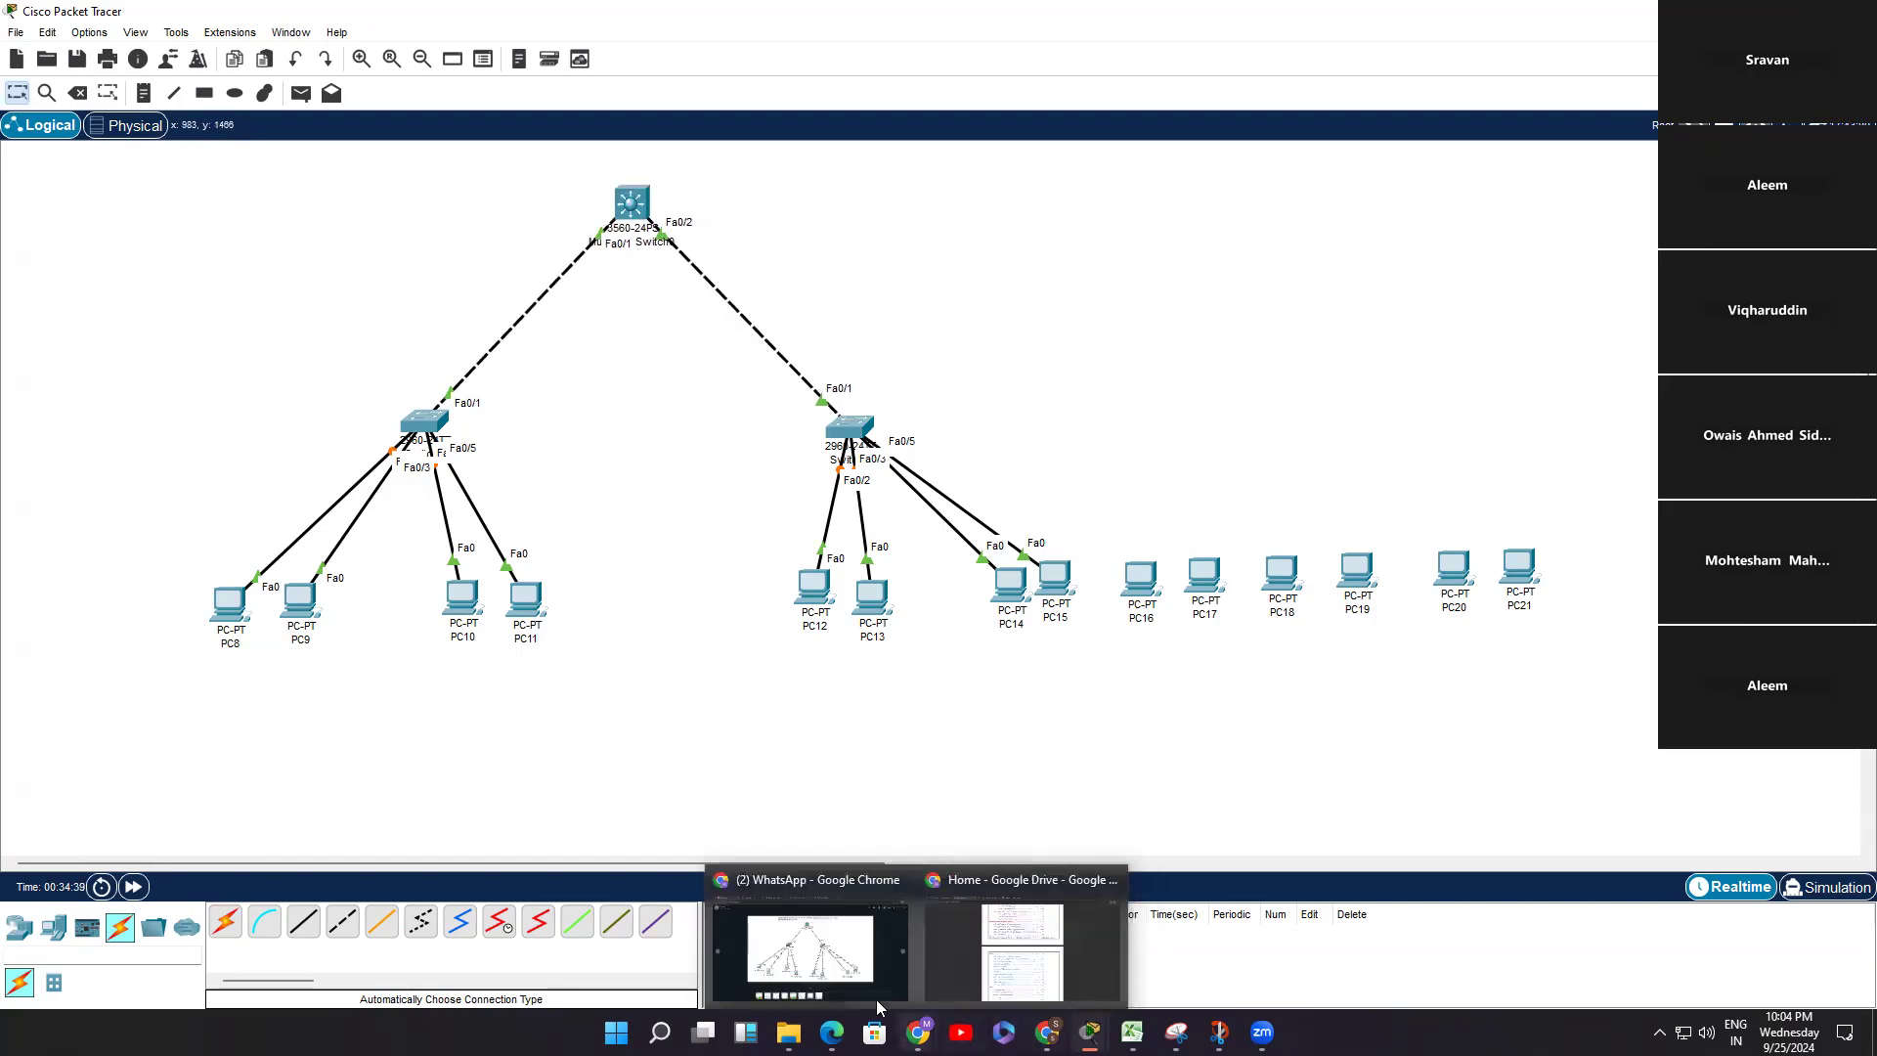
{"action": "left_click", "coordinate": [875, 977]}
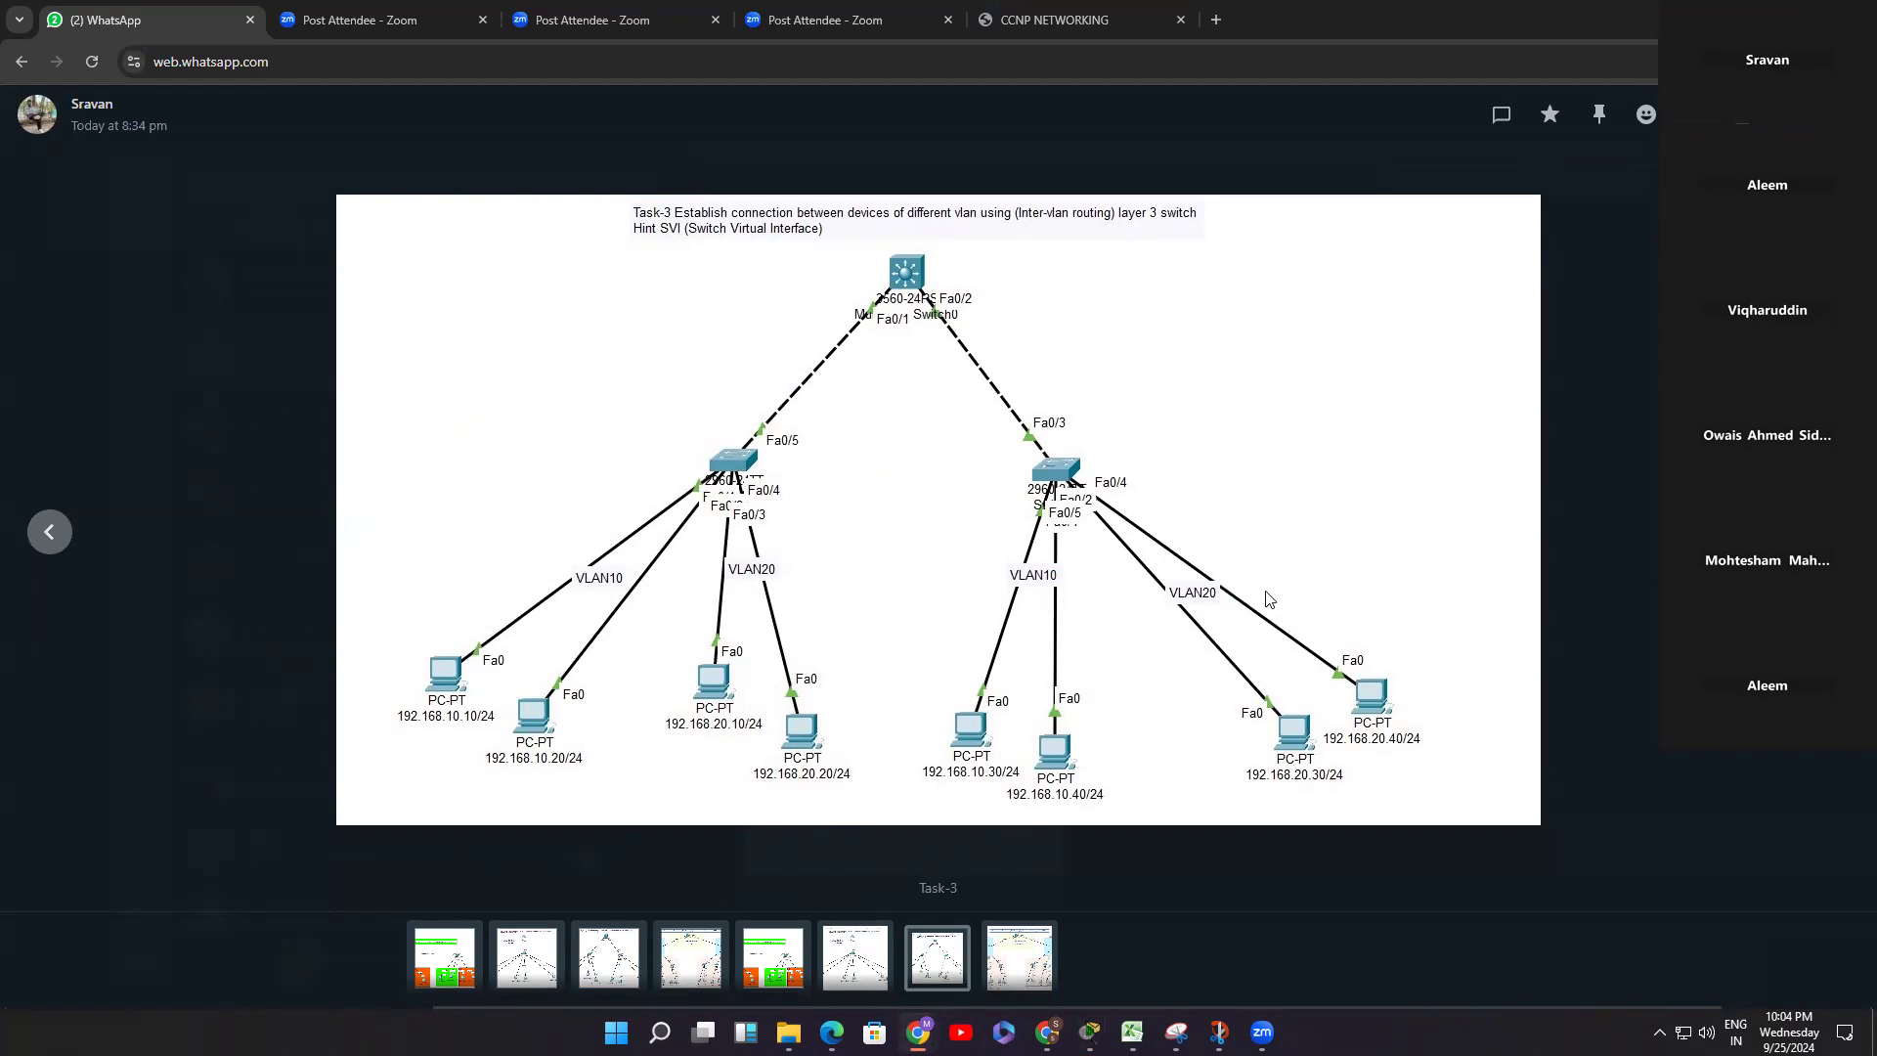
{"action": "mouse_move", "coordinate": [1089, 1032]}
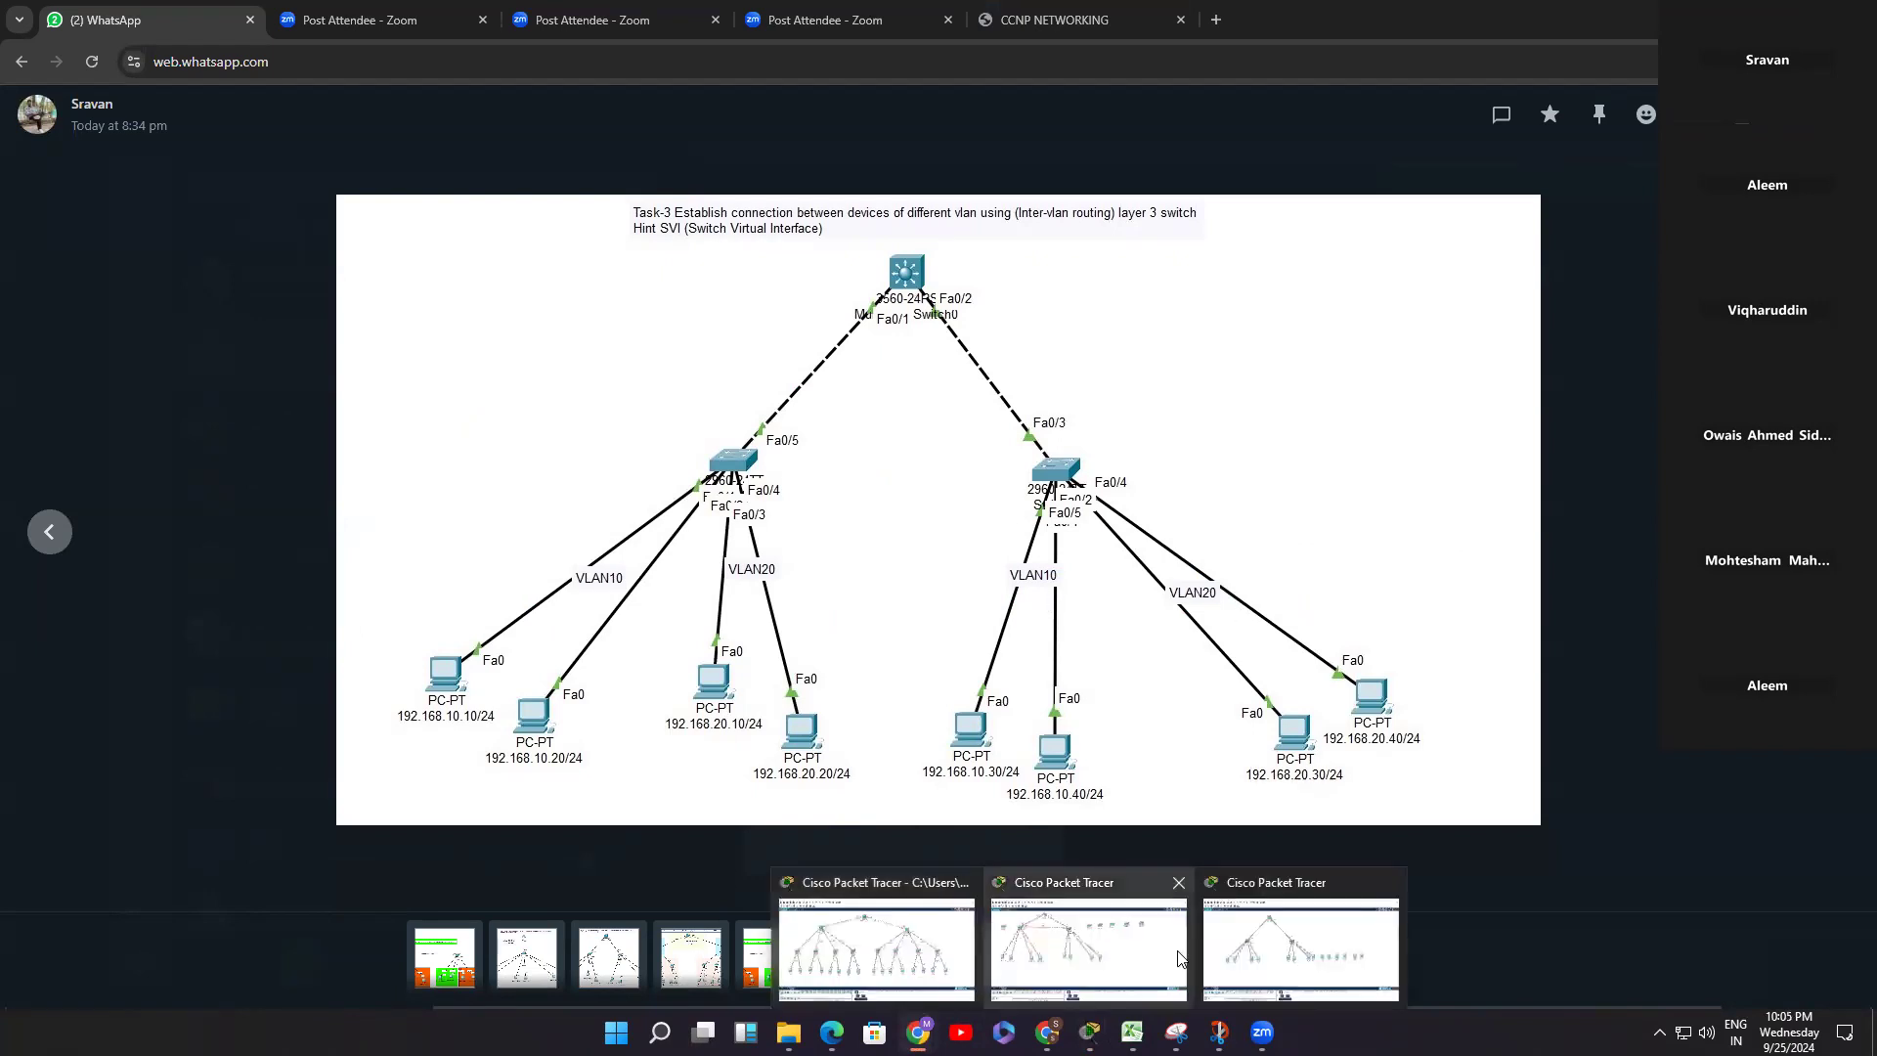
{"action": "left_click", "coordinate": [1303, 940]}
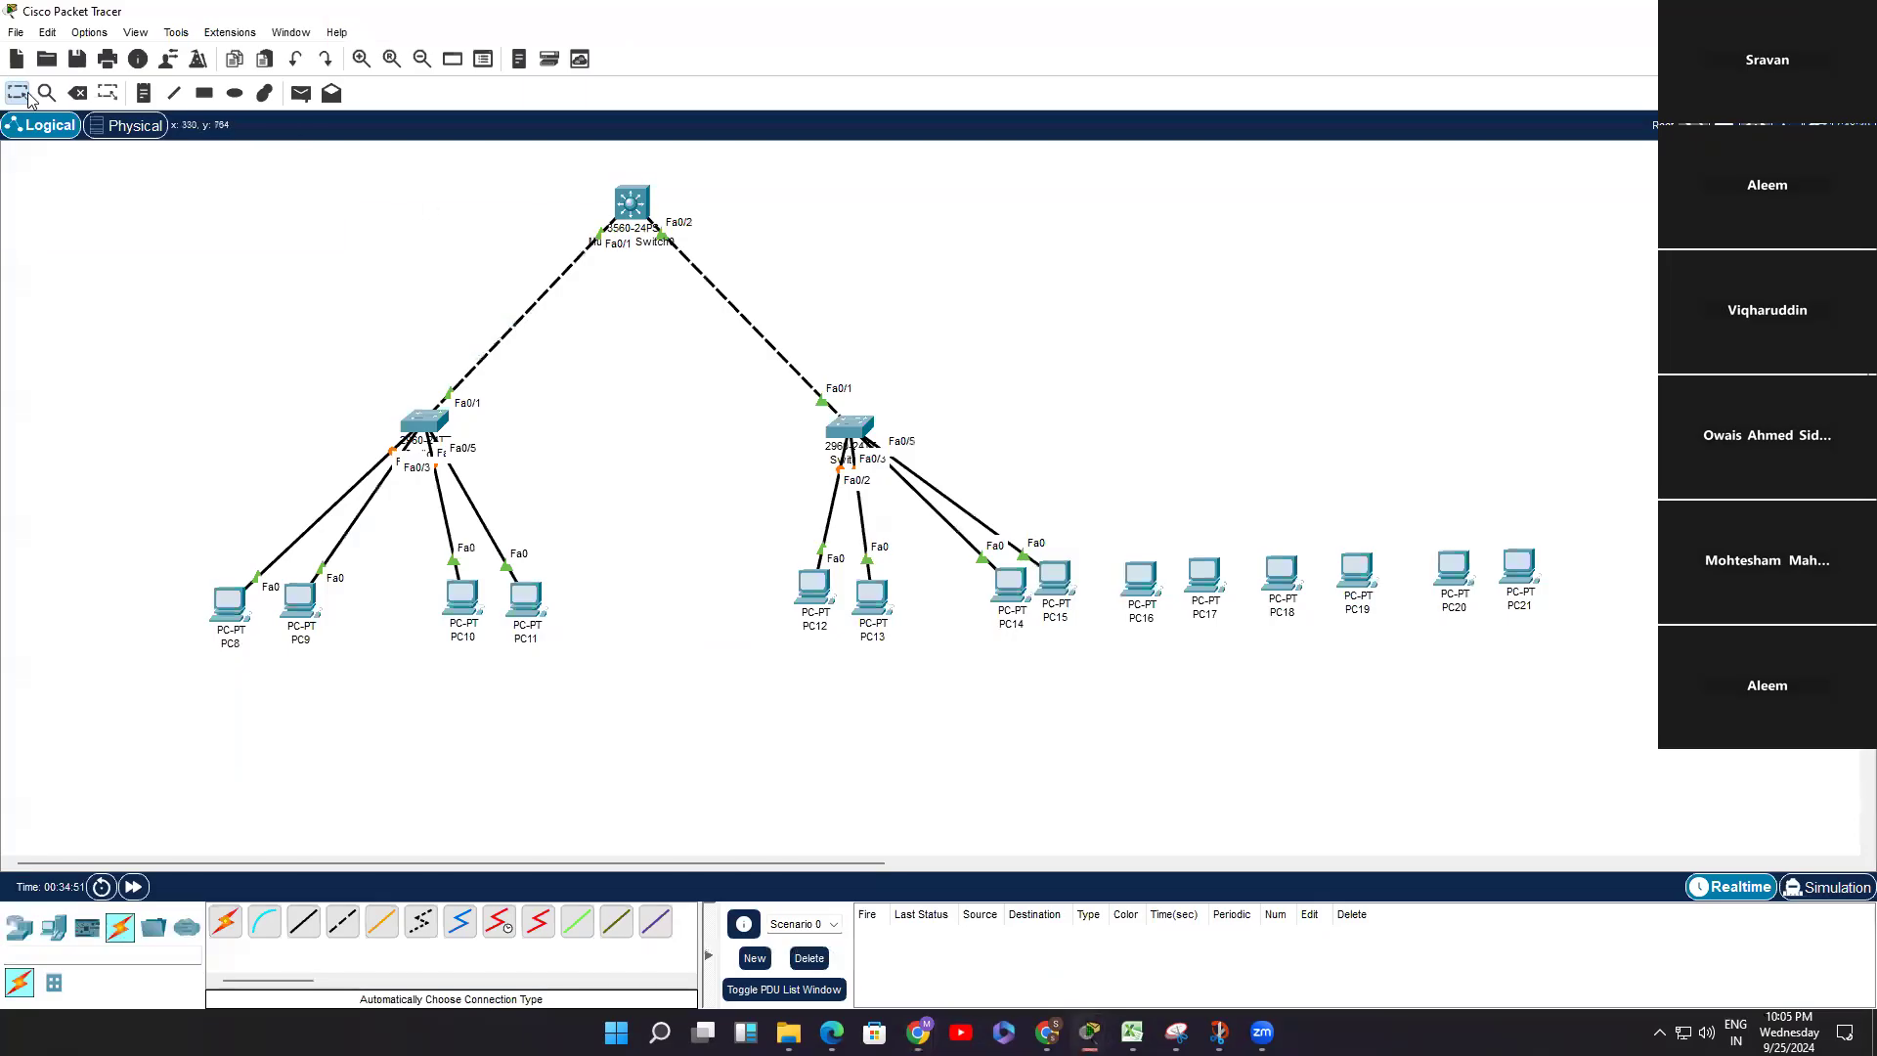
Step: Open the command line of Multilayer Switch0 and bring up a fresh privileged prompt
{"action": "left_click", "coordinate": [632, 205]}
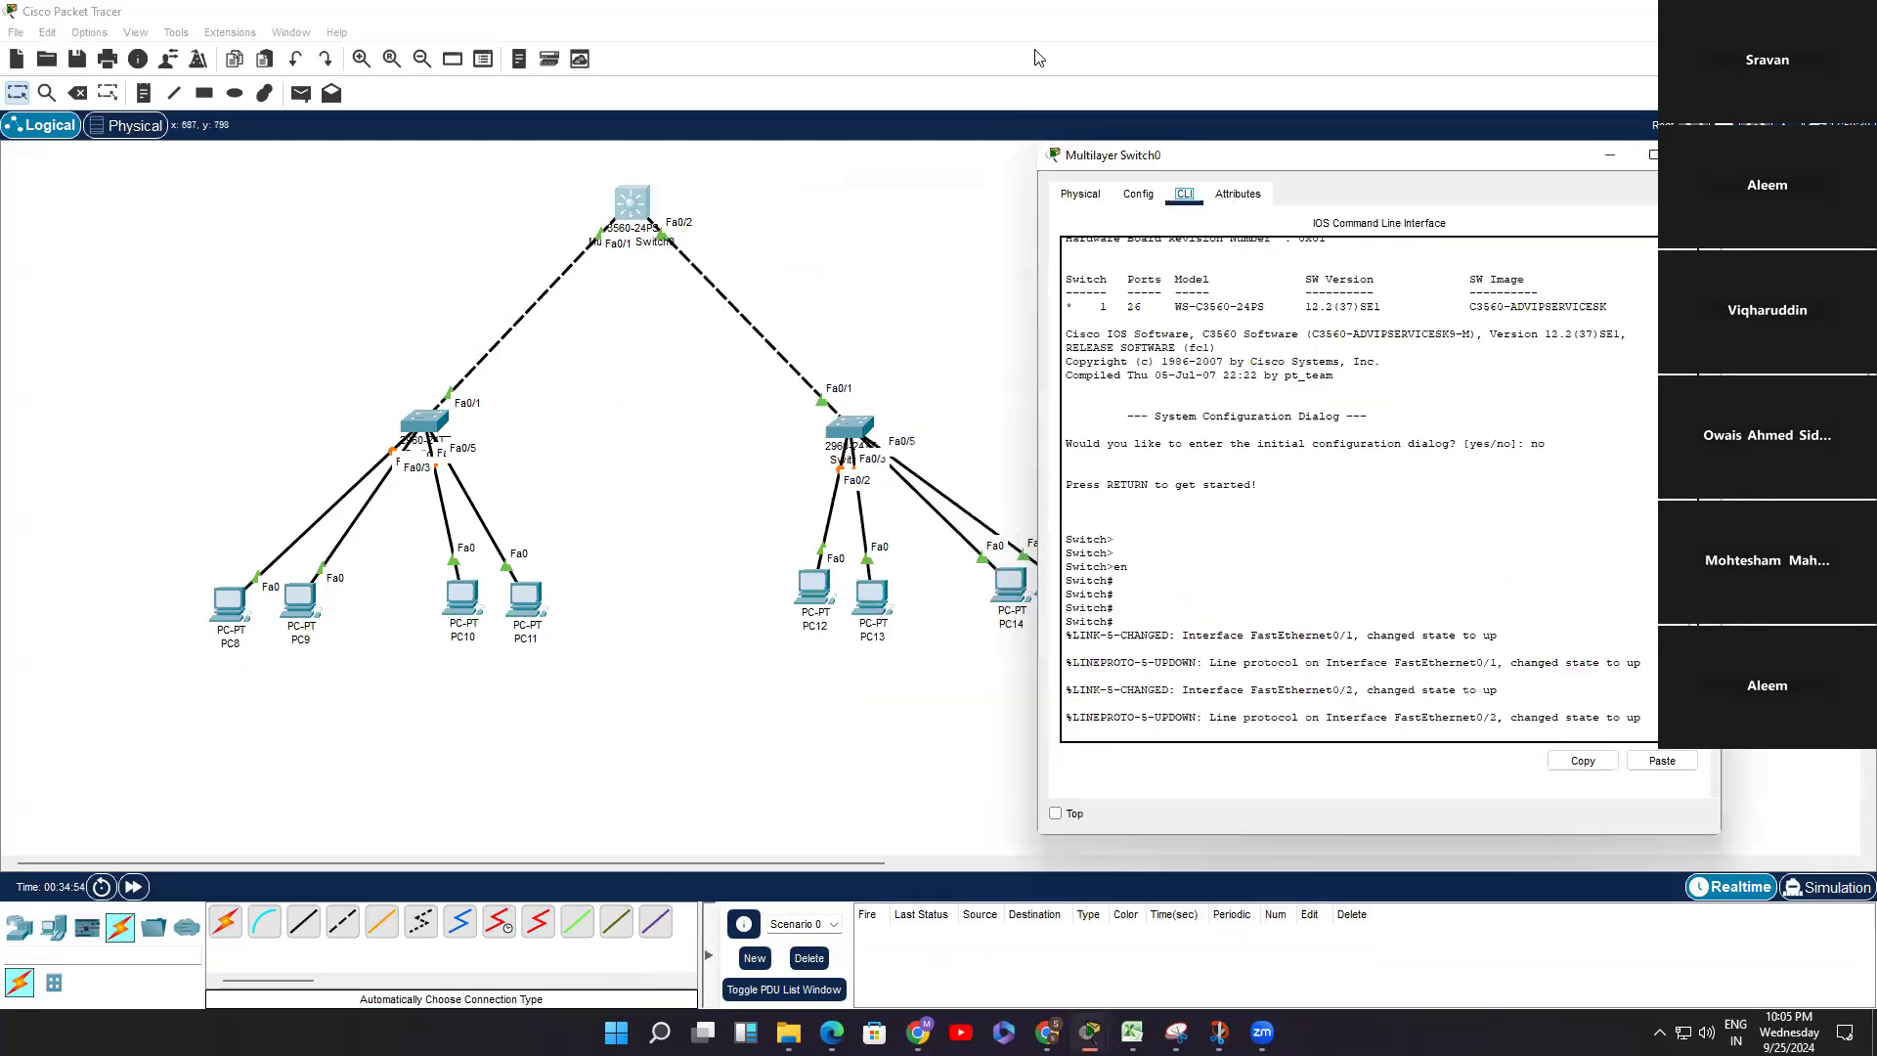
{"action": "left_click", "coordinate": [1522, 600]}
{"action": "key", "text": "Return"}
{"action": "key", "text": "Return"}
{"action": "key", "text": "Return"}
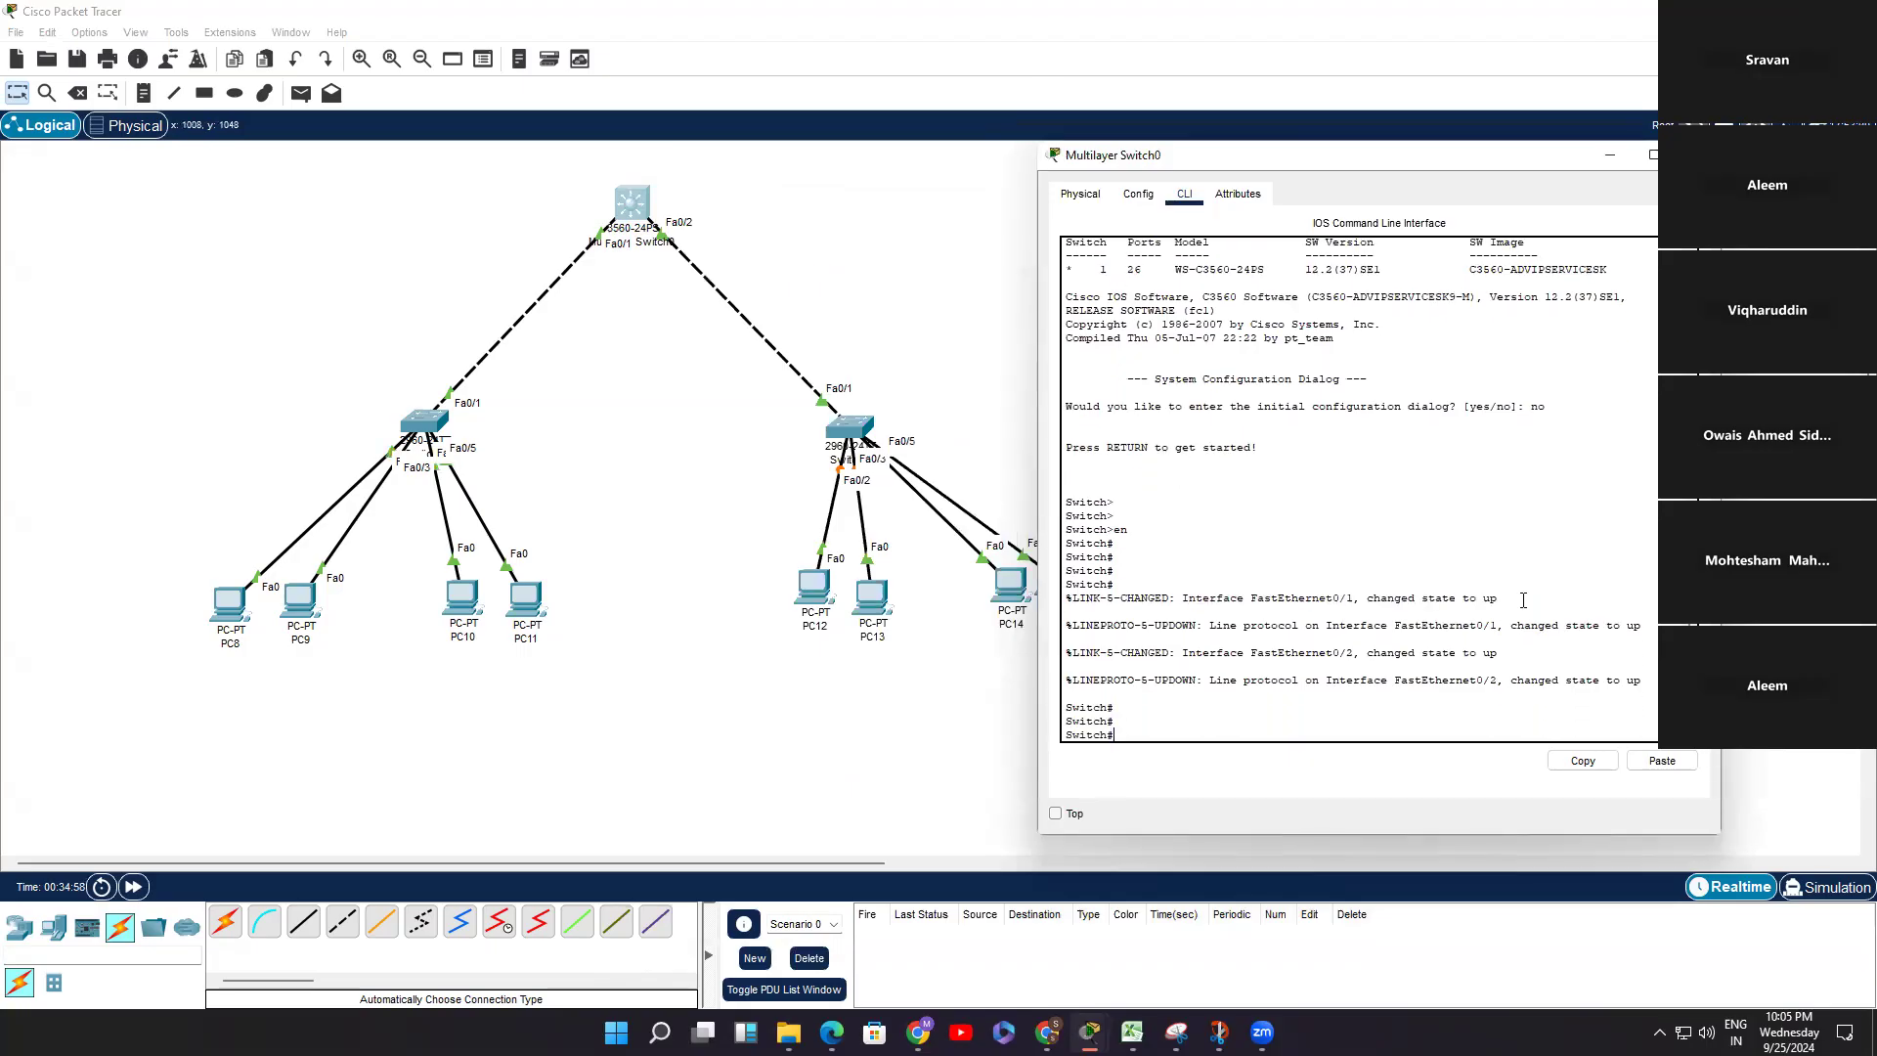
{"action": "type", "text": "conf t"}
{"action": "key", "text": "Return"}
{"action": "key", "text": "Return"}
{"action": "key", "text": "Return"}
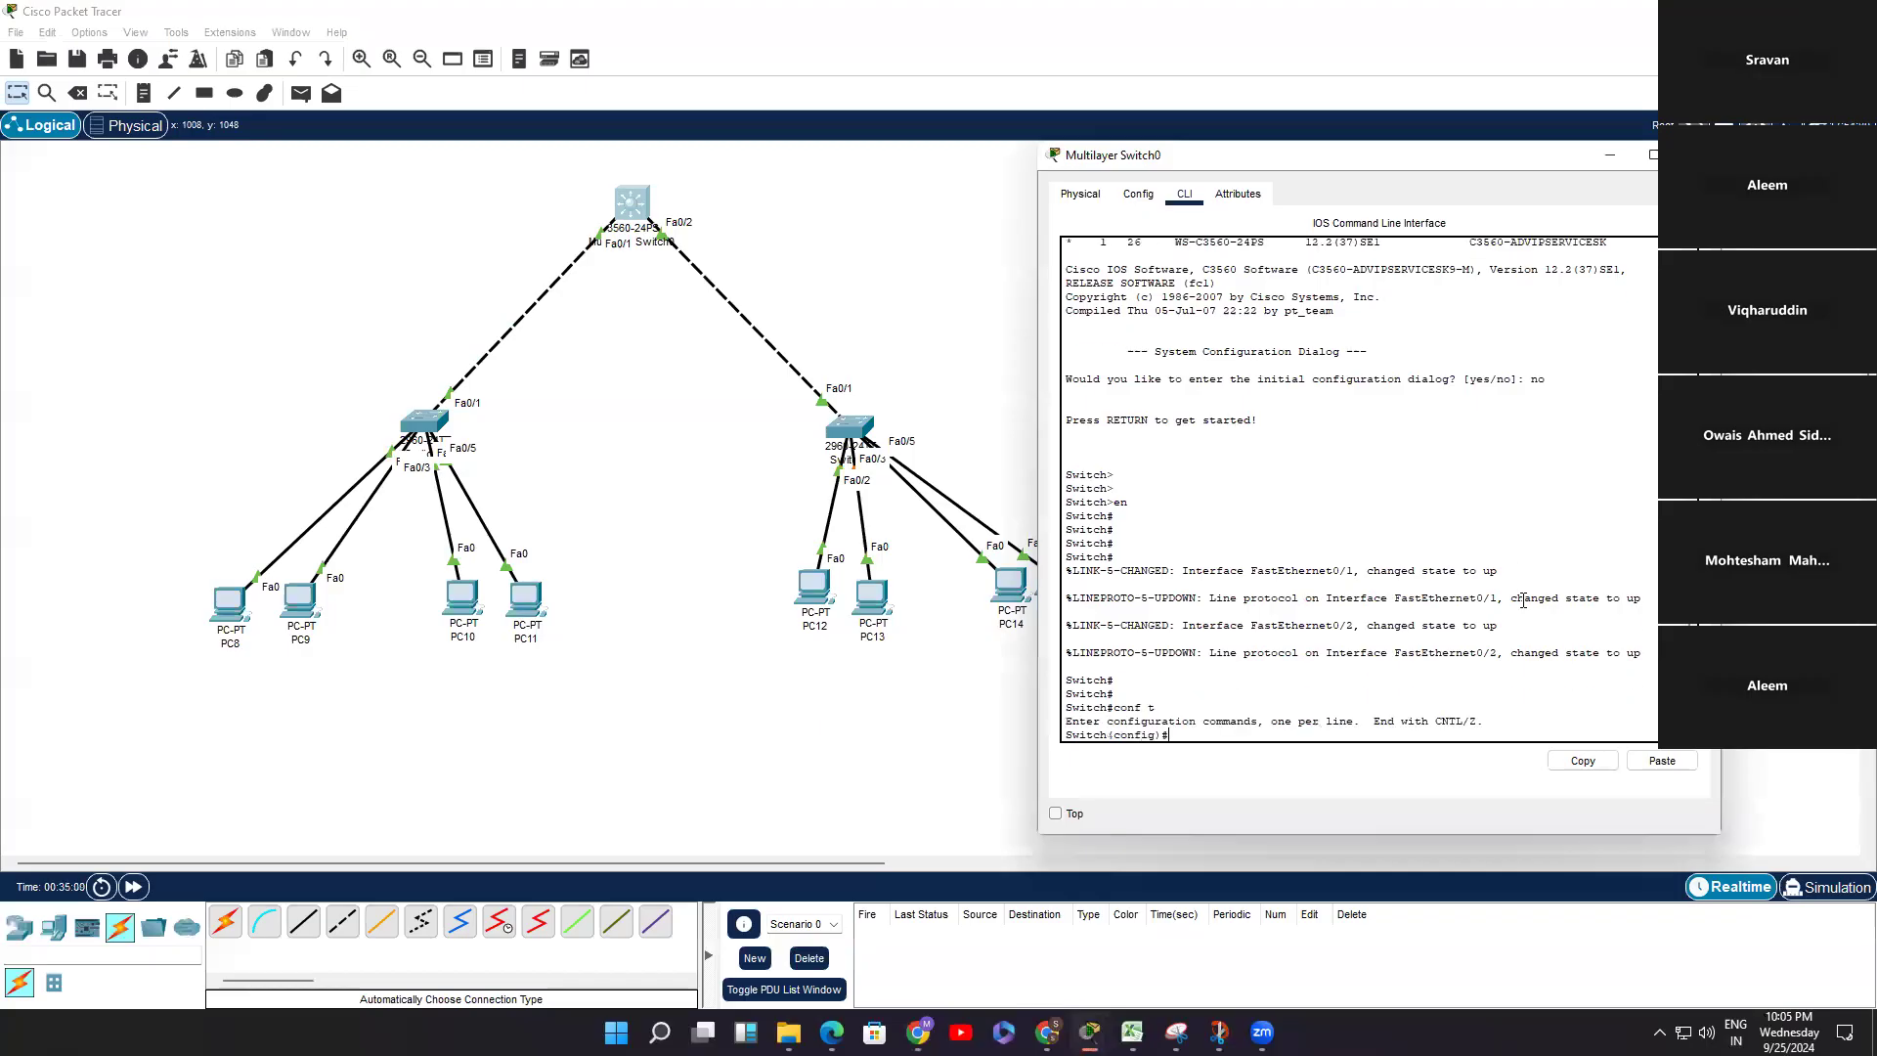
{"action": "type", "text": "in"}
{"action": "key", "text": "Tab"}
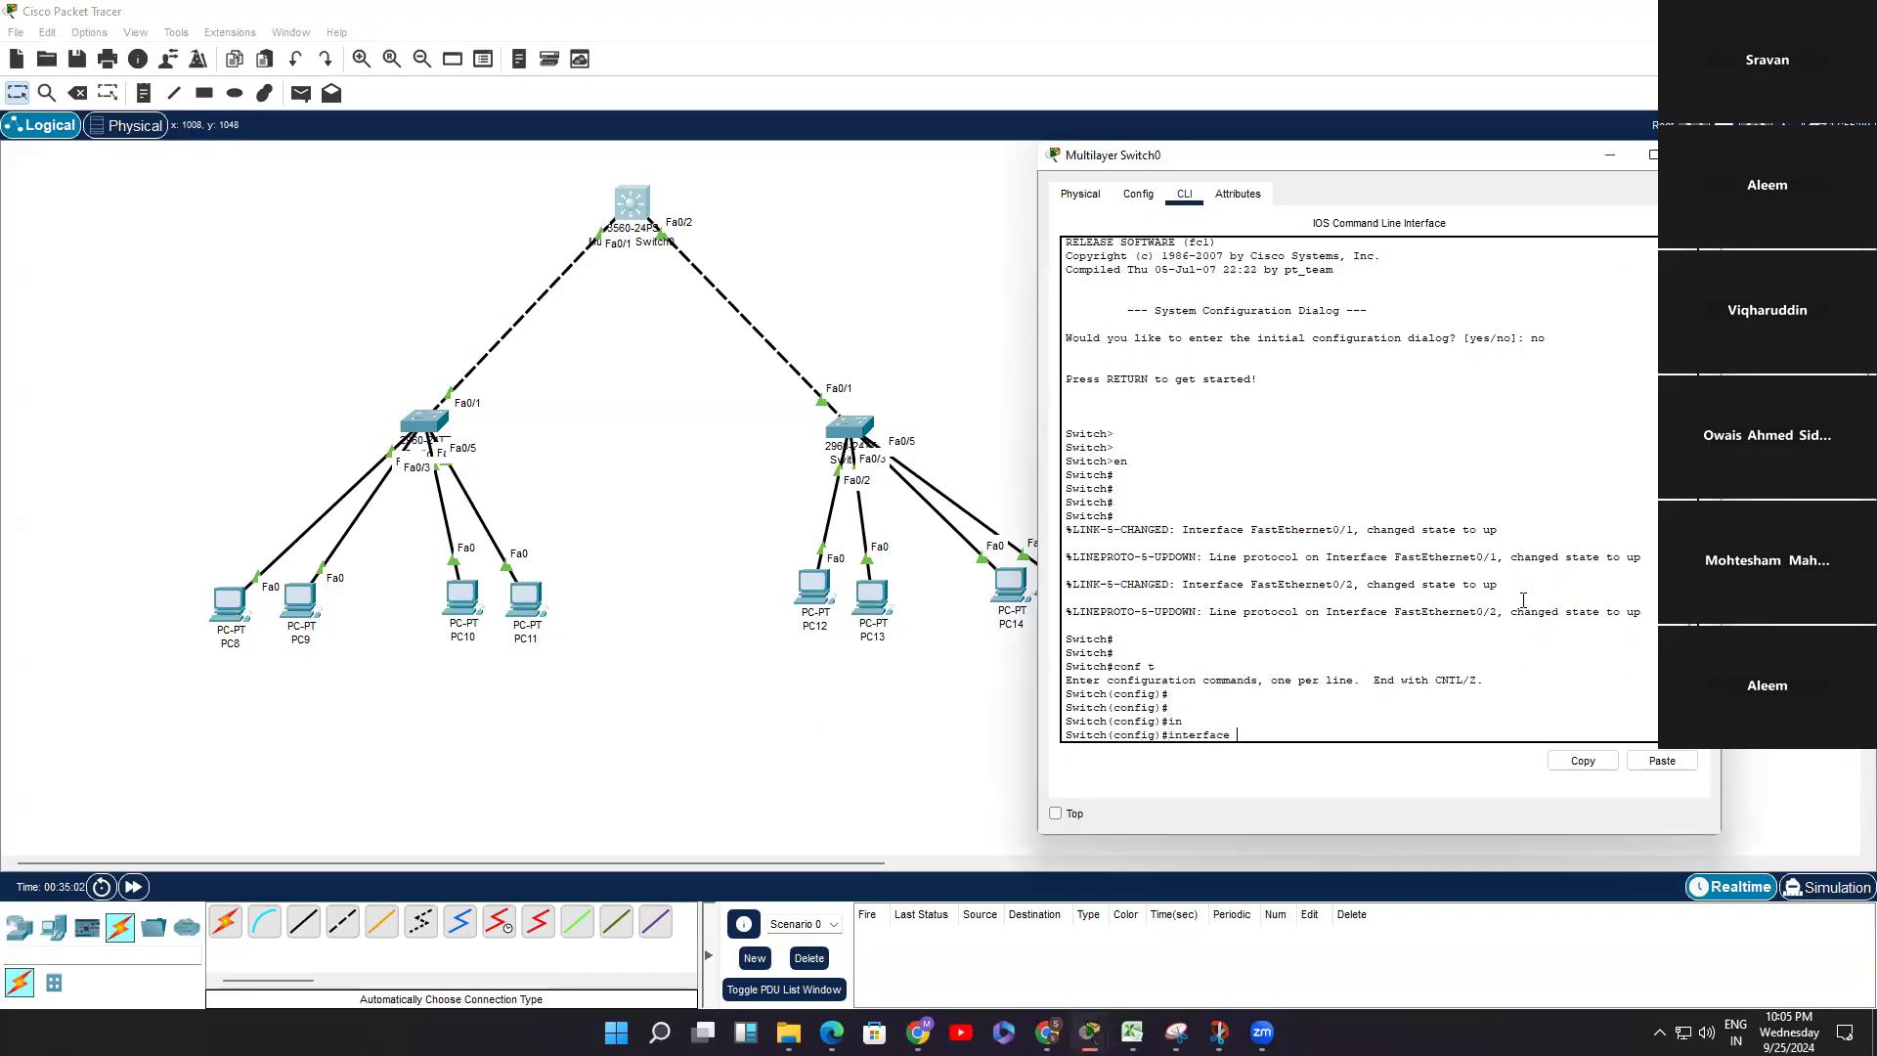
{"action": "type", "text": "f"}
{"action": "key", "text": "Tab"}
{"action": "type", "text": "0"}
{"action": "key", "text": "BackSpace"}
{"action": "key", "text": "BackSpace"}
{"action": "key", "text": "BackSpace"}
{"action": "key", "text": "BackSpace"}
{"action": "key", "text": "BackSpace"}
{"action": "key", "text": "BackSpace"}
{"action": "key", "text": "BackSpace"}
{"action": "key", "text": "BackSpace"}
{"action": "key", "text": "BackSpace"}
{"action": "key", "text": "BackSpace"}
{"action": "key", "text": "BackSpace"}
{"action": "key", "text": "BackSpace"}
{"action": "key", "text": "BackSpace"}
{"action": "key", "text": "BackSpace"}
{"action": "key", "text": "BackSpace"}
{"action": "key", "text": "BackSpace"}
{"action": "key", "text": "BackSpace"}
{"action": "key", "text": "BackSpace"}
{"action": "key", "text": "BackSpace"}
{"action": "key", "text": "BackSpace"}
{"action": "key", "text": "ctrl+z"}
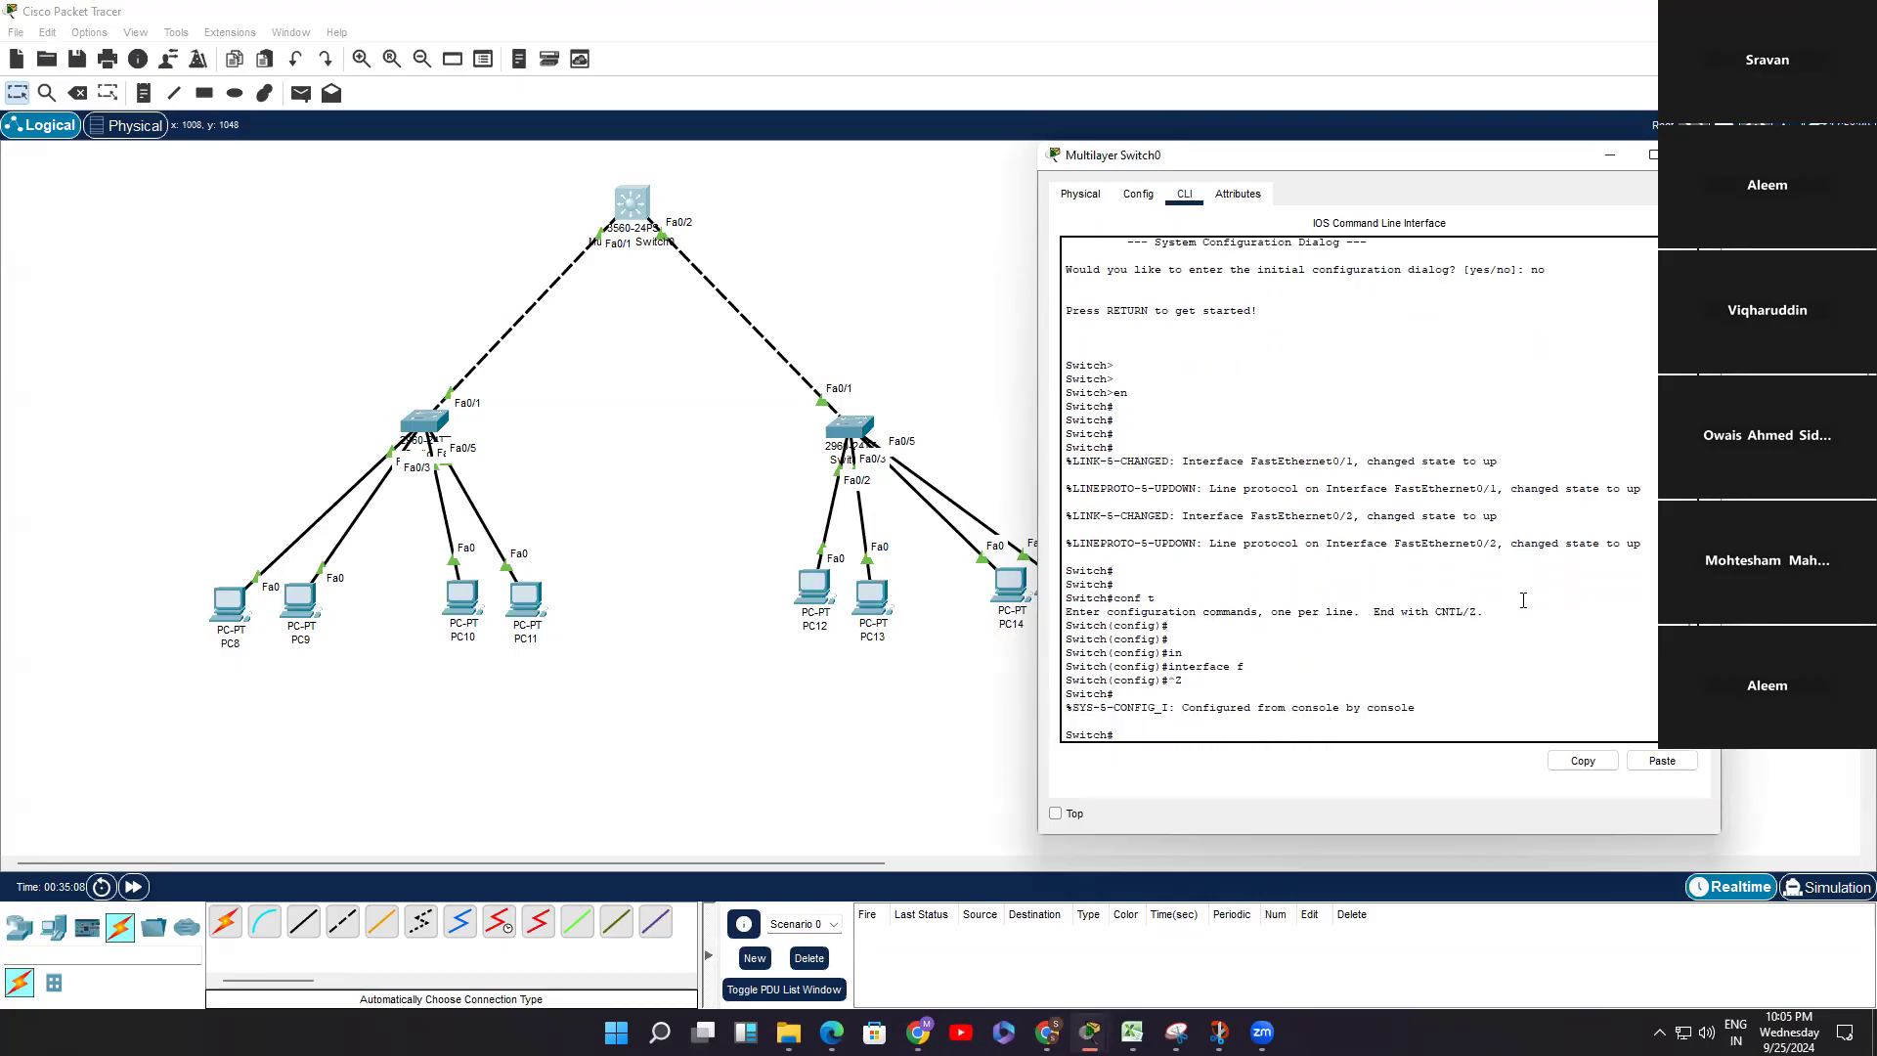
Step: Run show vlan brief on the multilayer switch and examine its VLANs and port assignments
{"action": "key", "text": "Return"}
{"action": "key", "text": "Return"}
{"action": "key", "text": "Return"}
{"action": "key", "text": "Return"}
{"action": "key", "text": "Return"}
{"action": "type", "text": "sh"}
{"action": "key", "text": "Tab"}
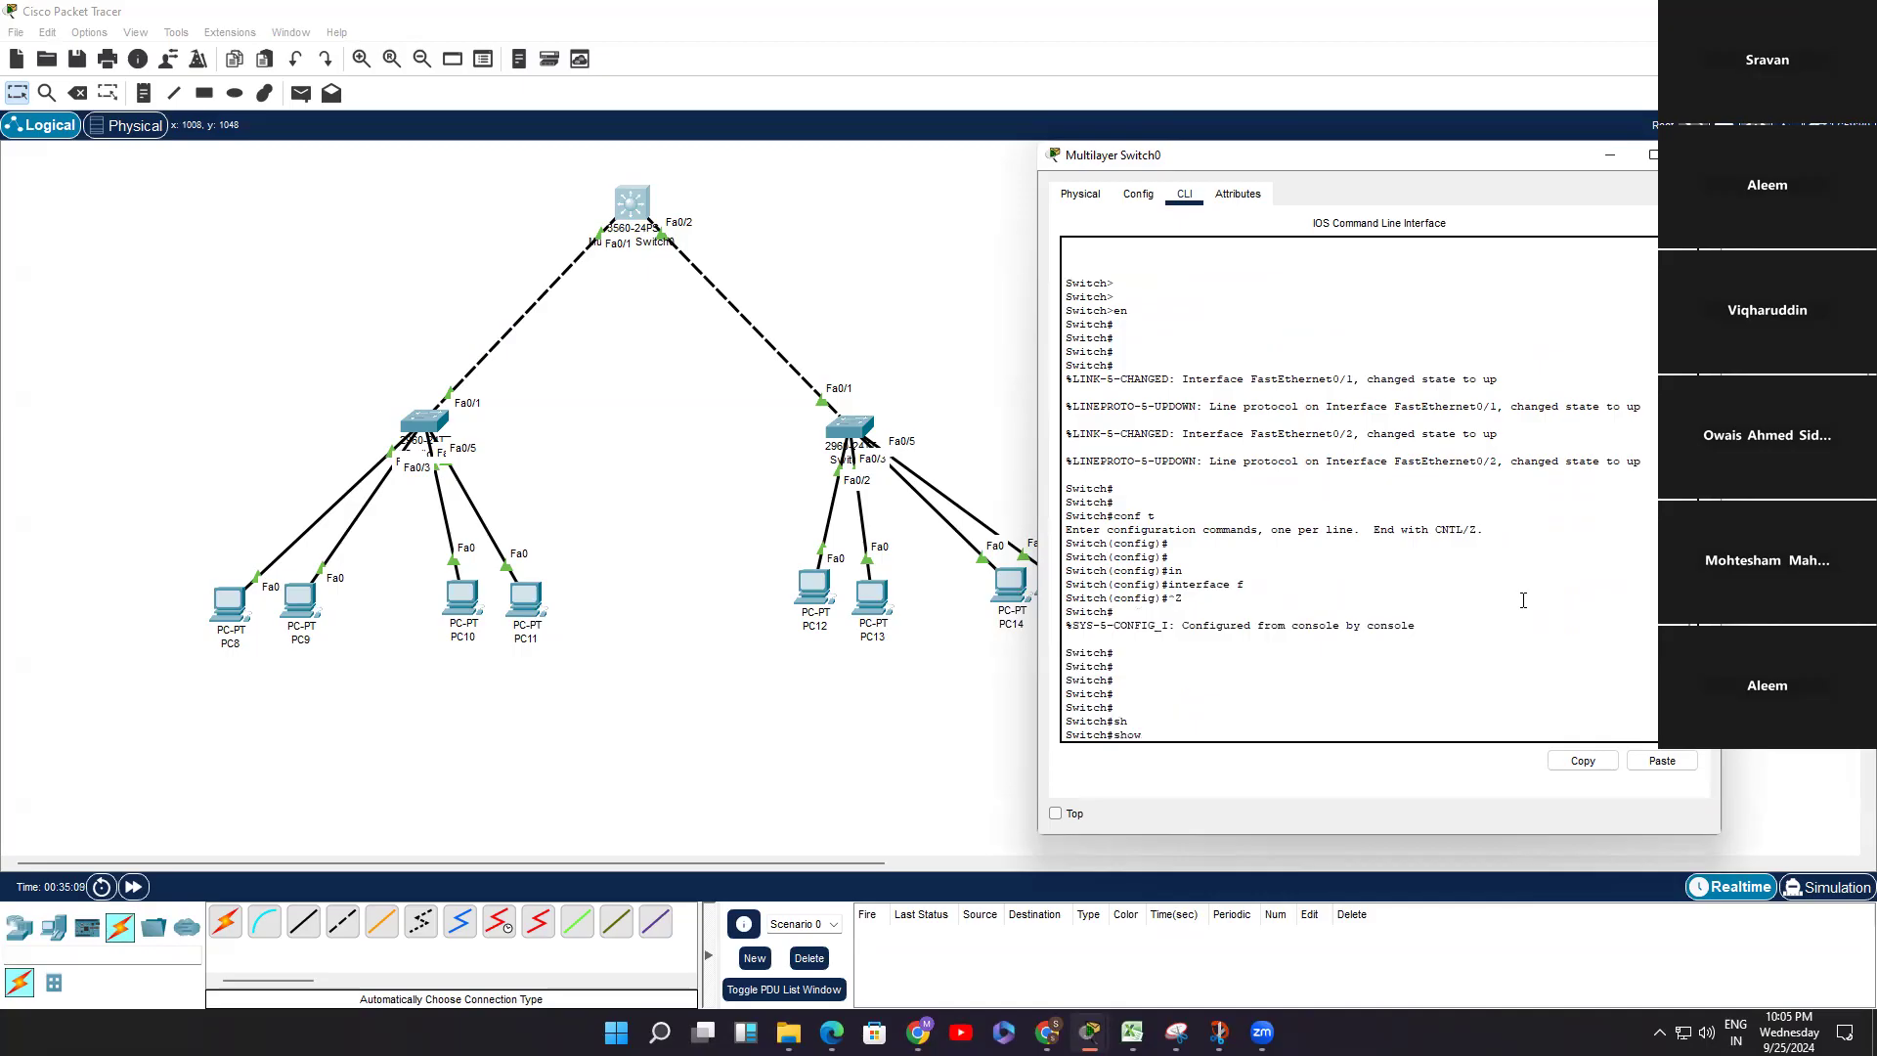
{"action": "type", "text": "vl"}
{"action": "key", "text": "Tab"}
{"action": "type", "text": "br"}
{"action": "key", "text": "Tab"}
{"action": "key", "text": "Return"}
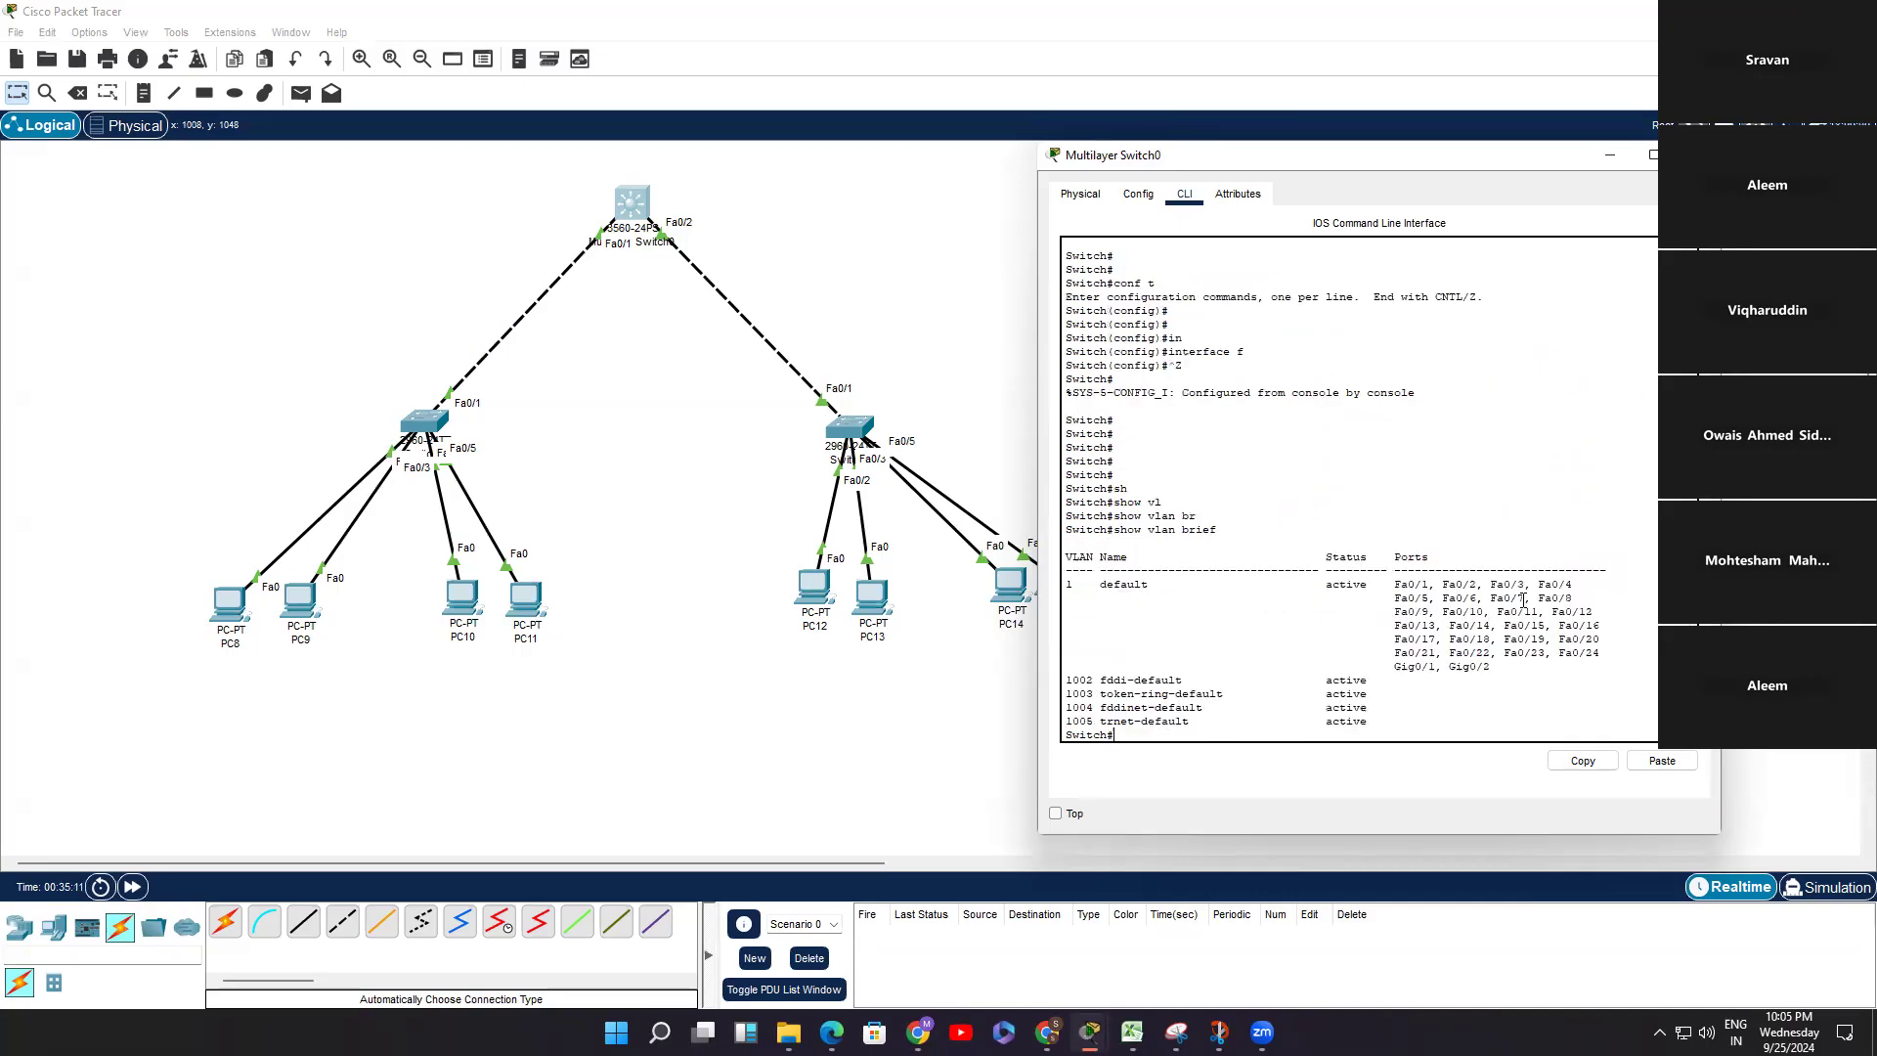
{"action": "key", "text": "Return"}
{"action": "key", "text": "Return"}
{"action": "key", "text": "Return"}
{"action": "left_click_drag", "start_coordinate": [1397, 681], "coordinate": [1049, 561]}
{"action": "key", "text": "Return"}
{"action": "key", "text": "Return"}
Step: Enter global configuration mode on the multilayer switch and open the interface vlan 10 configuration
{"action": "type", "text": "c"}
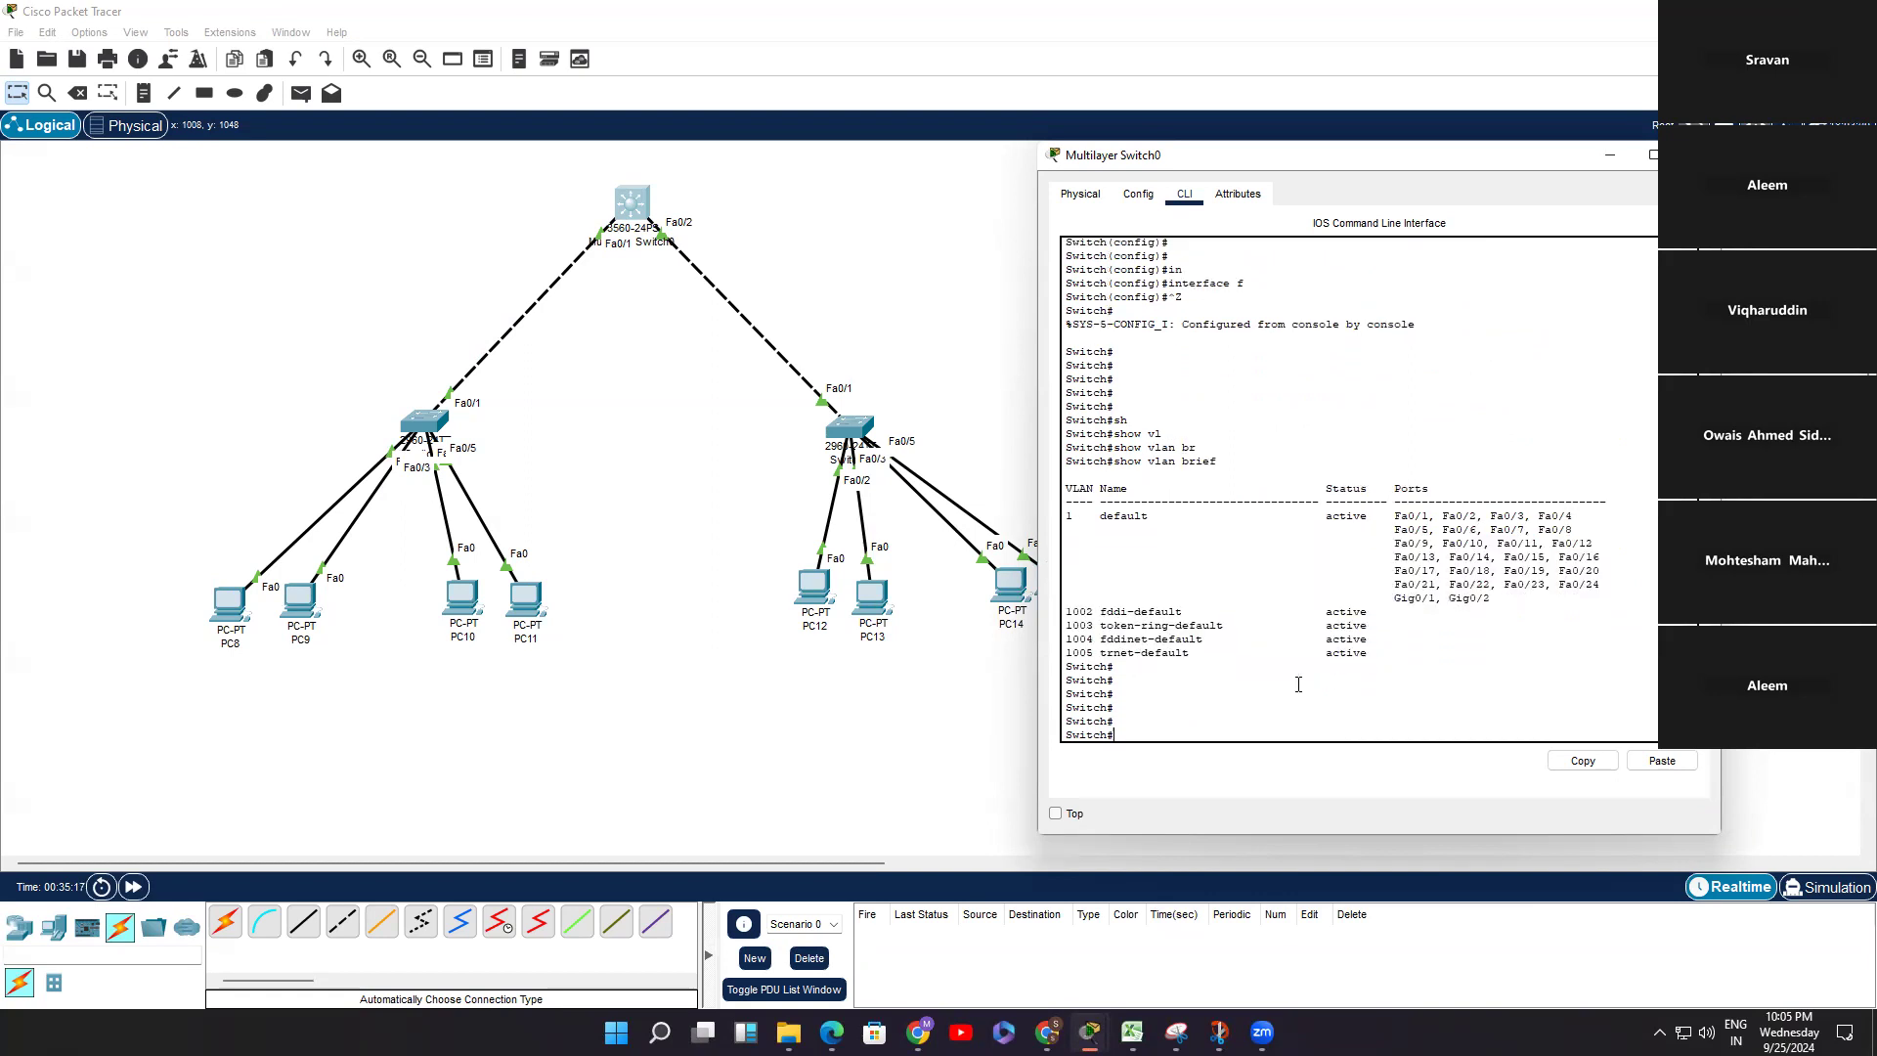
{"action": "type", "text": "onf t"}
{"action": "key", "text": "Return"}
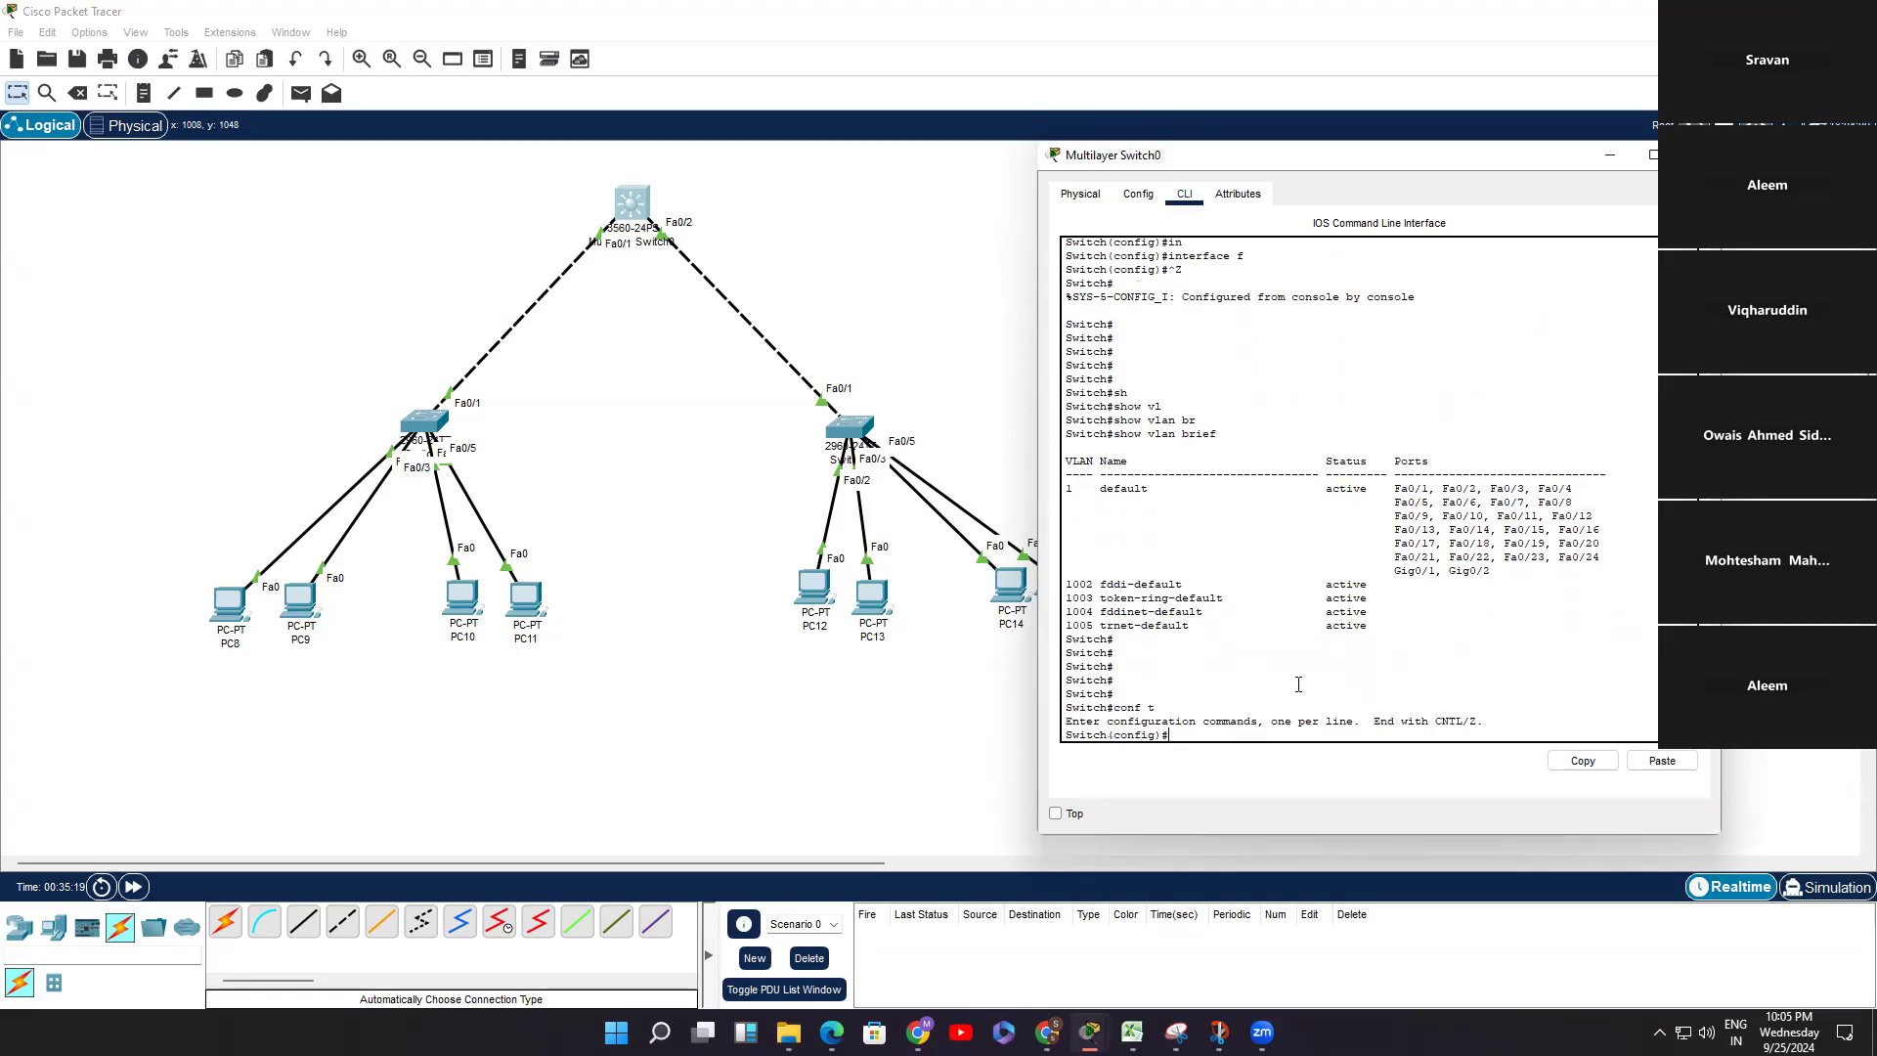
{"action": "key", "text": "Return"}
{"action": "key", "text": "Return"}
{"action": "type", "text": "in"}
{"action": "key", "text": "Tab"}
{"action": "type", "text": "v"}
{"action": "key", "text": "Tab"}
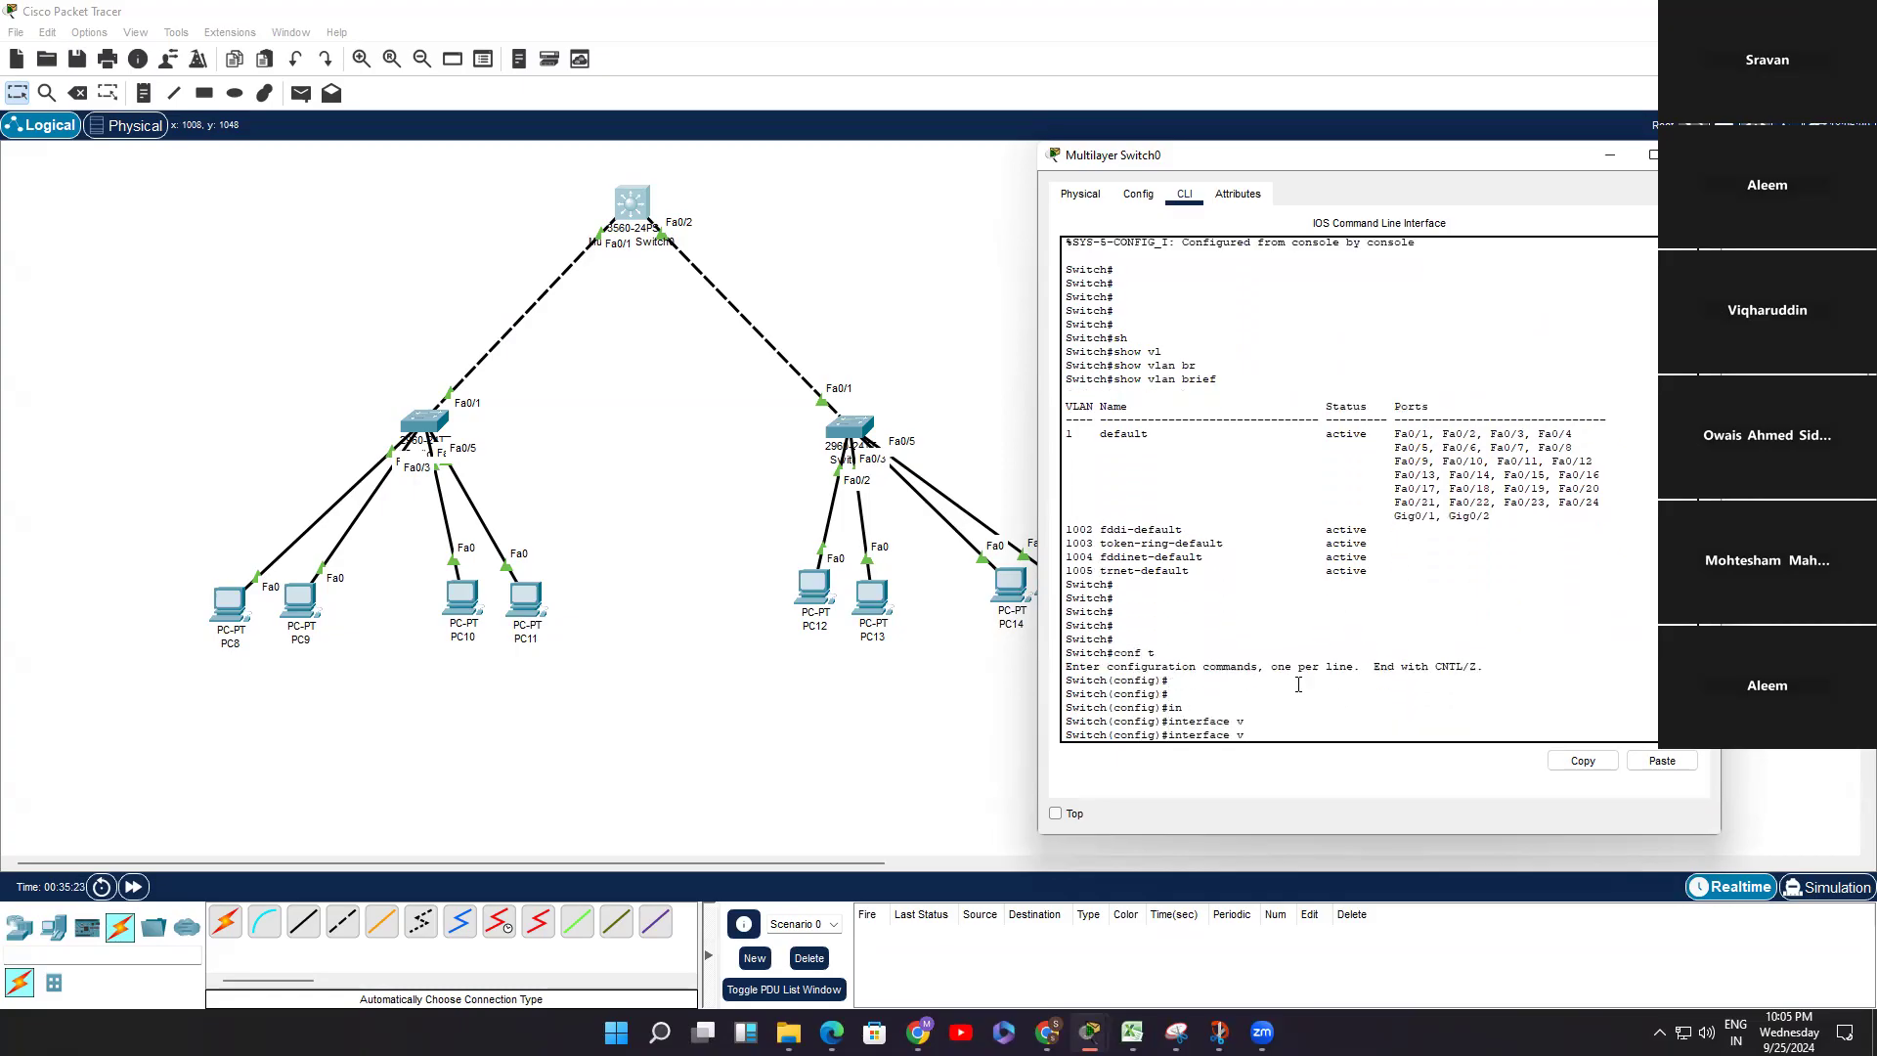
{"action": "type", "text": "l"}
{"action": "key", "text": "Tab"}
{"action": "type", "text": "10"}
{"action": "key", "text": "Return"}
{"action": "key", "text": "Return"}
{"action": "key", "text": "Return"}
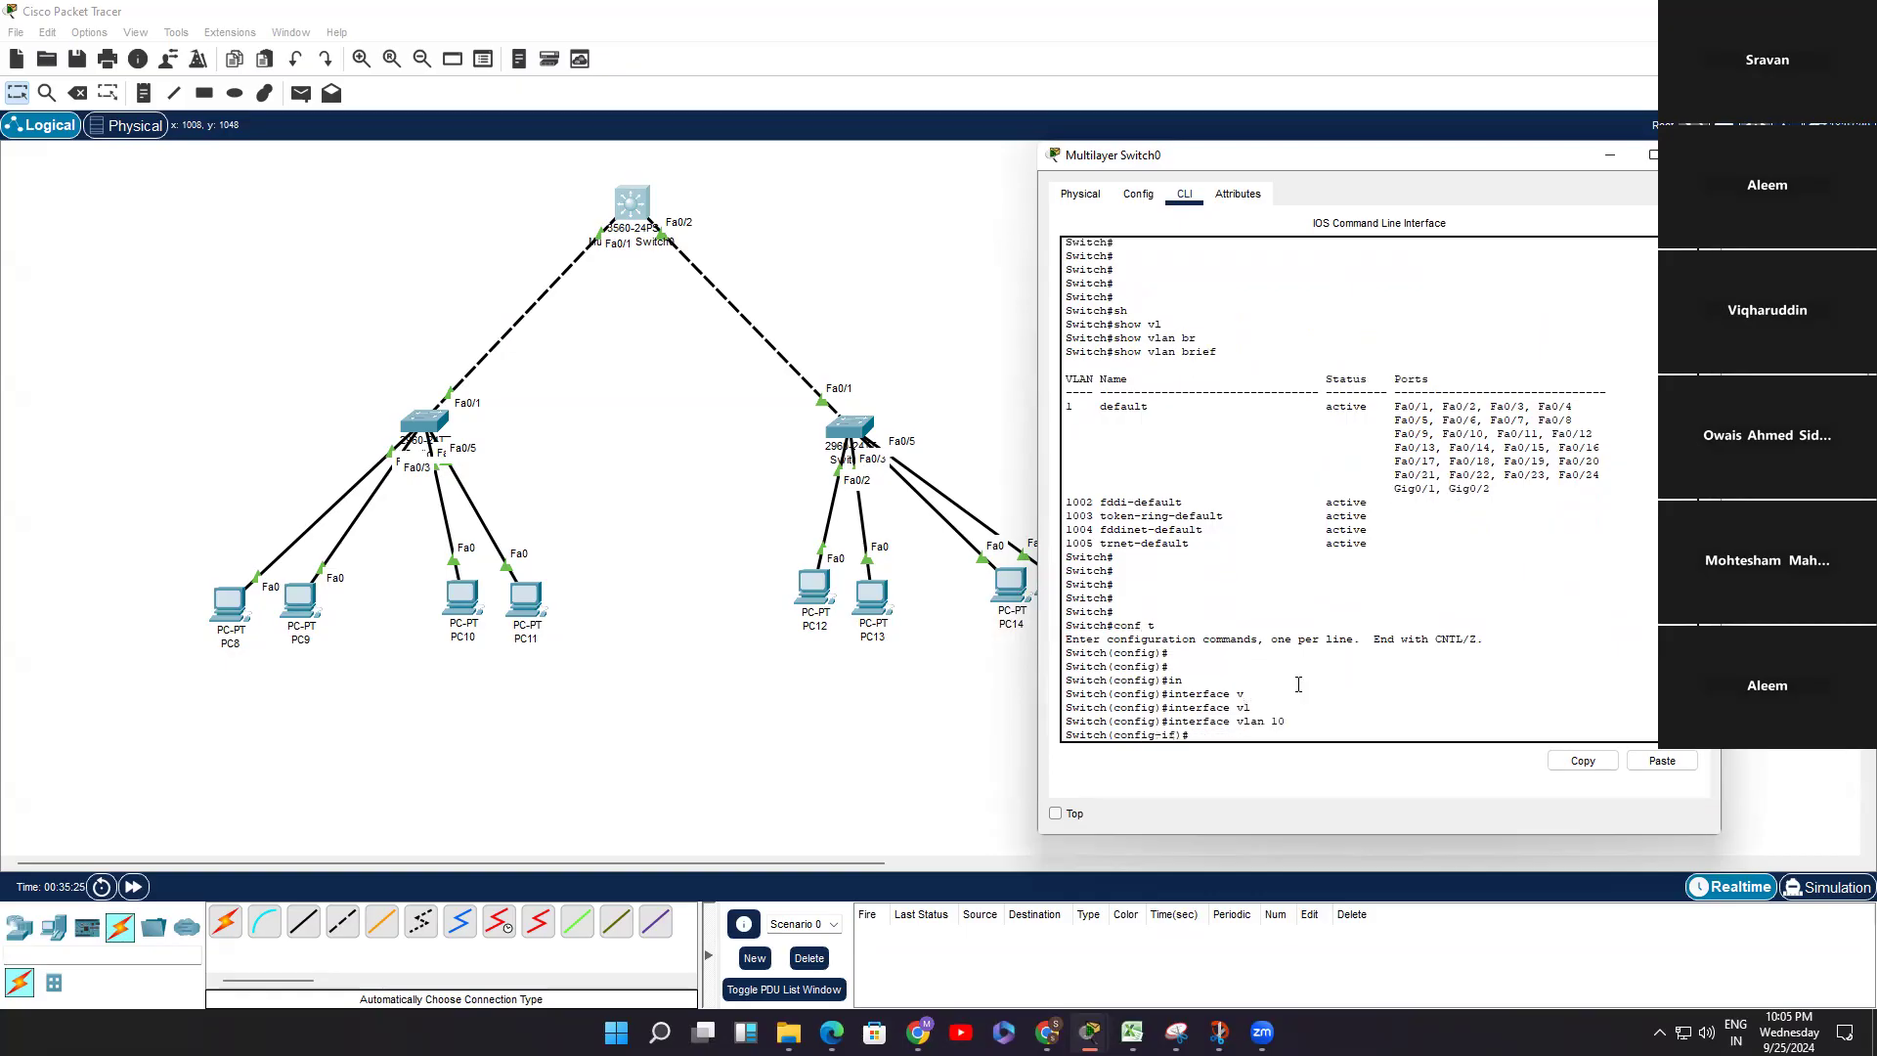
Step: Start the ip address command on the multilayer switch's VLAN 10 interface with 192.168
{"action": "type", "text": "ip add"}
{"action": "key", "text": "Tab"}
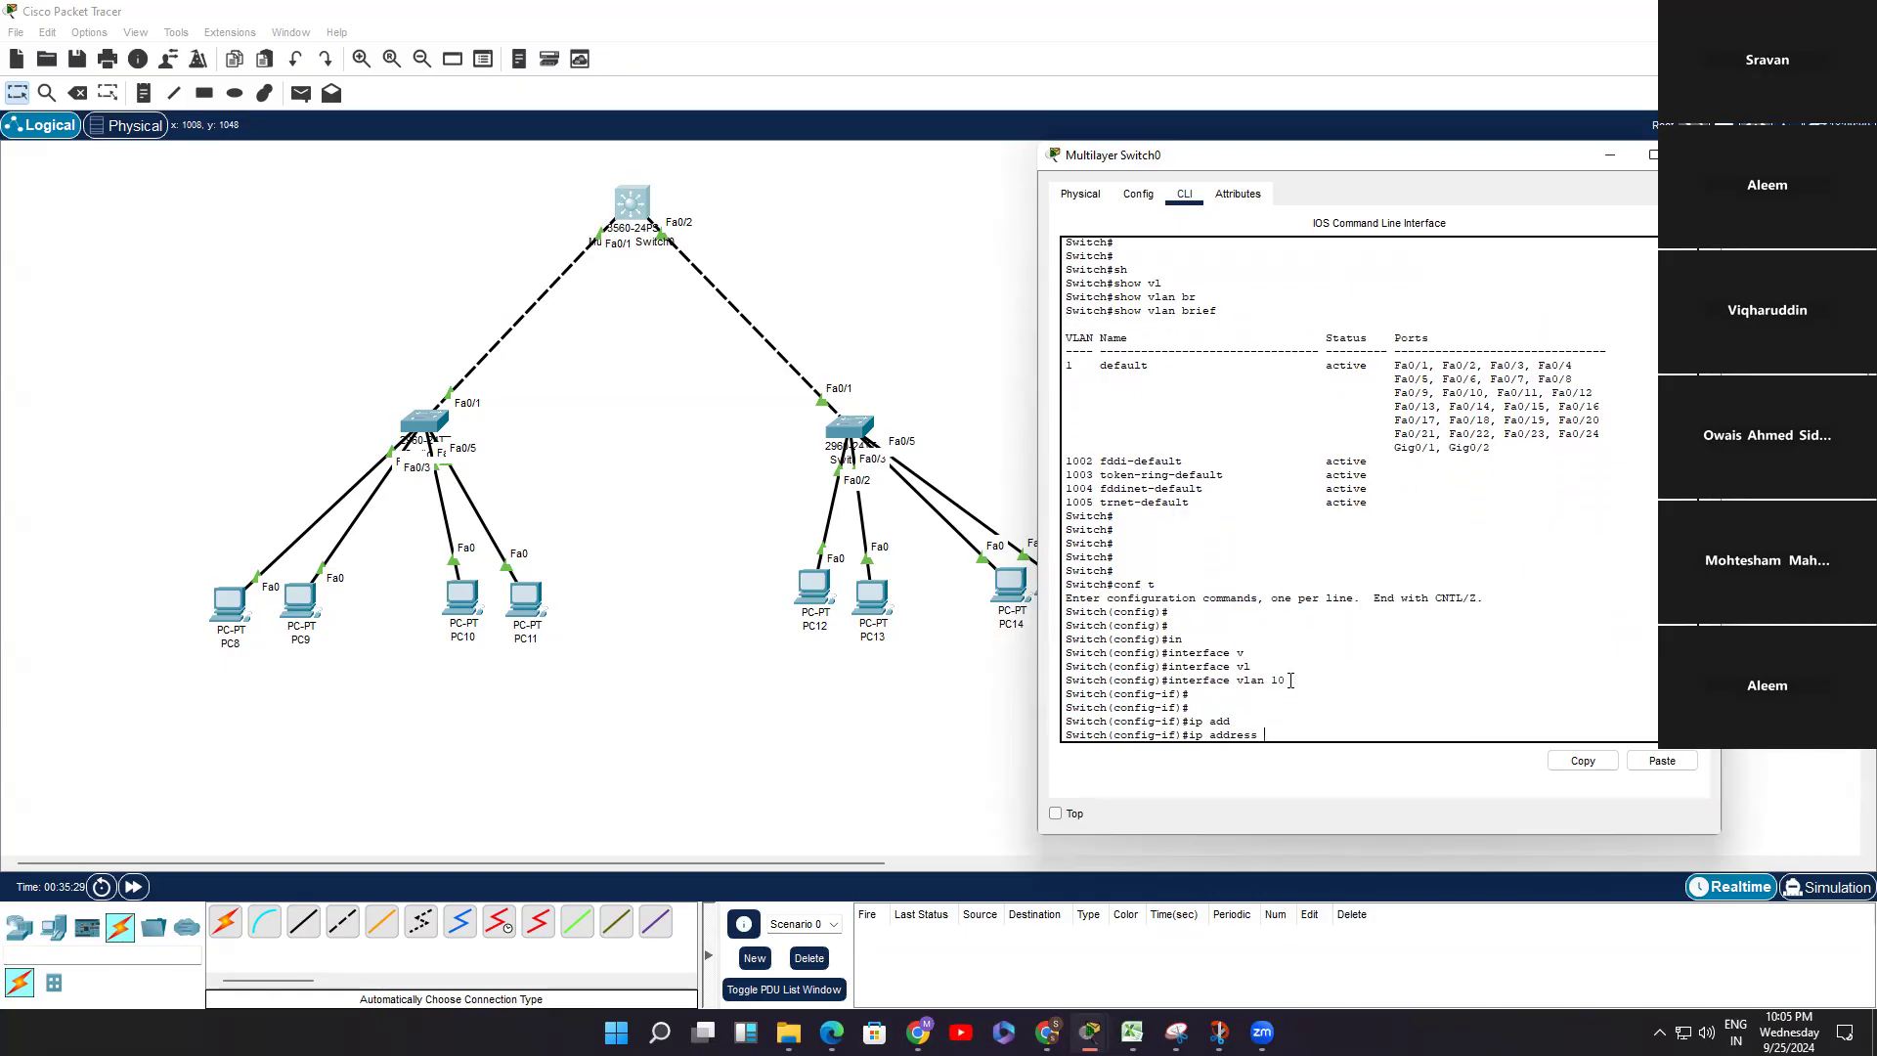
{"action": "type", "text": "192.168."}
Step: Copy the Vlan10, Vlan20 and Vlan30 address note from the router topology and paste it beneath the multilayer switch
{"action": "mouse_move", "coordinate": [1089, 1031]}
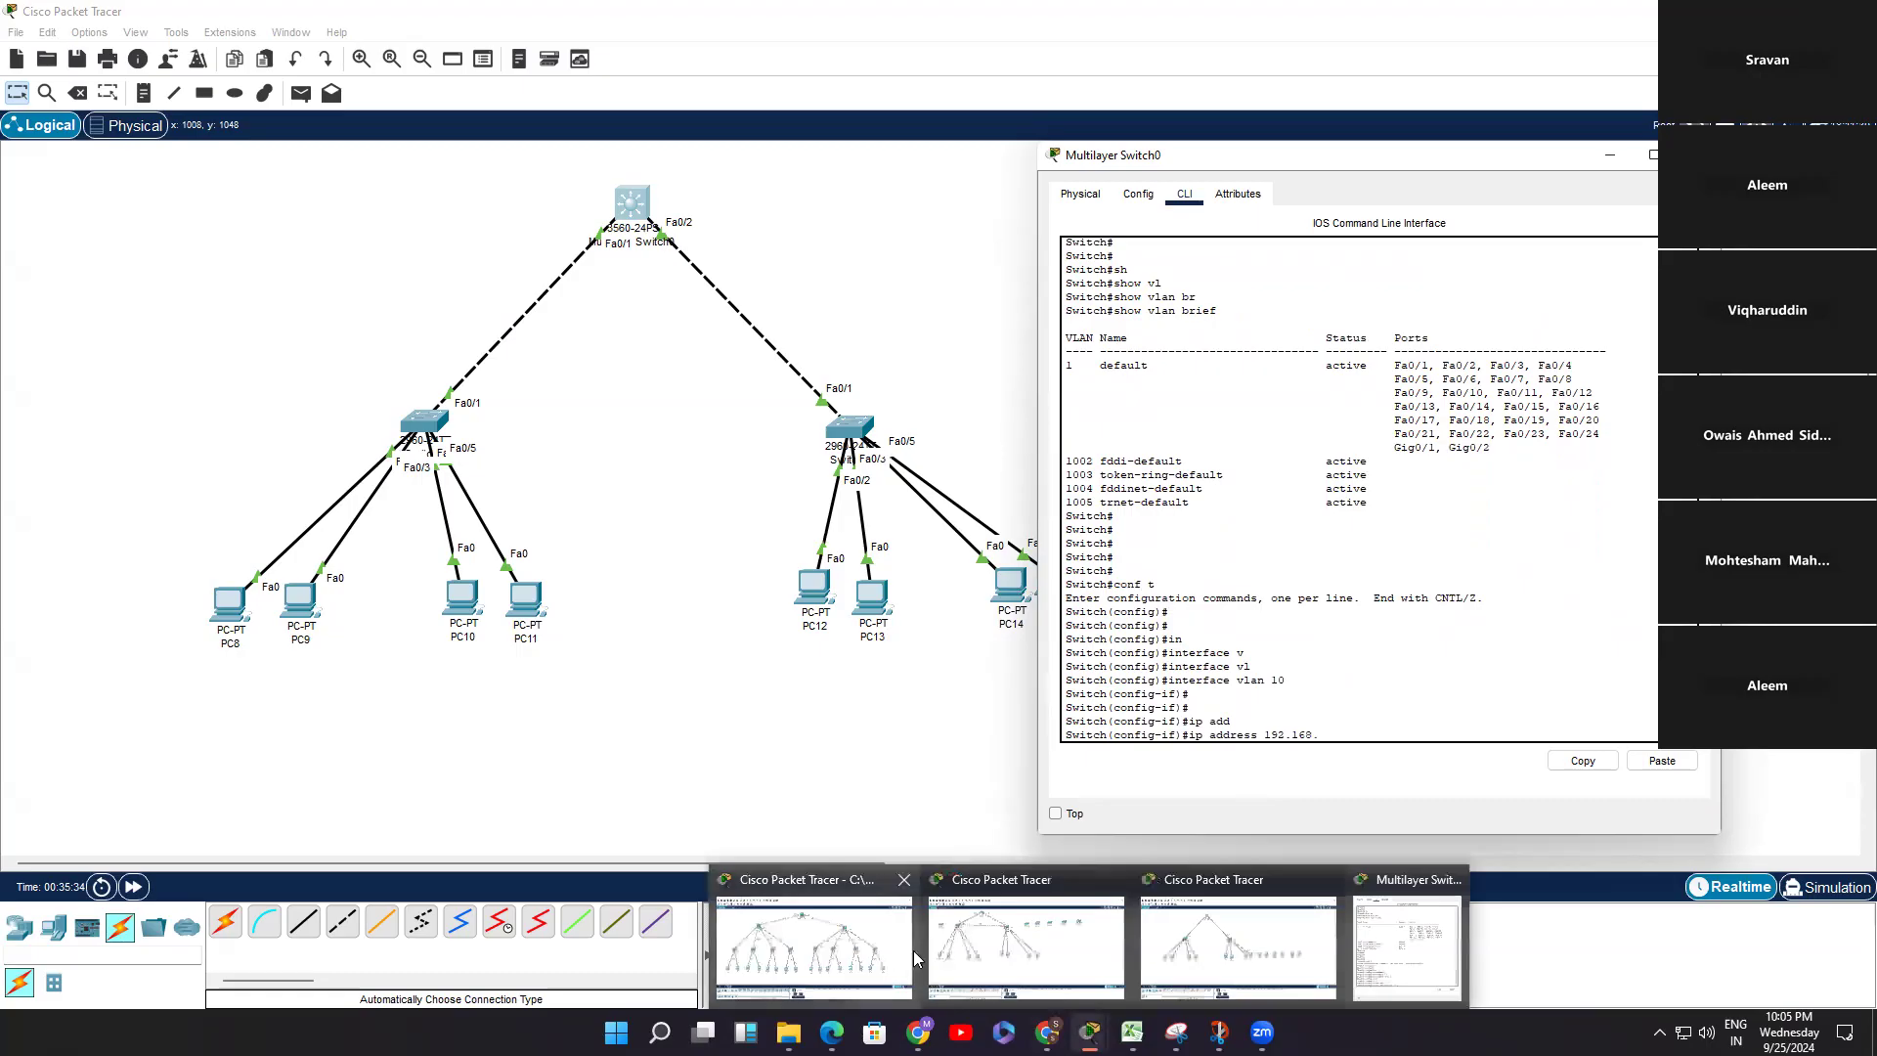
{"action": "mouse_move", "coordinate": [1176, 1032]}
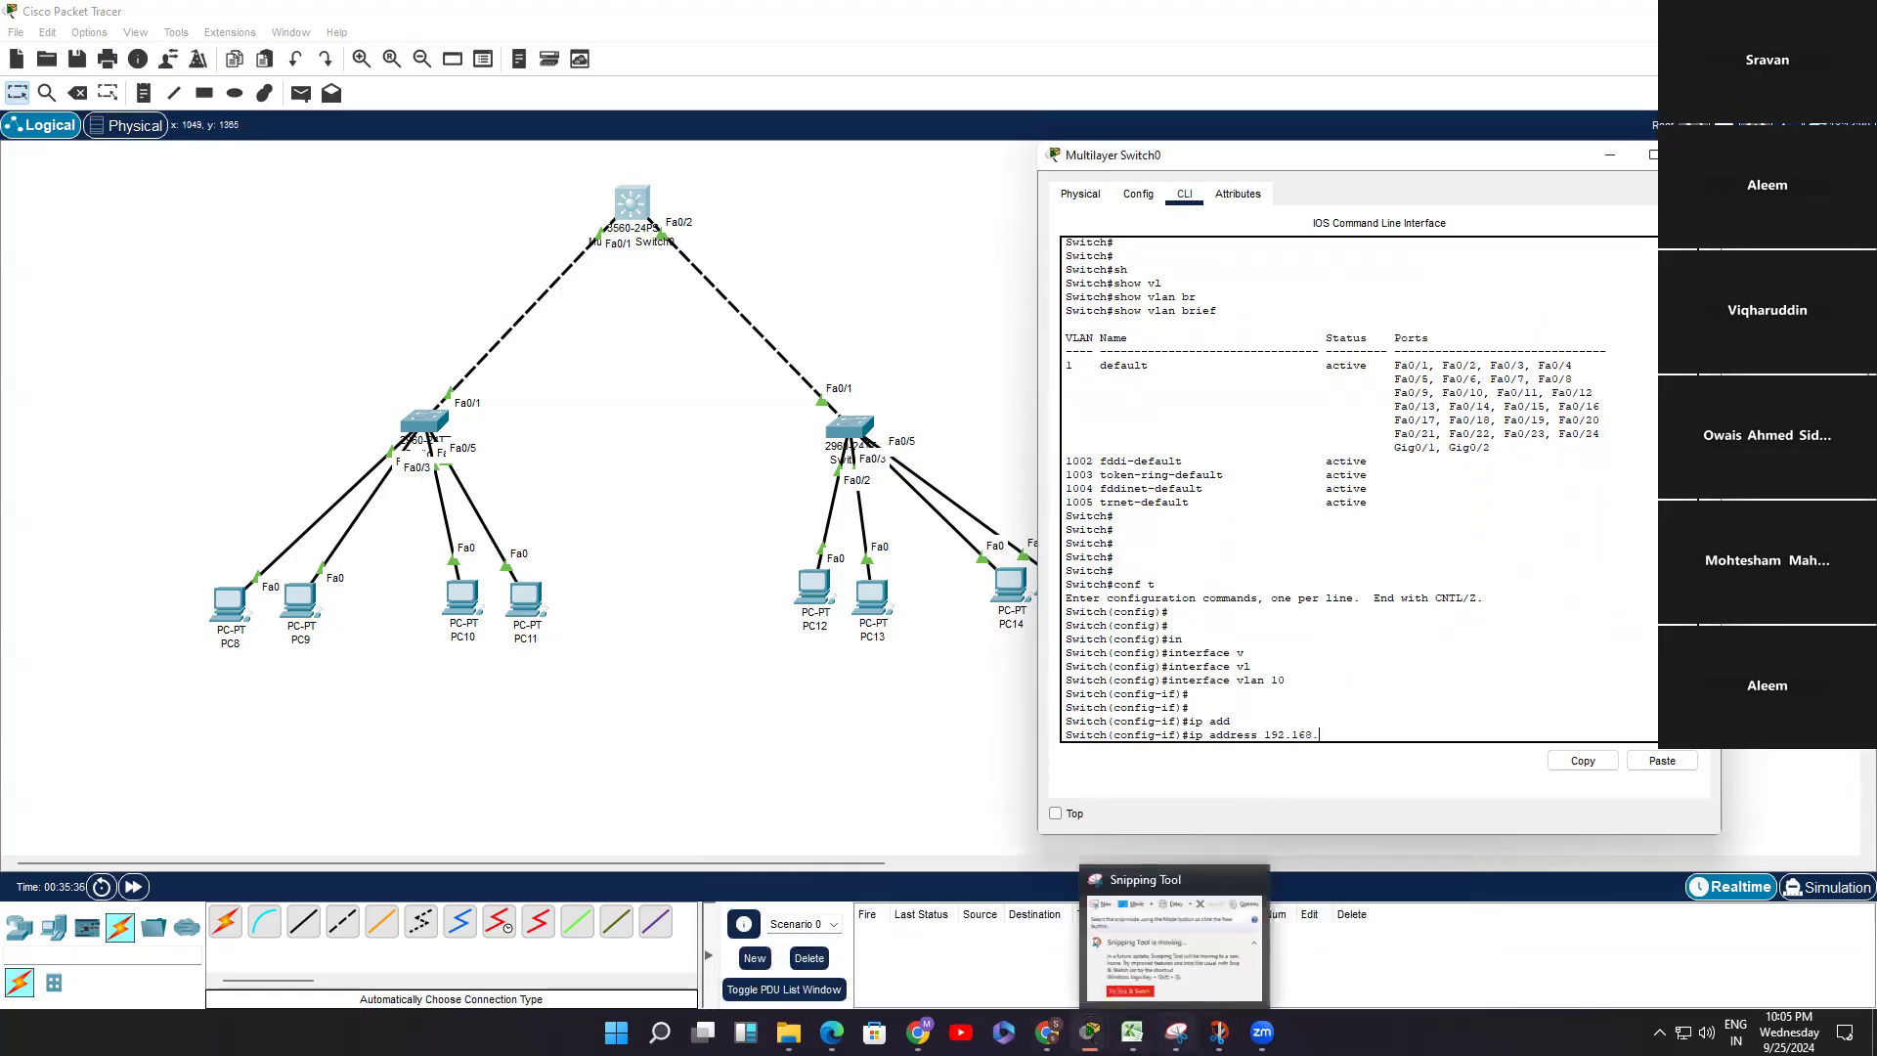
{"action": "key", "text": "alt+Tab"}
{"action": "double_click", "coordinate": [543, 257]}
{"action": "key", "text": "ctrl+a"}
{"action": "key", "text": "ctrl+c"}
{"action": "left_click", "coordinate": [481, 396]}
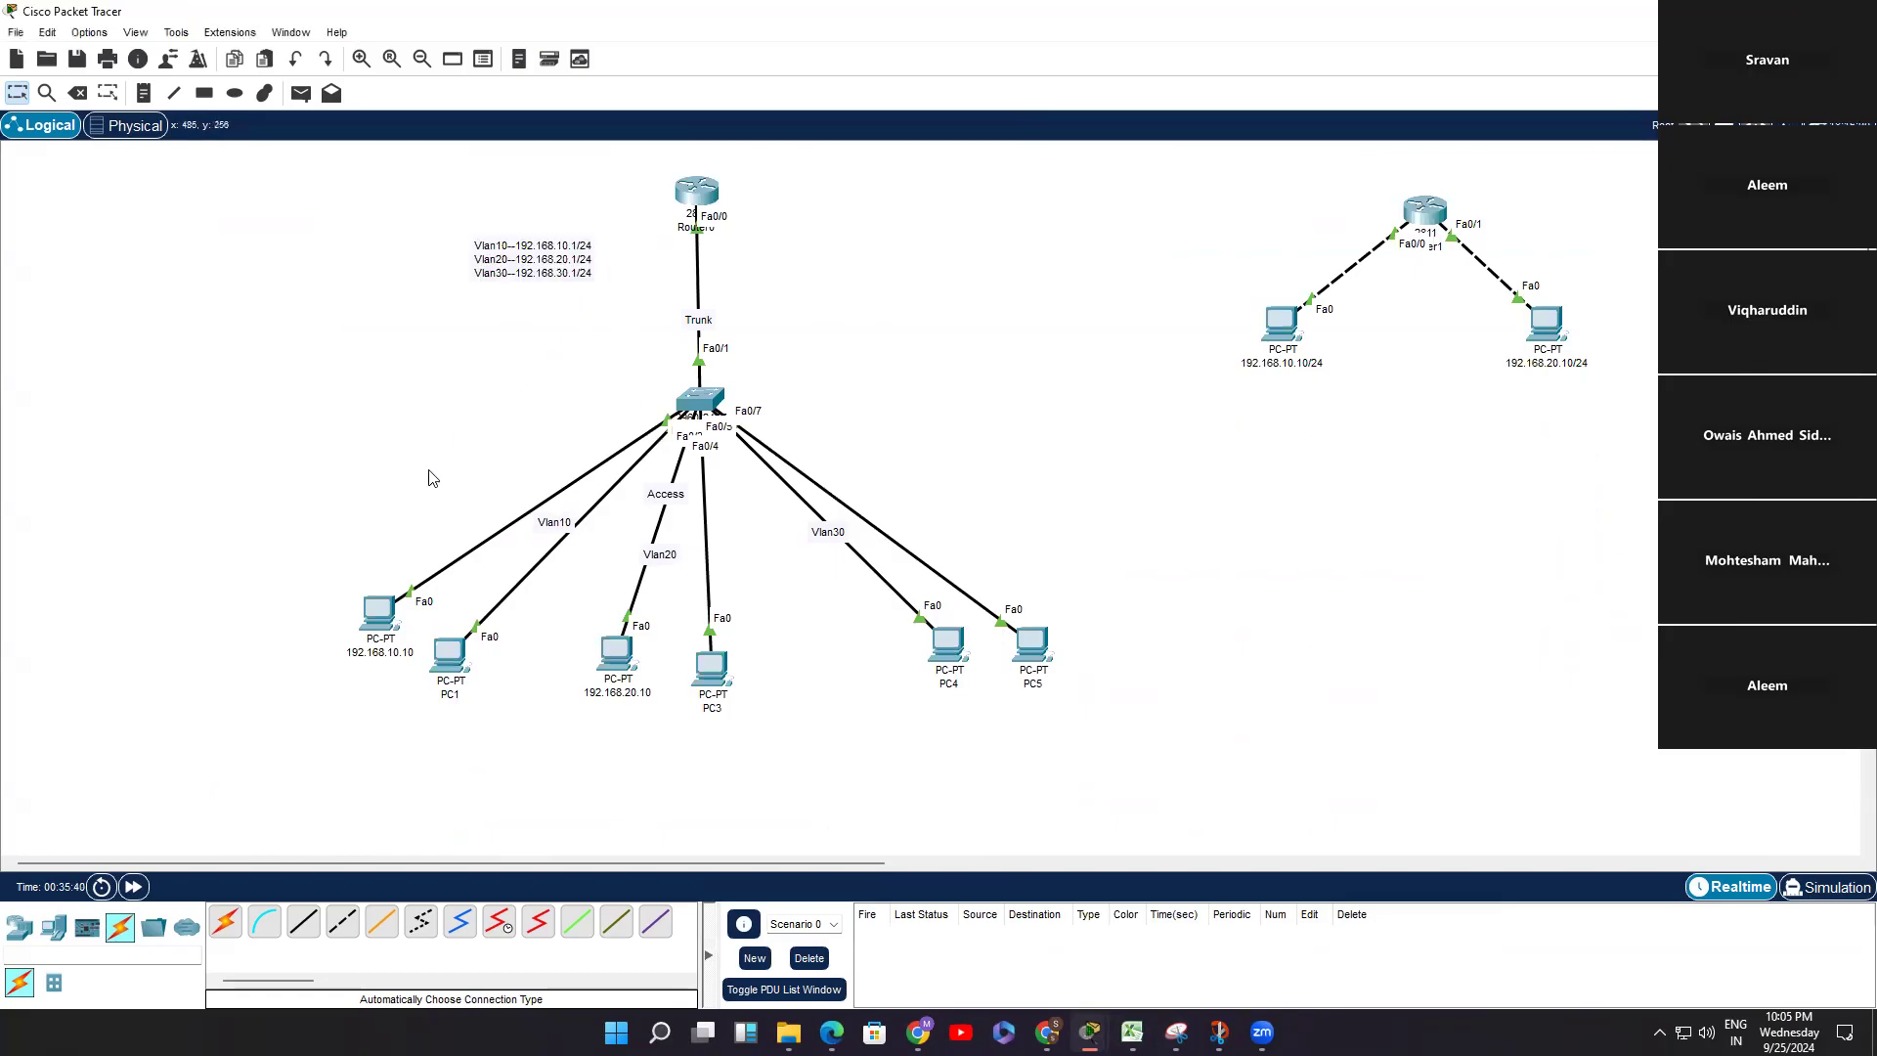
{"action": "scroll", "coordinate": [428, 473], "scroll_direction": "down", "scroll_amount": 10}
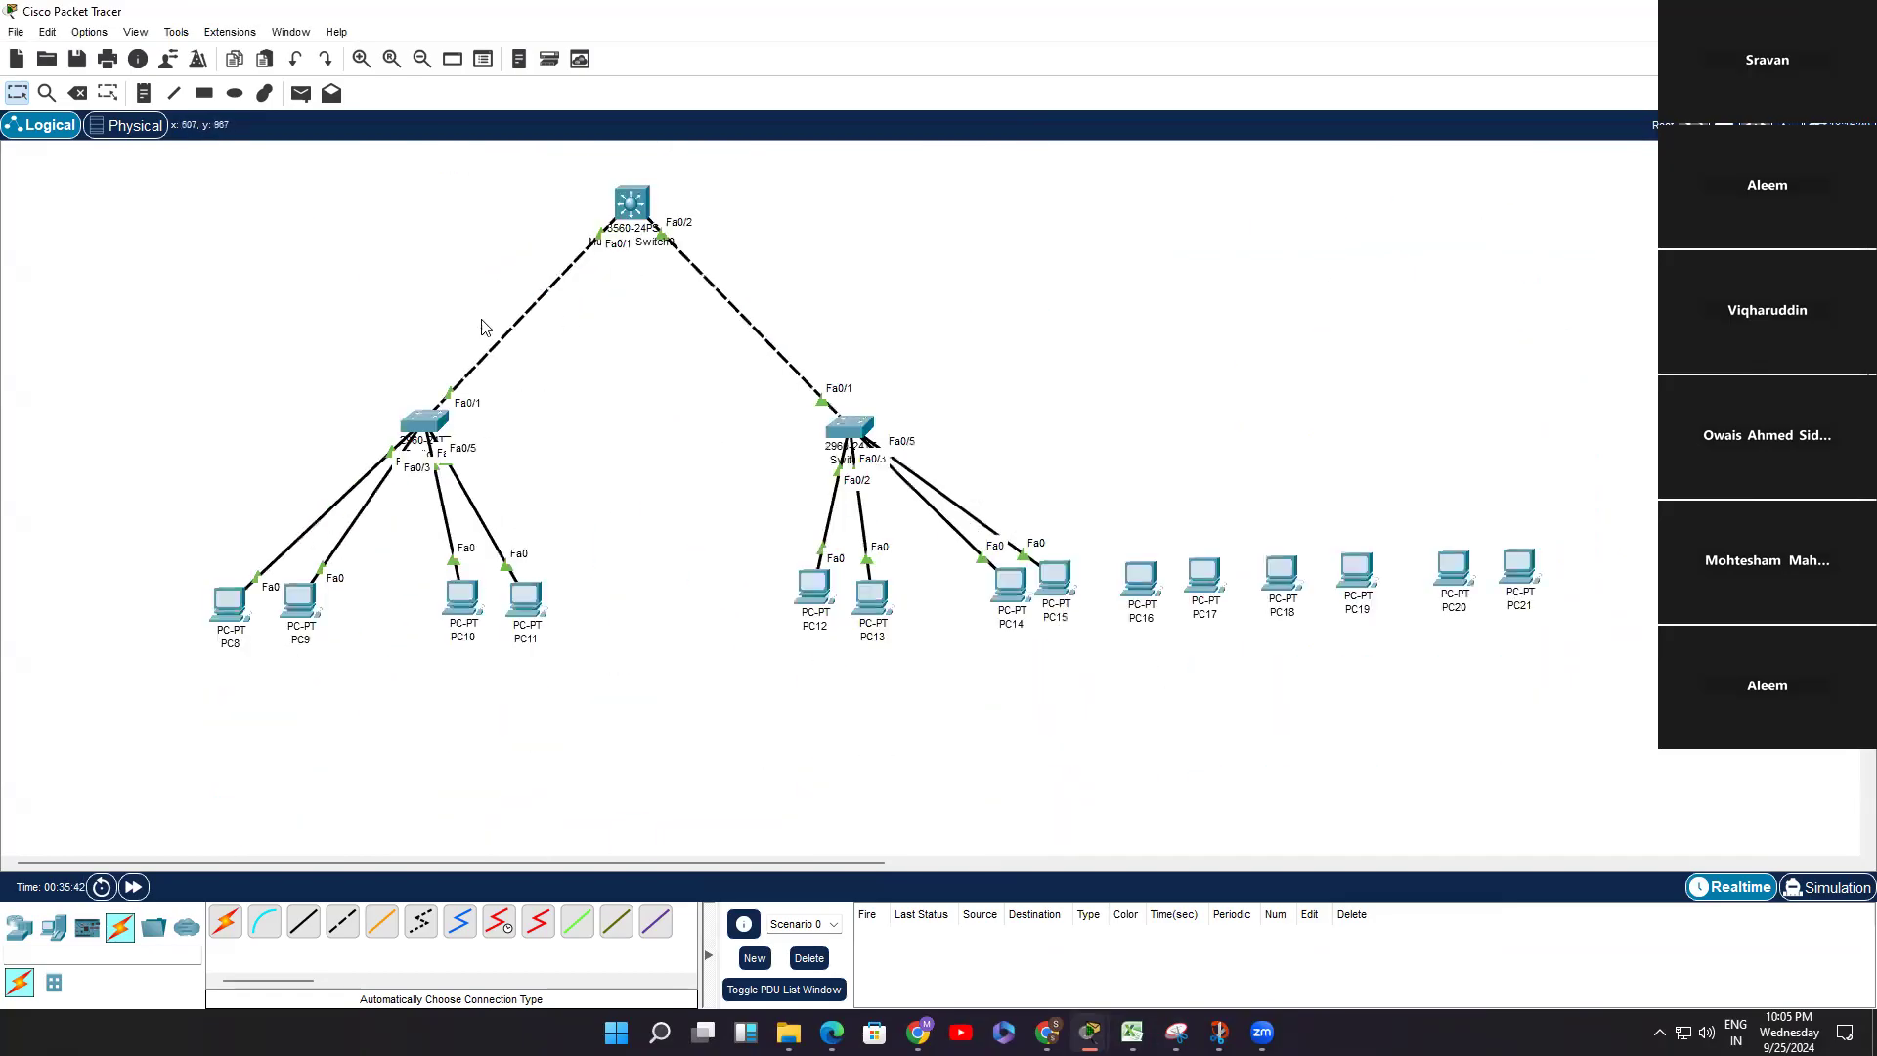
{"action": "left_click", "coordinate": [145, 94]}
{"action": "left_click", "coordinate": [582, 303]}
{"action": "key", "text": "ctrl+v"}
{"action": "left_click", "coordinate": [17, 92]}
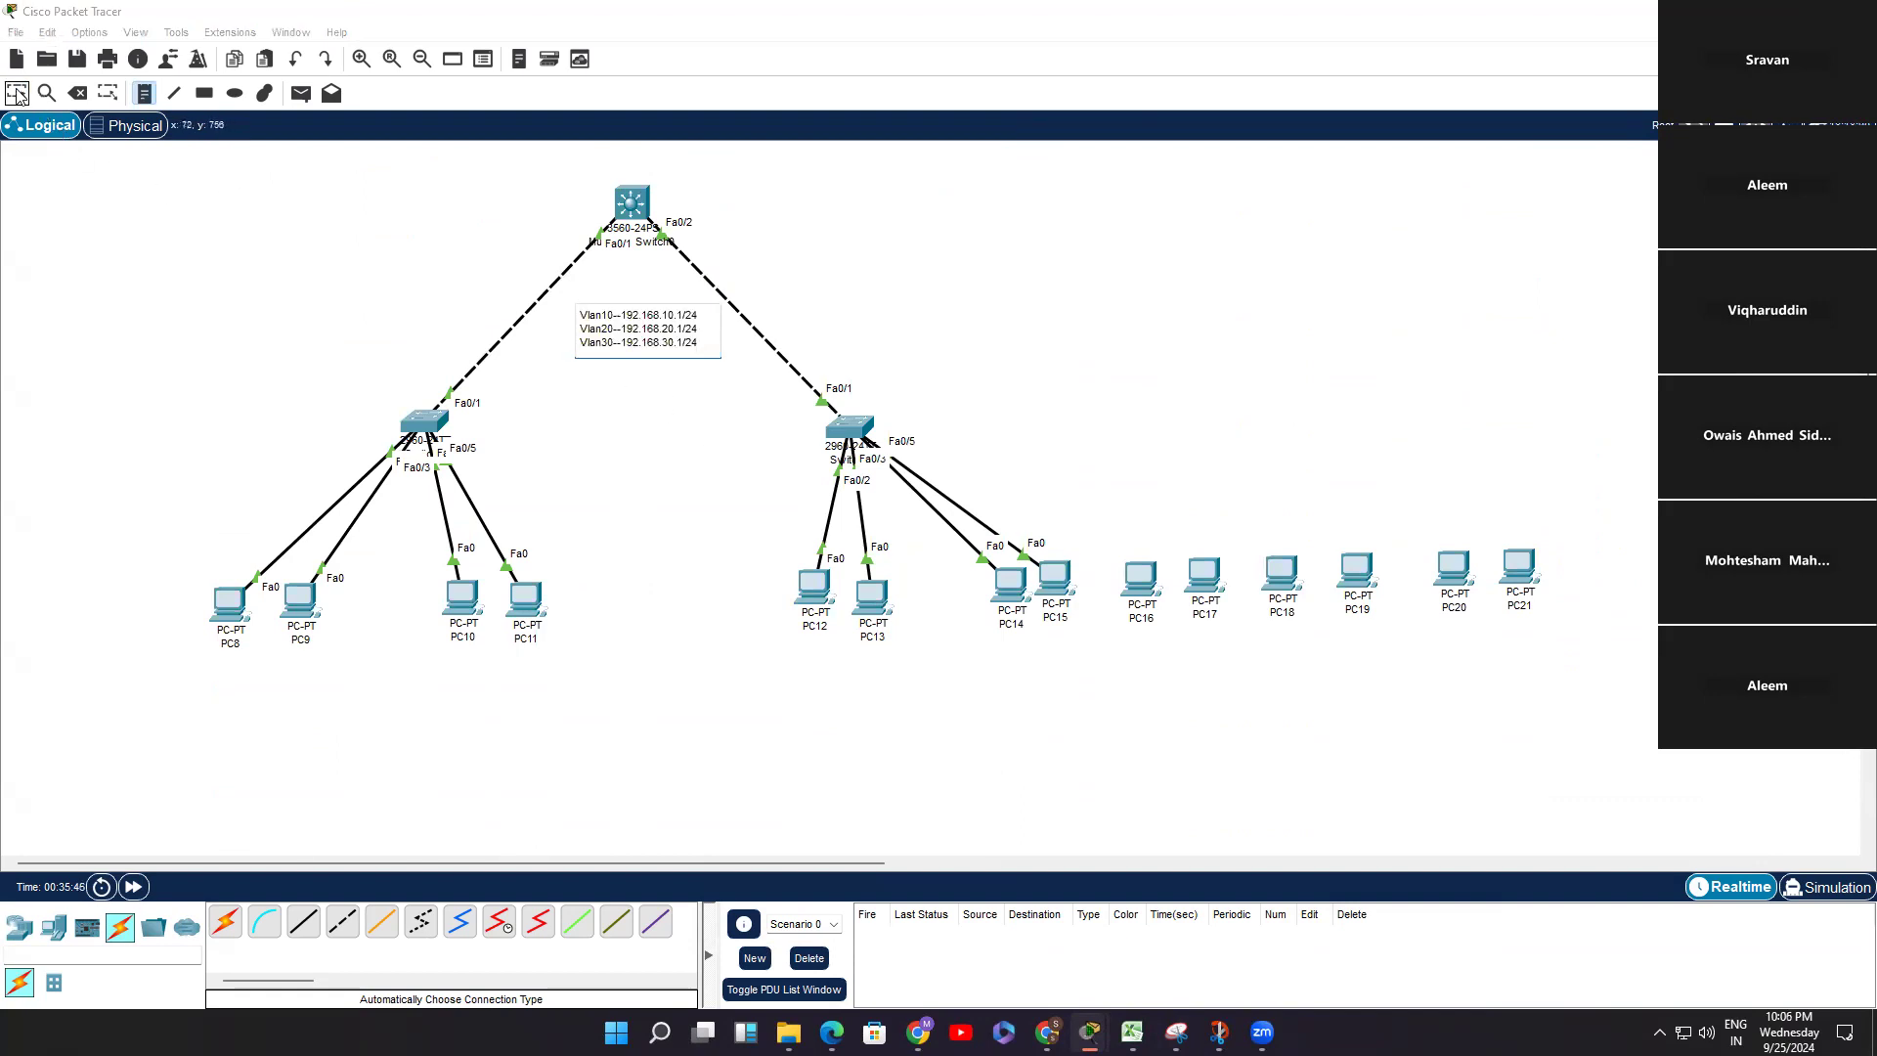
Step: Assign IP address 192.168.10.1 with mask 255.255.255.0 to interface vlan 10 in the multilayer switch's command line
{"action": "left_click", "coordinate": [631, 201]}
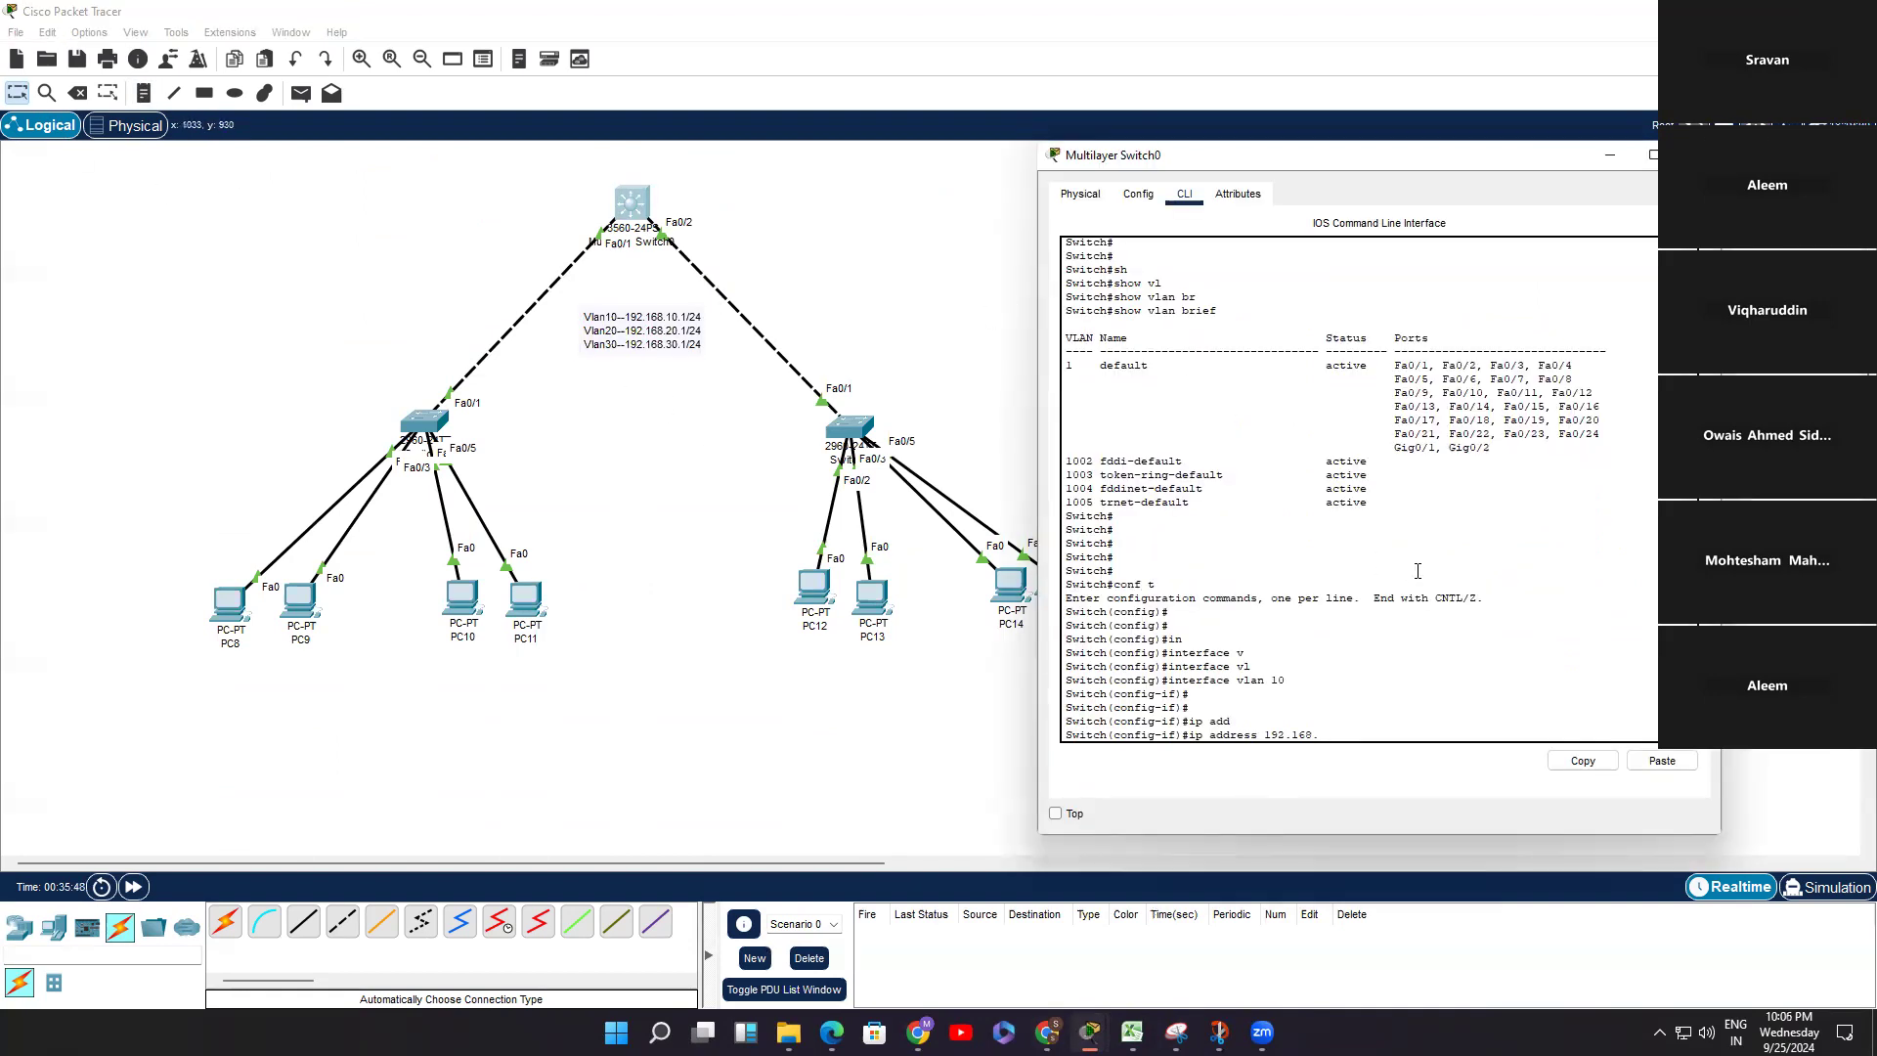
{"action": "key", "text": "Tab"}
{"action": "type", "text": "10."}
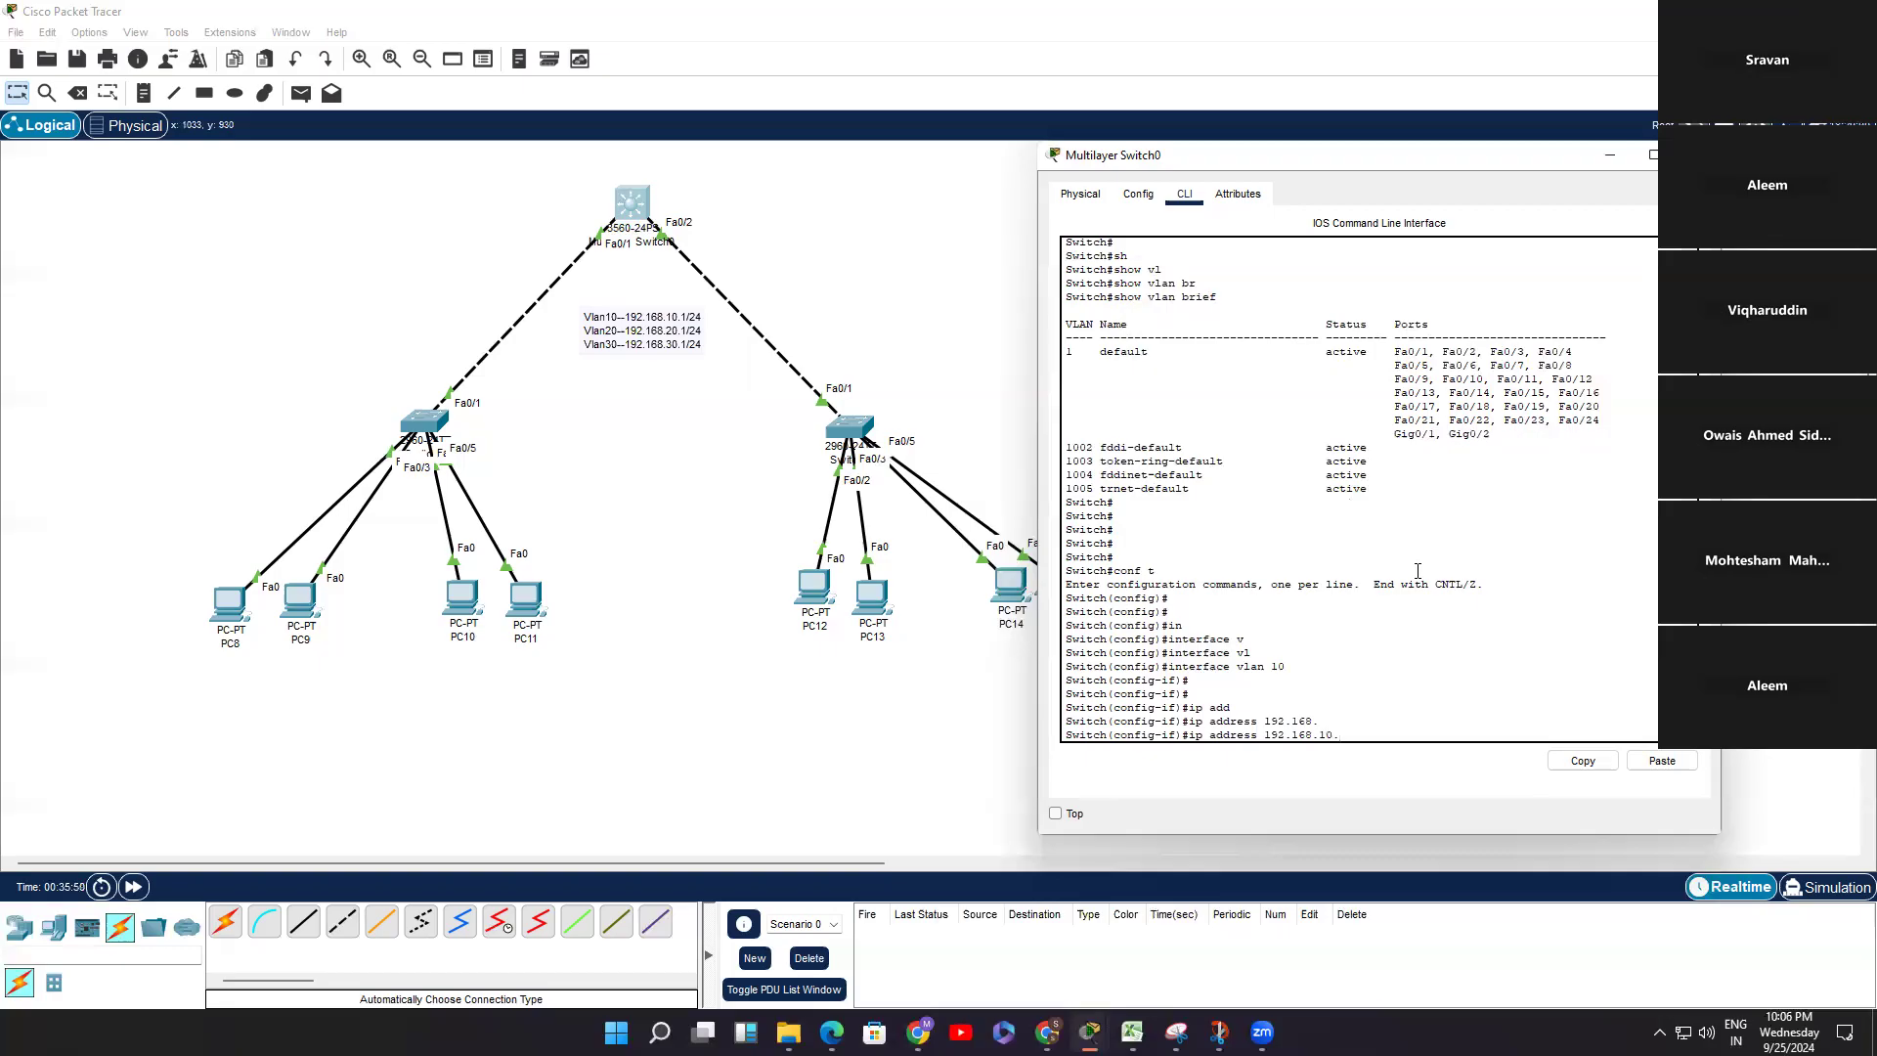
{"action": "type", "text": "1 255.255.255.0"}
{"action": "key", "text": "Return"}
{"action": "key", "text": "Return"}
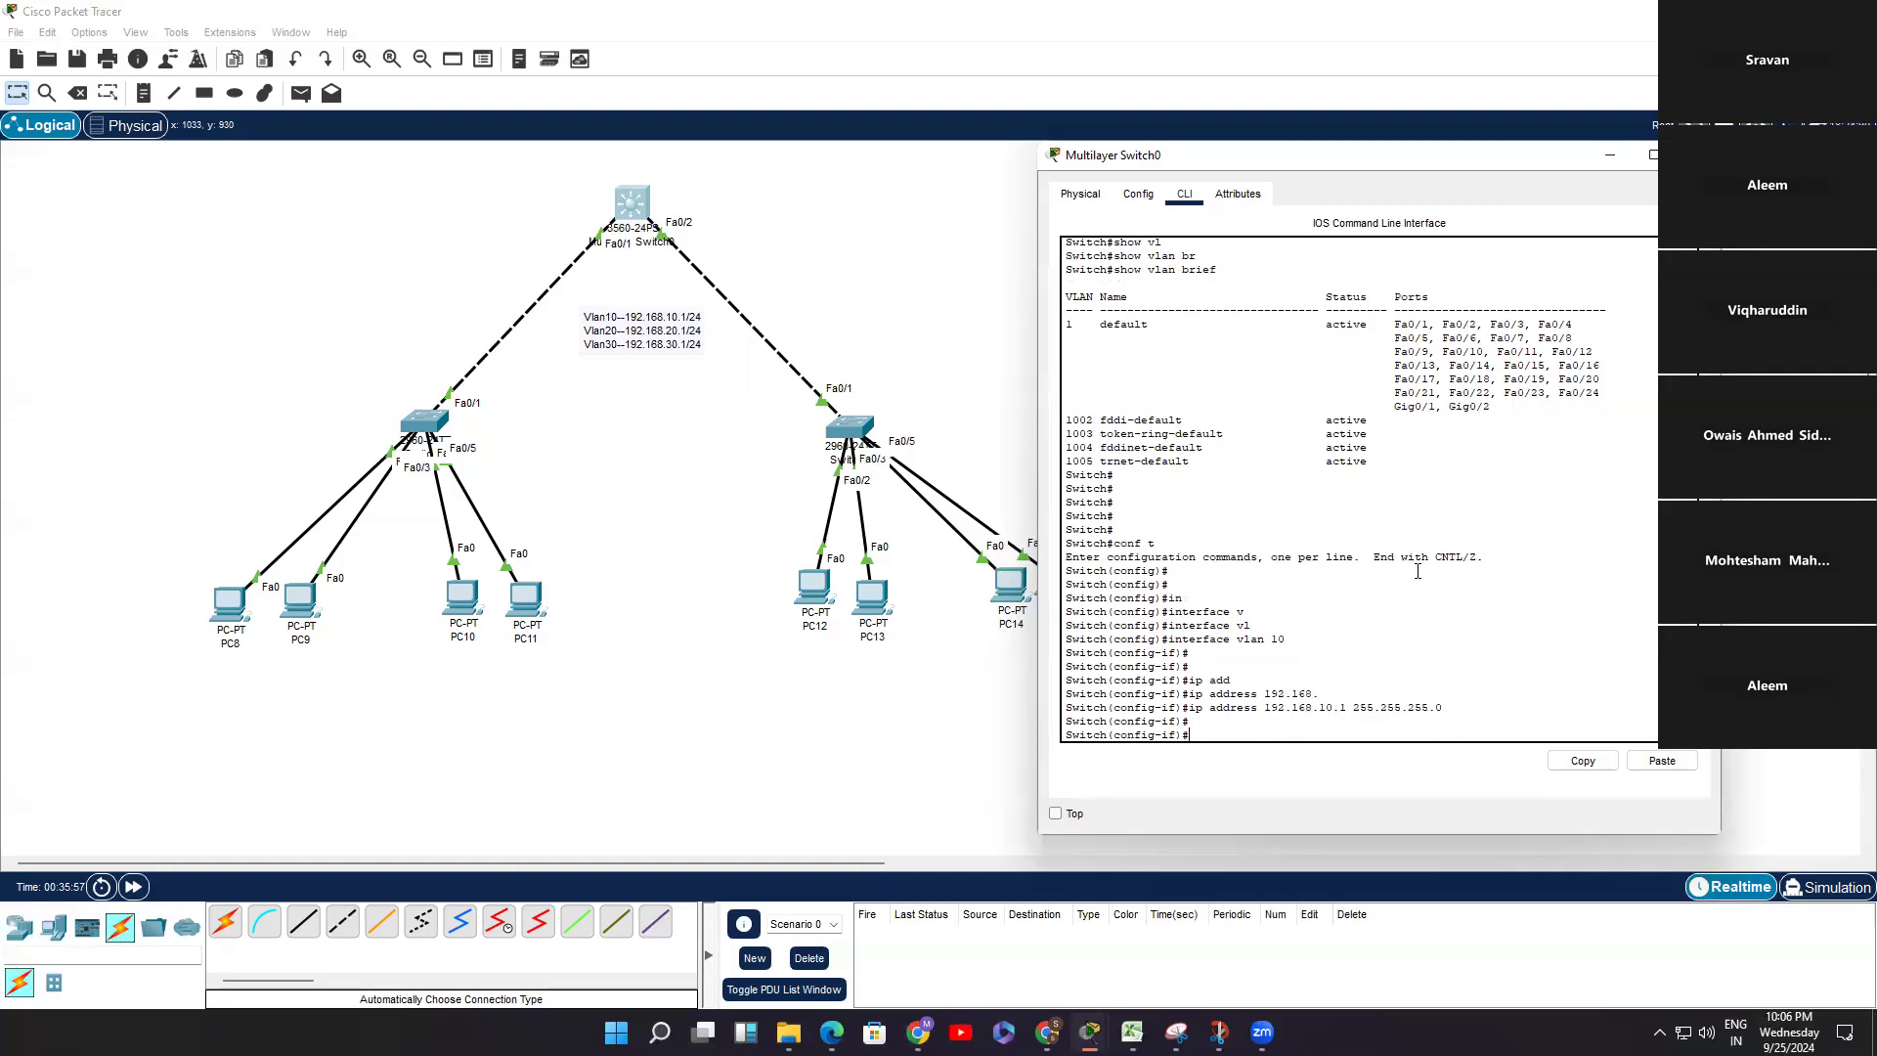
Step: Return to privileged mode and run show ip int br to list the multilayer switch's interface states
{"action": "key", "text": "ctrl+z"}
{"action": "key", "text": "Return"}
{"action": "key", "text": "Return"}
{"action": "type", "text": "sh"}
{"action": "key", "text": "Tab"}
{"action": "type", "text": "ip i"}
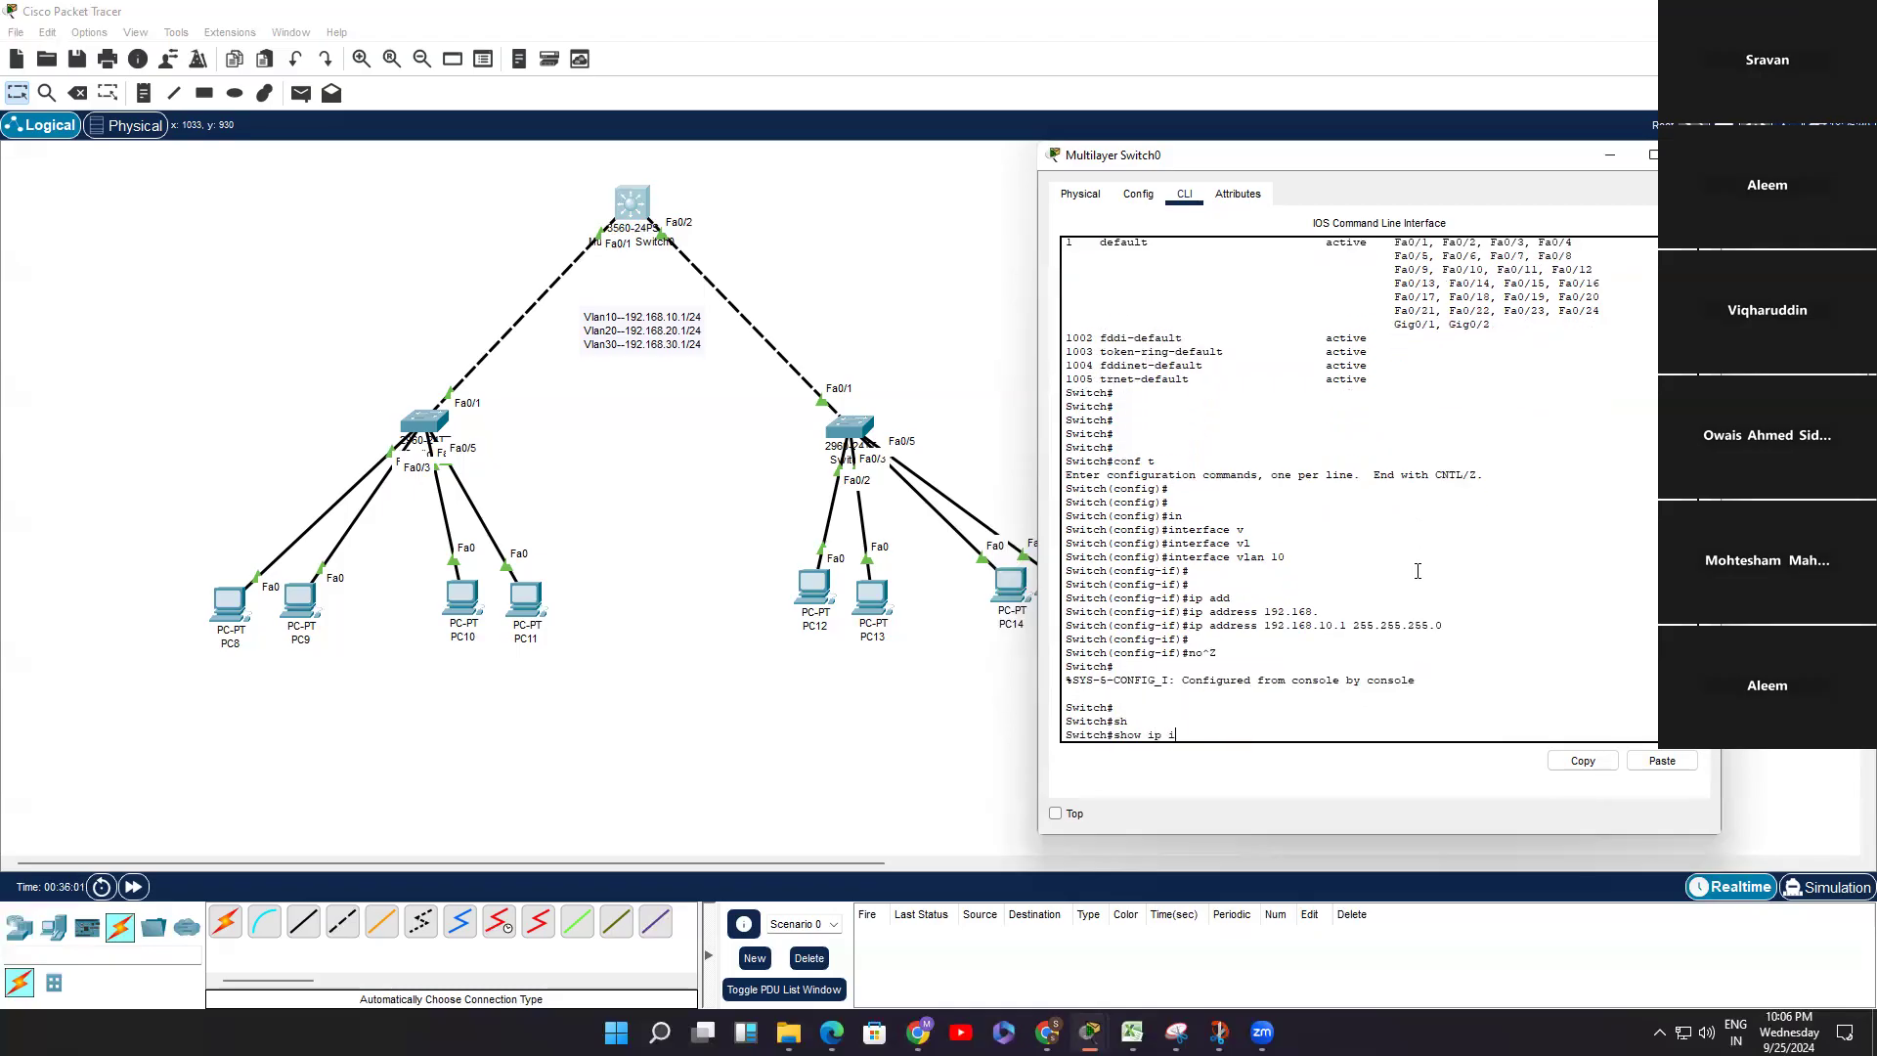
{"action": "type", "text": "nt br"}
{"action": "key", "text": "Return"}
{"action": "key", "text": "Return"}
{"action": "key", "text": "Return"}
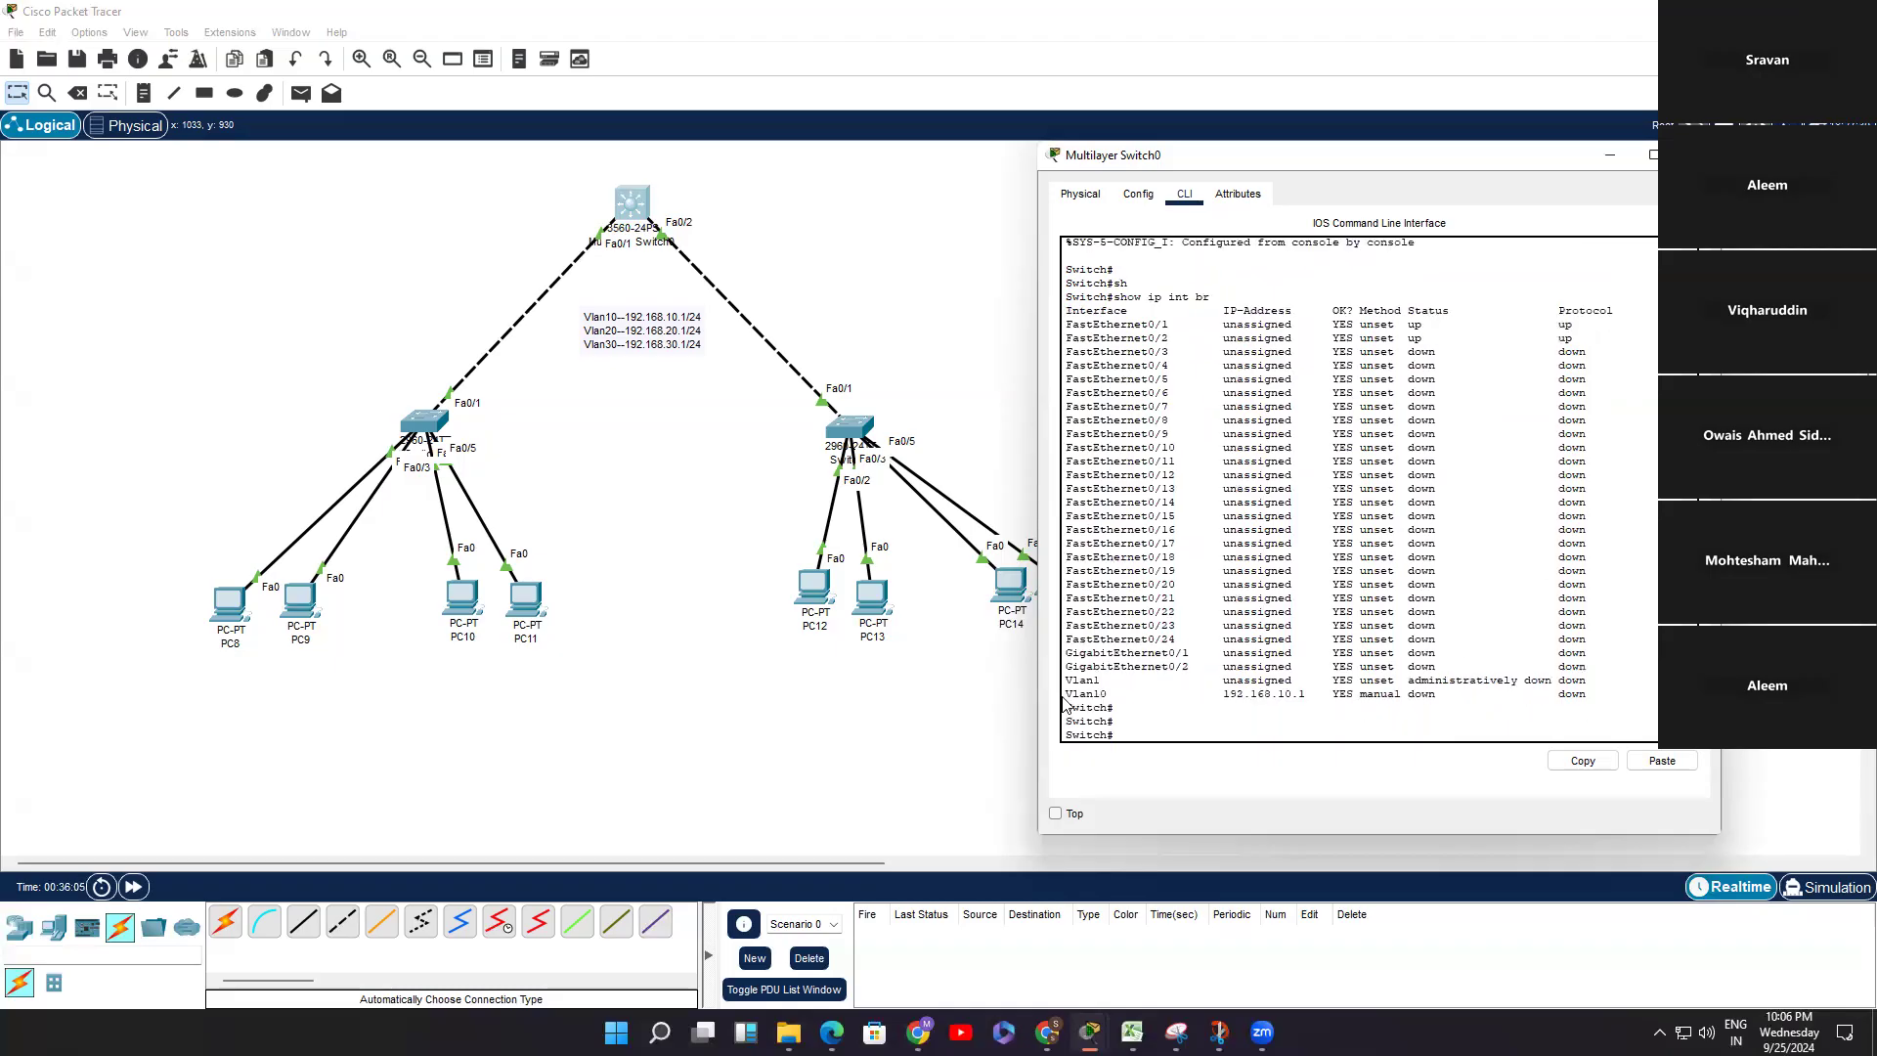
Step: Compare the Vlan10 row of the interface list with the interface vlan 10 address commands entered above it
{"action": "left_click_drag", "start_coordinate": [1064, 693], "coordinate": [1587, 694]}
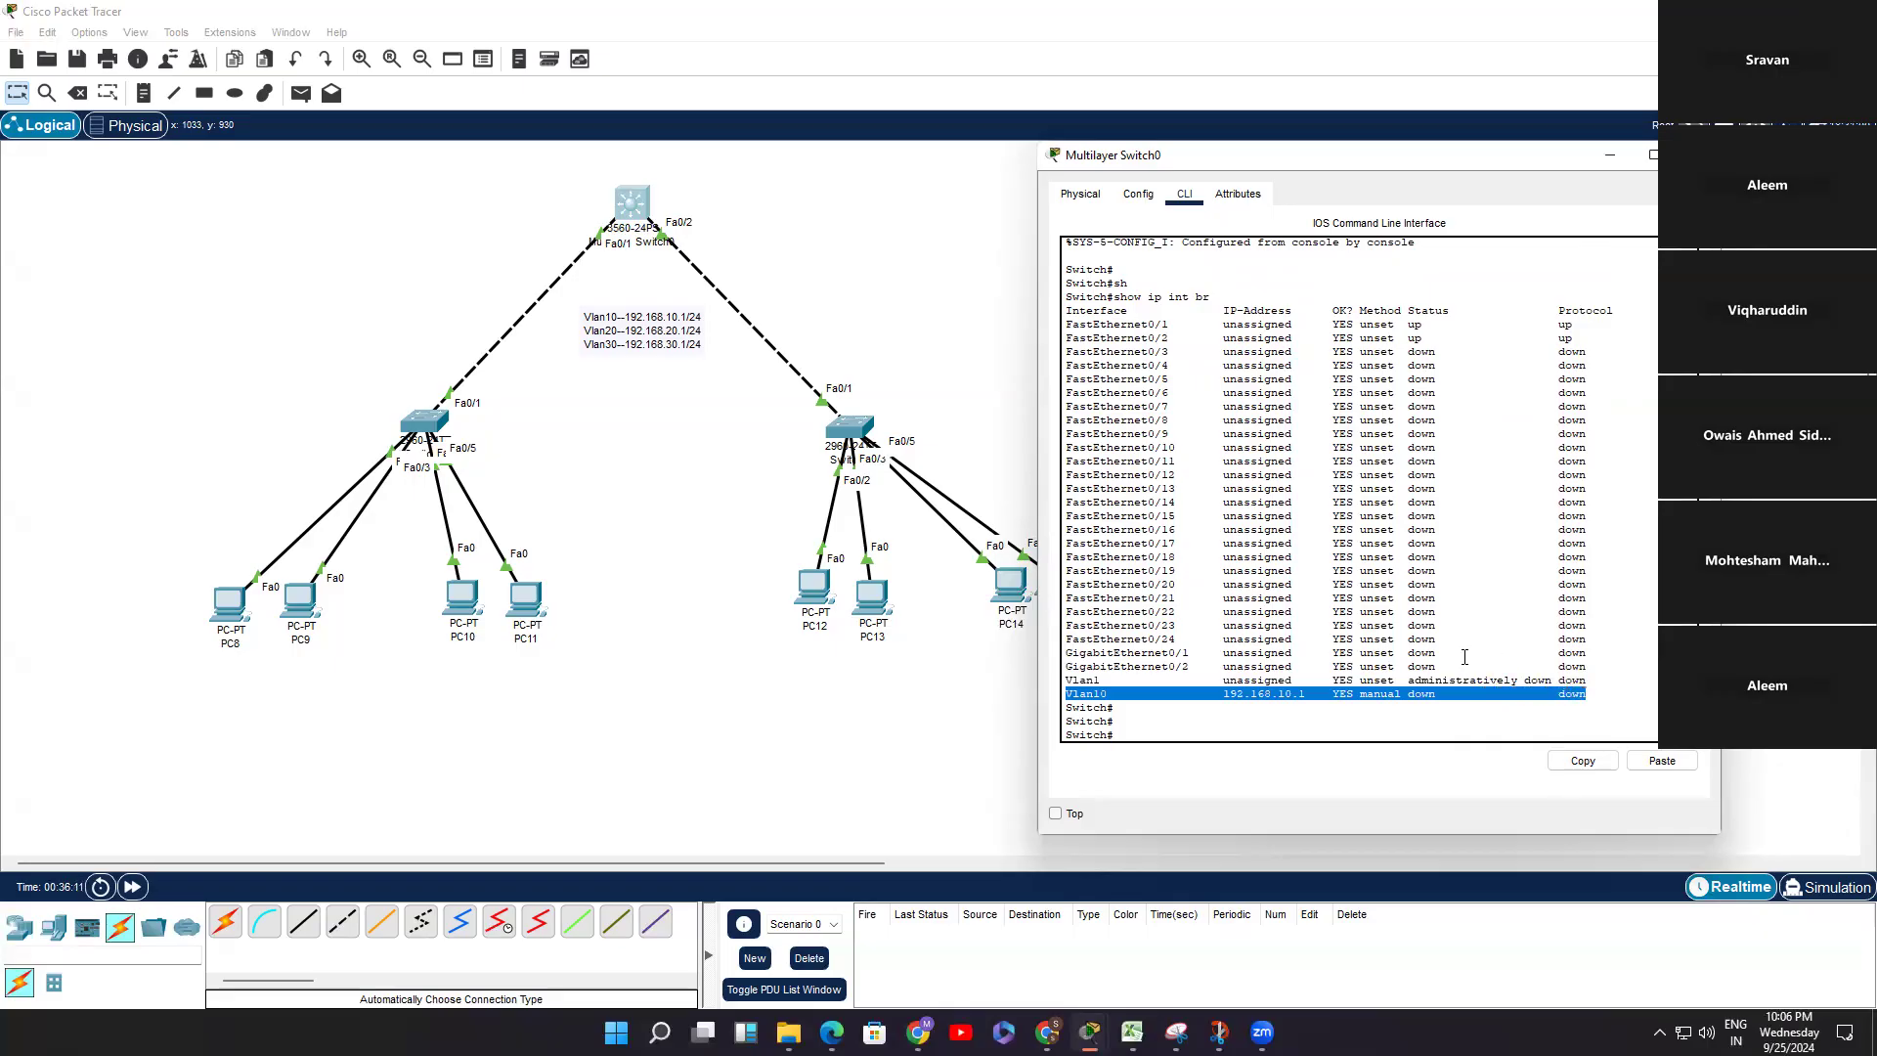
{"action": "scroll", "coordinate": [1388, 655], "scroll_direction": "up", "scroll_amount": 6}
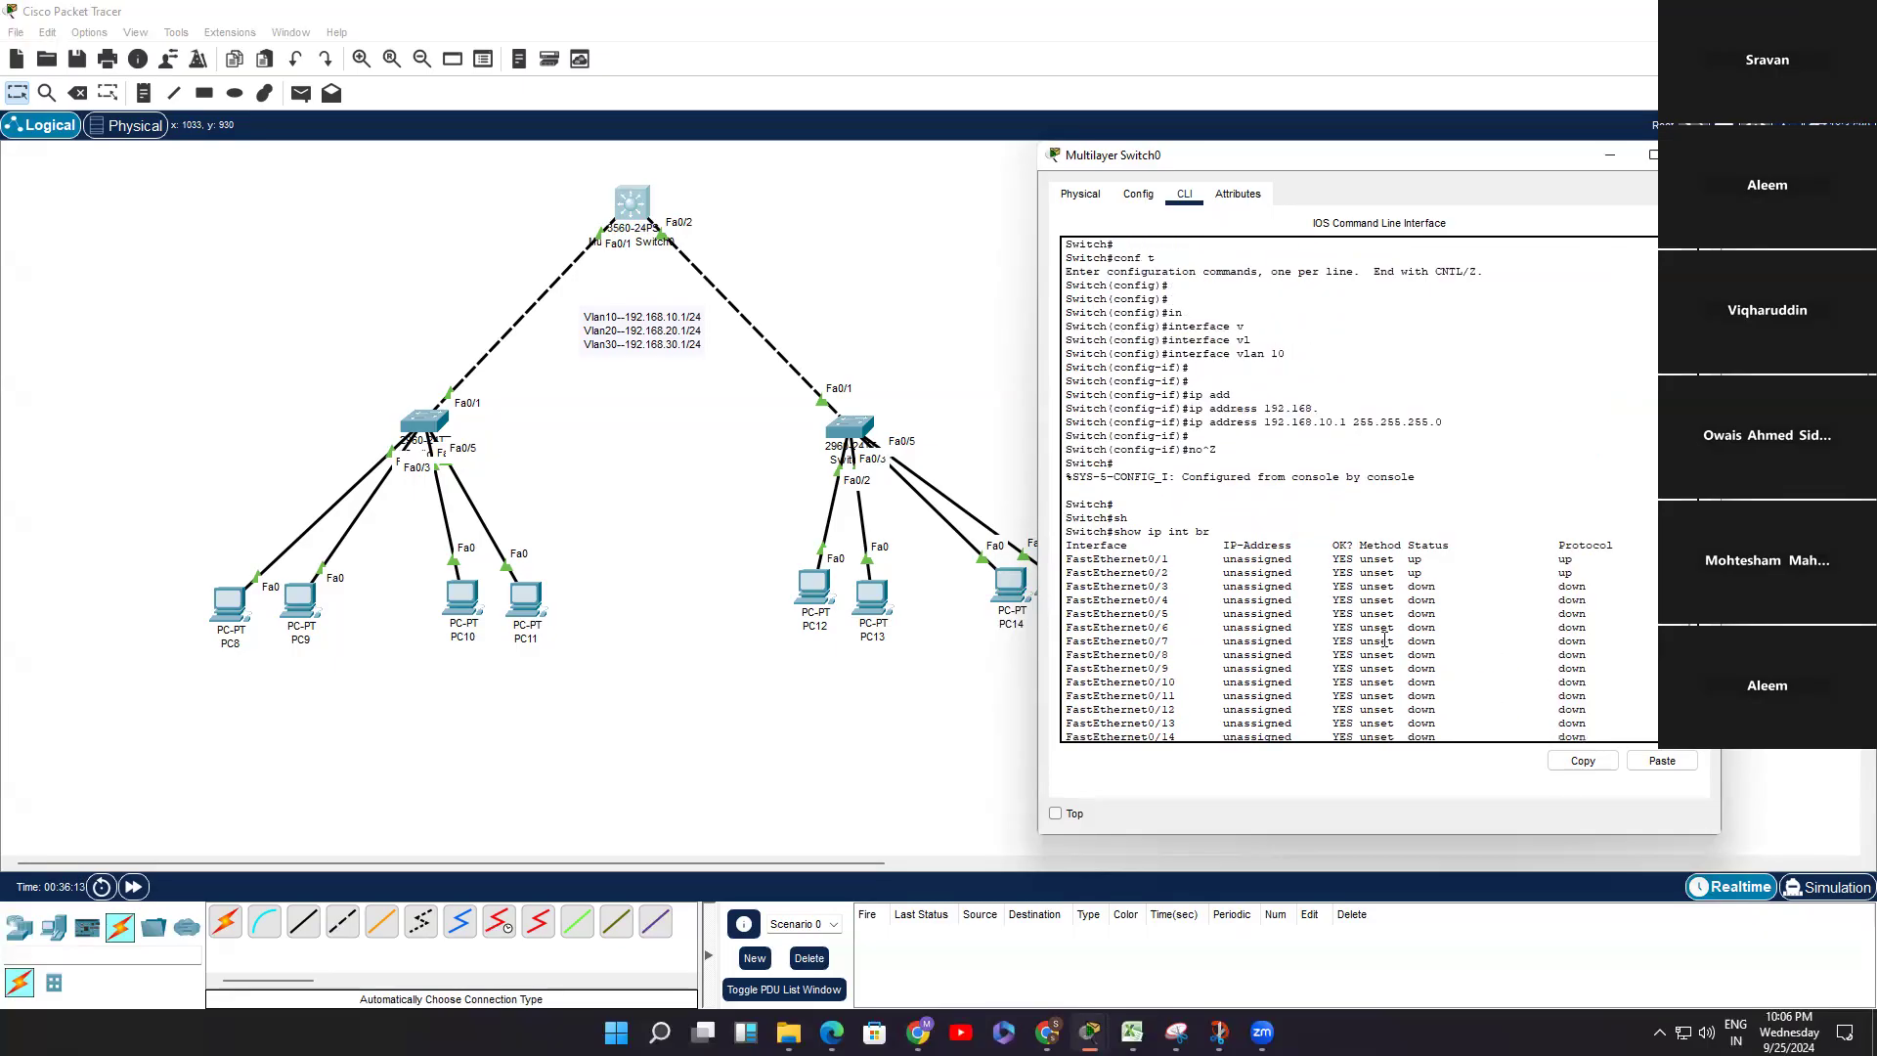
{"action": "left_click_drag", "start_coordinate": [1161, 413], "coordinate": [1064, 423]}
{"action": "key", "text": "ctrl+c"}
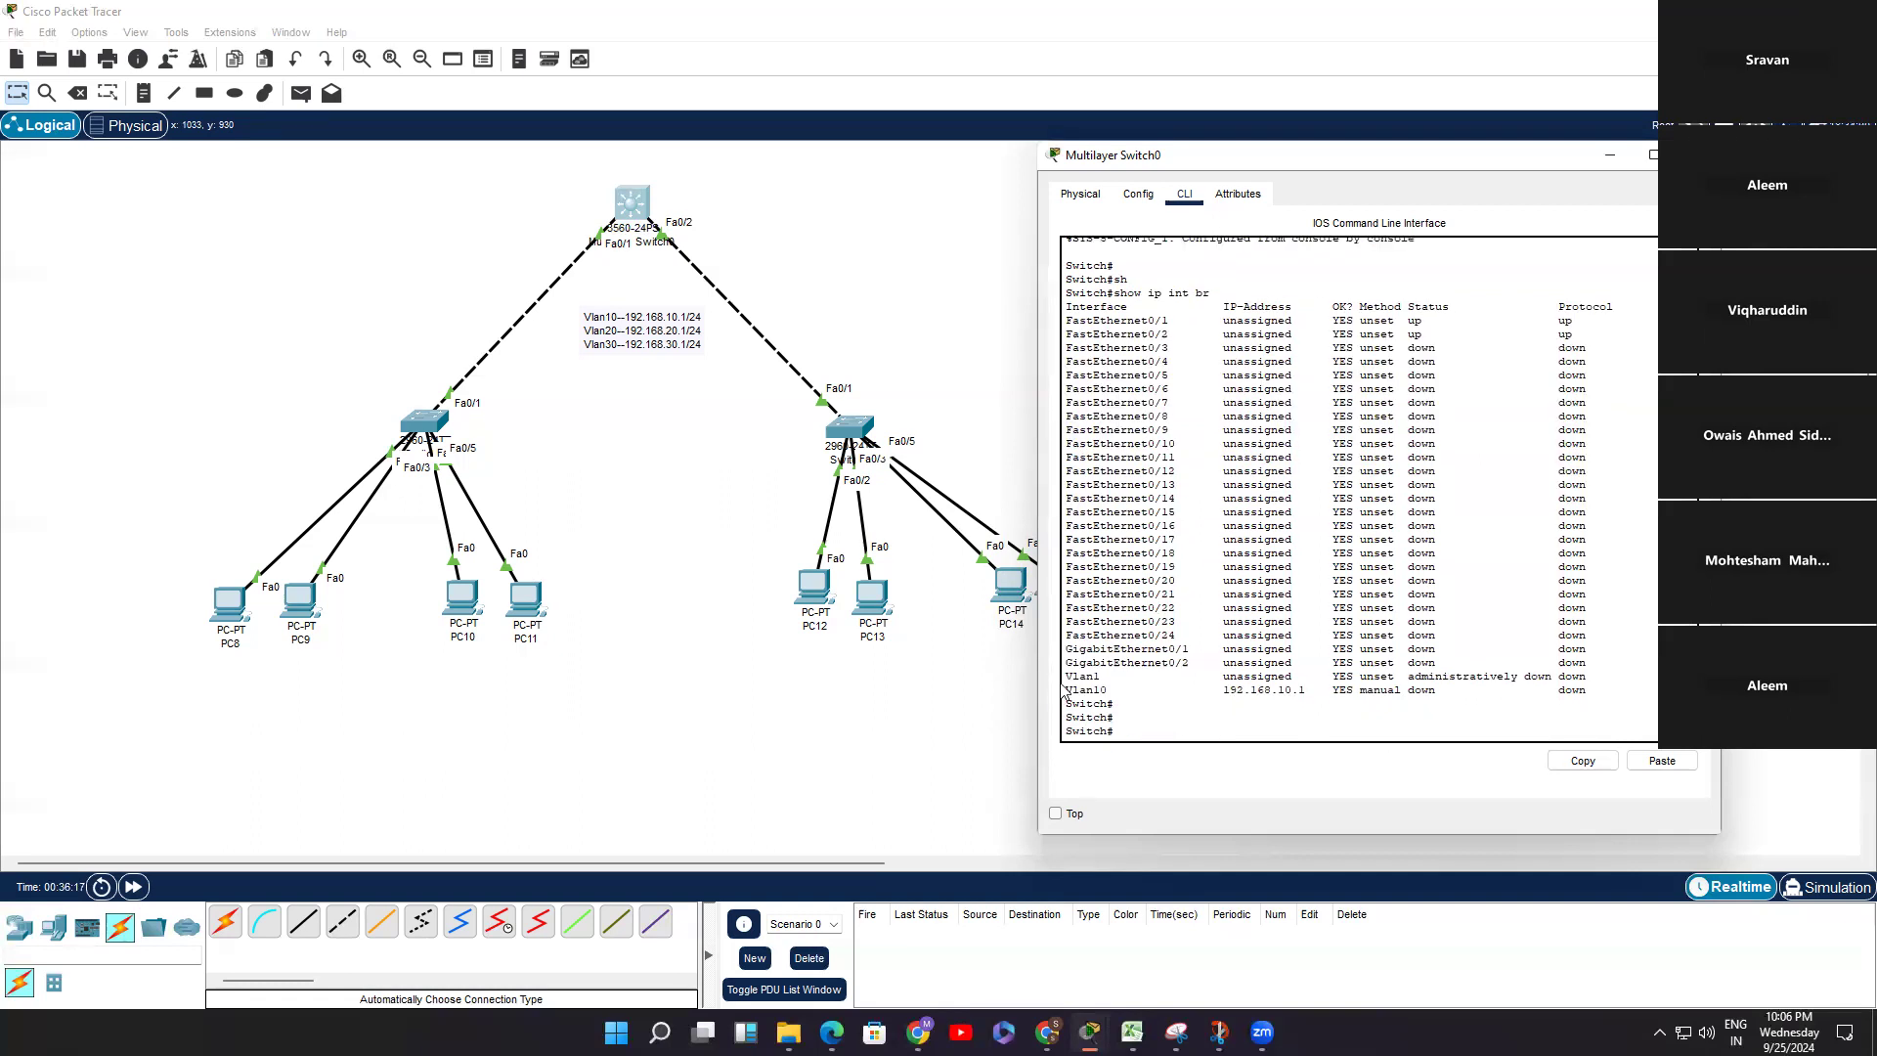
{"action": "left_click_drag", "start_coordinate": [1063, 690], "coordinate": [1596, 690]}
Step: Run show vlan brief on the multilayer switch to list its VLAN database
{"action": "key", "text": "Return"}
{"action": "key", "text": "Return"}
{"action": "type", "text": "s"}
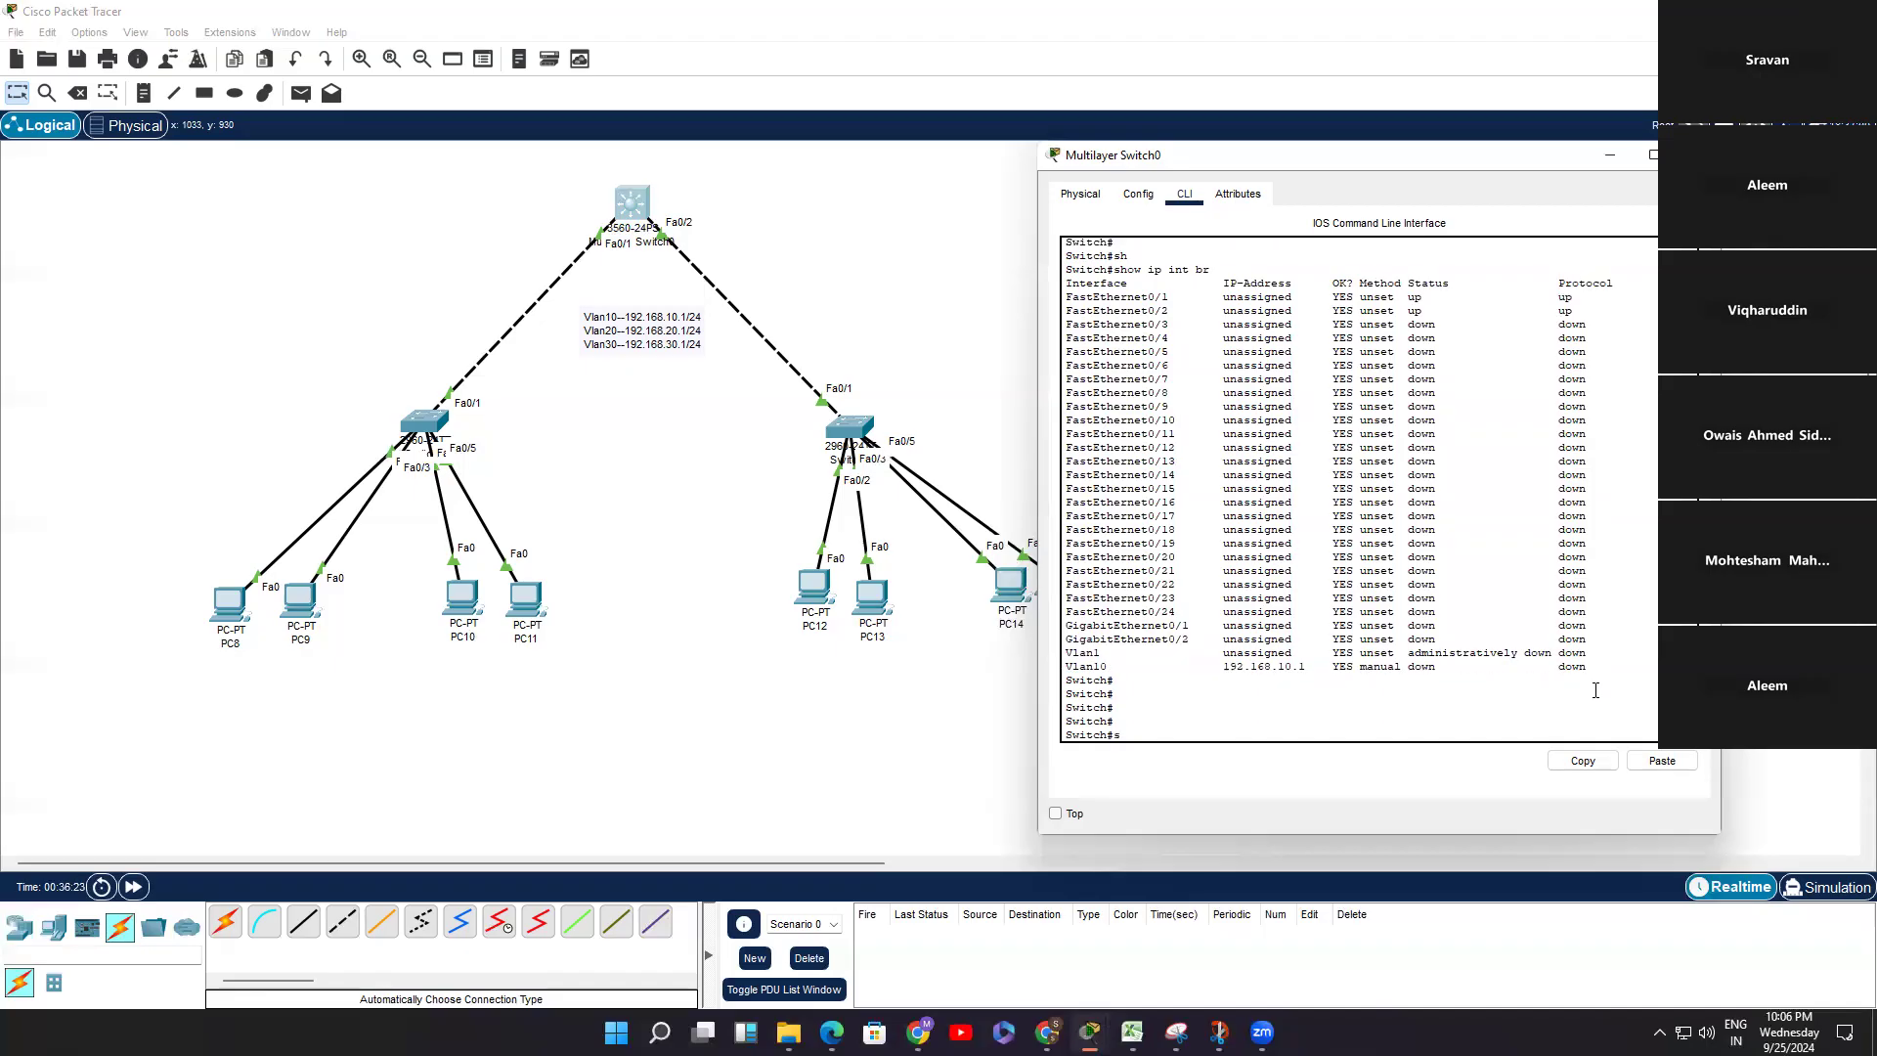
{"action": "type", "text": "h"}
{"action": "key", "text": "Tab"}
{"action": "type", "text": "vl"}
{"action": "key", "text": "Tab"}
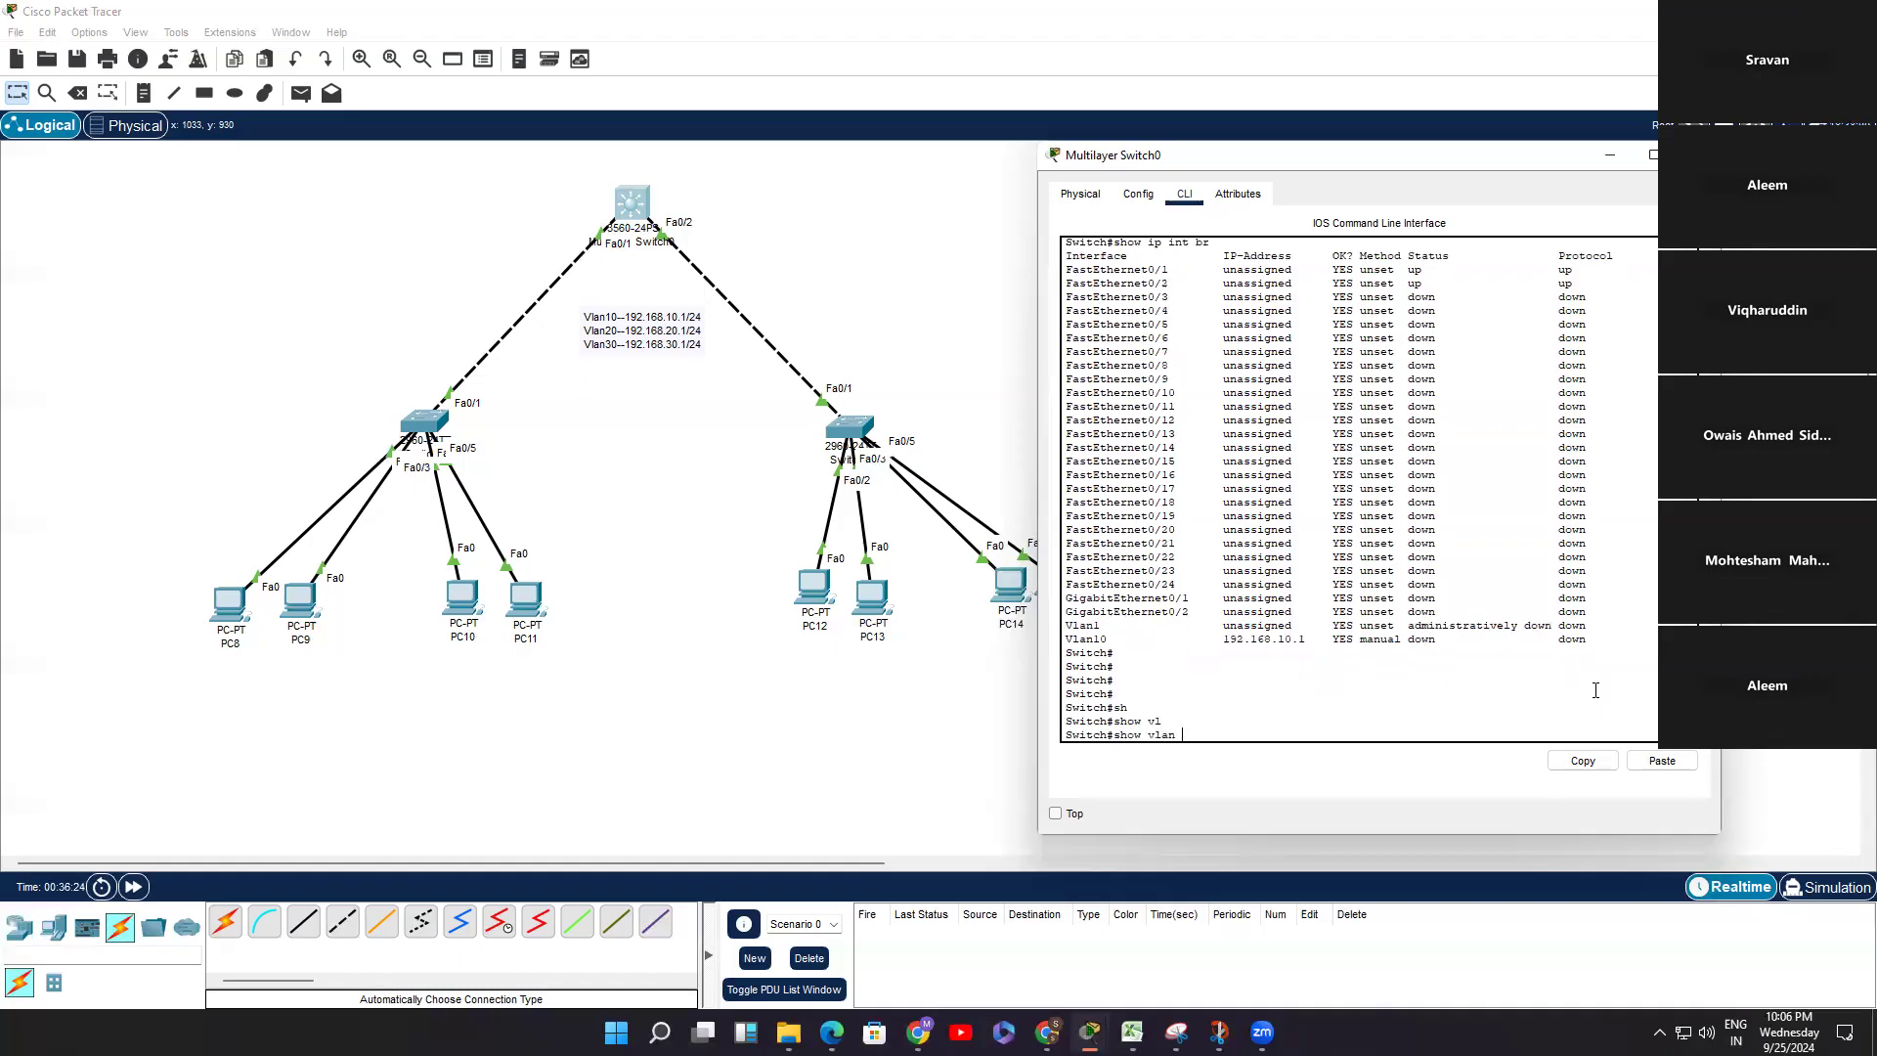
{"action": "type", "text": "br"}
{"action": "key", "text": "Tab"}
{"action": "key", "text": "Return"}
{"action": "key", "text": "Return"}
{"action": "key", "text": "Return"}
{"action": "key", "text": "Return"}
{"action": "key", "text": "Return"}
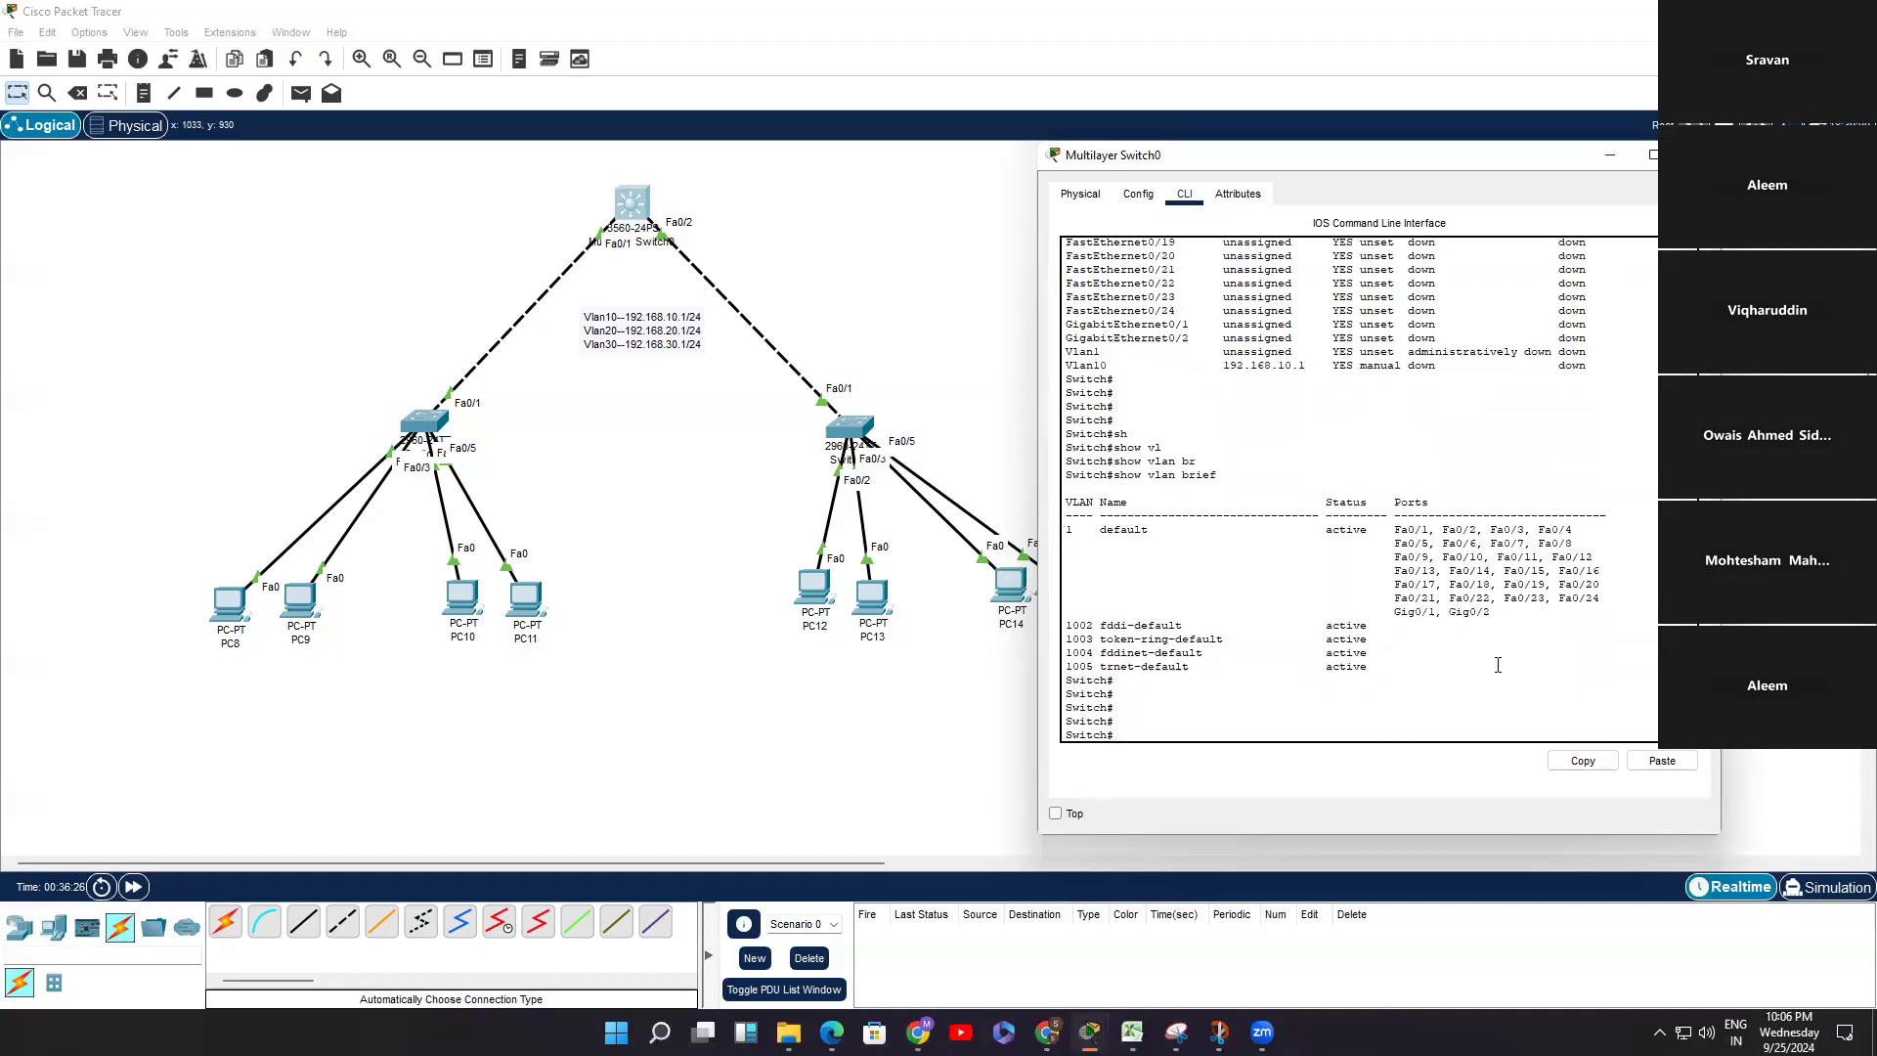
Step: Compare the VLANs in the database listing with the Vlan10 entry in the interface list
{"action": "left_click_drag", "start_coordinate": [1398, 667], "coordinate": [1067, 529]}
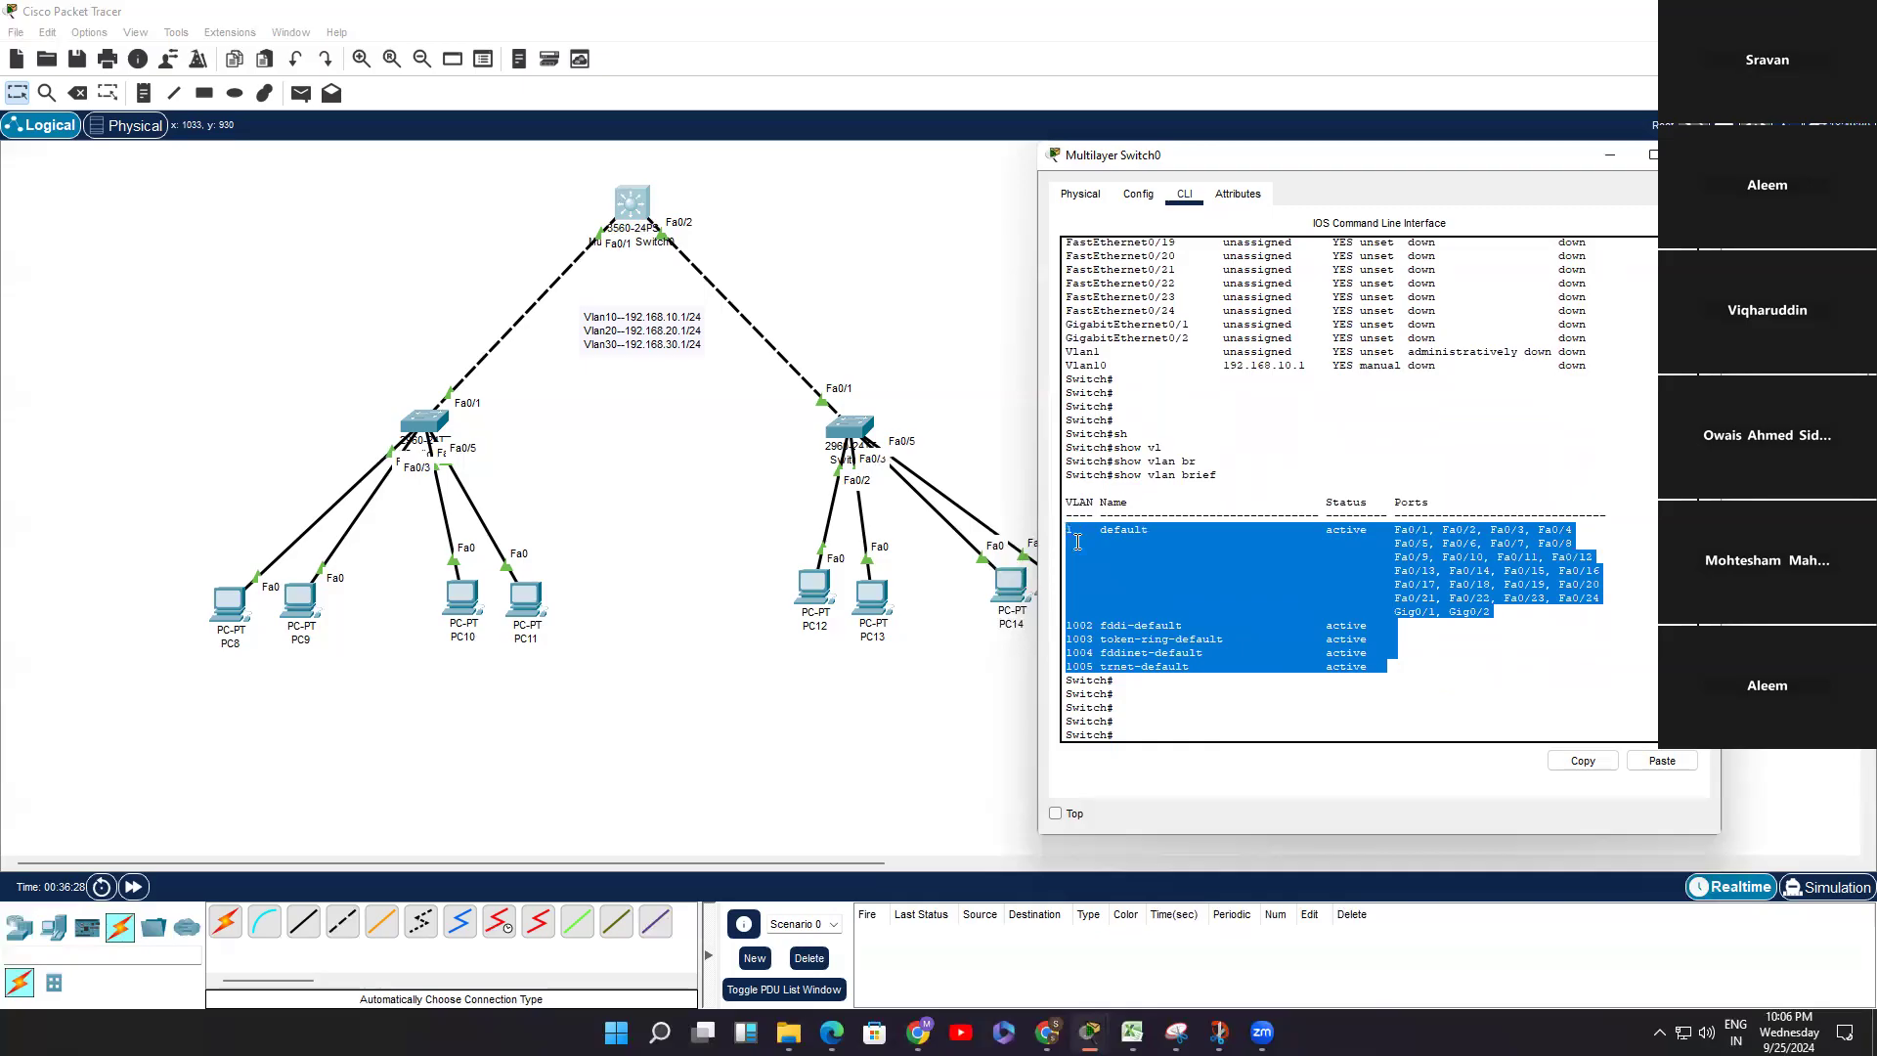
{"action": "left_click_drag", "start_coordinate": [1588, 366], "coordinate": [1064, 367]}
{"action": "left_click", "coordinate": [1246, 452]}
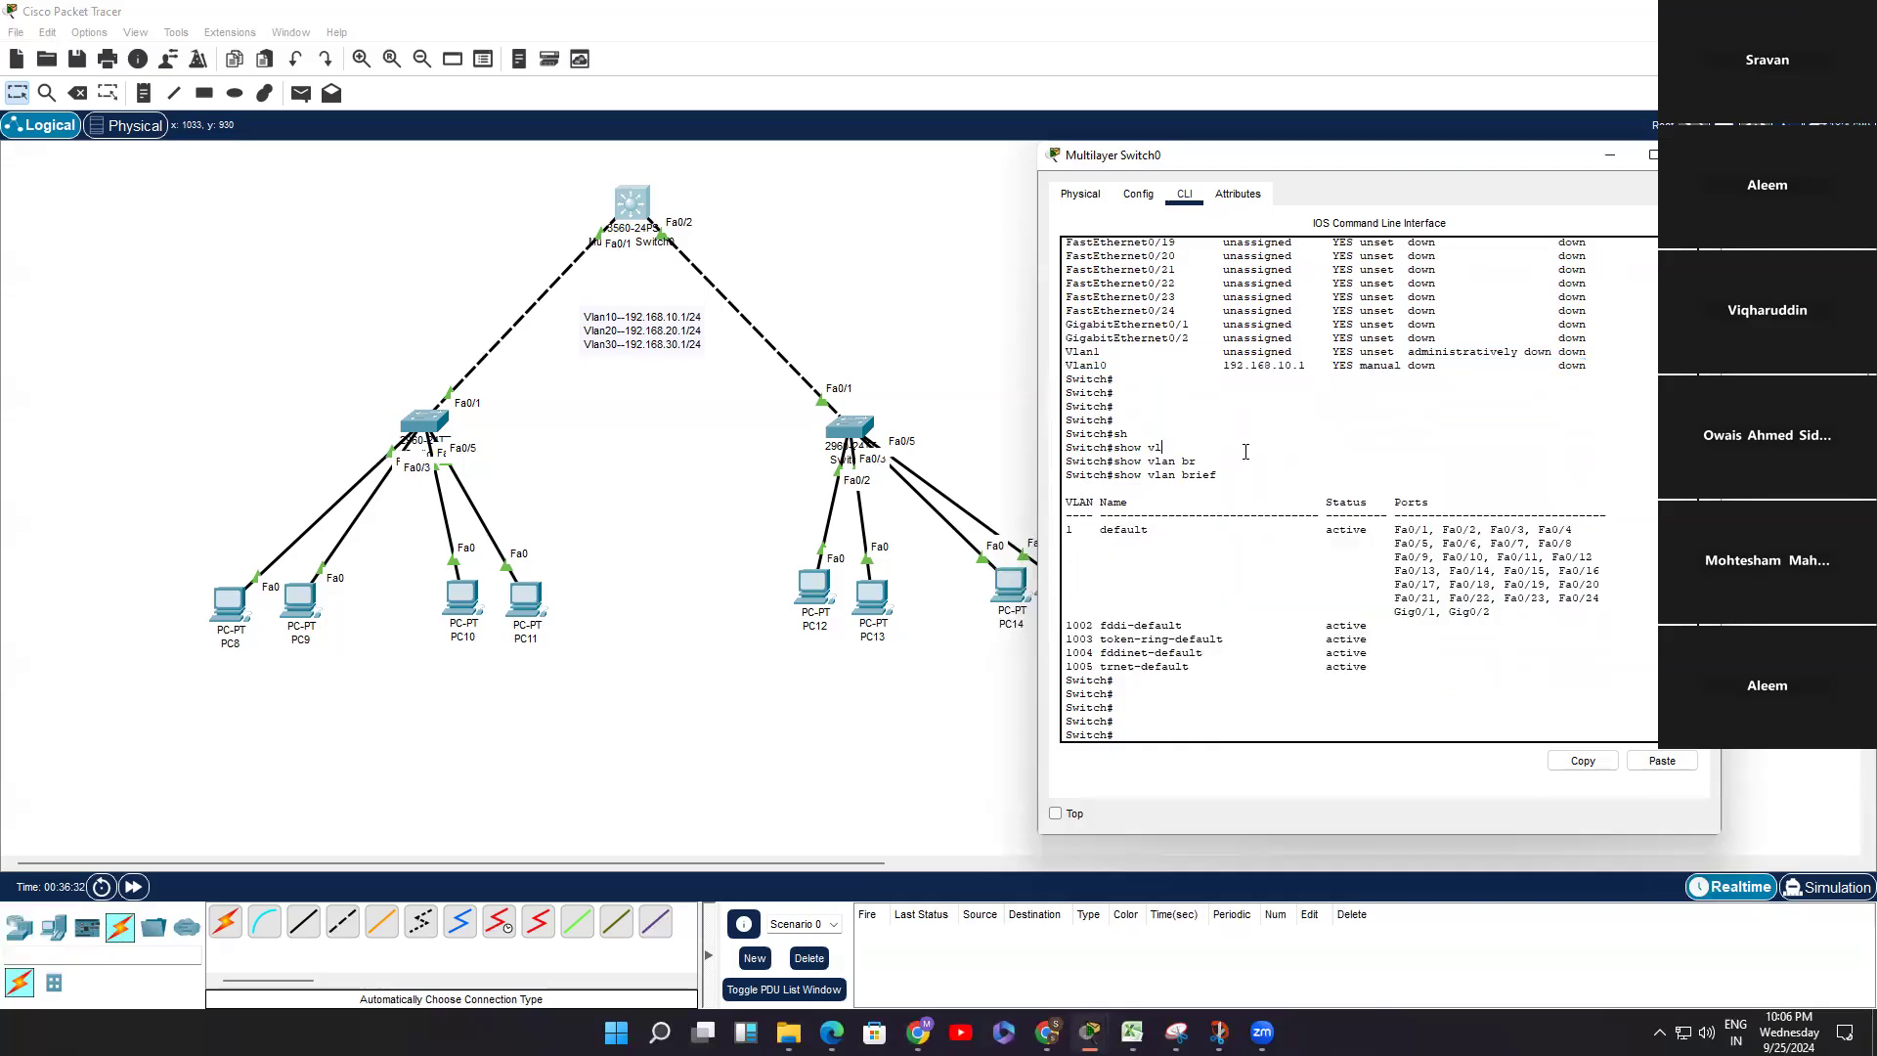
{"action": "key", "text": "Return"}
{"action": "key", "text": "Return"}
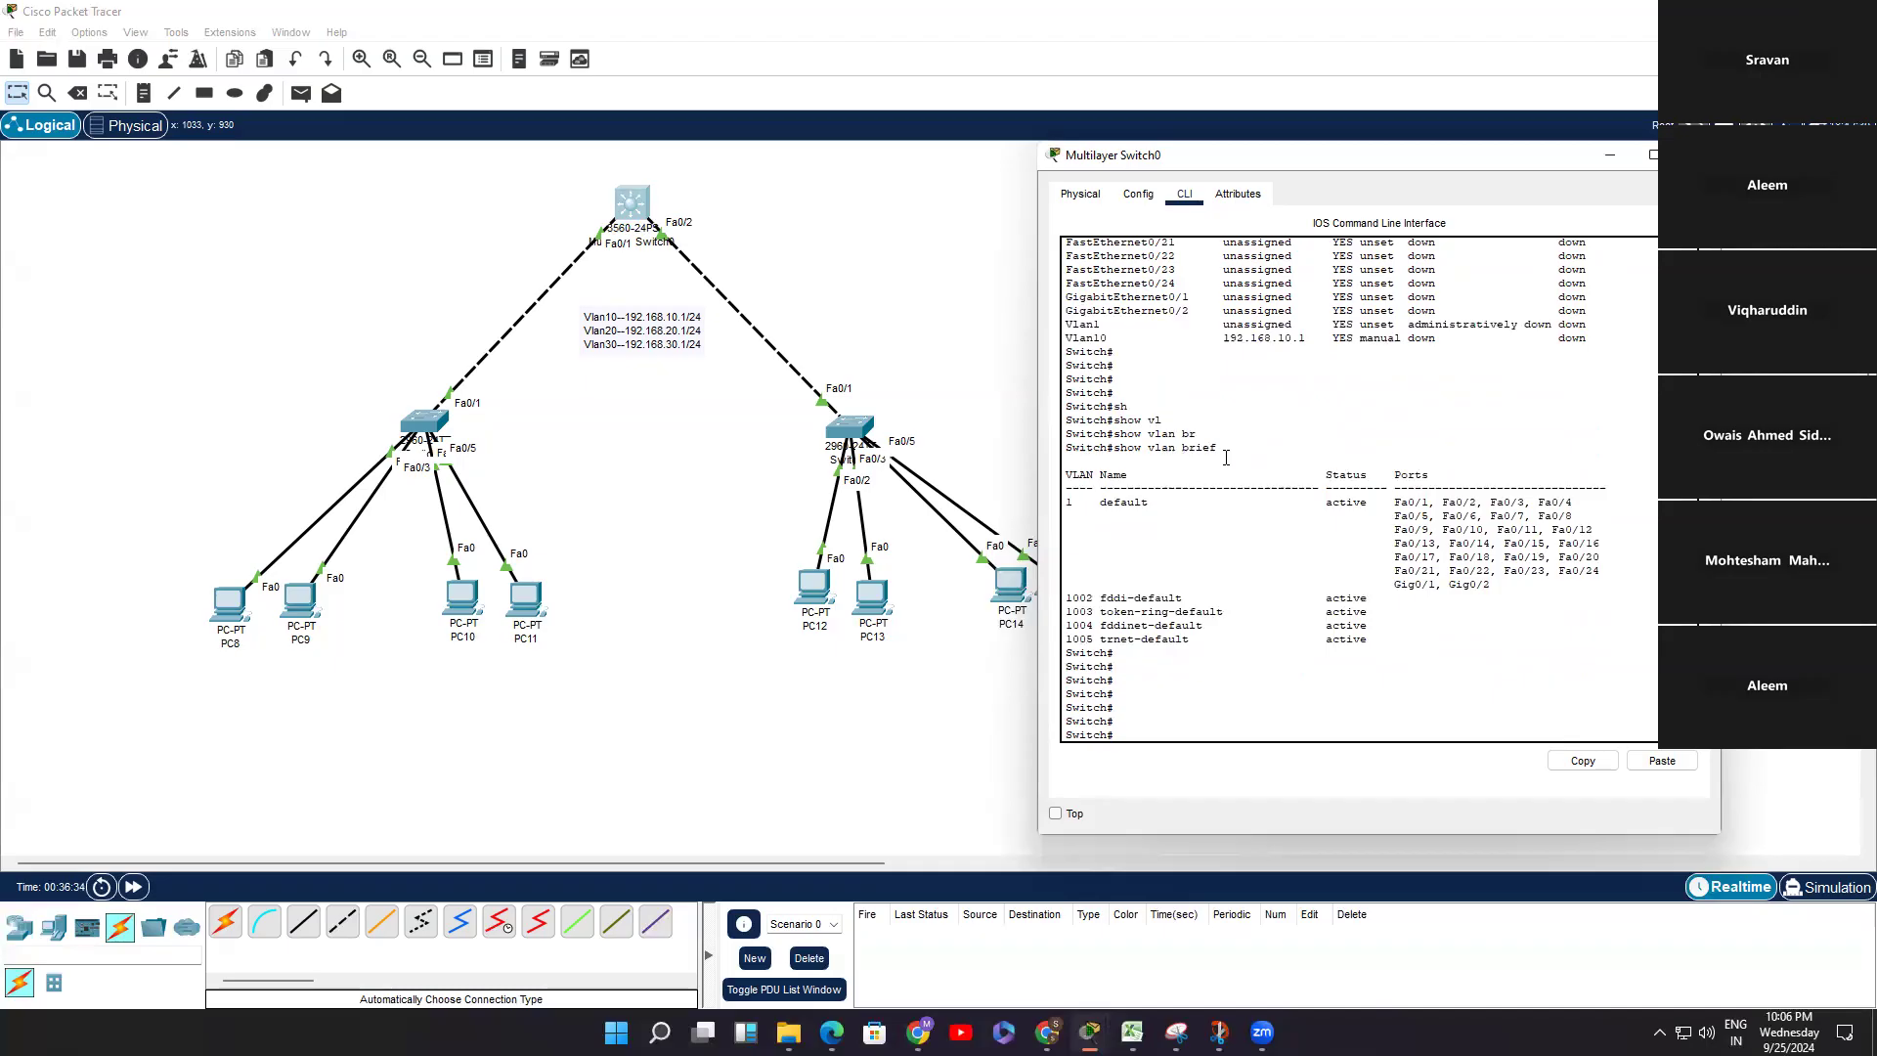
Step: Enter global configuration mode and create VLAN 10 on the multilayer switch
{"action": "type", "text": "conf t"}
{"action": "key", "text": "Return"}
{"action": "key", "text": "Return"}
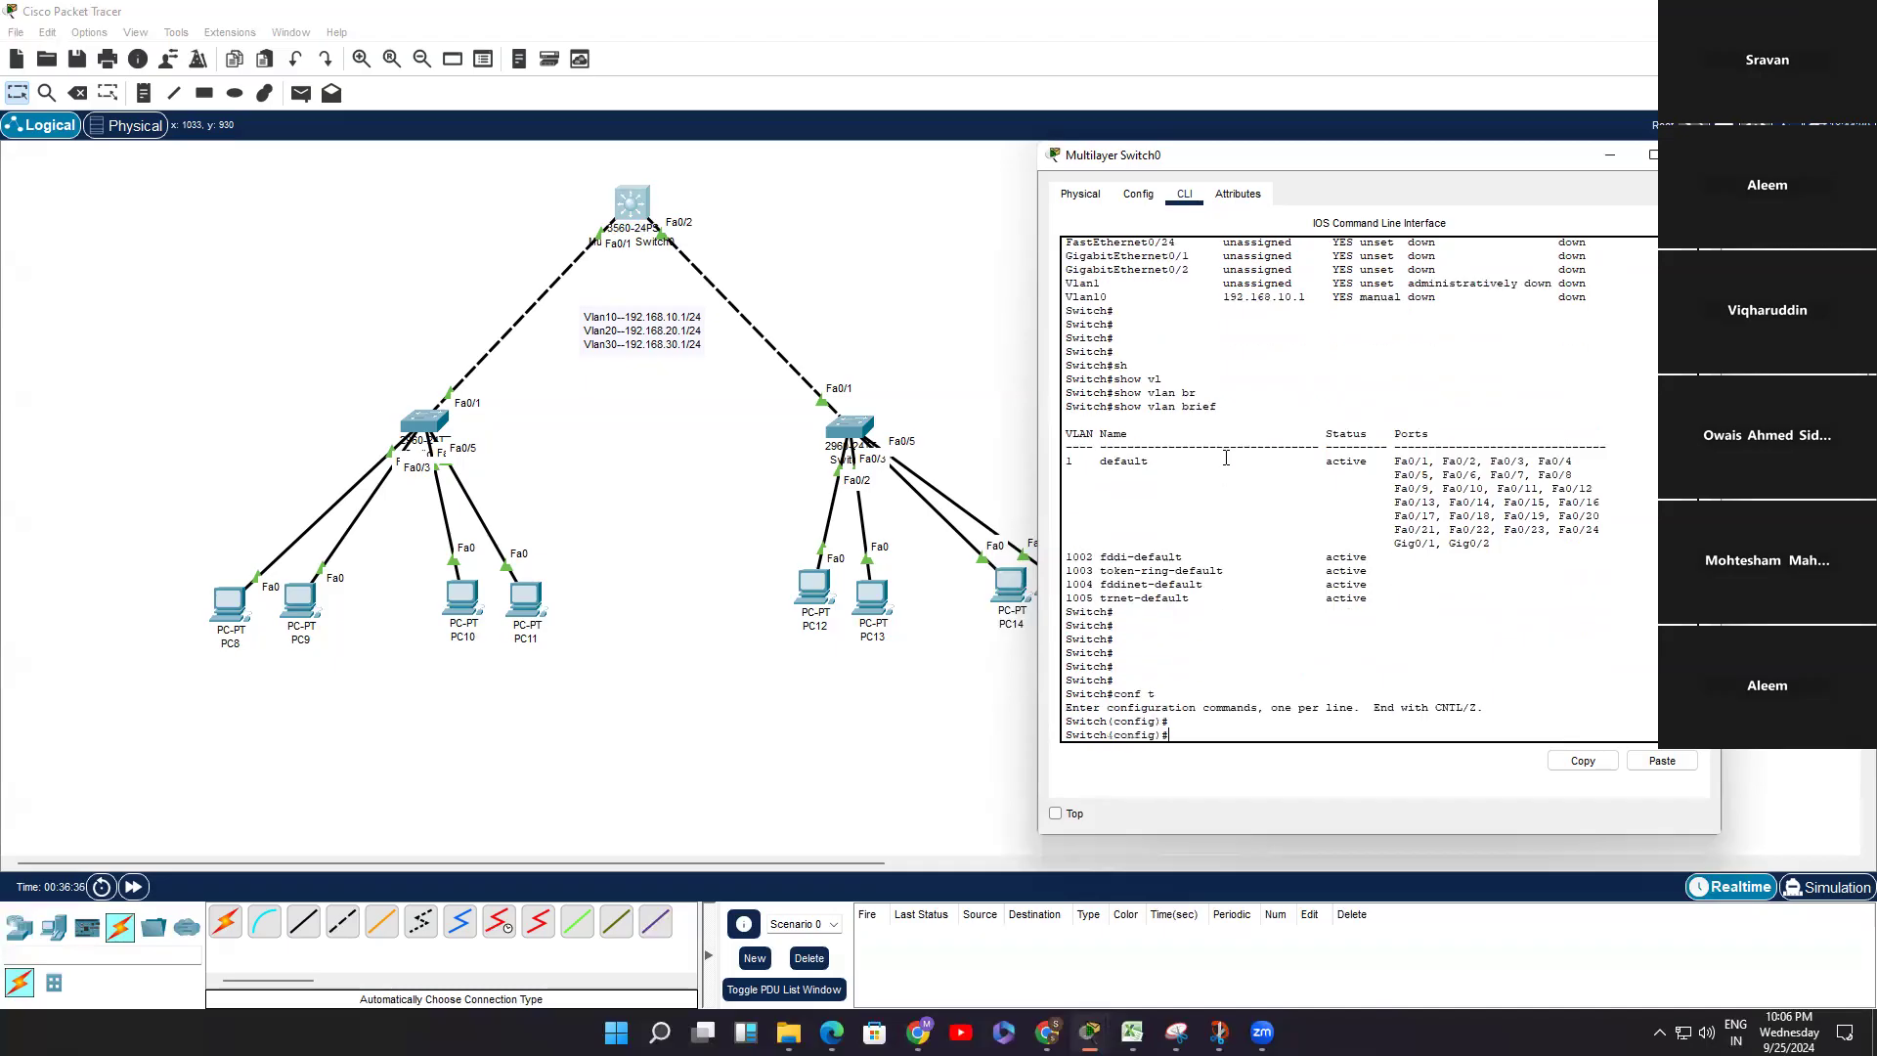
{"action": "key", "text": "BackSpace"}
{"action": "key", "text": "BackSpace"}
{"action": "type", "text": "vlan 1"}
{"action": "key", "text": "Tab"}
{"action": "type", "text": "10"}
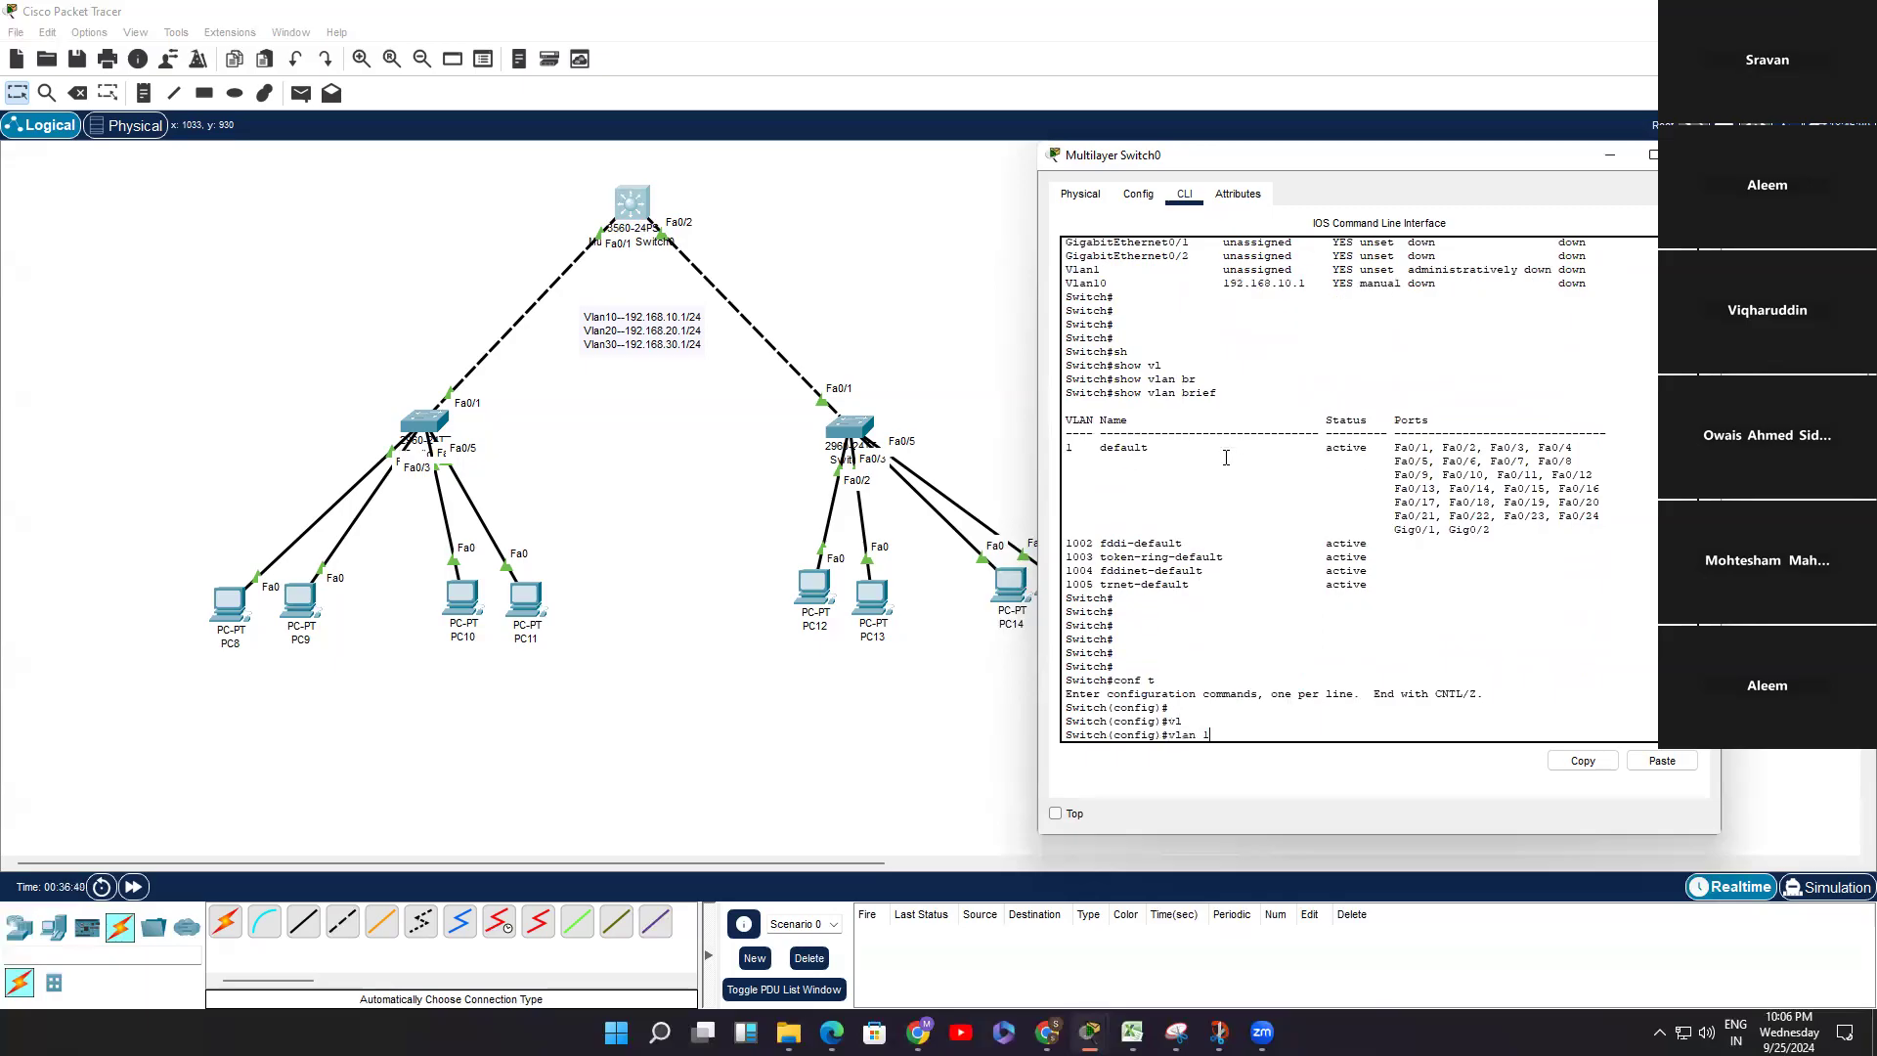
{"action": "key", "text": "Return"}
{"action": "key", "text": "Return"}
{"action": "key", "text": "Return"}
{"action": "key", "text": "Return"}
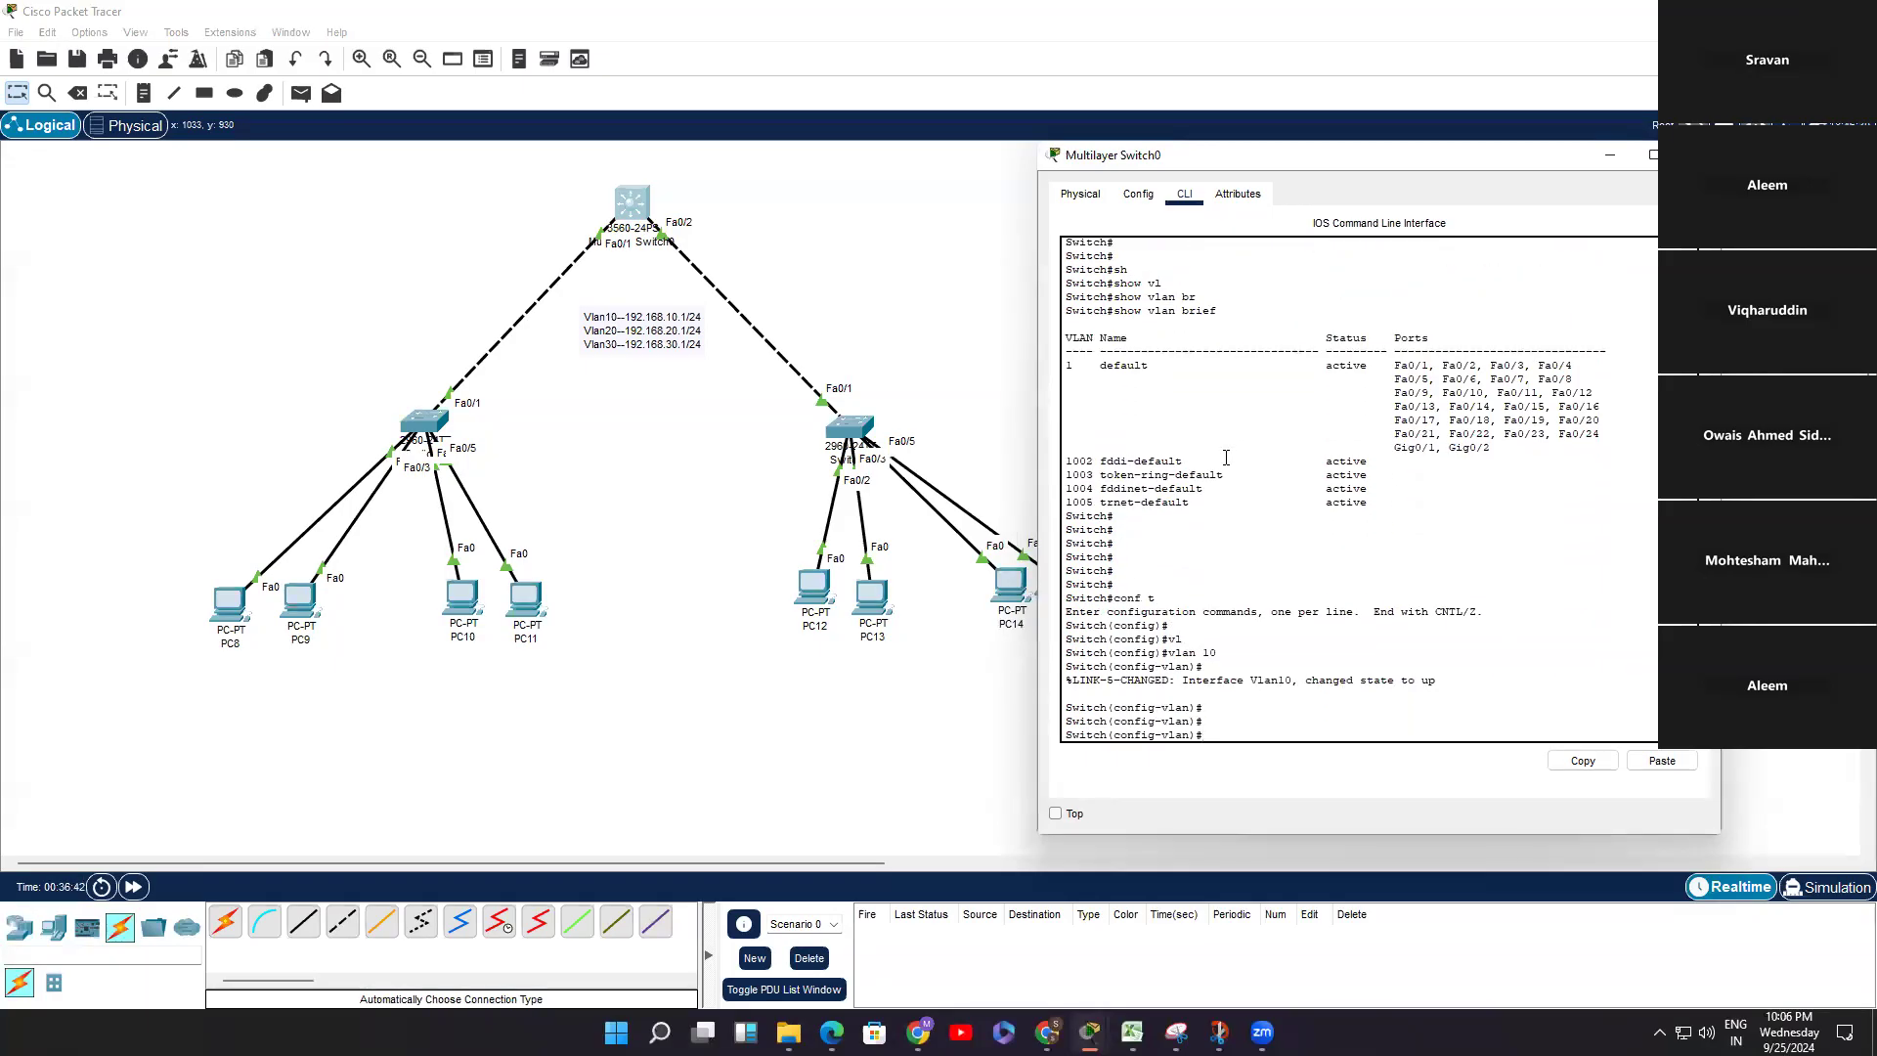
Step: Examine the Vlan10 link-state message and leave VLAN configuration for a clean privileged prompt
{"action": "type", "text": "n"}
{"action": "key", "text": "Tab"}
{"action": "left_click_drag", "start_coordinate": [1437, 668], "coordinate": [1120, 669]}
{"action": "key", "text": "ctrl+z"}
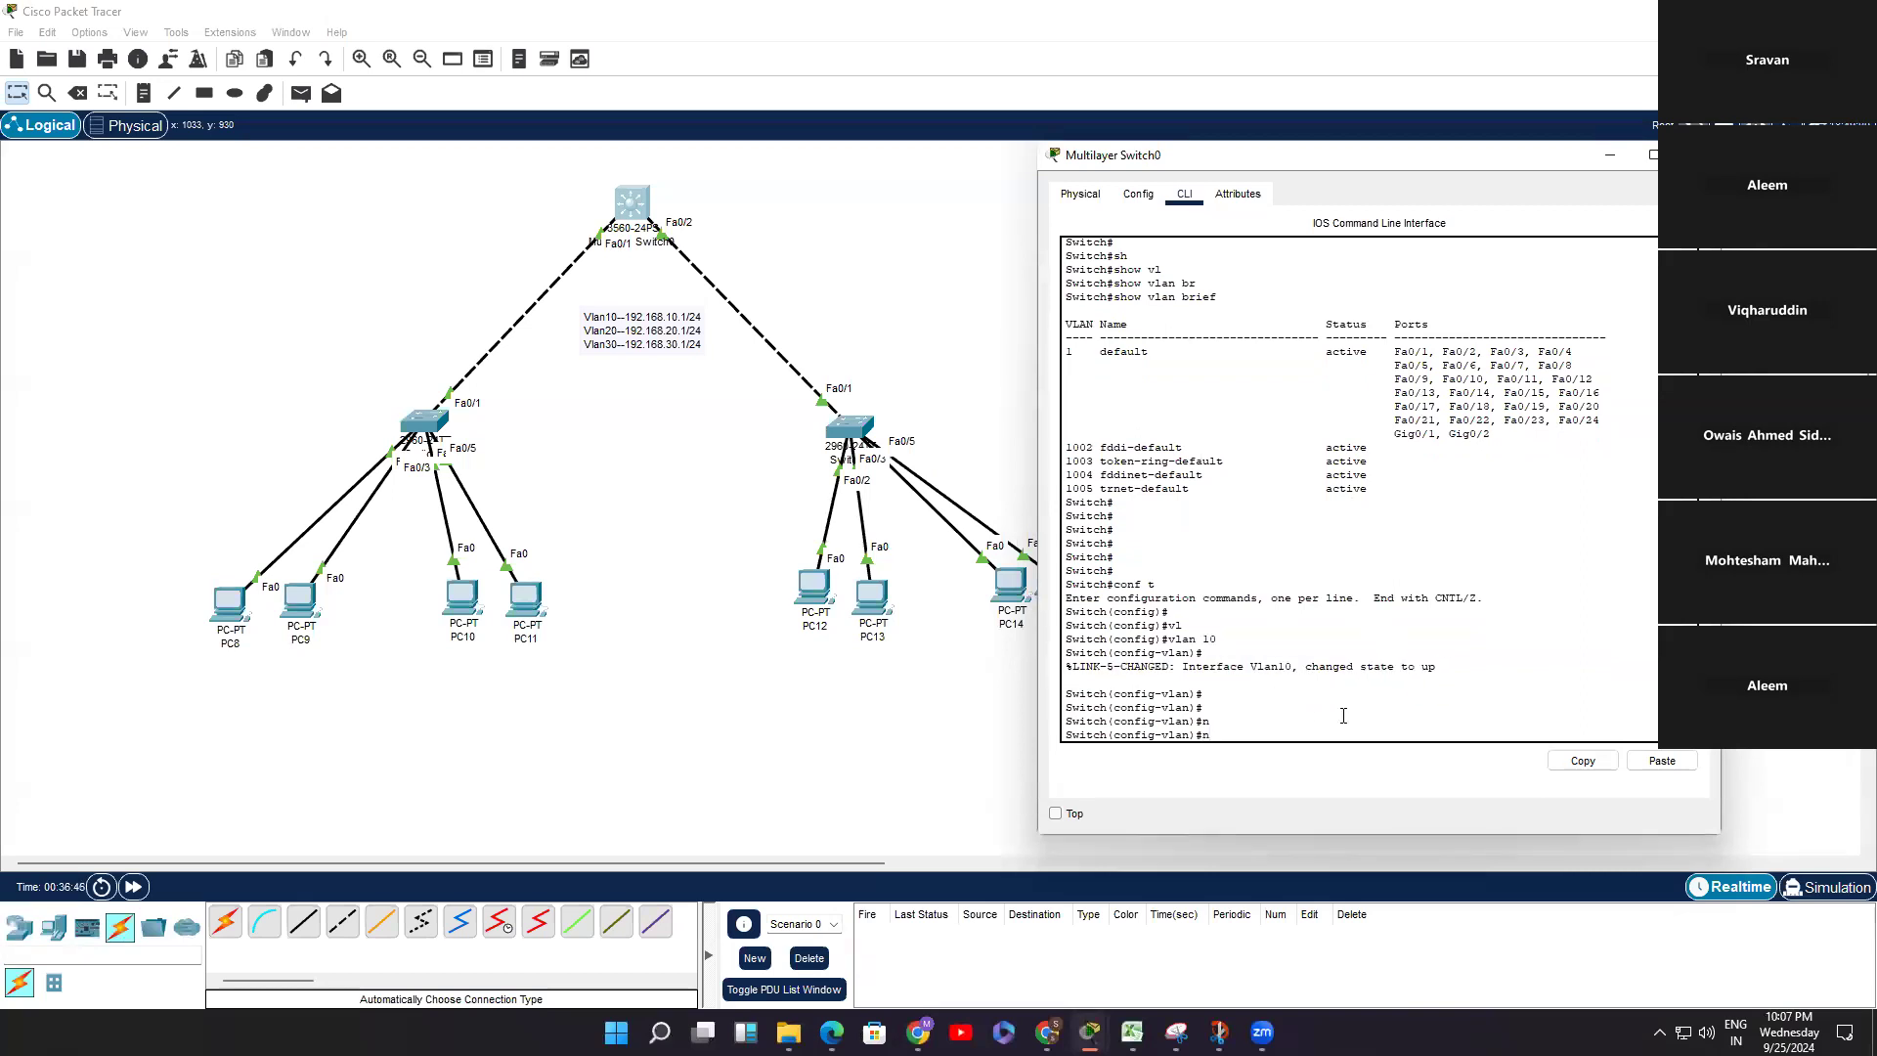
{"action": "key", "text": "Return"}
{"action": "key", "text": "Return"}
{"action": "key", "text": "Return"}
Step: Run show ip int br and examine the status and protocol of the Vlan10 interface
{"action": "type", "text": "sh"}
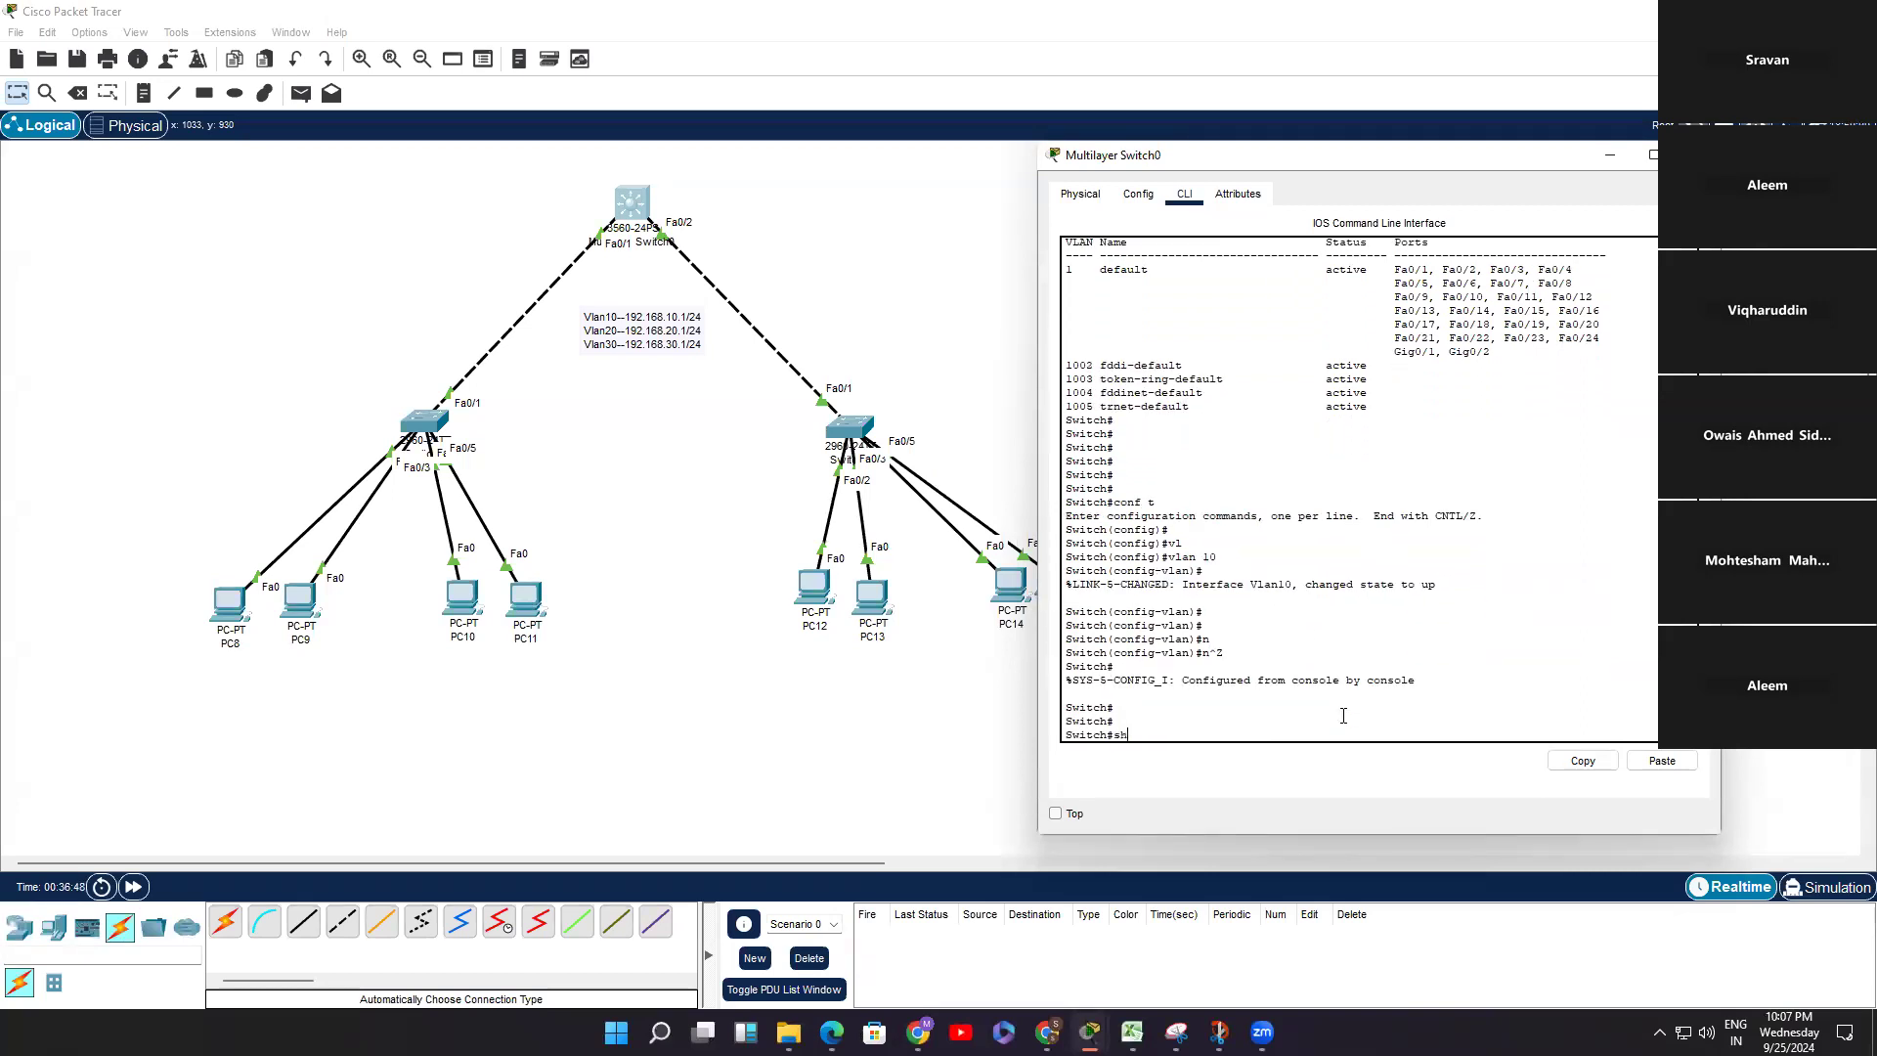
{"action": "key", "text": "Tab"}
{"action": "type", "text": "ip int b"}
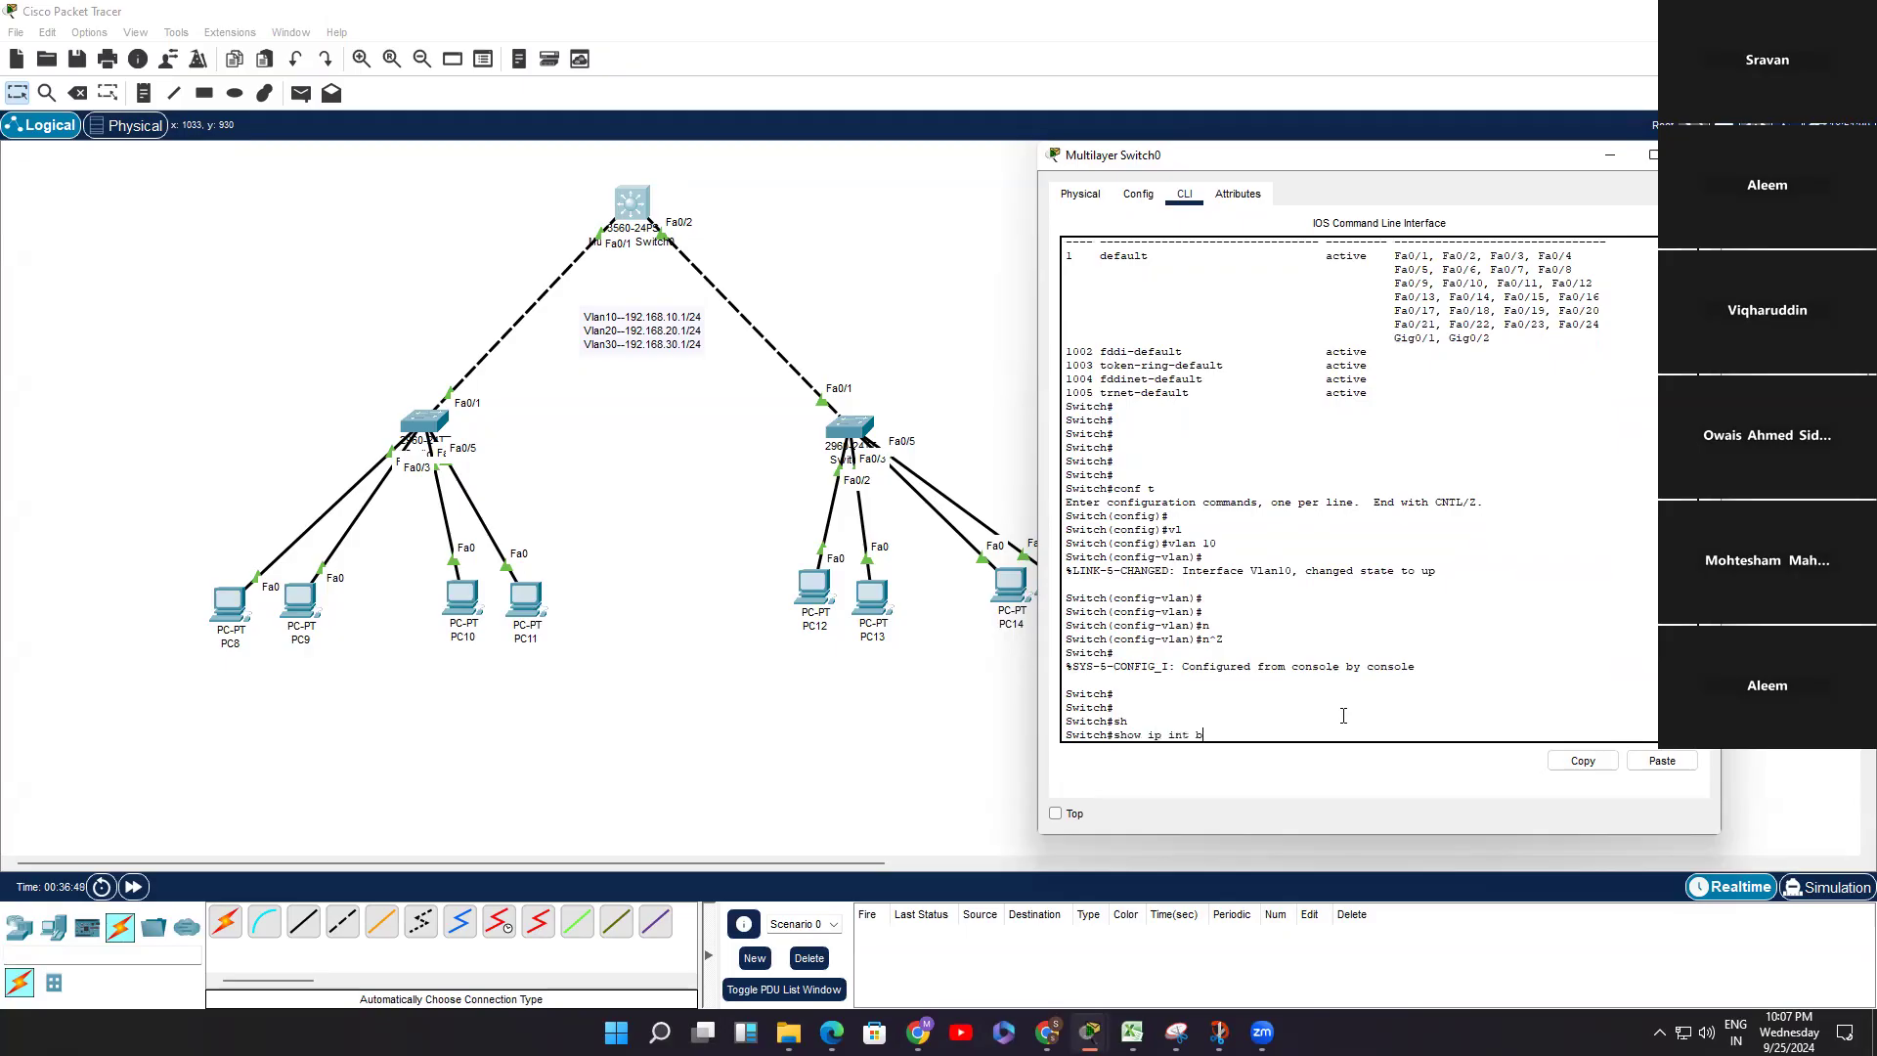
{"action": "type", "text": "r"}
{"action": "key", "text": "Return"}
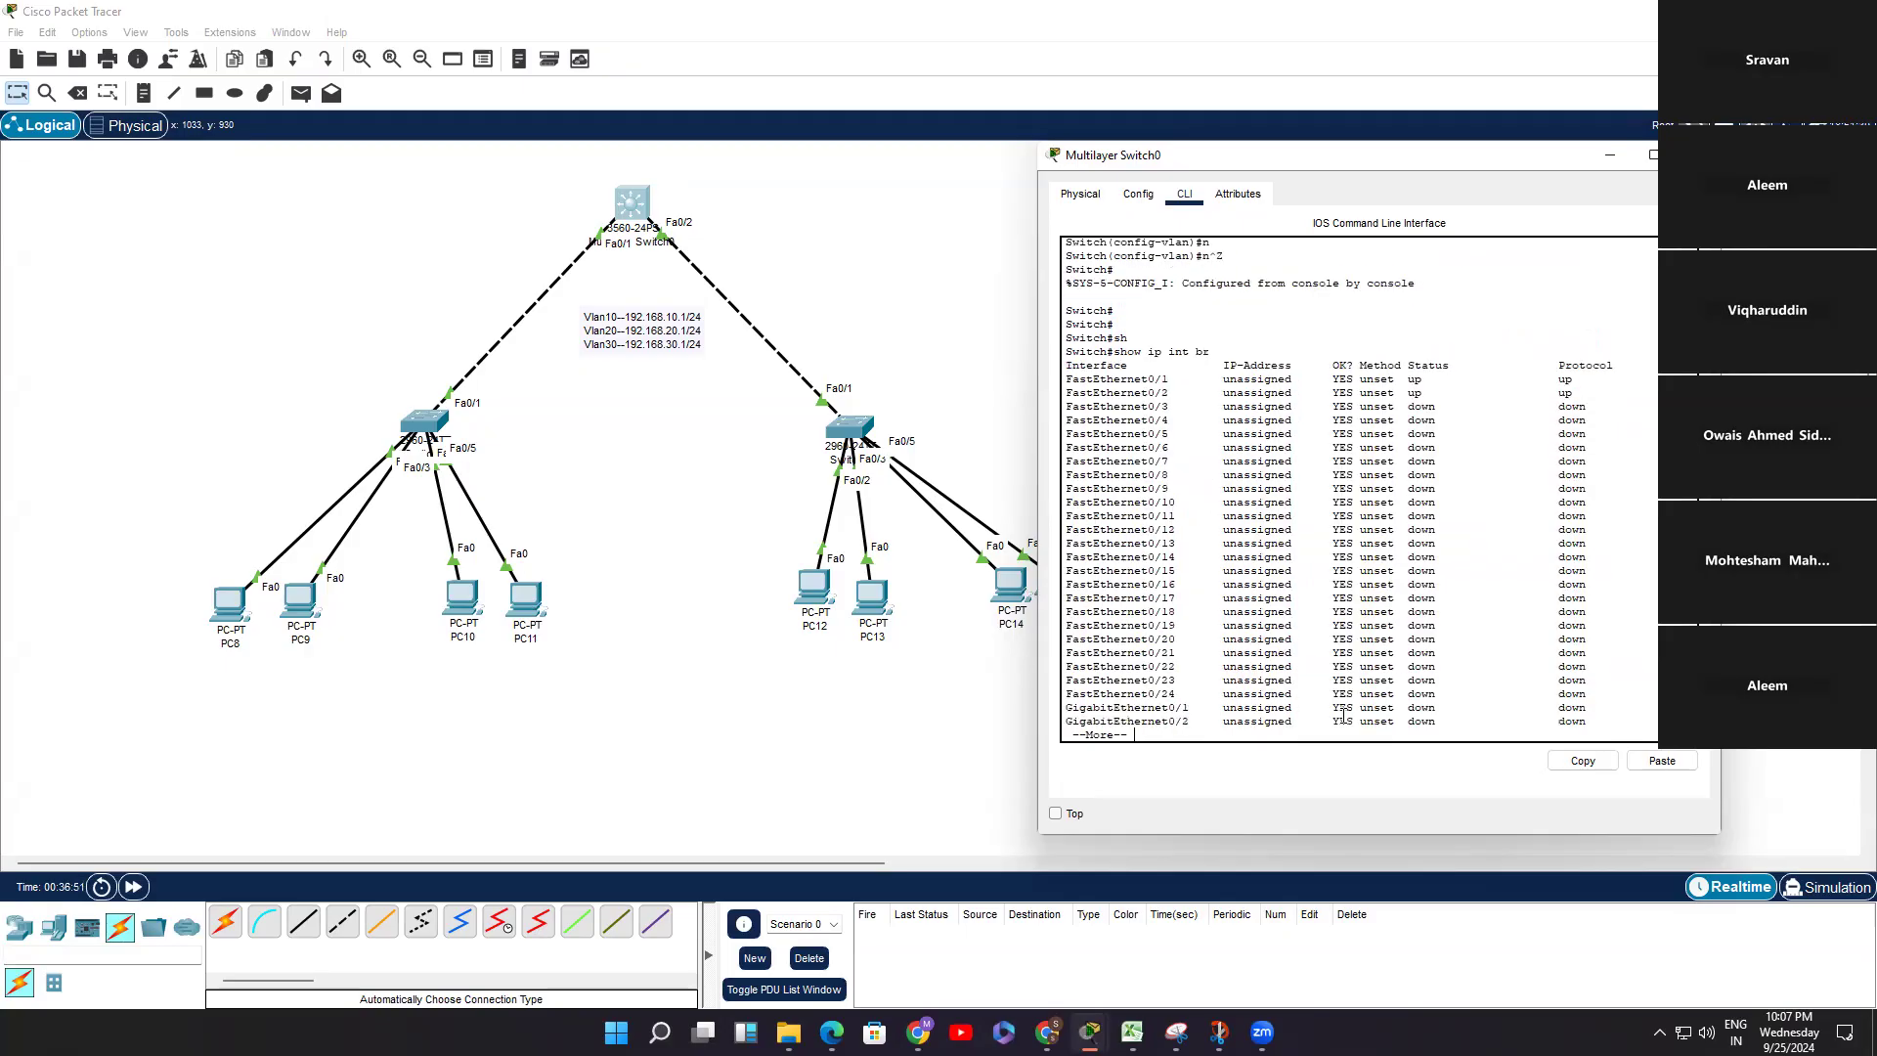
{"action": "key", "text": "Return"}
{"action": "key", "text": "Return"}
{"action": "key", "text": "Return"}
{"action": "key", "text": "Return"}
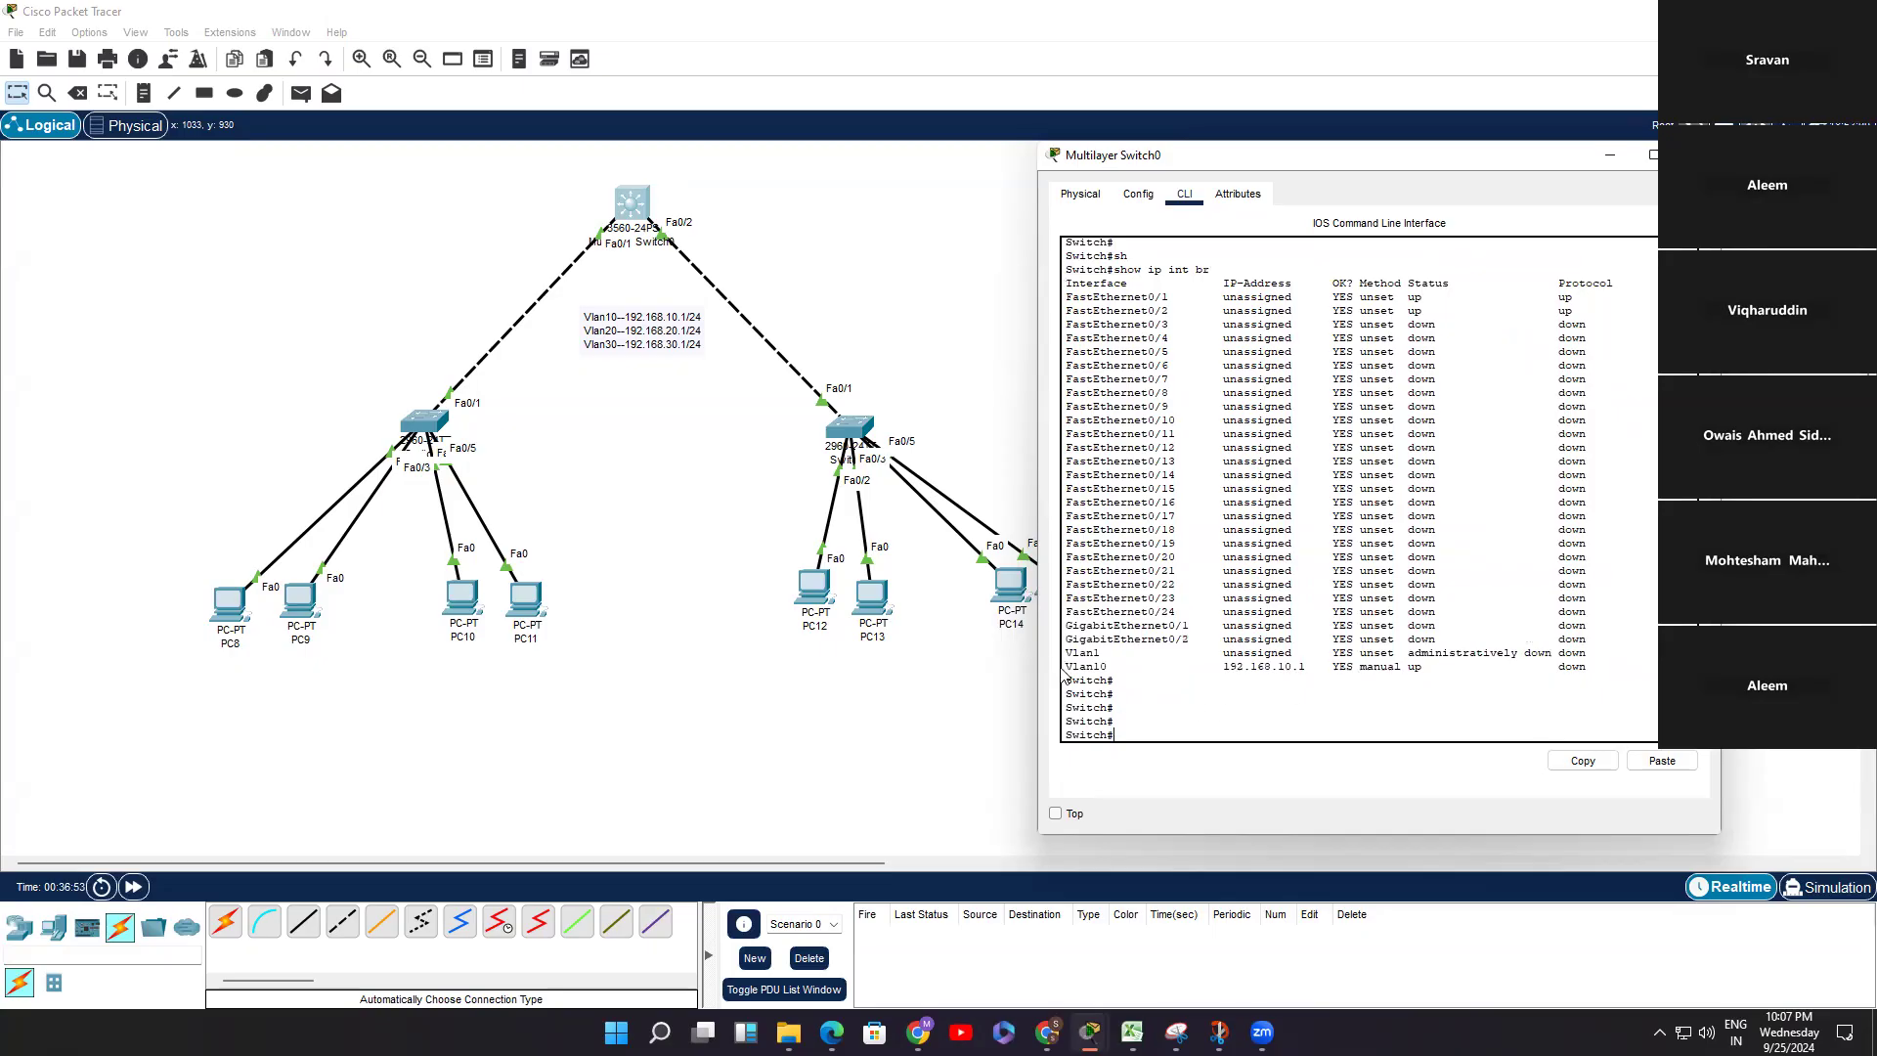
{"action": "mouse_move", "coordinate": [1064, 666]}
{"action": "left_mouse_down"}
{"action": "mouse_move", "coordinate": [1589, 673]}
{"action": "mouse_move", "coordinate": [1061, 672]}
{"action": "left_mouse_up"}
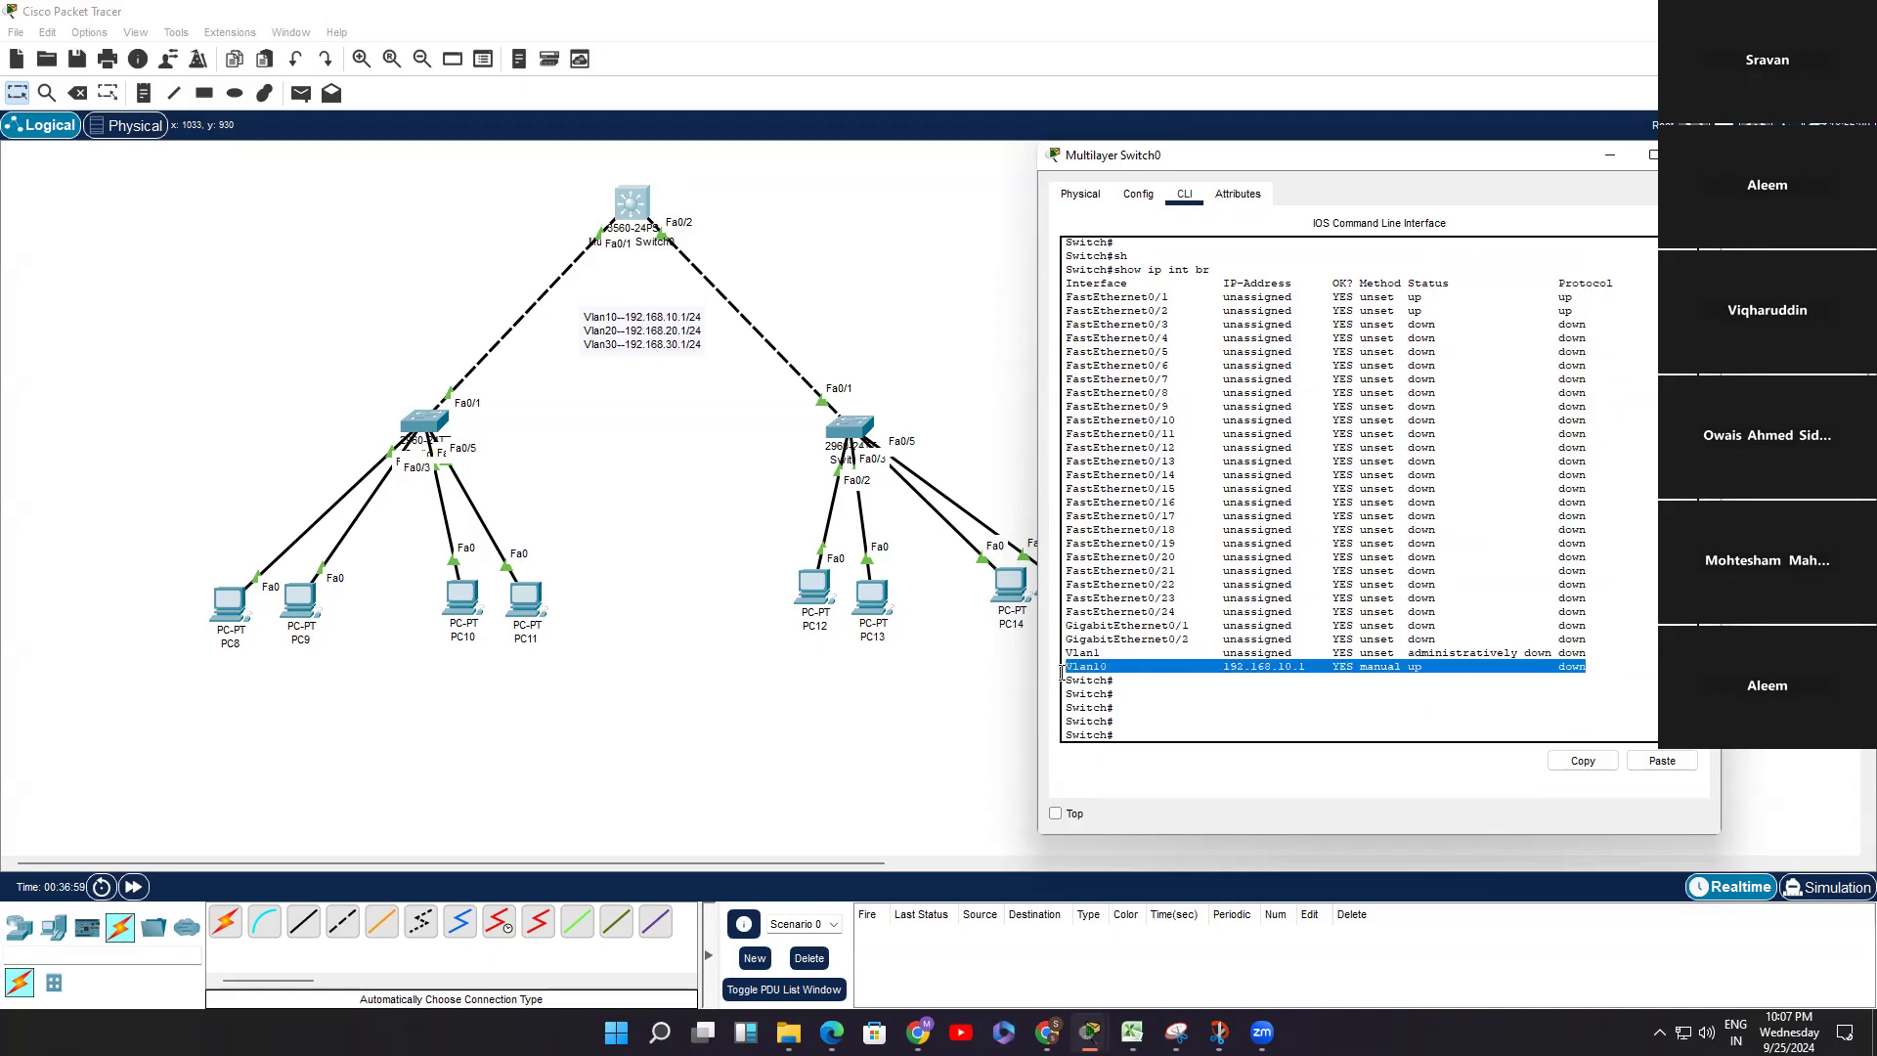
Step: Rerun show ip int br and recheck the Vlan10 entry against the topology's uplinks
{"action": "left_click", "coordinate": [1552, 570]}
{"action": "key", "text": "Return"}
{"action": "key", "text": "Return"}
{"action": "key", "text": "Up"}
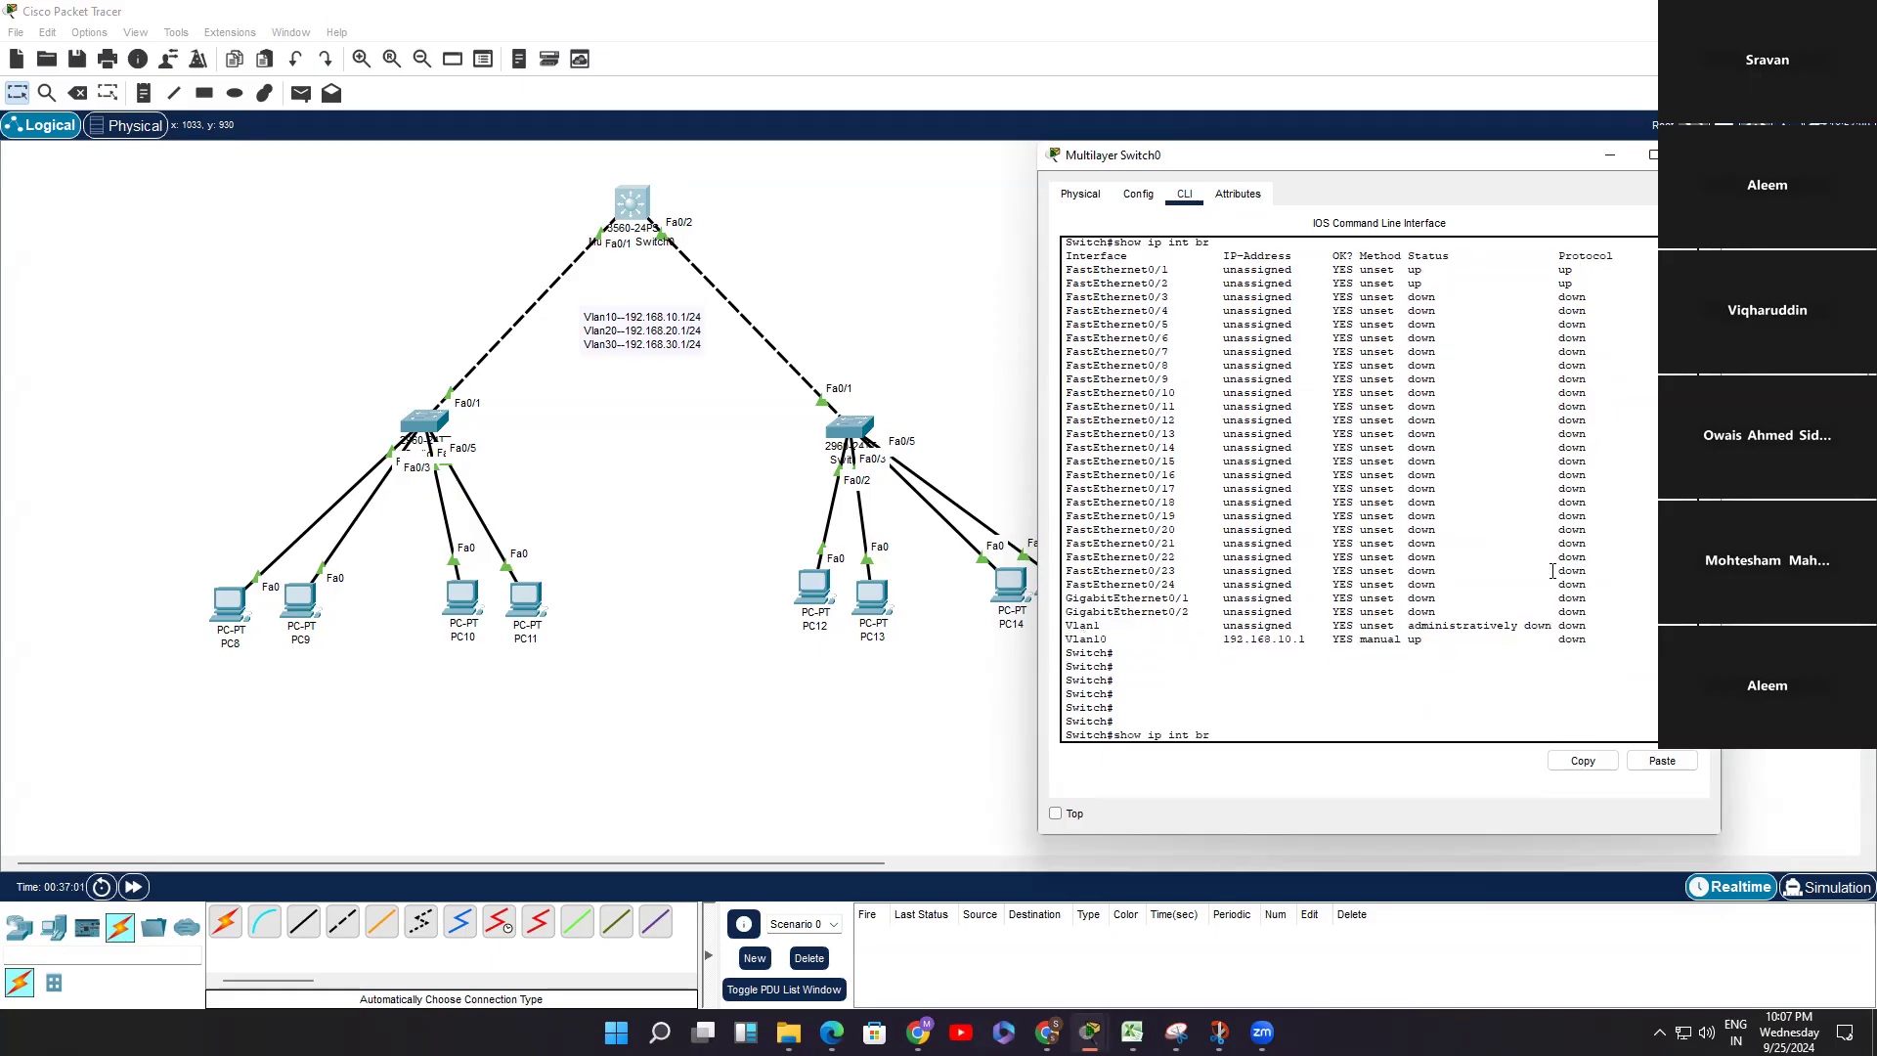
{"action": "key", "text": "Return"}
{"action": "key", "text": "Return"}
{"action": "key", "text": "Return"}
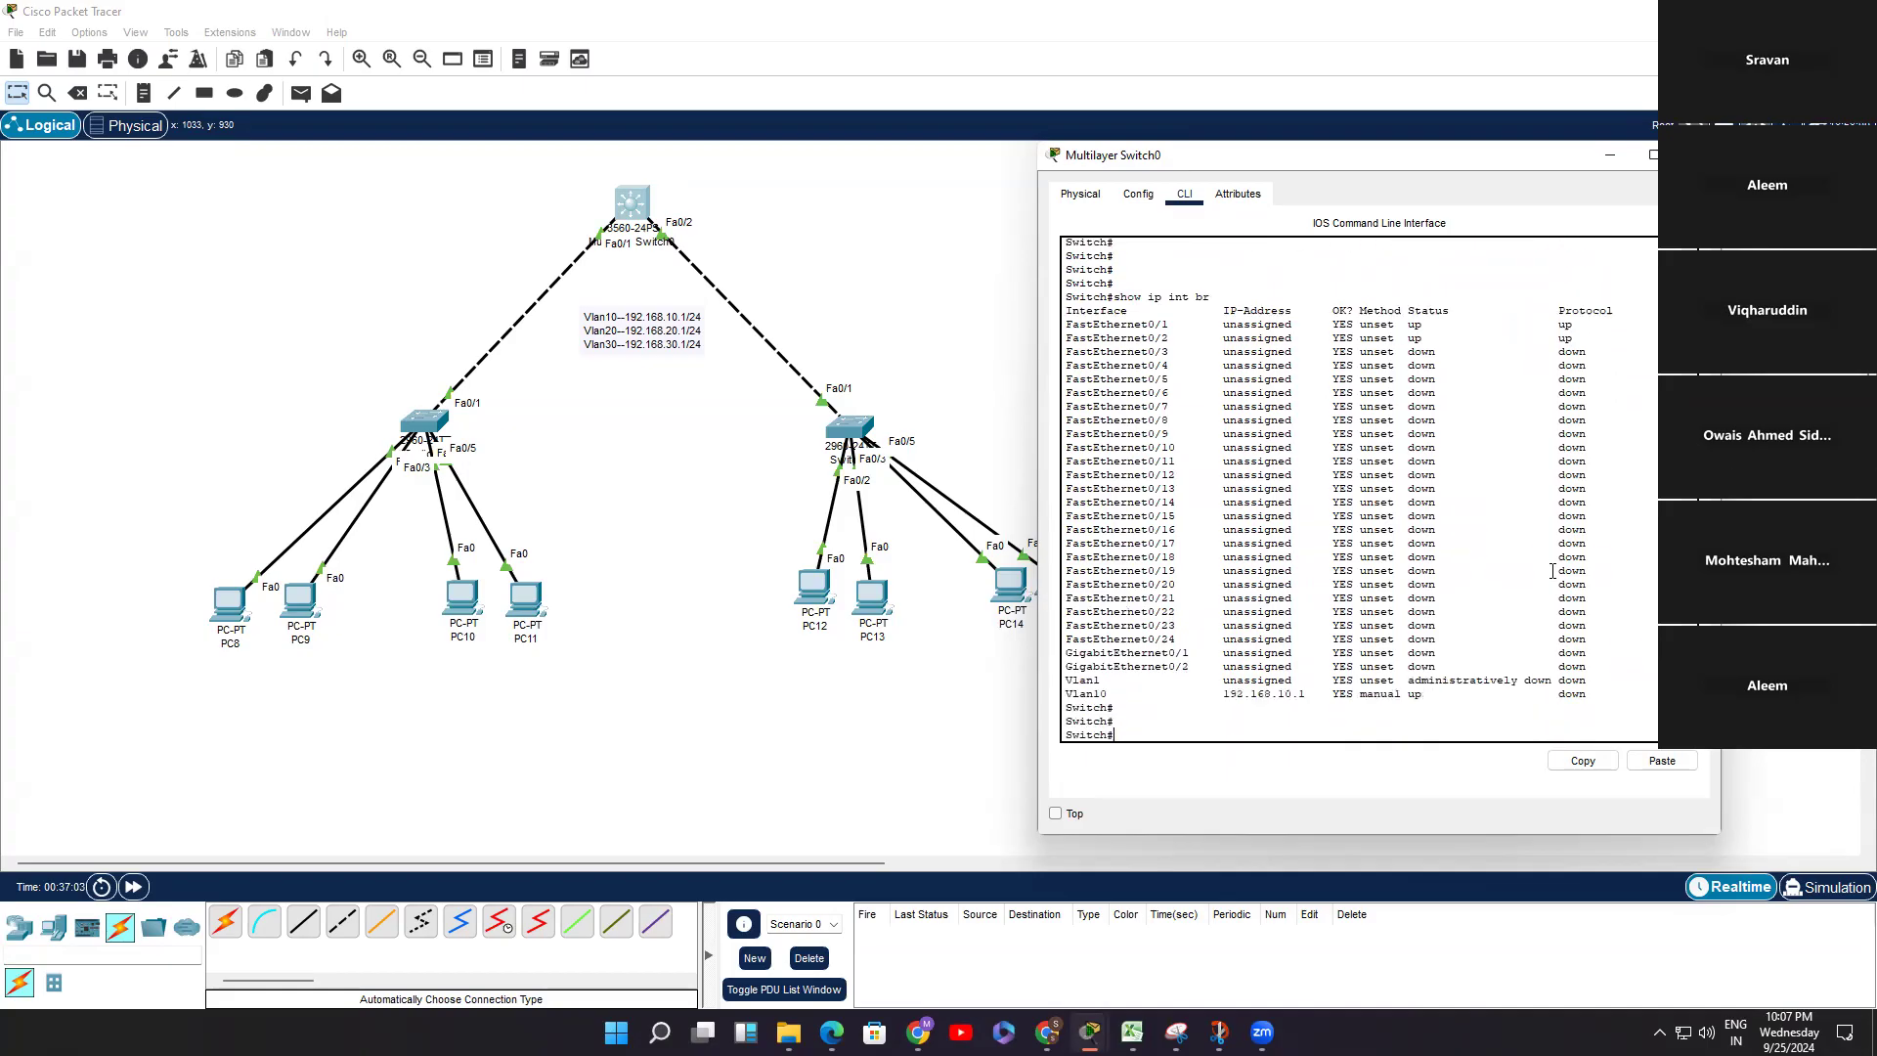
{"action": "key", "text": "Return"}
{"action": "key", "text": "Return"}
{"action": "key", "text": "Return"}
{"action": "key", "text": "Return"}
{"action": "key", "text": "Return"}
{"action": "key", "text": "Return"}
{"action": "key", "text": "Return"}
{"action": "key", "text": "Return"}
{"action": "key", "text": "Return"}
{"action": "key", "text": "Return"}
{"action": "key", "text": "Return"}
{"action": "key", "text": "Return"}
{"action": "key", "text": "Return"}
{"action": "key", "text": "Return"}
{"action": "left_click_drag", "start_coordinate": [1595, 489], "coordinate": [1249, 502]}
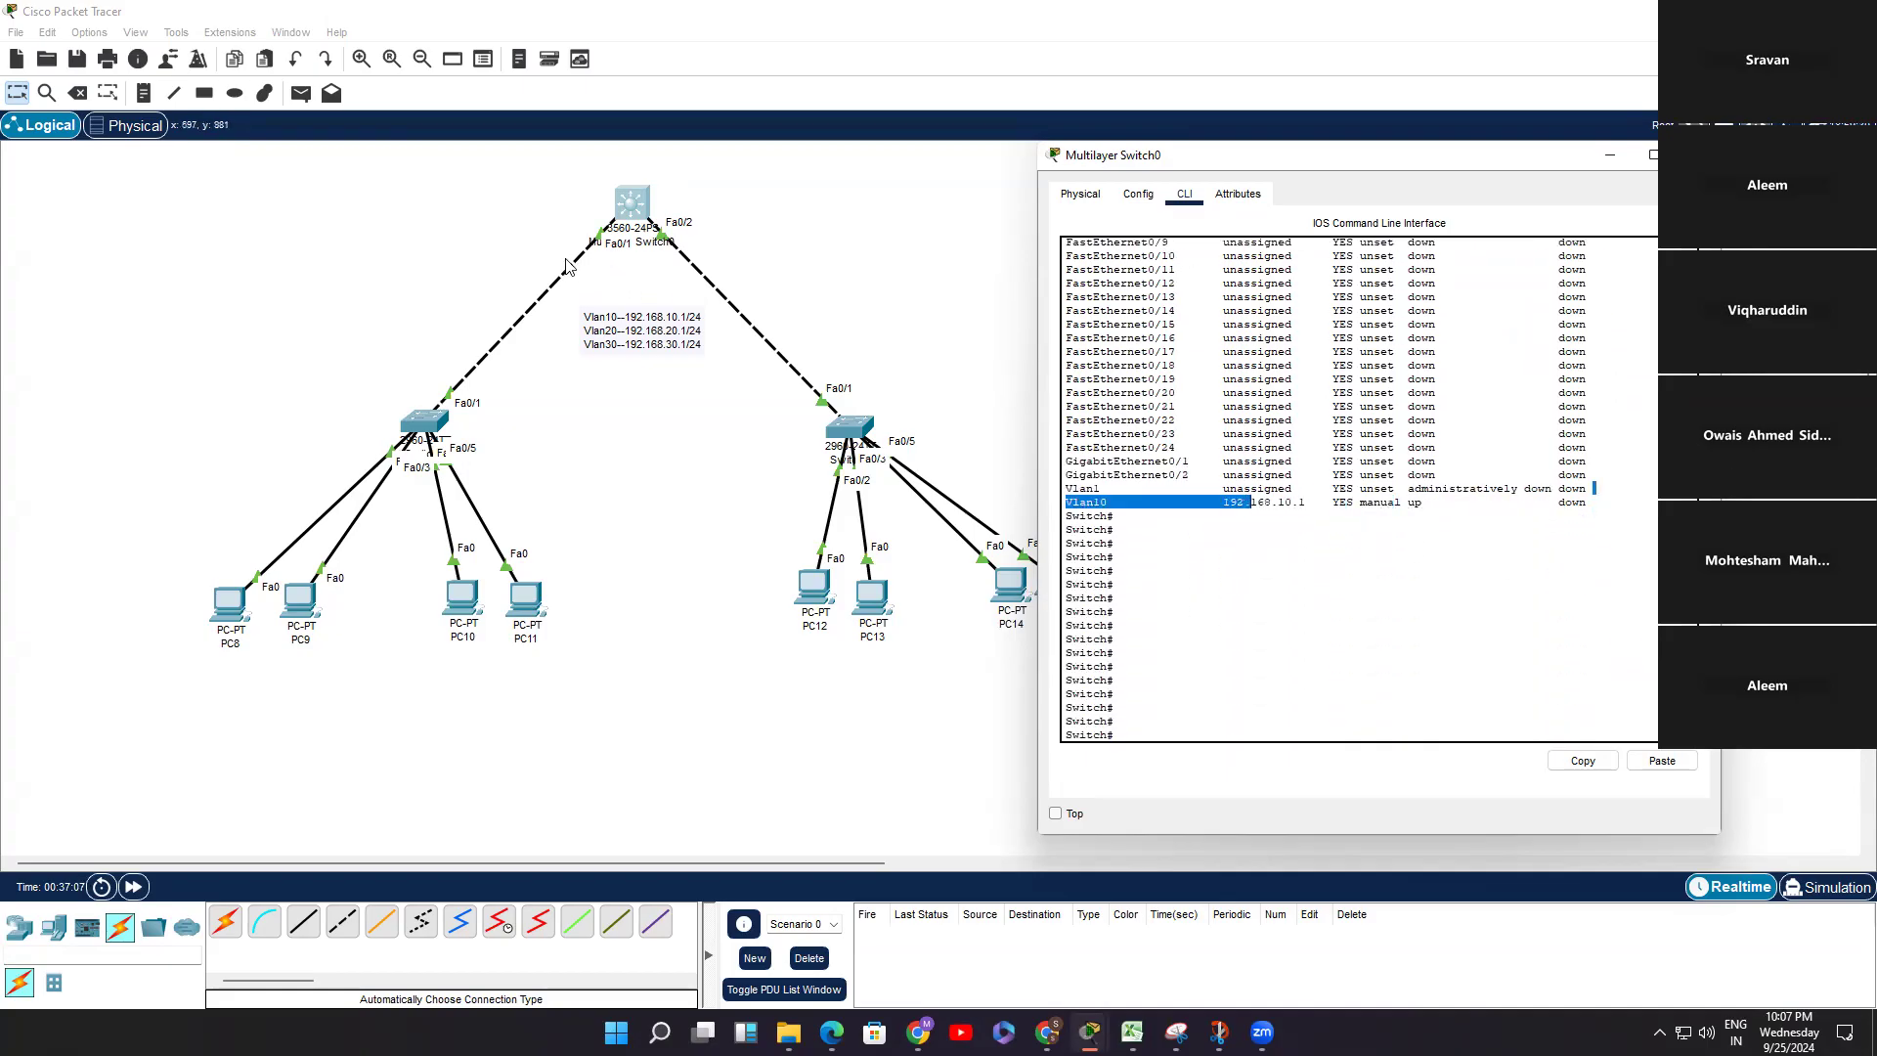
{"action": "left_click_drag", "start_coordinate": [1583, 504], "coordinate": [1051, 515]}
Step: Enter global configuration mode again on the multilayer switch
{"action": "key", "text": "Return"}
{"action": "key", "text": "Return"}
{"action": "key", "text": "Return"}
{"action": "type", "text": "conf t"}
{"action": "key", "text": "Return"}
{"action": "key", "text": "Return"}
{"action": "key", "text": "Return"}
{"action": "key", "text": "Return"}
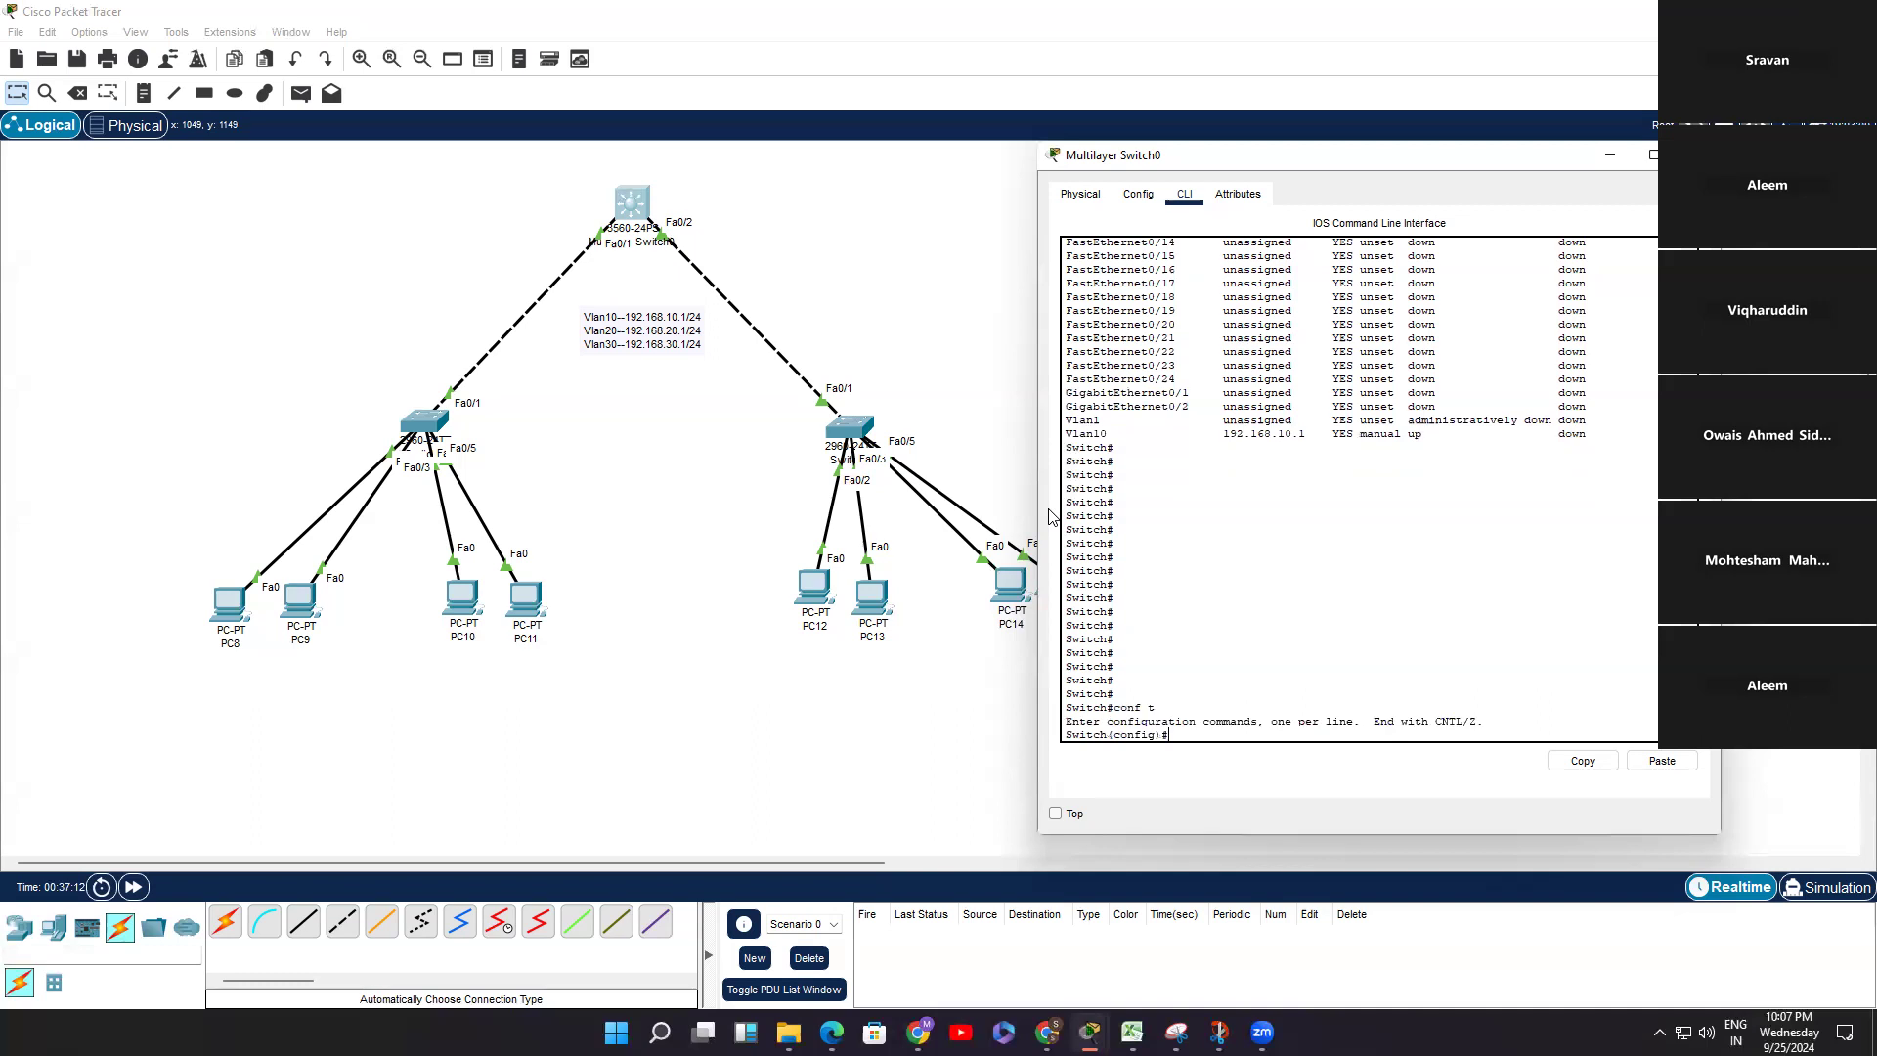
{"action": "type", "text": "in"}
{"action": "key", "text": "Tab"}
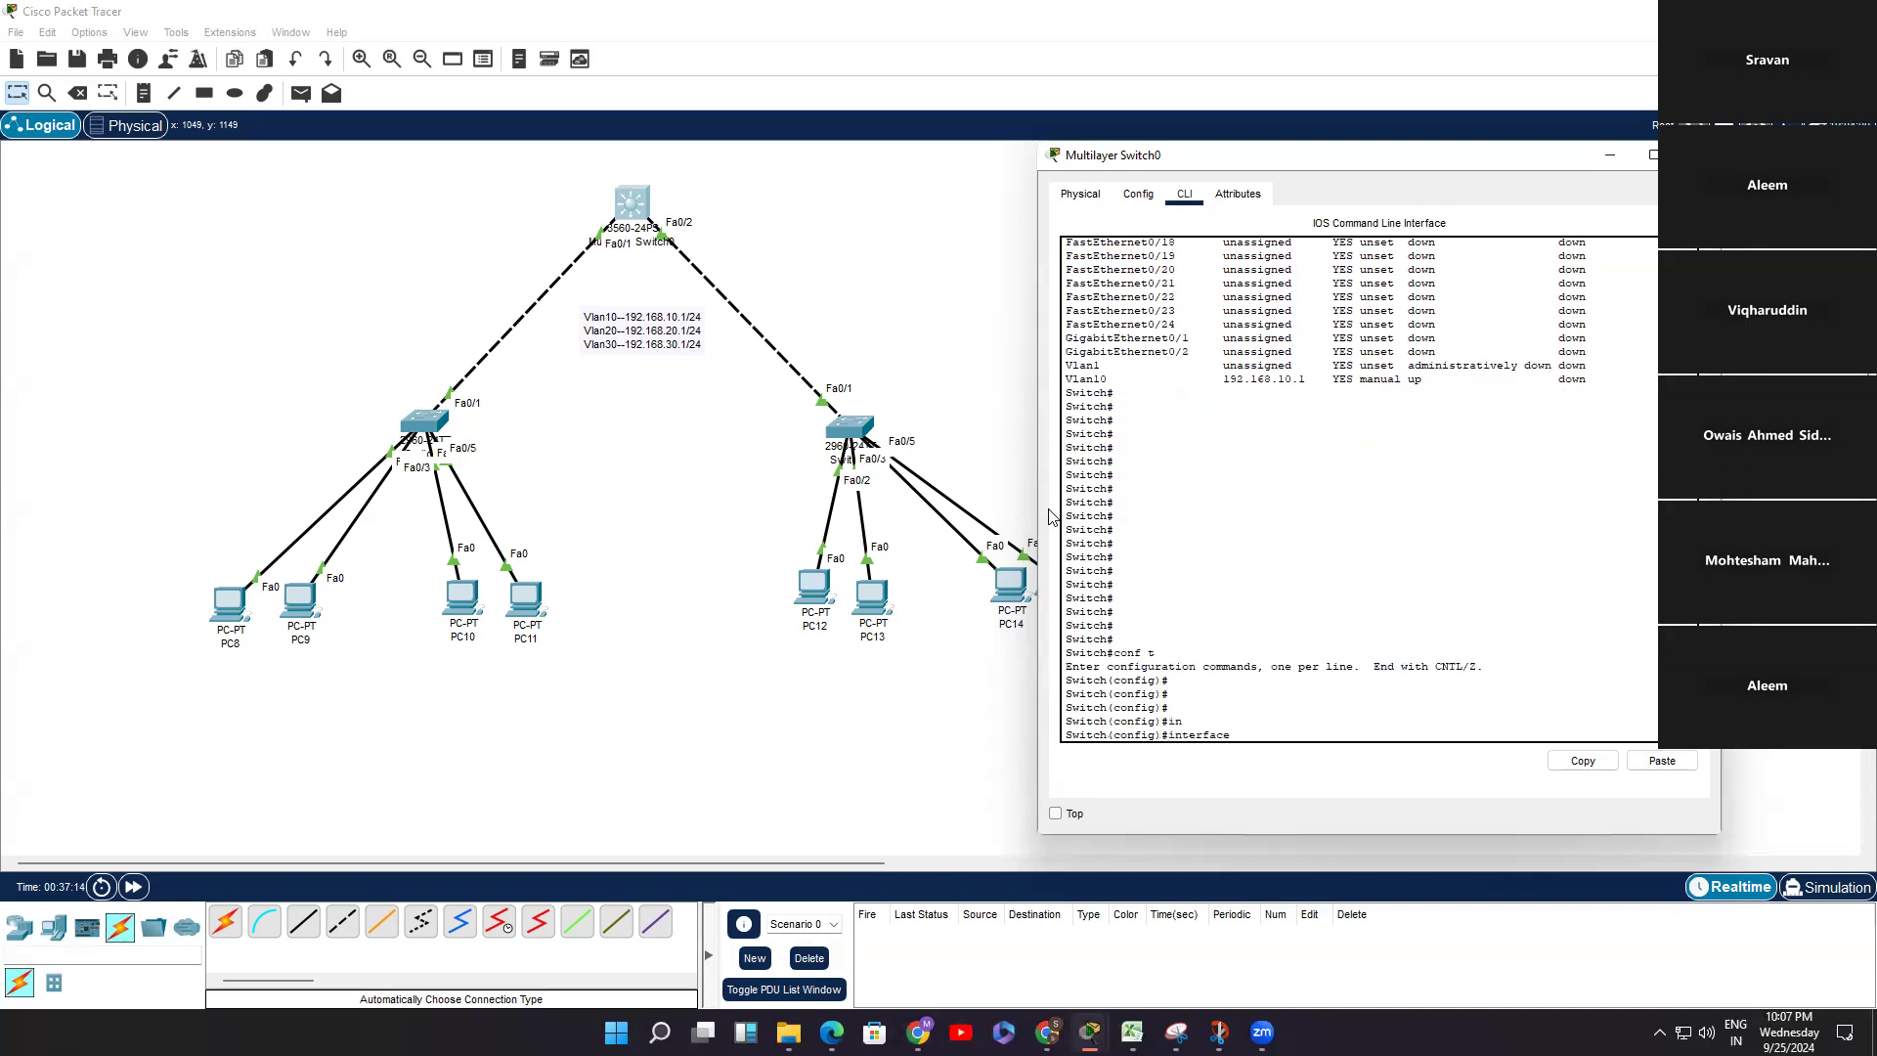
{"action": "key", "text": "BackSpace"}
{"action": "key", "text": "BackSpace"}
{"action": "key", "text": "BackSpace"}
{"action": "key", "text": "BackSpace"}
{"action": "key", "text": "BackSpace"}
{"action": "key", "text": "BackSpace"}
{"action": "key", "text": "BackSpace"}
{"action": "key", "text": "BackSpace"}
{"action": "key", "text": "BackSpace"}
{"action": "key", "text": "BackSpace"}
Step: Create VLAN 20 on the multilayer switch and exit to global configuration mode
{"action": "type", "text": "vl"}
{"action": "key", "text": "Tab"}
{"action": "type", "text": "20"}
{"action": "key", "text": "Return"}
{"action": "key", "text": "Return"}
{"action": "type", "text": "ex"}
{"action": "key", "text": "Return"}
{"action": "key", "text": "Return"}
Step: Create VLAN 30 on the multilayer switch and exit to global configuration mode
{"action": "type", "text": "vl"}
{"action": "key", "text": "Tab"}
{"action": "type", "text": "30"}
{"action": "key", "text": "Return"}
{"action": "key", "text": "Return"}
{"action": "type", "text": "ex"}
{"action": "key", "text": "Return"}
{"action": "key", "text": "Return"}
{"action": "key", "text": "Return"}
Step: Create the VLAN 20 switch virtual interface and enter its configuration mode
{"action": "type", "text": "in"}
{"action": "key", "text": "Tab"}
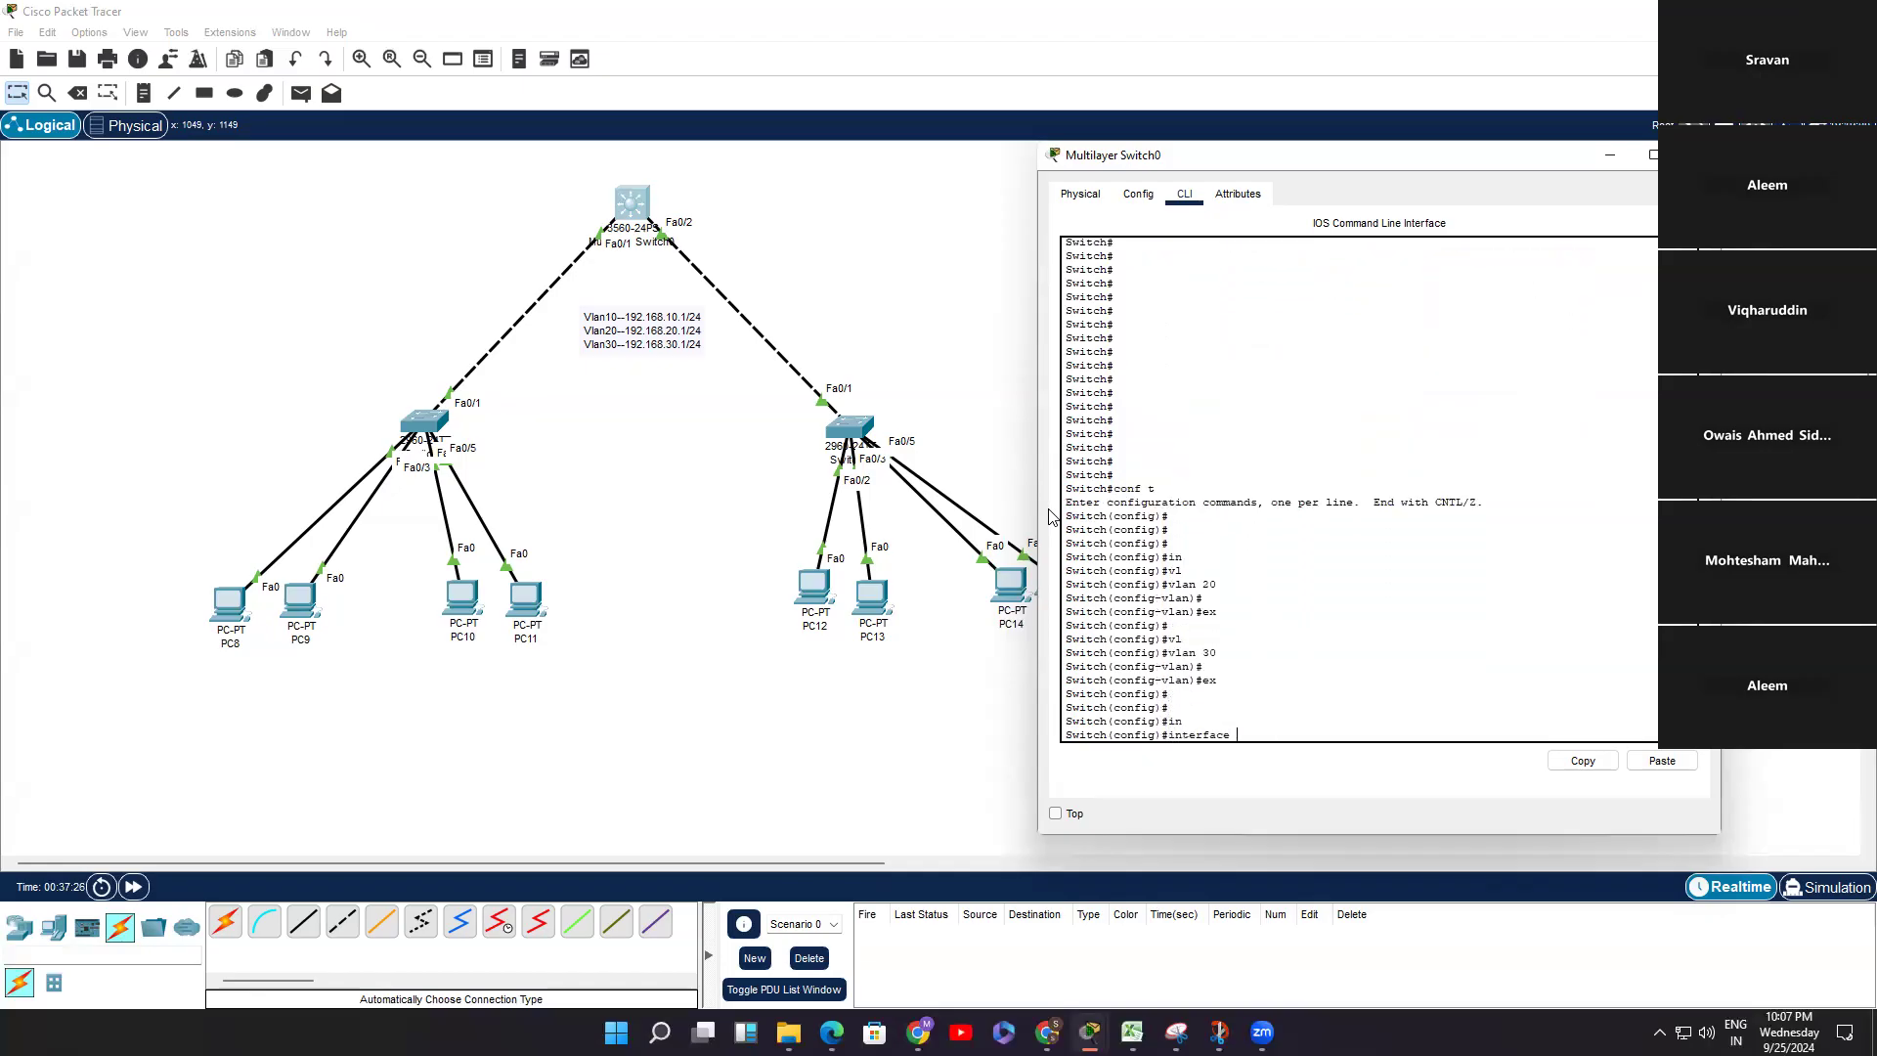
{"action": "type", "text": "vl"}
{"action": "key", "text": "Tab"}
{"action": "type", "text": "20"}
{"action": "key", "text": "Return"}
{"action": "key", "text": "Return"}
{"action": "key", "text": "Return"}
{"action": "key", "text": "Return"}
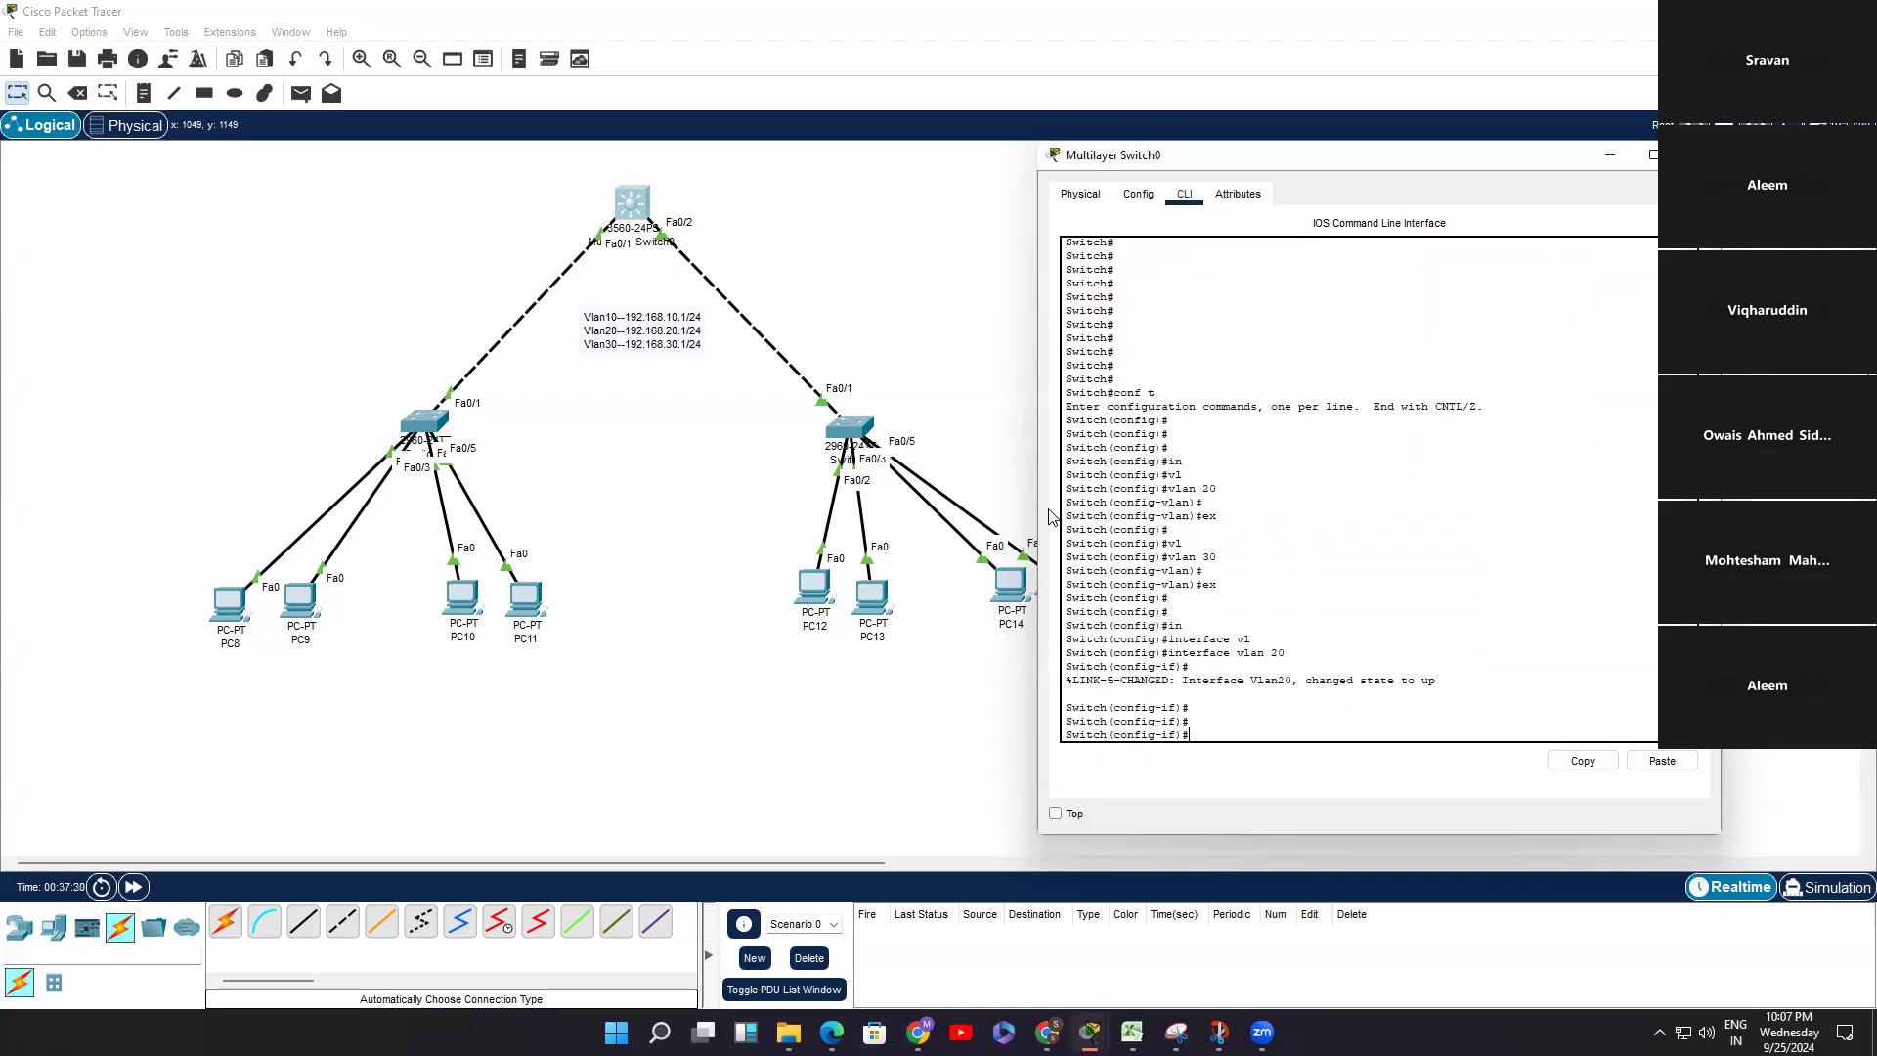
Step: Assign IP address 192.168.20.1 with mask 255.255.255.0 to the VLAN 20 interface and exit to global configuration mode
{"action": "type", "text": "ip add"}
{"action": "key", "text": "Tab"}
{"action": "type", "text": "192.168"}
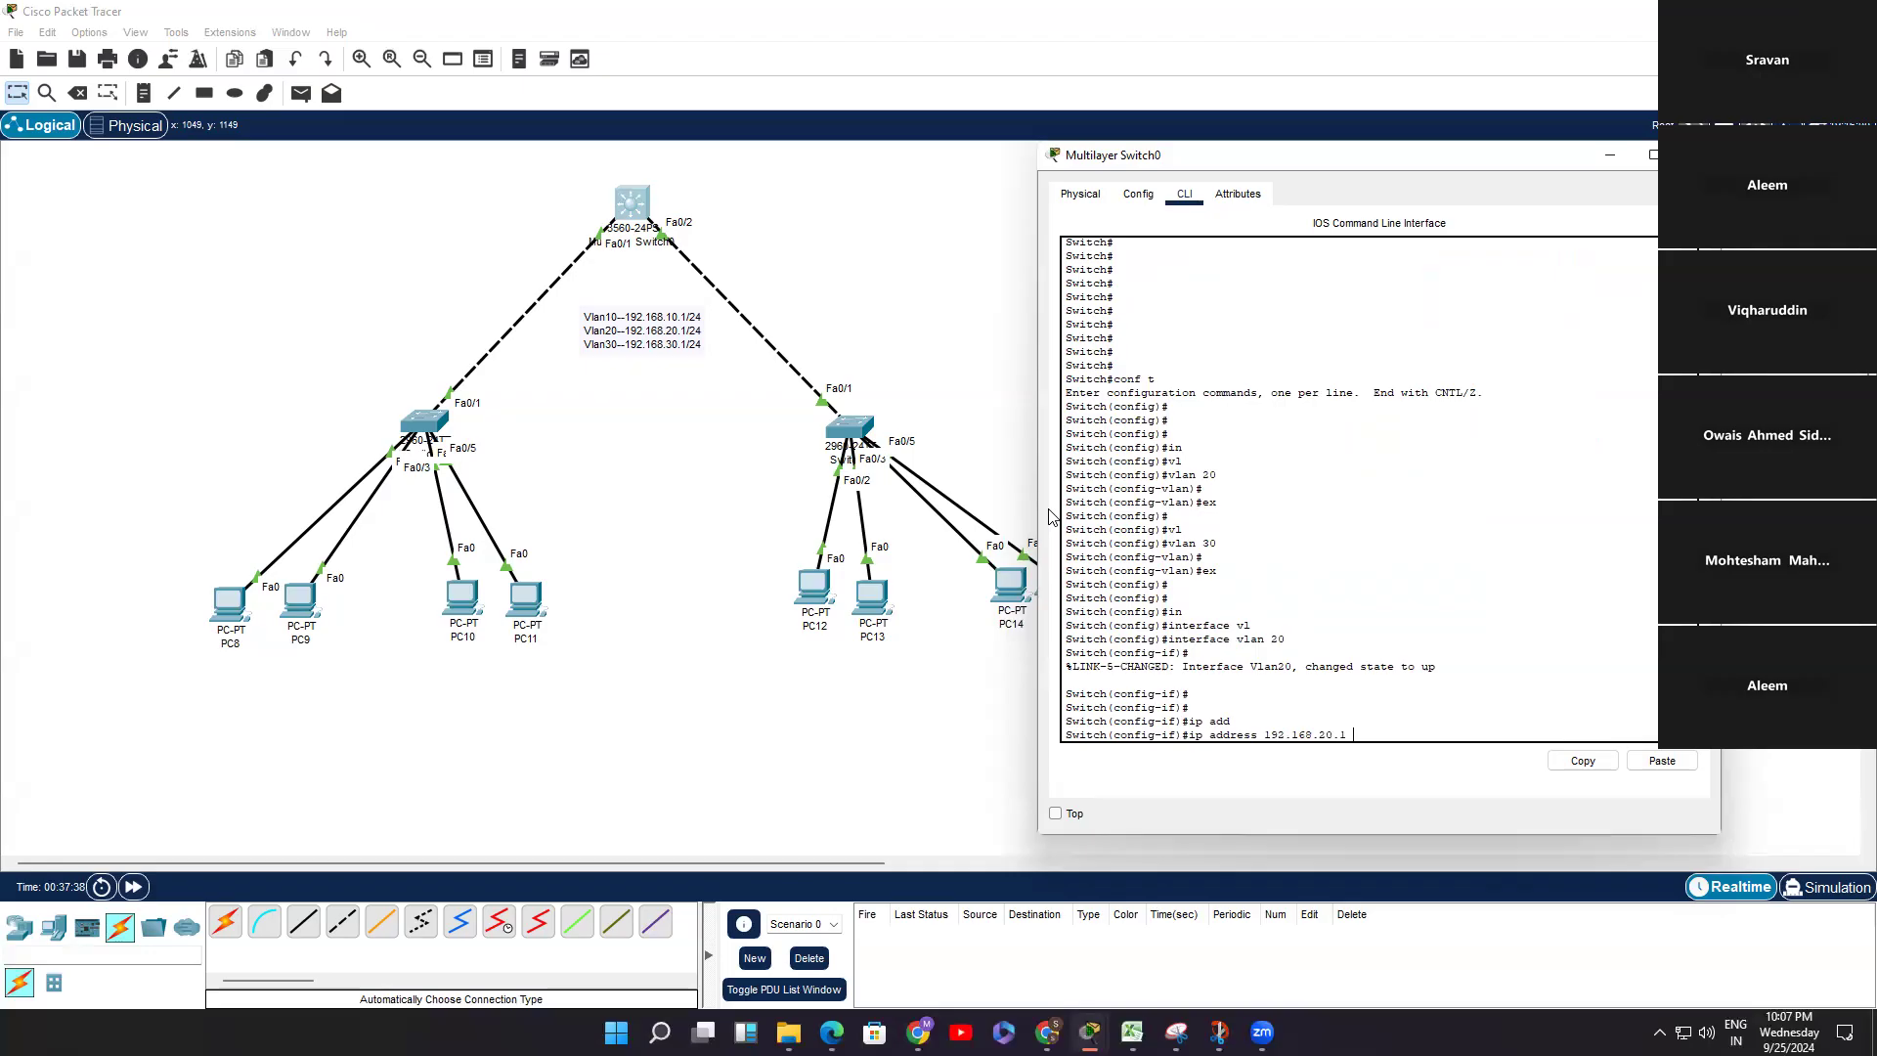
{"action": "type", "text": "55.255.0"}
{"action": "key", "text": "Return"}
{"action": "key", "text": "Return"}
{"action": "key", "text": "Return"}
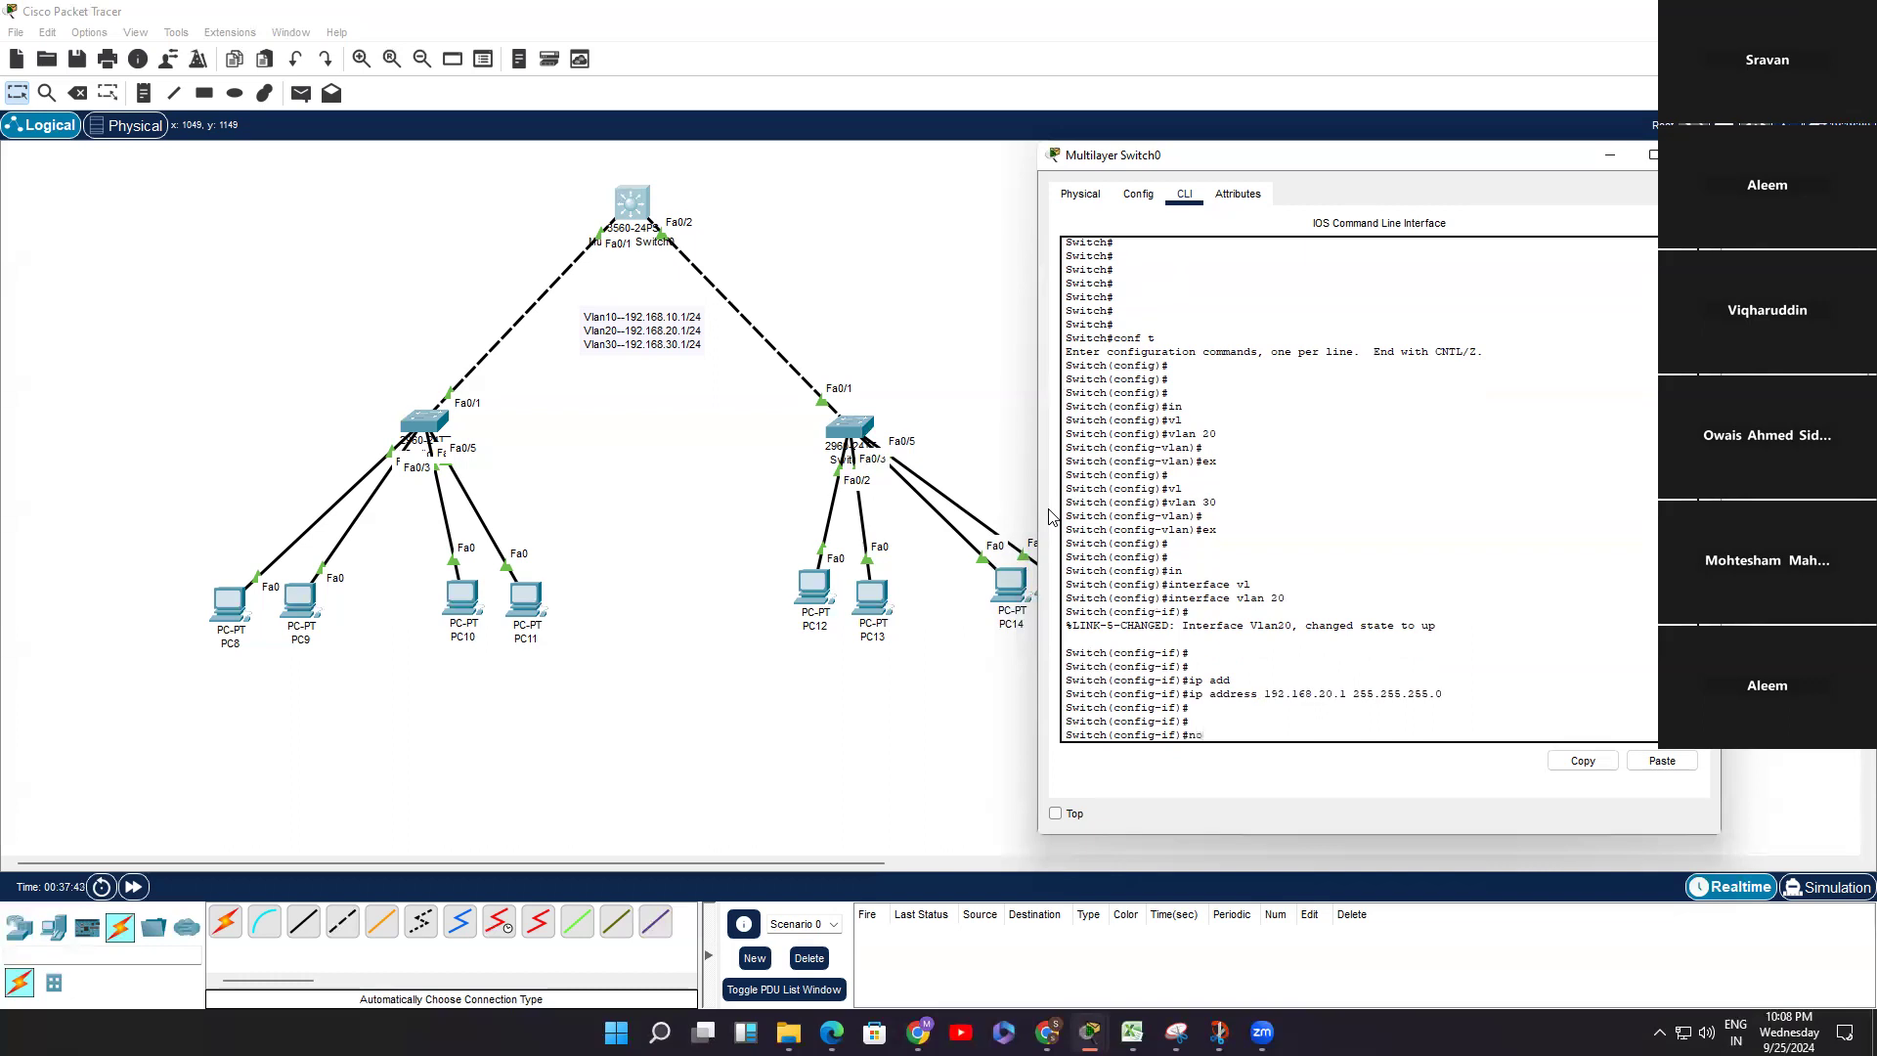
{"action": "type", "text": "ex"}
{"action": "key", "text": "Return"}
{"action": "key", "text": "Return"}
{"action": "key", "text": "Return"}
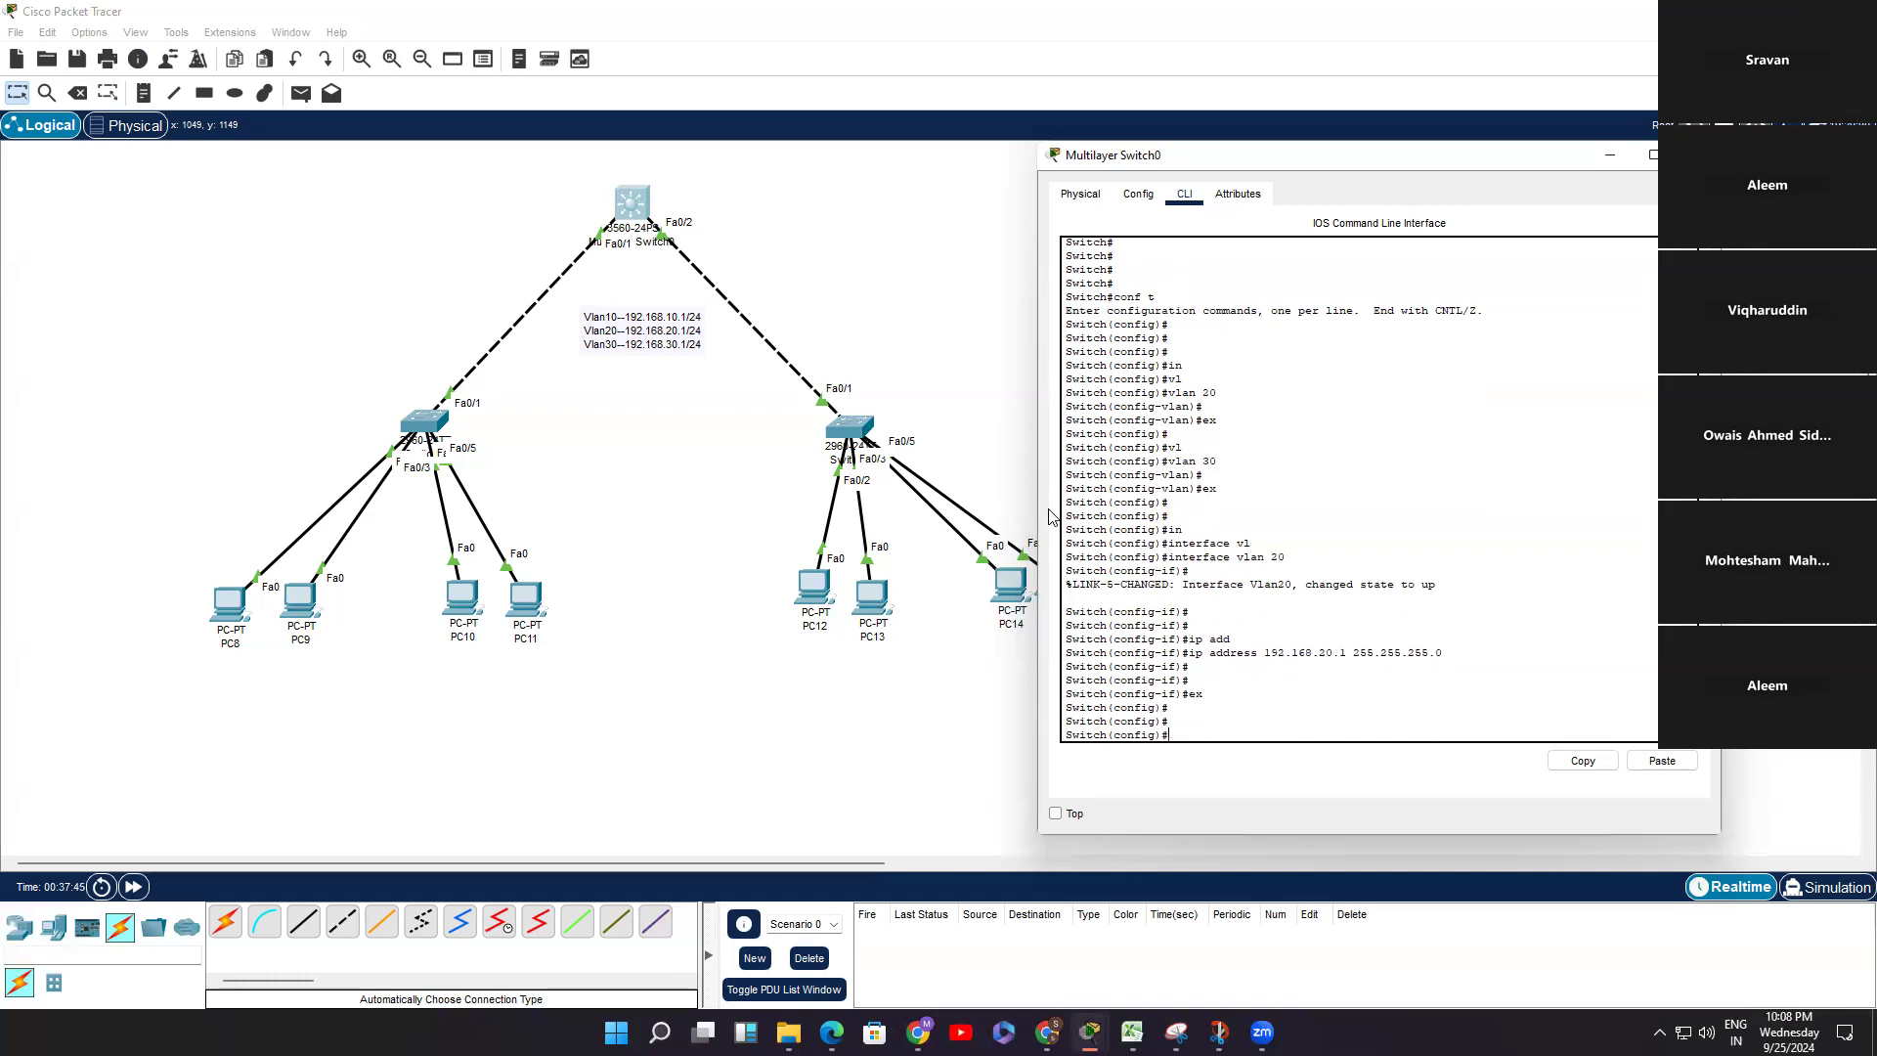
Step: Create the VLAN 30 switch virtual interface and enter its configuration mode
{"action": "type", "text": "in"}
{"action": "key", "text": "Tab"}
{"action": "type", "text": "v"}
{"action": "key", "text": "Tab"}
{"action": "type", "text": "l"}
{"action": "key", "text": "Tab"}
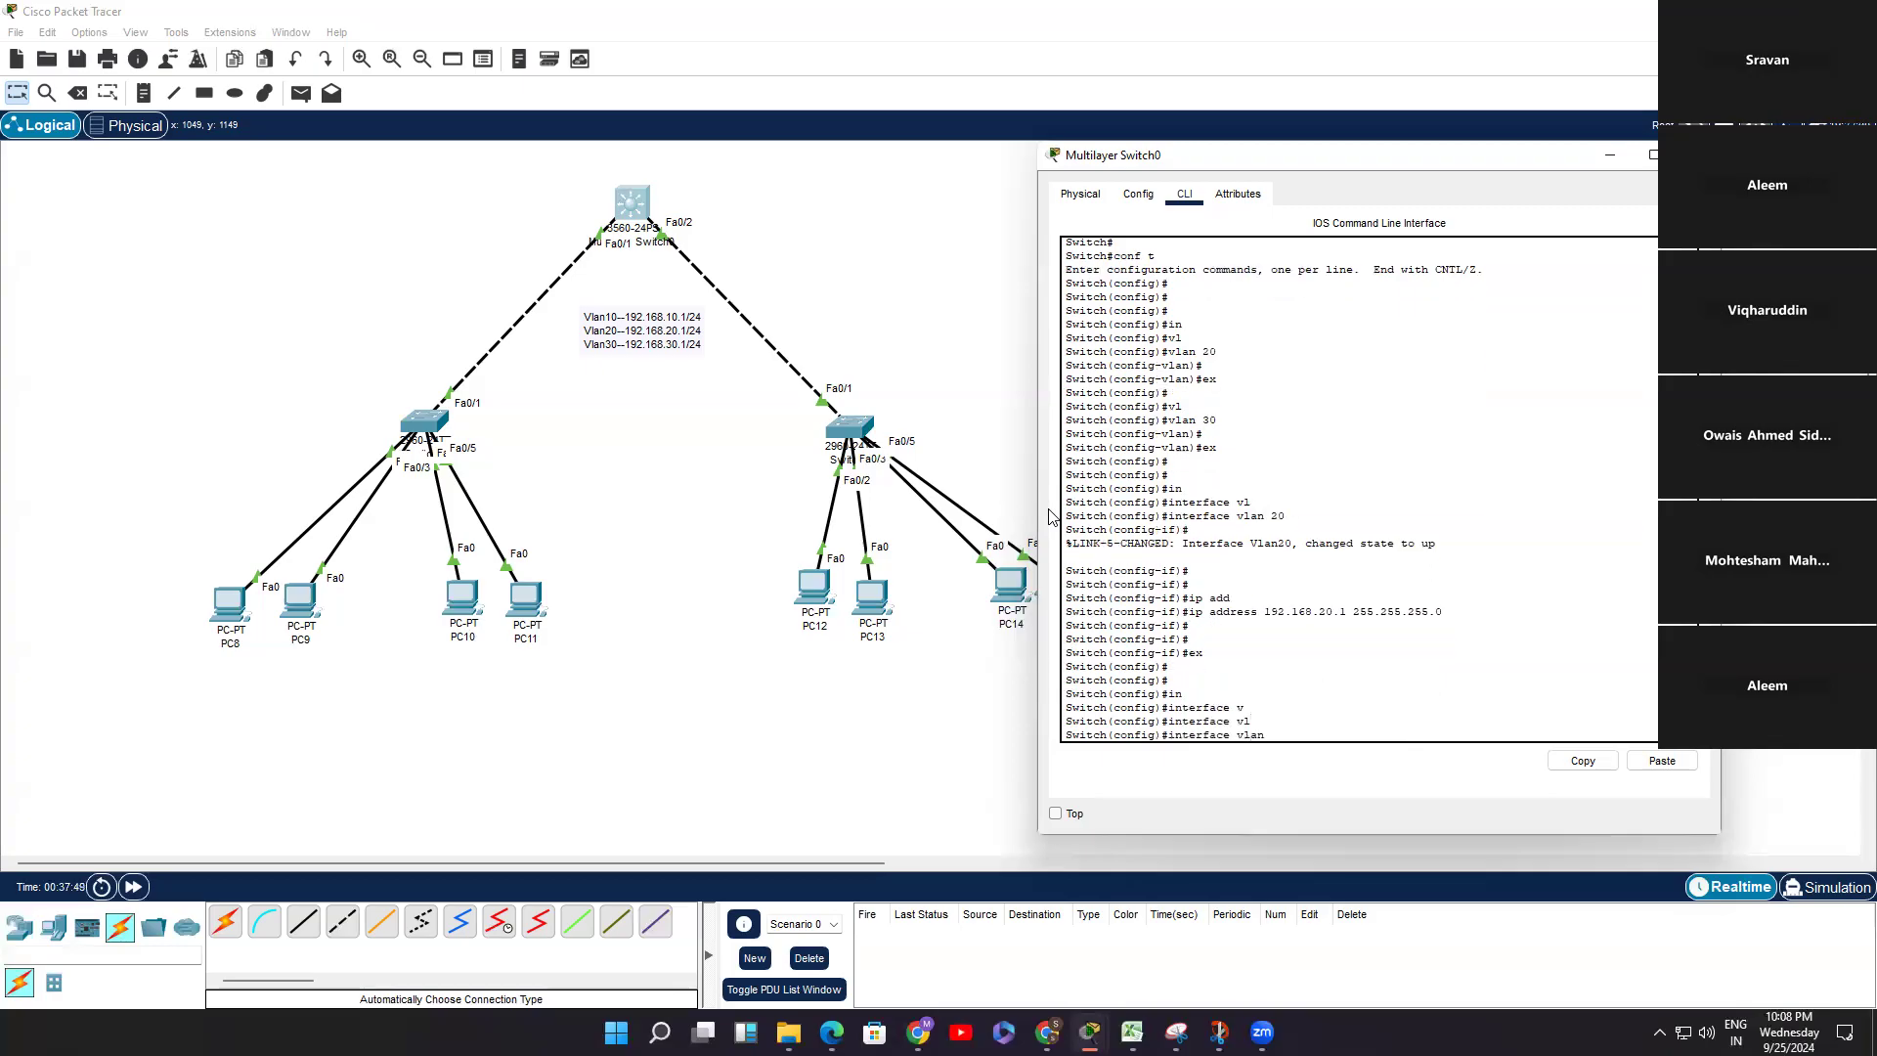
{"action": "type", "text": "30"}
{"action": "key", "text": "Return"}
{"action": "key", "text": "Return"}
Step: Assign IP address 192.168.30.1 with mask 255.255.255.0 to the VLAN 30 interface and return to privileged EXEC mode
{"action": "type", "text": "ip a"}
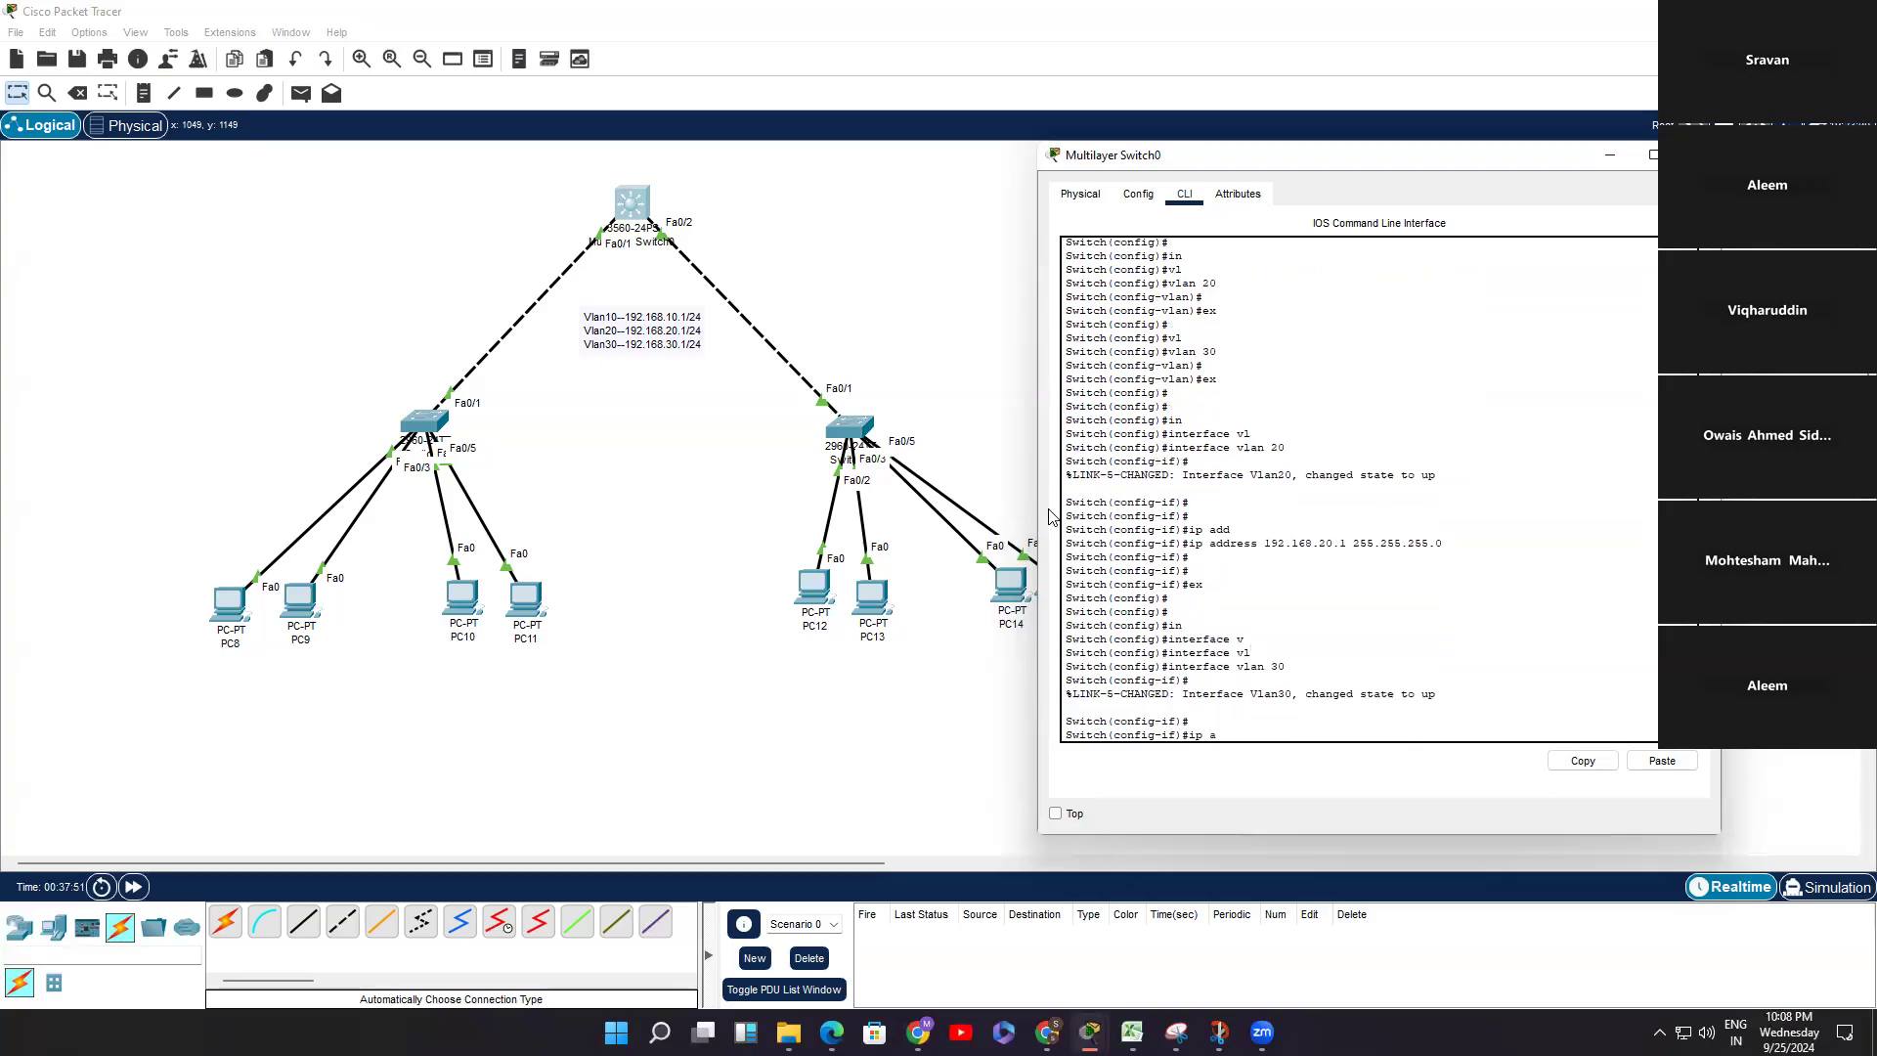
{"action": "type", "text": "dd"}
{"action": "key", "text": "Tab"}
{"action": "type", "text": "192.168.30.1 255."}
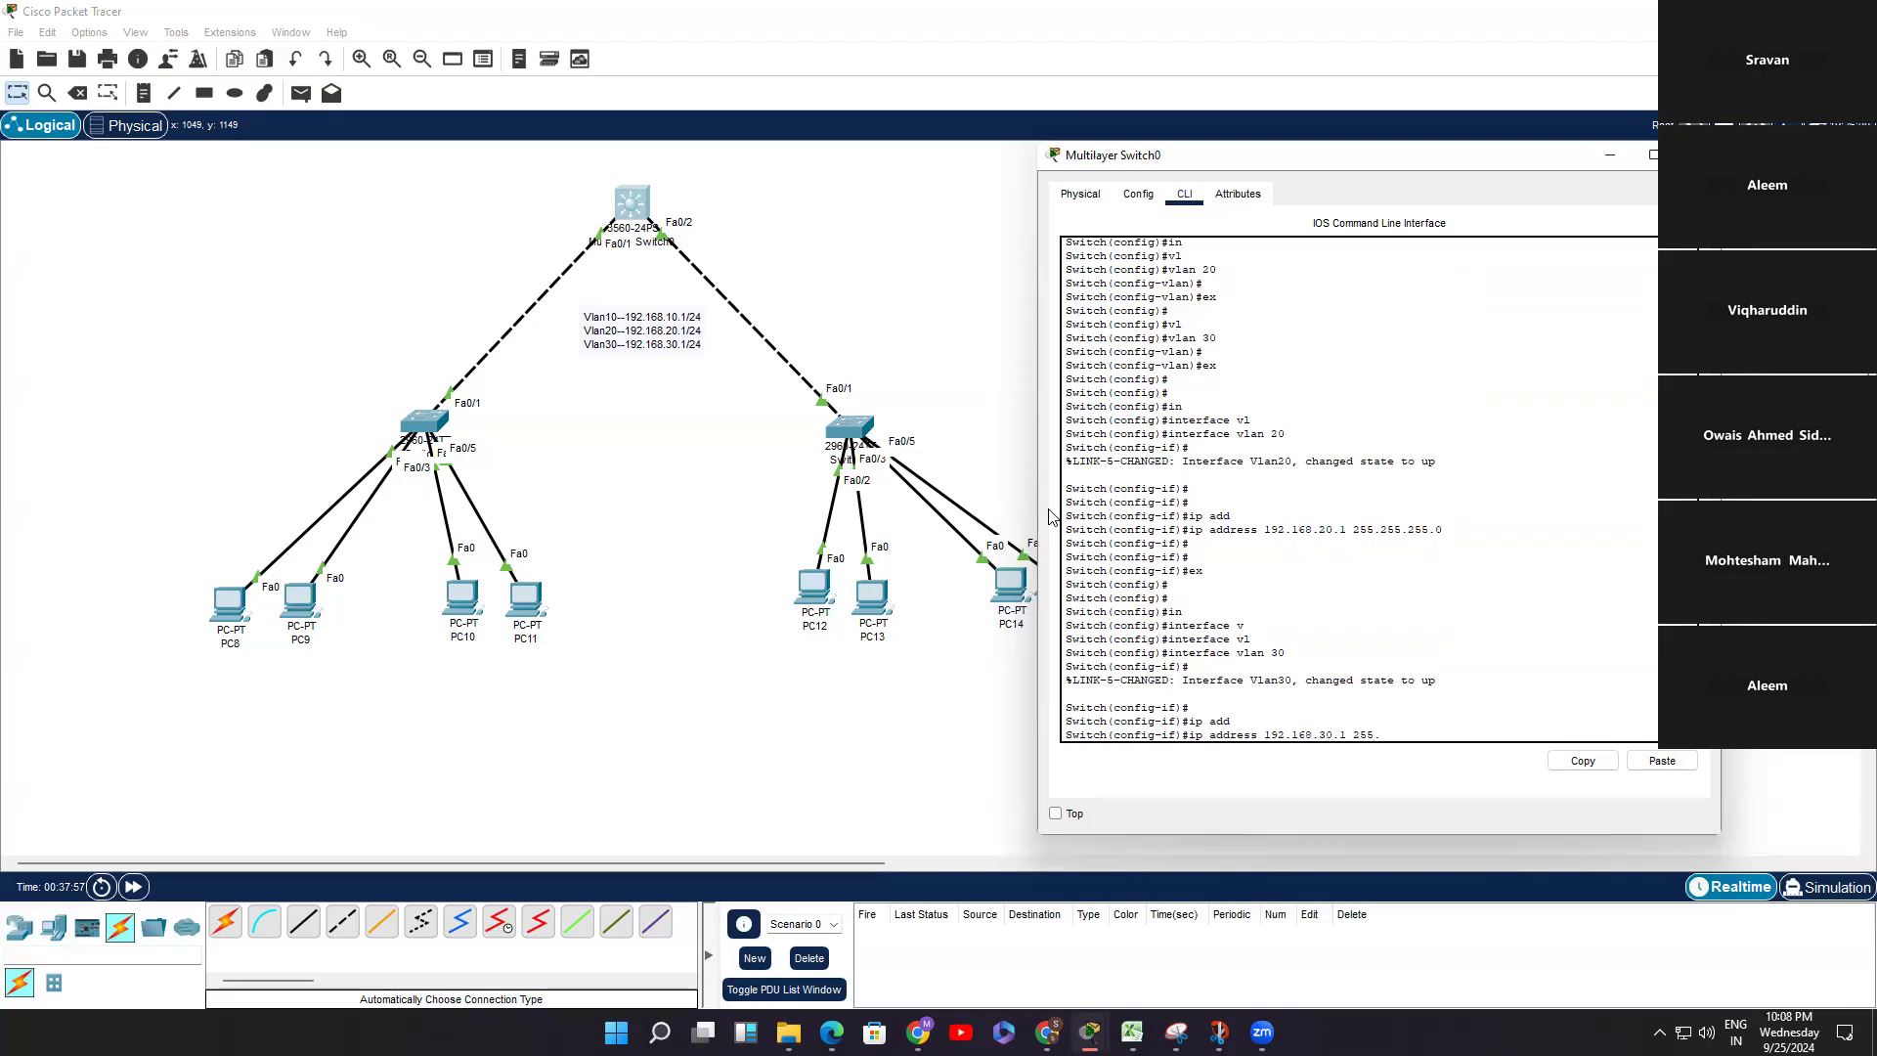
{"action": "type", "text": "255.255.0"}
{"action": "key", "text": "Return"}
{"action": "key", "text": "Return"}
{"action": "key", "text": "Return"}
{"action": "key", "text": "Return"}
{"action": "key", "text": "Return"}
{"action": "type", "text": "ex"}
{"action": "key", "text": "Return"}
{"action": "key", "text": "Return"}
{"action": "key", "text": "ctrl+z"}
{"action": "key", "text": "Return"}
{"action": "key", "text": "Return"}
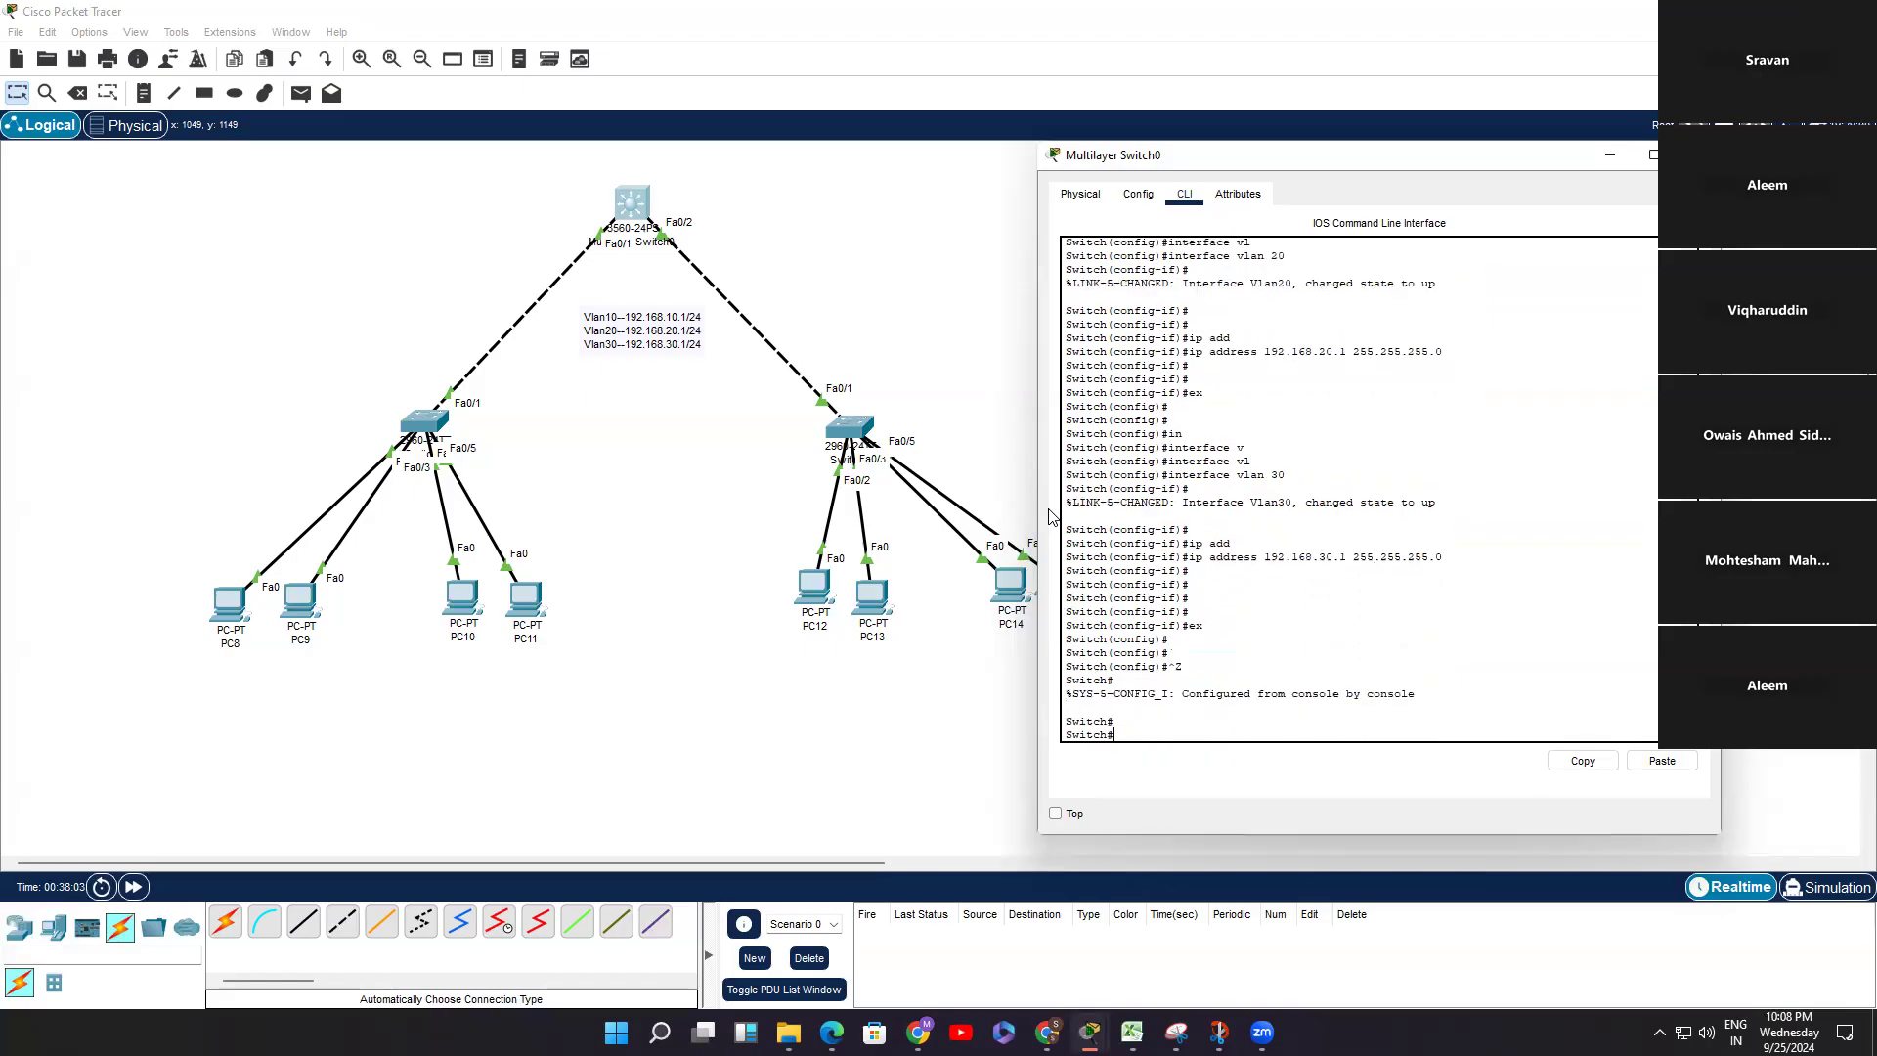
Step: Run show ip int br and check the addresses and status of the Vlan10, Vlan20 and Vlan30 interfaces
{"action": "type", "text": "sh"}
{"action": "key", "text": "Tab"}
{"action": "type", "text": "ip int"}
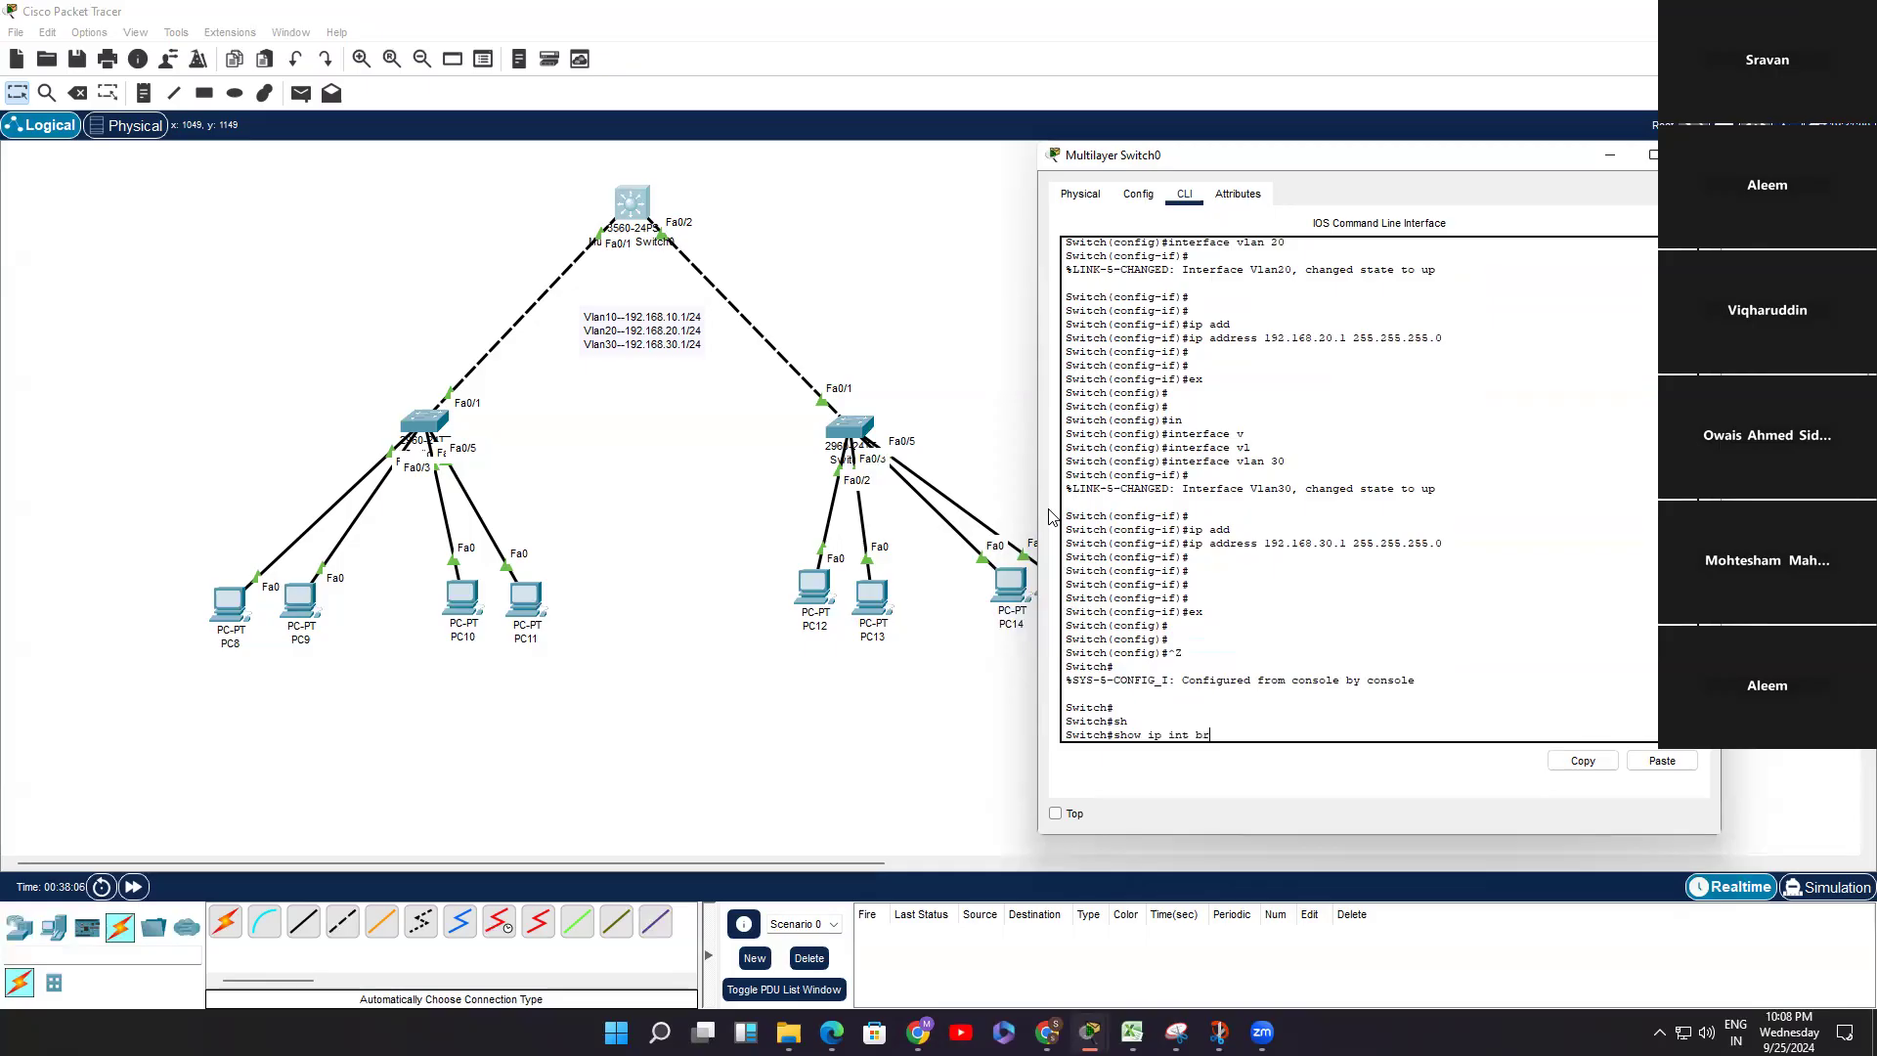
{"action": "key", "text": "Return"}
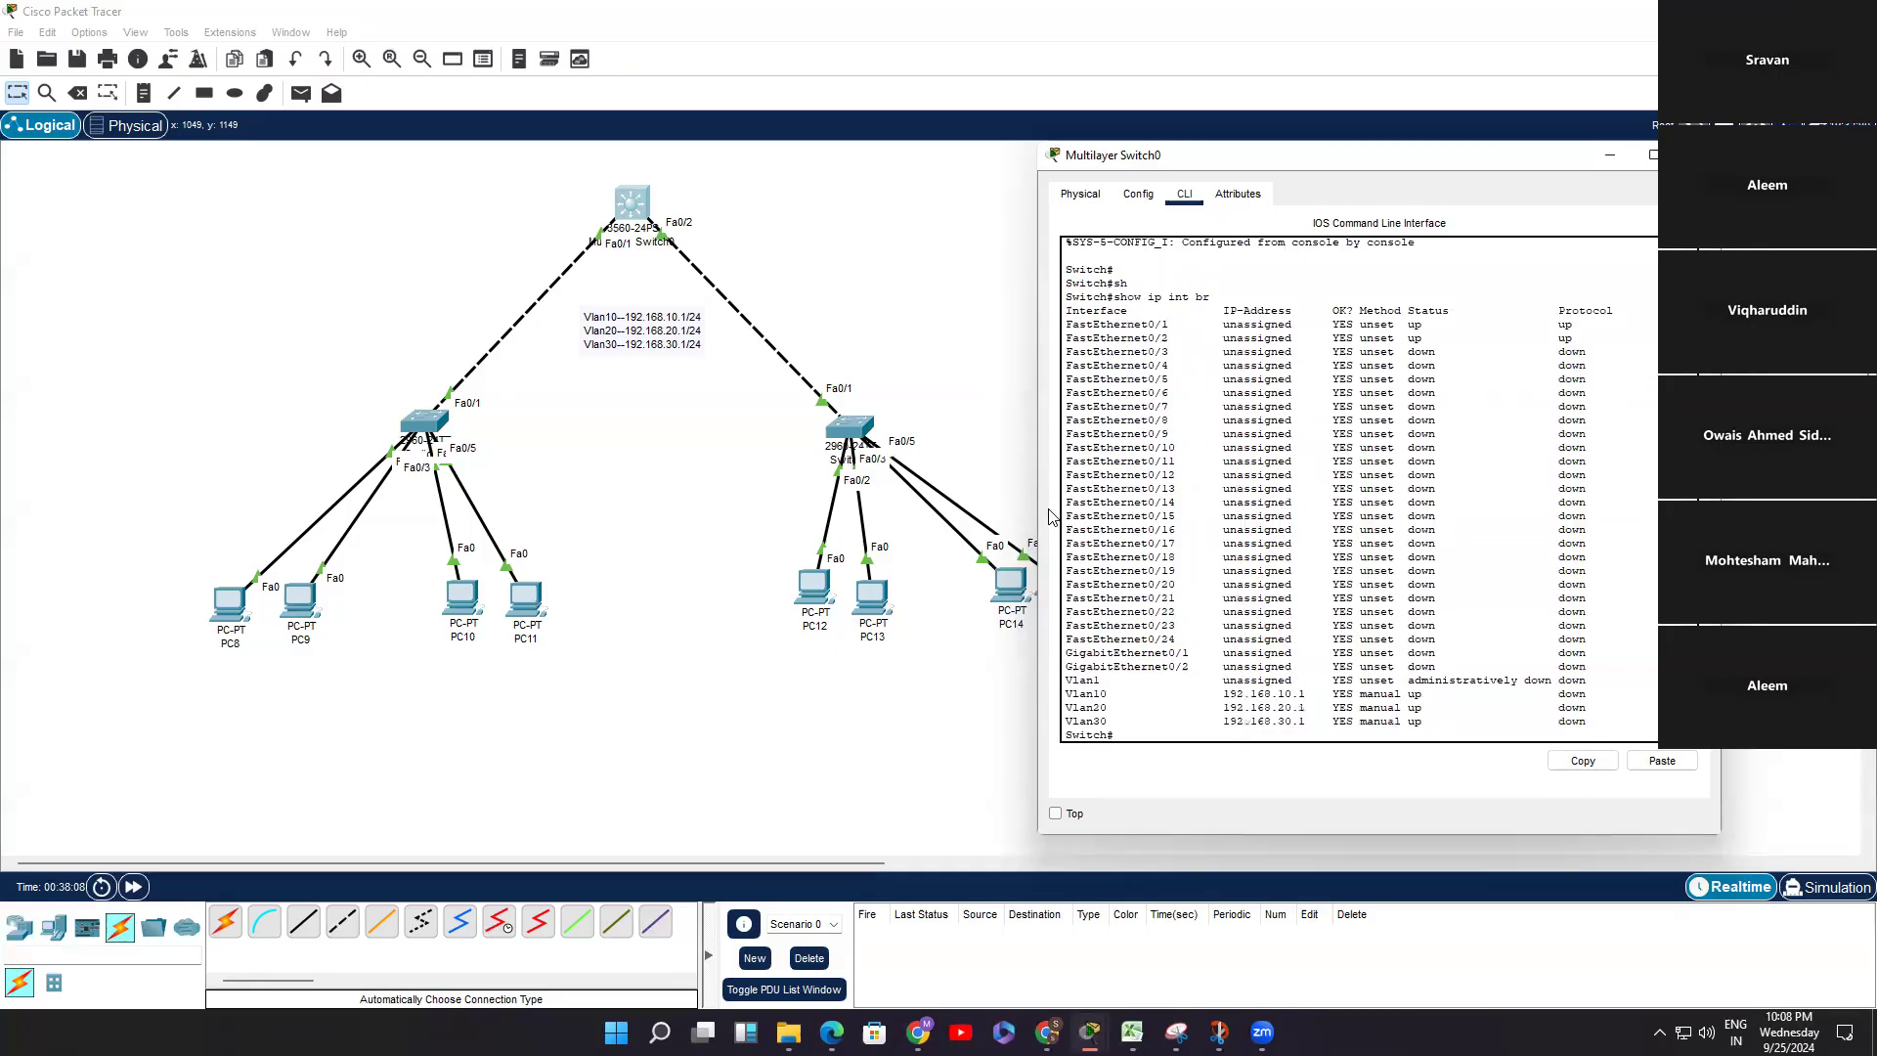
{"action": "key", "text": "Return"}
{"action": "key", "text": "Return"}
{"action": "key", "text": "Return"}
{"action": "key", "text": "Return"}
{"action": "left_click_drag", "start_coordinate": [1615, 670], "coordinate": [1065, 638]}
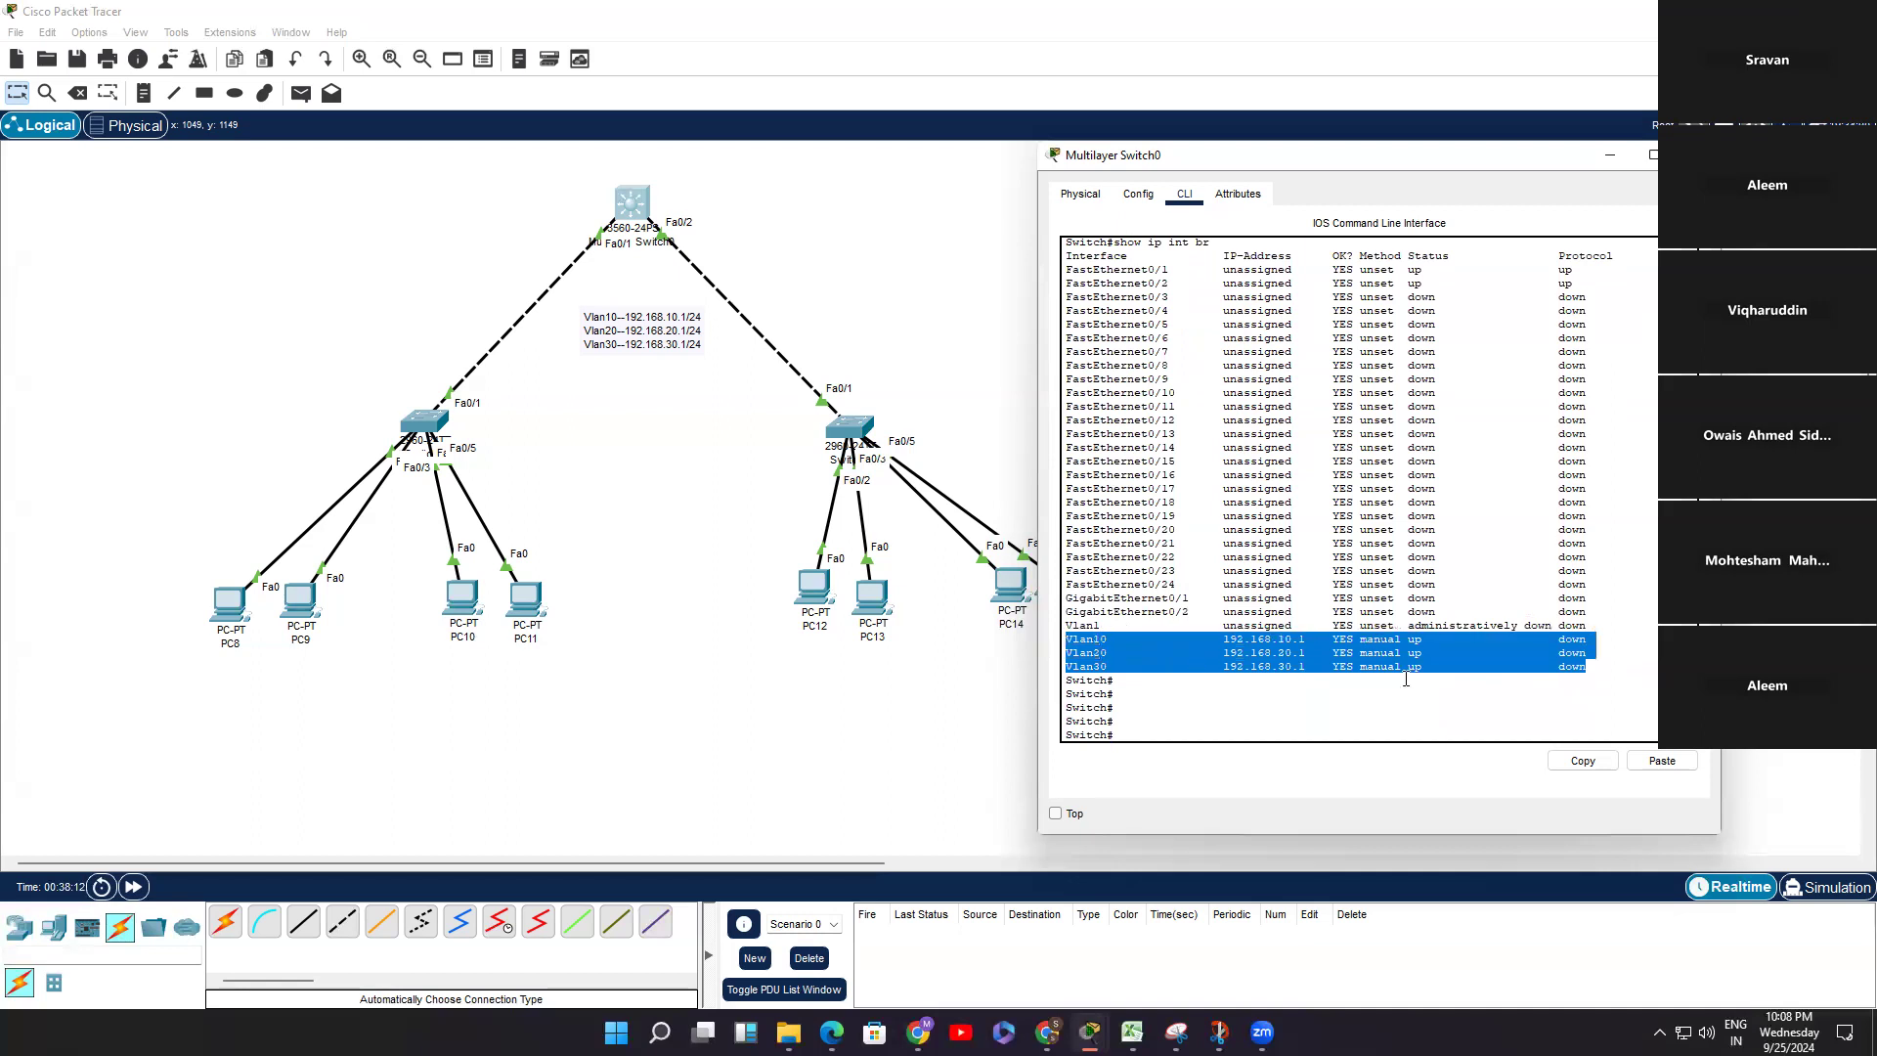
{"action": "left_click", "coordinate": [1596, 662]}
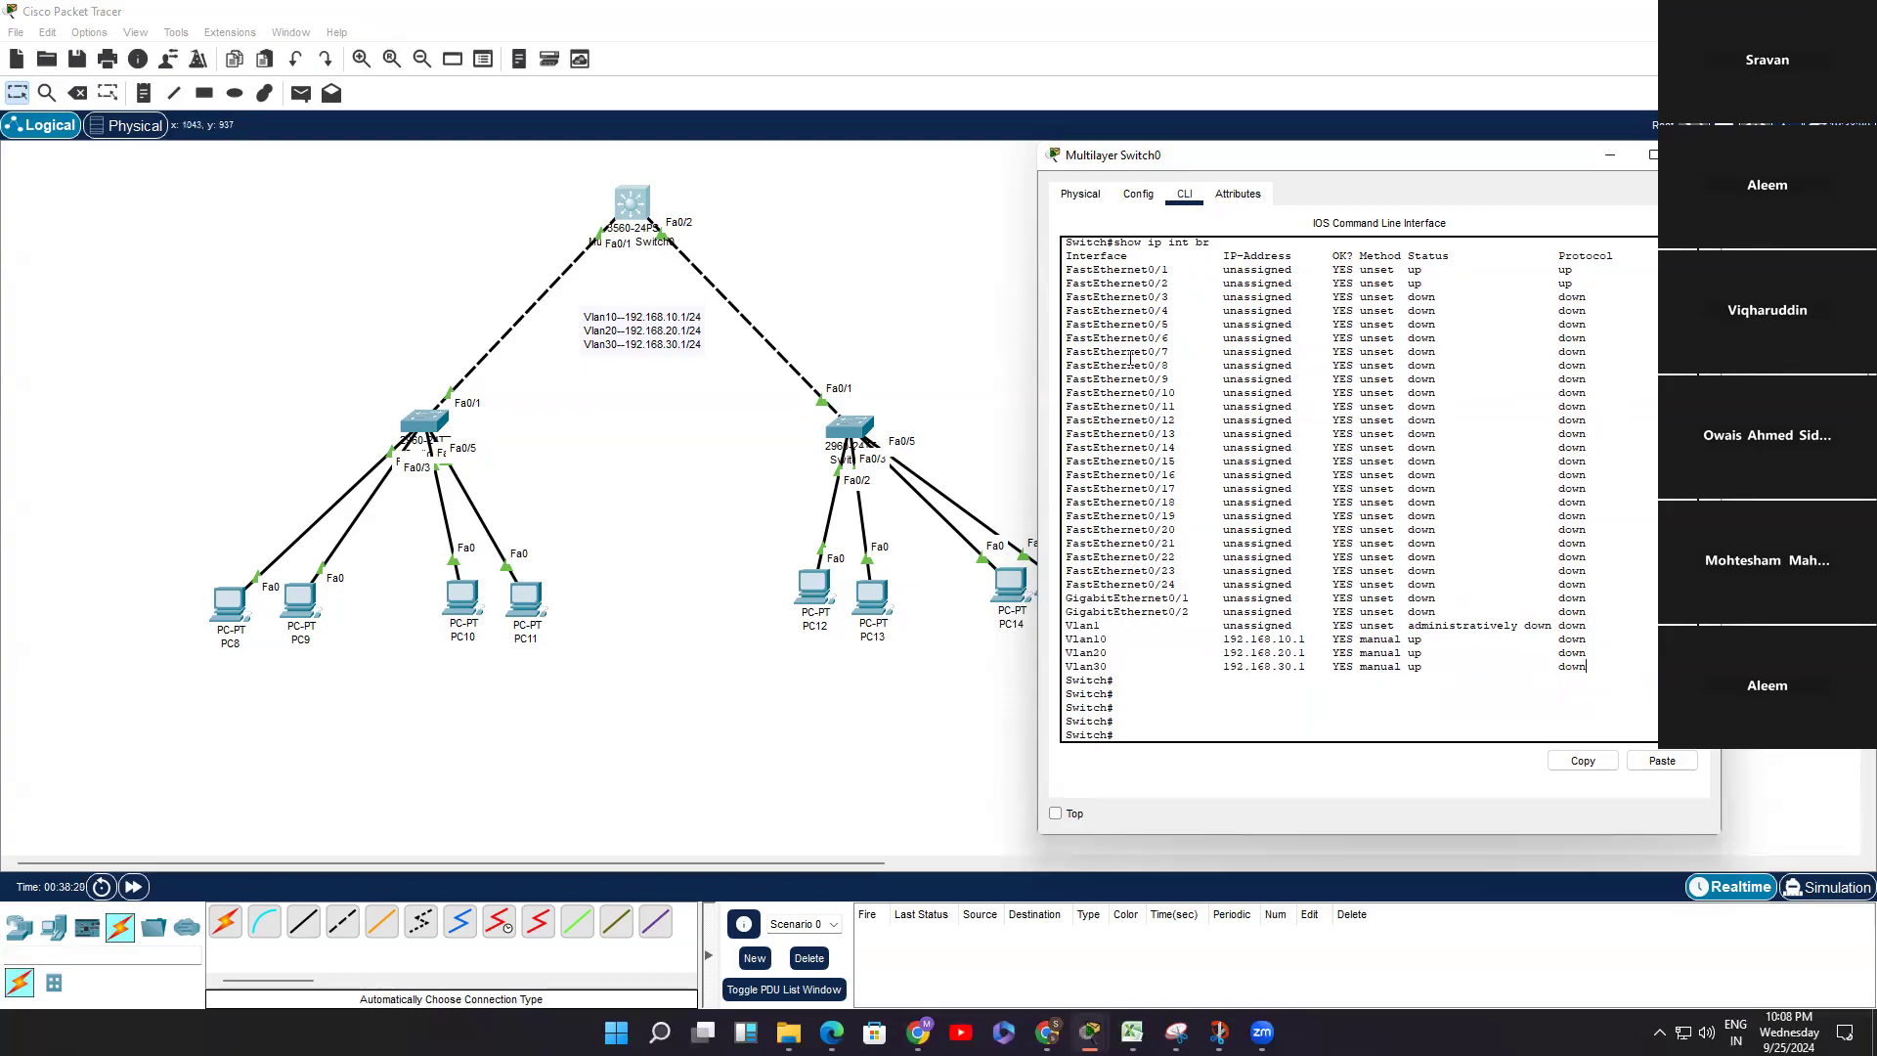
Step: Return to global configuration mode on the multilayer switch with conf t
{"action": "key", "text": "Return"}
{"action": "key", "text": "Return"}
{"action": "type", "text": "conf t"}
{"action": "key", "text": "Return"}
{"action": "key", "text": "Return"}
{"action": "key", "text": "Return"}
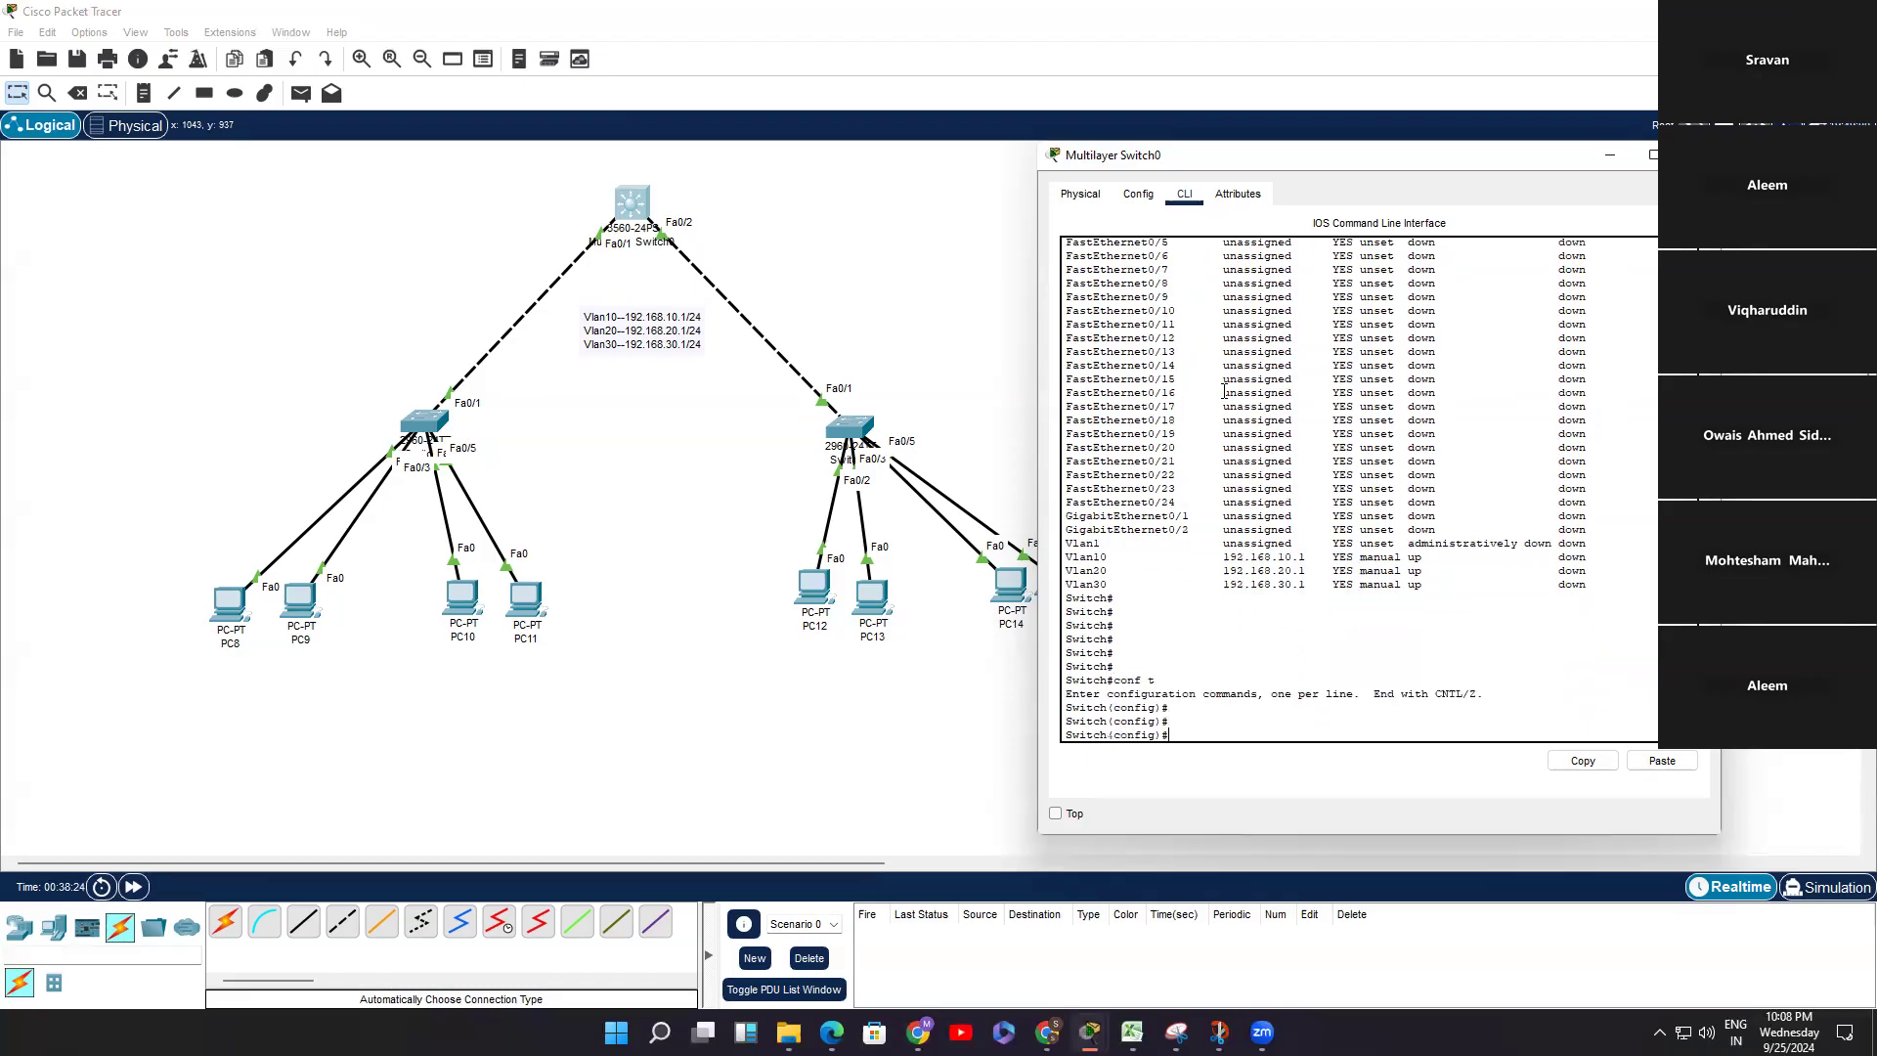
Step: Enter interface configuration mode for the multilayer switch's FastEthernet 0/1 uplink
{"action": "type", "text": "in"}
{"action": "key", "text": "Tab"}
{"action": "type", "text": "f"}
{"action": "key", "text": "Tab"}
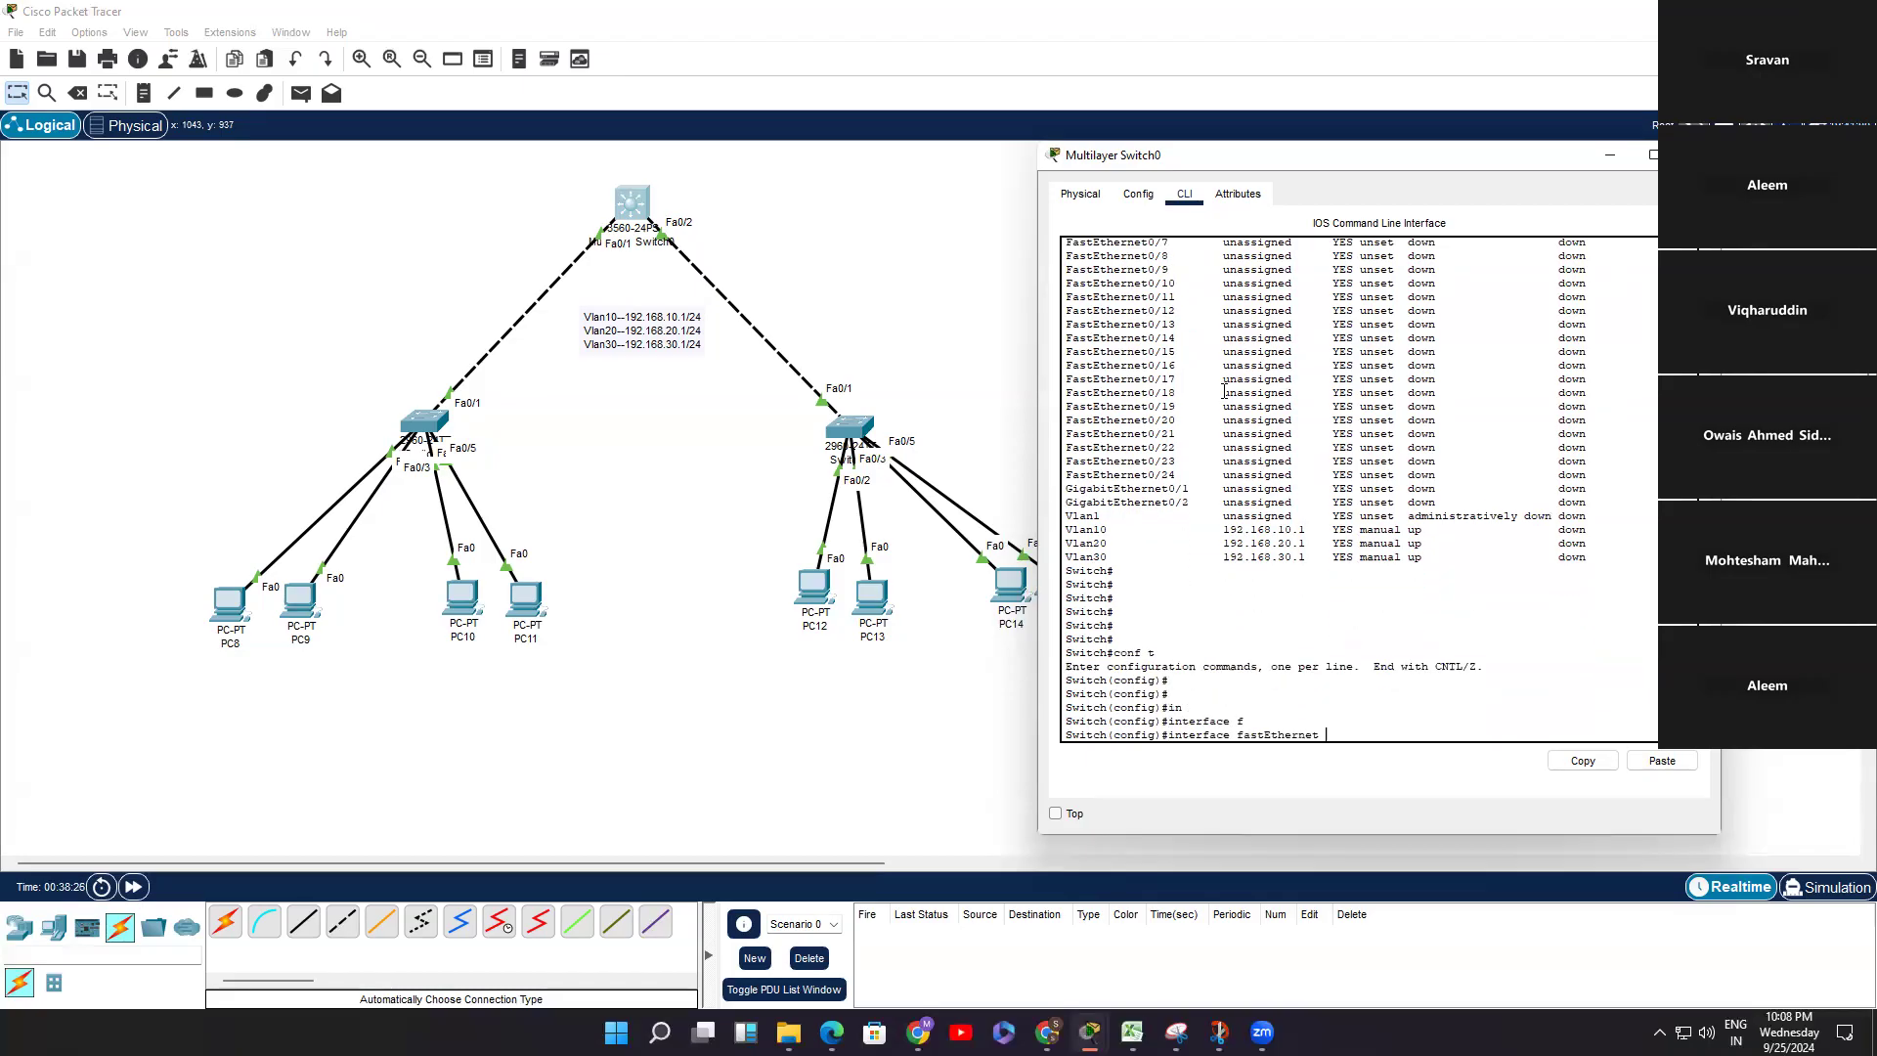
{"action": "type", "text": "0/1"}
{"action": "key", "text": "Return"}
{"action": "key", "text": "Return"}
{"action": "key", "text": "Return"}
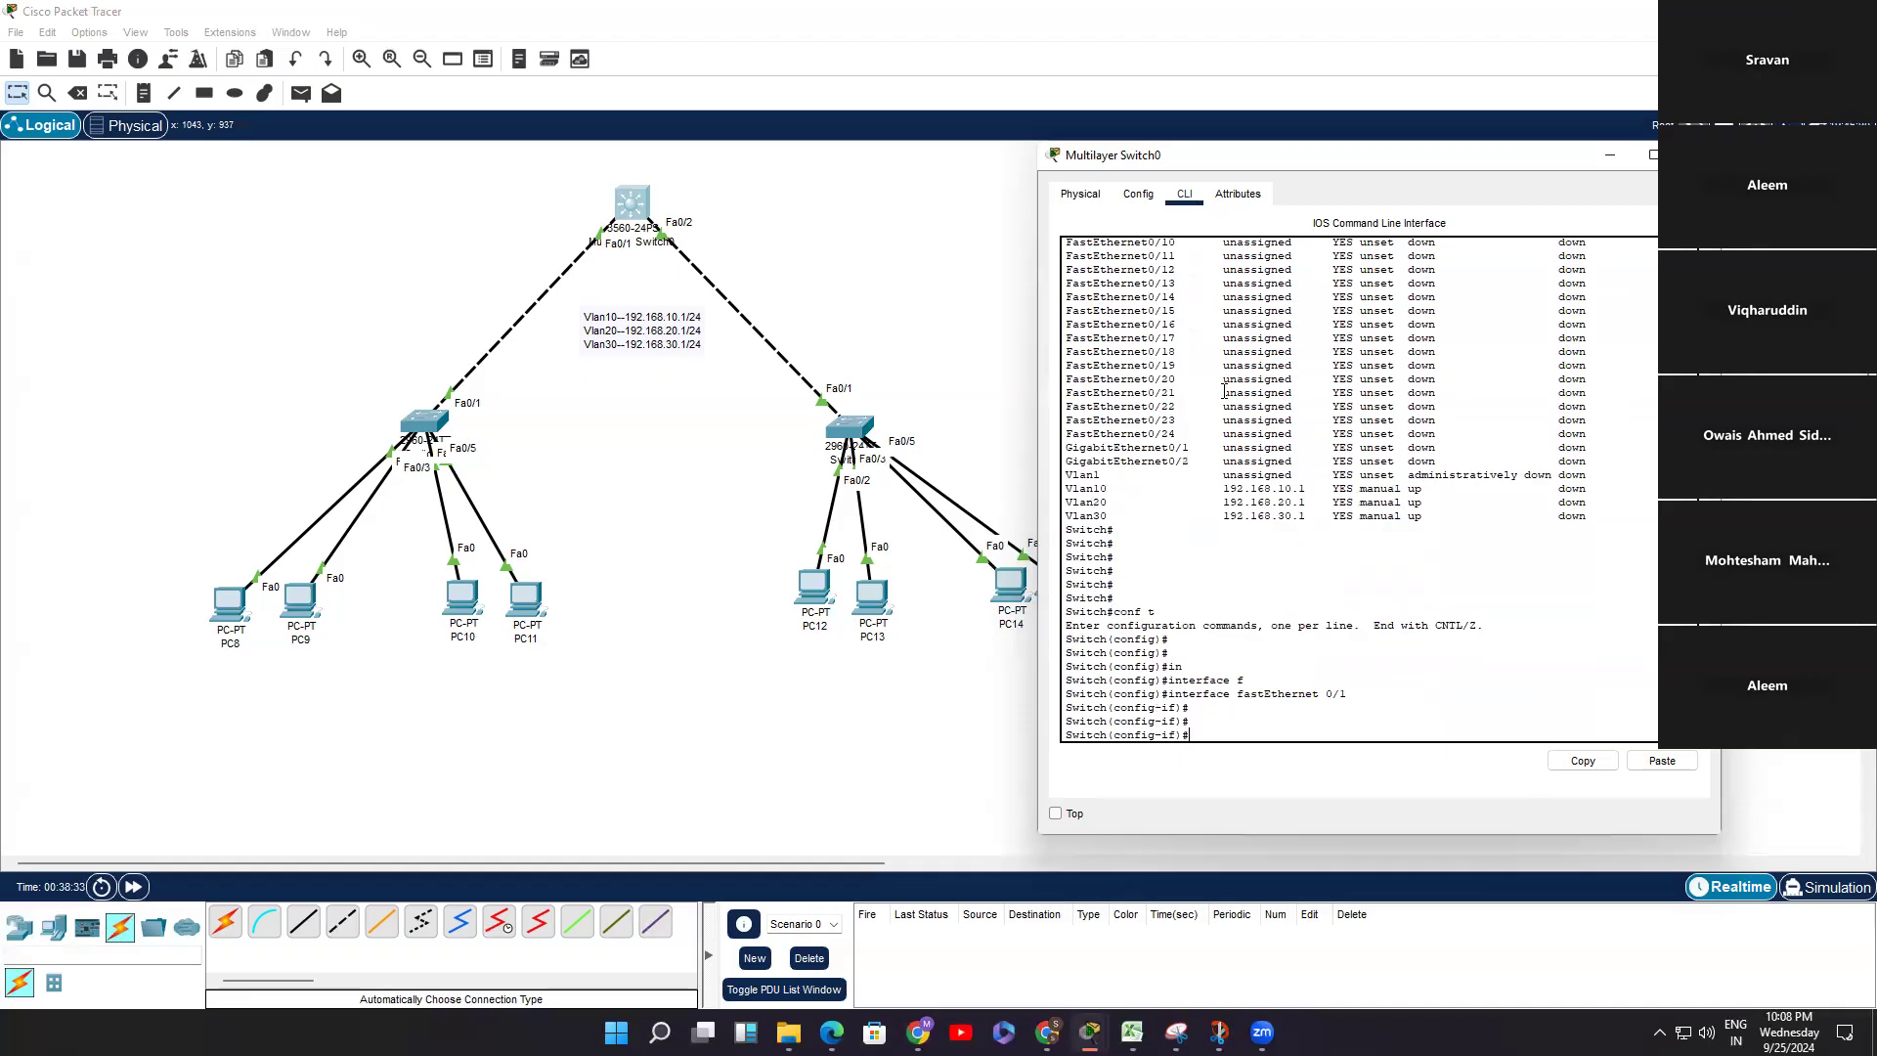
Step: Try to set the FastEthernet 0/1 uplink to trunk mode with switchport mode trunk
{"action": "type", "text": "in"}
{"action": "key", "text": "Tab"}
{"action": "key", "text": "BackSpace"}
{"action": "type", "text": "sw"}
{"action": "key", "text": "Tab"}
{"action": "type", "text": "m"}
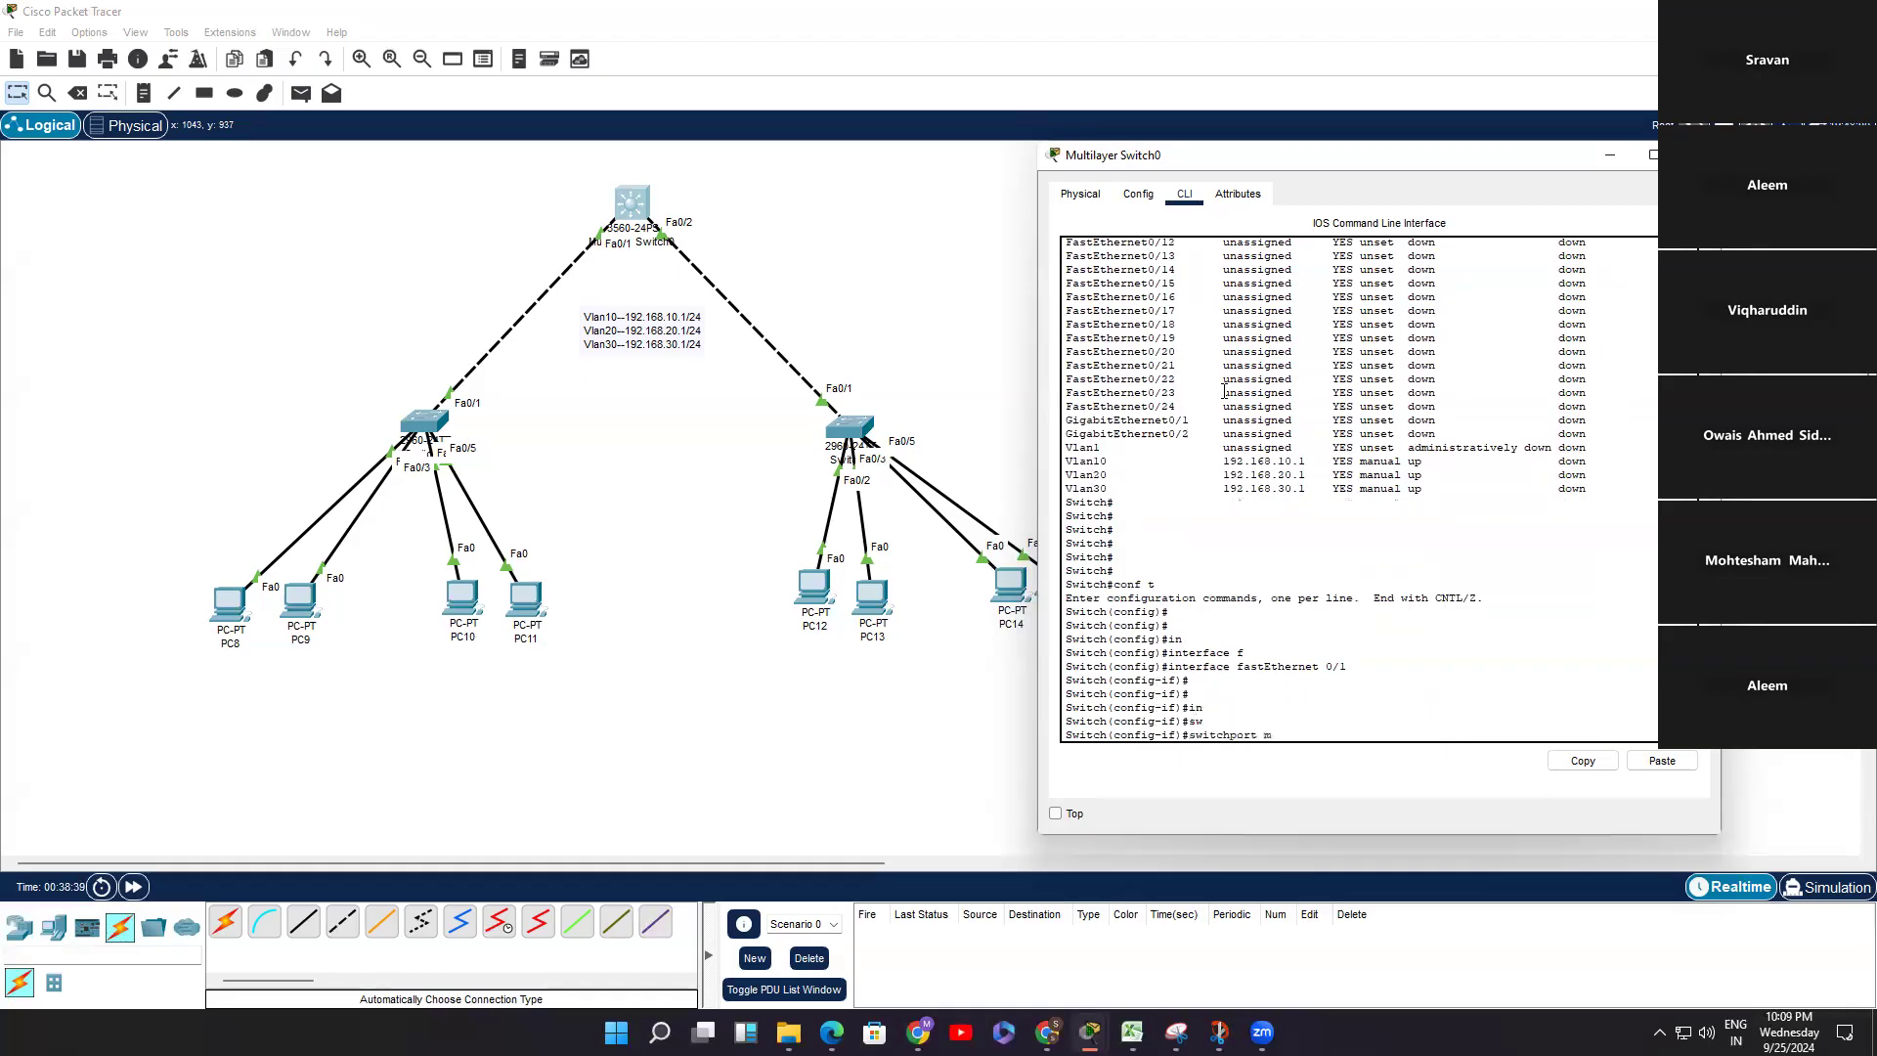
{"action": "type", "text": "o"}
{"action": "key", "text": "Tab"}
{"action": "type", "text": "tr"}
{"action": "key", "text": "Tab"}
{"action": "key", "text": "Return"}
{"action": "key", "text": "Return"}
{"action": "key", "text": "Return"}
{"action": "key", "text": "Return"}
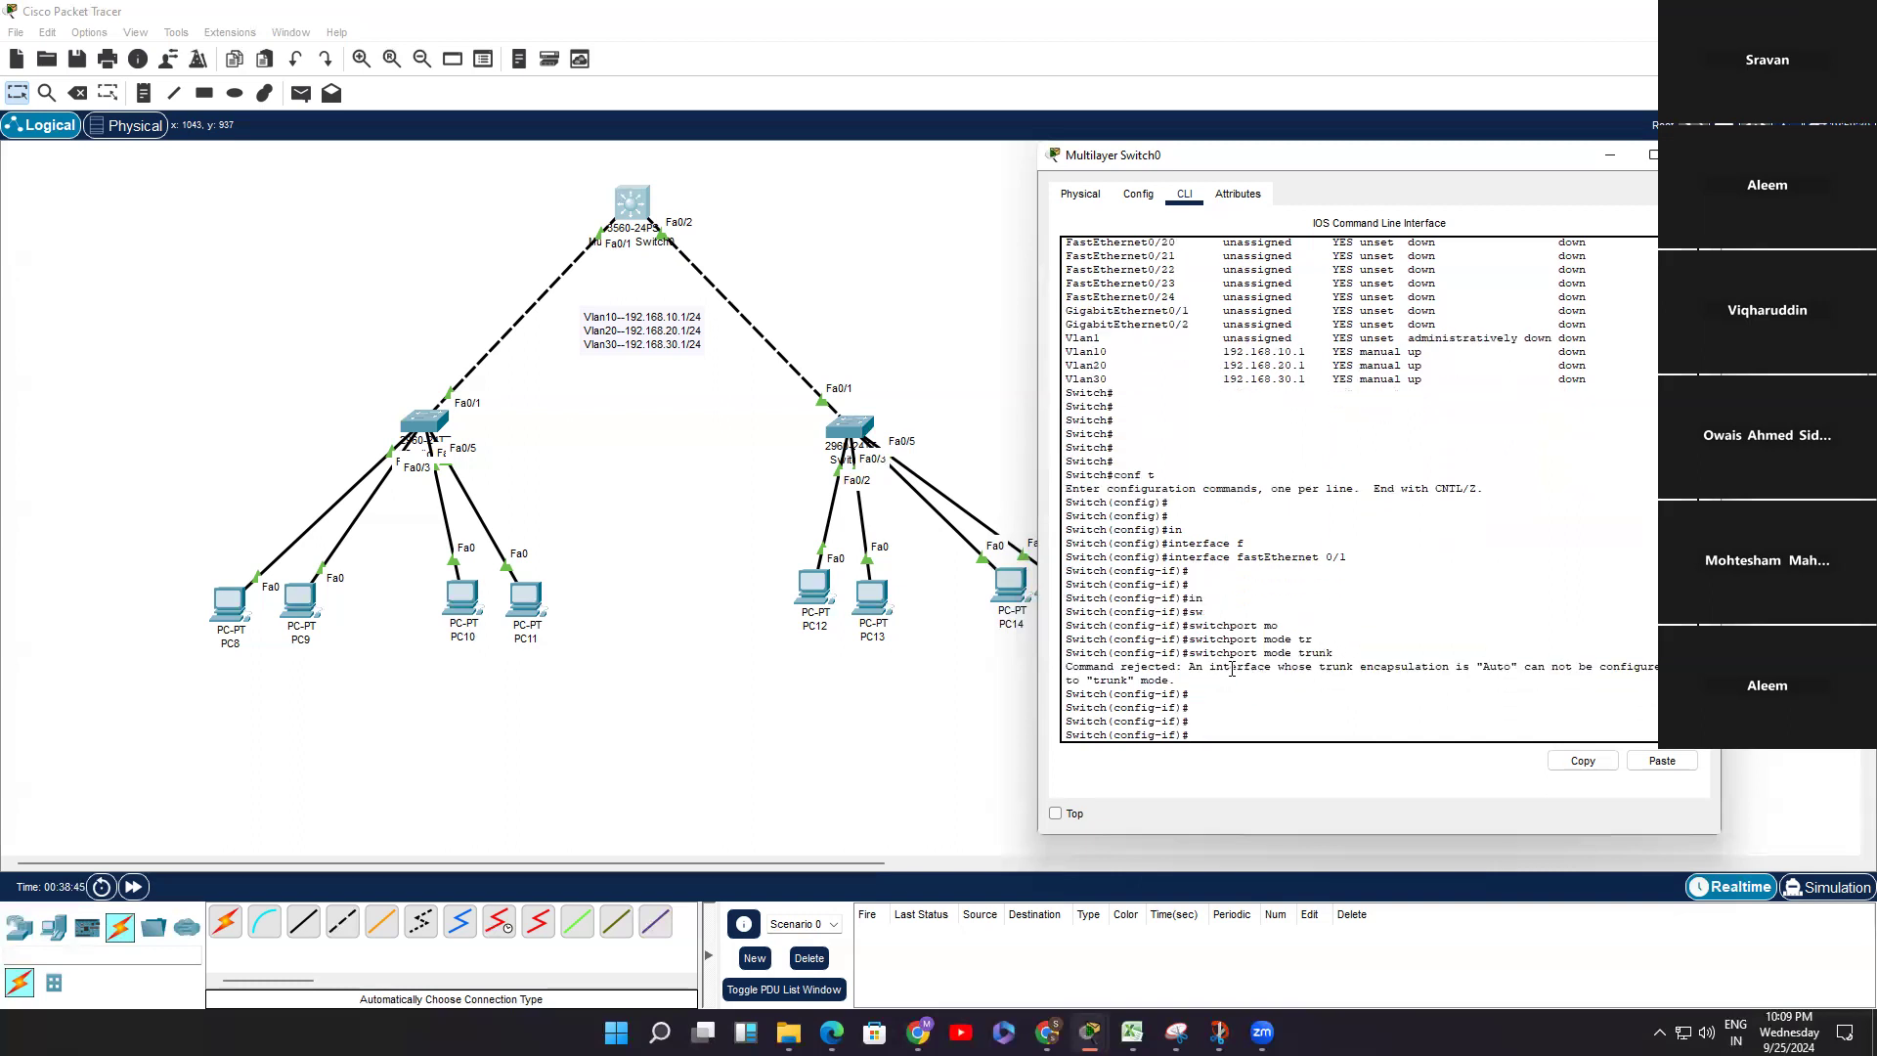
{"action": "key", "text": "Return"}
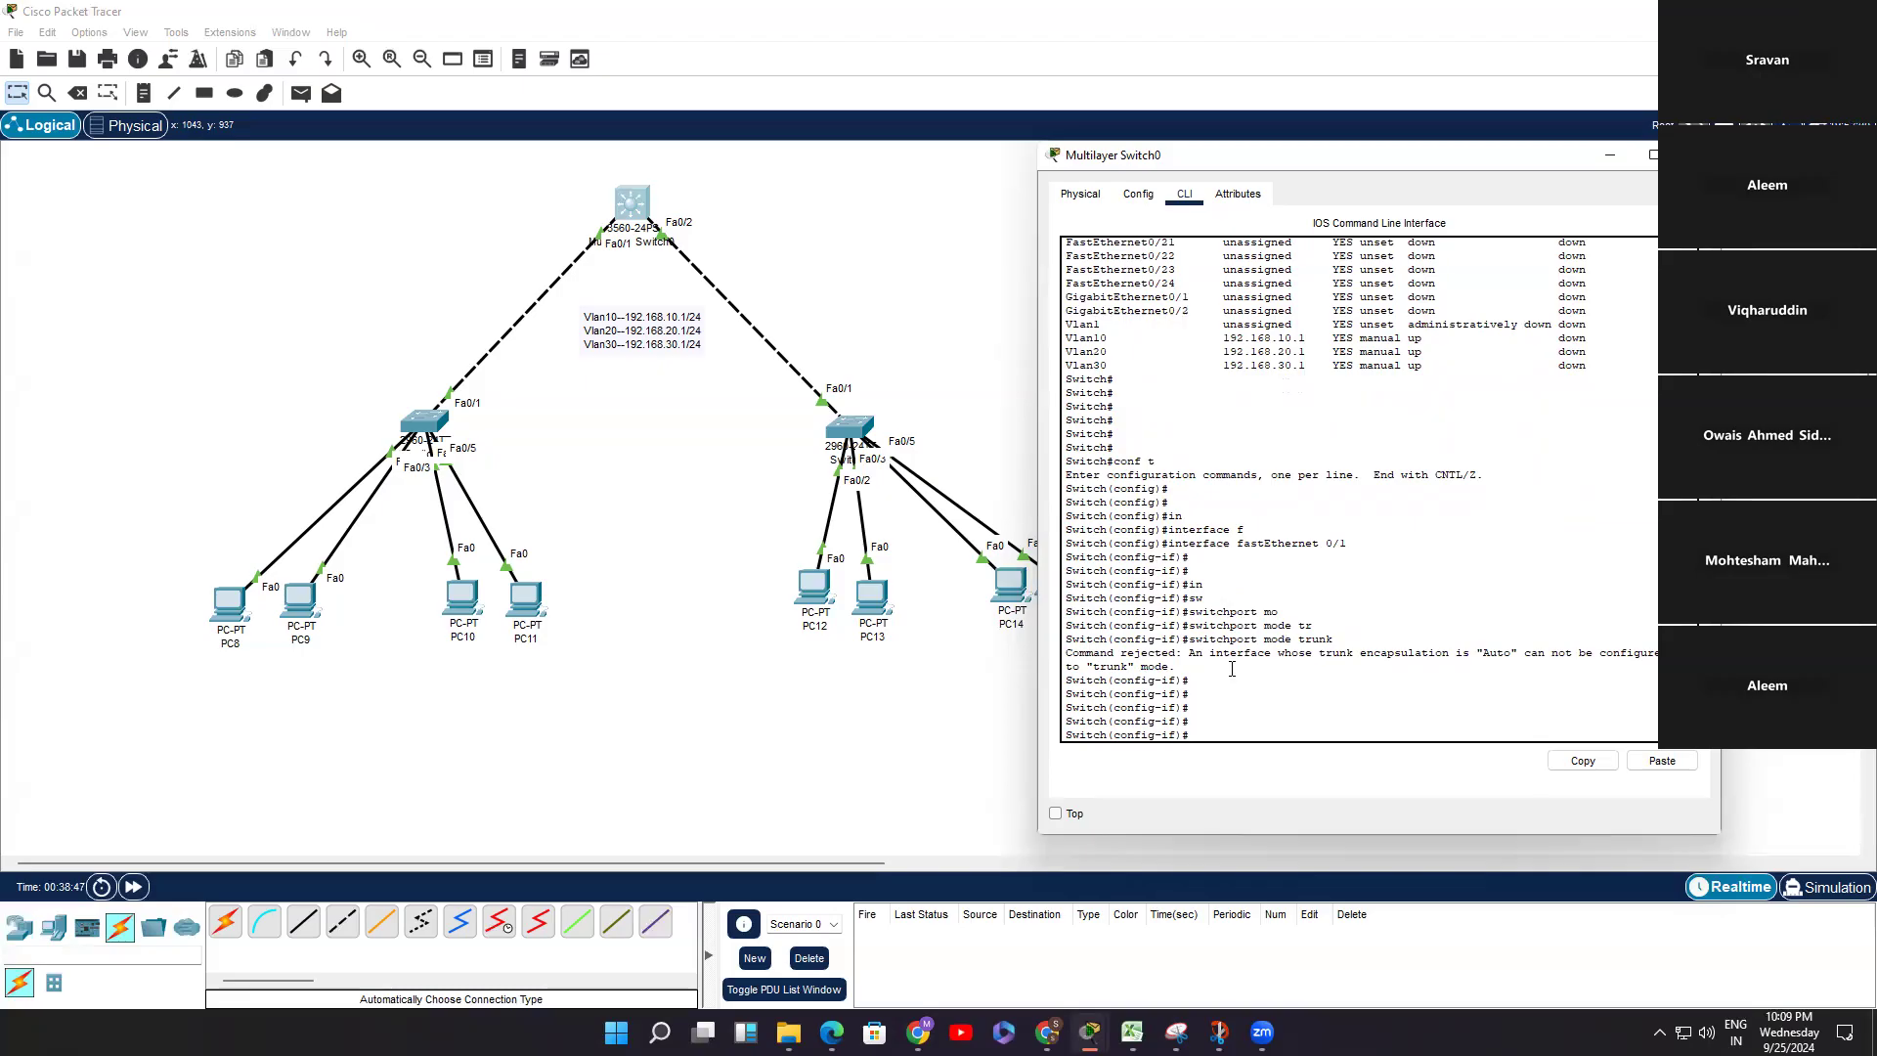
Step: List the available switchport options on FastEthernet 0/1 to find the encapsulation command
{"action": "type", "text": "sw"}
{"action": "key", "text": "Tab"}
{"action": "type", "text": "e"}
{"action": "key", "text": "Tab"}
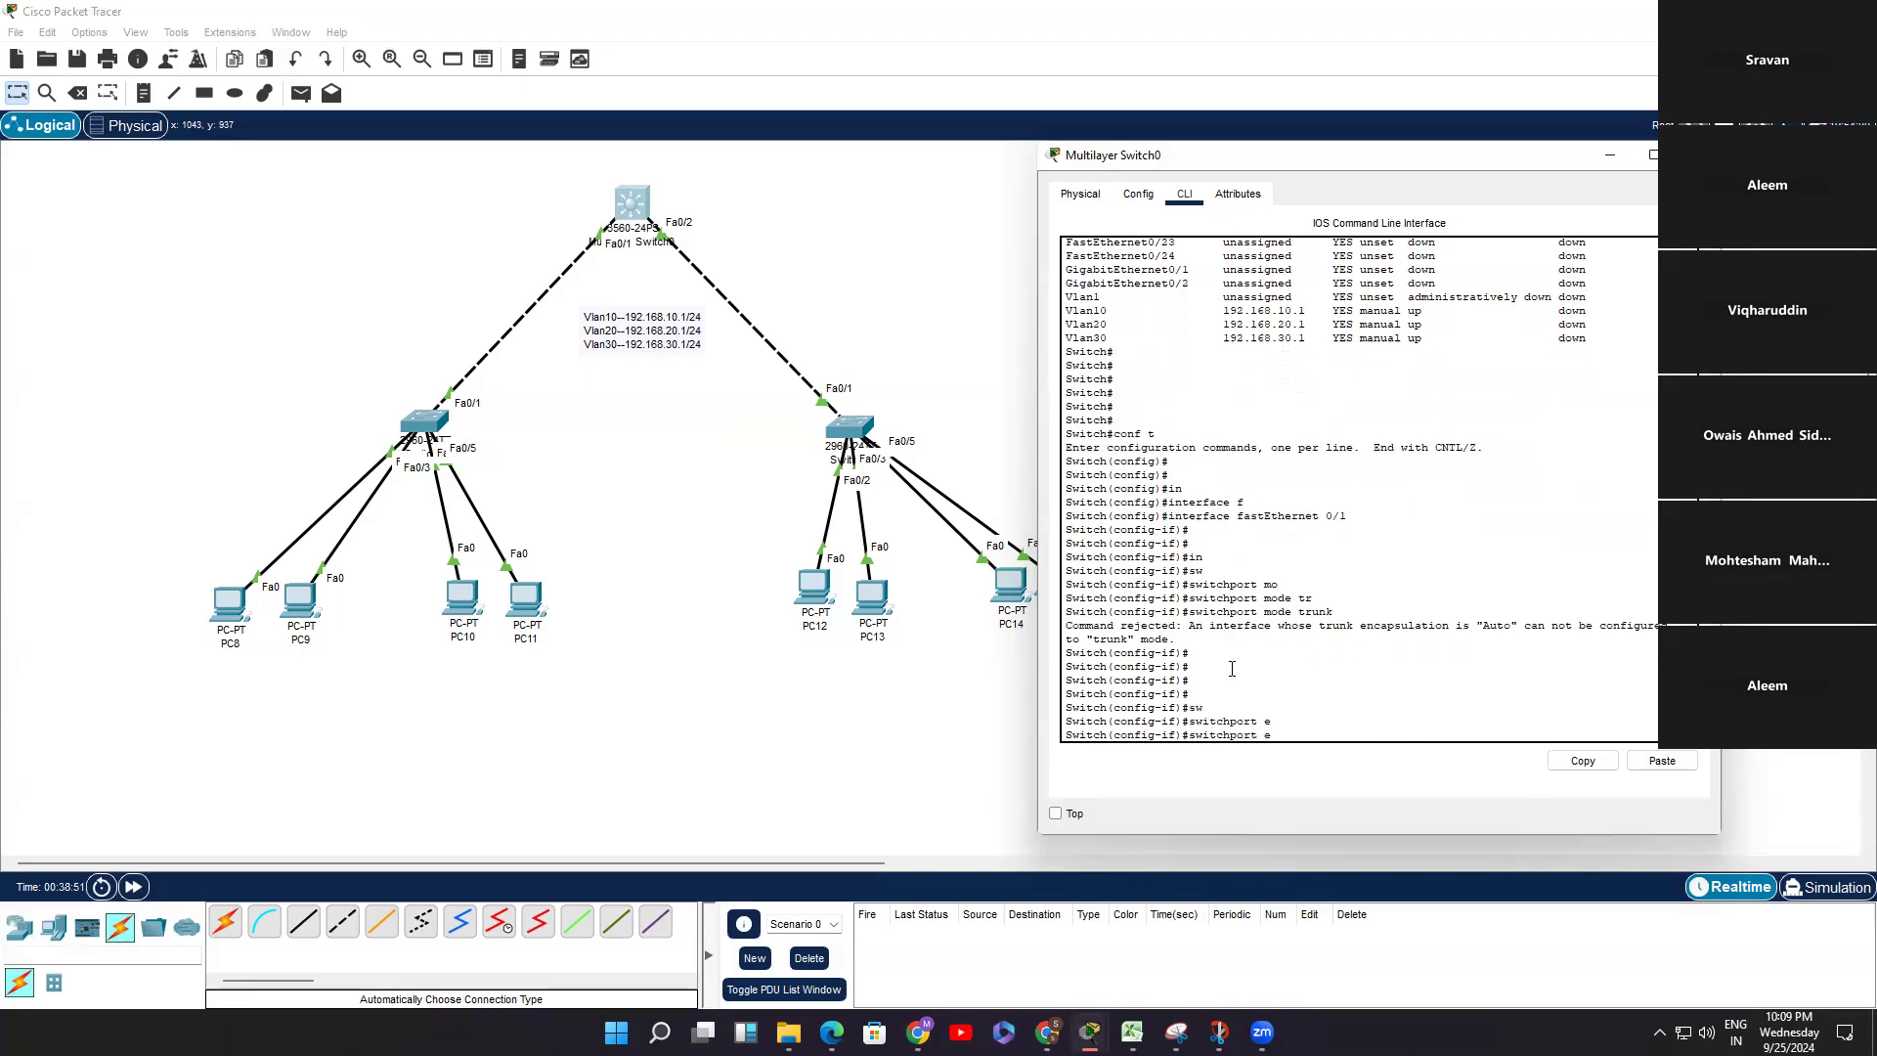
{"action": "type", "text": "n"}
{"action": "key", "text": "Tab"}
{"action": "key", "text": "BackSpace"}
{"action": "key", "text": "BackSpace"}
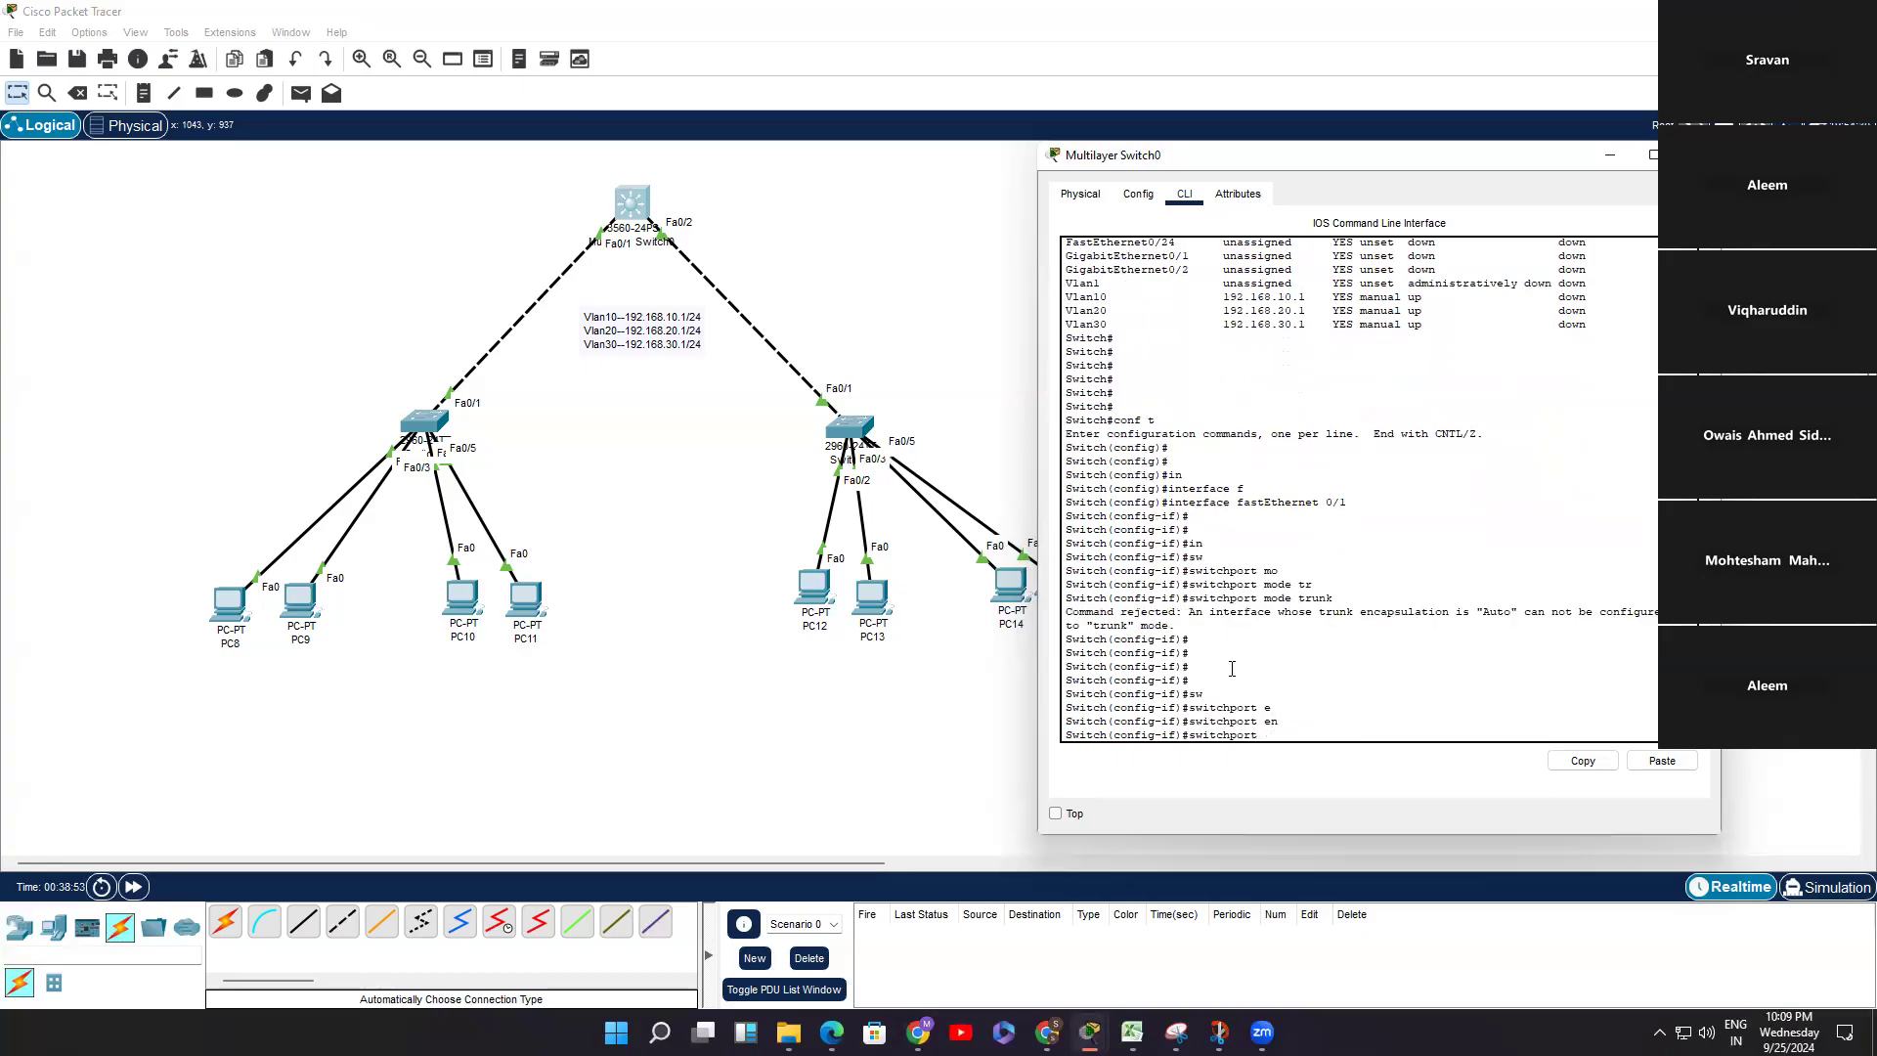
{"action": "type", "text": "?"}
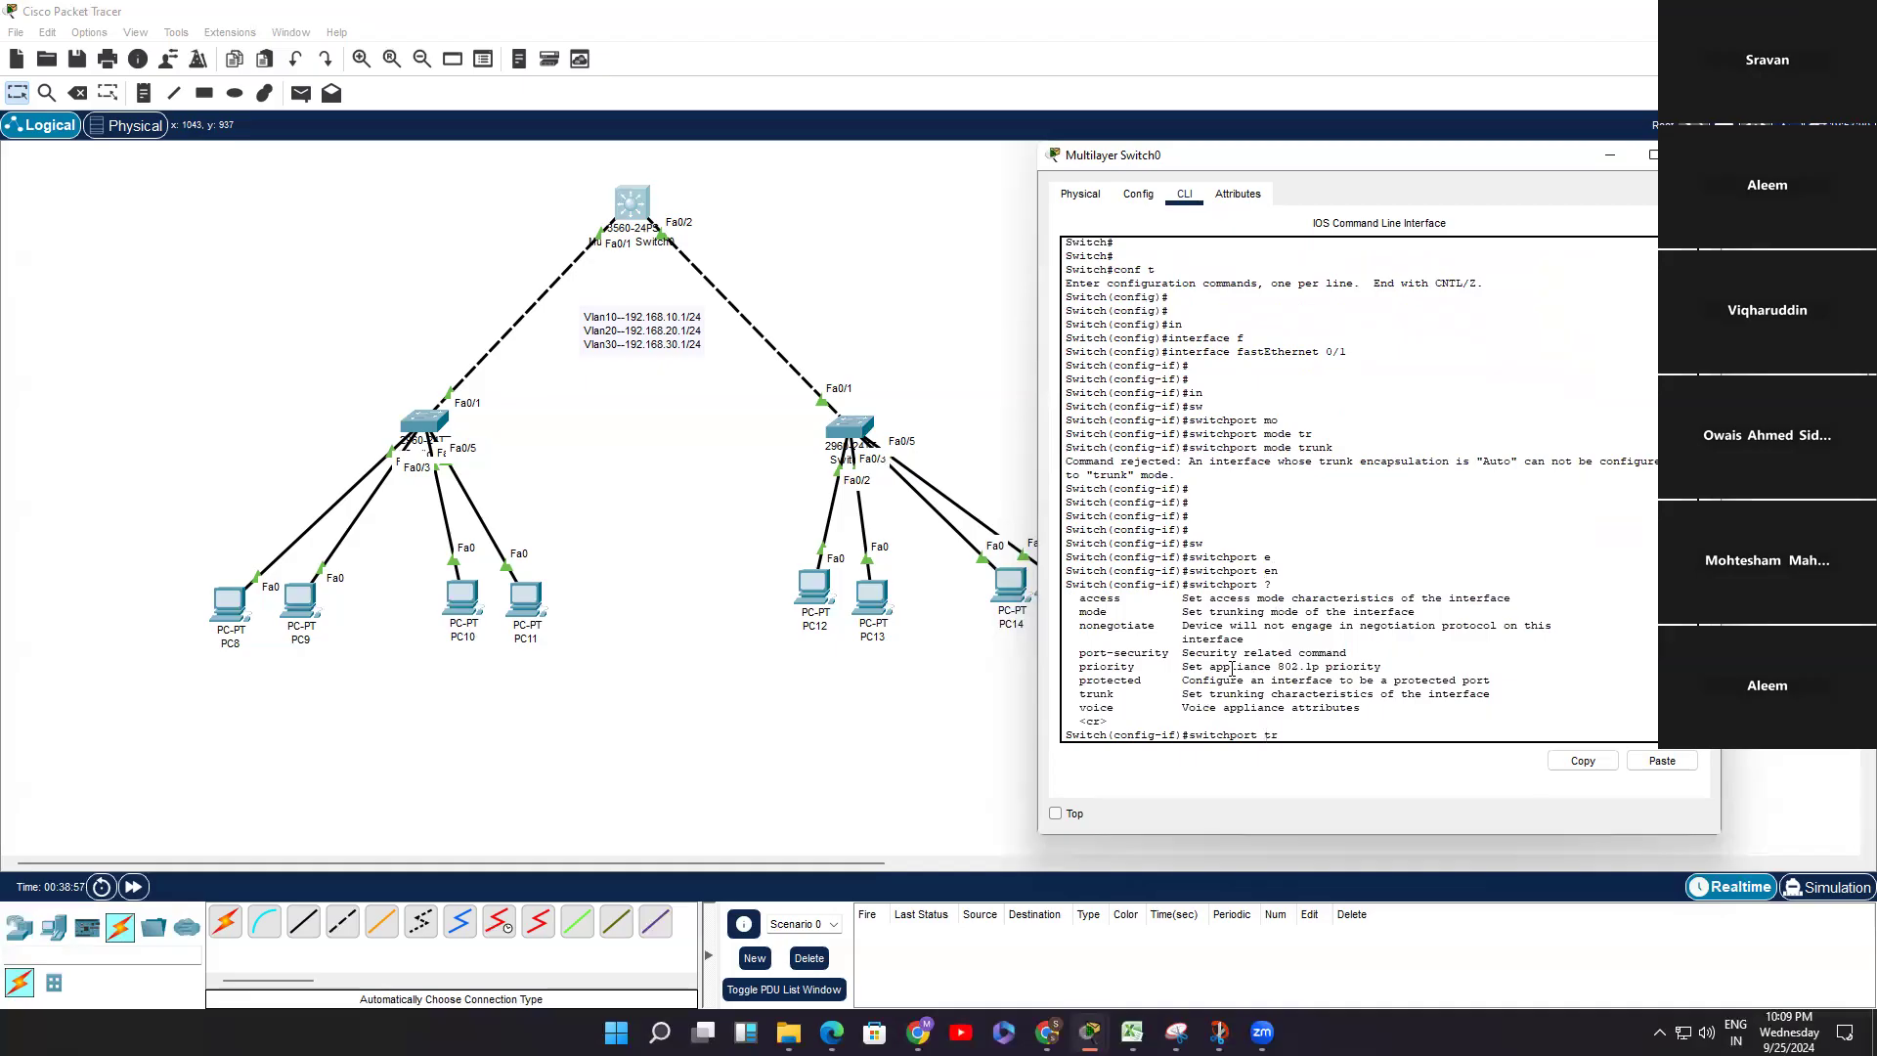
Step: Set the trunk encapsulation of FastEthernet 0/1 to dot1q and exit to global configuration mode
{"action": "type", "text": "tr"}
{"action": "key", "text": "Tab"}
{"action": "type", "text": "e"}
{"action": "key", "text": "Tab"}
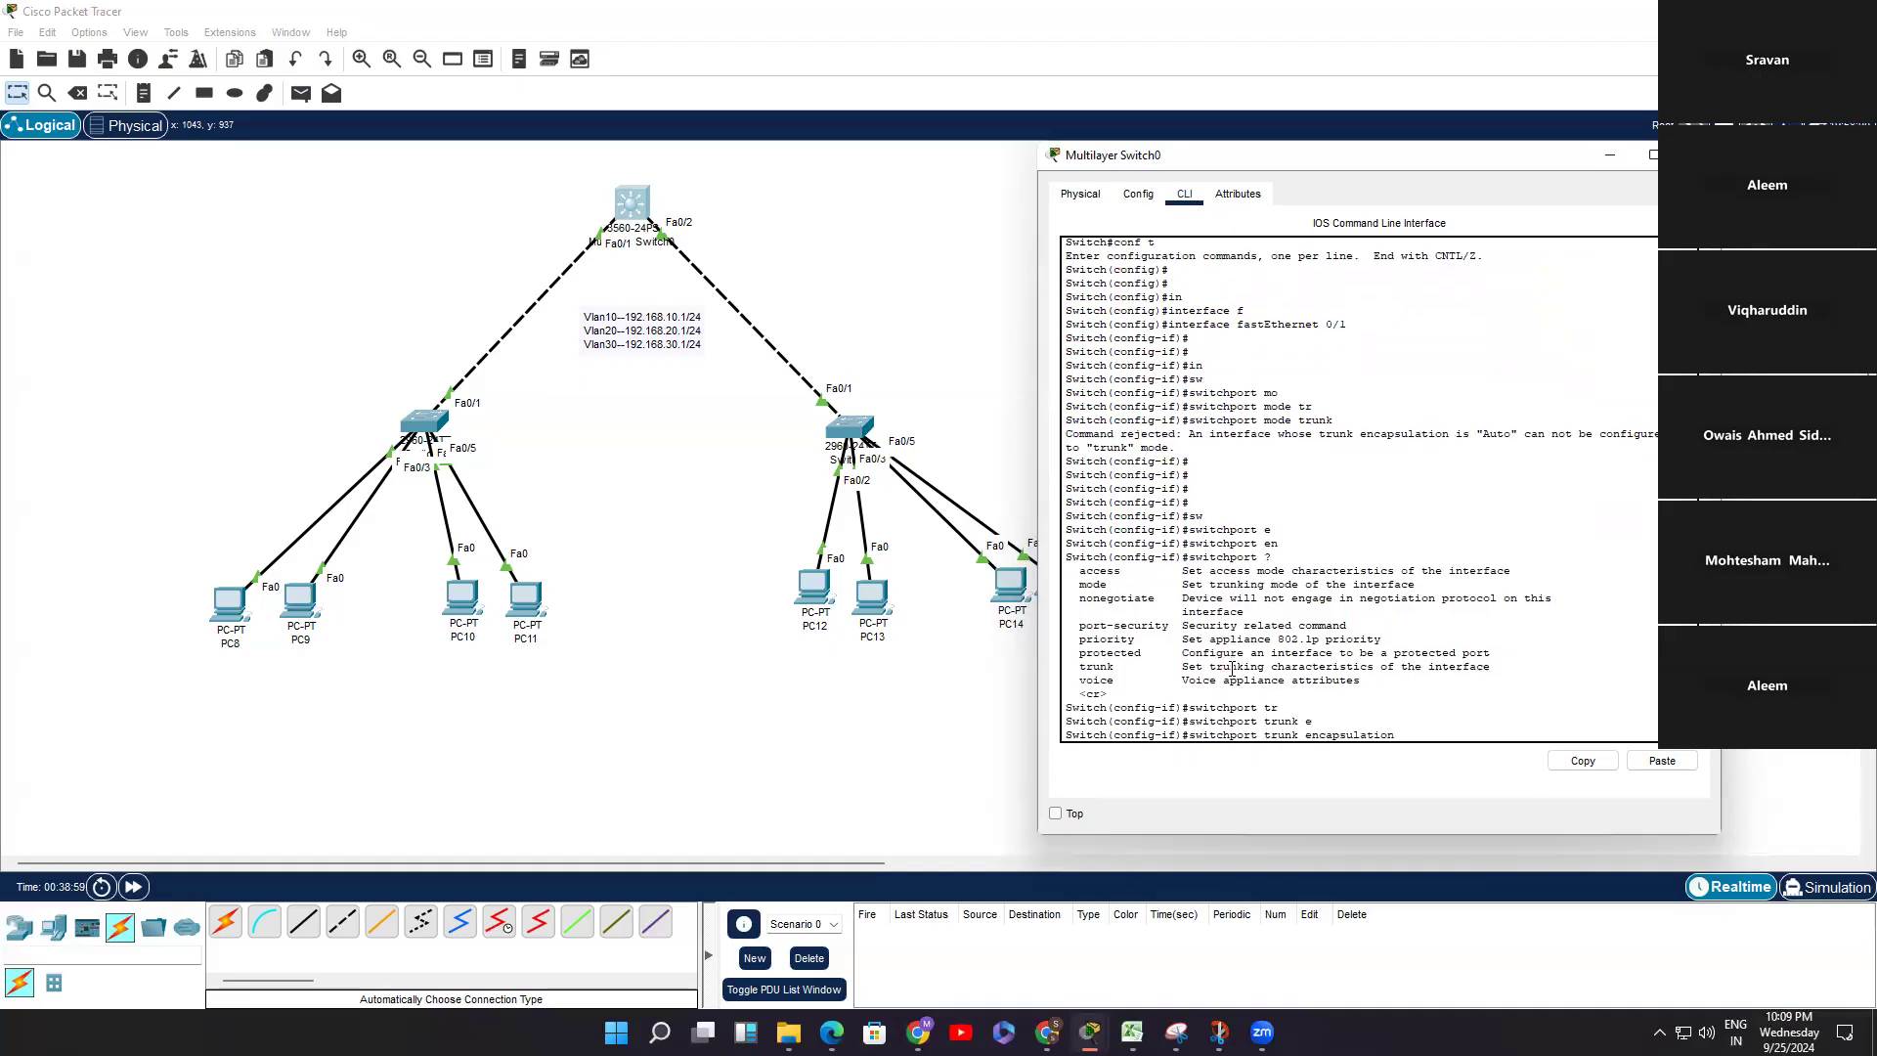
{"action": "type", "text": "?"}
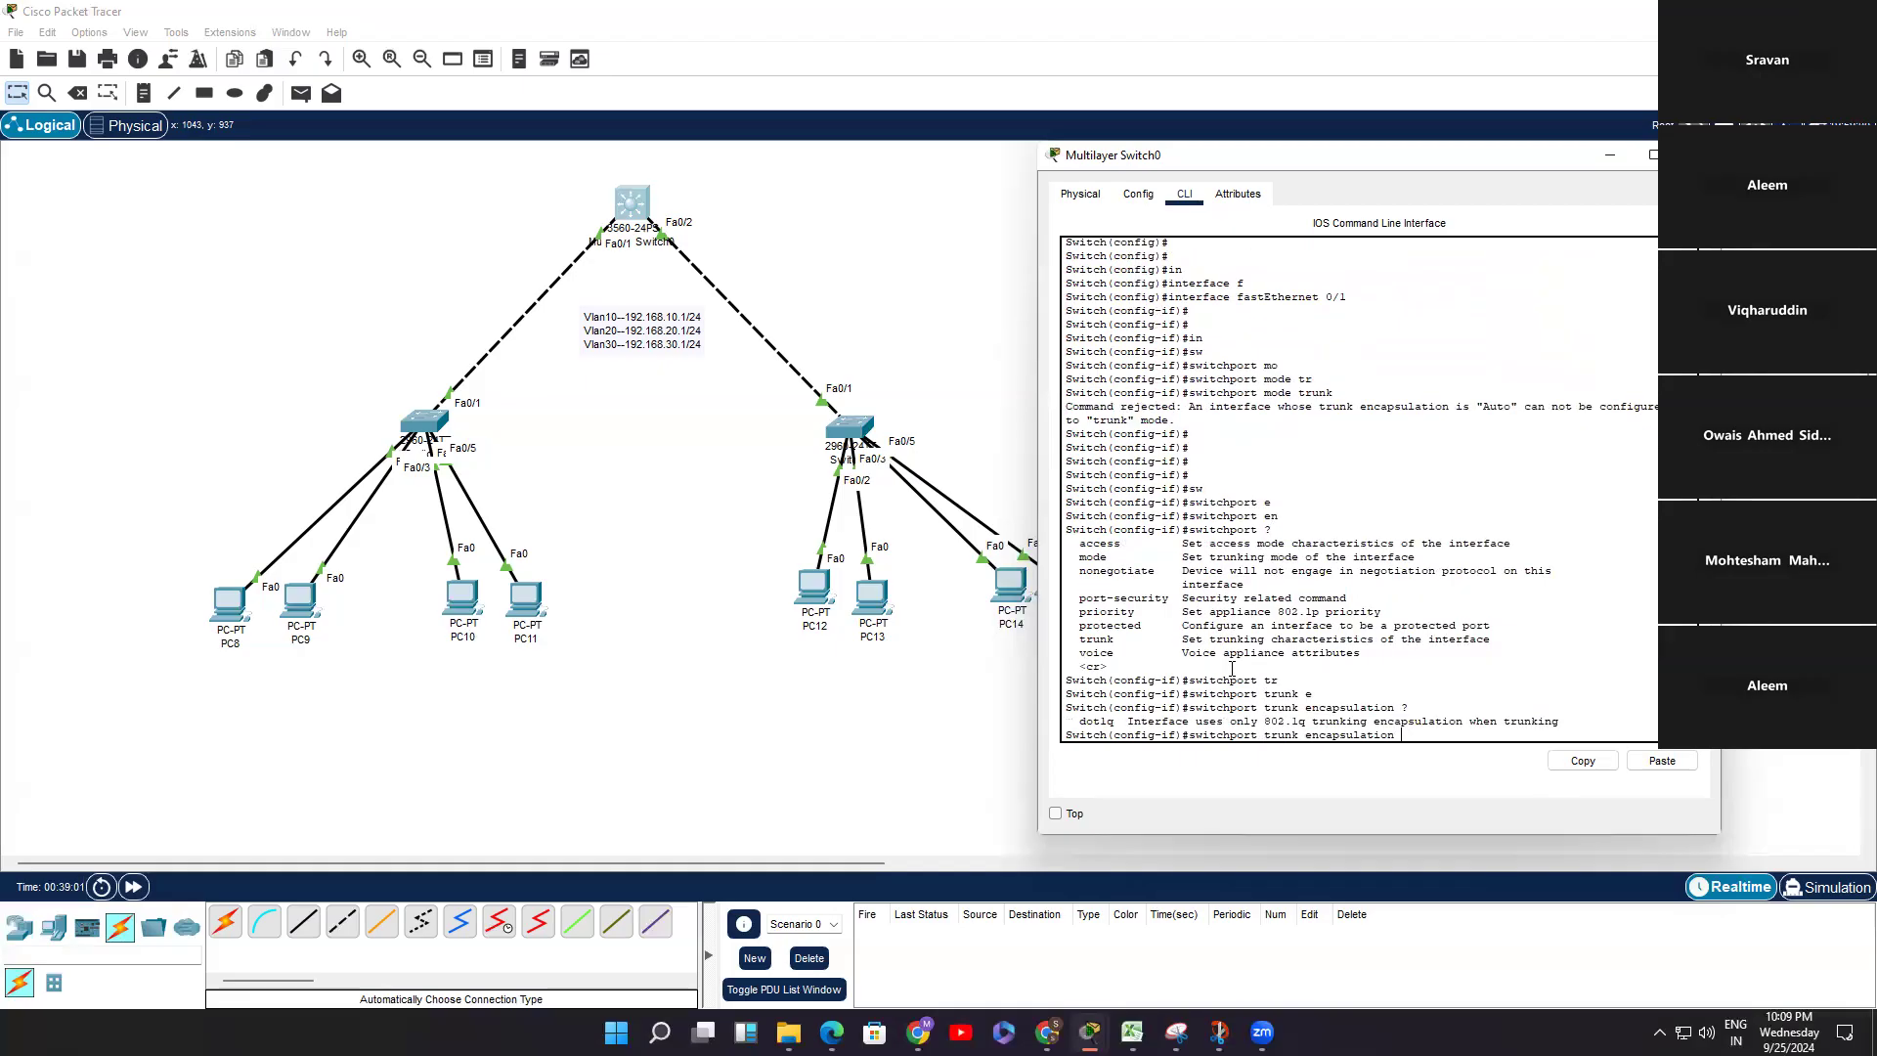
{"action": "type", "text": "f"}
{"action": "key", "text": "Tab"}
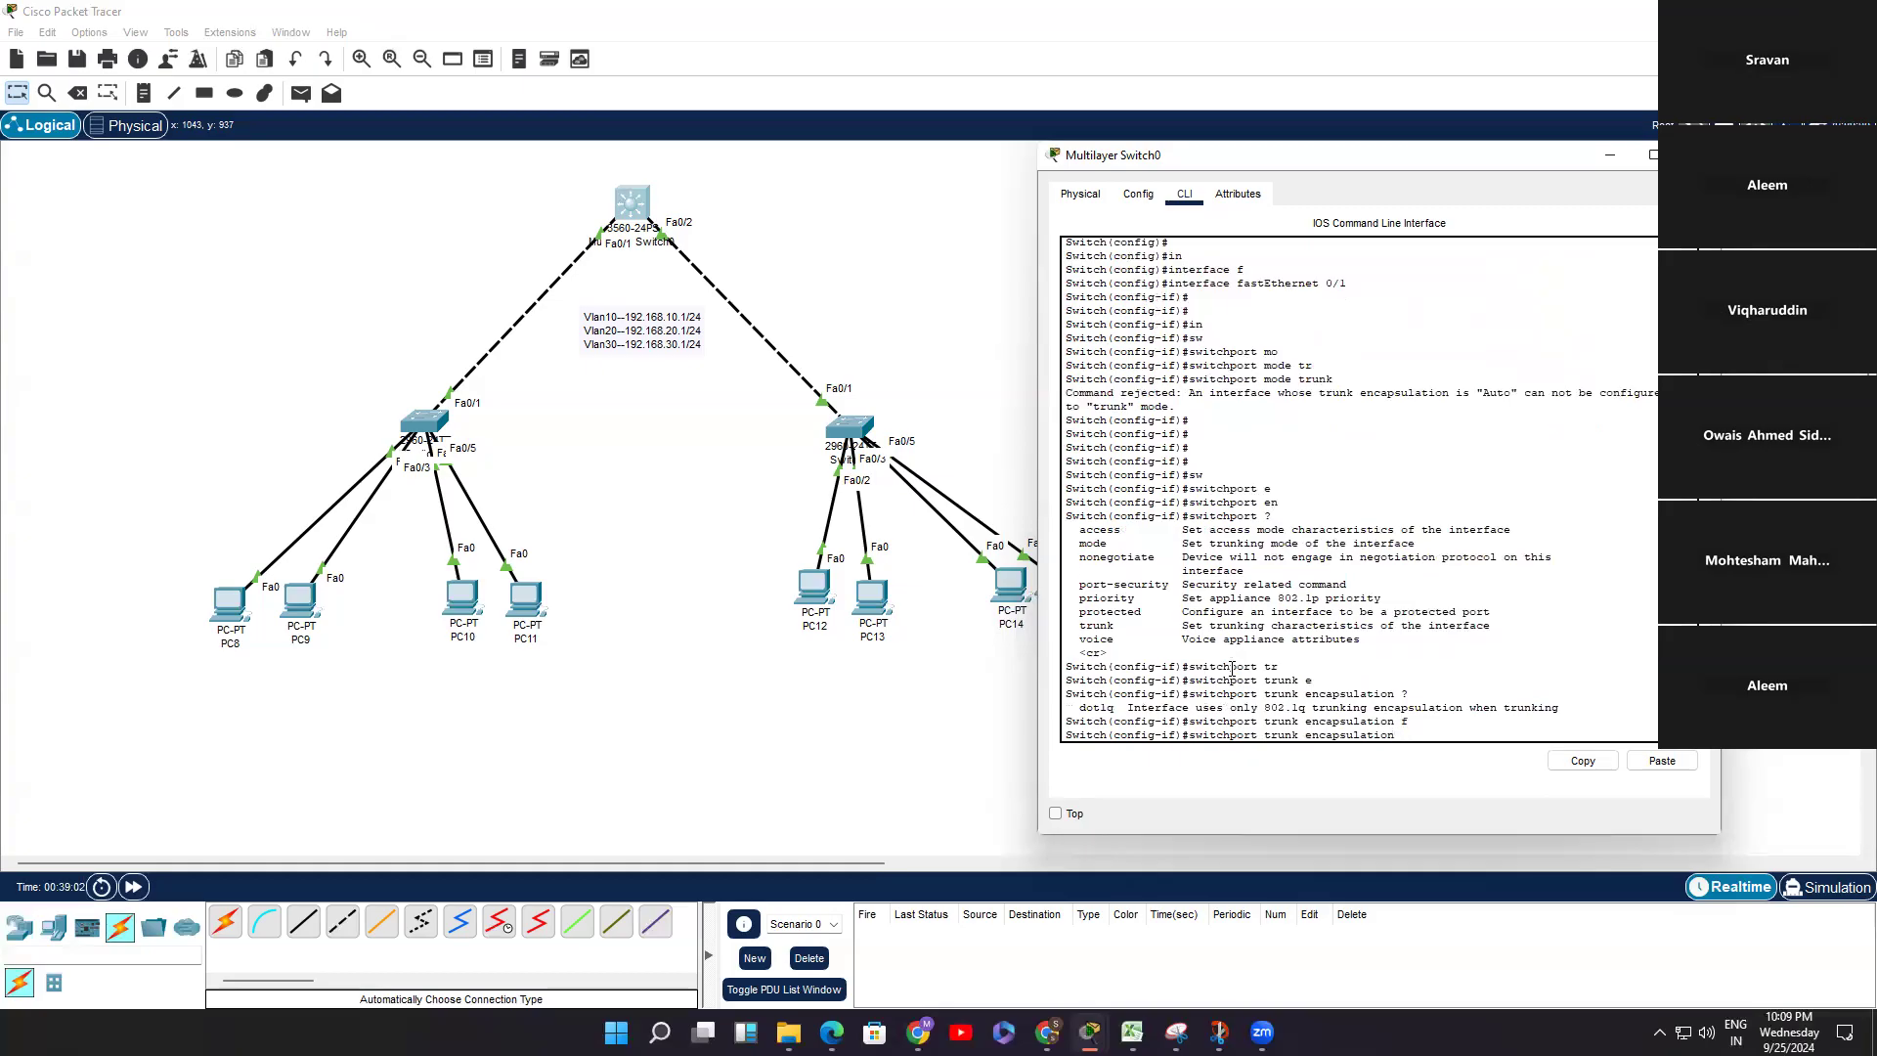
{"action": "type", "text": "d"}
{"action": "key", "text": "Tab"}
{"action": "key", "text": "Return"}
{"action": "key", "text": "Return"}
{"action": "key", "text": "Return"}
{"action": "key", "text": "Return"}
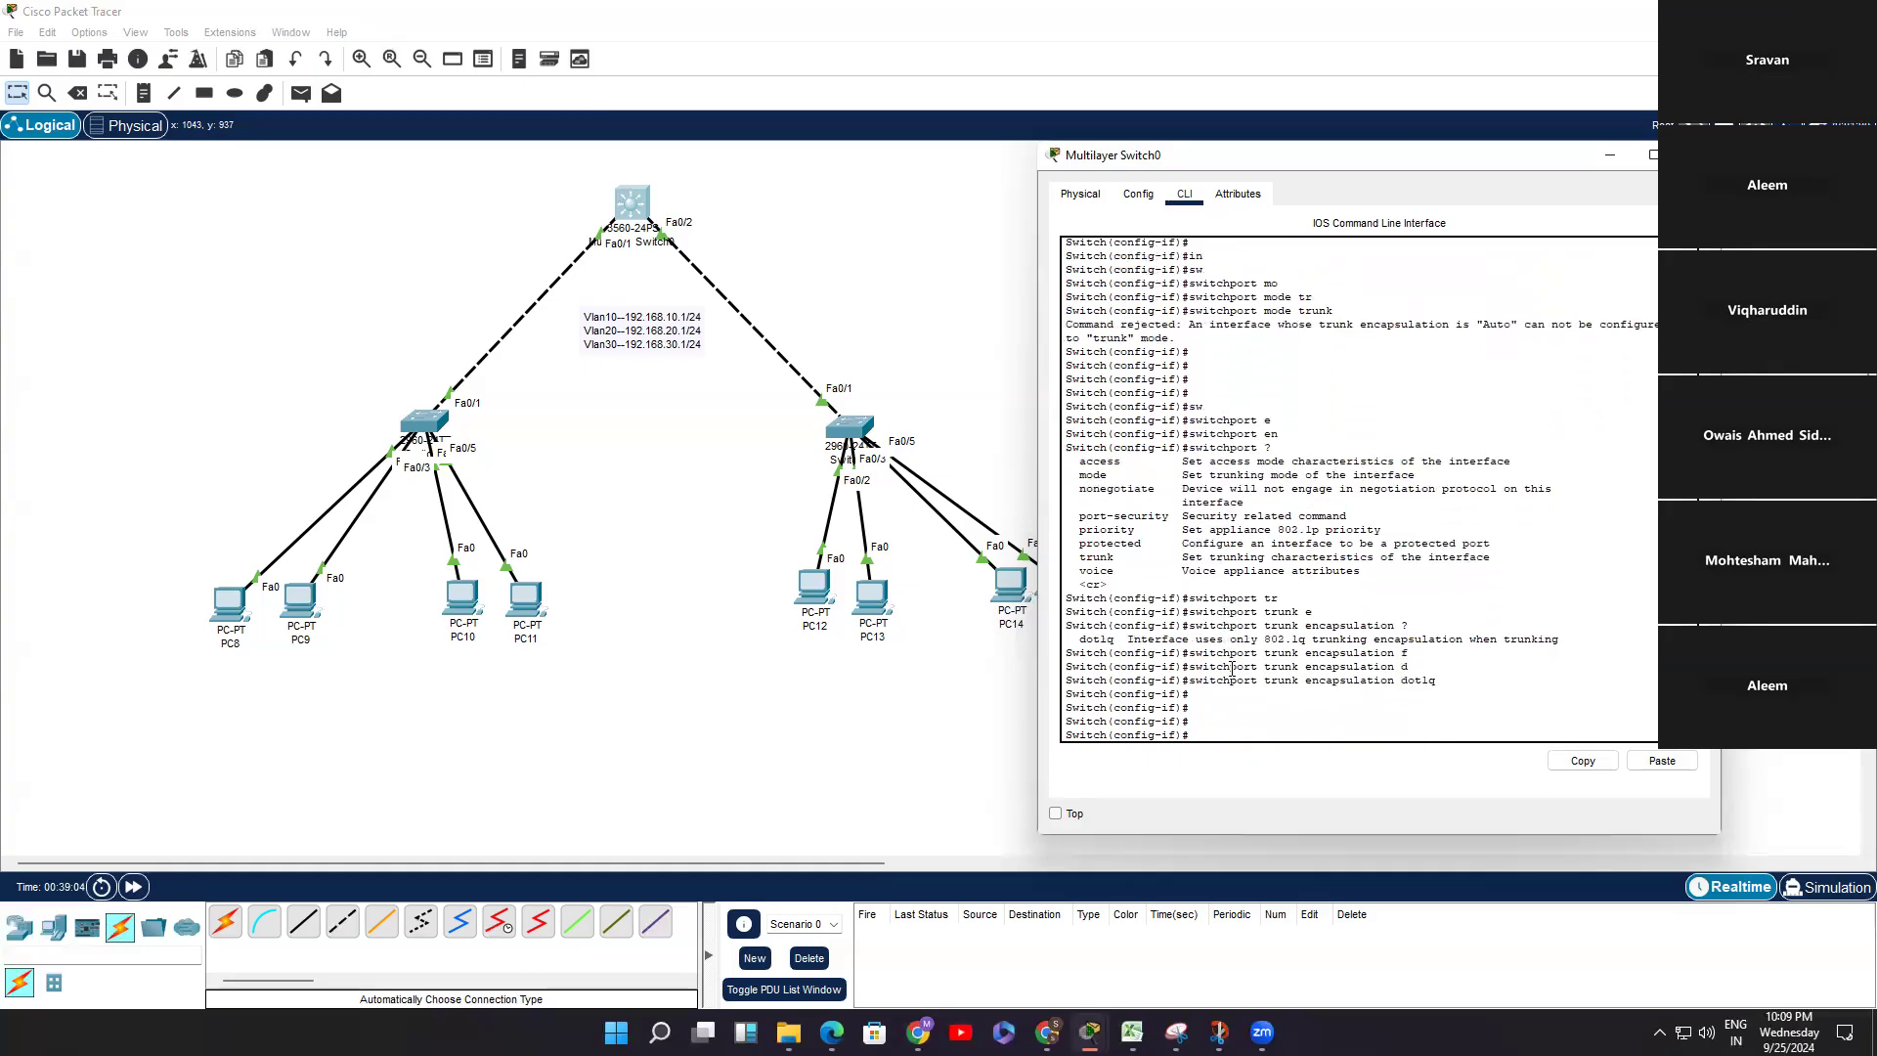
{"action": "type", "text": "ex"}
{"action": "key", "text": "Return"}
{"action": "key", "text": "Return"}
{"action": "key", "text": "Return"}
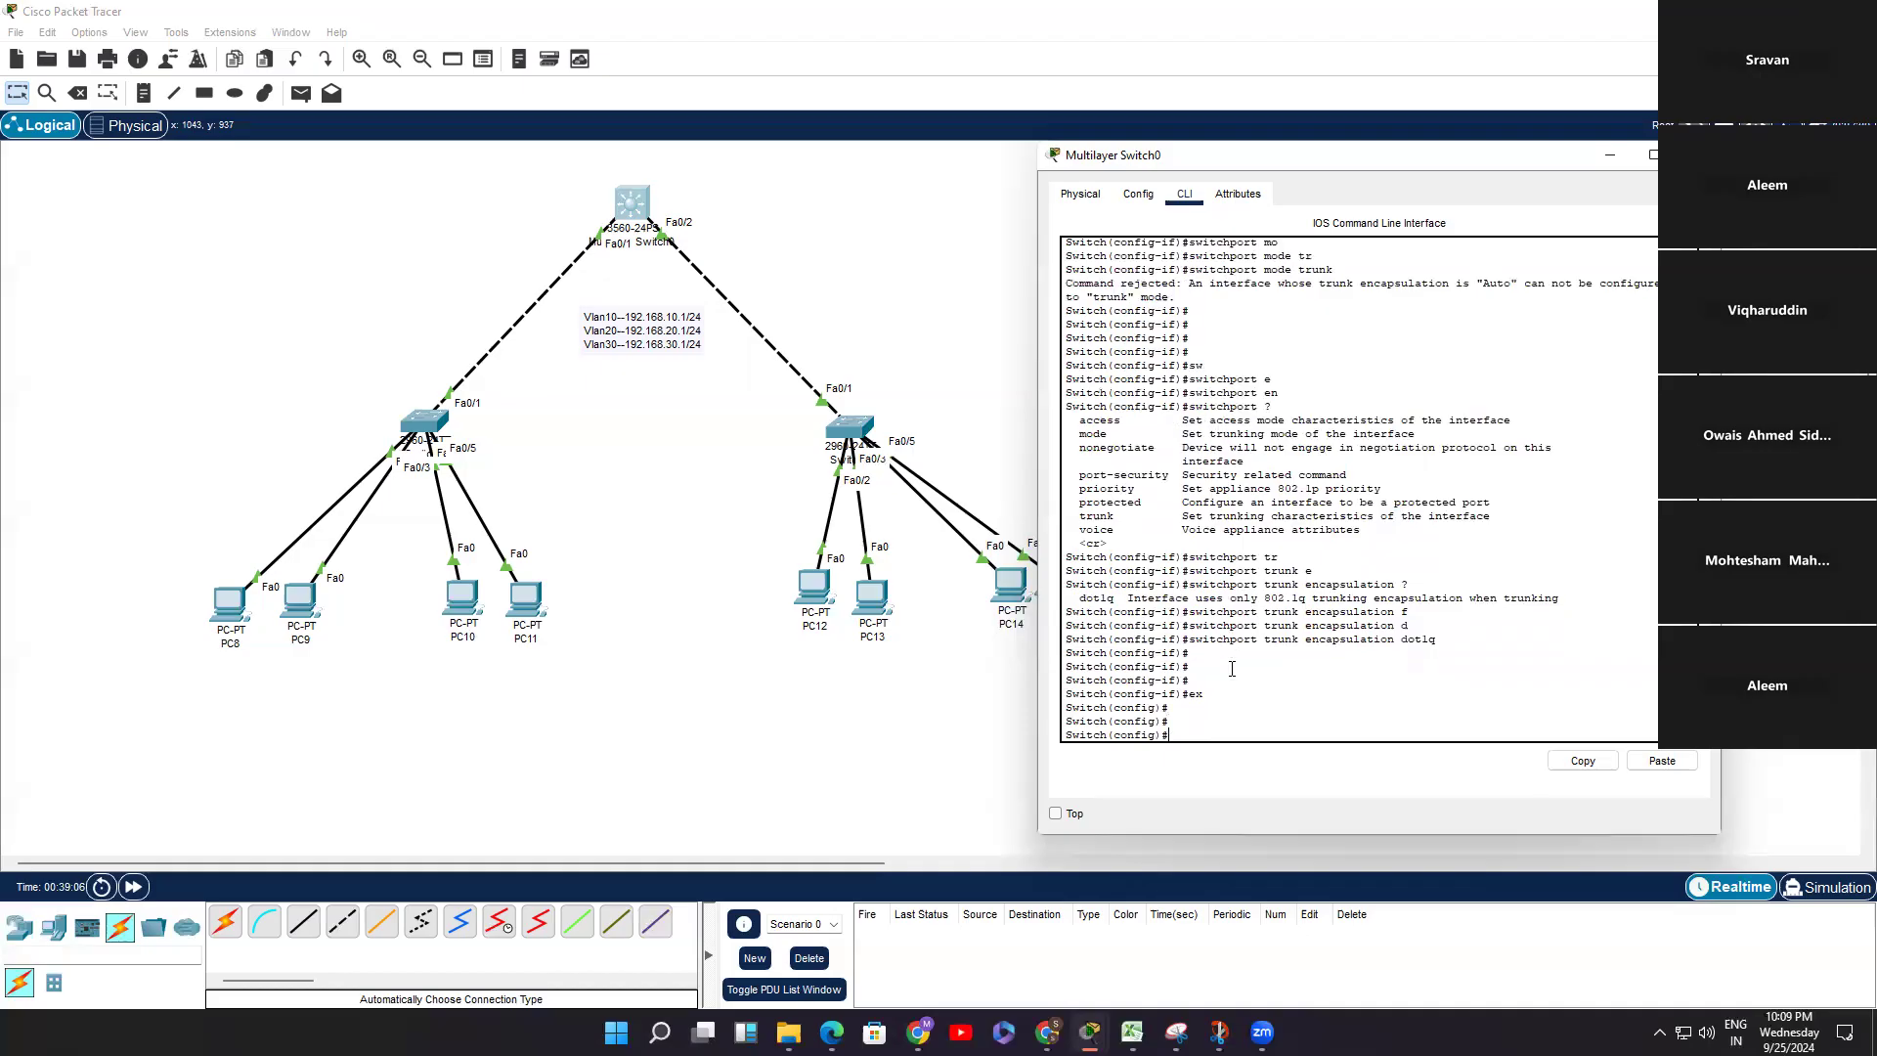
Step: Enter interface configuration mode for the multilayer switch's FastEthernet 0/2 uplink
{"action": "type", "text": "in"}
{"action": "key", "text": "Tab"}
{"action": "type", "text": "f"}
{"action": "key", "text": "Tab"}
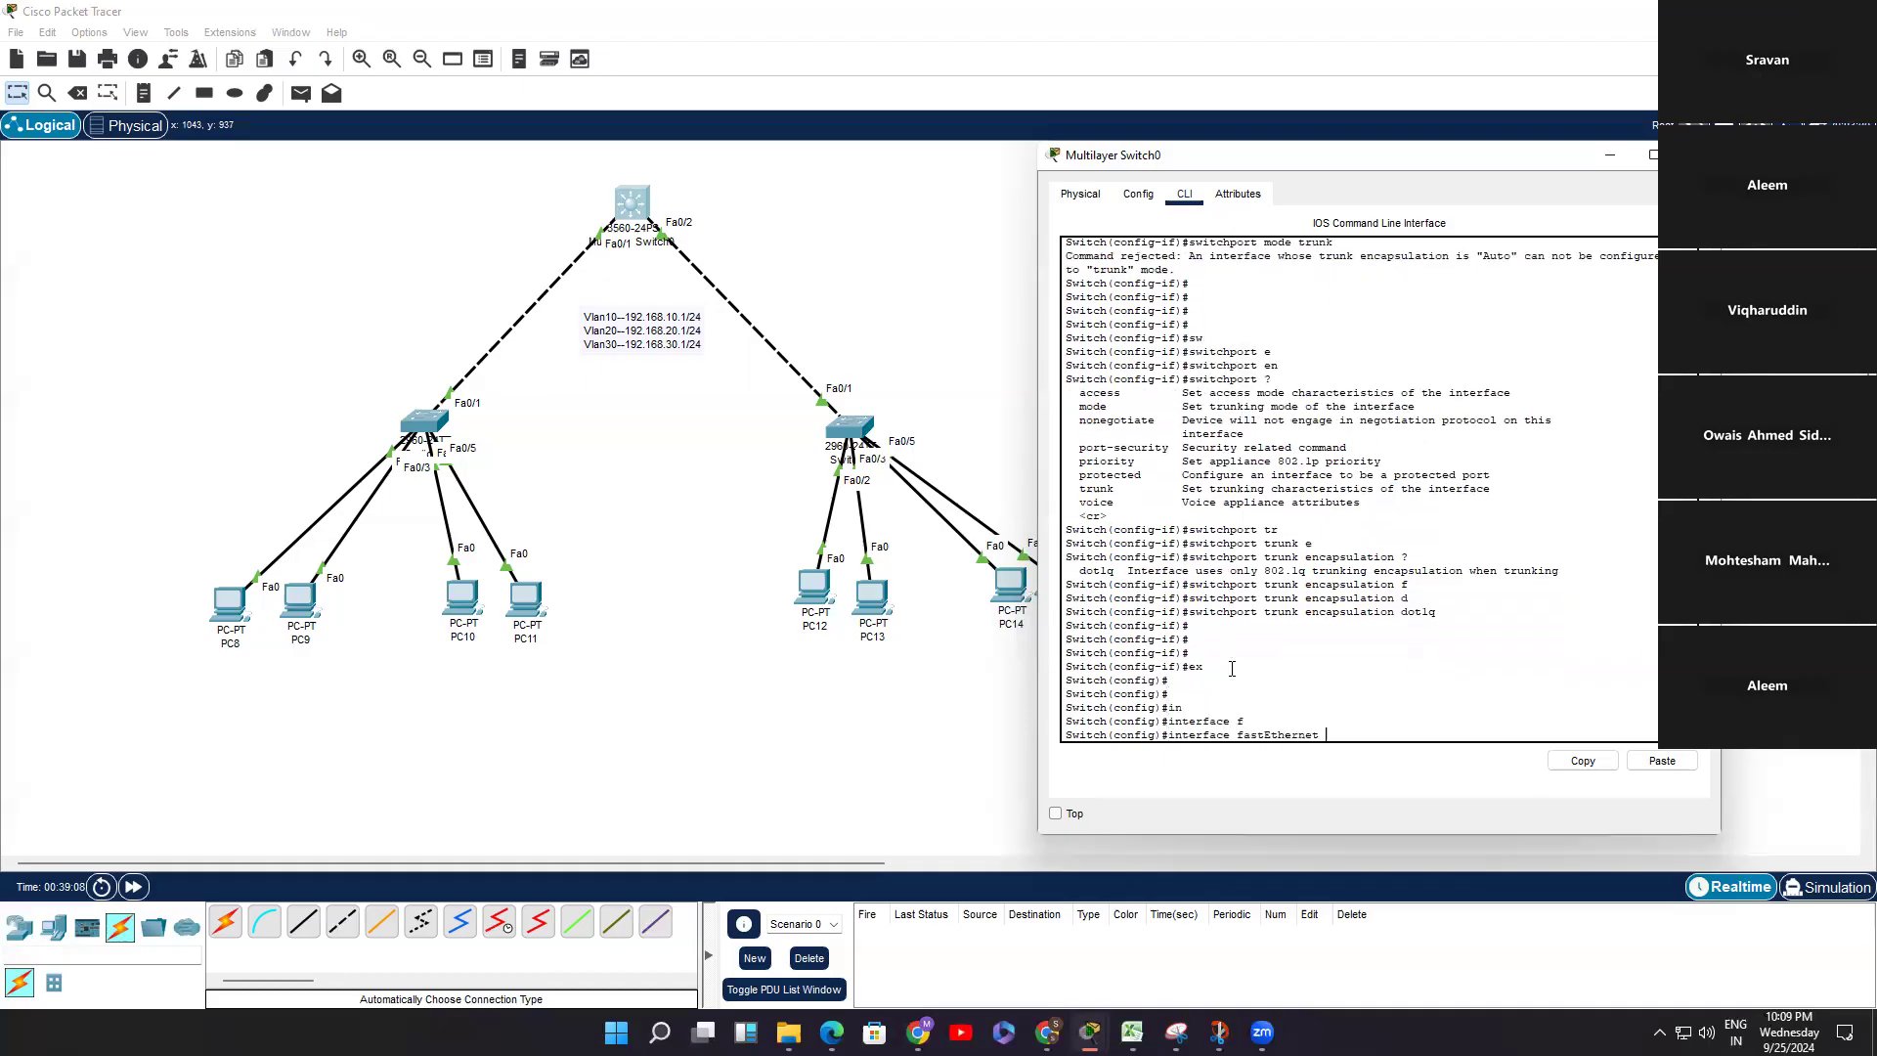
{"action": "type", "text": "0/2"}
{"action": "key", "text": "Return"}
{"action": "key", "text": "Return"}
{"action": "key", "text": "Return"}
Step: Set the trunk encapsulation of FastEthernet 0/2 on the multilayer switch to dot1q
{"action": "type", "text": "sw"}
{"action": "key", "text": "Tab"}
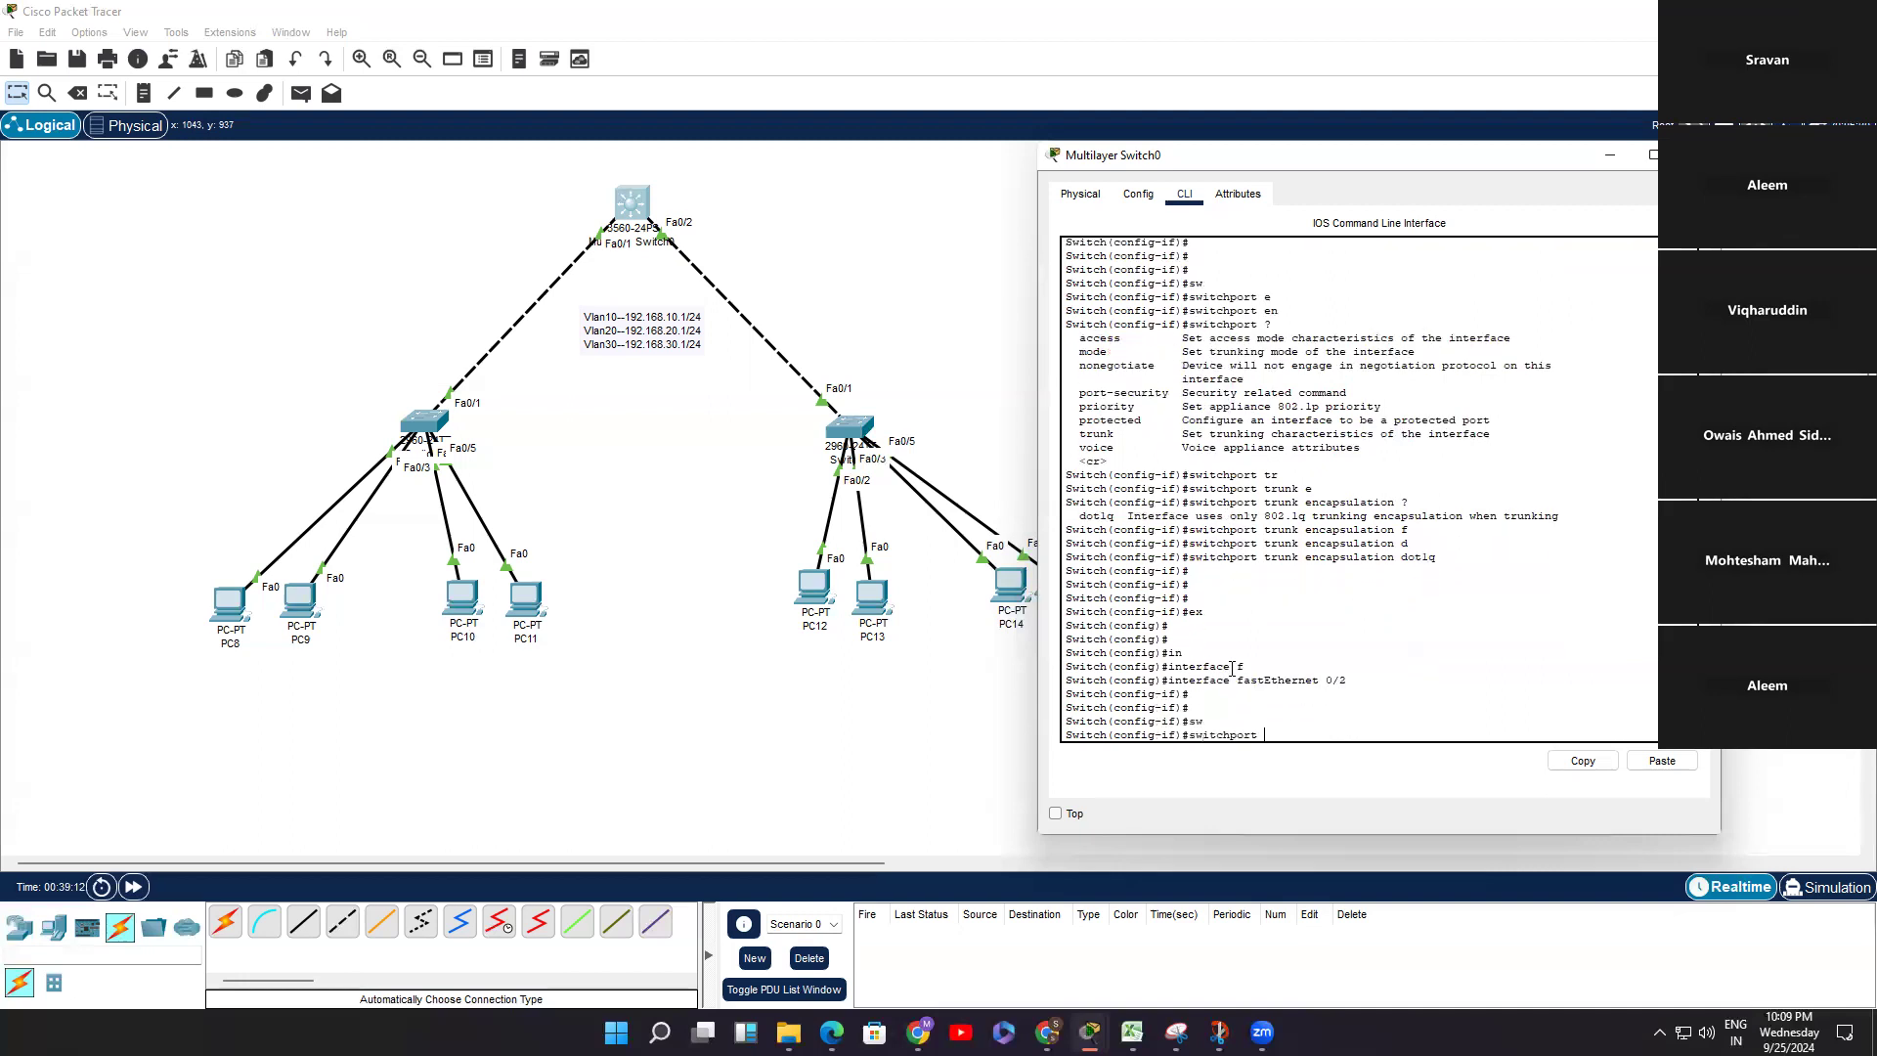
{"action": "type", "text": "mo"}
{"action": "key", "text": "Tab"}
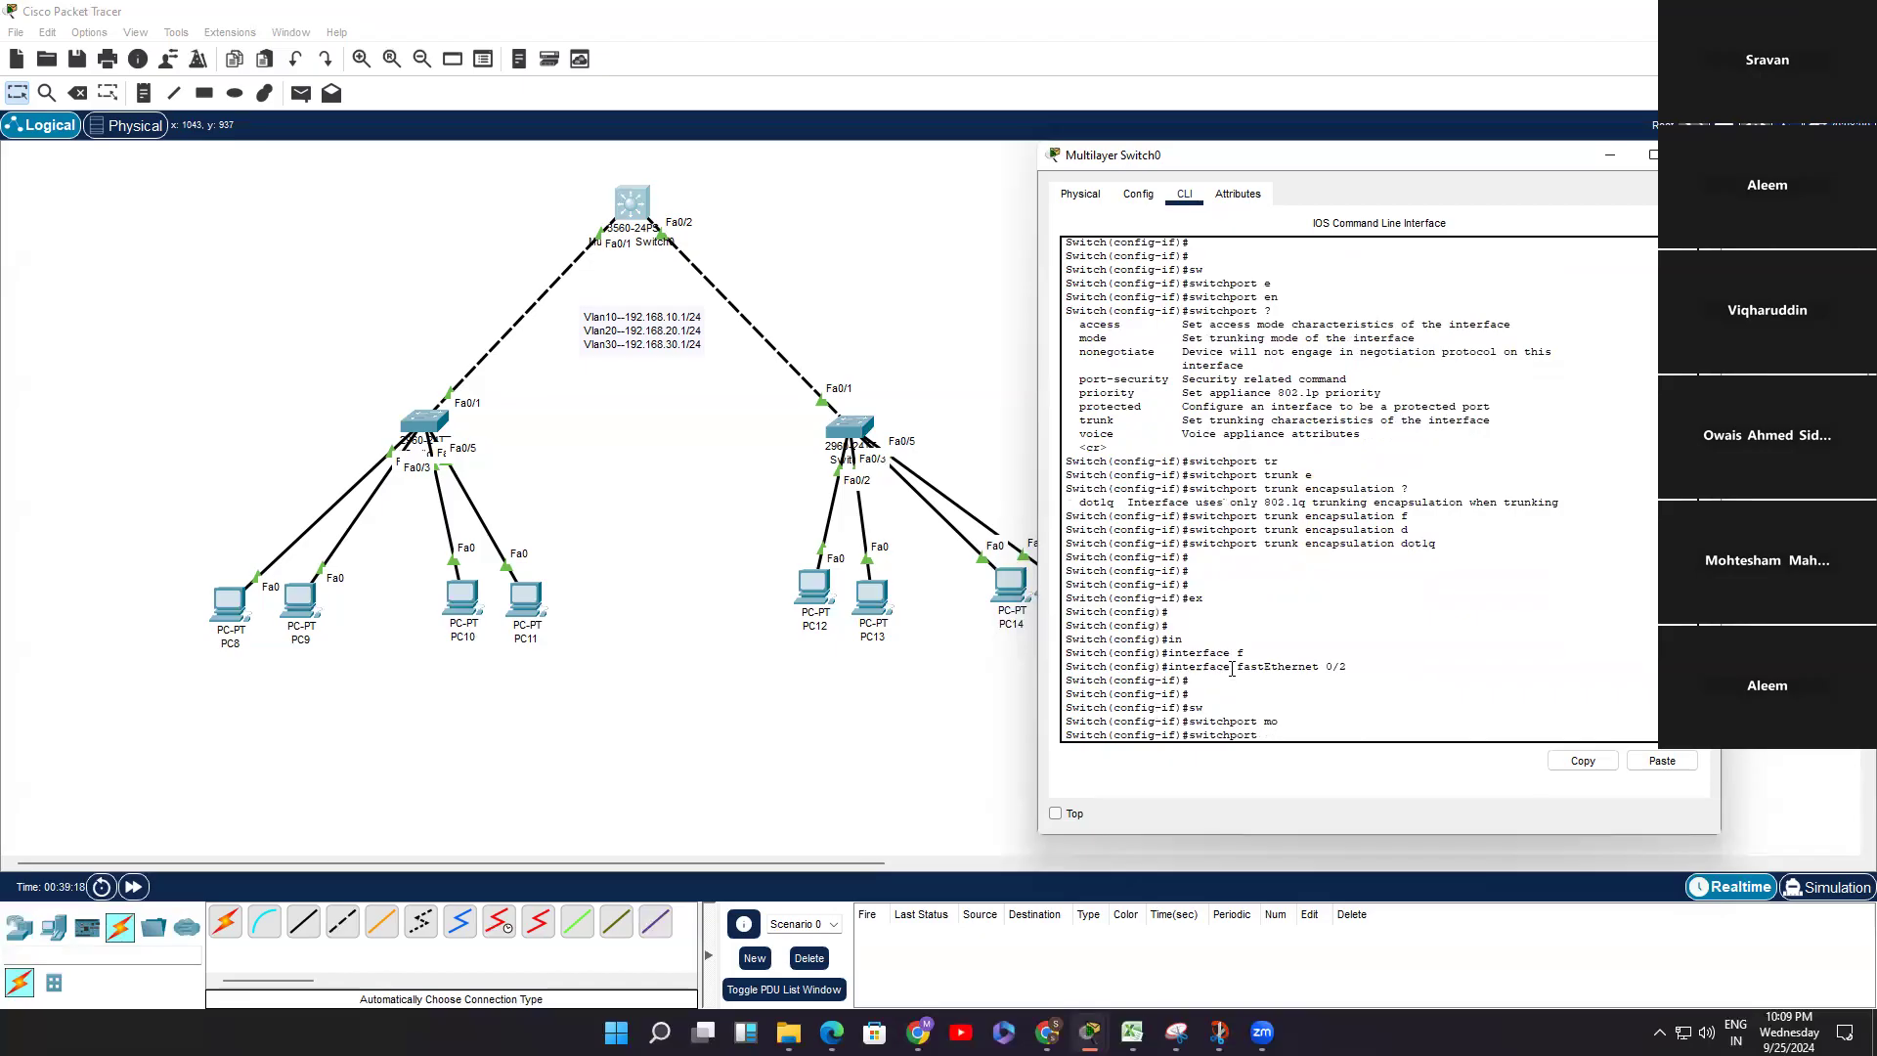
{"action": "type", "text": "t"}
{"action": "key", "text": "Tab"}
{"action": "type", "text": "e"}
{"action": "key", "text": "Tab"}
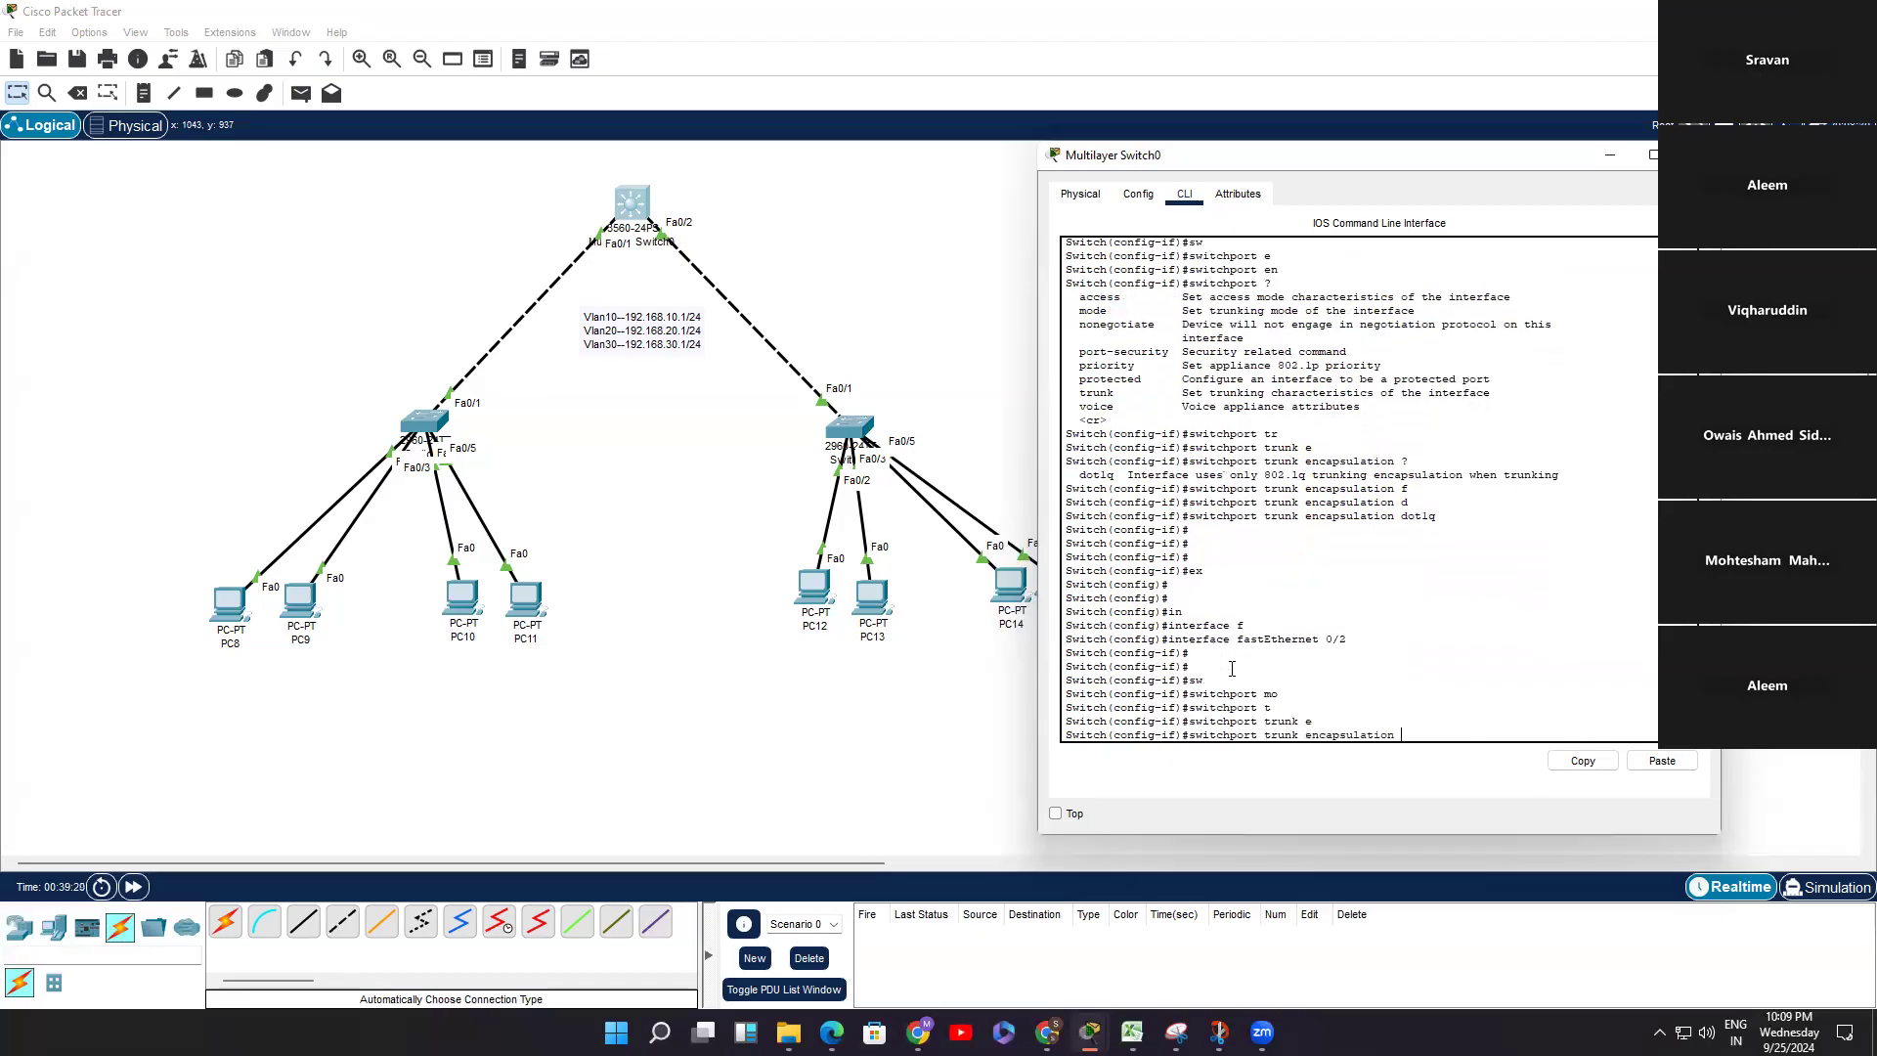
{"action": "type", "text": "d"}
{"action": "key", "text": "Tab"}
{"action": "type", "text": "?"}
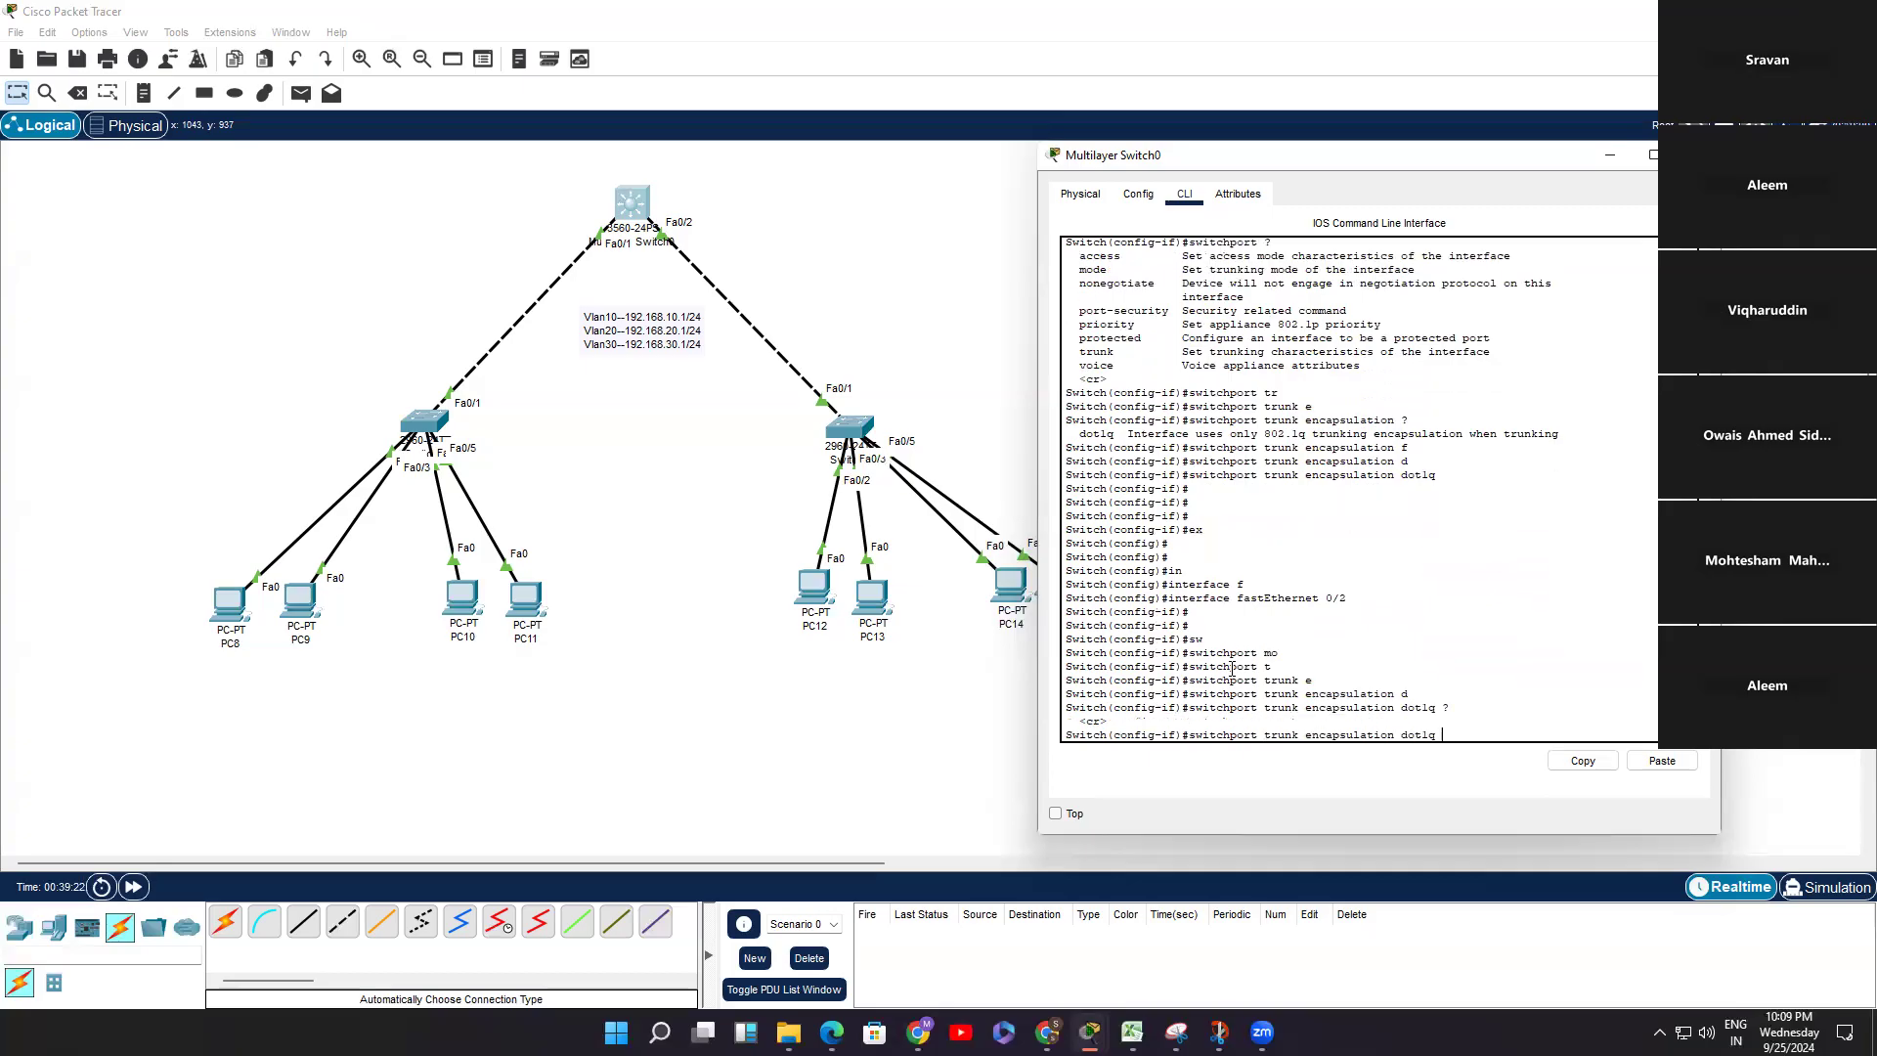
{"action": "key", "text": "Return"}
{"action": "key", "text": "Return"}
Step: Set FastEthernet 0/2 to trunk mode with switchport mode trunk
{"action": "type", "text": "sw"}
{"action": "key", "text": "Tab"}
{"action": "type", "text": "m"}
{"action": "key", "text": "Tab"}
{"action": "type", "text": "tr"}
{"action": "key", "text": "Tab"}
{"action": "key", "text": "Return"}
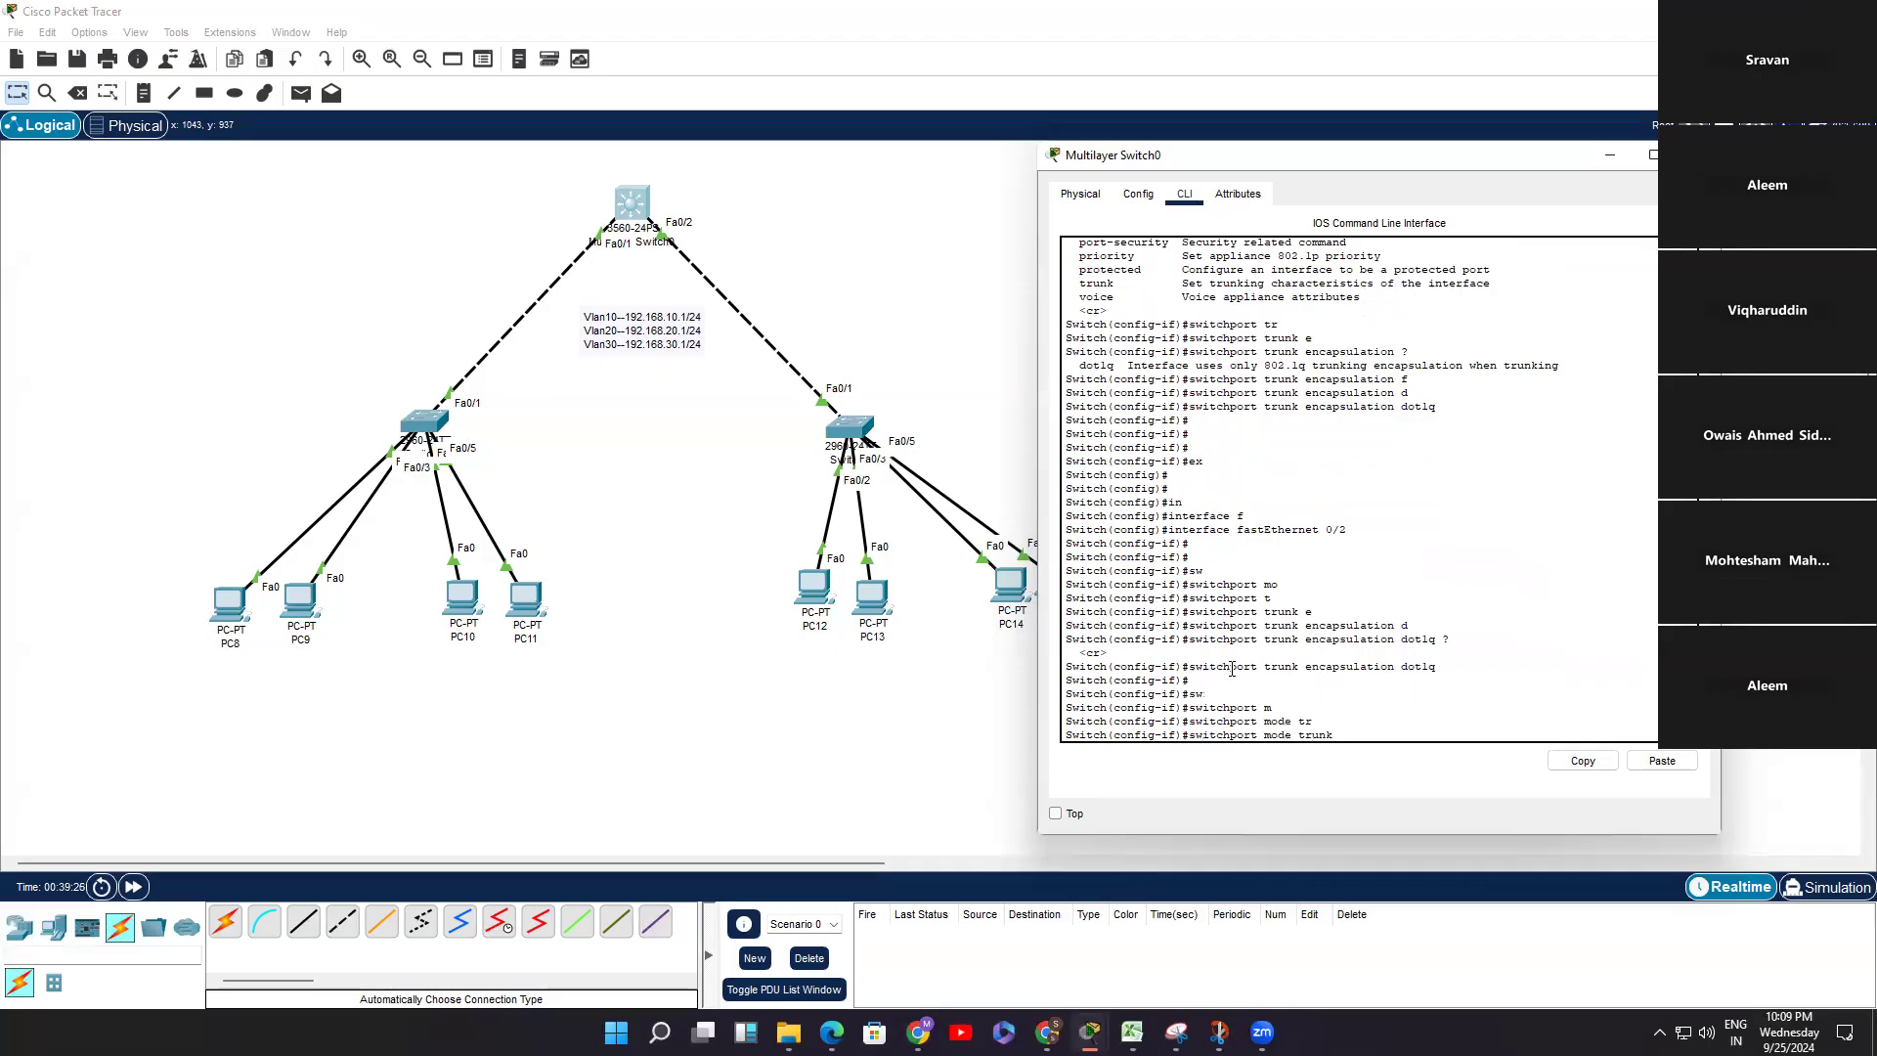
{"action": "key", "text": "Return"}
{"action": "key", "text": "Return"}
{"action": "key", "text": "Return"}
{"action": "key", "text": "Return"}
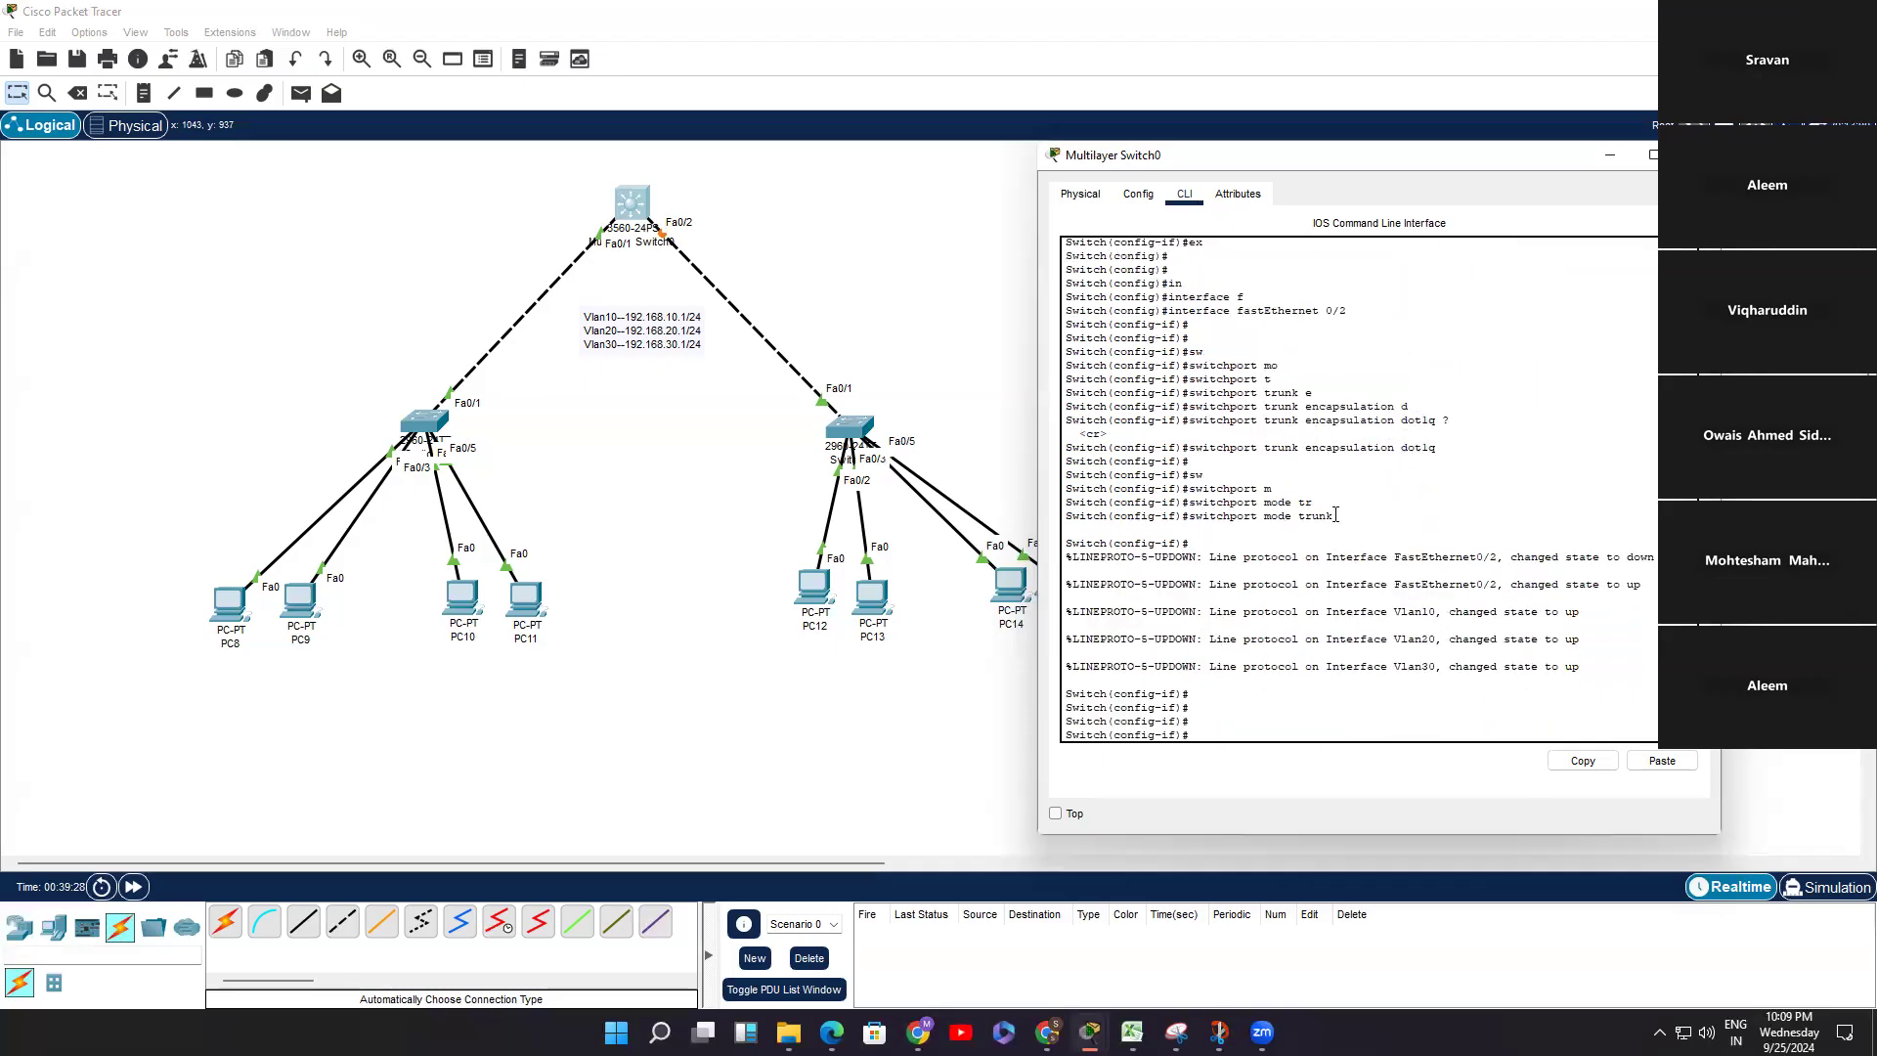
Step: Compare the trunk mode command on FastEthernet 0/2 with the earlier attempt on FastEthernet 0/1 in the console history
{"action": "left_click_drag", "start_coordinate": [1317, 504], "coordinate": [1333, 516]}
{"action": "left_click", "coordinate": [1176, 509]}
{"action": "scroll", "coordinate": [1359, 489], "scroll_direction": "up", "scroll_amount": 10}
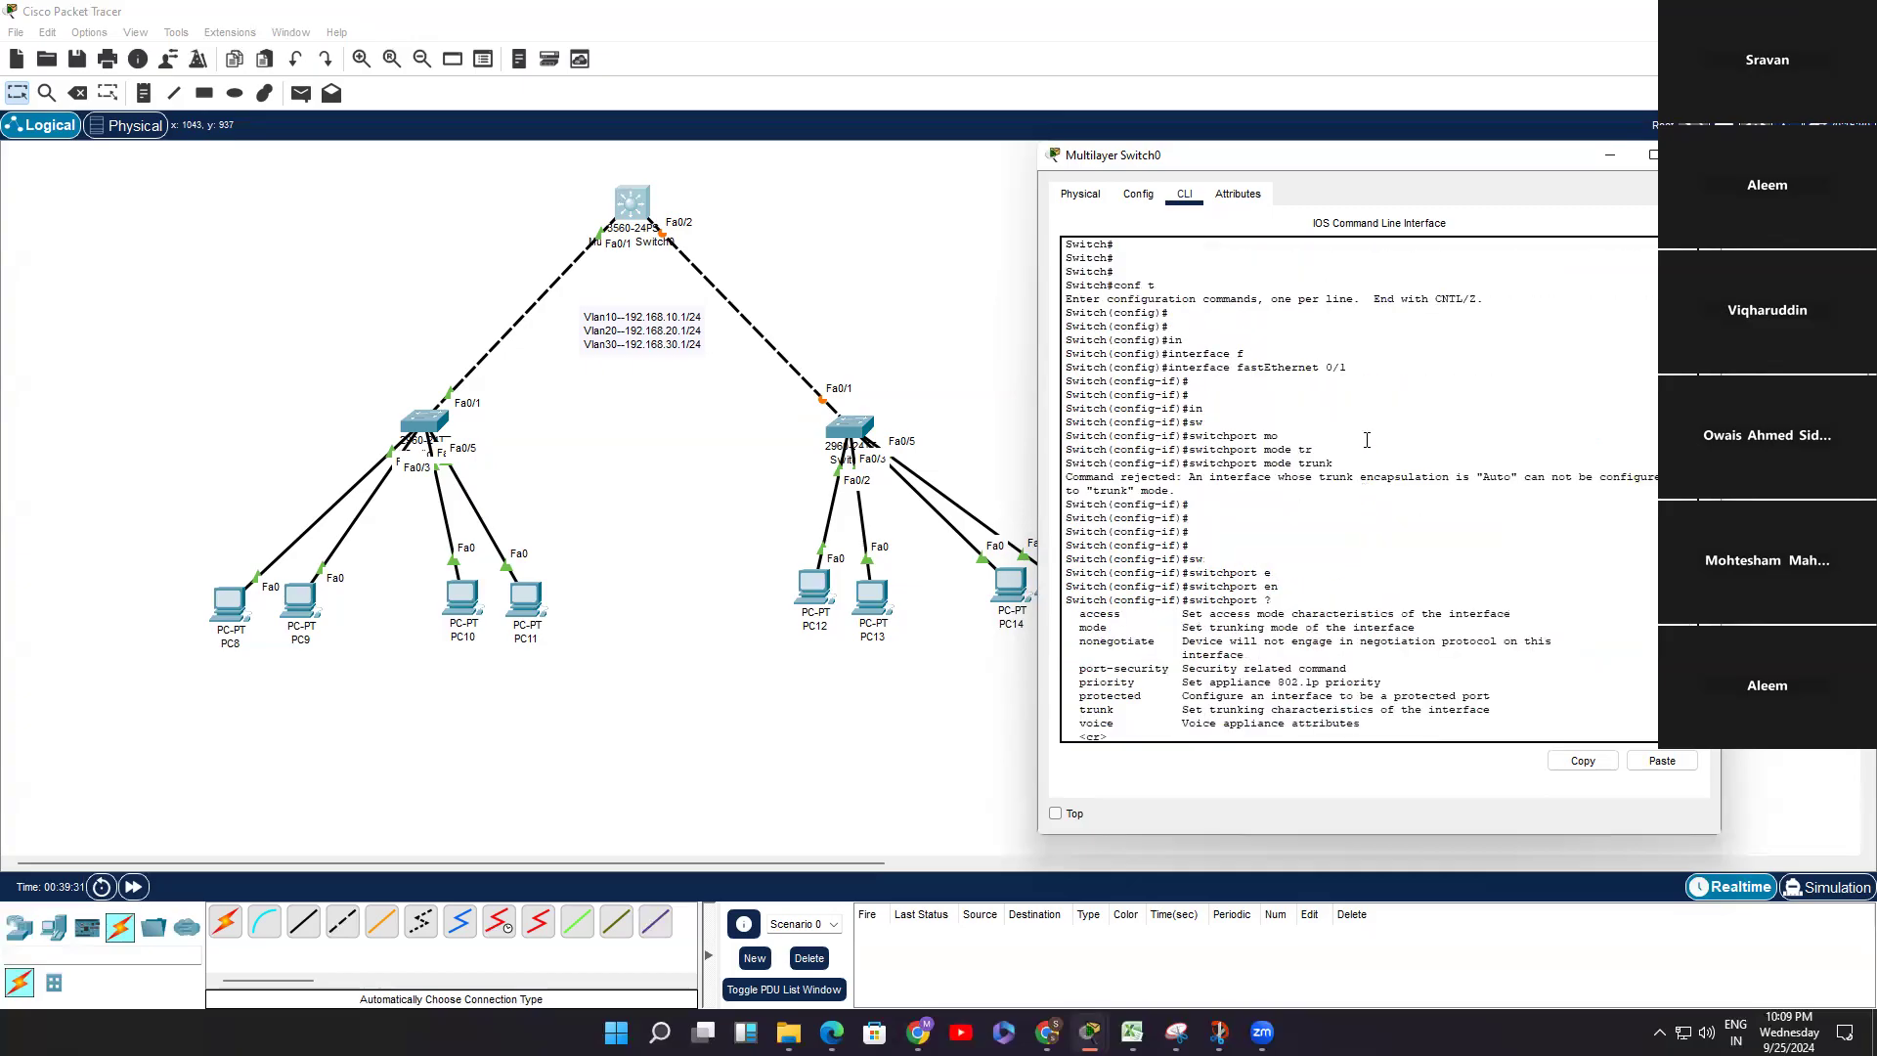
{"action": "left_click_drag", "start_coordinate": [1332, 462], "coordinate": [1191, 465]}
{"action": "scroll", "coordinate": [1330, 600], "scroll_direction": "down", "scroll_amount": 10}
{"action": "scroll", "coordinate": [1329, 600], "scroll_direction": "down", "scroll_amount": 3}
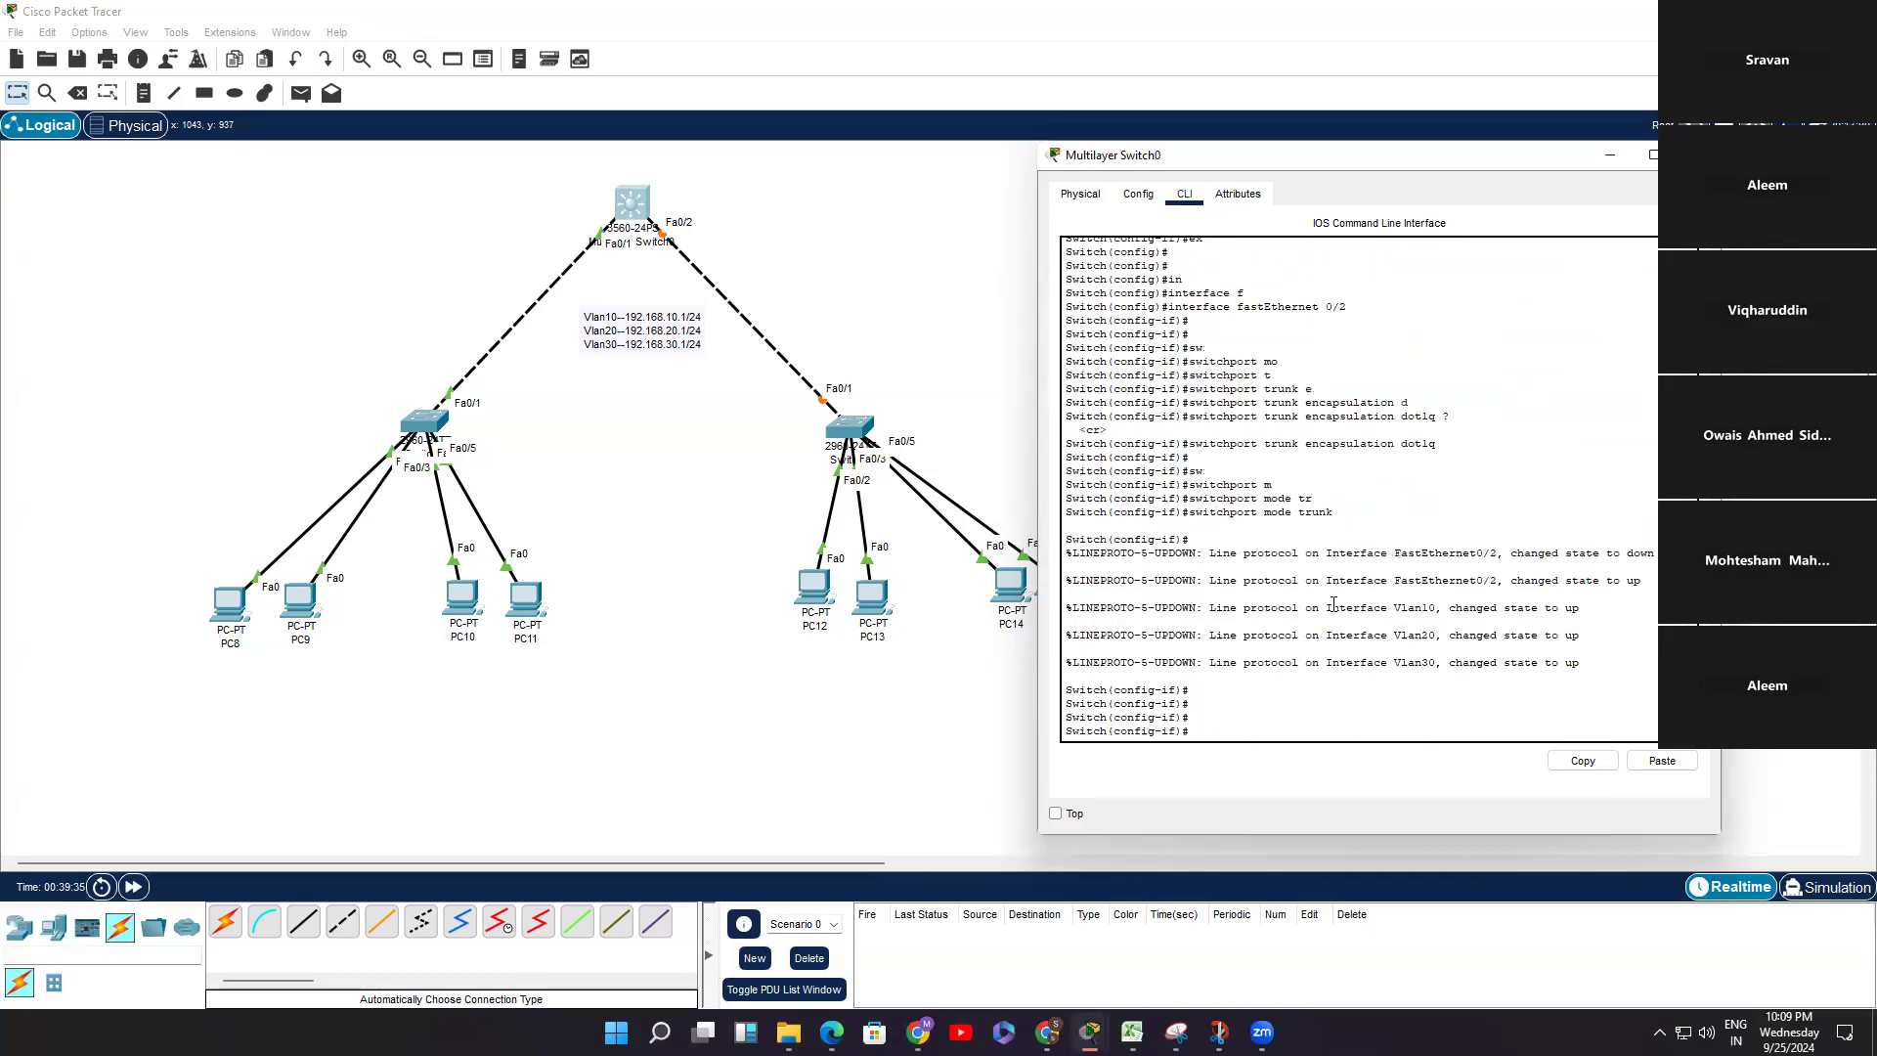
Step: Exit the current interface and enter interface configuration mode for FastEthernet 0/1
{"action": "type", "text": "ex"}
{"action": "key", "text": "Return"}
{"action": "key", "text": "Return"}
{"action": "type", "text": "in"}
{"action": "key", "text": "Tab"}
{"action": "type", "text": "f"}
{"action": "key", "text": "Tab"}
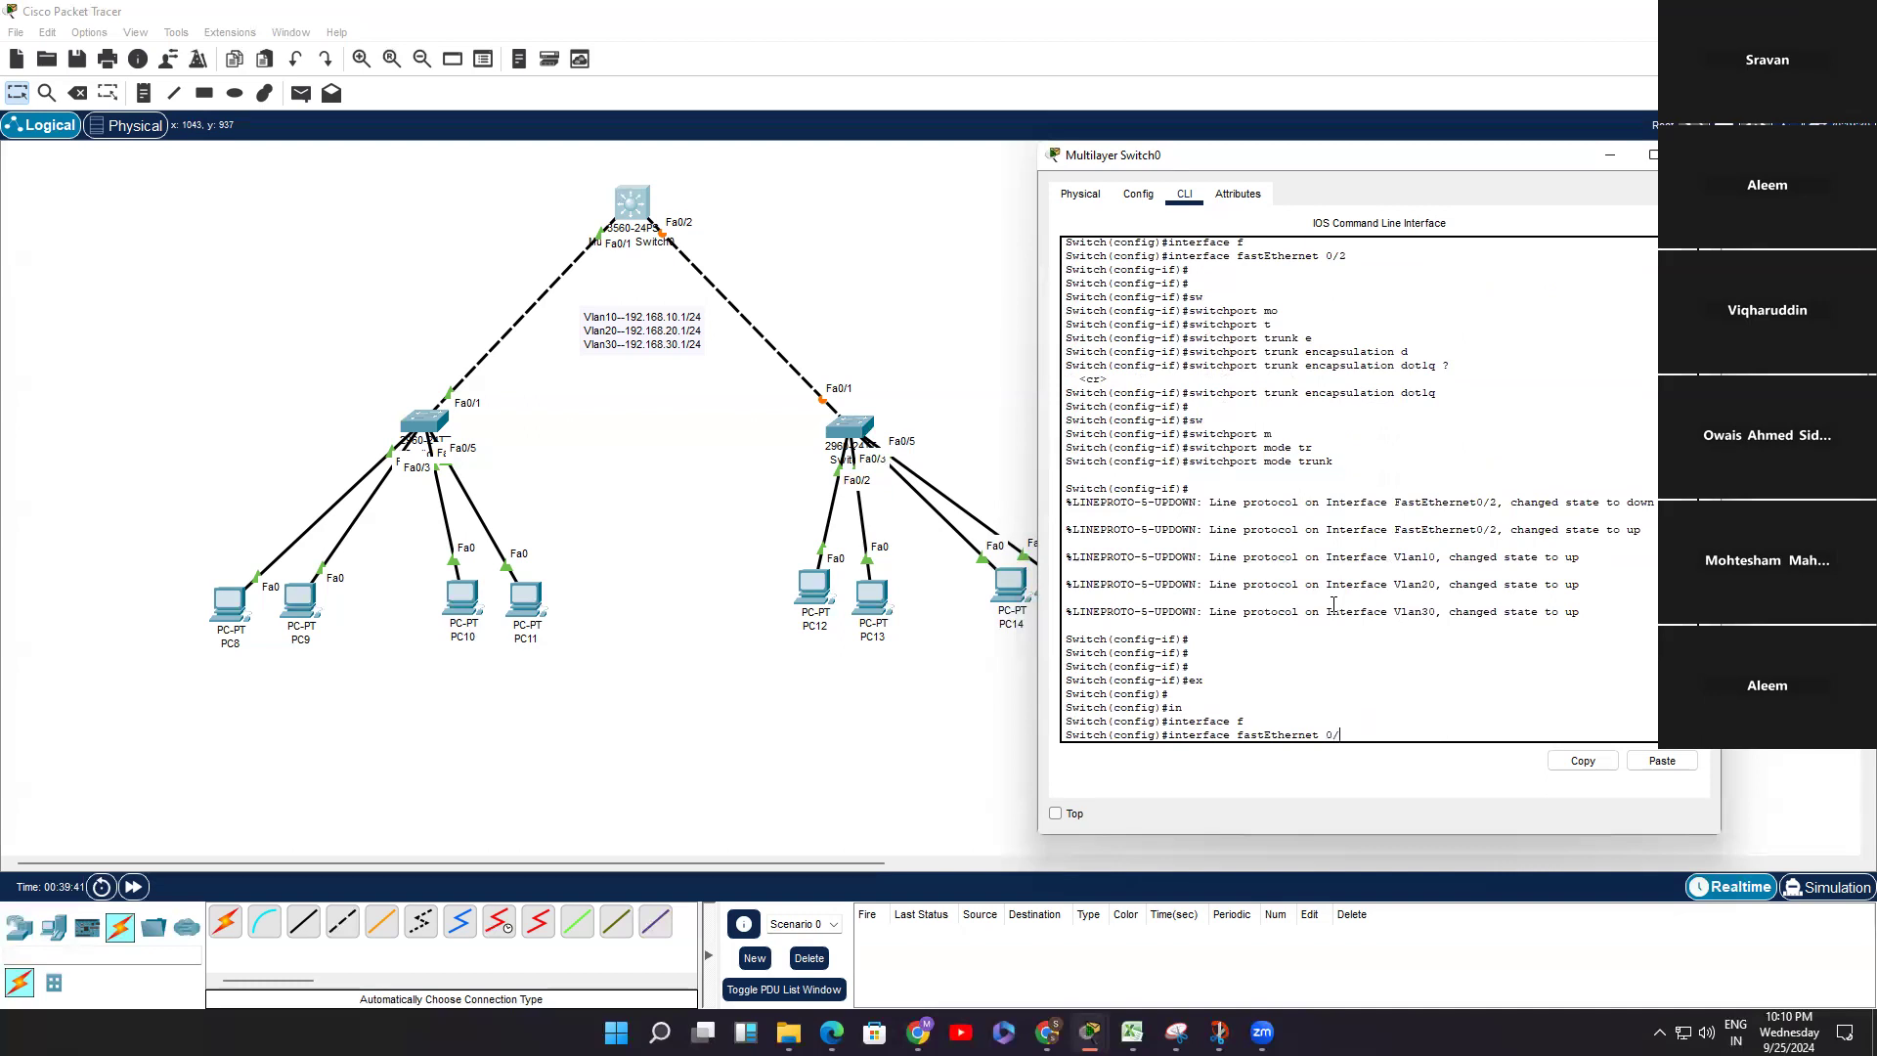
{"action": "type", "text": "0/1"}
{"action": "key", "text": "Return"}
{"action": "key", "text": "Return"}
Step: Set FastEthernet 0/1 to trunk mode with switchport mode trunk and return to privileged EXEC mode
{"action": "type", "text": "switchport"}
{"action": "key", "text": "Tab"}
{"action": "type", "text": "m"}
{"action": "key", "text": "Tab"}
{"action": "key", "text": "Tab"}
{"action": "key", "text": "Return"}
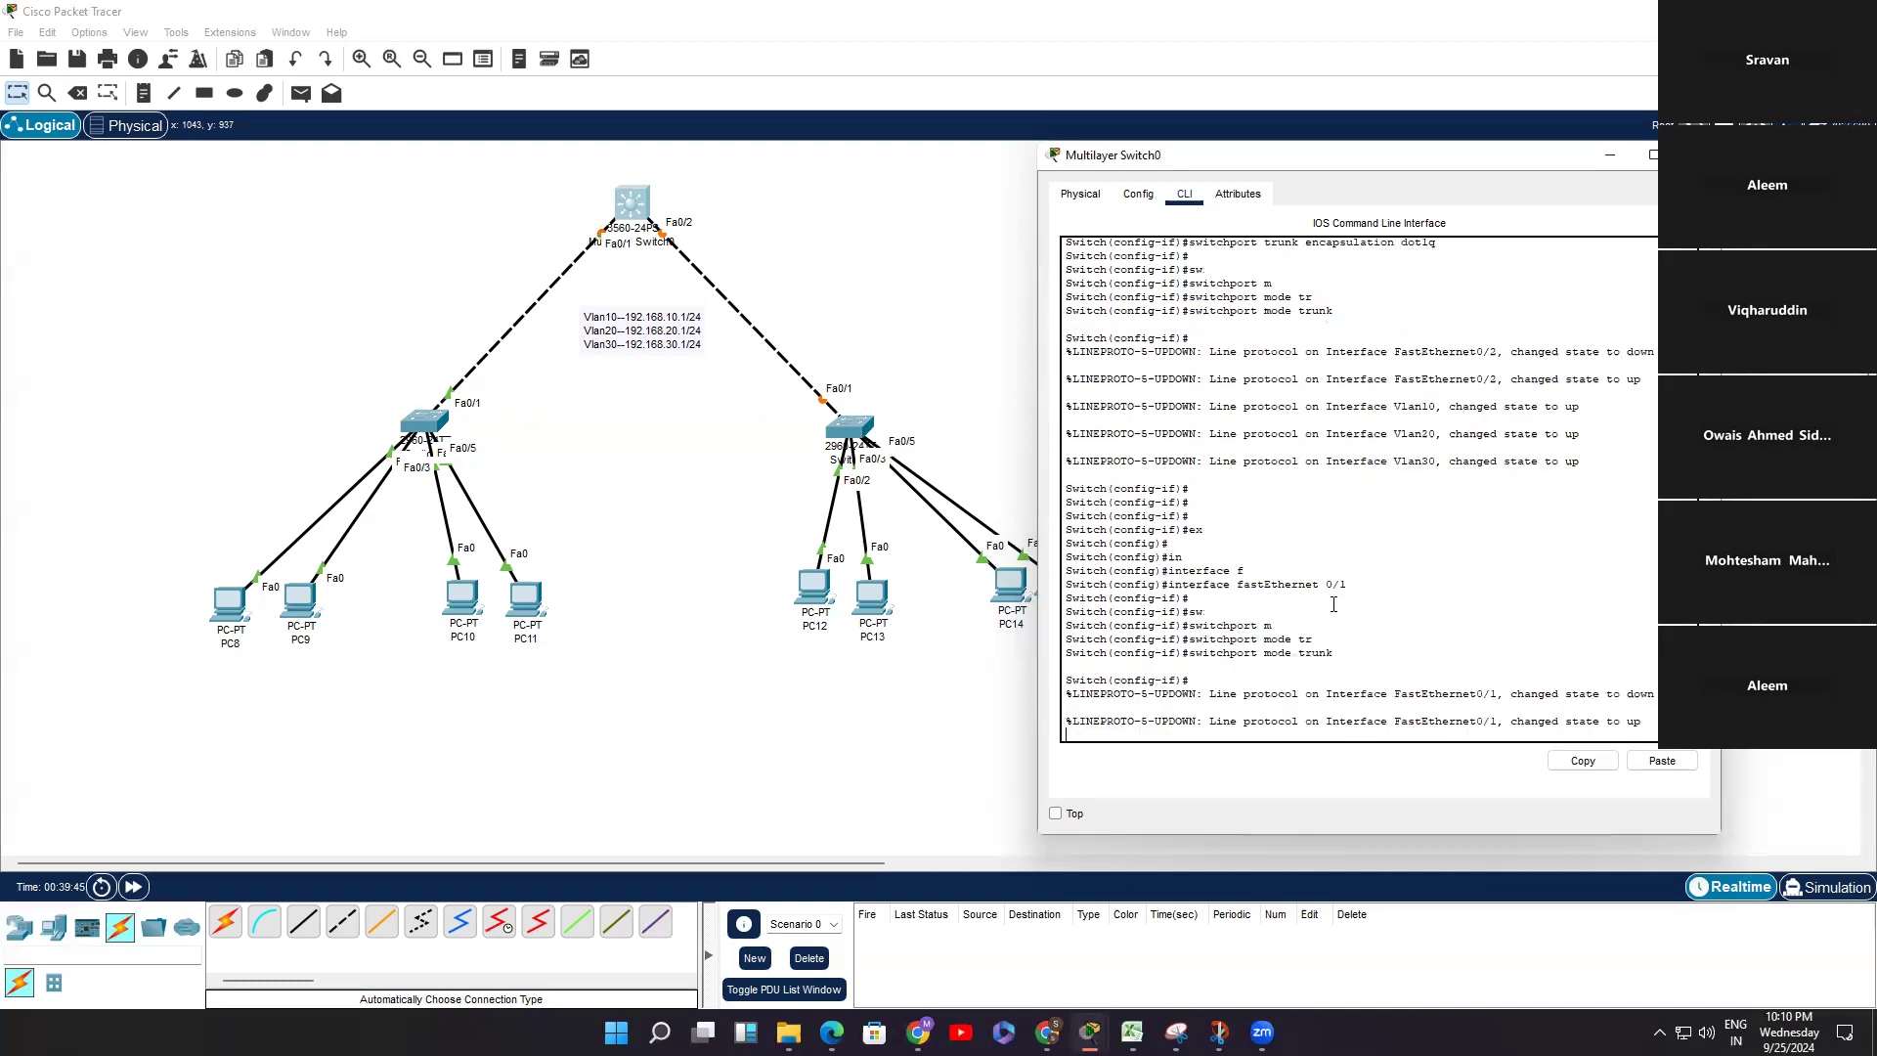
{"action": "key", "text": "Return"}
{"action": "key", "text": "Return"}
{"action": "key", "text": "ctrl+z"}
{"action": "key", "text": "Return"}
{"action": "key", "text": "Return"}
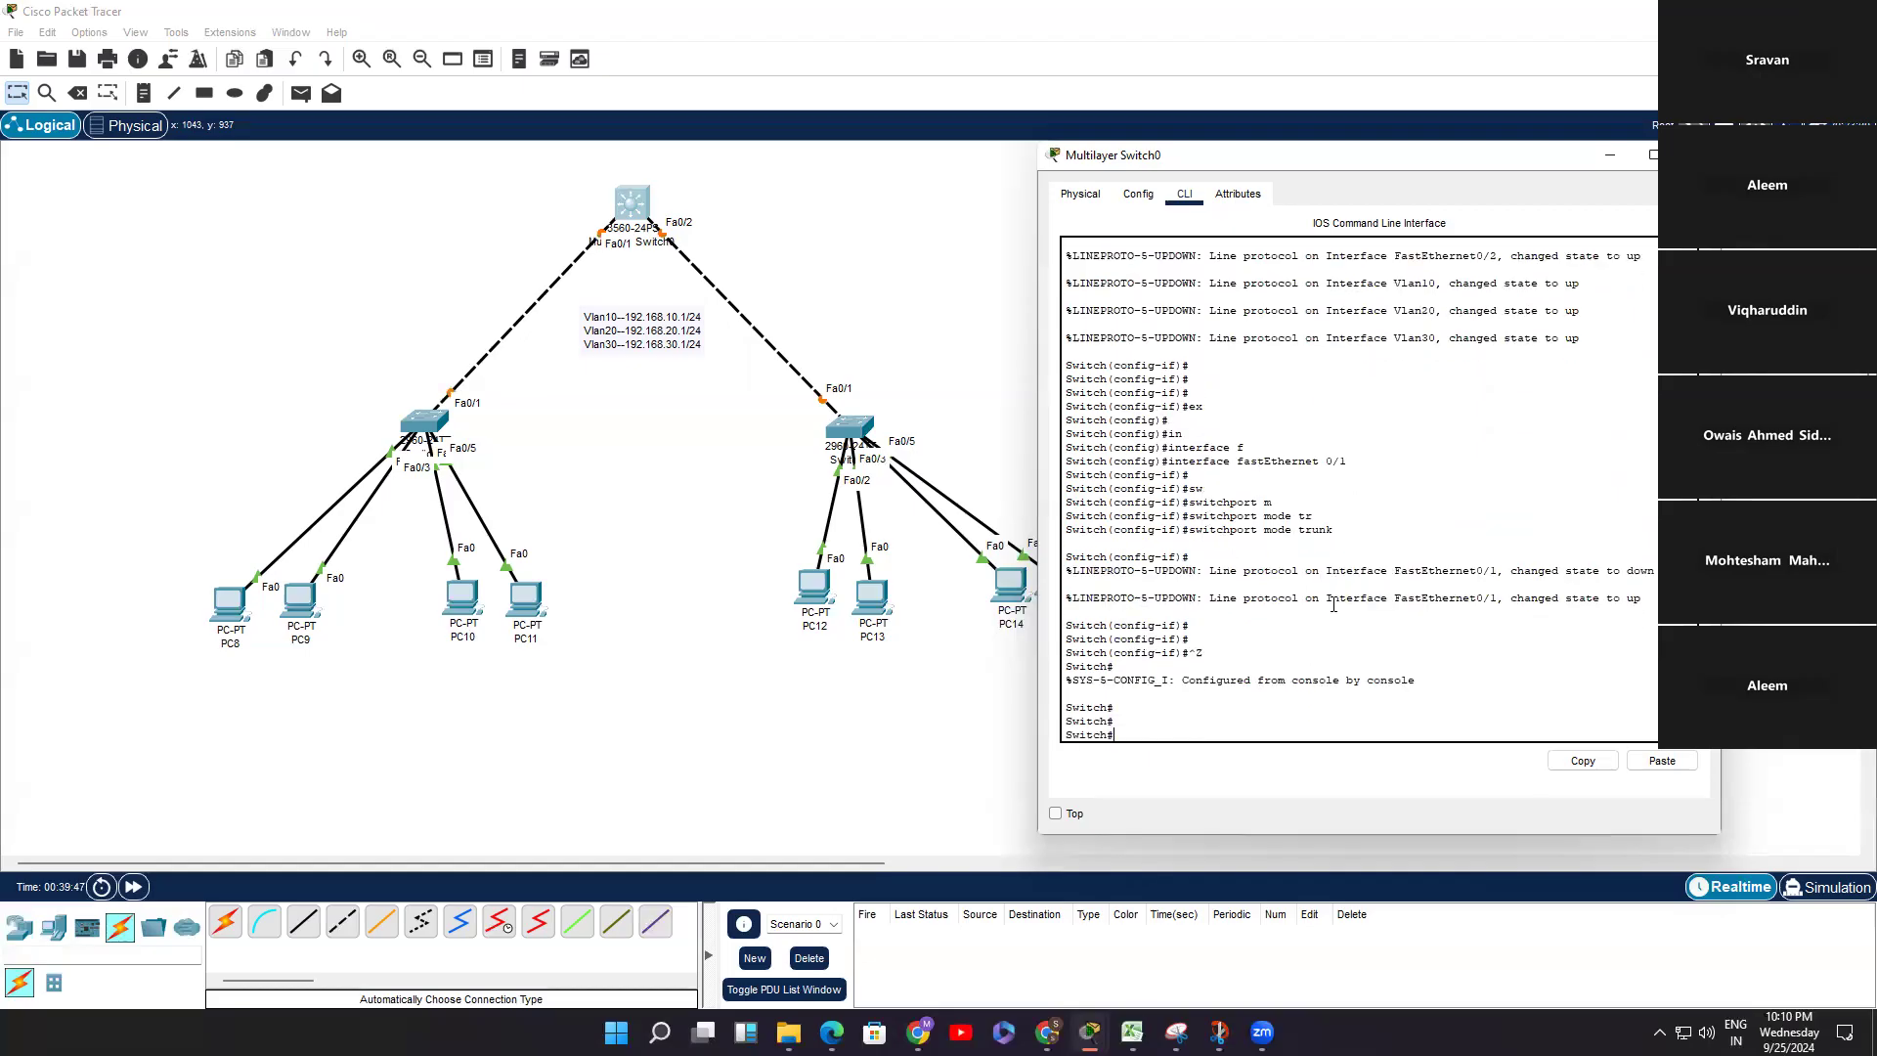
Step: Display the multilayer switch's running configuration and review the trunk settings on both uplinks and the VLAN interface addresses
{"action": "type", "text": "sh"}
{"action": "key", "text": "Tab"}
{"action": "type", "text": "r"}
{"action": "key", "text": "Tab"}
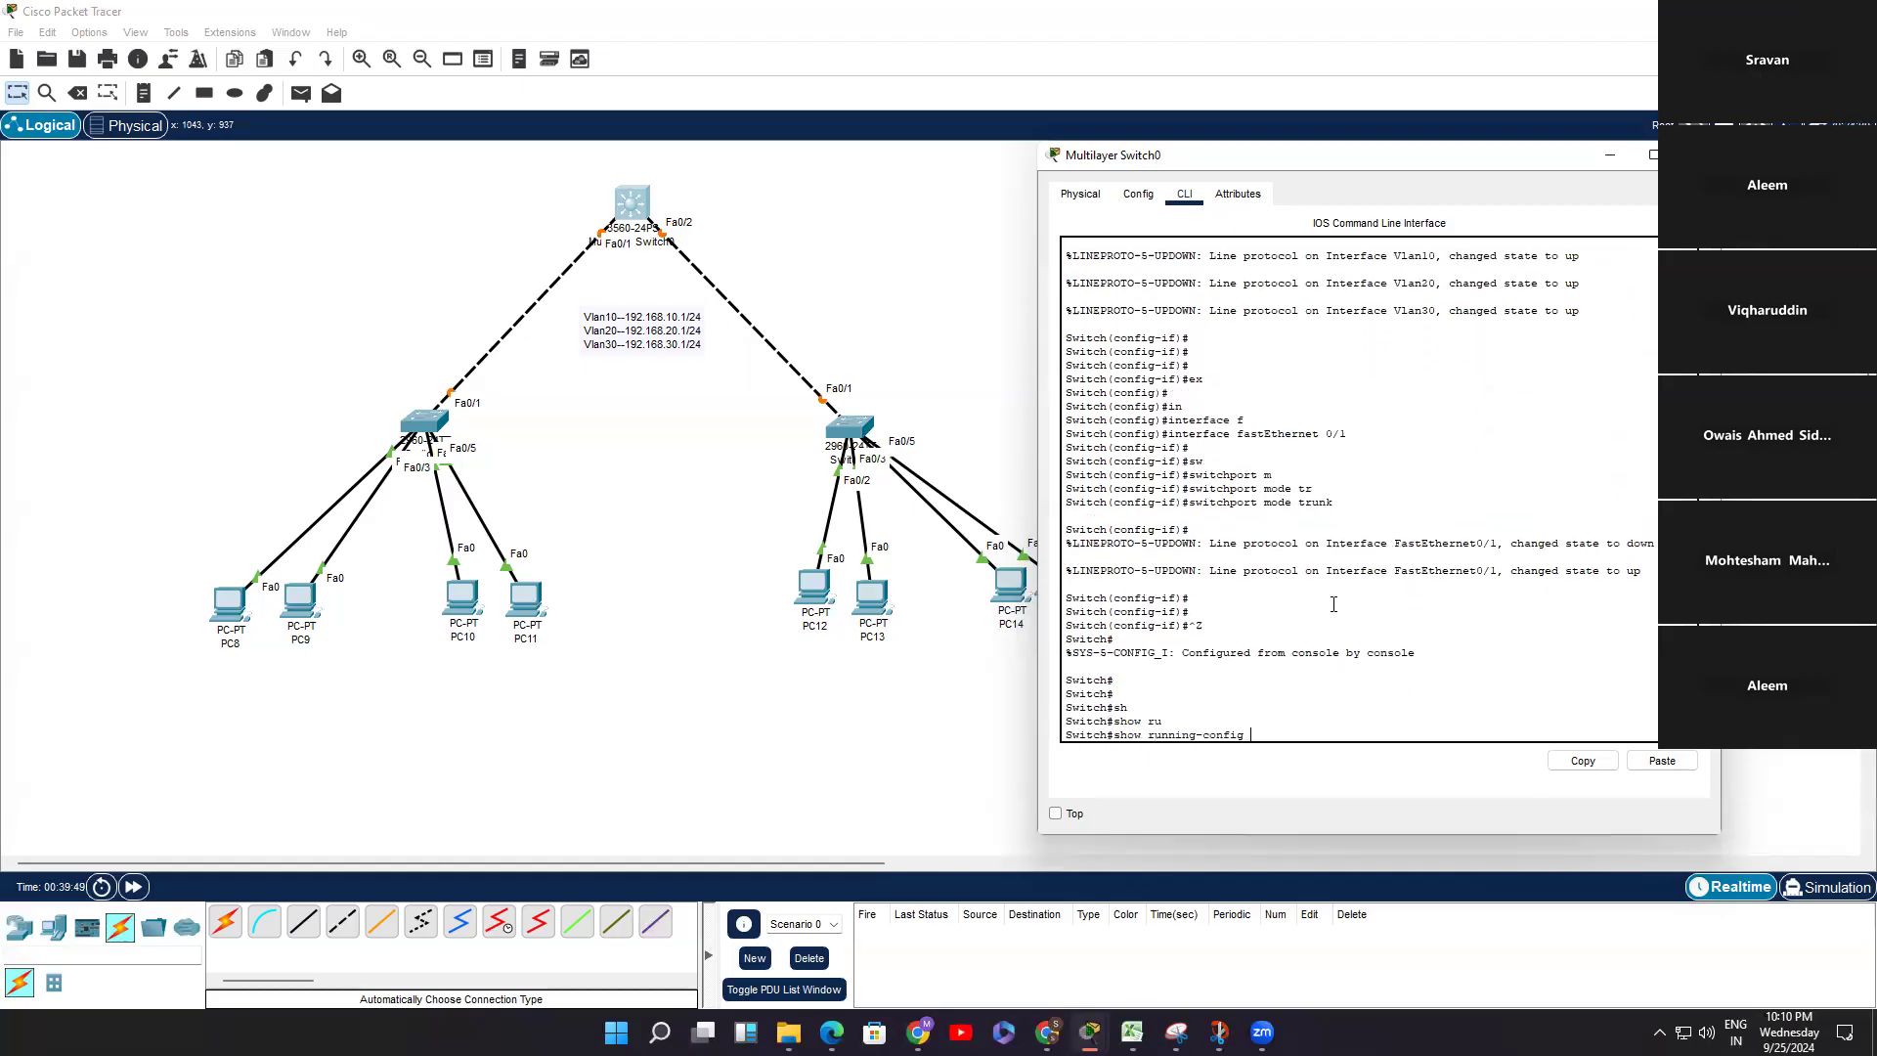
{"action": "key", "text": "Return"}
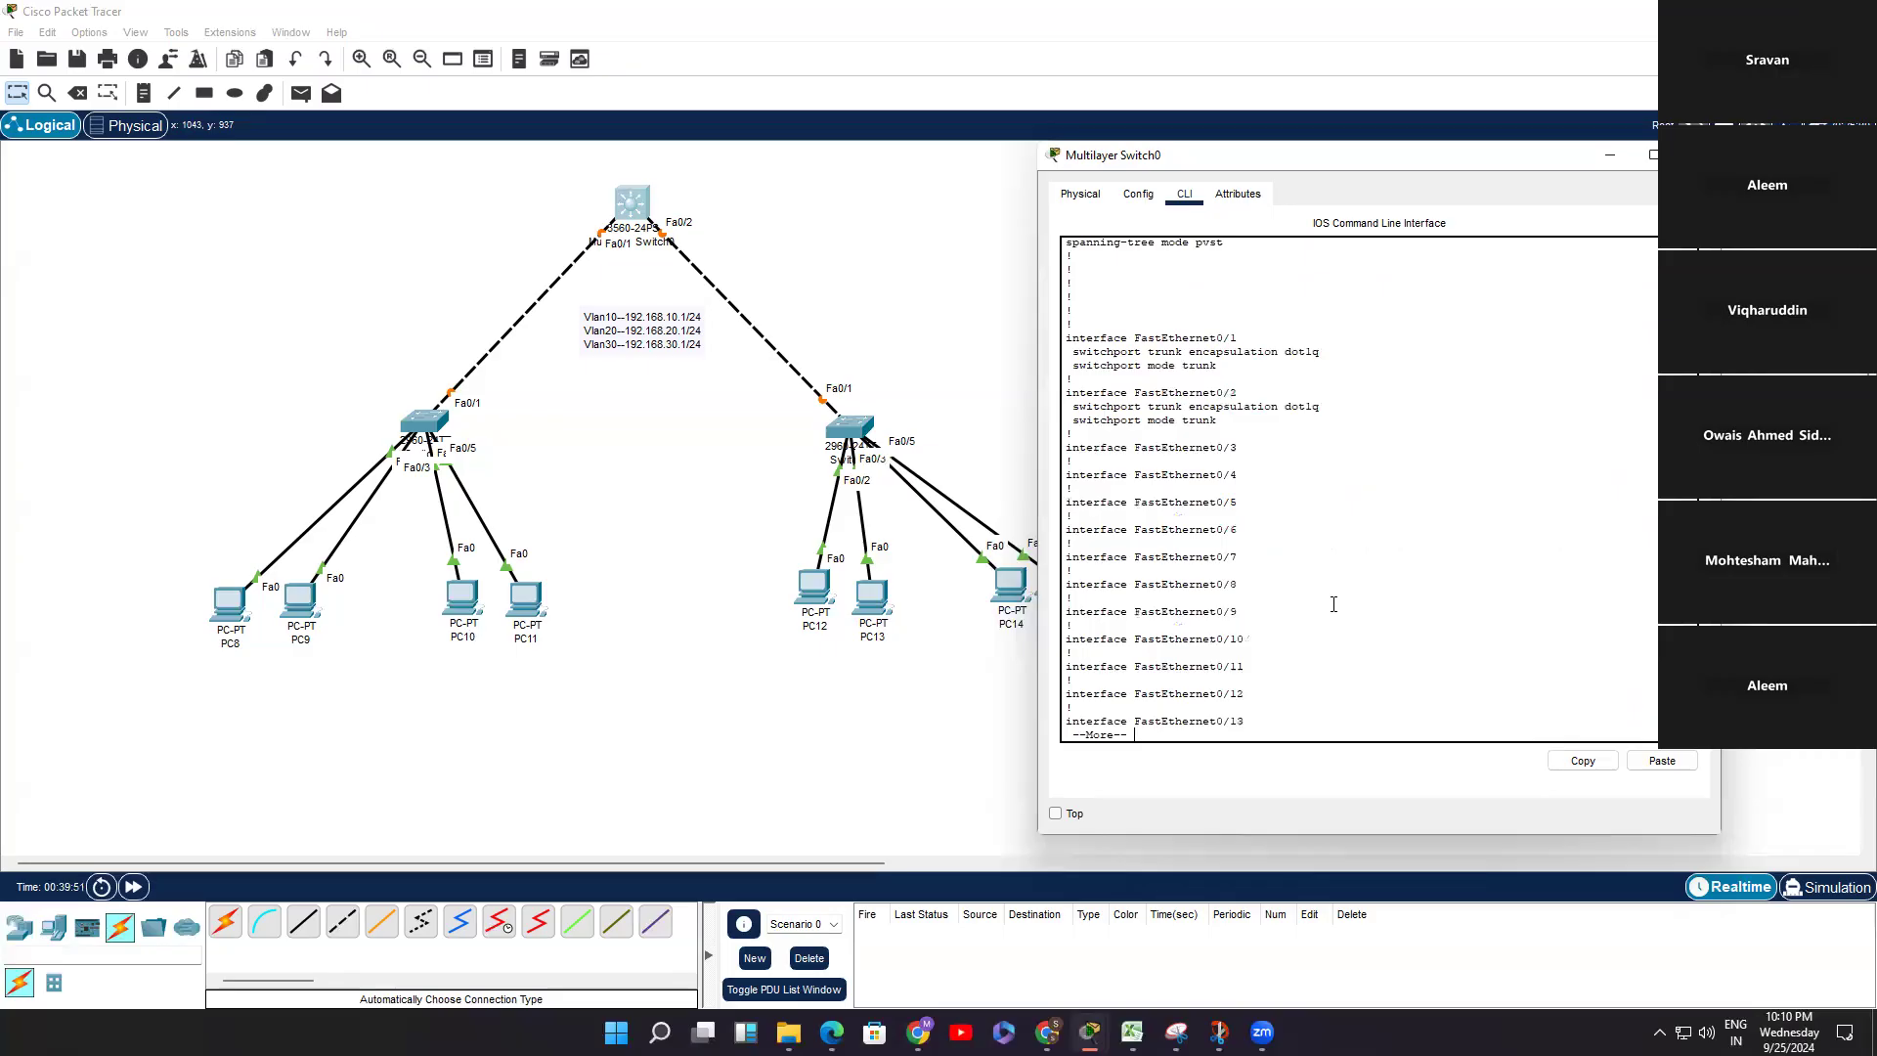
{"action": "left_click_drag", "start_coordinate": [1220, 423], "coordinate": [1065, 335]}
{"action": "key", "text": "space"}
{"action": "key", "text": "space"}
{"action": "key", "text": "space"}
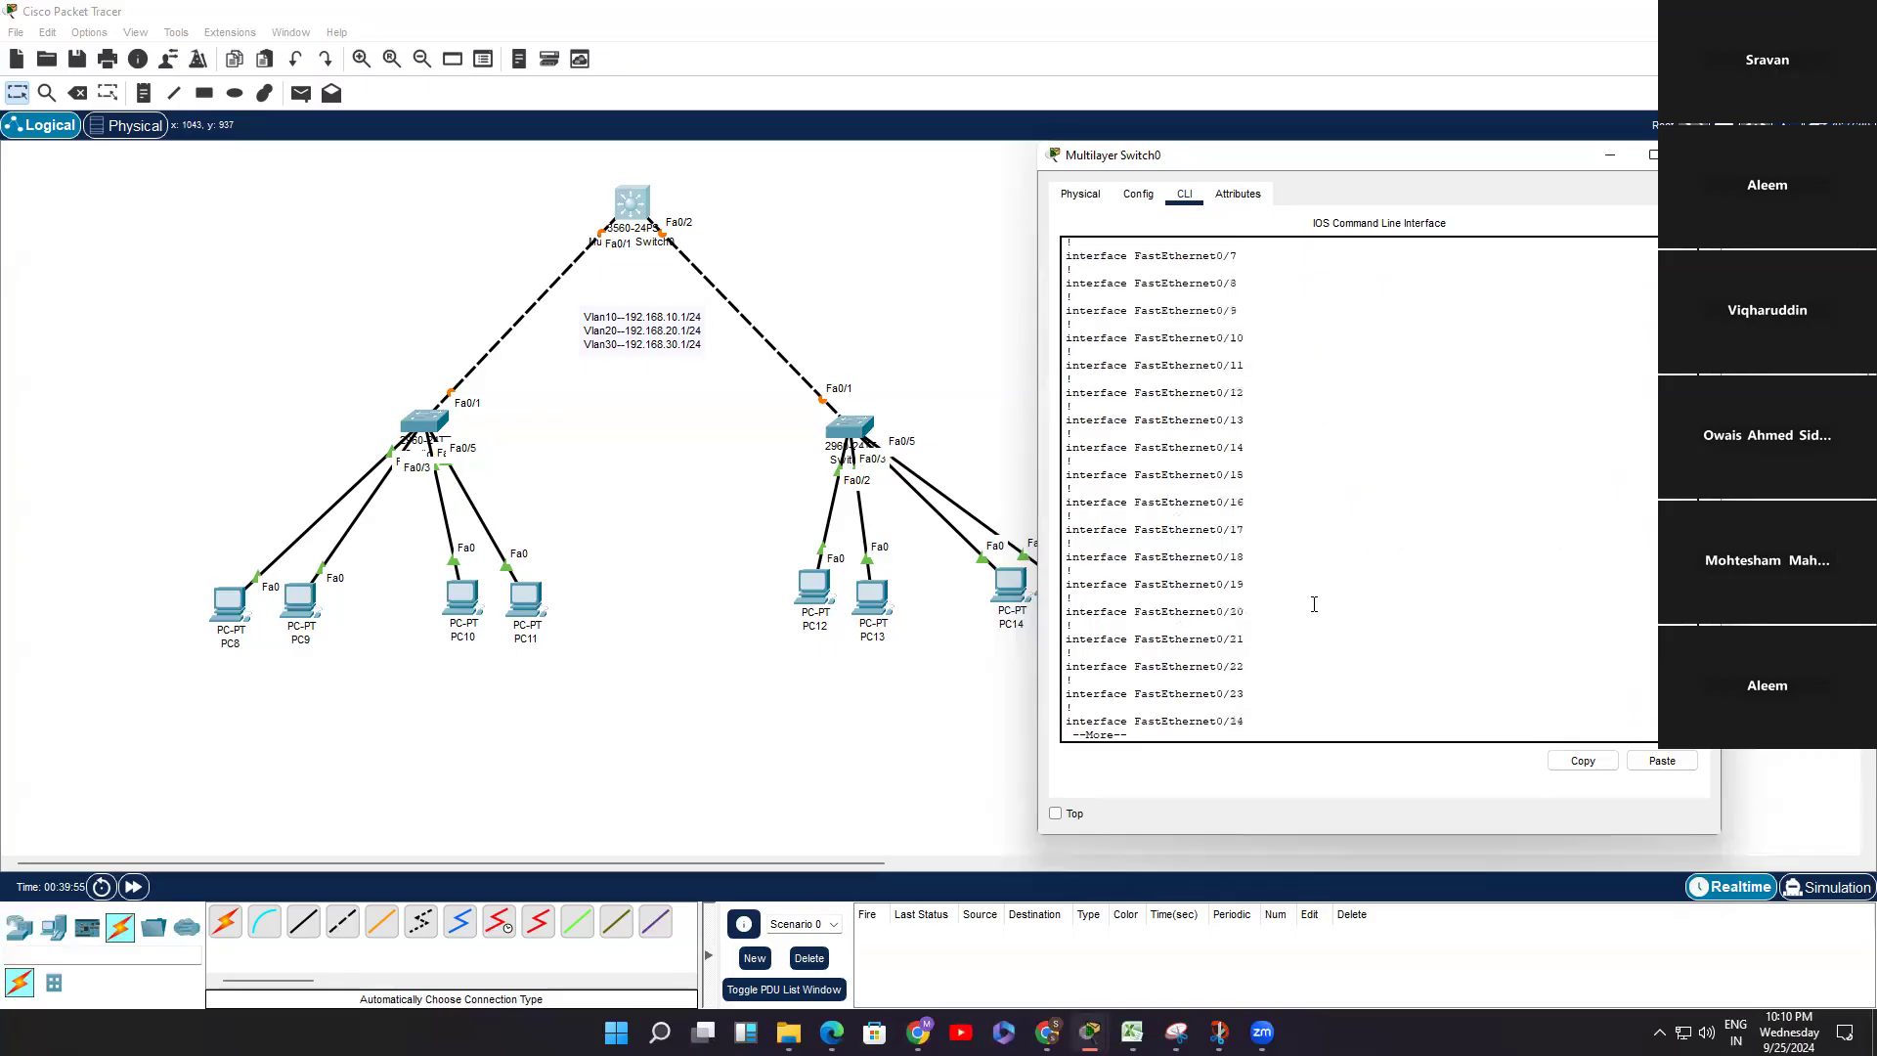
{"action": "scroll", "coordinate": [1301, 601], "scroll_direction": "up", "scroll_amount": 4}
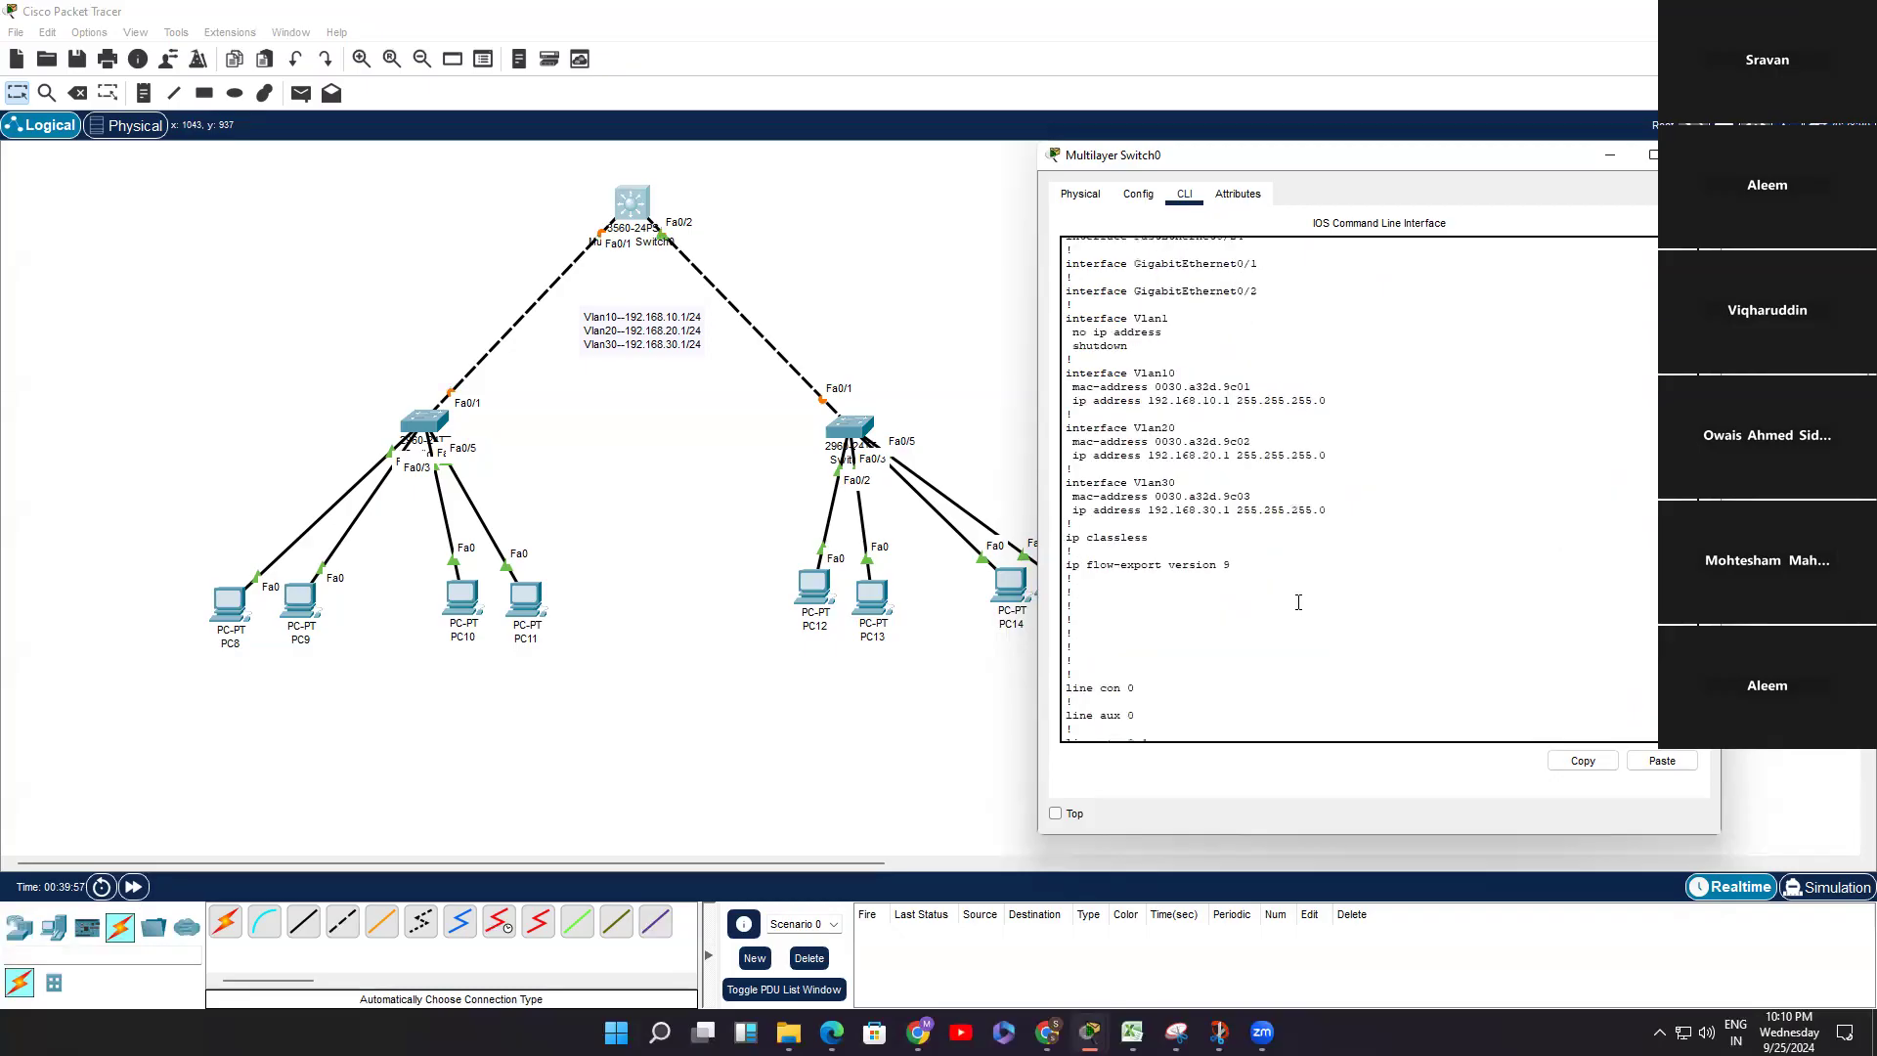
{"action": "left_click_drag", "start_coordinate": [1072, 433], "coordinate": [1339, 583]}
{"action": "left_click", "coordinate": [1390, 557]}
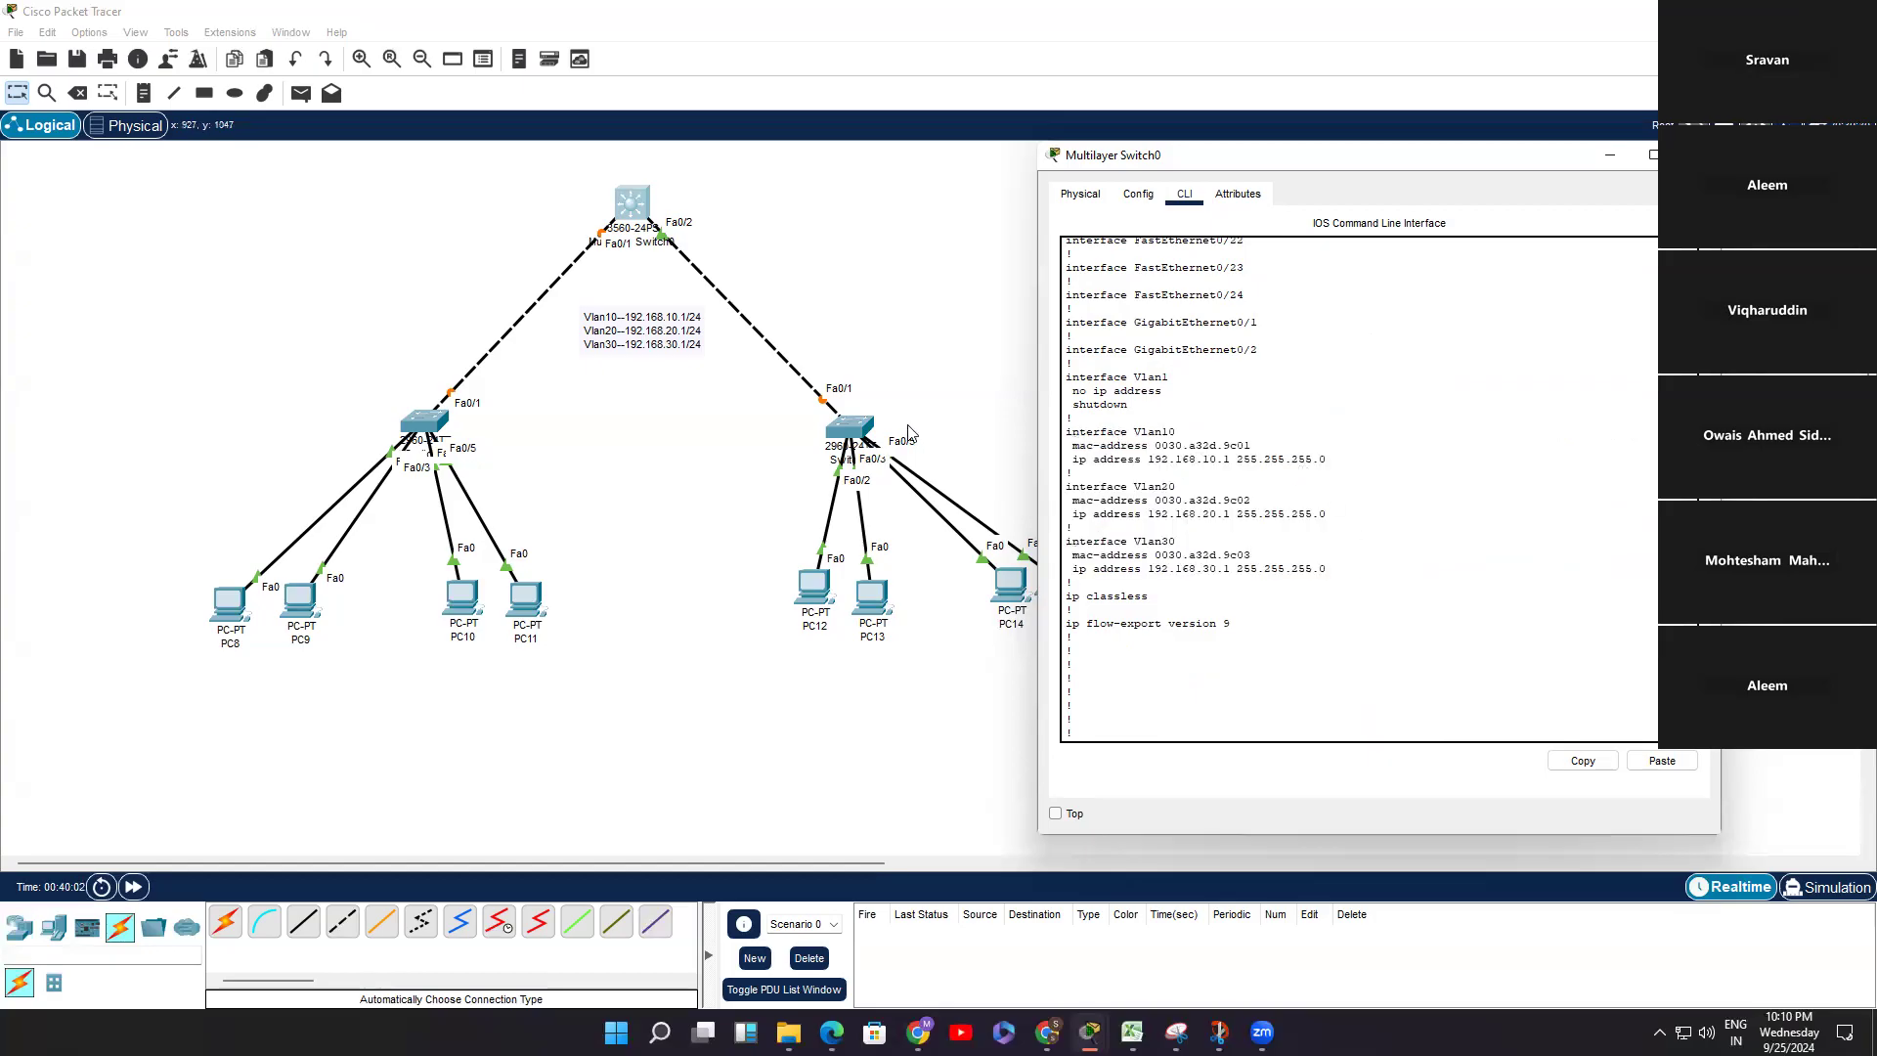
Step: Look at Switch1's console messages and return to the multilayer switch's privileged EXEC prompt
{"action": "left_click", "coordinate": [411, 428]}
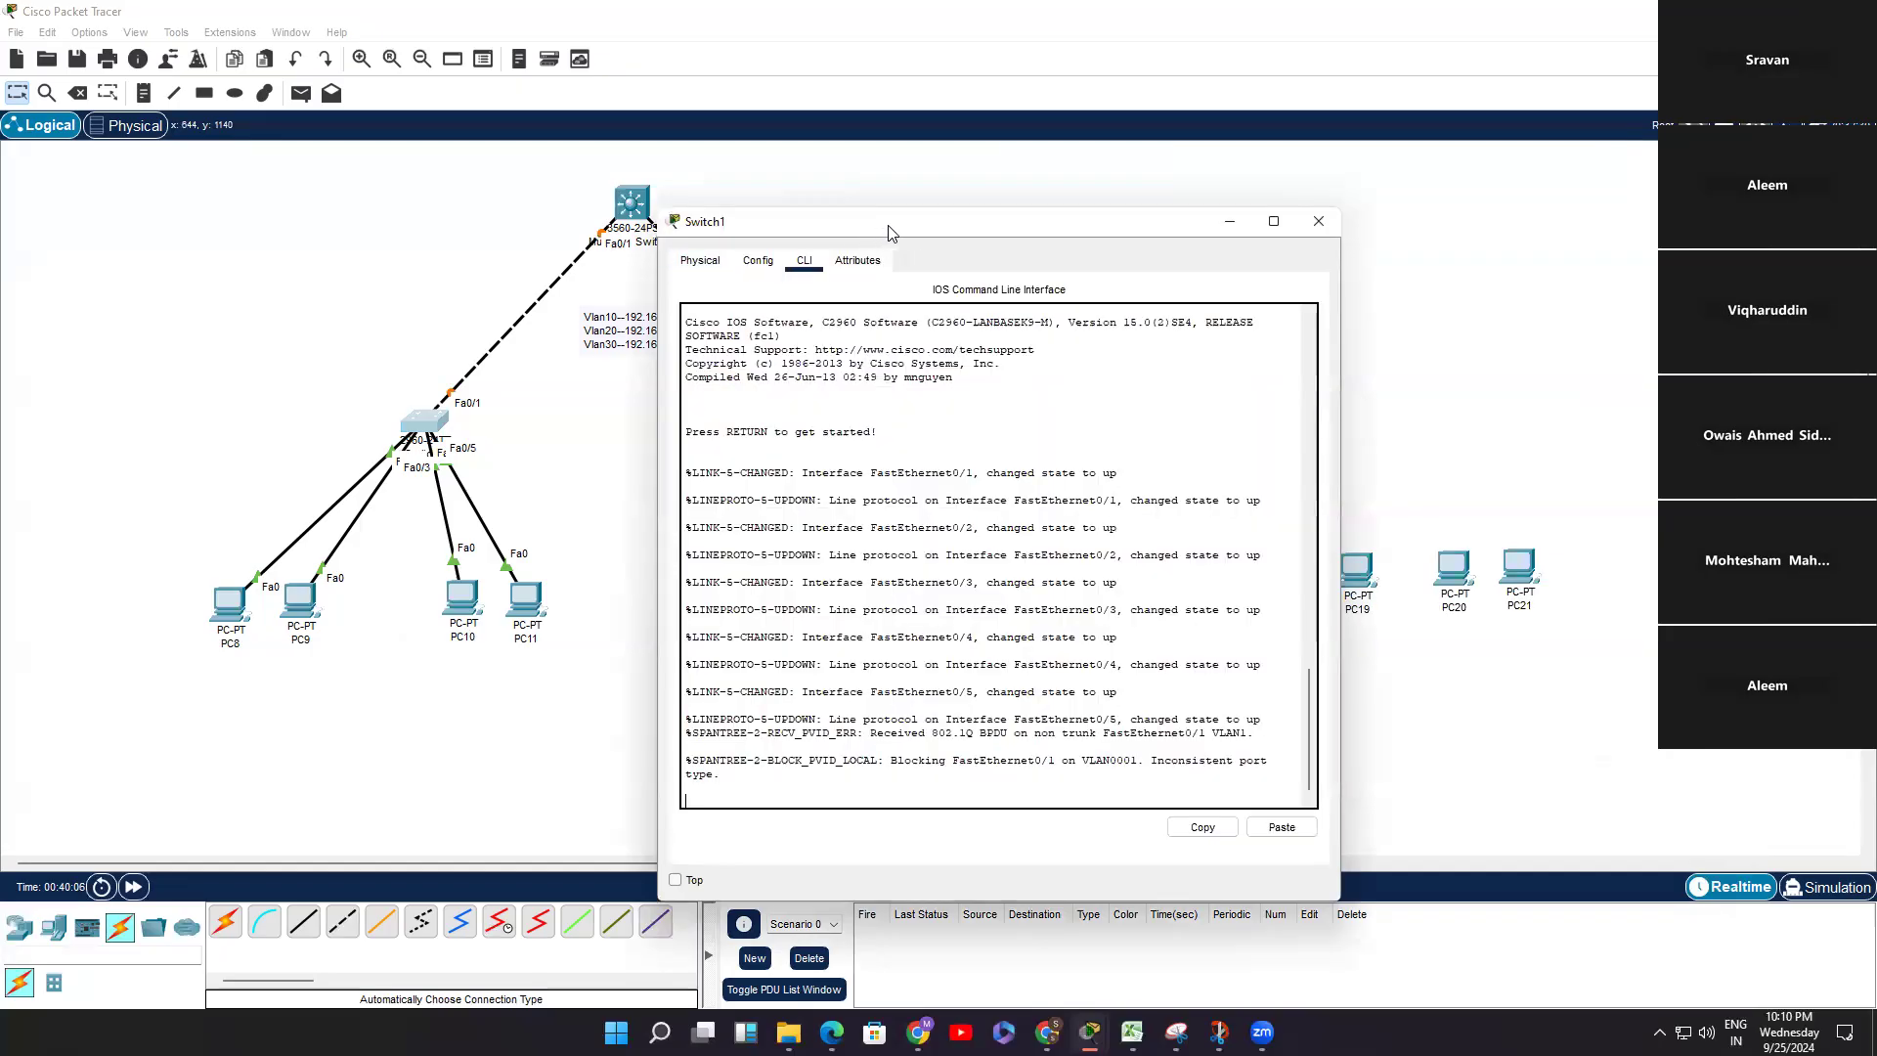
{"action": "left_click", "coordinate": [630, 202]}
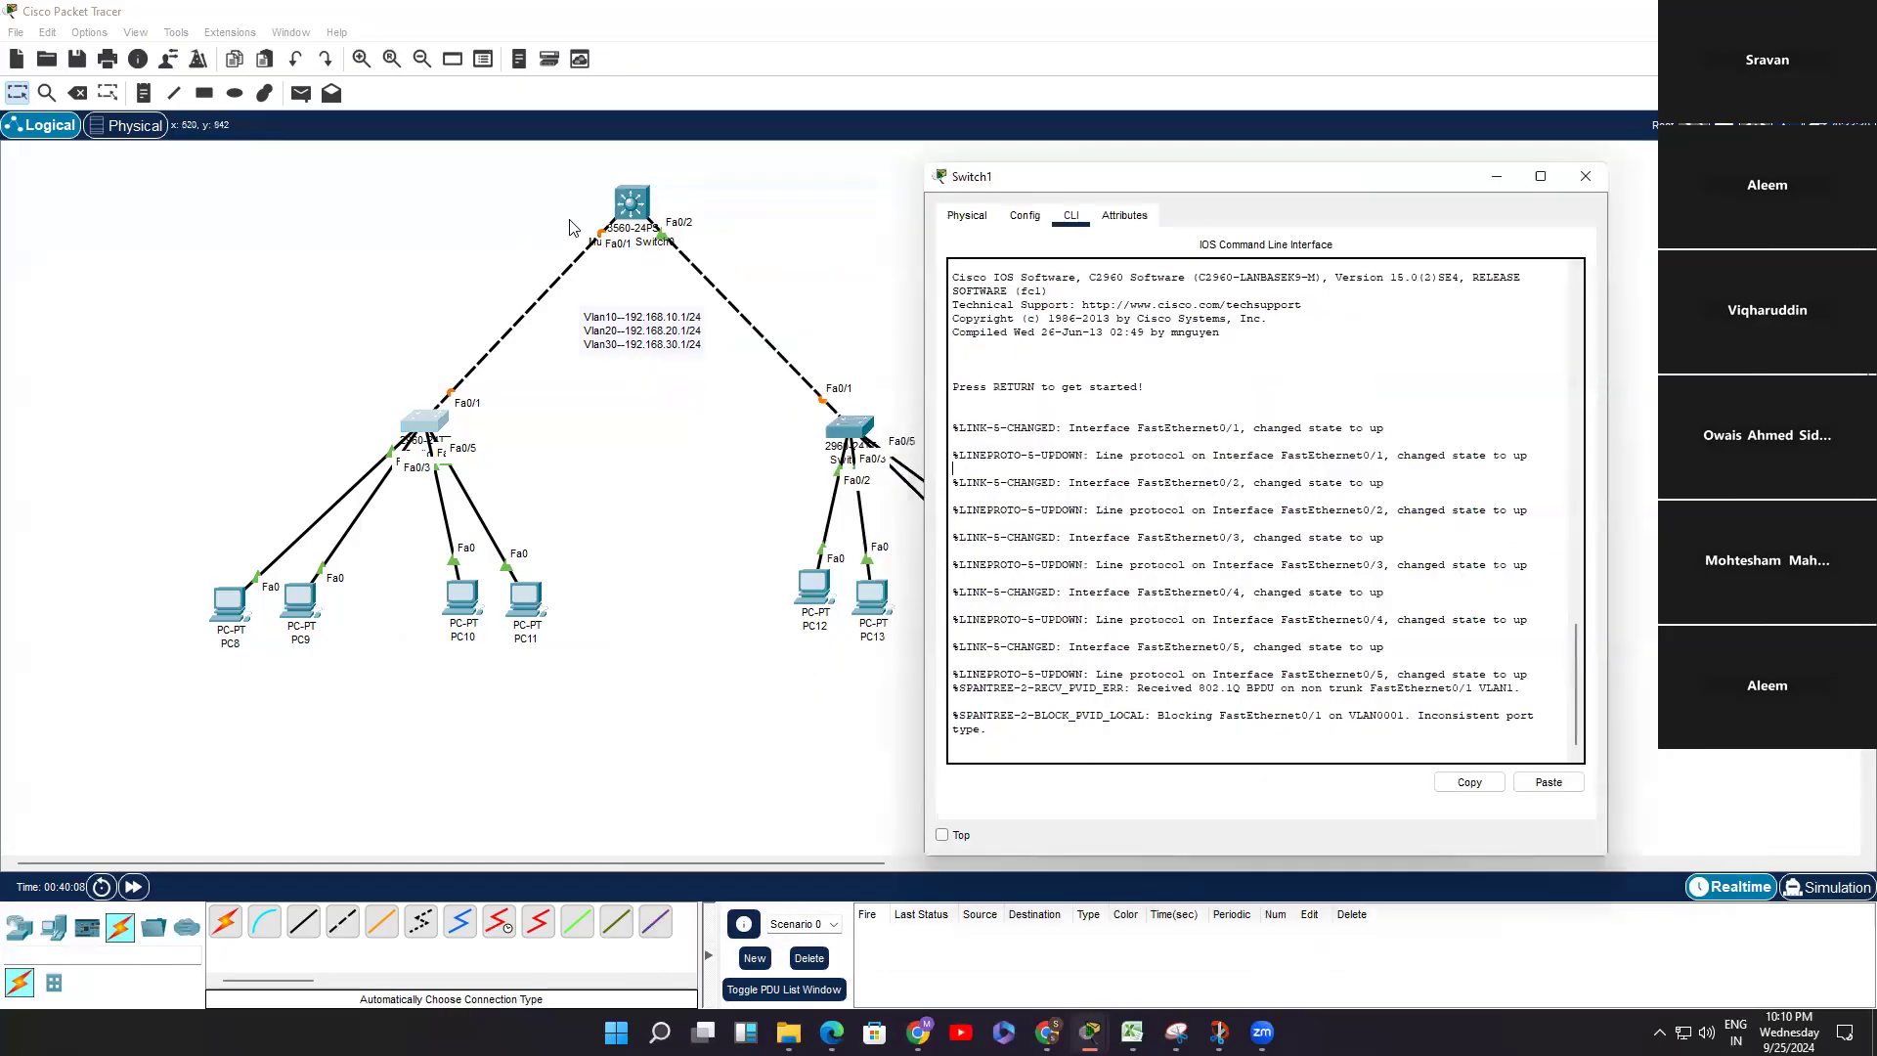
{"action": "left_click", "coordinate": [1461, 502]}
{"action": "key", "text": "Return"}
{"action": "key", "text": "Return"}
{"action": "key", "text": "Return"}
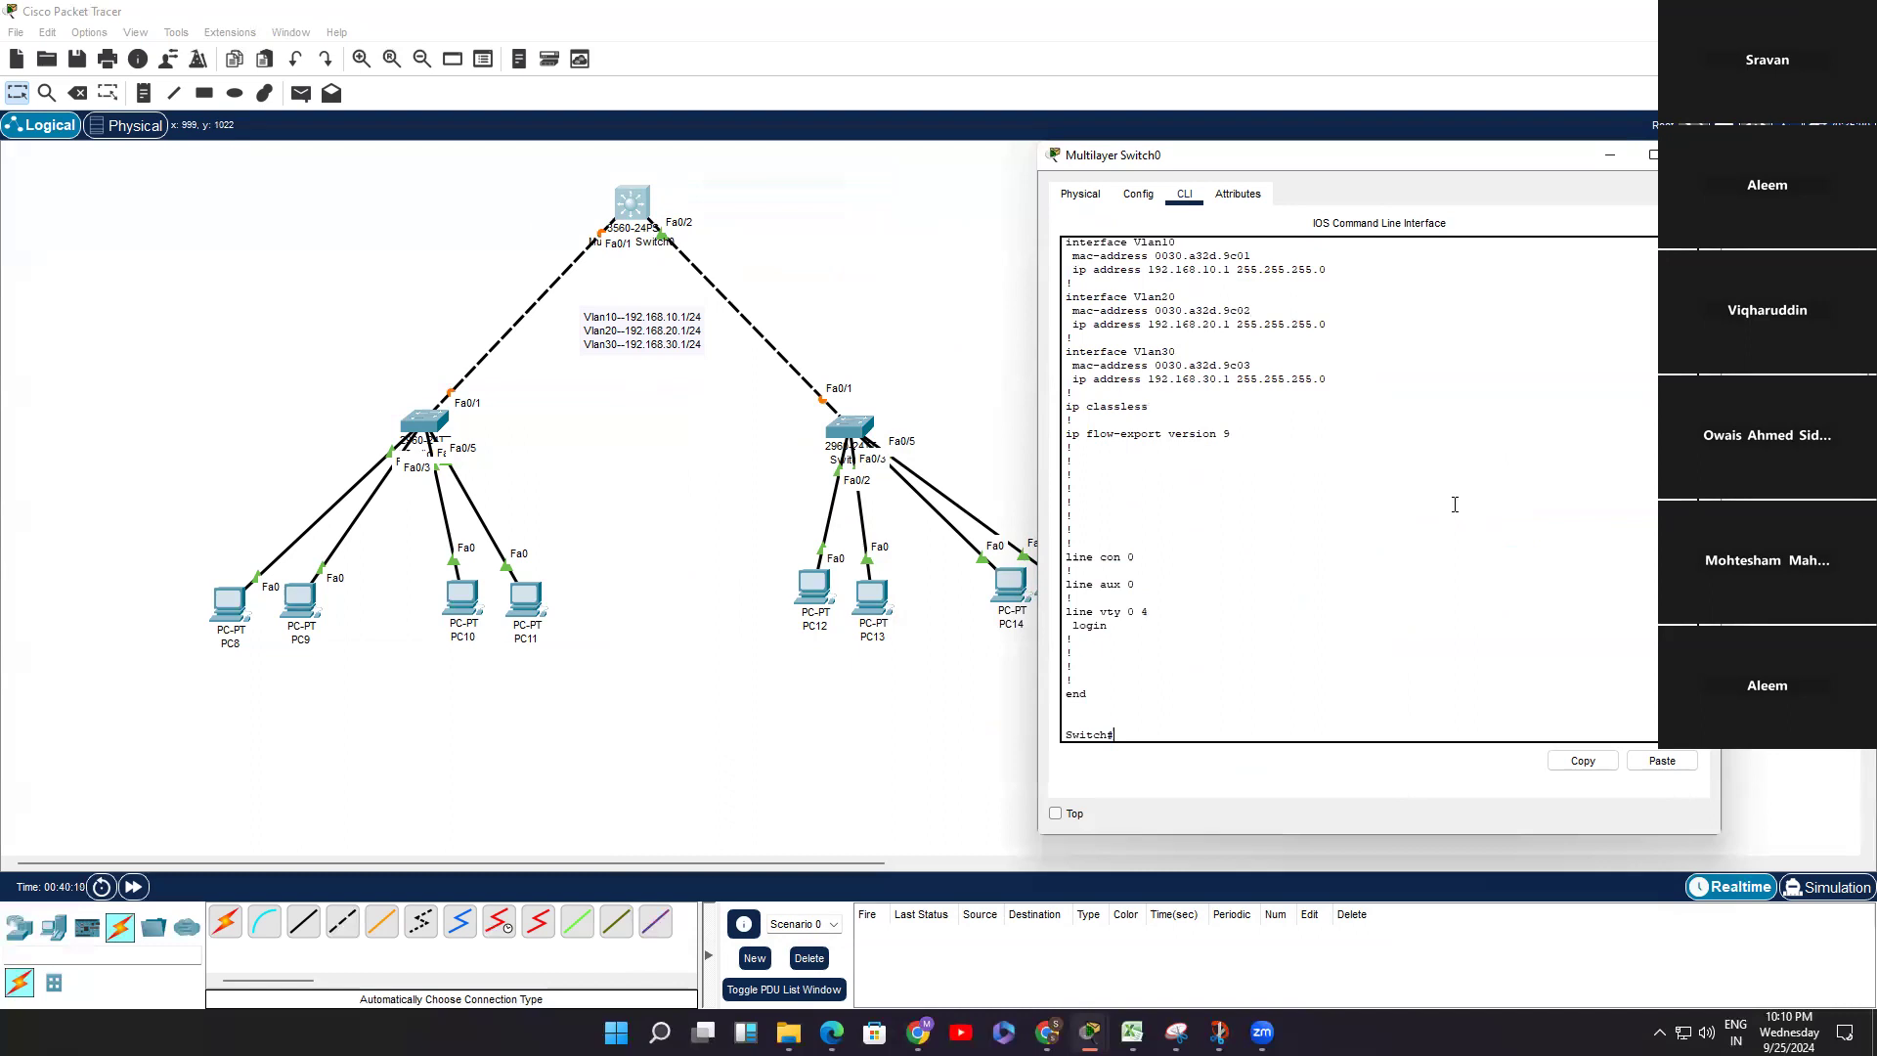
{"action": "key", "text": "Return"}
{"action": "key", "text": "Return"}
Step: Display the multilayer switch's routing table with show ip route
{"action": "type", "text": "sh"}
{"action": "key", "text": "Tab"}
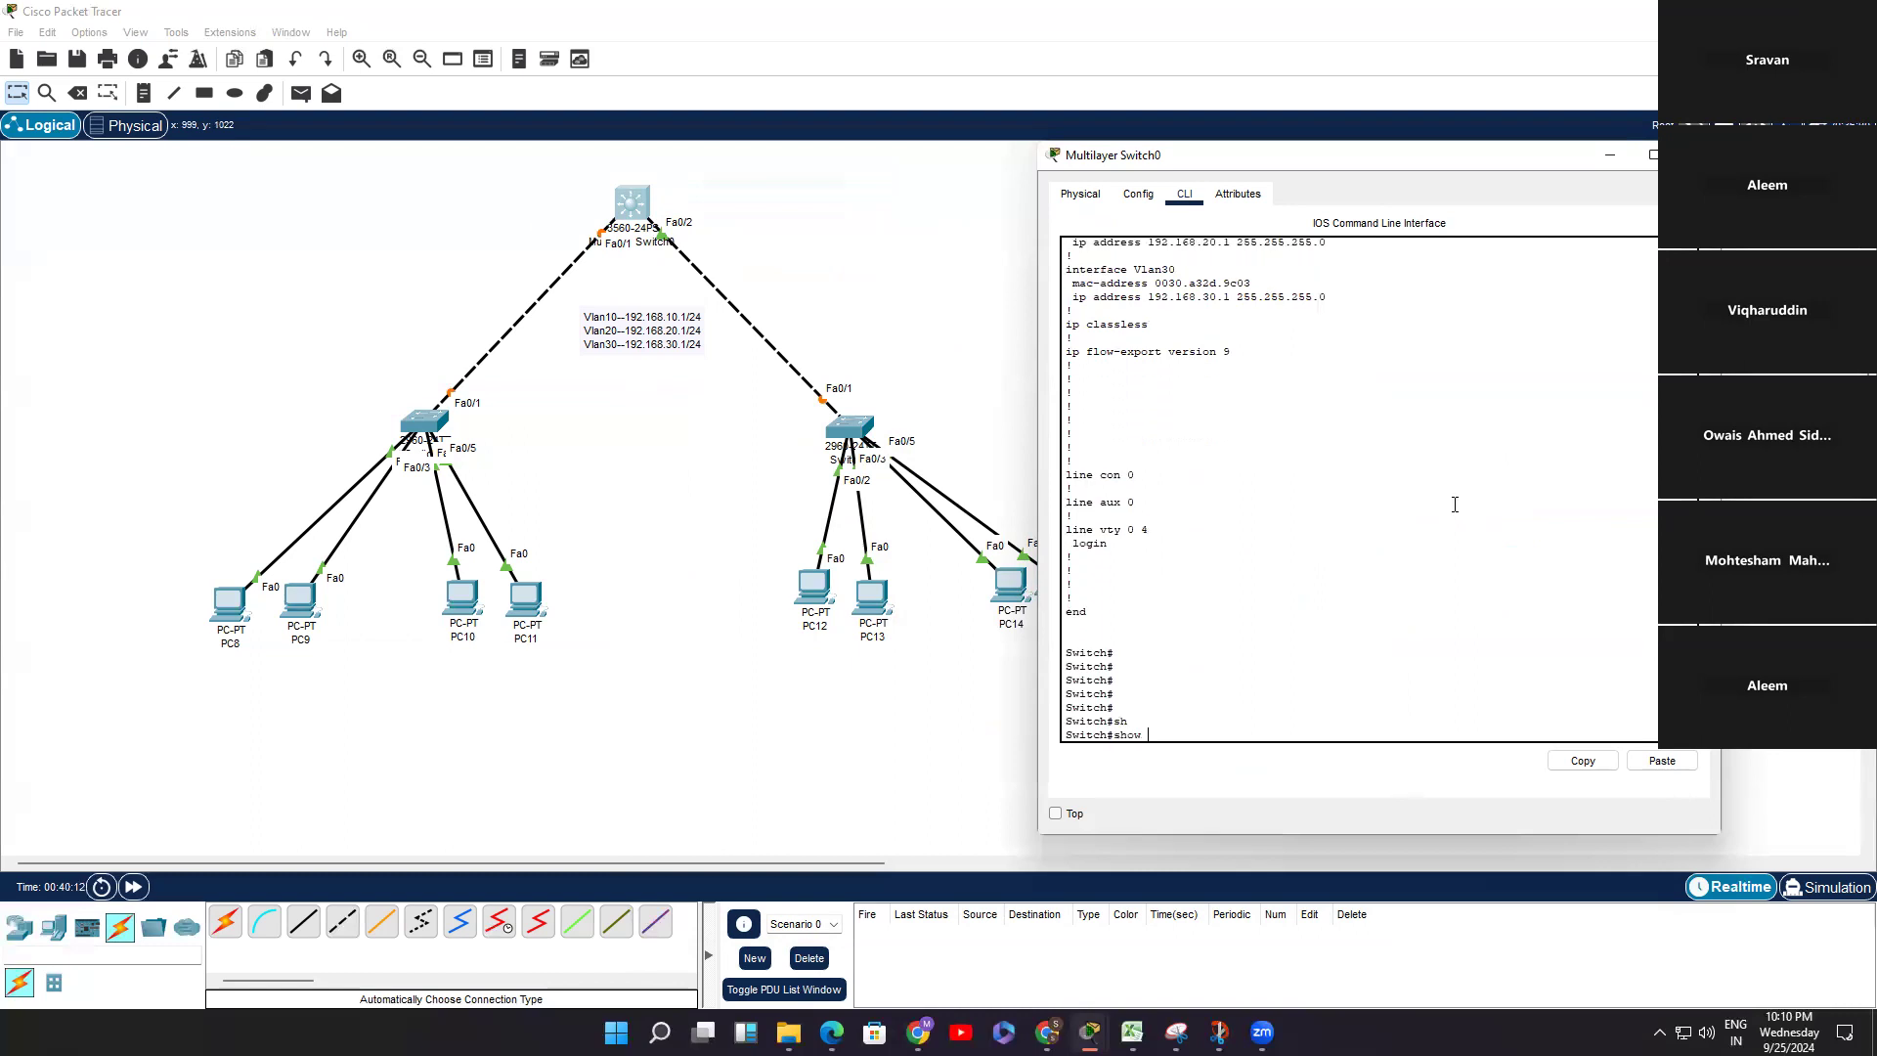
{"action": "type", "text": "ip rou"}
{"action": "key", "text": "Tab"}
{"action": "key", "text": "Return"}
{"action": "key", "text": "Return"}
{"action": "key", "text": "Return"}
{"action": "key", "text": "Return"}
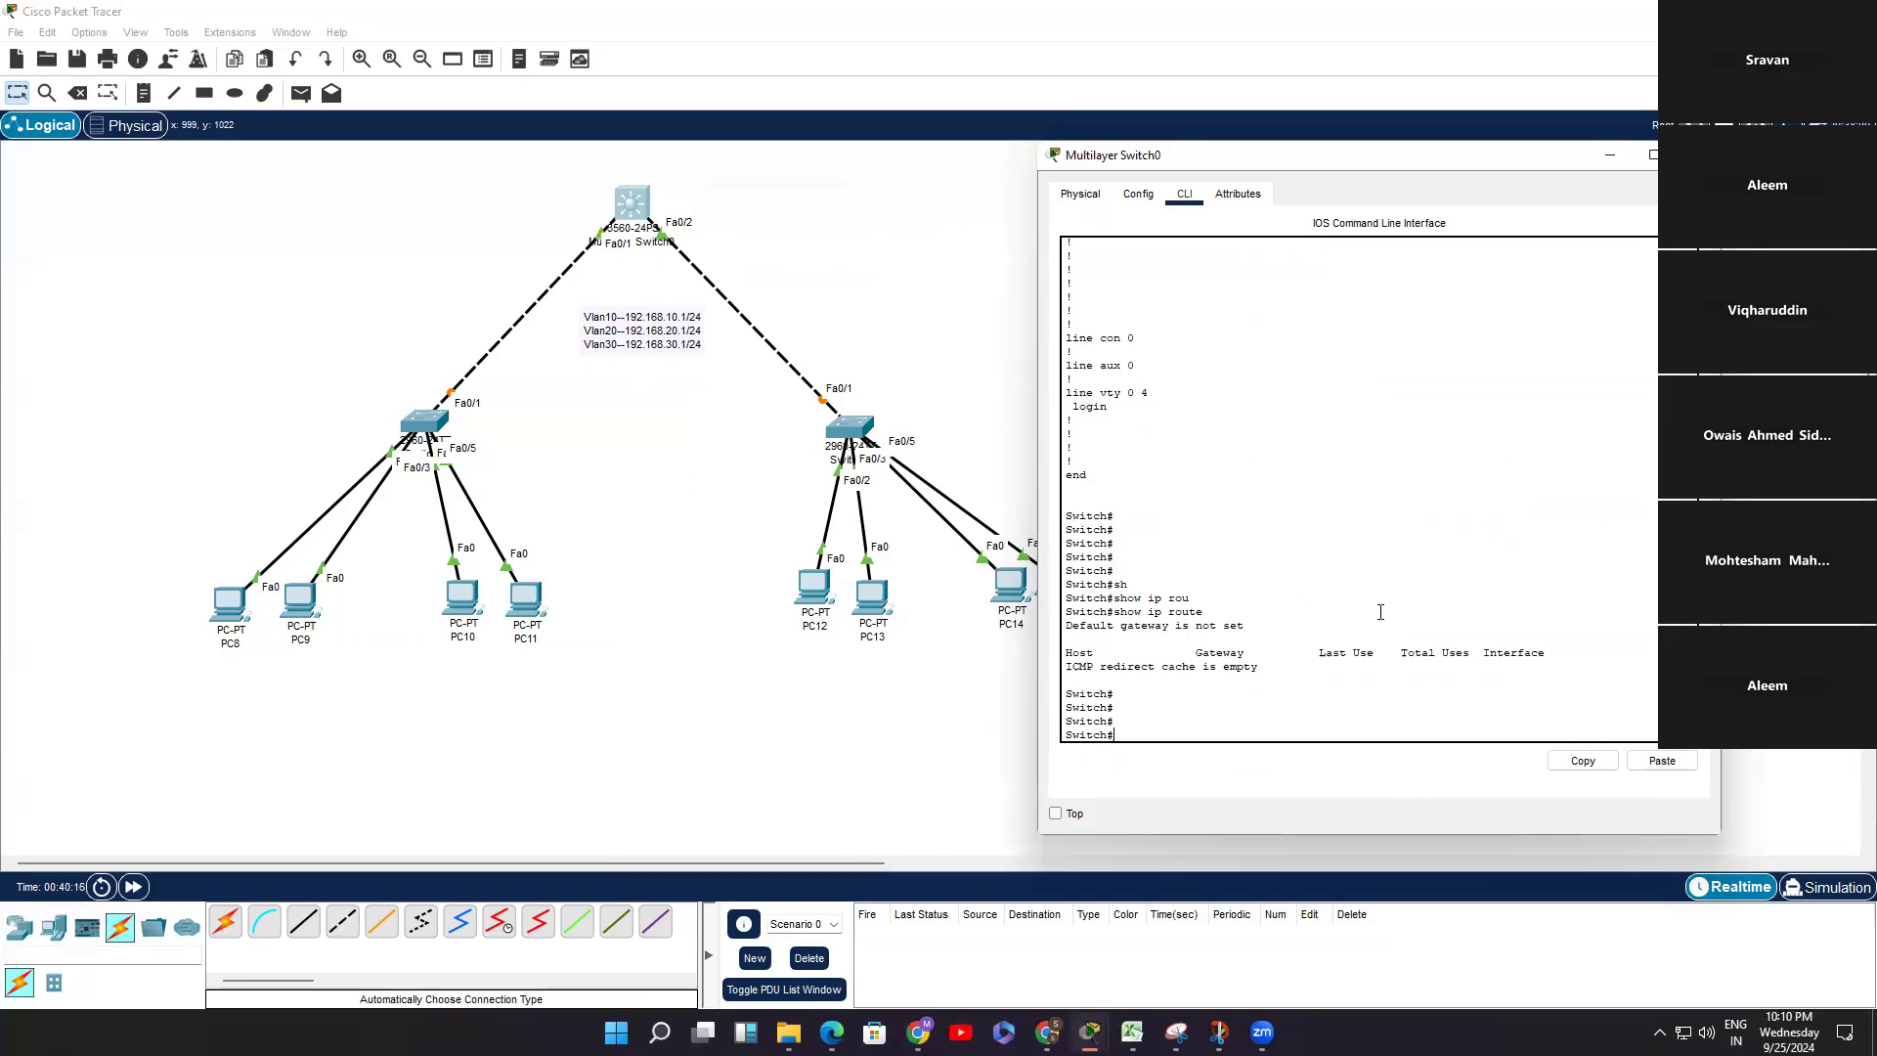
Step: Enable layer 3 routing on the multilayer switch with ip routing in global configuration mode
{"action": "type", "text": "conf t"}
{"action": "key", "text": "Return"}
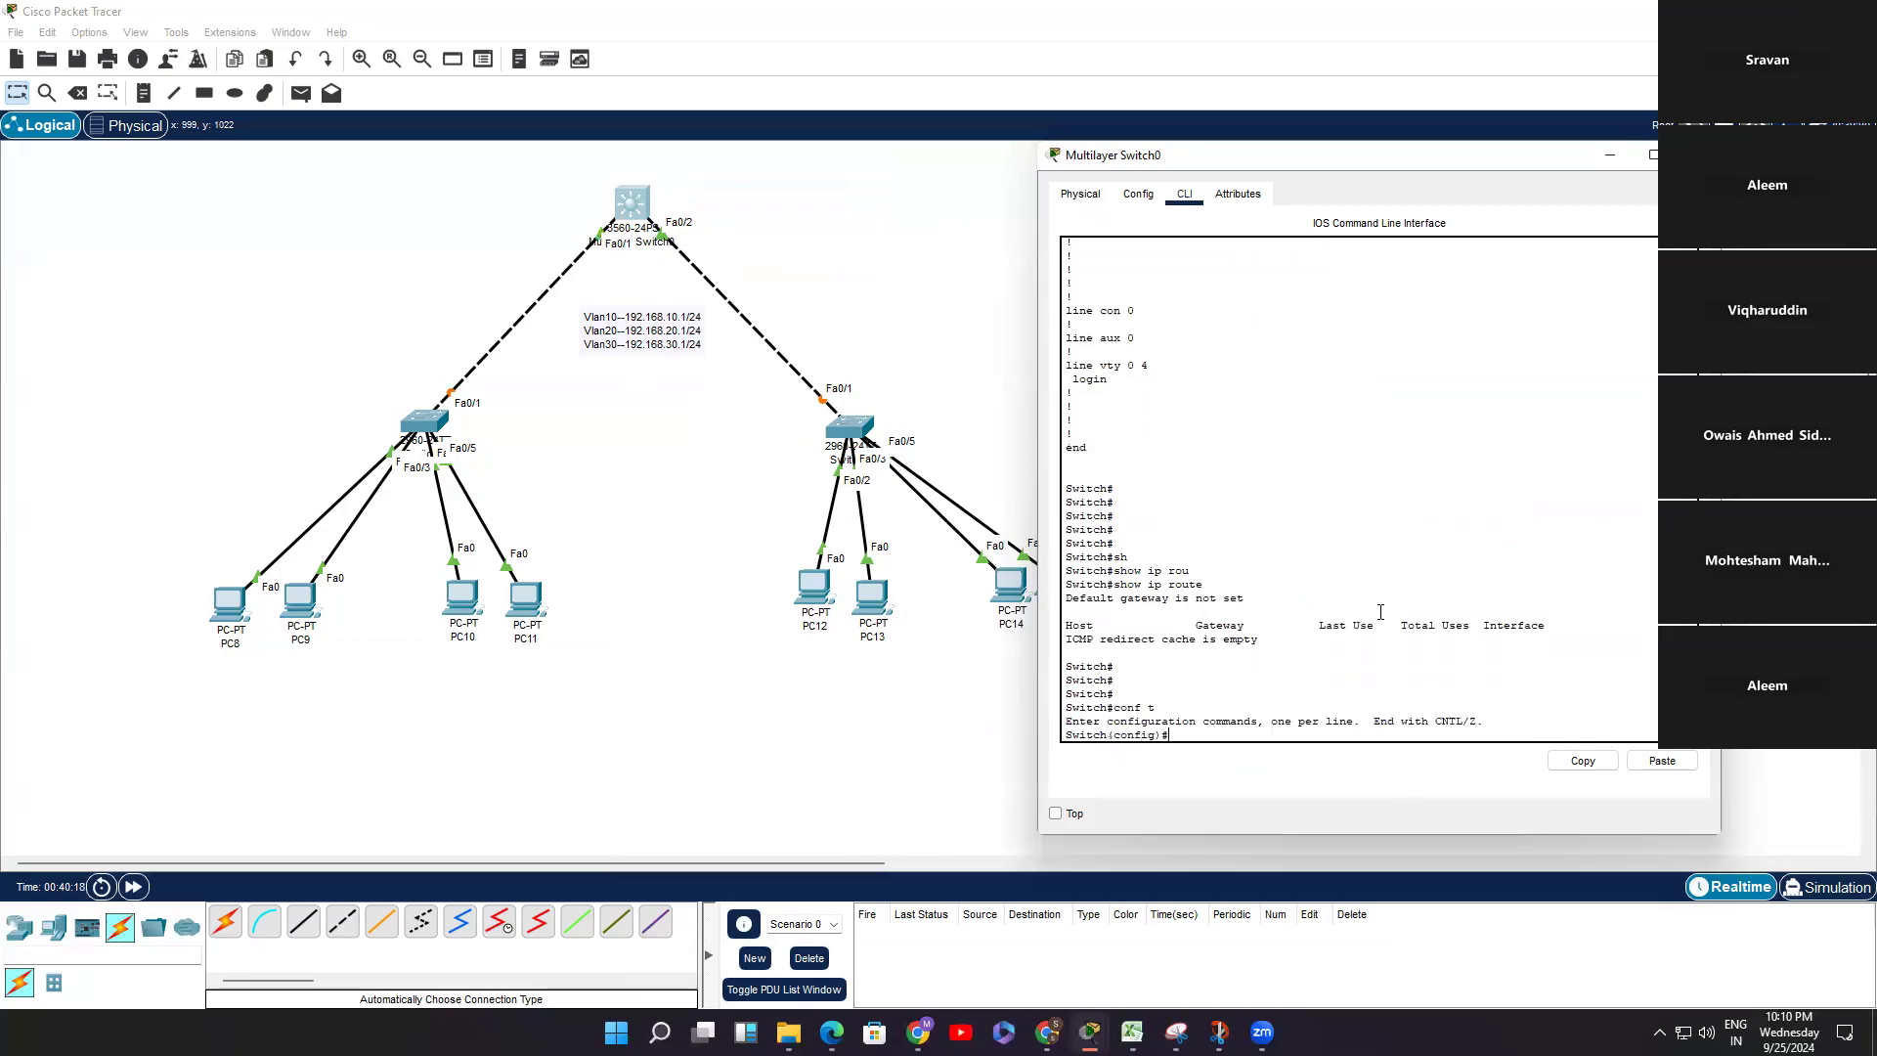
{"action": "key", "text": "Return"}
{"action": "key", "text": "Return"}
{"action": "type", "text": "ip rou"}
{"action": "key", "text": "Tab"}
{"action": "type", "text": "t"}
{"action": "key", "text": "Tab"}
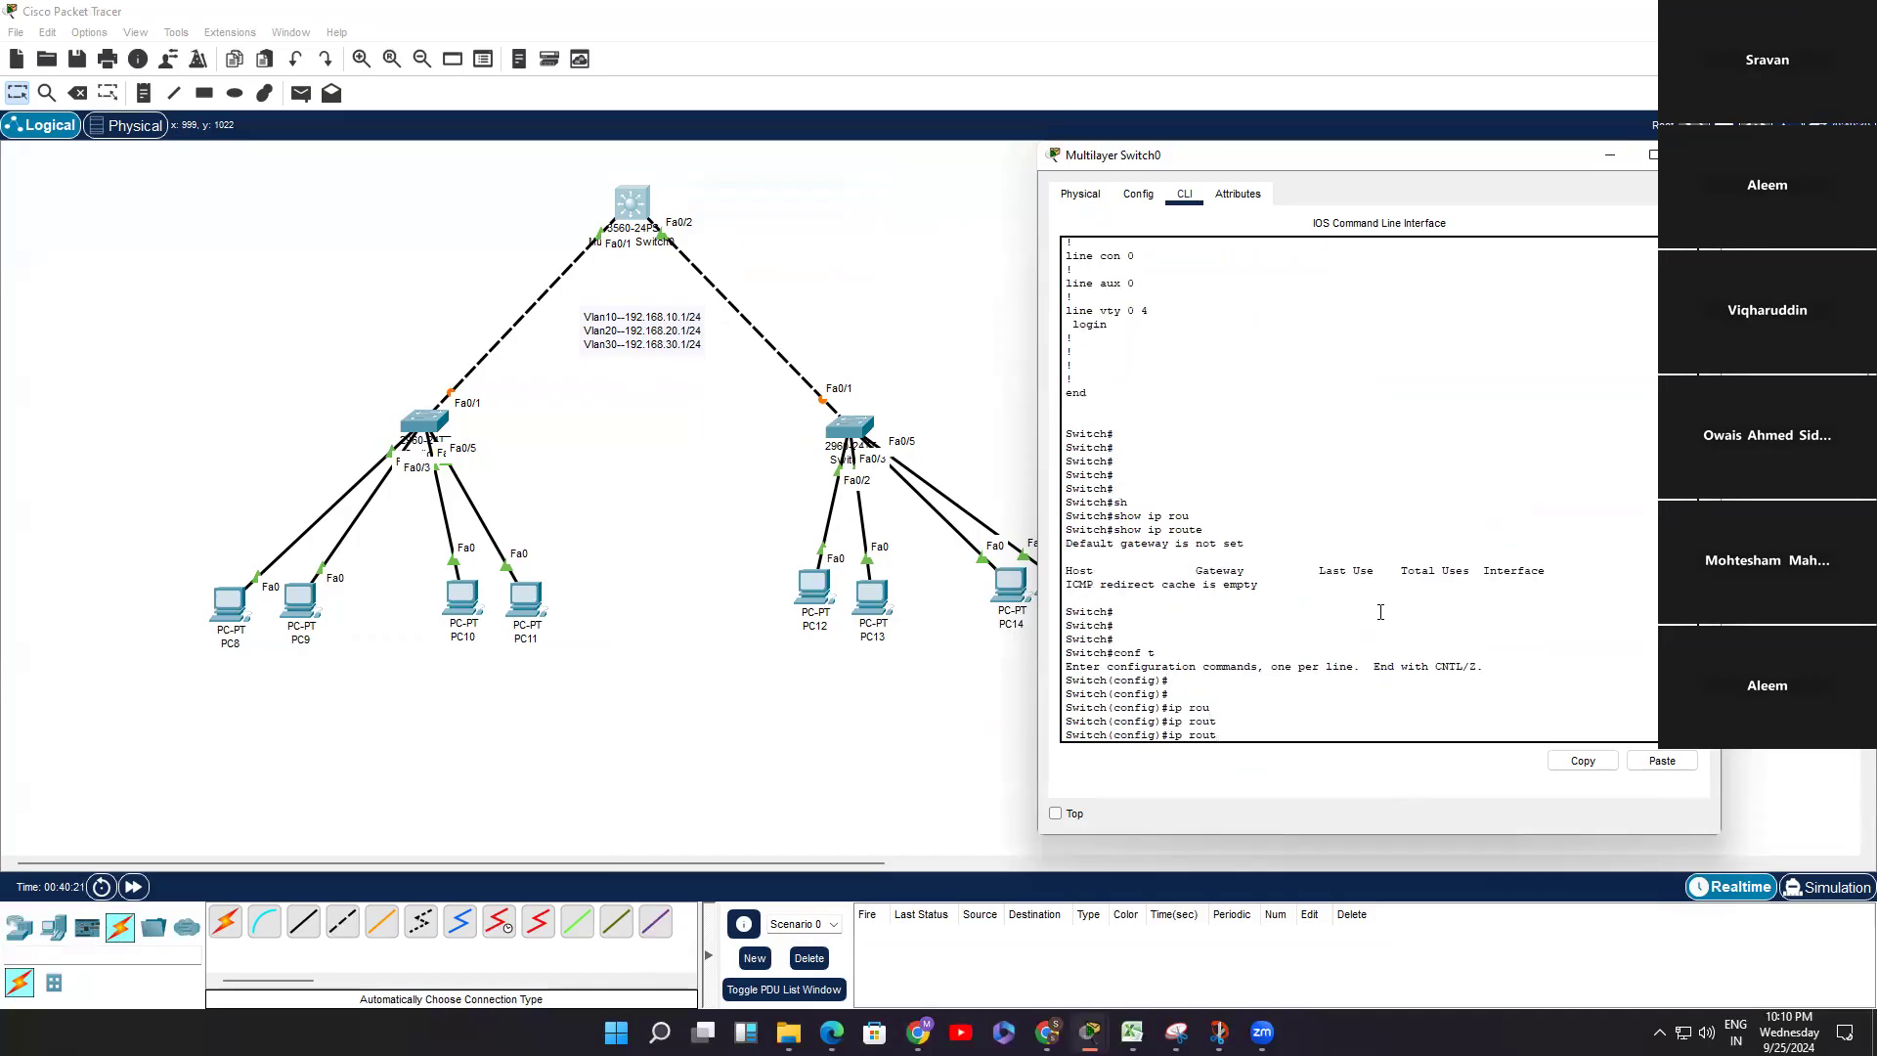
{"action": "type", "text": "i"}
{"action": "key", "text": "Tab"}
{"action": "key", "text": "Return"}
{"action": "key", "text": "Return"}
{"action": "key", "text": "Return"}
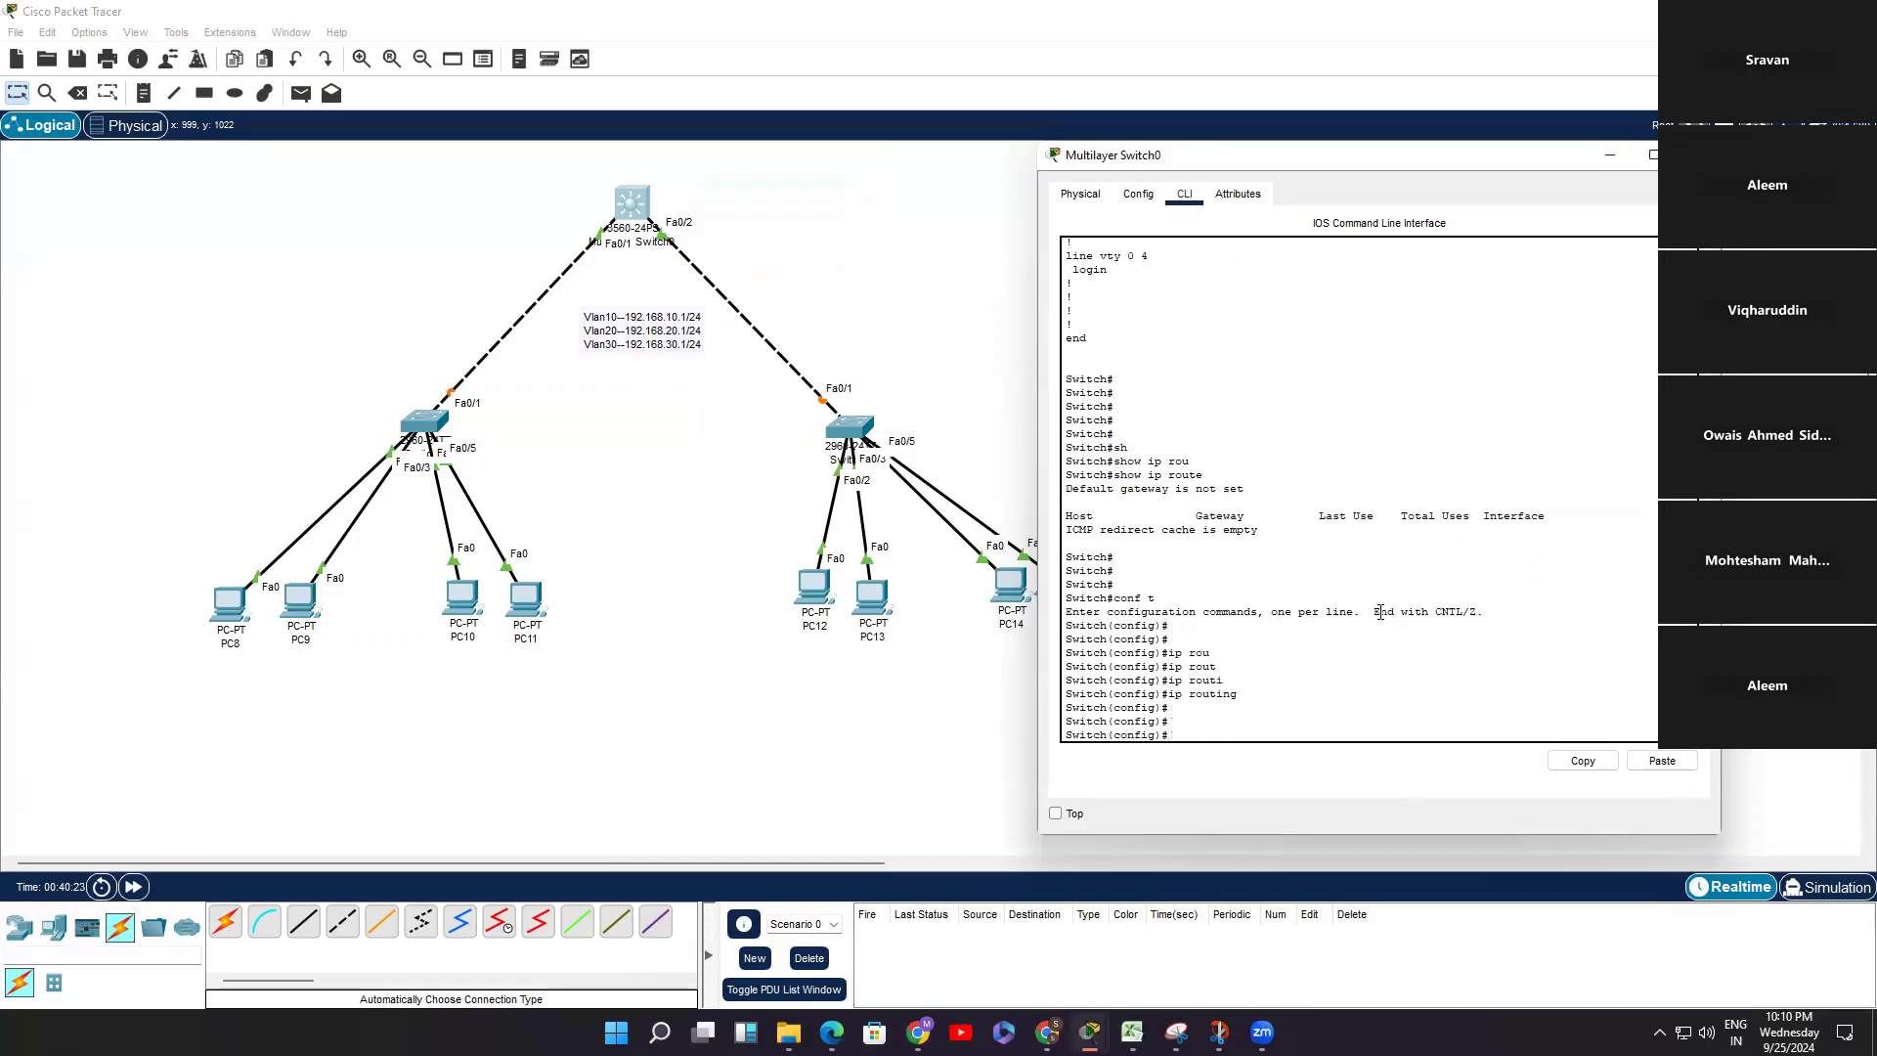
Step: Return to privileged EXEC mode and check the connected VLAN routes with show ip route
{"action": "key", "text": "ctrl+z"}
{"action": "key", "text": "Return"}
{"action": "type", "text": "sh"}
{"action": "key", "text": "Tab"}
{"action": "type", "text": "ip rou"}
{"action": "key", "text": "Tab"}
{"action": "key", "text": "Return"}
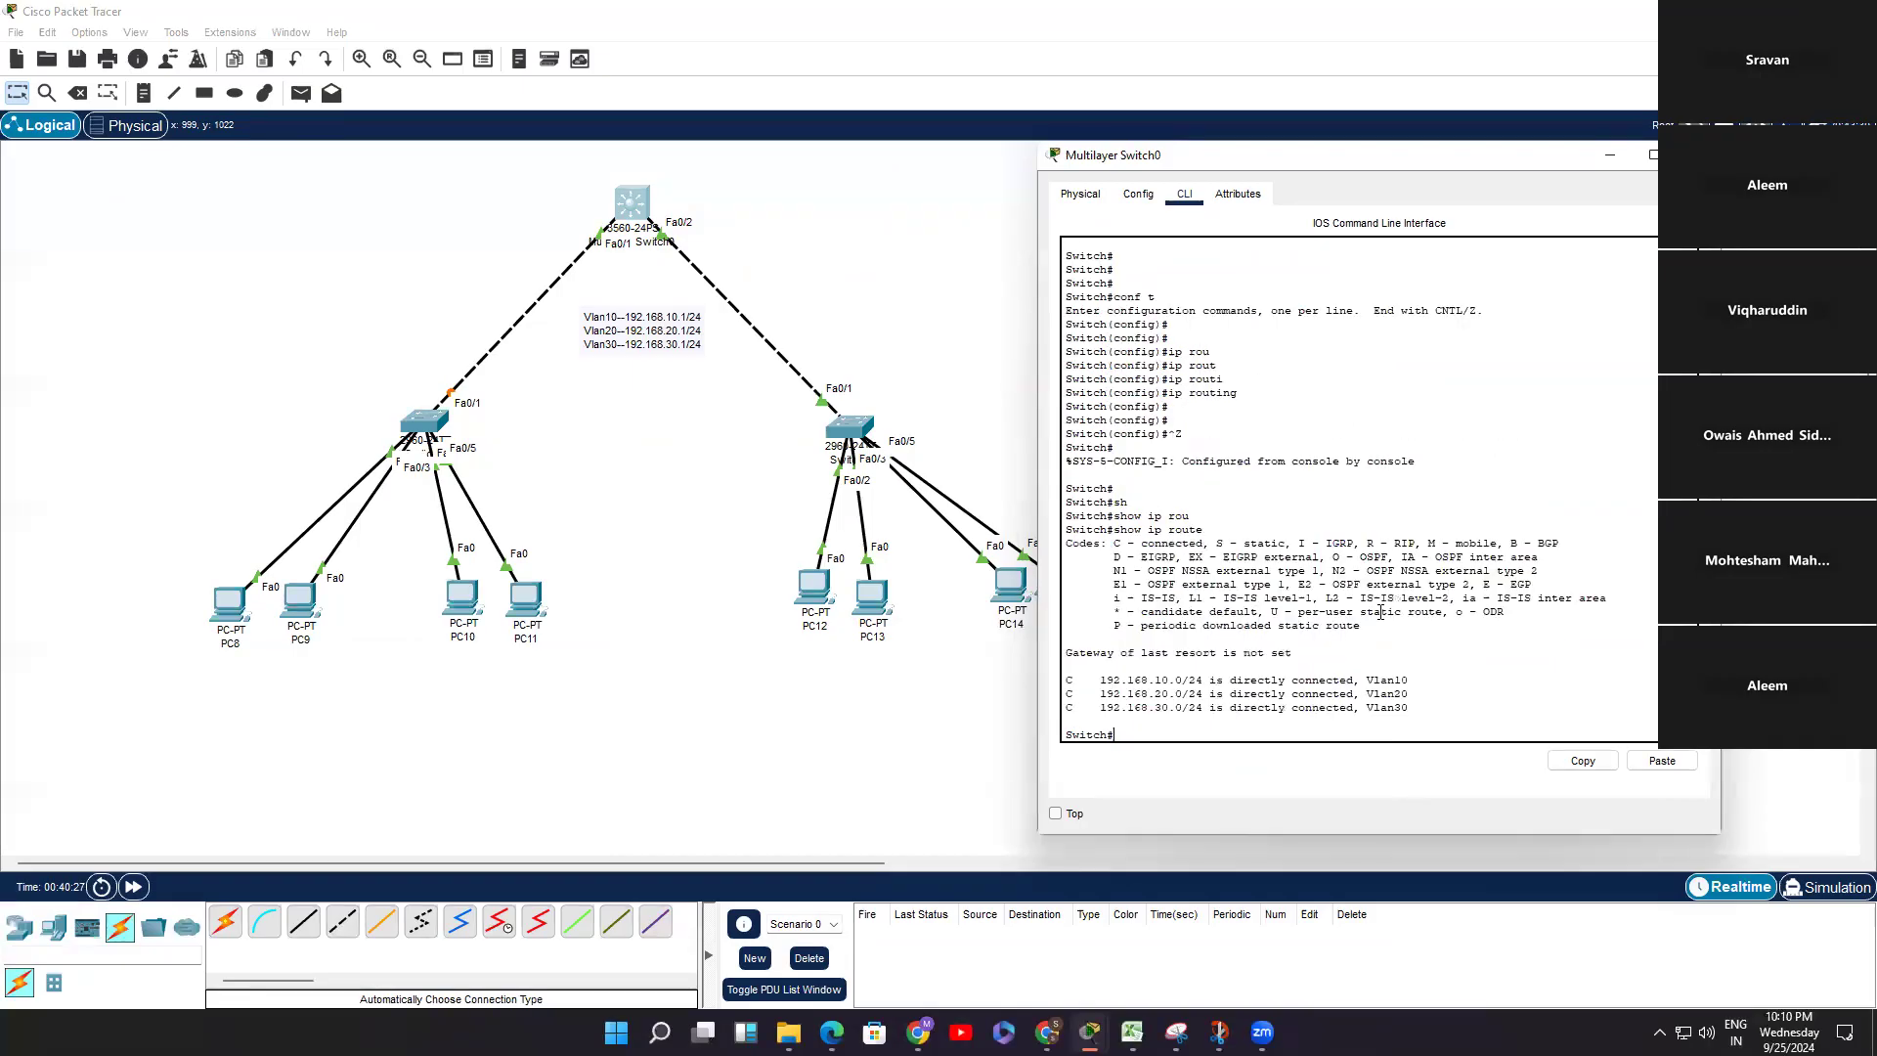
{"action": "key", "text": "Return"}
{"action": "key", "text": "Return"}
{"action": "left_click_drag", "start_coordinate": [1416, 682], "coordinate": [1065, 651]}
{"action": "left_click", "coordinate": [1378, 555]}
Step: Display the brief IP interface status of the multilayer switch with show ip int br
{"action": "key", "text": "Return"}
{"action": "key", "text": "Return"}
{"action": "type", "text": "sh"}
{"action": "key", "text": "Tab"}
{"action": "type", "text": "ip int"}
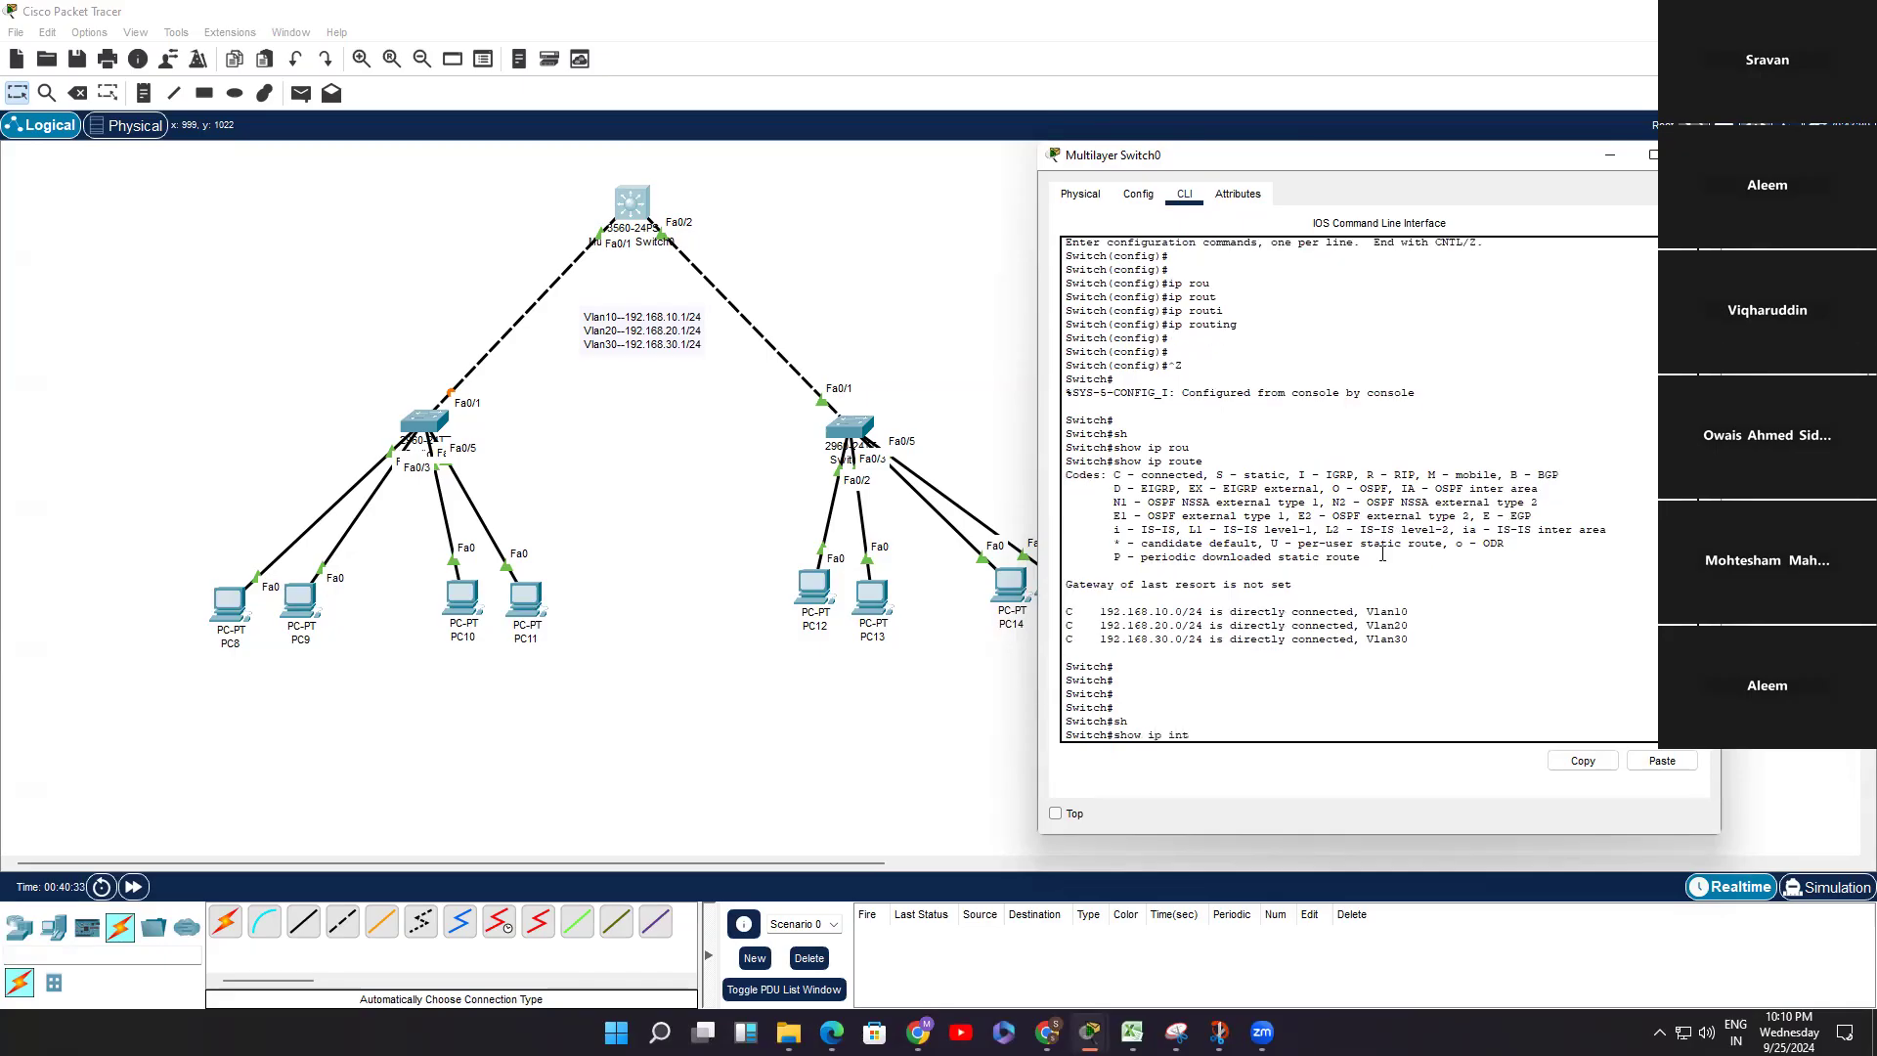
{"action": "type", "text": " br"}
{"action": "key", "text": "Return"}
{"action": "key", "text": "Return"}
{"action": "key", "text": "Return"}
{"action": "key", "text": "Return"}
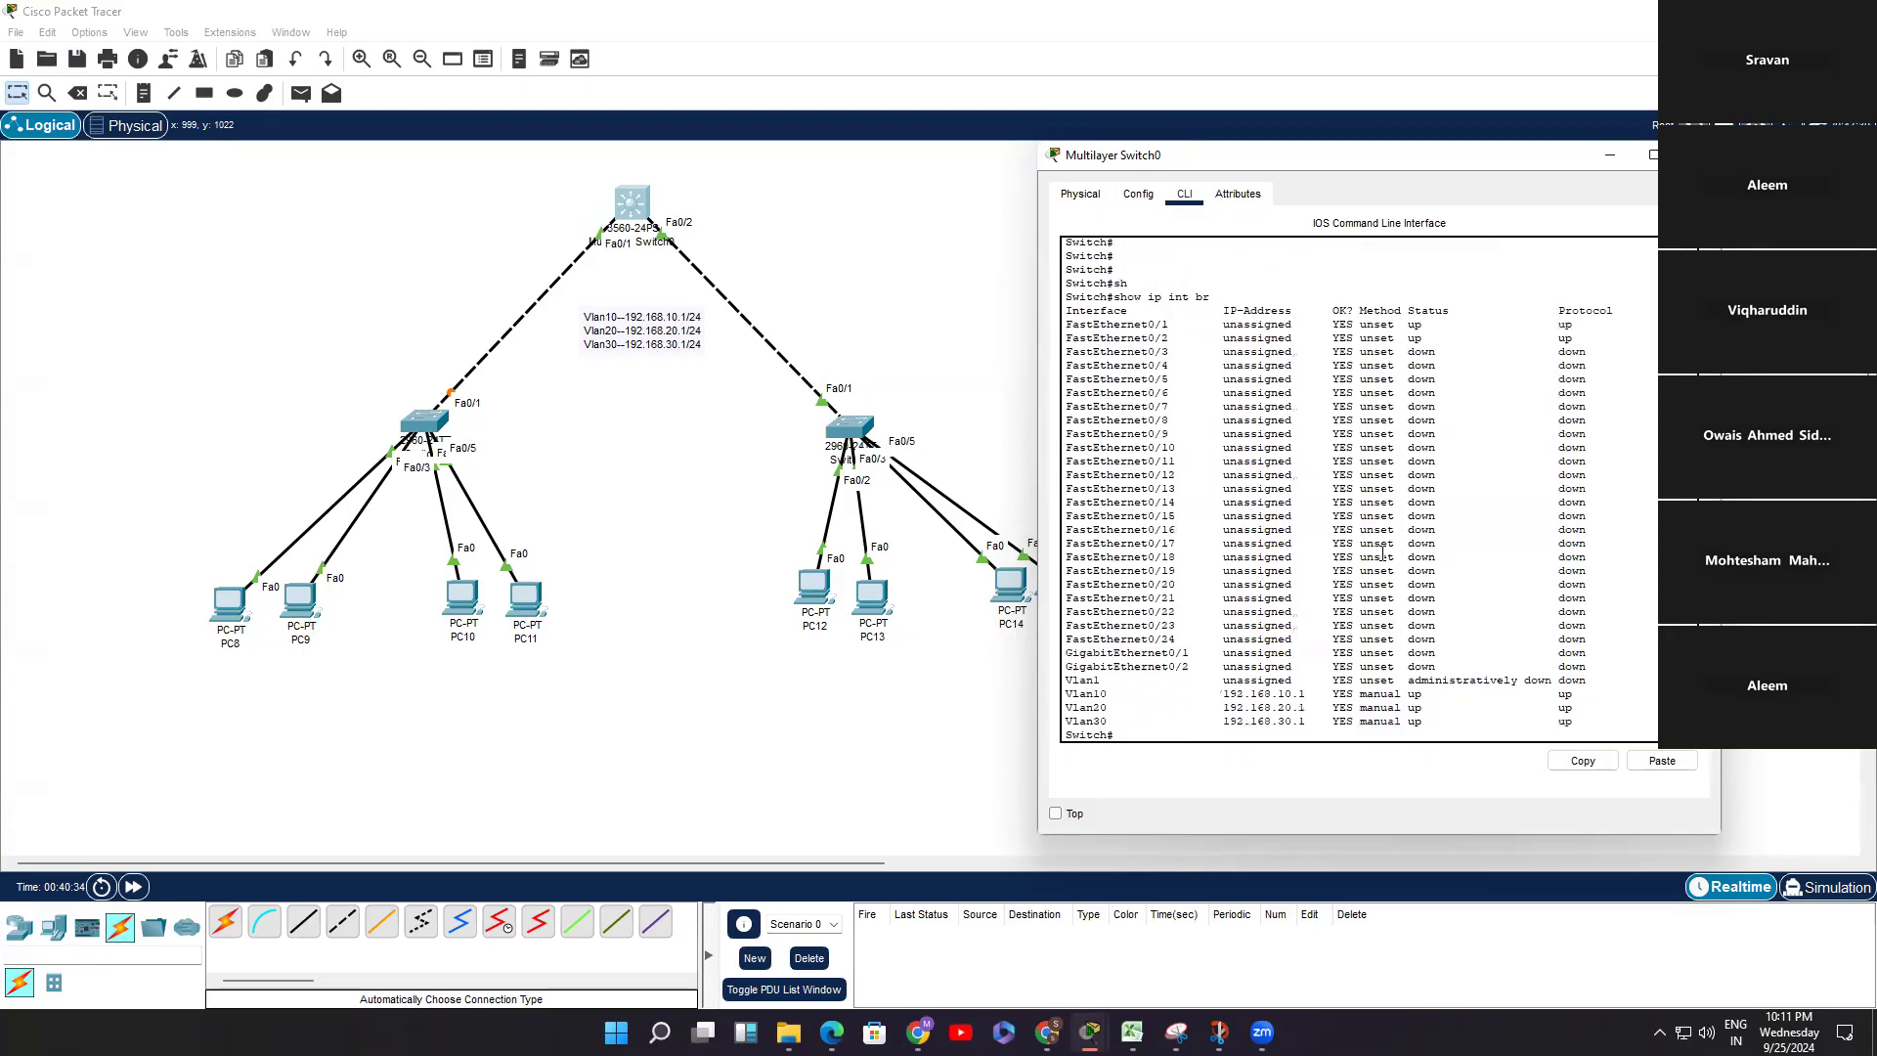
{"action": "mouse_move", "coordinate": [1572, 682]}
{"action": "left_mouse_down"}
{"action": "mouse_move", "coordinate": [1074, 664]}
{"action": "mouse_move", "coordinate": [1541, 642]}
{"action": "mouse_move", "coordinate": [1564, 681]}
{"action": "left_mouse_up"}
{"action": "key", "text": "ctrl+v"}
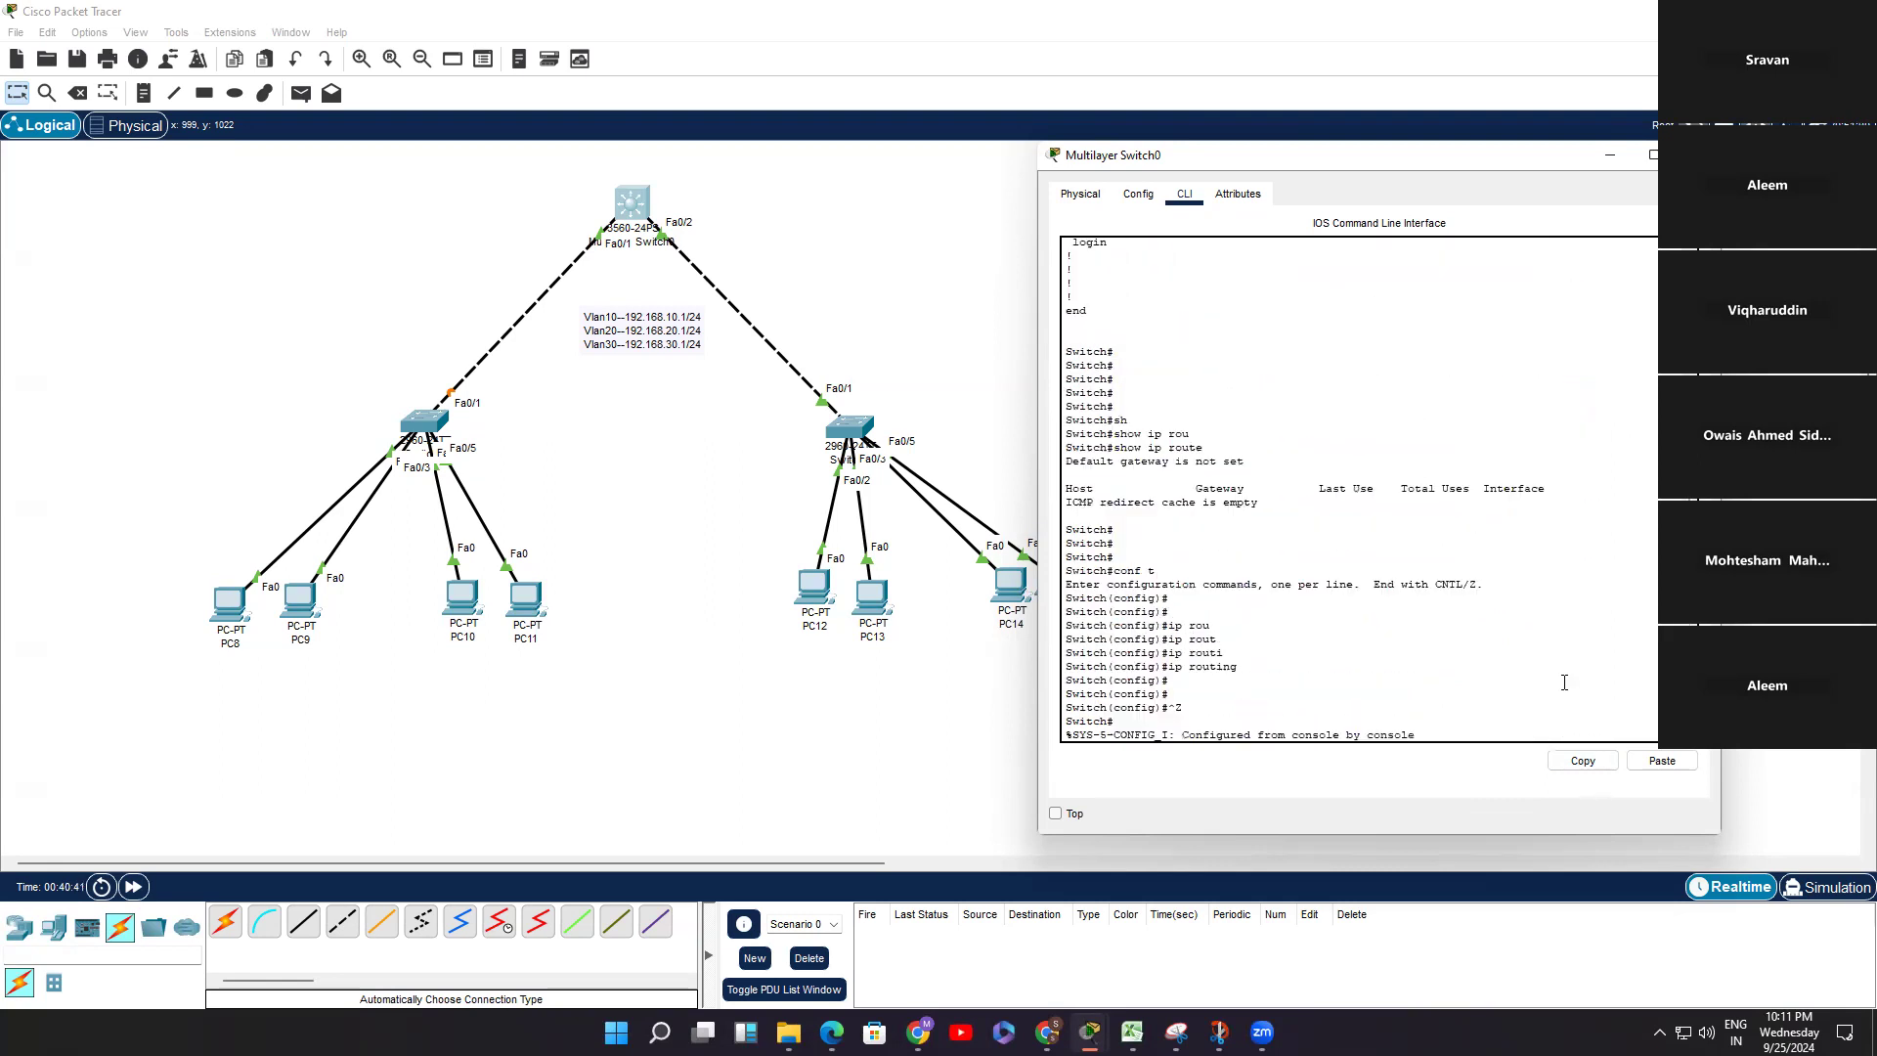
Step: Review the console output for the uplink trunk settings, the connected VLAN routes, and the status and protocol of the VLAN 10, 20 and 30 interfaces
{"action": "scroll", "coordinate": [1564, 682], "scroll_direction": "up", "scroll_amount": 15}
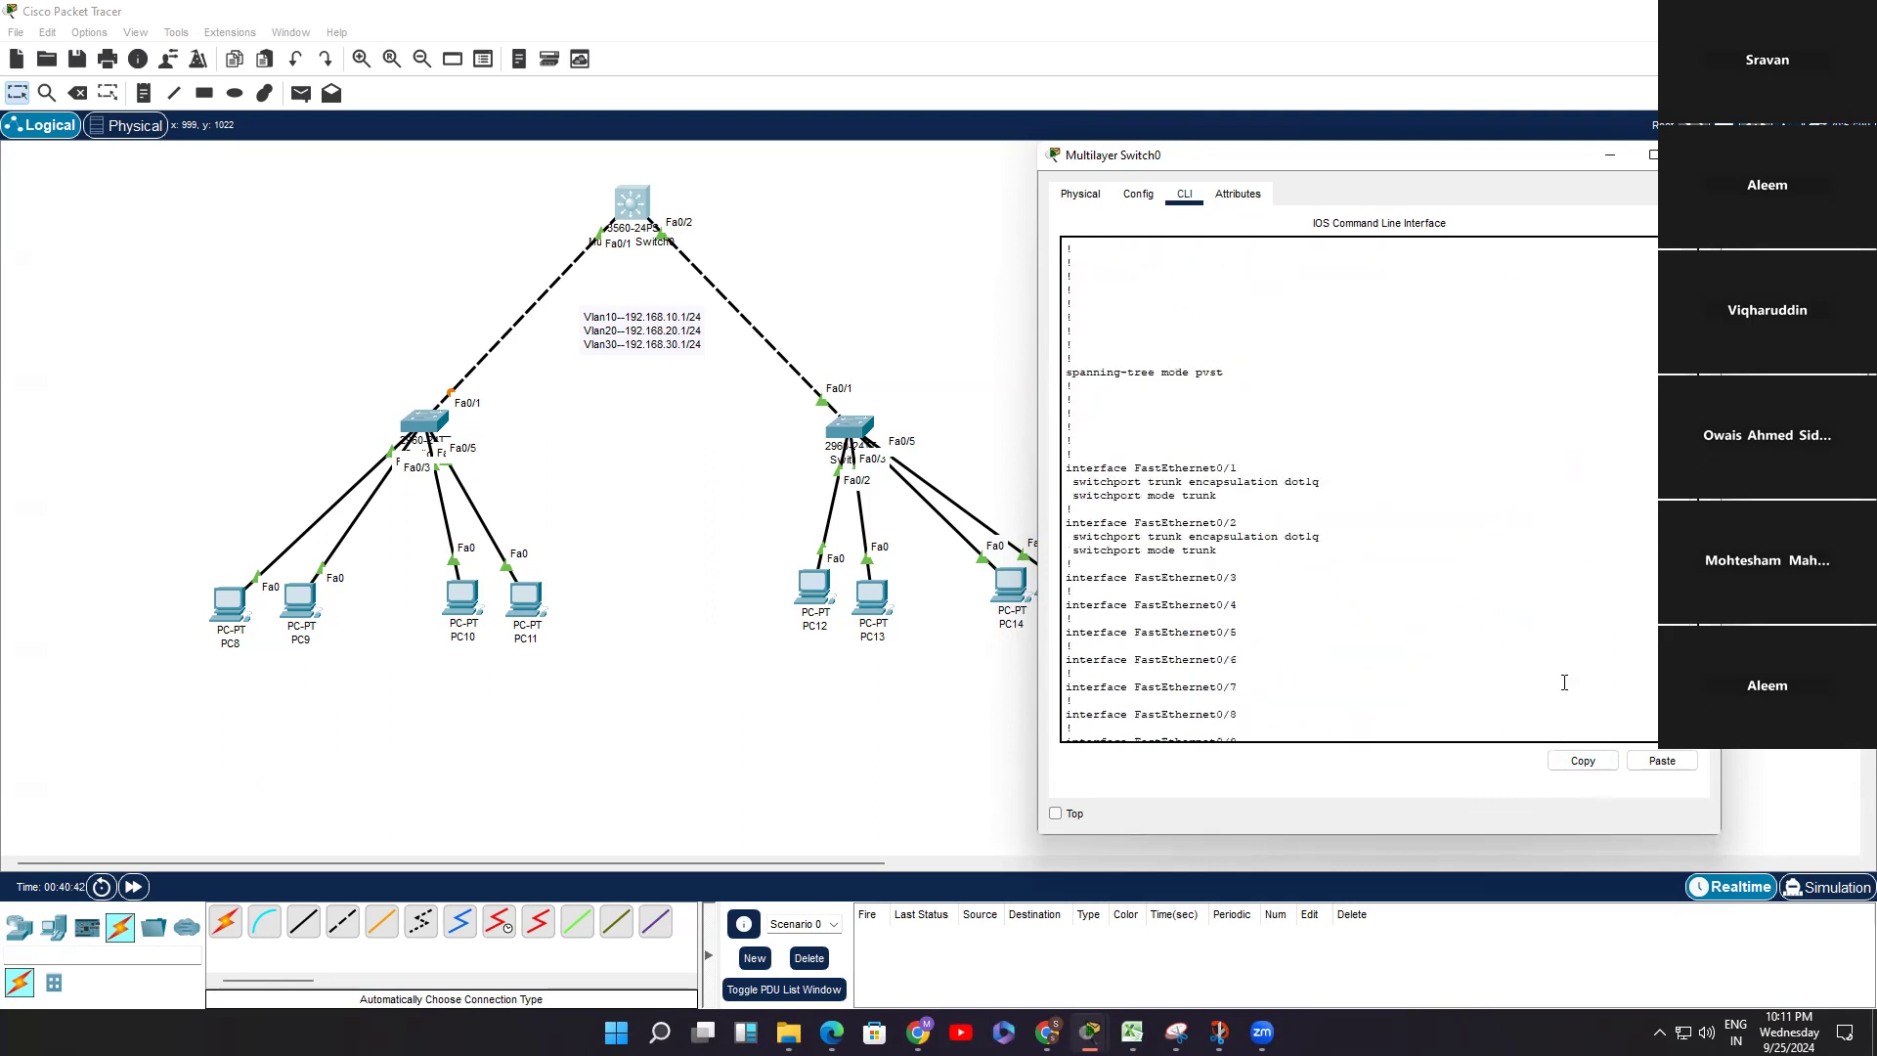
{"action": "scroll", "coordinate": [1562, 682], "scroll_direction": "down", "scroll_amount": 15}
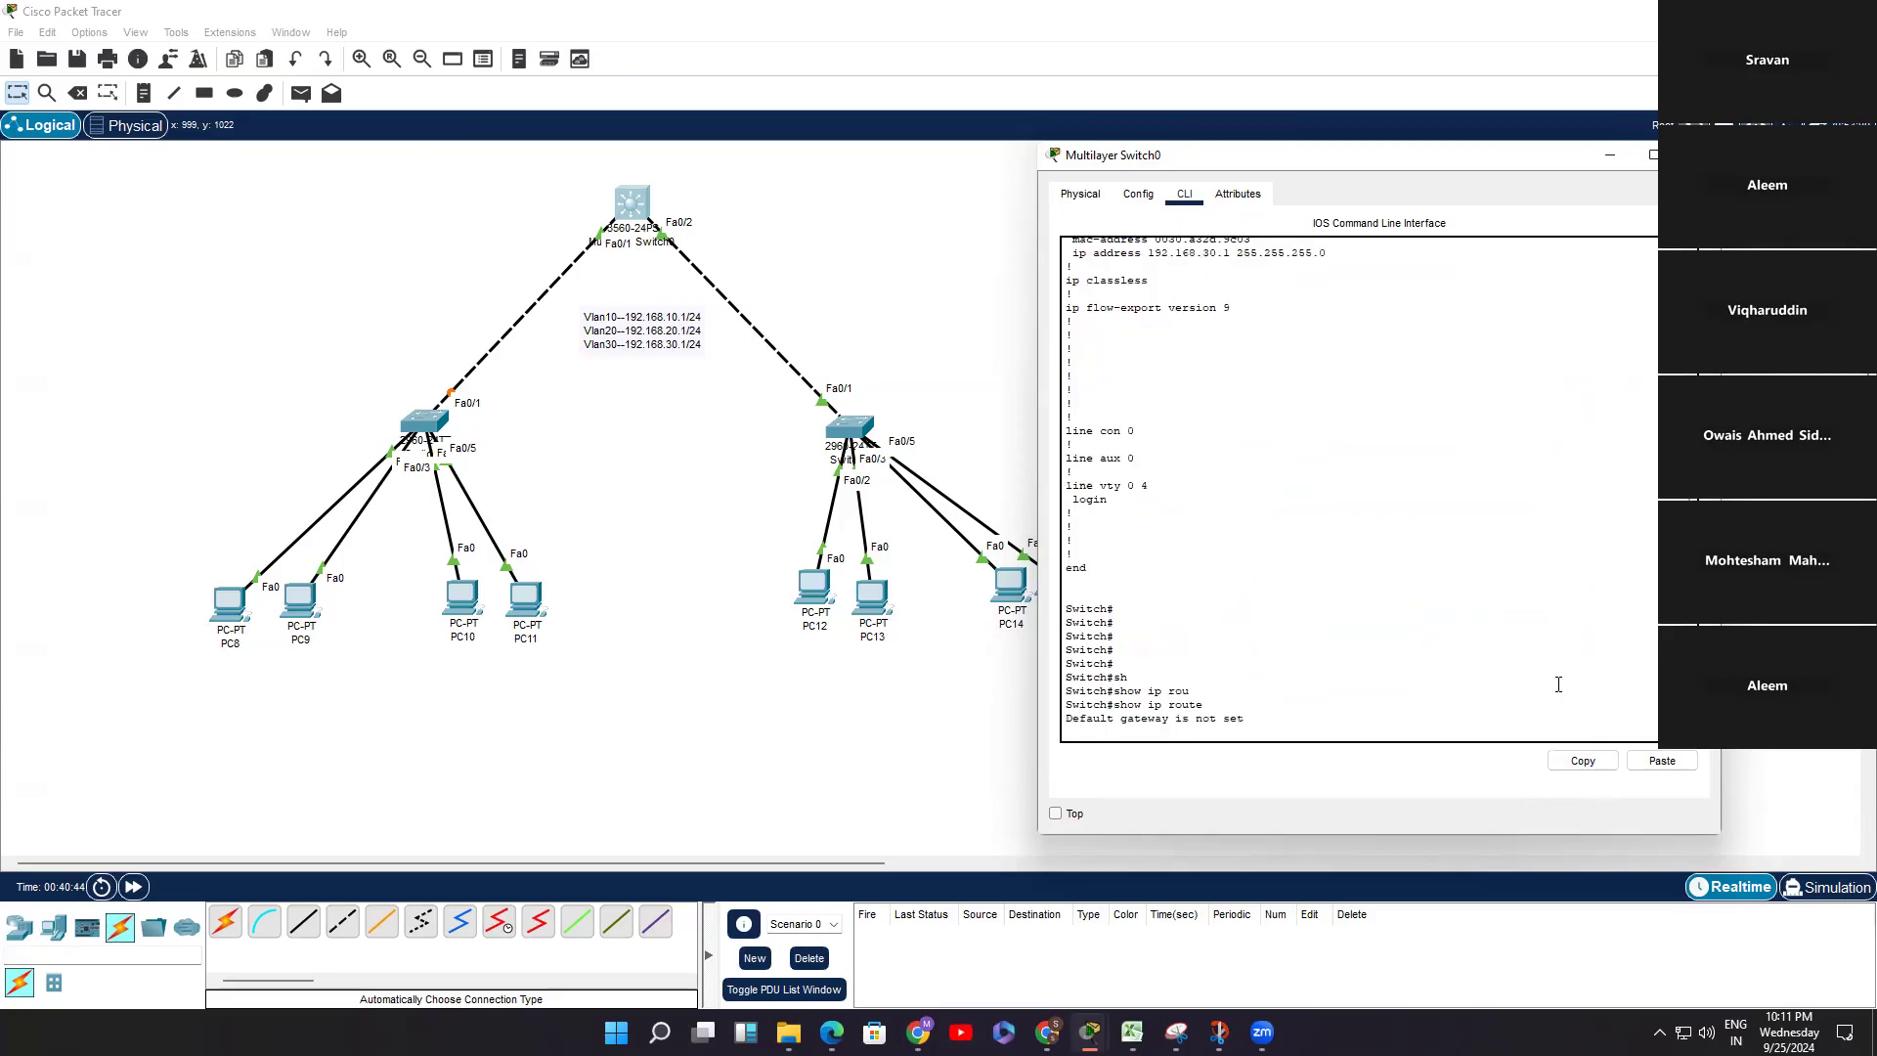
{"action": "scroll", "coordinate": [1558, 684], "scroll_direction": "down", "scroll_amount": 10}
{"action": "left_click_drag", "start_coordinate": [1595, 674], "coordinate": [1060, 656]}
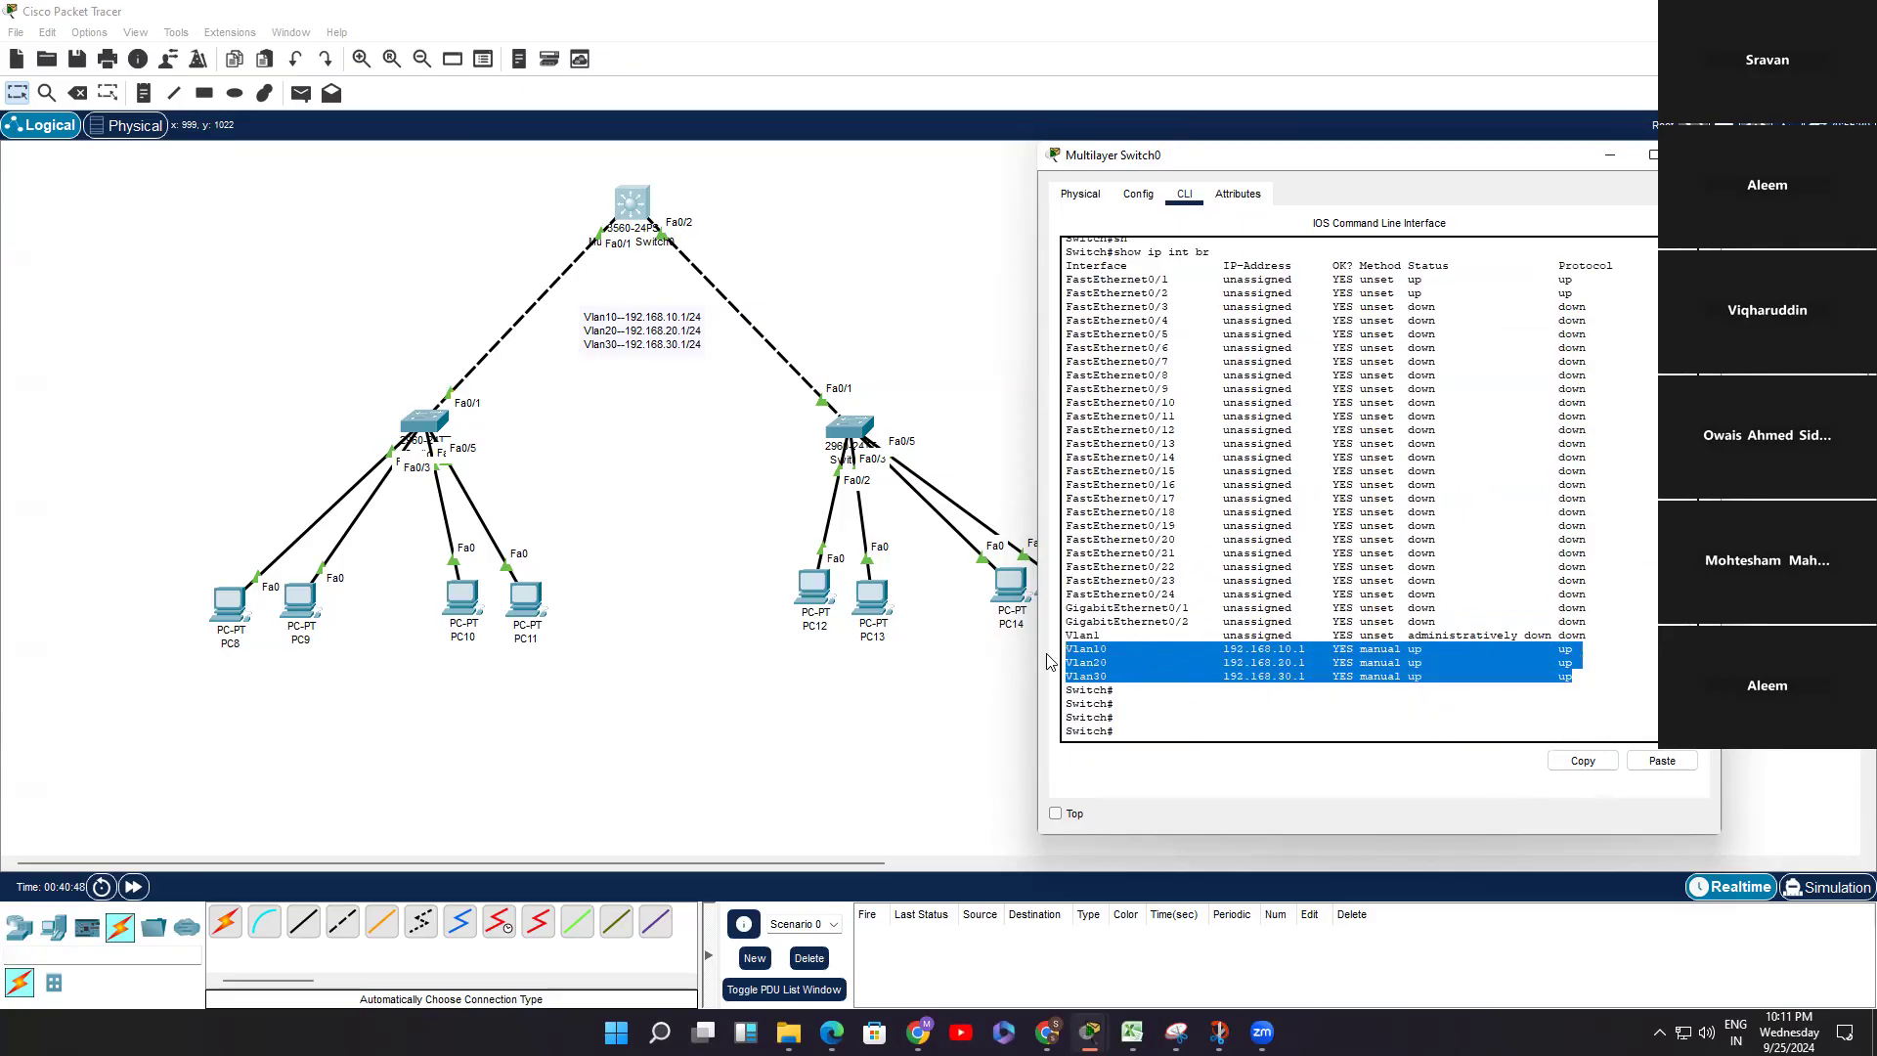
{"action": "scroll", "coordinate": [1552, 344], "scroll_direction": "up", "scroll_amount": 3}
{"action": "left_click_drag", "start_coordinate": [1551, 383], "coordinate": [1613, 385]}
{"action": "scroll", "coordinate": [1532, 520], "scroll_direction": "down", "scroll_amount": 2}
{"action": "scroll", "coordinate": [1533, 520], "scroll_direction": "up", "scroll_amount": 4}
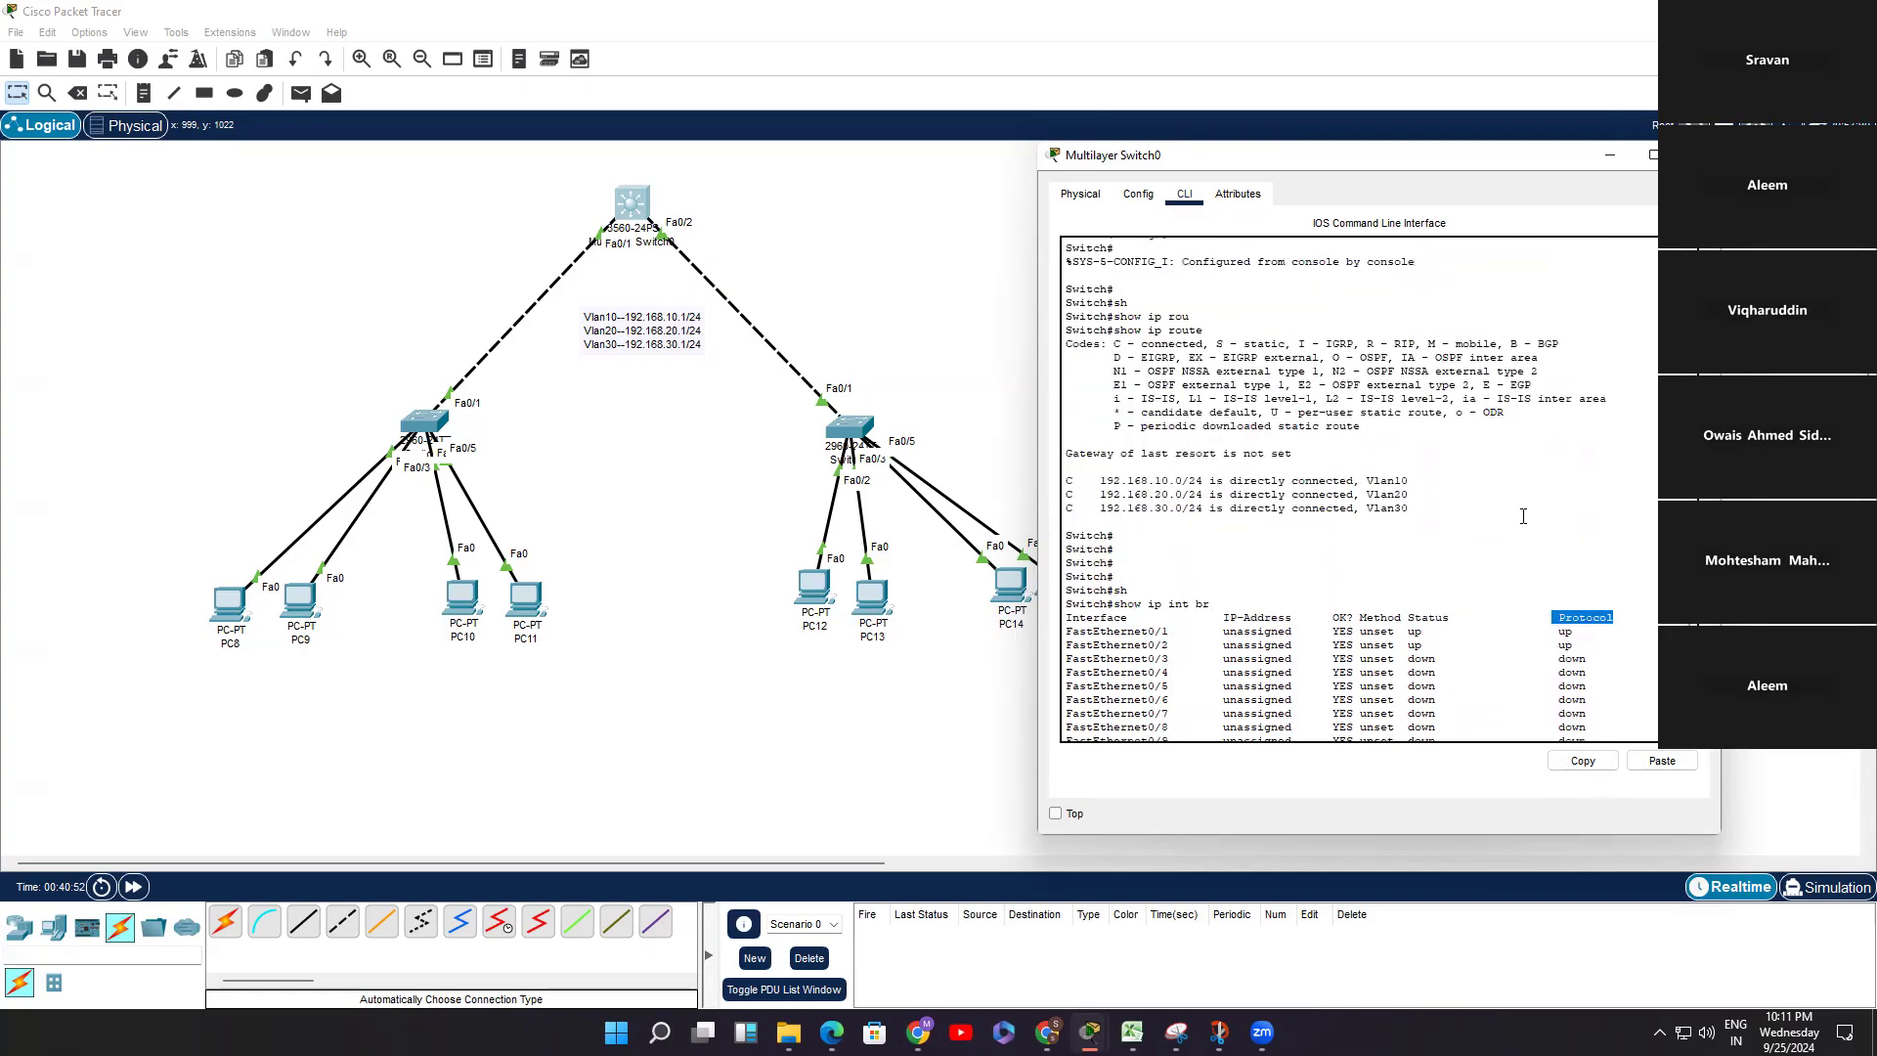
{"action": "left_click_drag", "start_coordinate": [1410, 509], "coordinate": [1134, 460]}
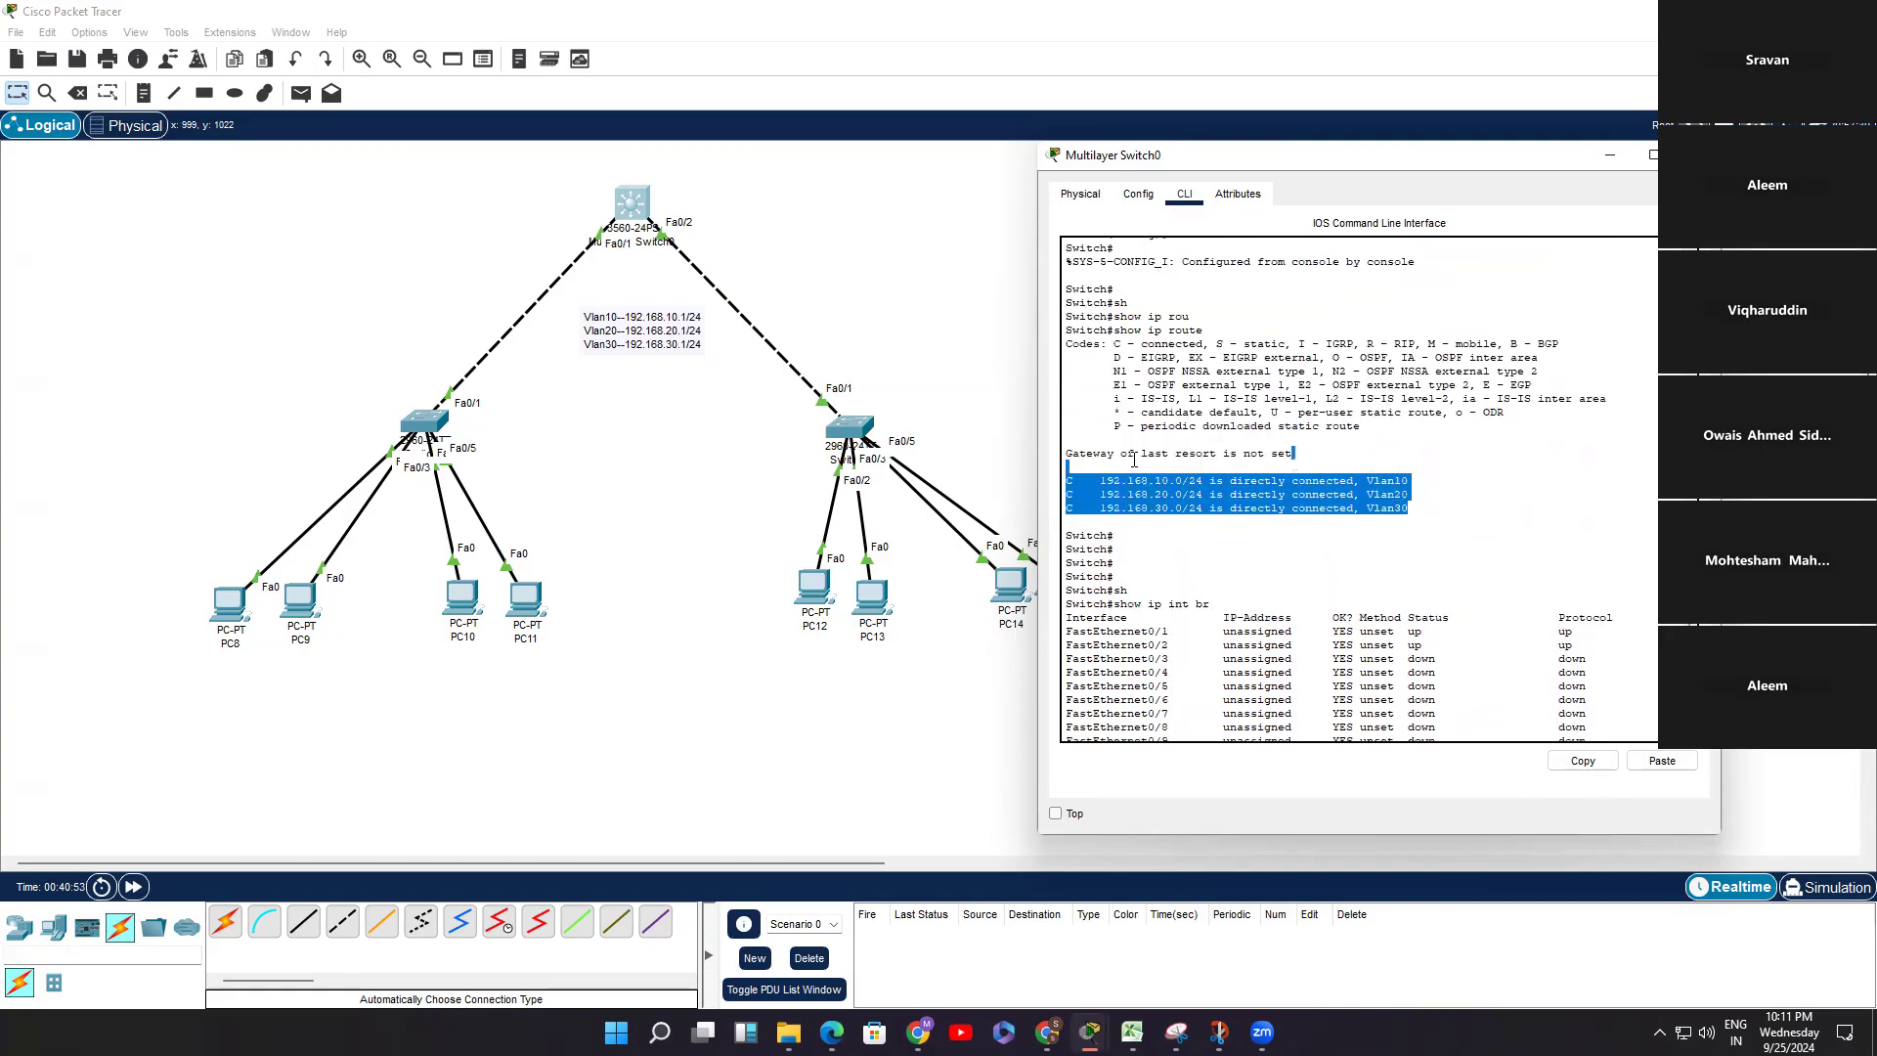
{"action": "left_click", "coordinate": [1220, 331]}
{"action": "scroll", "coordinate": [1492, 606], "scroll_direction": "down", "scroll_amount": 9}
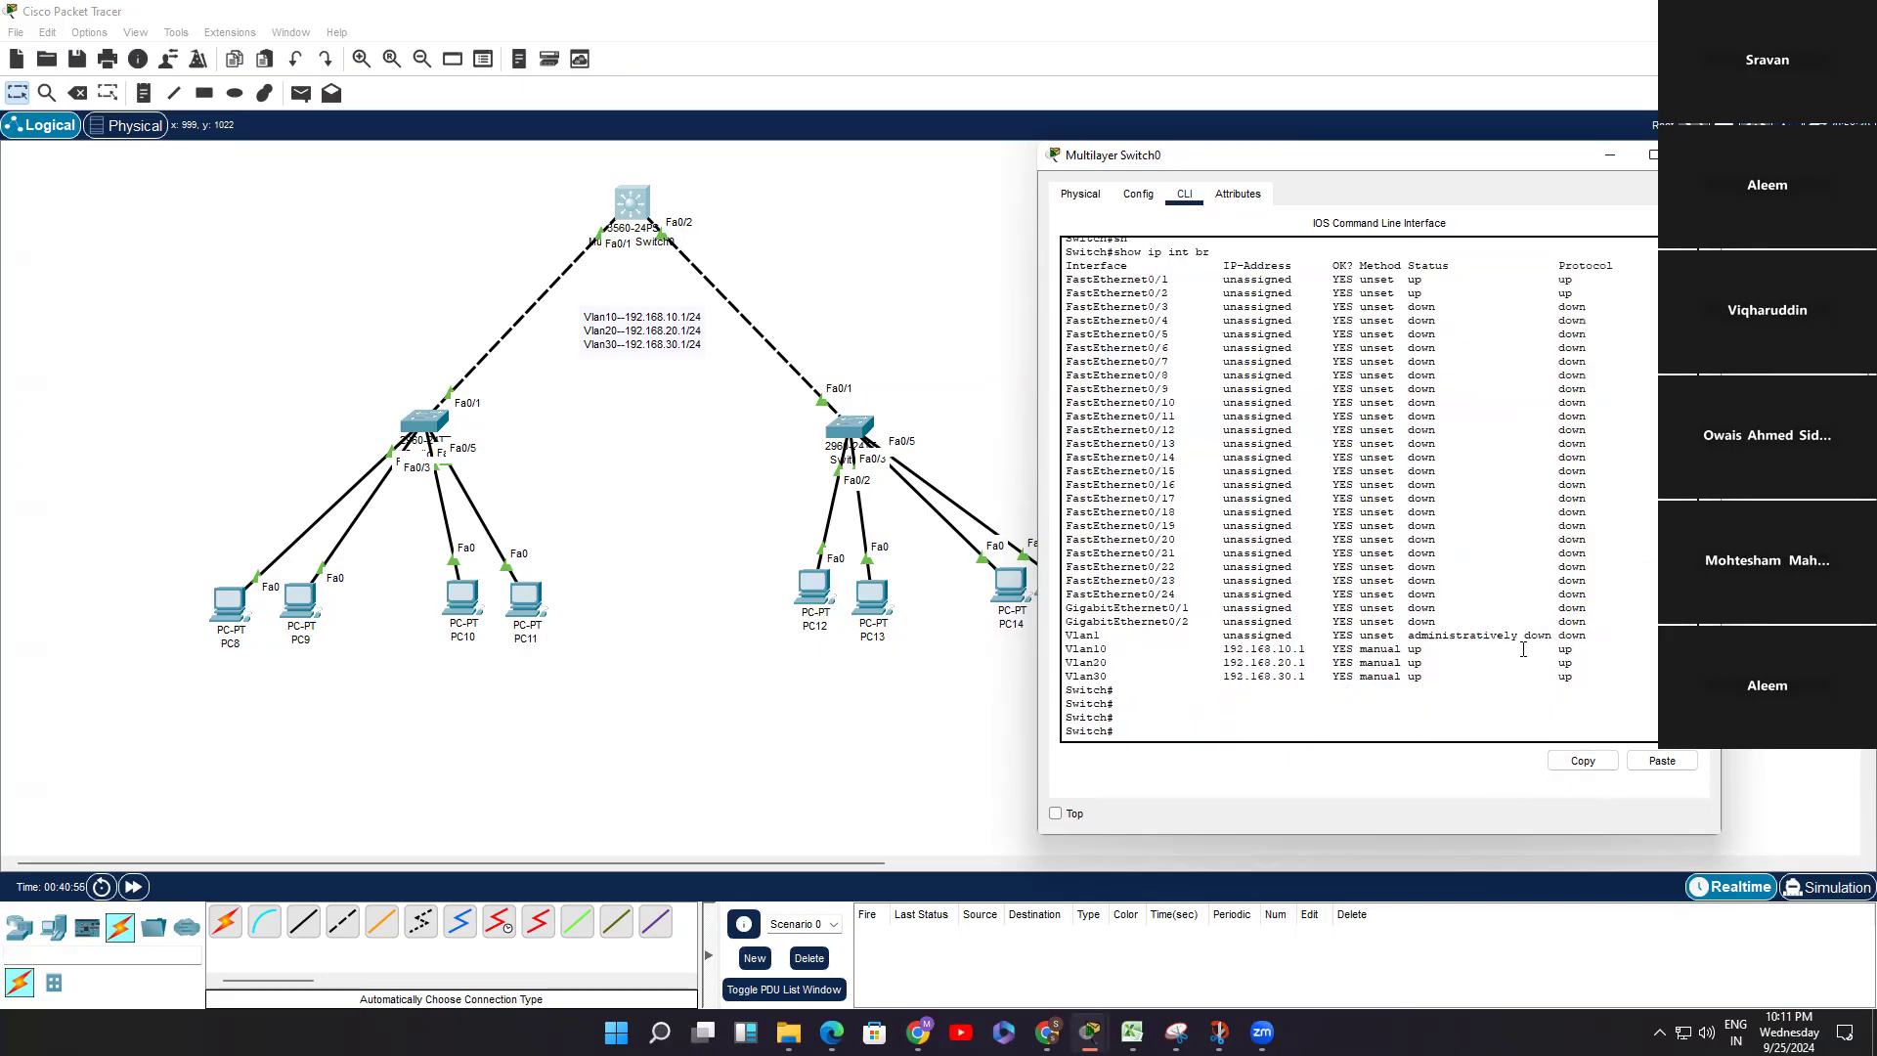
{"action": "left_click_drag", "start_coordinate": [1580, 673], "coordinate": [1065, 662]}
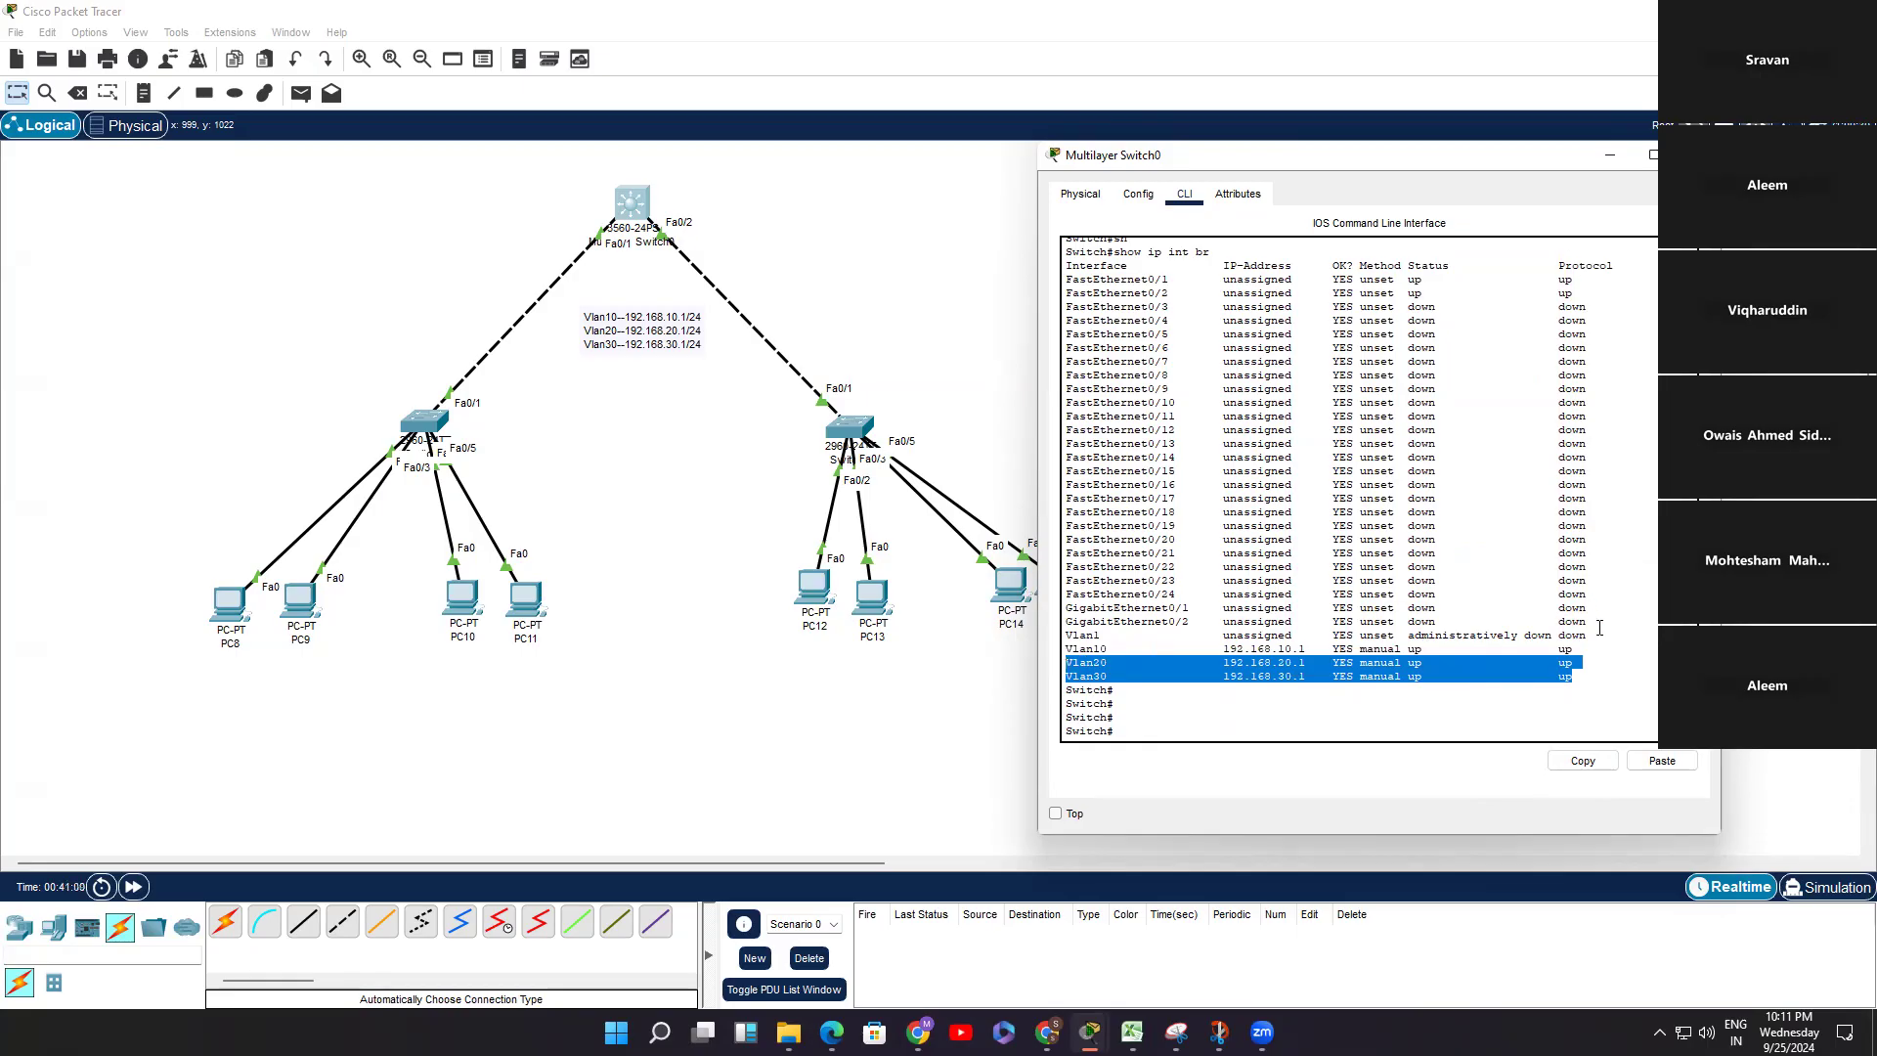
Step: Examine the IP address, status and protocol of the VLAN 10, 20 and 30 interfaces in the multilayer switch's brief output
{"action": "left_click", "coordinate": [1585, 671]}
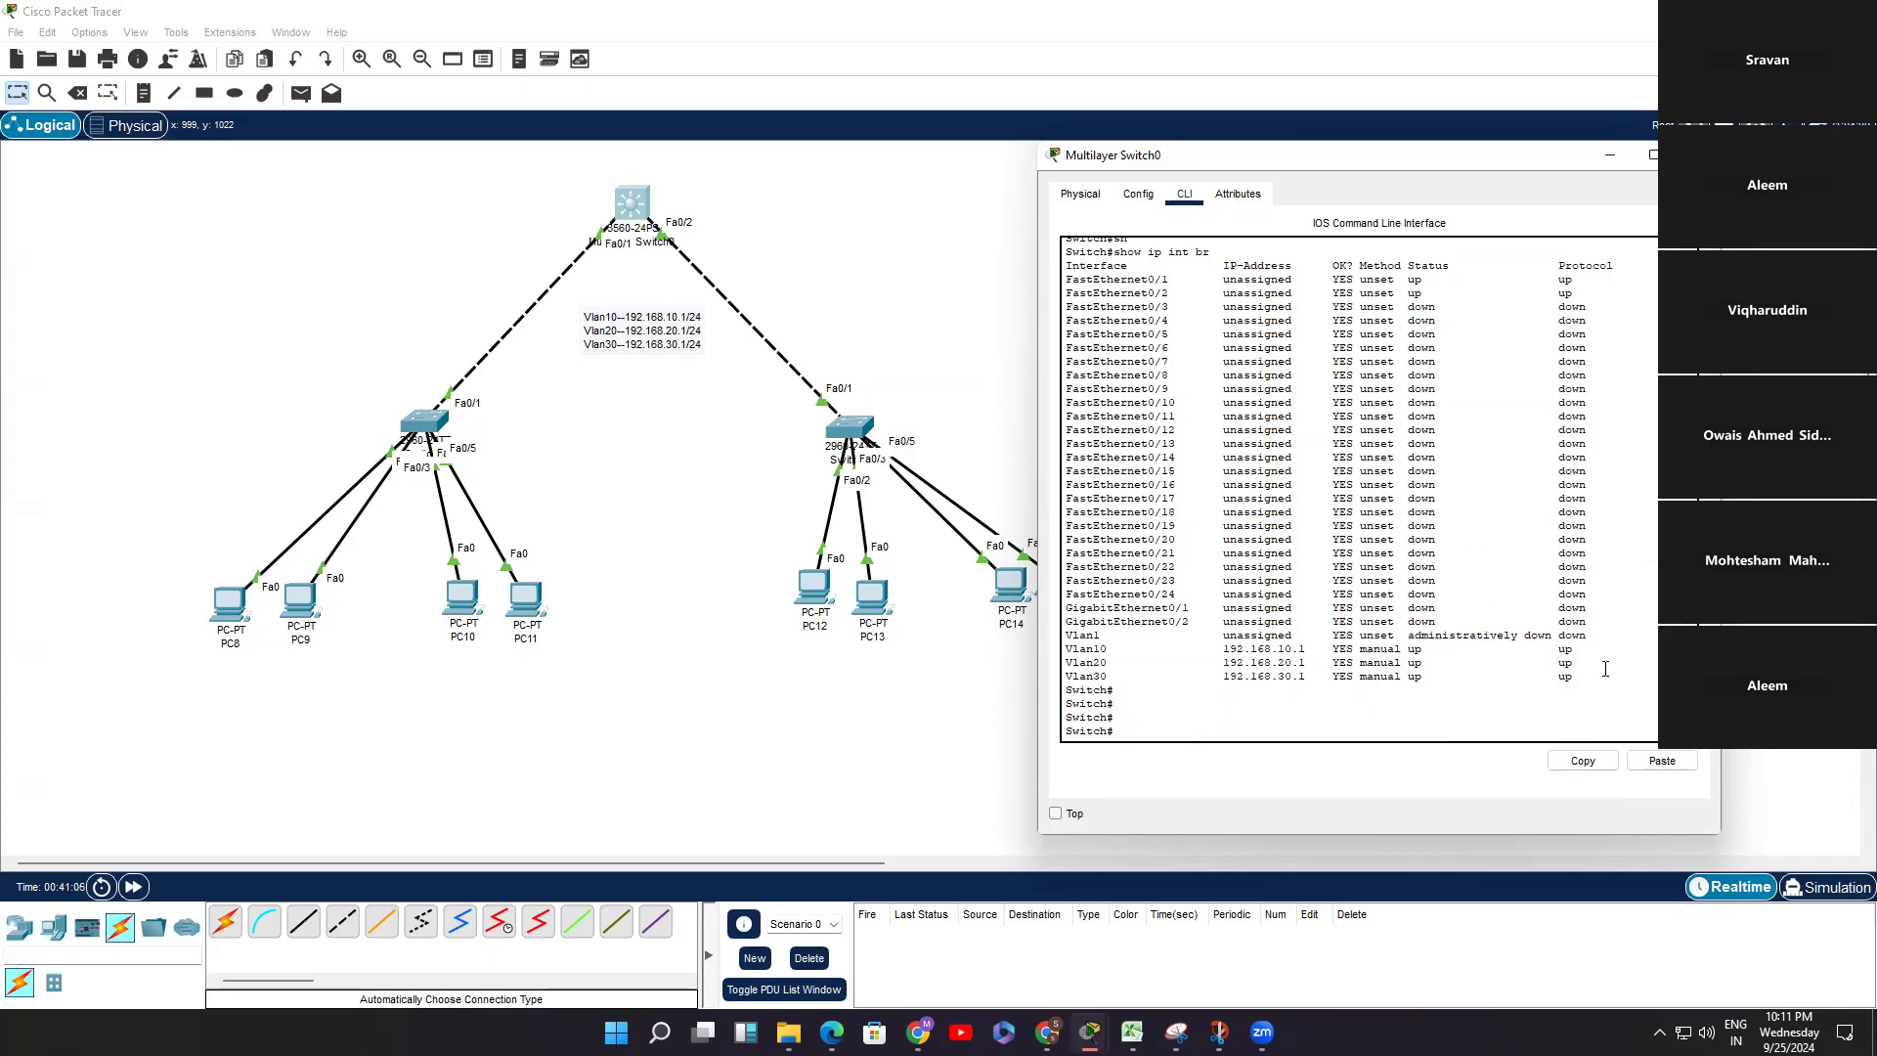
{"action": "left_click_drag", "start_coordinate": [1595, 677], "coordinate": [1057, 655]}
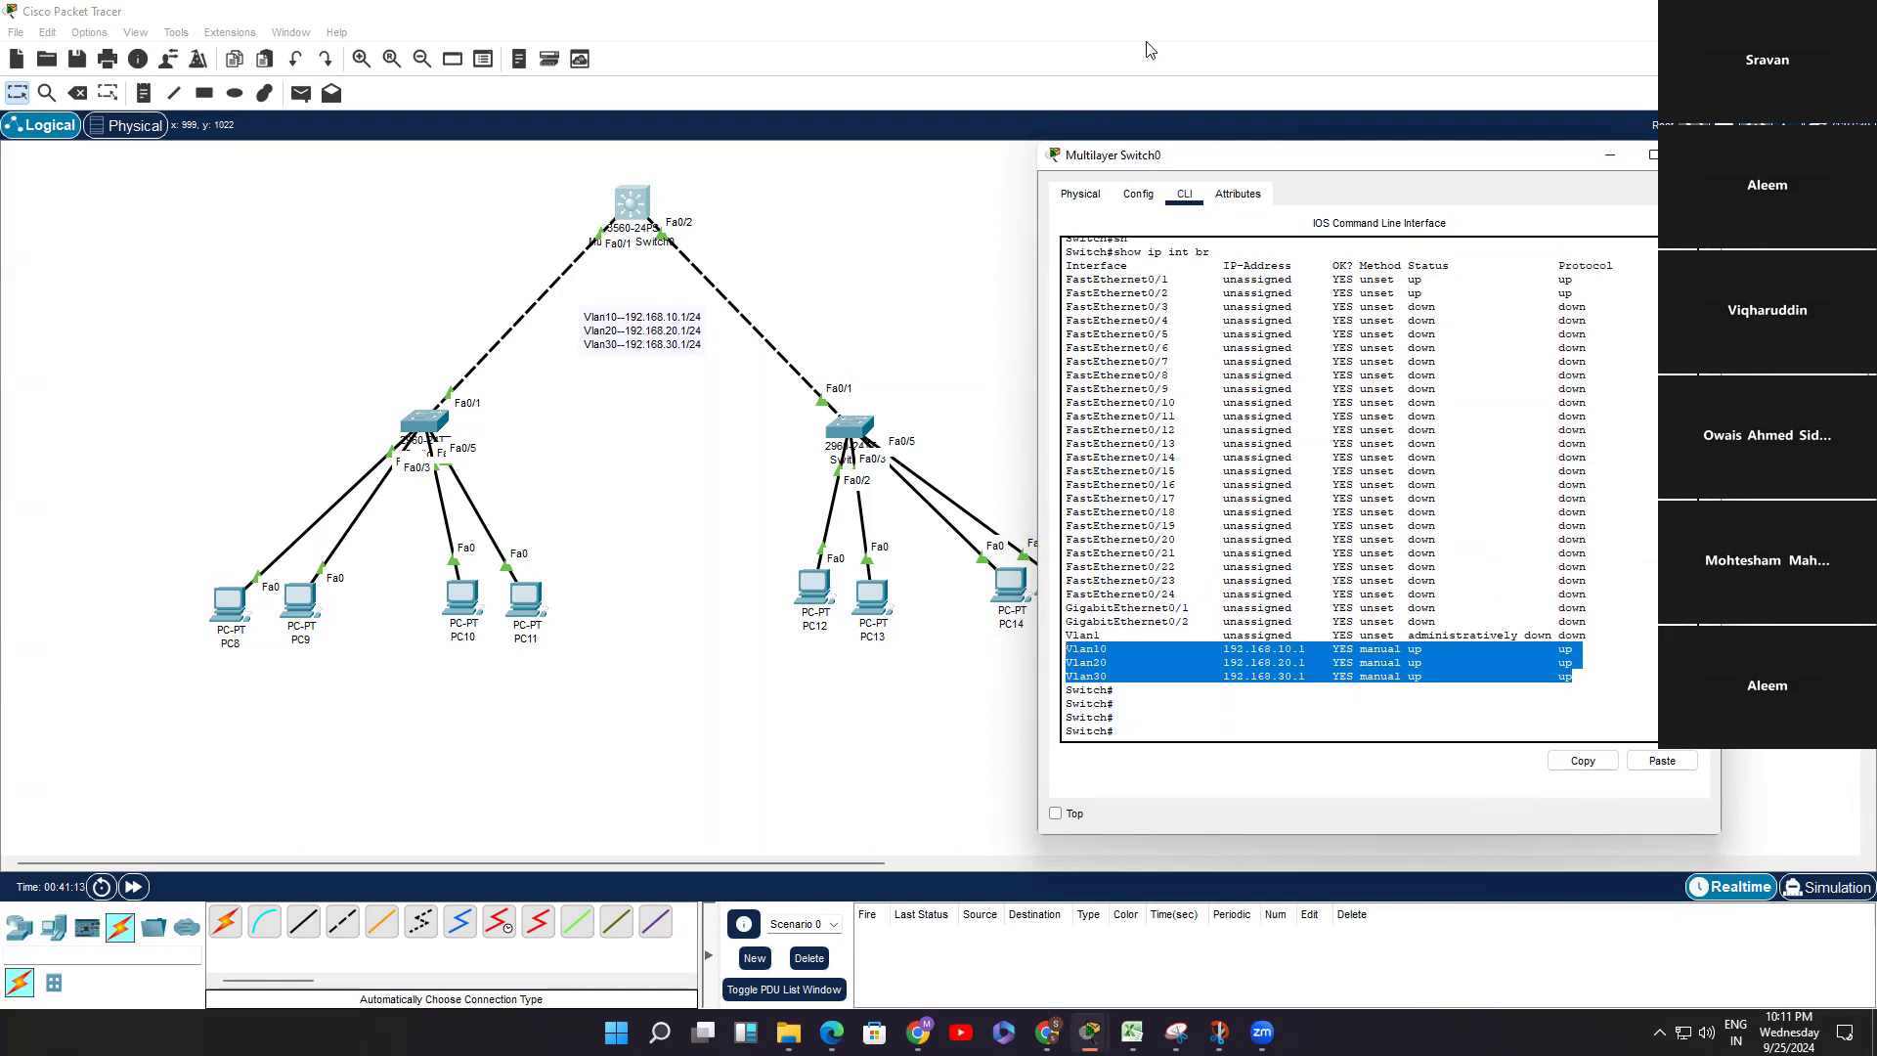
{"action": "left_click", "coordinate": [1361, 467]}
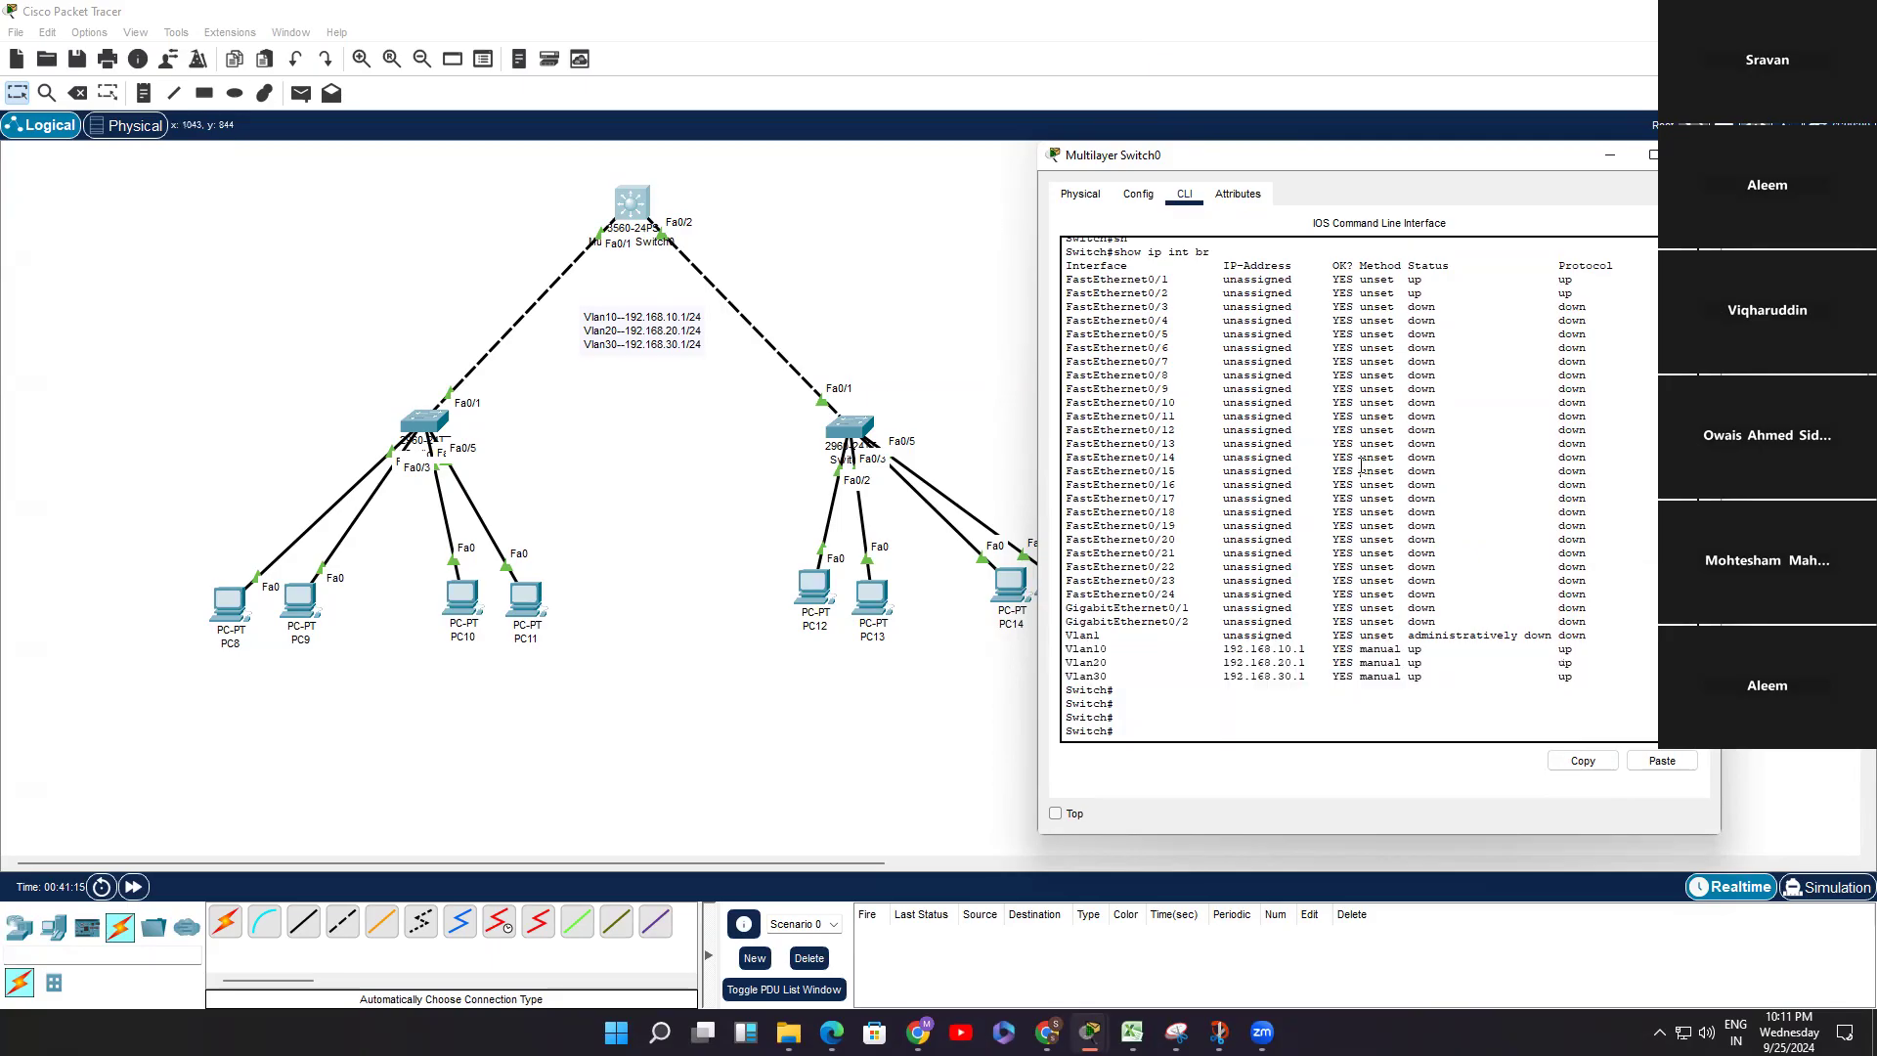
{"action": "key", "text": "Return"}
{"action": "key", "text": "Return"}
{"action": "key", "text": "Return"}
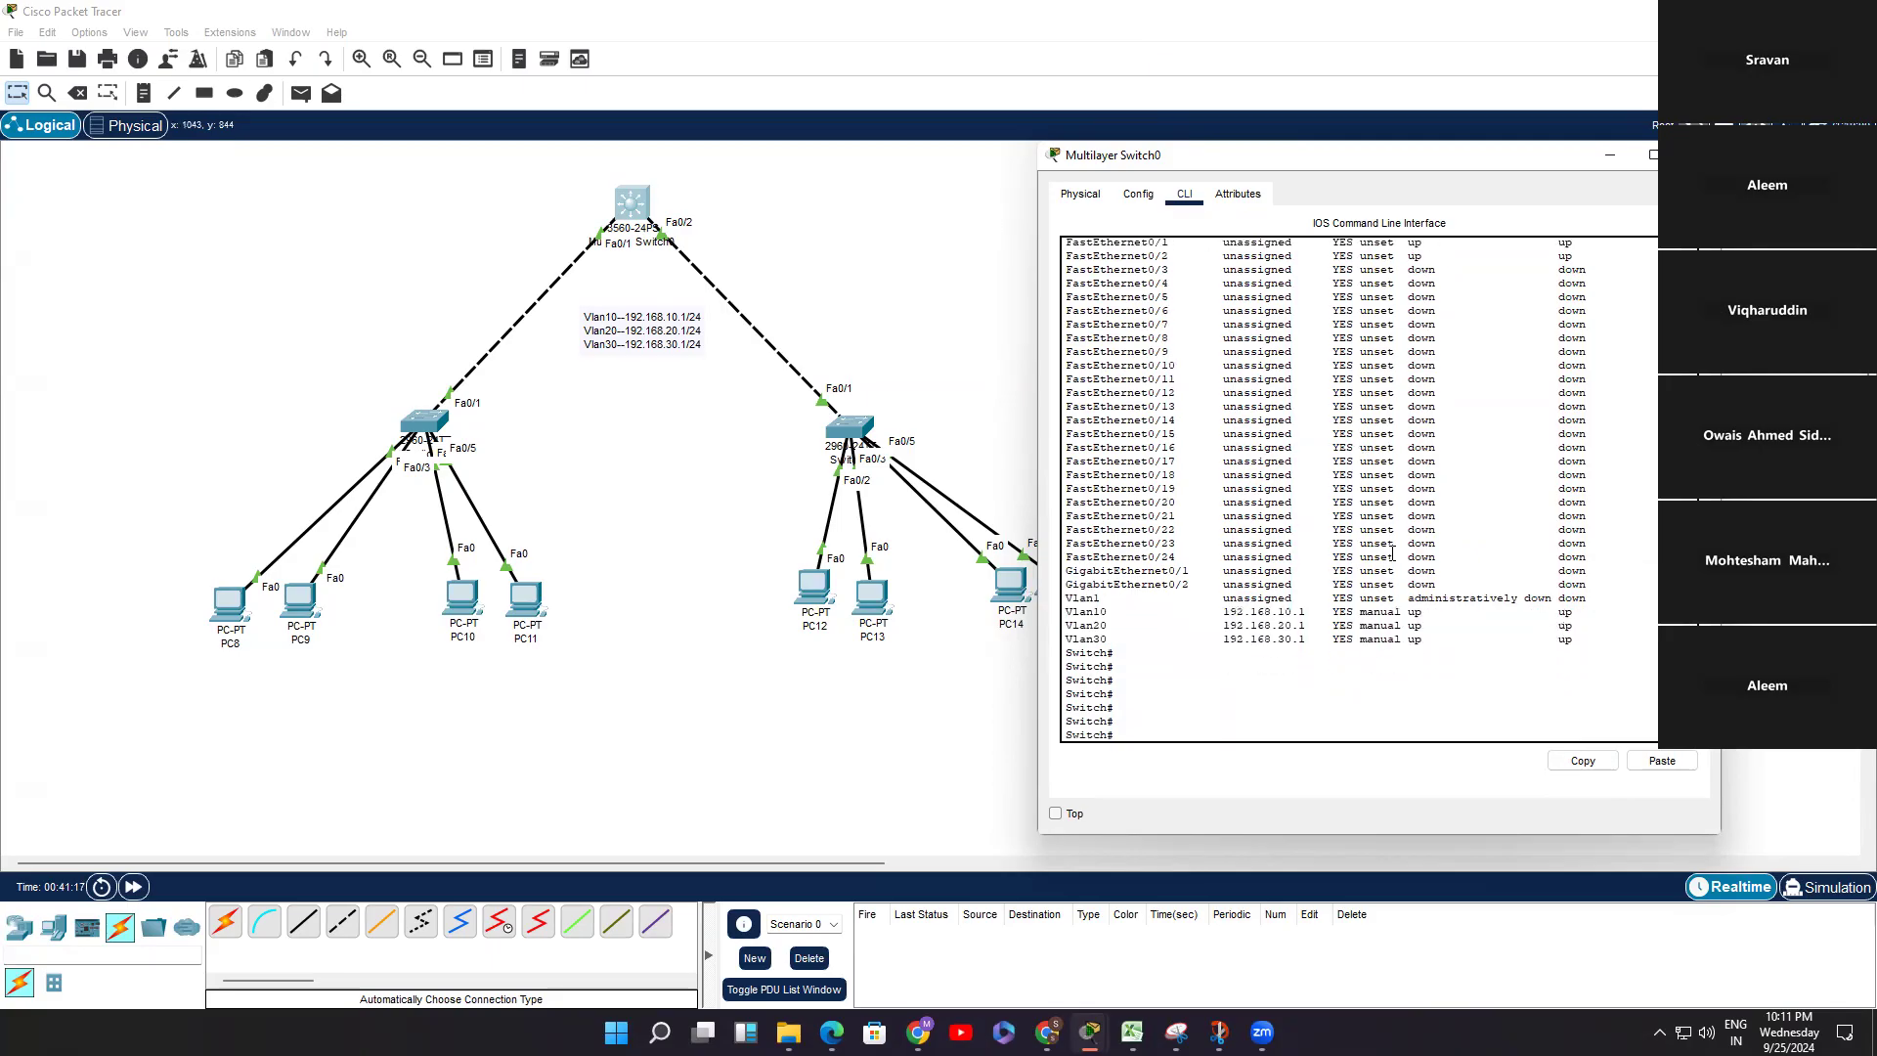
Step: Display the multilayer switch's routing table with show ip route and examine the connected VLAN routes
{"action": "type", "text": "sh"}
{"action": "key", "text": "Tab"}
{"action": "type", "text": "ip"}
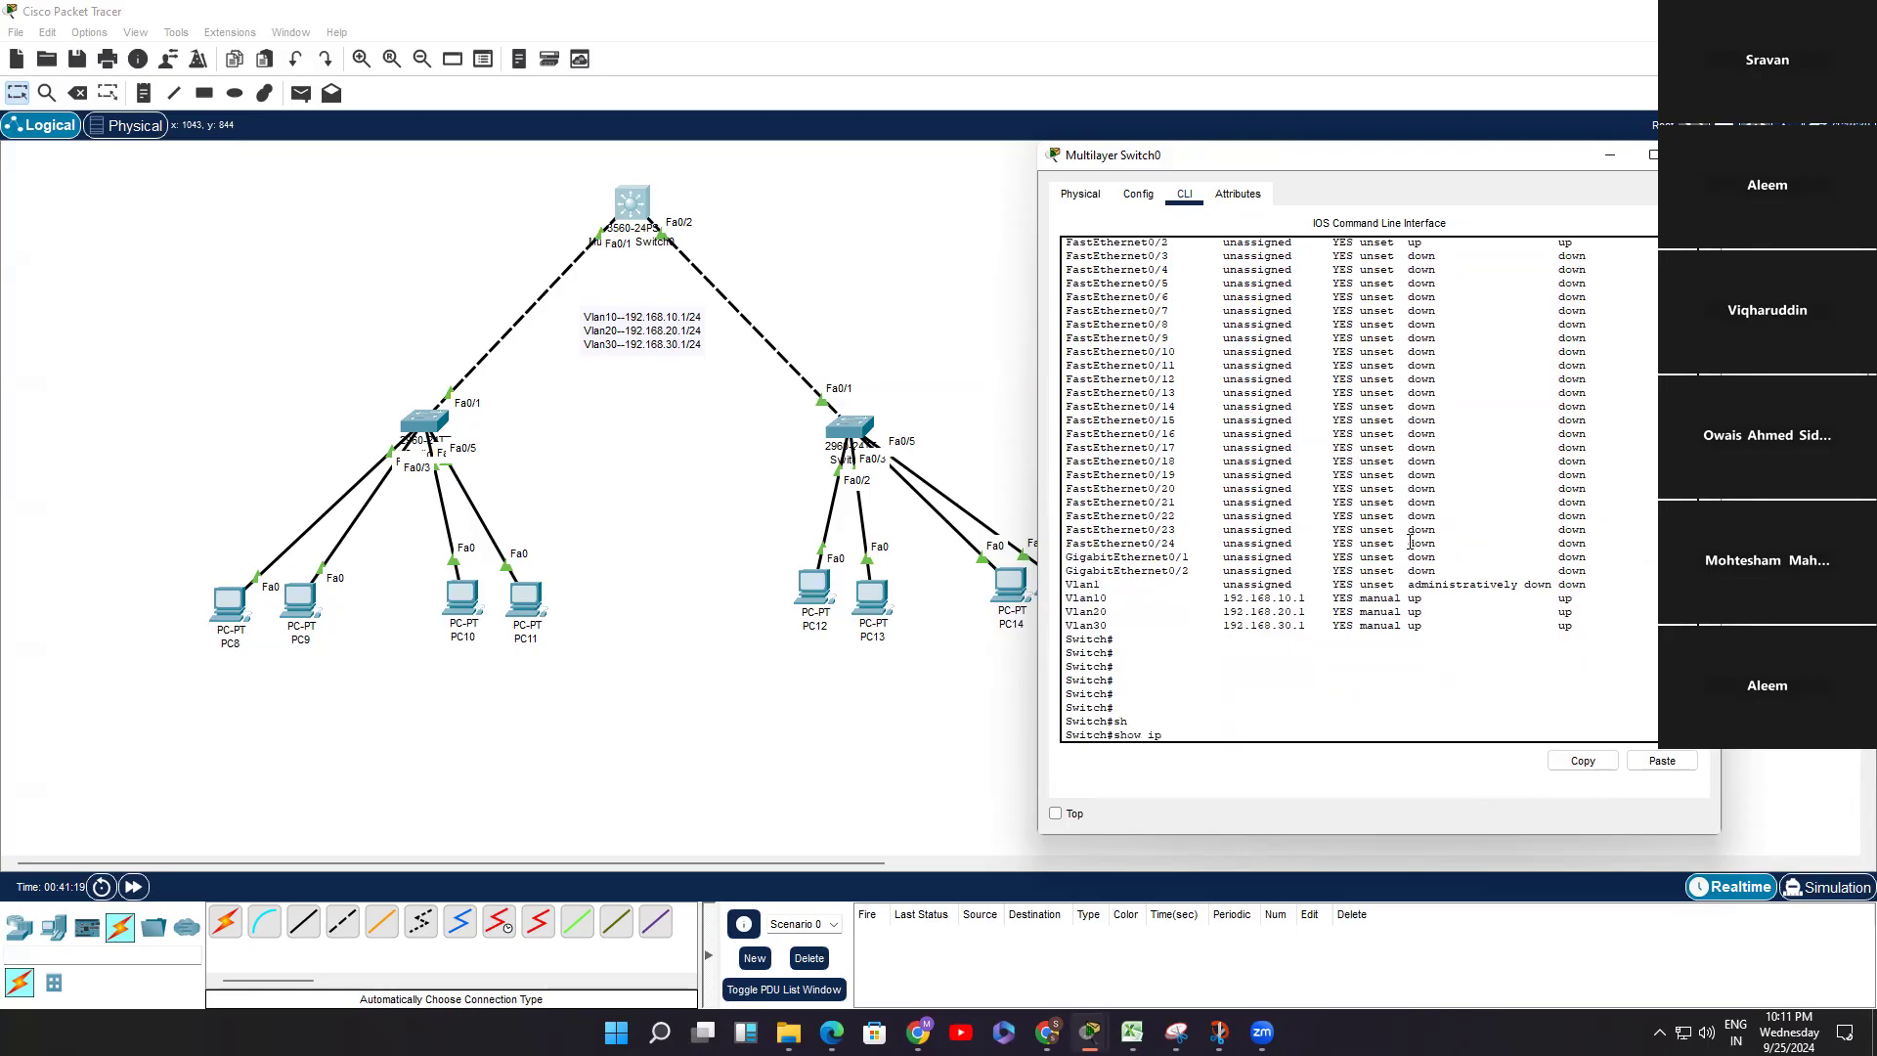
{"action": "type", "text": " rou"}
{"action": "key", "text": "Tab"}
{"action": "key", "text": "Return"}
{"action": "key", "text": "Return"}
{"action": "key", "text": "Return"}
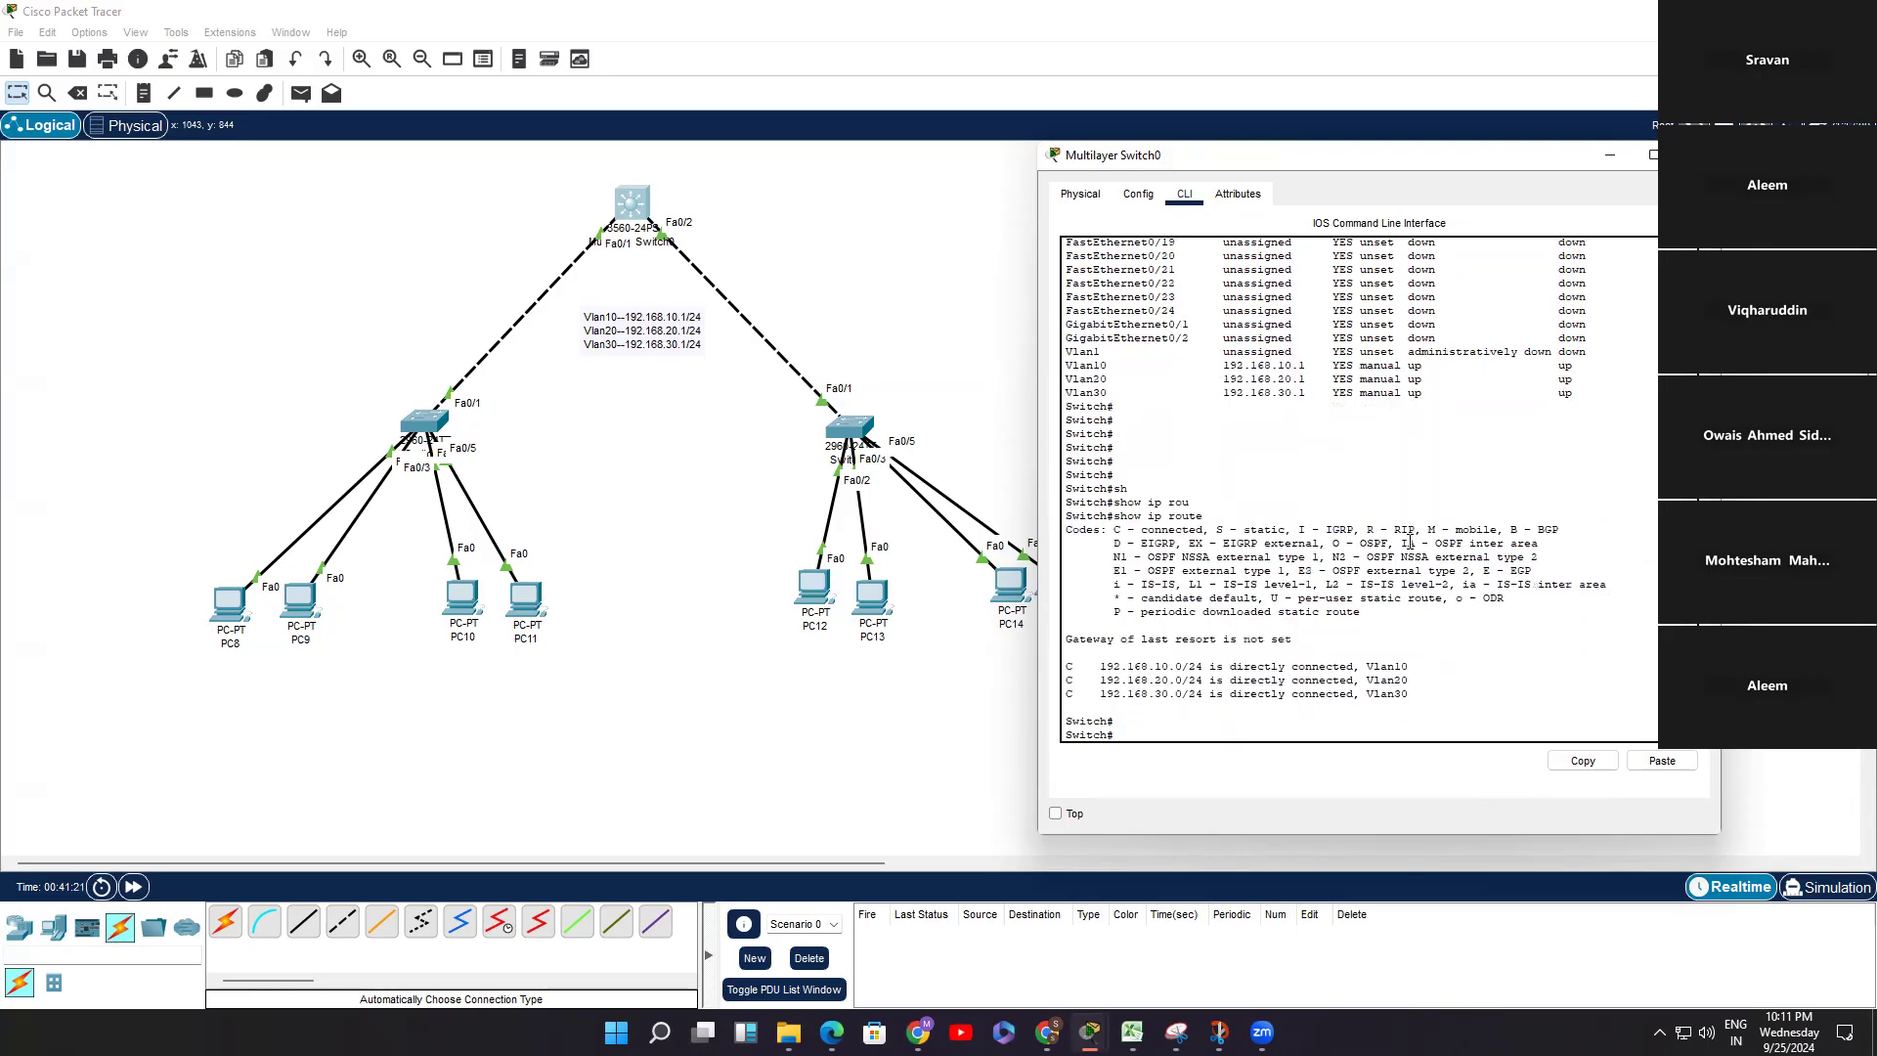
{"action": "left_click_drag", "start_coordinate": [1447, 694], "coordinate": [1067, 647]}
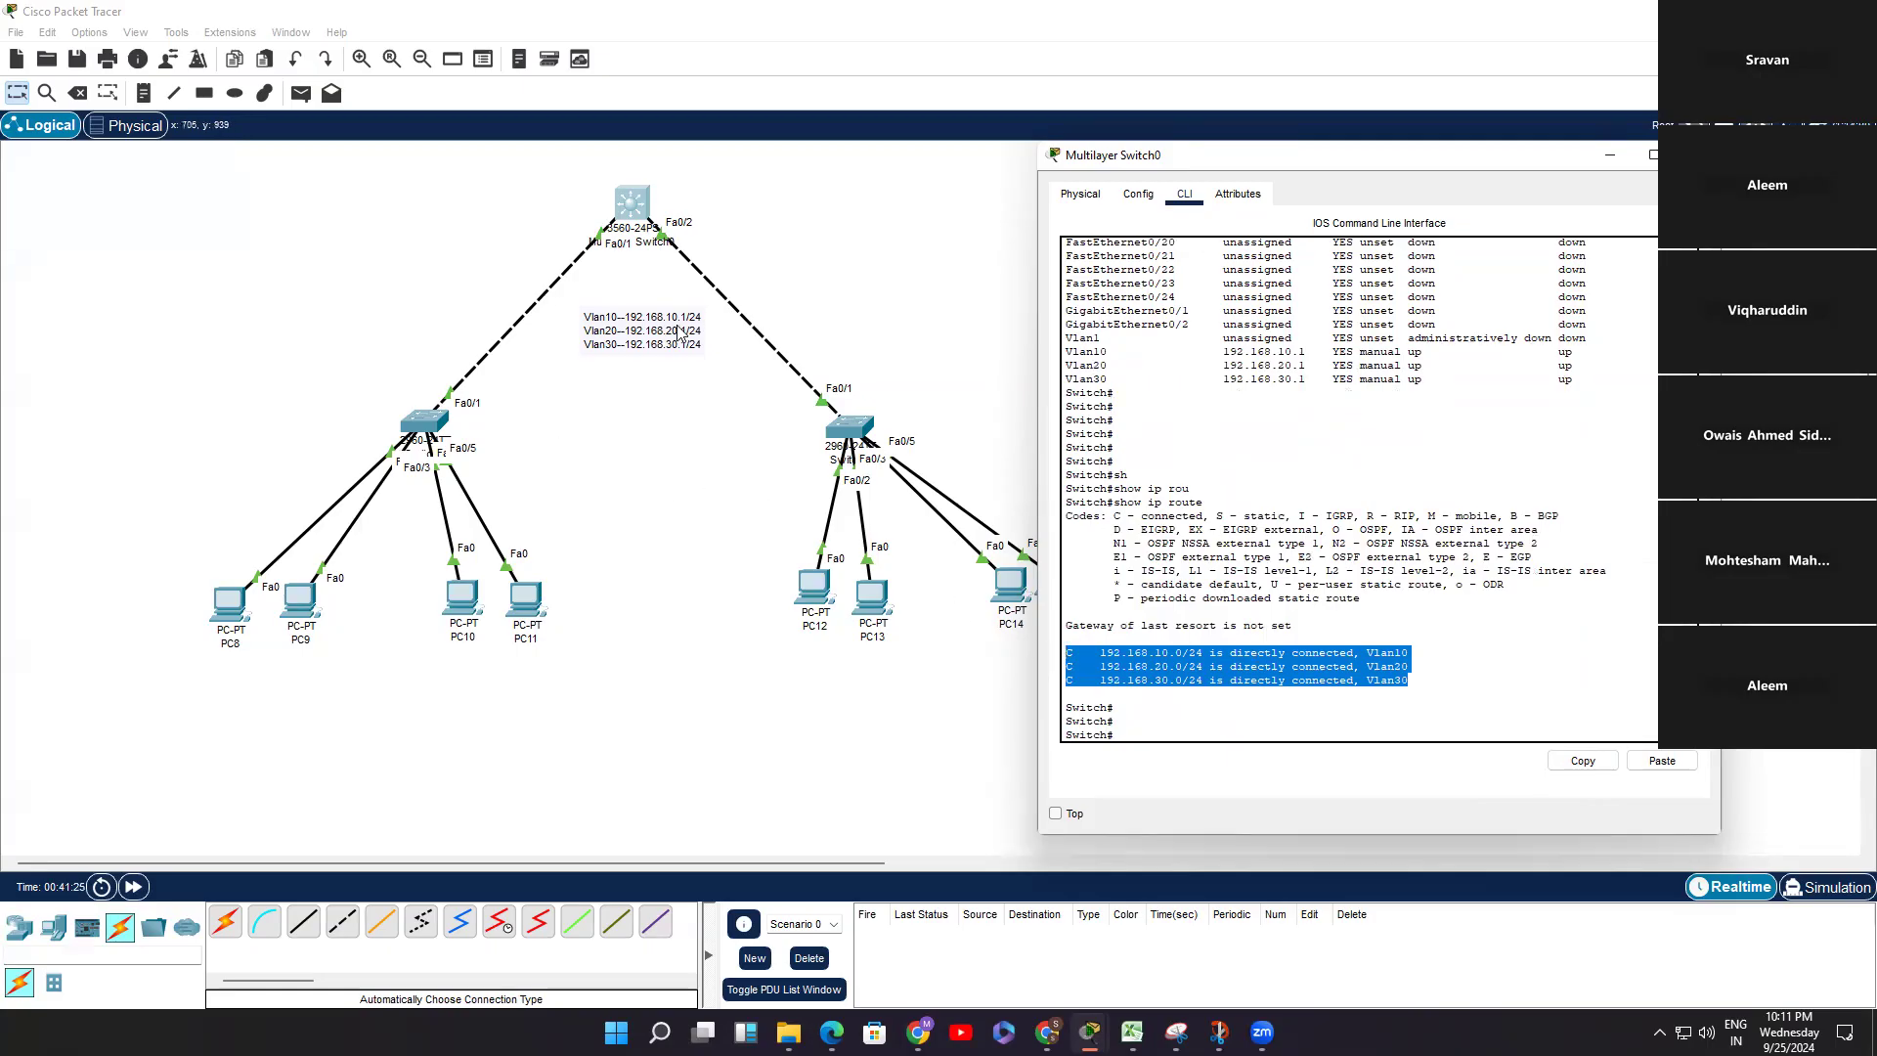
Step: Open the Switch1 console and enter privileged EXEC mode with en
{"action": "left_click", "coordinate": [596, 453]}
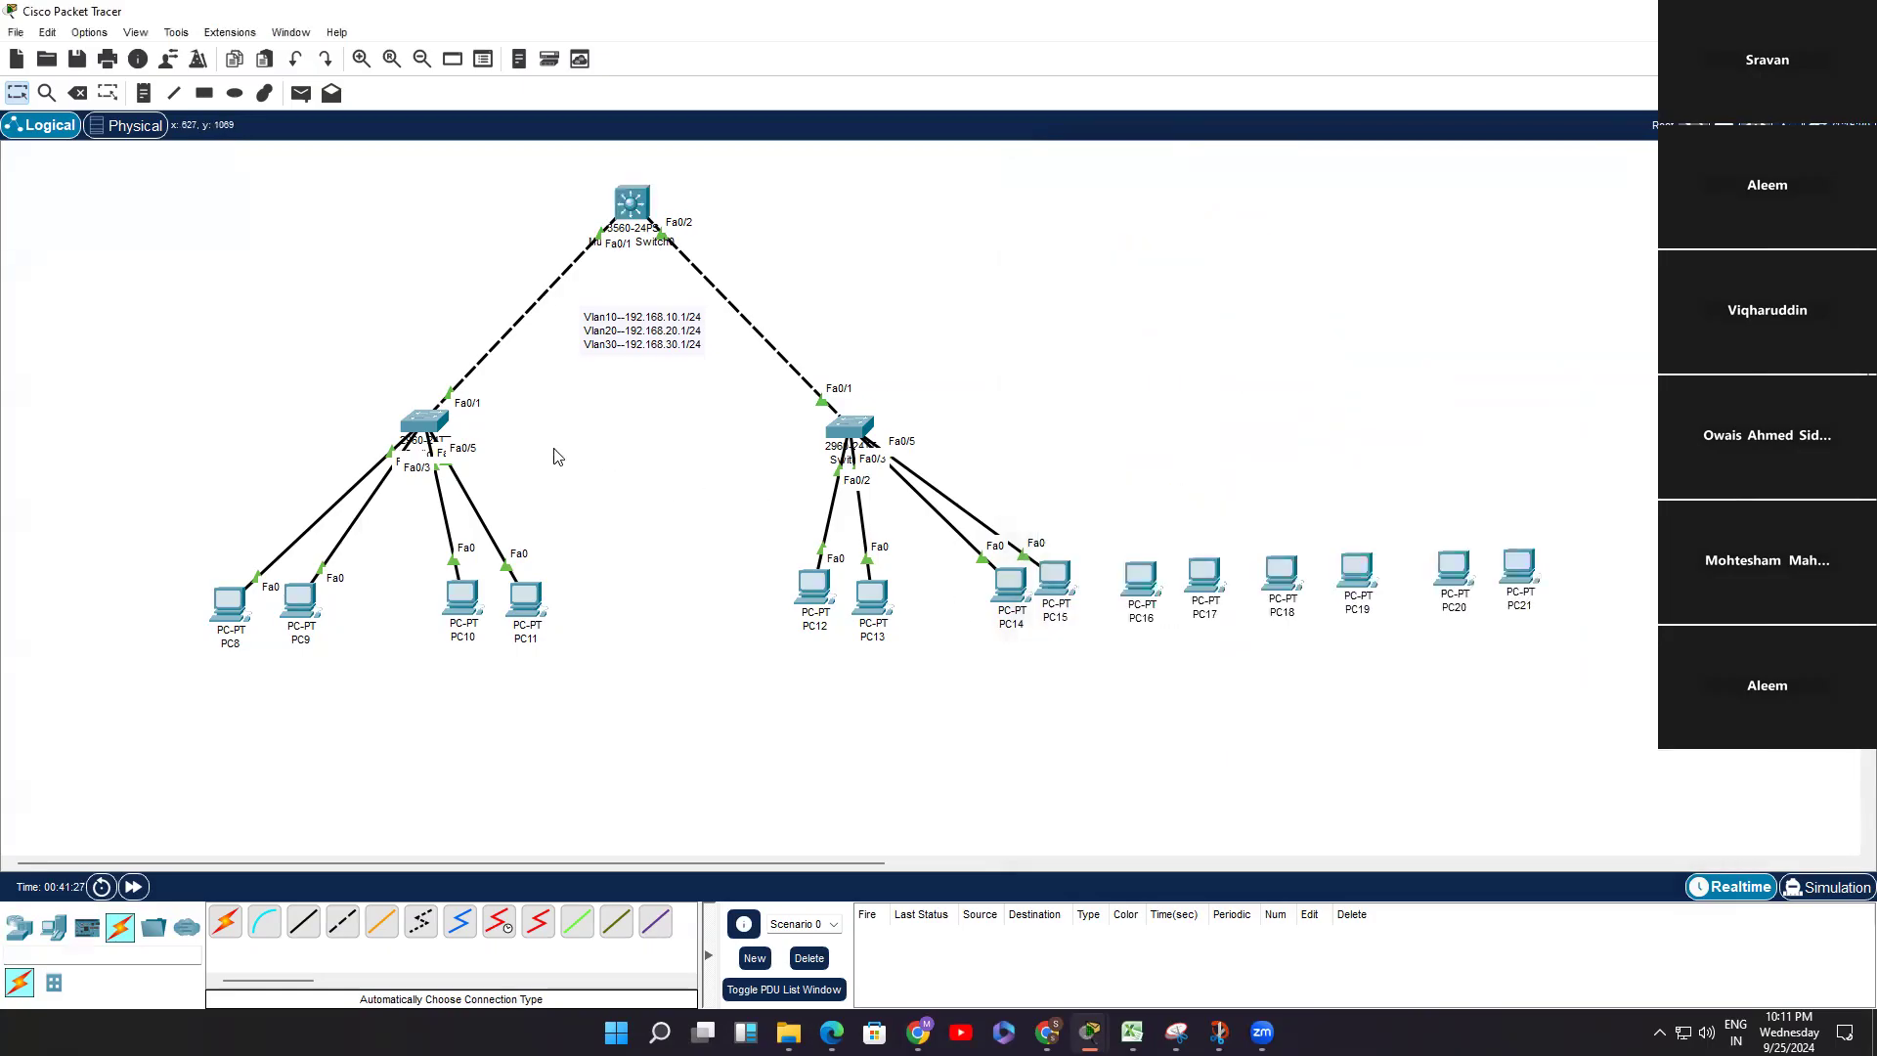
{"action": "left_click", "coordinate": [634, 200]}
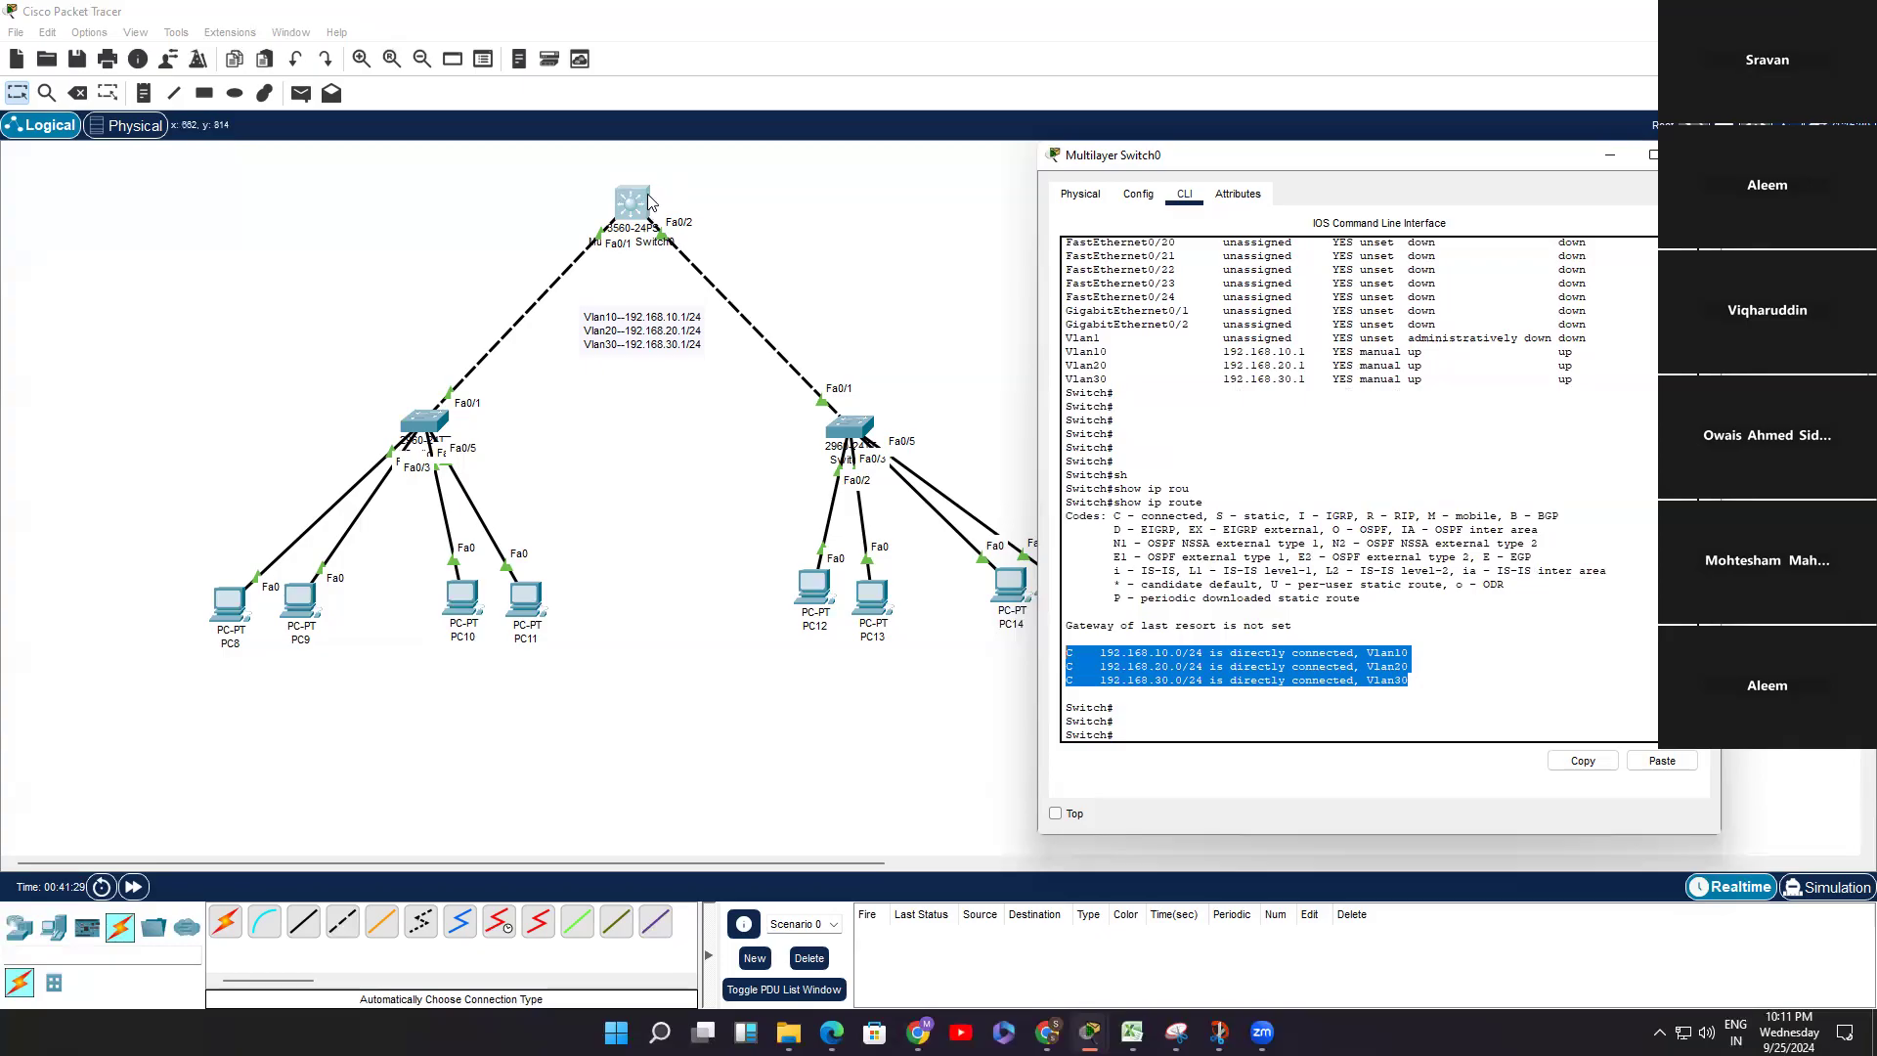
{"action": "left_click", "coordinate": [431, 415]}
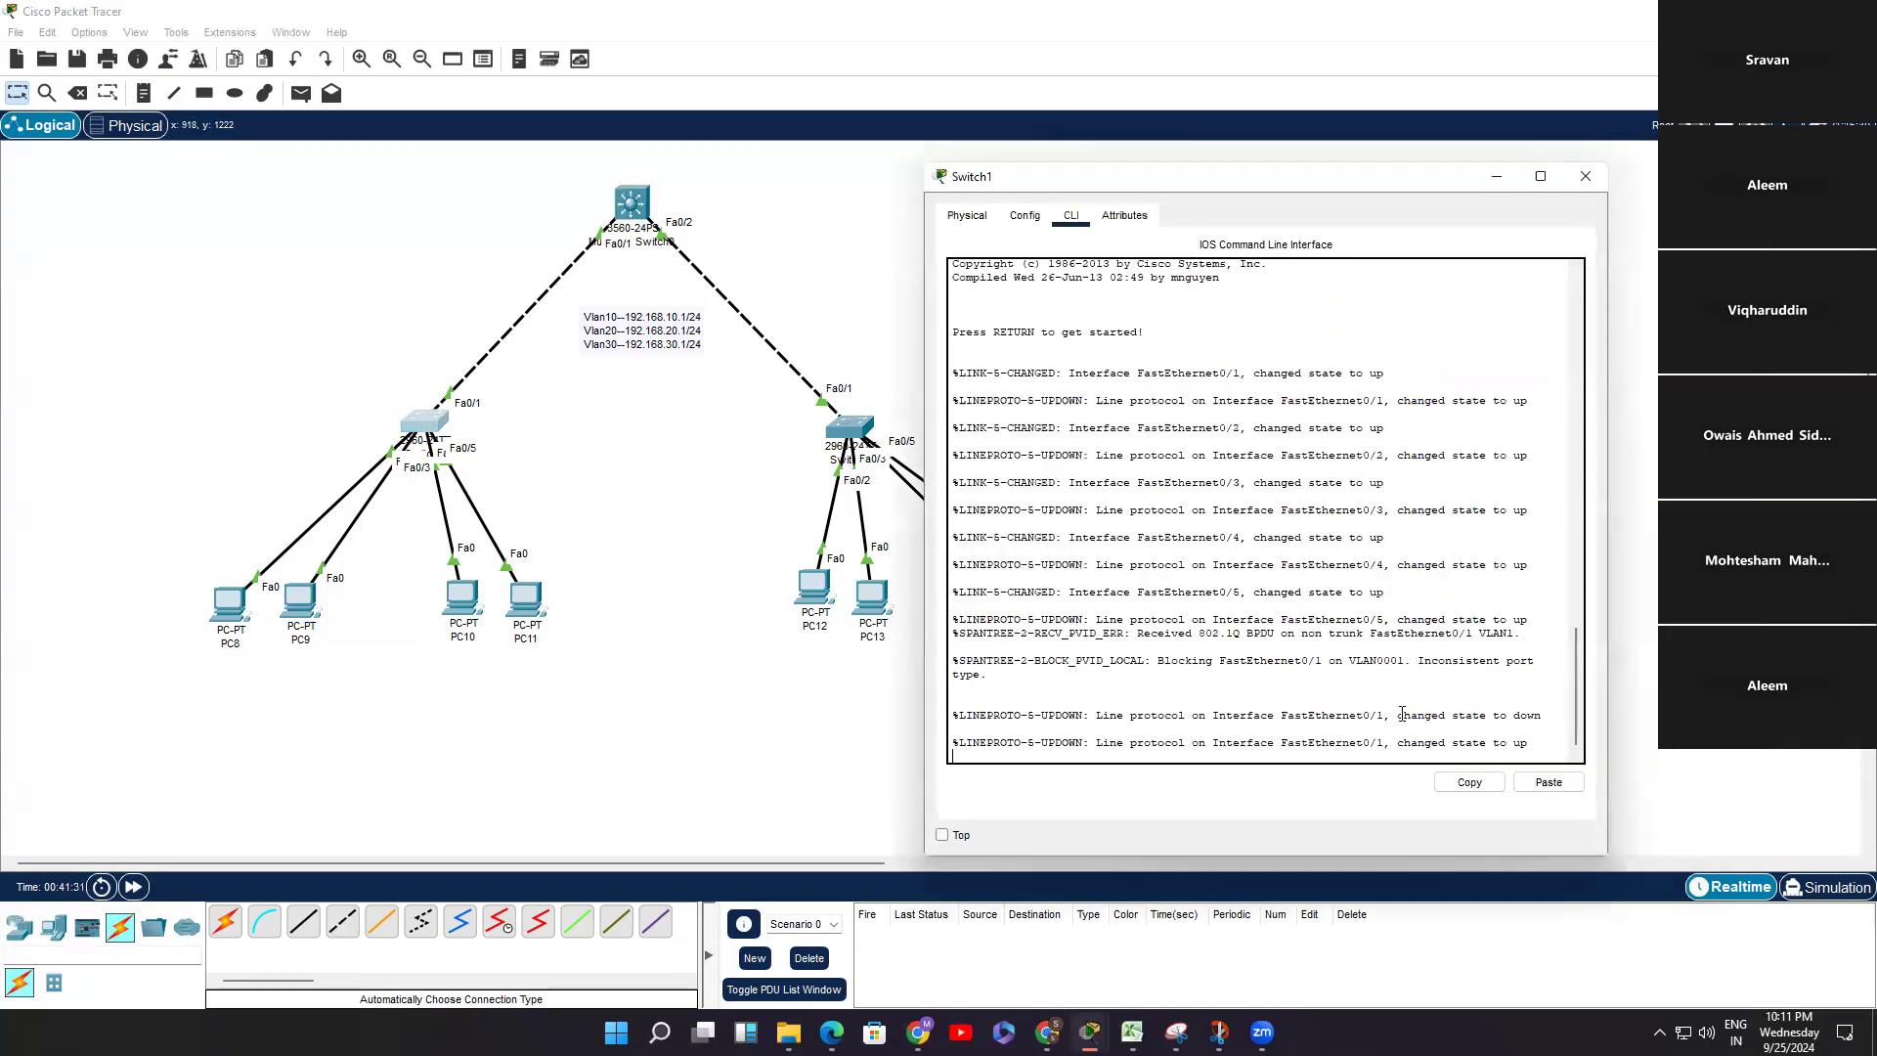
{"action": "key", "text": "Return"}
{"action": "key", "text": "Return"}
{"action": "key", "text": "Return"}
{"action": "type", "text": "en"}
{"action": "key", "text": "Return"}
{"action": "key", "text": "Return"}
{"action": "key", "text": "Return"}
{"action": "type", "text": "conf t"}
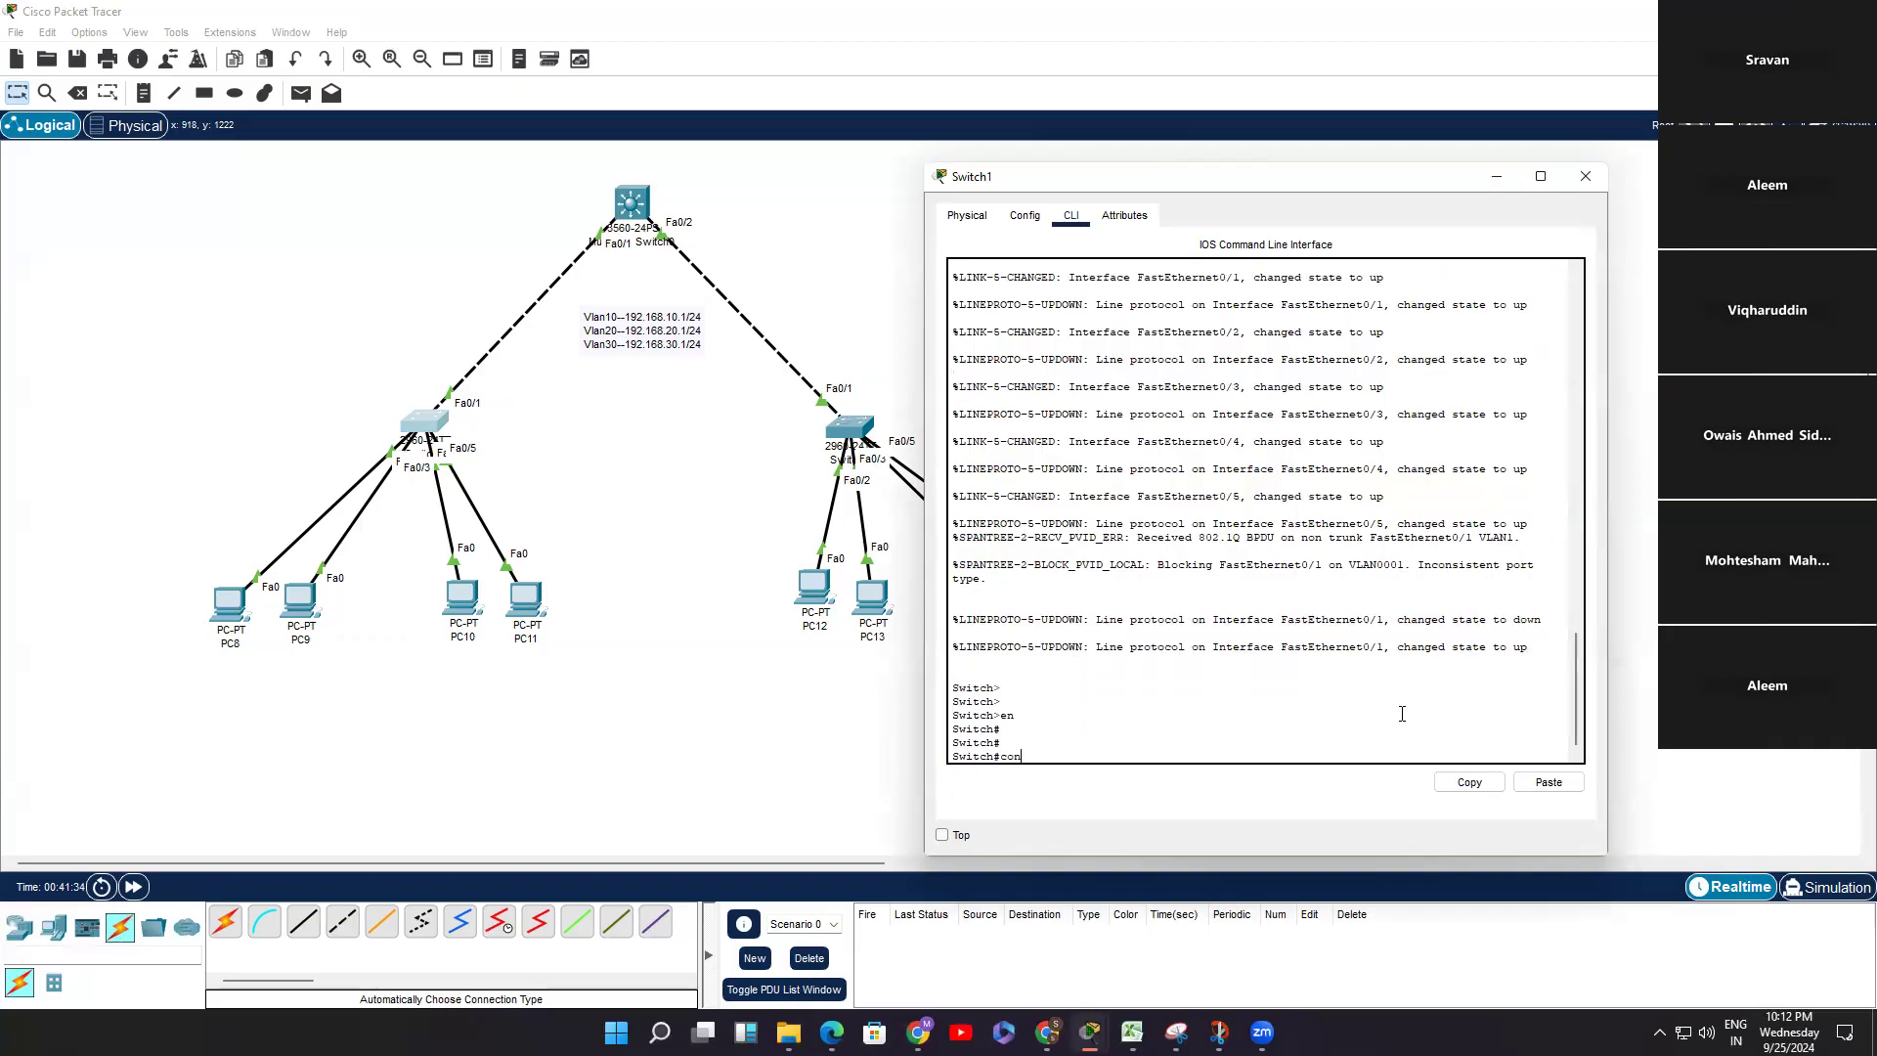
{"action": "key", "text": "Return"}
{"action": "key", "text": "Return"}
{"action": "key", "text": "Return"}
{"action": "type", "text": "in"}
{"action": "key", "text": "Tab"}
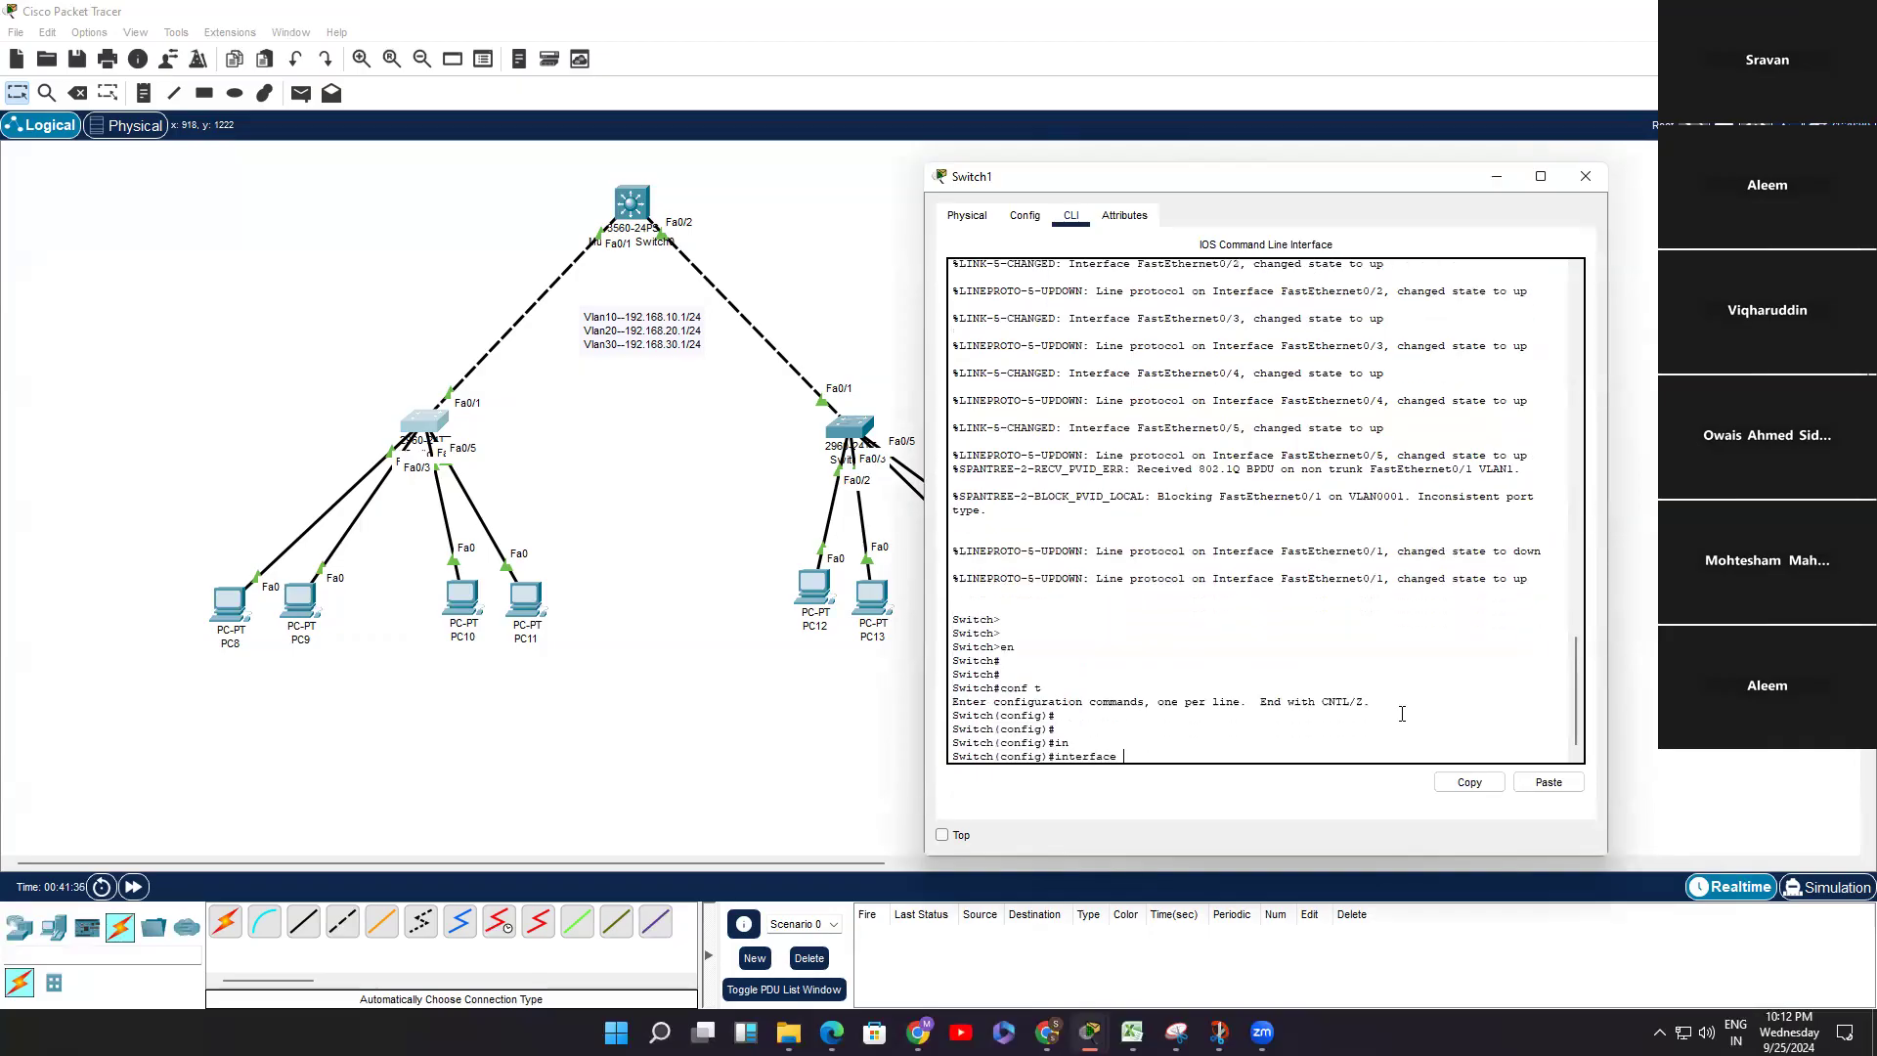
Step: Label both uplinks between the multilayer switch and the access switches with Trunk notes
{"action": "left_click", "coordinate": [143, 94]}
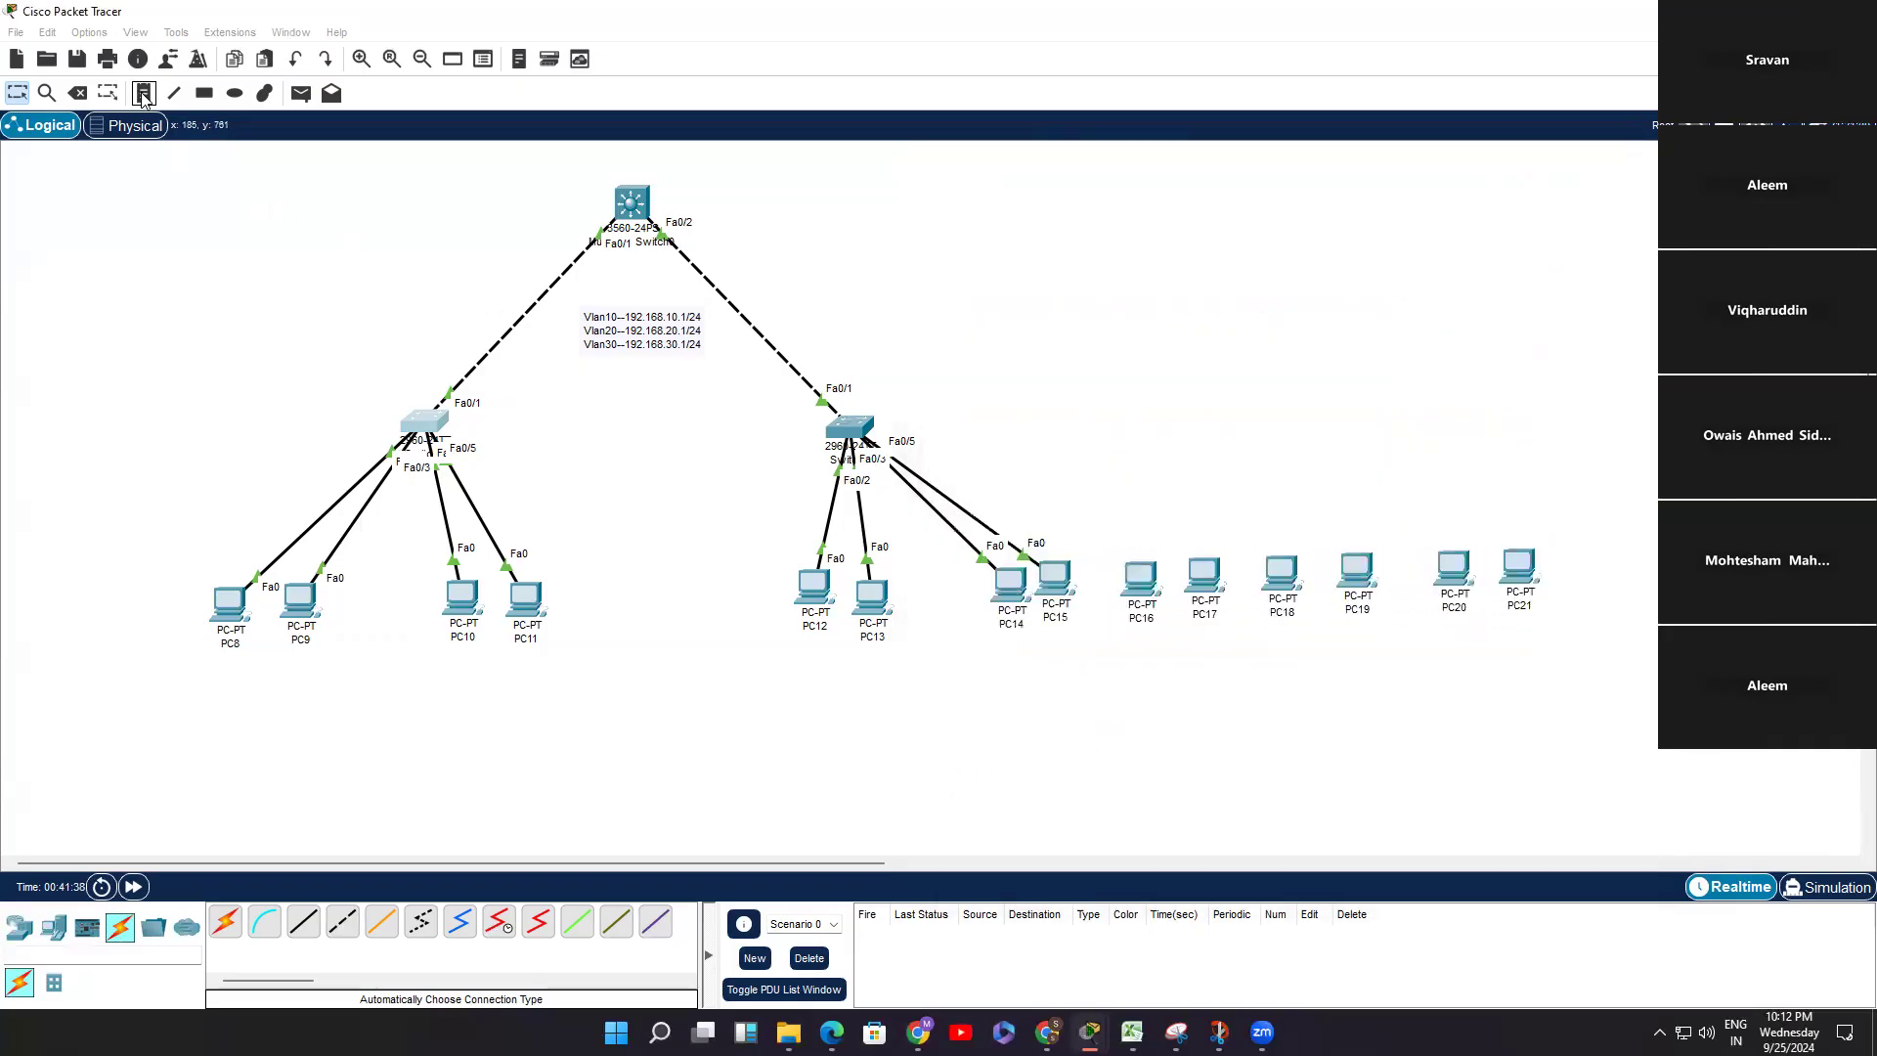
{"action": "left_click", "coordinate": [536, 291]}
{"action": "type", "text": "Tr"}
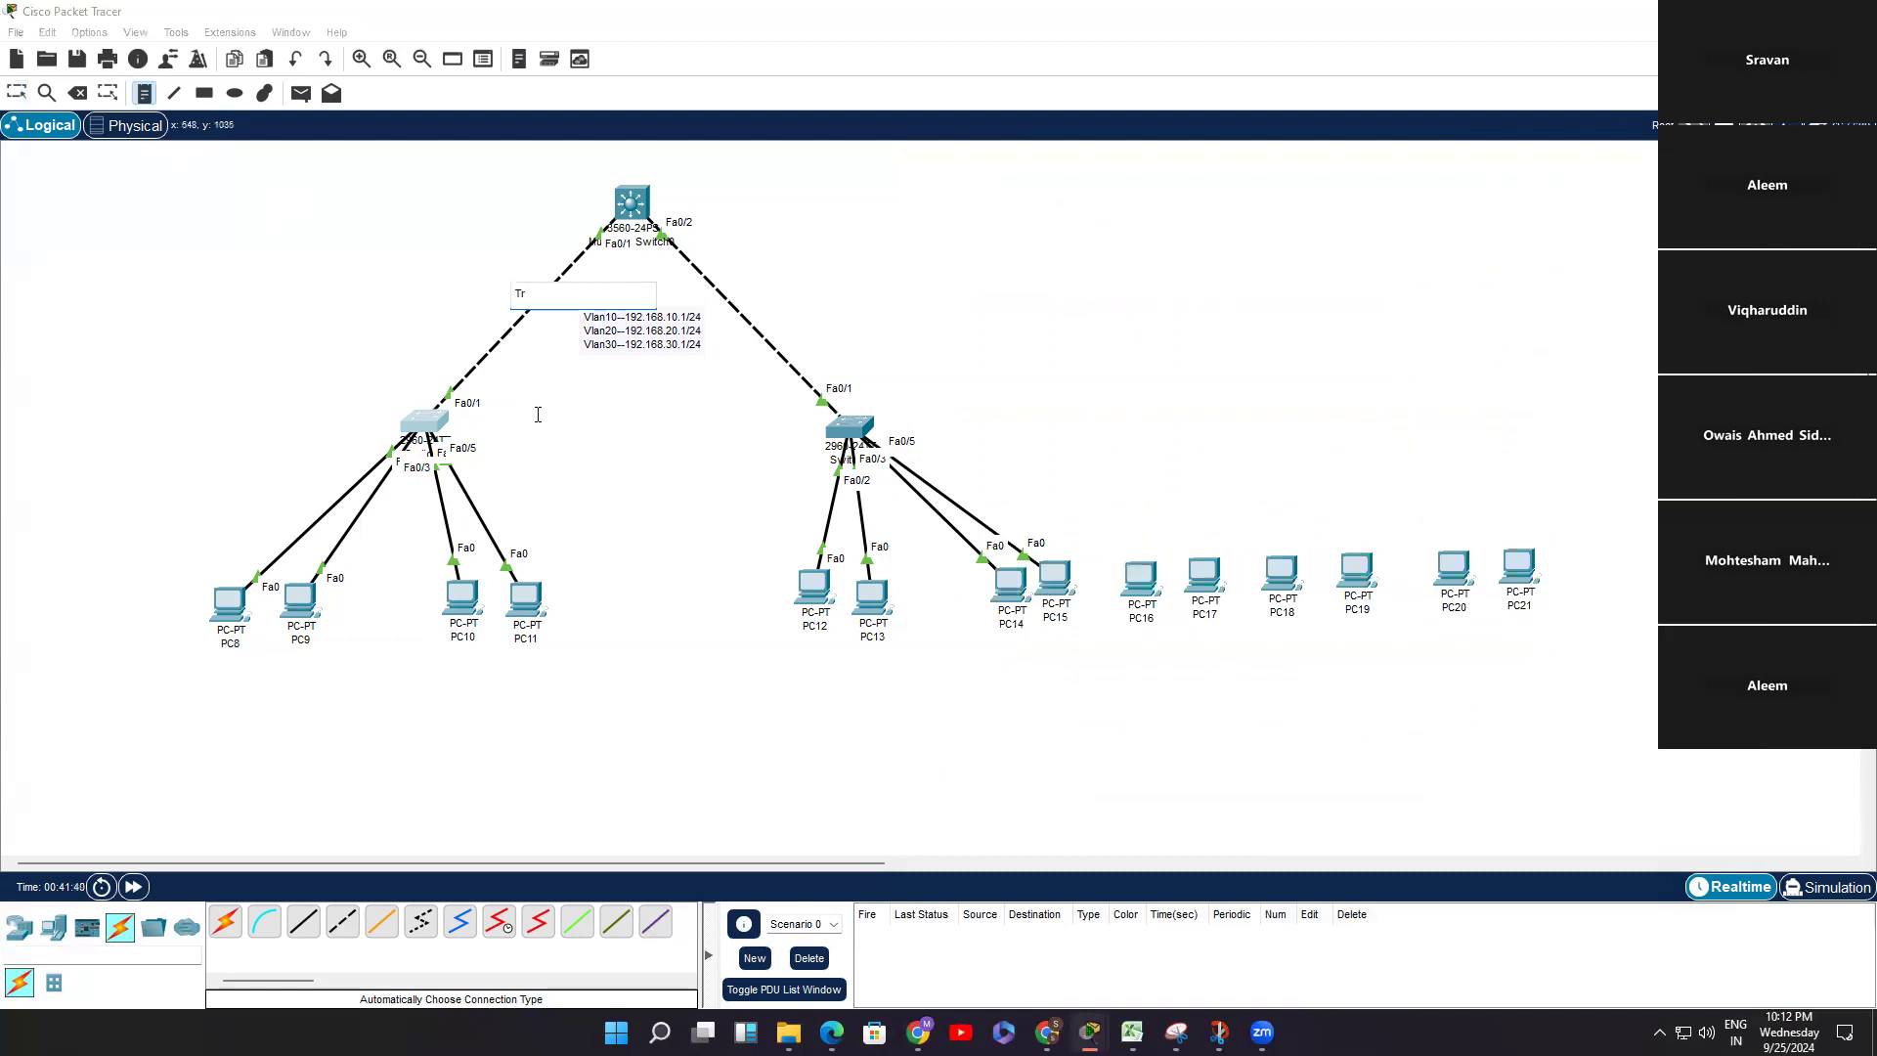
{"action": "type", "text": "unk"}
{"action": "left_click", "coordinate": [743, 301]}
{"action": "type", "text": "Trunk"}
{"action": "key", "text": "Escape"}
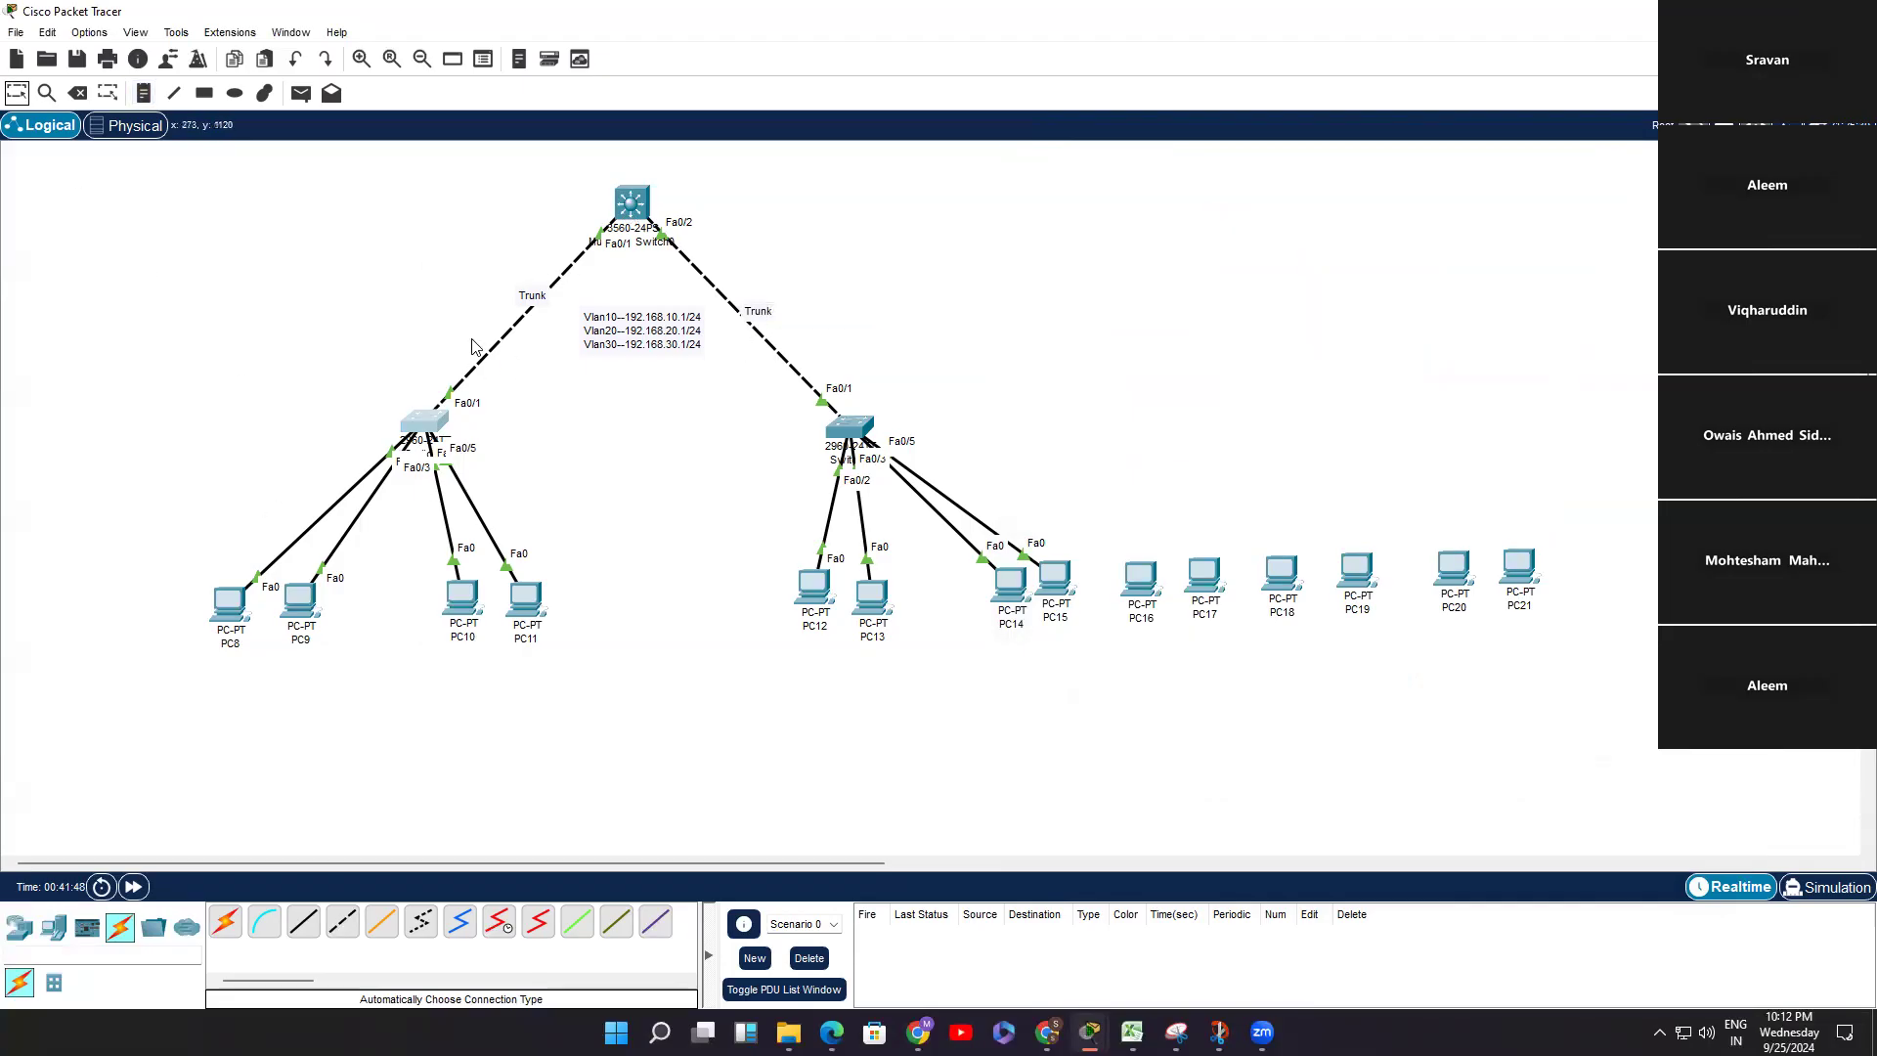
Step: Add the note ON at the multilayer switch's Fa0/1 end and Auto at Switch1's Fa0/1 end of the uplink
{"action": "left_click", "coordinate": [144, 93]}
{"action": "left_click", "coordinate": [580, 225]}
{"action": "type", "text": "ON"}
{"action": "left_click", "coordinate": [446, 382]}
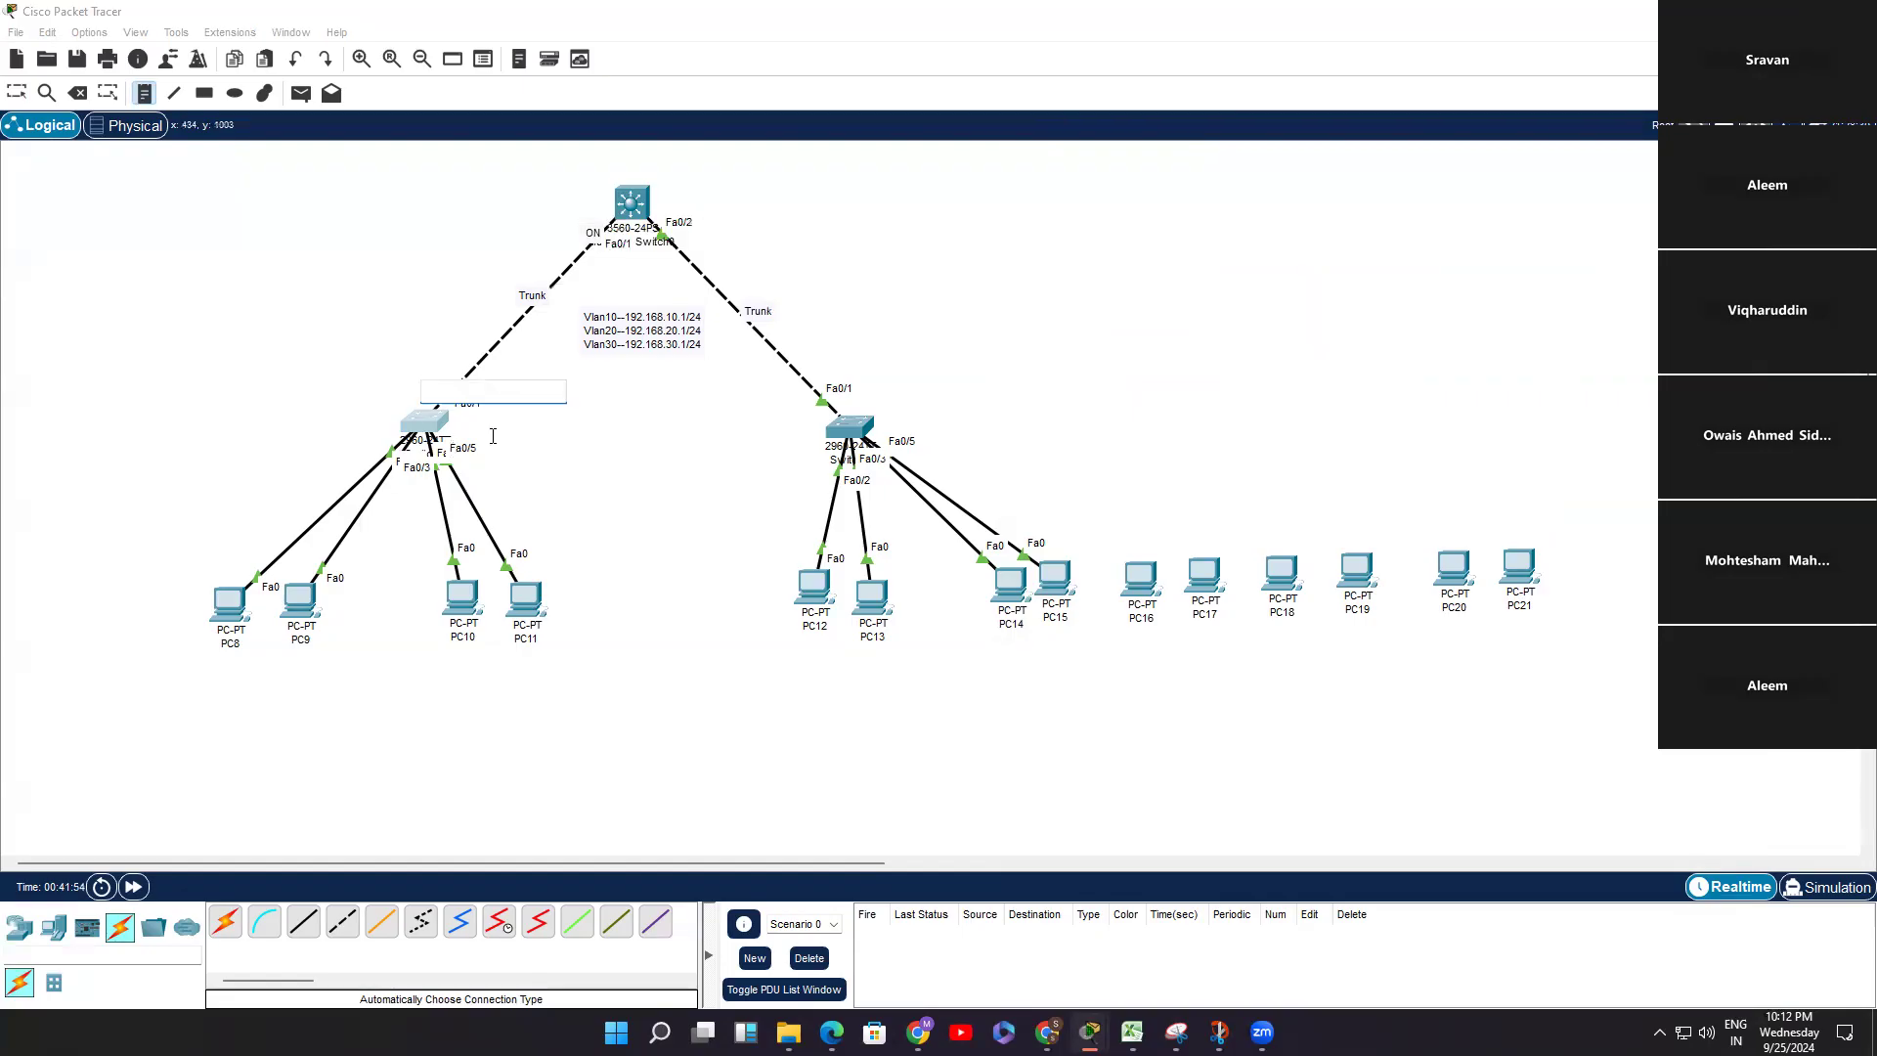
{"action": "type", "text": "Auto"}
{"action": "left_click", "coordinate": [17, 93]}
Step: Return Switch1 to privileged EXEC mode and check its Fa0/1 trunk mode with show interfaces trunk
{"action": "left_click", "coordinate": [404, 428]}
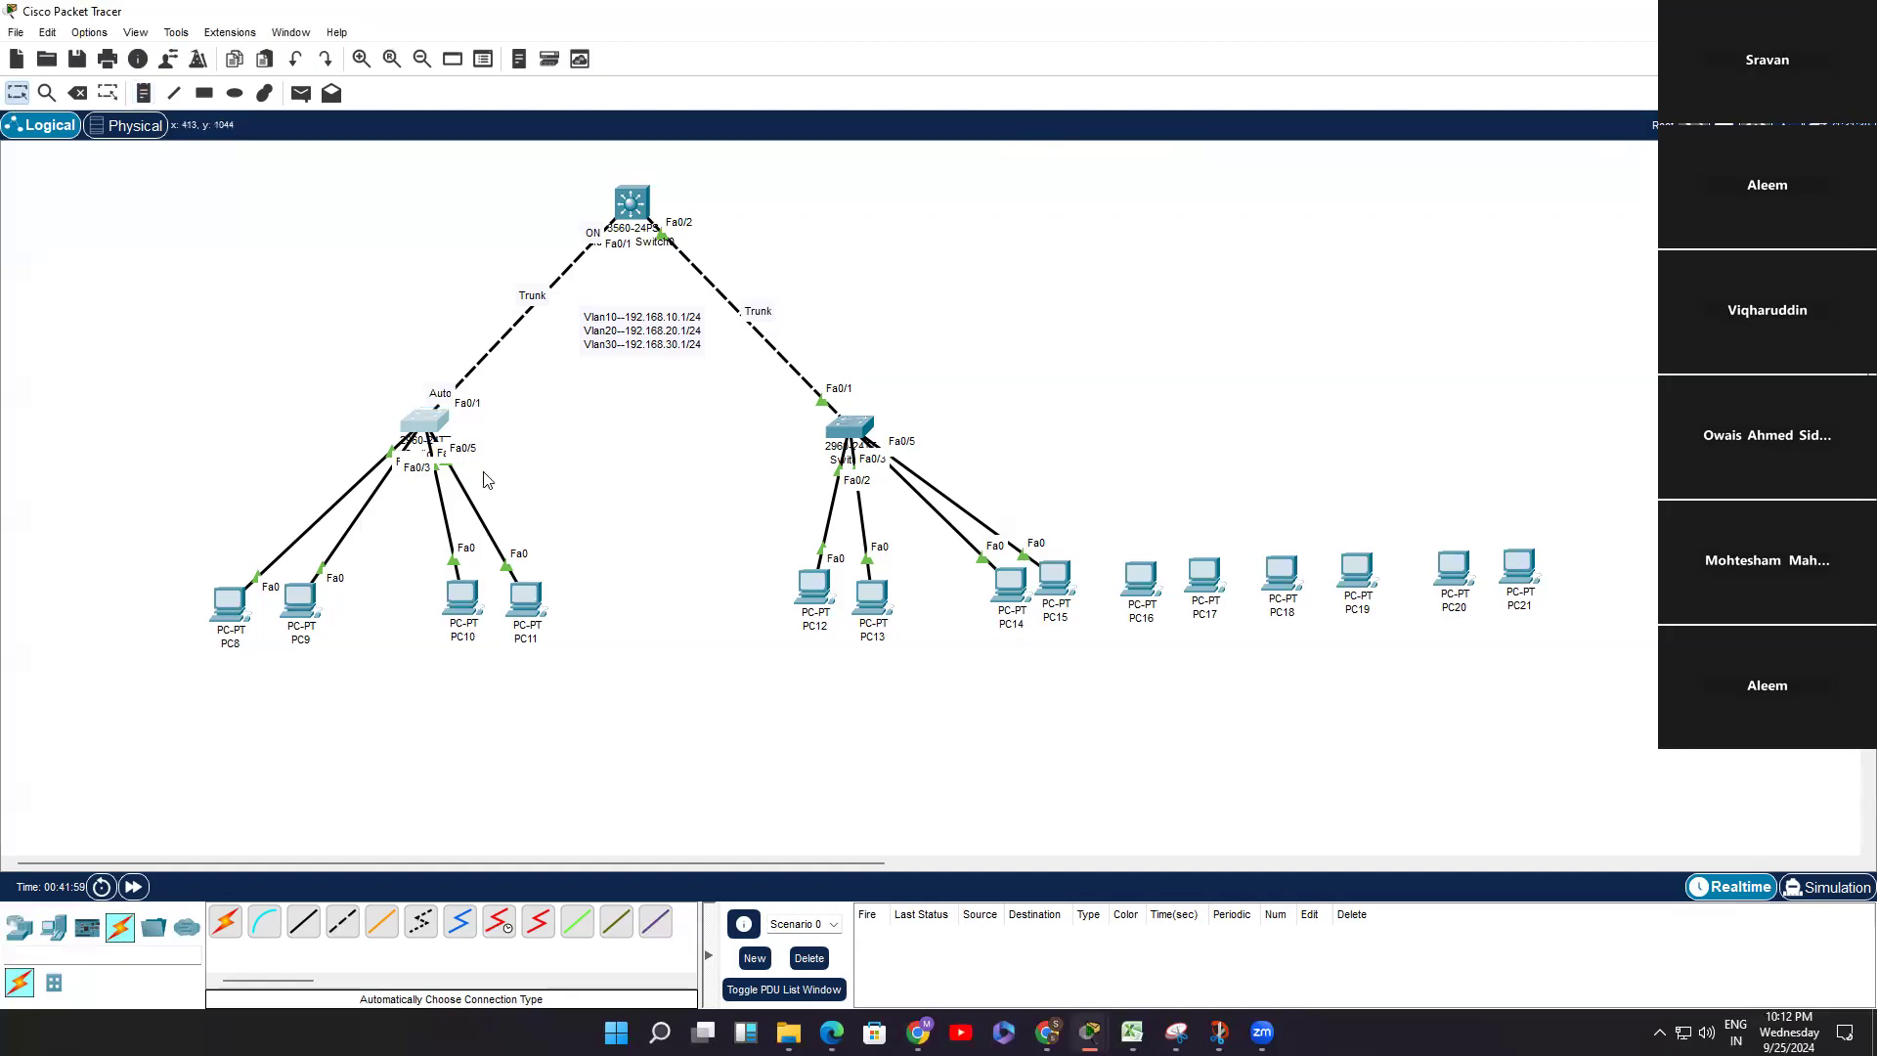
{"action": "key", "text": "ctrl+z"}
{"action": "key", "text": "Return"}
{"action": "key", "text": "Return"}
{"action": "key", "text": "Return"}
{"action": "type", "text": "sh"}
{"action": "key", "text": "Tab"}
{"action": "type", "text": "in"}
{"action": "key", "text": "Tab"}
{"action": "type", "text": "t"}
{"action": "key", "text": "Tab"}
{"action": "key", "text": "Return"}
{"action": "key", "text": "Return"}
{"action": "key", "text": "Return"}
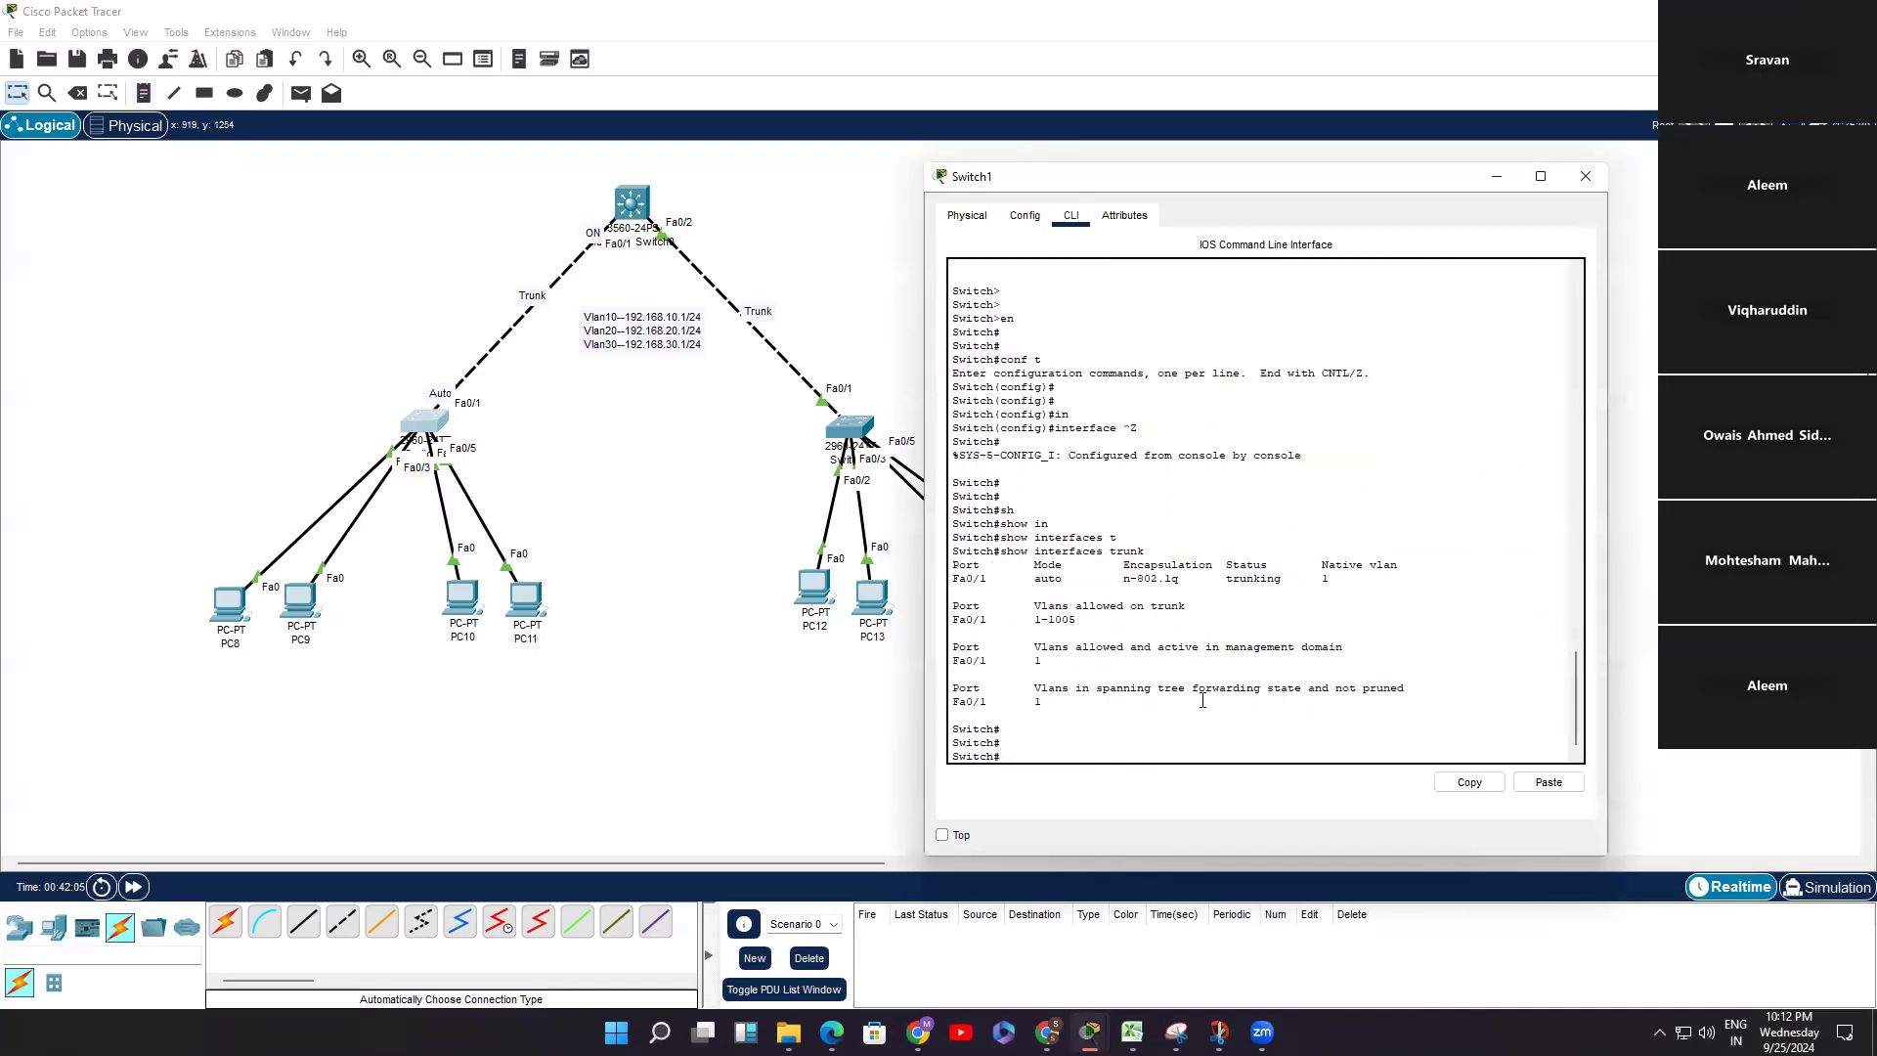
{"action": "left_click_drag", "start_coordinate": [1029, 575], "coordinate": [1069, 577]}
Step: Open the Switch2 console and enter privileged EXEC mode with en
{"action": "left_click", "coordinate": [843, 425]}
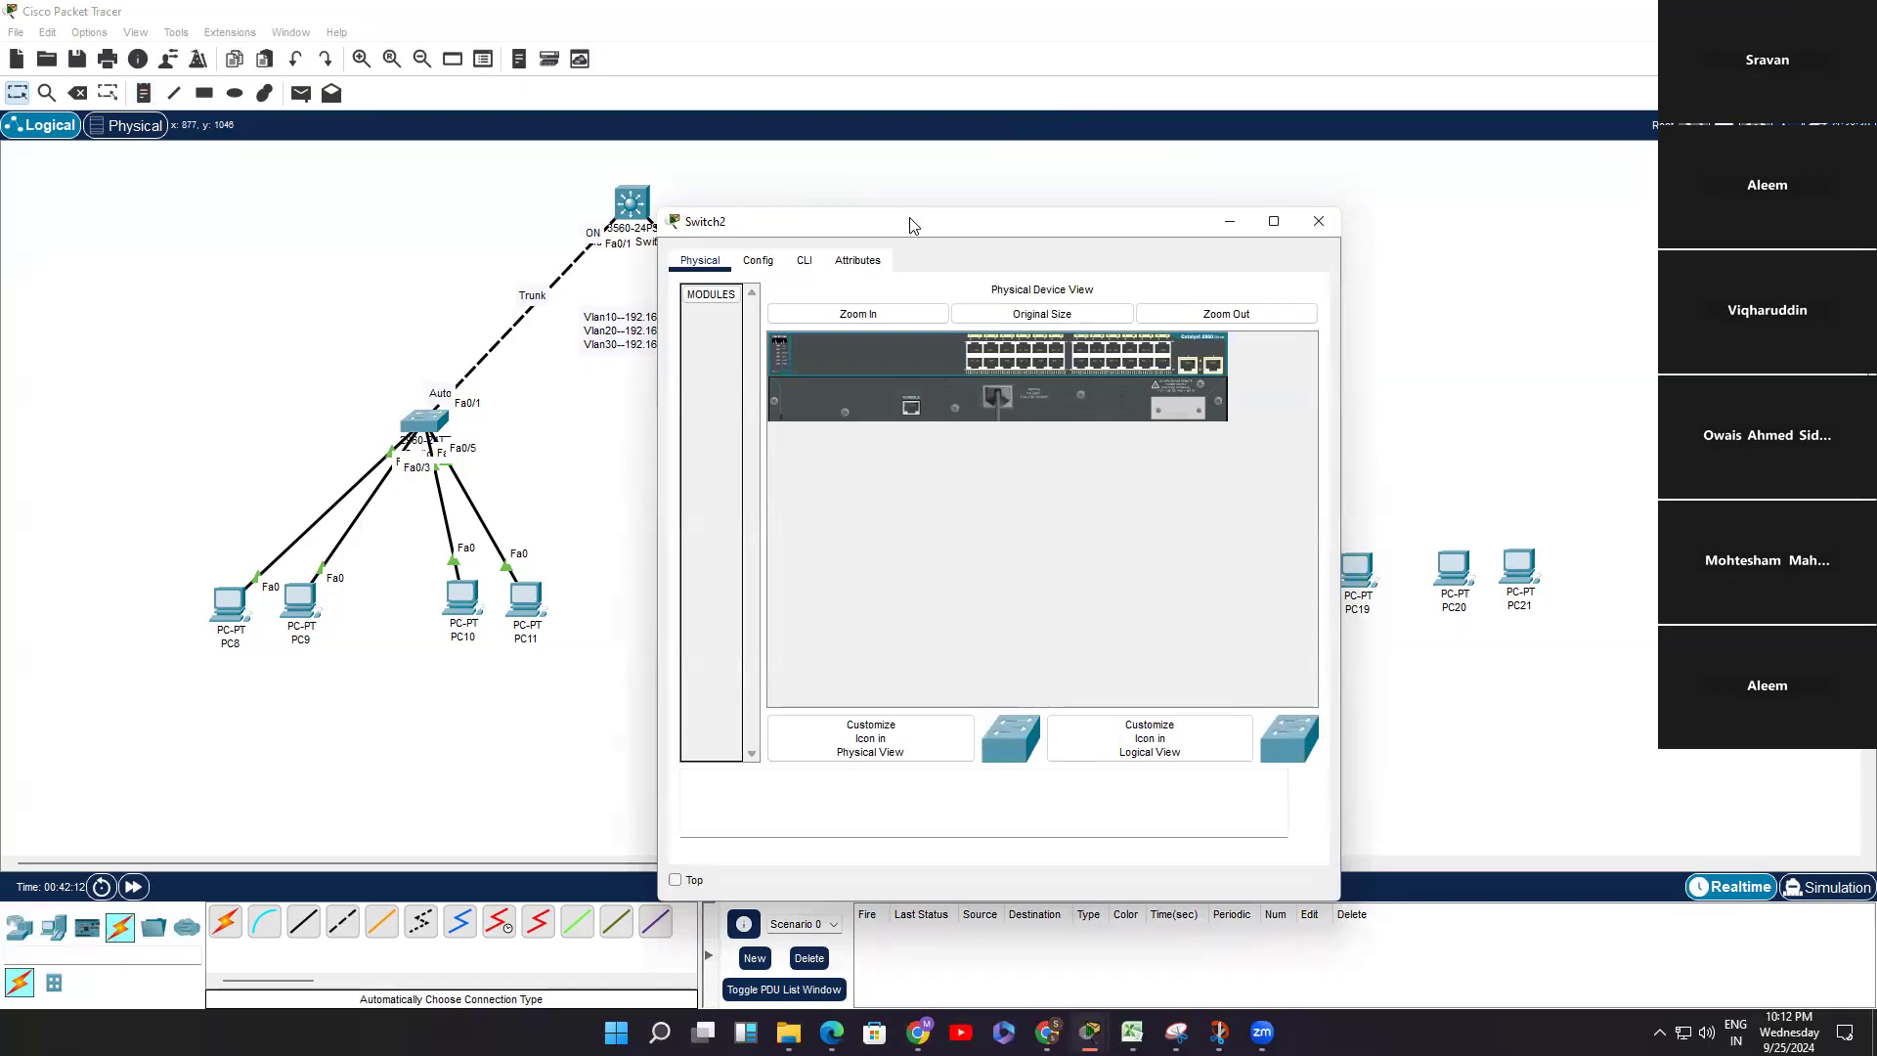
{"action": "left_click_drag", "start_coordinate": [909, 221], "coordinate": [1204, 207]}
{"action": "left_click", "coordinate": [1098, 246]}
{"action": "key", "text": "Return"}
{"action": "key", "text": "Return"}
{"action": "key", "text": "Return"}
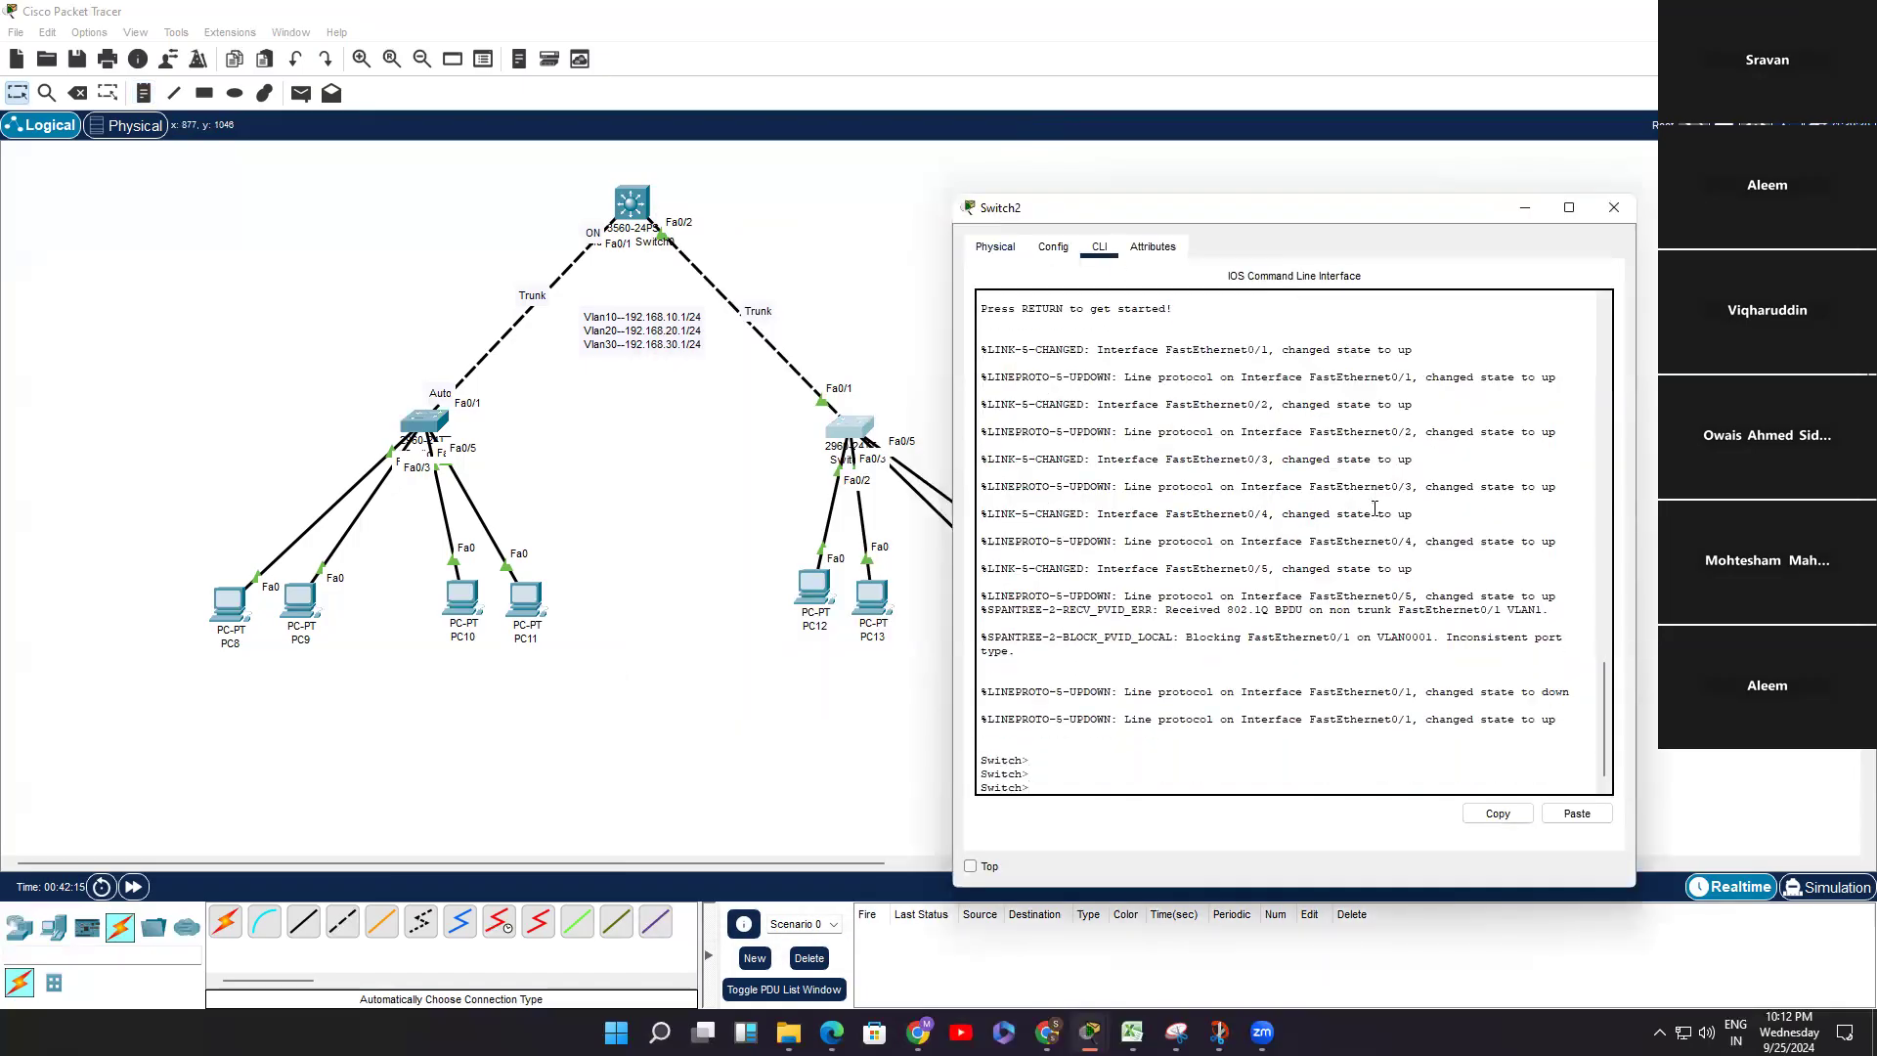
{"action": "type", "text": "en"}
{"action": "key", "text": "Return"}
{"action": "key", "text": "Return"}
{"action": "key", "text": "Return"}
{"action": "key", "text": "Return"}
Step: Check the trunk mode and encapsulation of Switch2's Fa0/1 uplink with show interfaces trunk
{"action": "type", "text": "sh"}
{"action": "key", "text": "Tab"}
{"action": "type", "text": "in"}
{"action": "key", "text": "Tab"}
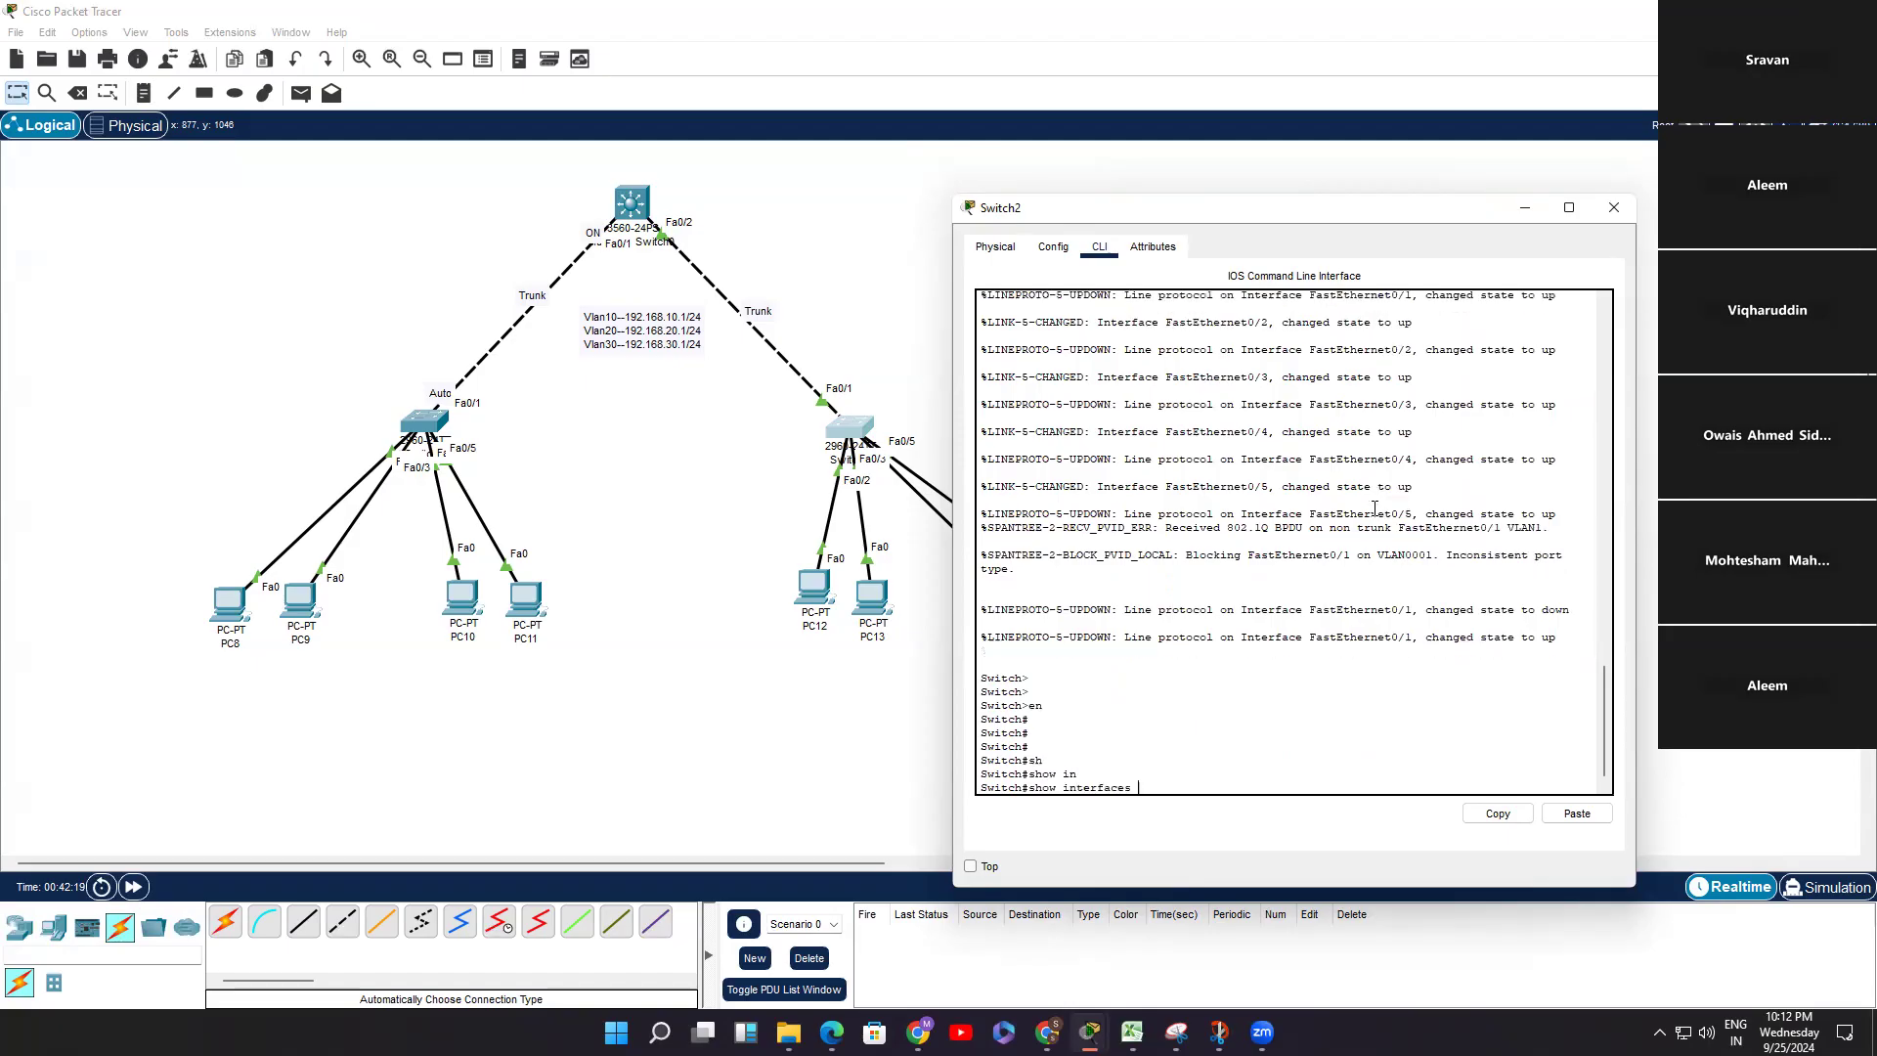
{"action": "type", "text": "t"}
{"action": "key", "text": "Tab"}
{"action": "key", "text": "Return"}
{"action": "key", "text": "Return"}
{"action": "key", "text": "Return"}
{"action": "key", "text": "Return"}
{"action": "key", "text": "Return"}
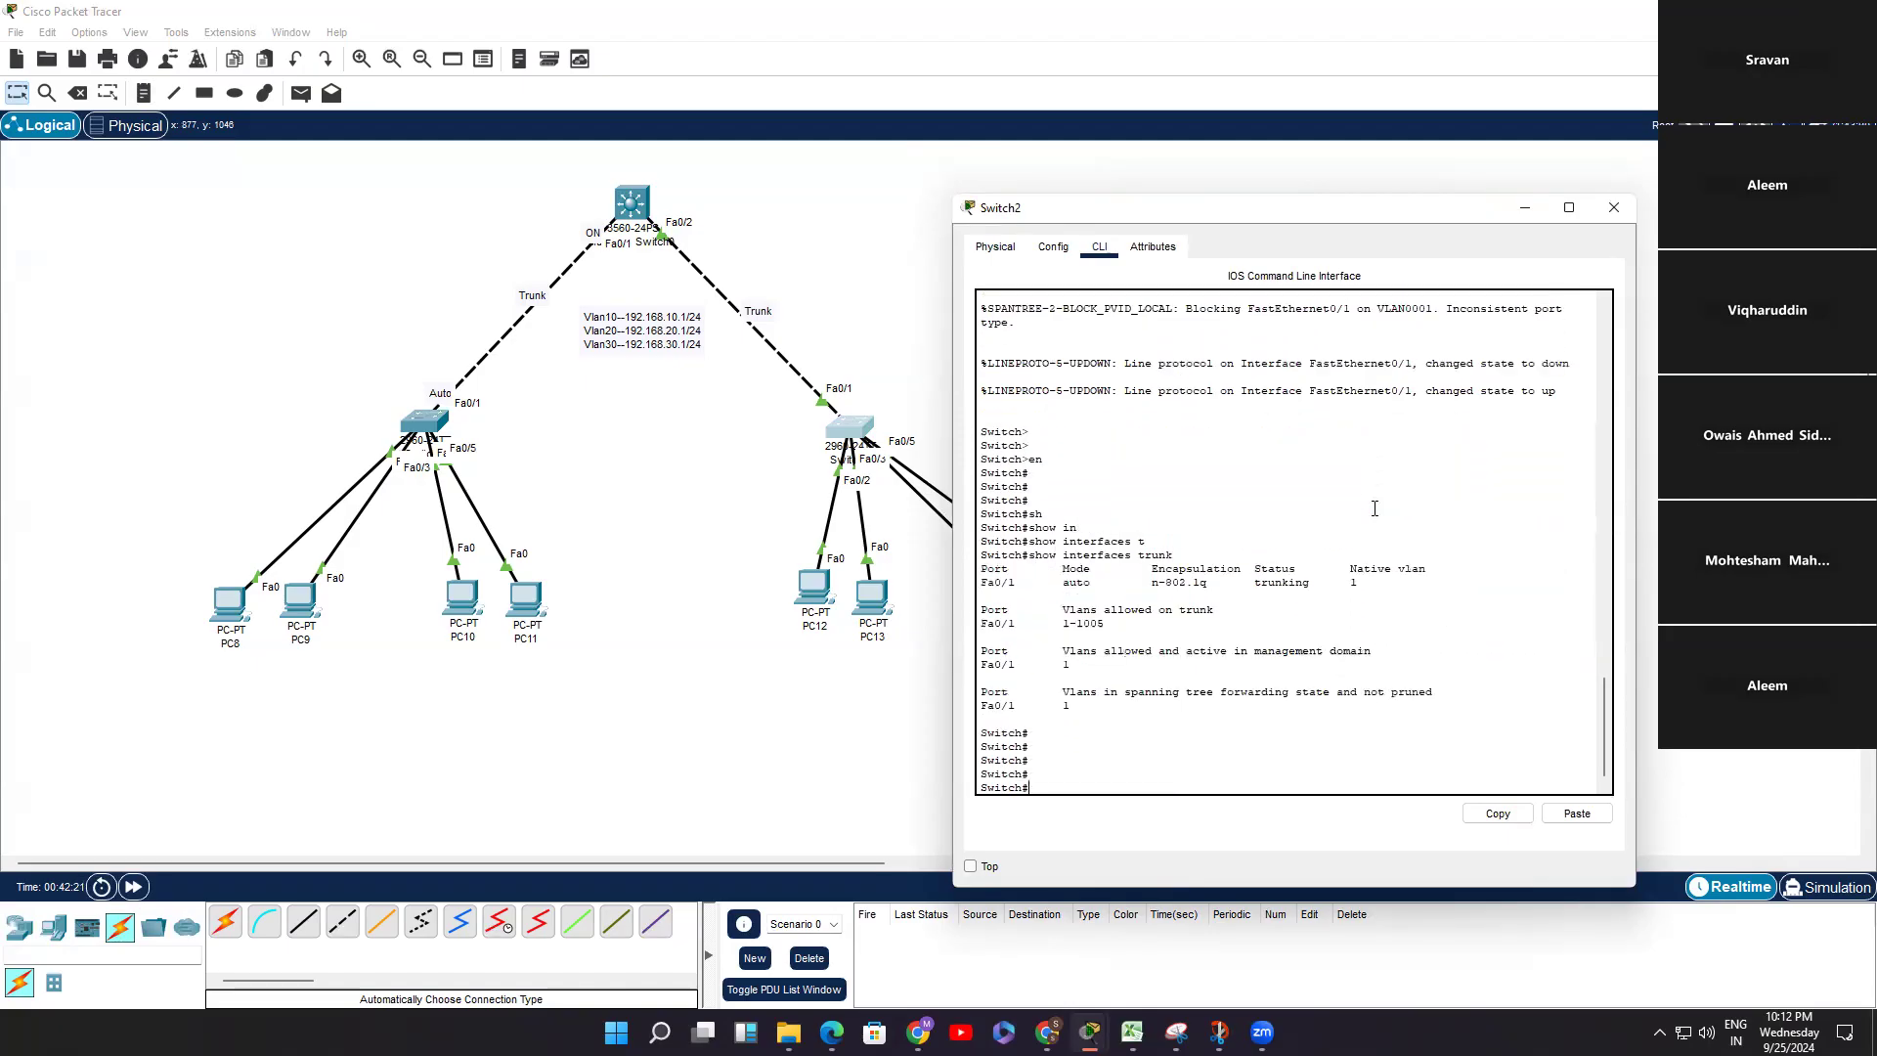
{"action": "left_click_drag", "start_coordinate": [1063, 582], "coordinate": [1205, 584]}
{"action": "left_click", "coordinate": [1338, 622]}
{"action": "key", "text": "Return"}
{"action": "key", "text": "Return"}
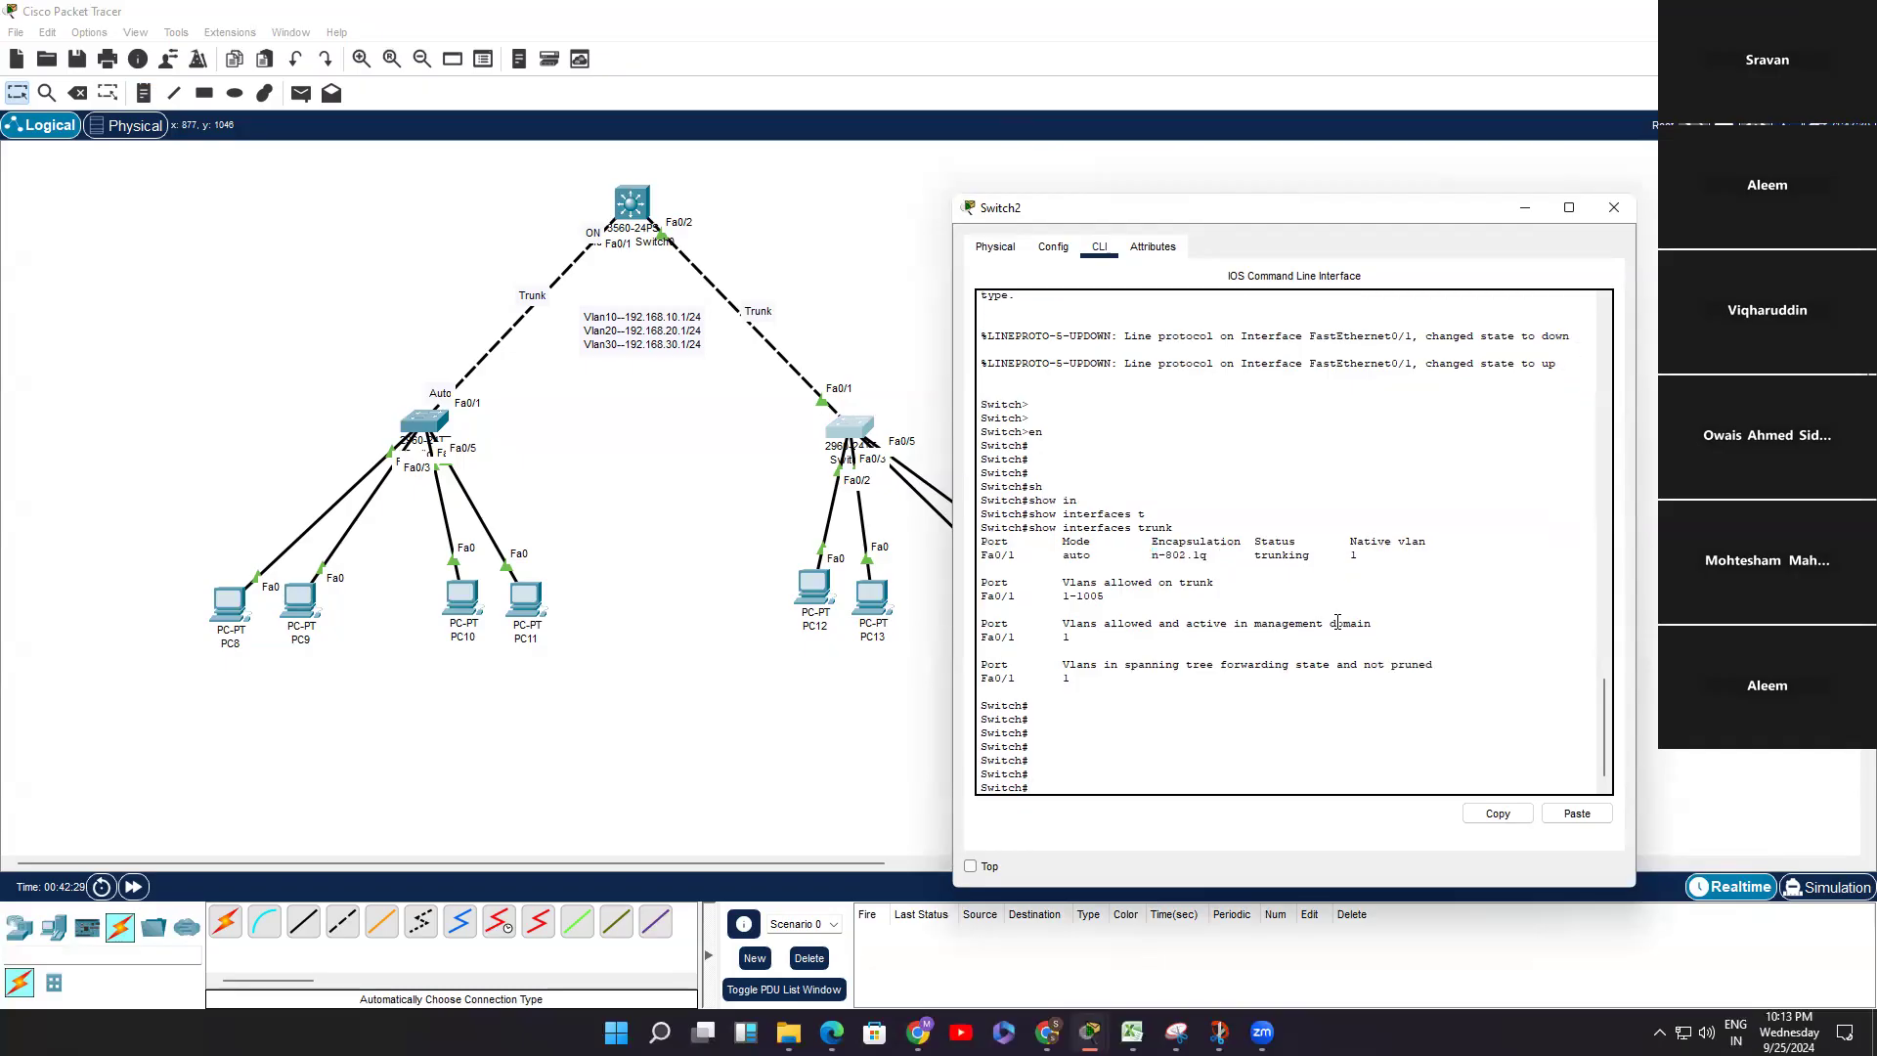
Step: Enter global configuration mode on Switch1 and create VLAN 10
{"action": "left_click", "coordinate": [423, 422]}
{"action": "key", "text": "Return"}
{"action": "key", "text": "Return"}
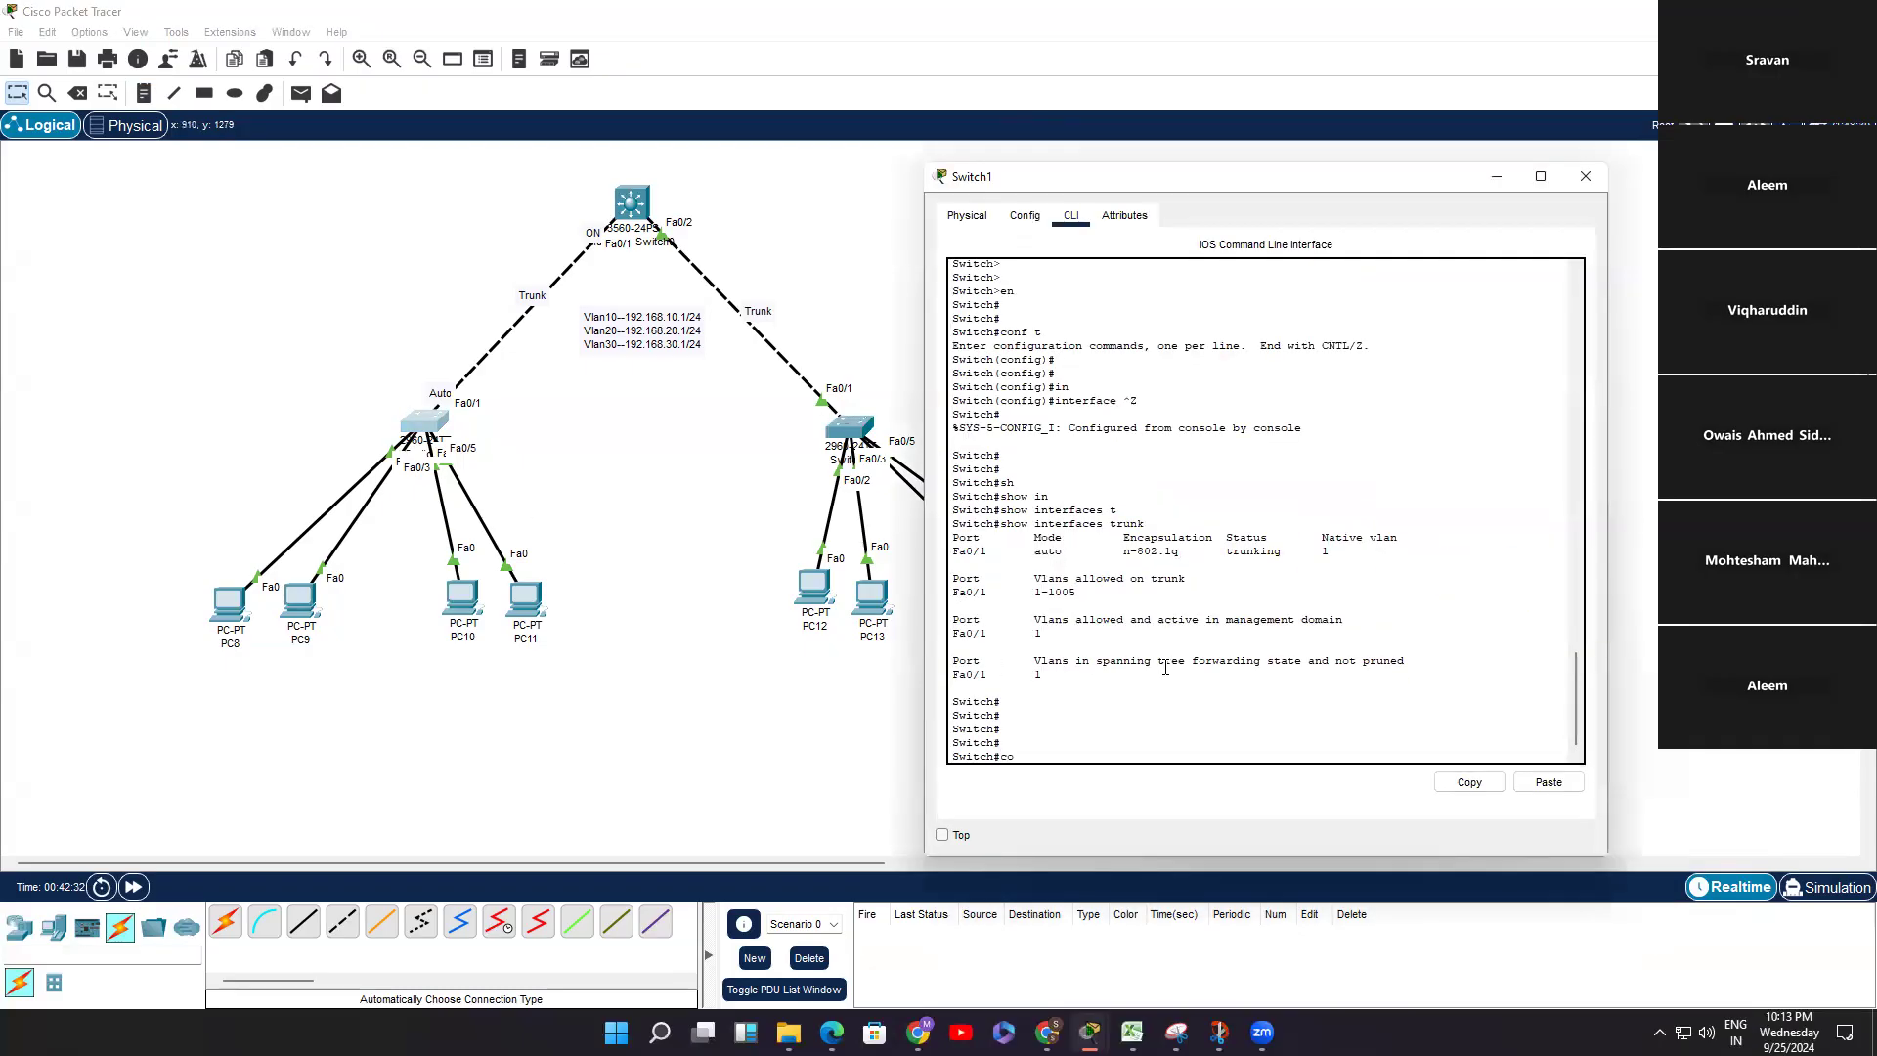
{"action": "type", "text": "conf t"}
{"action": "key", "text": "Return"}
{"action": "key", "text": "Return"}
{"action": "type", "text": "i"}
{"action": "key", "text": "Tab"}
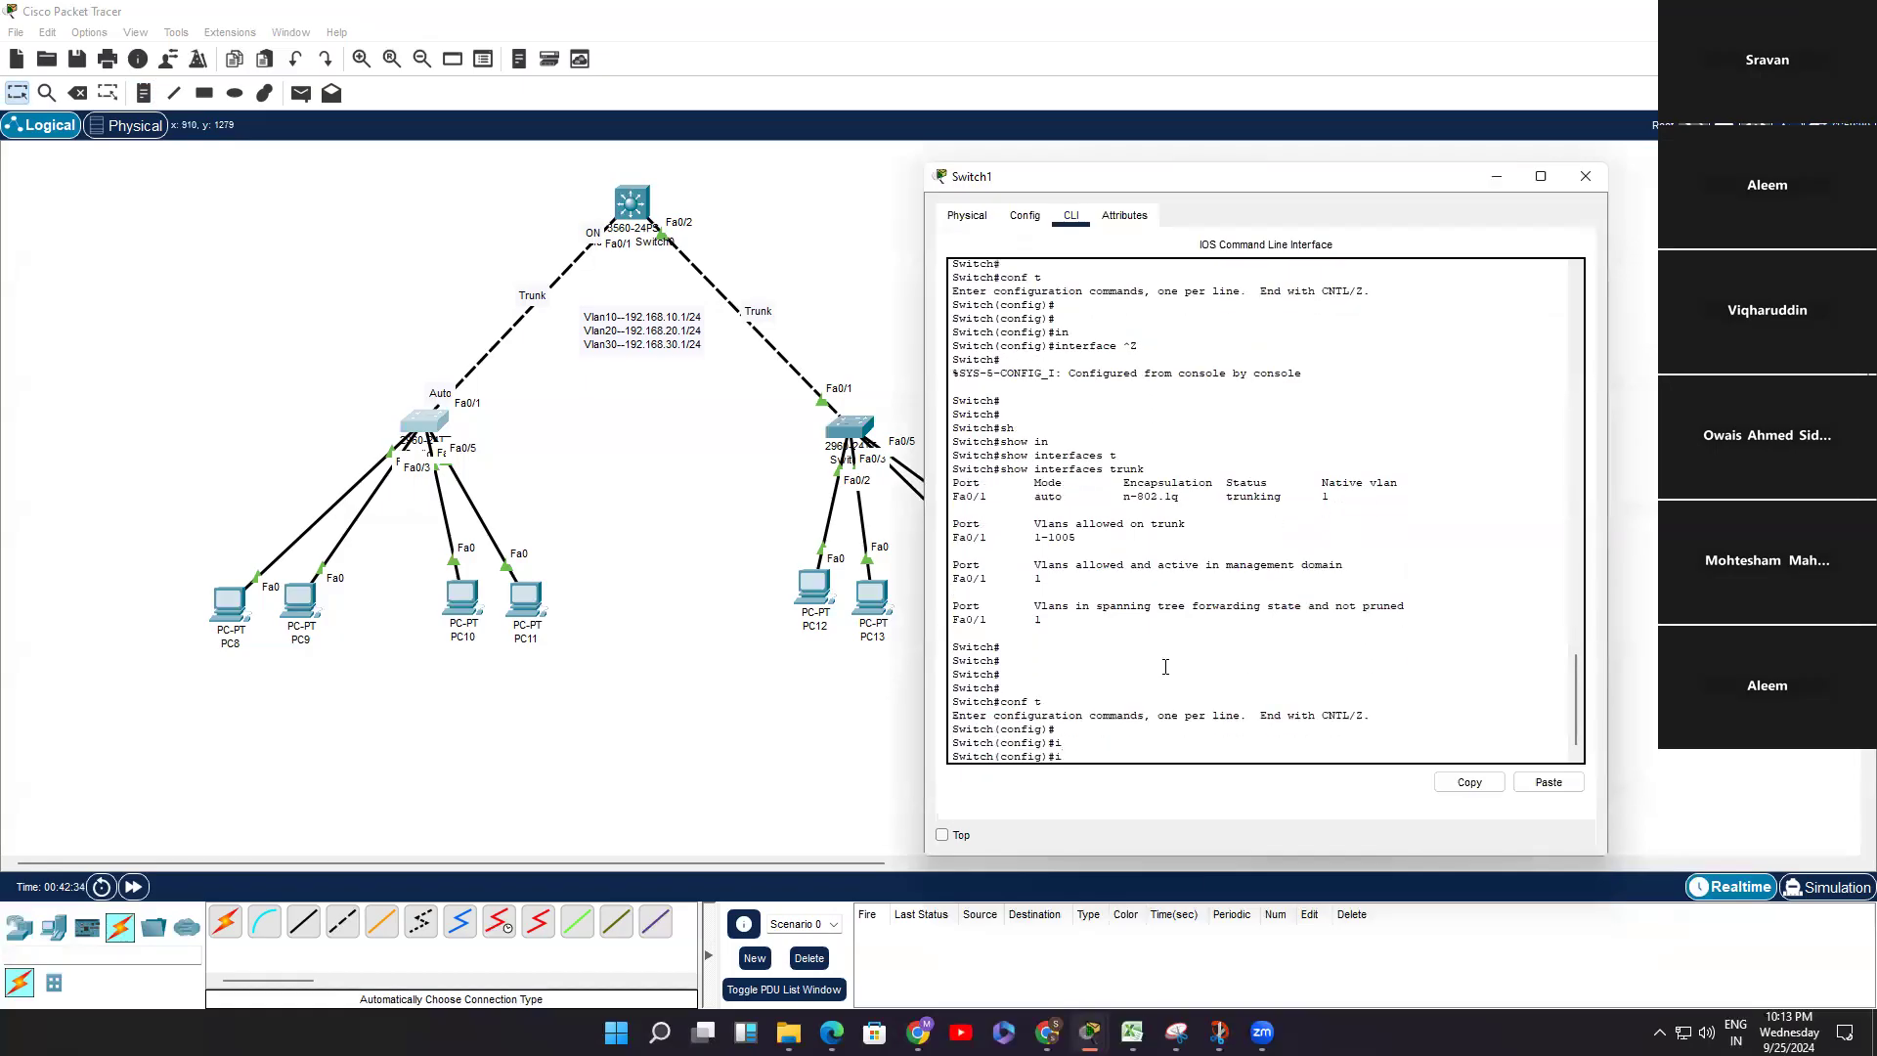
{"action": "key", "text": "BackSpace"}
{"action": "key", "text": "BackSpace"}
{"action": "type", "text": "vl"}
{"action": "key", "text": "Tab"}
{"action": "type", "text": "10"}
{"action": "key", "text": "Return"}
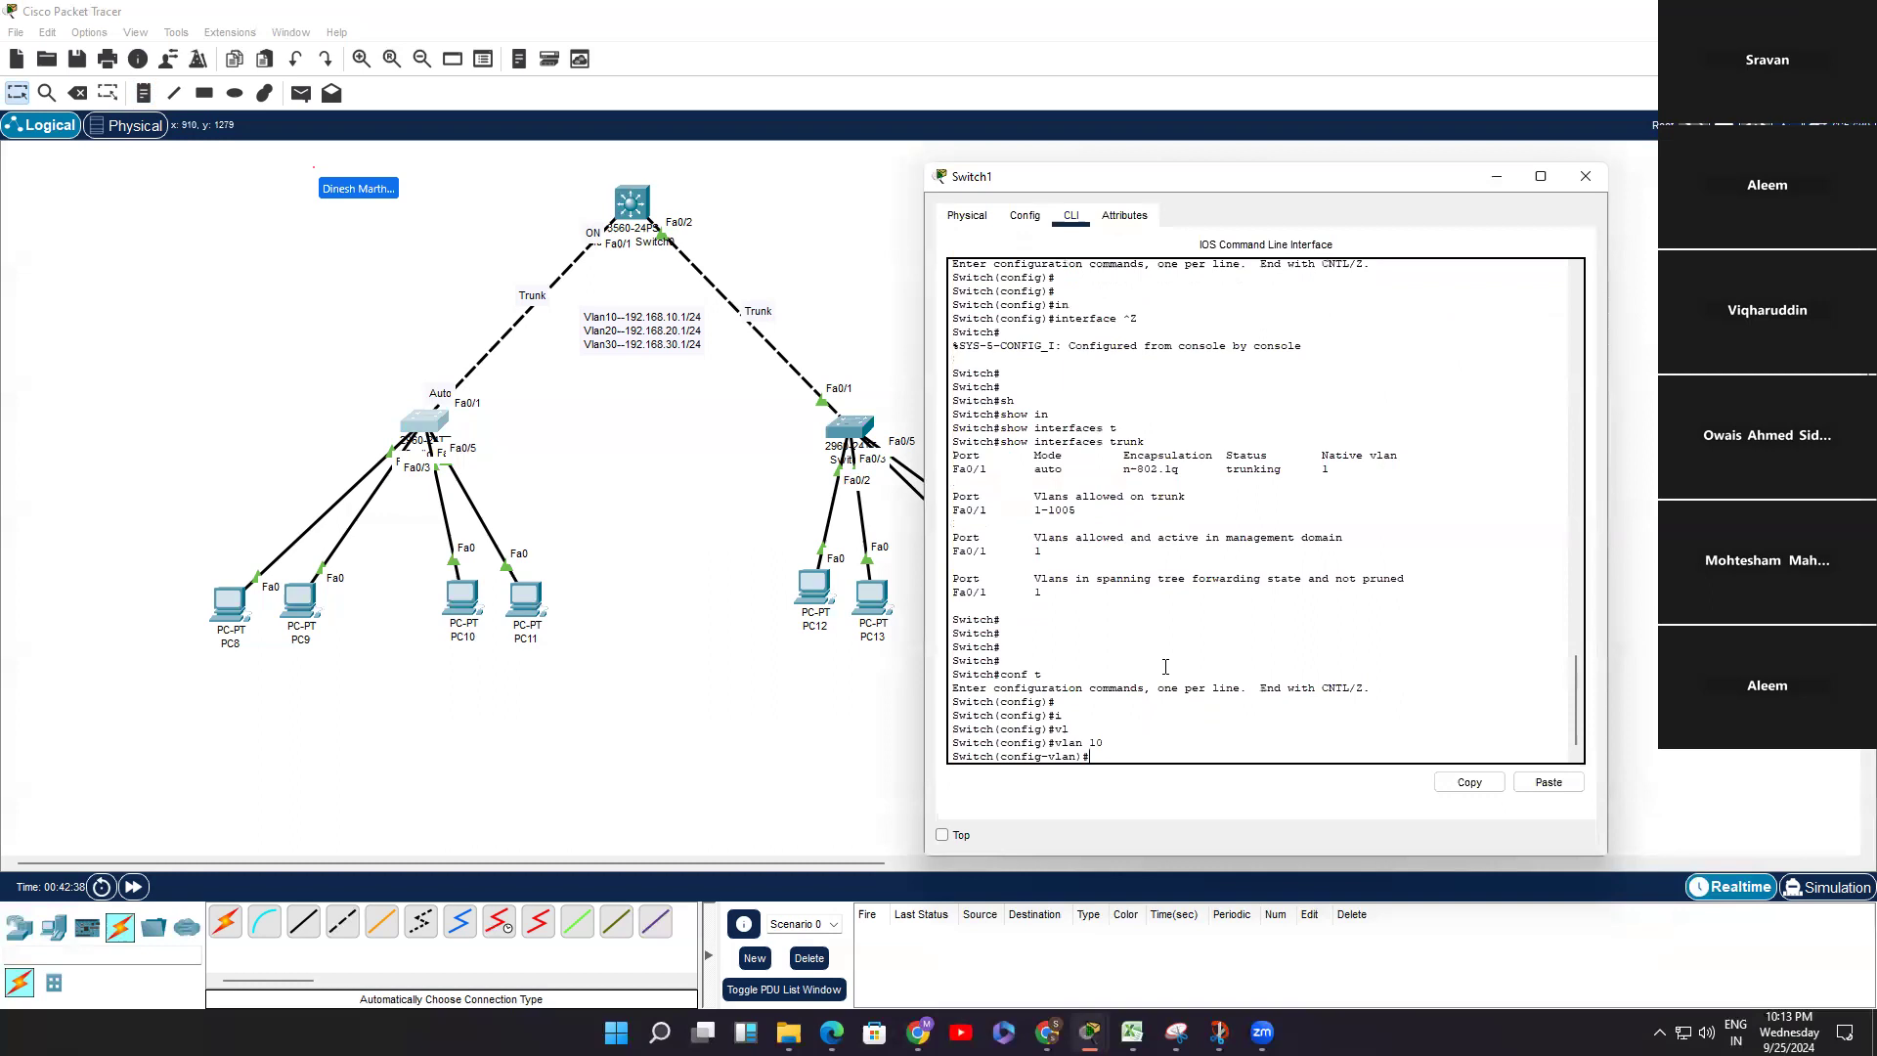
Step: Create VLAN 20 on Switch1 and return to privileged EXEC mode
{"action": "type", "text": "vlan"}
{"action": "key", "text": "Tab"}
{"action": "type", "text": "20"}
{"action": "key", "text": "Return"}
{"action": "key", "text": "Return"}
{"action": "key", "text": "Return"}
{"action": "key", "text": "ctrl+z"}
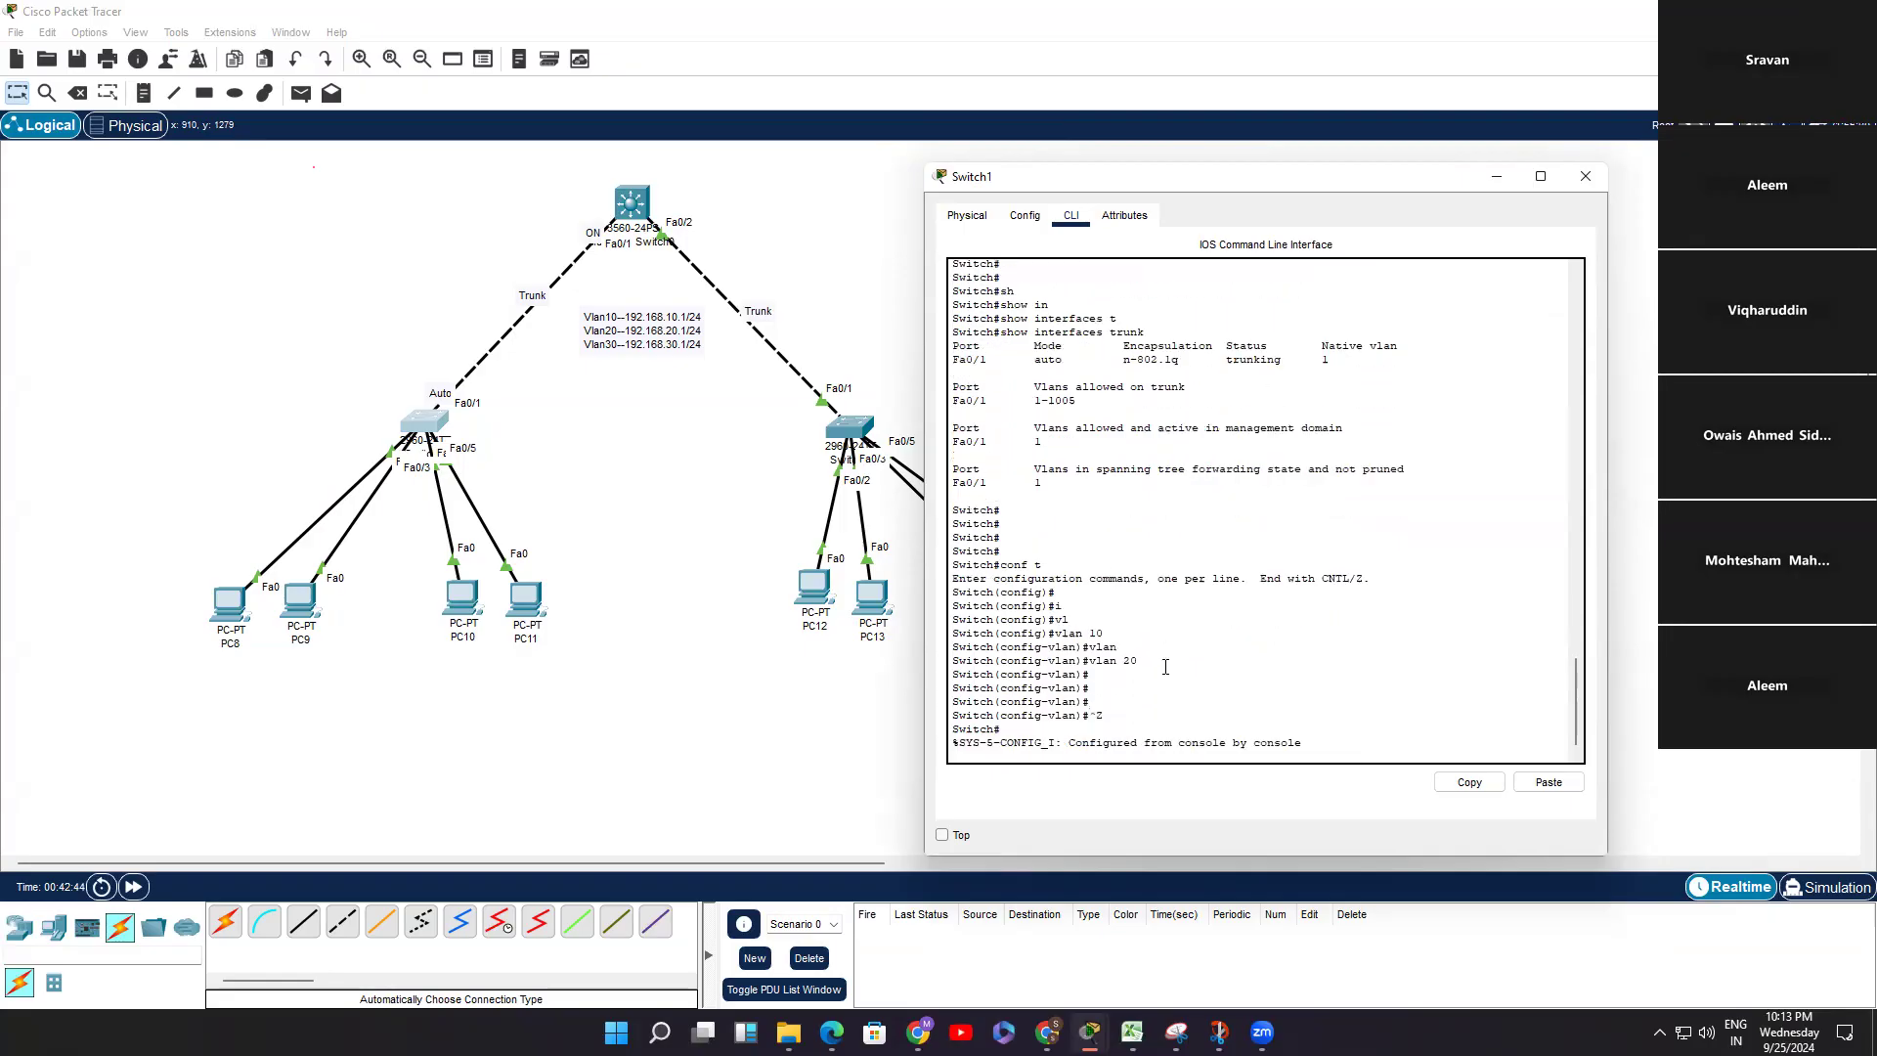
{"action": "key", "text": "Return"}
{"action": "key", "text": "Return"}
{"action": "type", "text": "inm"}
{"action": "key", "text": "Tab"}
{"action": "type", "text": "f"}
{"action": "key", "text": "Tab"}
{"action": "key", "text": "BackSpace"}
{"action": "key", "text": "BackSpace"}
{"action": "key", "text": "BackSpace"}
{"action": "type", "text": "in"}
{"action": "key", "text": "Tab"}
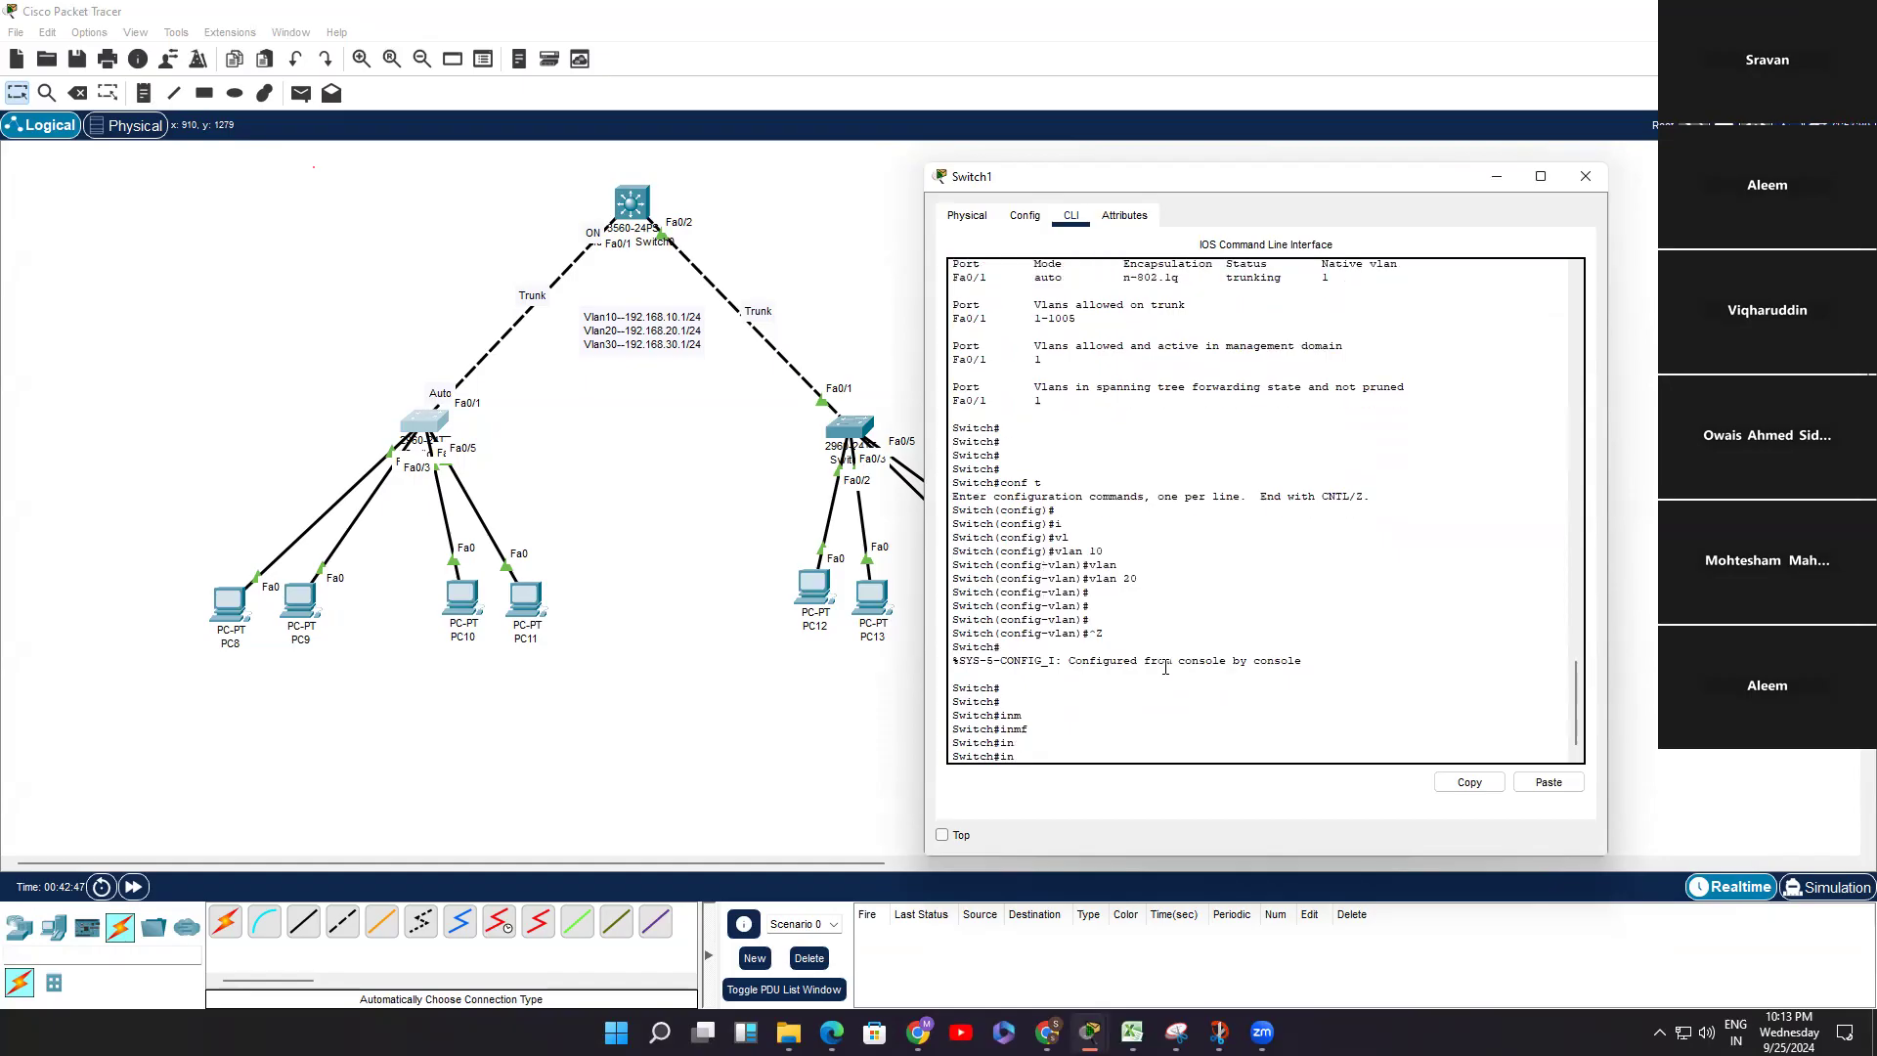
{"action": "key", "text": "BackSpace"}
Step: Enter global configuration mode on Switch1 and select the interface range fastEthernet 0/2-3
{"action": "type", "text": "conf t"}
{"action": "key", "text": "Return"}
{"action": "key", "text": "Return"}
{"action": "type", "text": "interface r"}
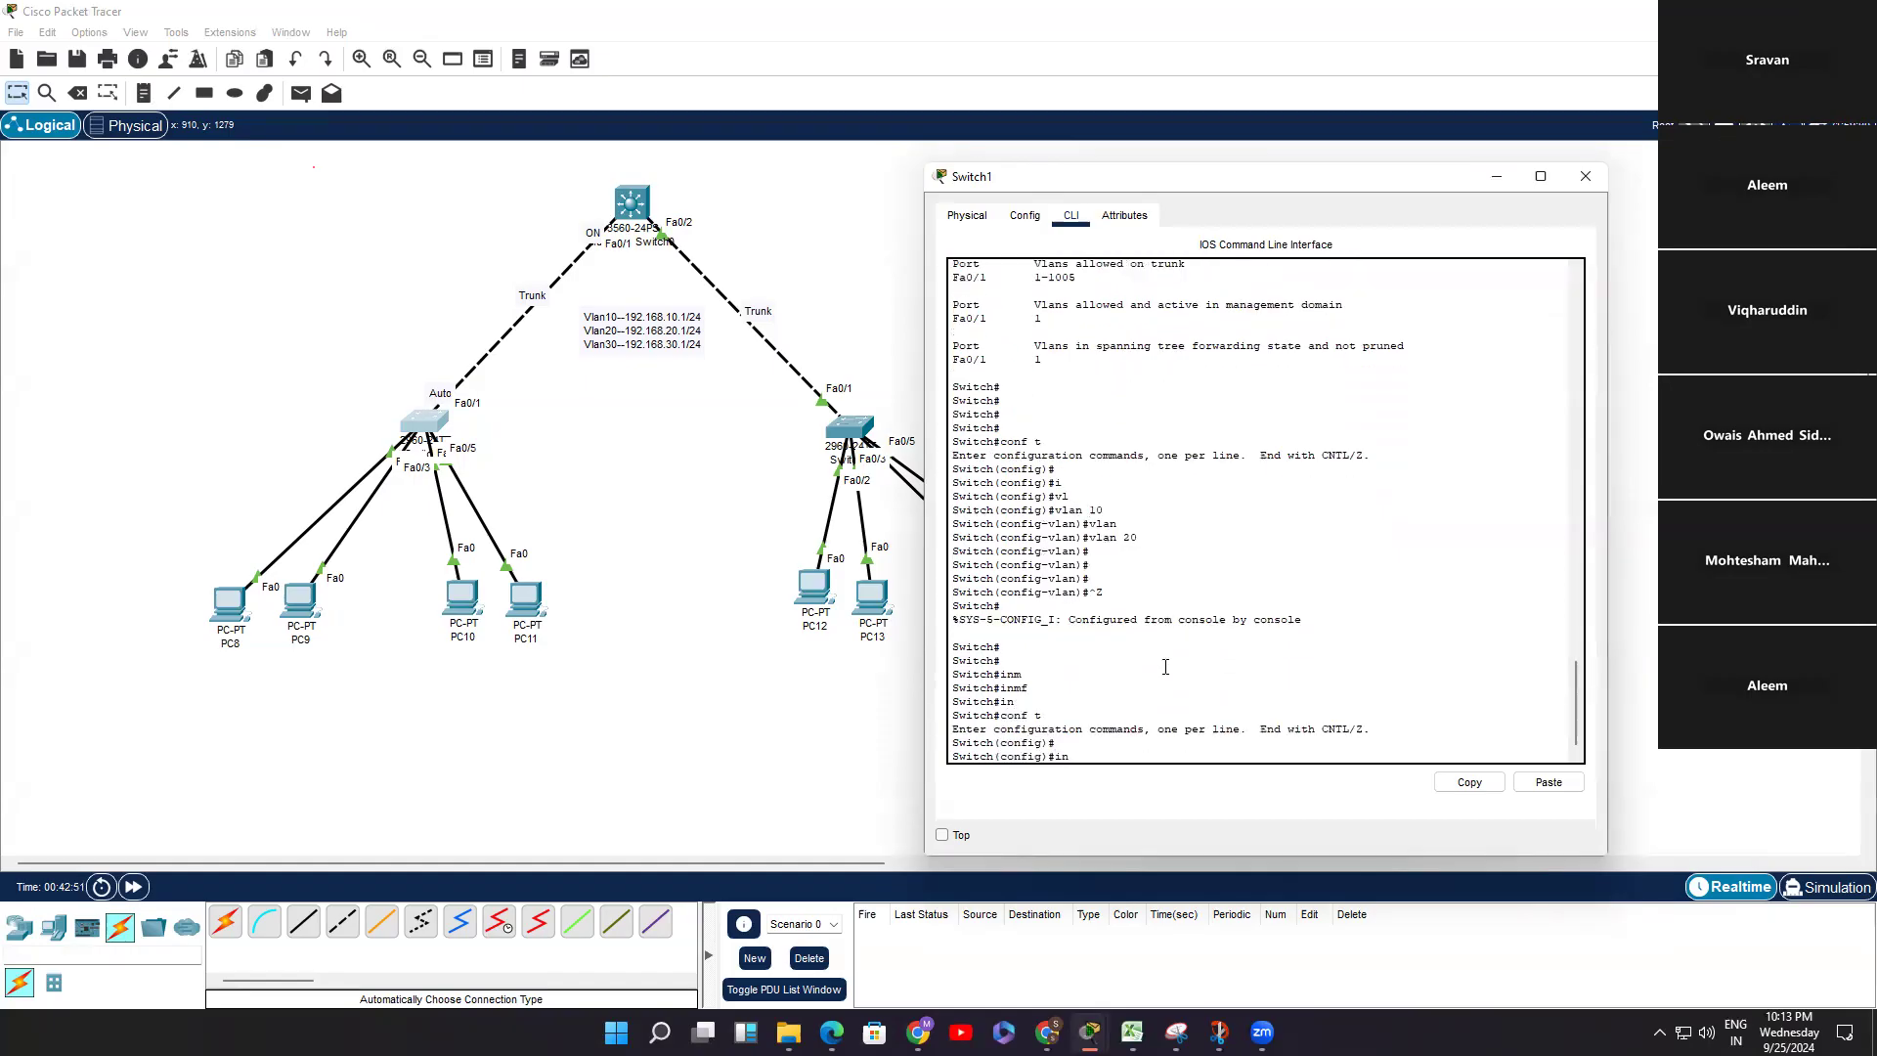
{"action": "key", "text": "Tab"}
{"action": "type", "text": "r"}
{"action": "key", "text": "Tab"}
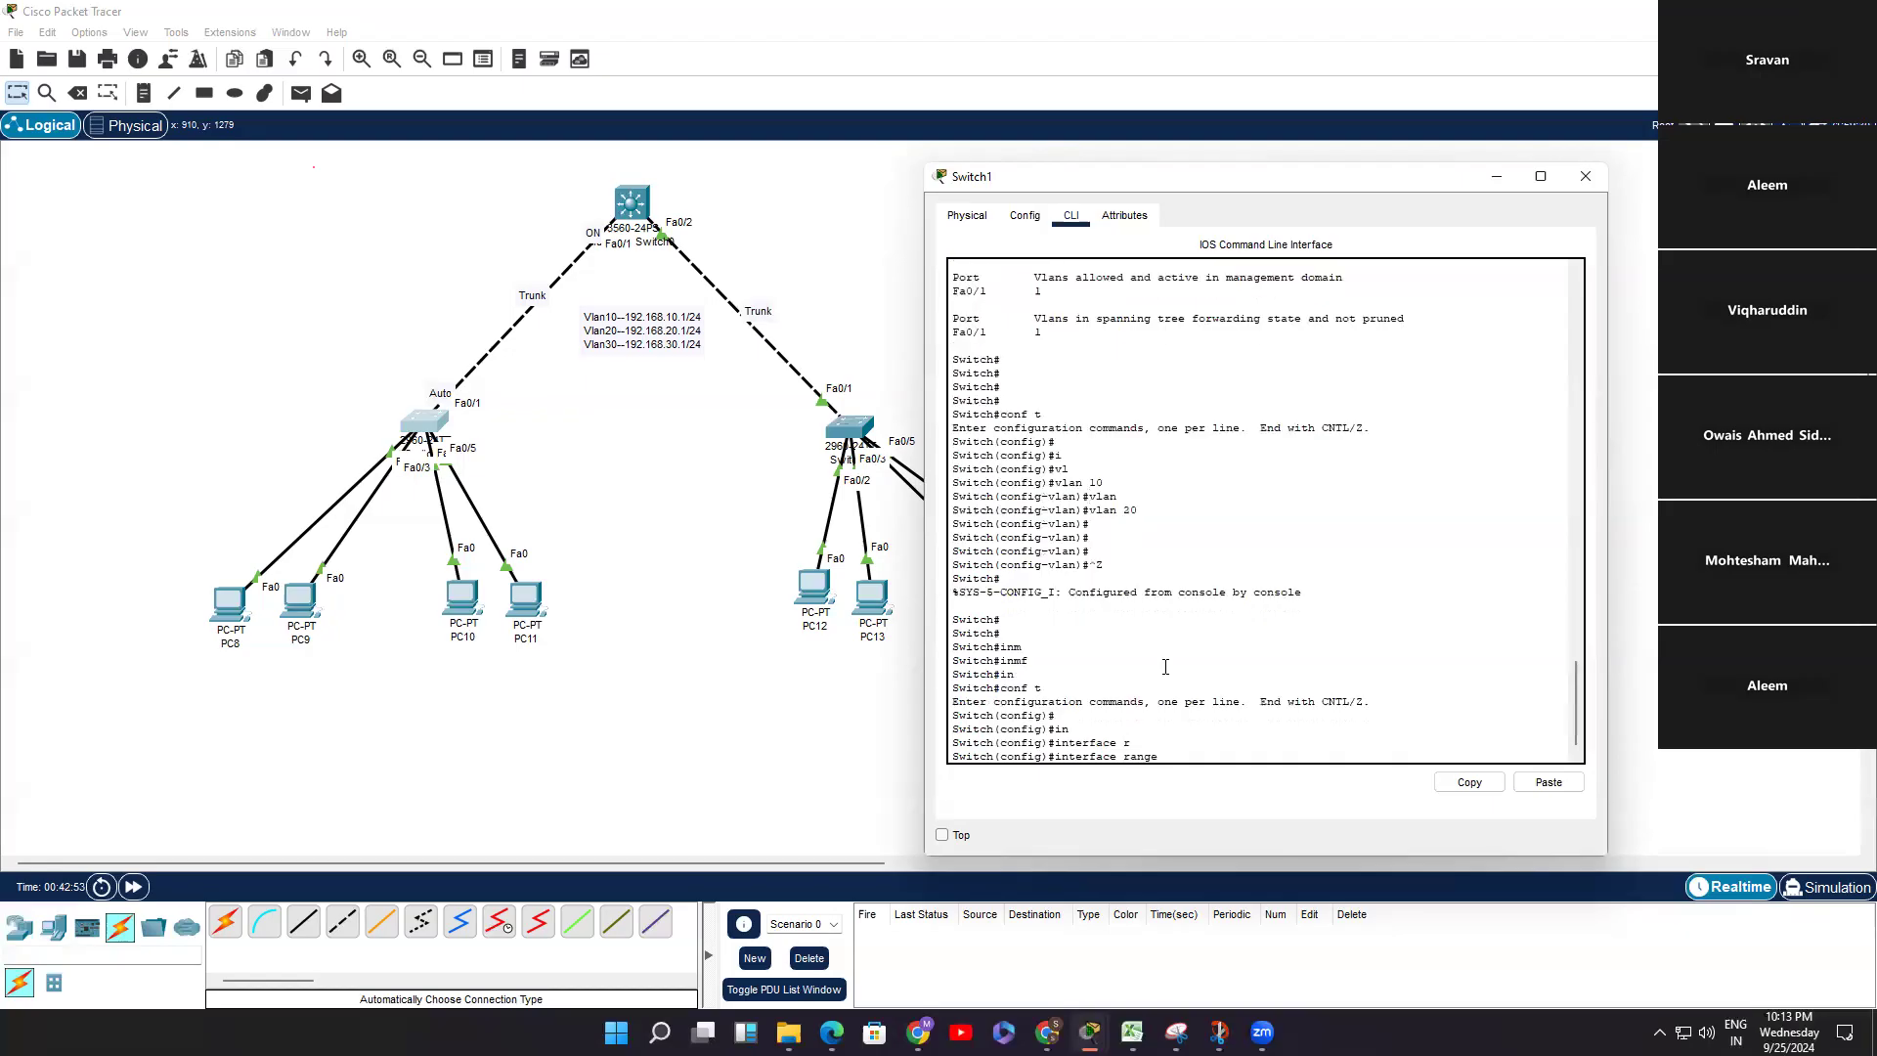
{"action": "type", "text": "f"}
{"action": "key", "text": "Tab"}
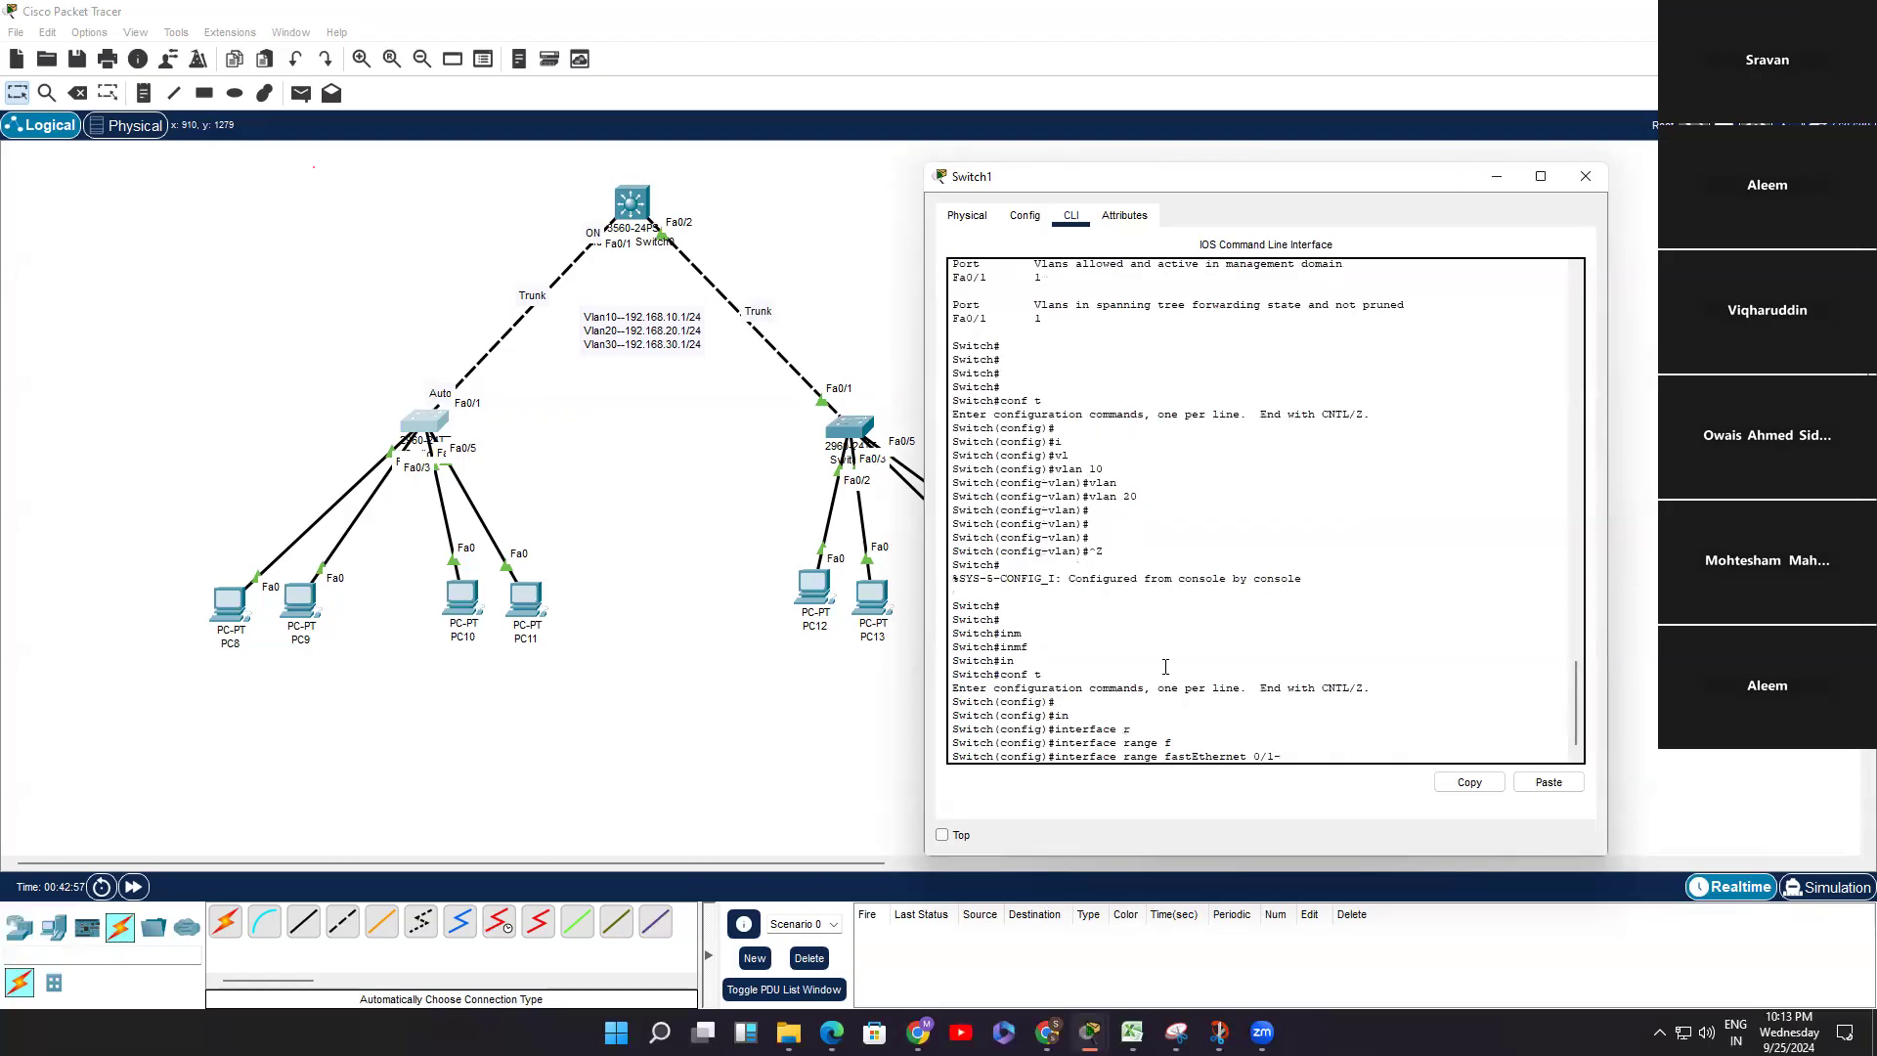
{"action": "type", "text": "0/"}
{"action": "key", "text": "Return"}
{"action": "key", "text": "Return"}
Step: Set the selected fastEthernet 0/2-3 ports to access mode with switchport mode access
{"action": "type", "text": "switchport"}
{"action": "key", "text": "Tab"}
{"action": "type", "text": "m"}
{"action": "key", "text": "Tab"}
{"action": "type", "text": "ac"}
{"action": "key", "text": "Tab"}
{"action": "key", "text": "Return"}
Step: Assign Switch1's fastEthernet 0/2-3 ports to VLAN 10 with switchport access vlan 10 and exit interface range configuration
{"action": "type", "text": "sw"}
{"action": "key", "text": "Tab"}
{"action": "type", "text": "a"}
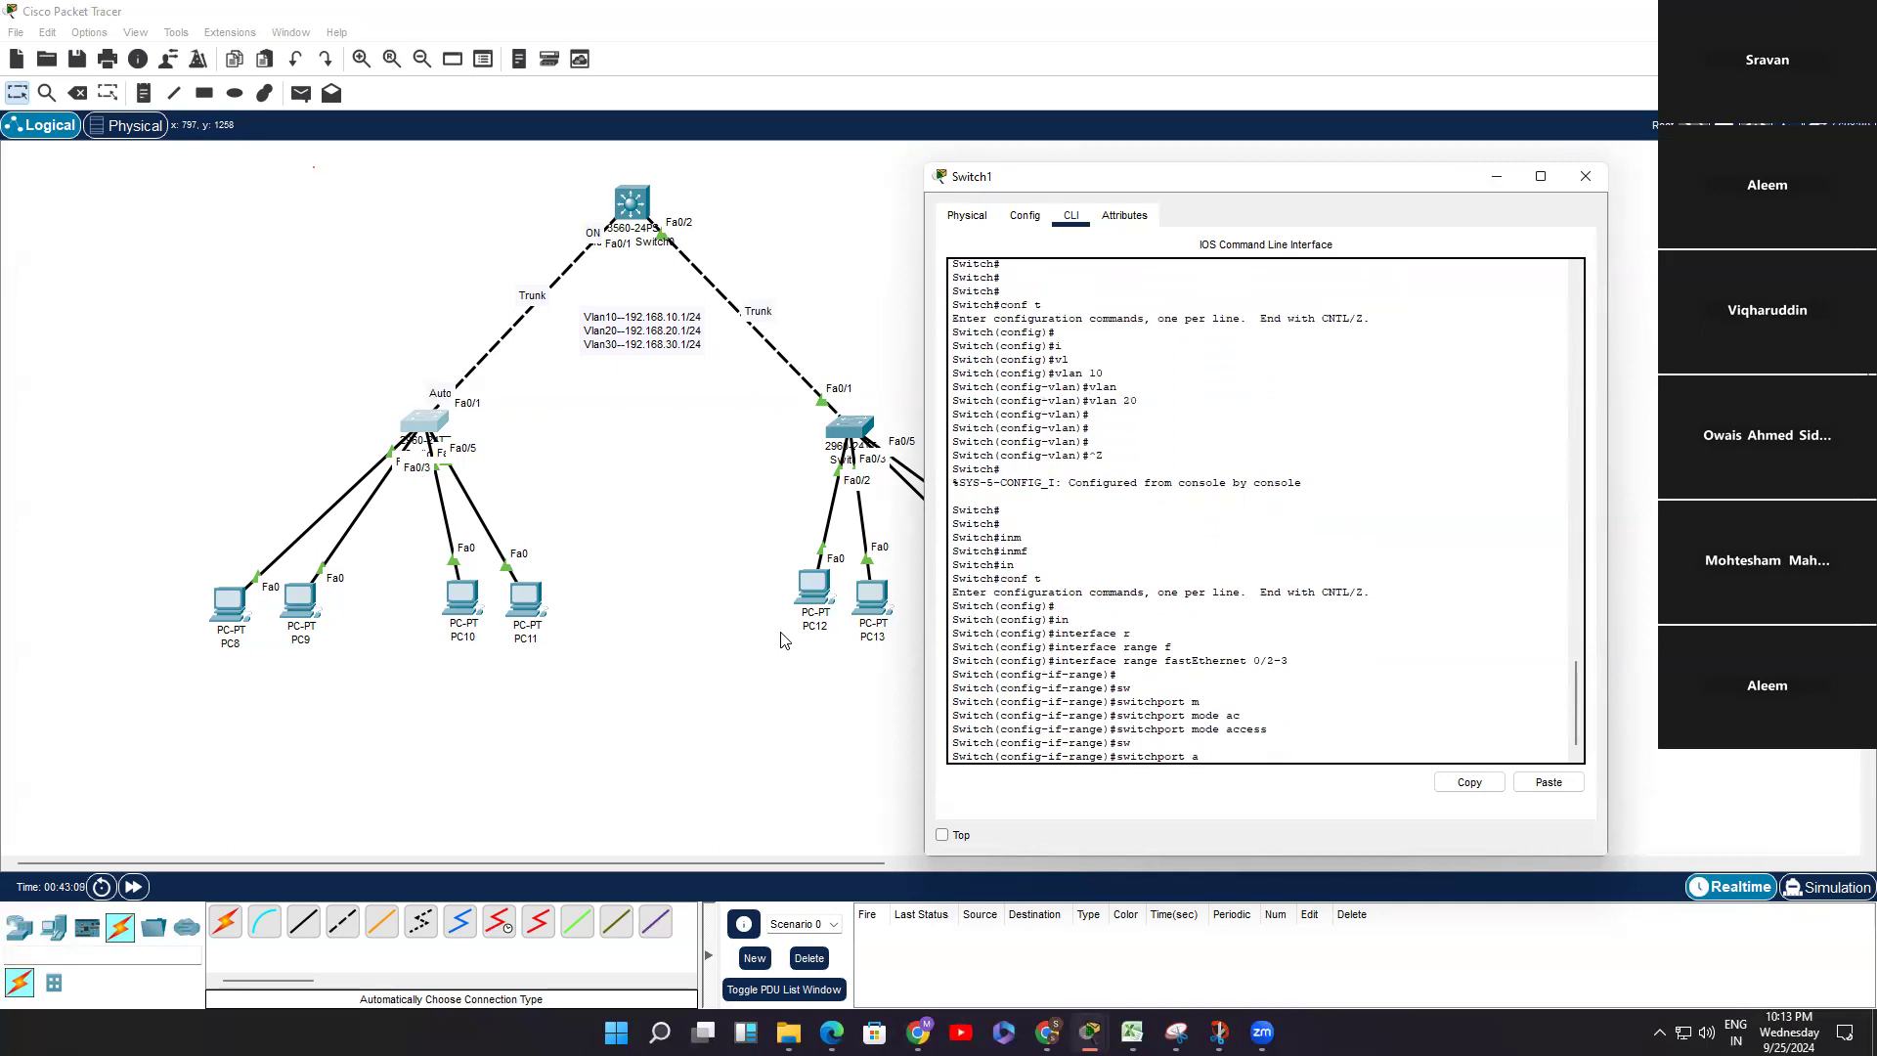
{"action": "type", "text": "c"}
{"action": "key", "text": "Tab"}
{"action": "type", "text": "vl"}
{"action": "key", "text": "Tab"}
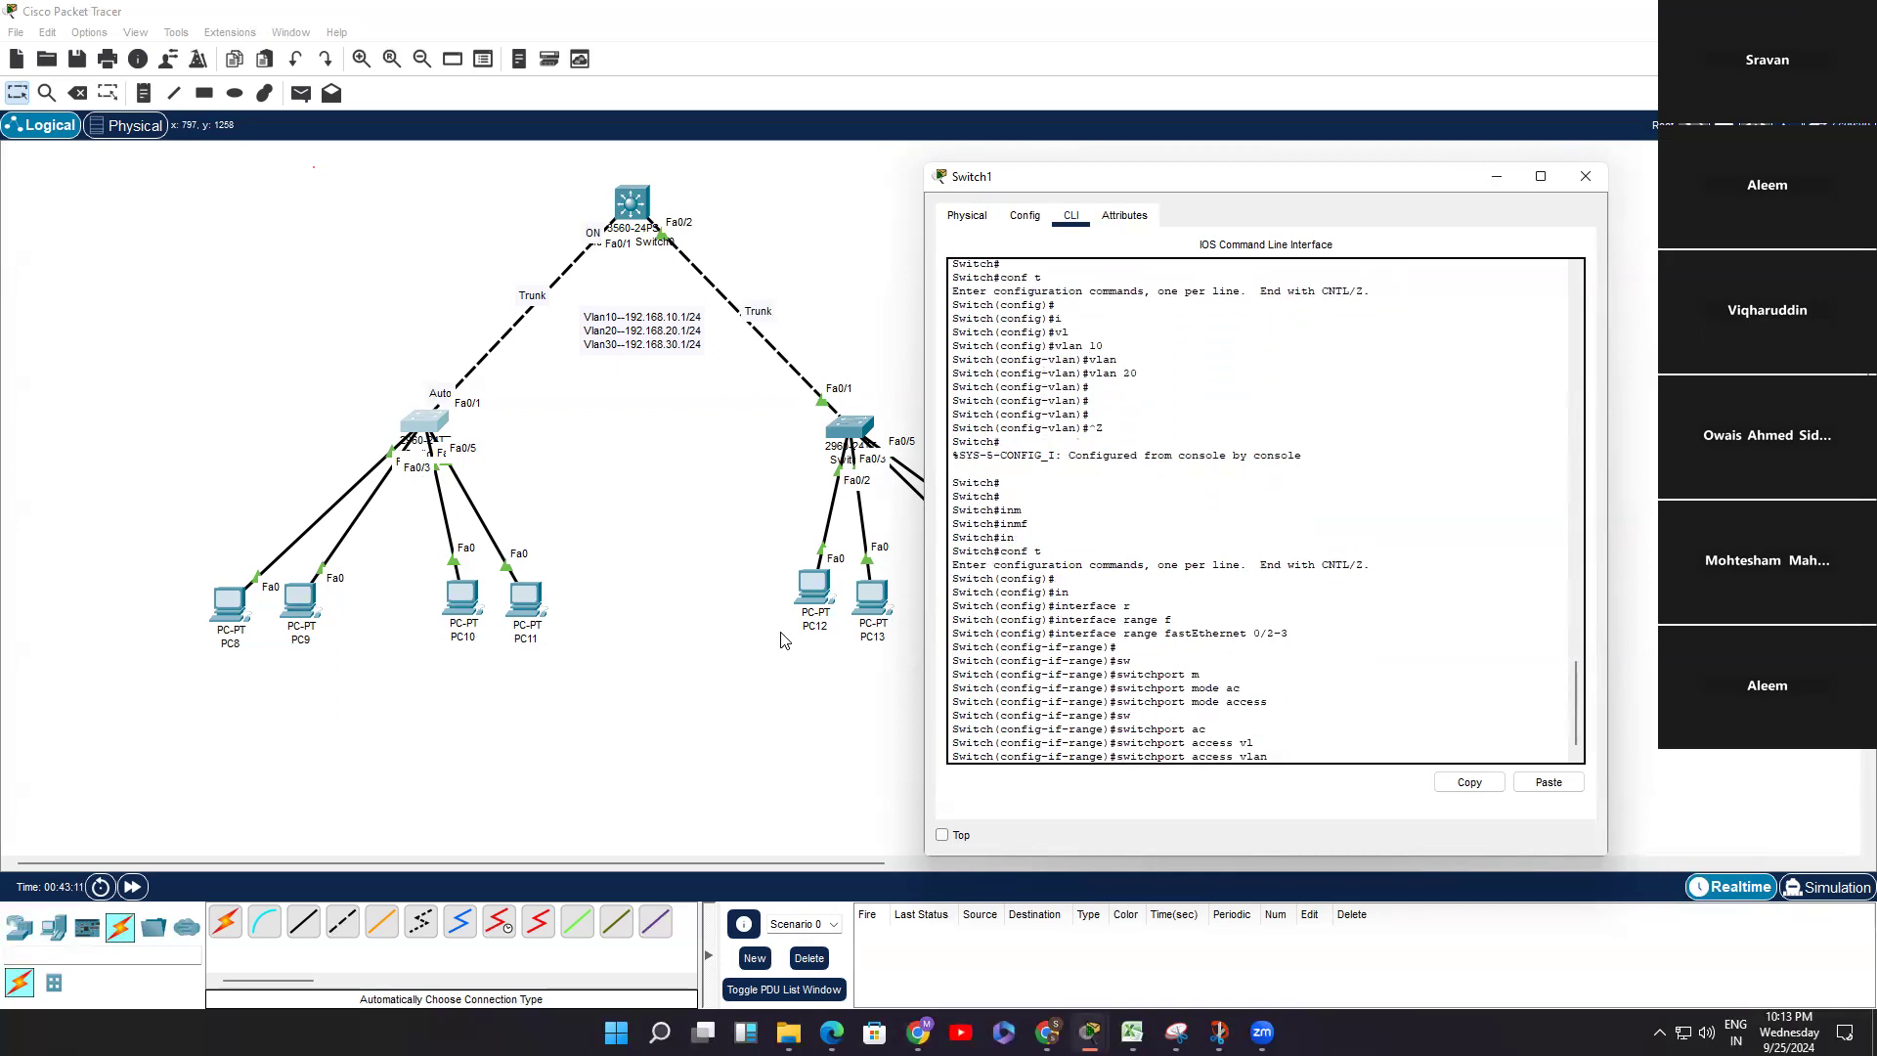
{"action": "type", "text": "10"}
{"action": "key", "text": "Return"}
{"action": "key", "text": "Return"}
{"action": "key", "text": "Return"}
{"action": "type", "text": "ex"}
{"action": "key", "text": "Return"}
{"action": "key", "text": "Return"}
{"action": "key", "text": "Return"}
Step: Select the interface range fastEthernet 0/4-5 on Switch1
{"action": "type", "text": "in"}
{"action": "key", "text": "Tab"}
{"action": "type", "text": "f"}
{"action": "key", "text": "Tab"}
{"action": "key", "text": "BackSpace"}
{"action": "key", "text": "BackSpace"}
{"action": "key", "text": "BackSpace"}
{"action": "key", "text": "BackSpace"}
{"action": "key", "text": "BackSpace"}
{"action": "key", "text": "BackSpace"}
{"action": "key", "text": "BackSpace"}
{"action": "key", "text": "BackSpace"}
{"action": "key", "text": "BackSpace"}
{"action": "key", "text": "BackSpace"}
{"action": "key", "text": "BackSpace"}
{"action": "key", "text": "BackSpace"}
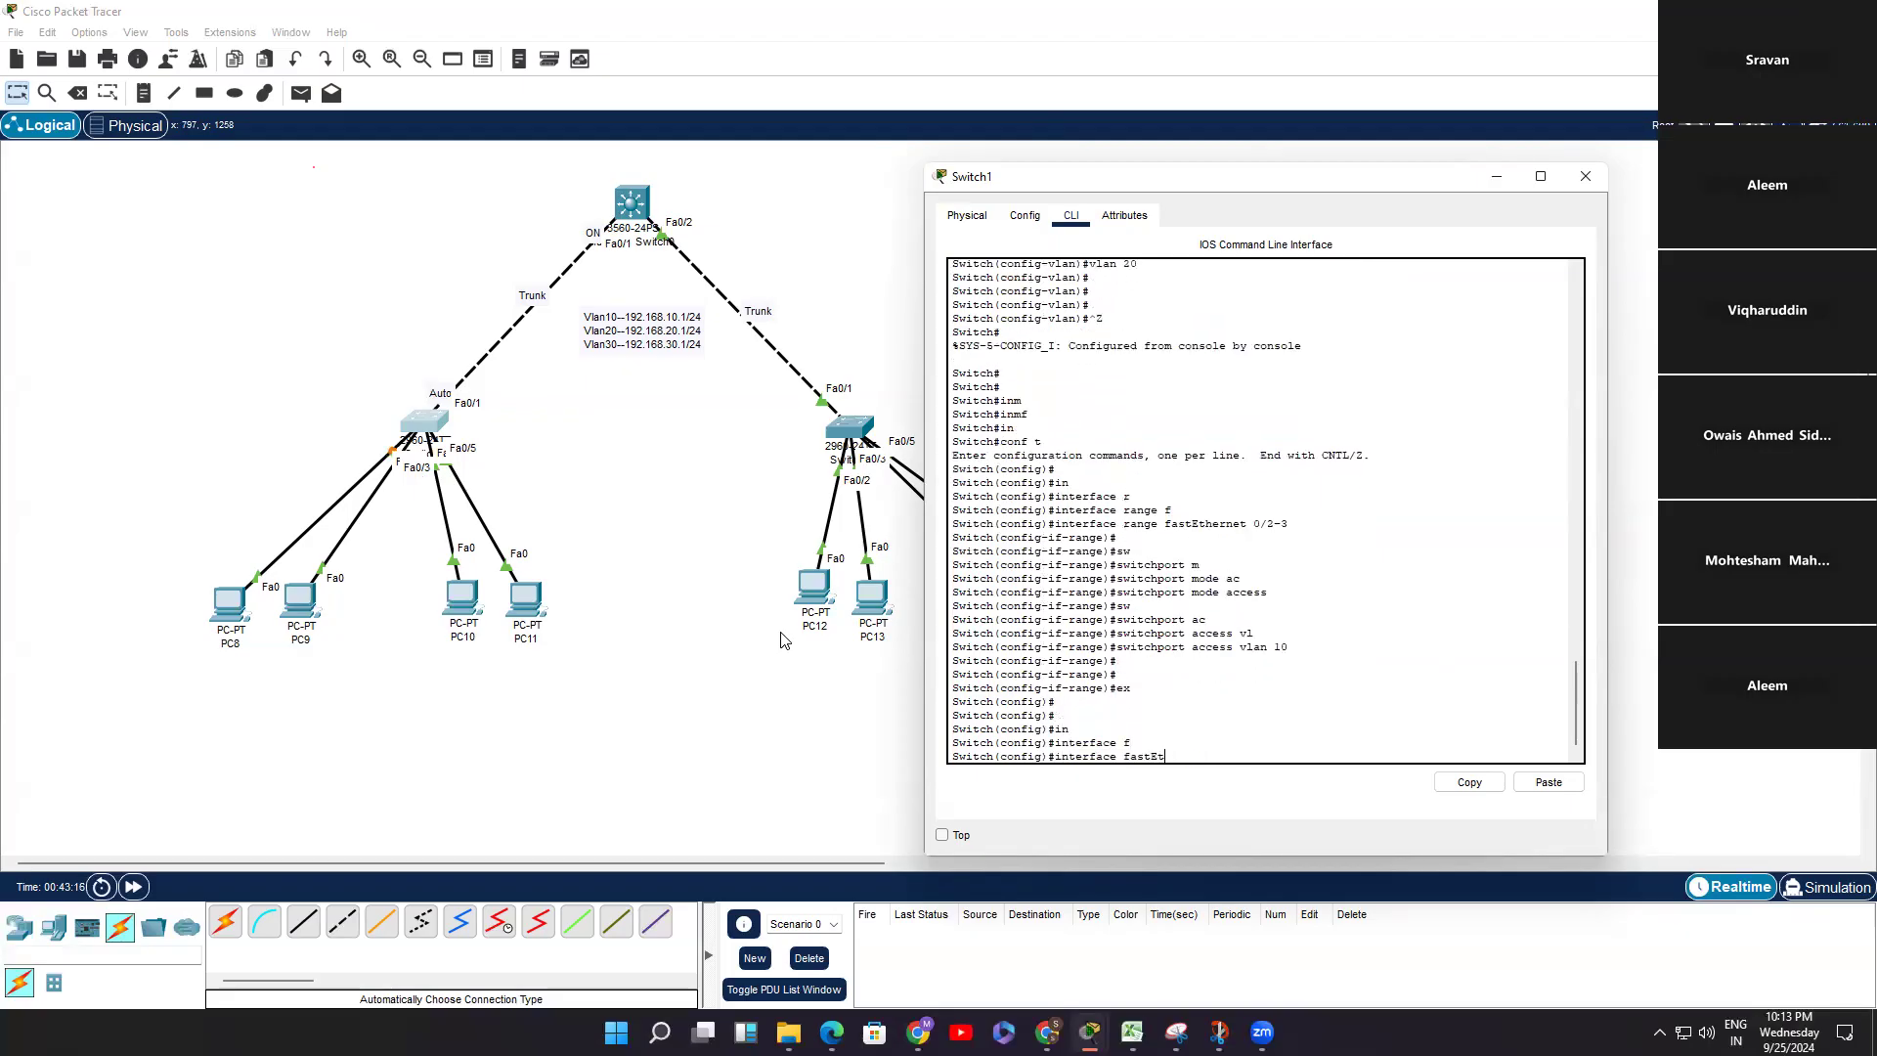
{"action": "type", "text": "r"}
{"action": "key", "text": "Tab"}
{"action": "type", "text": "f"}
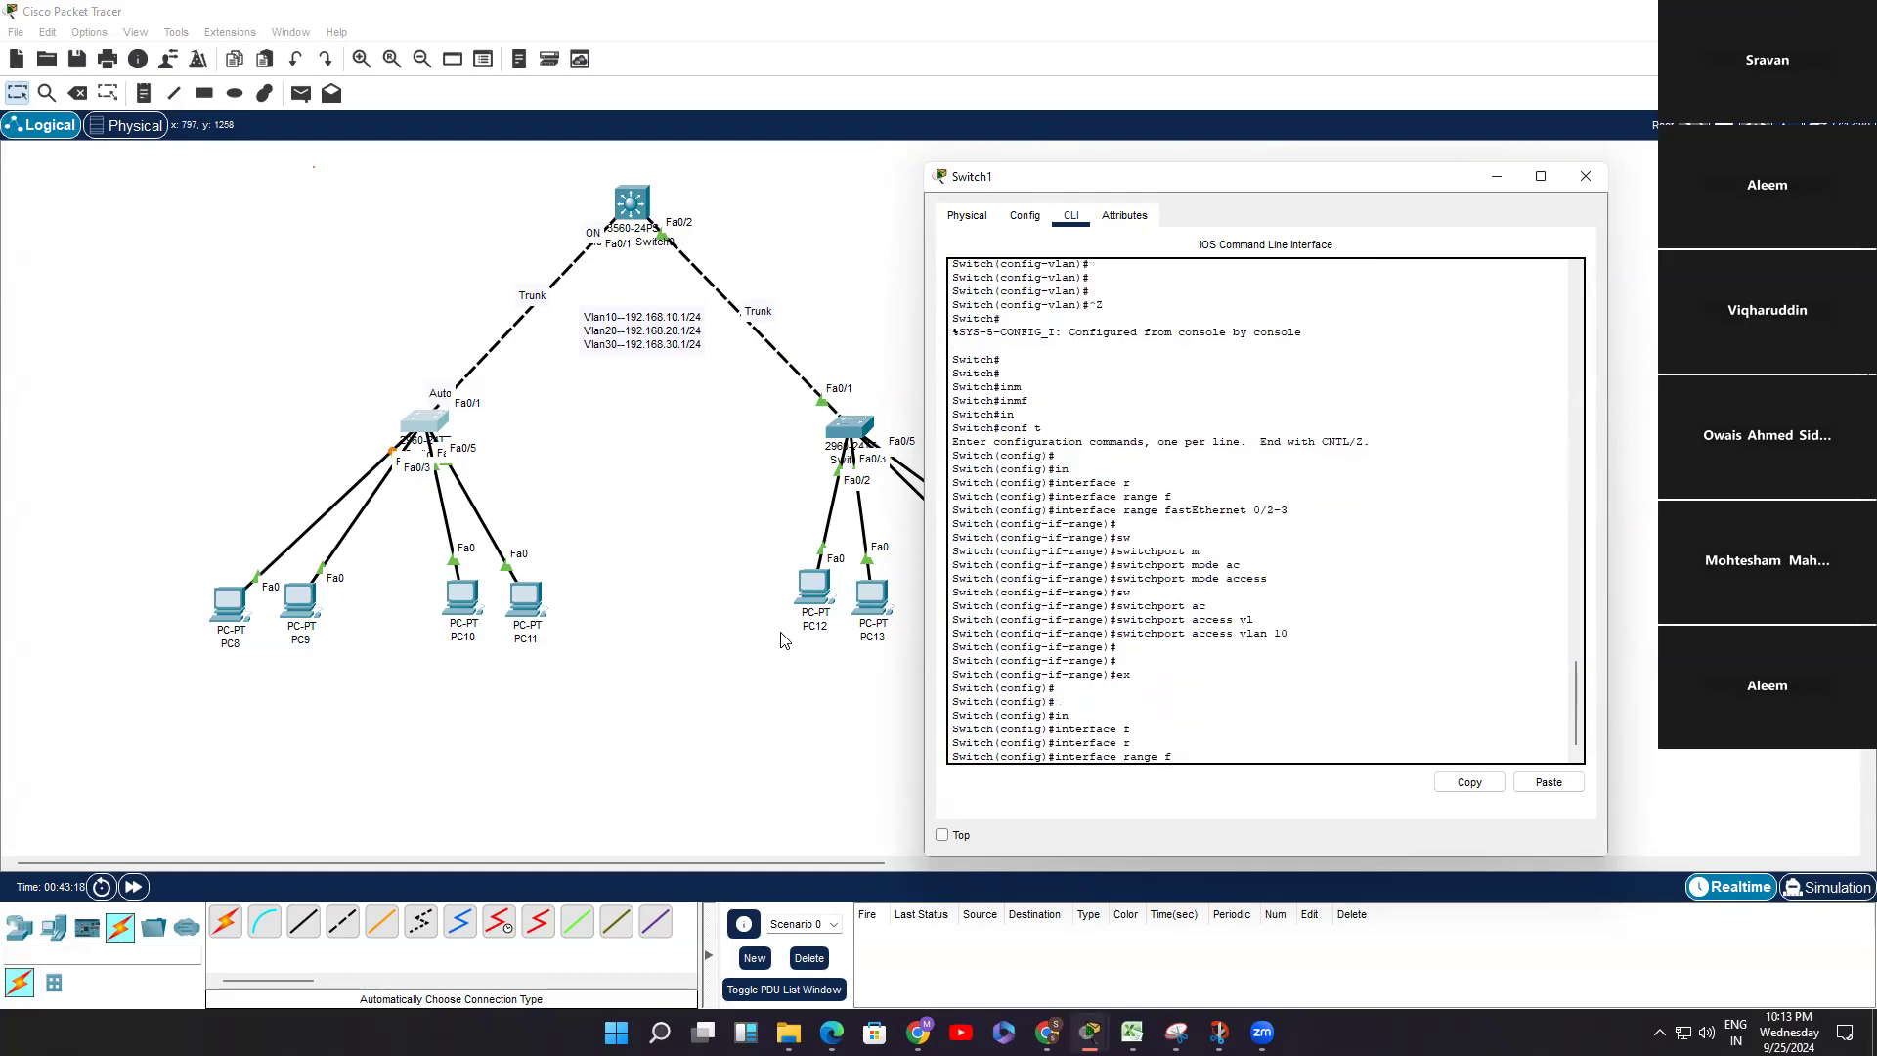
{"action": "key", "text": "Tab"}
{"action": "type", "text": "0/"}
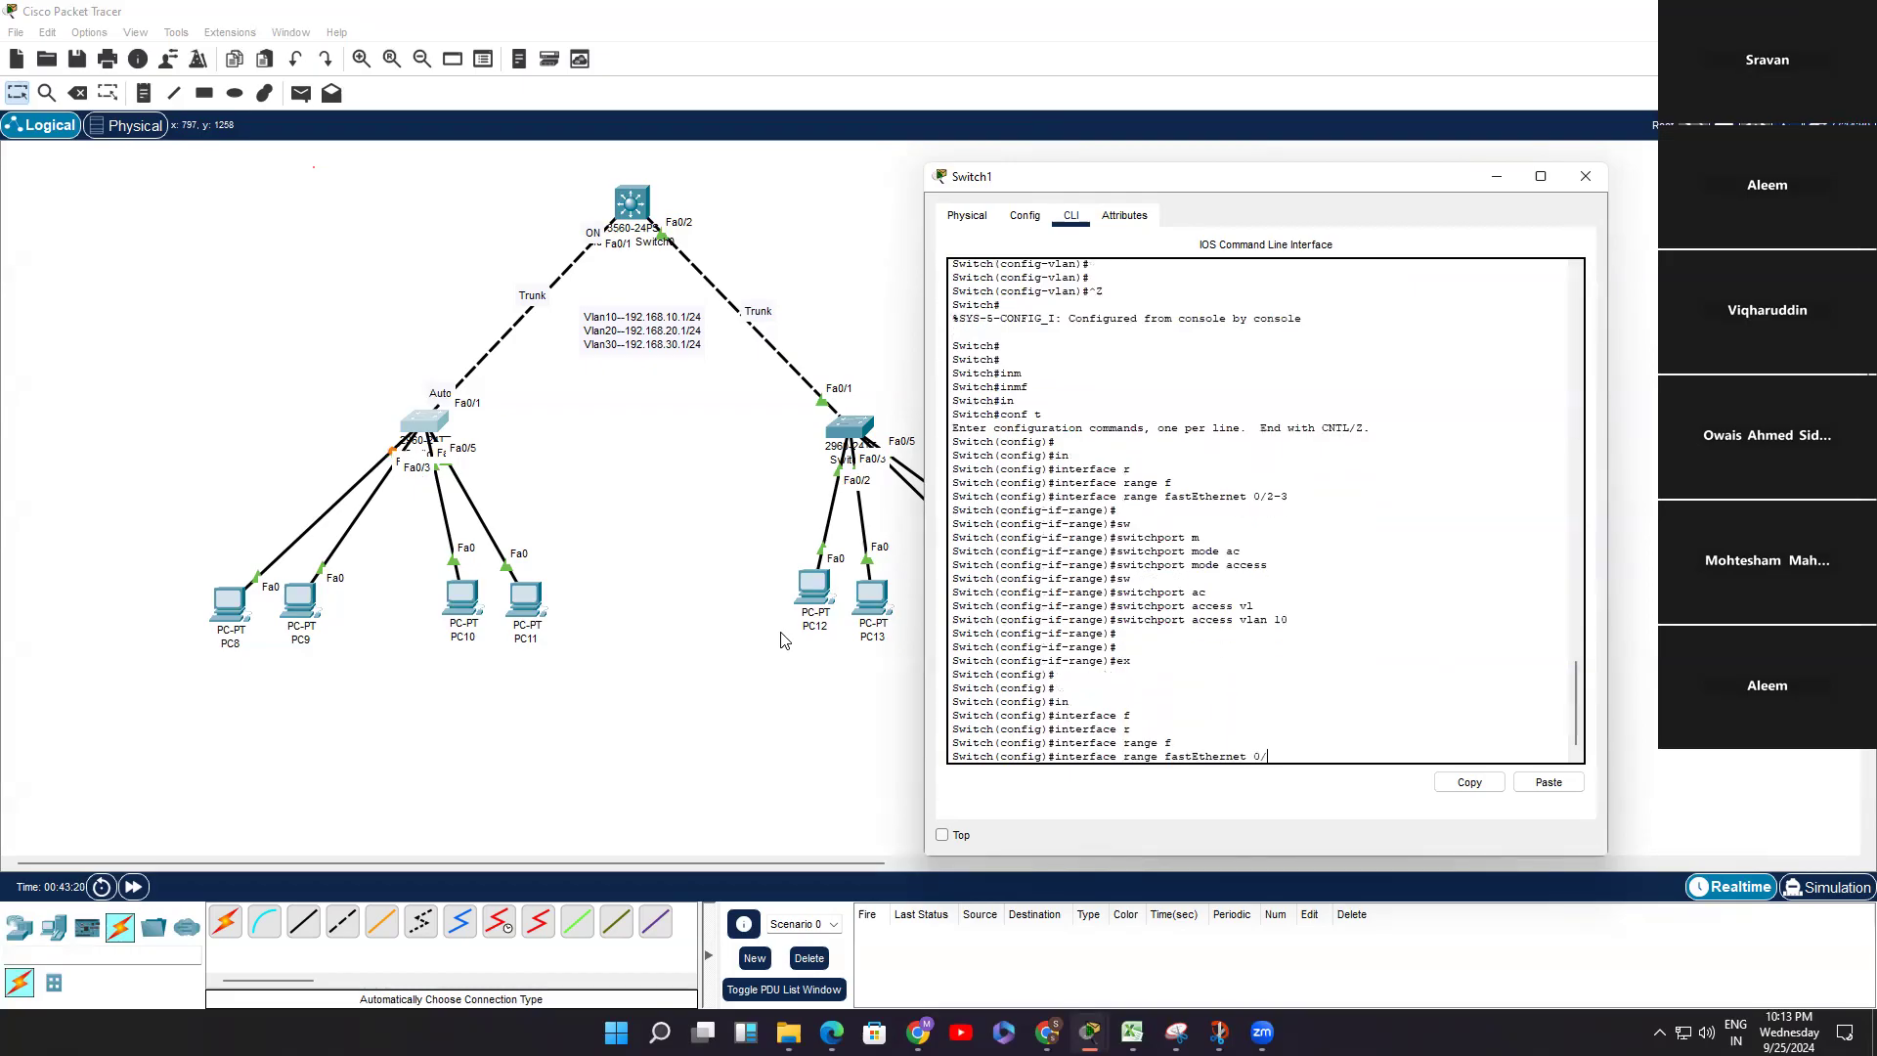
{"action": "mouse_move", "coordinate": [462, 604]}
{"action": "left_mouse_down"}
{"action": "mouse_move", "coordinate": [577, 489]}
{"action": "mouse_move", "coordinate": [473, 608]}
{"action": "left_mouse_up"}
{"action": "left_click", "coordinate": [409, 412]}
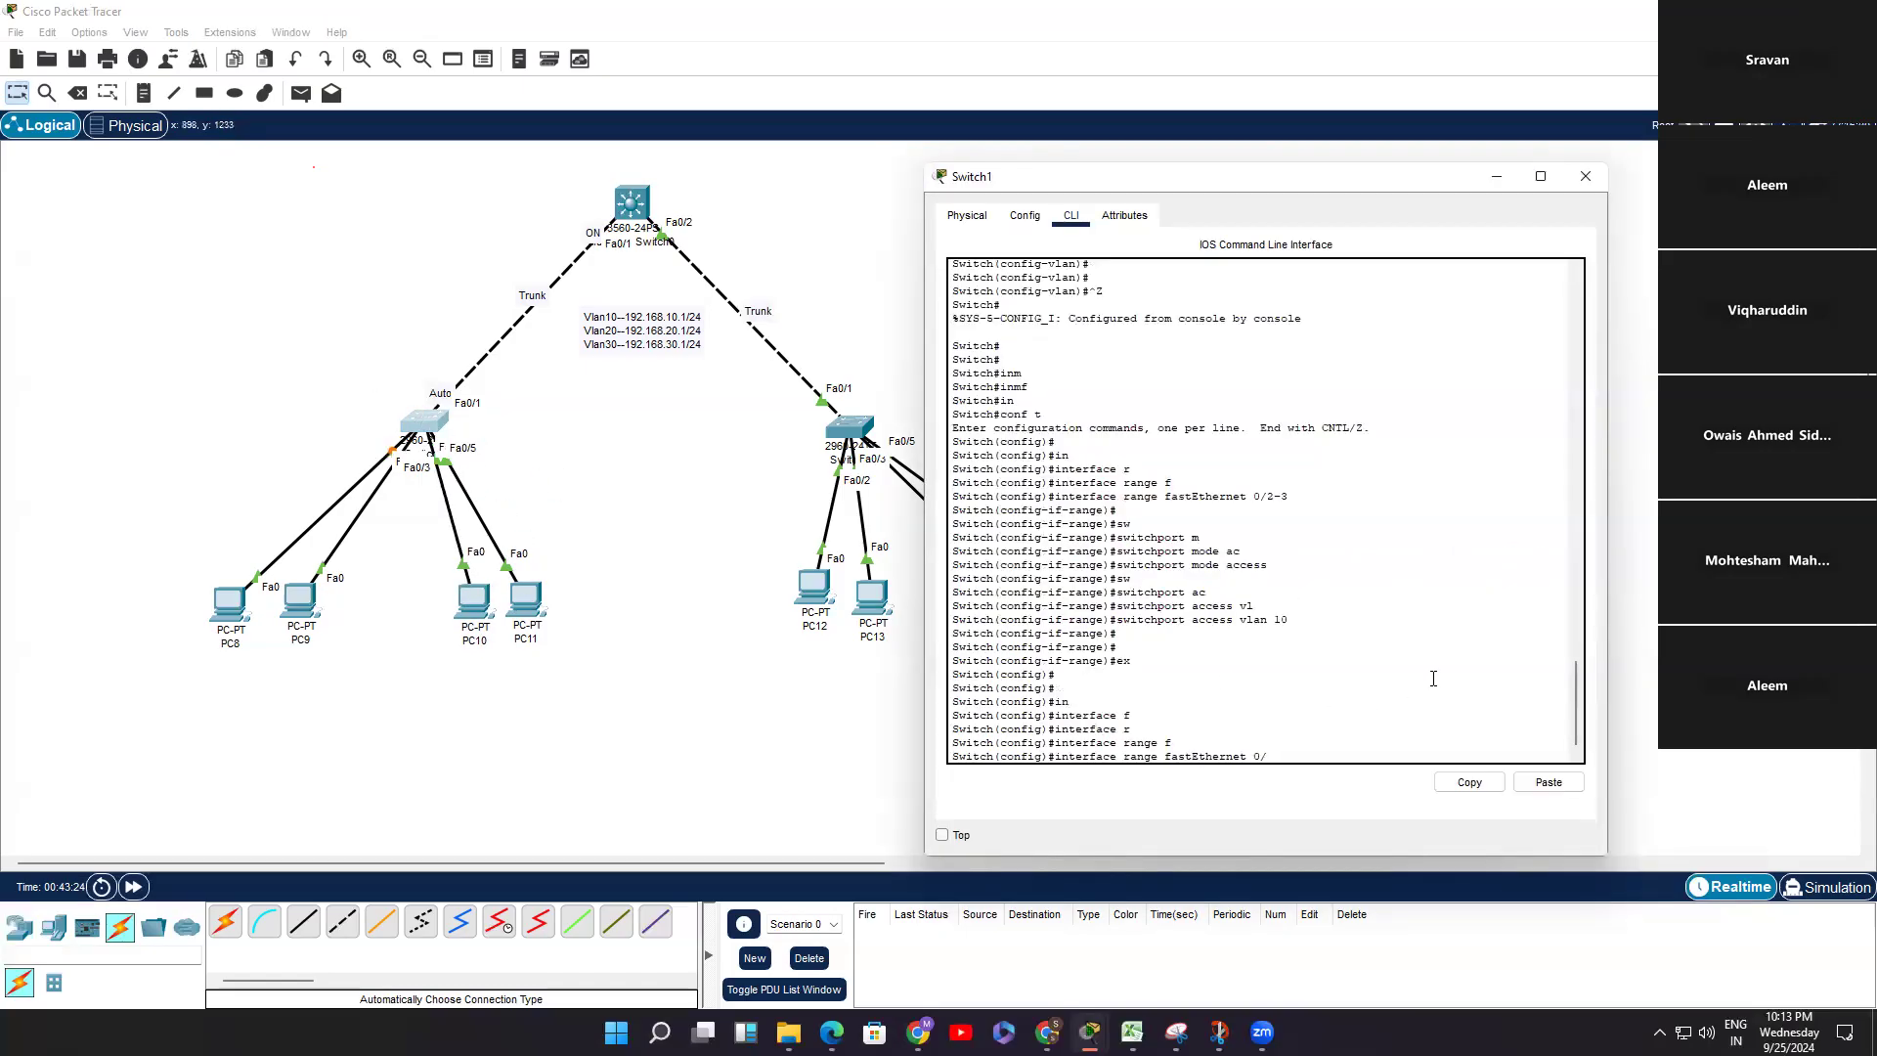
{"action": "type", "text": "4-5"}
{"action": "key", "text": "Return"}
{"action": "key", "text": "Return"}
{"action": "key", "text": "Return"}
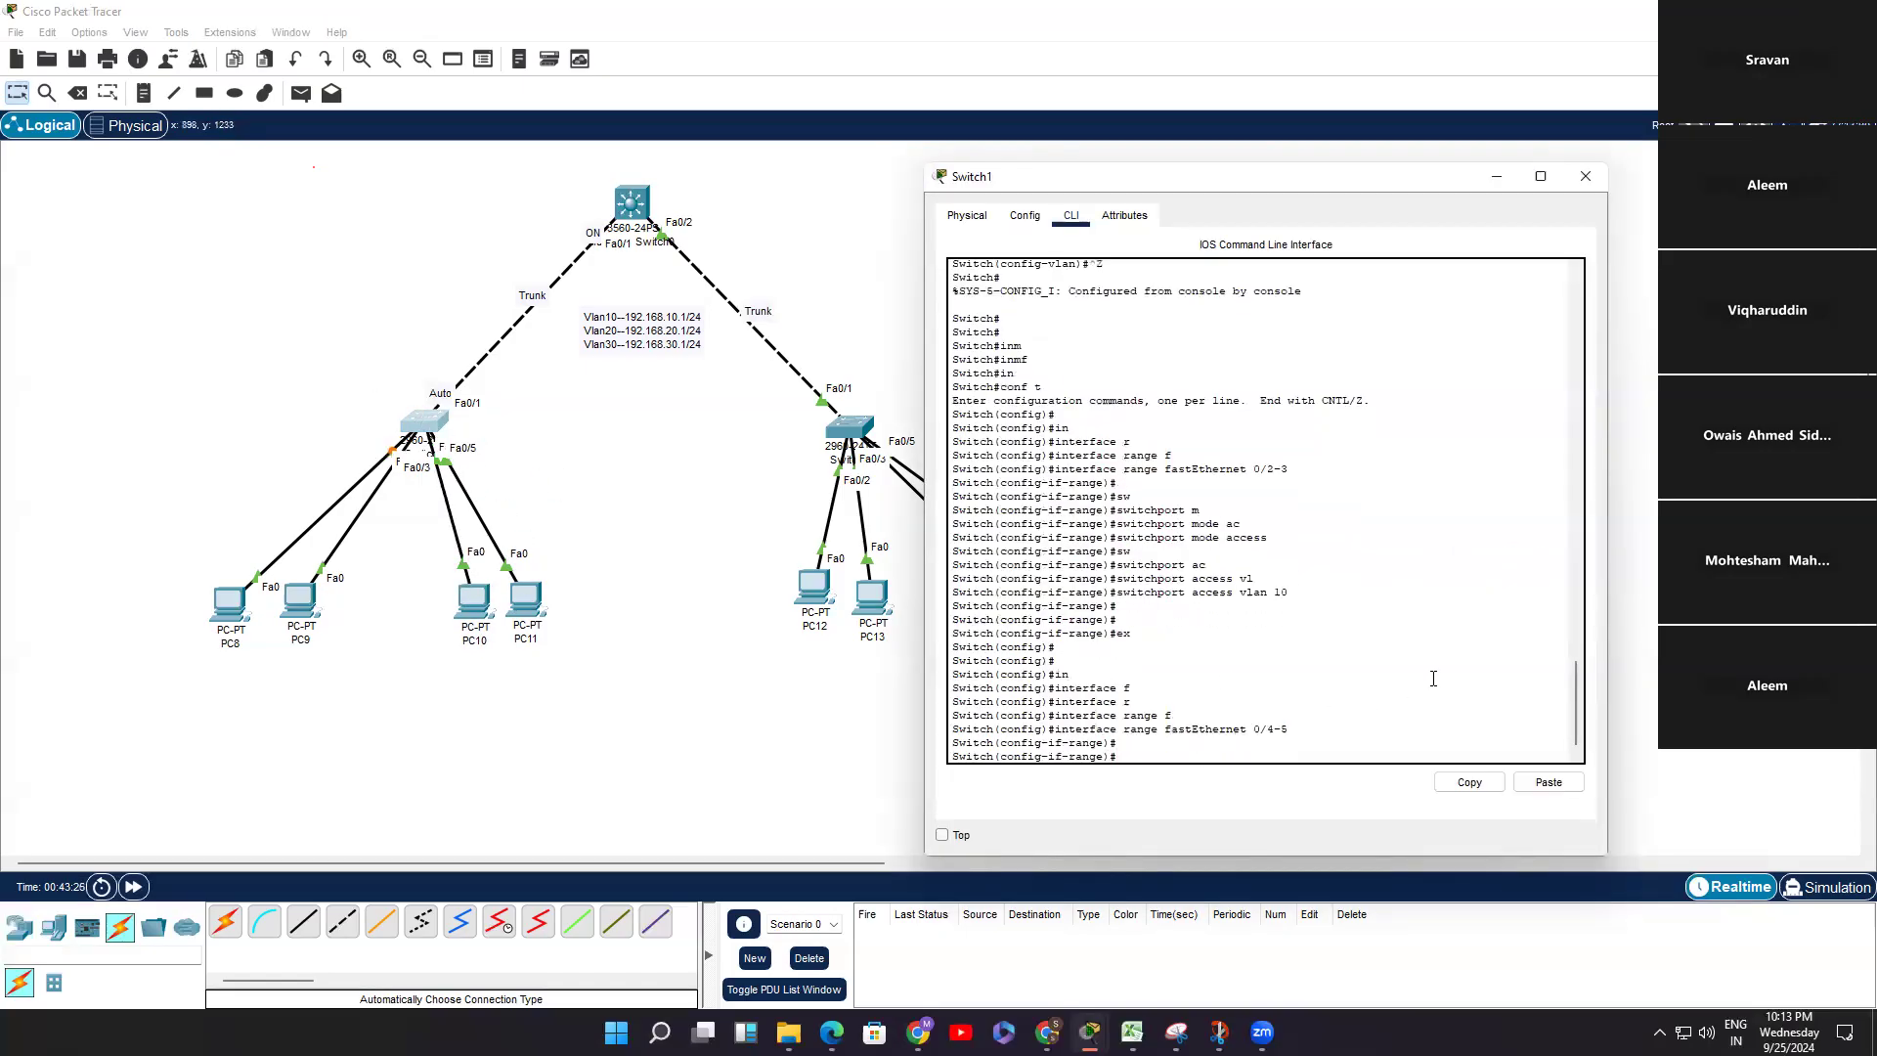
Step: Set the selected fastEthernet 0/4-5 ports to access mode with switchport mode access
{"action": "type", "text": "sw"}
{"action": "key", "text": "Tab"}
{"action": "type", "text": "m"}
{"action": "key", "text": "Tab"}
{"action": "type", "text": "ac"}
{"action": "key", "text": "Tab"}
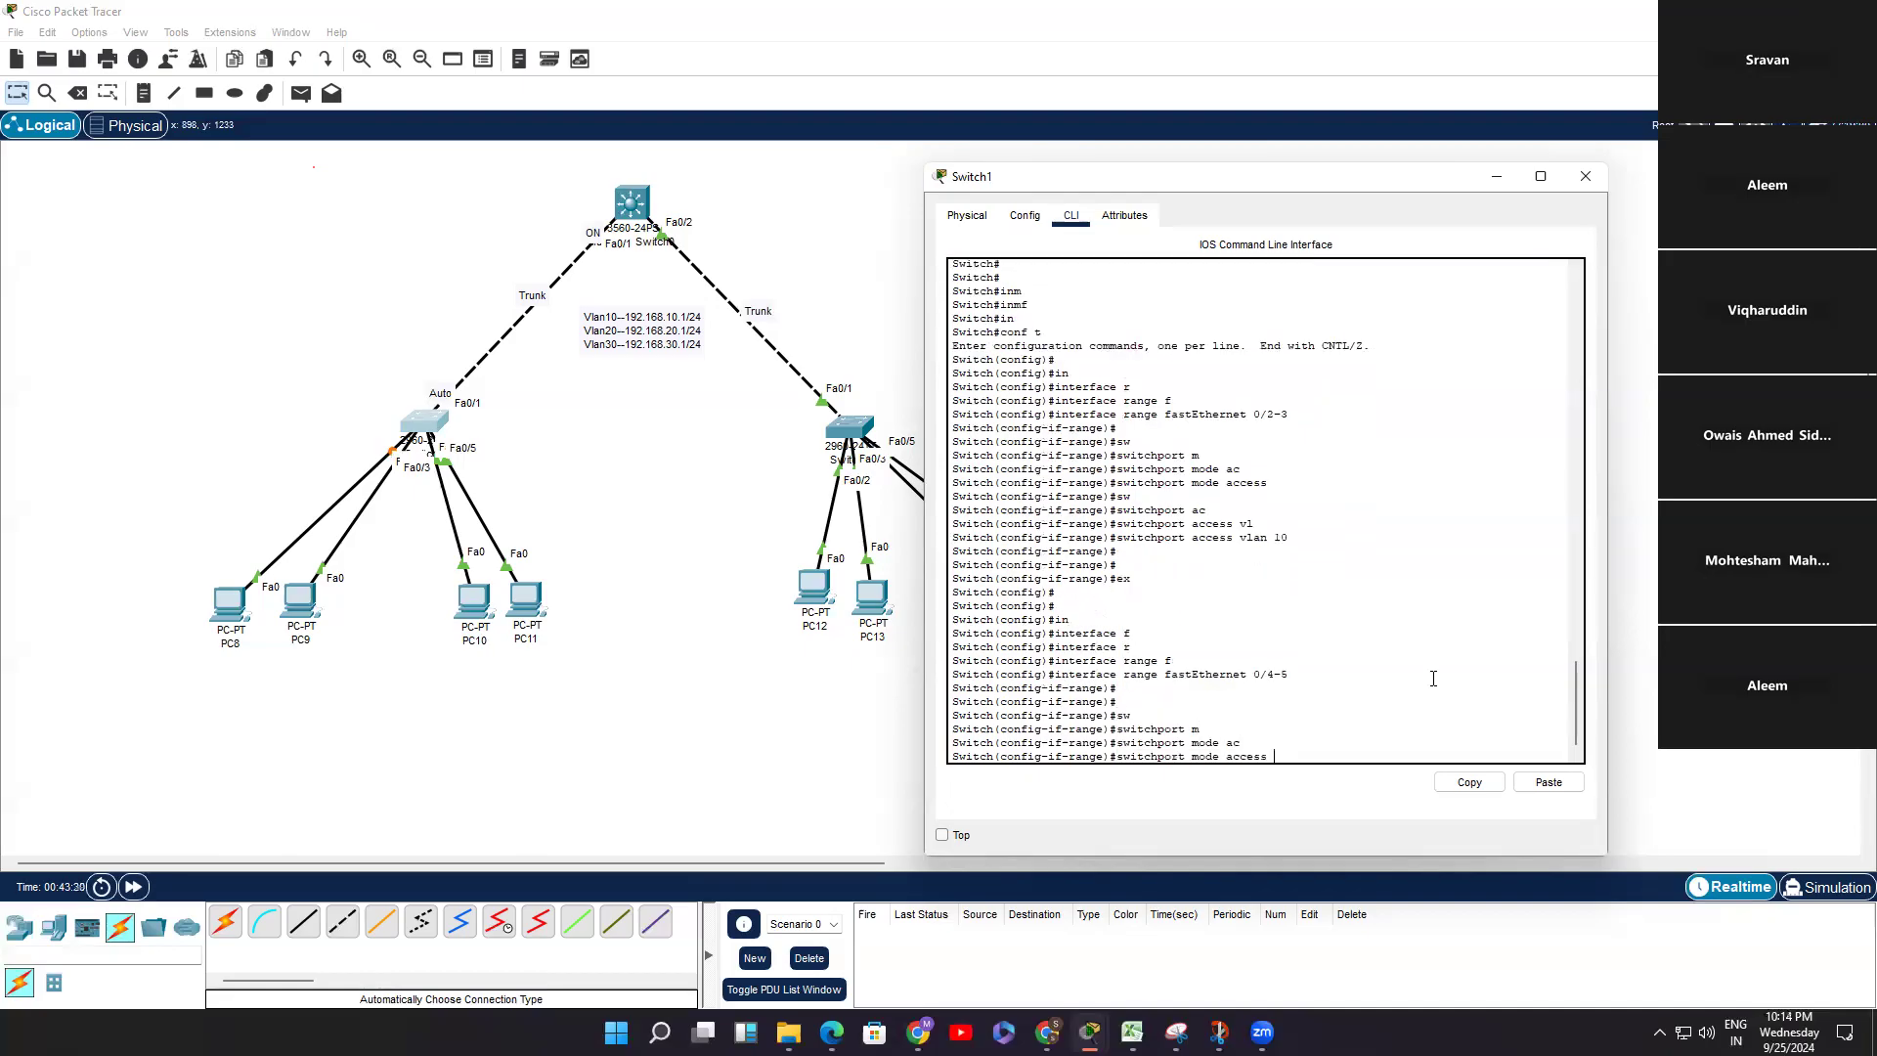
{"action": "key", "text": "Return"}
{"action": "key", "text": "Return"}
{"action": "key", "text": "Return"}
Step: Assign the fastEthernet 0/4-5 ports to VLAN 20 with switchport access vlan 20
{"action": "type", "text": "sw"}
{"action": "key", "text": "Tab"}
{"action": "type", "text": "ac"}
{"action": "key", "text": "Tab"}
{"action": "type", "text": "v"}
{"action": "key", "text": "Tab"}
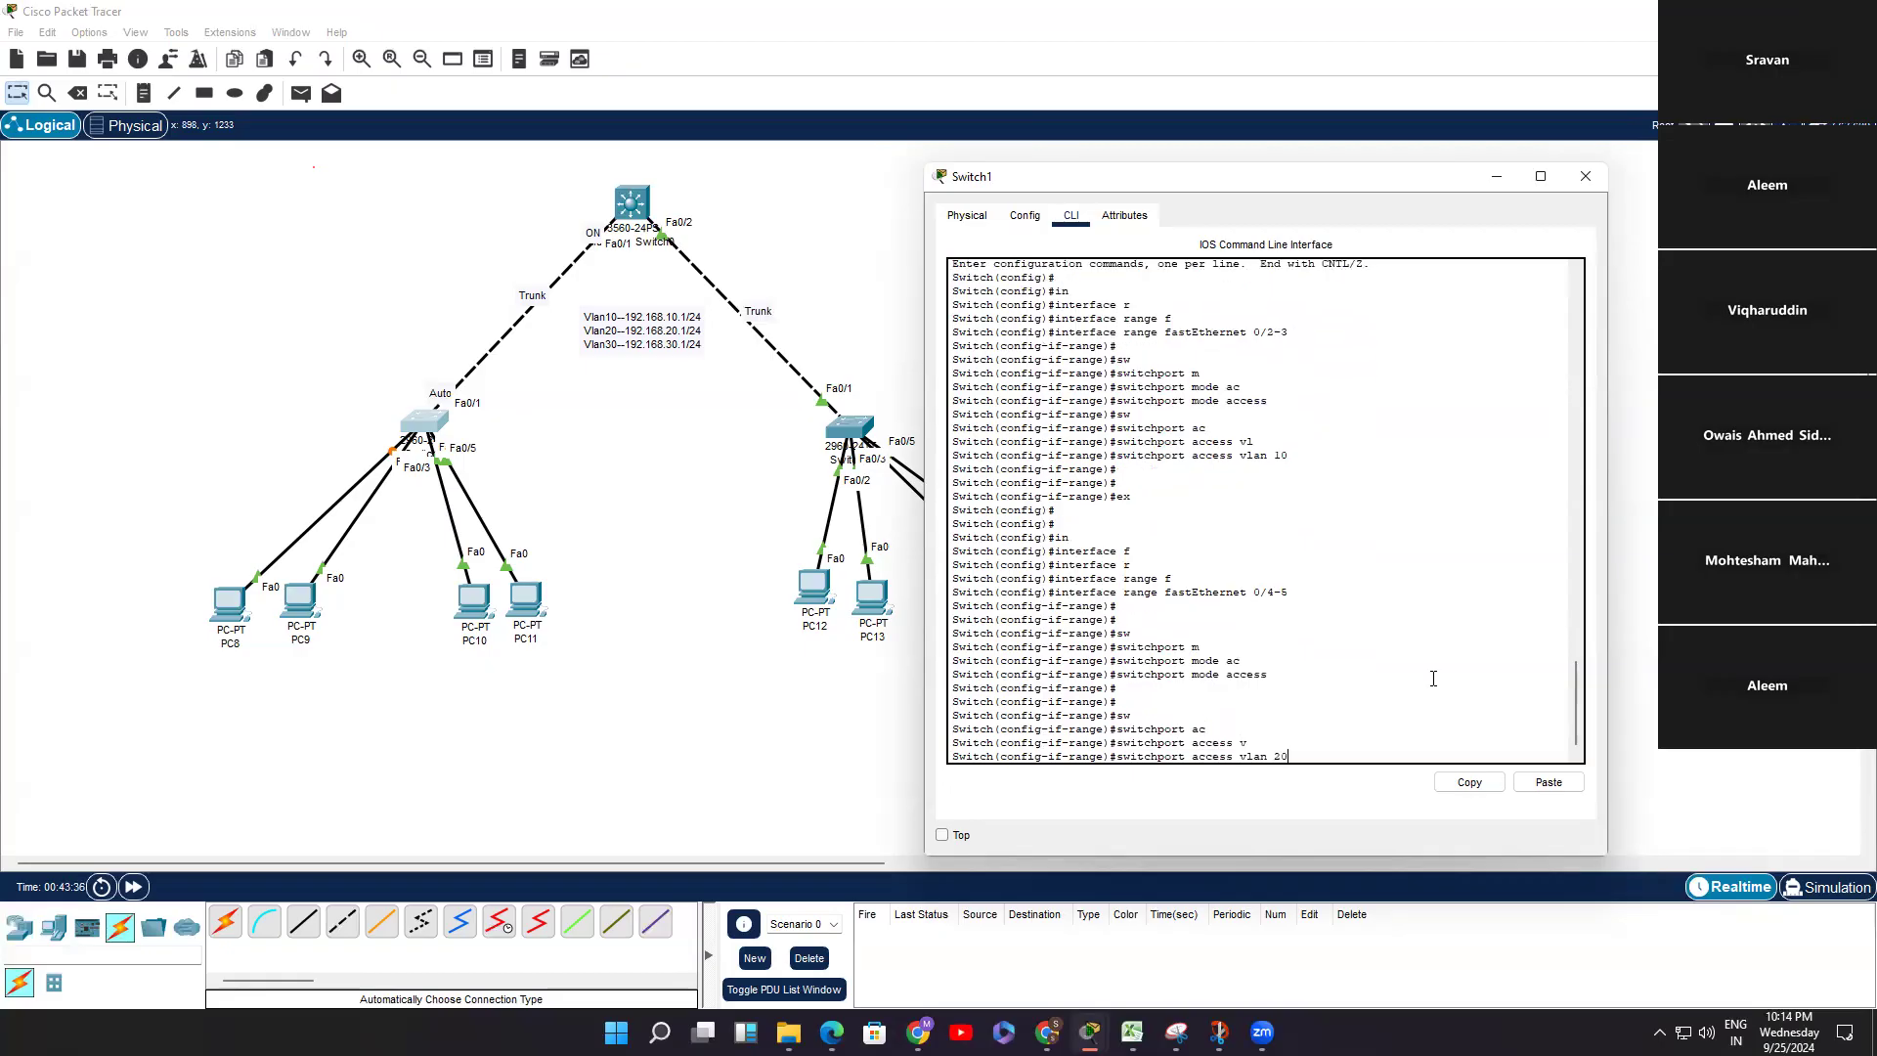
{"action": "type", "text": "20"}
{"action": "key", "text": "Return"}
{"action": "key", "text": "Return"}
{"action": "key", "text": "Return"}
{"action": "key", "text": "Return"}
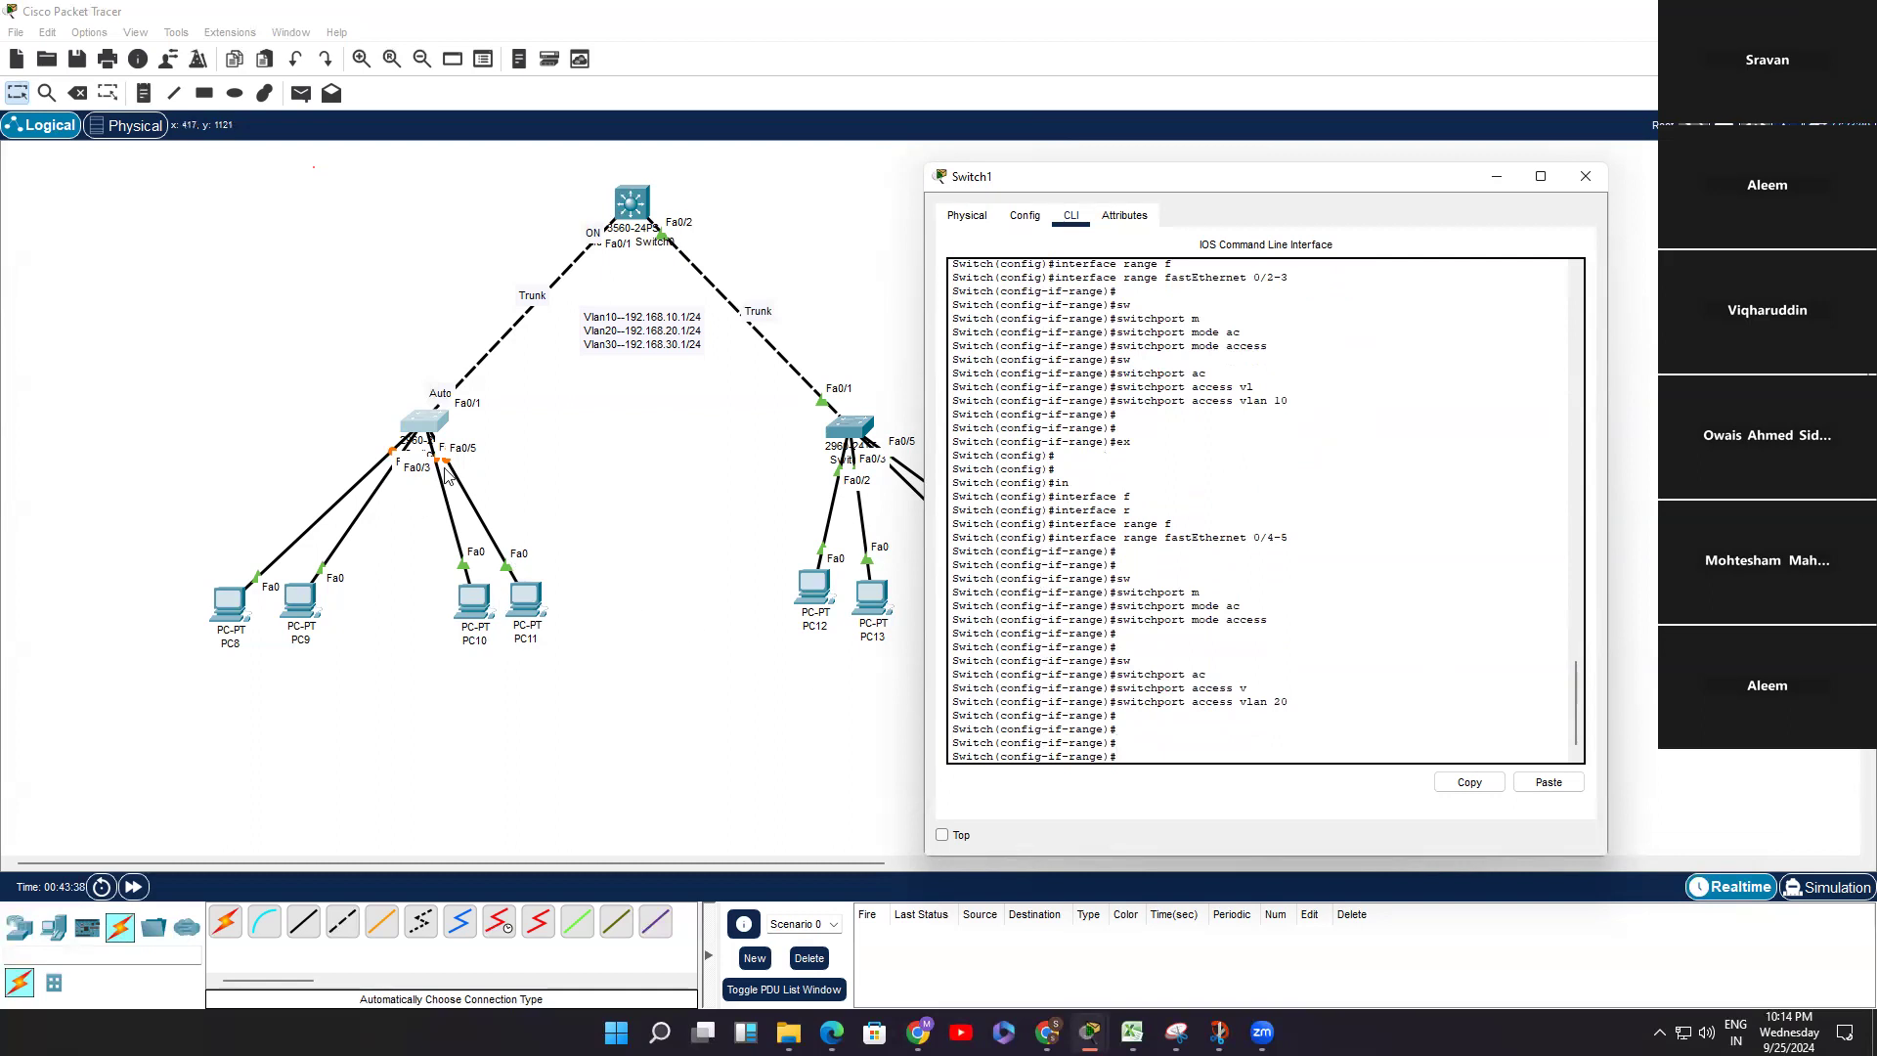
Step: Add the note vlan10 beside the PC8 and PC9 links and vlan20 beside the PC10 and PC11 links
{"action": "left_click", "coordinate": [144, 93]}
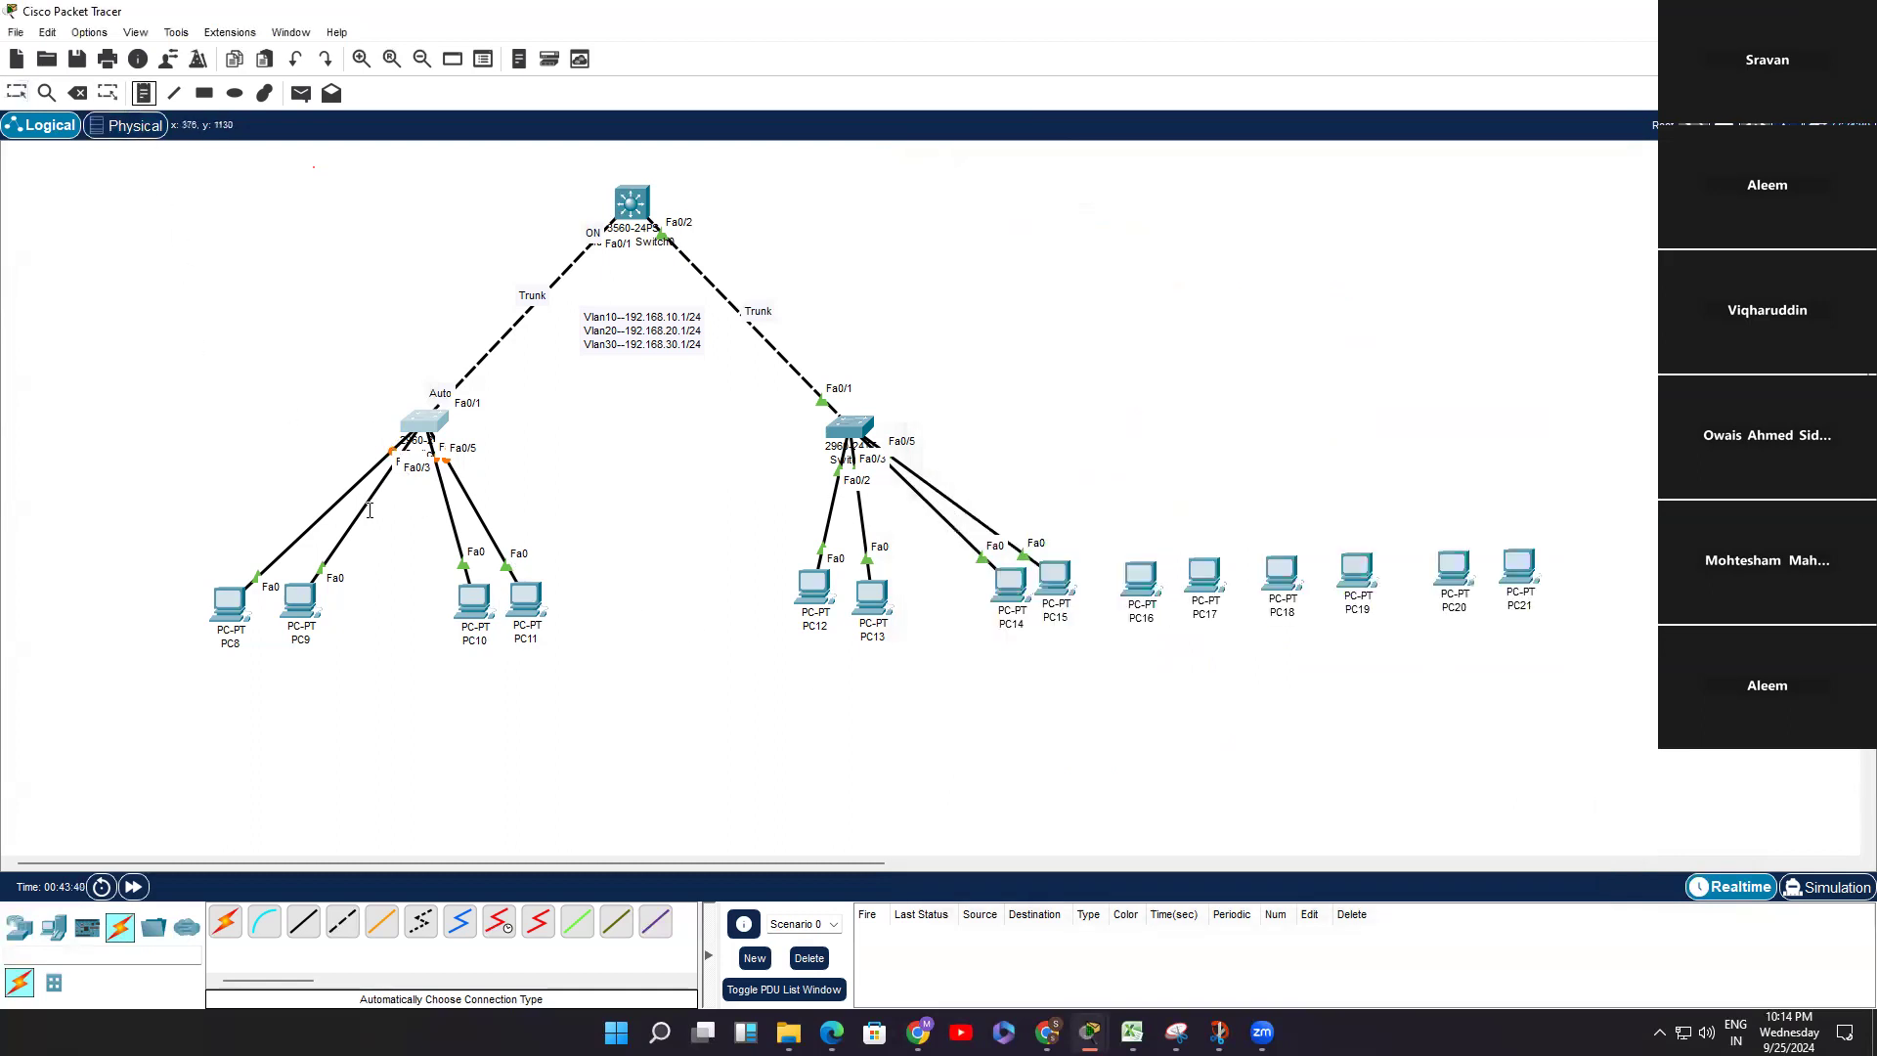
{"action": "left_click", "coordinate": [369, 510]}
{"action": "type", "text": "v"}
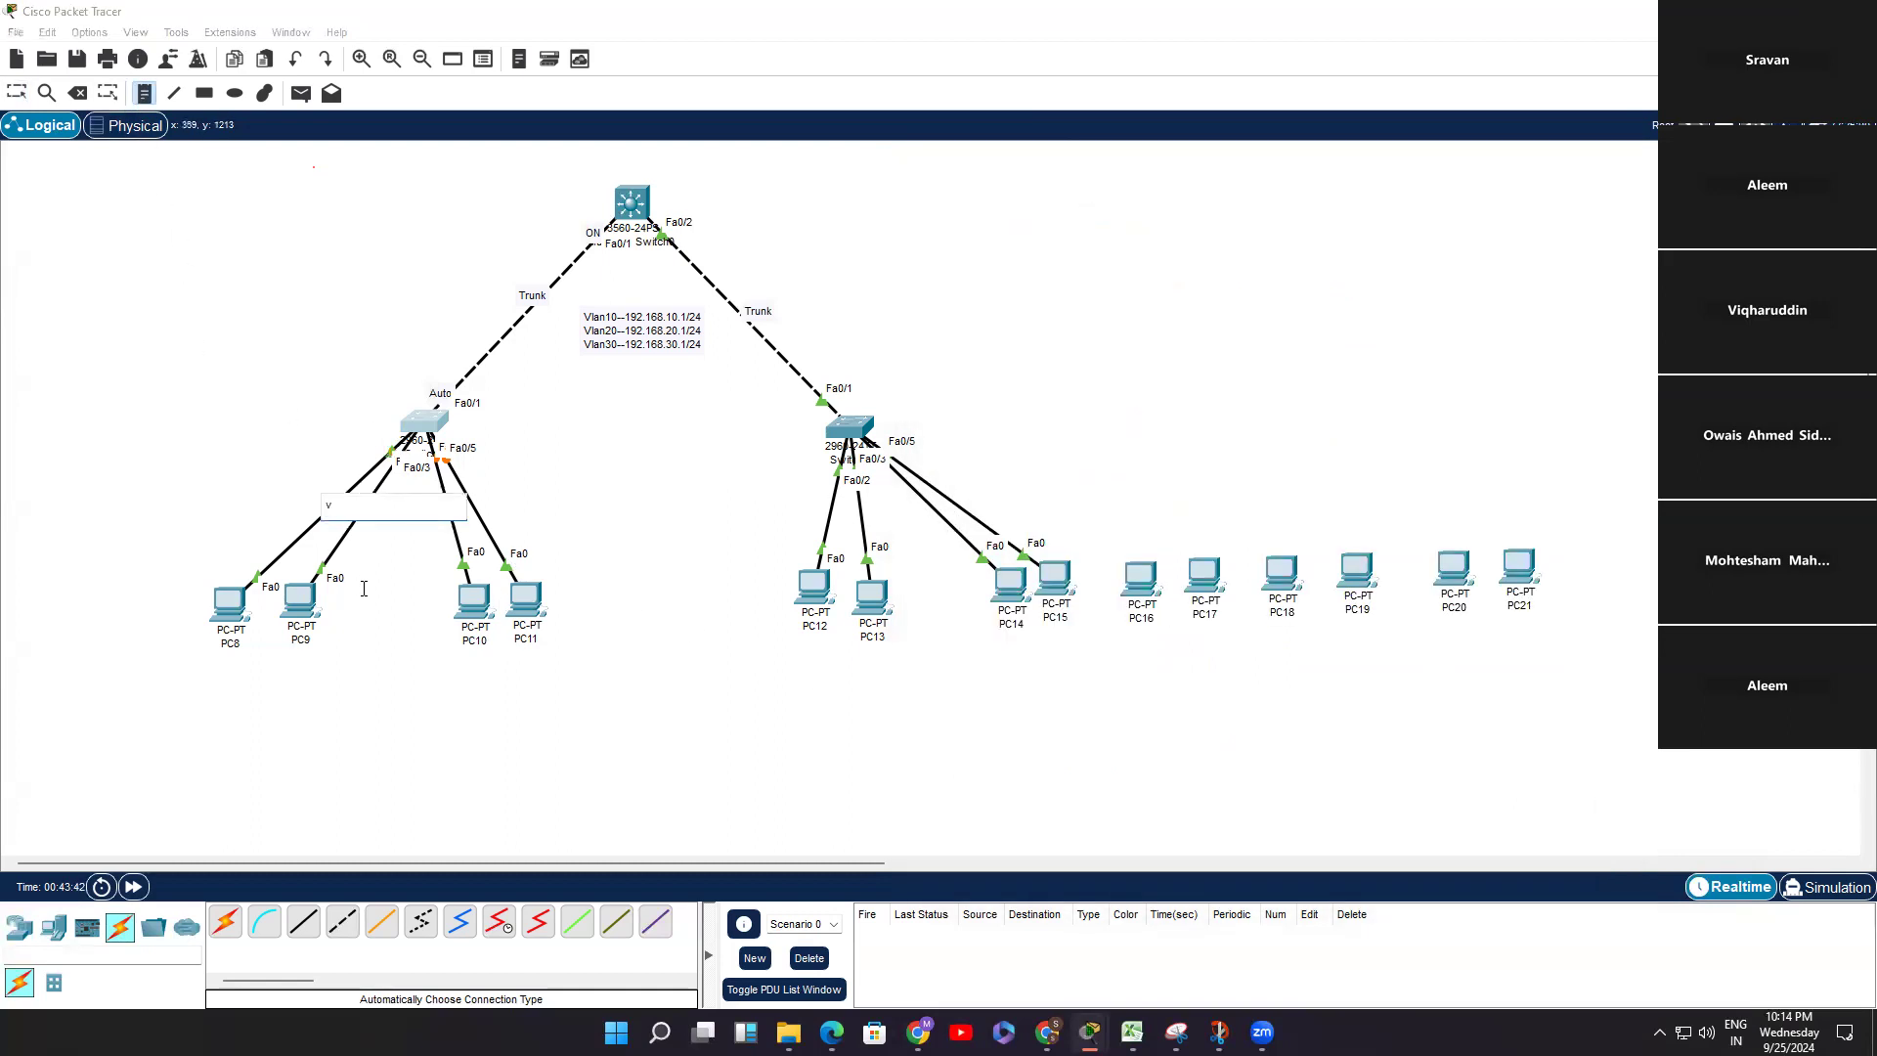
{"action": "type", "text": "lan10"}
{"action": "left_click", "coordinate": [451, 498]}
{"action": "type", "text": "vlan20"}
{"action": "key", "text": "Return"}
{"action": "key", "text": "Escape"}
Step: Configure PC8 with static IPv4 address 192.168.10.10, subnet mask 255.255.255.0 and default gateway 192.168.10.1
{"action": "left_click", "coordinate": [228, 605]}
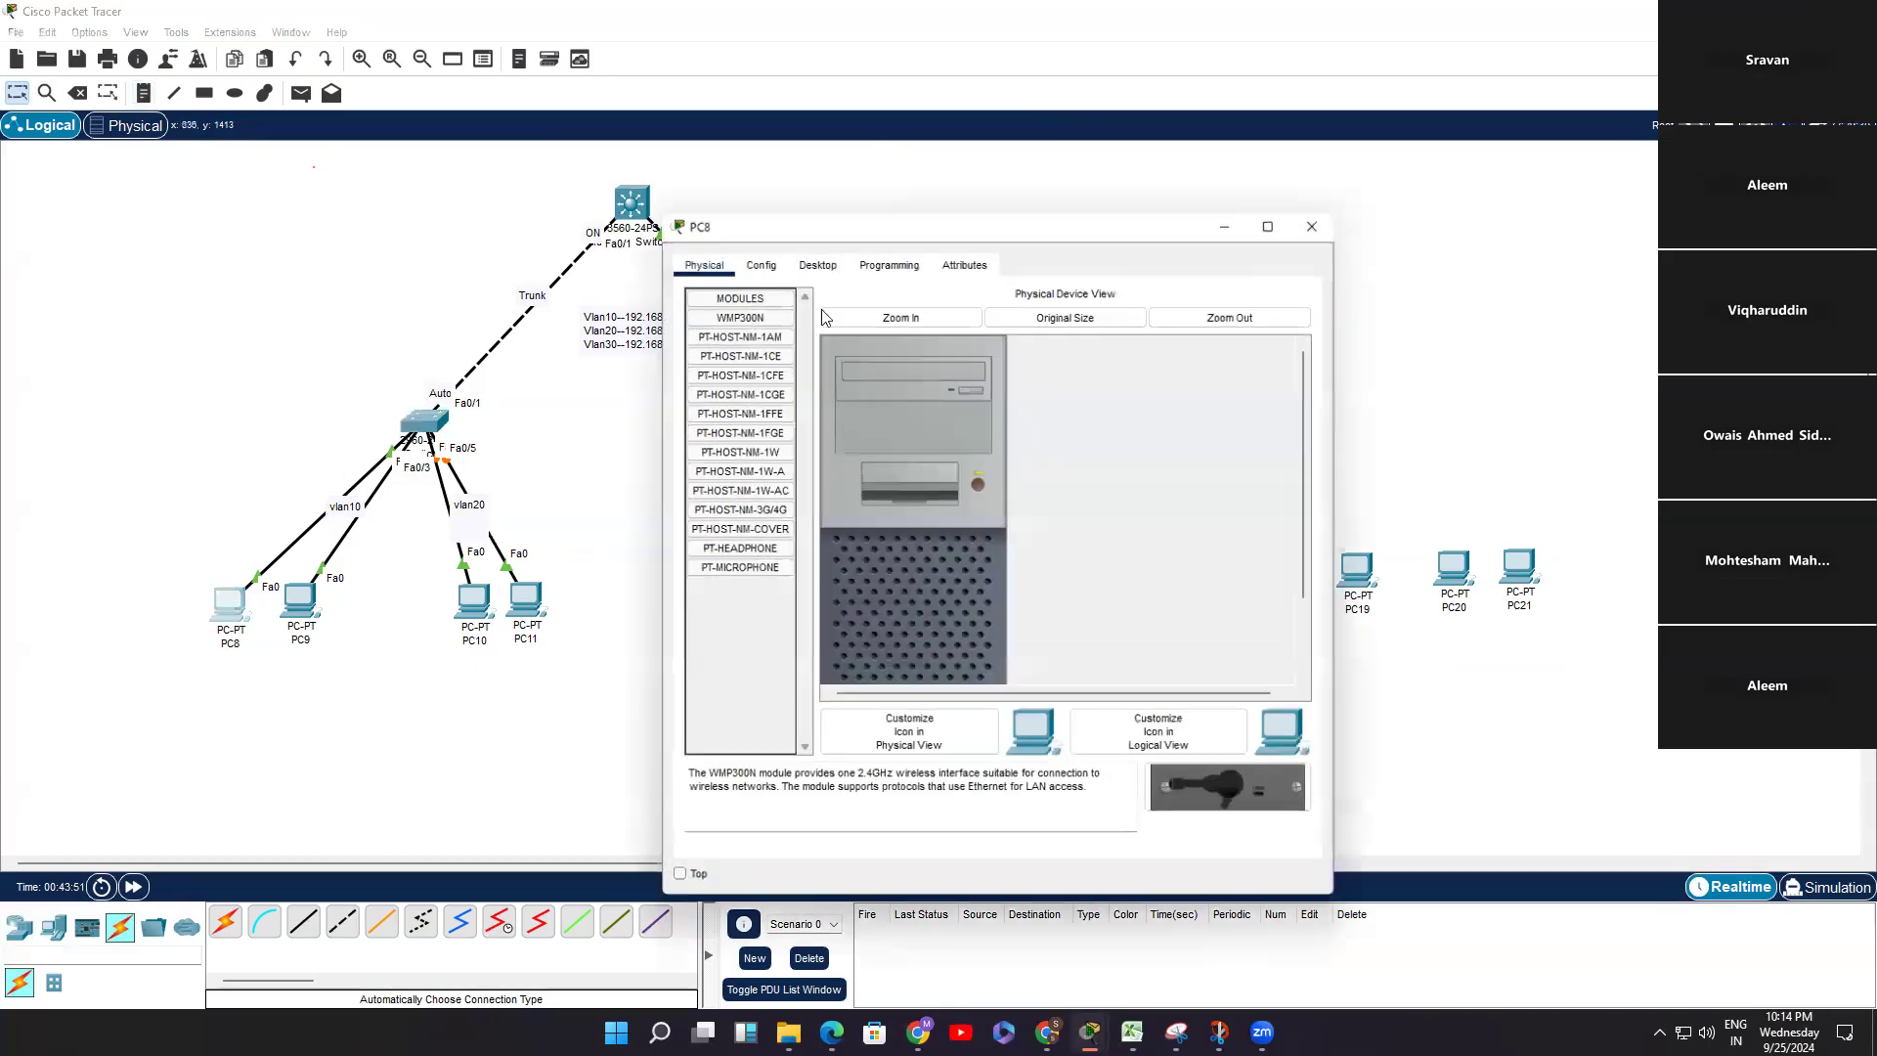
{"action": "left_click", "coordinate": [817, 265]}
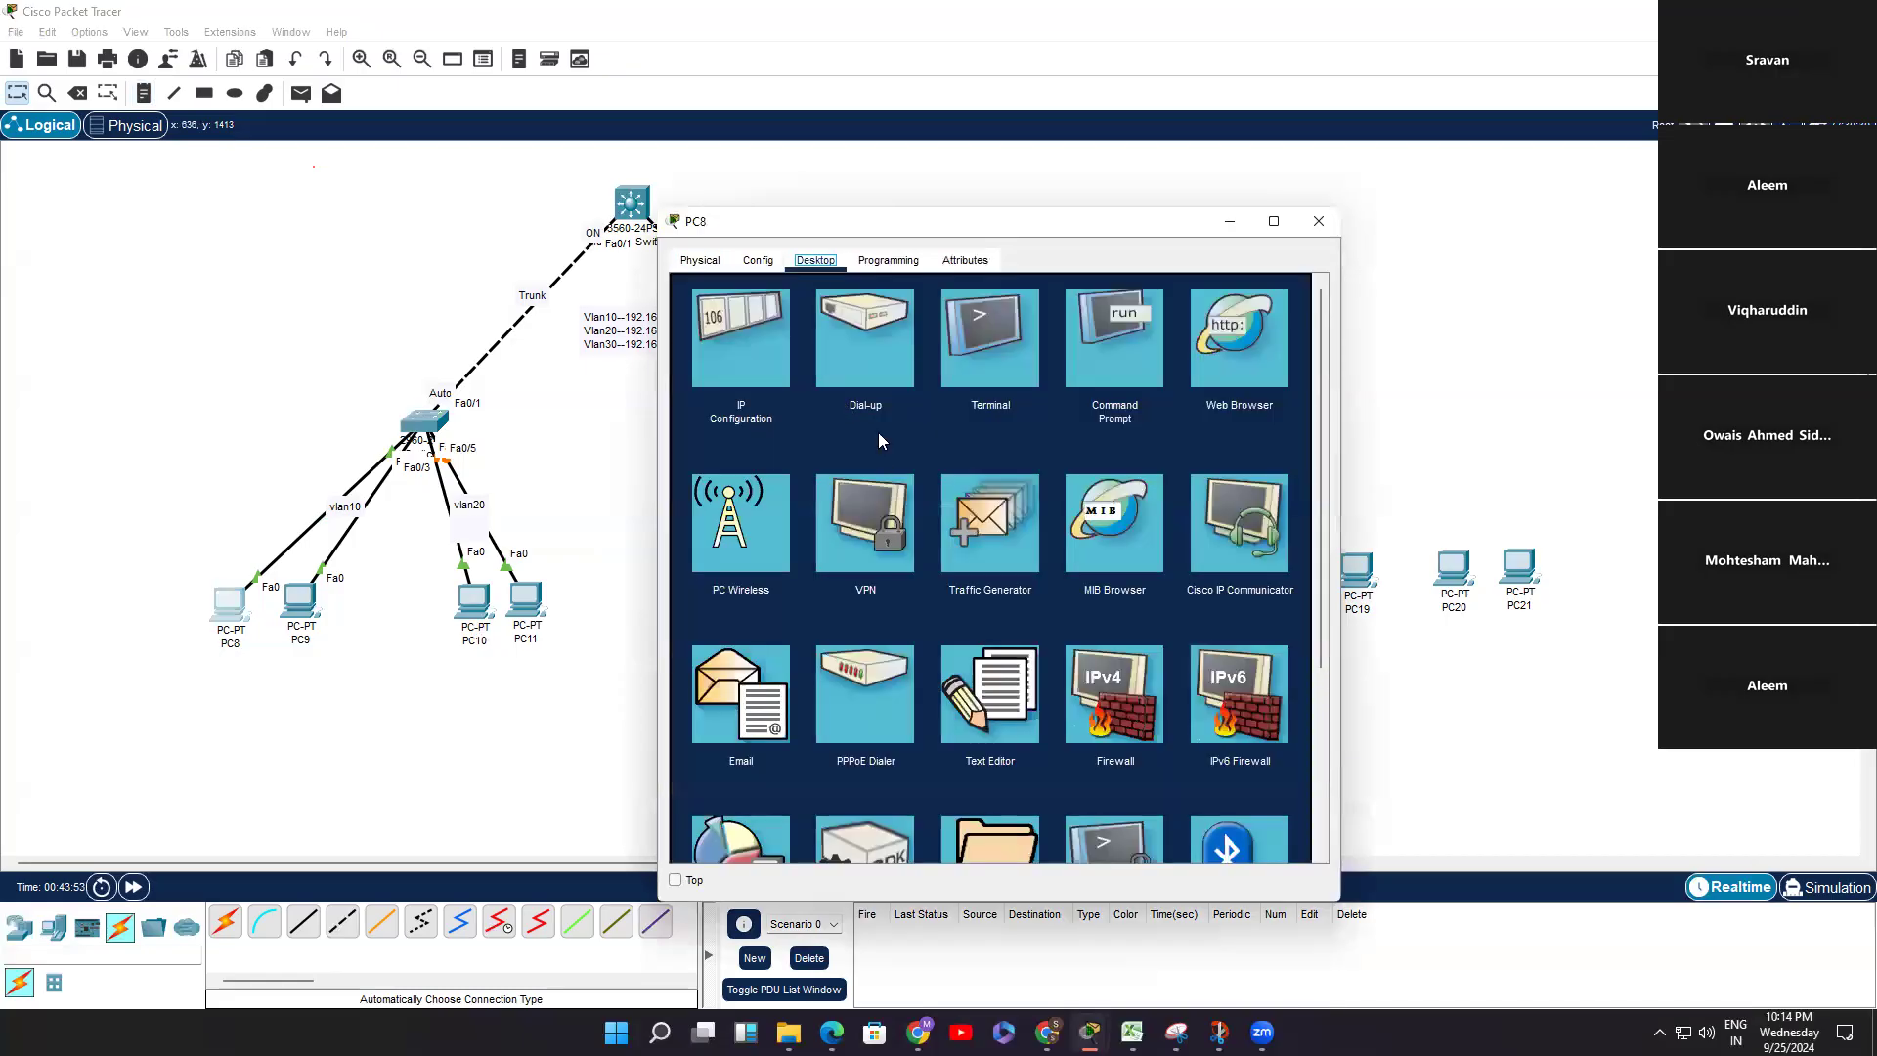
{"action": "left_click", "coordinate": [731, 386]}
{"action": "type", "text": "192.168.10.10"}
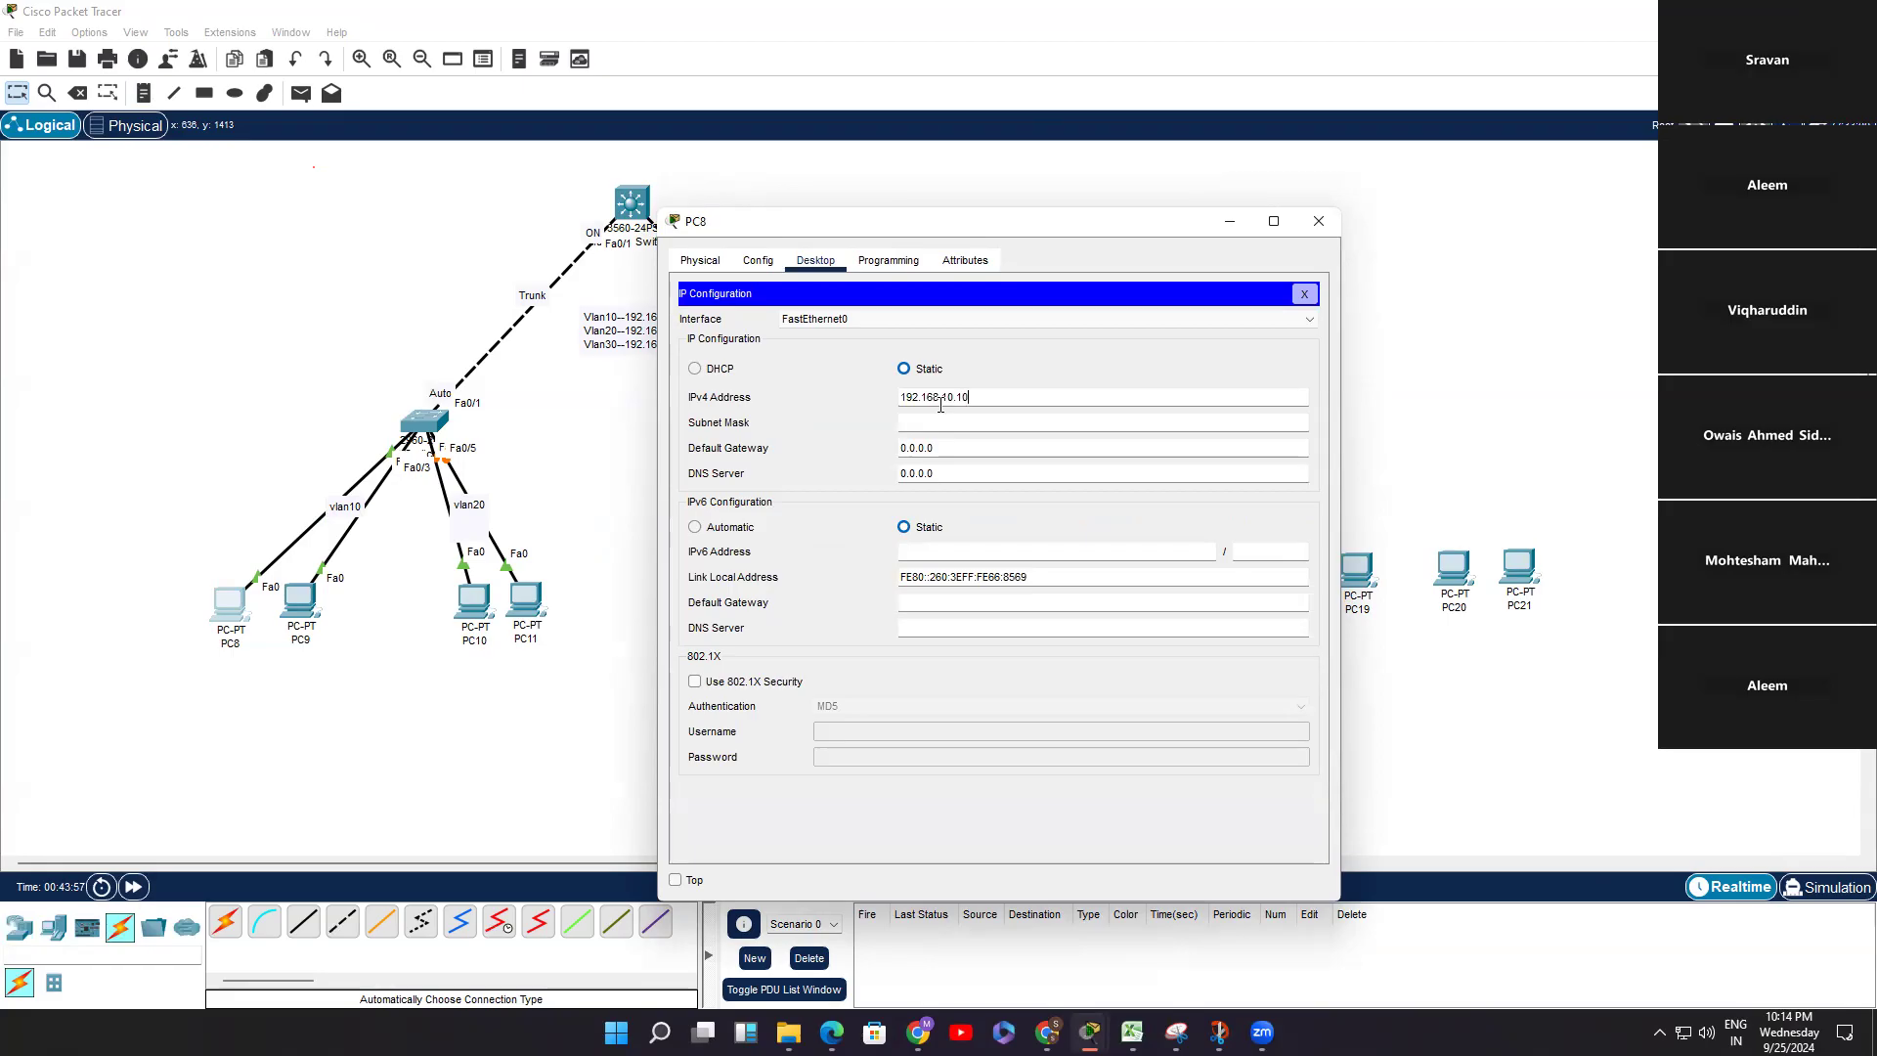
{"action": "double_click", "coordinate": [960, 397]}
{"action": "key", "text": "ctrl+c"}
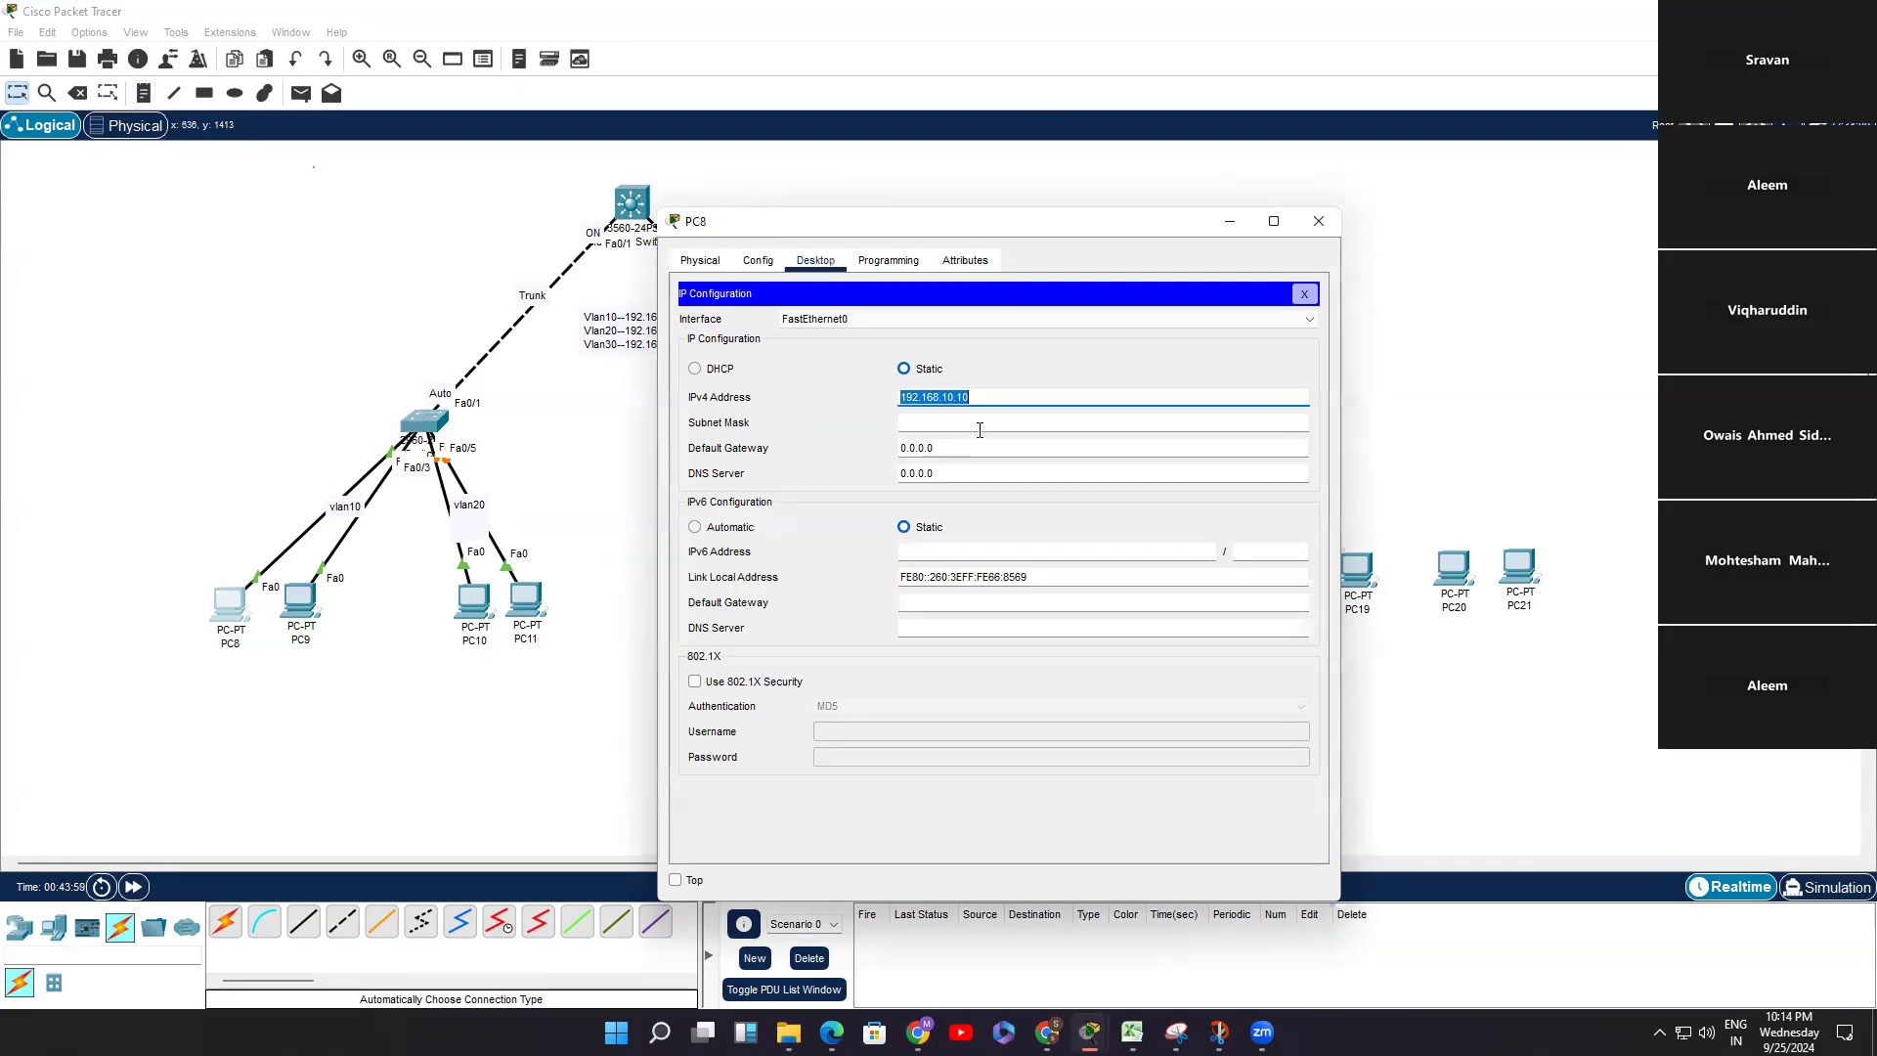
{"action": "left_click", "coordinate": [985, 427]}
{"action": "double_click", "coordinate": [971, 452]}
{"action": "key", "text": "ctrl+v"}
{"action": "key", "text": "BackSpace"}
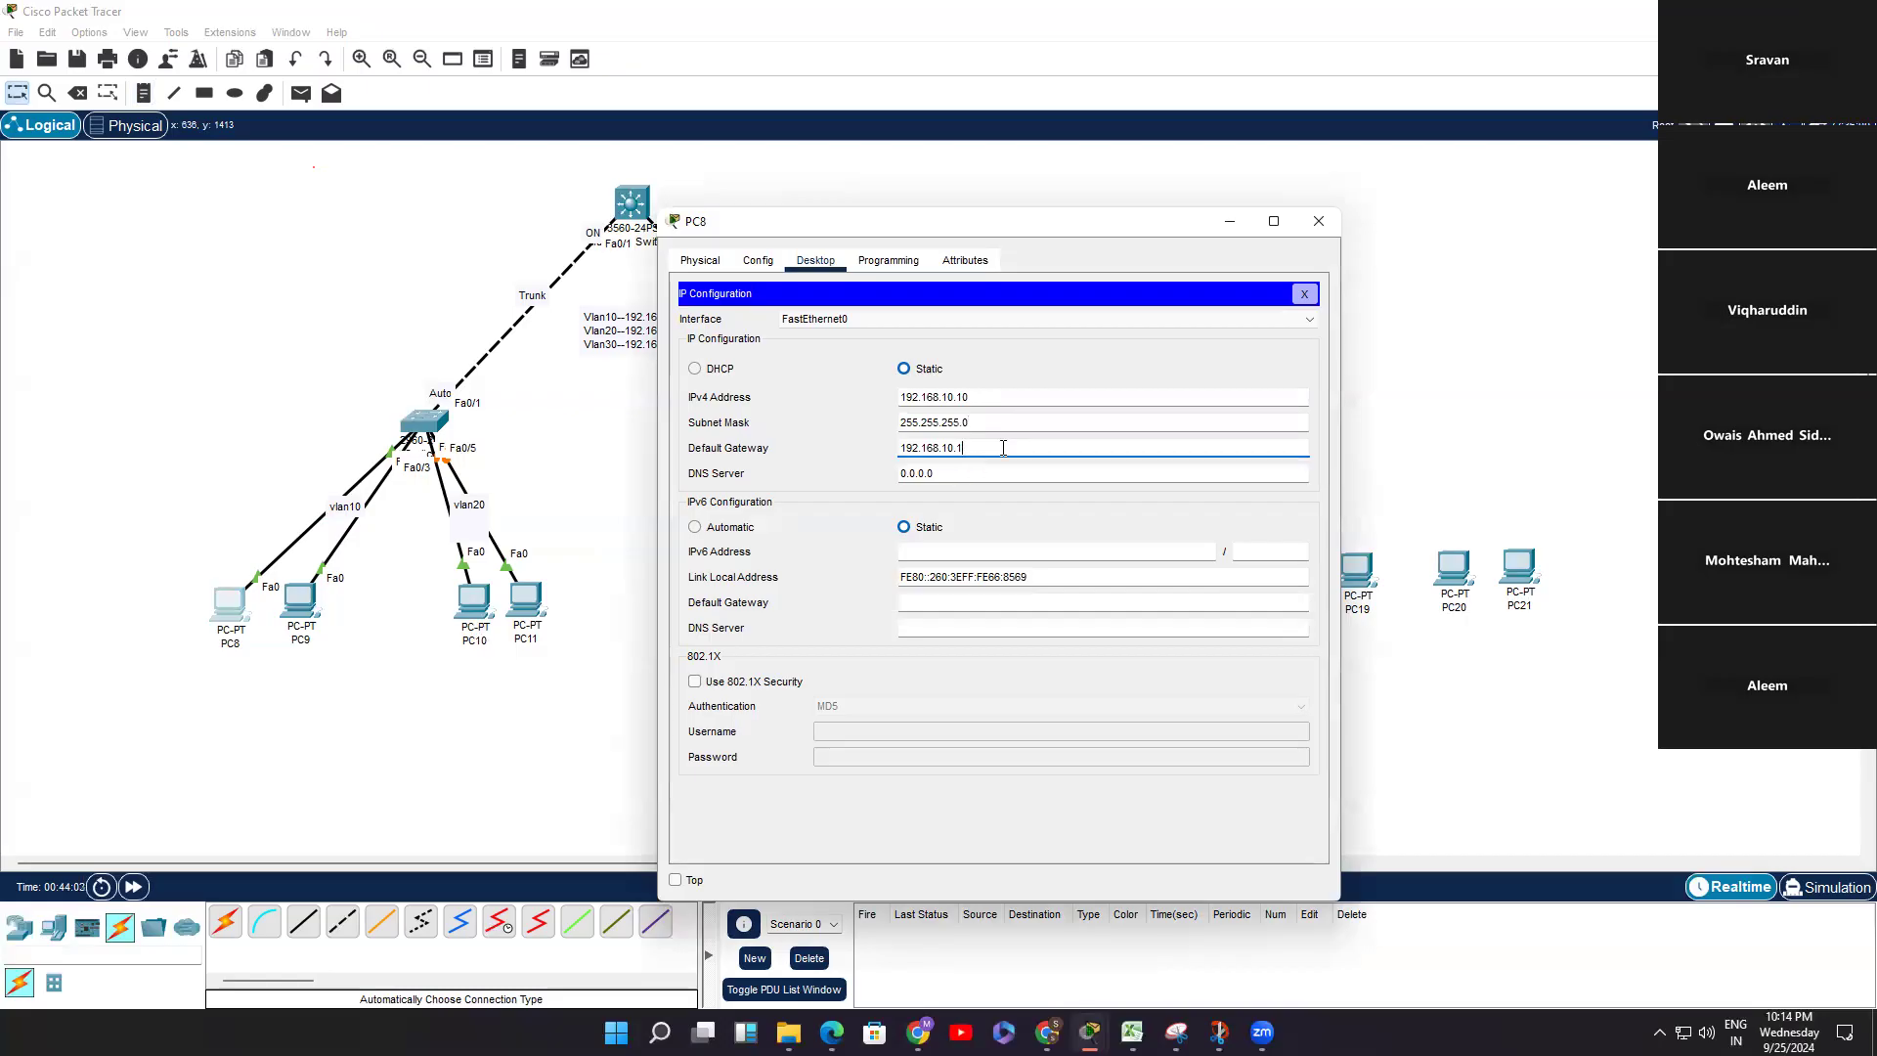
{"action": "left_click", "coordinate": [1318, 221]}
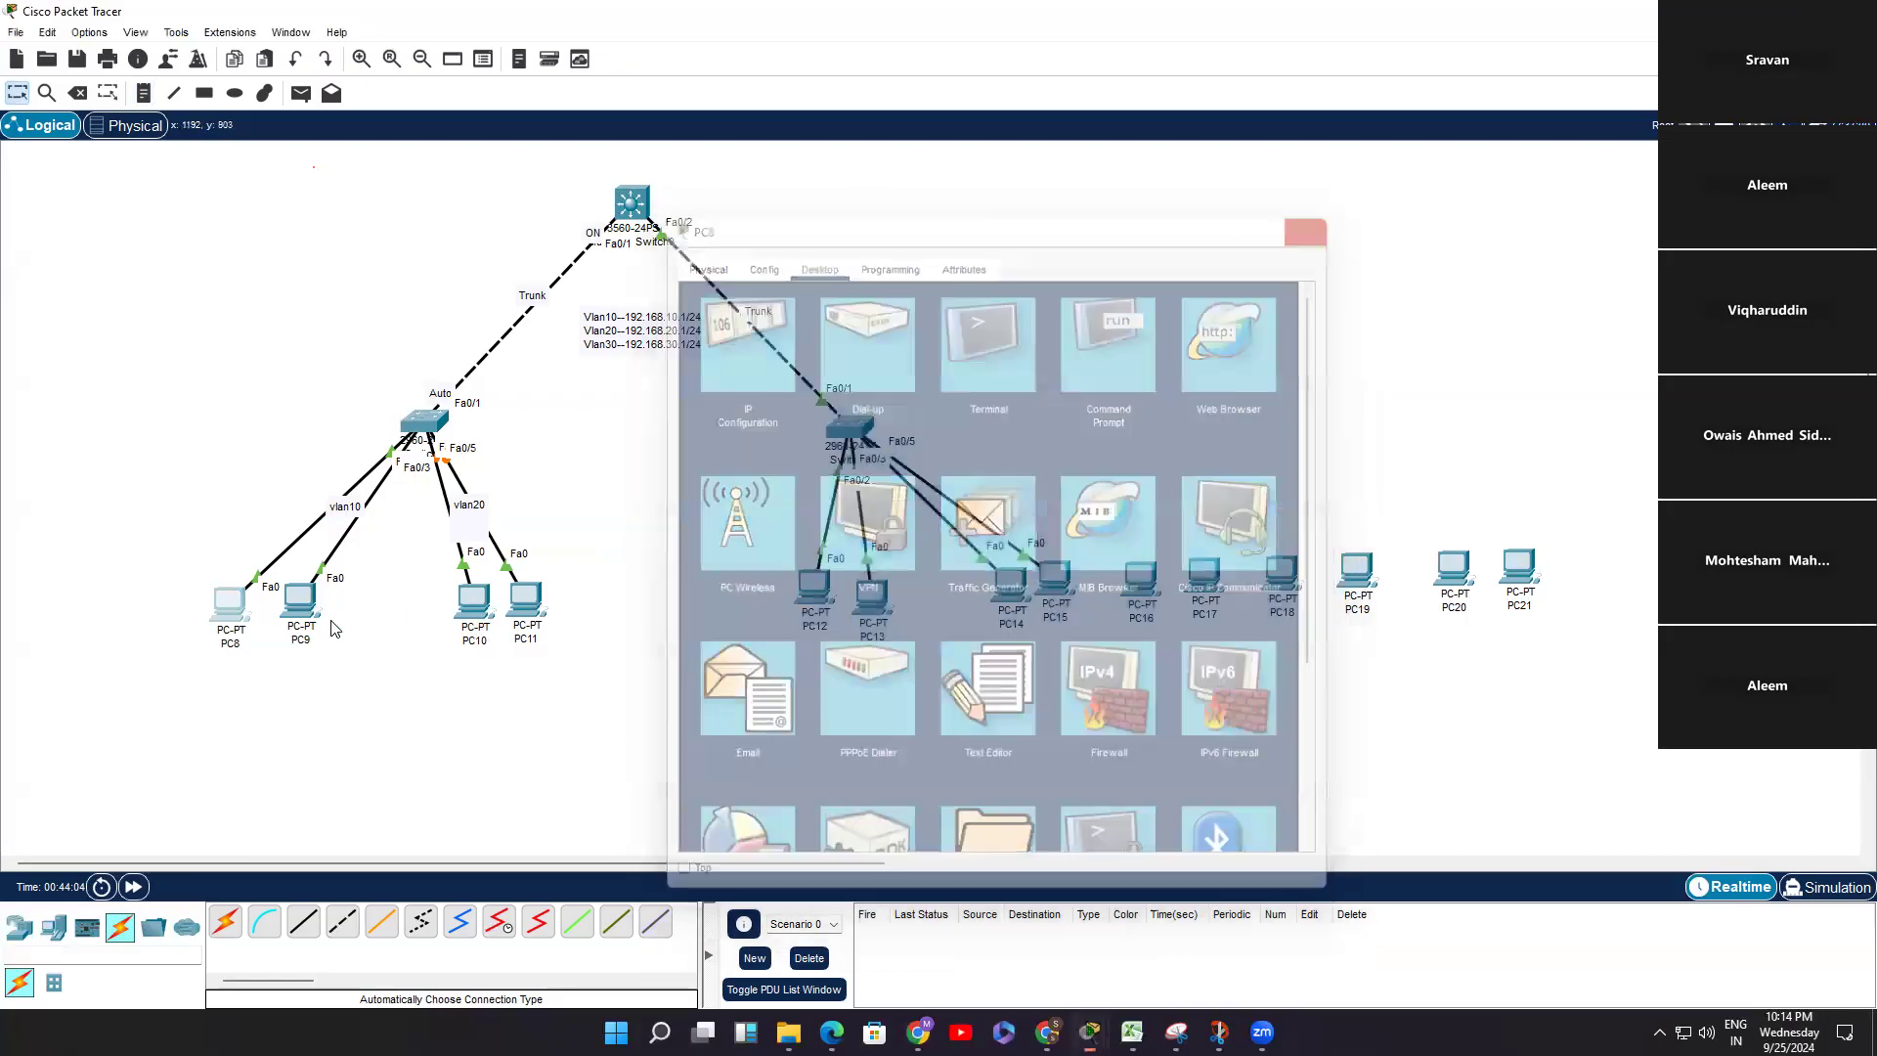
Step: Configure PC9 with static IPv4 address 192.168.10.20 and the default gateway of VLAN 10
{"action": "left_click", "coordinate": [300, 599]}
{"action": "left_click", "coordinate": [816, 261]}
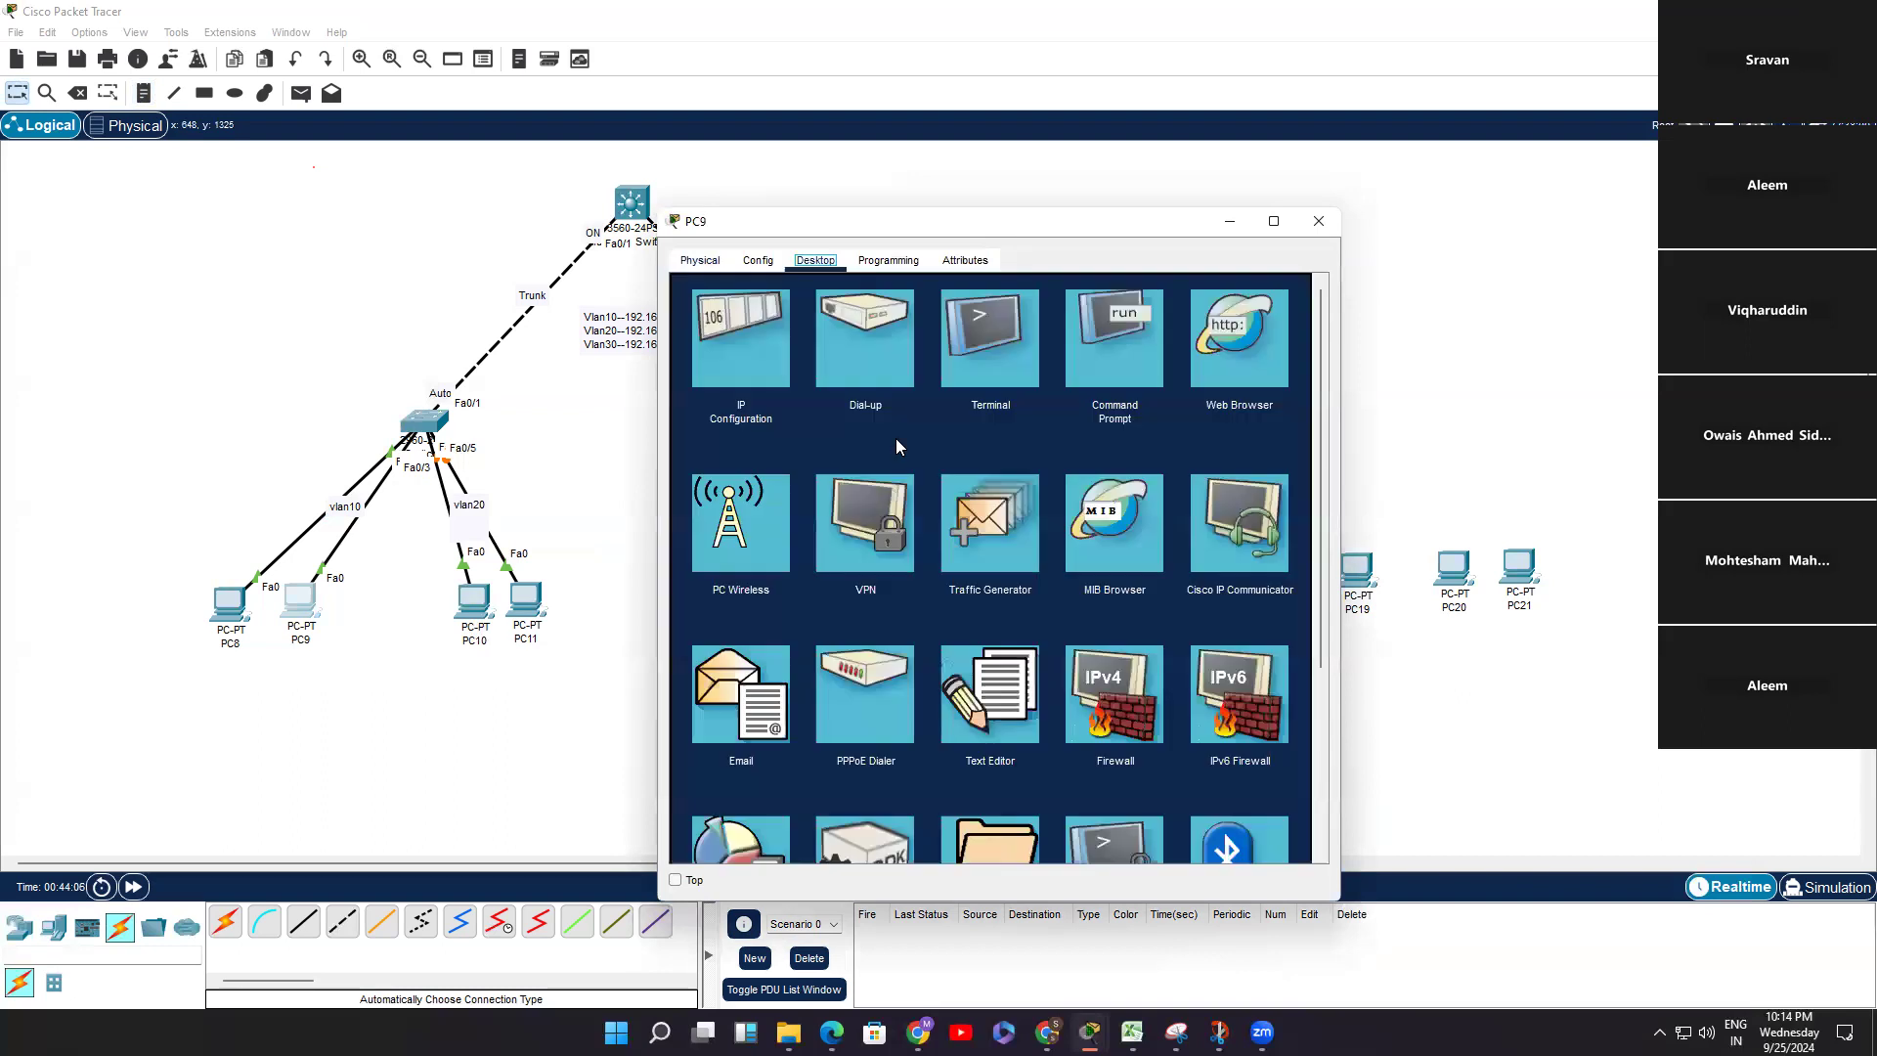
{"action": "left_click", "coordinate": [764, 385]}
{"action": "key", "text": "ctrl+v"}
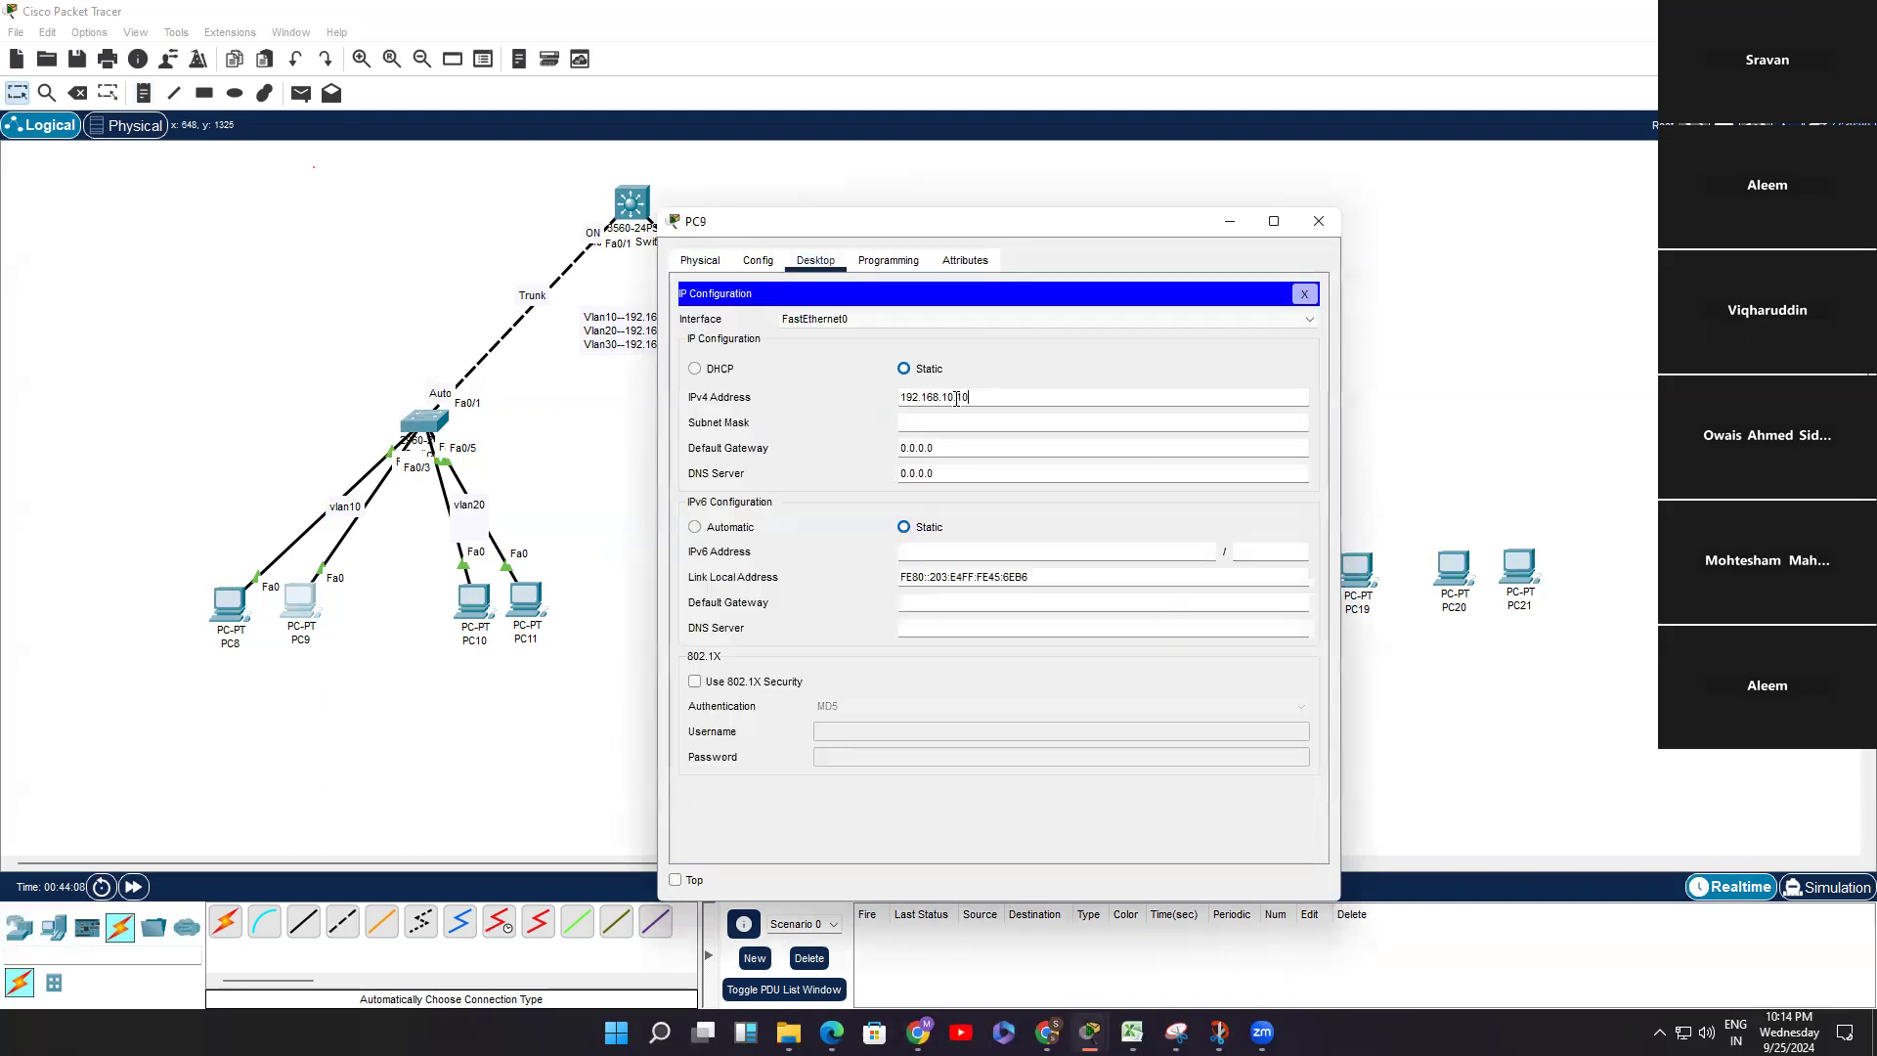
{"action": "key", "text": "Tab"}
{"action": "key", "text": "Tab"}
{"action": "key", "text": "ctrl+v"}
{"action": "left_click", "coordinate": [303, 595]}
Step: Ping 192.168.10.20 from PC8's command prompt to test connectivity within VLAN 10
{"action": "left_click", "coordinate": [230, 603]}
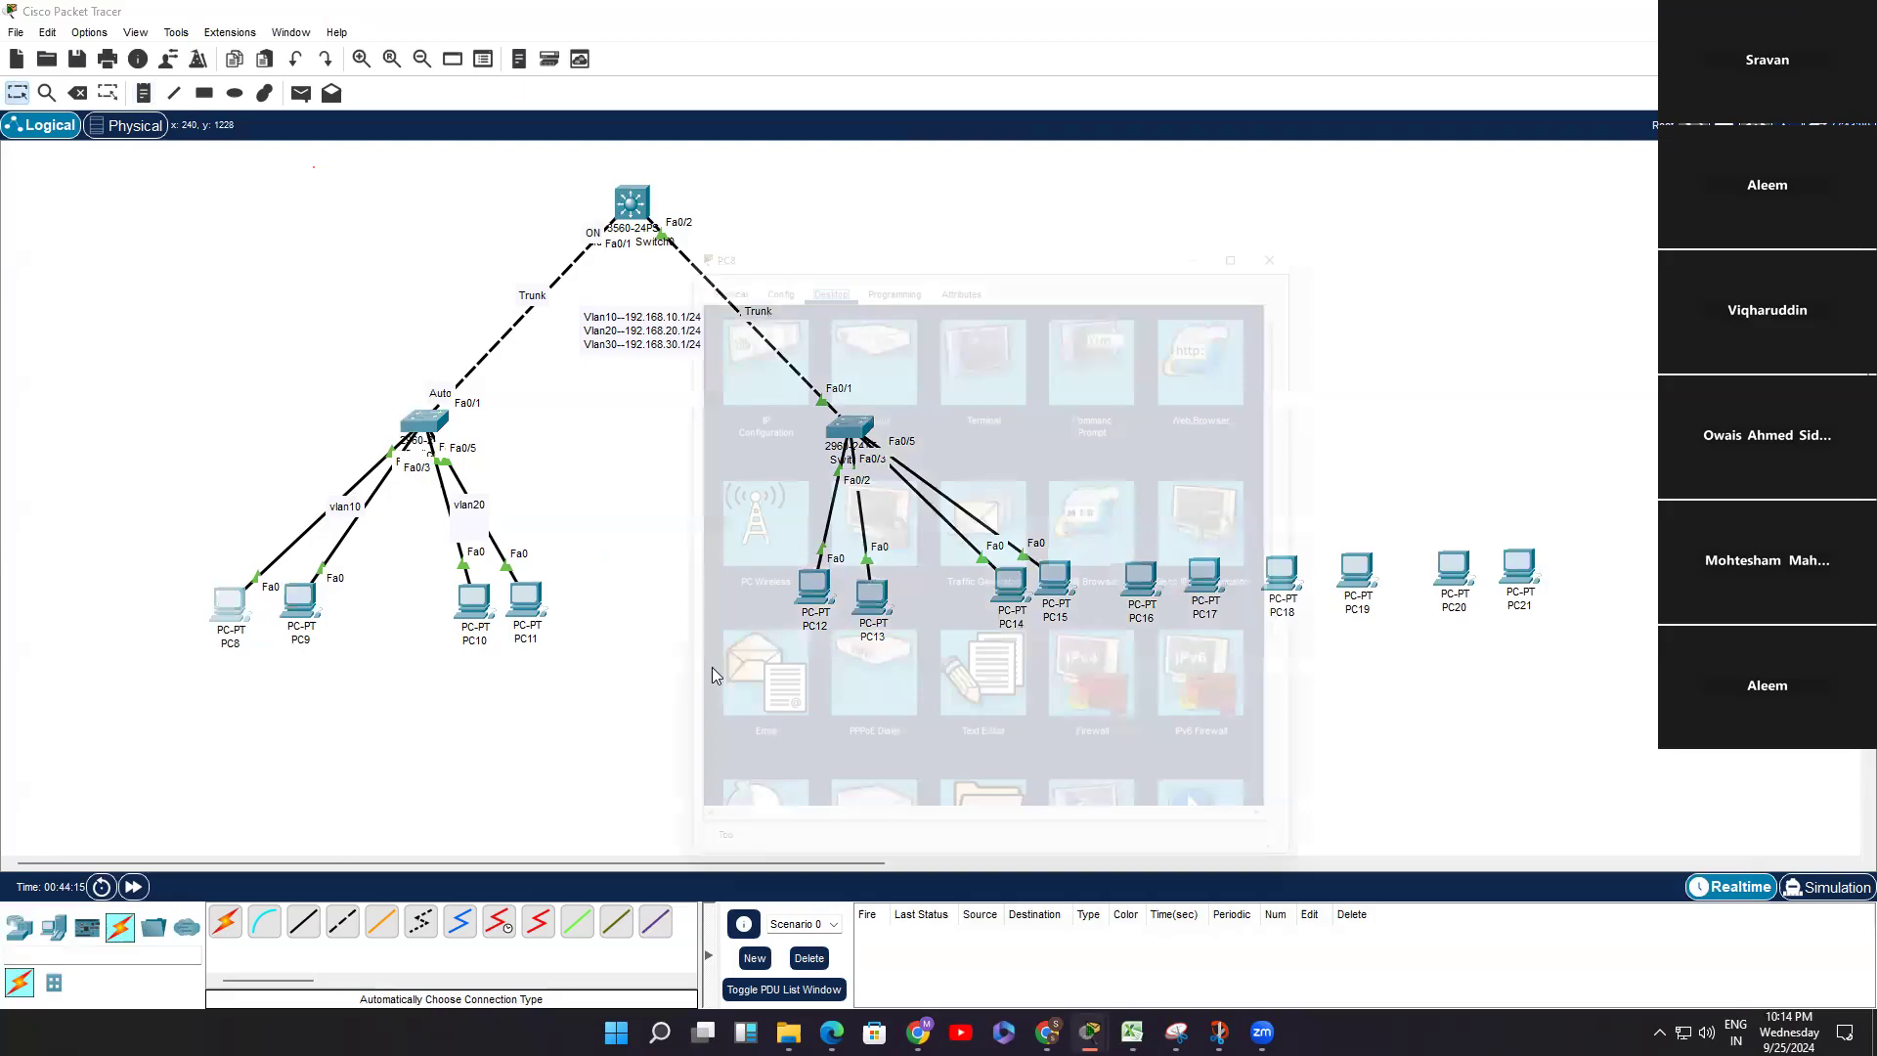
{"action": "left_click", "coordinate": [1091, 375]}
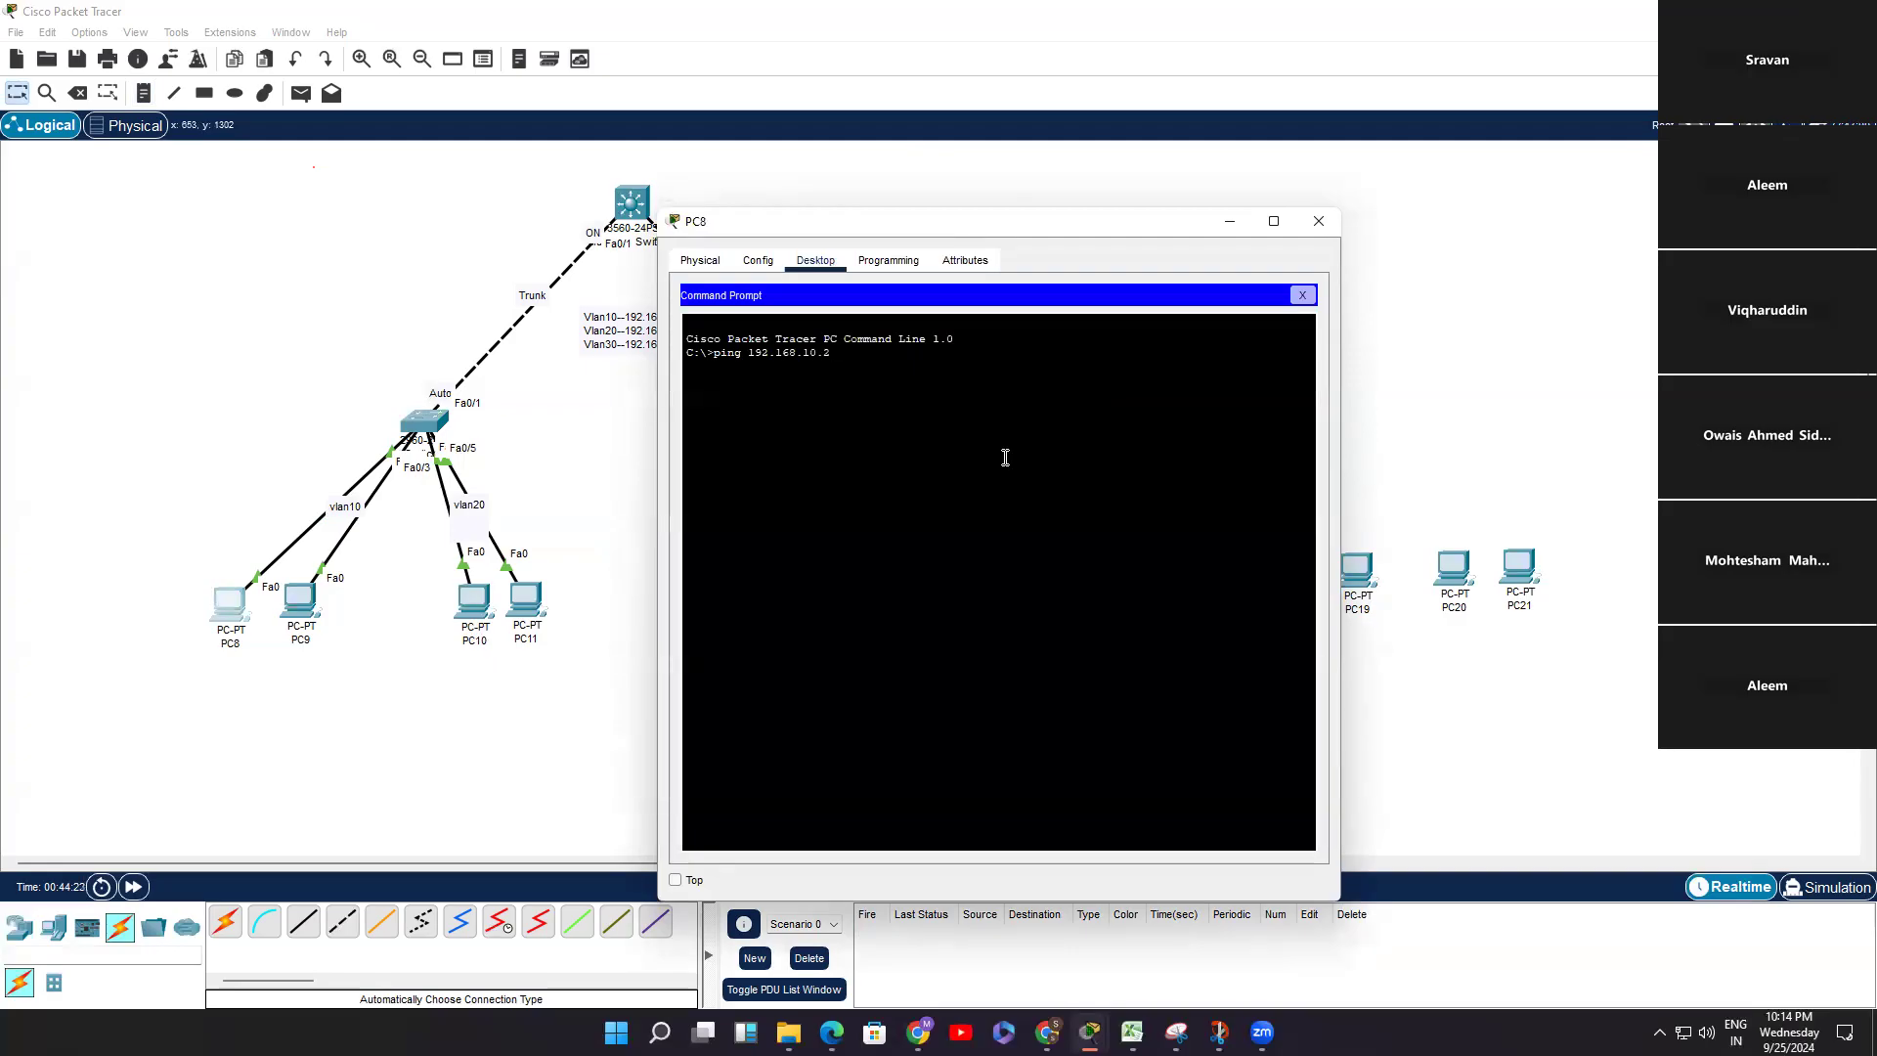
{"action": "type", "text": "ping 192.168.10.20"}
{"action": "key", "text": "Return"}
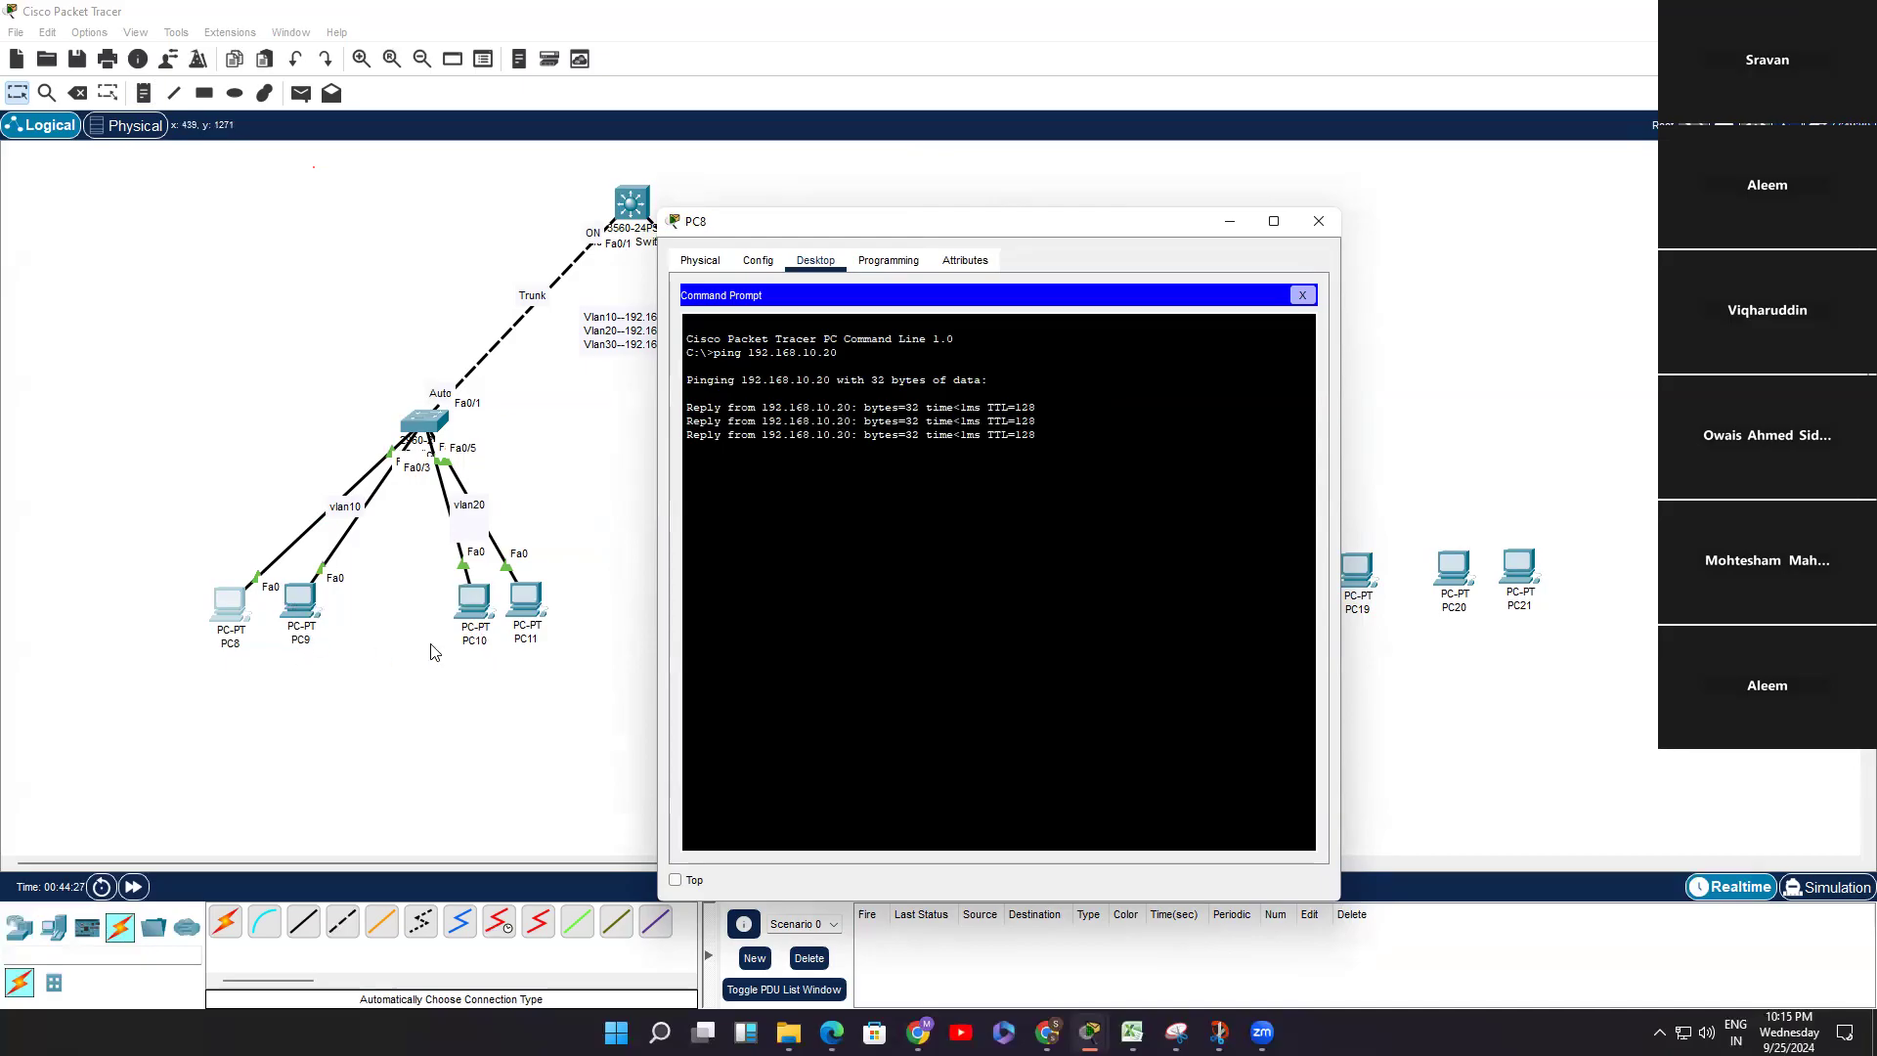
Step: Configure PC10 with static IPv4 address 192.168.20.10, subnet mask 255.255.255.0 and default gateway 192.168.20.1
{"action": "left_click", "coordinate": [474, 598]}
{"action": "left_click_drag", "start_coordinate": [950, 233], "coordinate": [1183, 206]}
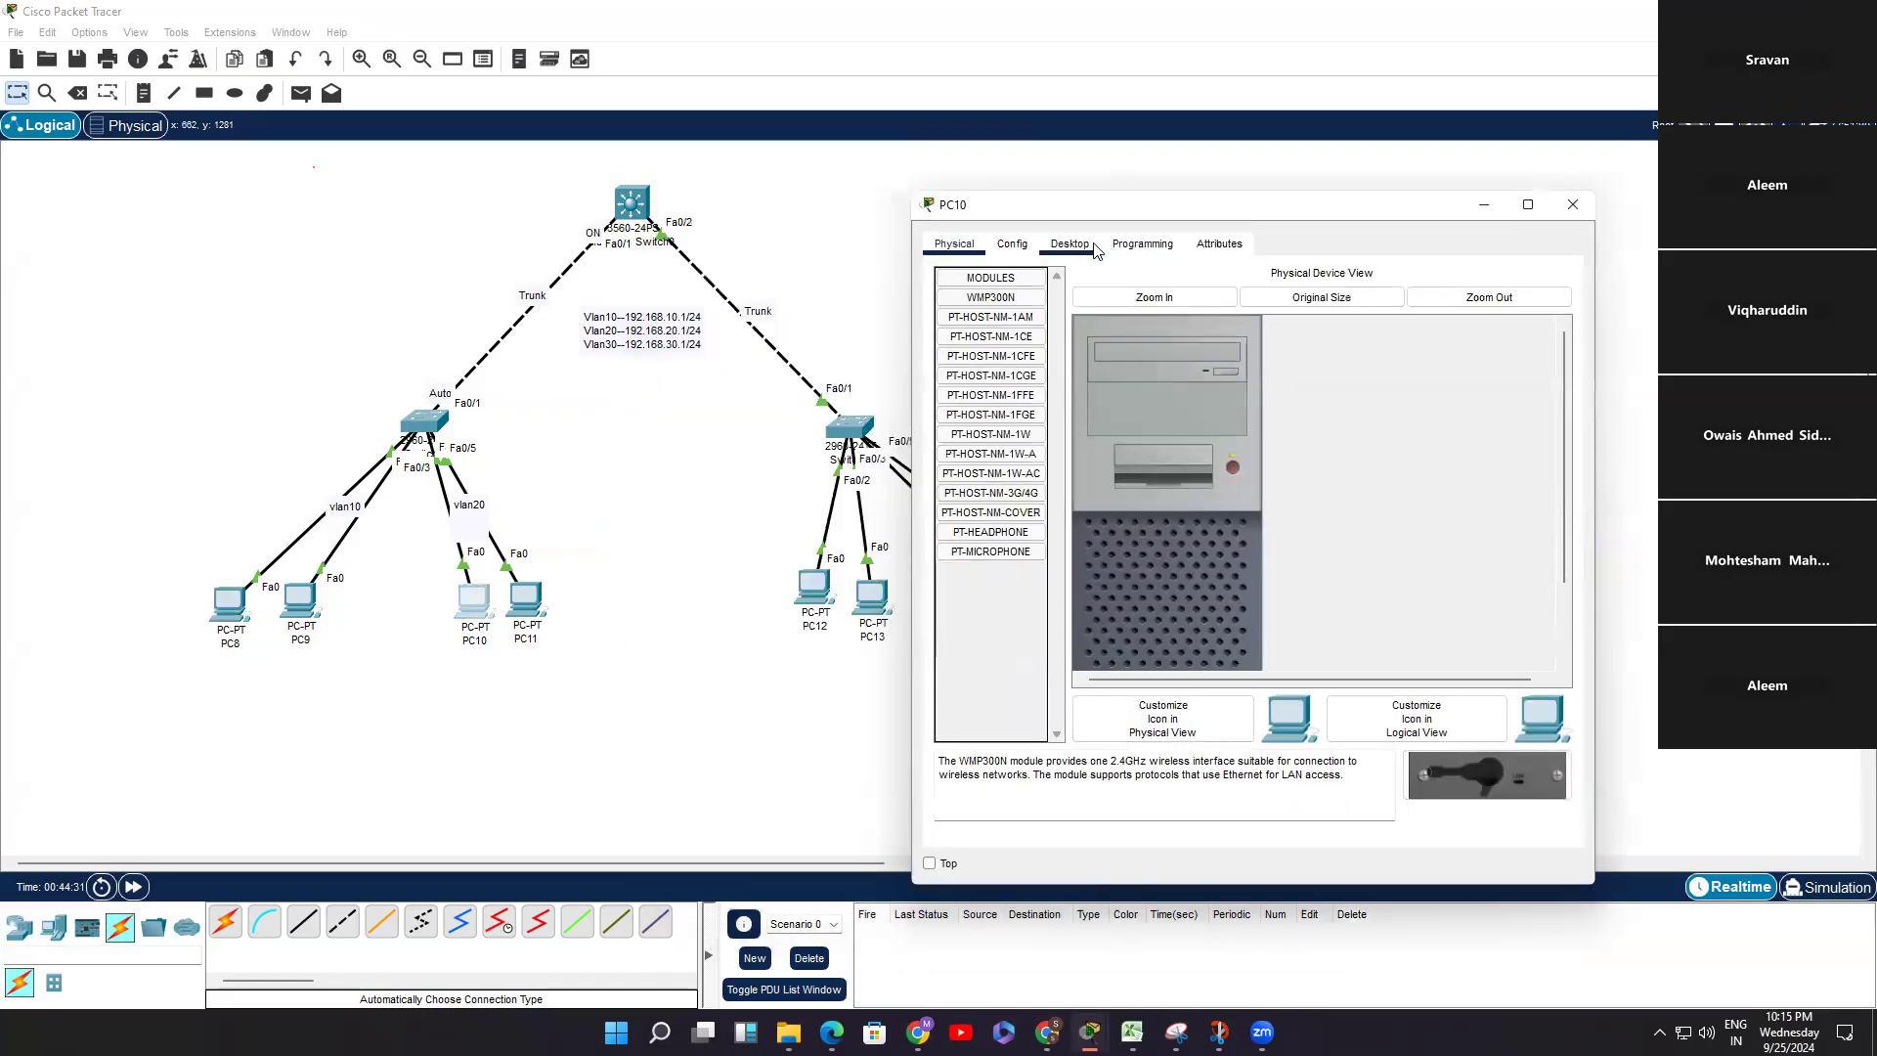
{"action": "left_click", "coordinate": [1071, 244]}
{"action": "left_click", "coordinate": [1017, 400]}
{"action": "type", "text": "192.168.20.10"}
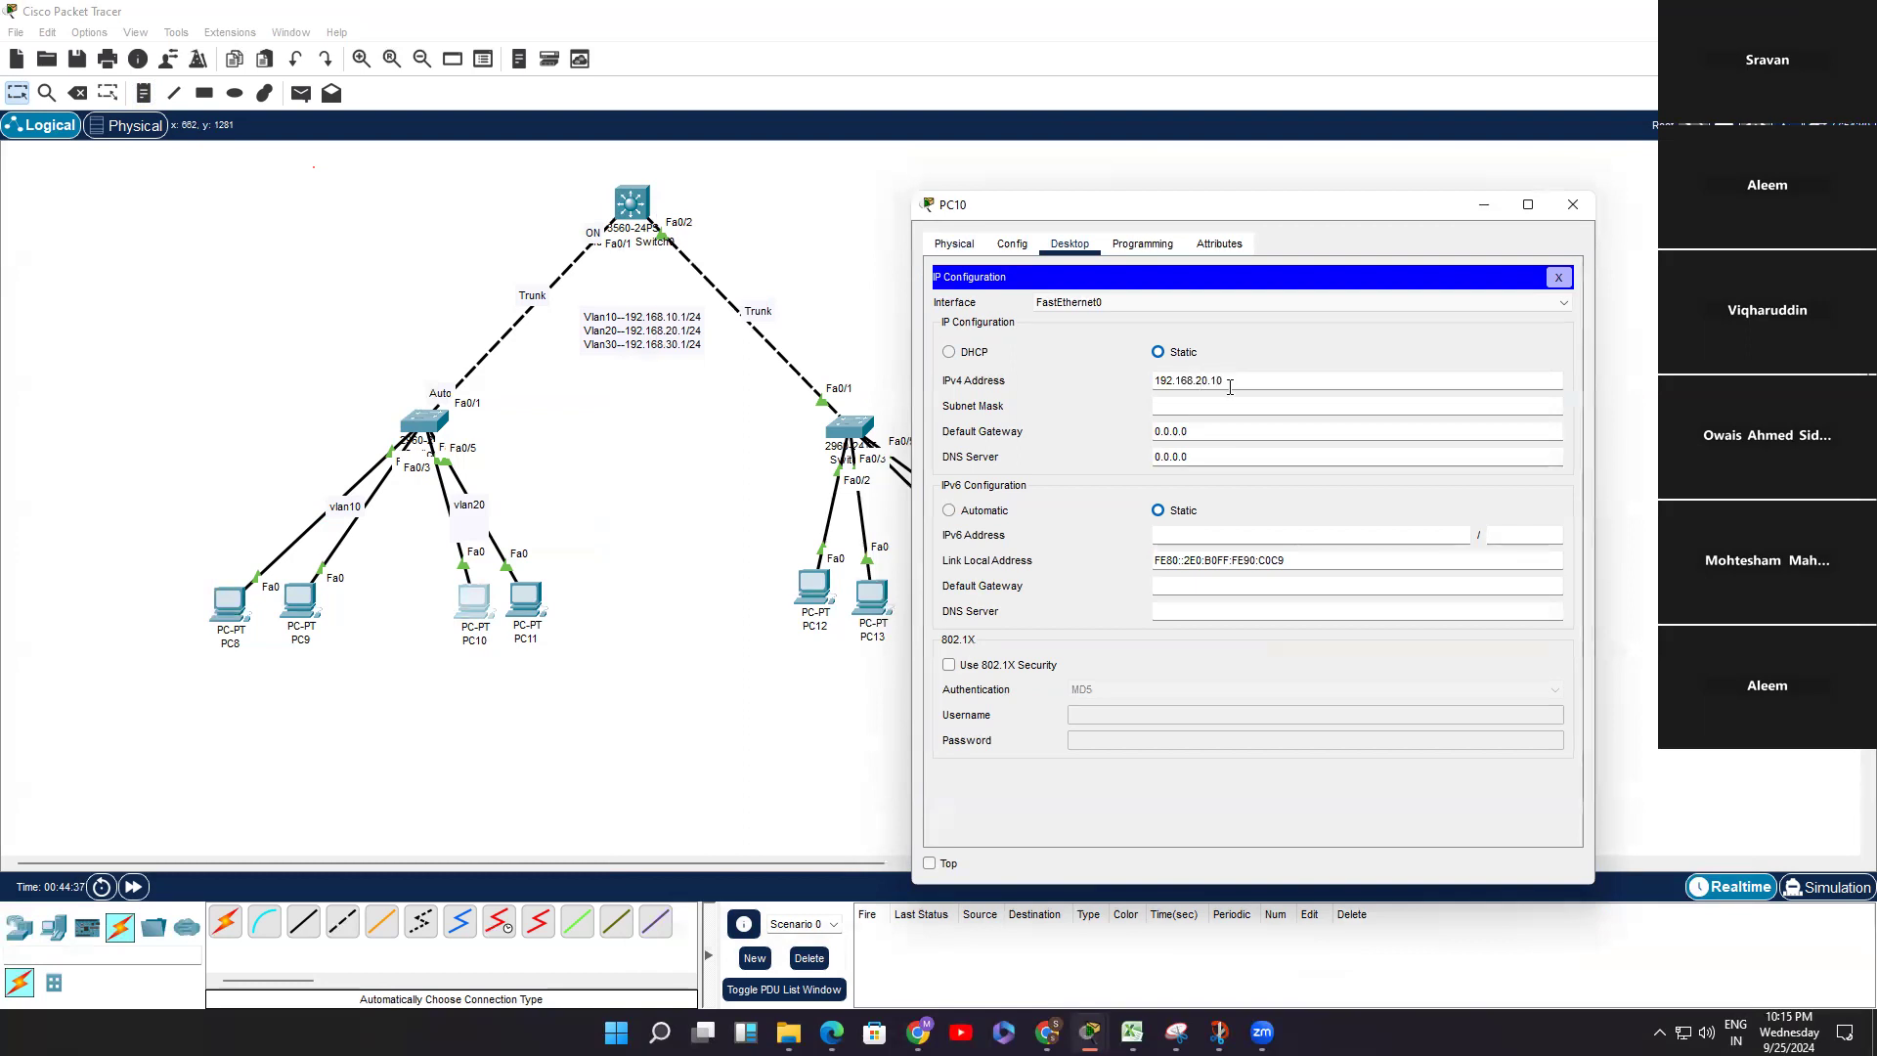
{"action": "left_click", "coordinate": [1281, 415]}
{"action": "key", "text": "shift+Left"}
{"action": "key", "text": "shift+Left"}
{"action": "key", "text": "shift+Left"}
{"action": "key", "text": "shift+Left"}
{"action": "key", "text": "shift+Left"}
{"action": "key", "text": "shift+Left"}
{"action": "key", "text": "shift+Left"}
{"action": "type", "text": "192.168.20.10"}
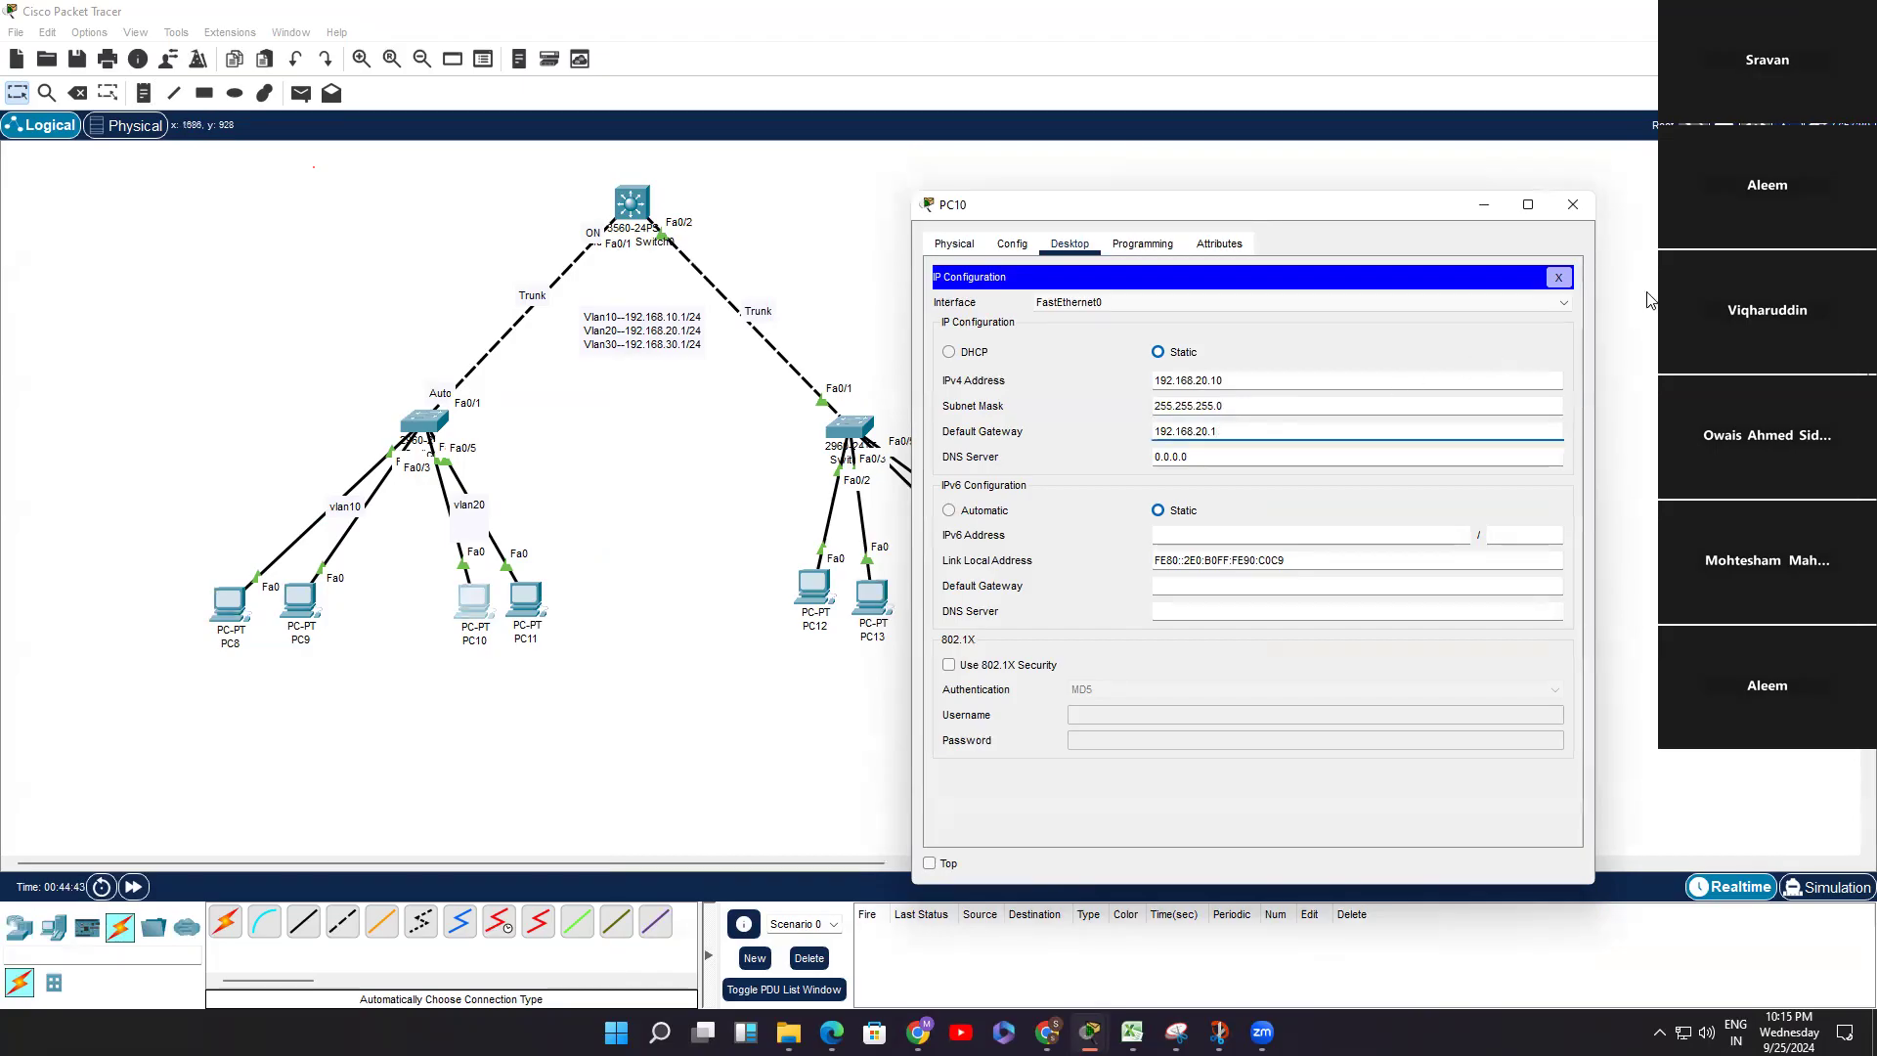
{"action": "left_click", "coordinate": [1558, 277]}
Step: Ping 192.168.20.10 from PC10's command prompt
{"action": "left_click", "coordinate": [1384, 356]}
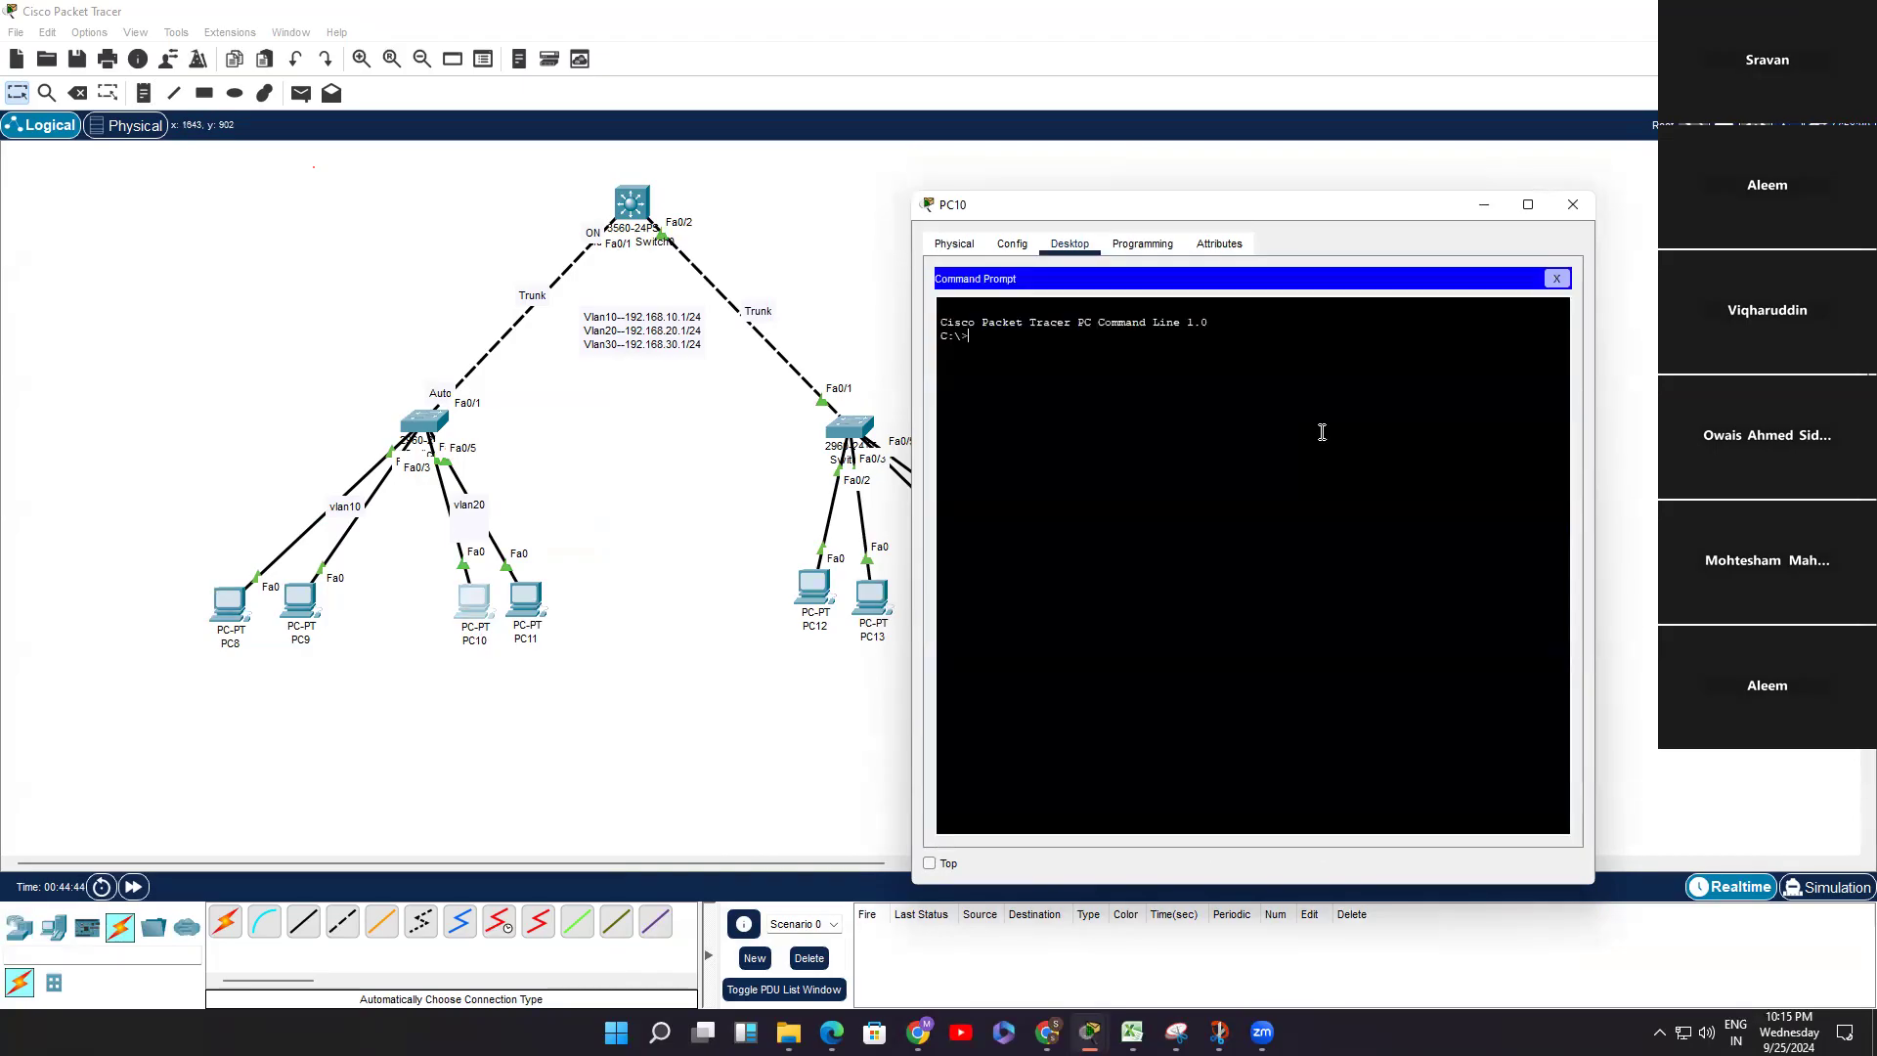
{"action": "type", "text": "ping 192.168.20.10"}
{"action": "key", "text": "Return"}
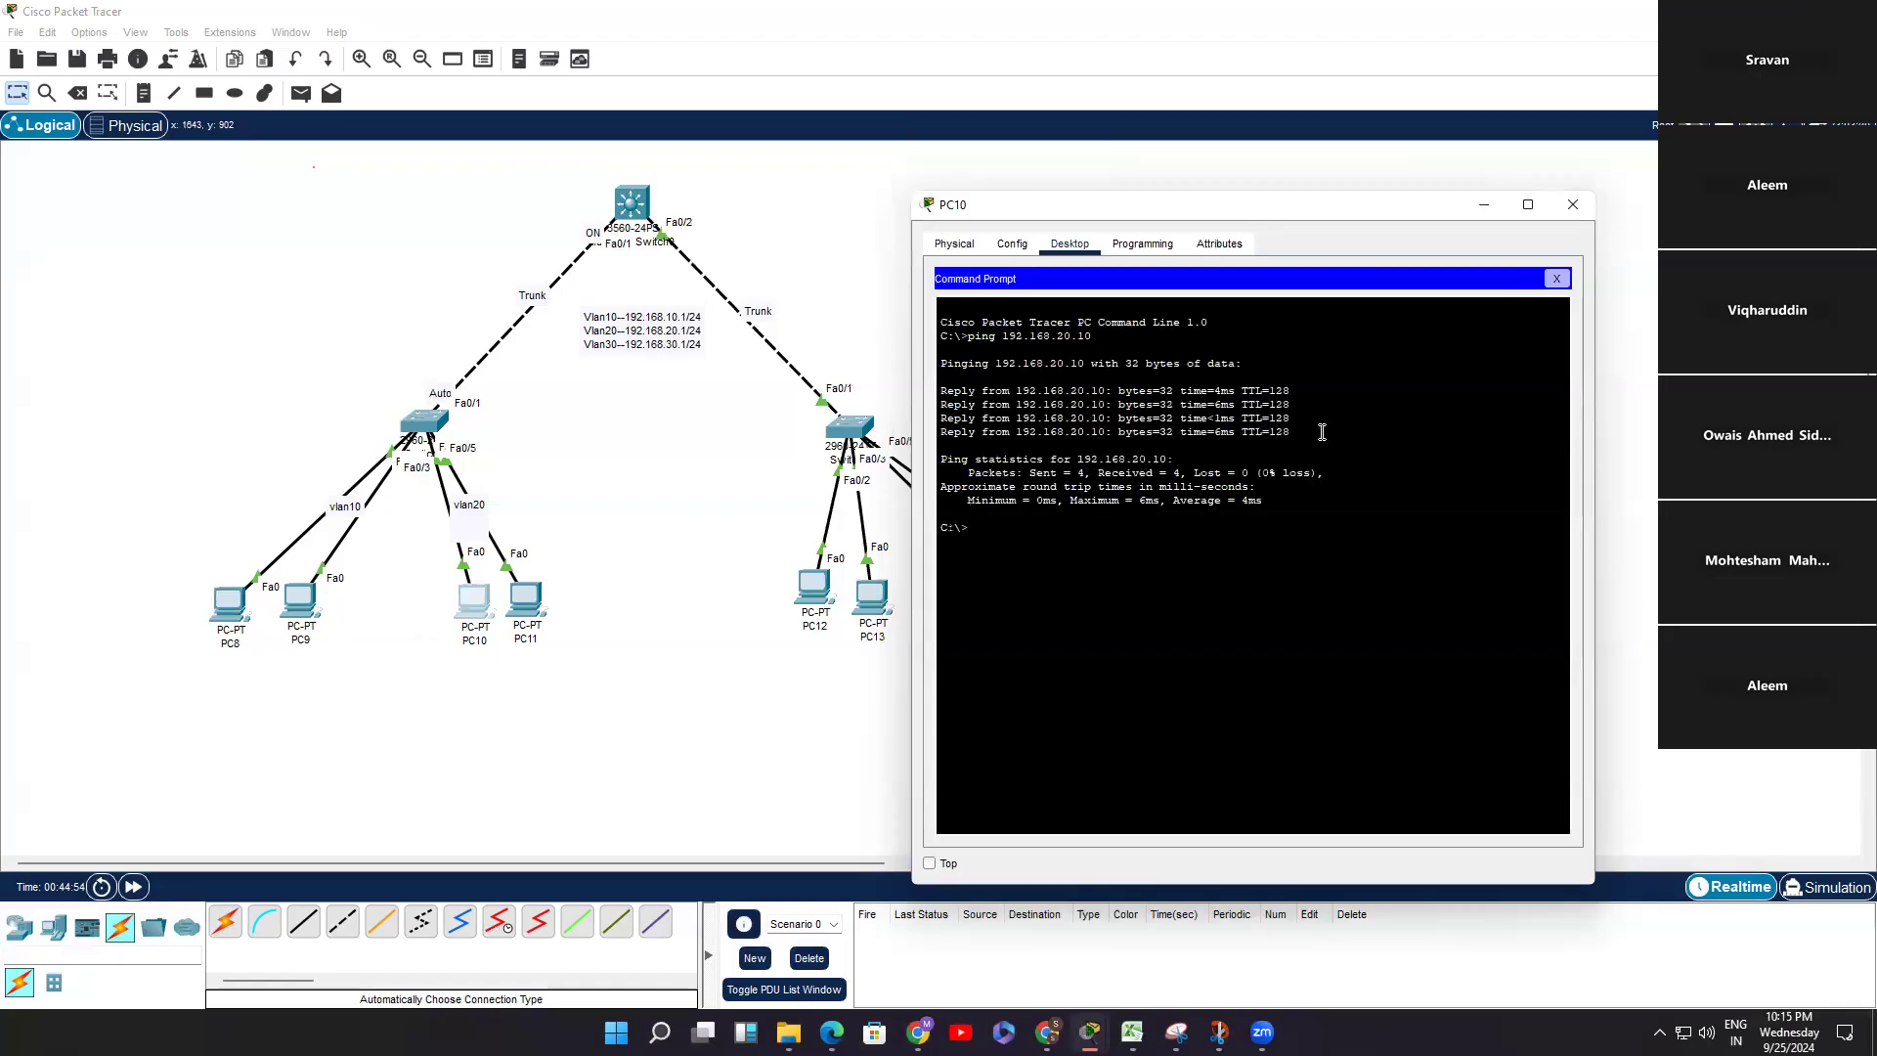
Step: Ping the VLAN 10 hosts 192.168.10.10 and 192.168.10.20 from PC10 to test inter-VLAN routing
{"action": "key", "text": "Up"}
{"action": "key", "text": "BackSpace"}
{"action": "key", "text": "BackSpace"}
{"action": "type", "text": "10."}
{"action": "key", "text": "Return"}
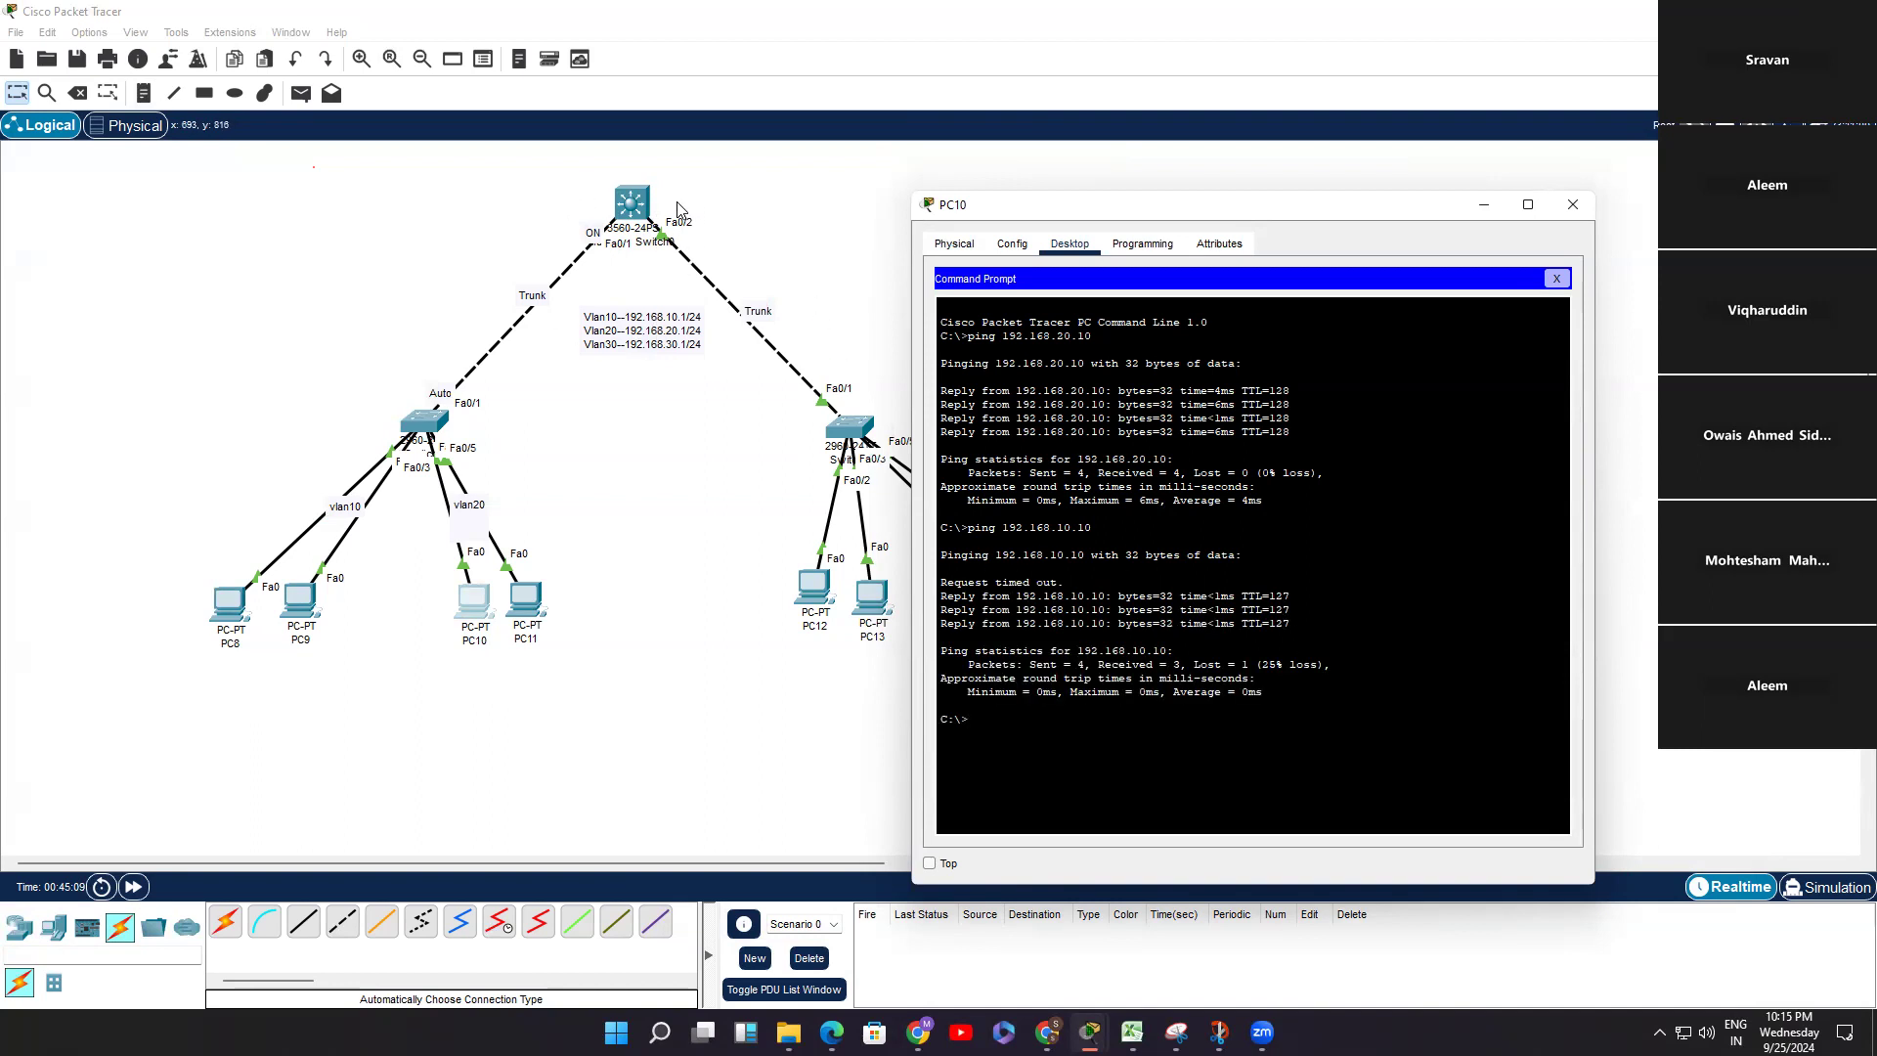
{"action": "key", "text": "Up"}
{"action": "type", "text": "20"}
{"action": "key", "text": "Return"}
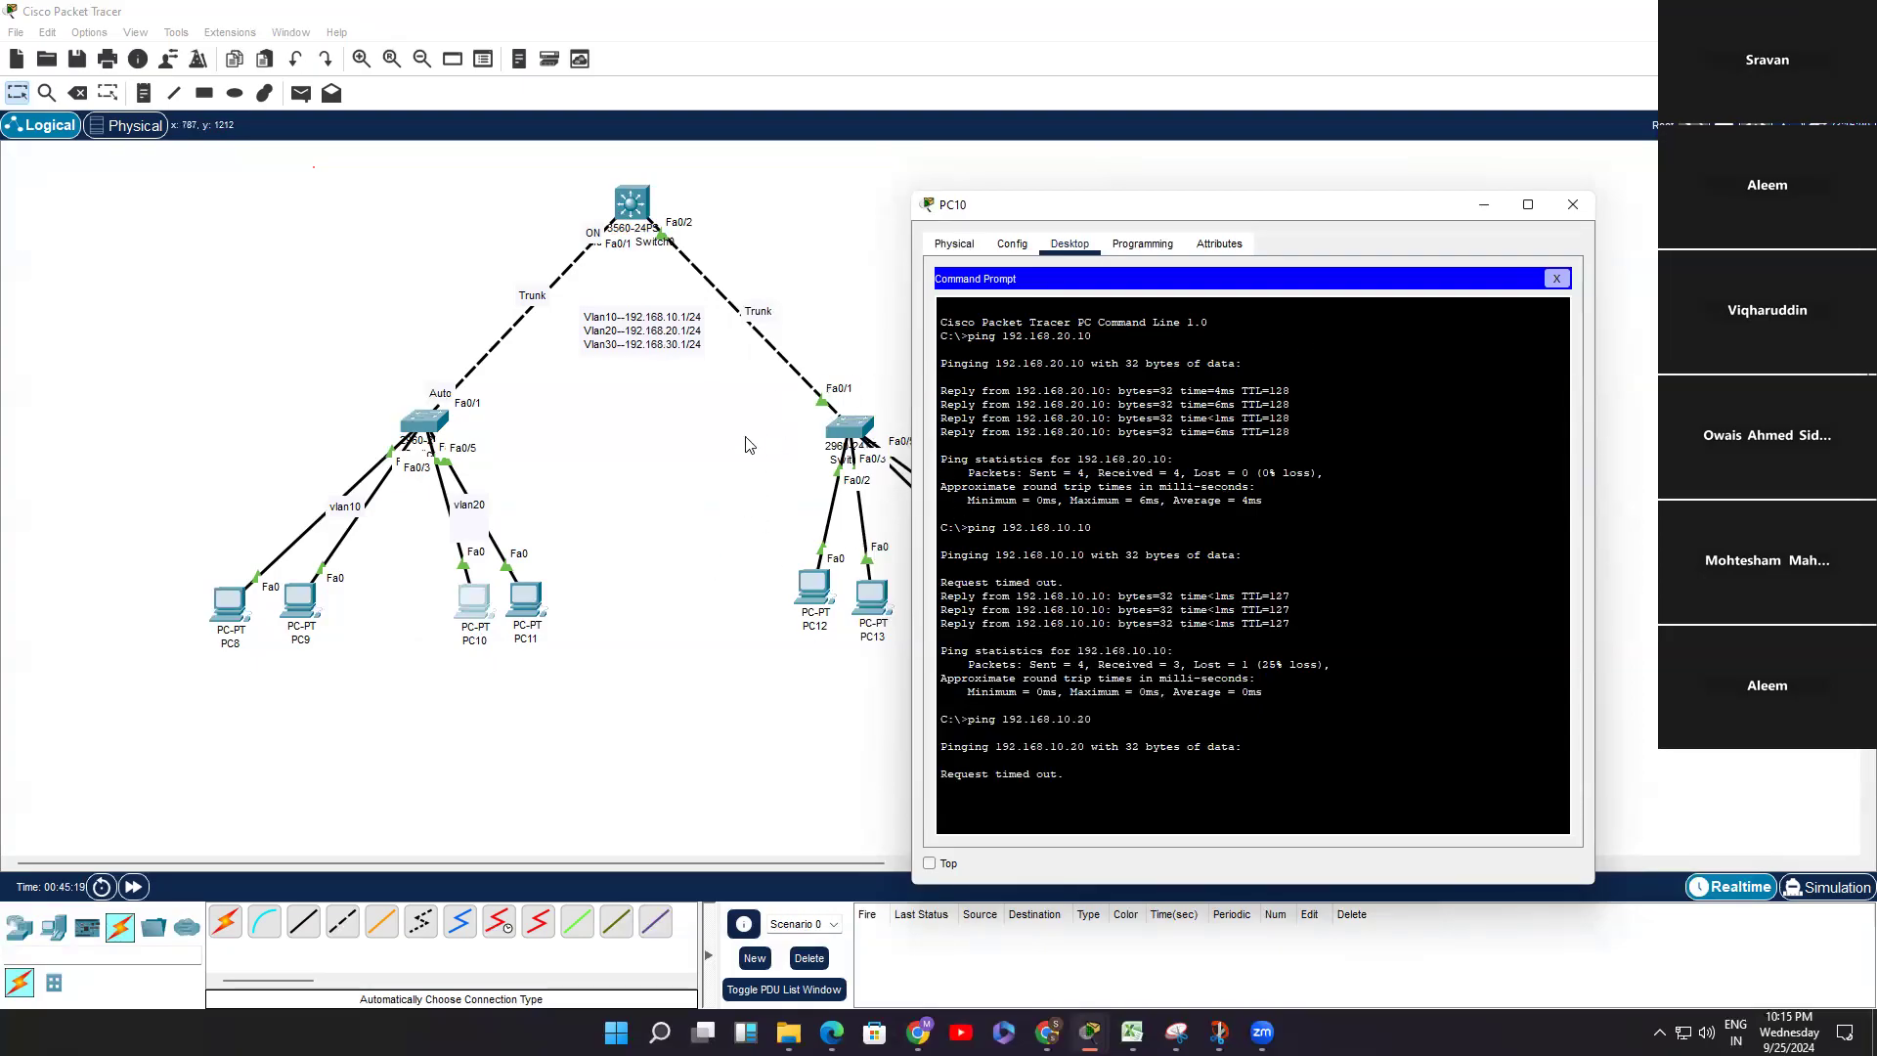
{"action": "left_click", "coordinate": [1481, 206]}
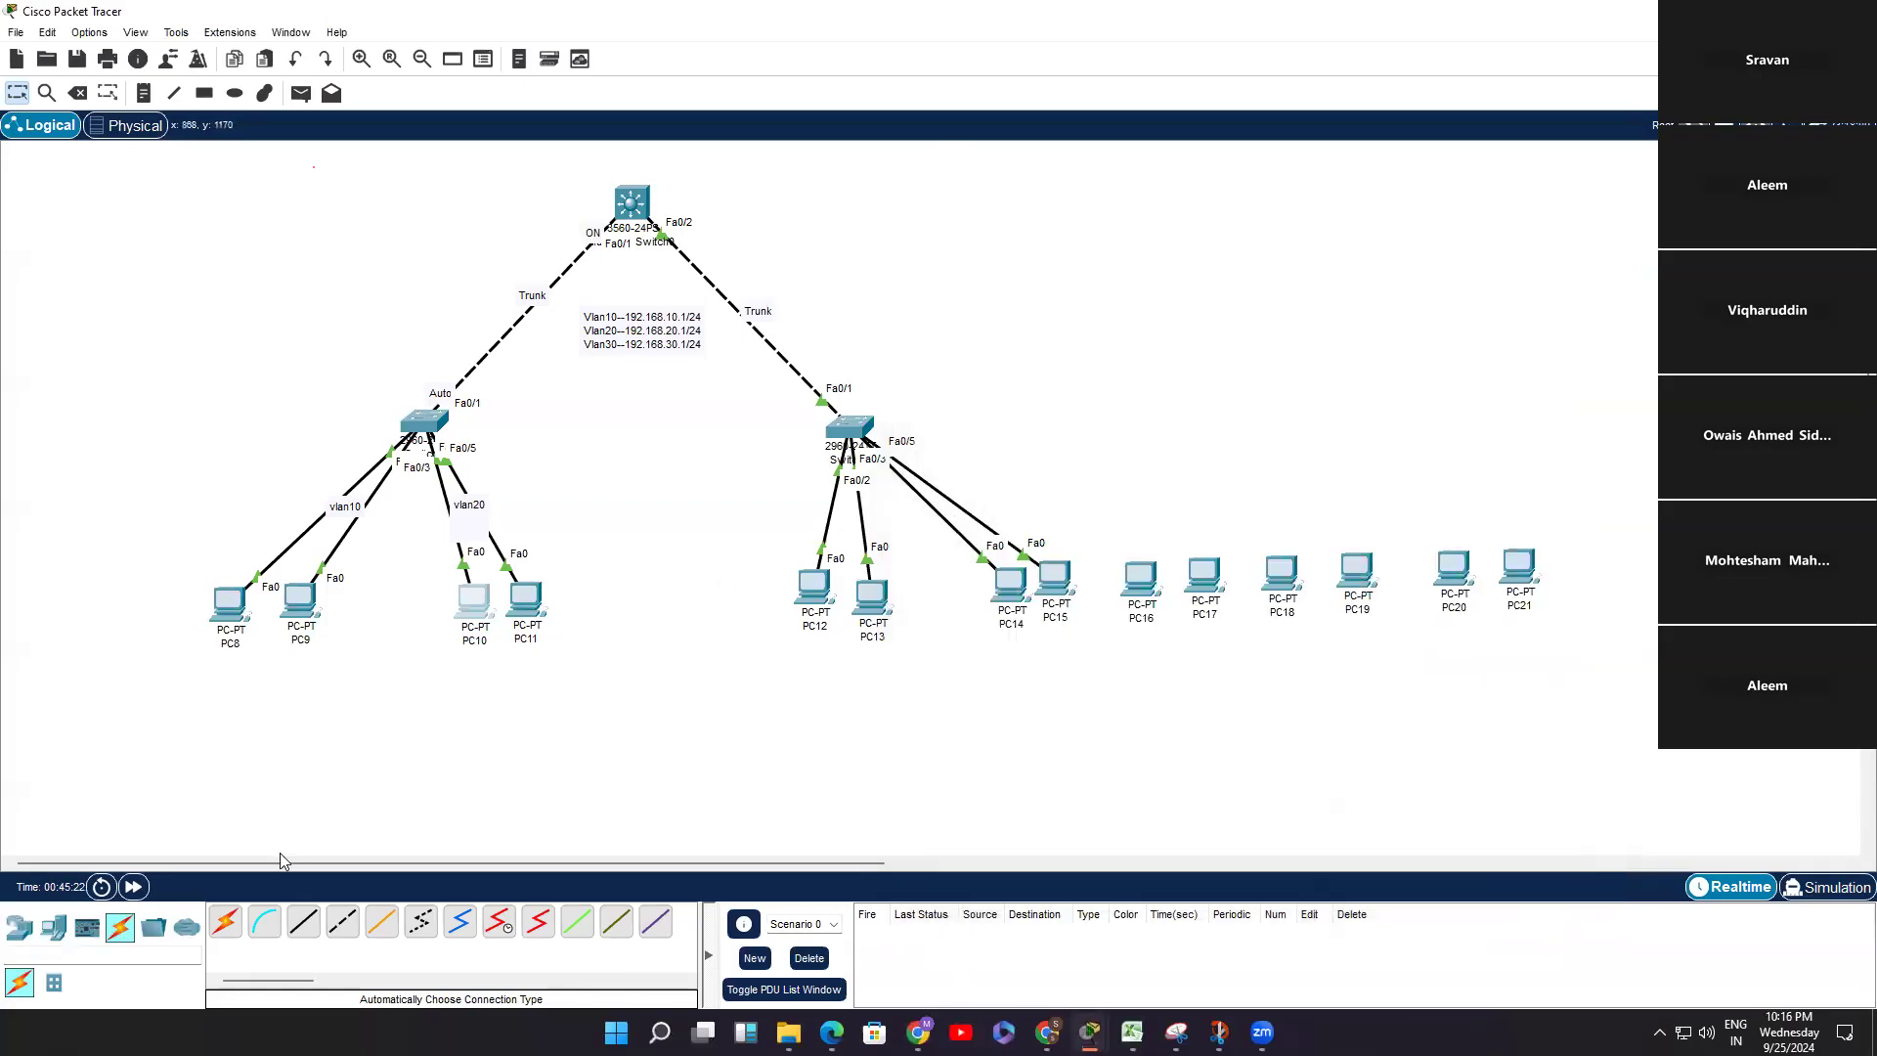
Step: Connect Switch2 to PC16 and to PC17 with automatically chosen cables
{"action": "left_click", "coordinate": [225, 922]}
{"action": "left_click", "coordinate": [860, 435]}
{"action": "left_click", "coordinate": [1139, 579]}
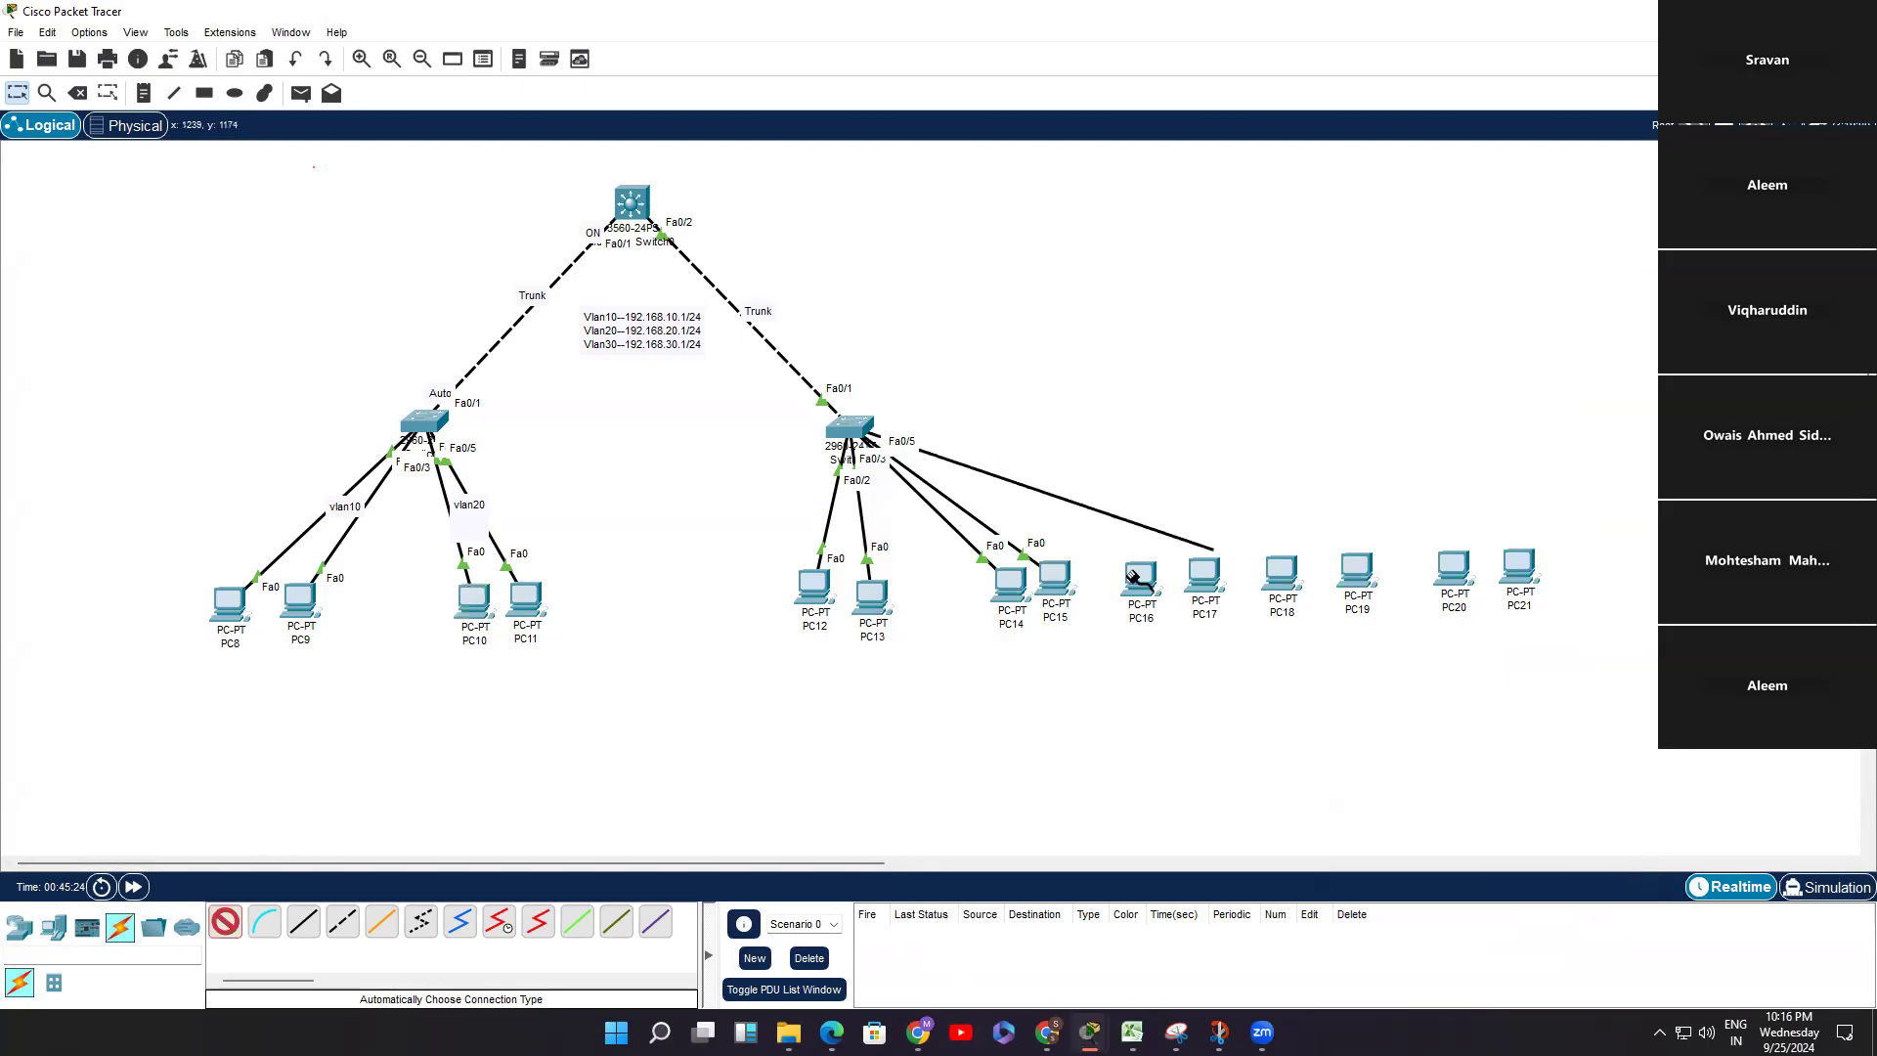
{"action": "left_click", "coordinate": [225, 921]}
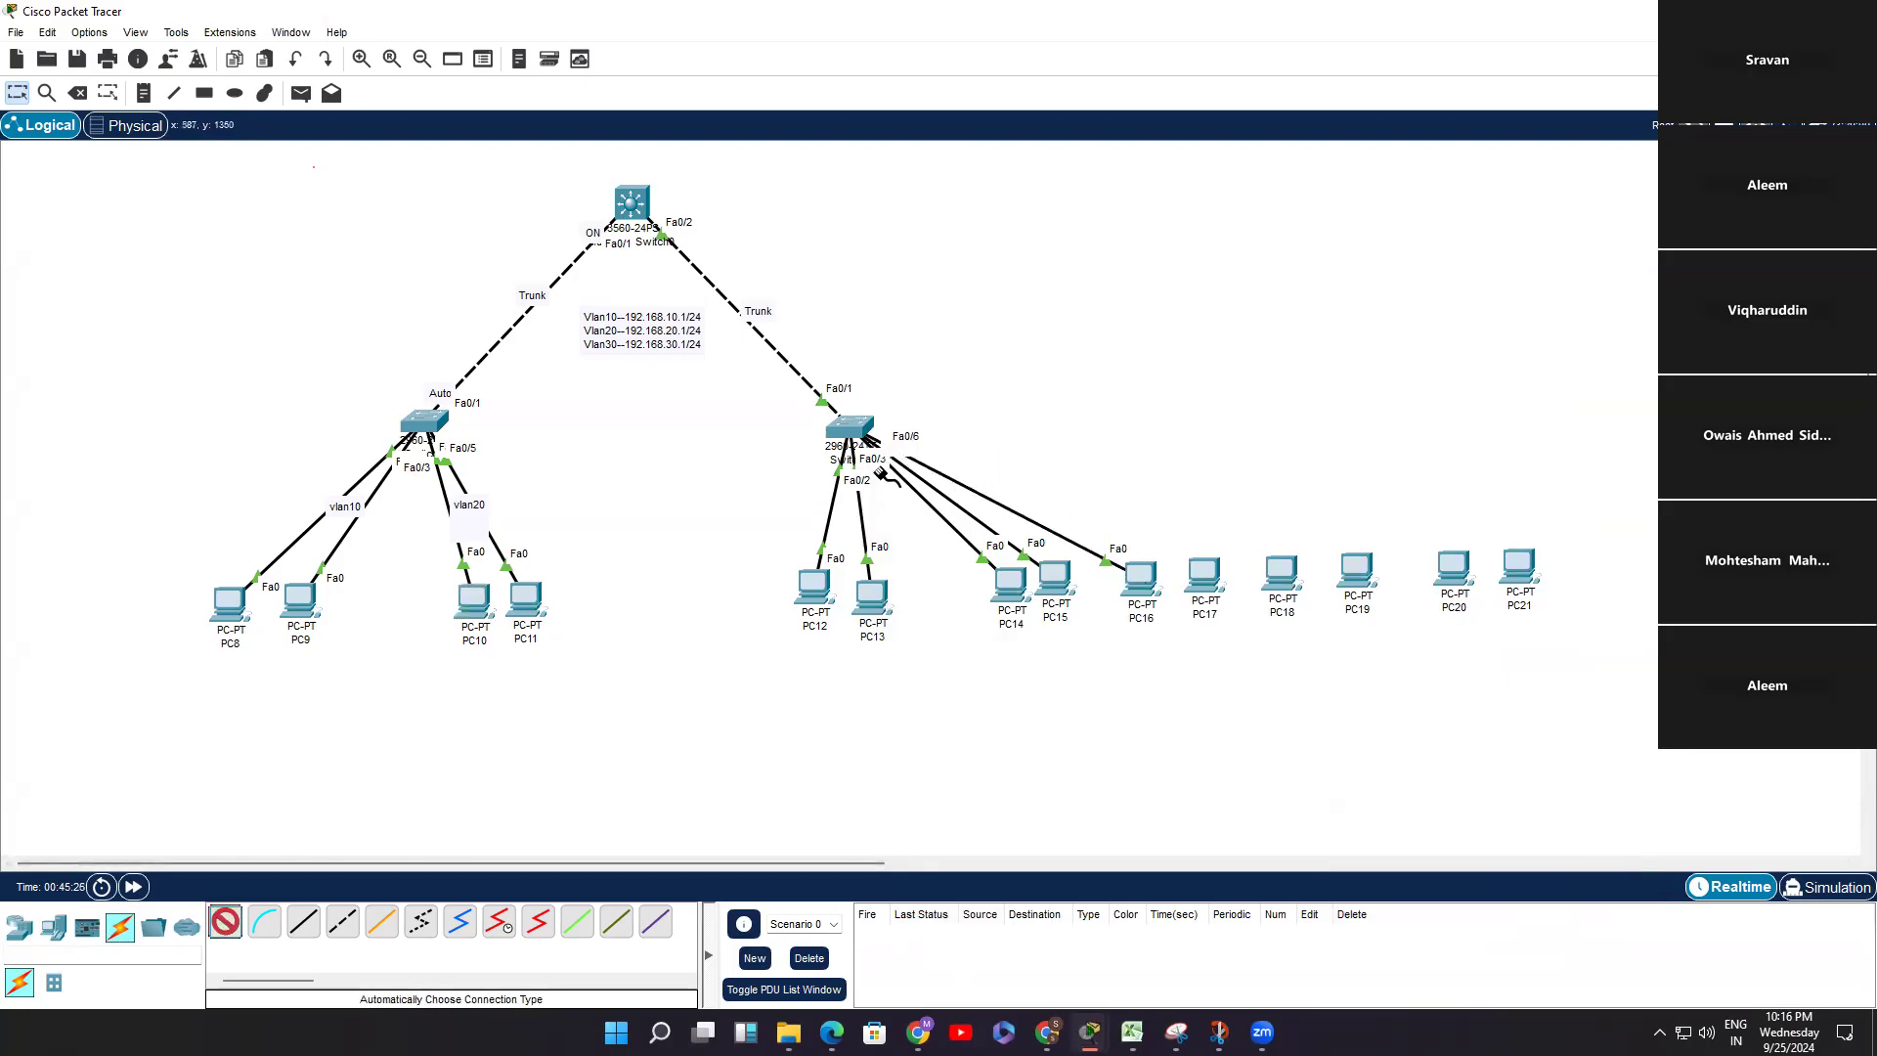
{"action": "left_click", "coordinate": [865, 433]}
{"action": "left_click", "coordinate": [1203, 577]}
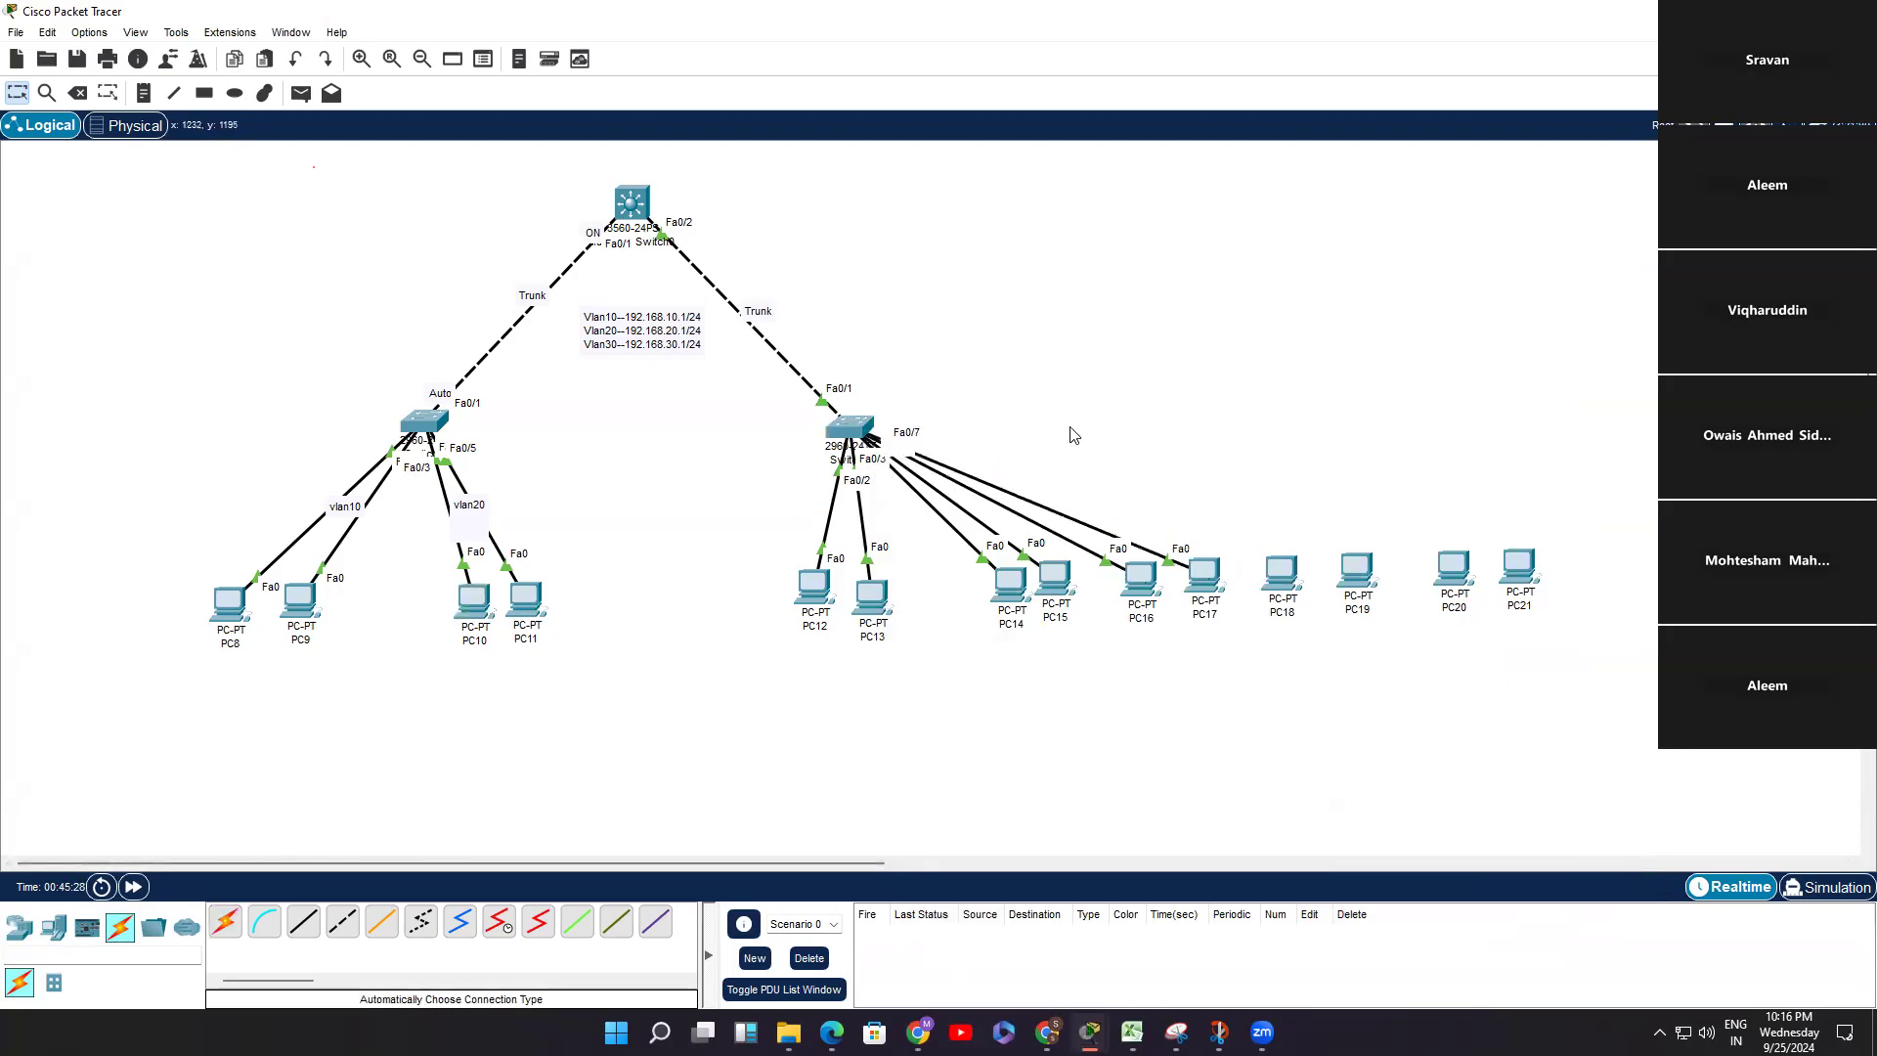
Step: Move Switch2 upward and slightly right in the topology, farther above its connected PCs
{"action": "left_click", "coordinate": [847, 430]}
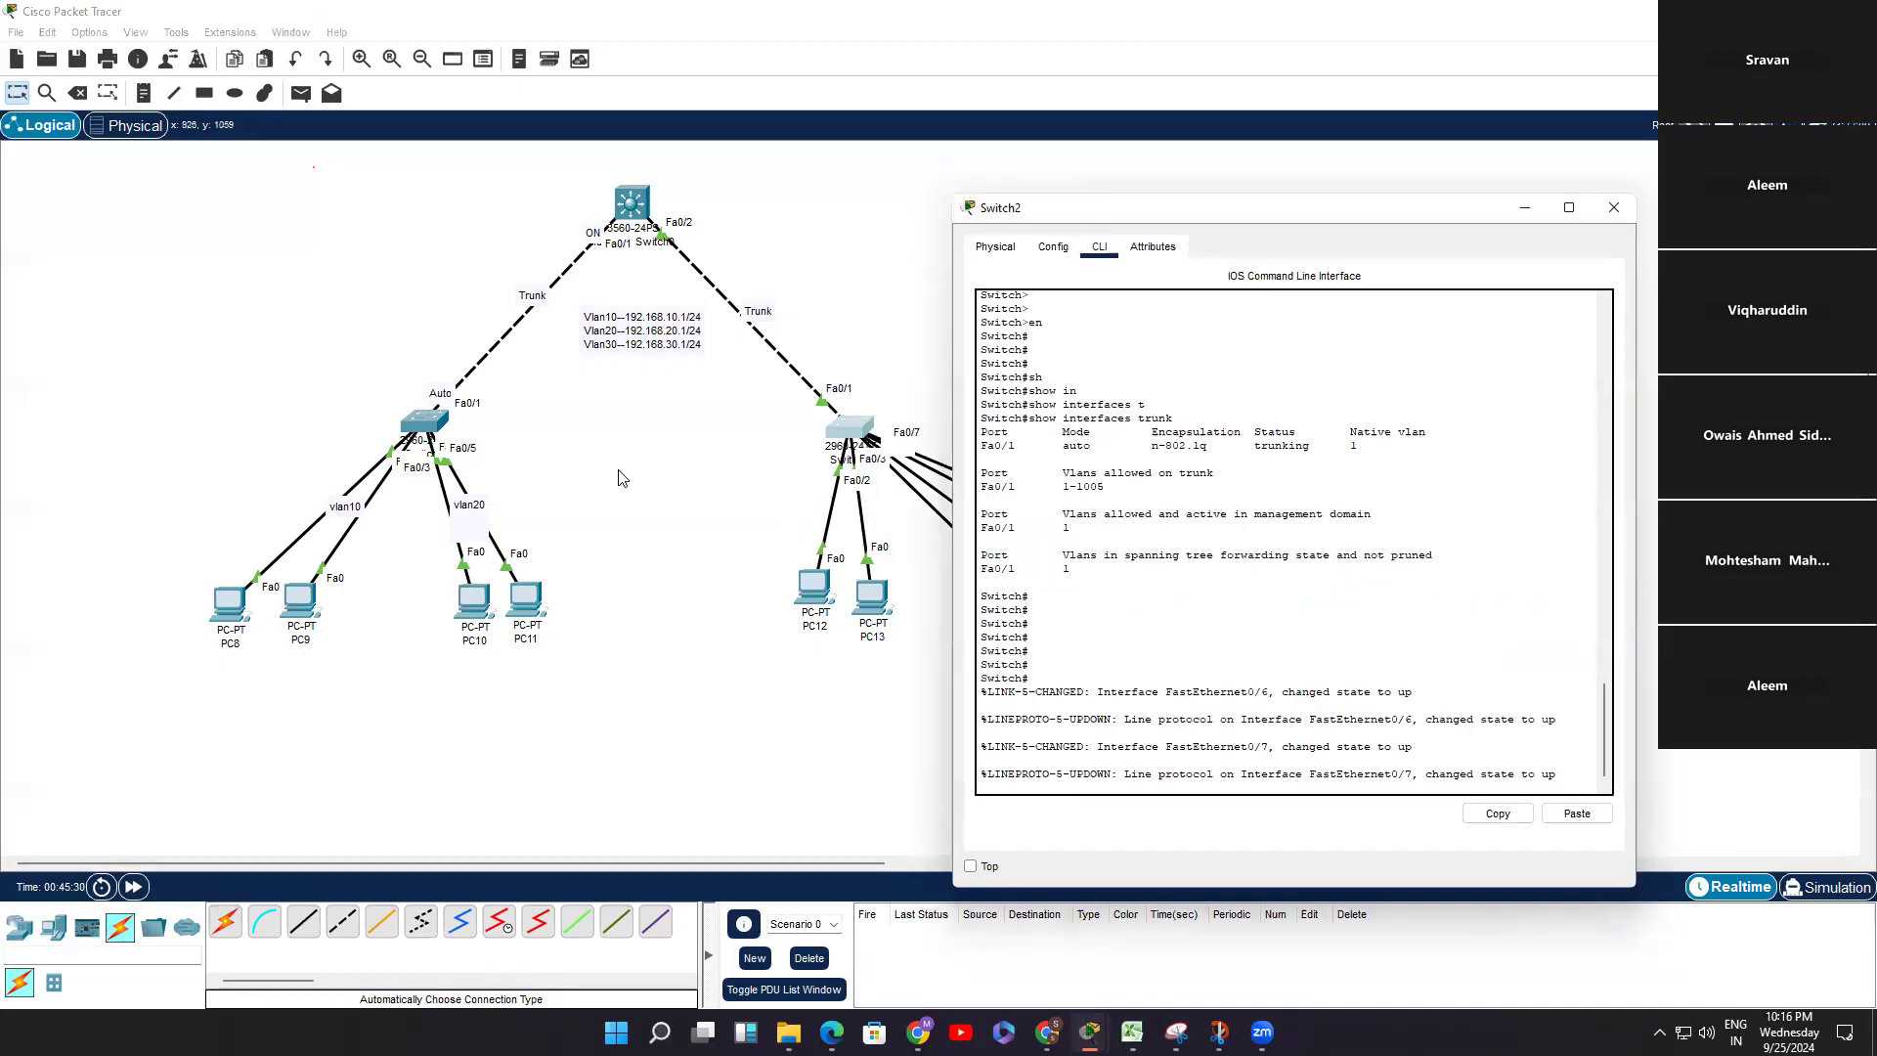
{"action": "left_click", "coordinate": [831, 444]}
{"action": "left_click_drag", "start_coordinate": [830, 444], "coordinate": [924, 324]}
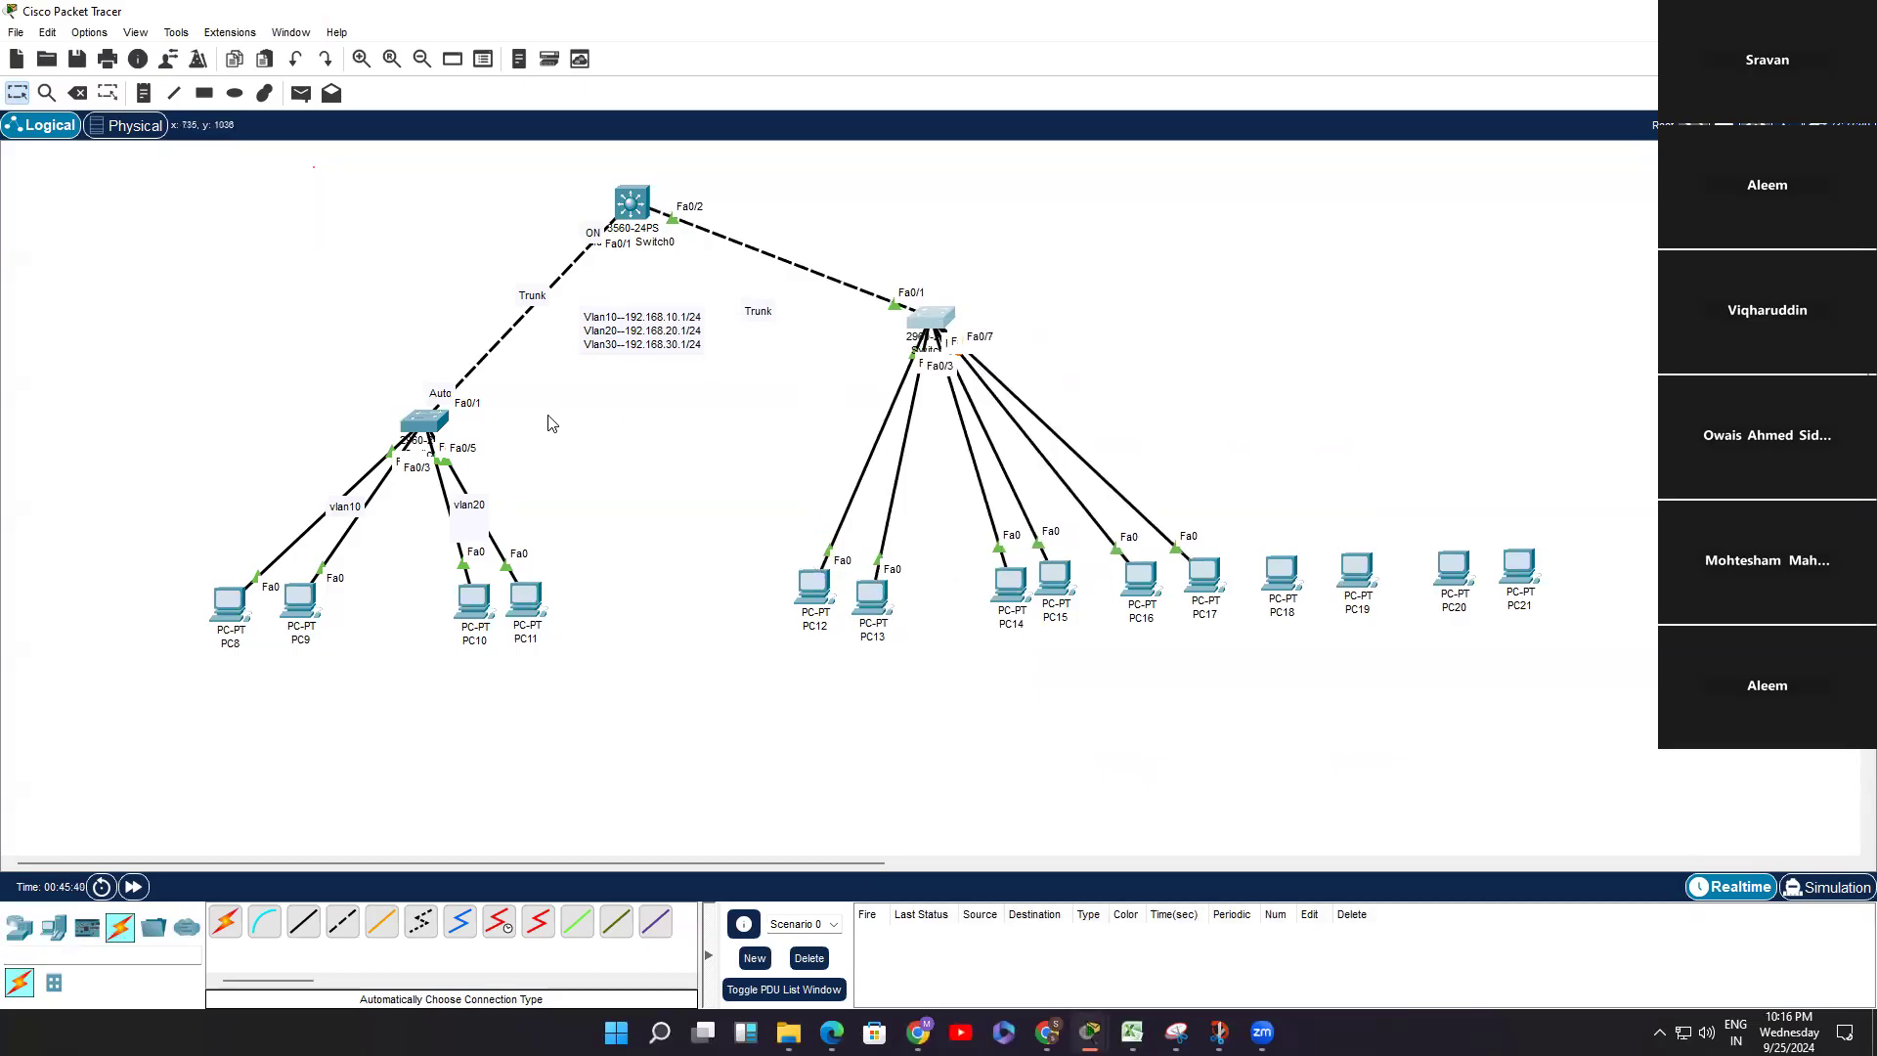
Step: Add the text notes "vlan10" beside the PC12 and PC13 links and "vlan20" beside the PC14 and PC15 links
{"action": "left_click", "coordinate": [144, 93]}
{"action": "left_click", "coordinate": [833, 438]}
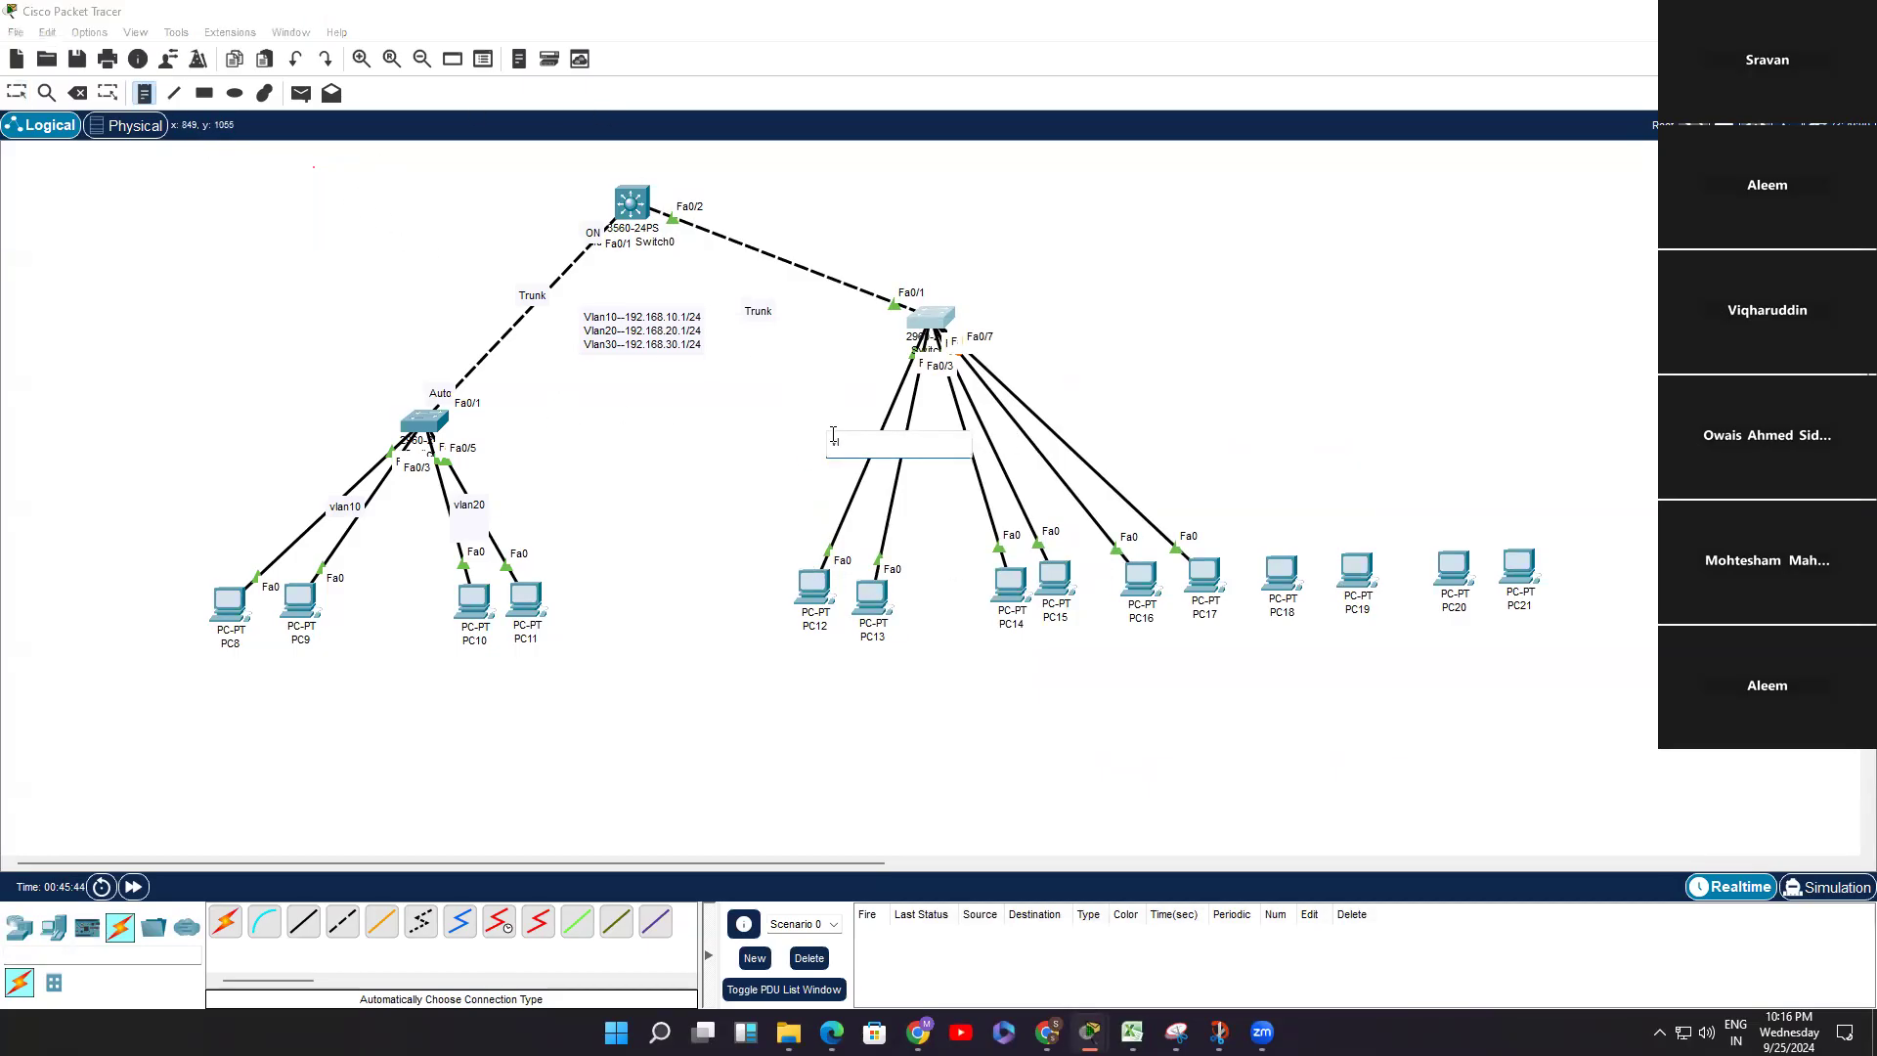
{"action": "left_click", "coordinate": [977, 484]}
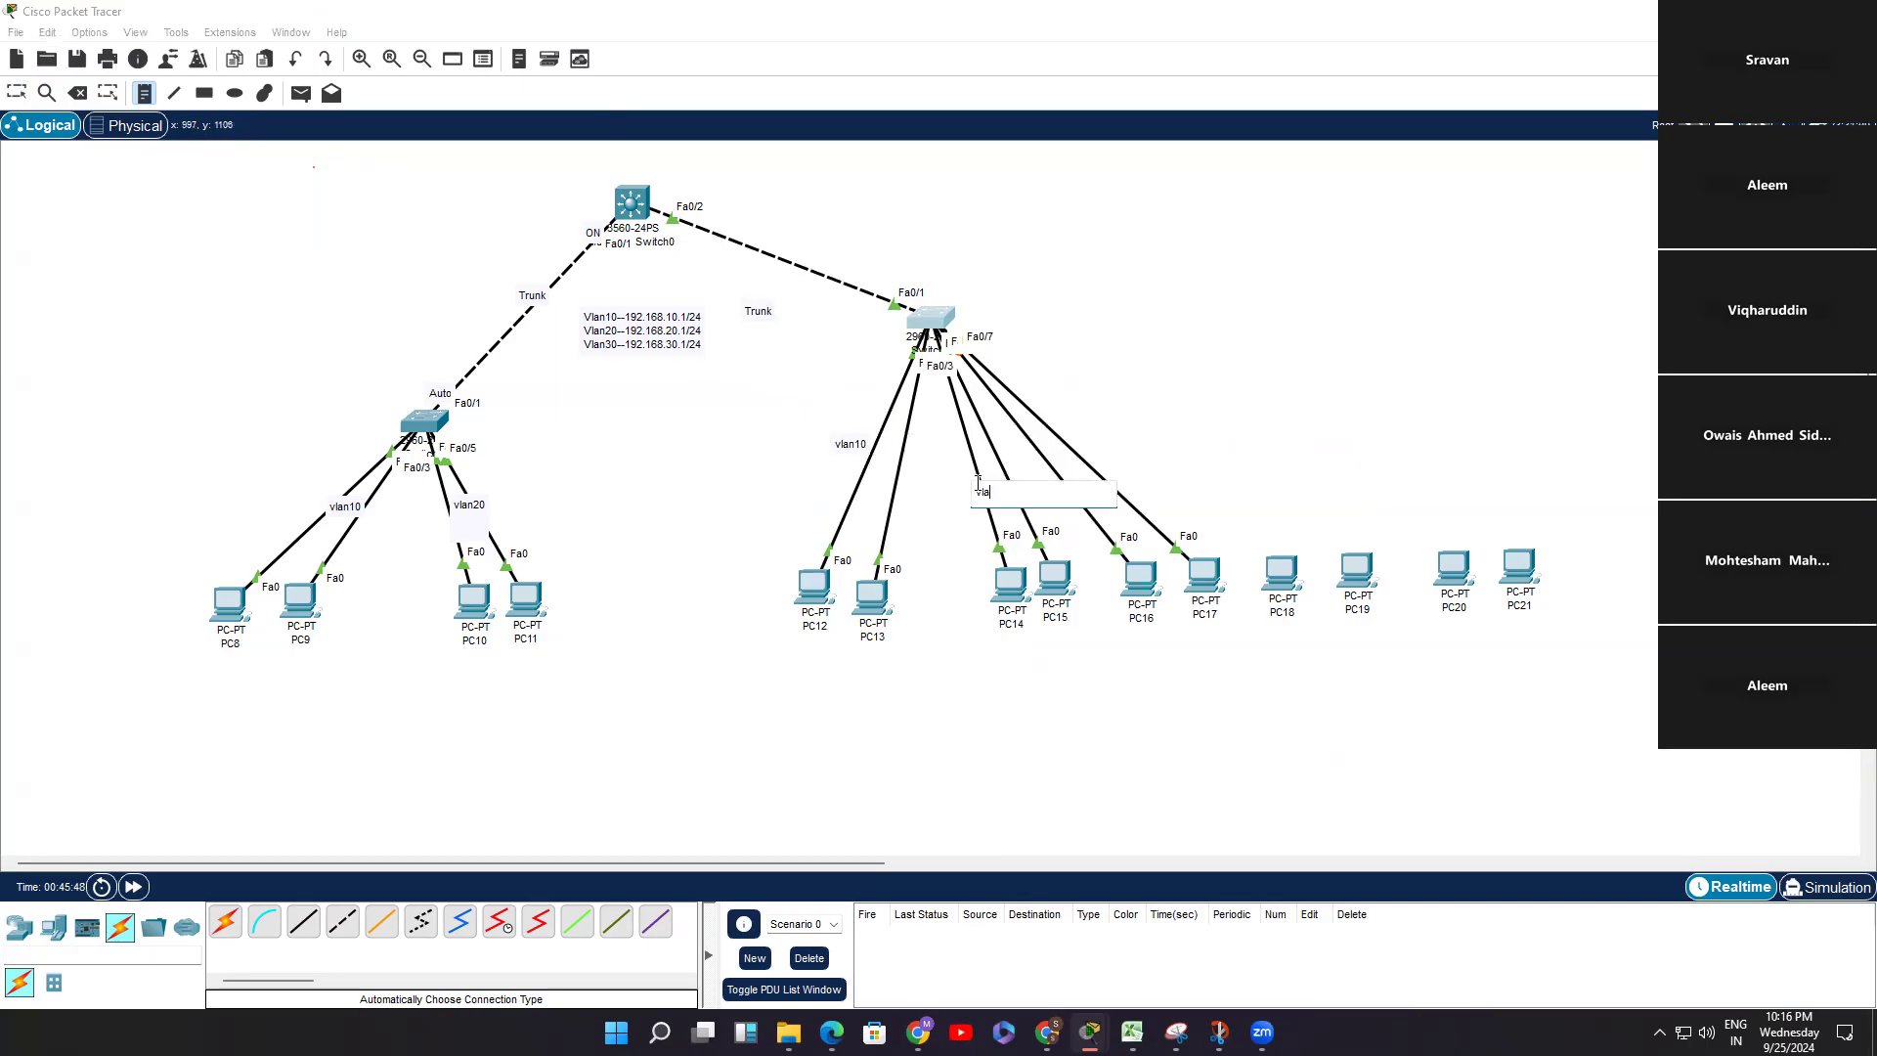
{"action": "type", "text": "vlan20"}
{"action": "left_click", "coordinate": [16, 93]}
Step: Run show interfaces trunk on Switch2 and examine the trunk status and allowed VLANs
{"action": "left_click", "coordinate": [940, 321]}
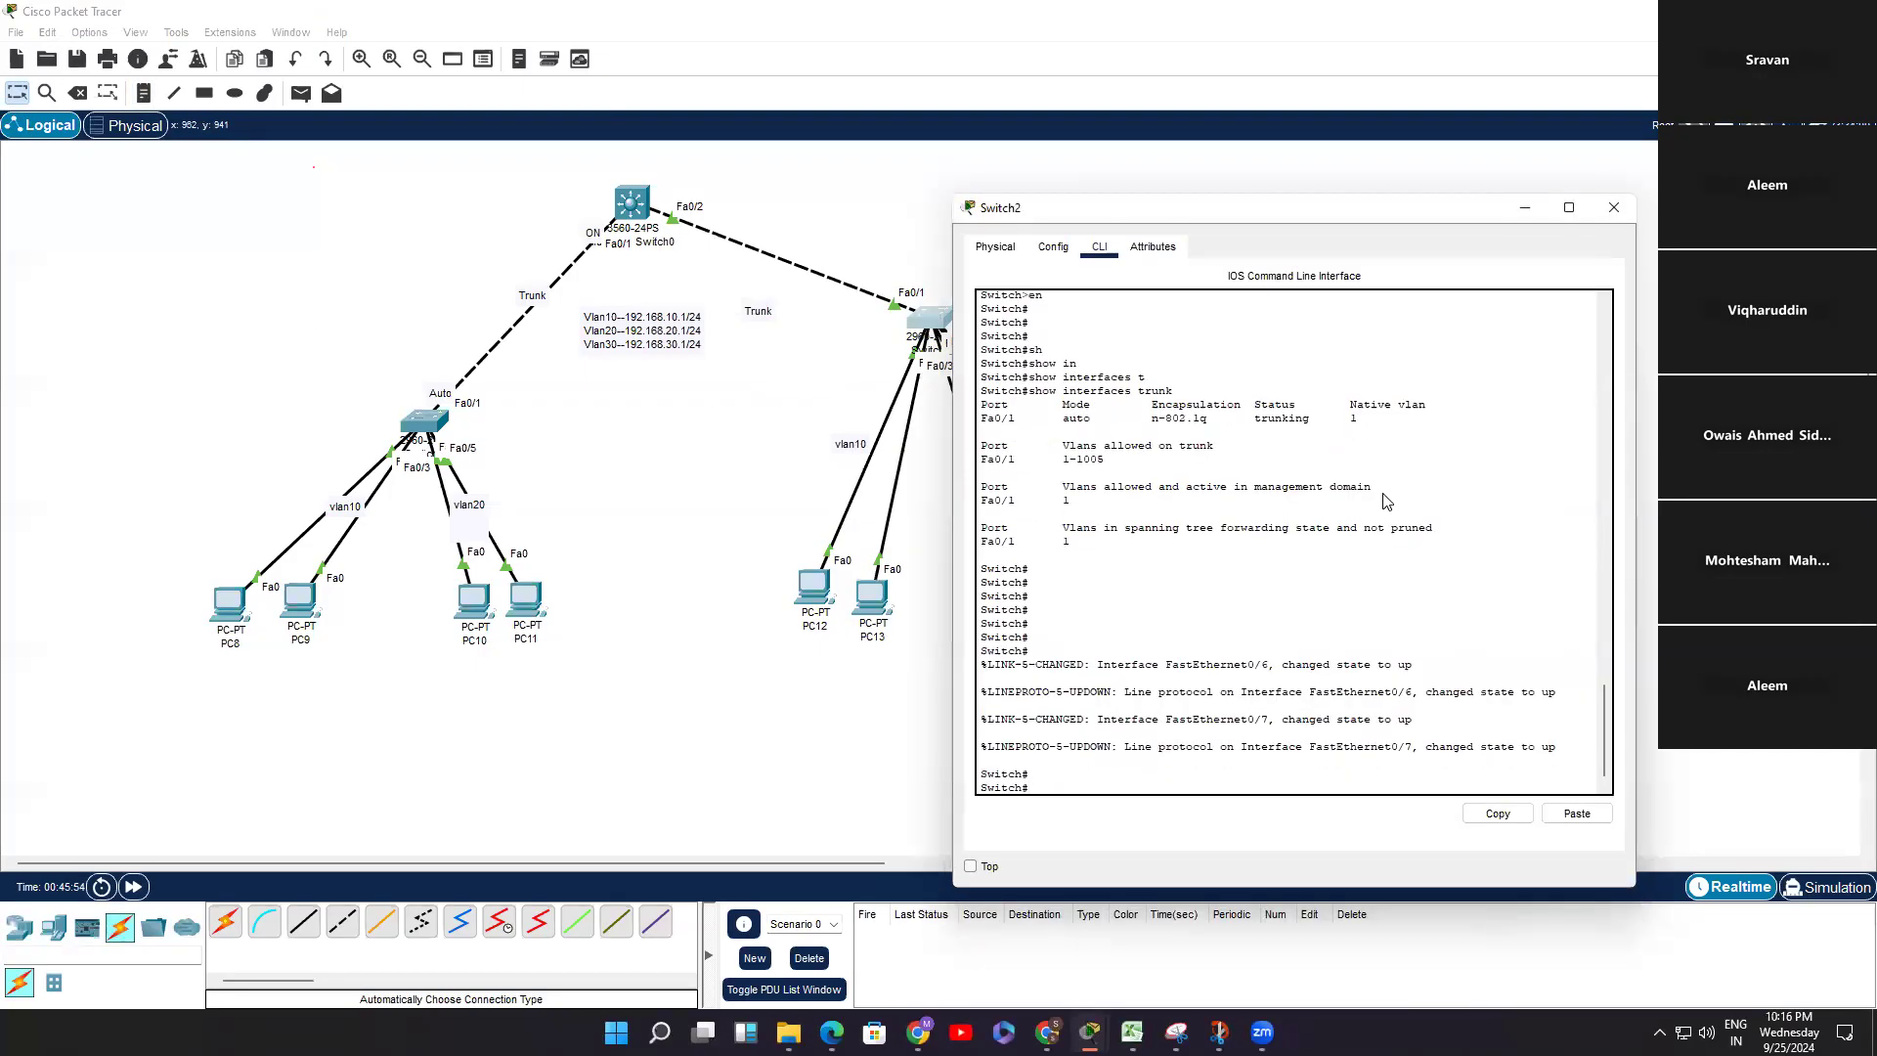
{"action": "type", "text": "sh"}
{"action": "key", "text": "Tab"}
{"action": "type", "text": "int"}
{"action": "key", "text": "Tab"}
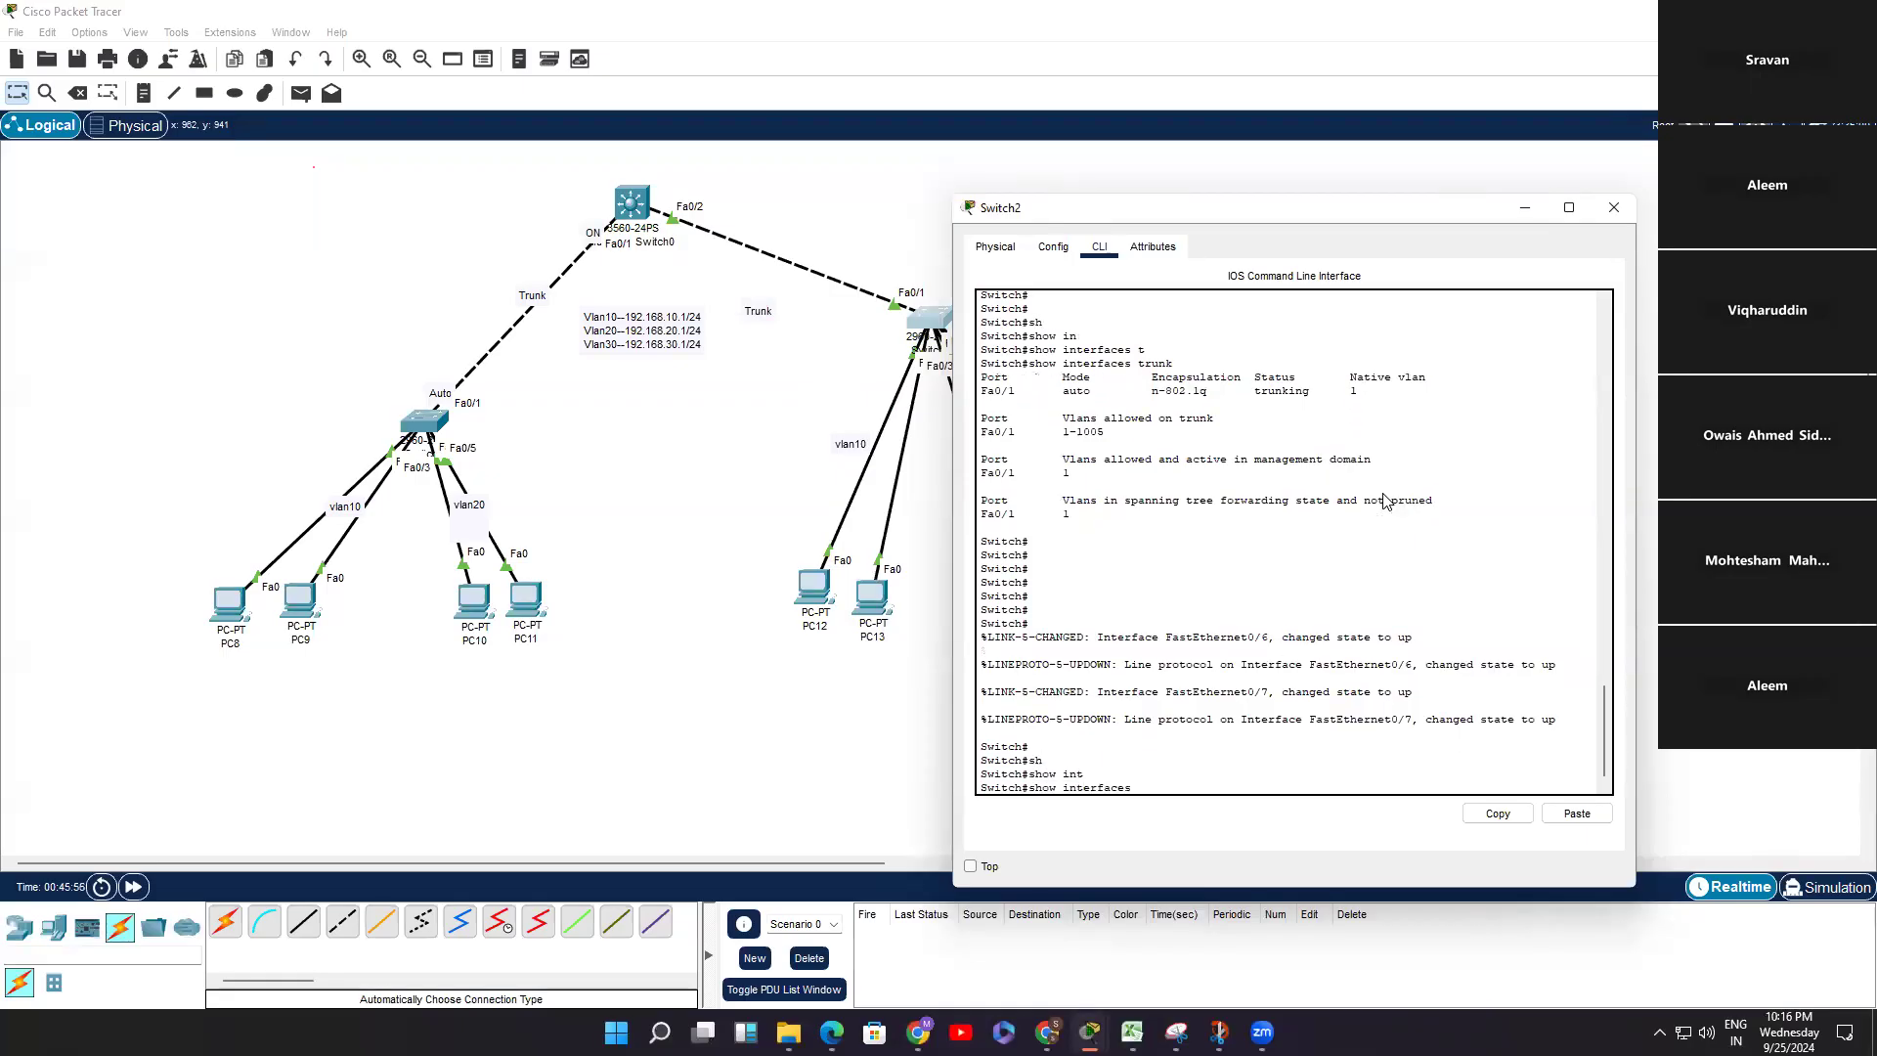
{"action": "type", "text": "tr"}
{"action": "key", "text": "Tab"}
{"action": "key", "text": "Return"}
{"action": "key", "text": "Return"}
{"action": "key", "text": "Return"}
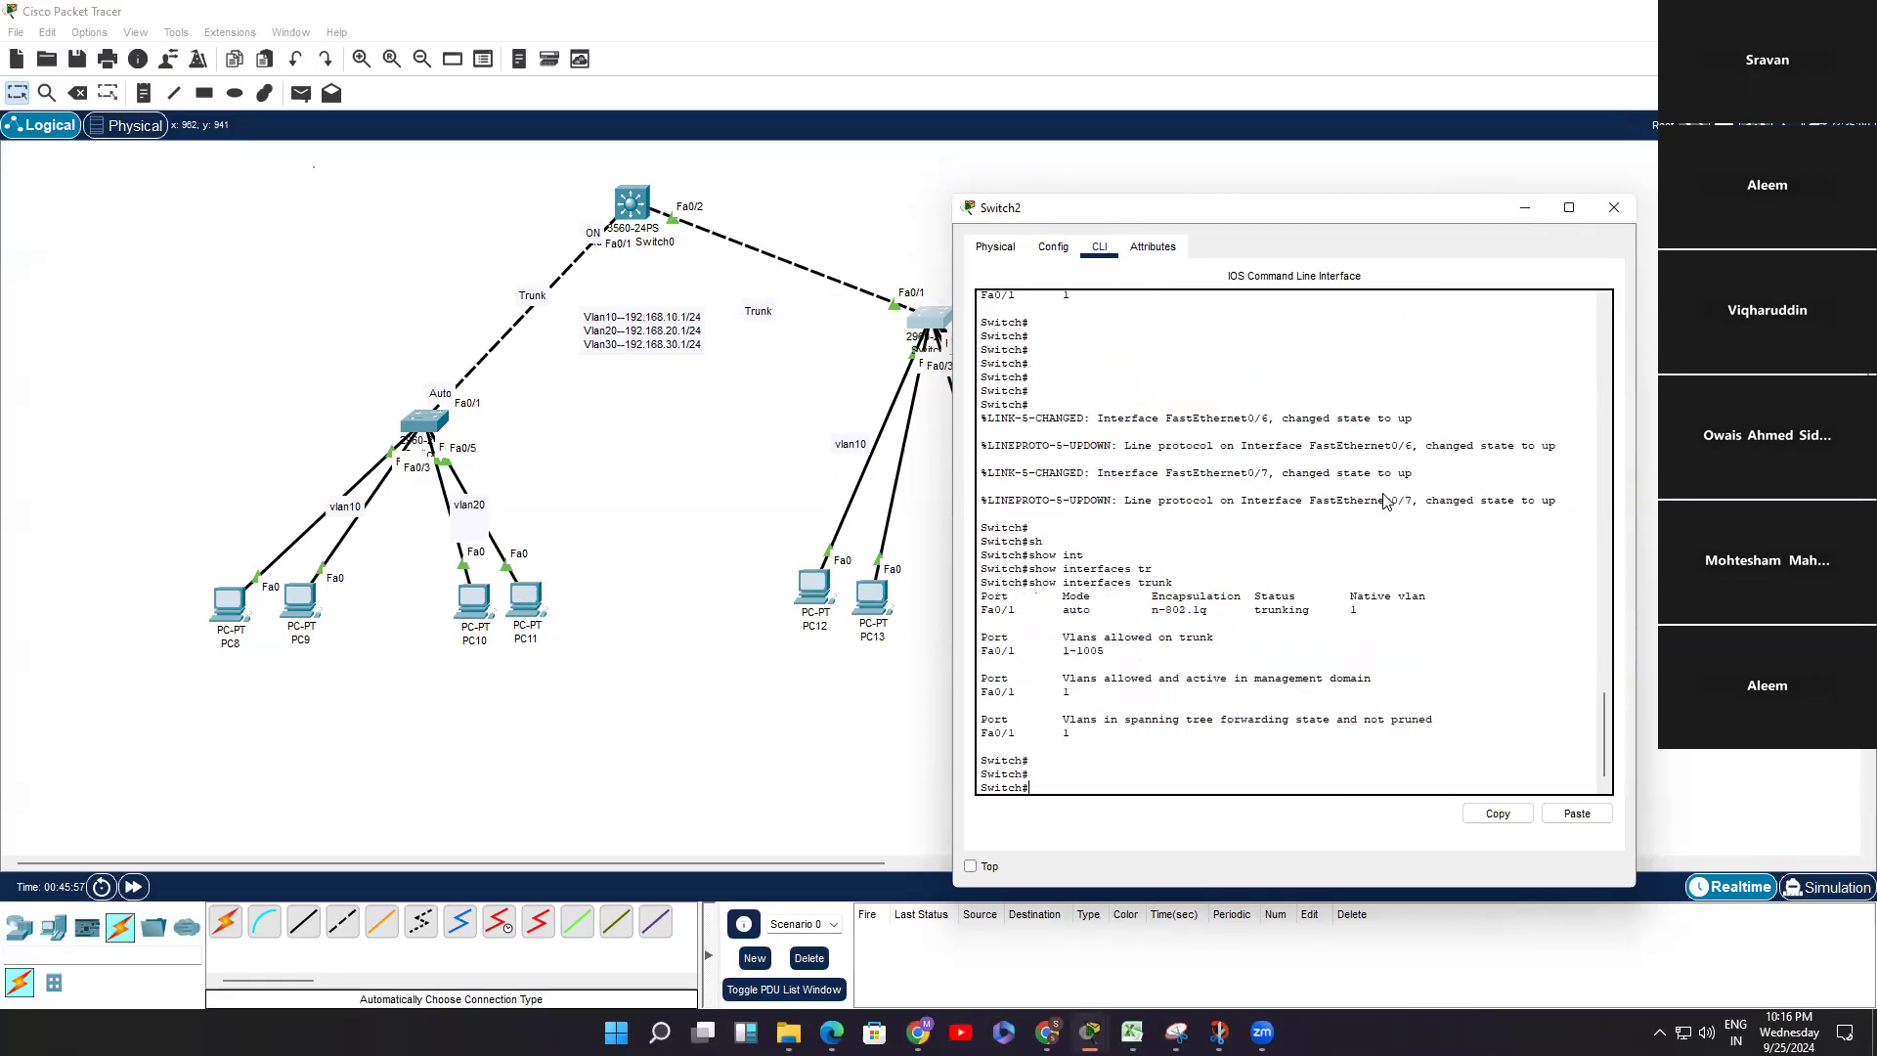
{"action": "left_click_drag", "start_coordinate": [1163, 741], "coordinate": [975, 584]}
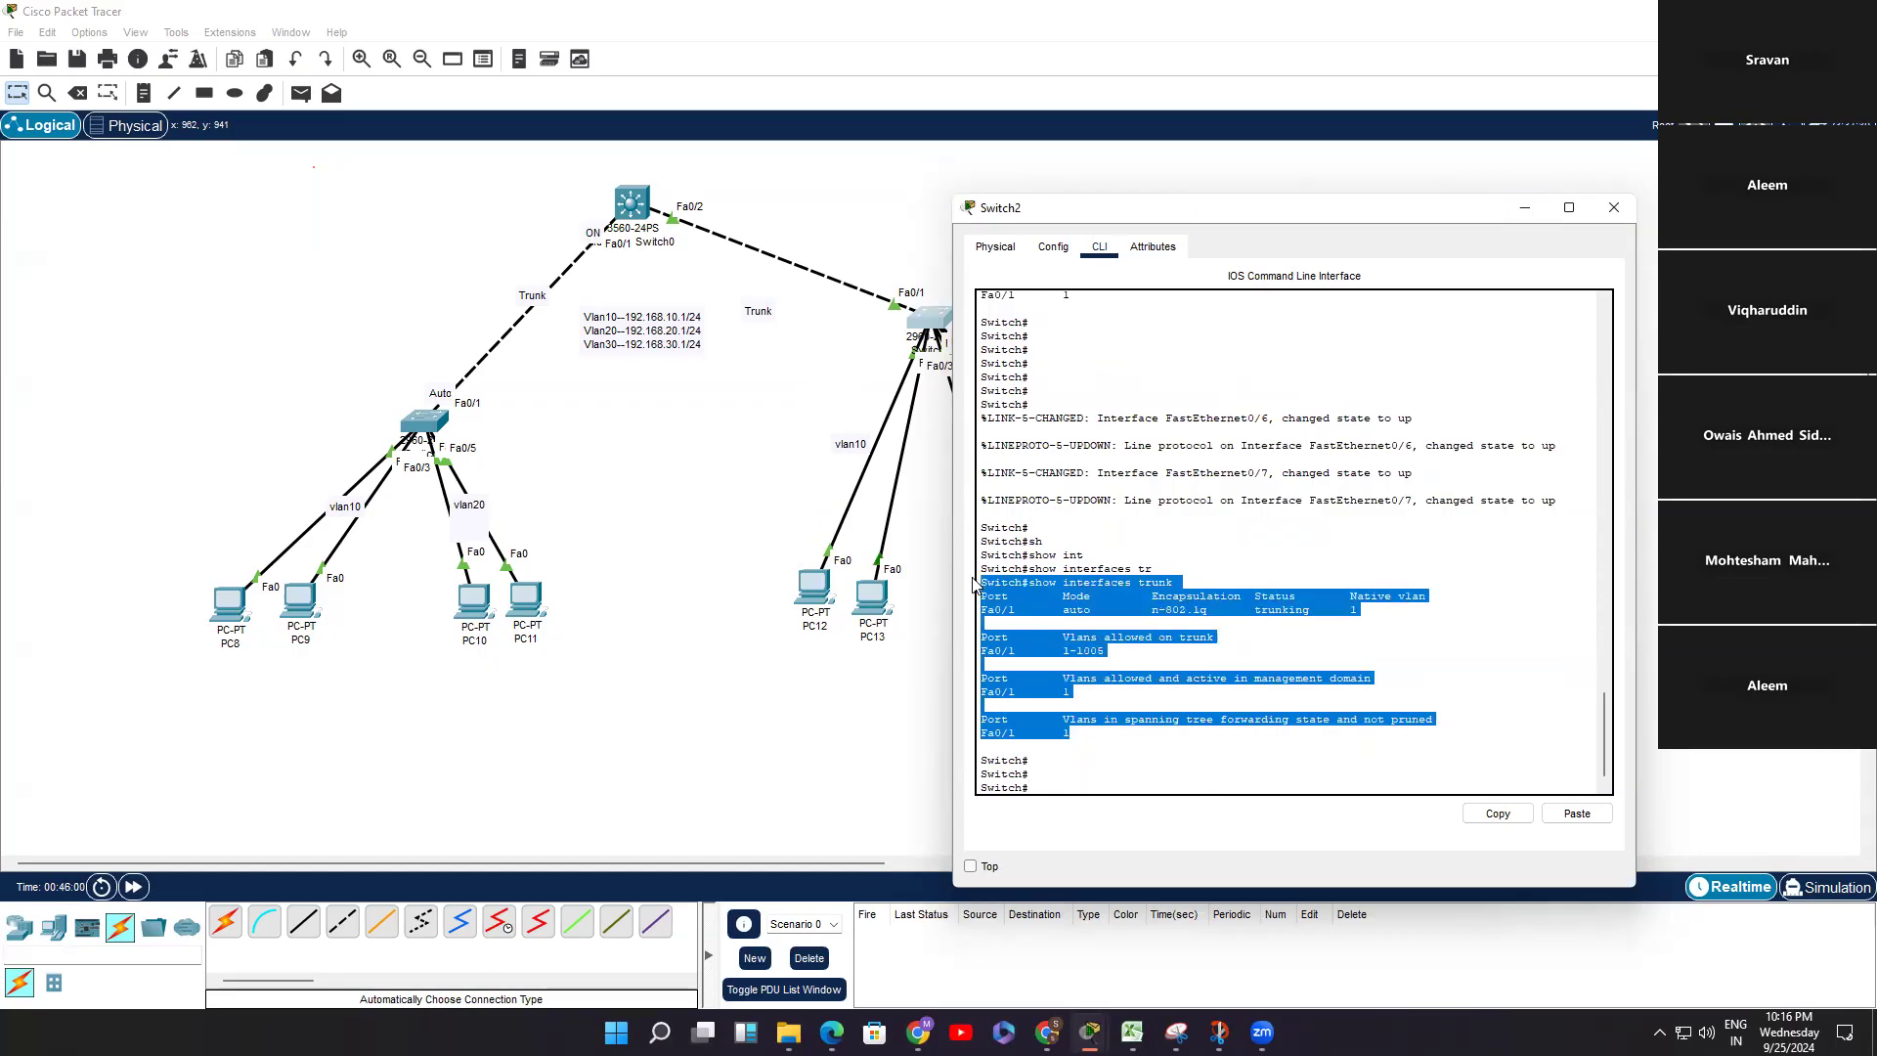
{"action": "left_click", "coordinate": [1148, 675]}
{"action": "key", "text": "Return"}
{"action": "key", "text": "Return"}
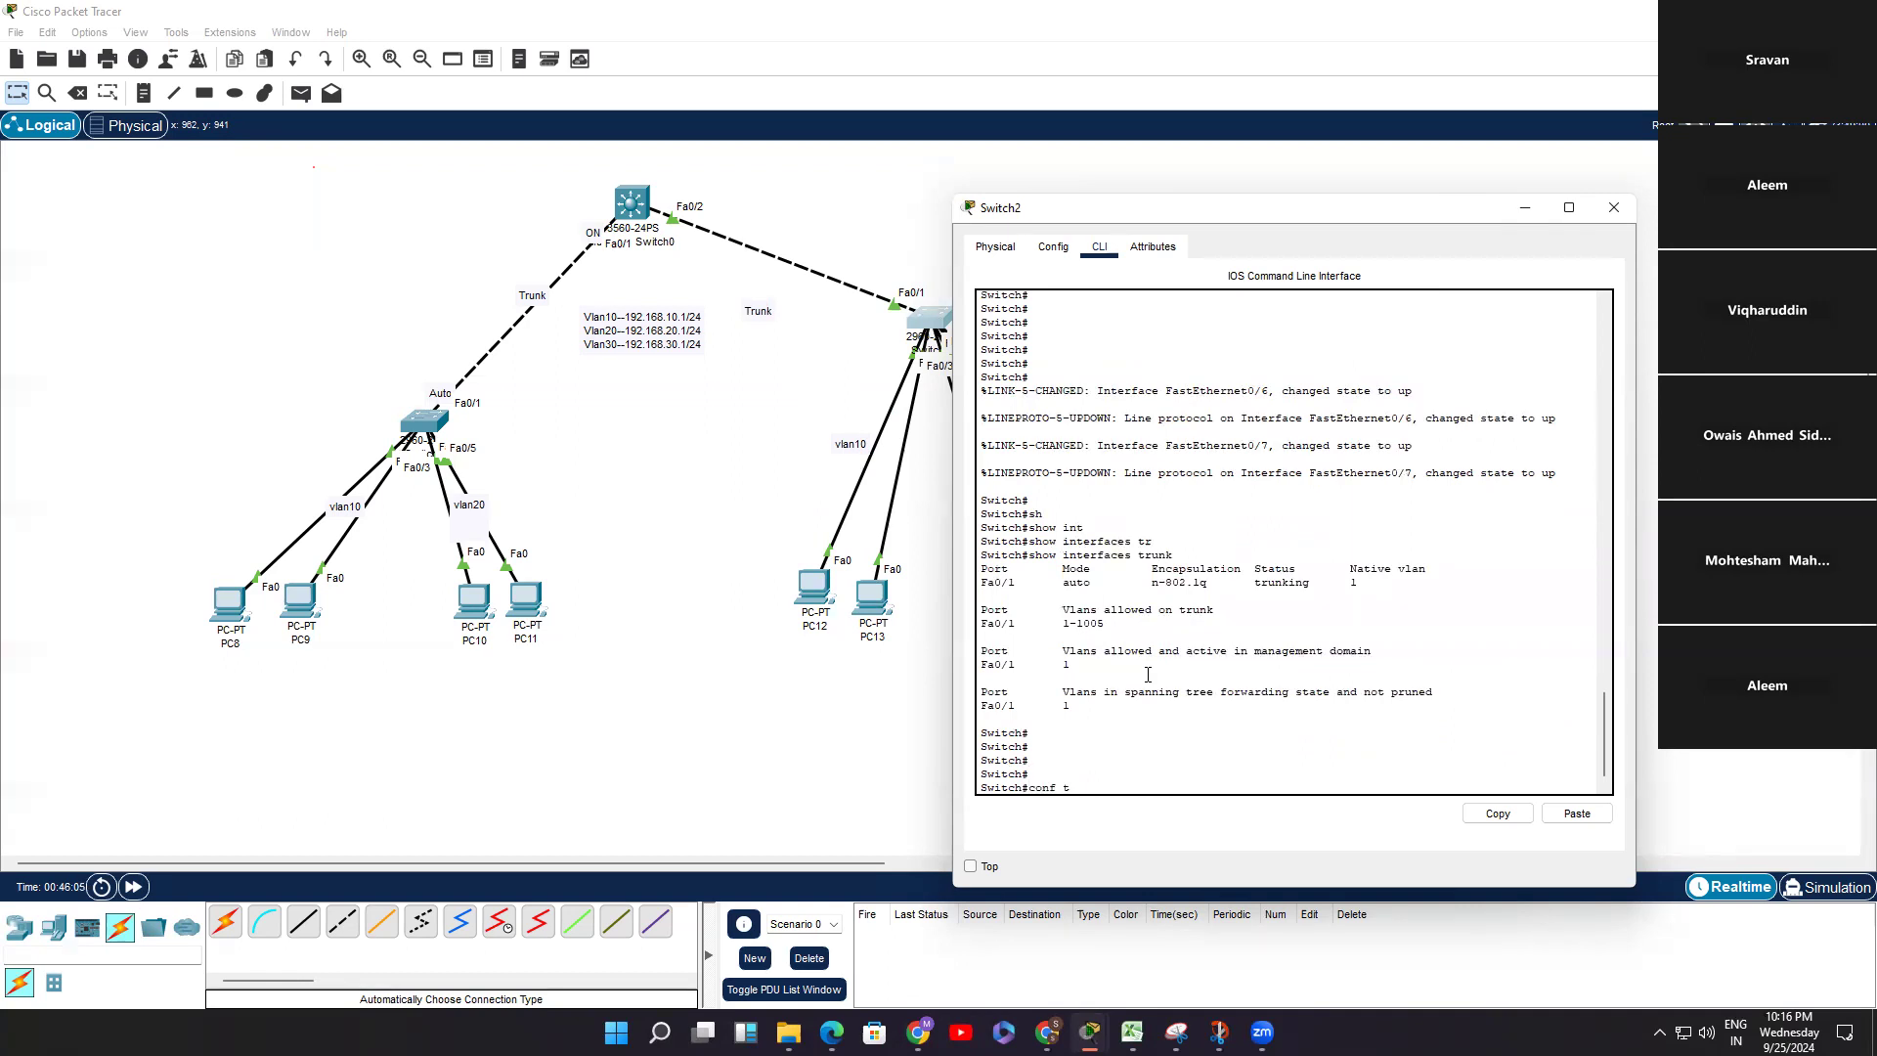
Step: Enter Switch2's global configuration and set interface FastEthernet 0/1 to trunk mode, returning to global configuration
{"action": "key", "text": "Return"}
{"action": "key", "text": "Return"}
{"action": "key", "text": "Tab"}
{"action": "type", "text": "f"}
{"action": "key", "text": "Tab"}
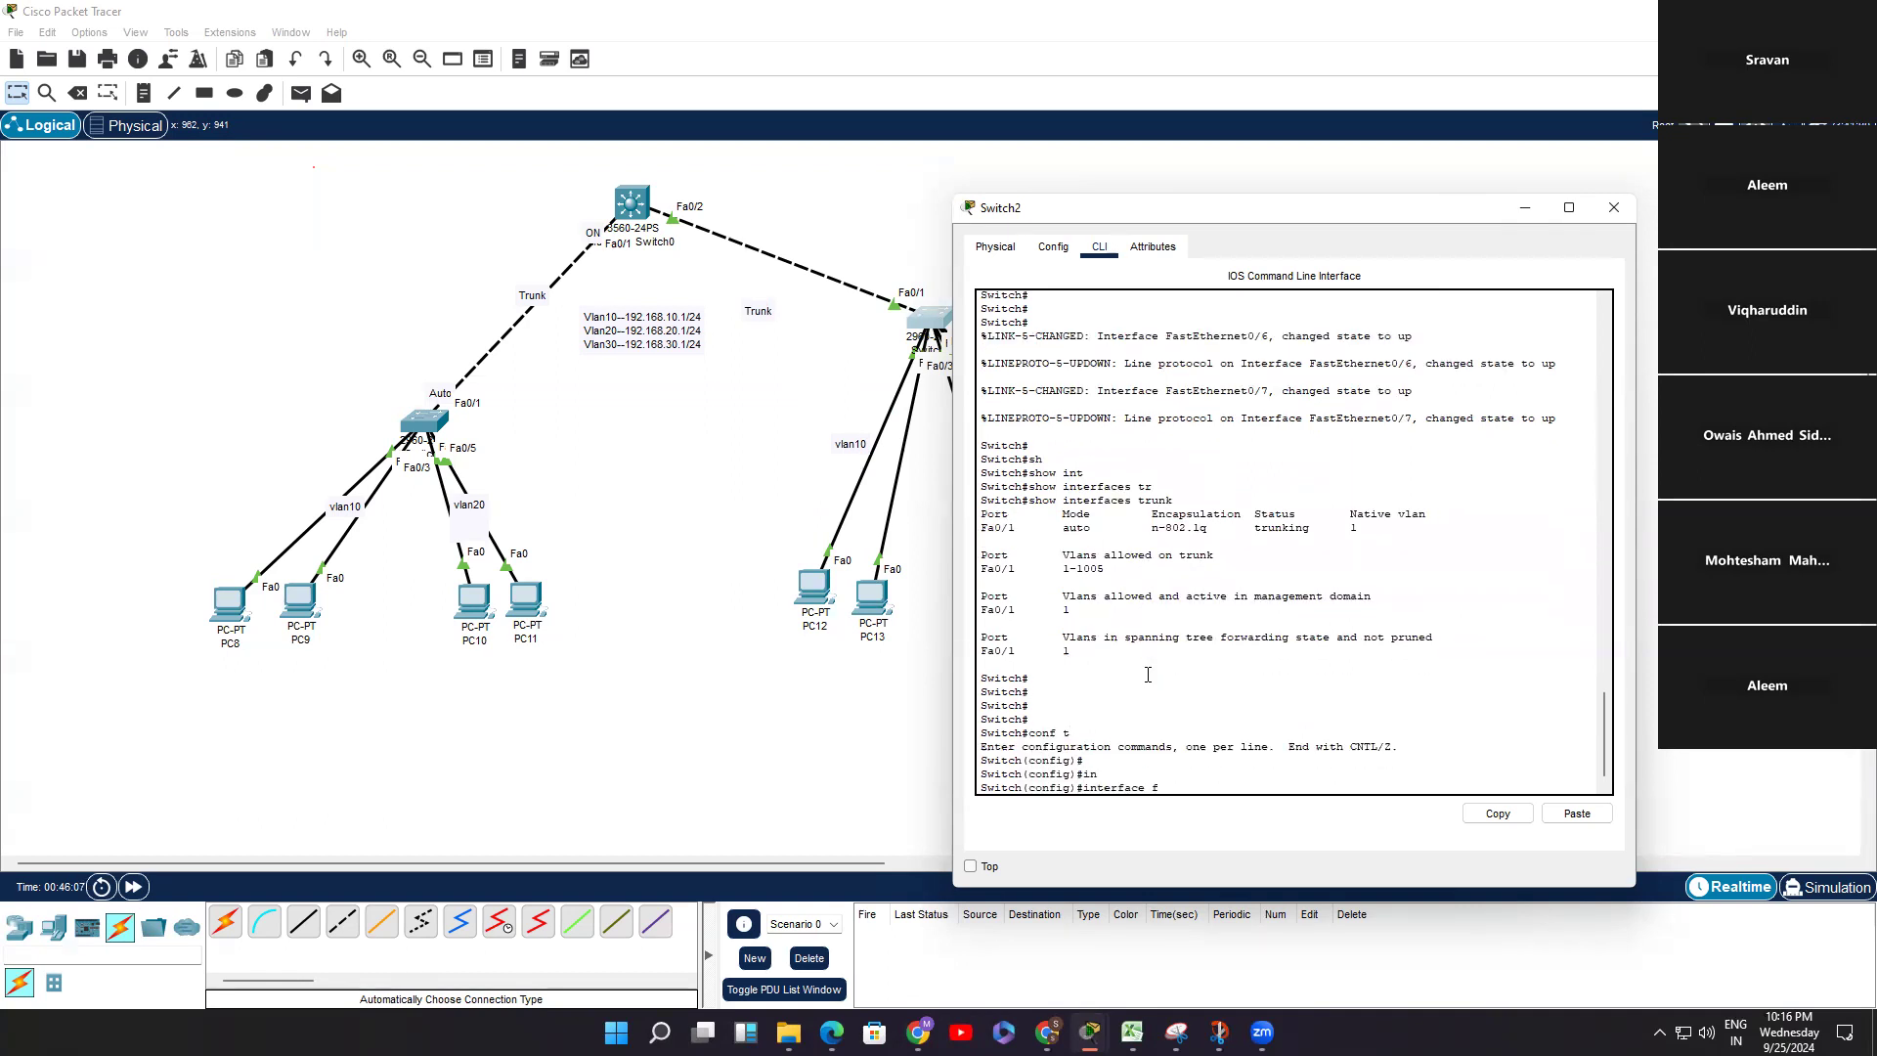
{"action": "type", "text": "0"}
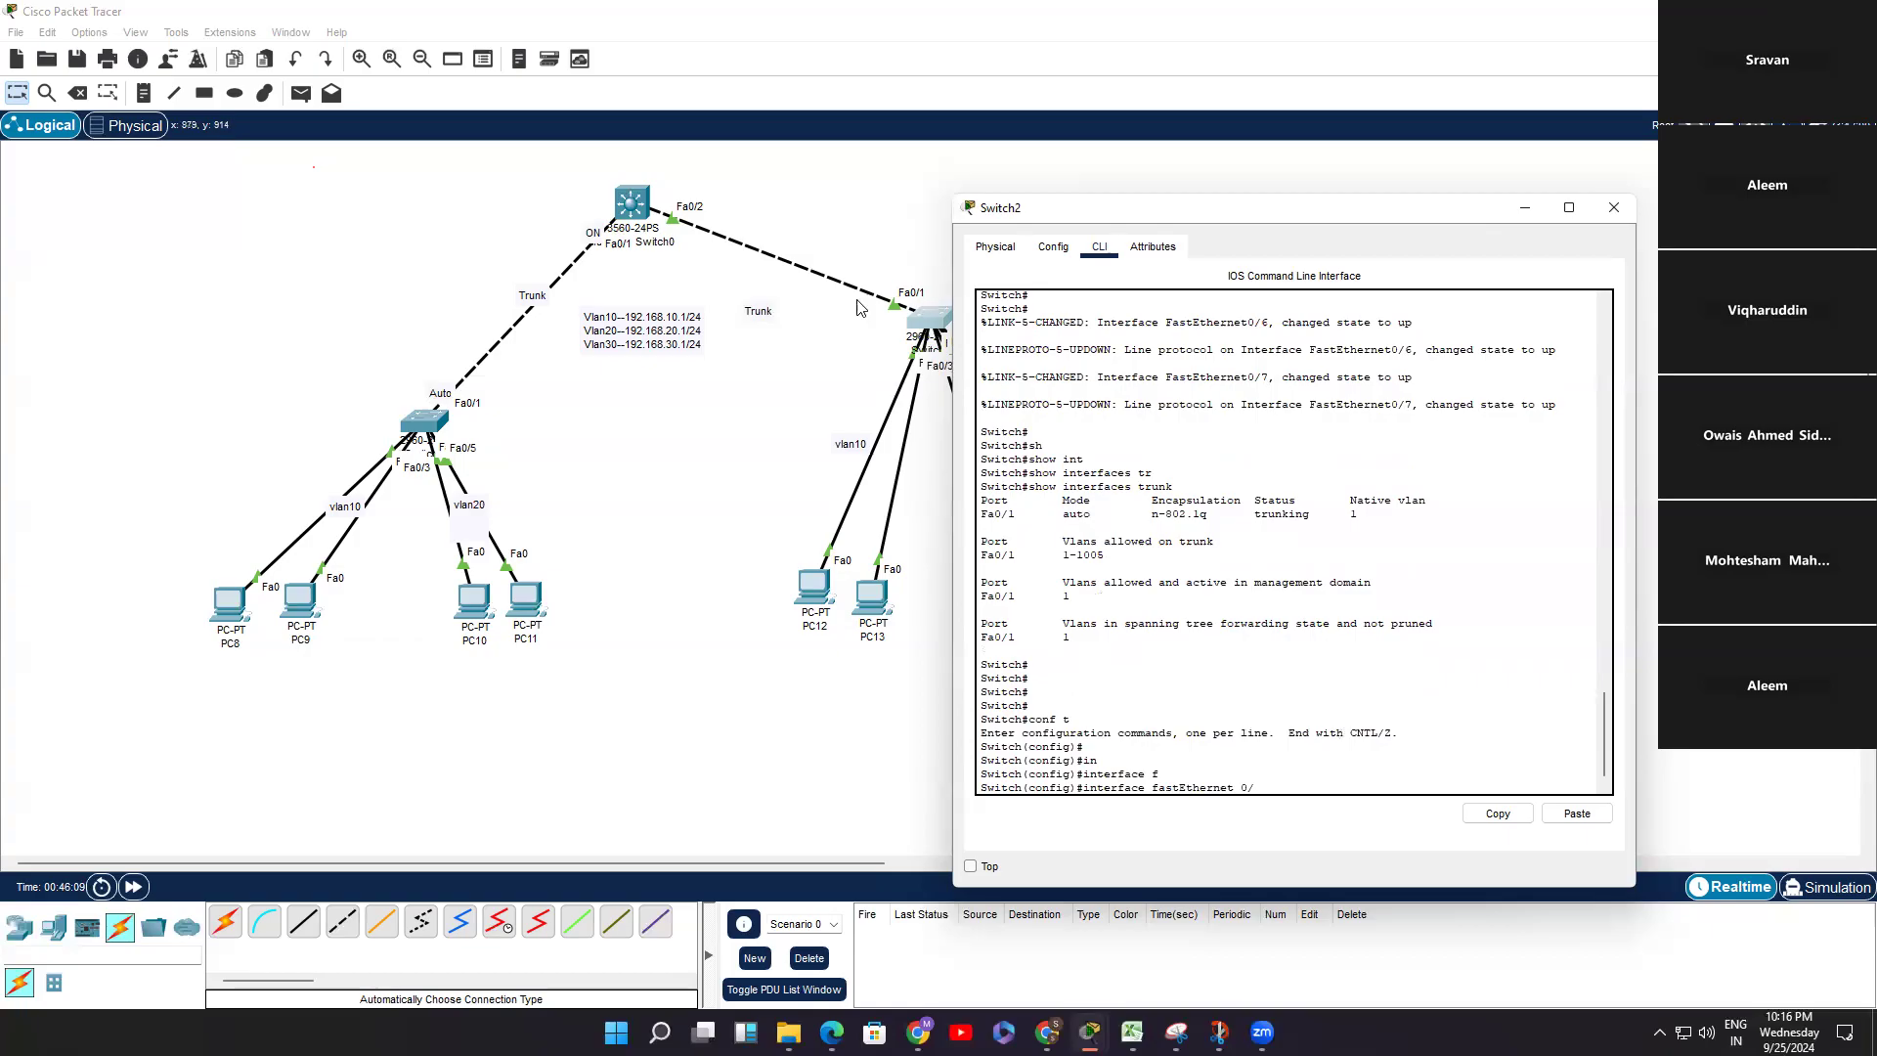
{"action": "type", "text": "/1"}
{"action": "key", "text": "Return"}
{"action": "key", "text": "Return"}
{"action": "key", "text": "Return"}
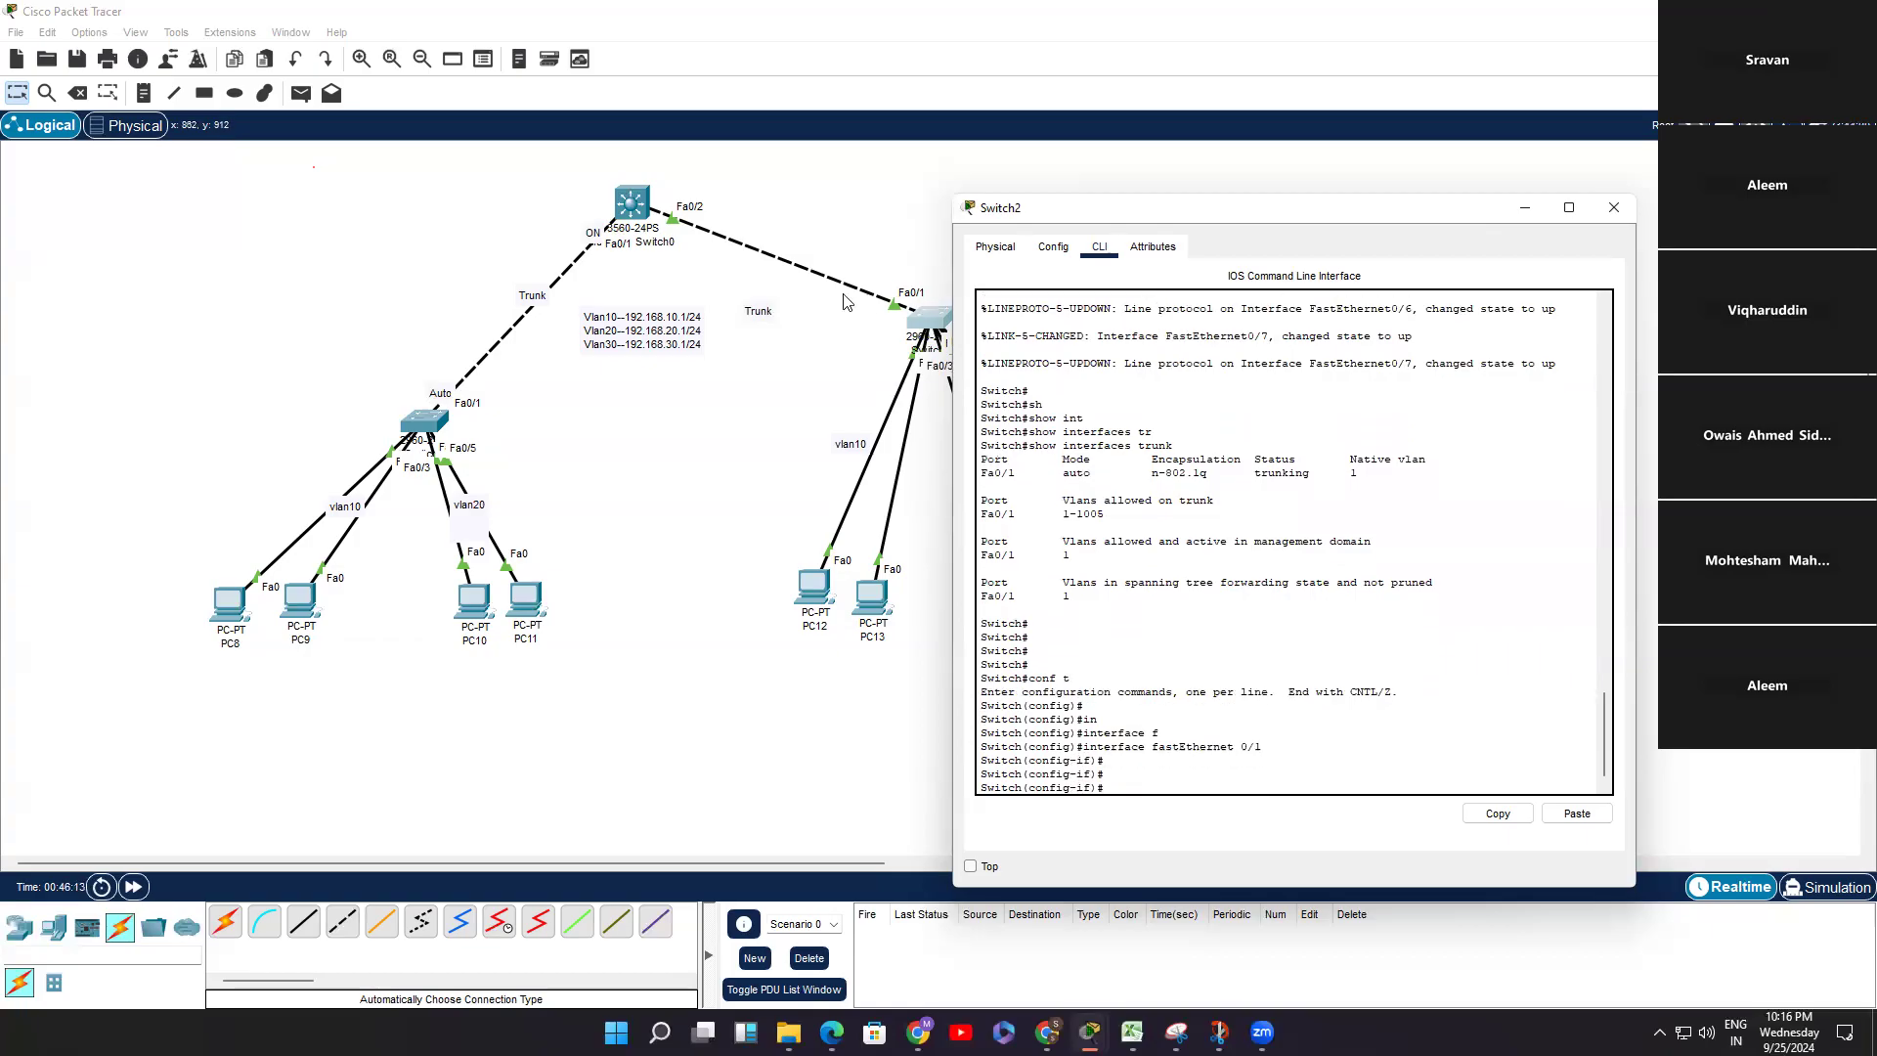
{"action": "type", "text": "switchport"}
{"action": "key", "text": "Tab"}
{"action": "type", "text": "m"}
{"action": "key", "text": "Tab"}
{"action": "type", "text": "t"}
{"action": "key", "text": "Tab"}
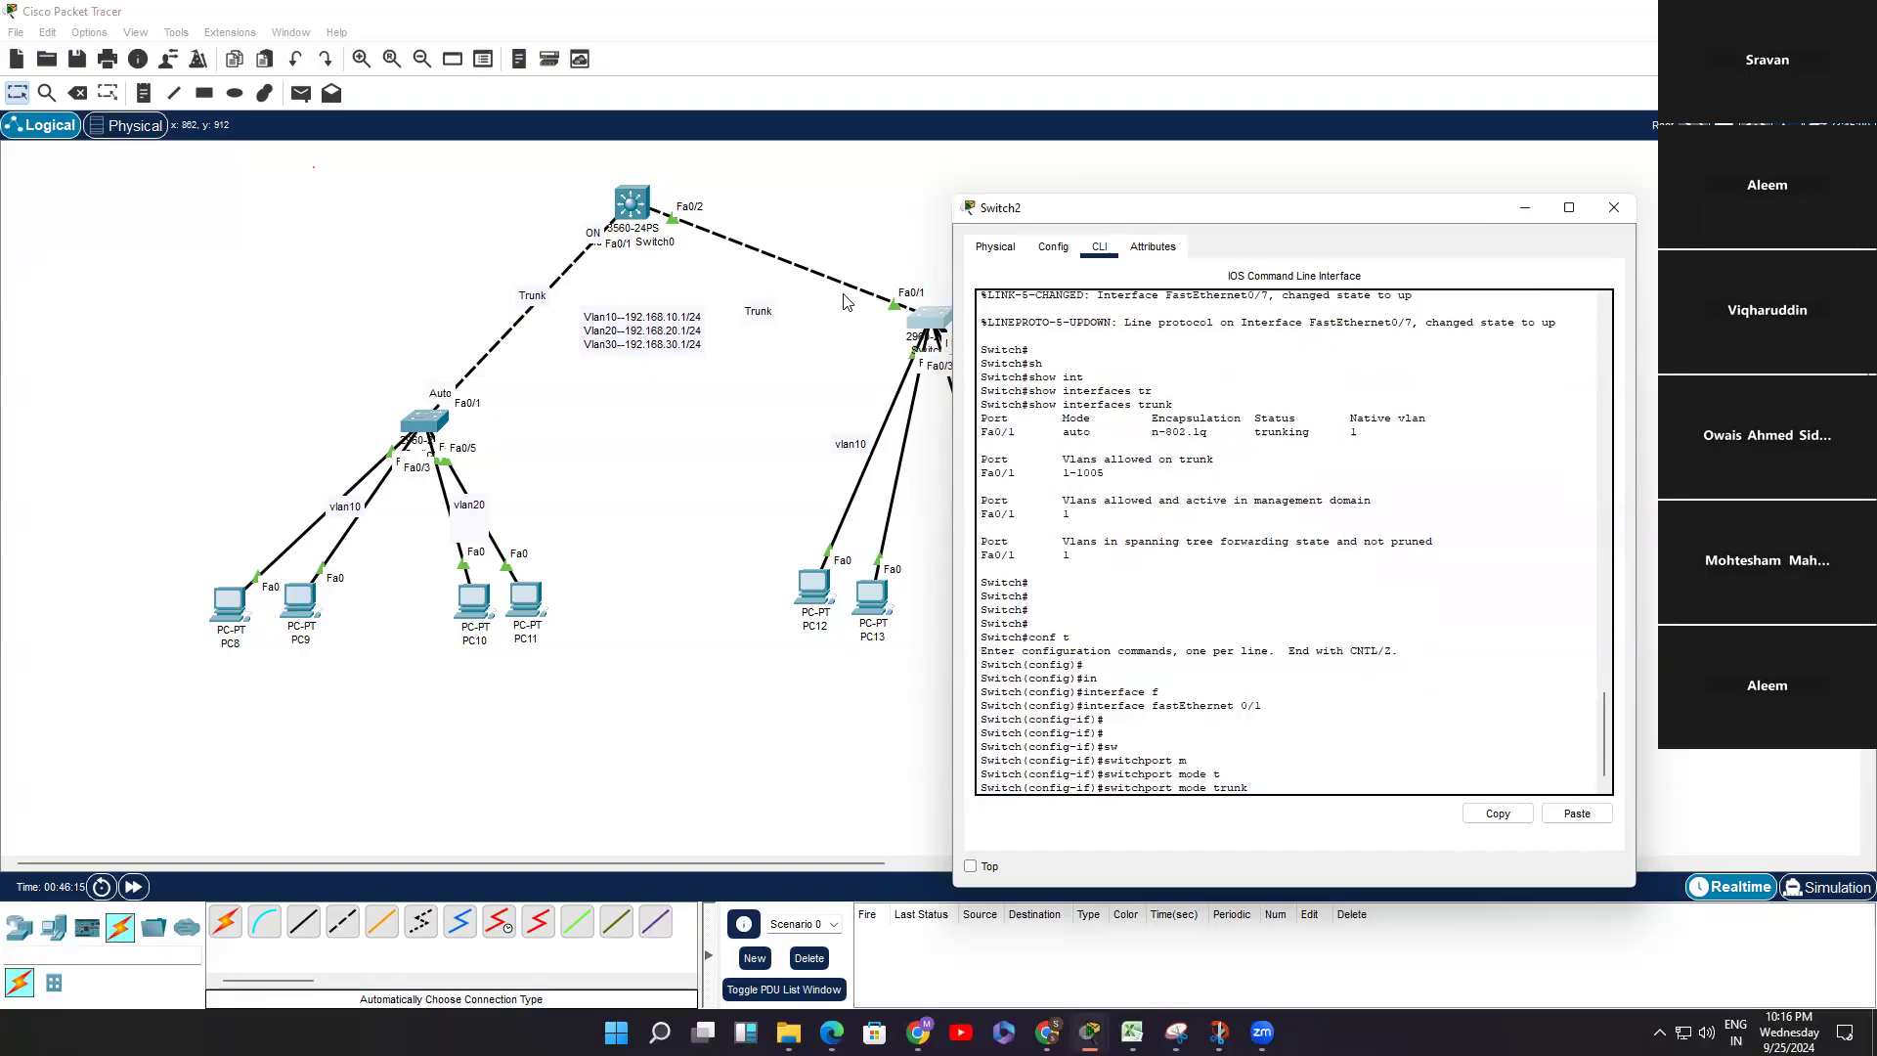
{"action": "key", "text": "Return"}
{"action": "key", "text": "Return"}
{"action": "key", "text": "Return"}
{"action": "type", "text": "ex"}
{"action": "key", "text": "Return"}
{"action": "key", "text": "Return"}
{"action": "key", "text": "Return"}
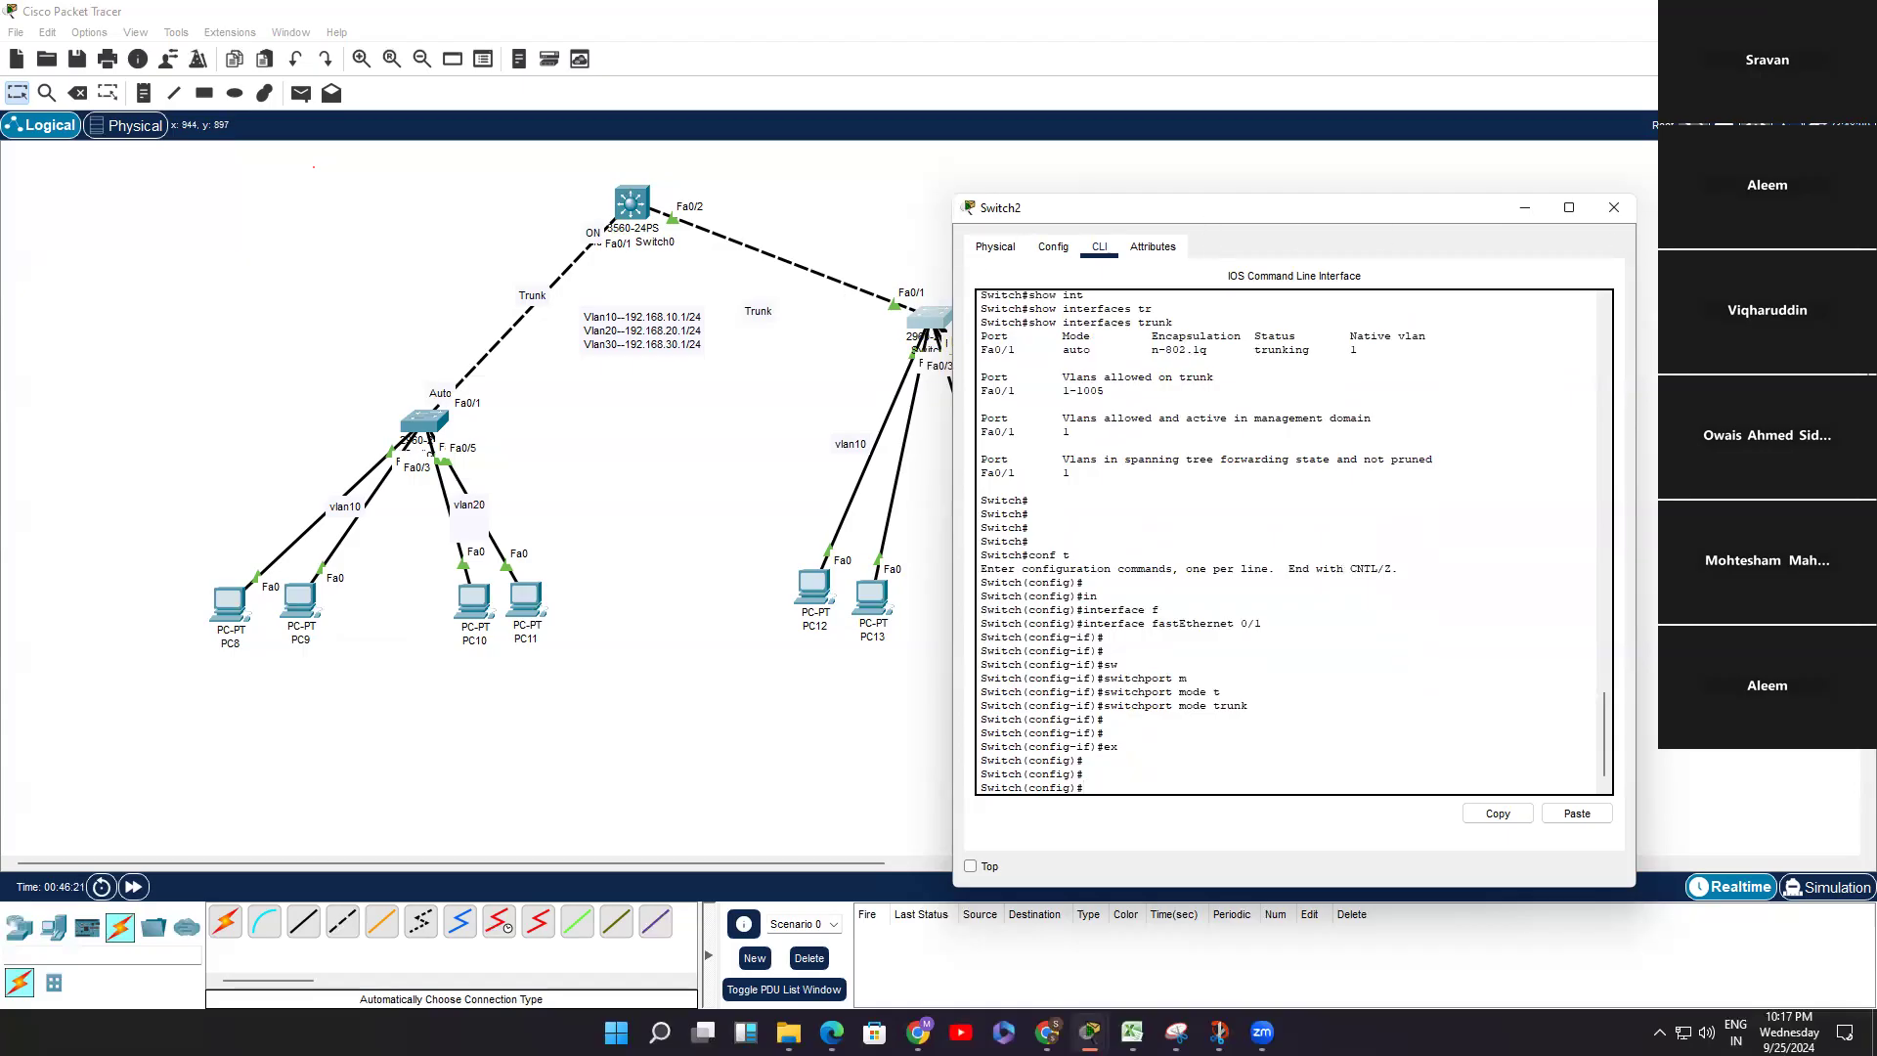
Step: Set Switch2's interface FastEthernet 0/2 to switchport access mode
{"action": "left_click_drag", "start_coordinate": [1345, 208], "coordinate": [1505, 165]}
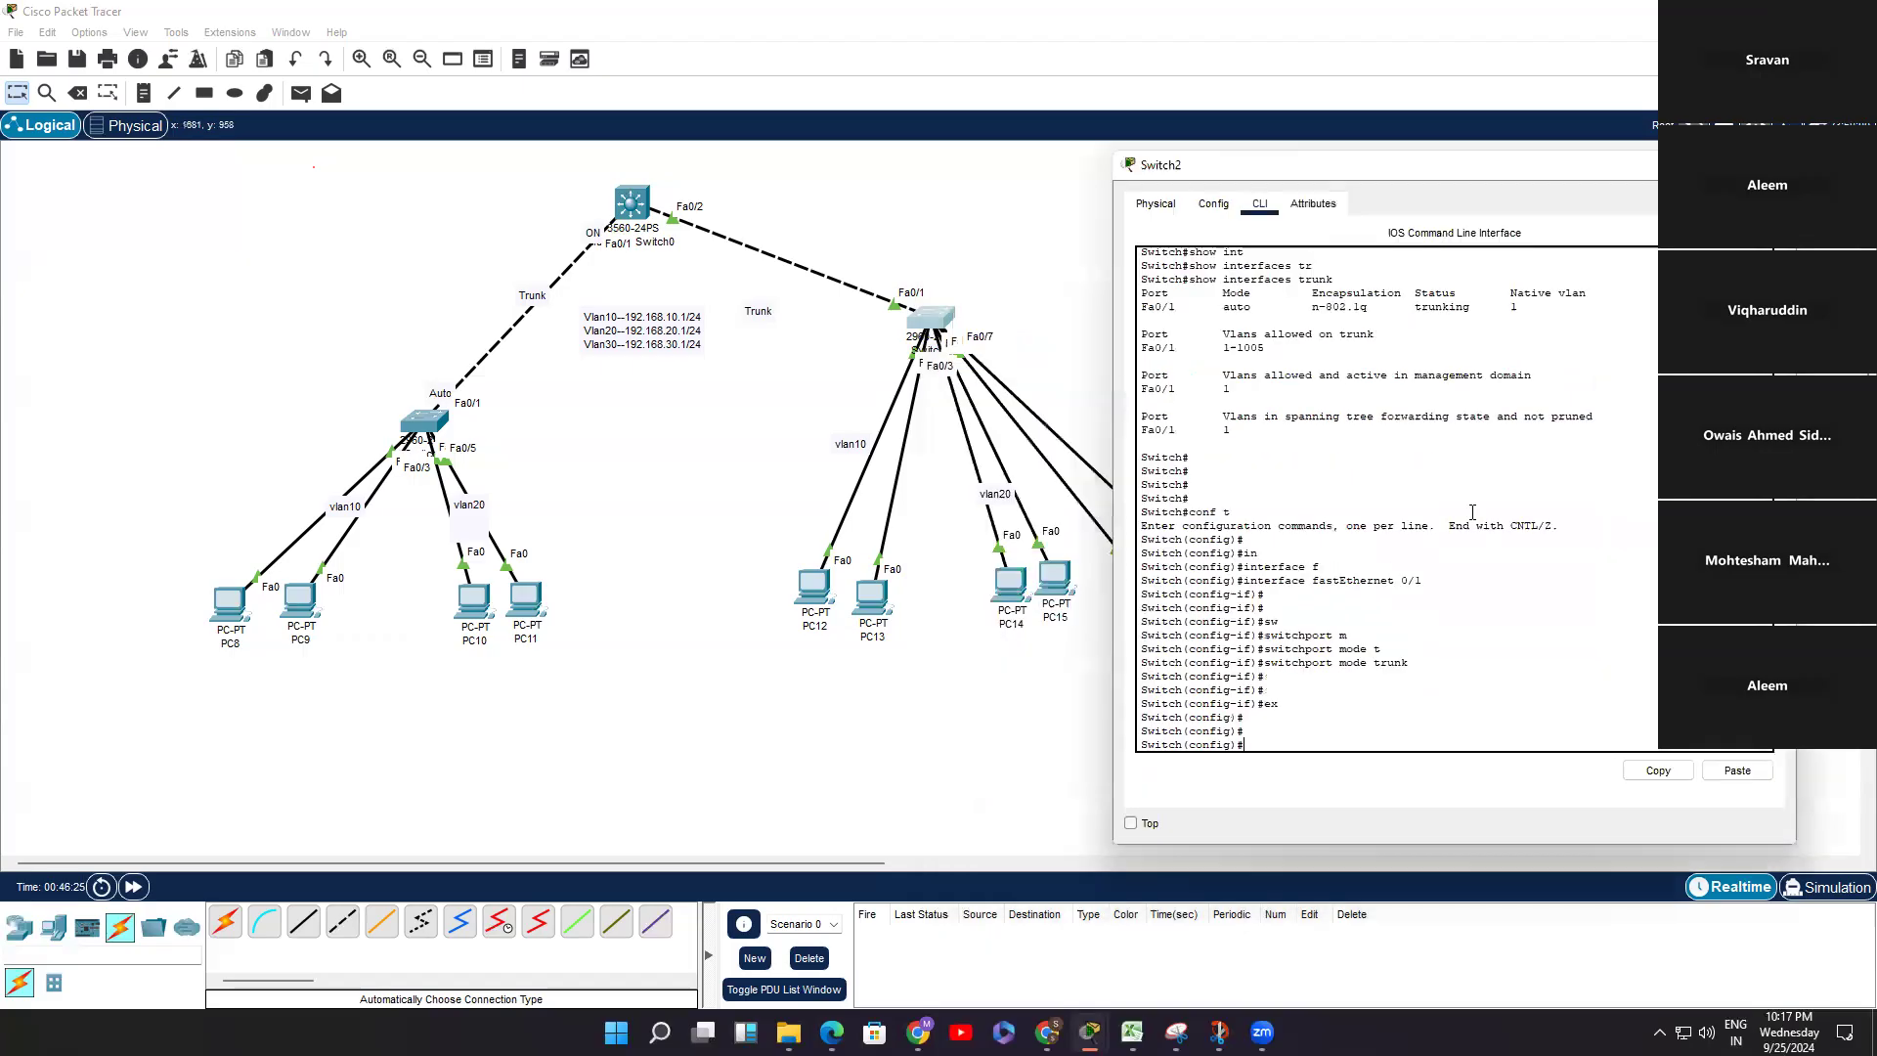
{"action": "type", "text": "n"}
{"action": "key", "text": "Tab"}
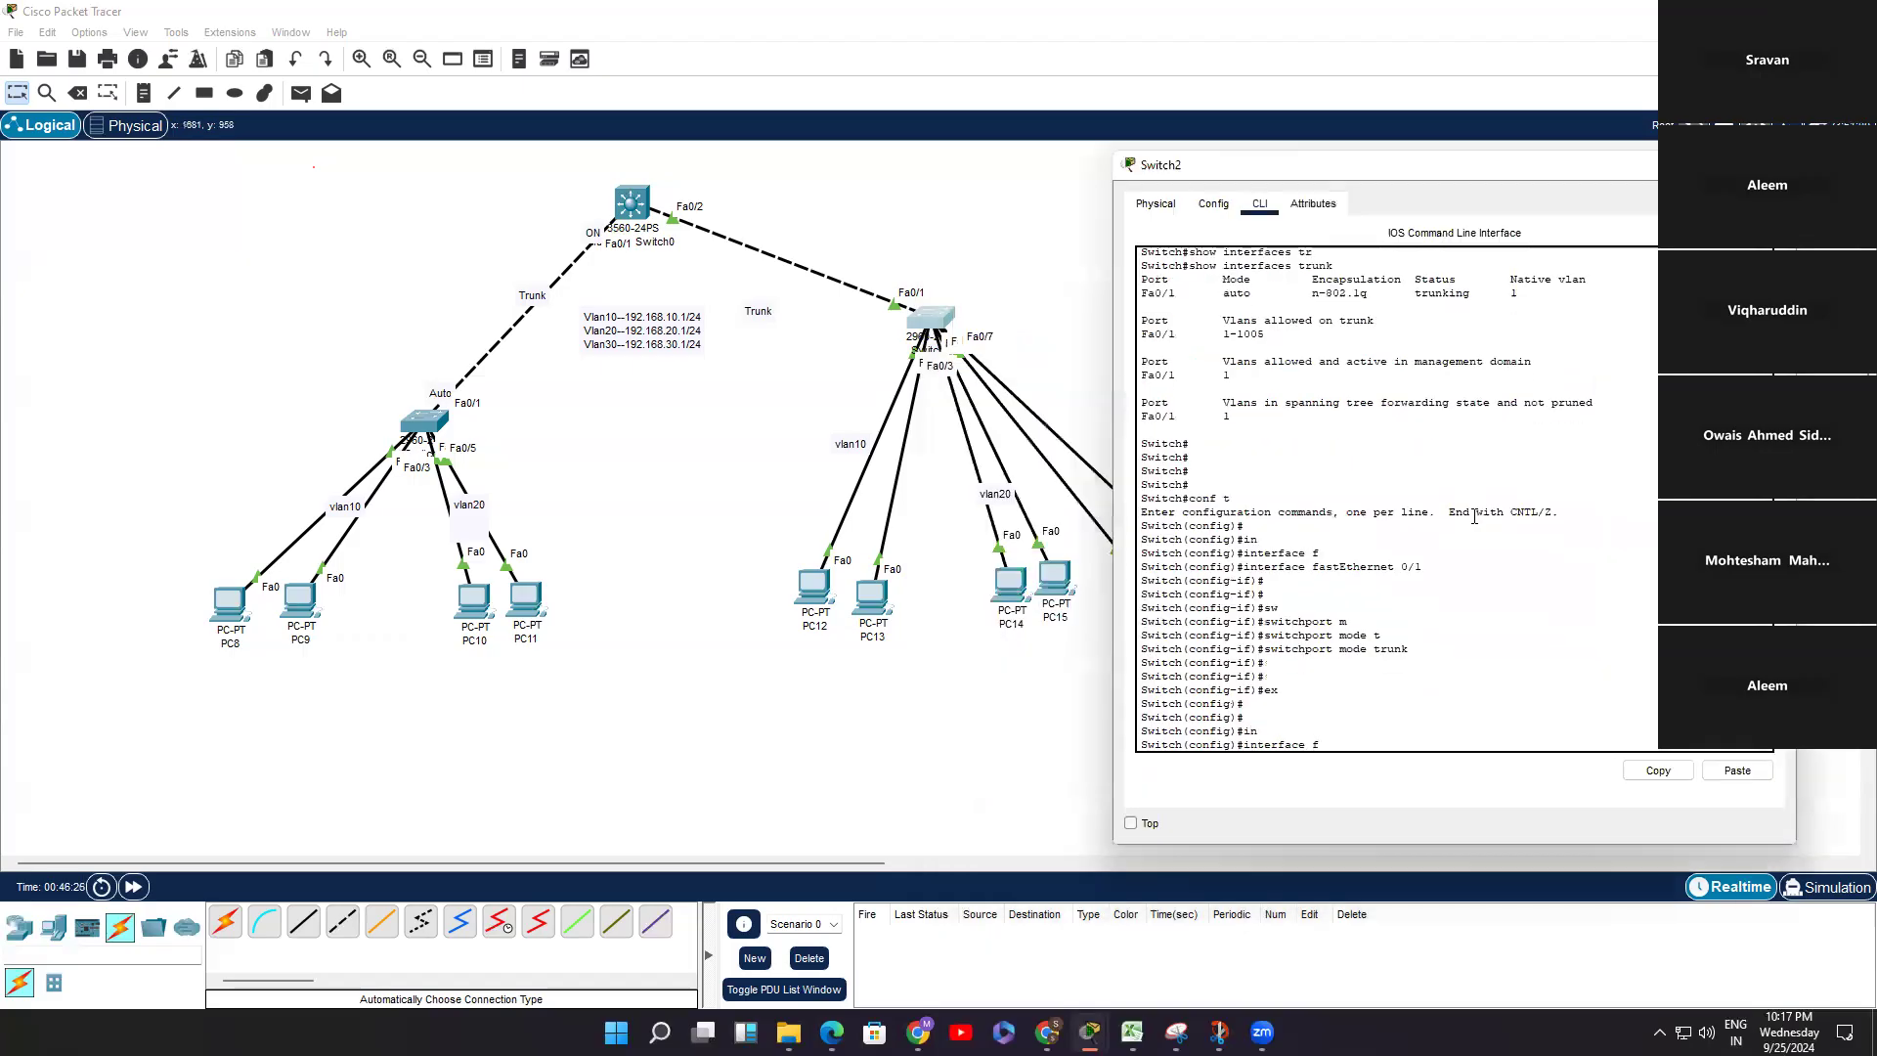
{"action": "type", "text": "f"}
{"action": "key", "text": "Tab"}
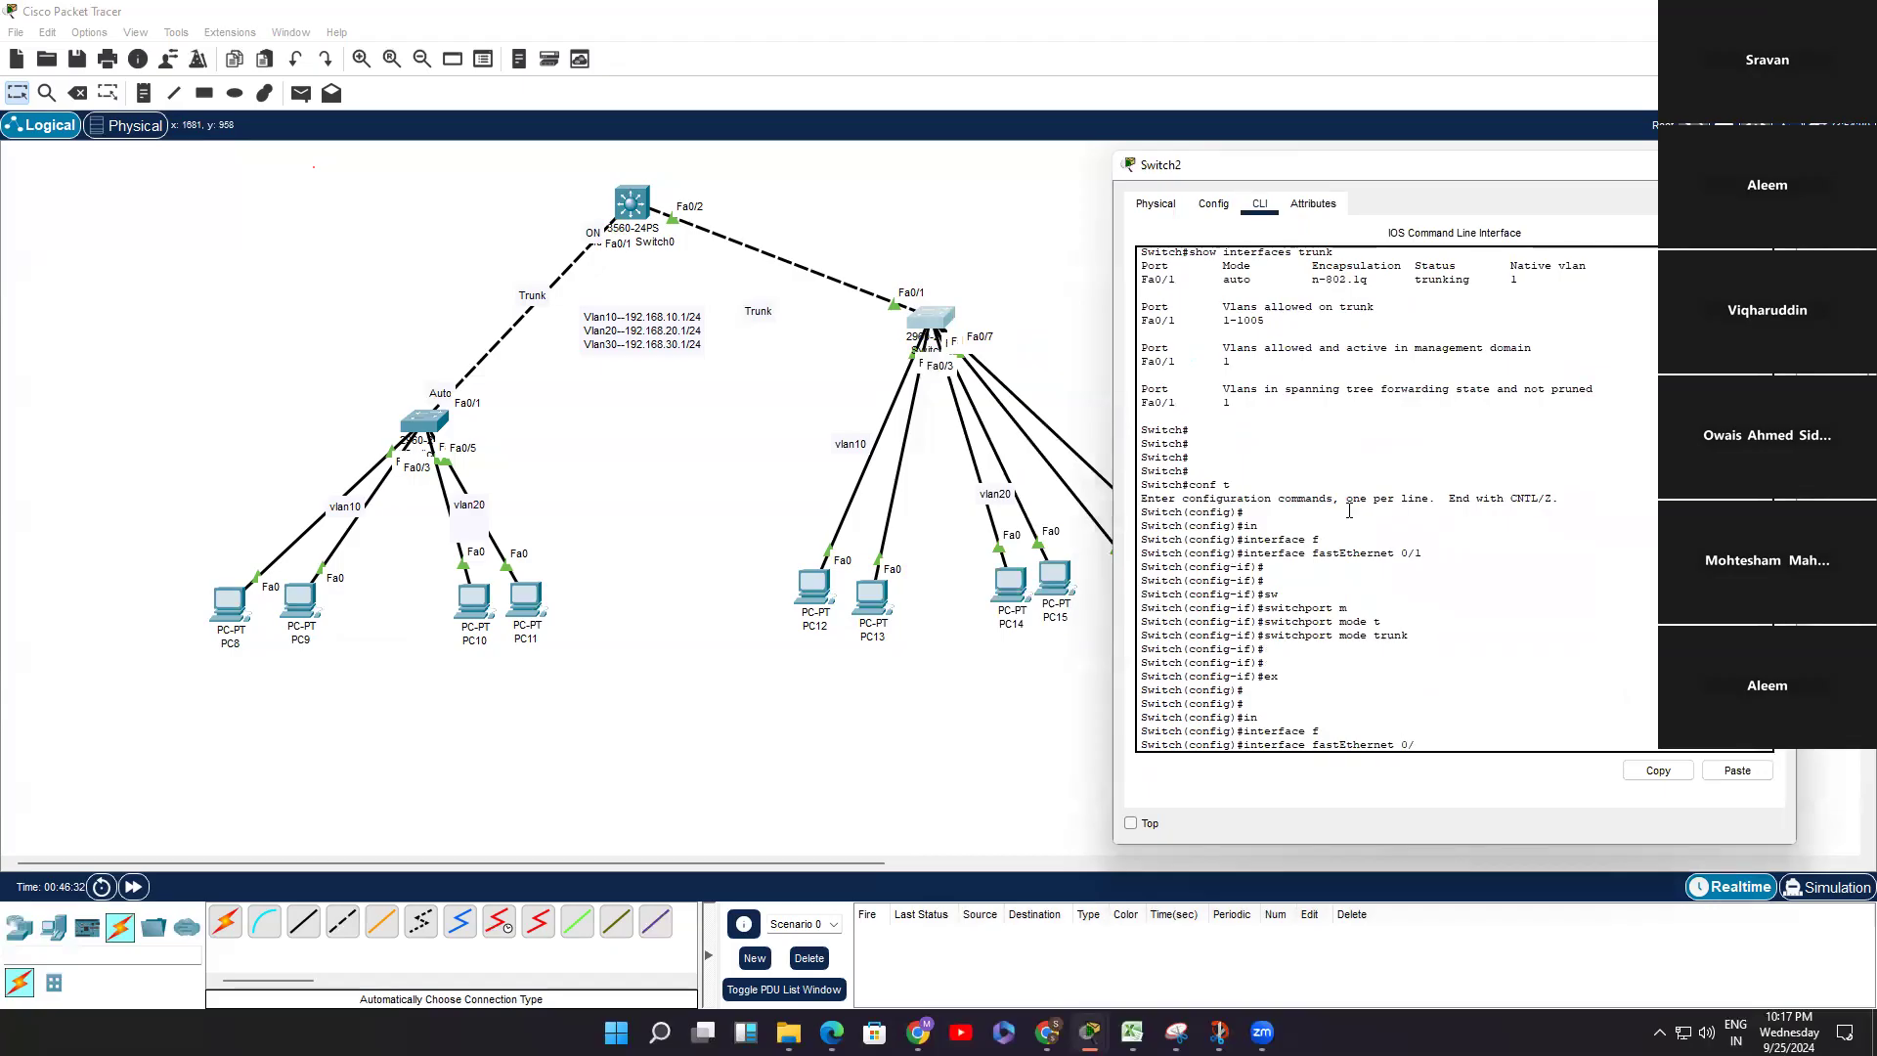
{"action": "type", "text": "0/2"}
{"action": "key", "text": "Return"}
{"action": "key", "text": "Return"}
{"action": "key", "text": "Return"}
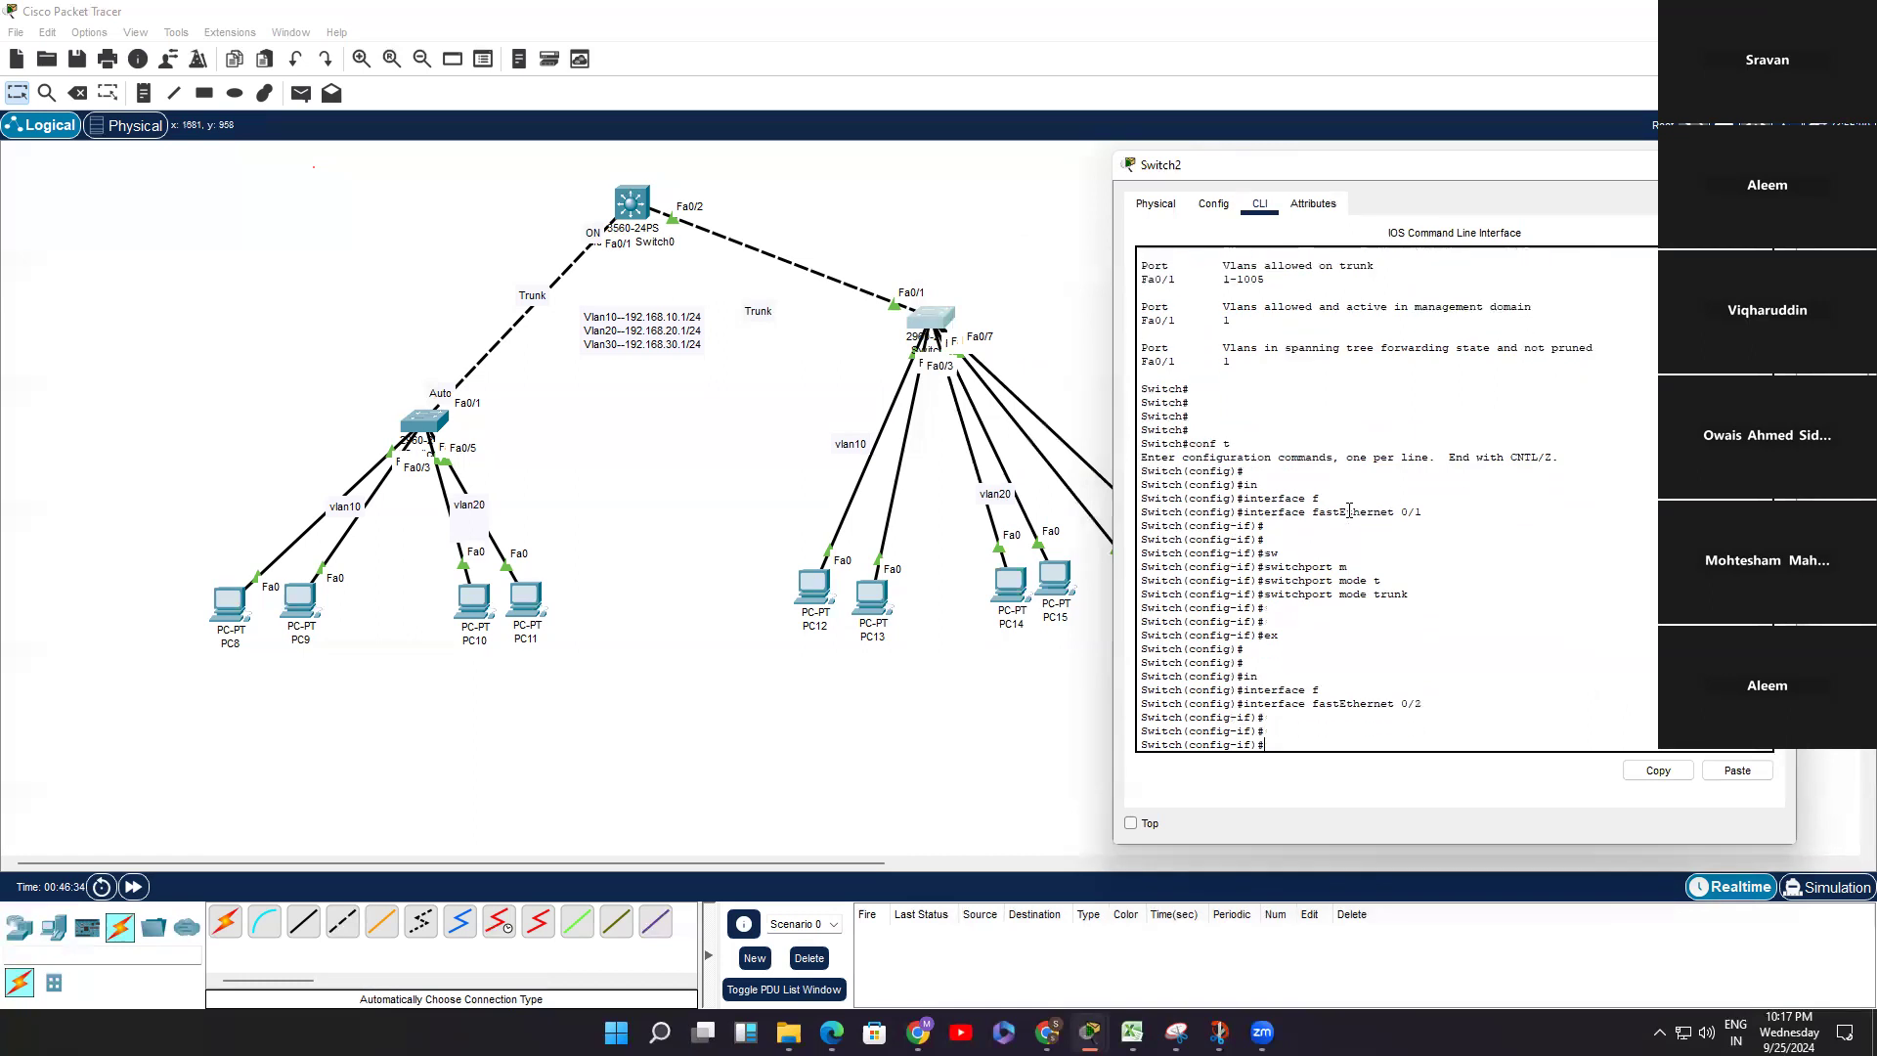
{"action": "type", "text": "sw"}
{"action": "key", "text": "Tab"}
{"action": "type", "text": "m"}
{"action": "key", "text": "Tab"}
{"action": "type", "text": "ac"}
{"action": "key", "text": "Tab"}
{"action": "key", "text": "Return"}
{"action": "key", "text": "Return"}
Step: Assign FastEthernet 0/2 to access VLAN 10 and return to global configuration
{"action": "type", "text": "sw"}
{"action": "key", "text": "Tab"}
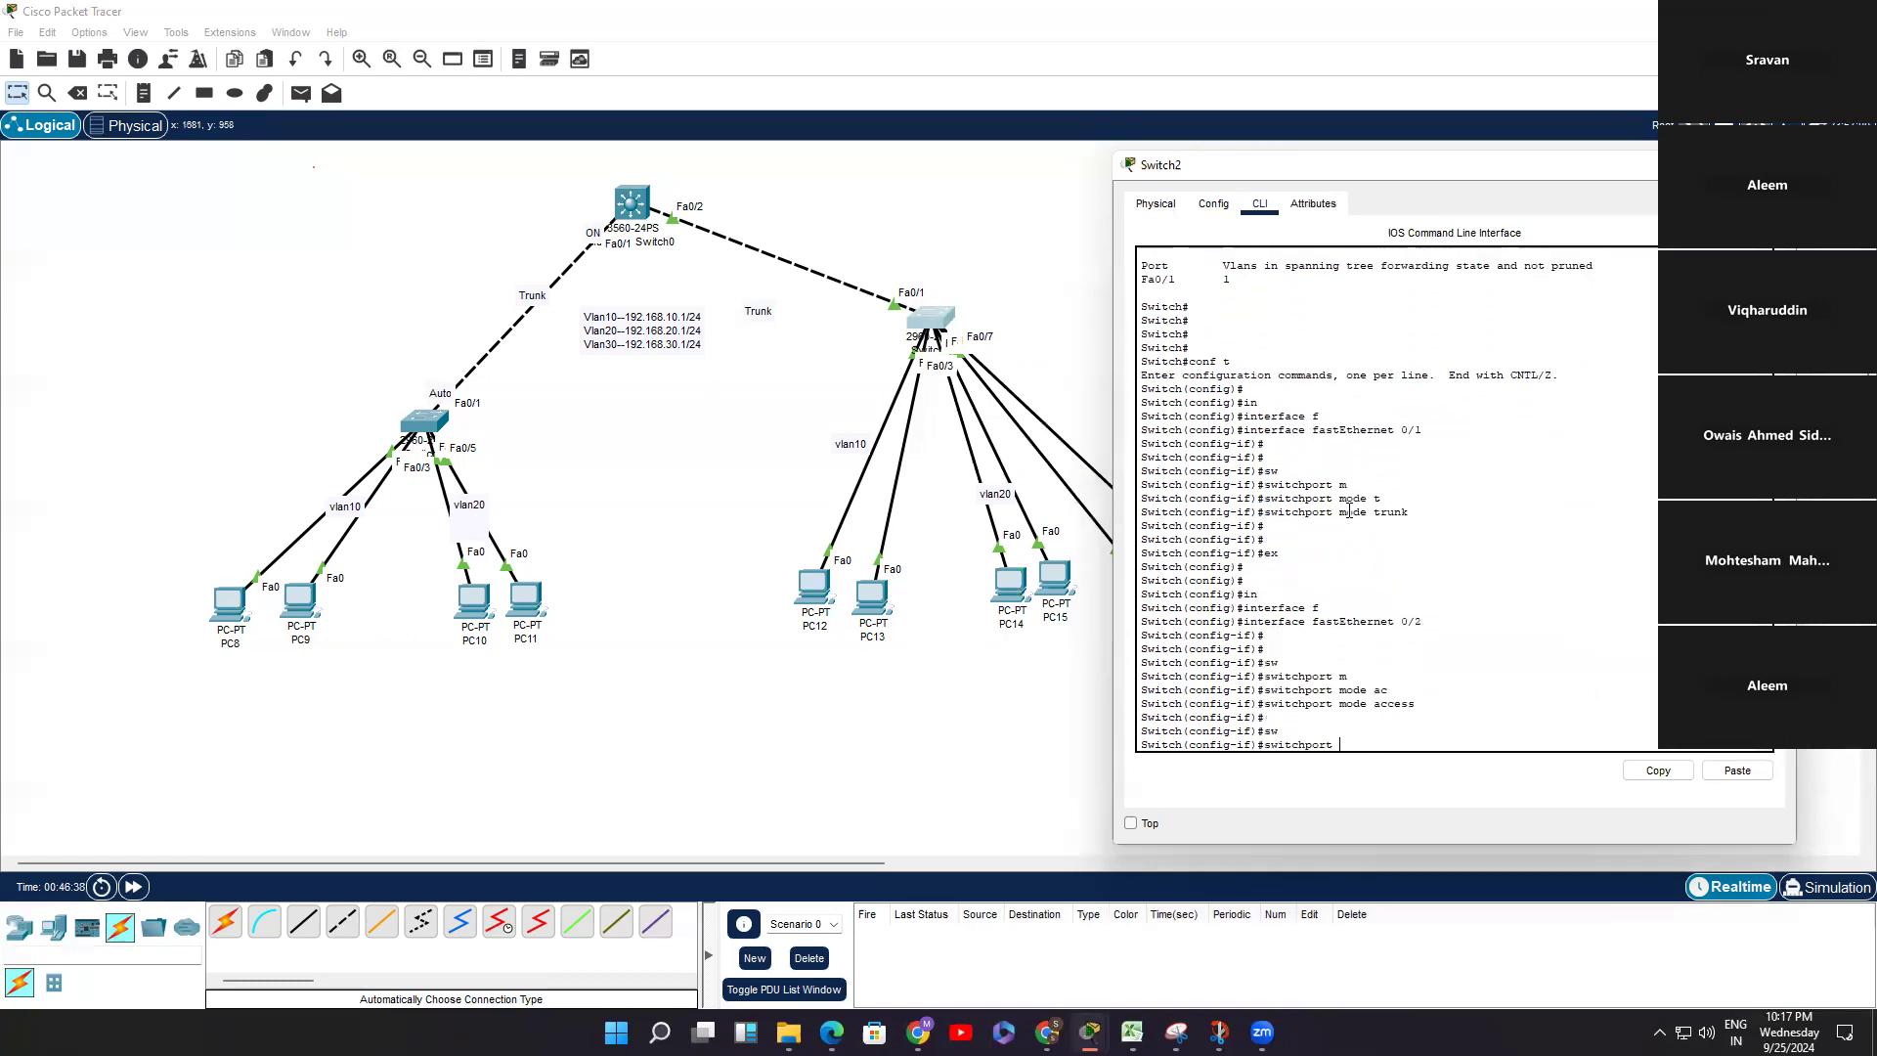
{"action": "type", "text": "ac"}
{"action": "key", "text": "Tab"}
{"action": "type", "text": "vl"}
{"action": "key", "text": "Tab"}
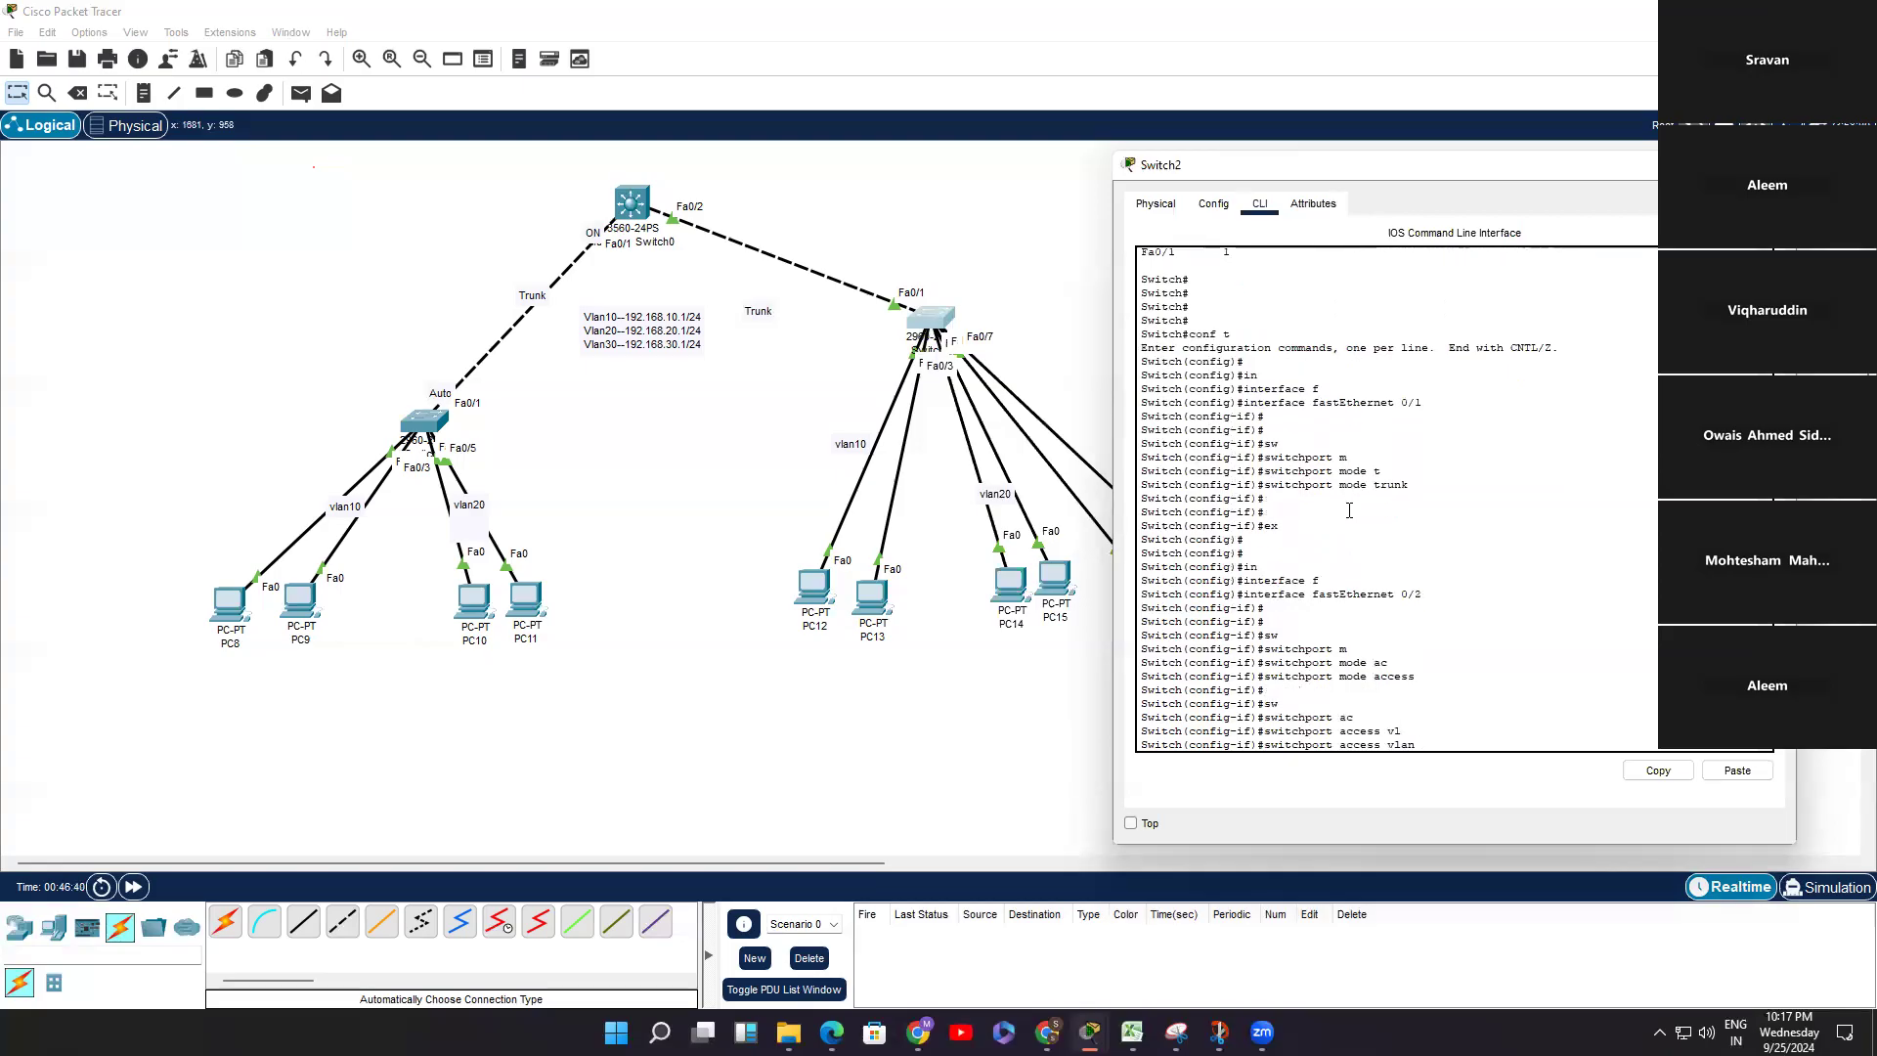
{"action": "type", "text": "10"}
{"action": "key", "text": "Return"}
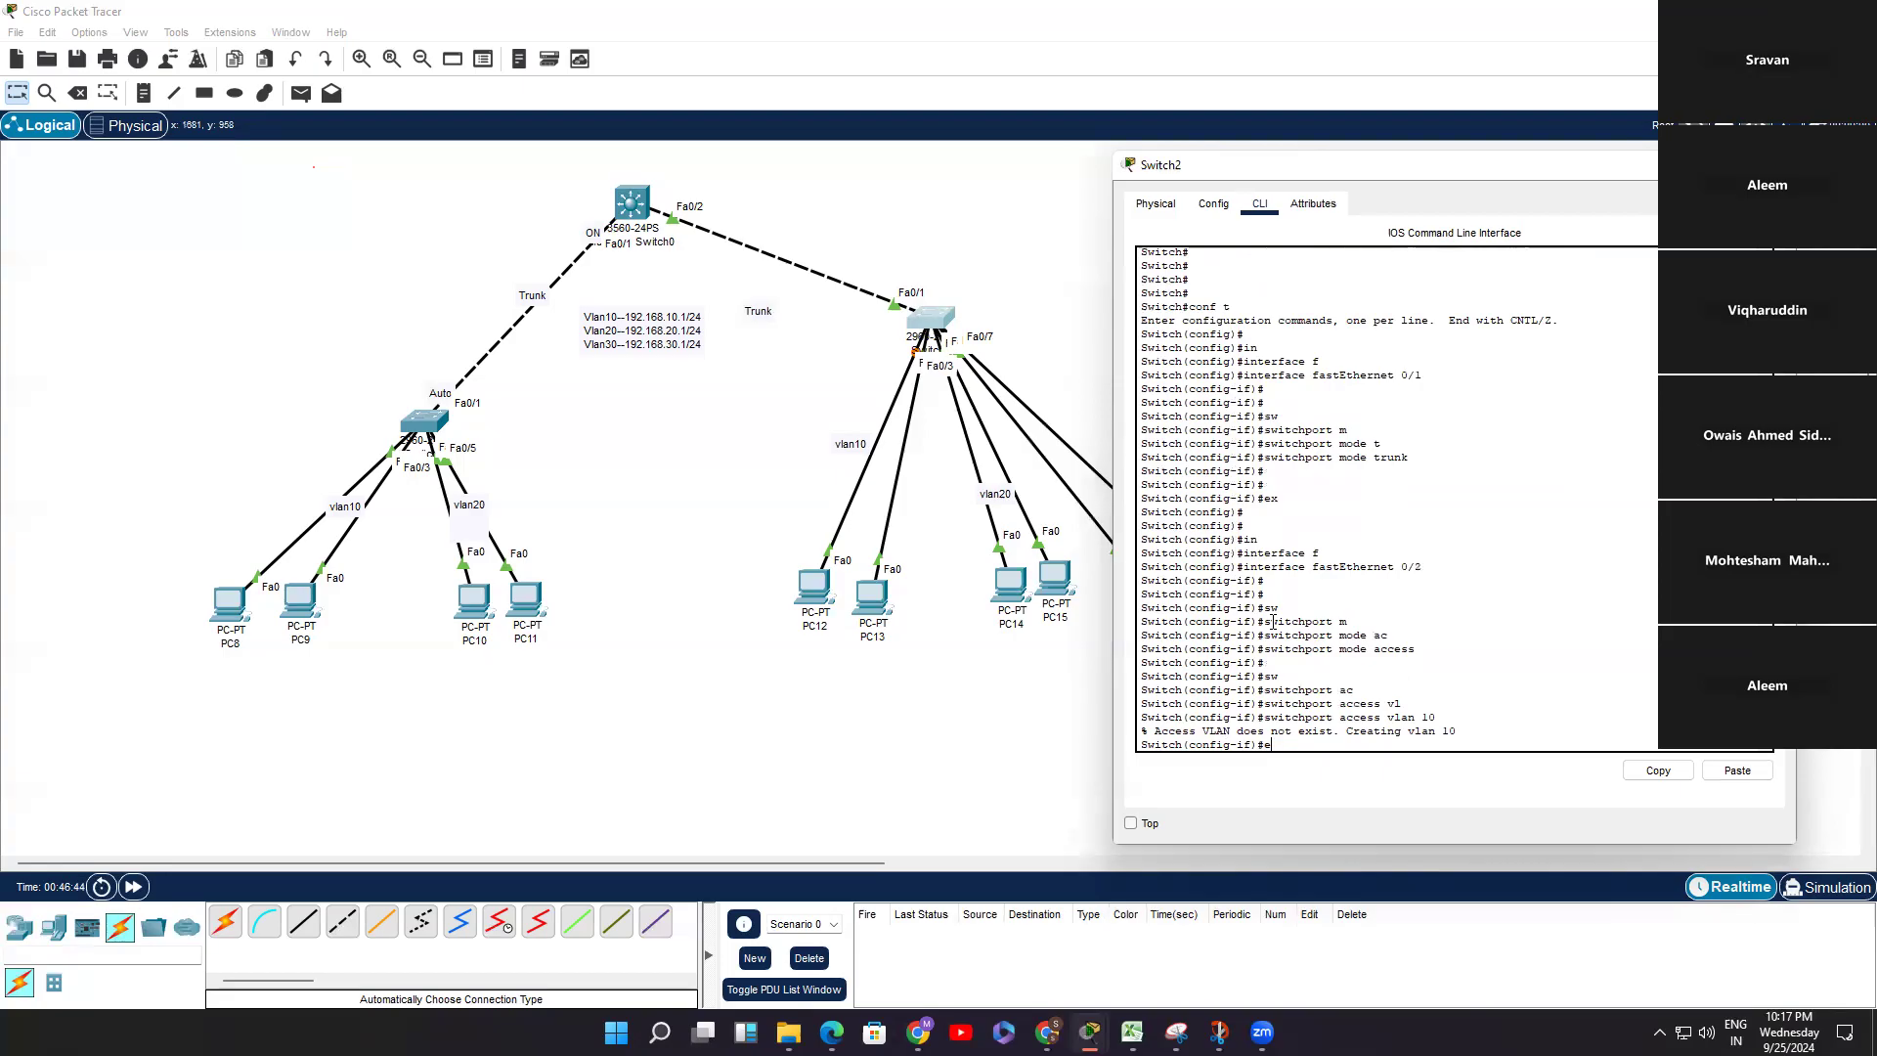
{"action": "type", "text": "ex"}
{"action": "key", "text": "Return"}
{"action": "key", "text": "Return"}
Step: Create VLANs 10, 20 and 30 on Switch2 and return to global configuration
{"action": "type", "text": "vl"}
{"action": "key", "text": "Tab"}
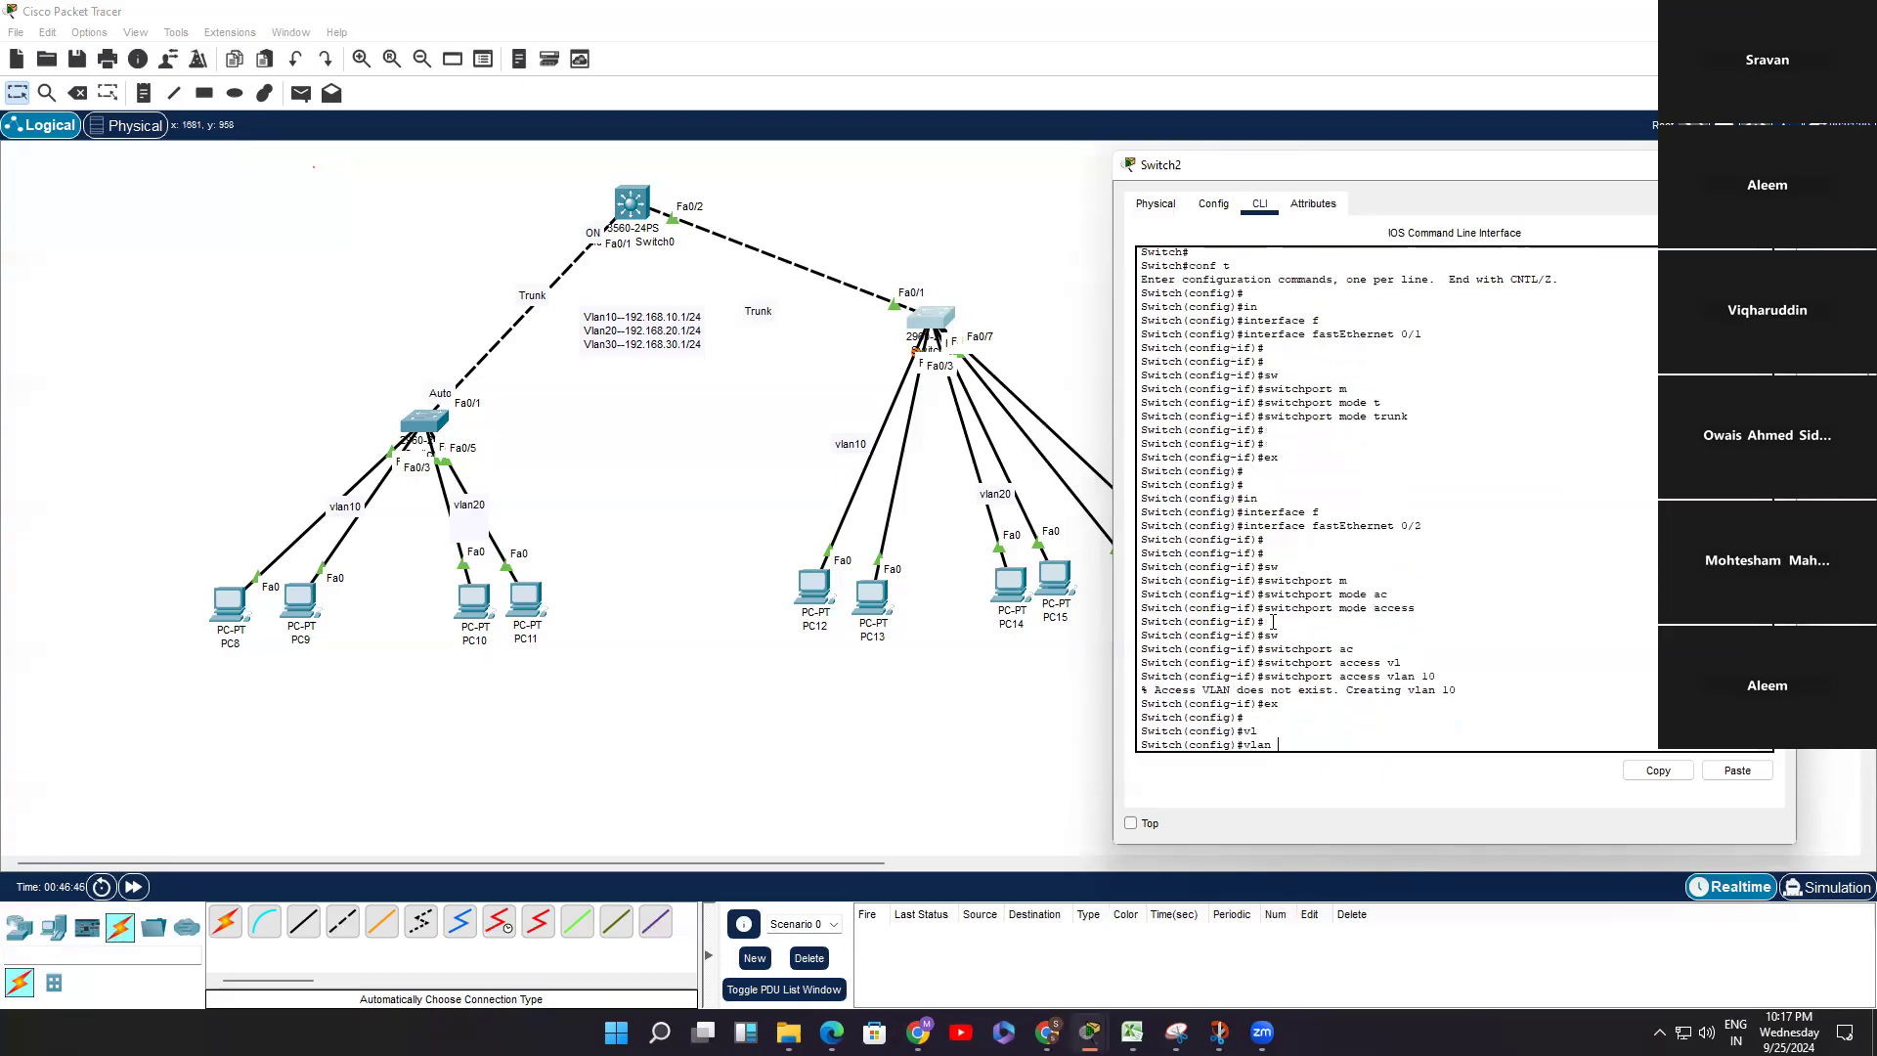
{"action": "type", "text": "10"}
{"action": "key", "text": "Return"}
{"action": "type", "text": "vlan 10 20"}
{"action": "key", "text": "Return"}
{"action": "key", "text": "Return"}
{"action": "key", "text": "Return"}
{"action": "key", "text": "Up"}
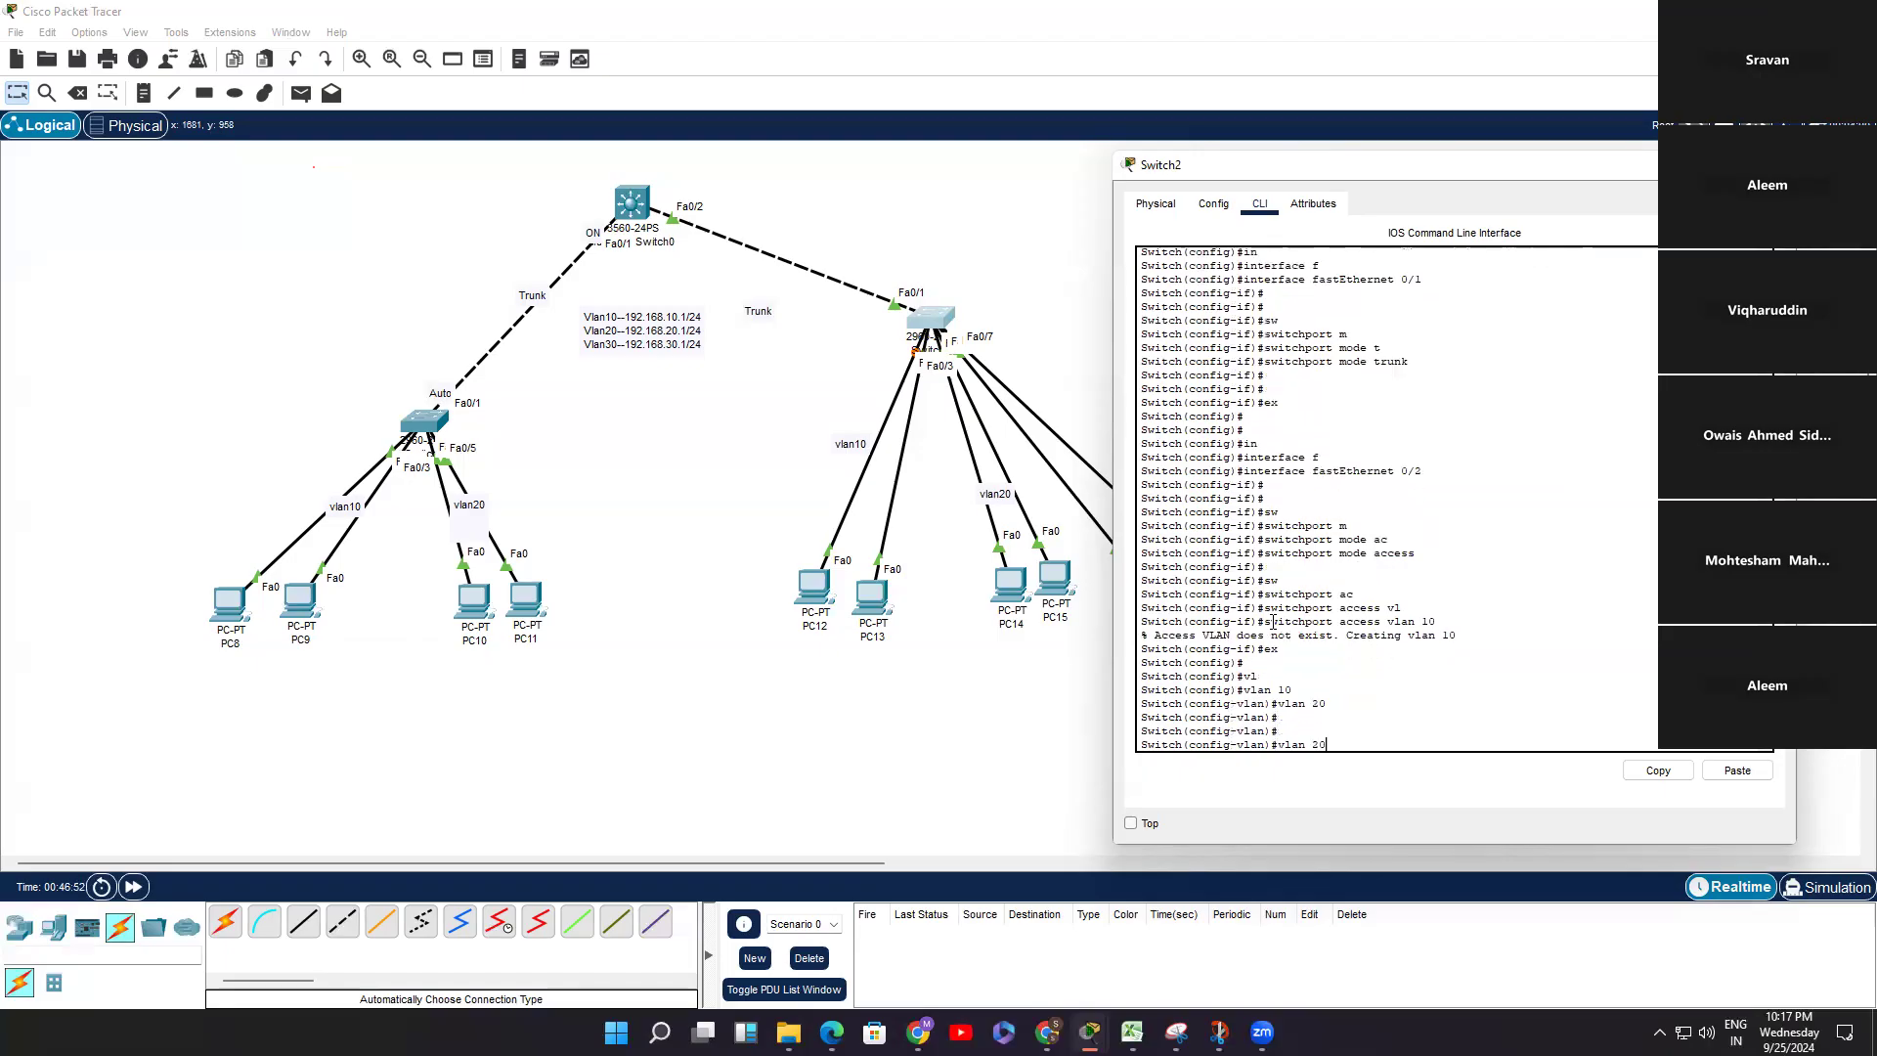
{"action": "type", "text": "30"}
{"action": "key", "text": "Return"}
{"action": "key", "text": "Return"}
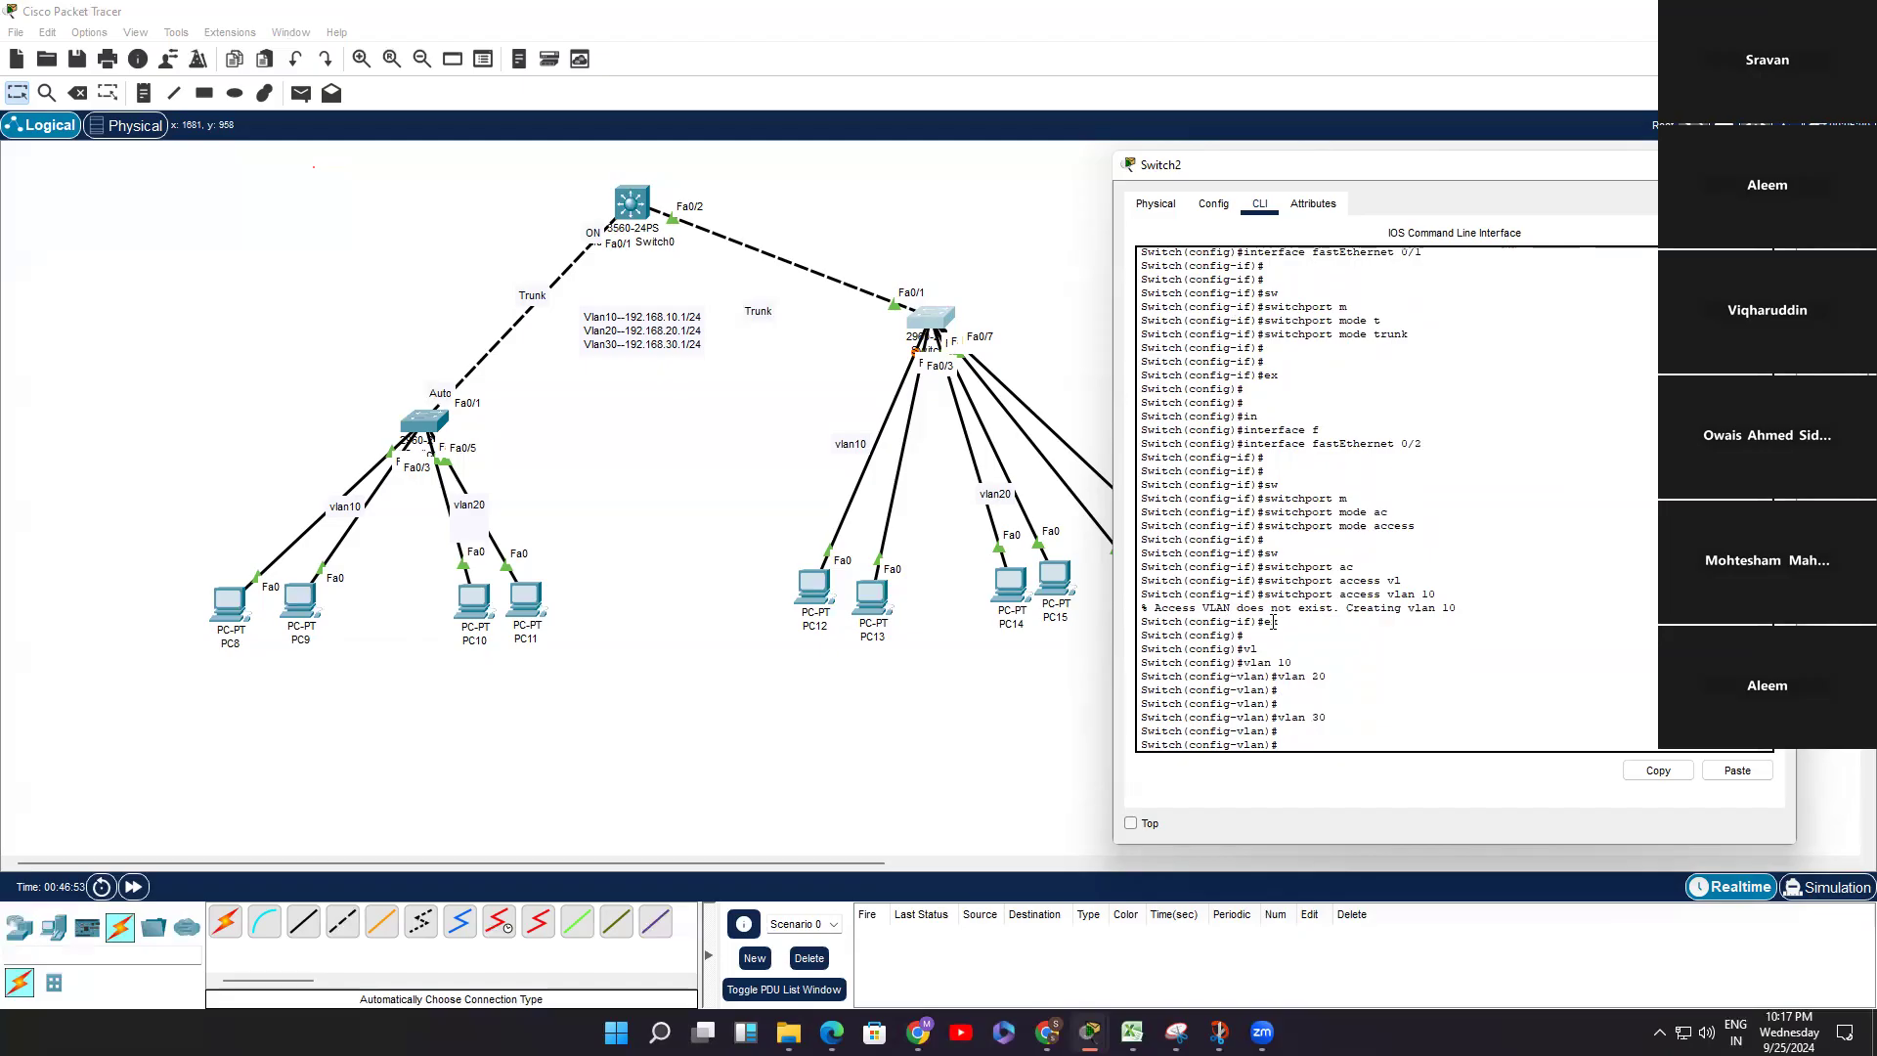
{"action": "type", "text": "ex"}
{"action": "key", "text": "Return"}
{"action": "key", "text": "Return"}
Step: Space PC14 and PC15 farther apart and set Switch2's interface range FastEthernet 0/4-5 to access mode
{"action": "type", "text": "in"}
{"action": "key", "text": "Tab"}
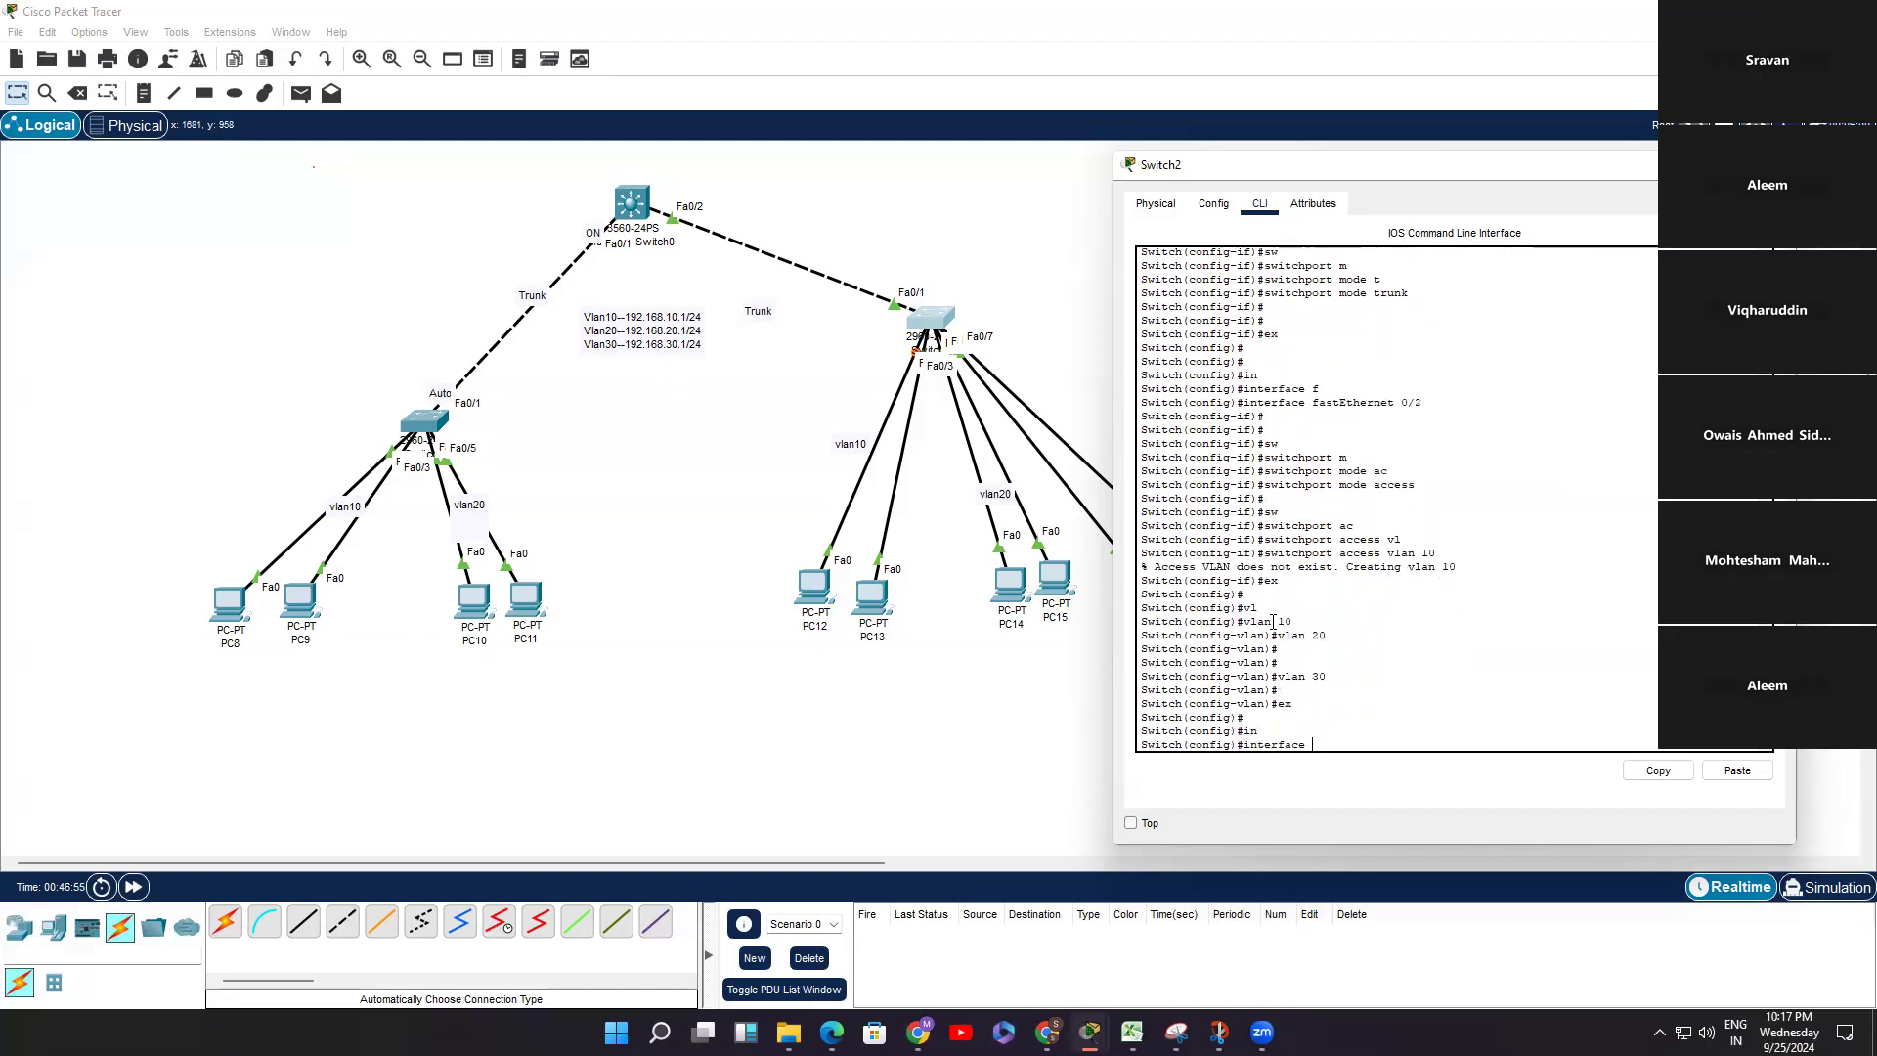
{"action": "type", "text": "r"}
{"action": "key", "text": "Tab"}
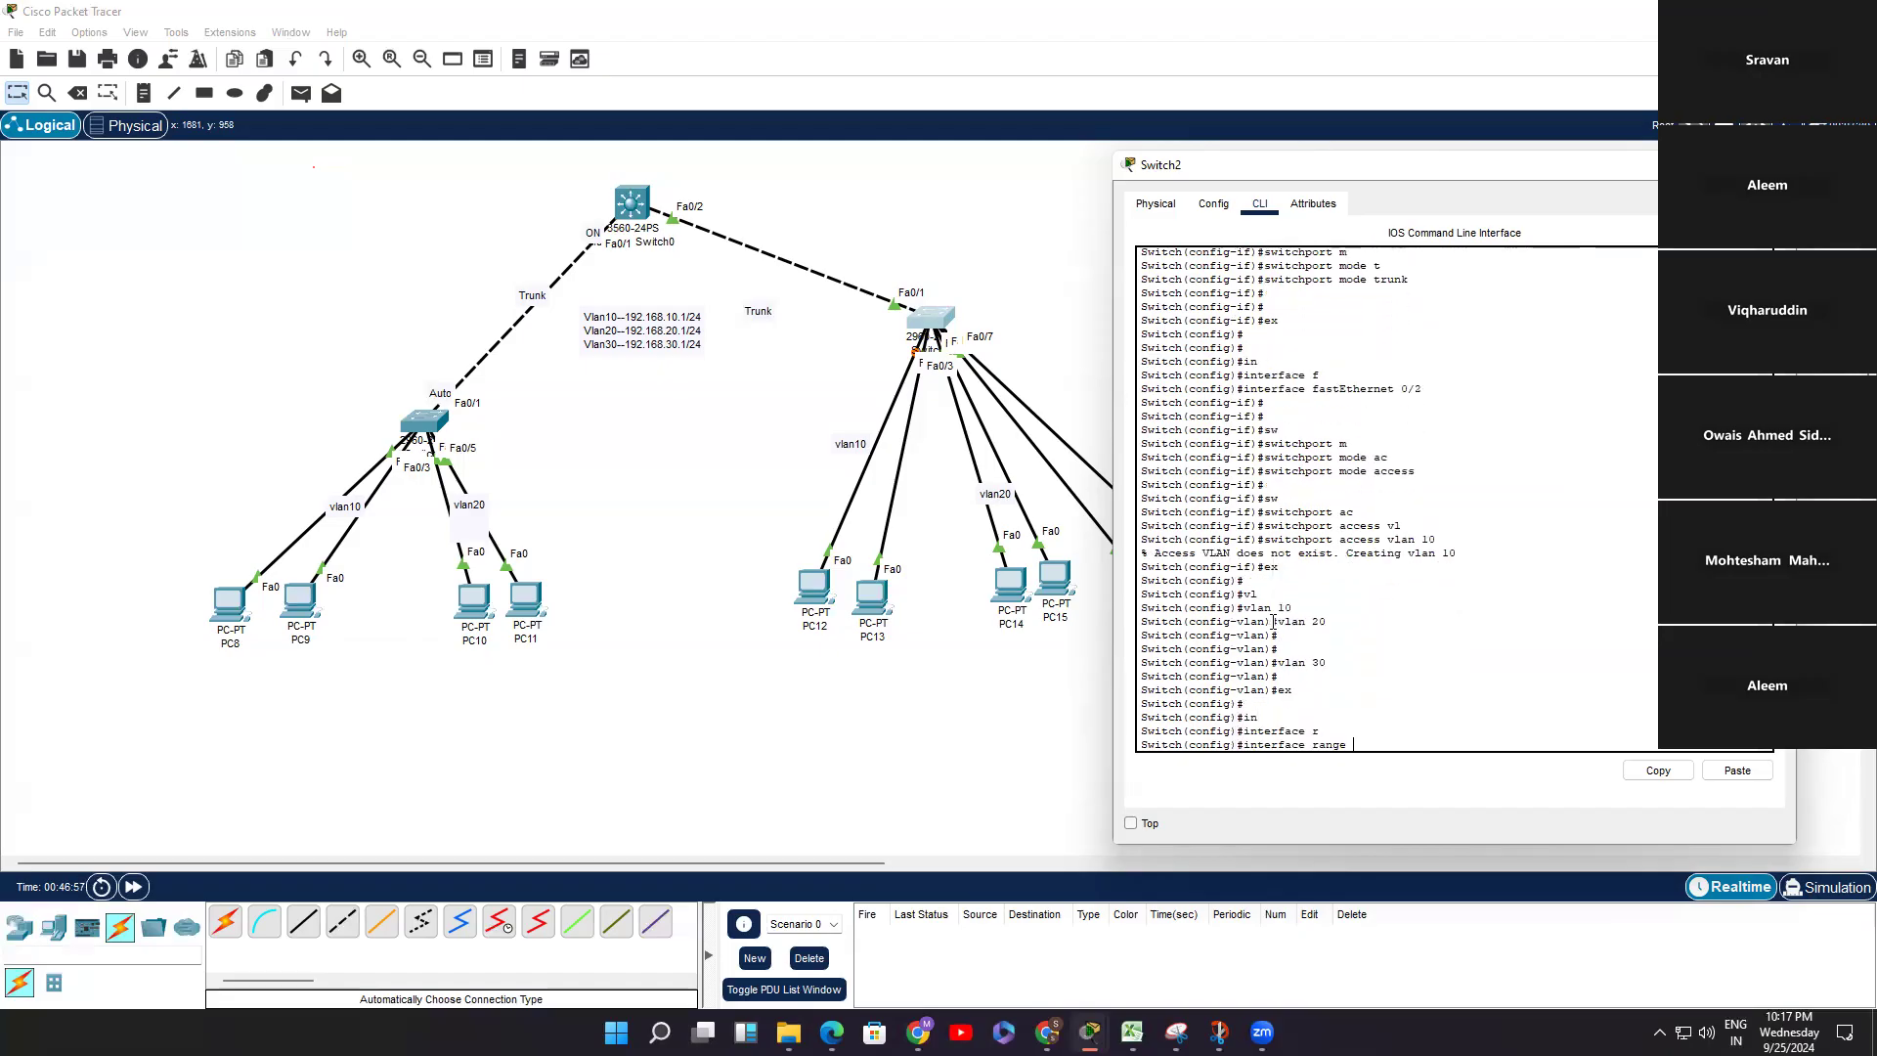
{"action": "type", "text": "f"}
{"action": "key", "text": "Tab"}
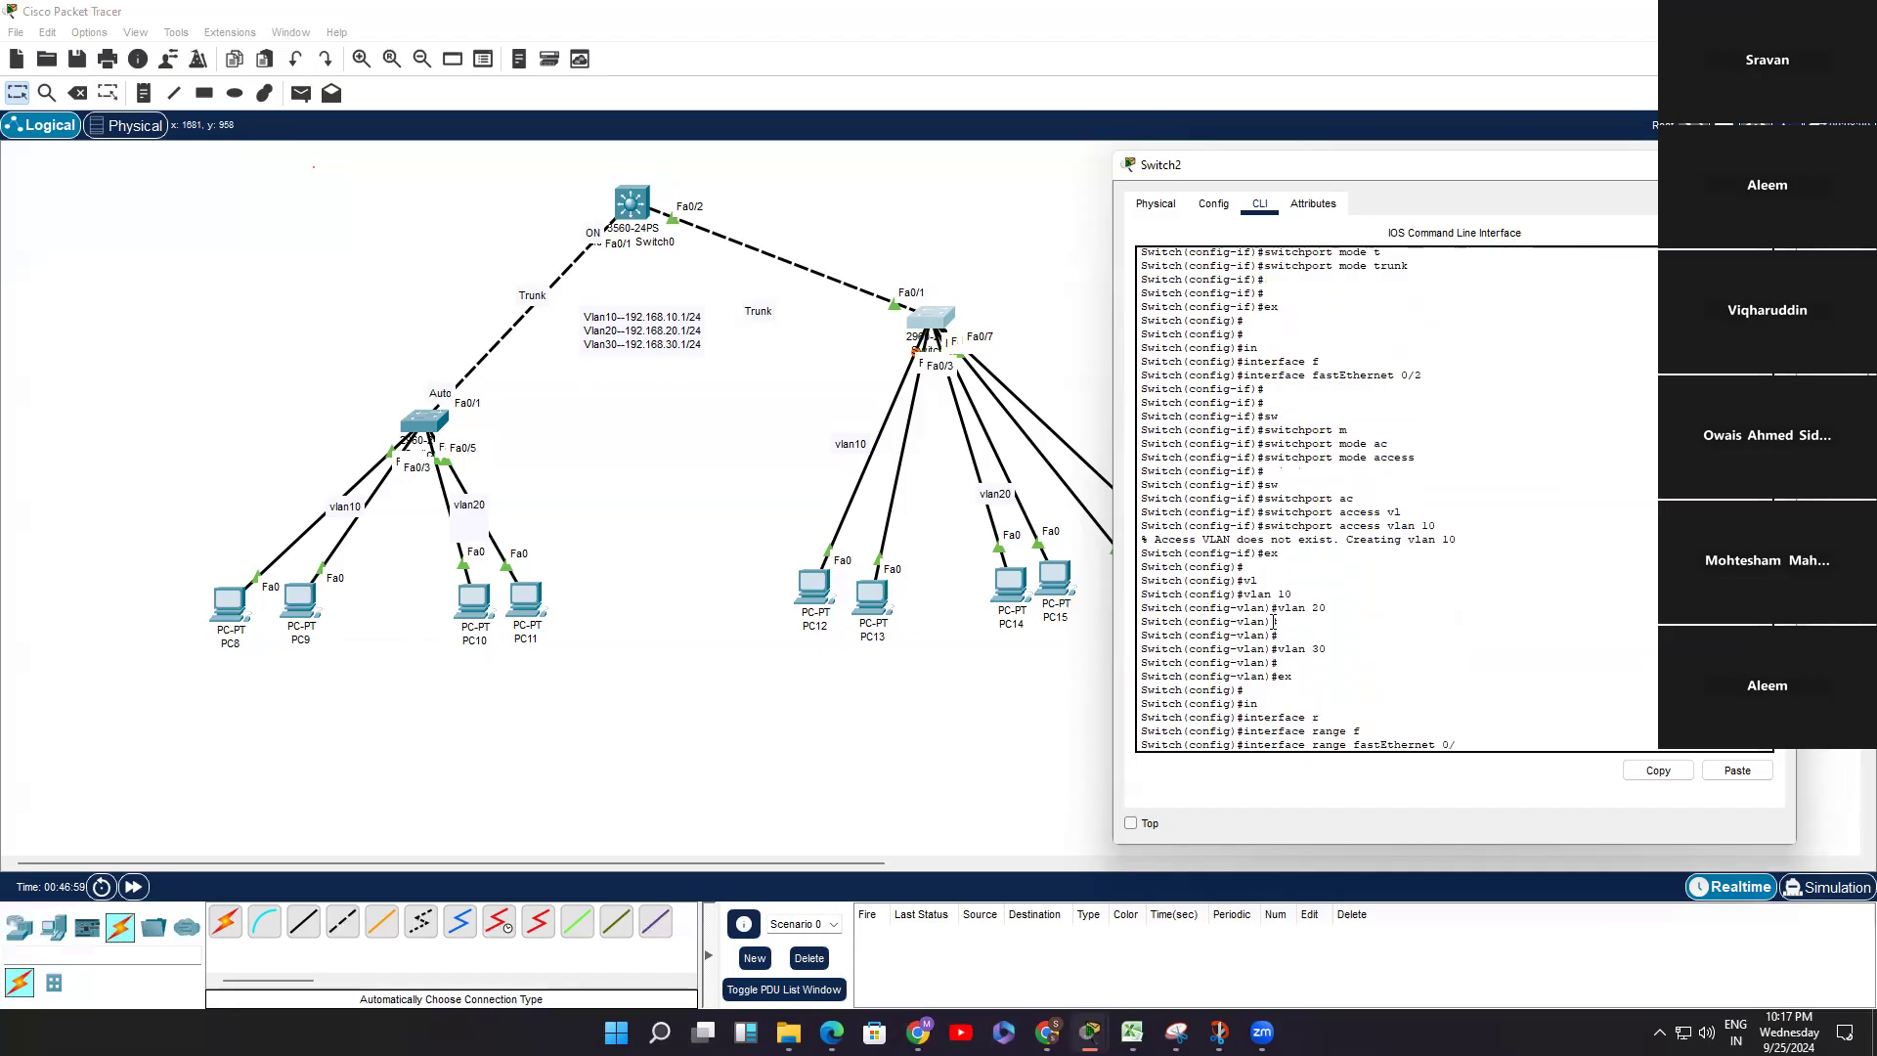
{"action": "left_click_drag", "start_coordinate": [1010, 584], "coordinate": [1047, 559]}
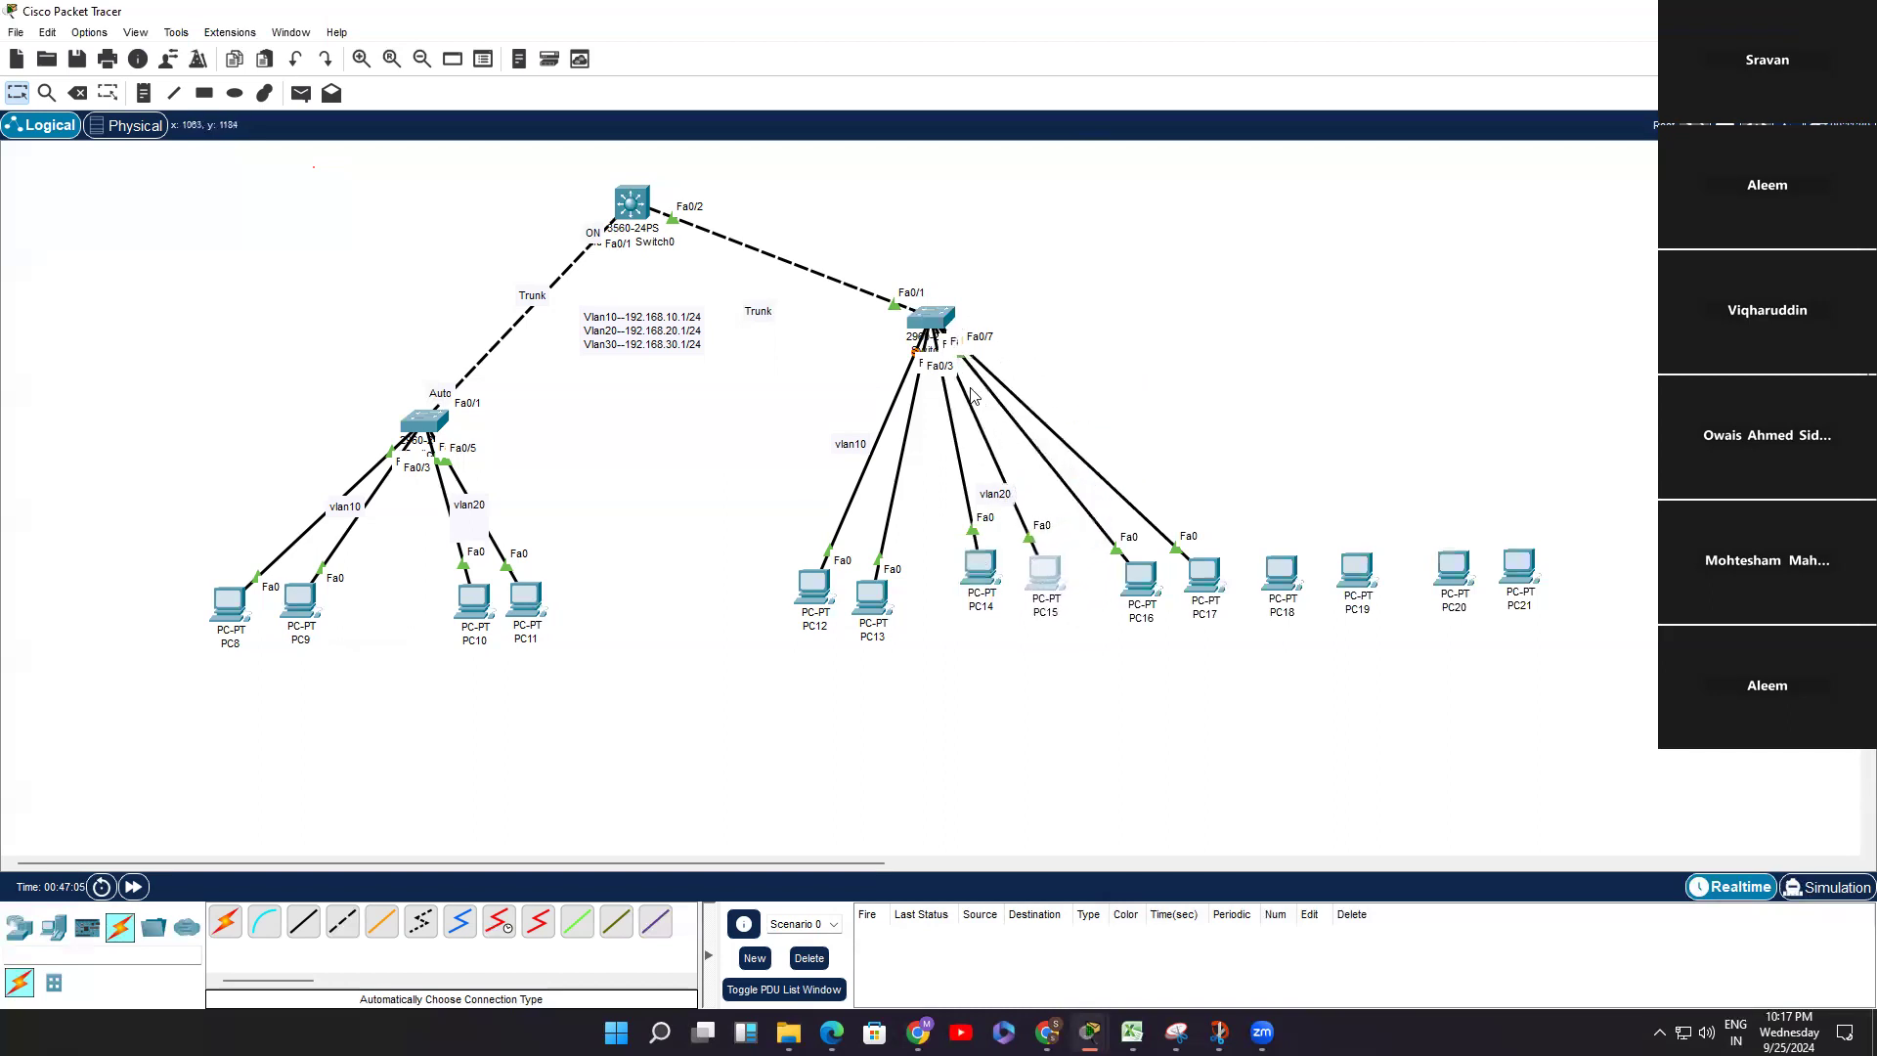
{"action": "key", "text": "alt+Tab"}
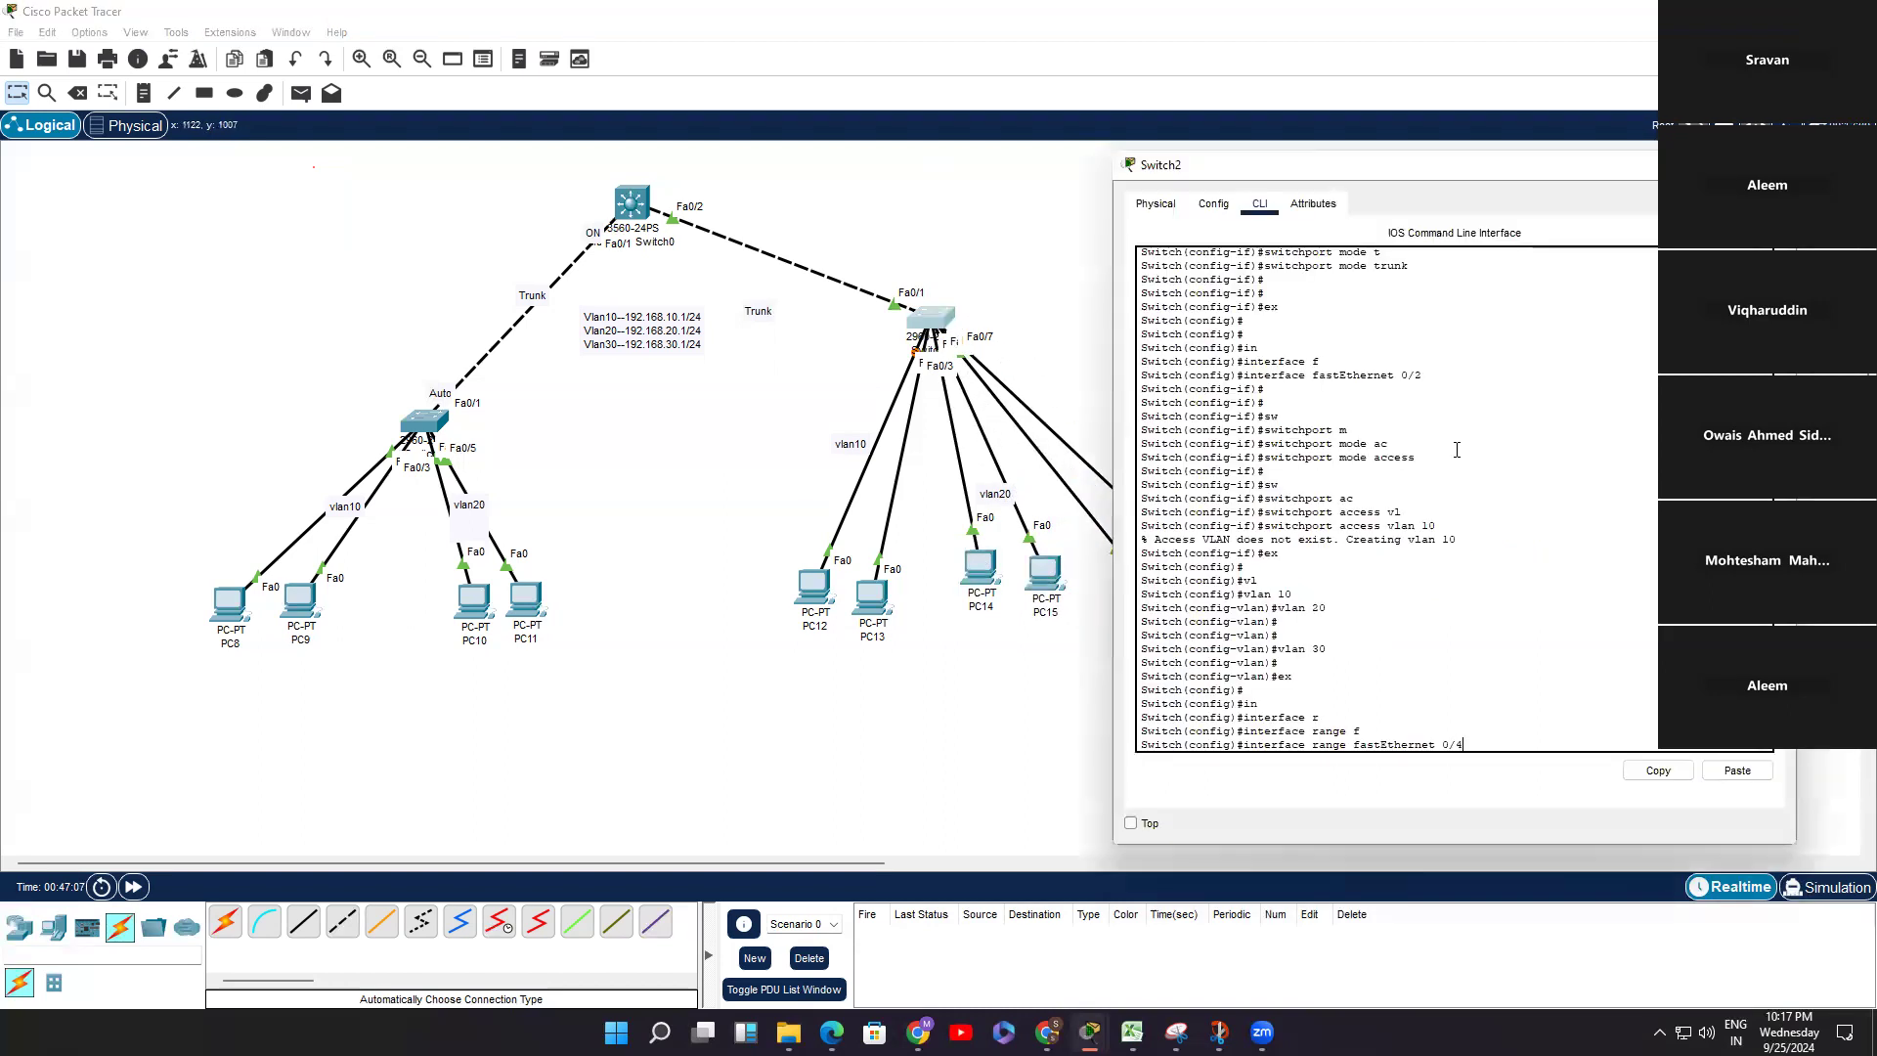
{"action": "key", "text": "Return"}
{"action": "key", "text": "Return"}
{"action": "type", "text": "sw"}
{"action": "key", "text": "Tab"}
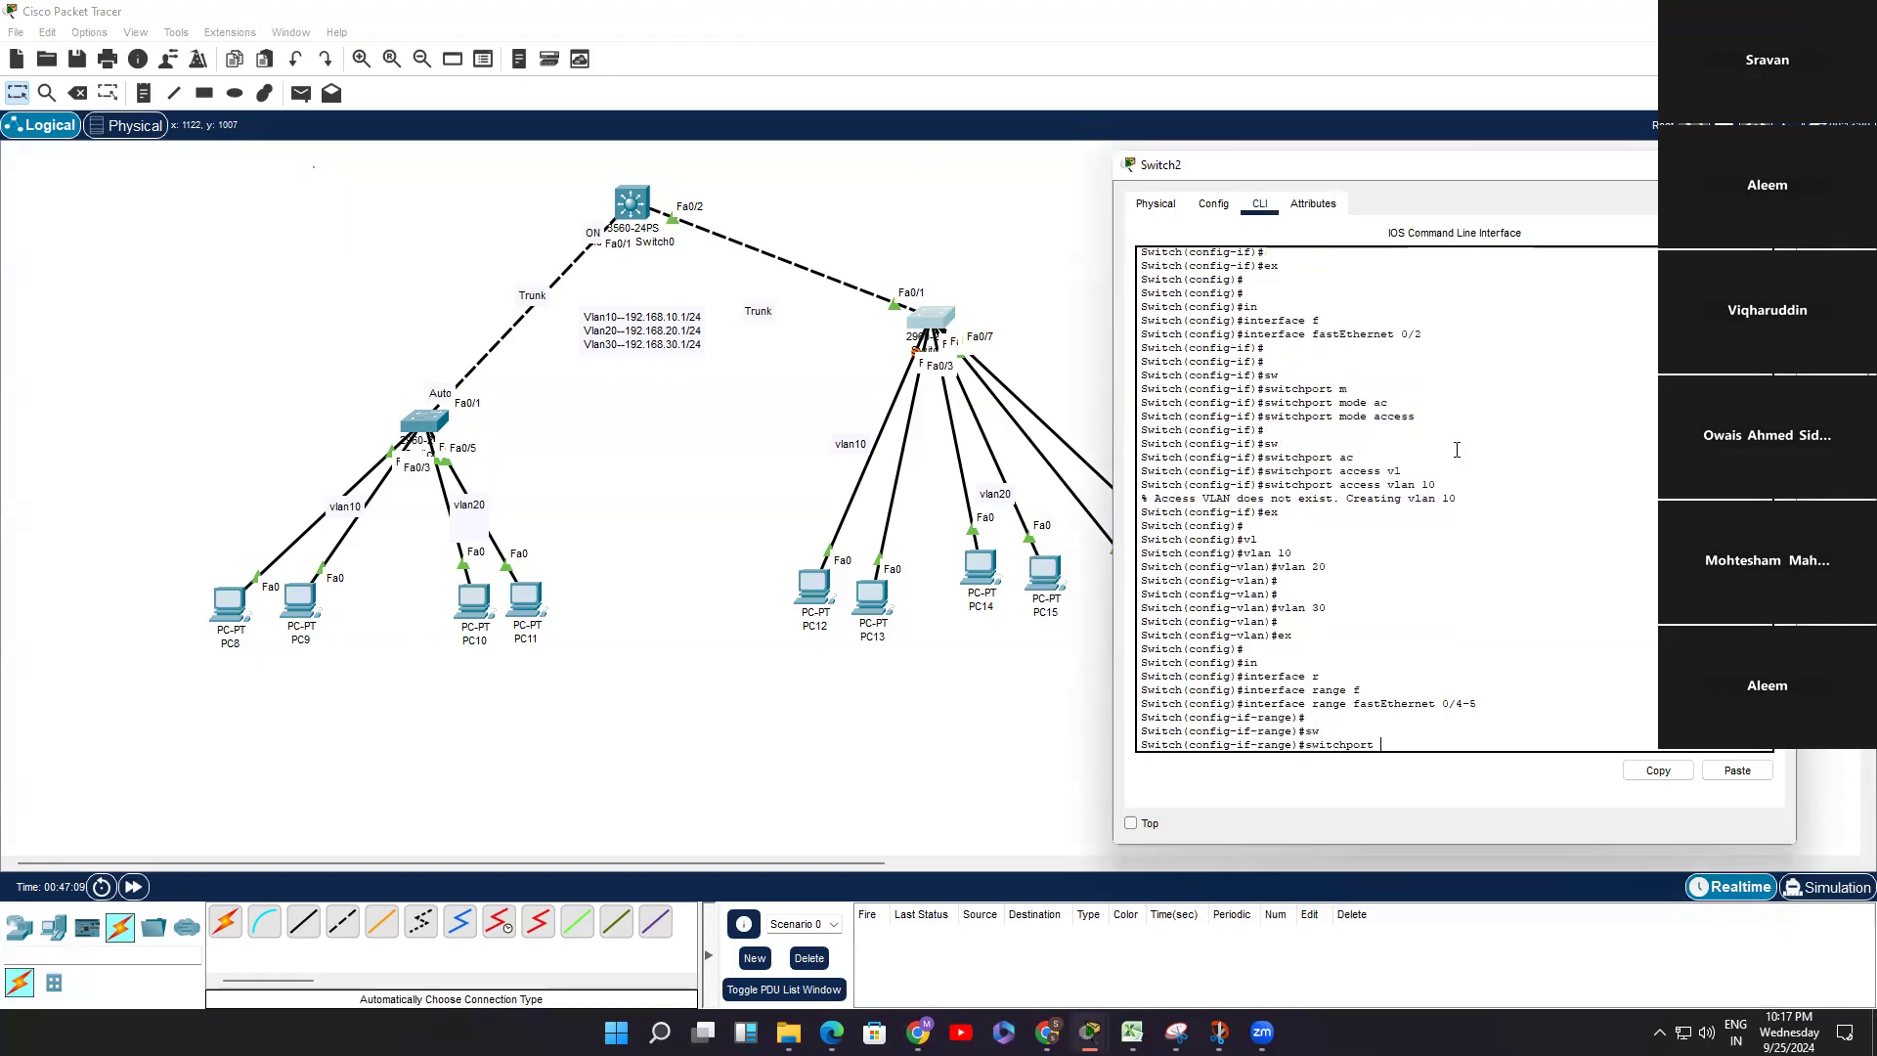
{"action": "type", "text": "m"}
{"action": "key", "text": "Tab"}
{"action": "type", "text": "ac"}
{"action": "key", "text": "Tab"}
{"action": "key", "text": "Return"}
{"action": "key", "text": "Return"}
Step: Assign the interface range FastEthernet 0/4-5 to access VLAN 20 and return to privileged EXEC mode
{"action": "type", "text": "sw"}
{"action": "key", "text": "Tab"}
{"action": "type", "text": "ca"}
{"action": "key", "text": "Tab"}
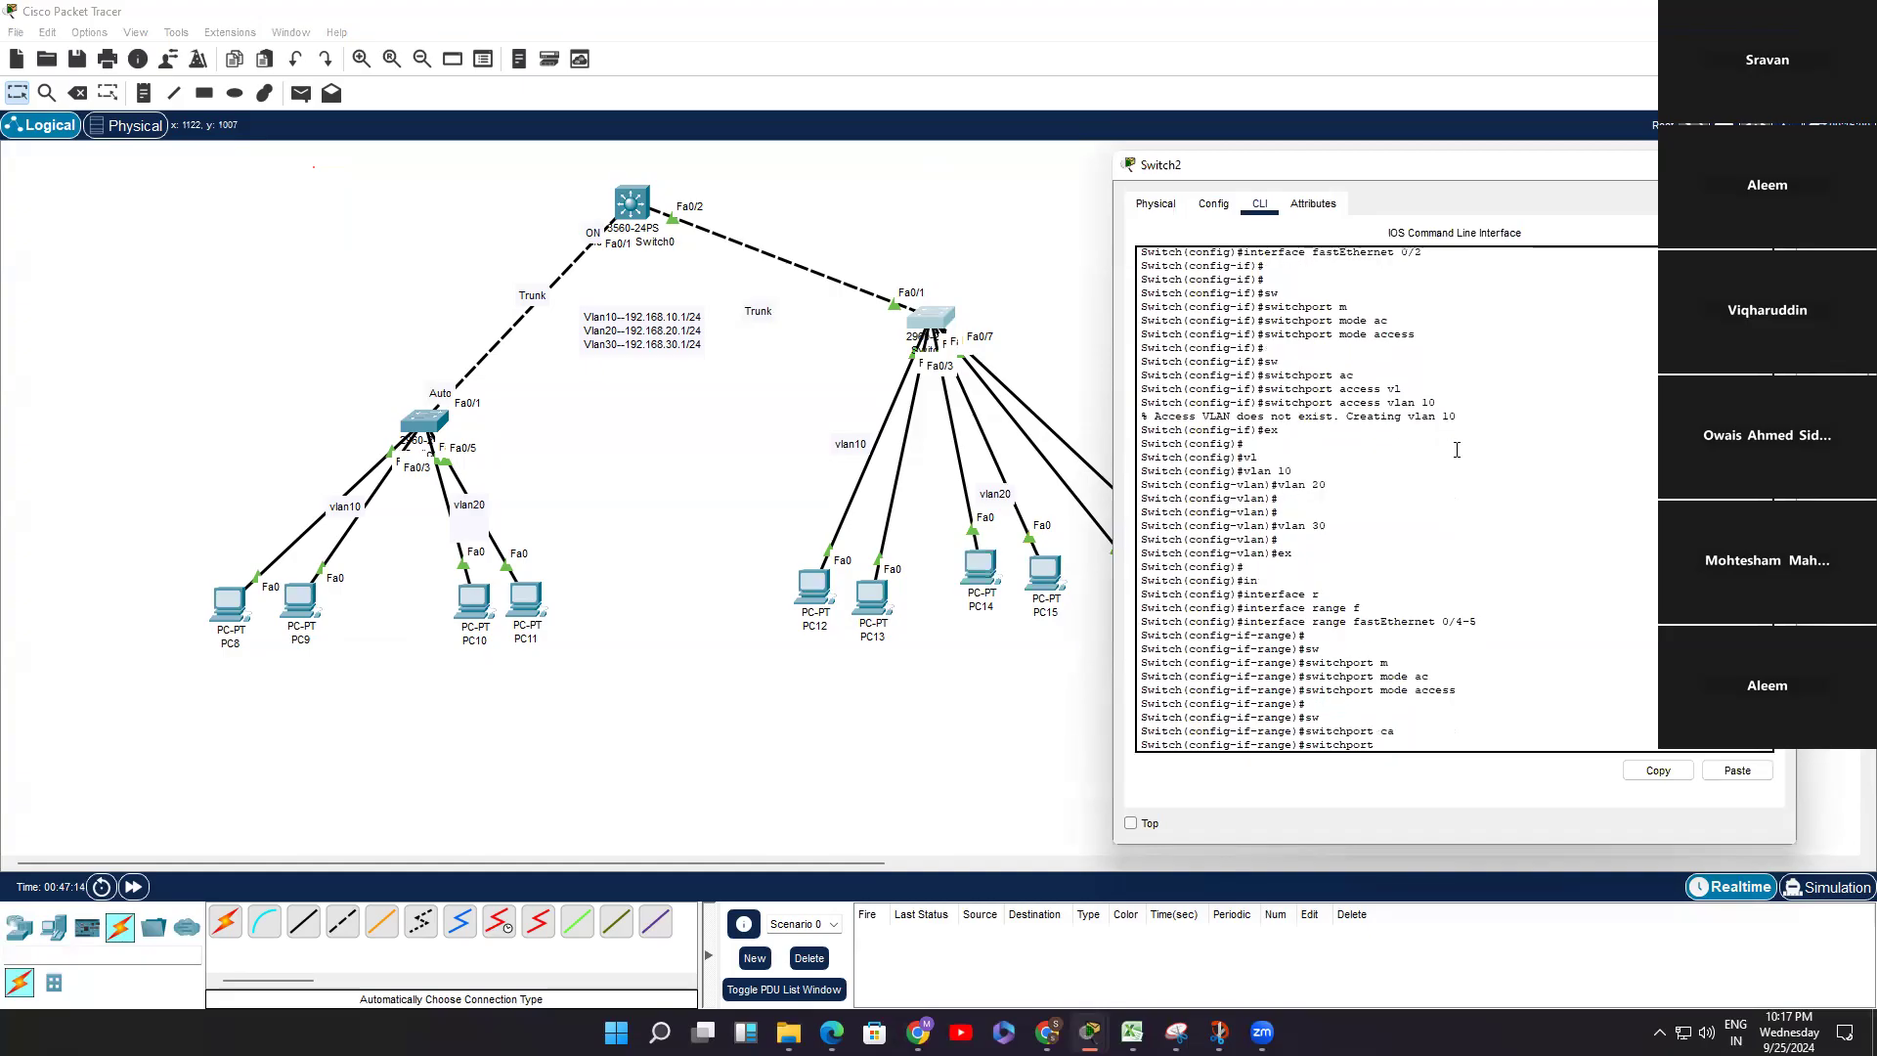
{"action": "type", "text": "access vlan"}
{"action": "key", "text": "Tab"}
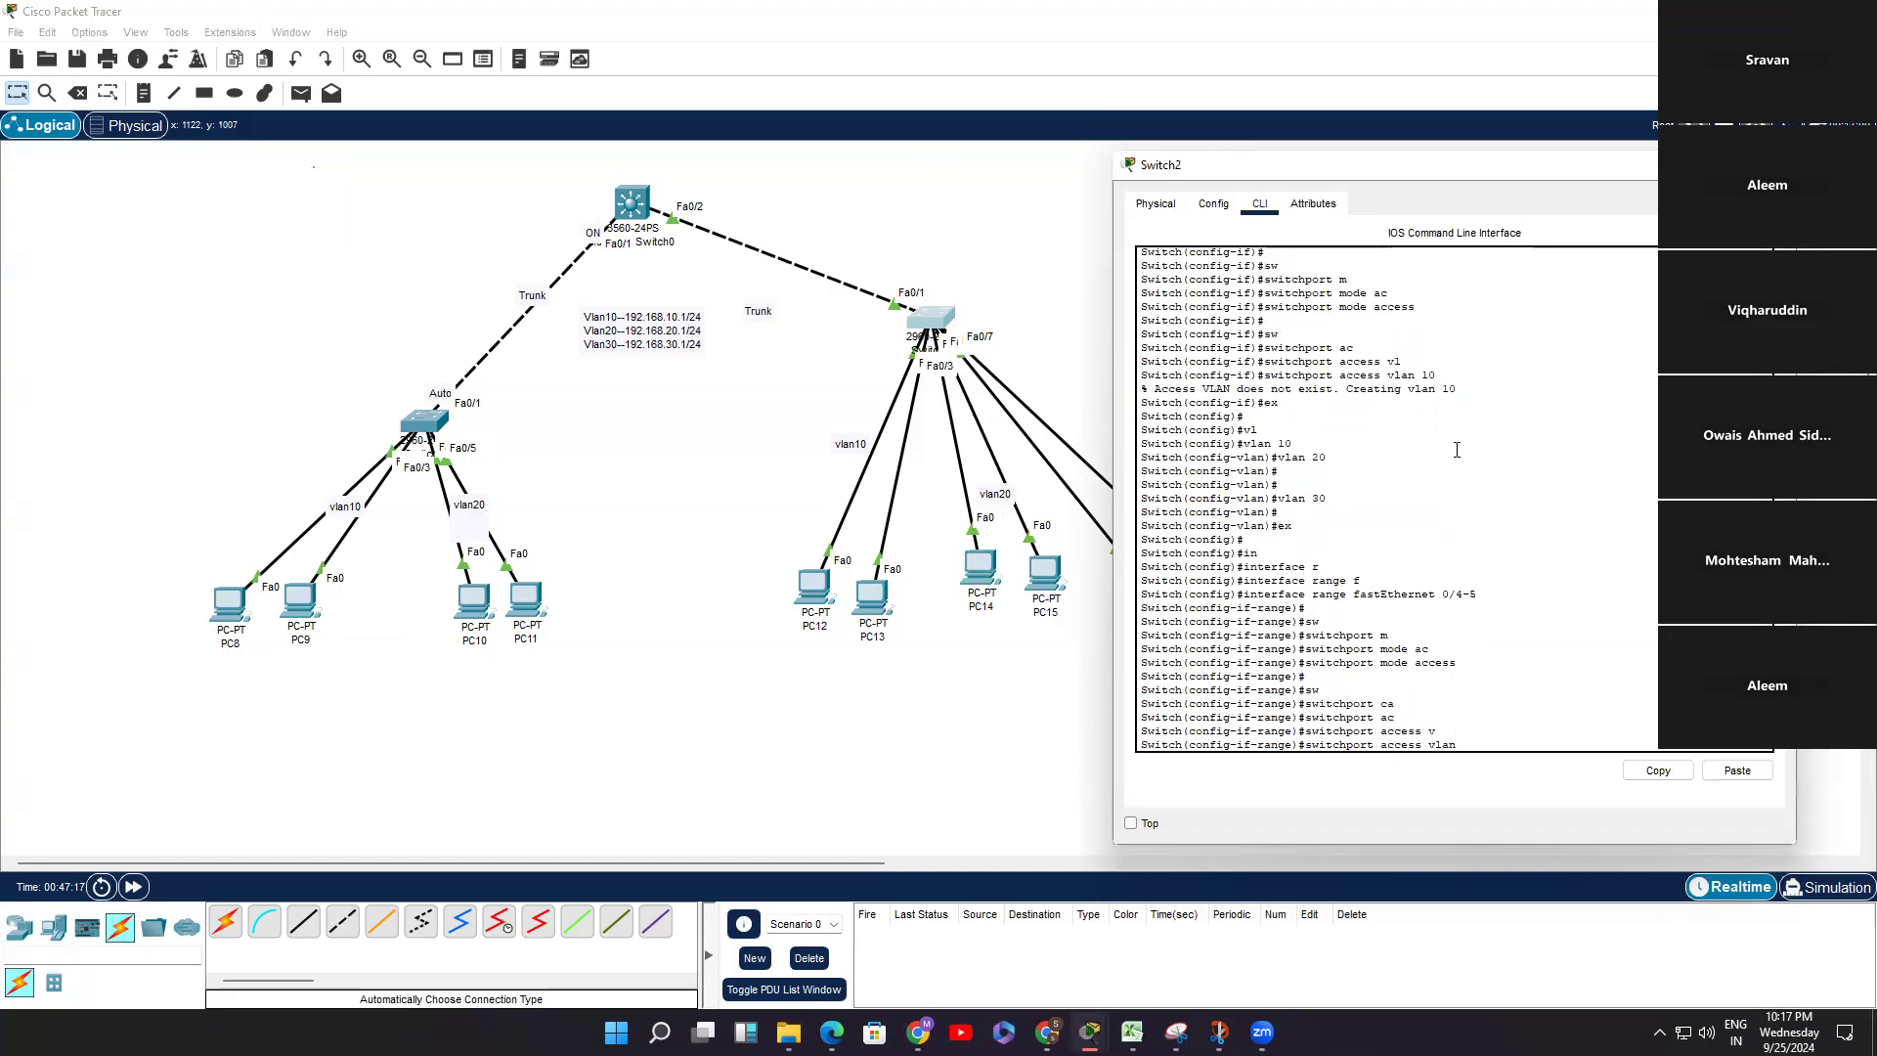
{"action": "type", "text": "20"}
{"action": "key", "text": "Return"}
{"action": "key", "text": "Return"}
{"action": "key", "text": "Return"}
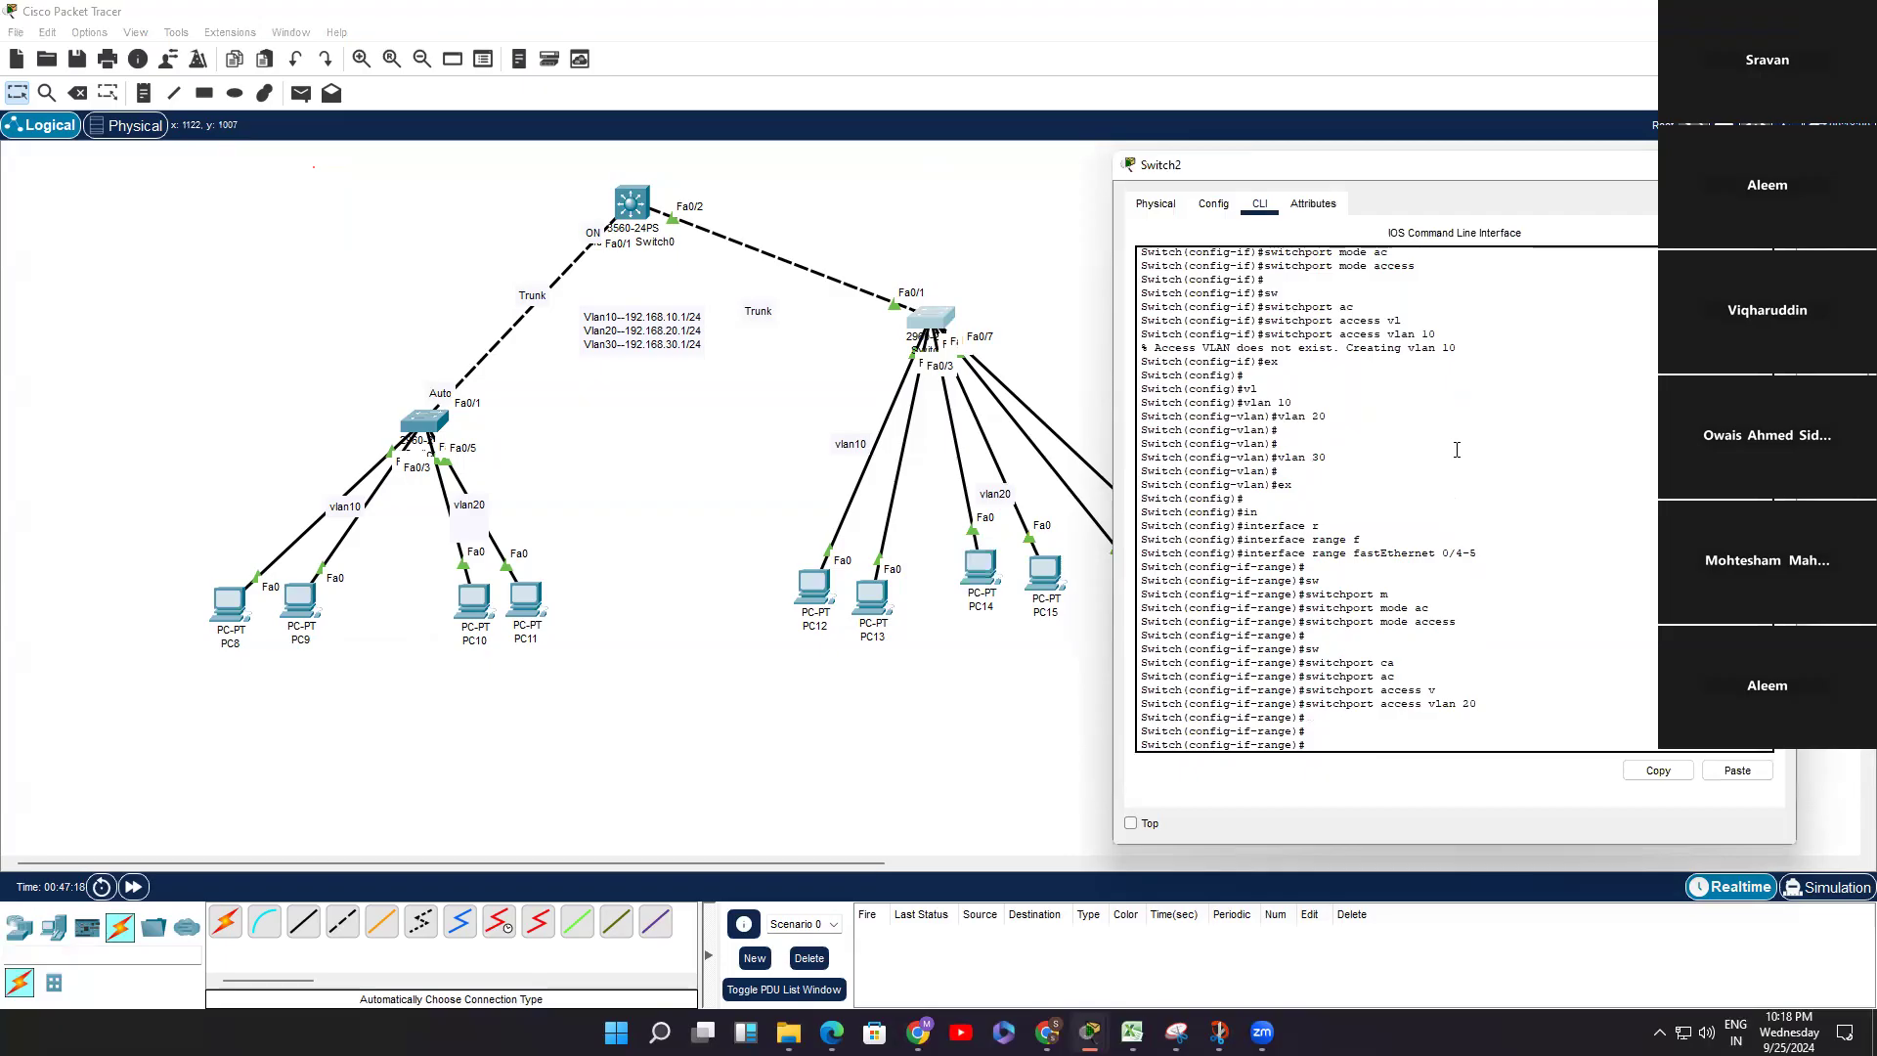
{"action": "key", "text": "ctrl+z"}
{"action": "key", "text": "Return"}
{"action": "key", "text": "Return"}
{"action": "key", "text": "Return"}
Step: Show the interface status on Switch2 to check each port's VLAN assignment, paging through to the end of the listing
{"action": "type", "text": "sh"}
{"action": "key", "text": "Tab"}
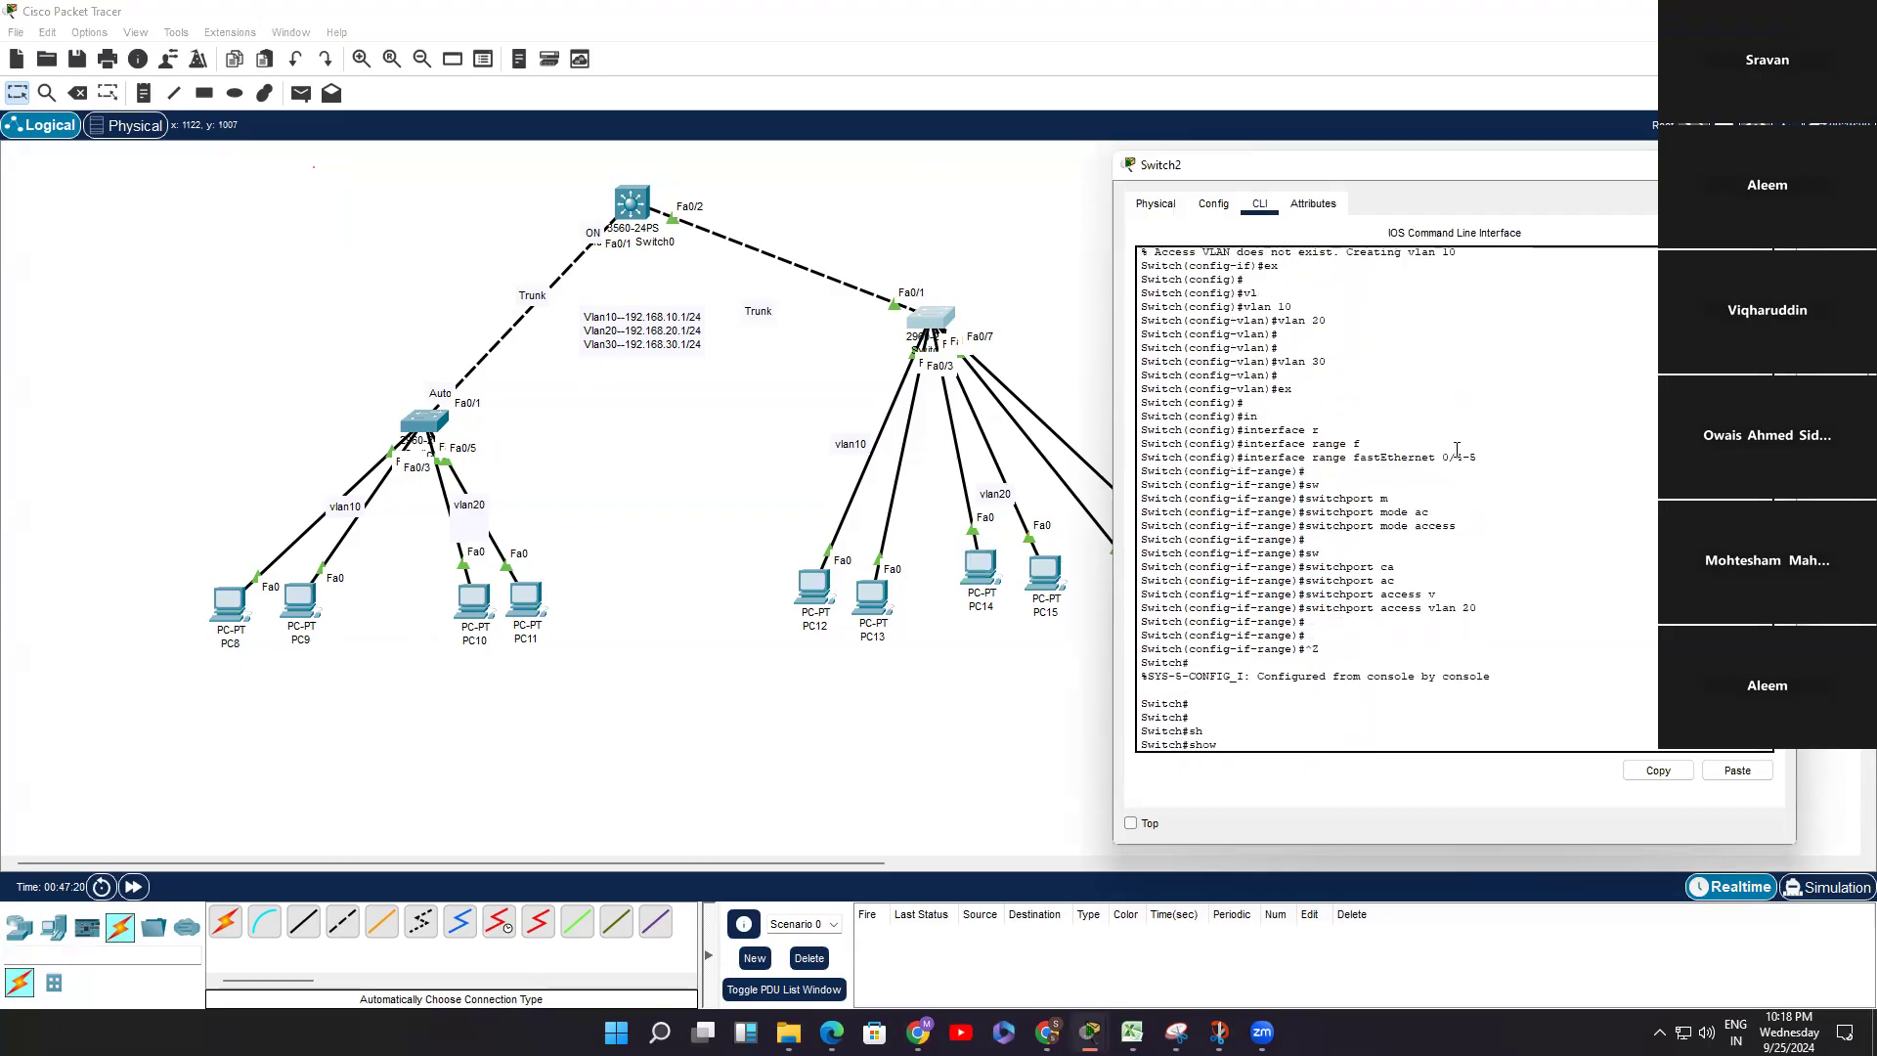
{"action": "type", "text": "in"}
{"action": "key", "text": "Tab"}
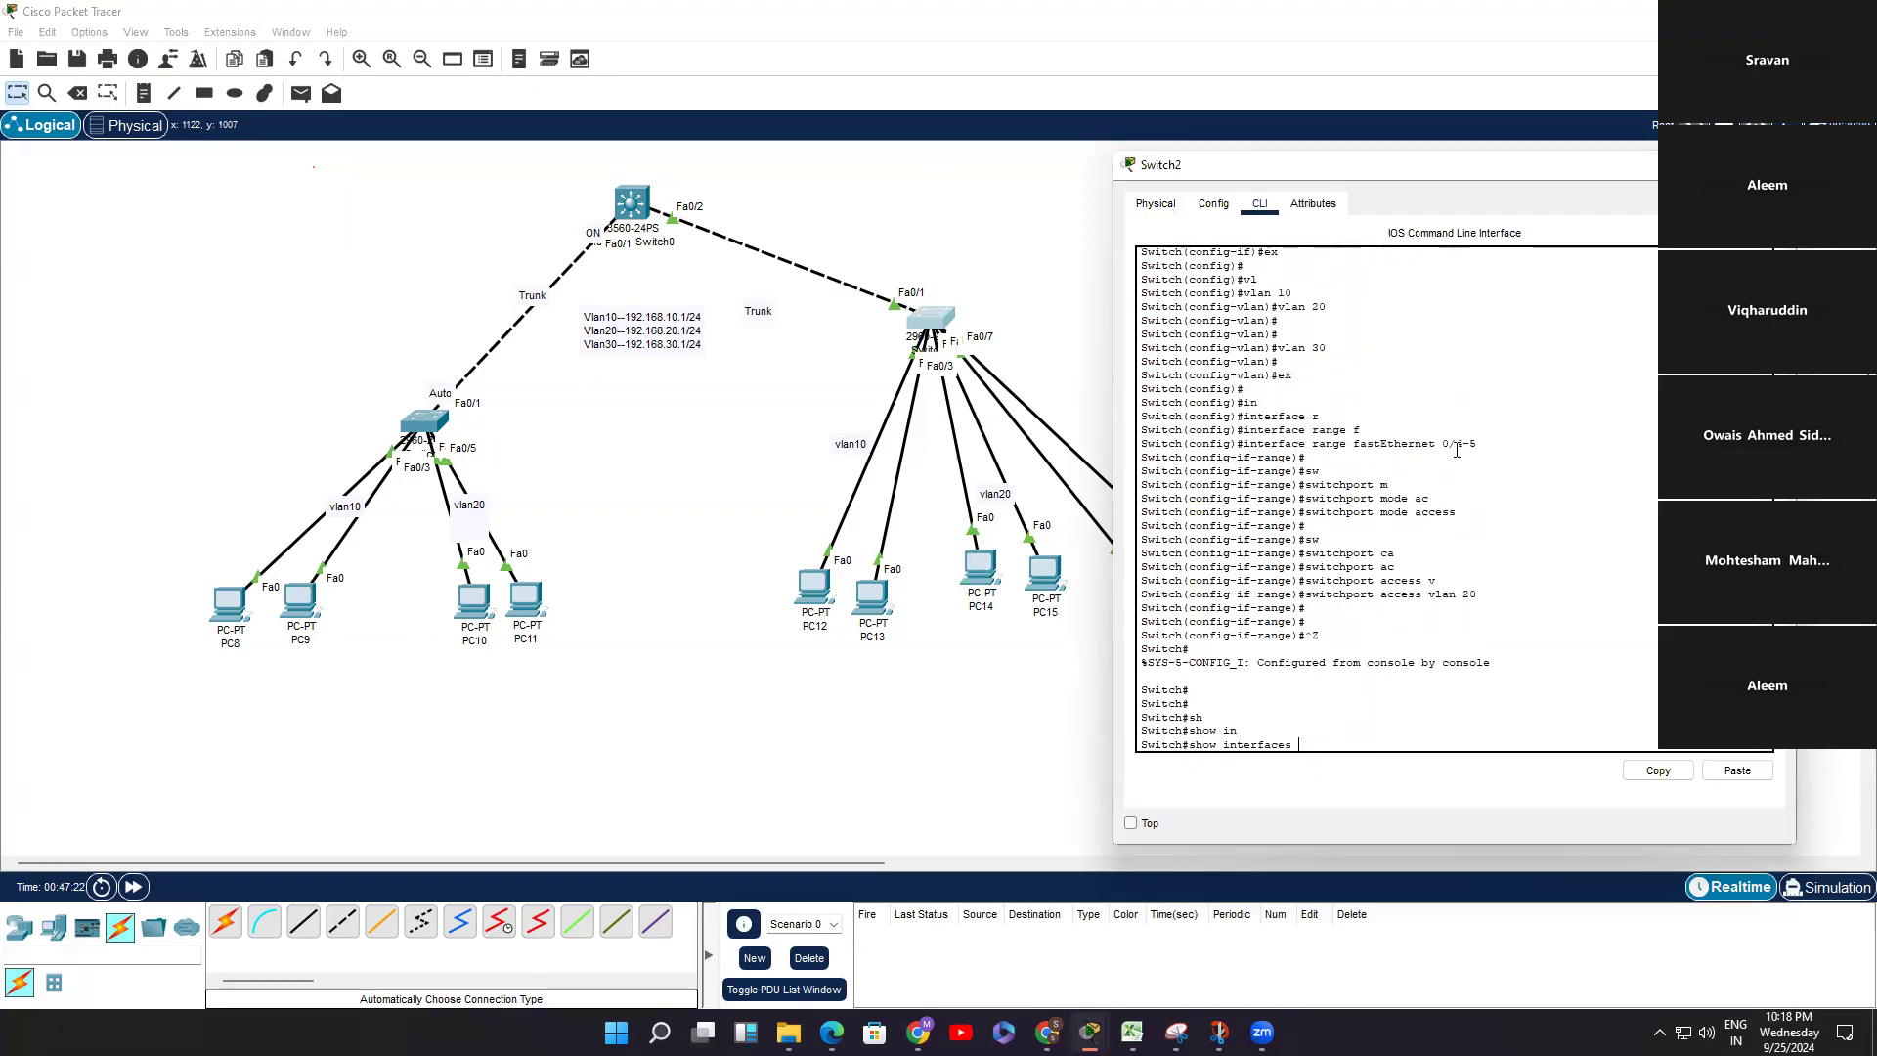
{"action": "type", "text": "st"}
{"action": "key", "text": "Tab"}
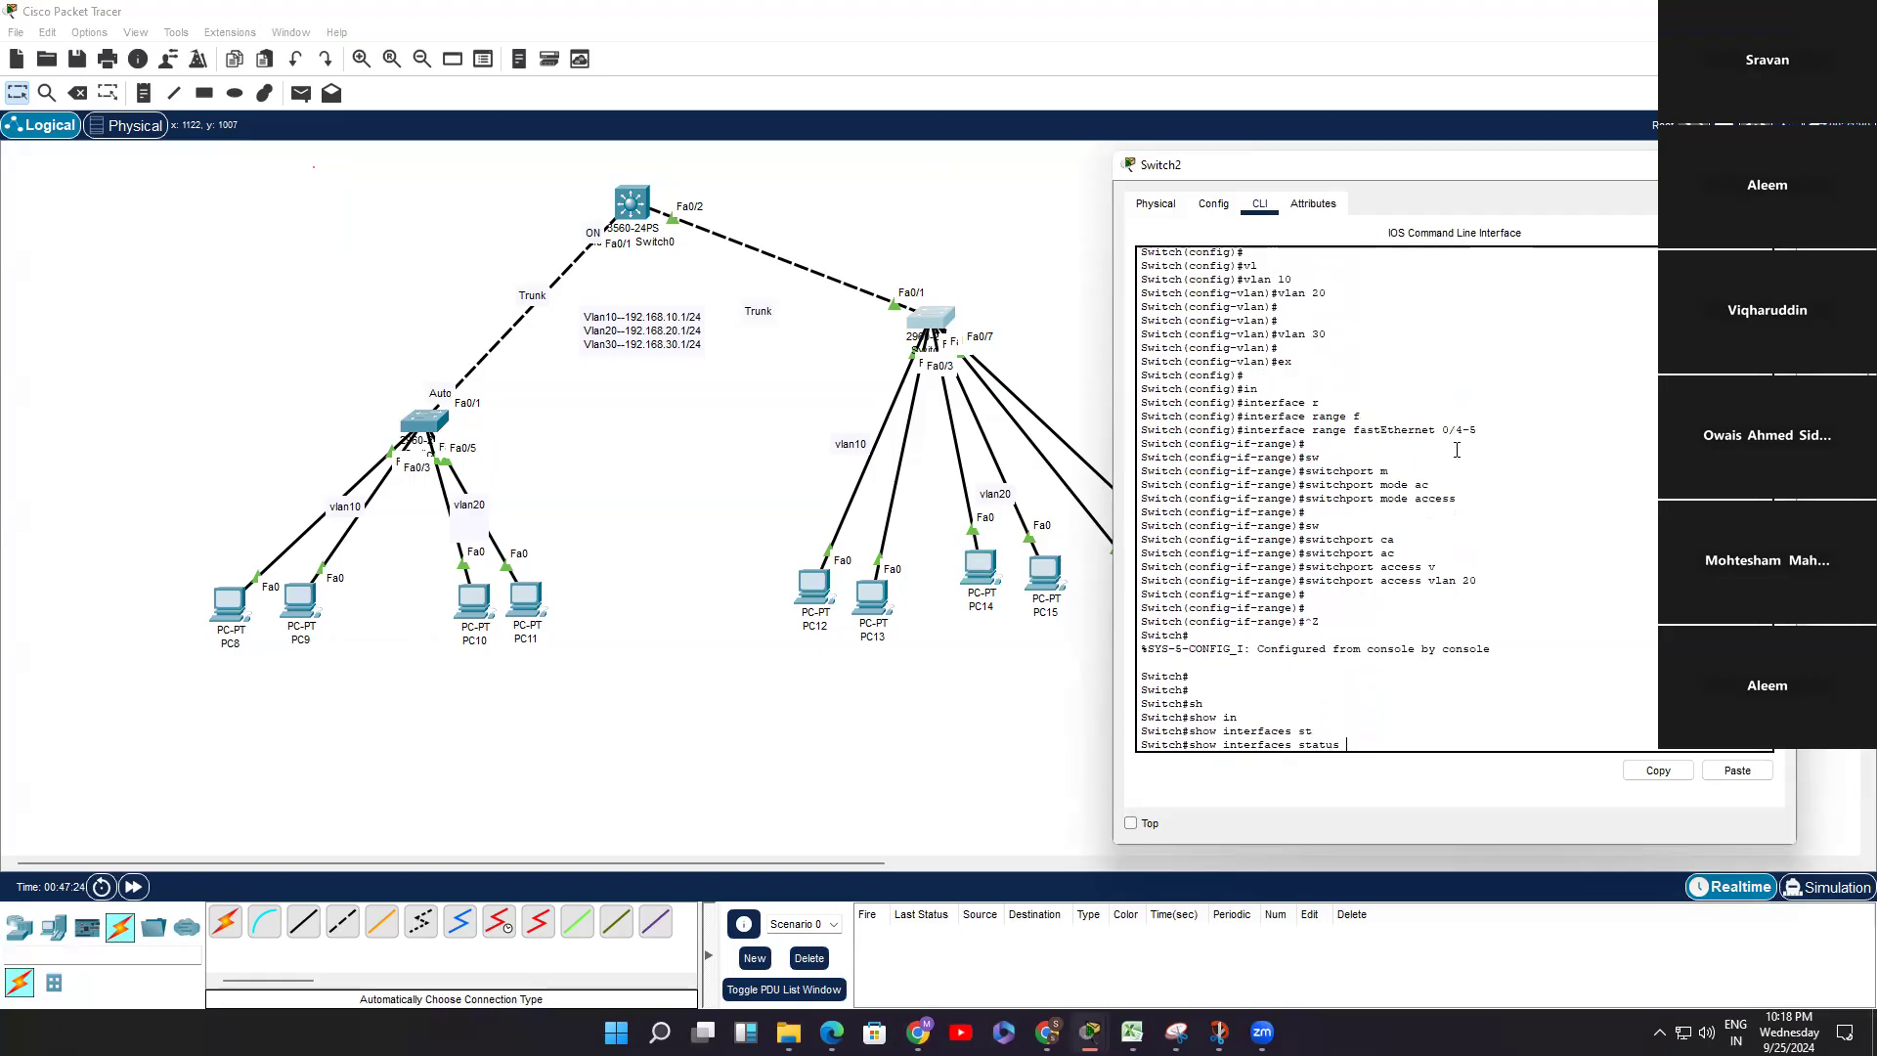
{"action": "key", "text": "Return"}
{"action": "key", "text": "Return"}
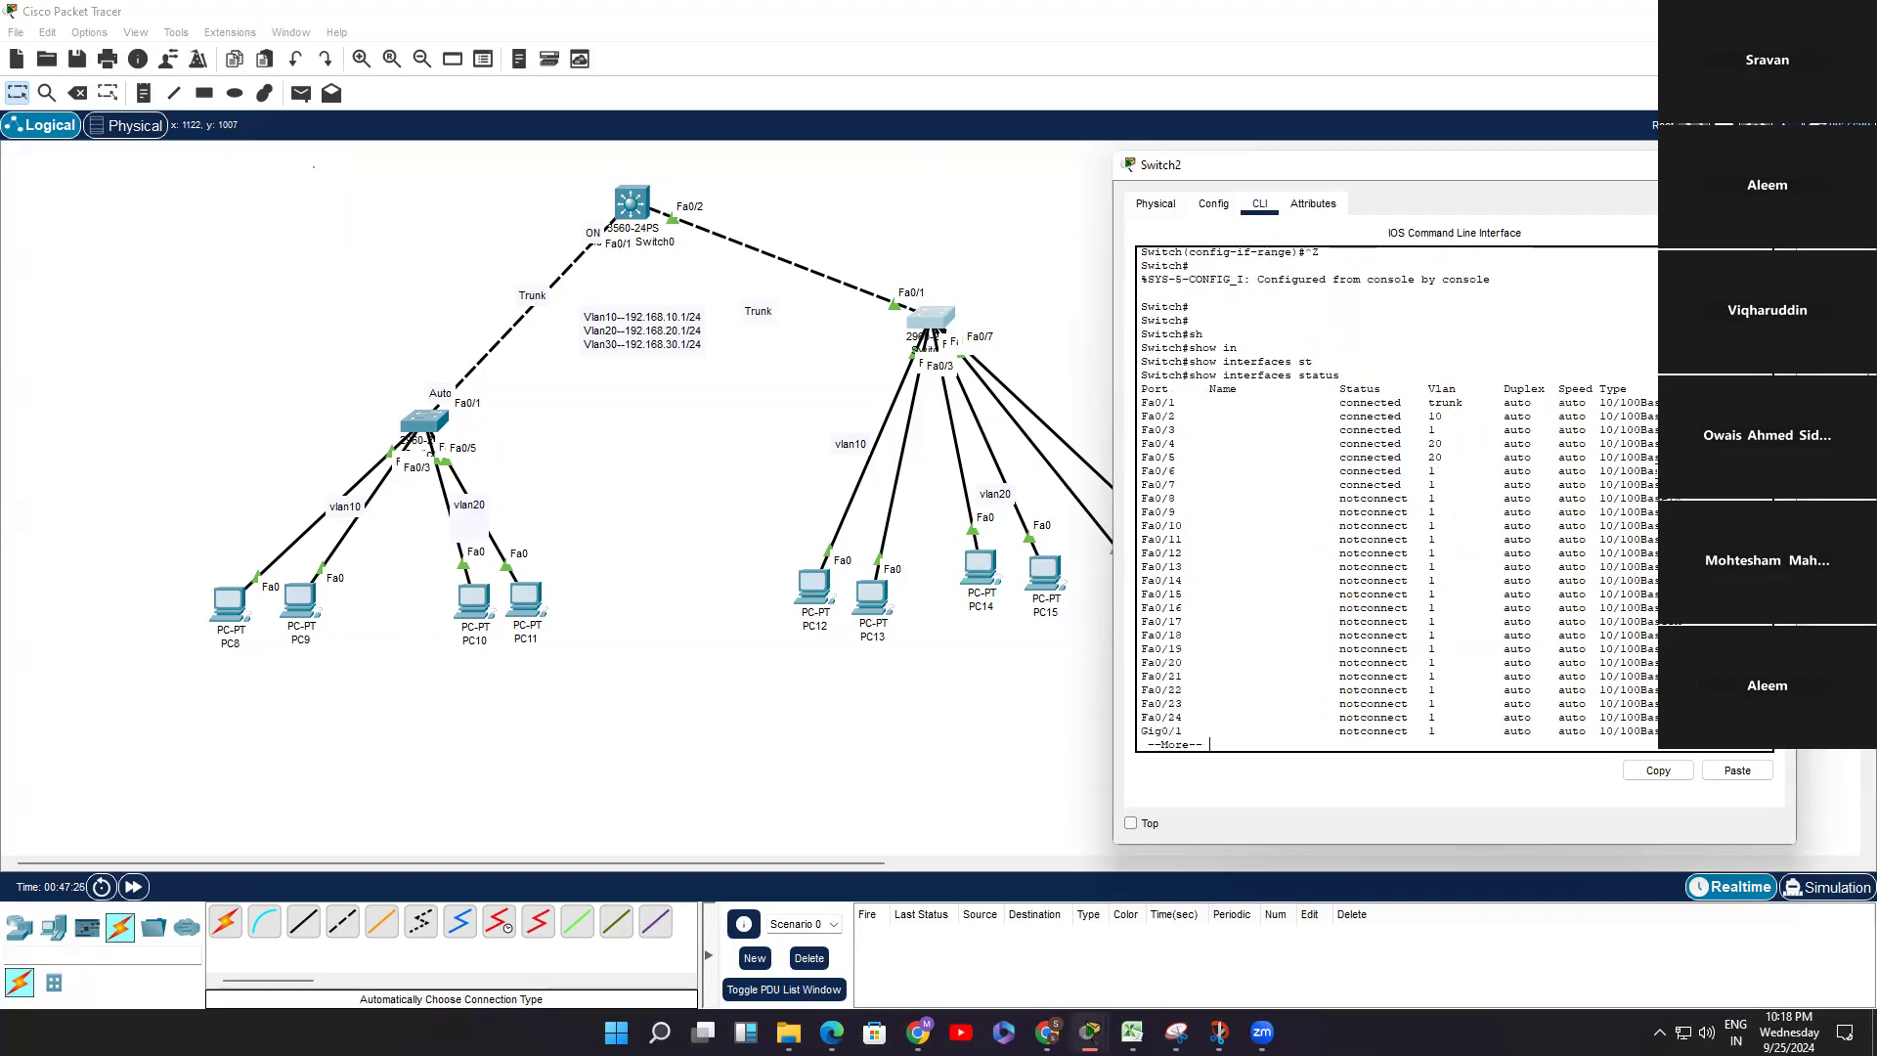
{"action": "key", "text": "Return"}
{"action": "key", "text": "Return"}
{"action": "key", "text": "Return"}
Step: Show Switch2's running configuration and examine the trunk and access VLAN settings of FastEthernet 0/1 through 0/5
{"action": "type", "text": "sh"}
{"action": "key", "text": "Tab"}
{"action": "type", "text": "run"}
{"action": "key", "text": "Tab"}
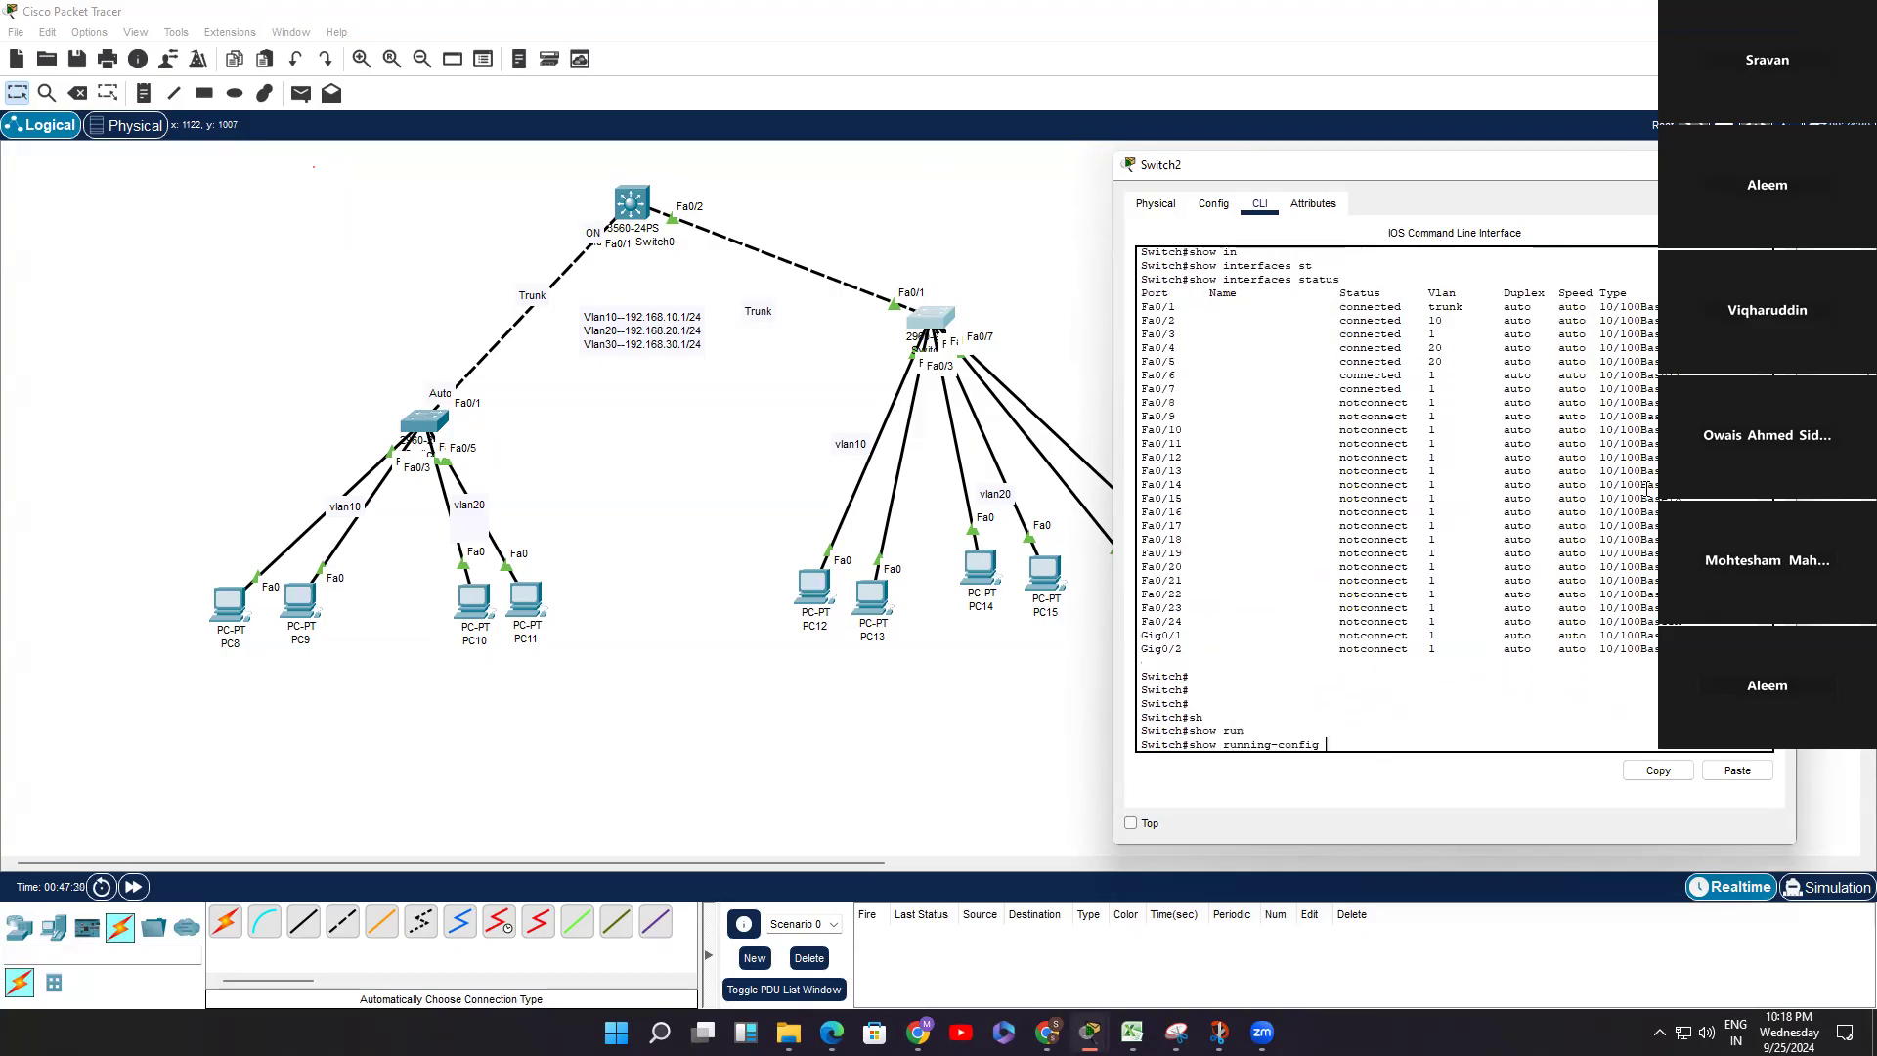
{"action": "mouse_move", "coordinate": [1652, 348]}
{"action": "left_mouse_down"}
{"action": "mouse_move", "coordinate": [1141, 360]}
{"action": "mouse_move", "coordinate": [1314, 333]}
{"action": "mouse_move", "coordinate": [1660, 333]}
{"action": "mouse_move", "coordinate": [1660, 361]}
{"action": "left_mouse_up"}
{"action": "key", "text": "Return"}
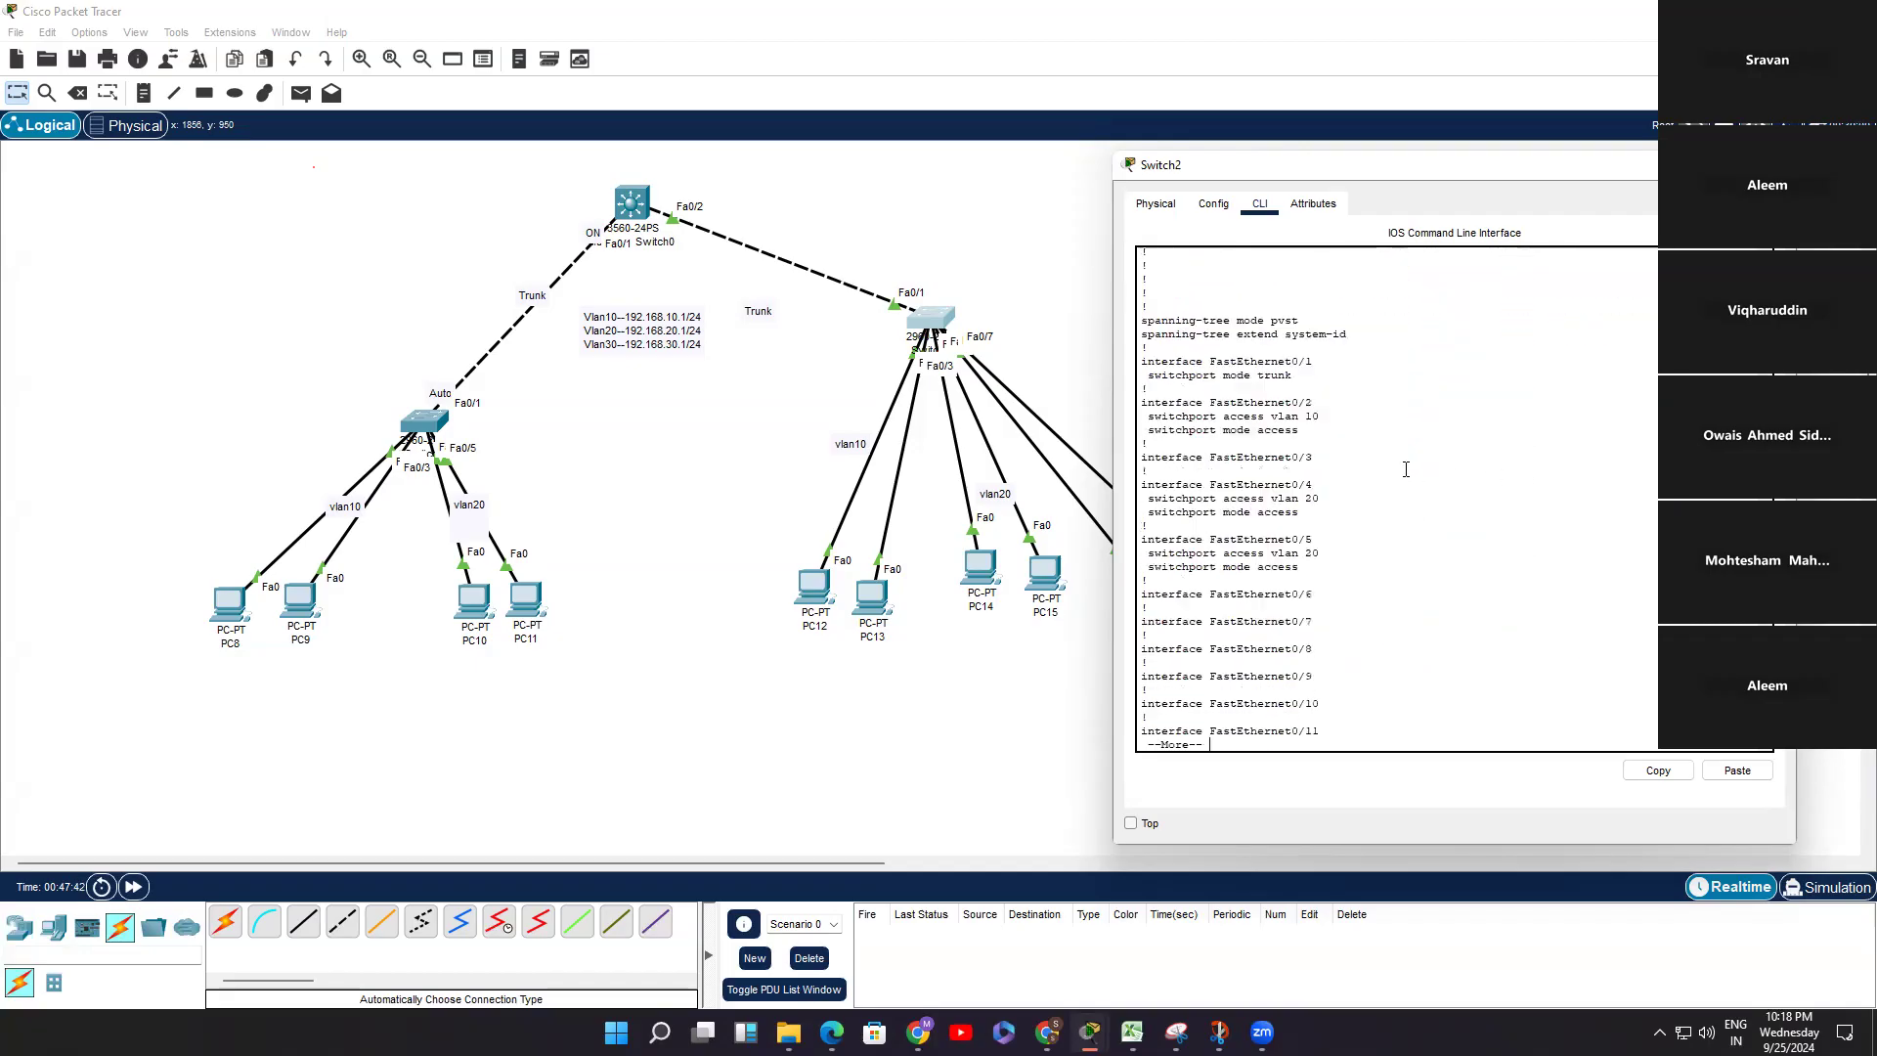
{"action": "left_click_drag", "start_coordinate": [1315, 567], "coordinate": [1161, 362]}
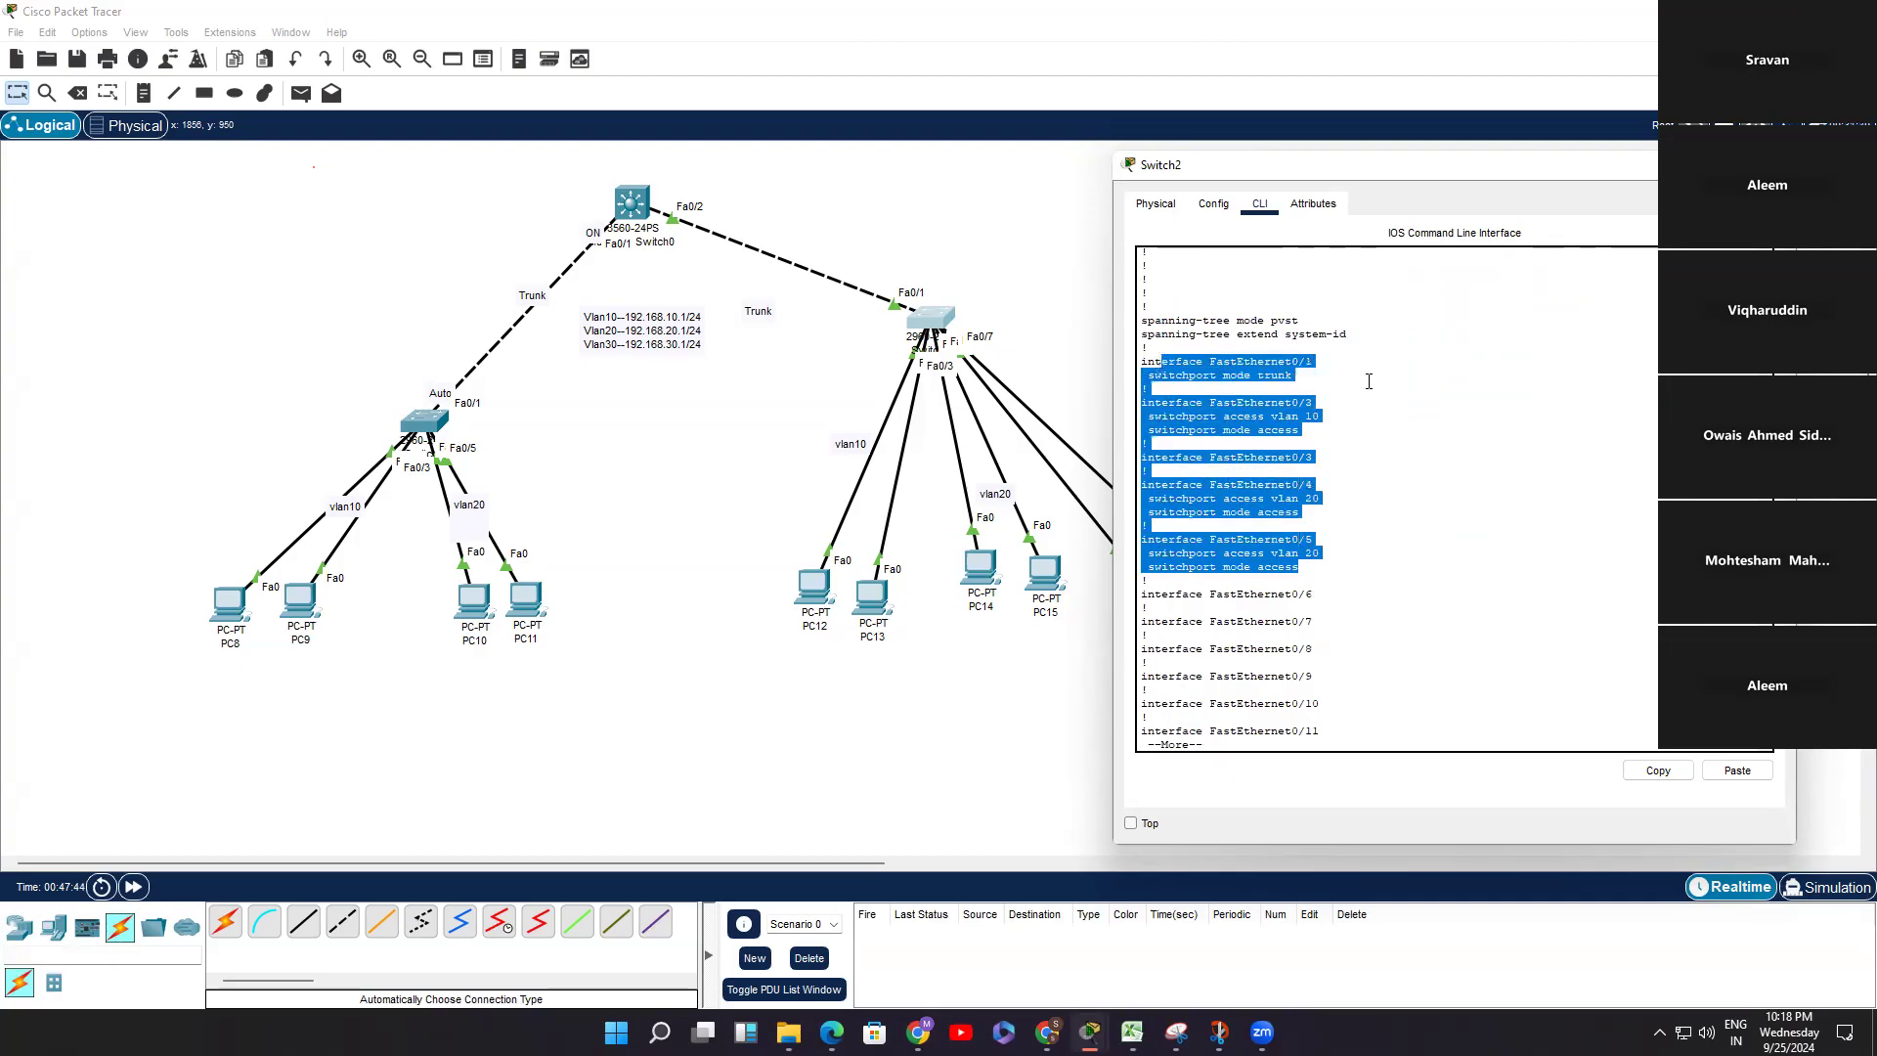
{"action": "left_click", "coordinate": [1323, 491]}
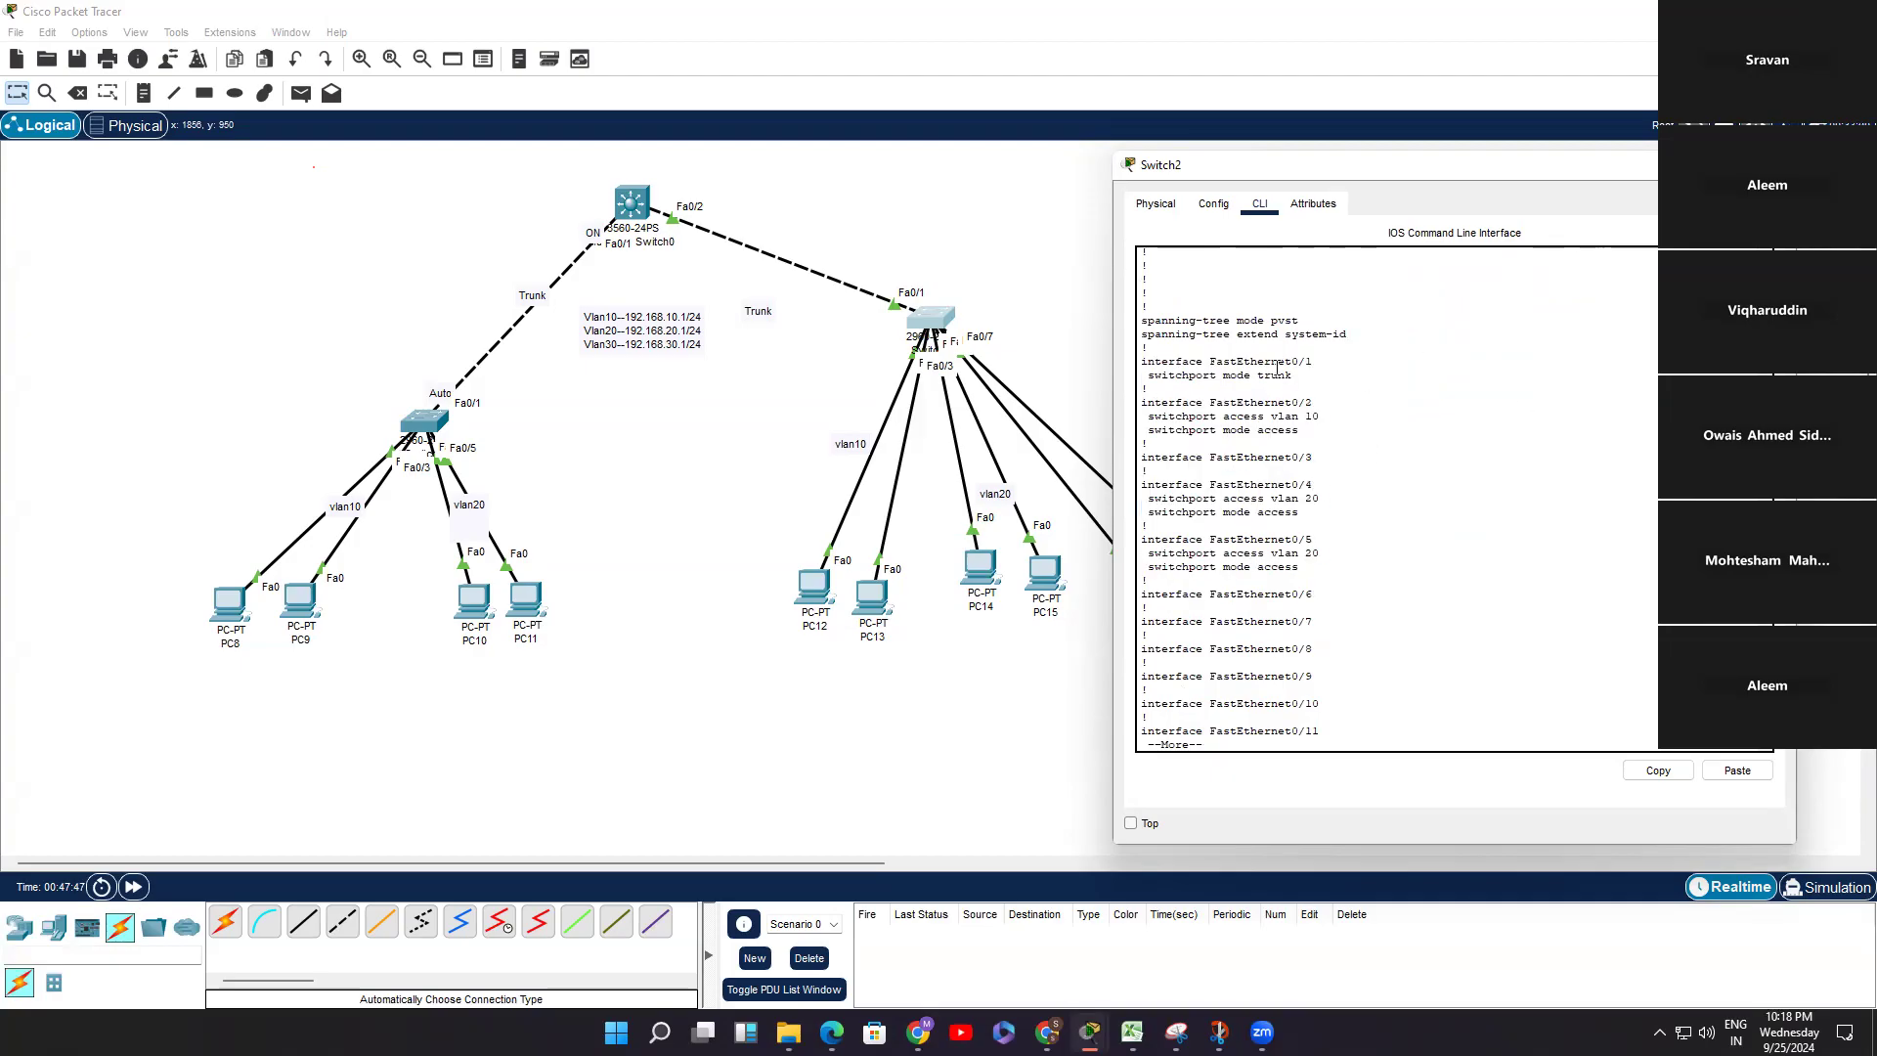
Step: Close Switch2's configuration window and move Switch2 down beside the Trunk label, above PC13
{"action": "left_click", "coordinate": [1777, 164]}
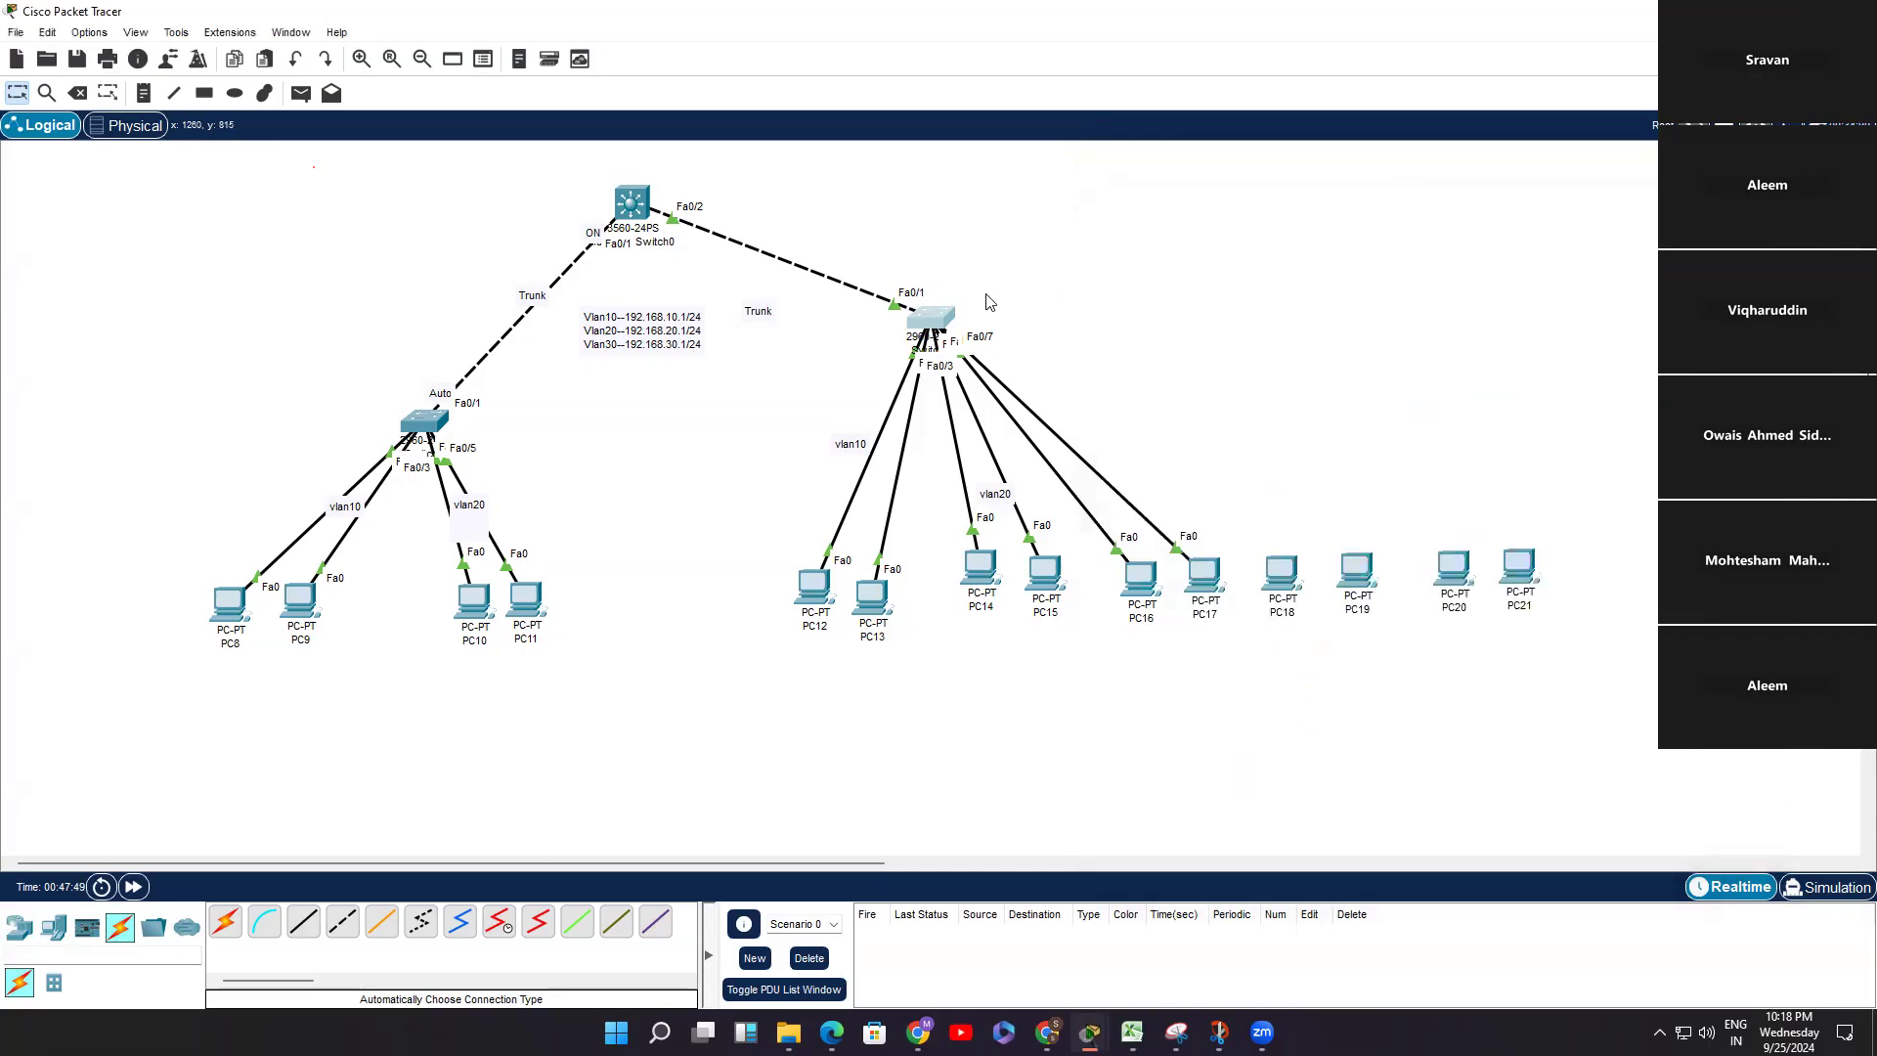
{"action": "left_click_drag", "start_coordinate": [946, 311], "coordinate": [886, 380]}
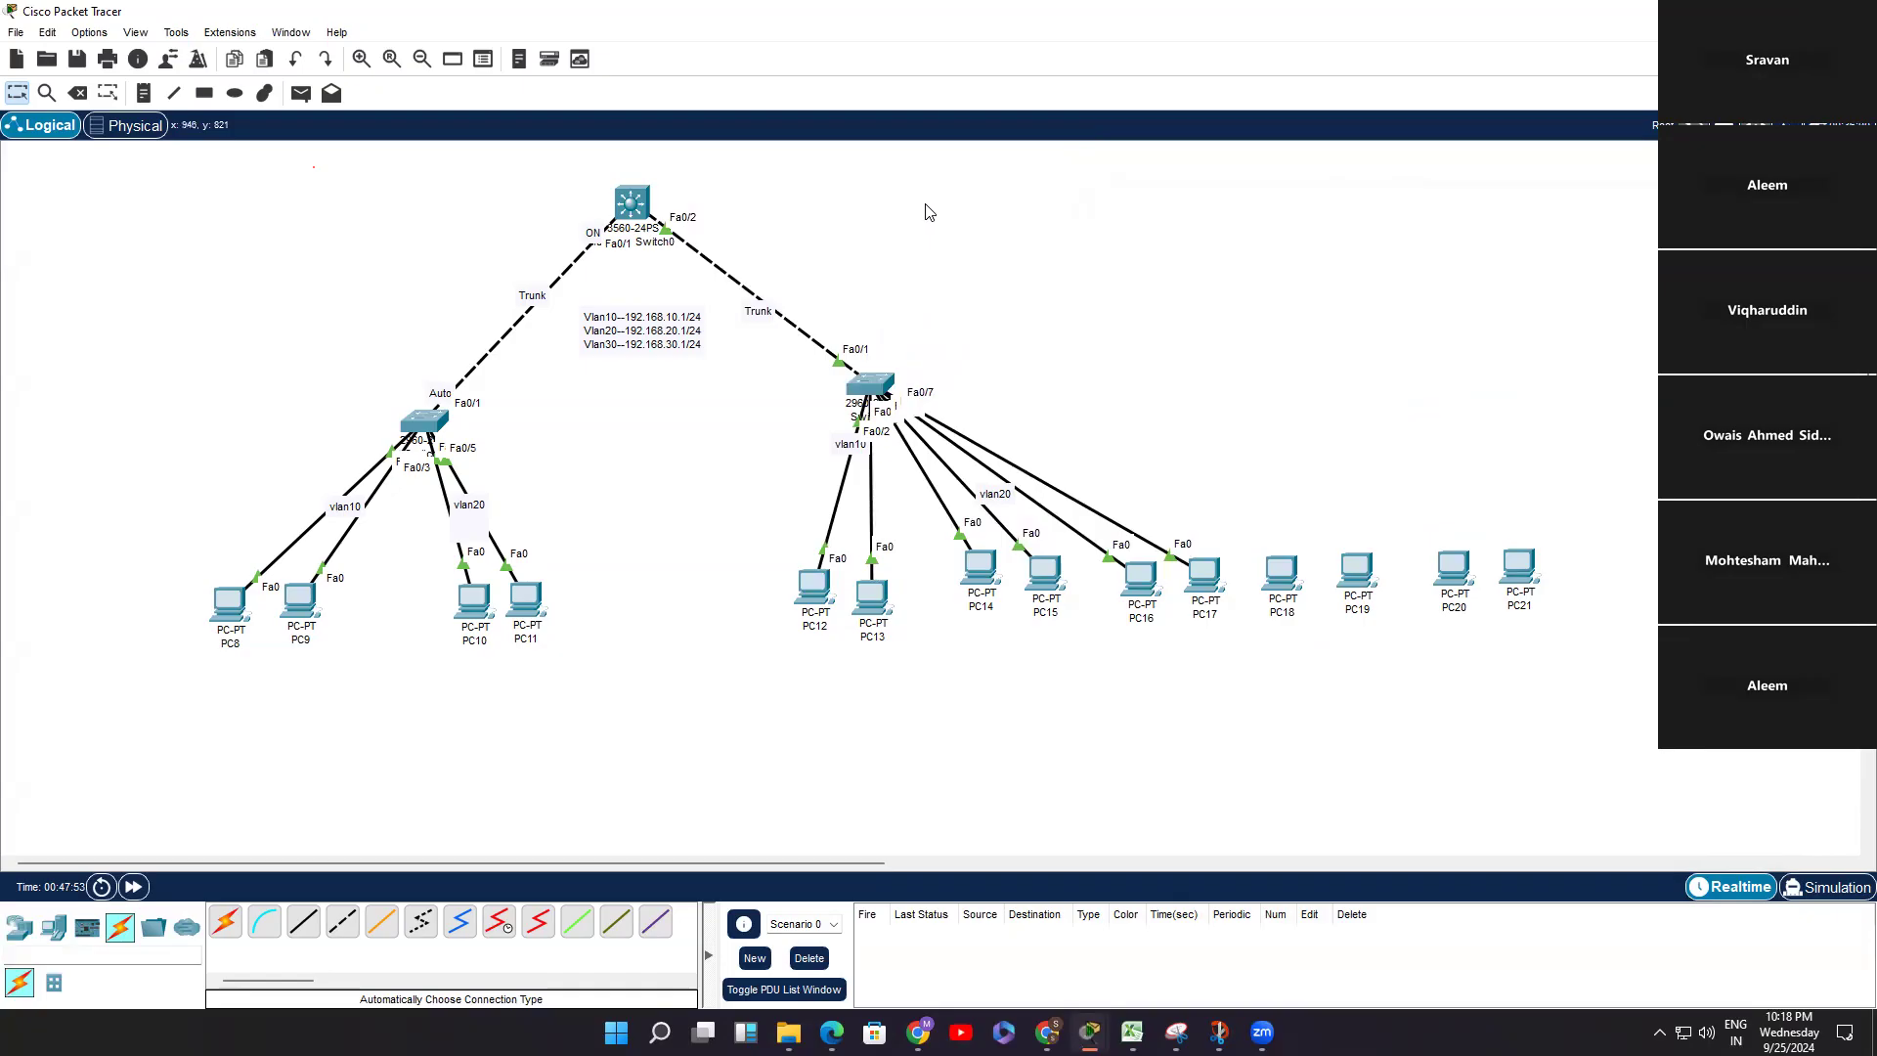